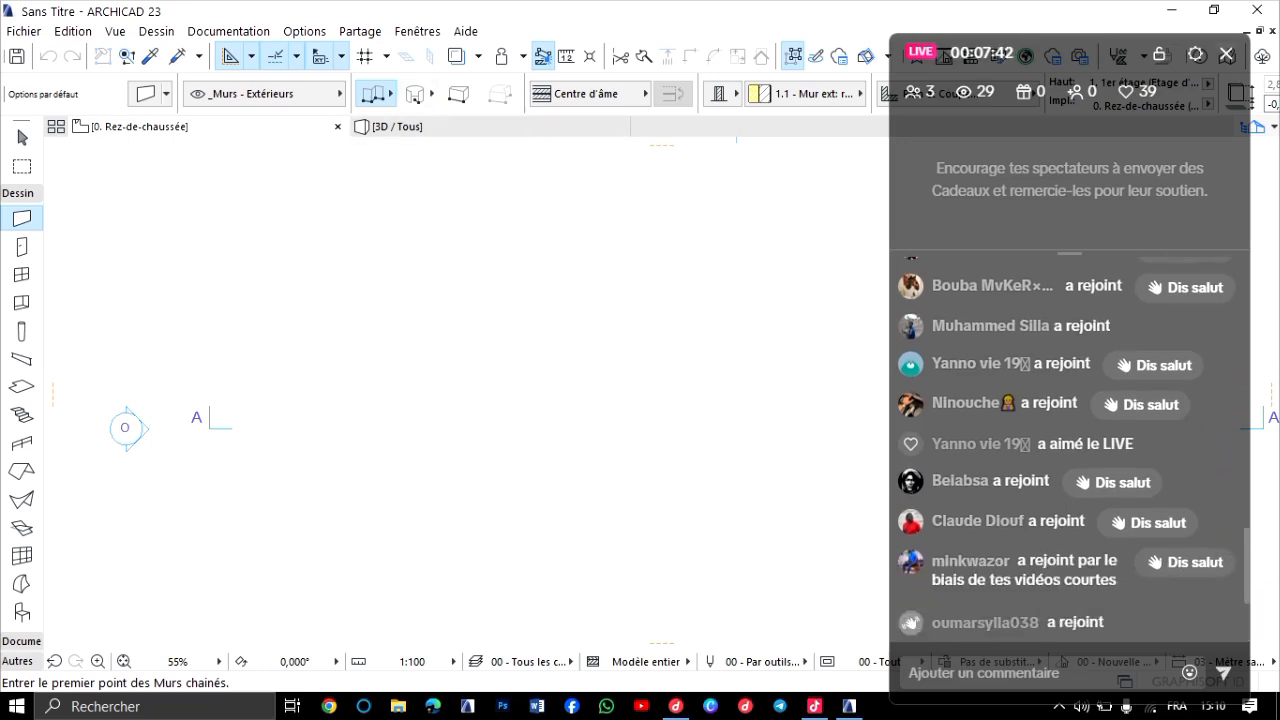
Close the live chat overlay, switch to TikTok LIVE Studio to reactivate the microphone, and return to ARCHICAD.
left_click(1226, 54)
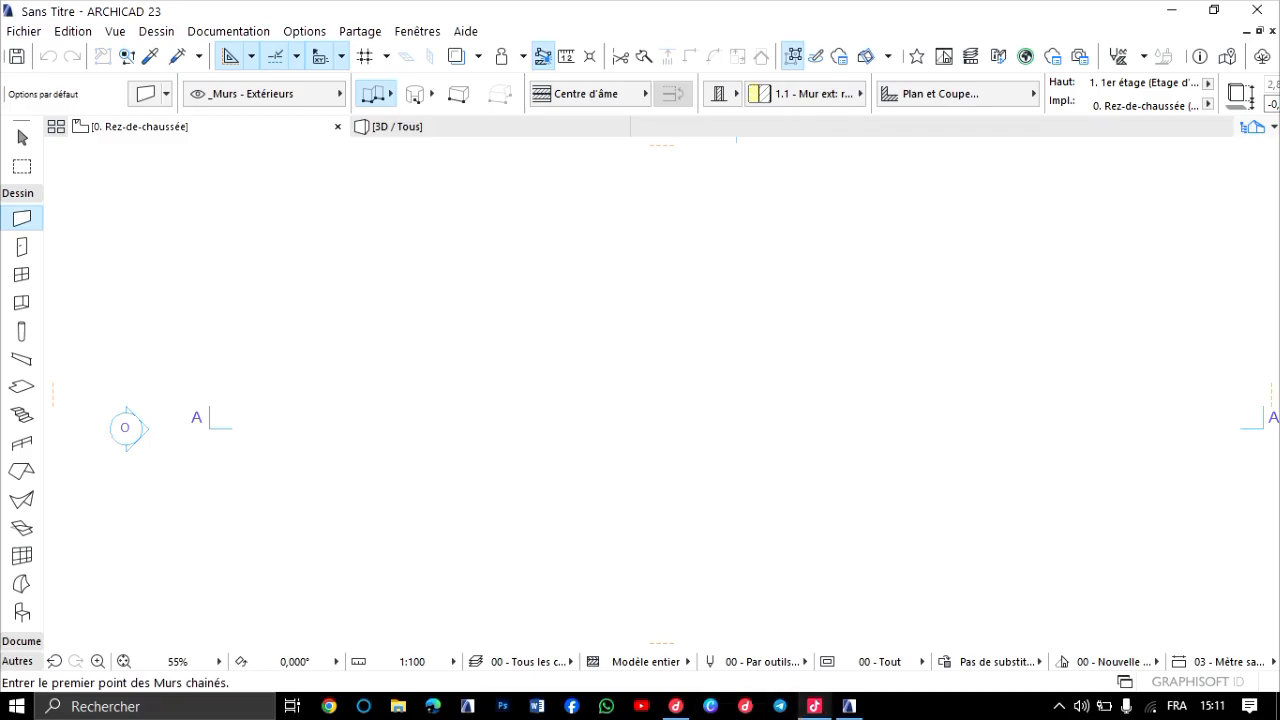
left_click(815, 706)
left_click(680, 694)
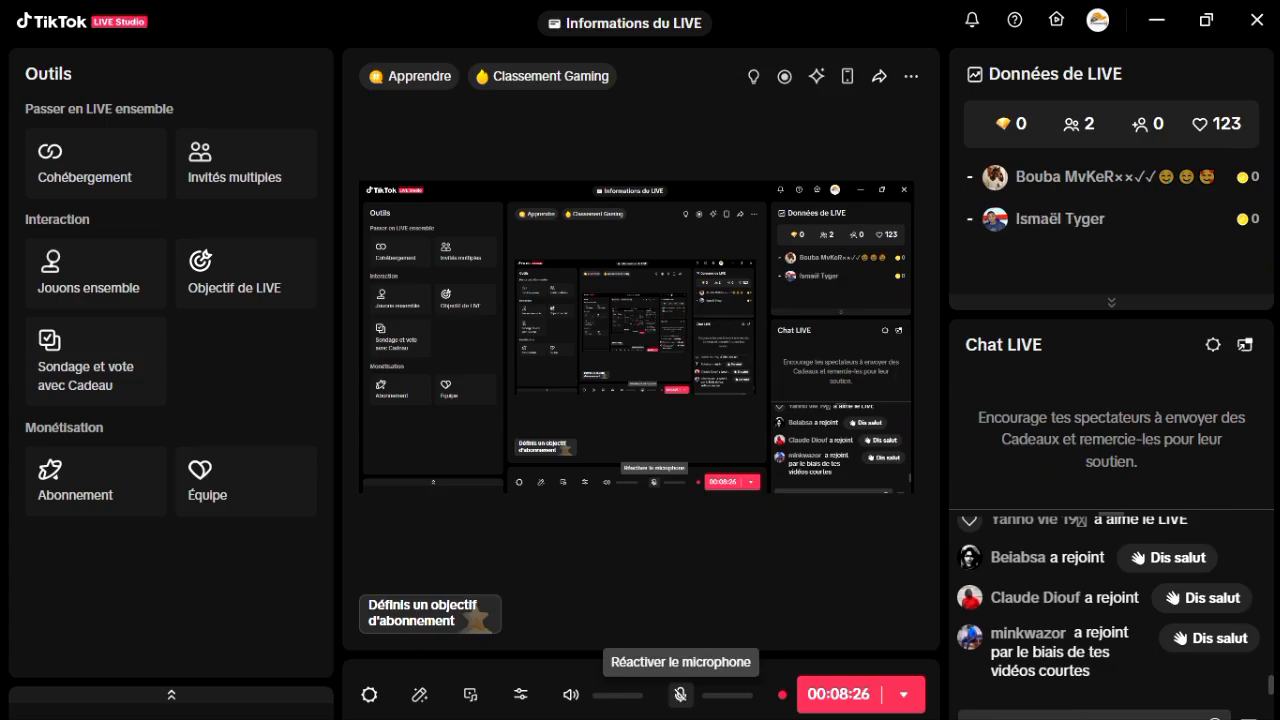
left_click(680, 694)
left_click(1157, 20)
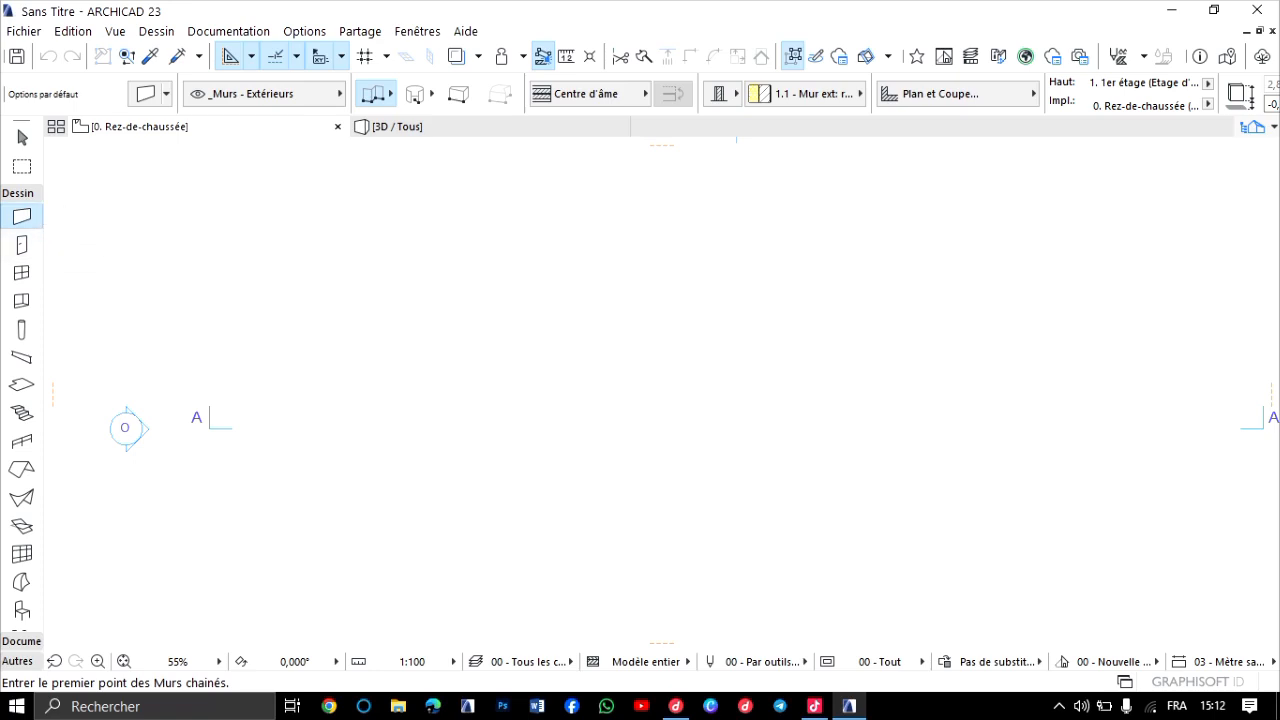
Draw a horizontal exterior wall about 21.6 m long on the ground floor plan.
left_click(397, 258)
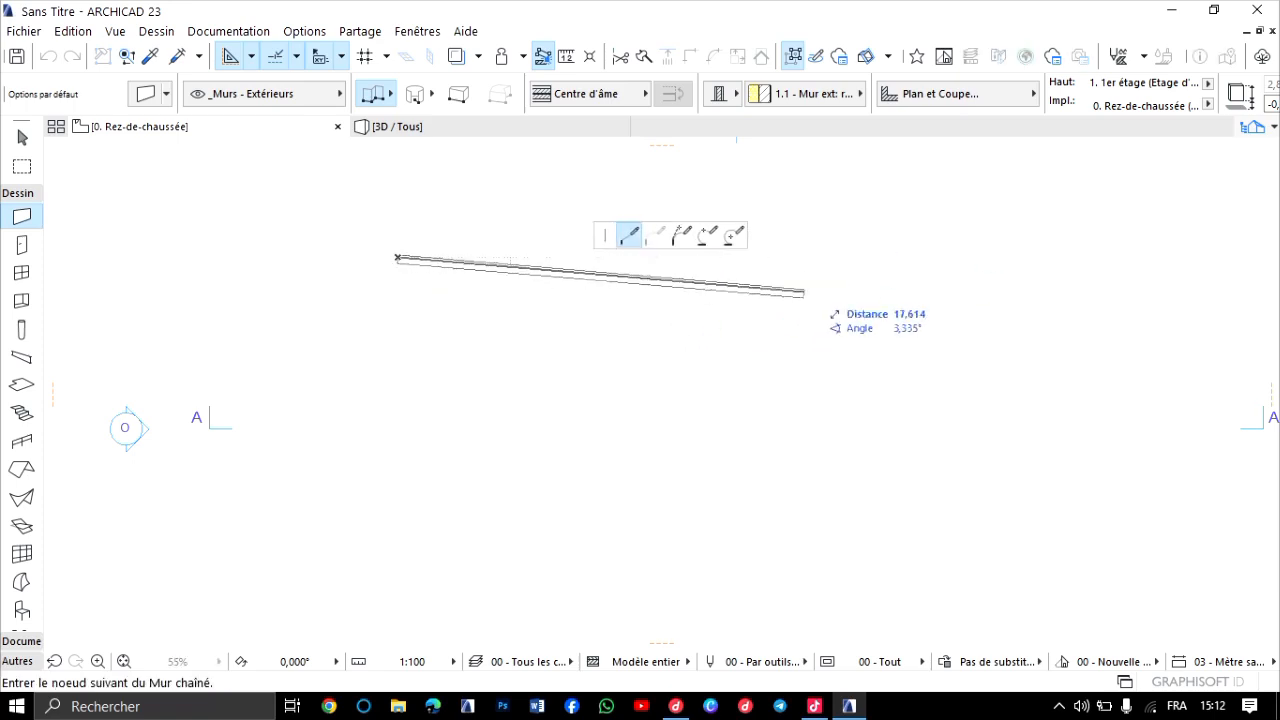
mouse_move(860, 257)
middle_mouse_down()
mouse_move(714, 236)
mouse_move(788, 226)
middle_mouse_up()
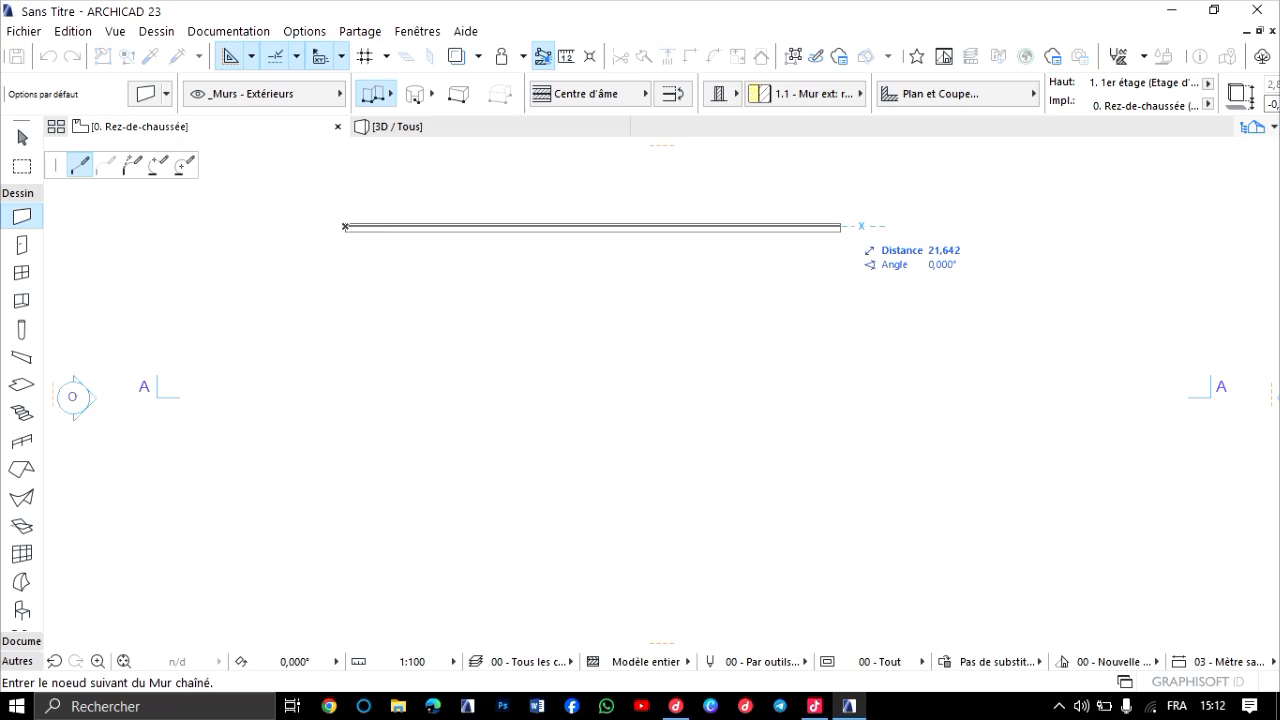
double_click(840, 226)
scroll(478, 238, "up", 4)
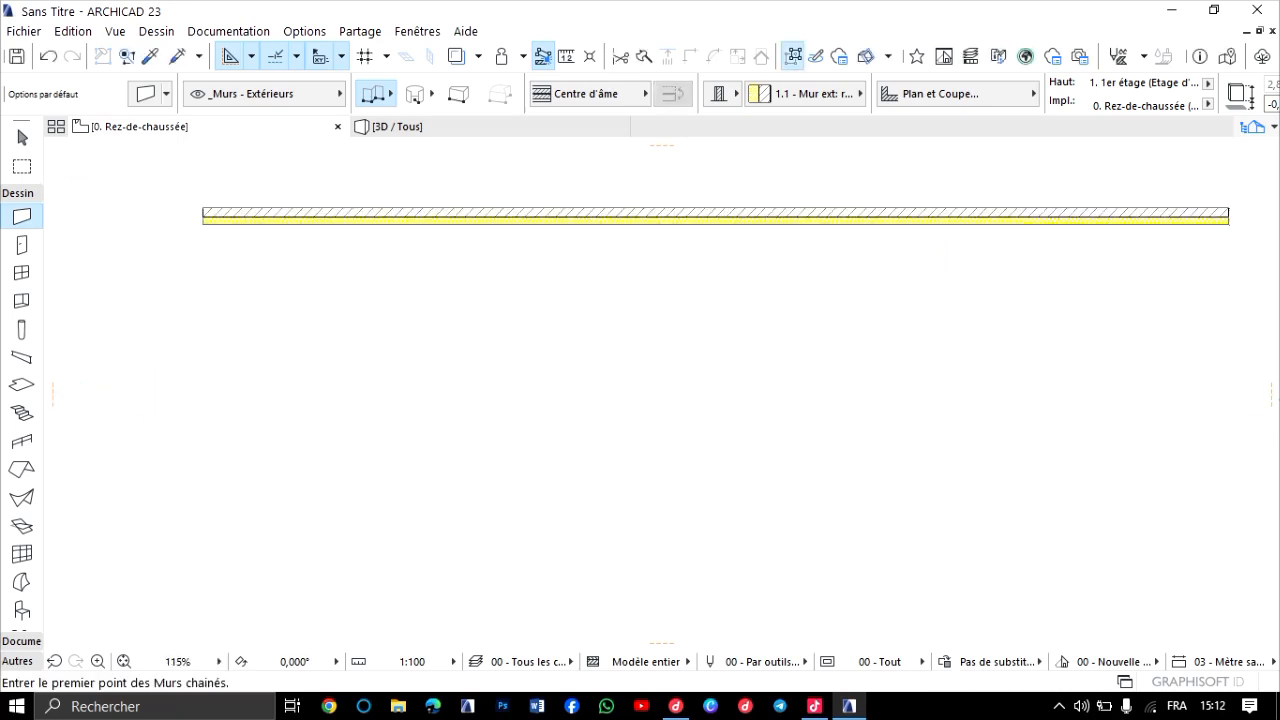
scroll(531, 209, "down", 4)
scroll(590, 213, "up", 4)
scroll(600, 209, "down", 4)
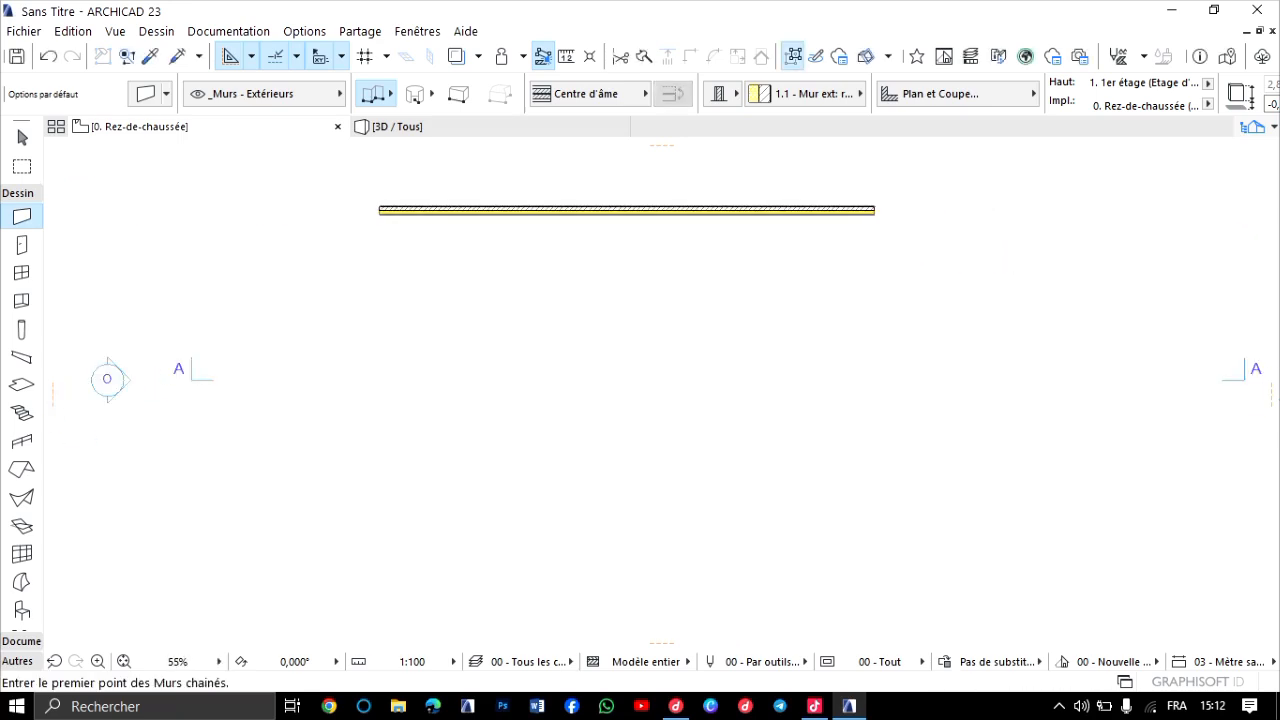
Examine the exterior wall in the 3D view, orbiting around both ends to inspect its composite layers.
left_click(397, 126)
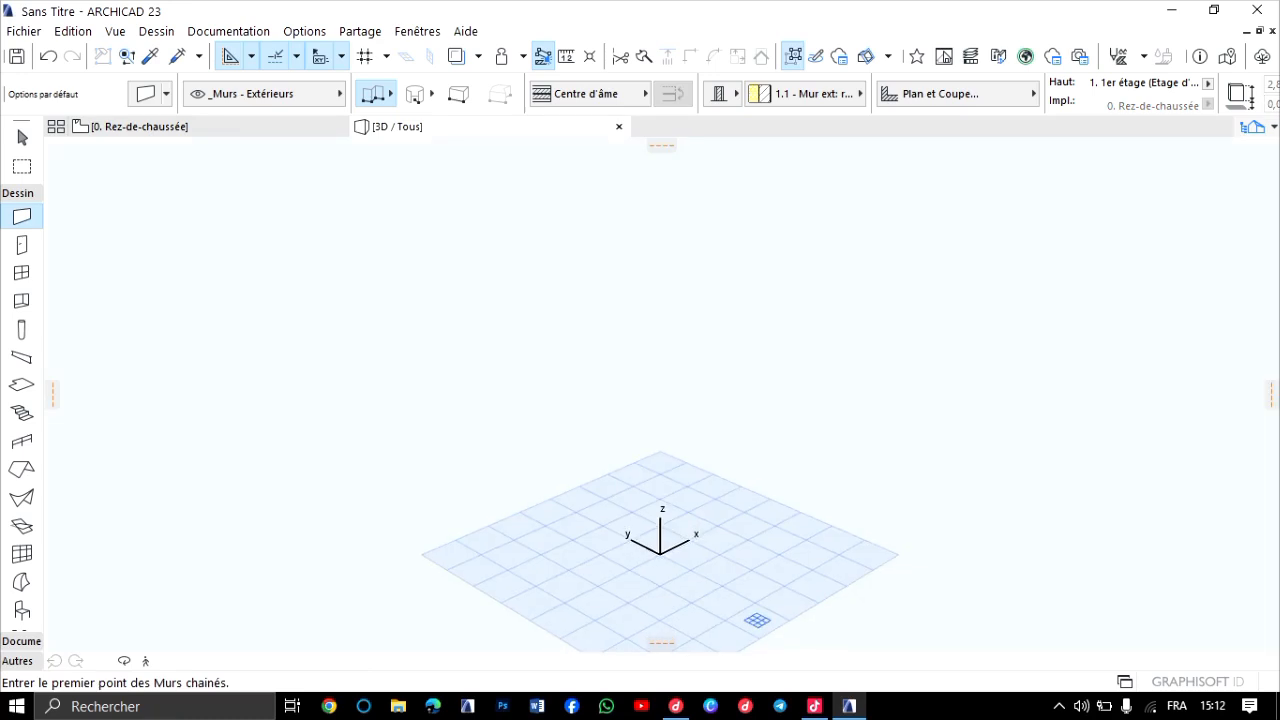
scroll(542, 332, "up", 6)
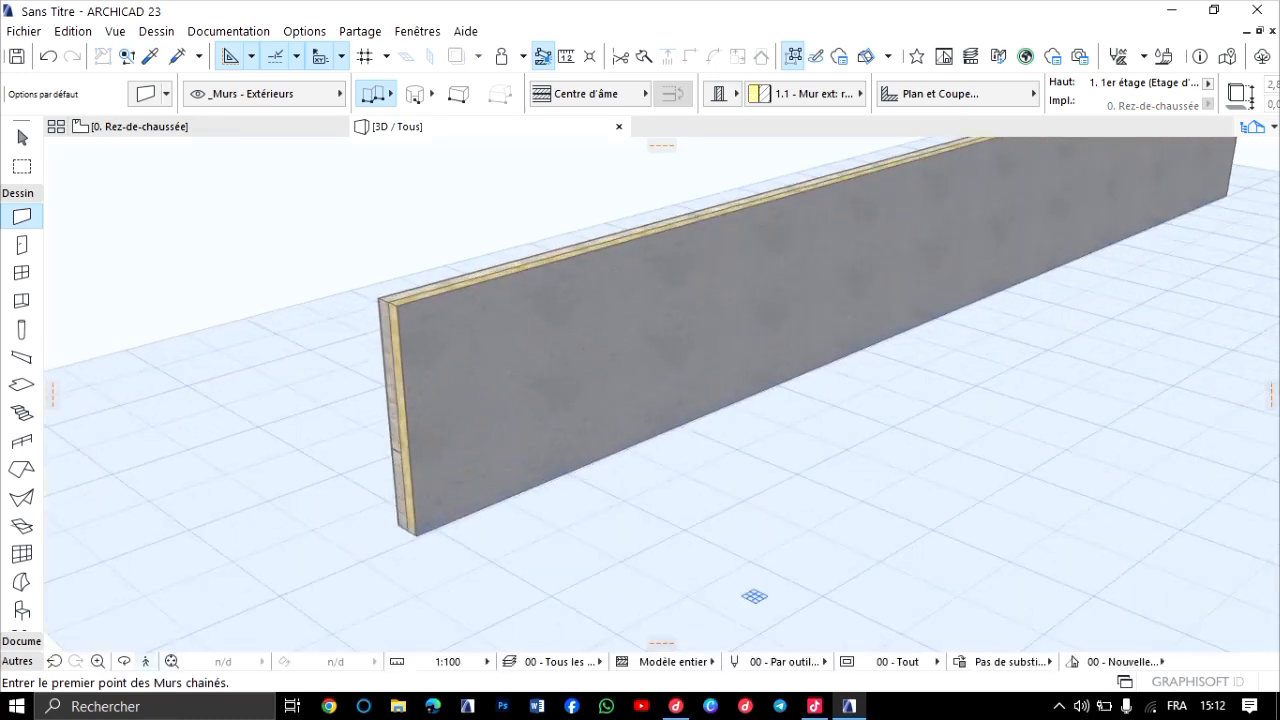
left_click(124, 661)
mouse_move(466, 350)
left_mouse_down()
mouse_move(735, 355)
mouse_move(640, 355)
mouse_move(630, 392)
mouse_move(500, 390)
mouse_move(645, 396)
left_mouse_up()
scroll(666, 392, "up", 5)
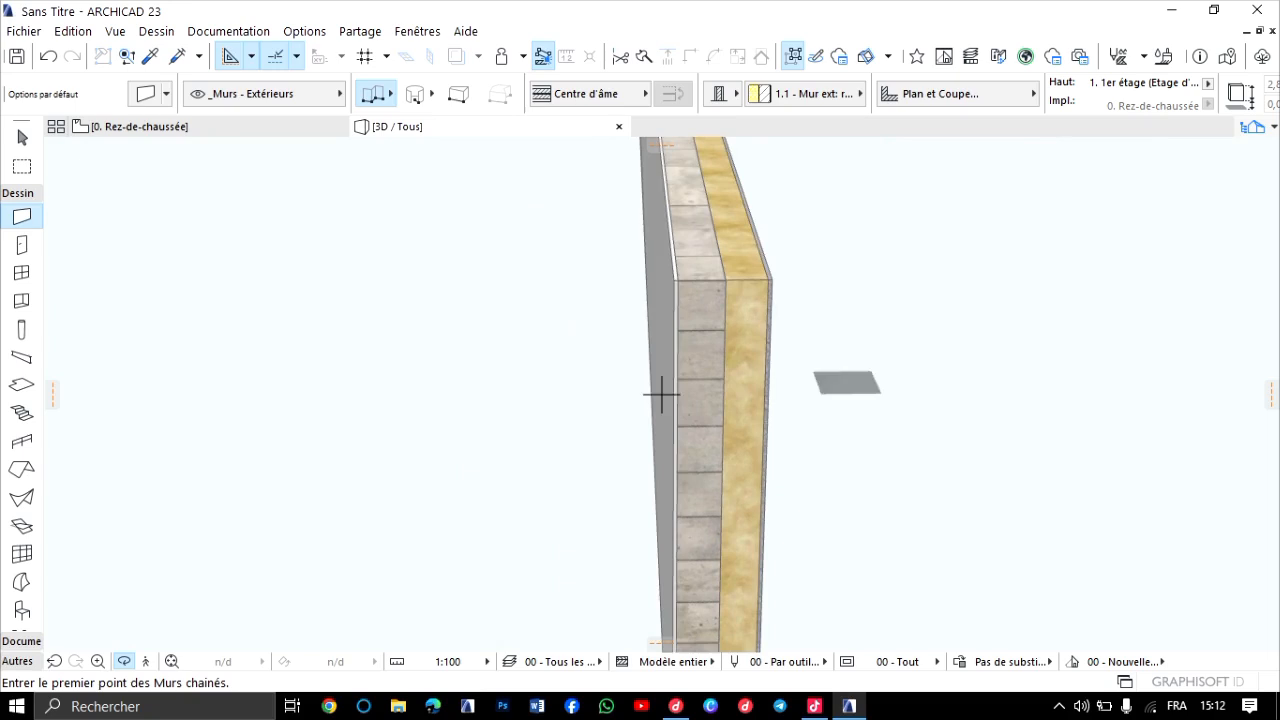
scroll(660, 394, "down", 3)
left_click_drag(850, 350, 715, 325)
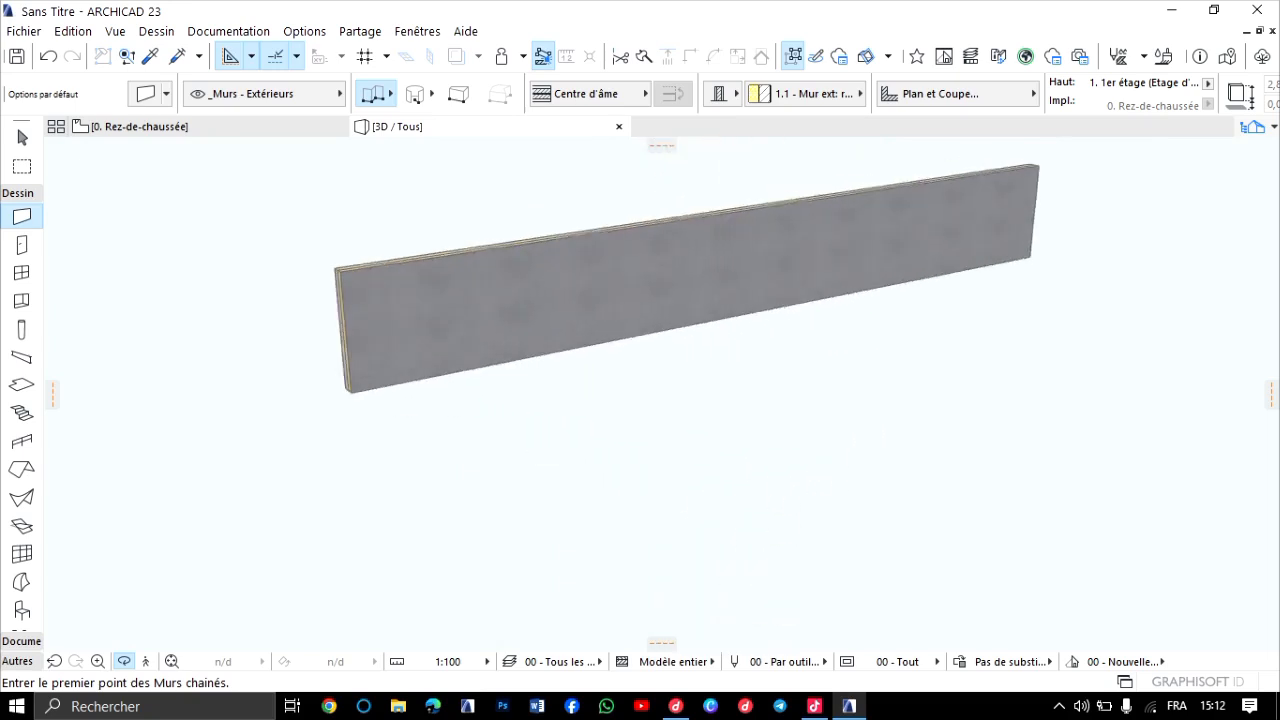
scroll(715, 325, "up", 3)
left_click_drag(662, 394, 1040, 405)
scroll(662, 394, "up", 4)
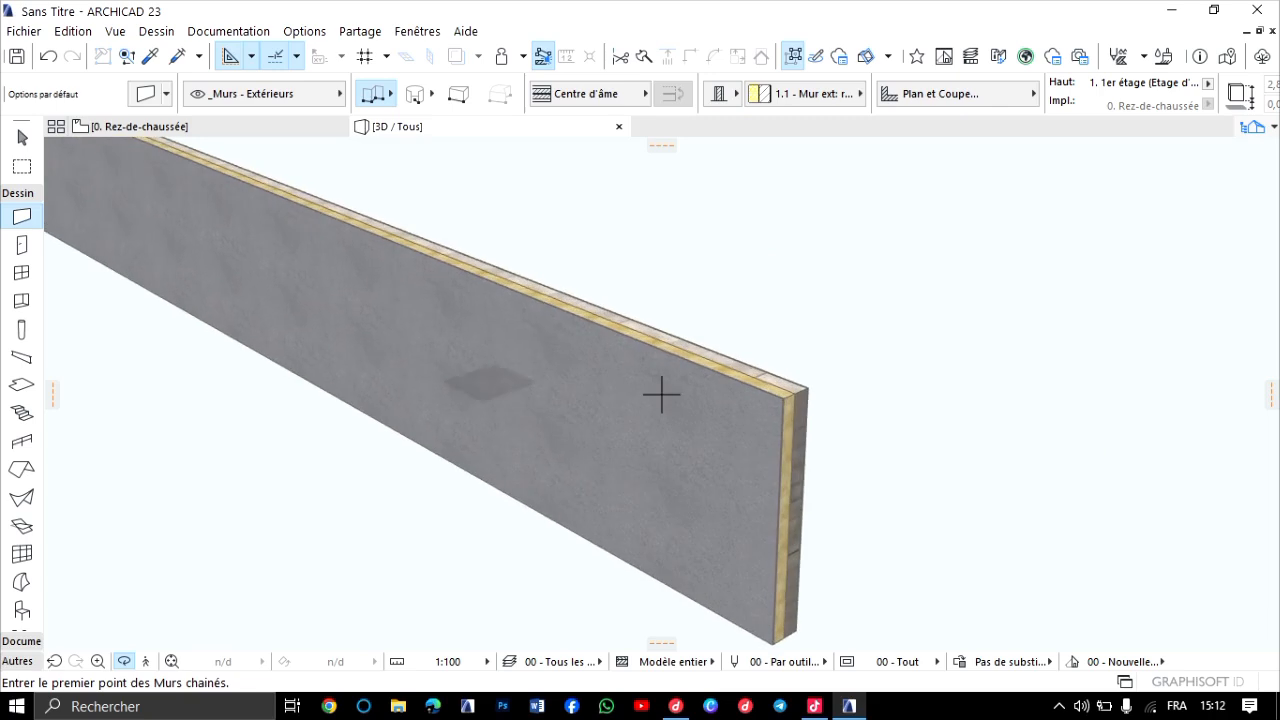
Return to the ground floor plan and delete the exterior wall.
left_click(230, 127)
scroll(572, 186, "up", 7)
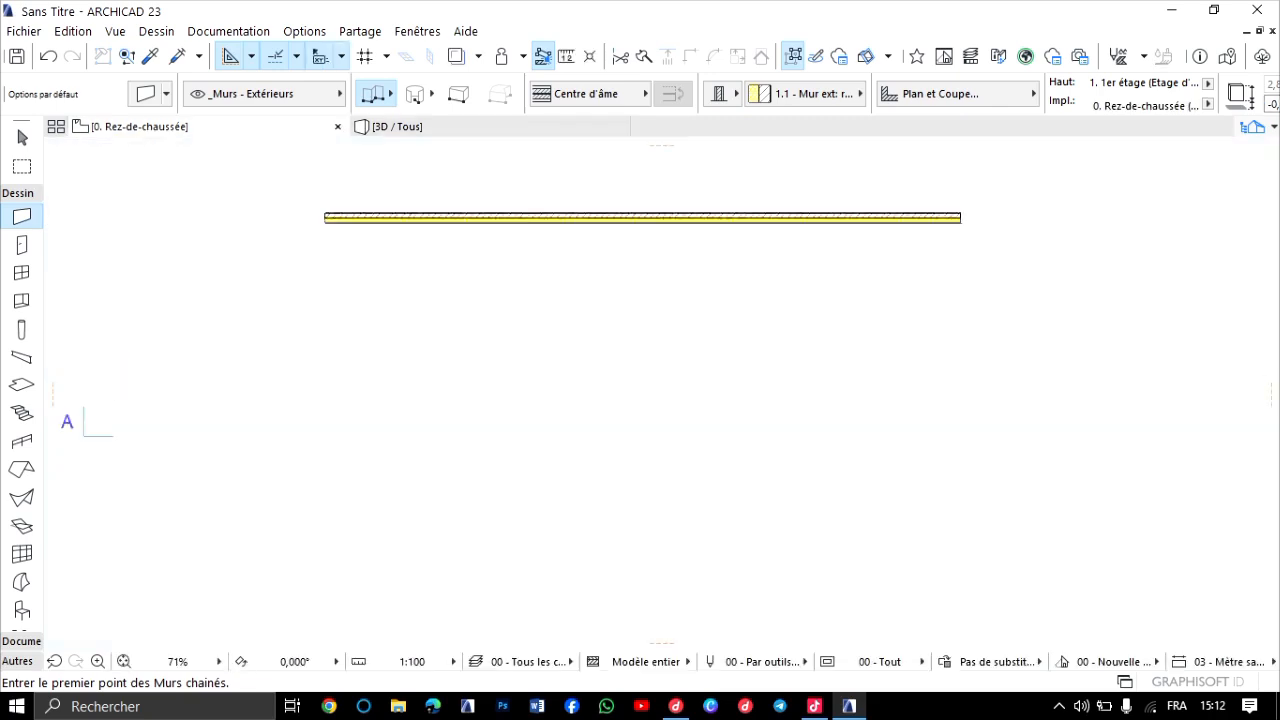
scroll(640, 258, "down", 5)
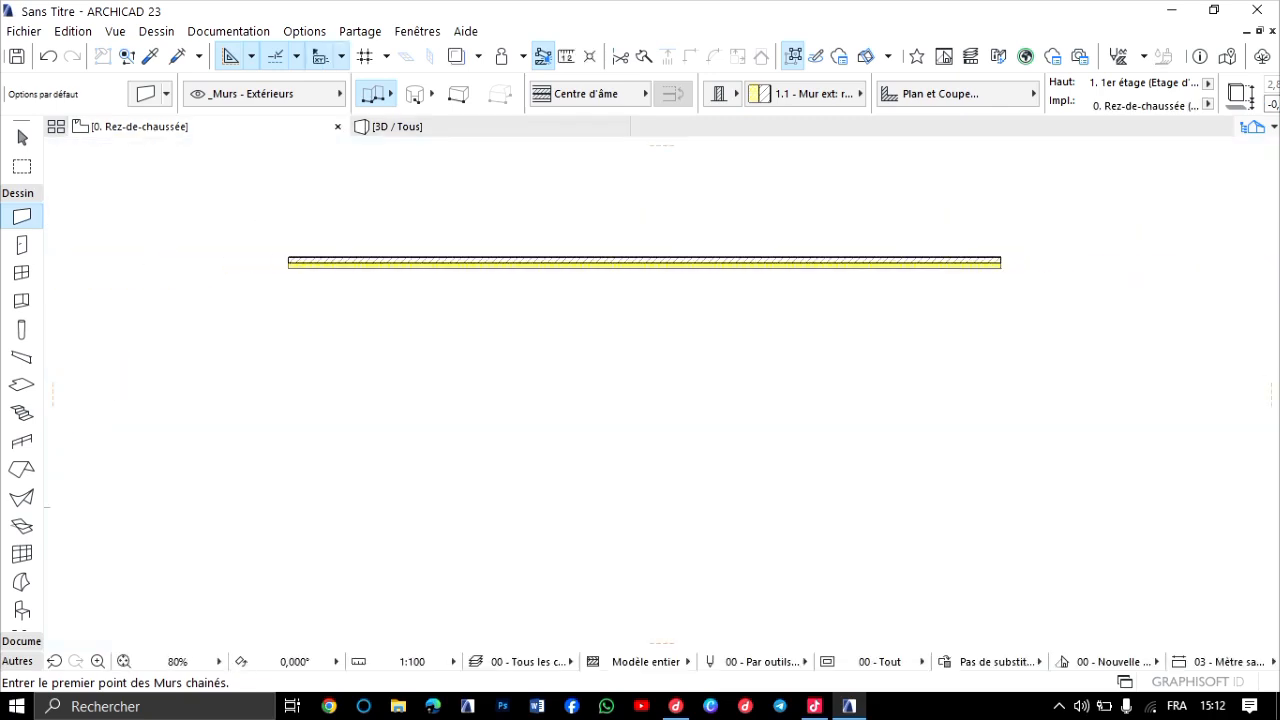
scroll(448, 273, "up", 1)
key("ctrl+a")
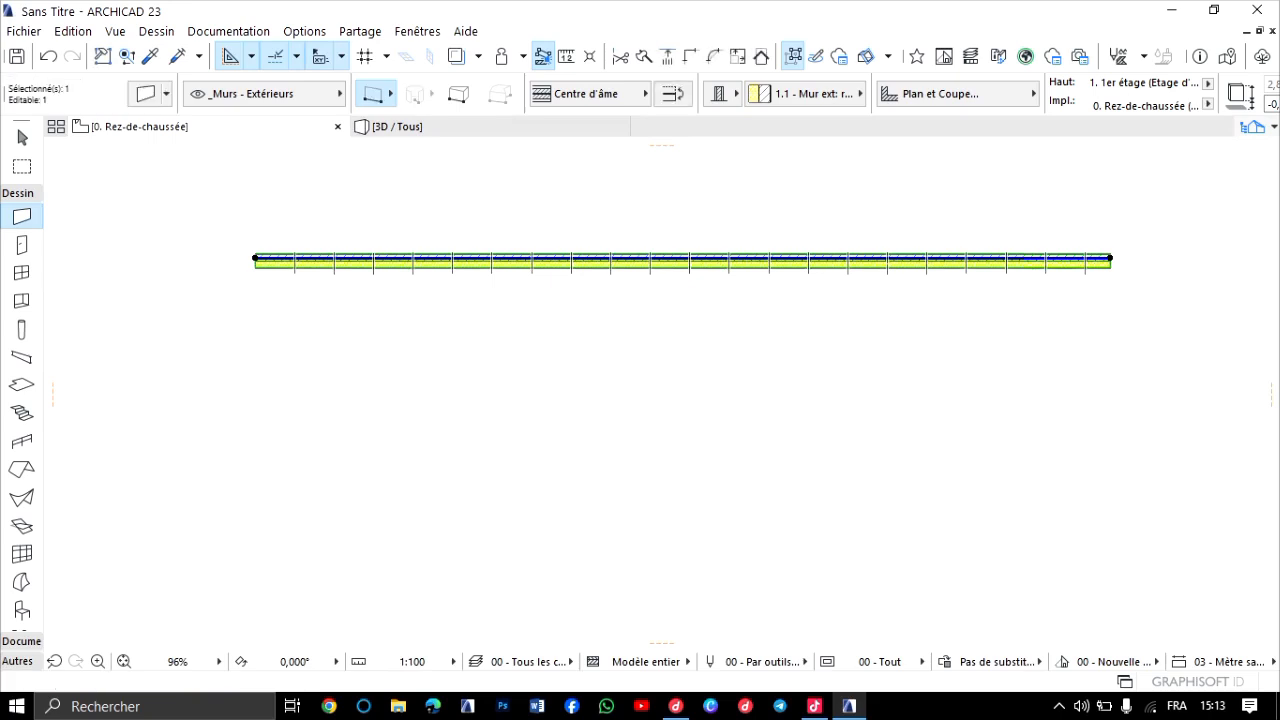
key("Delete")
scroll(75, 437, "down", 2)
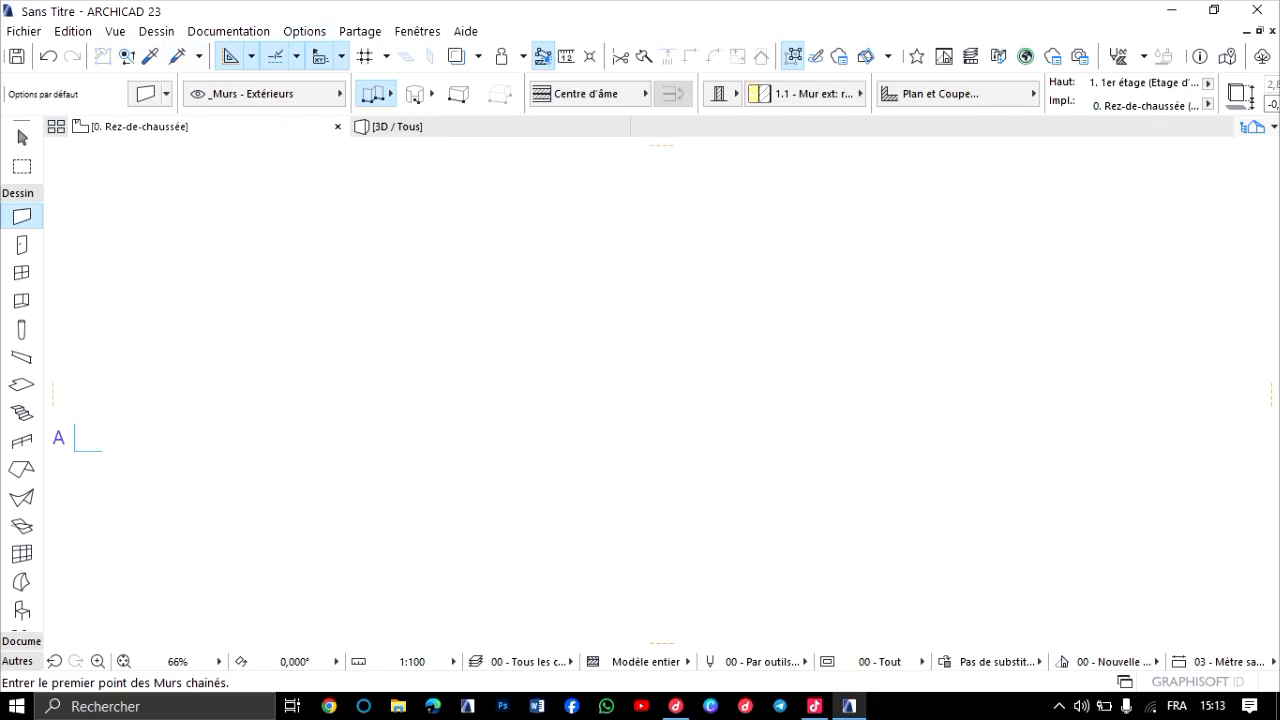
Set the project's working length unit to centimètre.
left_click(304, 32)
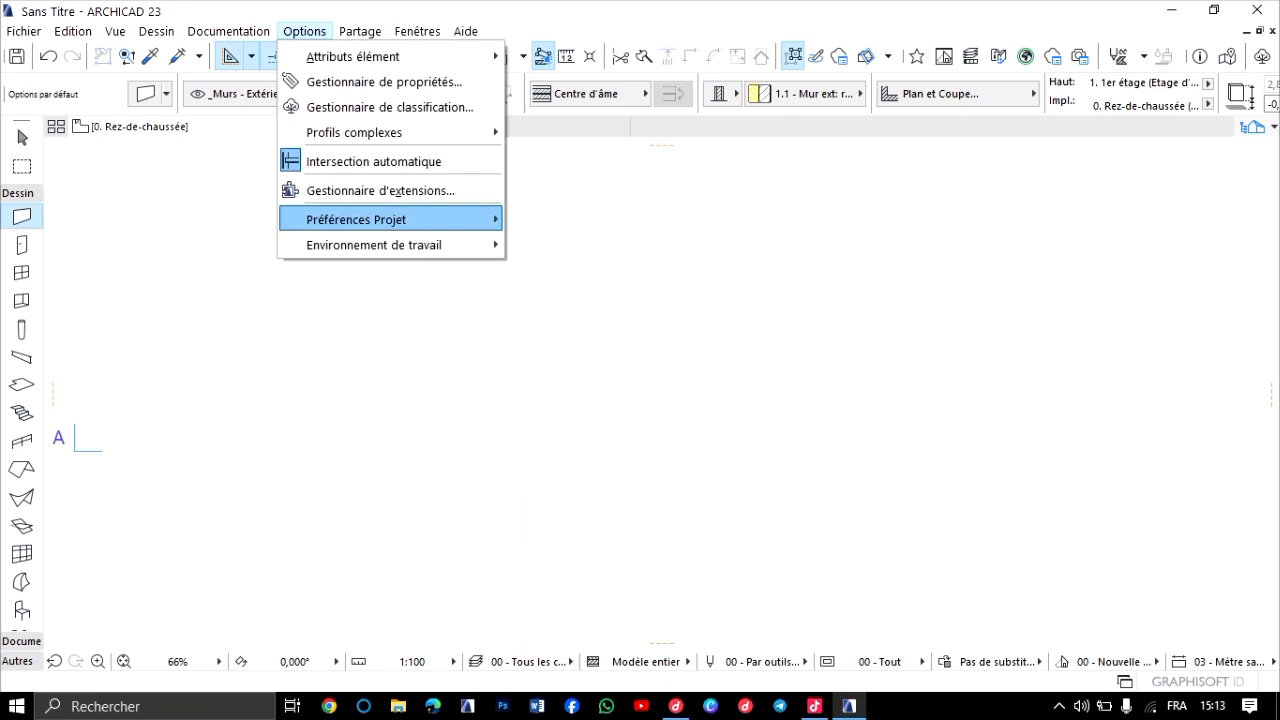
mouse_move(390, 219)
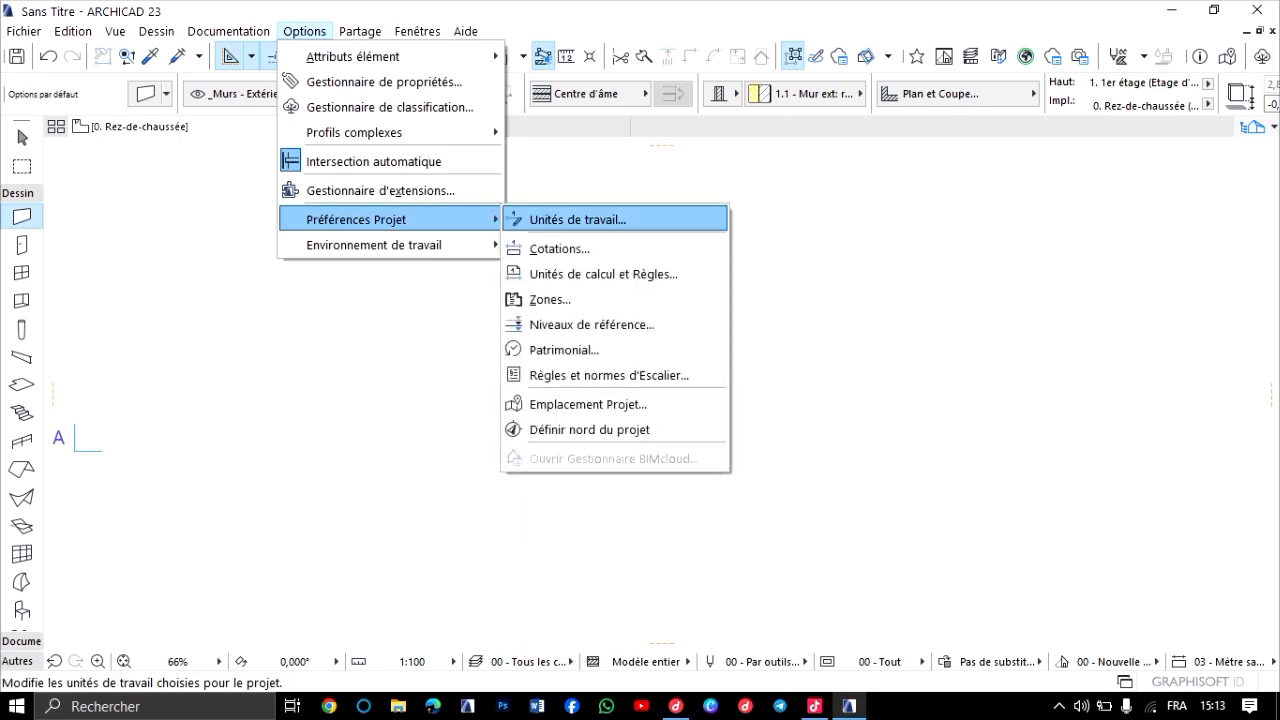
left_click(578, 220)
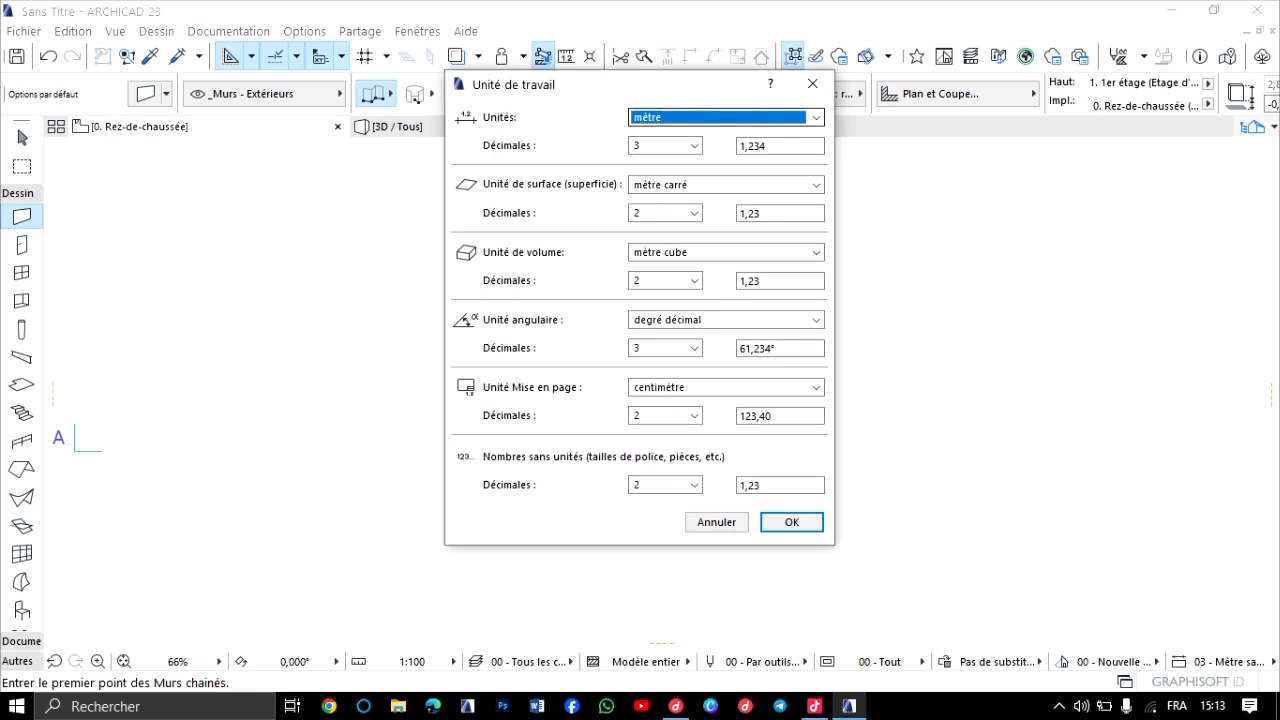
left_click(816, 117)
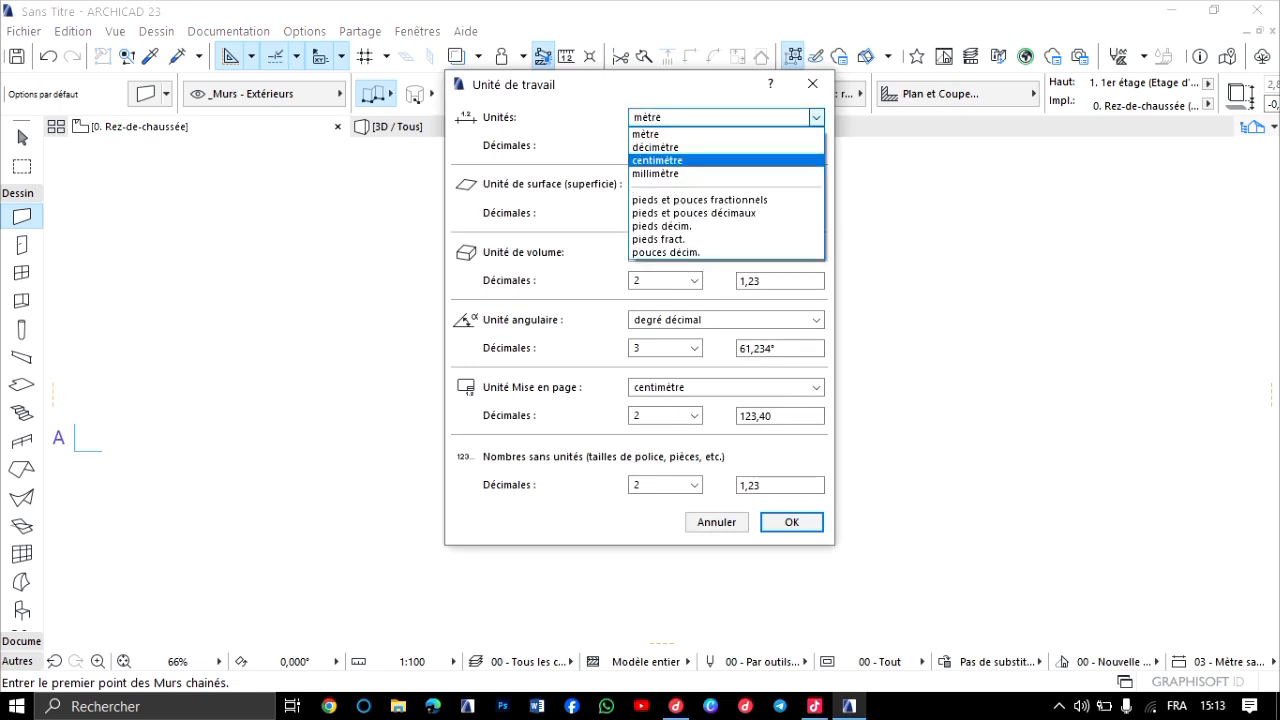
key("Return")
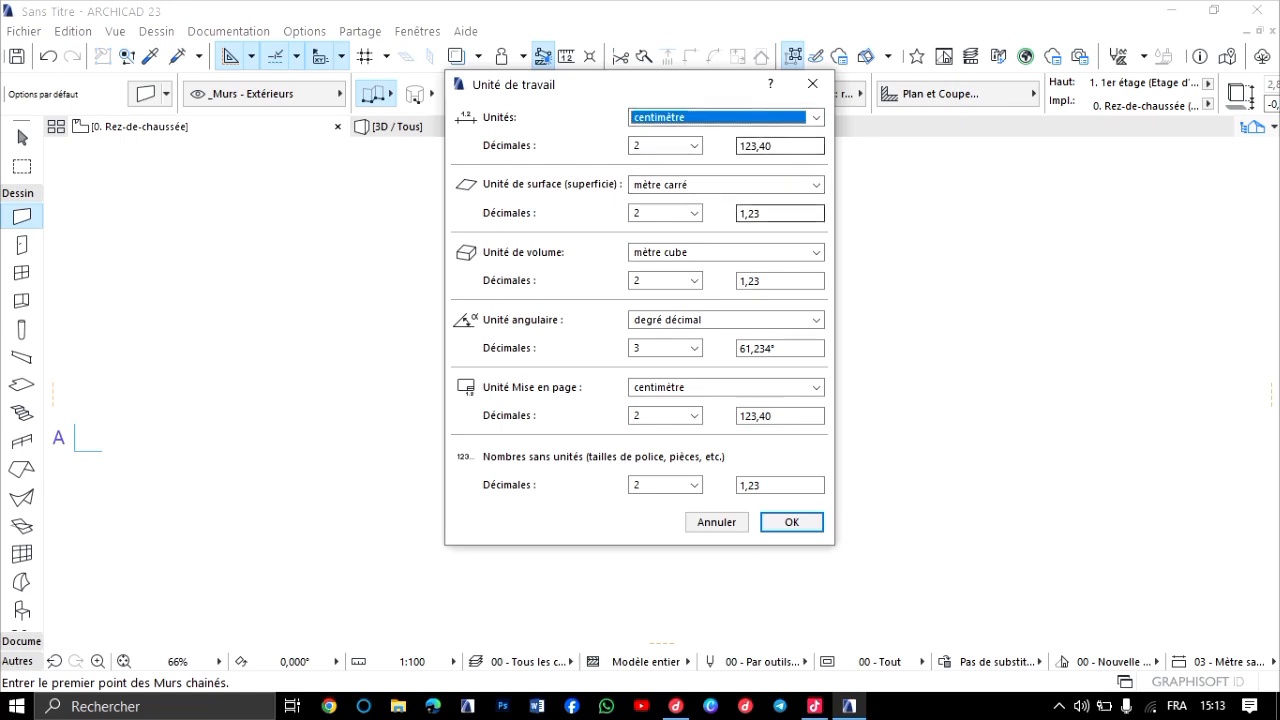
key("Return")
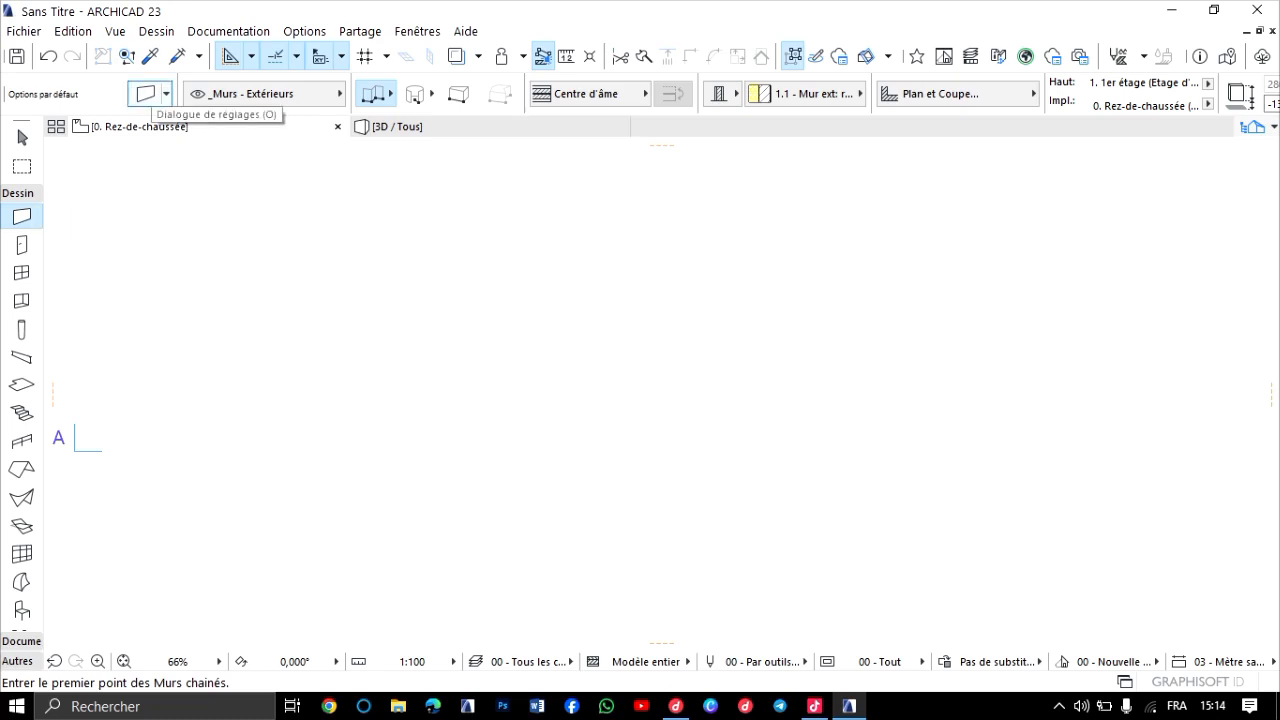
Set the base and top offsets to 0,00 in the default wall settings.
key("ctrl+t")
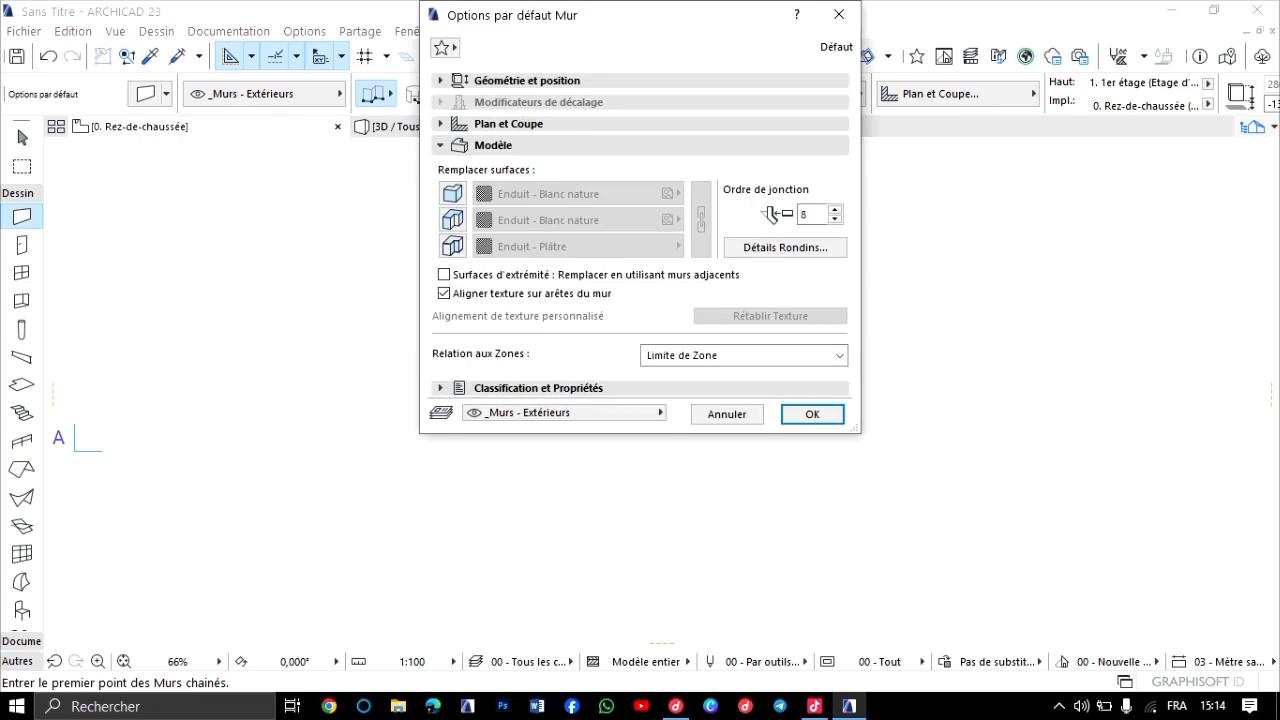
left_click_drag(690, 22, 679, 178)
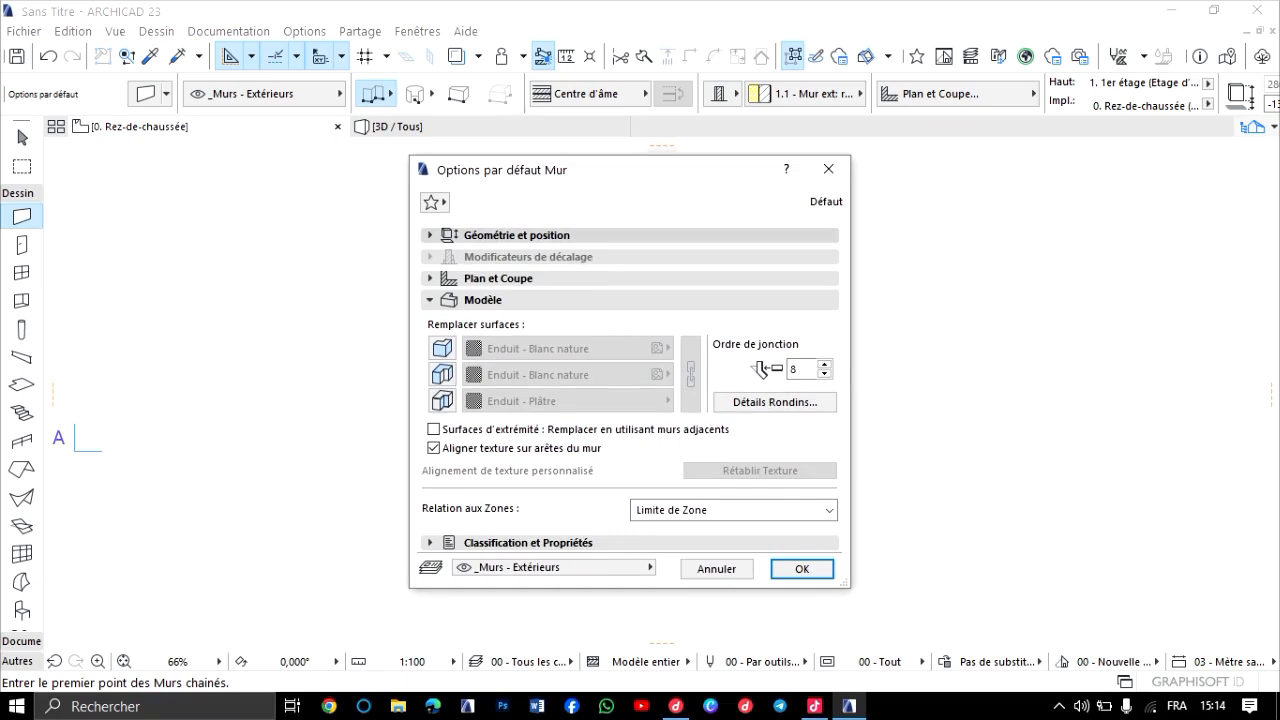
left_click(516, 235)
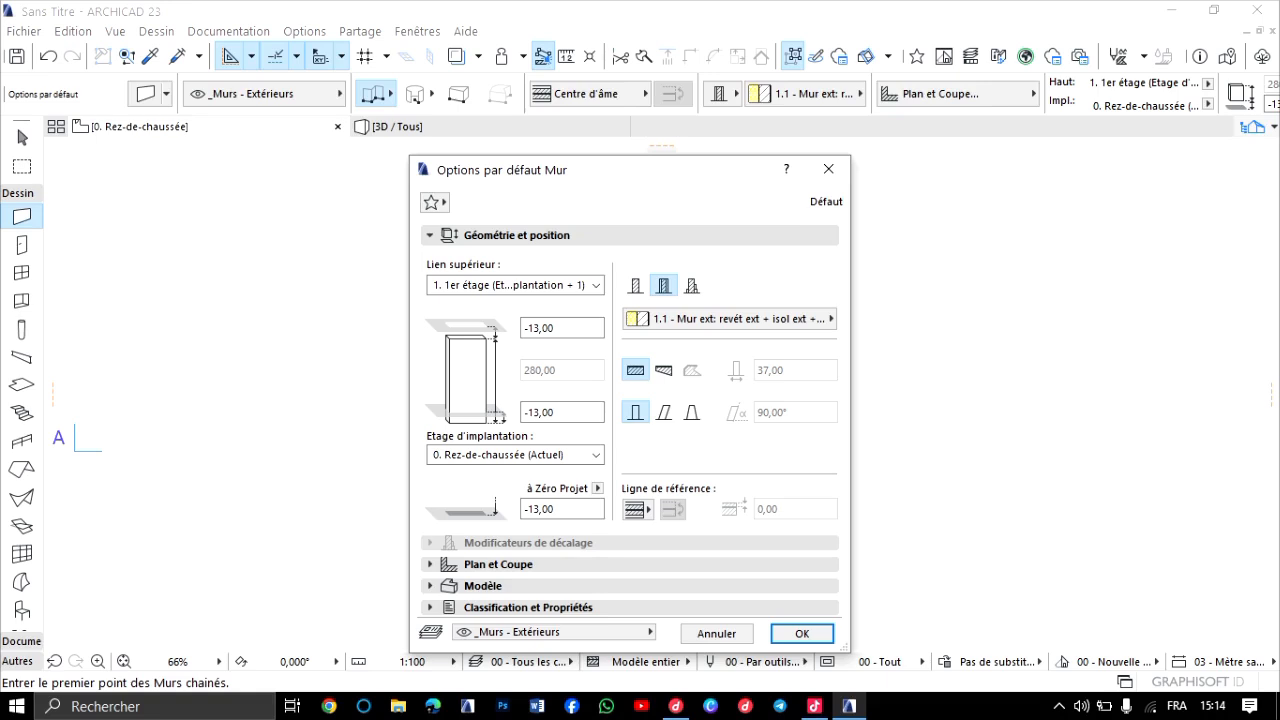
left_click_drag(576, 412, 521, 412)
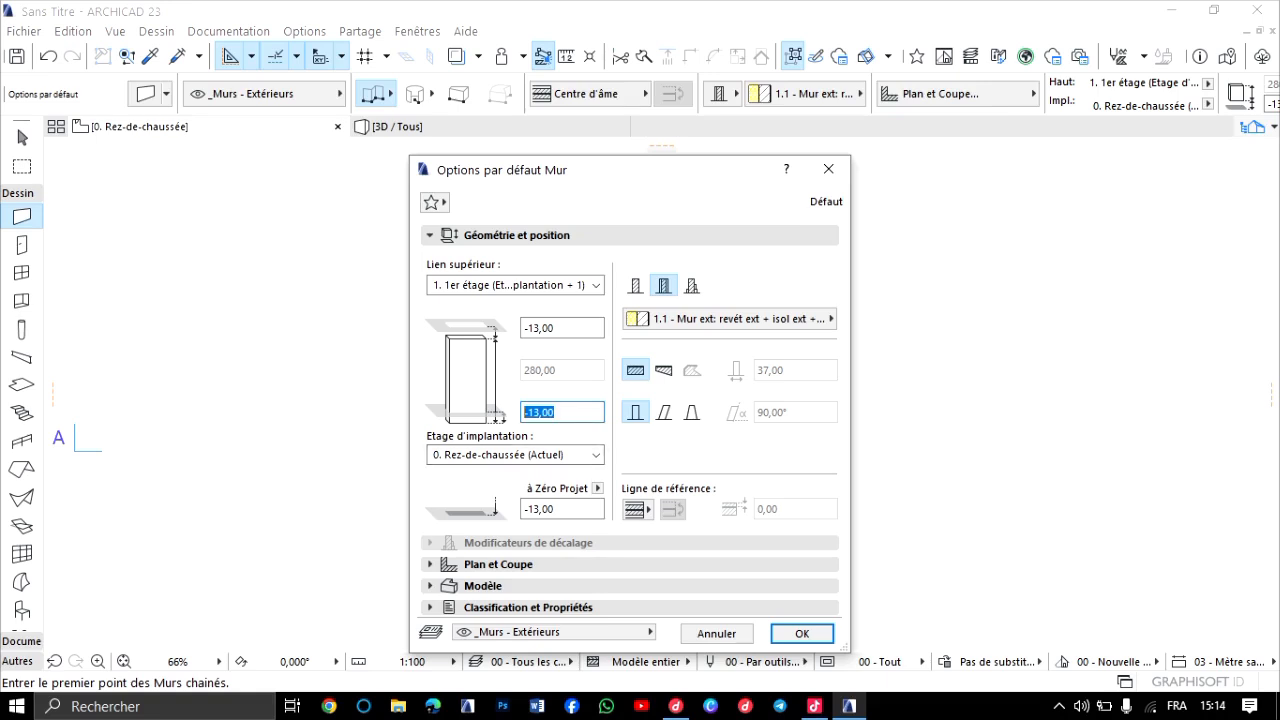
type("0")
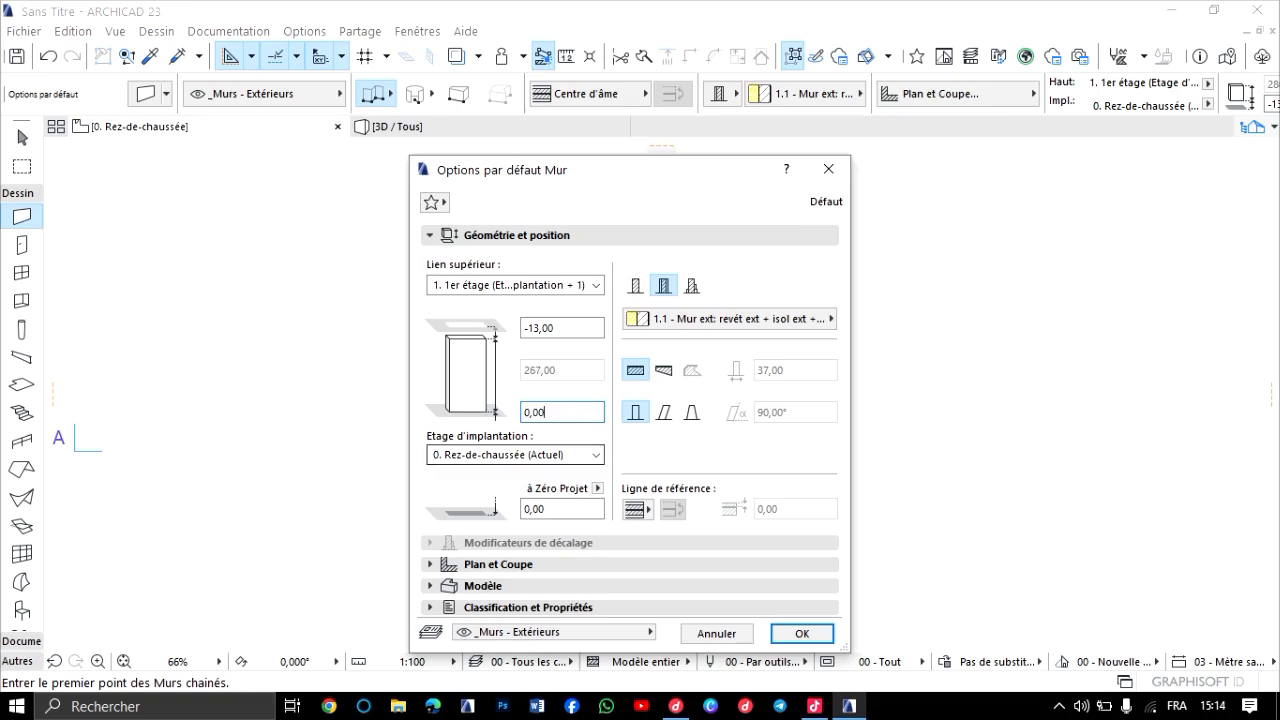
left_click_drag(574, 328, 521, 328)
type("0")
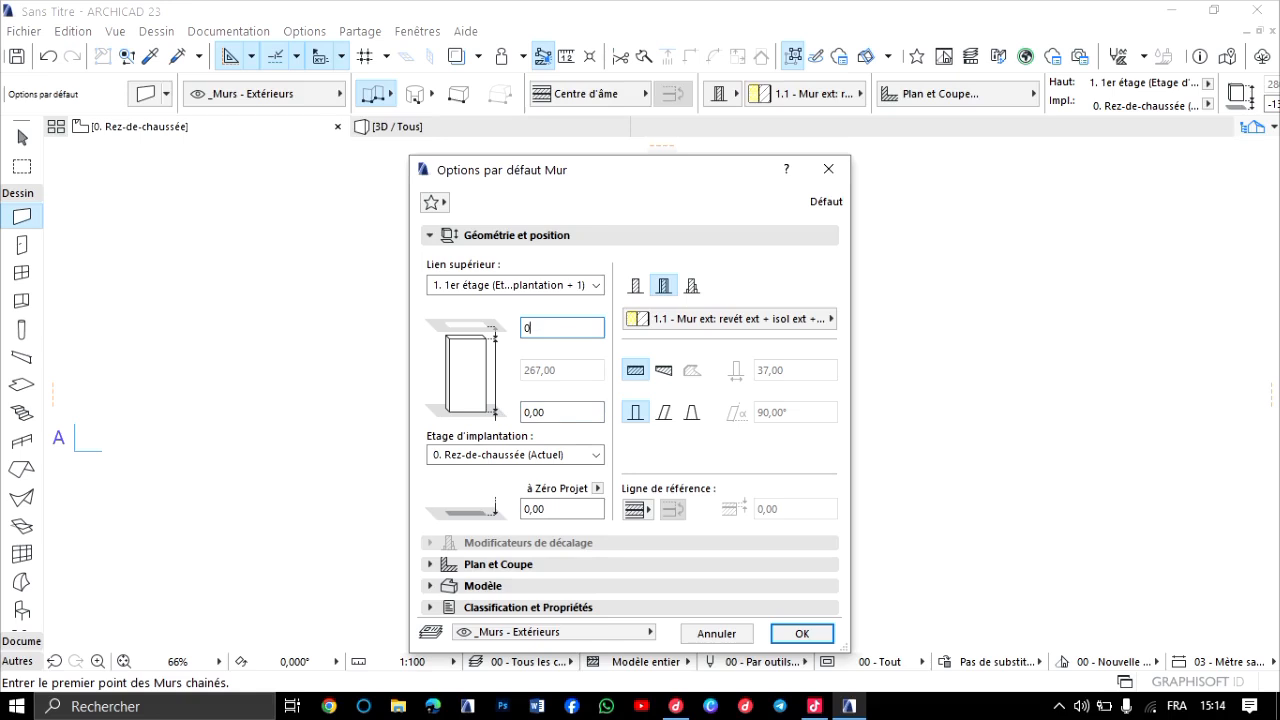
type(",00")
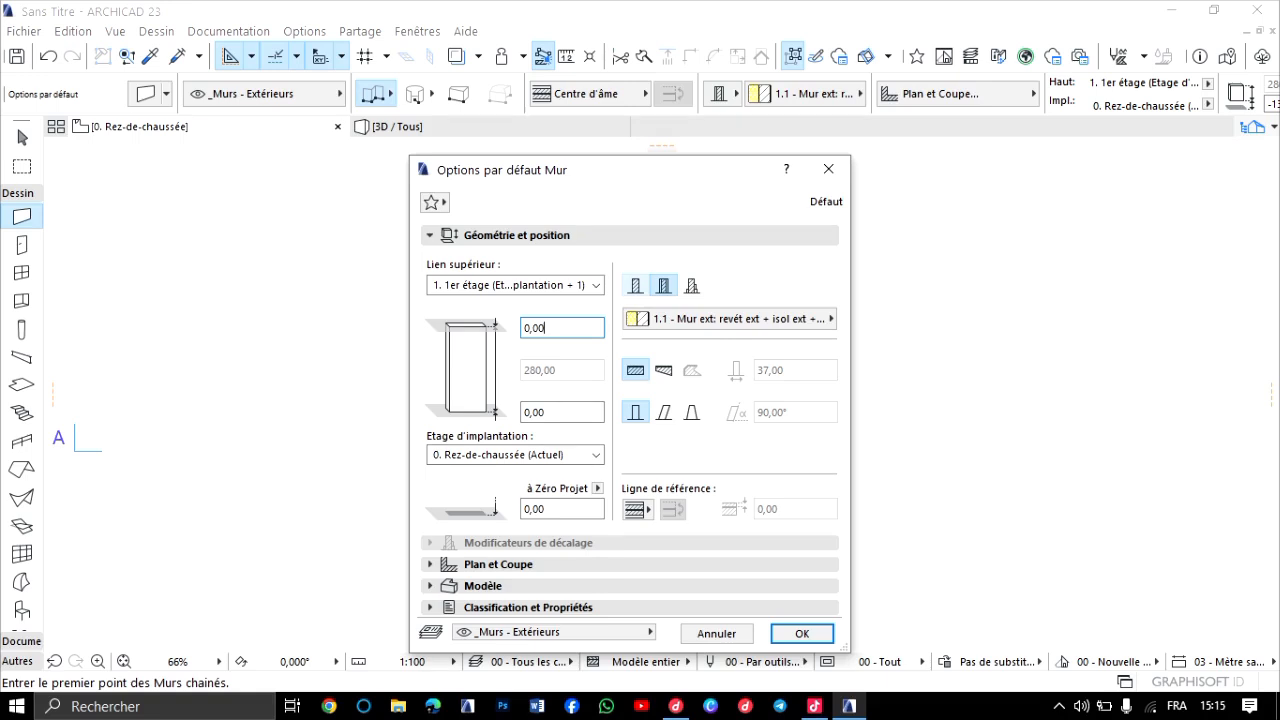
Switch the default wall to a basic structure with a thickness of 15,00 cm and apply the settings.
left_click(636, 286)
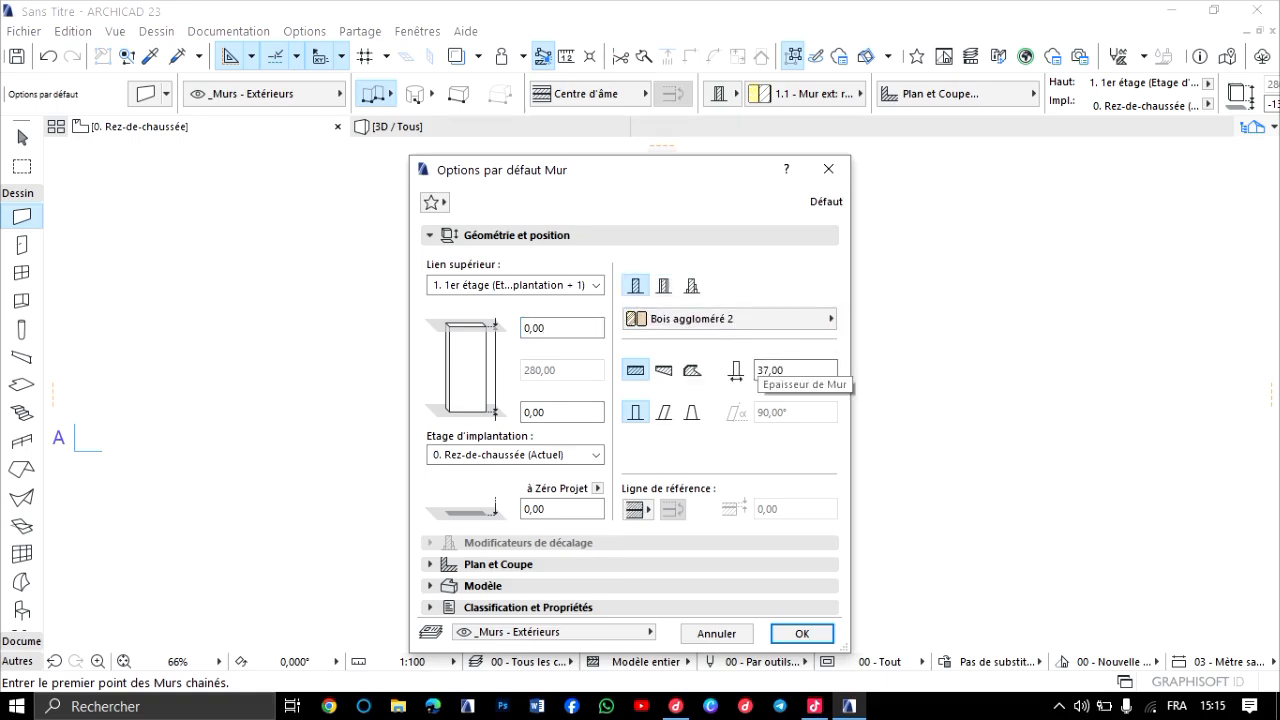
left_click(775, 370)
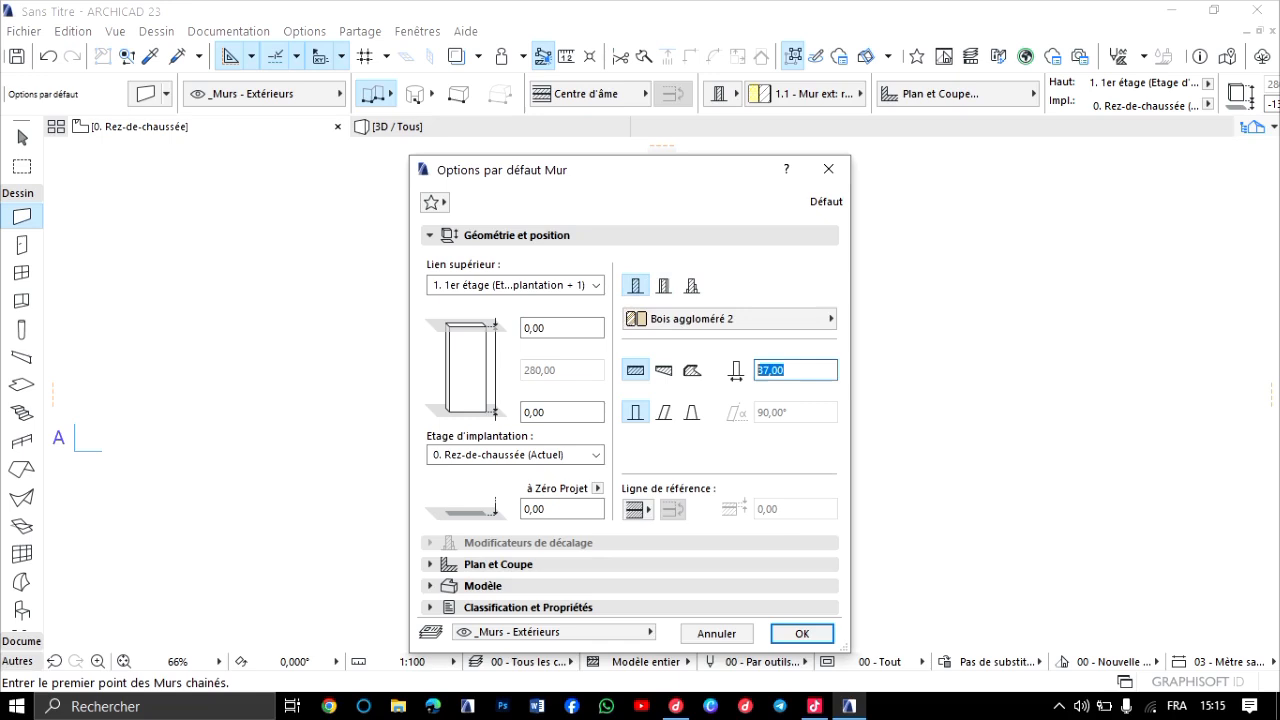
type("15,00")
left_click(802, 633)
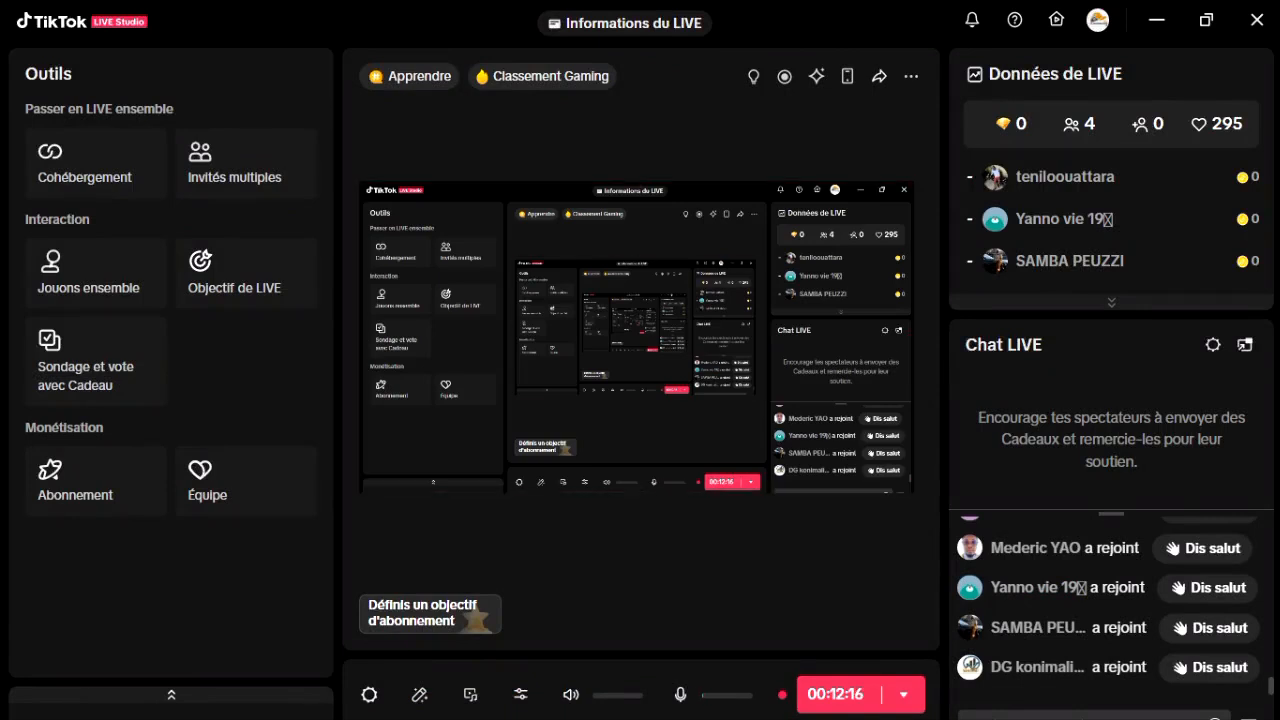
Switch back to ARCHICAD and enable all three surface overrides in the default wall's model settings.
left_click(1157, 19)
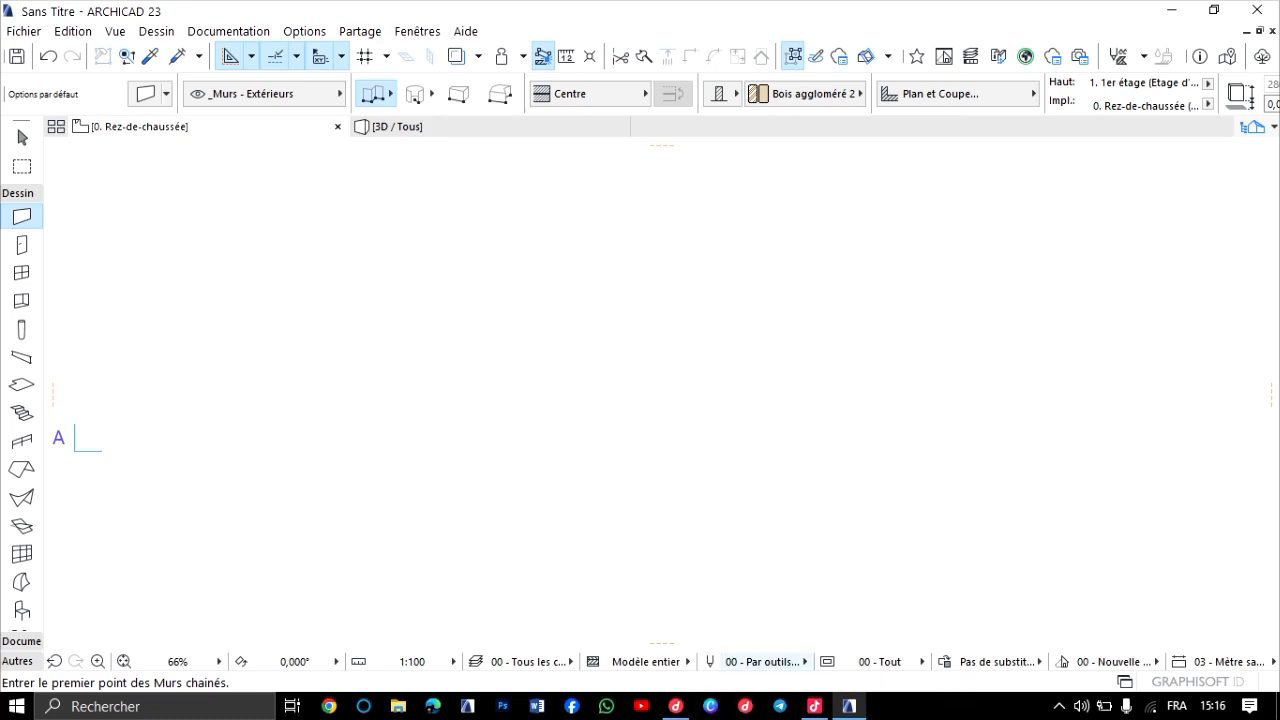
mouse_move(676, 706)
left_click(146, 93)
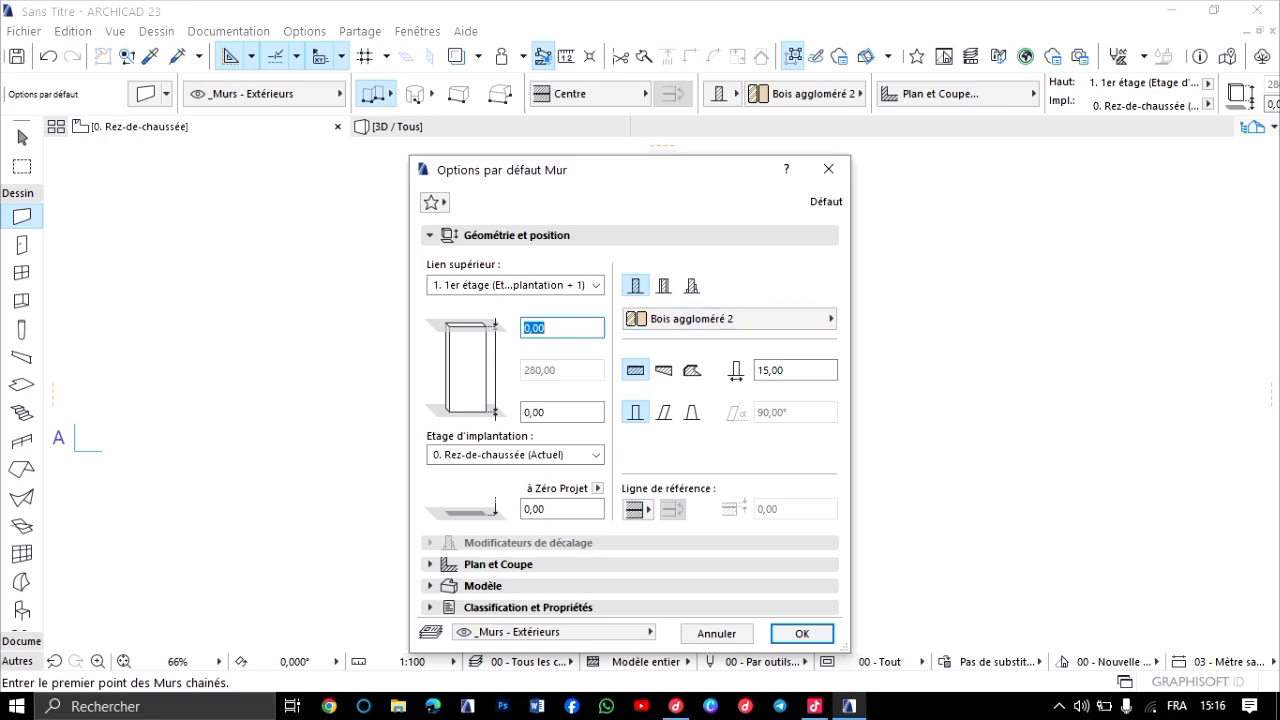
left_click(785, 371)
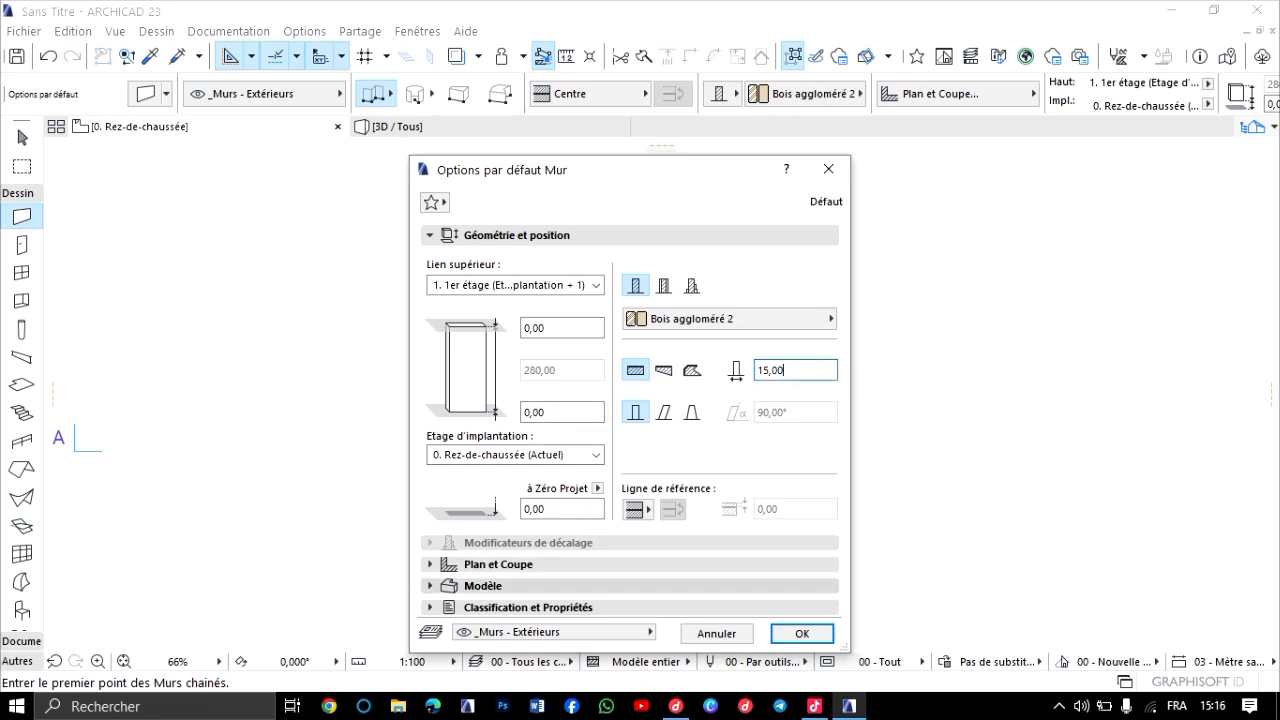
left_click(483, 586)
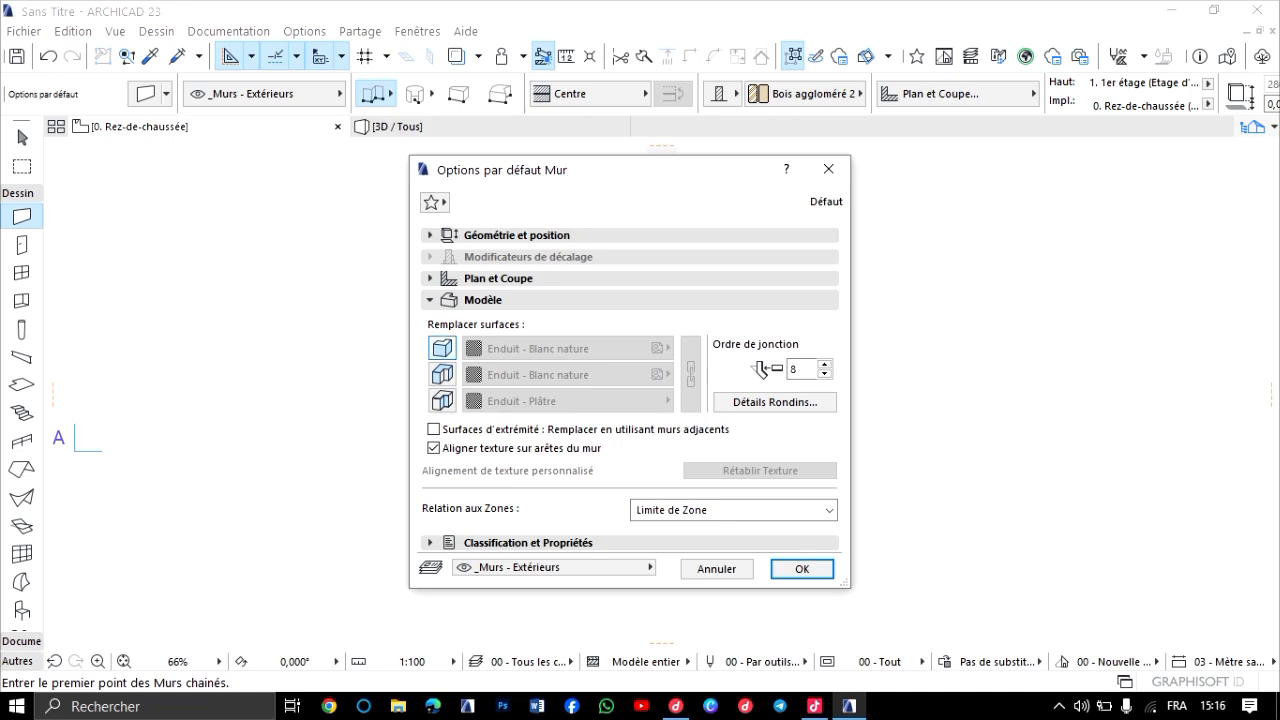
left_click(441, 347)
left_click(441, 400)
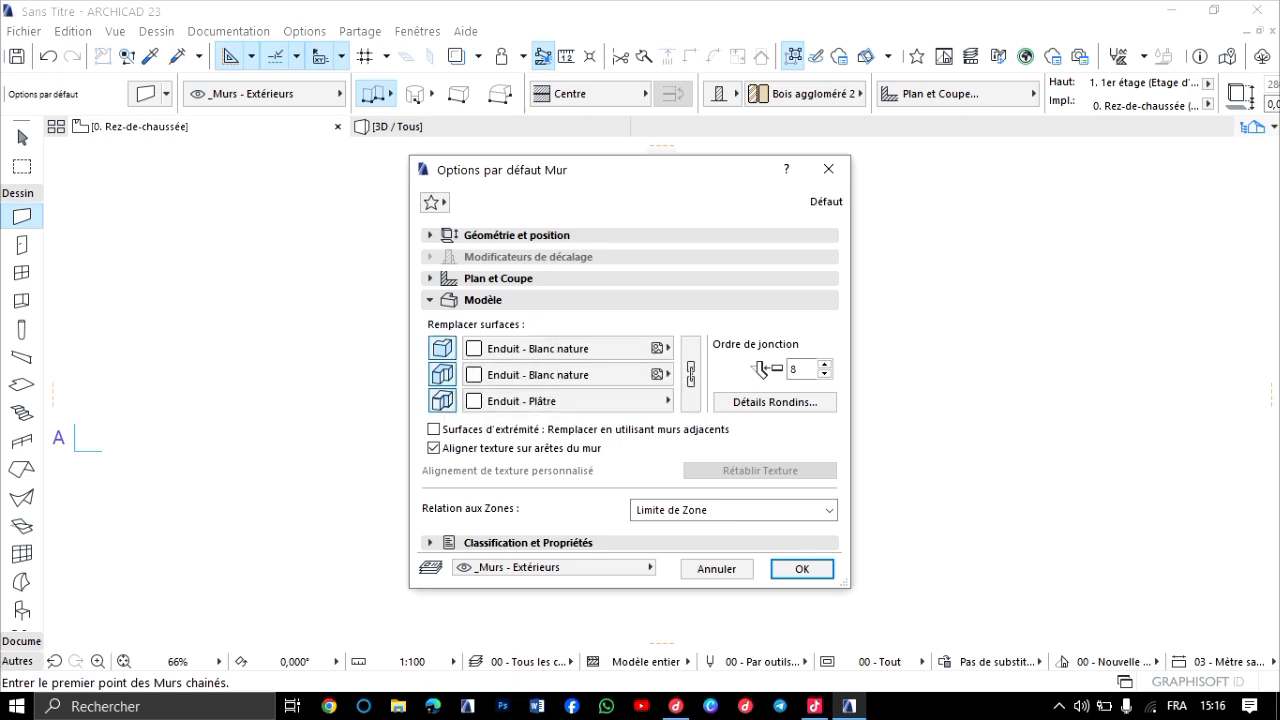
Set the default wall's first surface override to Peinture - Blanc titanium, link all three surfaces to it, and apply the settings.
left_click(560, 348)
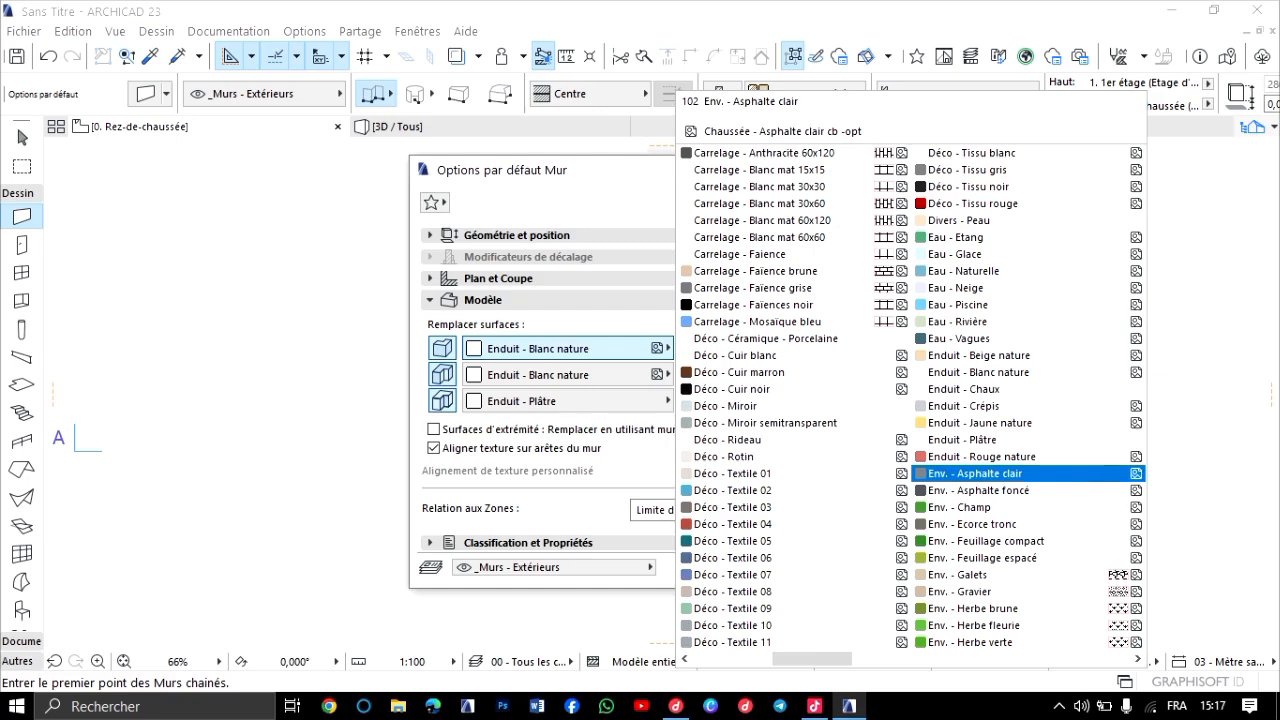
scroll(800, 338, "down", 3)
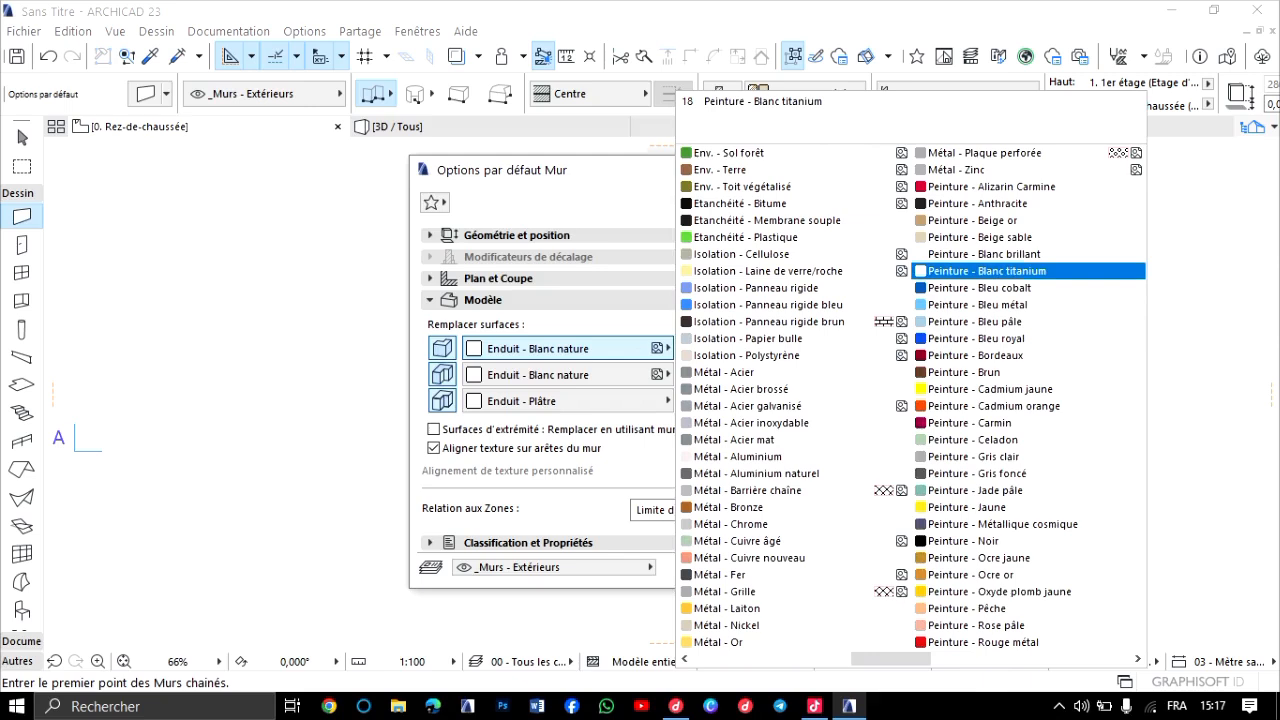
left_click(1000, 270)
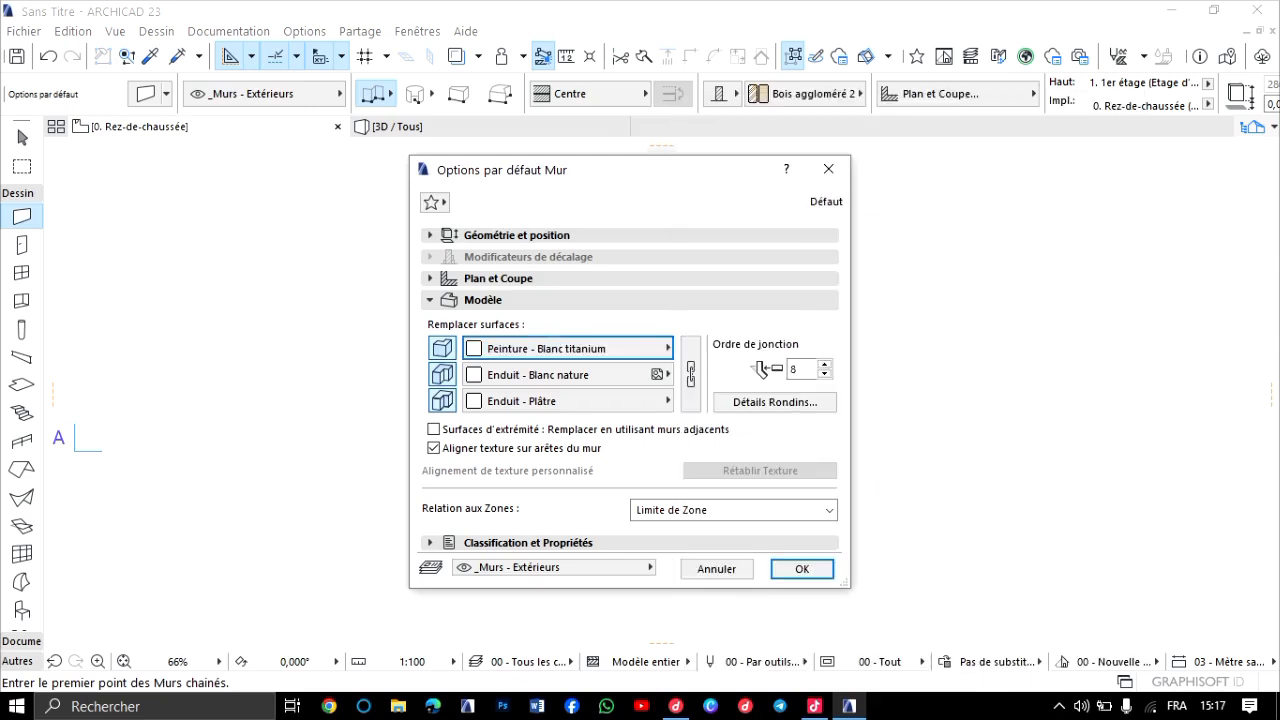
left_click(690, 374)
left_click(690, 374)
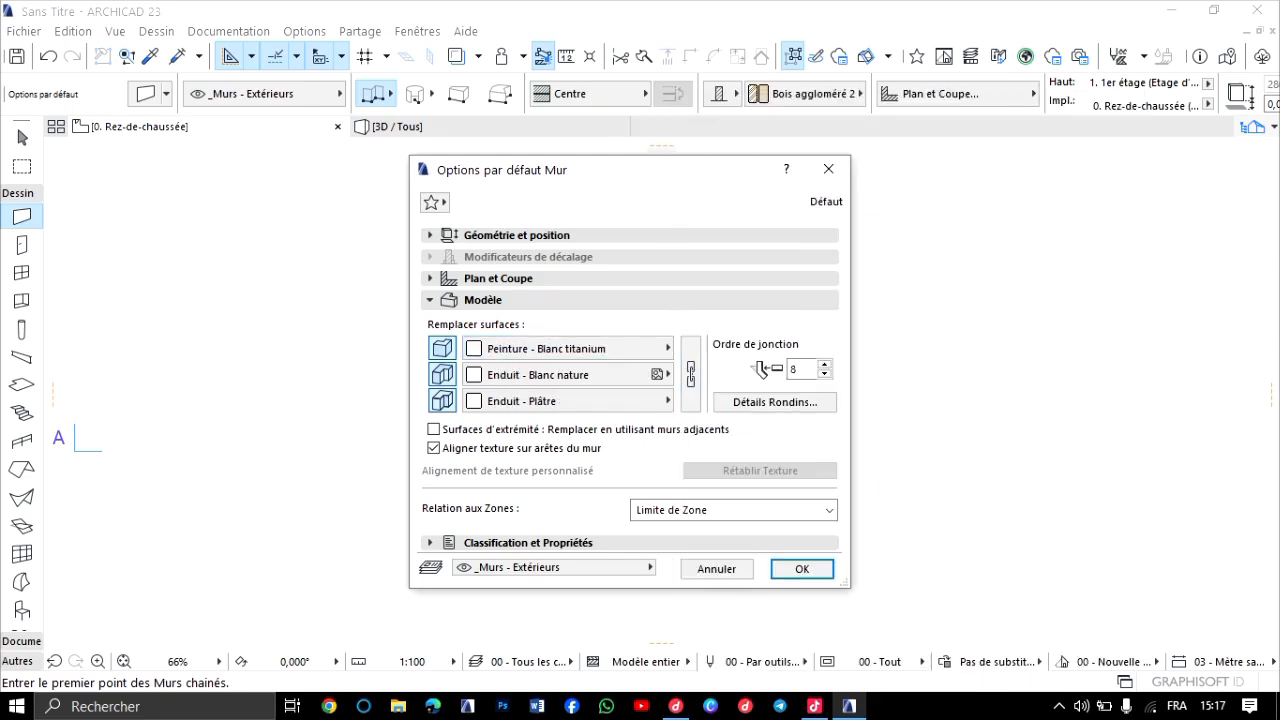
left_click(690, 374)
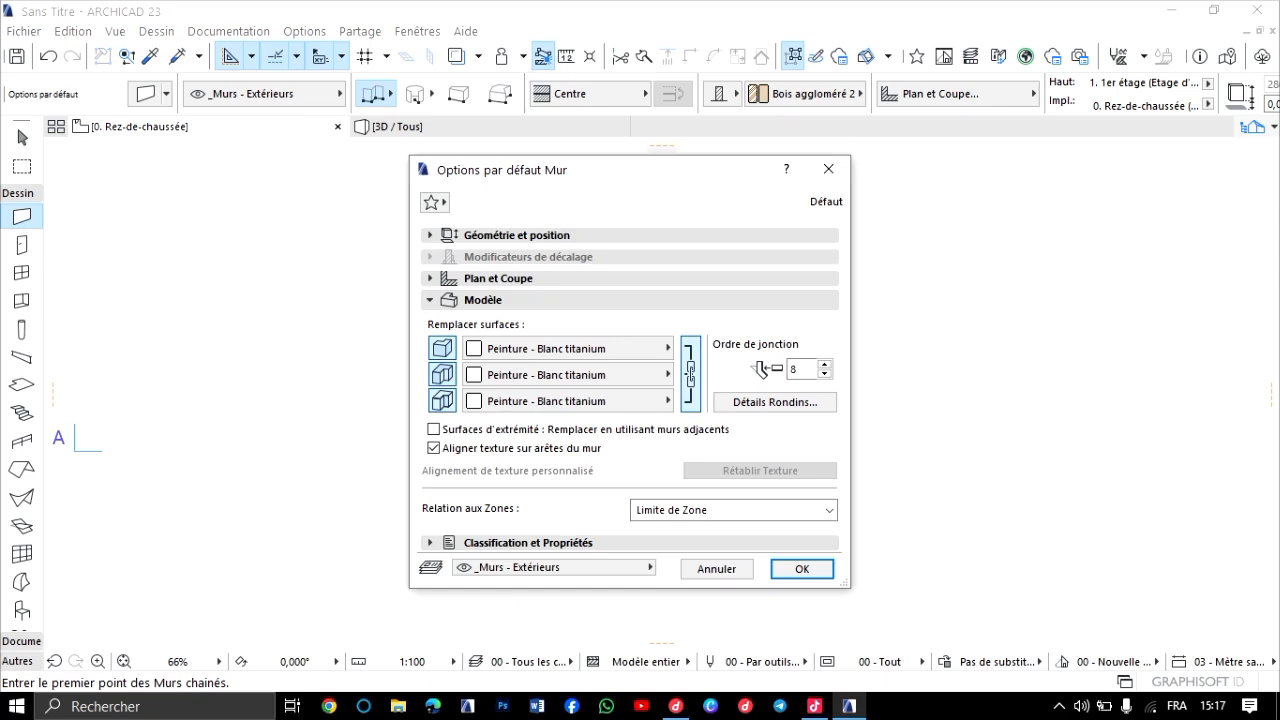
left_click(802, 568)
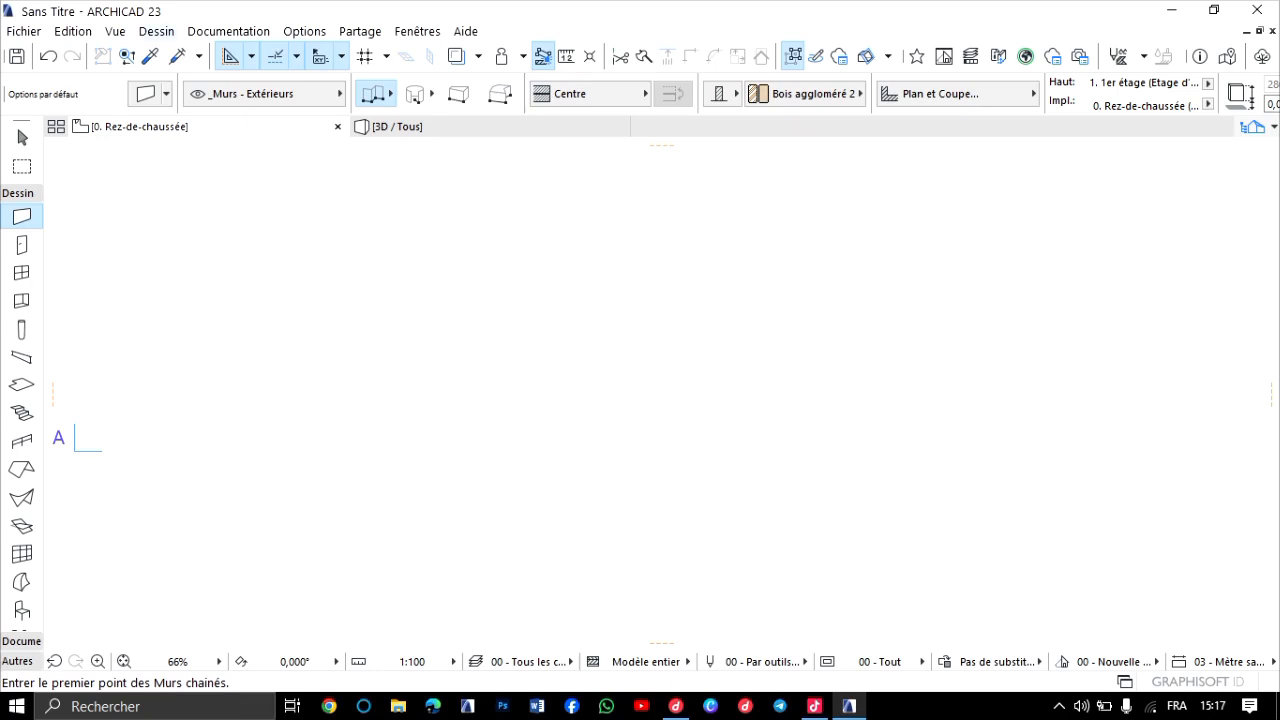
Remove the Sous-sol and 1er étage storeys from the project's storey settings.
left_click(156, 32)
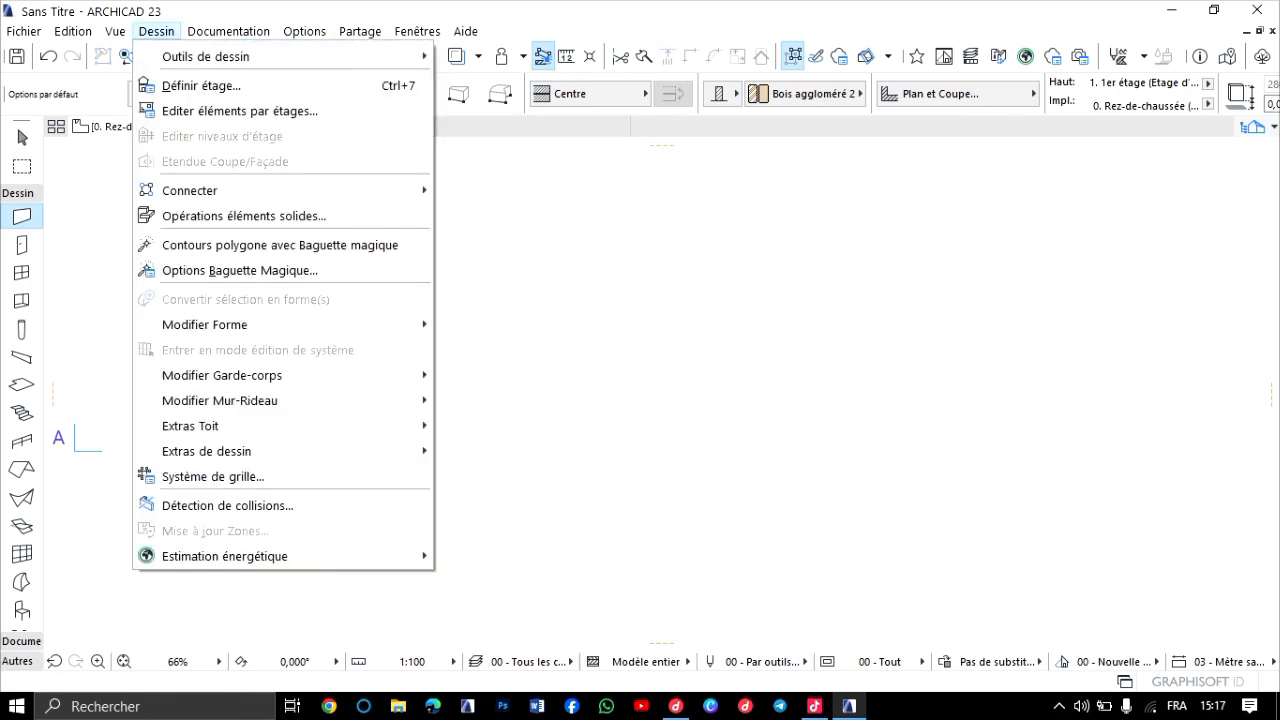
left_click(200, 86)
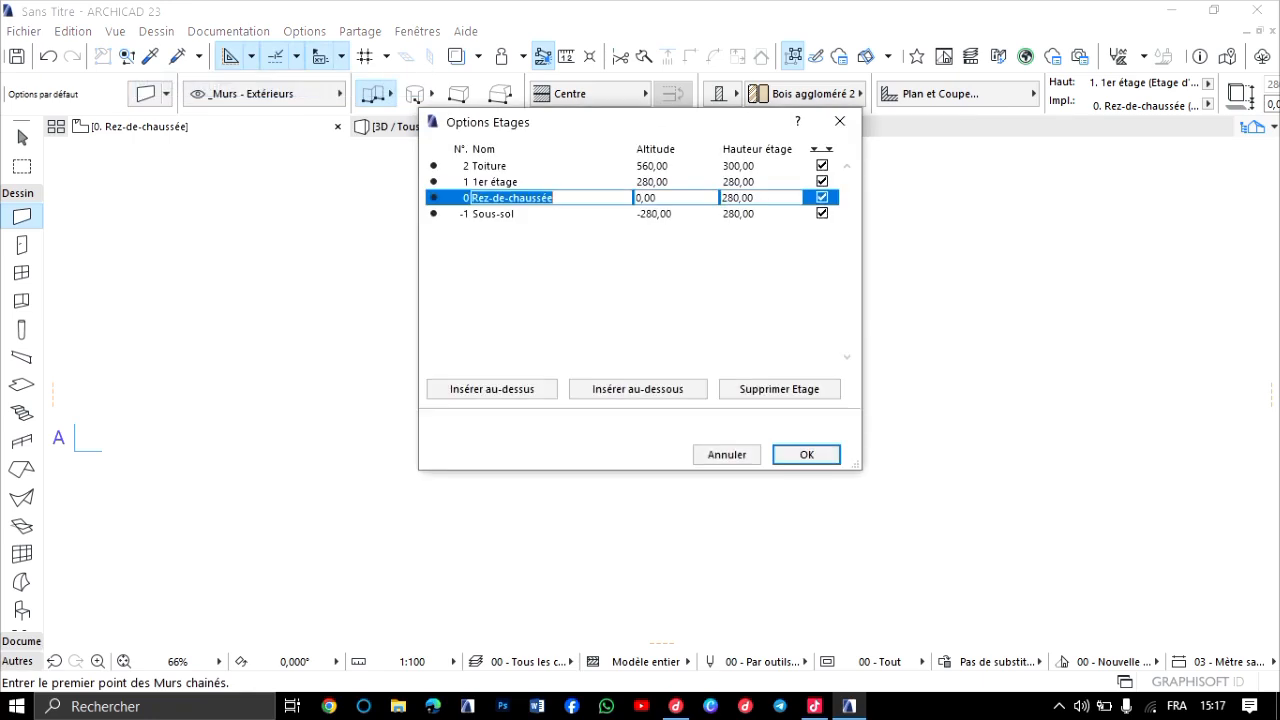
left_click(493, 214)
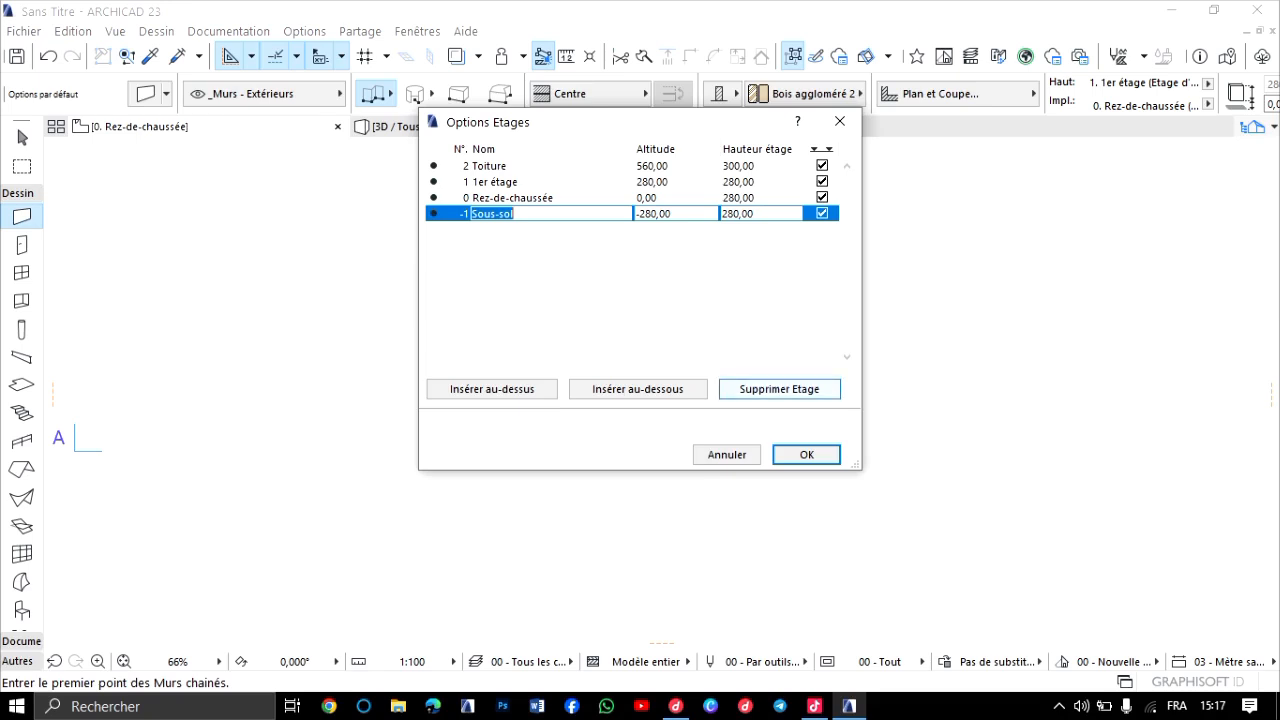
left_click(779, 389)
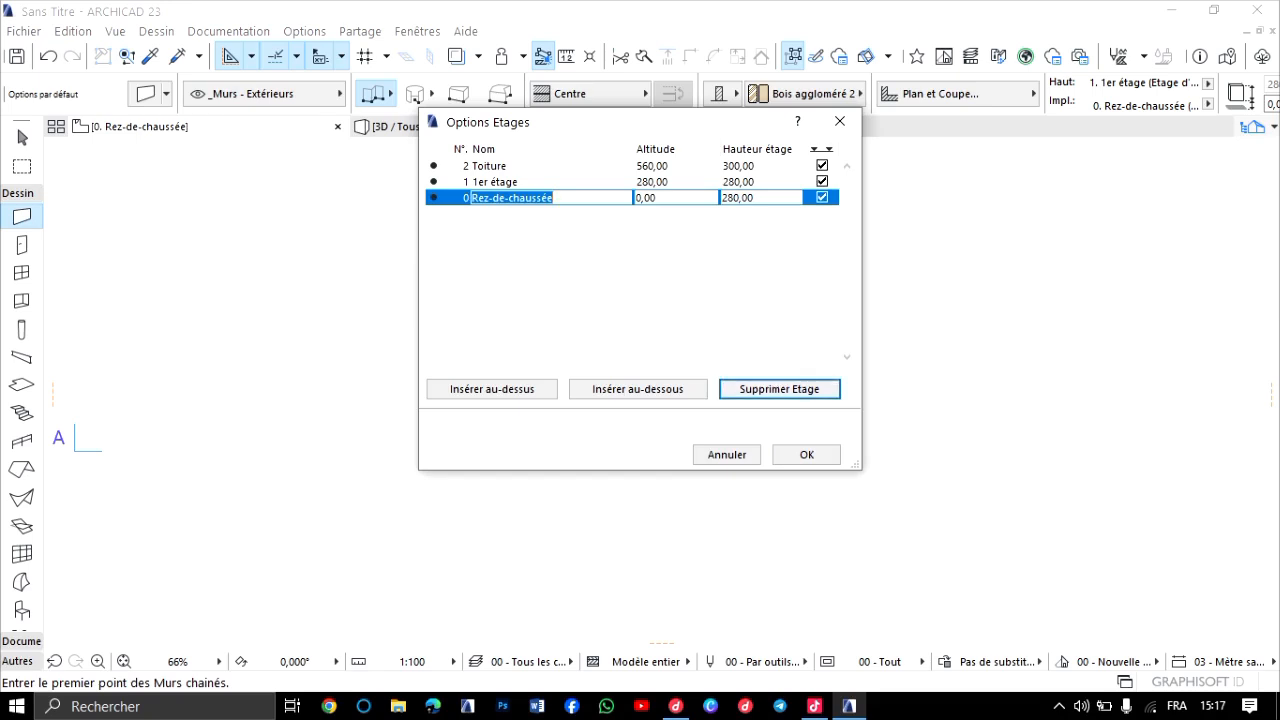
left_click(495, 182)
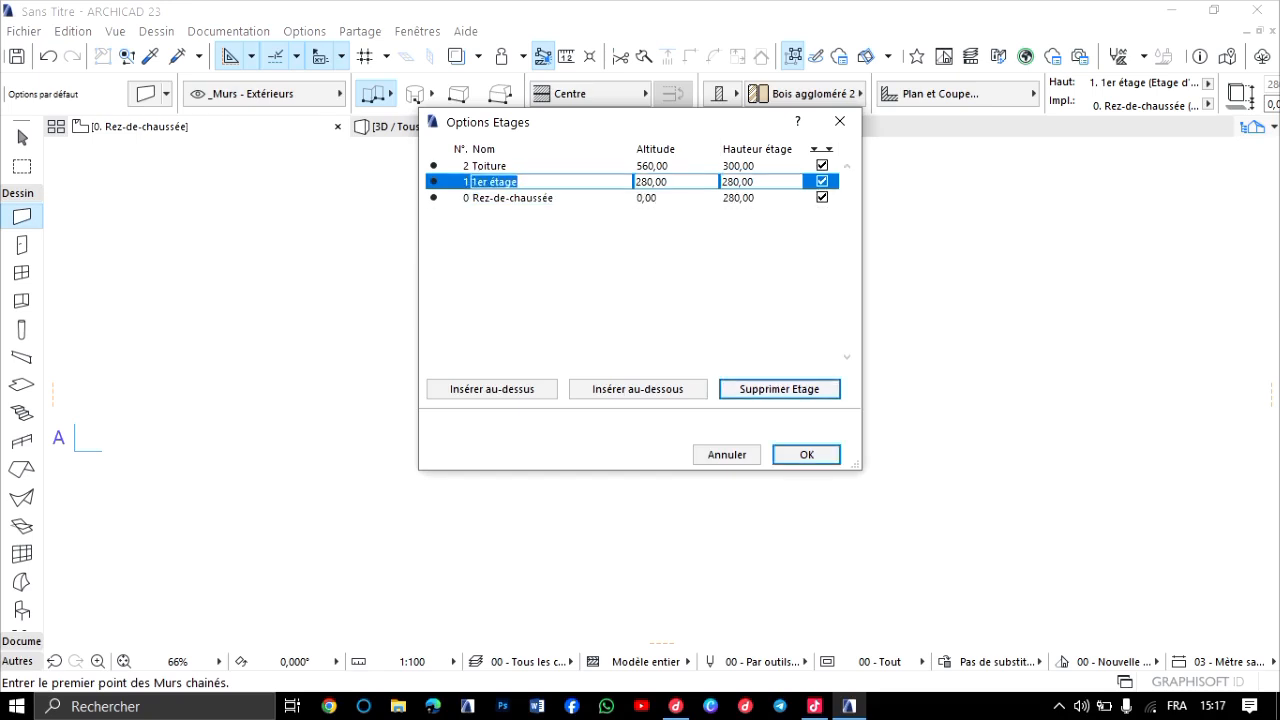
left_click(755, 182)
left_click(779, 389)
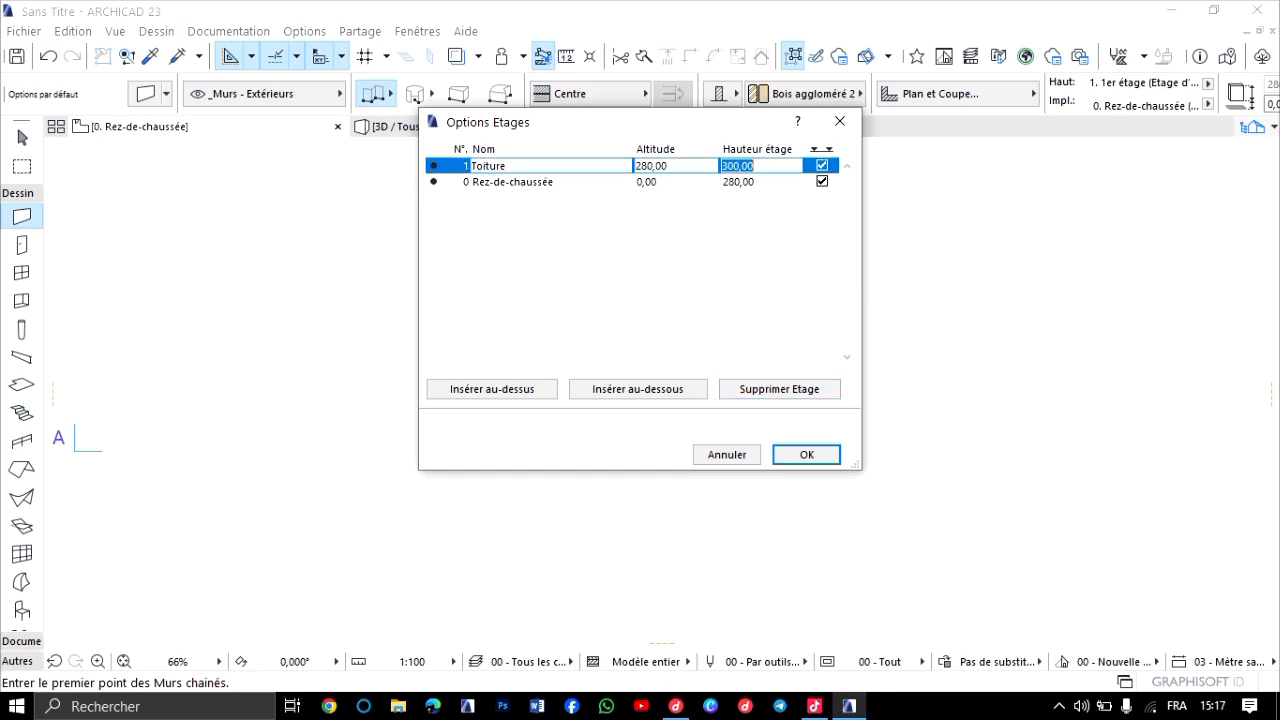
Set the Rez-de-chaussée storey height to 300 cm and apply the storey settings, accepting the permanent deletion of the removed storeys.
left_click(755, 182)
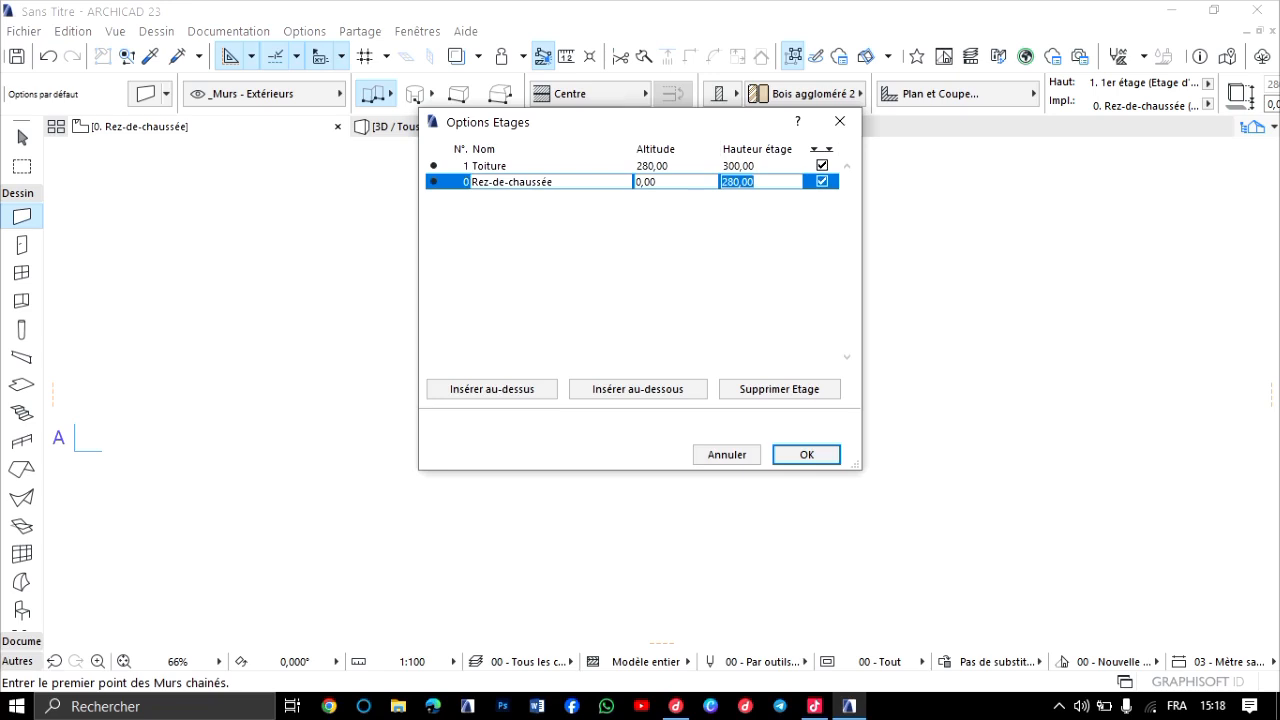
type("300")
key("Return")
key("Return")
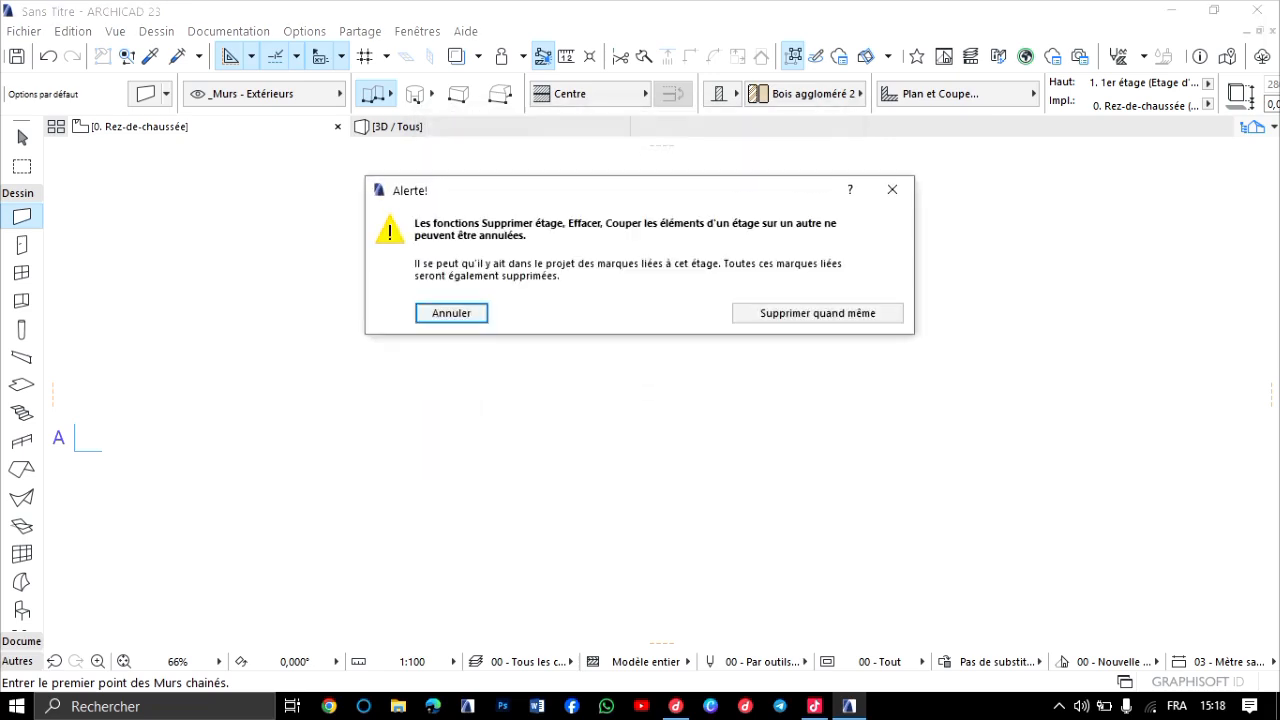
left_click(817, 313)
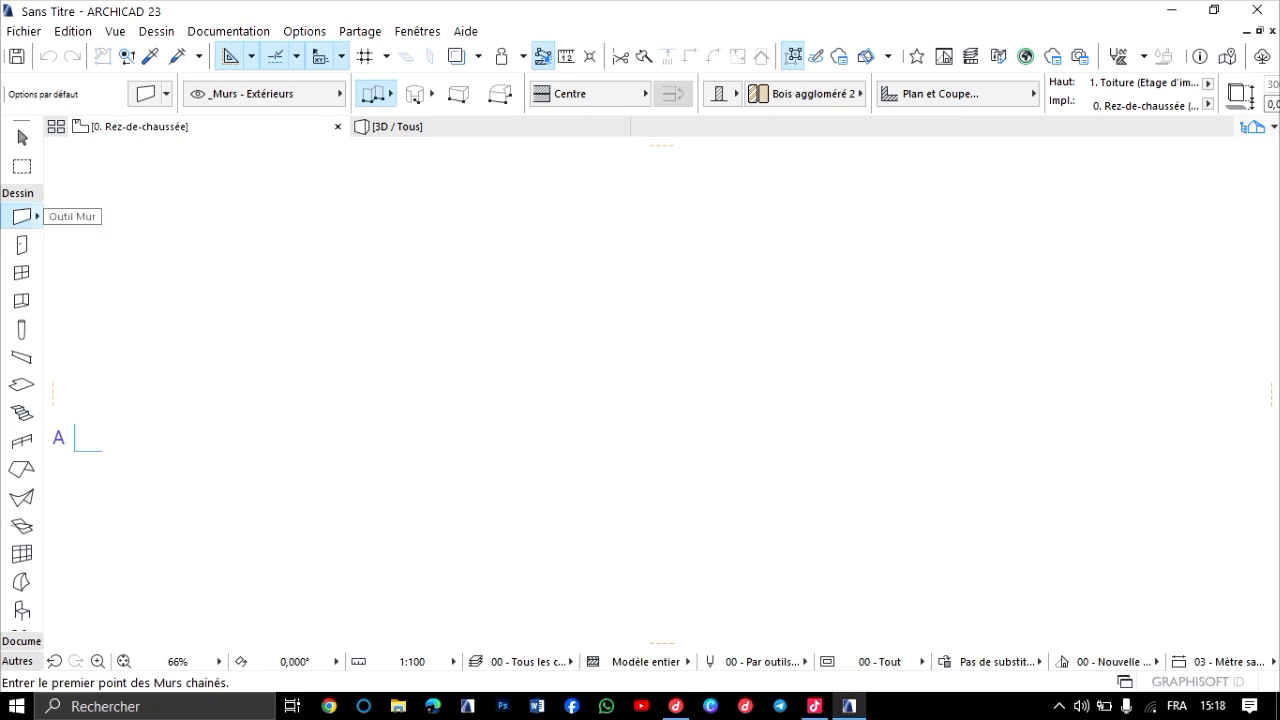
Draw a closed rectangle of chained exterior walls about 1793 by 1093 cm on the ground floor plan.
left_click(580, 275)
left_click(335, 242)
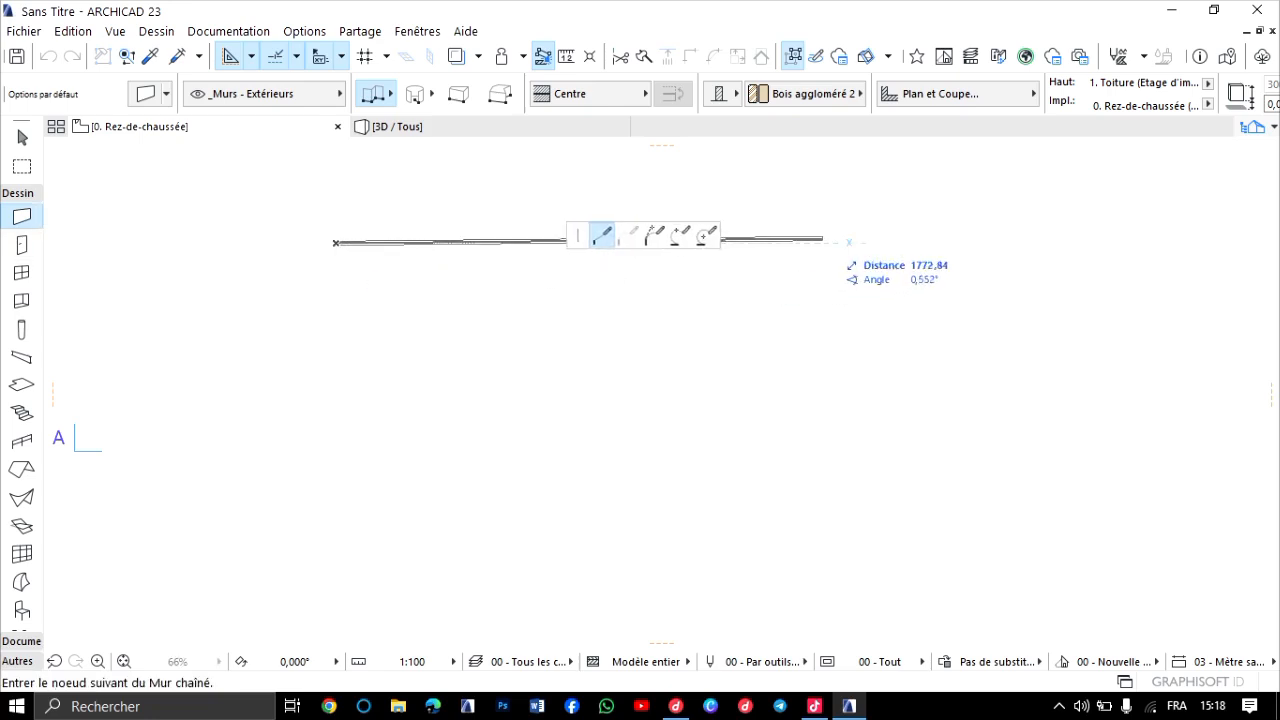
left_click(828, 242)
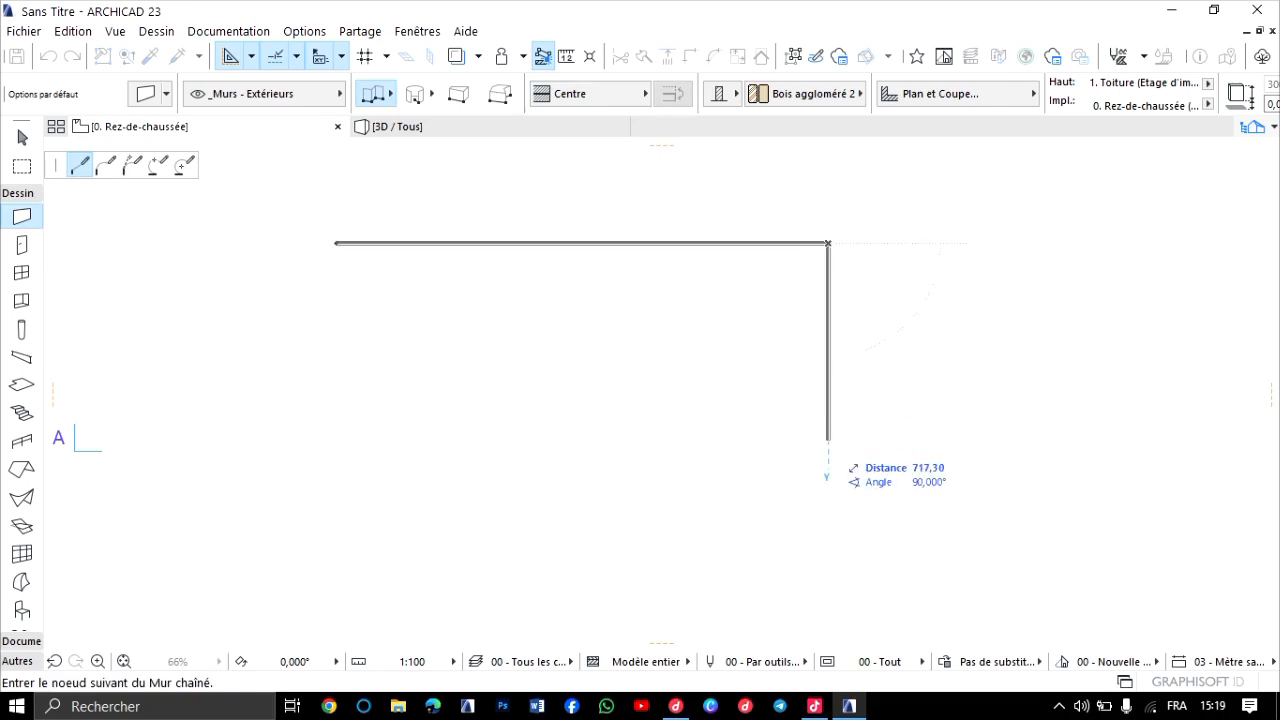
middle_click_drag(828, 523, 840, 449)
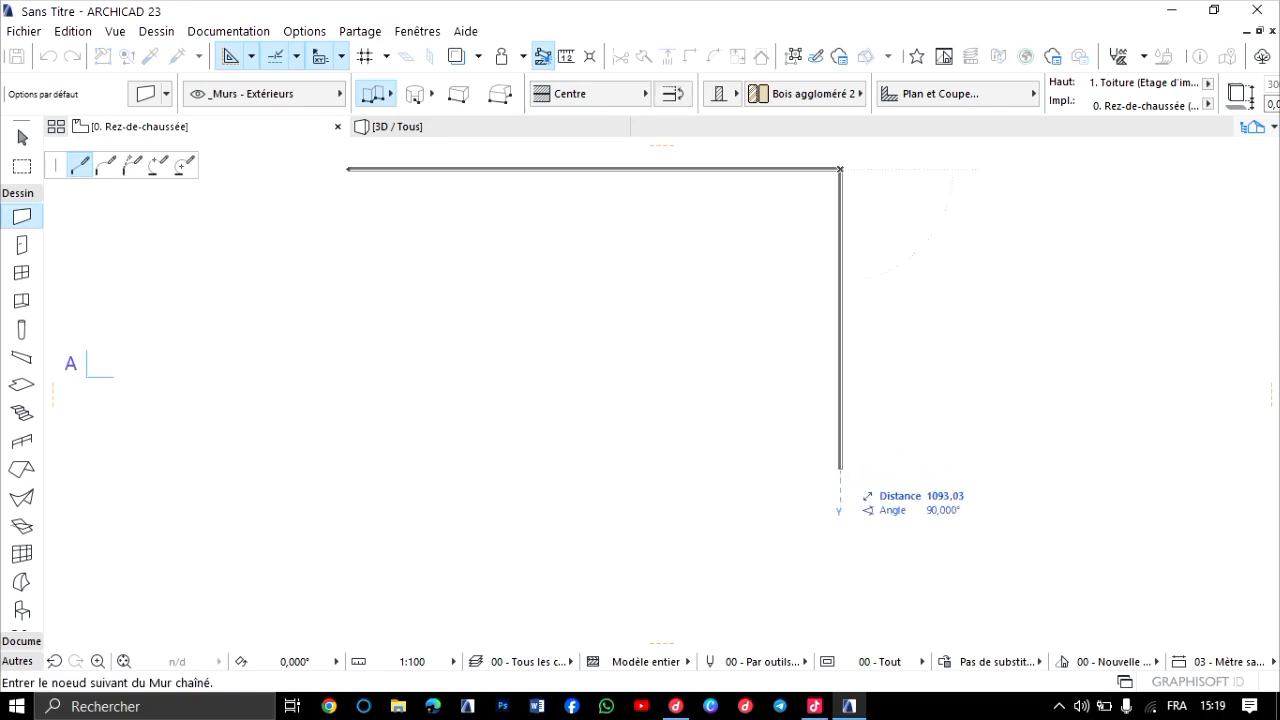
left_click(840, 468)
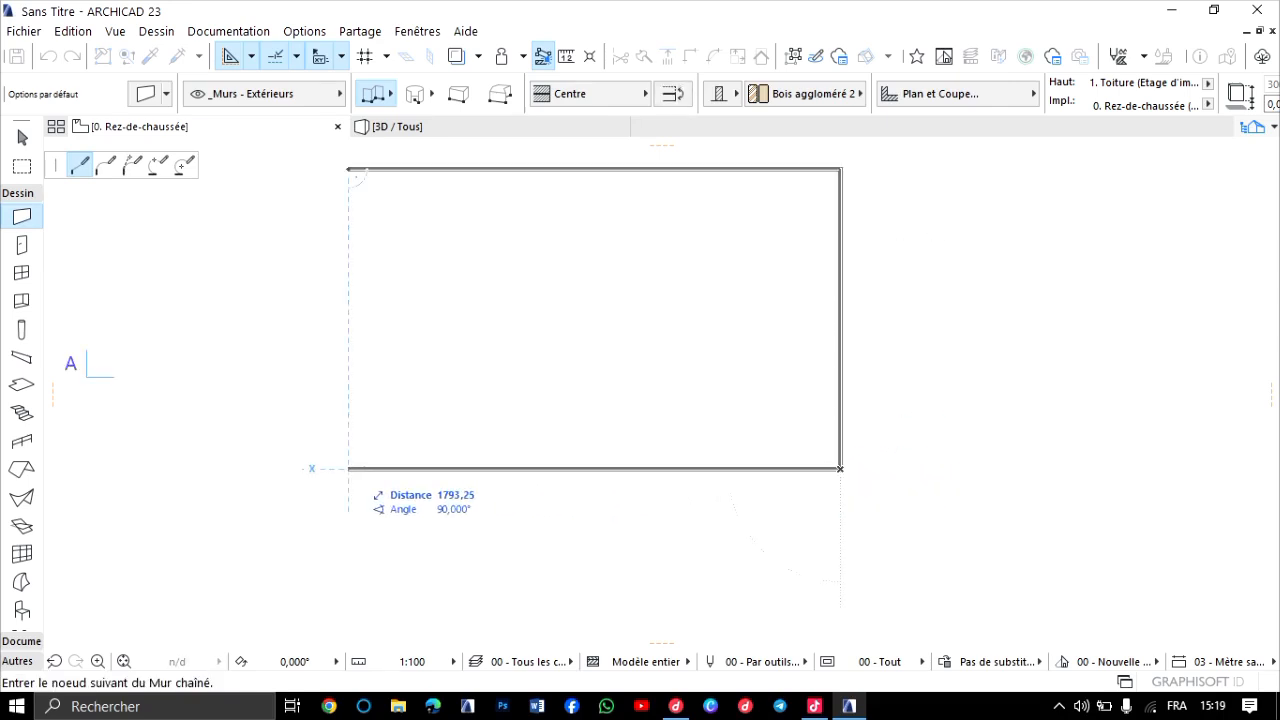
left_click(348, 468)
left_click(348, 168)
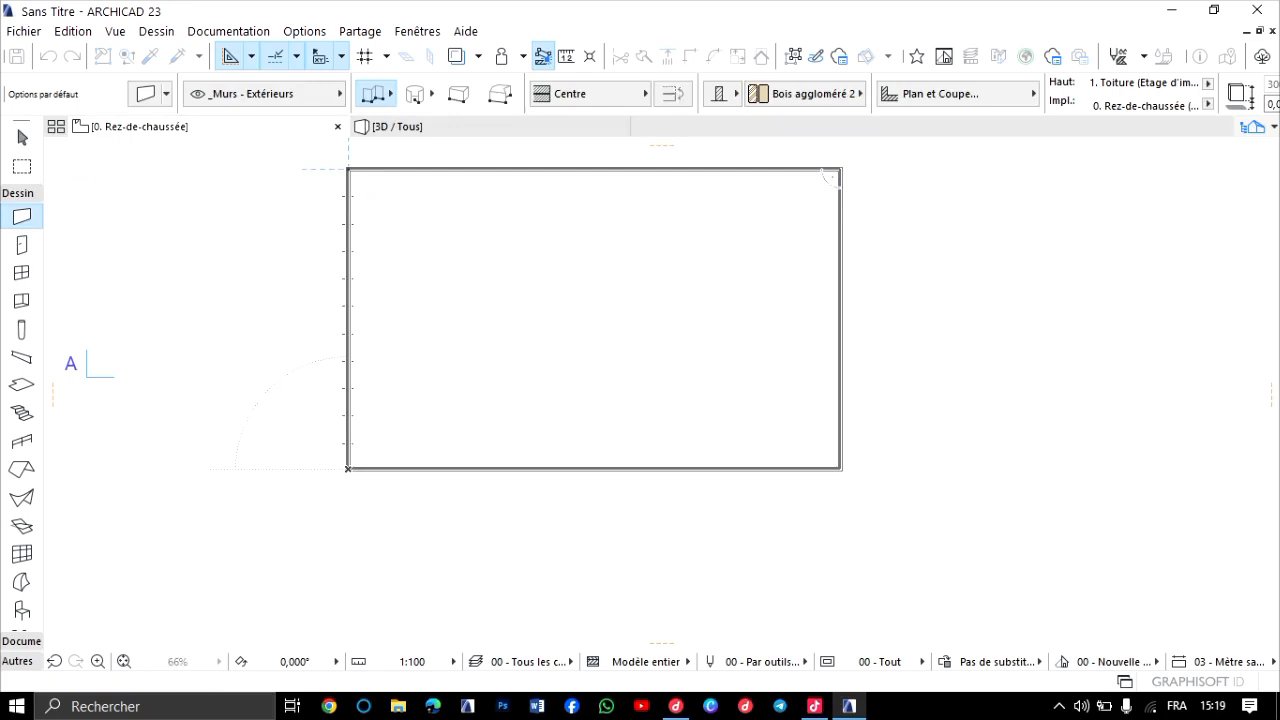
Examine the rectangular wall enclosure in the floor plan and from several angles in the 3D view.
scroll(420, 230, "down", 3)
middle_click_drag(561, 290, 727, 361)
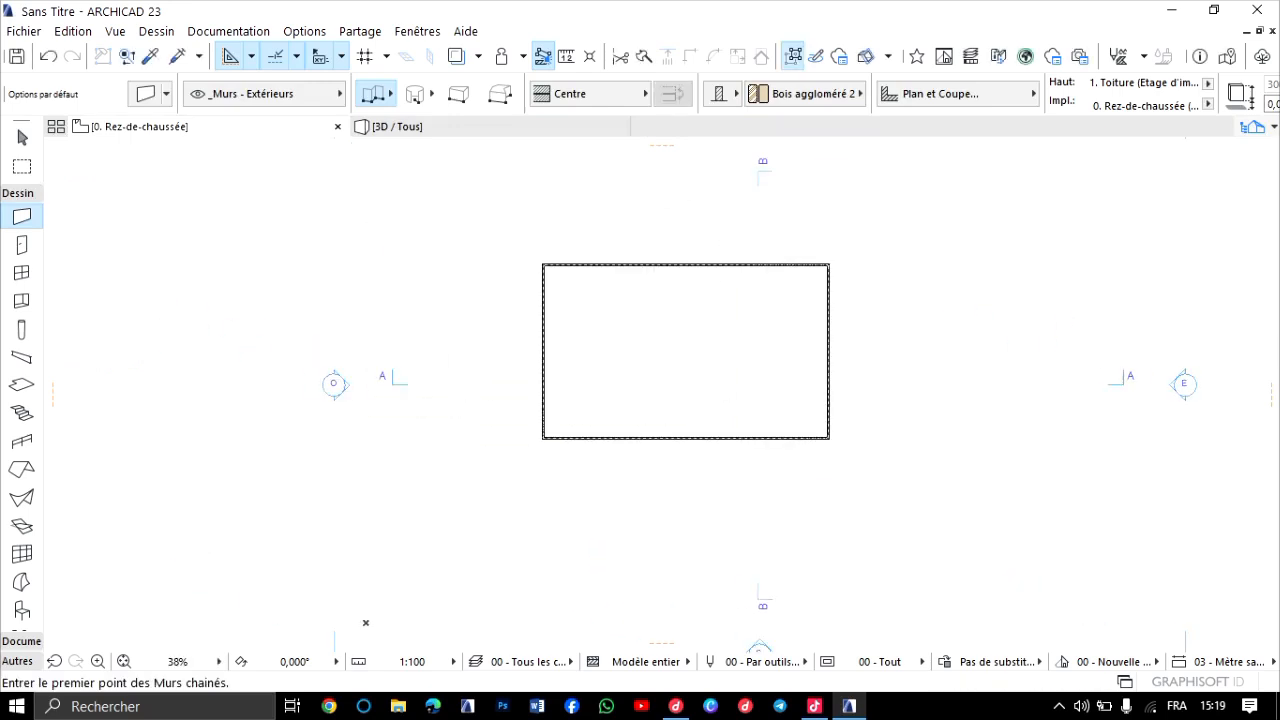
scroll(727, 361, "up", 3)
scroll(469, 348, "down", 2)
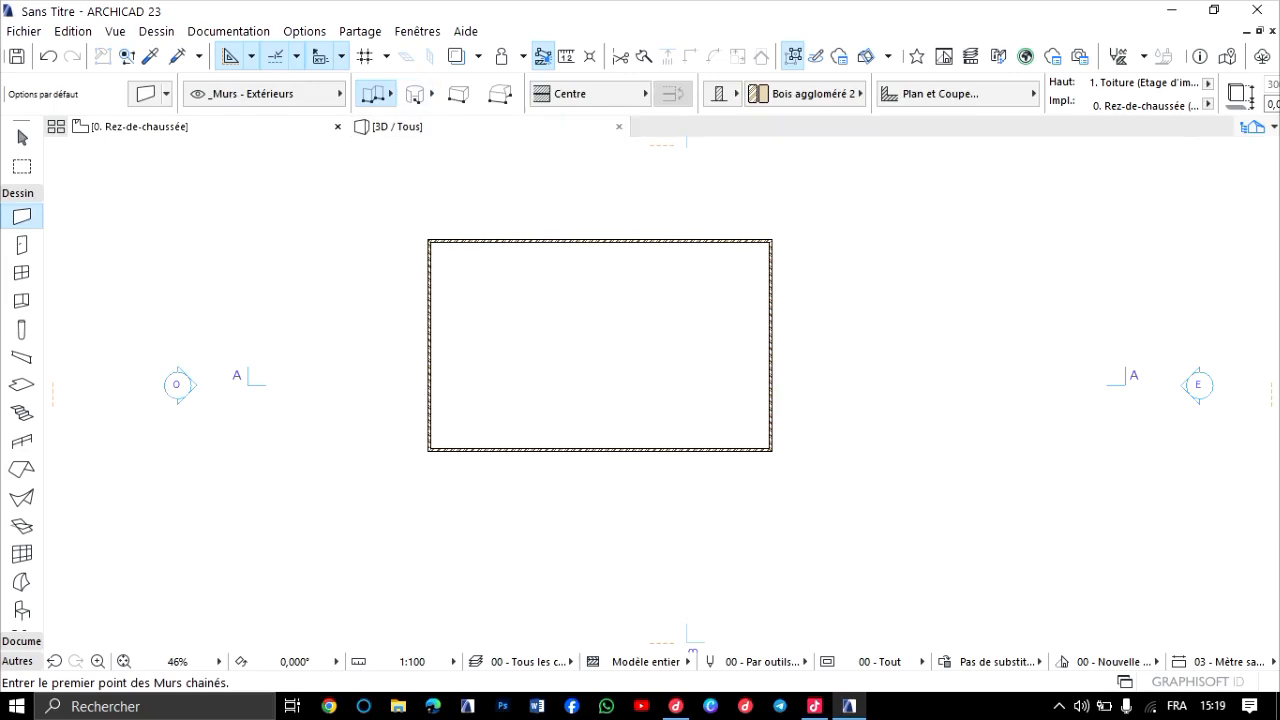
left_click(412, 127)
scroll(662, 395, "down", 5)
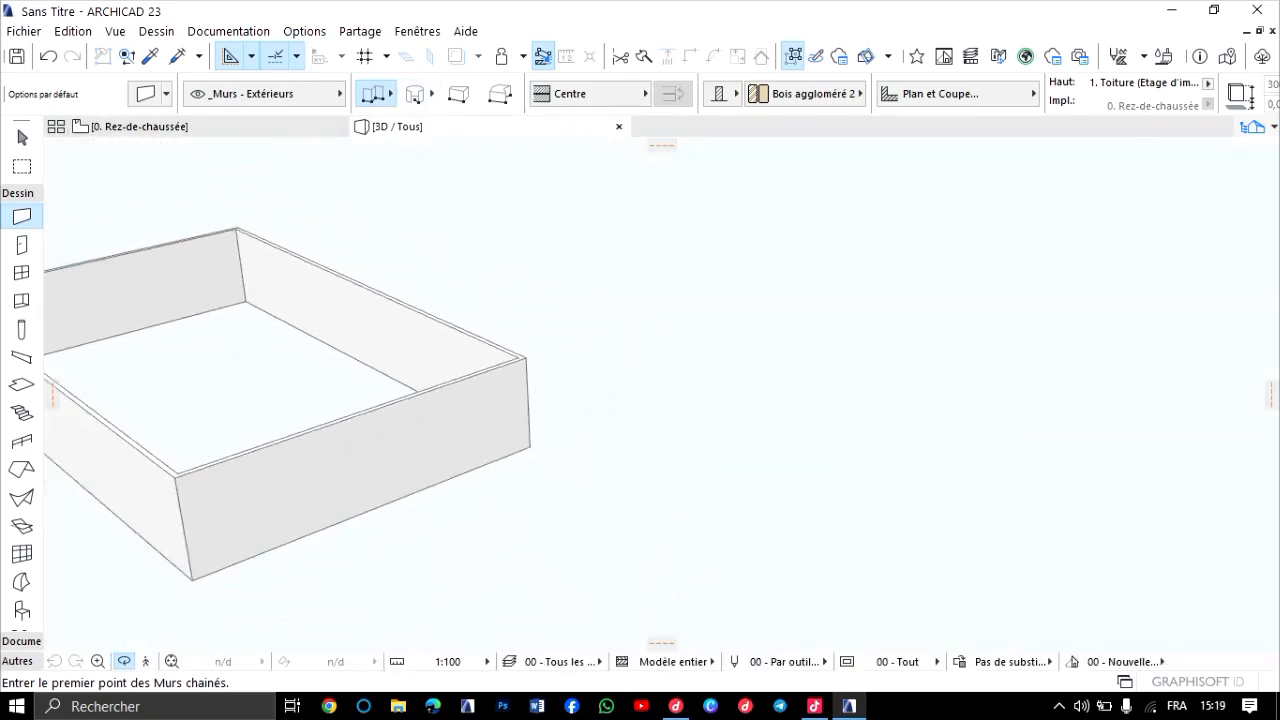
scroll(662, 395, "up", 3)
middle_click_drag(520, 400, 790, 414, "shift")
scroll(662, 395, "down", 2)
scroll(662, 395, "up", 1)
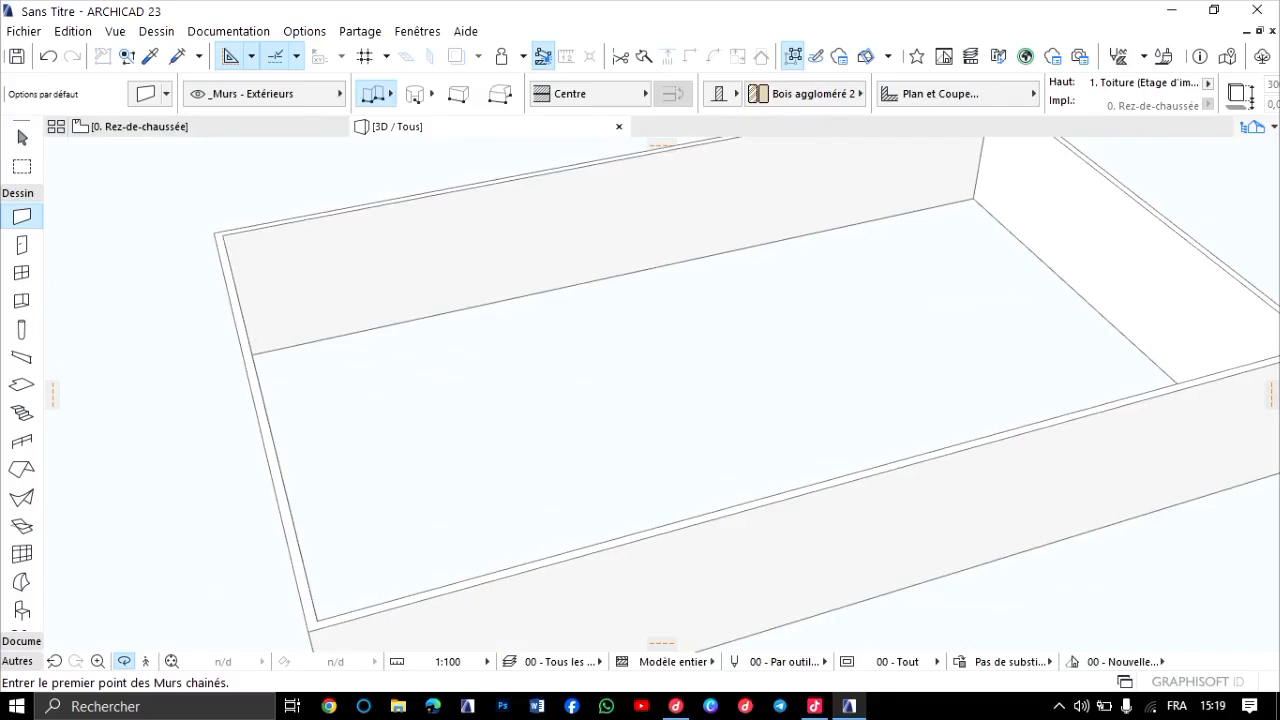
middle_click_drag(662, 395, 800, 275)
scroll(662, 395, "up", 2)
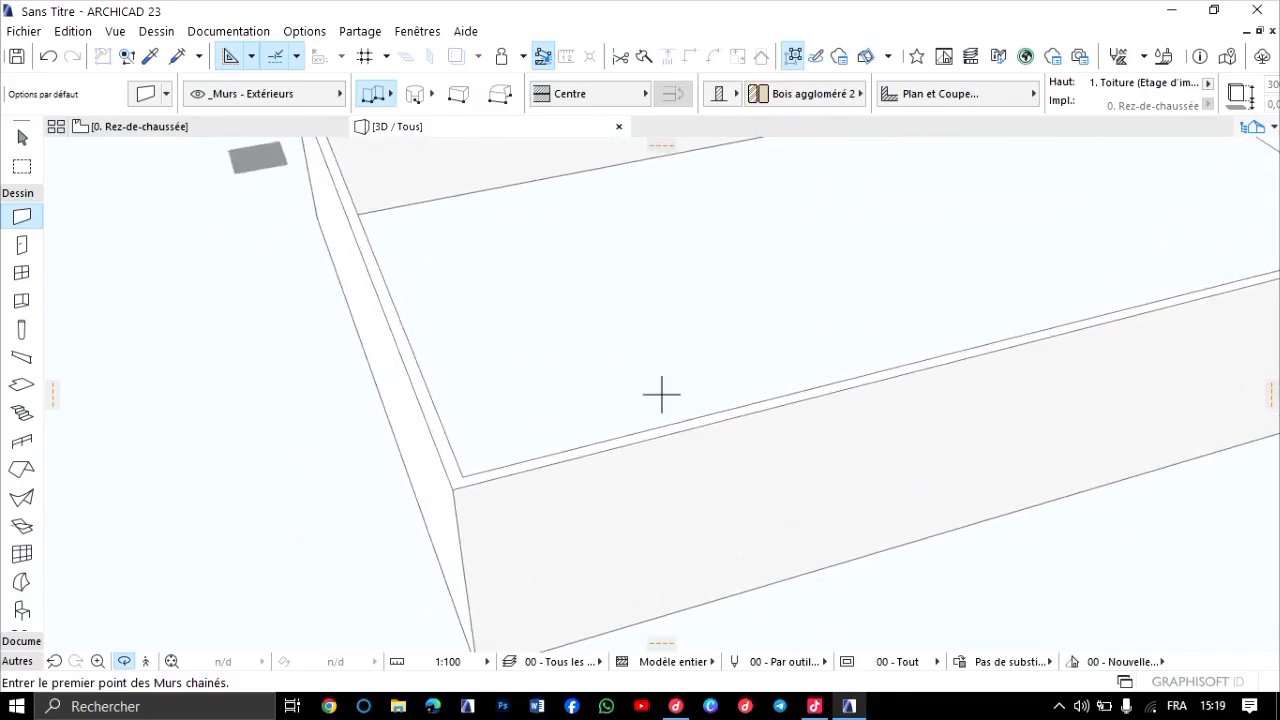
scroll(662, 395, "down", 3)
middle_click_drag(525, 322, 431, 346)
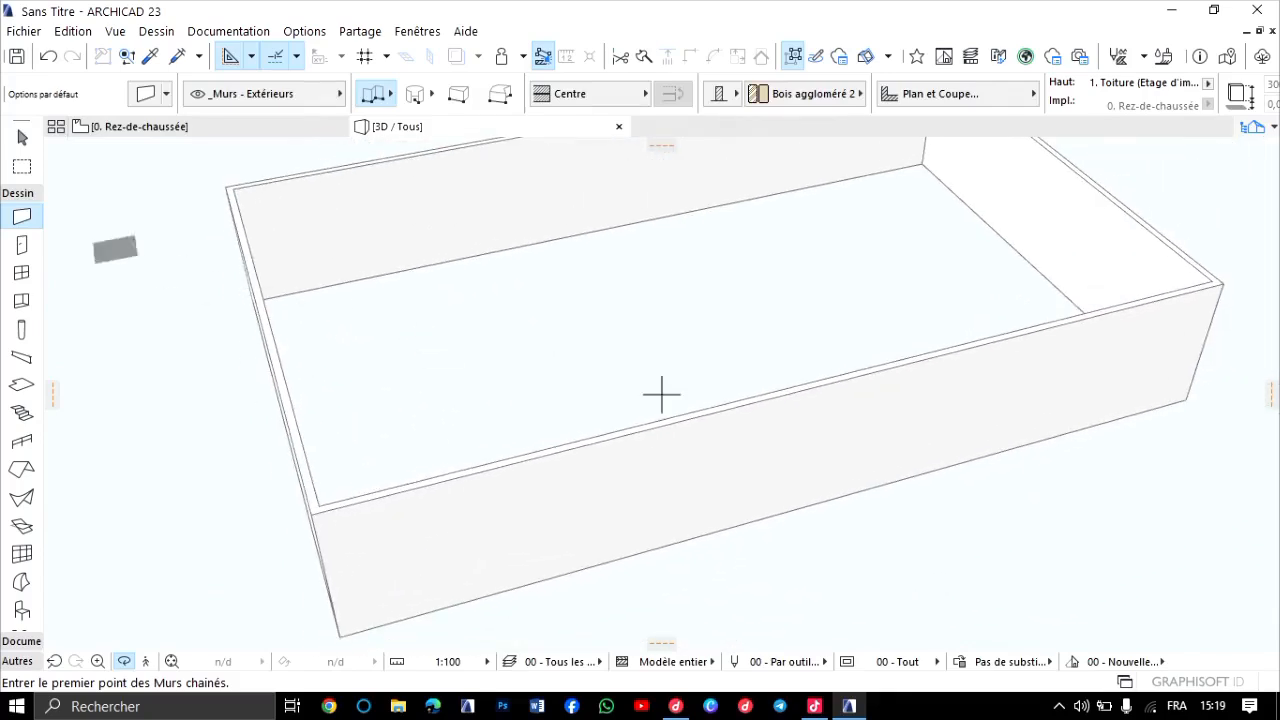
Return to the ground floor plan and show the free space beside the rectangular wall enclosure.
left_click(115, 127)
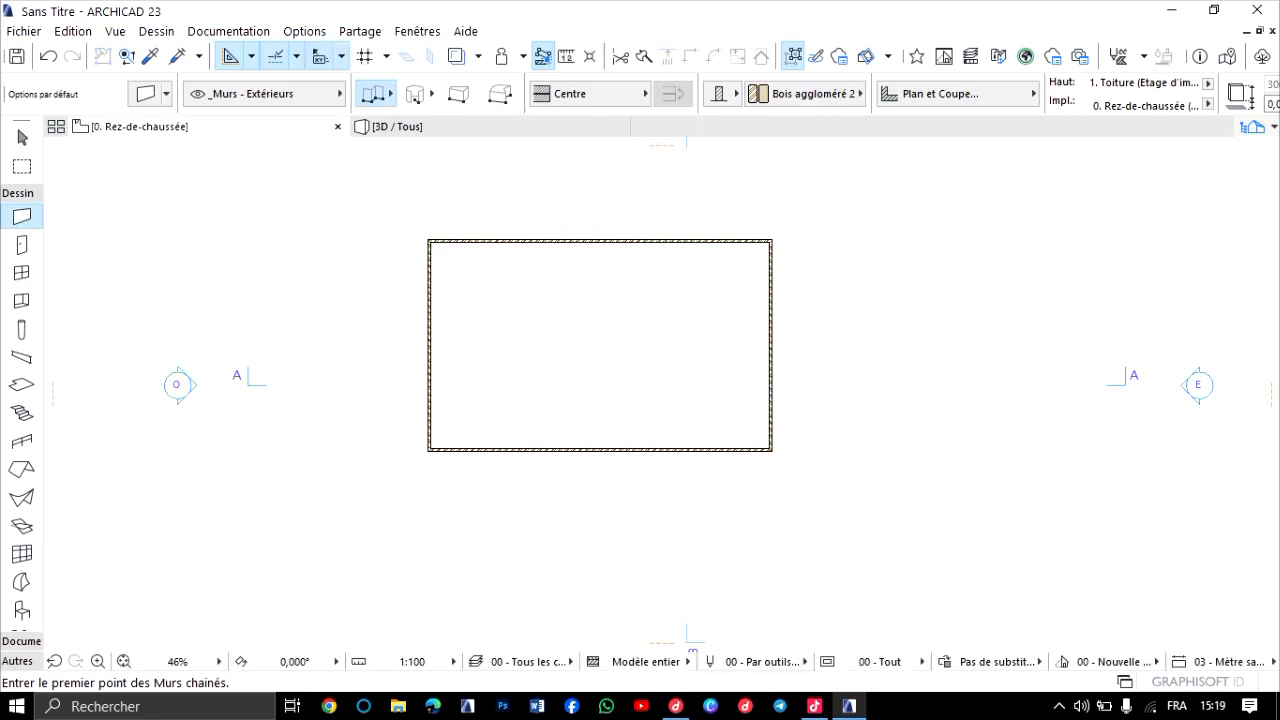
scroll(501, 291, "up", 3)
scroll(505, 290, "down", 3)
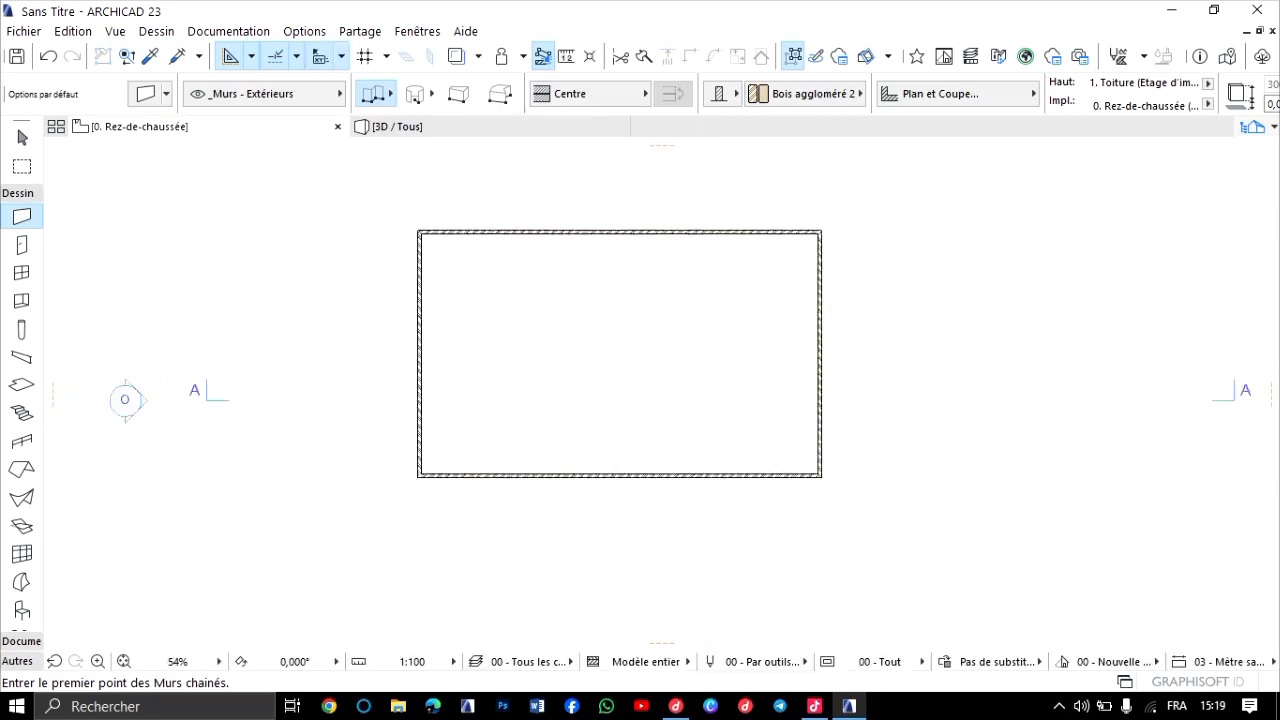
scroll(564, 355, "down", 3)
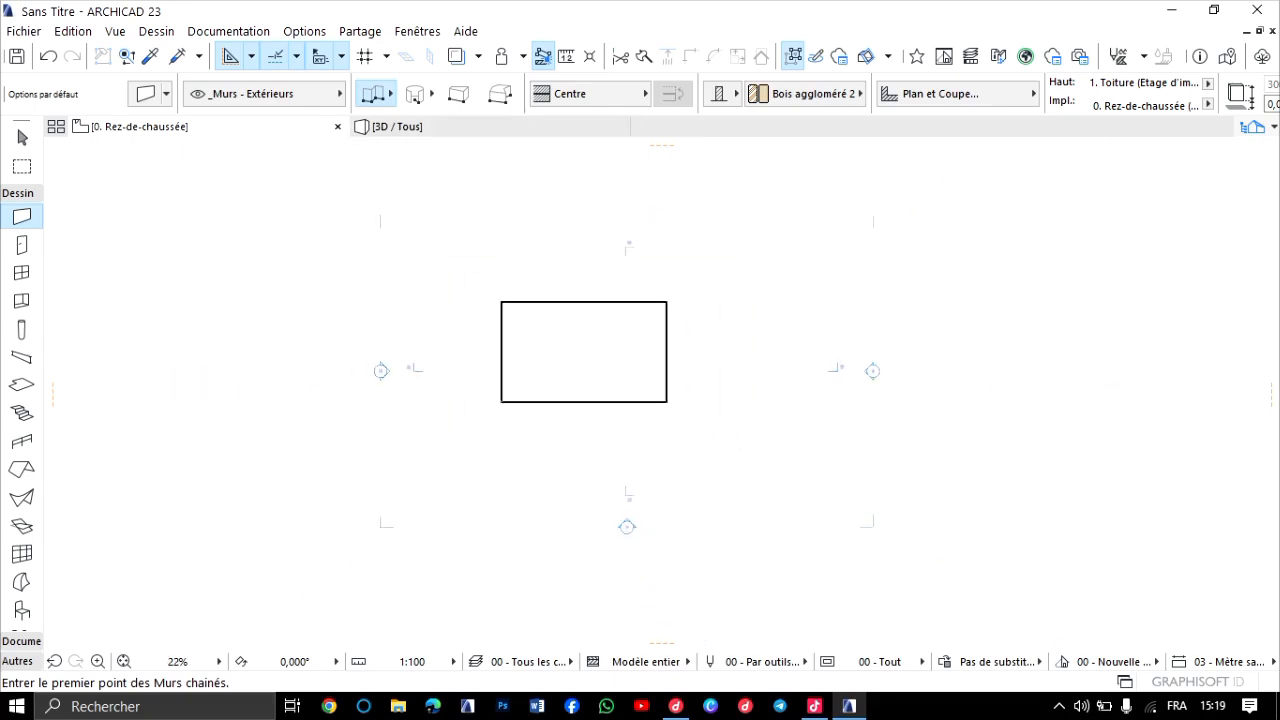
middle_click_drag(564, 355, 428, 373)
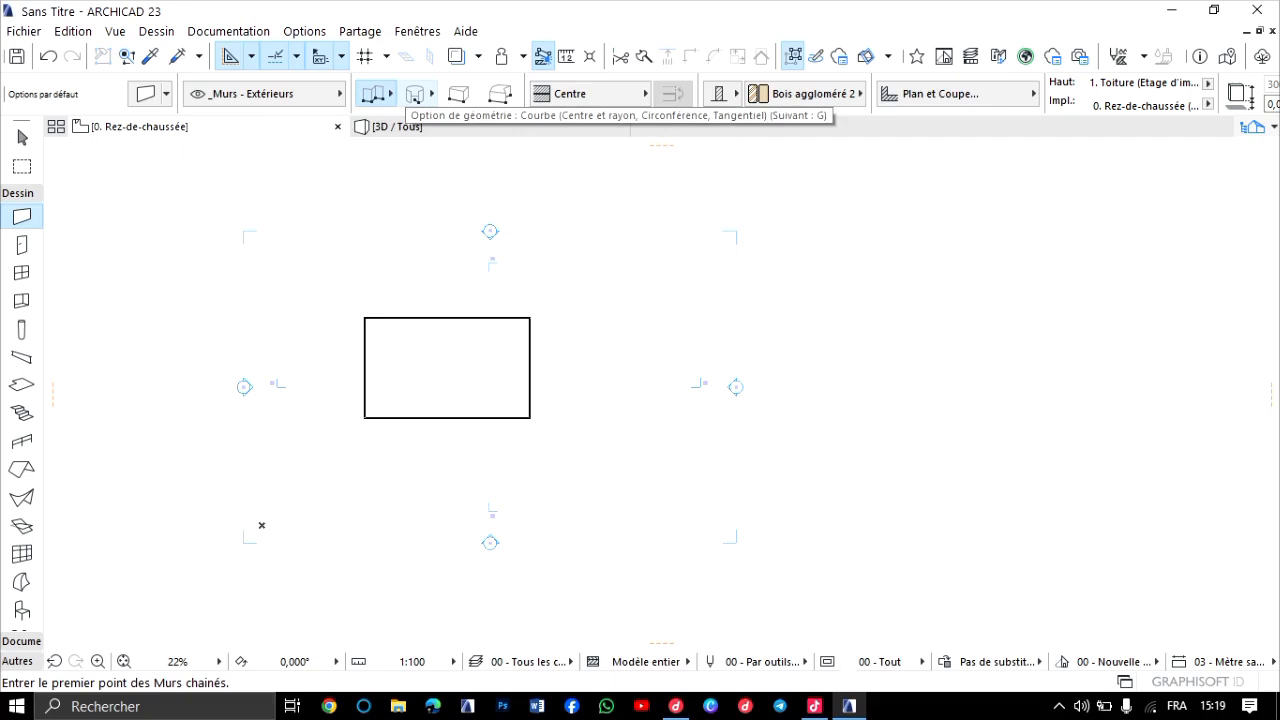
Draw a full circular exterior wall with a radius of about 685 cm beside the rectangular wall enclosure, using the centre-and-radius curved geometry.
left_click(415, 94)
left_click(863, 295)
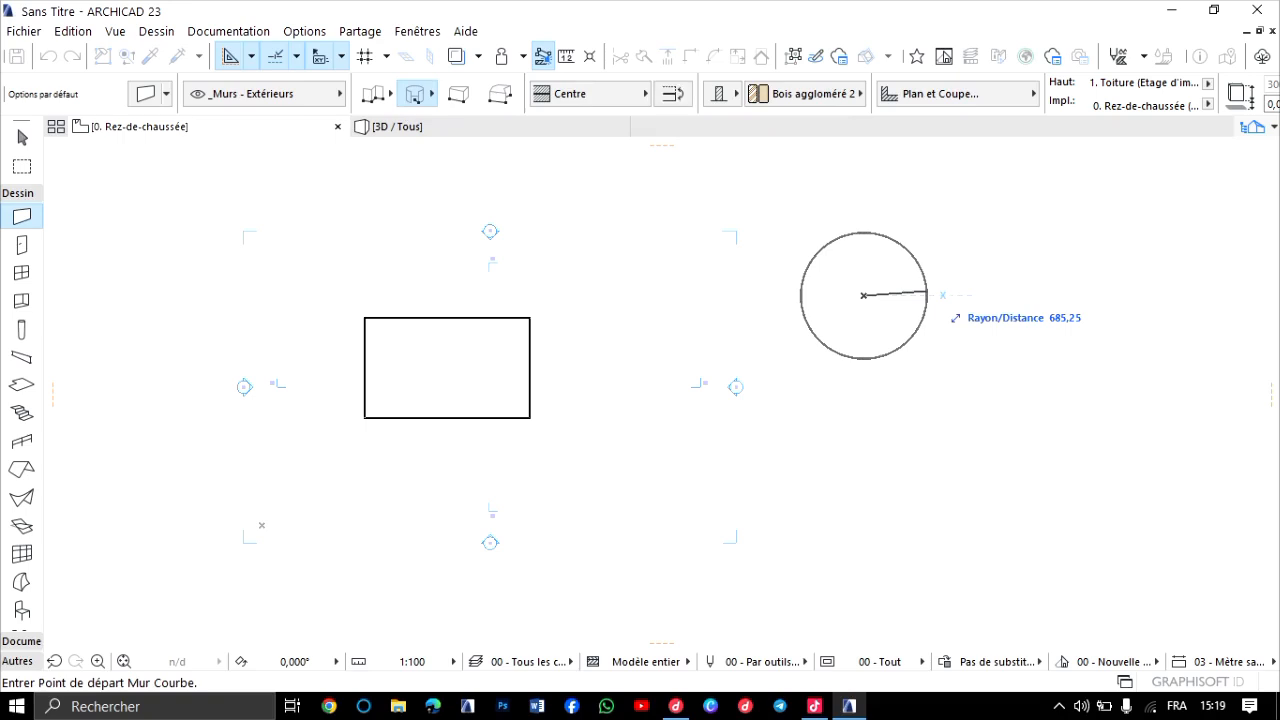
left_click(927, 295)
left_click(926, 294)
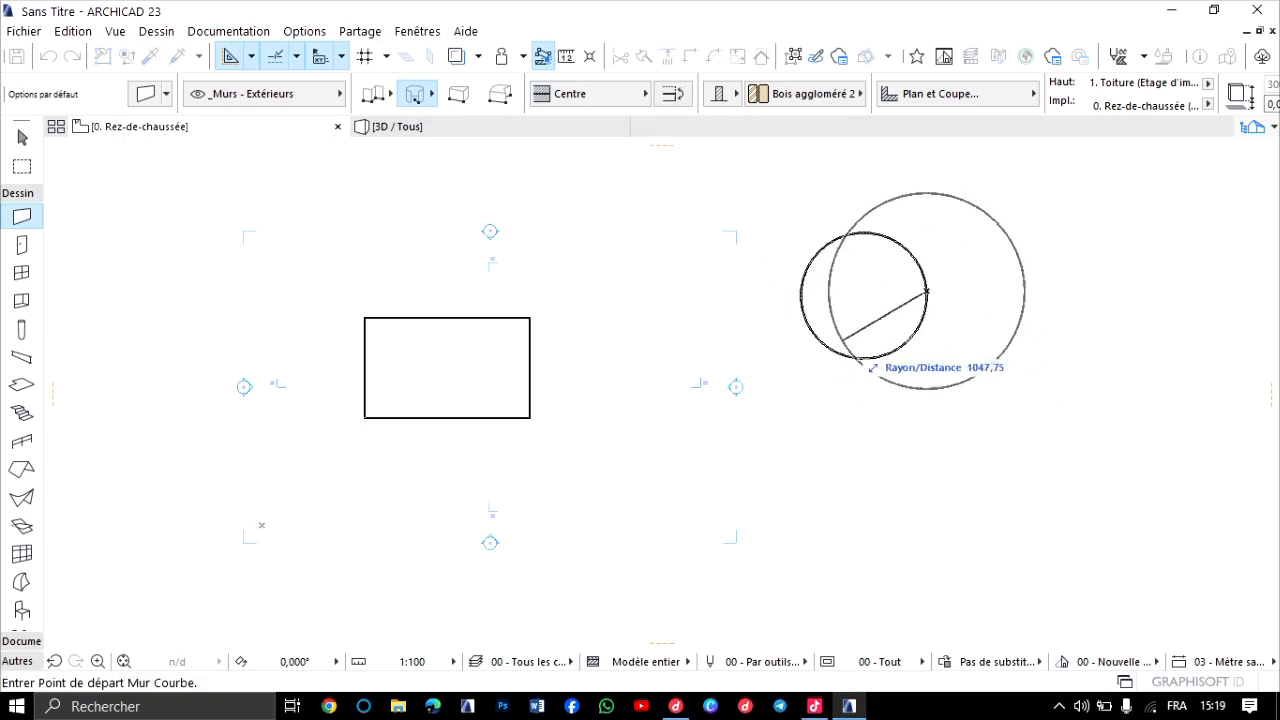
key("Escape")
Examine the circular wall up close in the 3D view, including its curved faces and top edge.
key("F3")
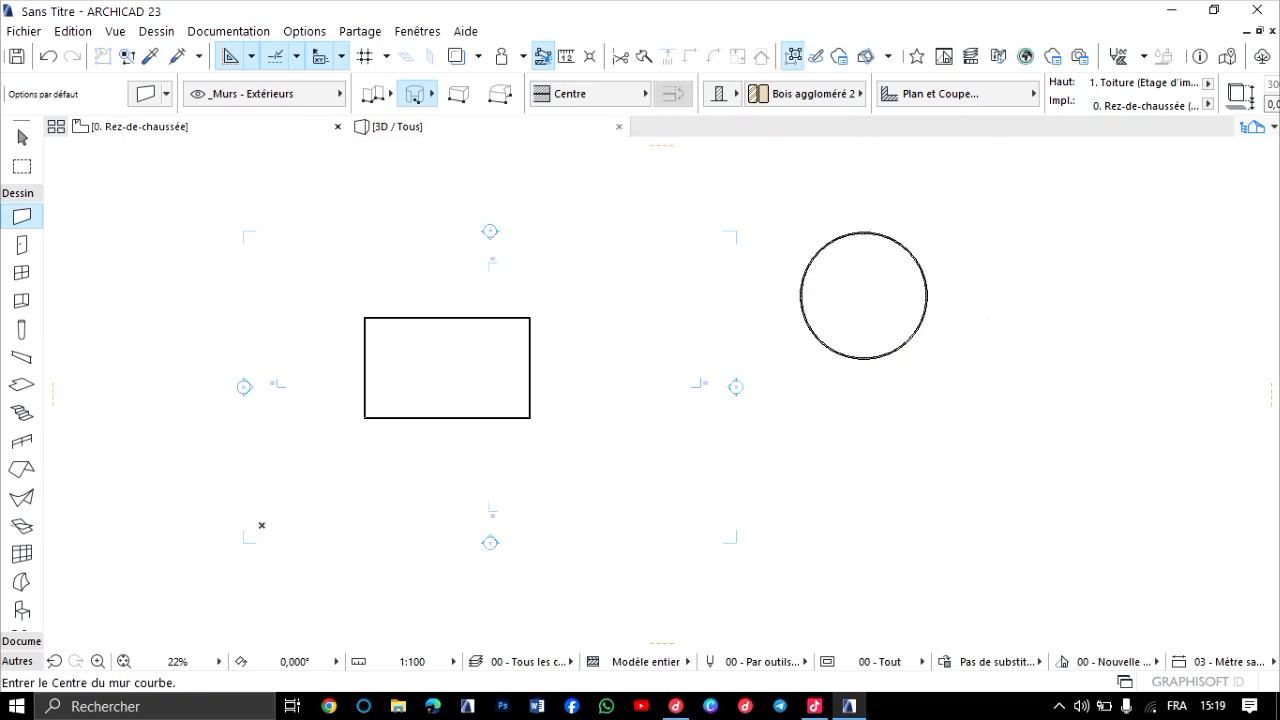
scroll(735, 356, "down", 5)
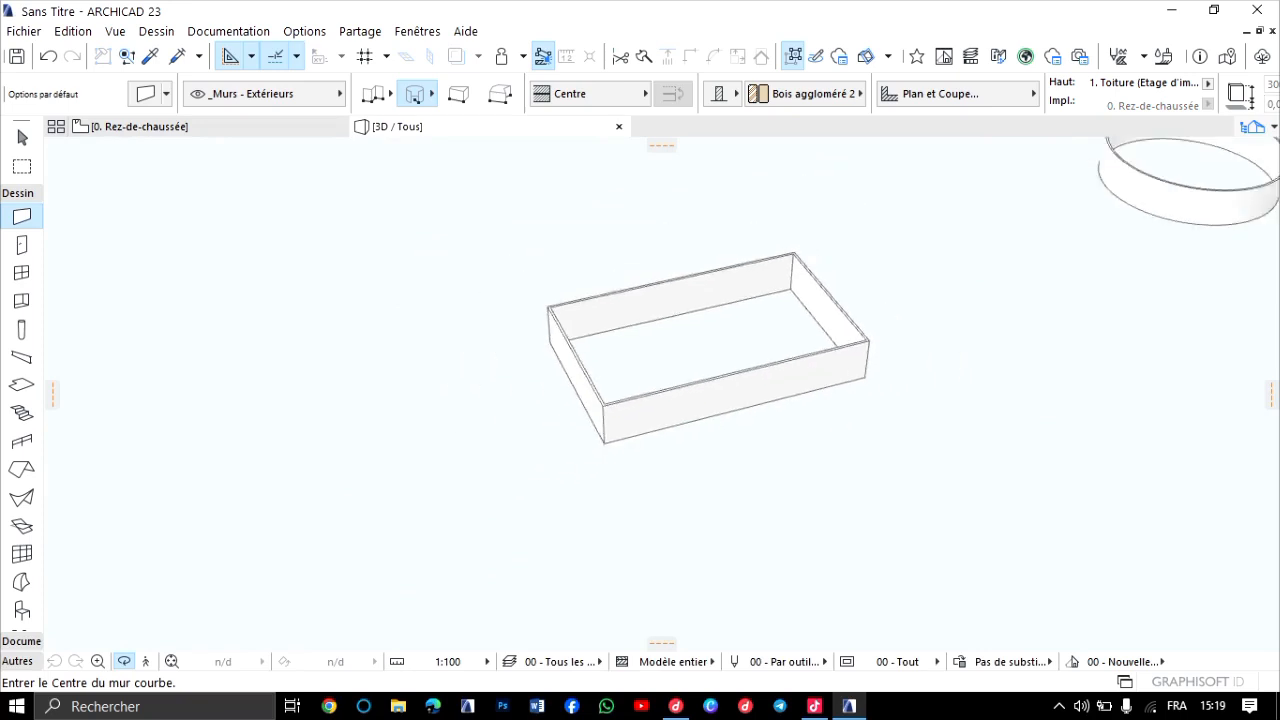
middle_click_drag(1015, 176, 805, 270)
scroll(810, 270, "up", 4)
scroll(948, 292, "up", 4)
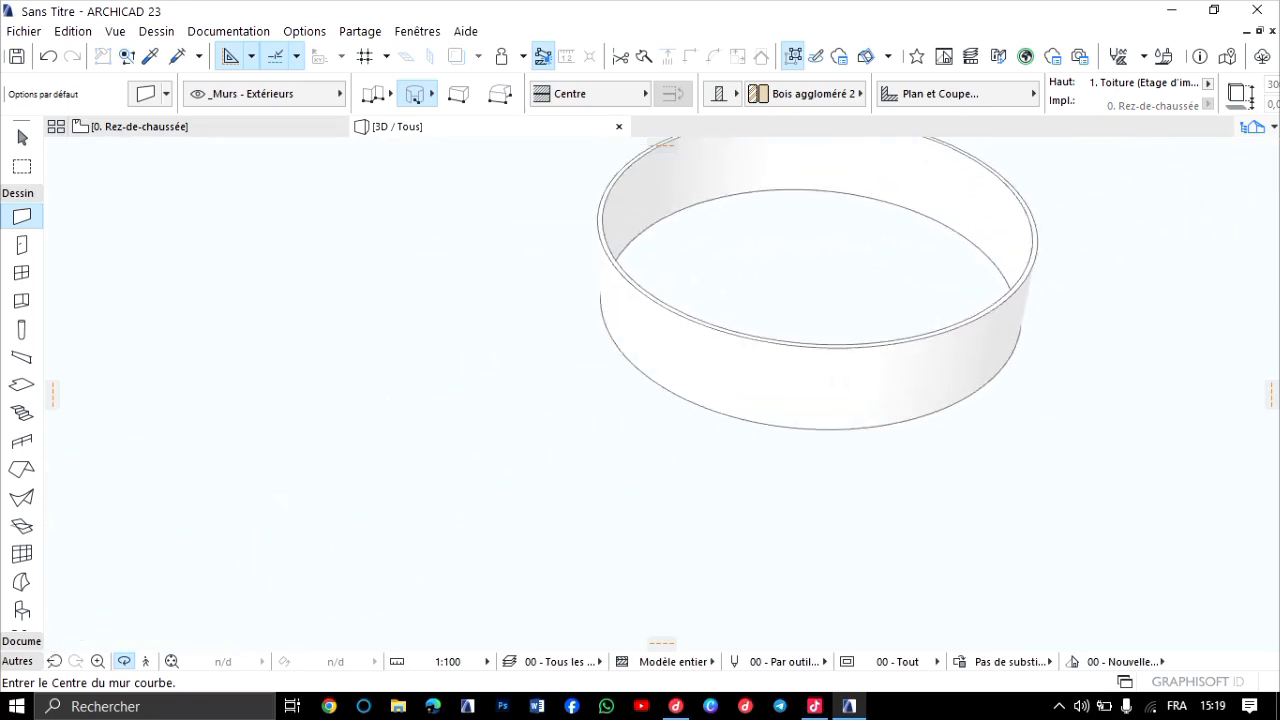
middle_click_drag(948, 292, 661, 394, "shift")
scroll(707, 357, "up", 3)
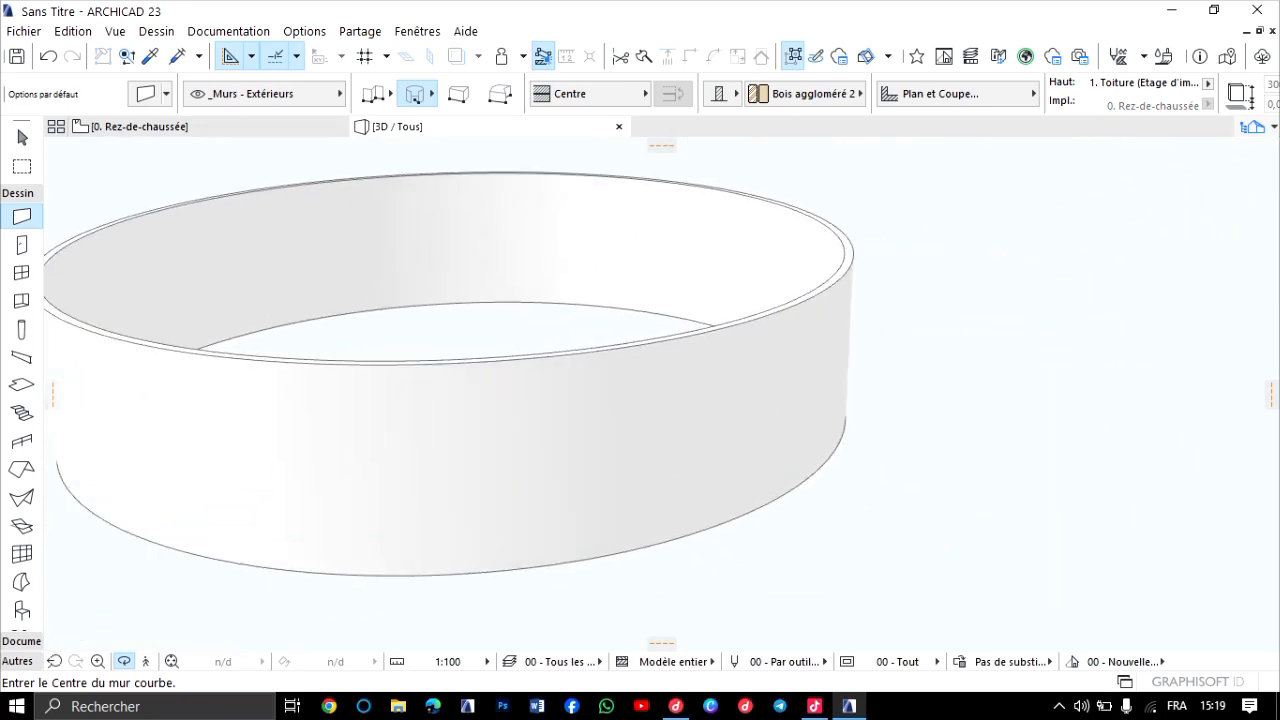
middle_click_drag(707, 357, 470, 440)
scroll(844, 360, "down", 1)
scroll(505, 362, "up", 2)
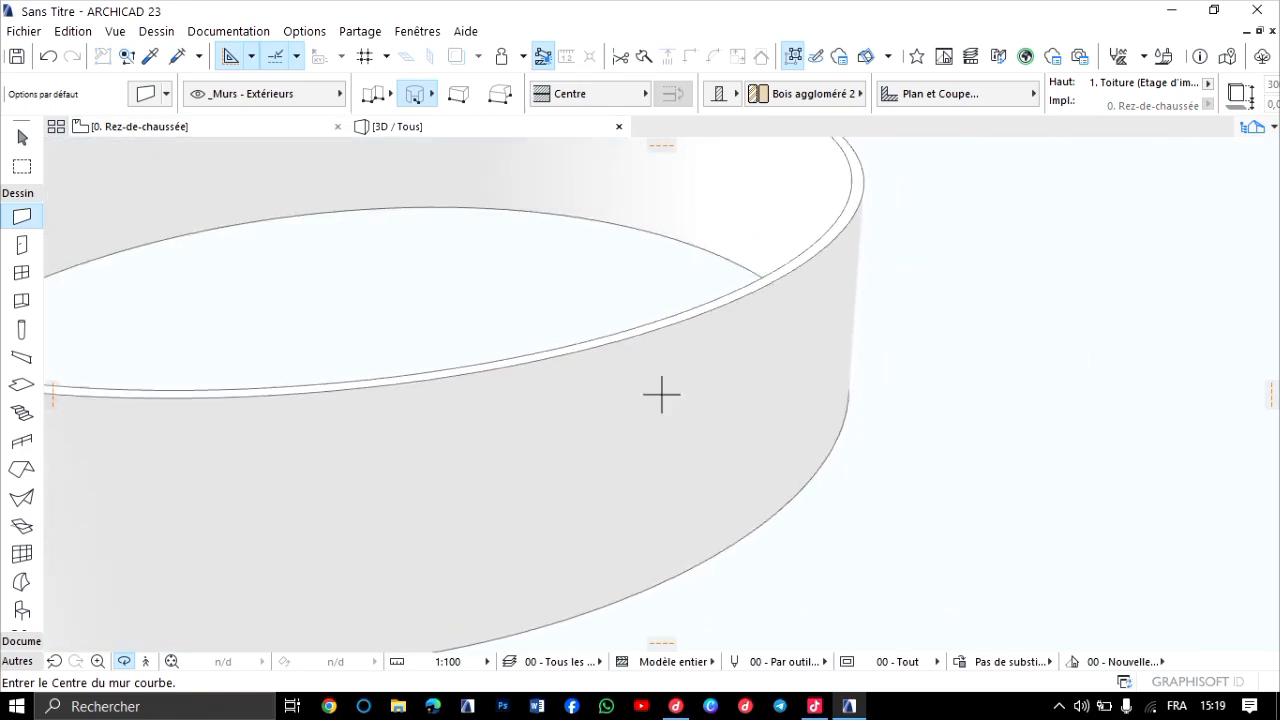
Return to the ground floor plan and open the default settings of the Door tool.
key("F2")
scroll(521, 211, "down", 5)
scroll(501, 216, "up", 7)
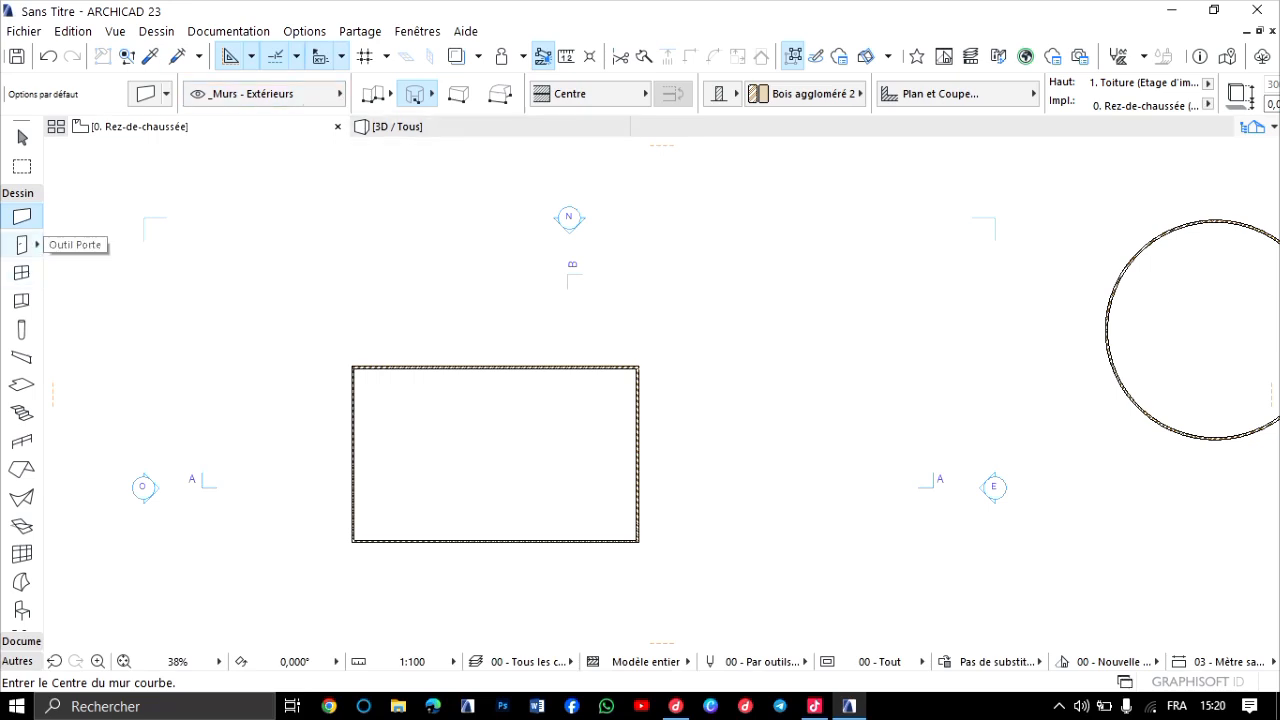
left_click(22, 244)
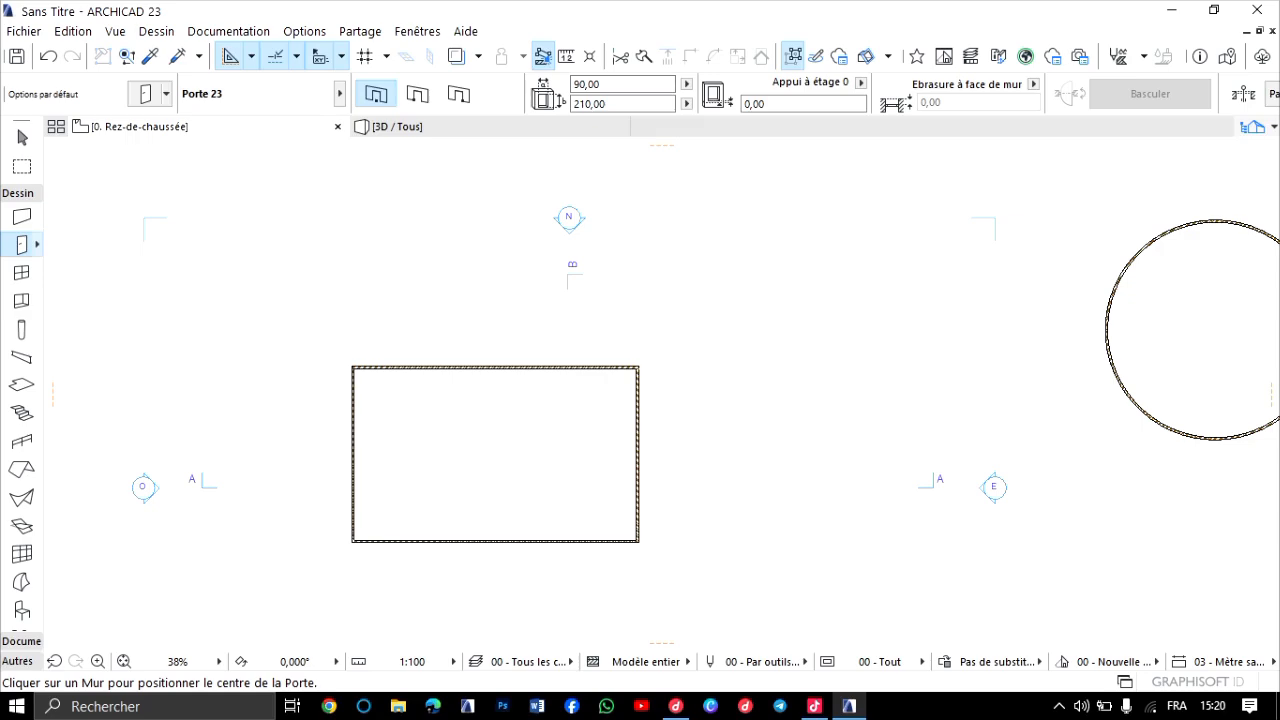
double_click(22, 245)
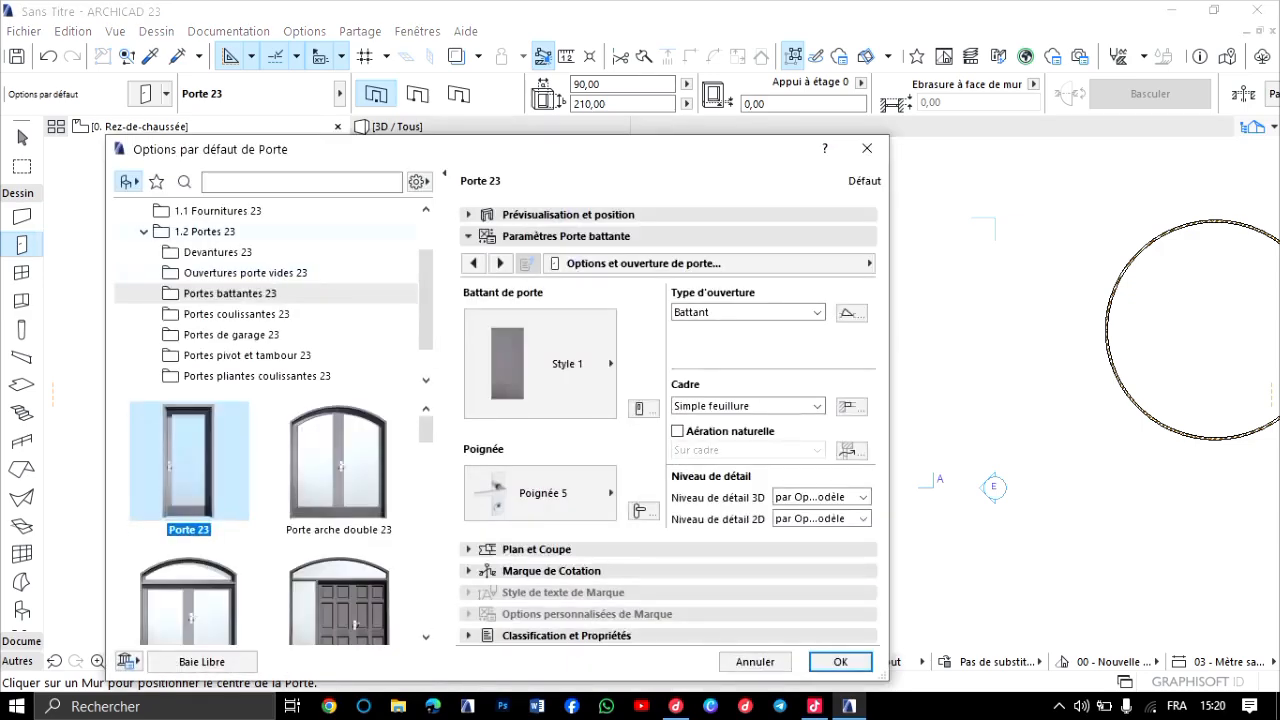
left_click_drag(625, 149, 690, 129)
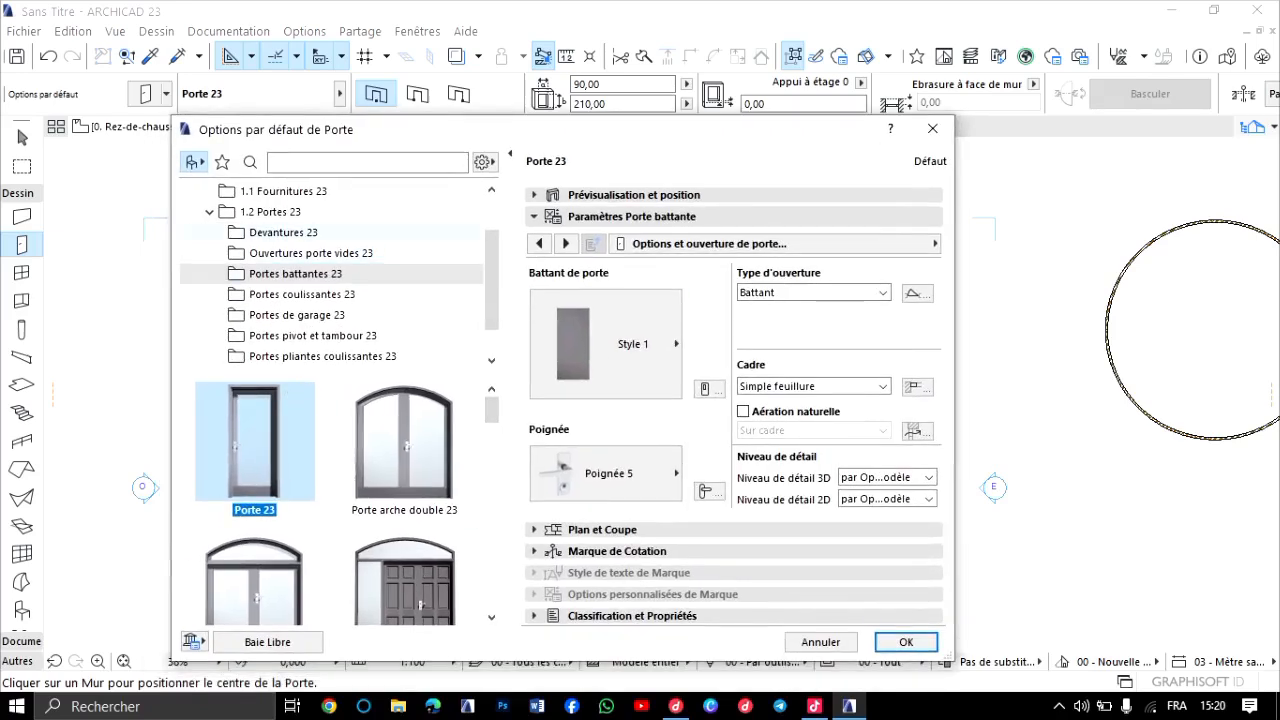
Look through the door models in the Devantures 23 and Ouvertures porte vides 23 library folders.
left_click(283, 233)
scroll(262, 490, "down", 4)
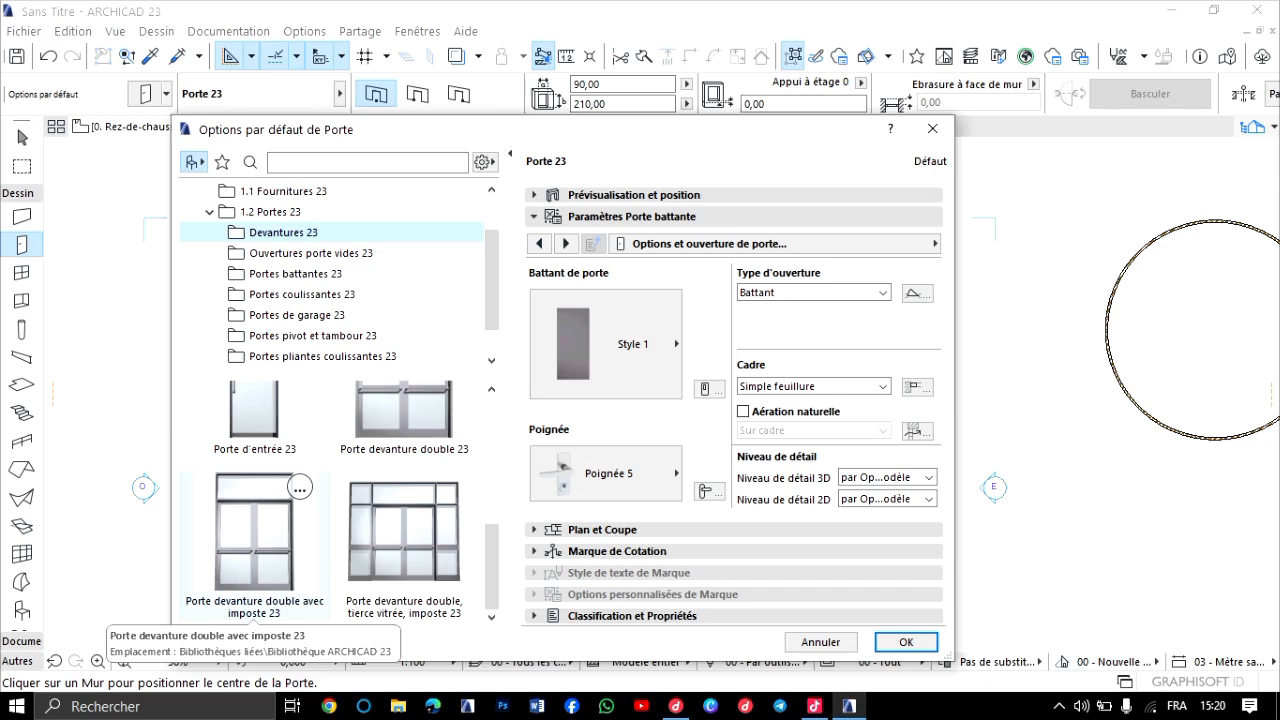
scroll(255, 540, "up", 1)
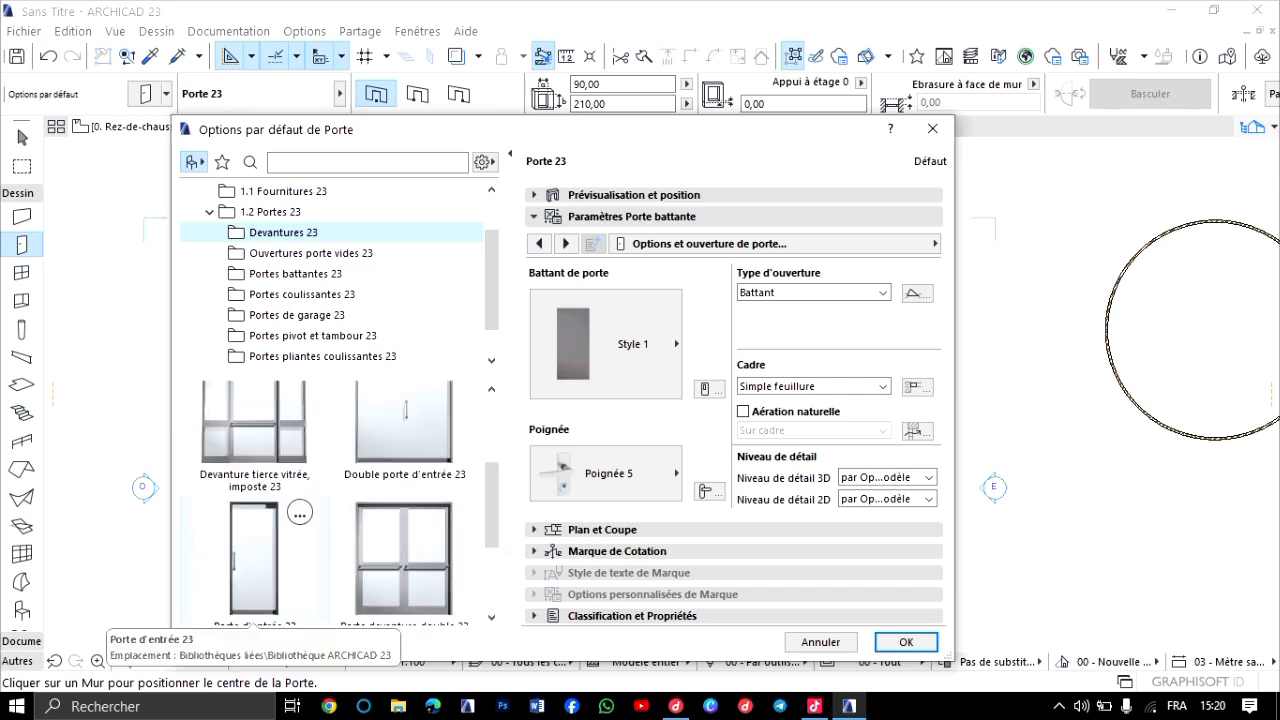
scroll(255, 540, "down", 1)
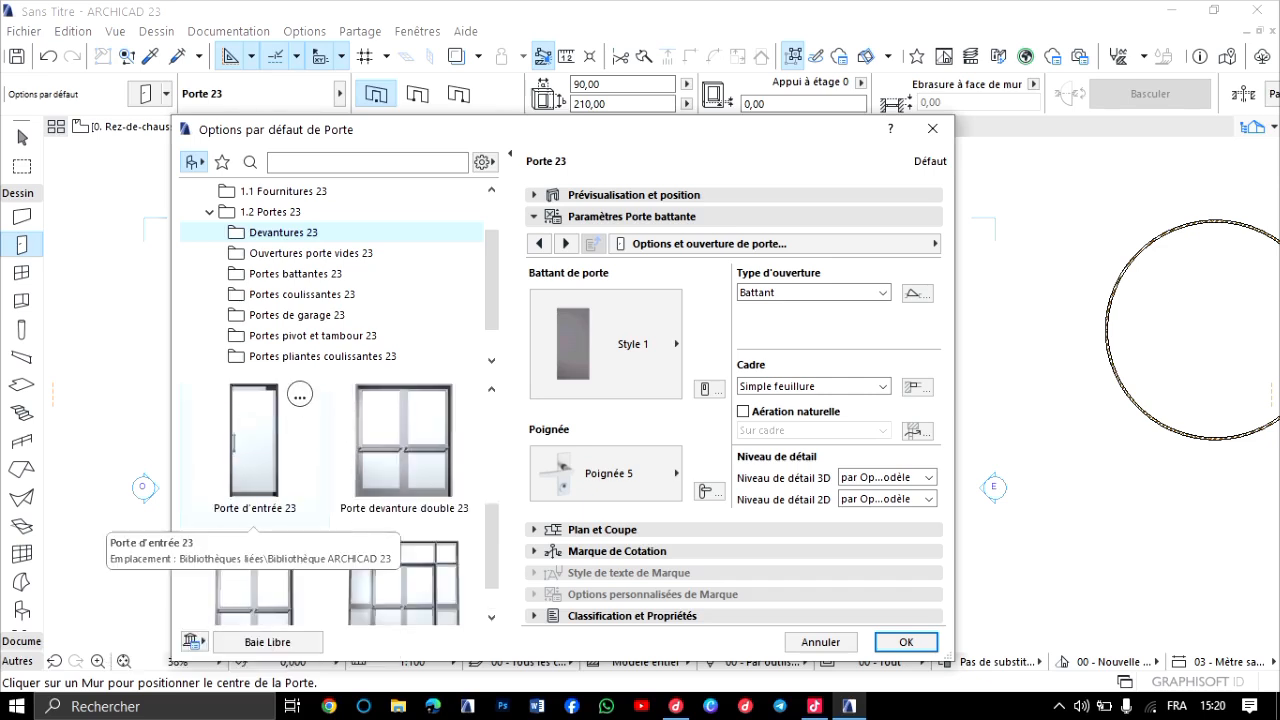
scroll(255, 500, "up", 2)
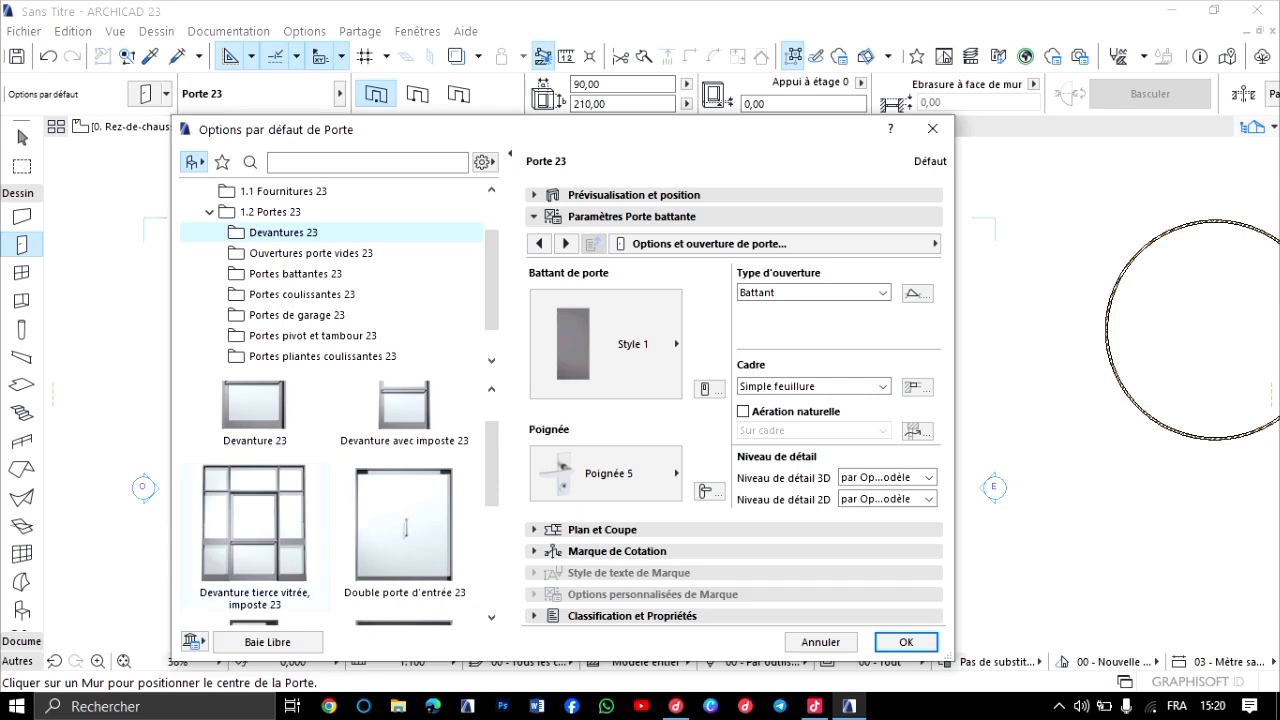
scroll(255, 500, "down", 2)
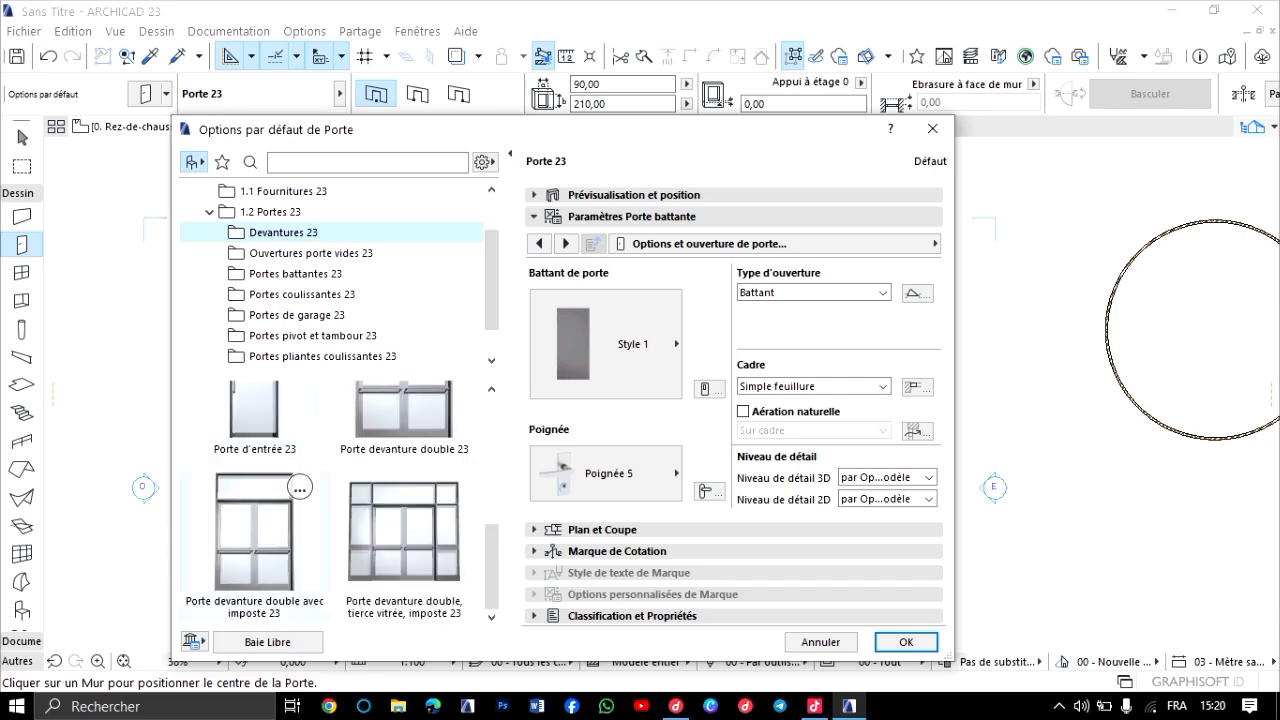
scroll(255, 500, "up", 1)
scroll(255, 500, "up", 1)
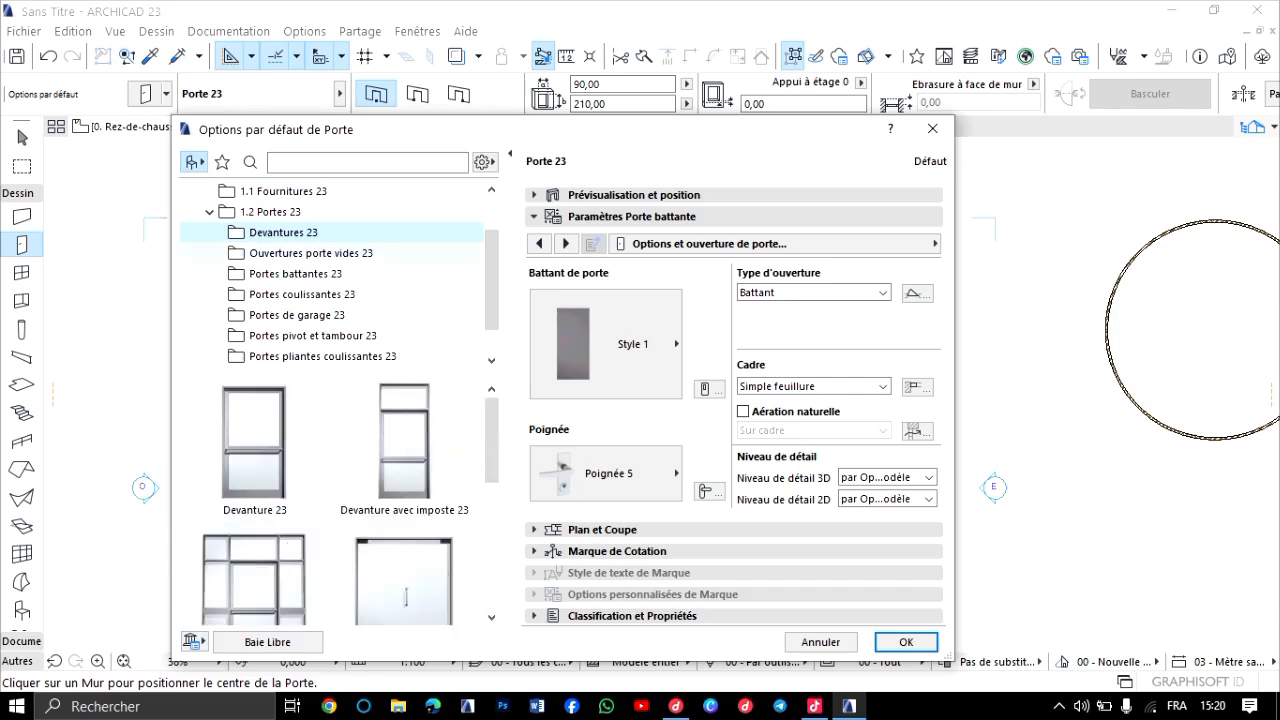
left_click(310, 254)
scroll(255, 500, "down", 2)
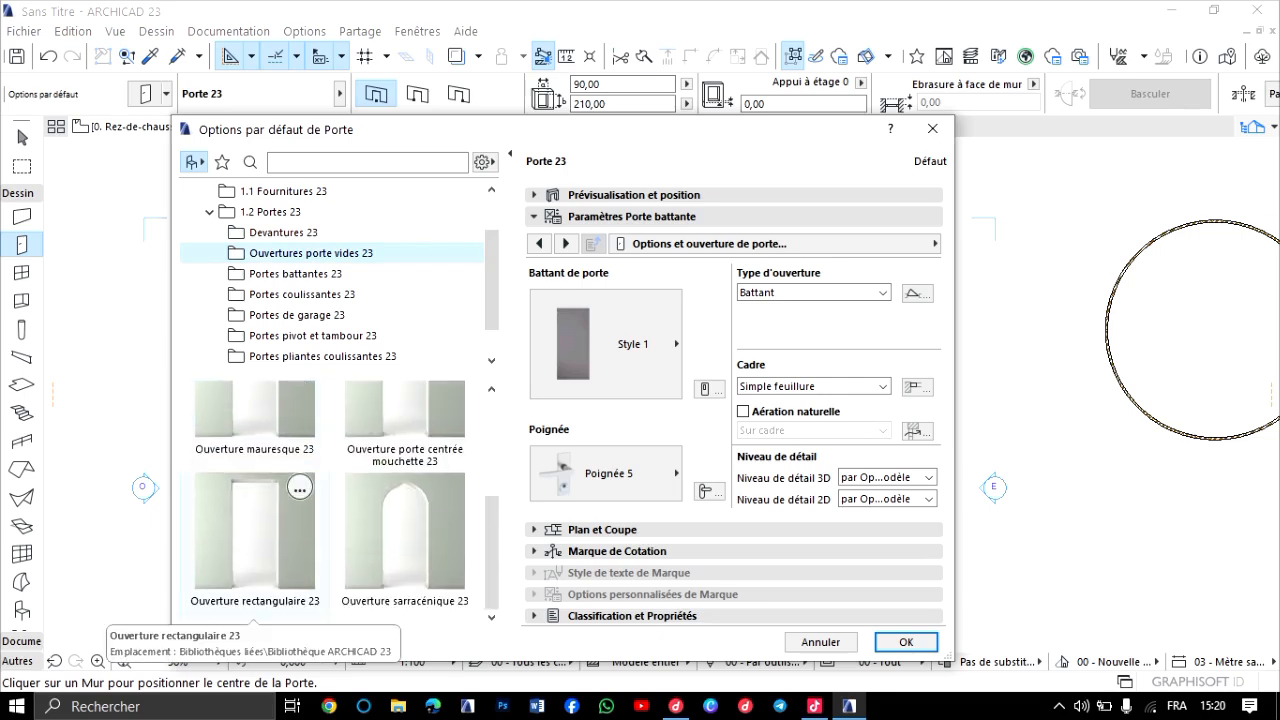
scroll(255, 500, "up", 1)
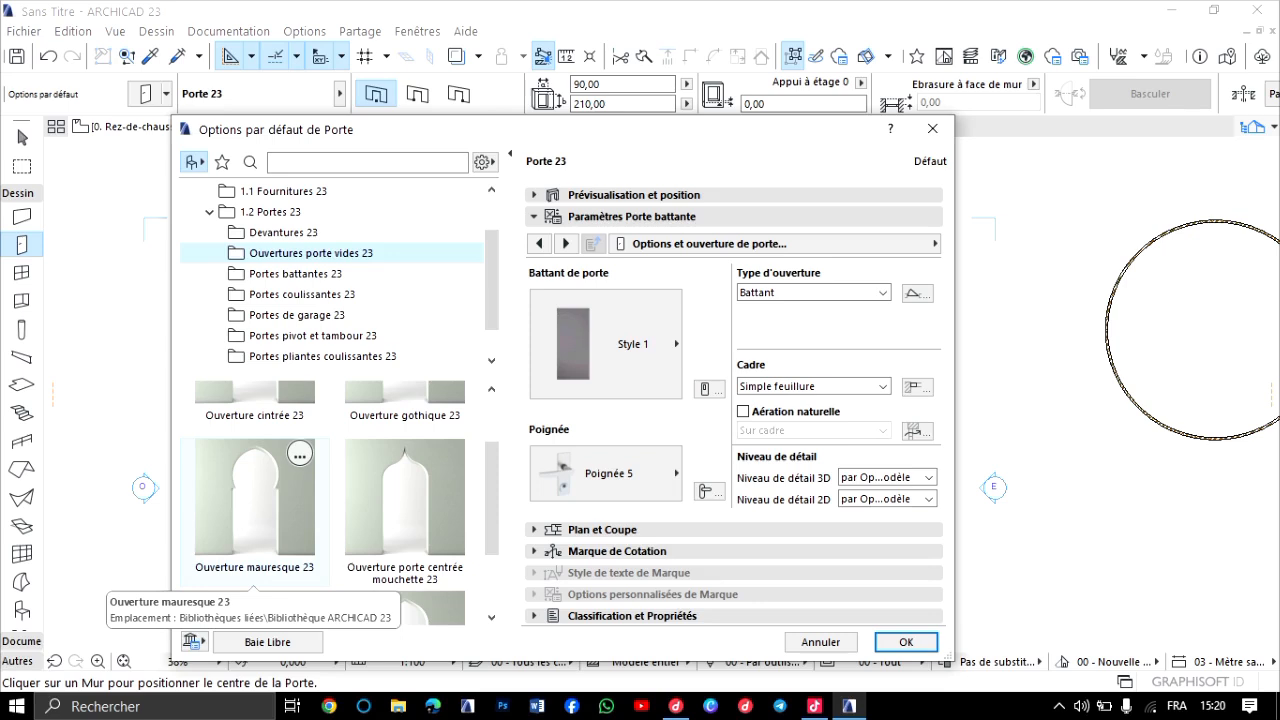
scroll(330, 500, "up", 1)
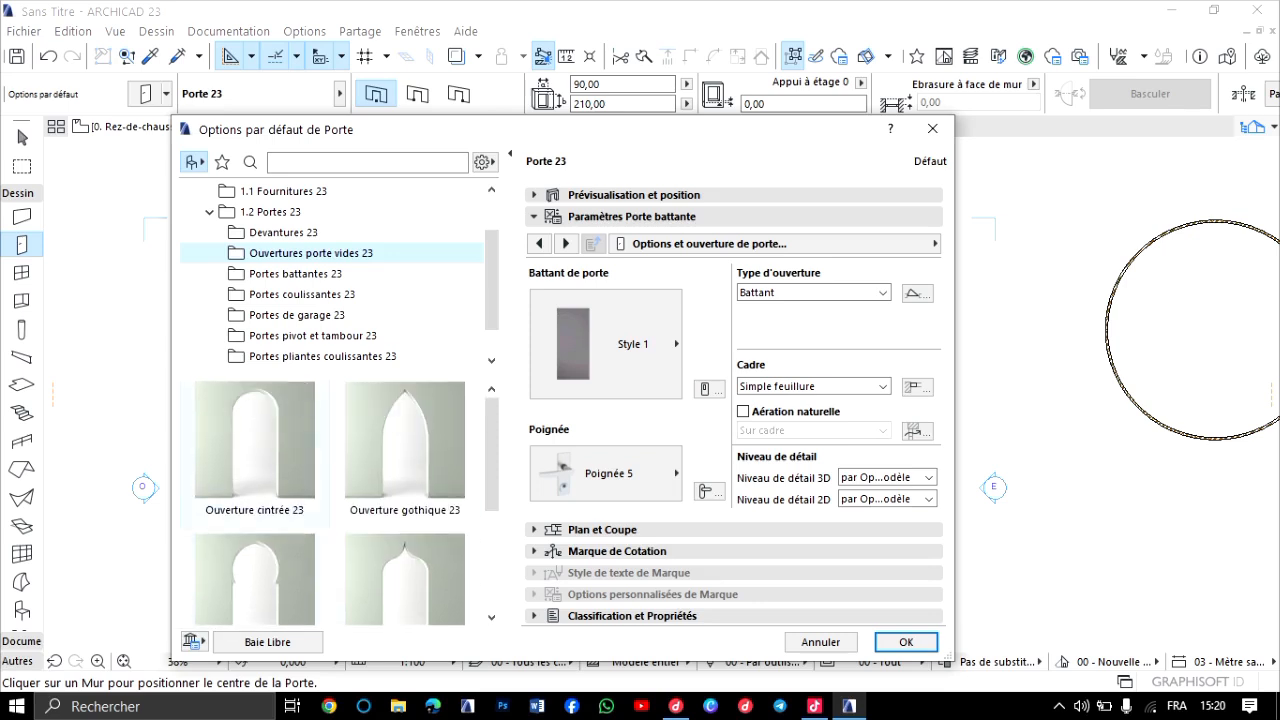
Browse the Portes battantes 23 folder and choose the single-leaf Porte 23 as the default door model.
left_click(295, 274)
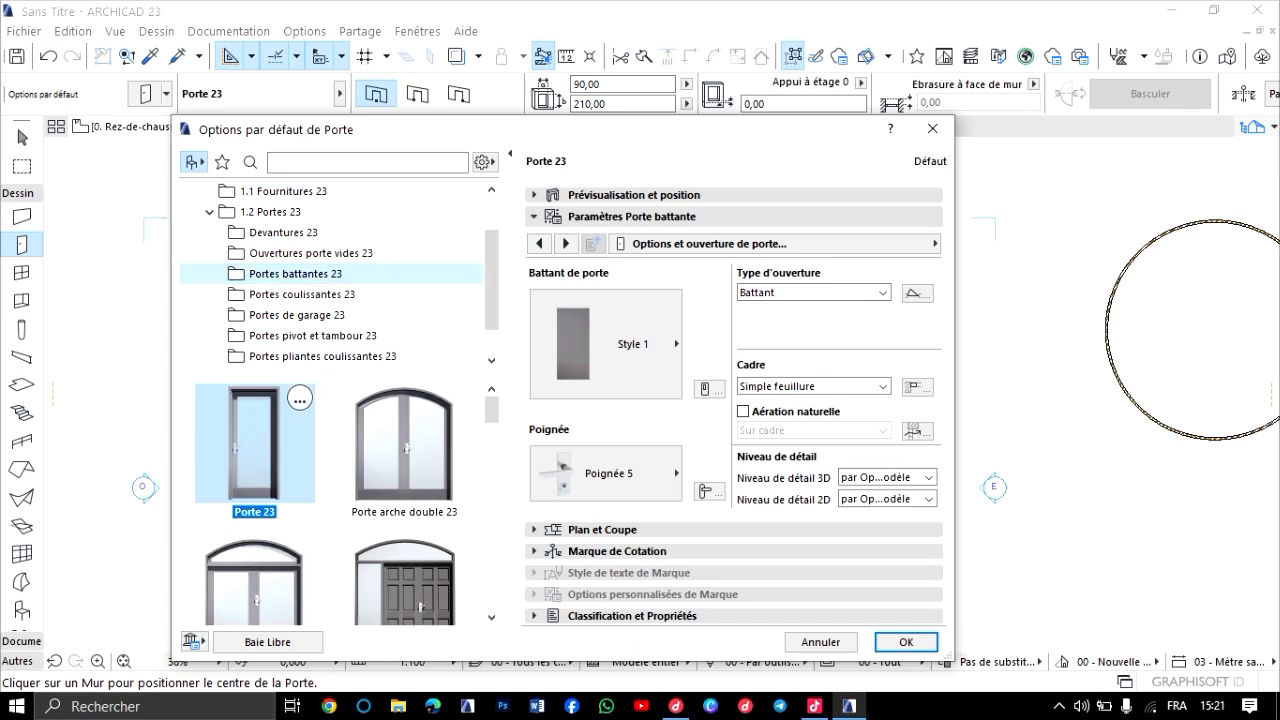
scroll(330, 500, "down", 5)
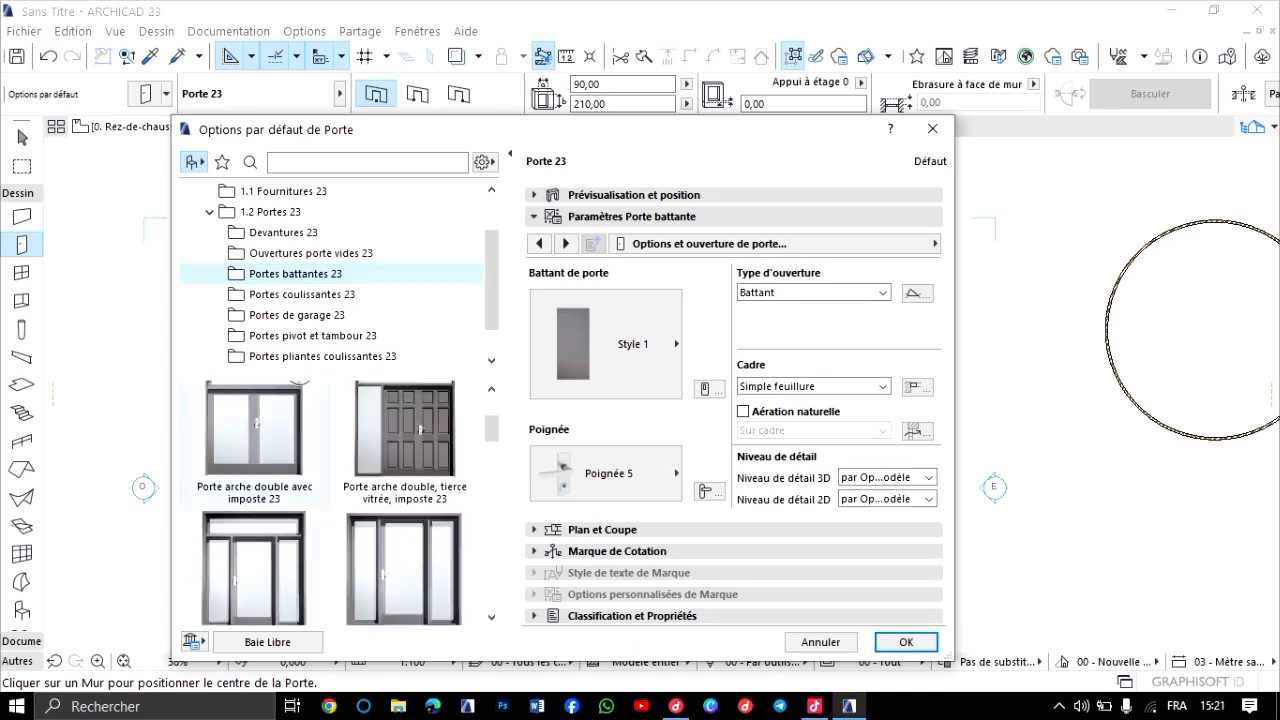
scroll(330, 500, "down", 3)
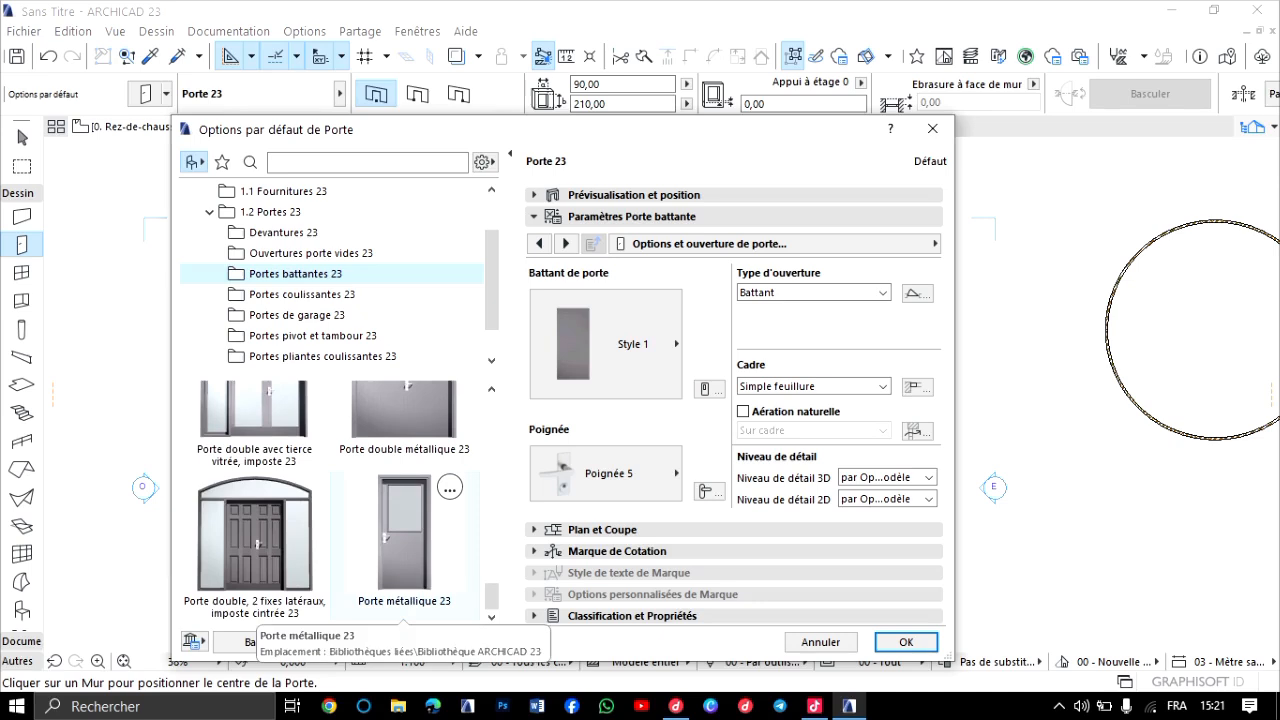
scroll(395, 545, "up", 3)
scroll(370, 545, "down", 3)
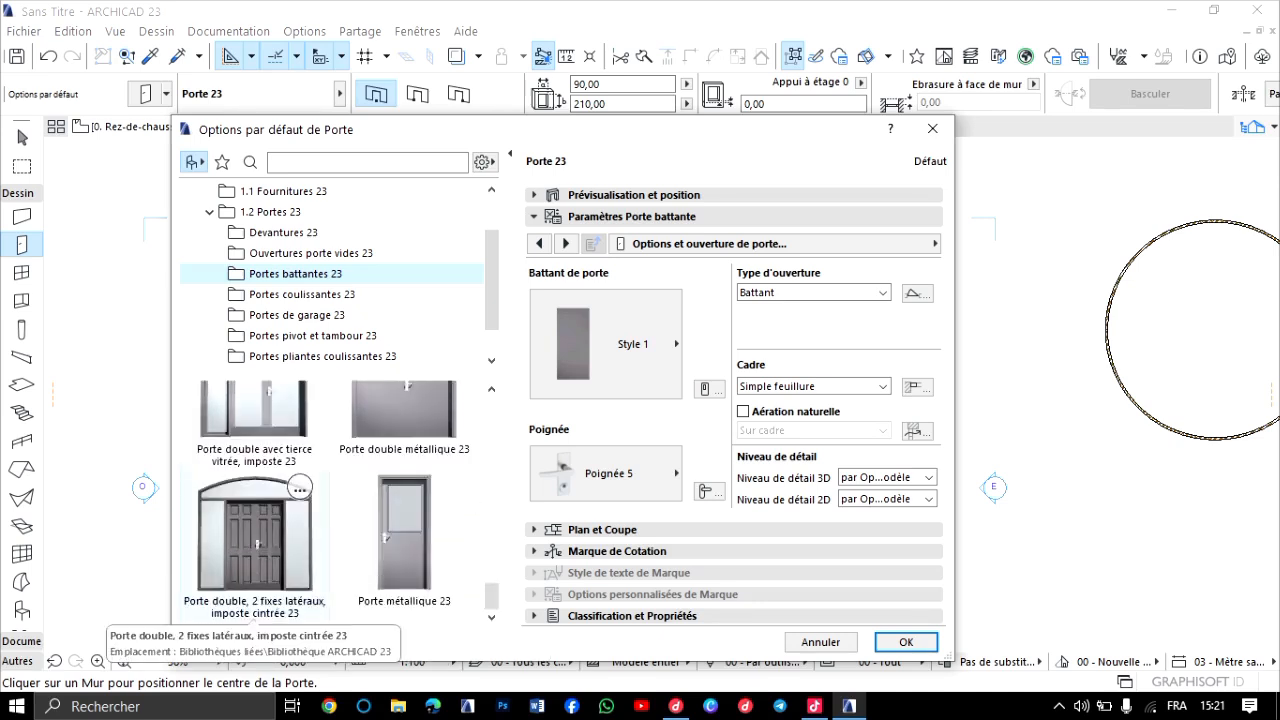
scroll(262, 525, "up", 1)
scroll(265, 510, "down", 5)
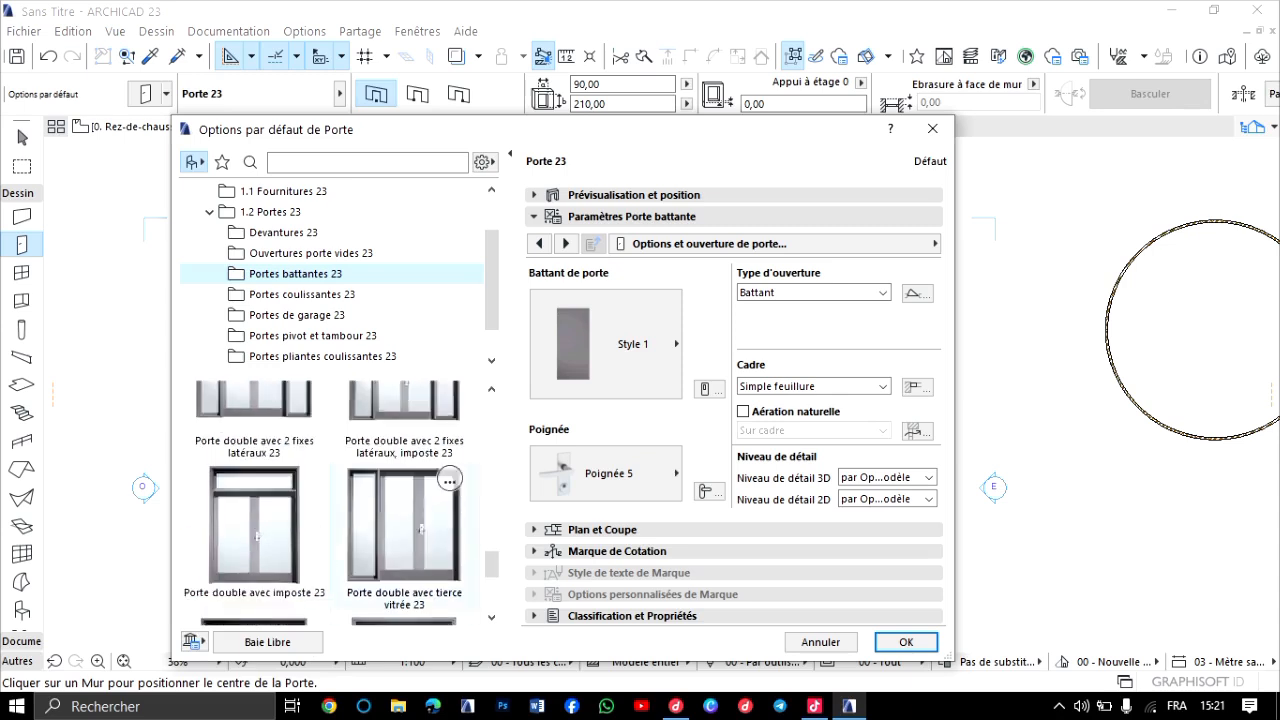
scroll(400, 500, "up", 3)
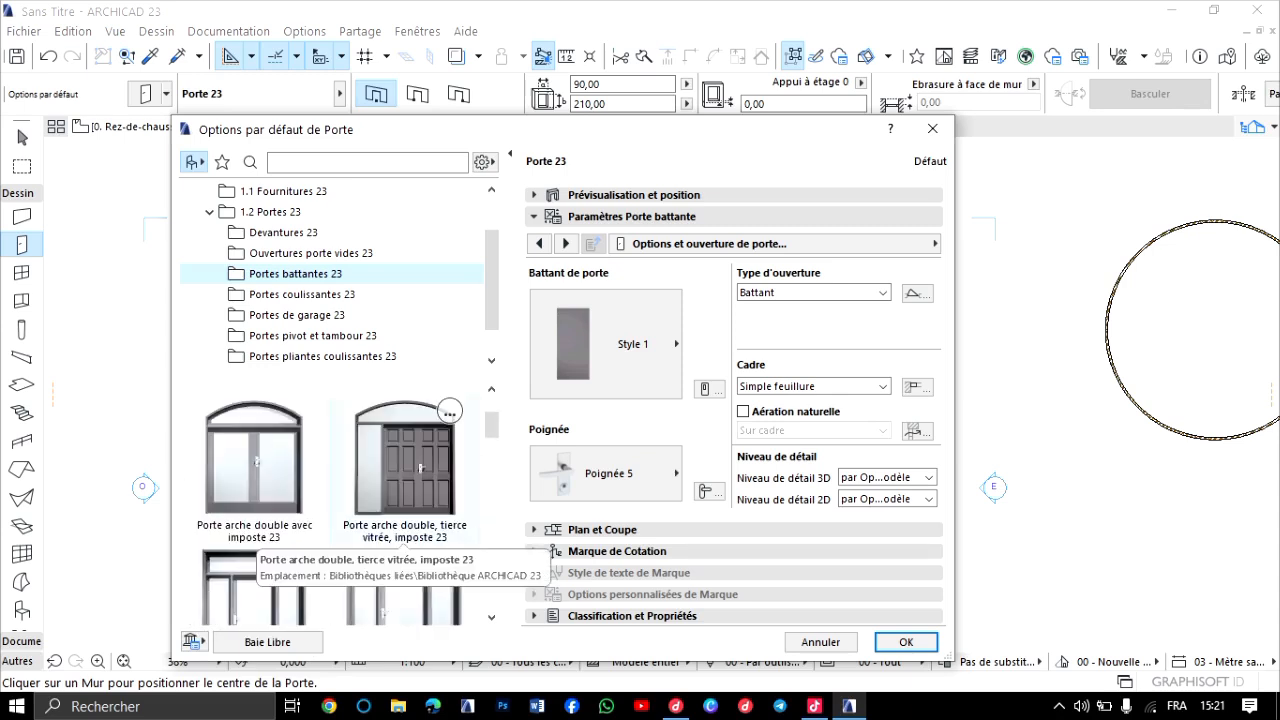
scroll(256, 465, "up", 2)
left_click(255, 455)
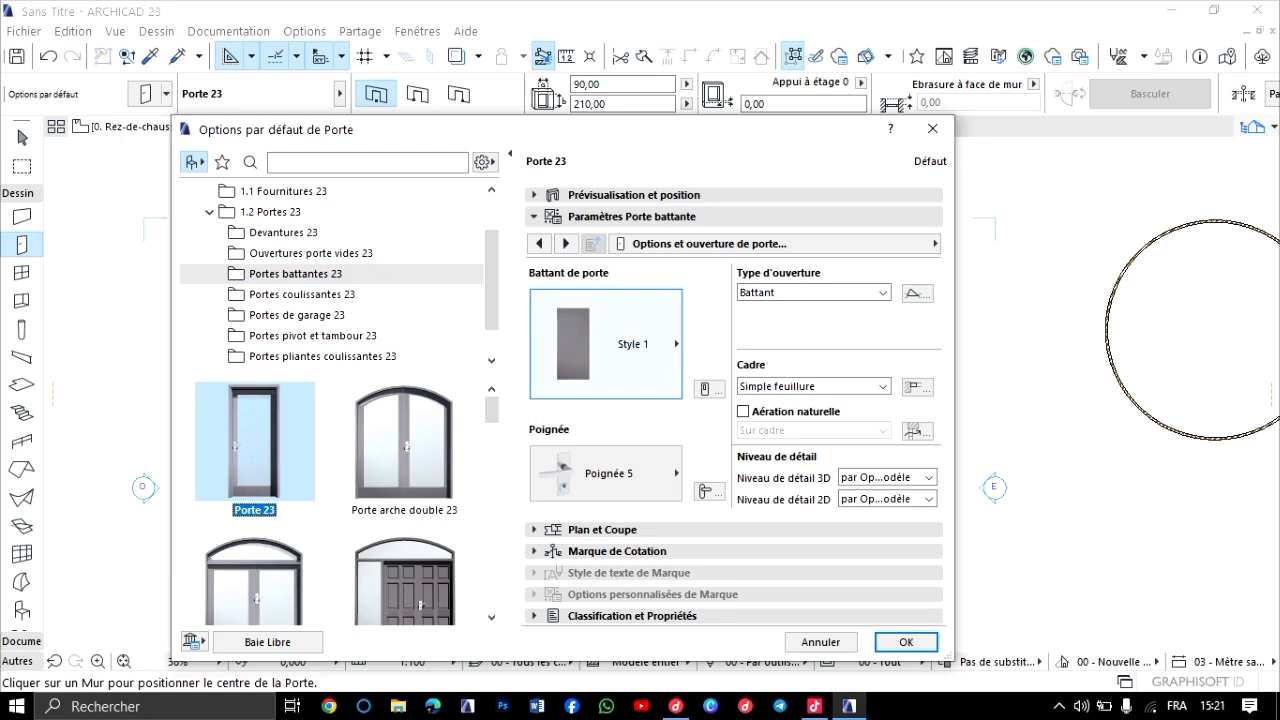
Look through the available leaf designs and set the Porte 23 door leaf to Style 24.
left_click(620, 344)
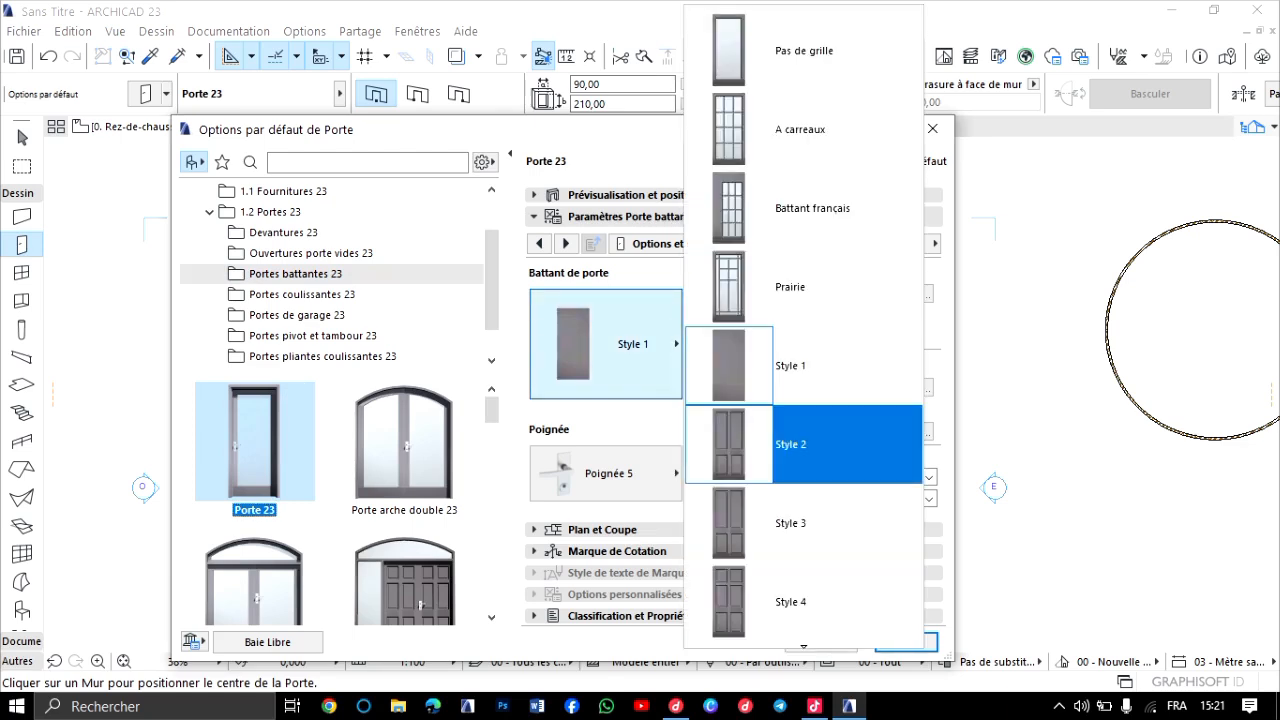
scroll(803, 440, "down", 6)
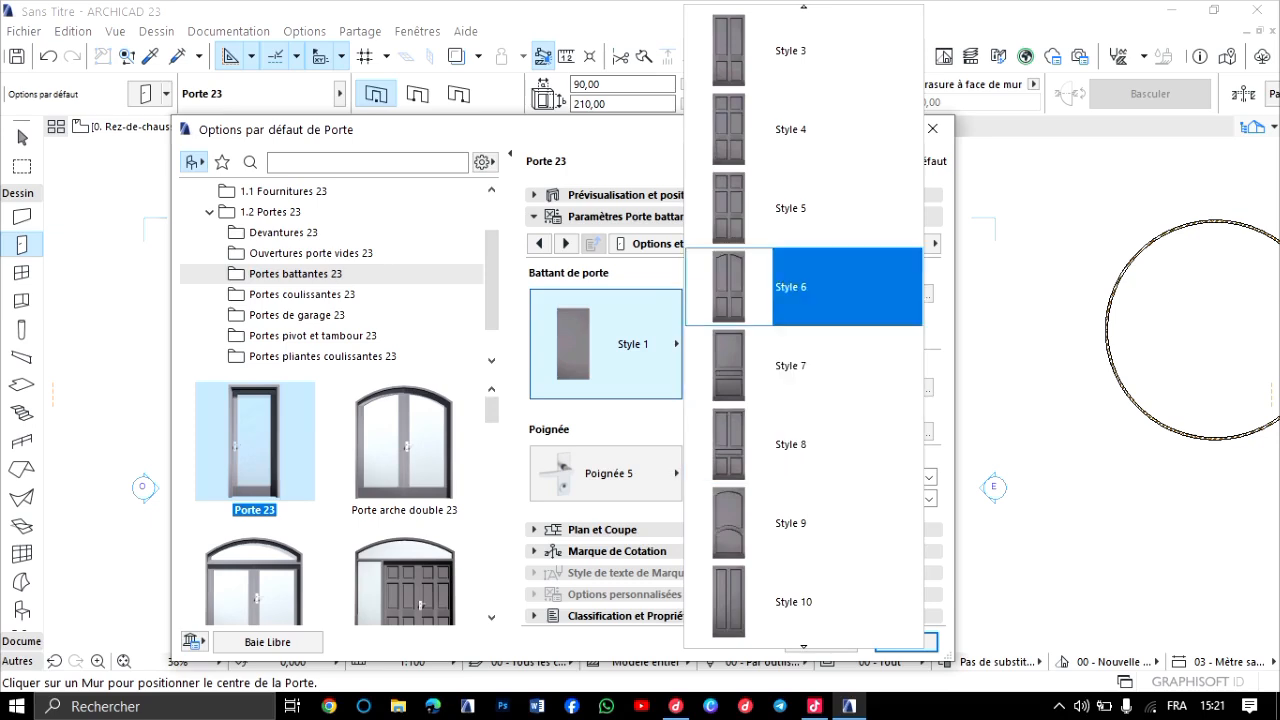
scroll(803, 287, "up", 6)
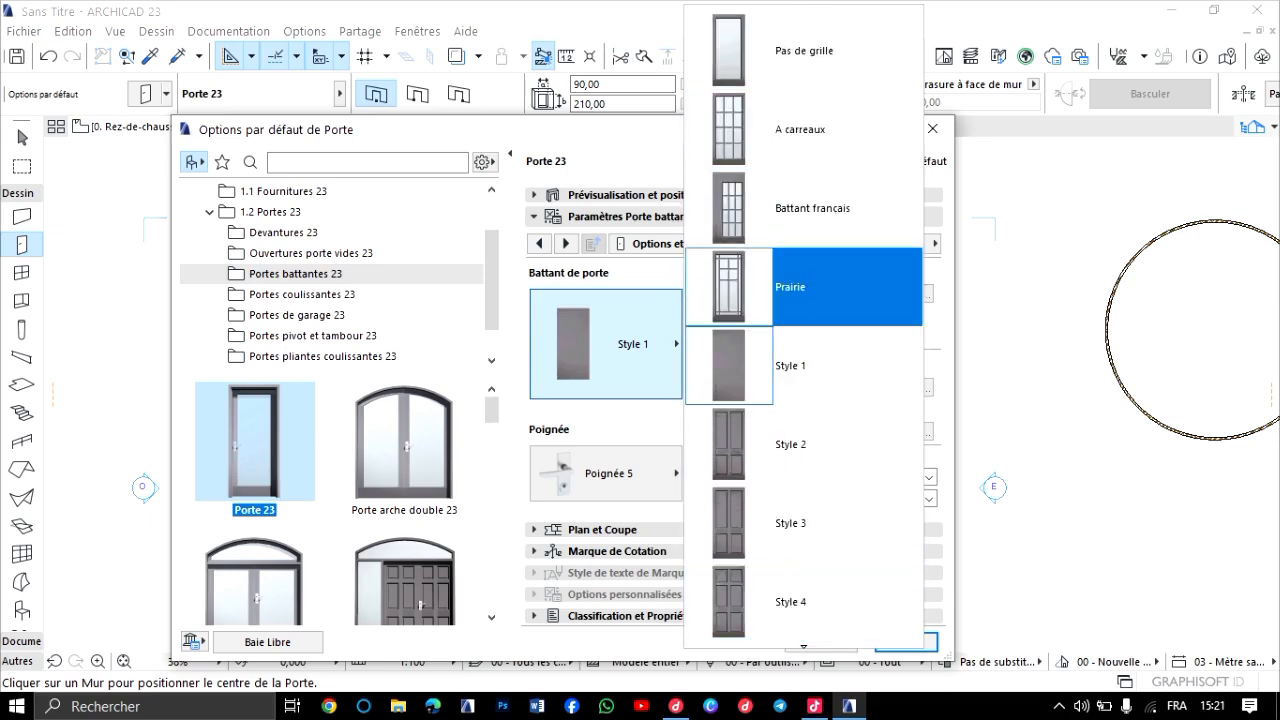
scroll(803, 366, "down", 4)
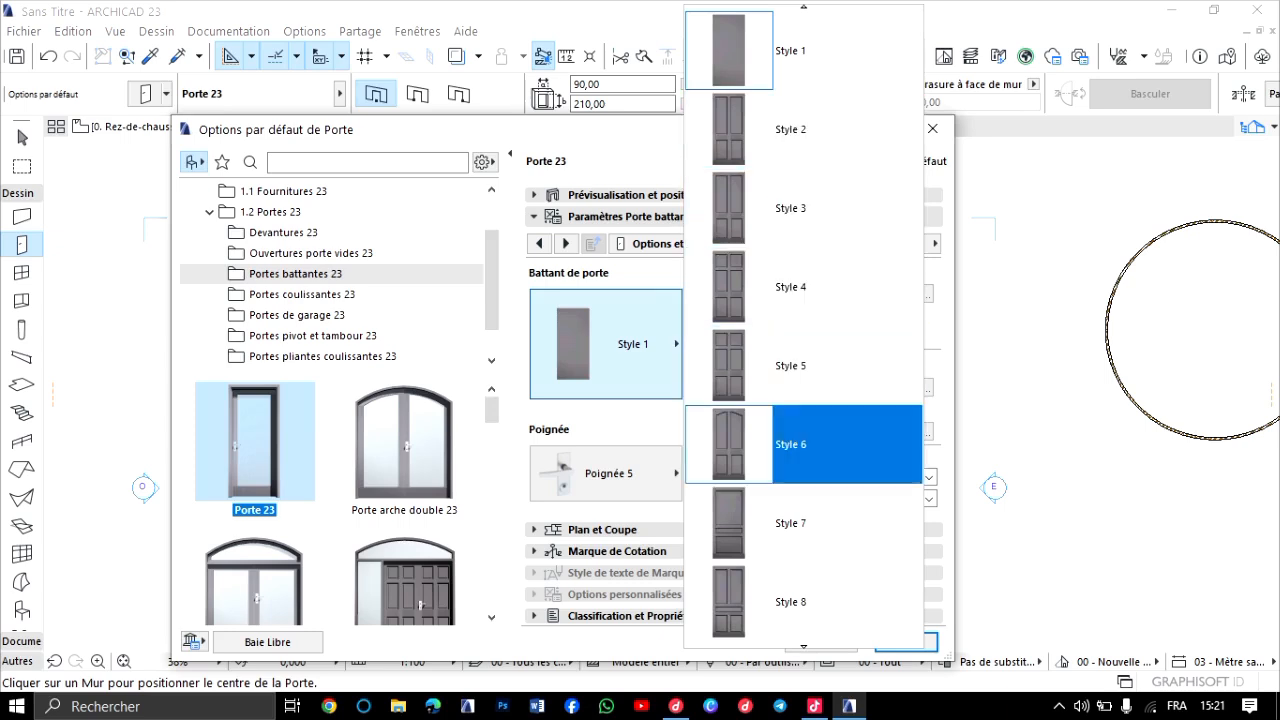
scroll(803, 444, "down", 8)
scroll(803, 523, "down", 5)
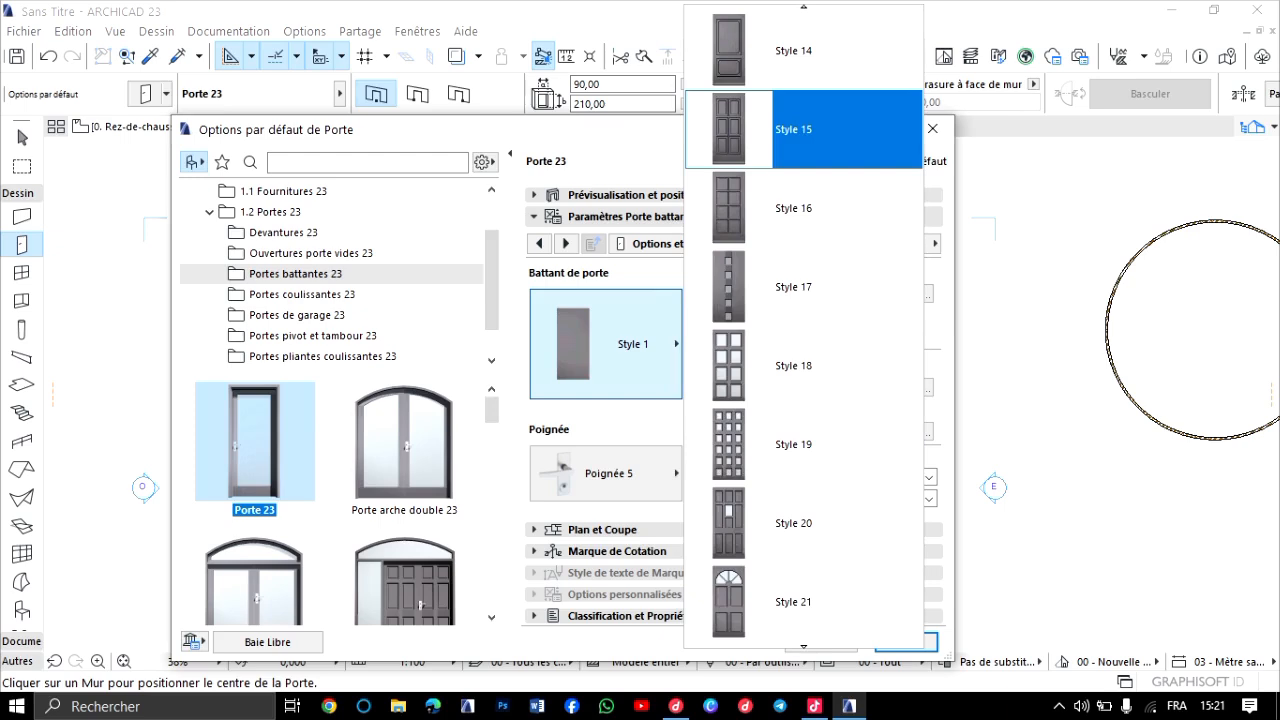
scroll(803, 365, "down", 3)
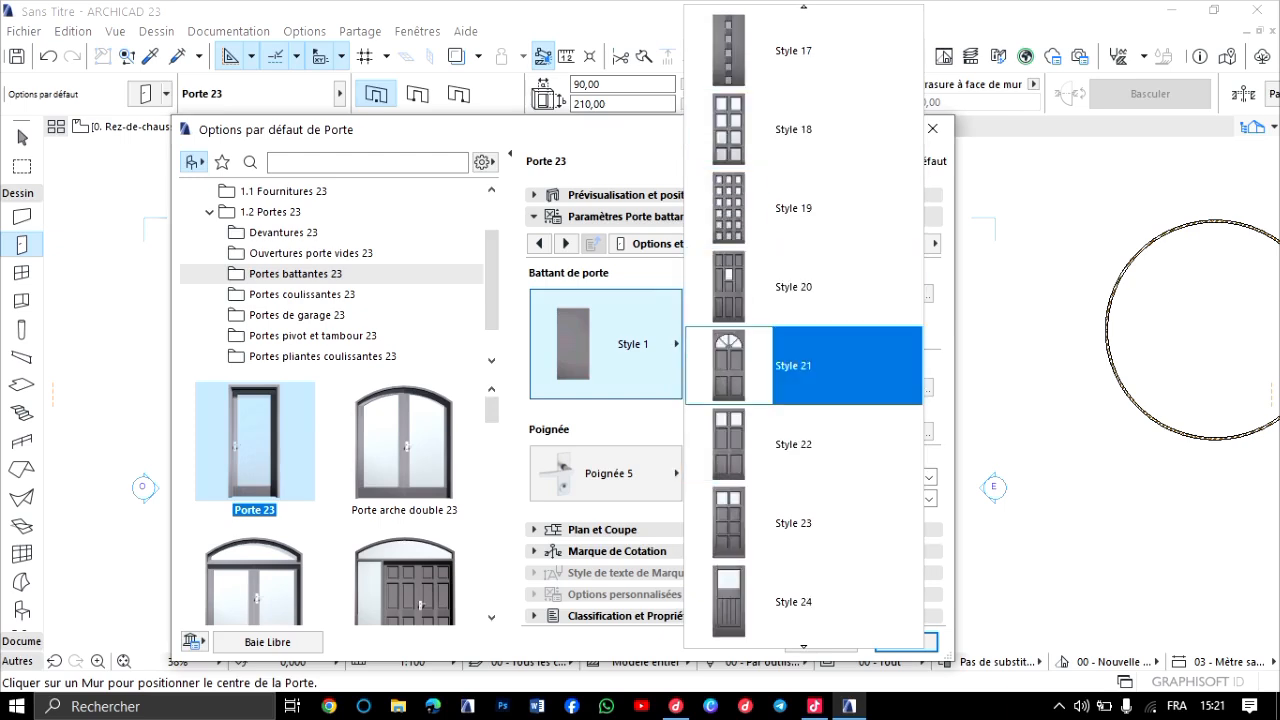
scroll(803, 444, "down", 6)
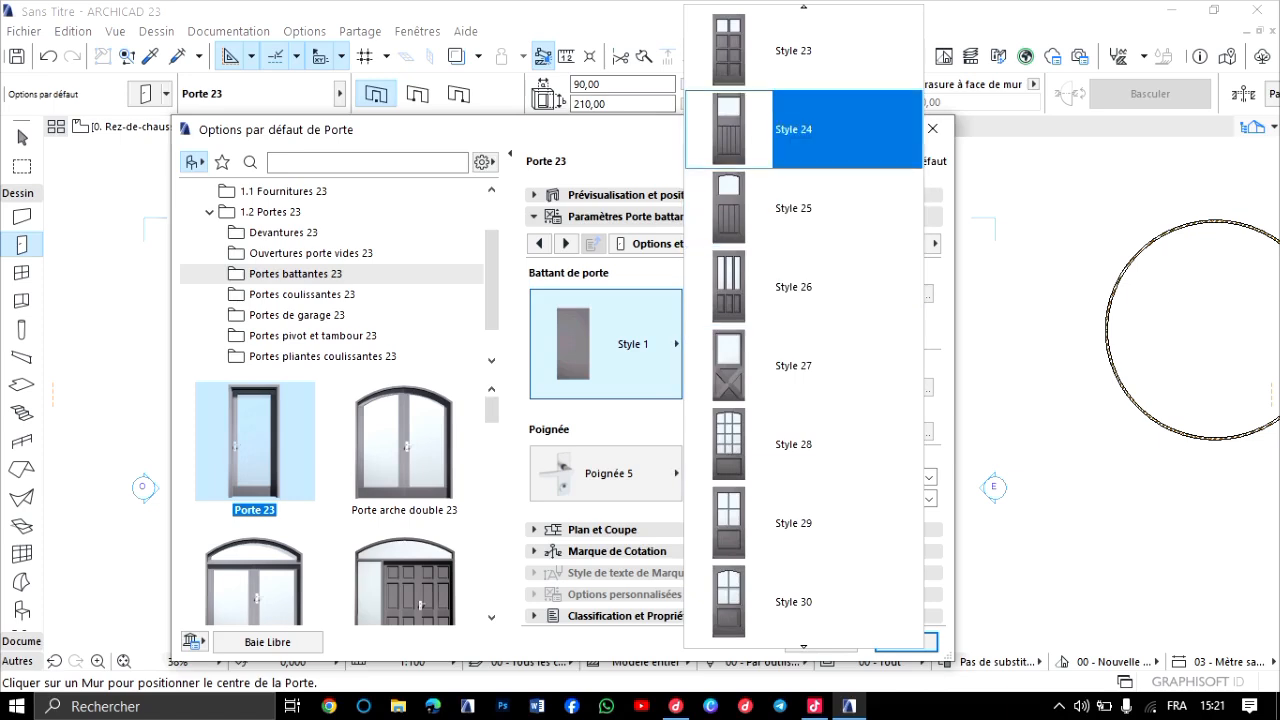
left_click(803, 129)
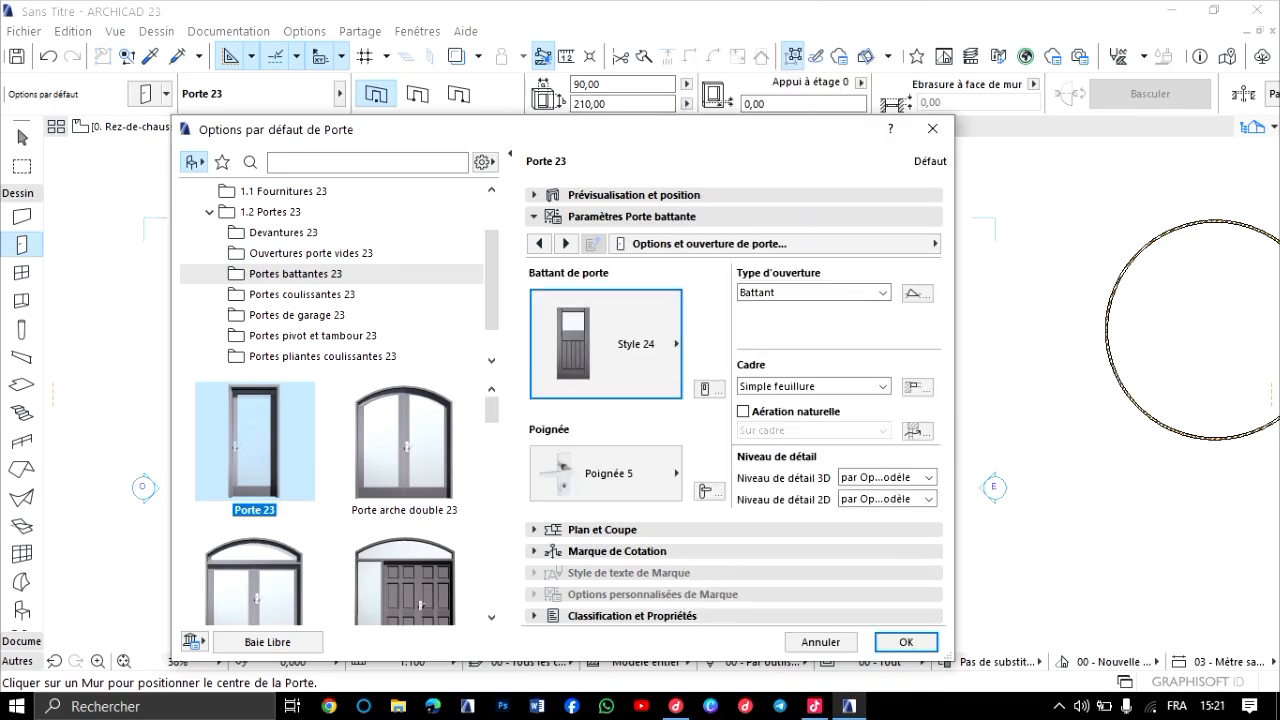
Look through the available handle designs, set the default door's handle to Poignée 3 and accept the door settings.
left_click(630, 476)
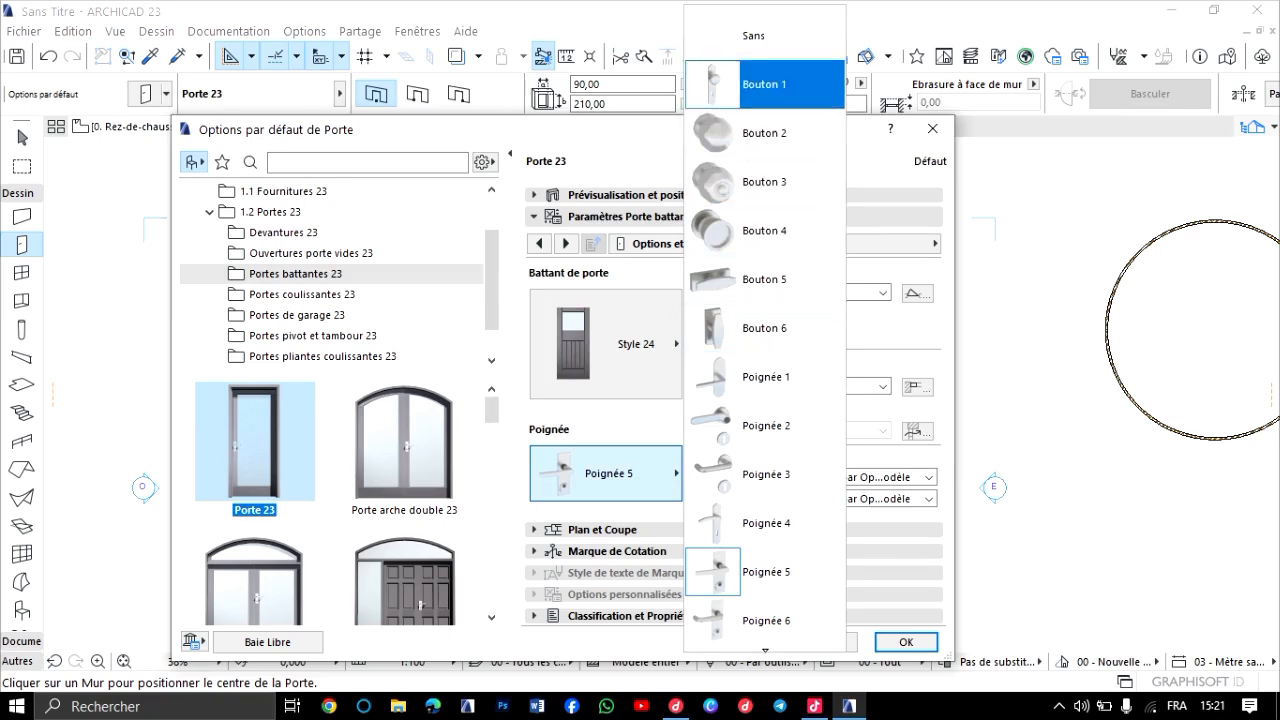
scroll(765, 310, "down", 5)
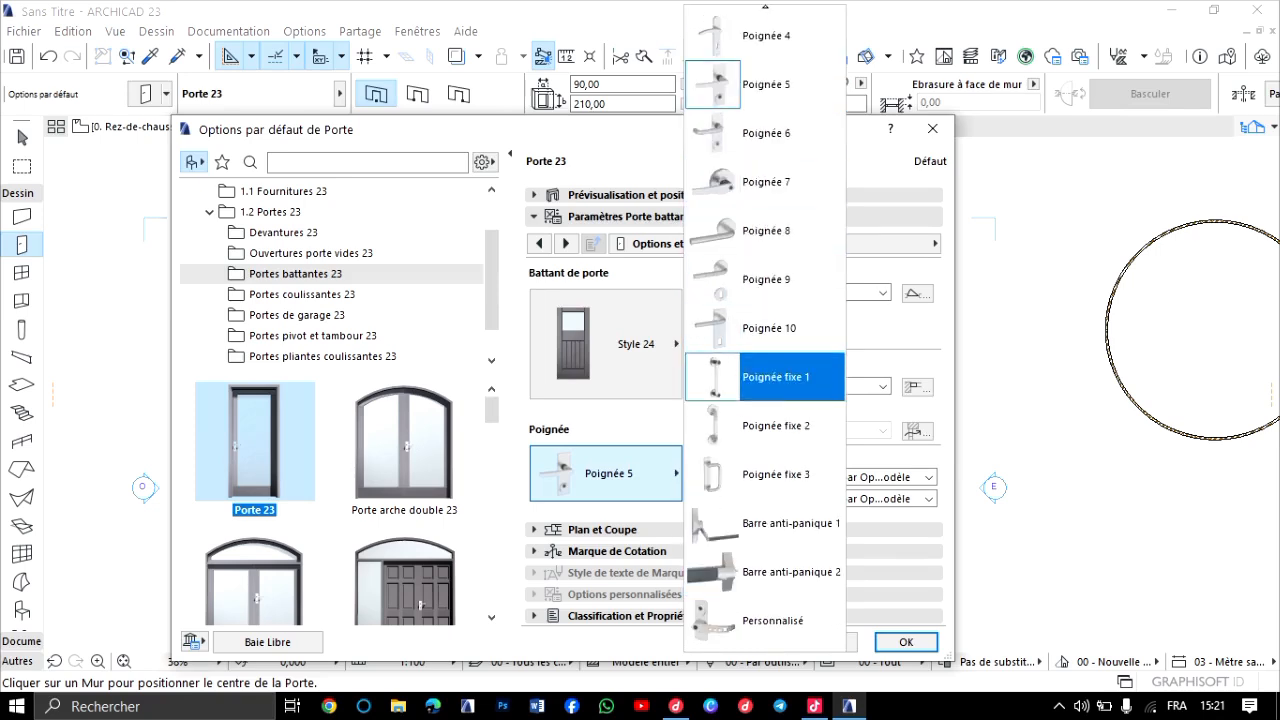
scroll(765, 330, "up", 3)
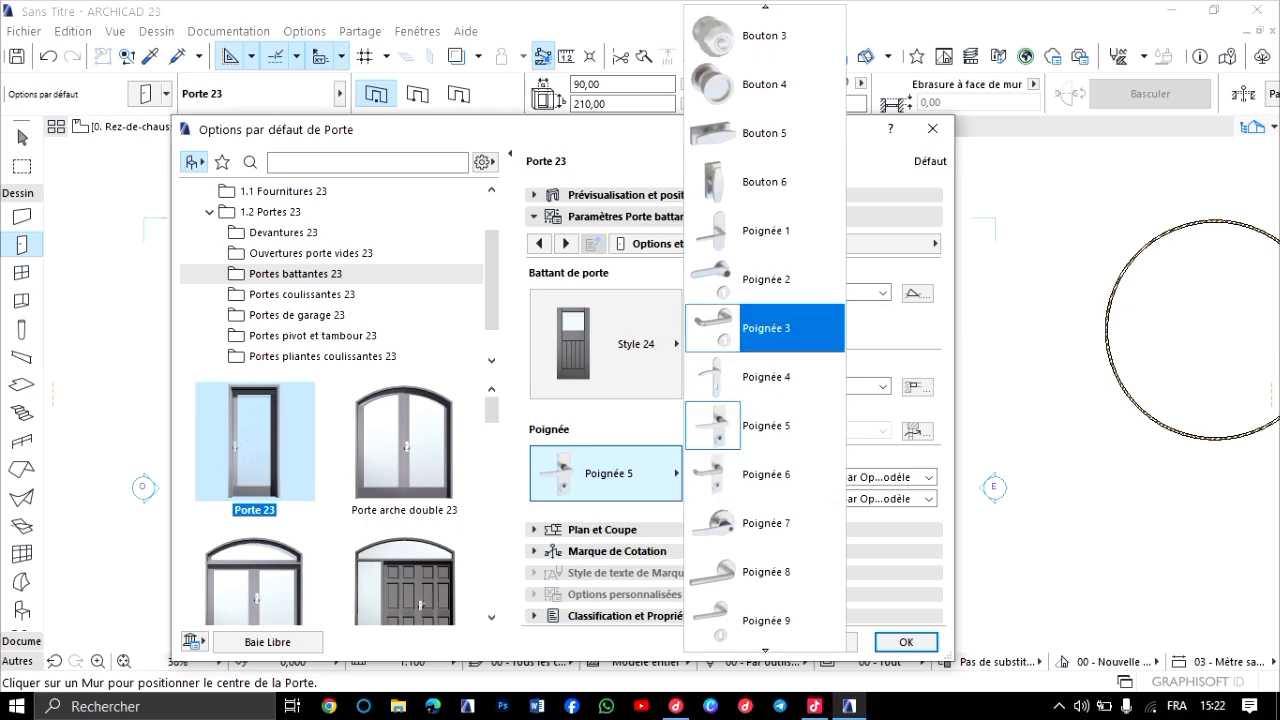
left_click(765, 328)
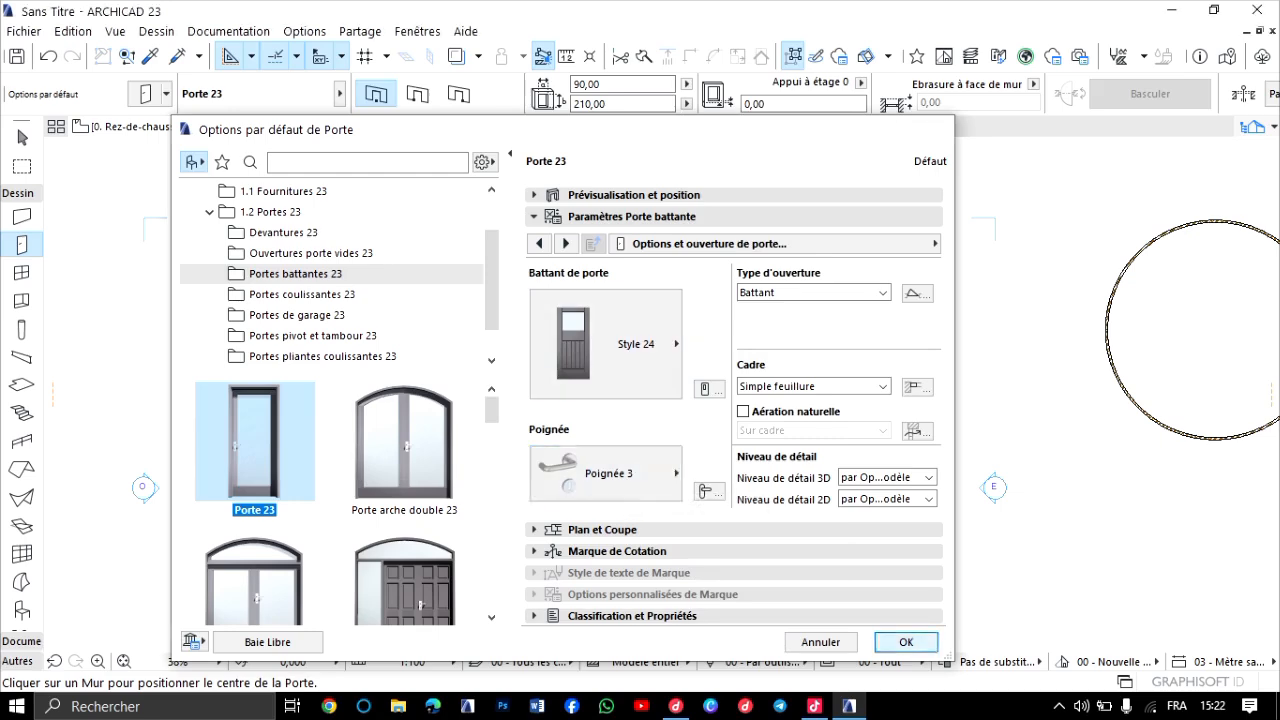
key("Return")
Place the 90 × 210 door near the middle of the rectangular building's lower wall, hinged on the left and opening inward.
scroll(450, 590, "up", 8)
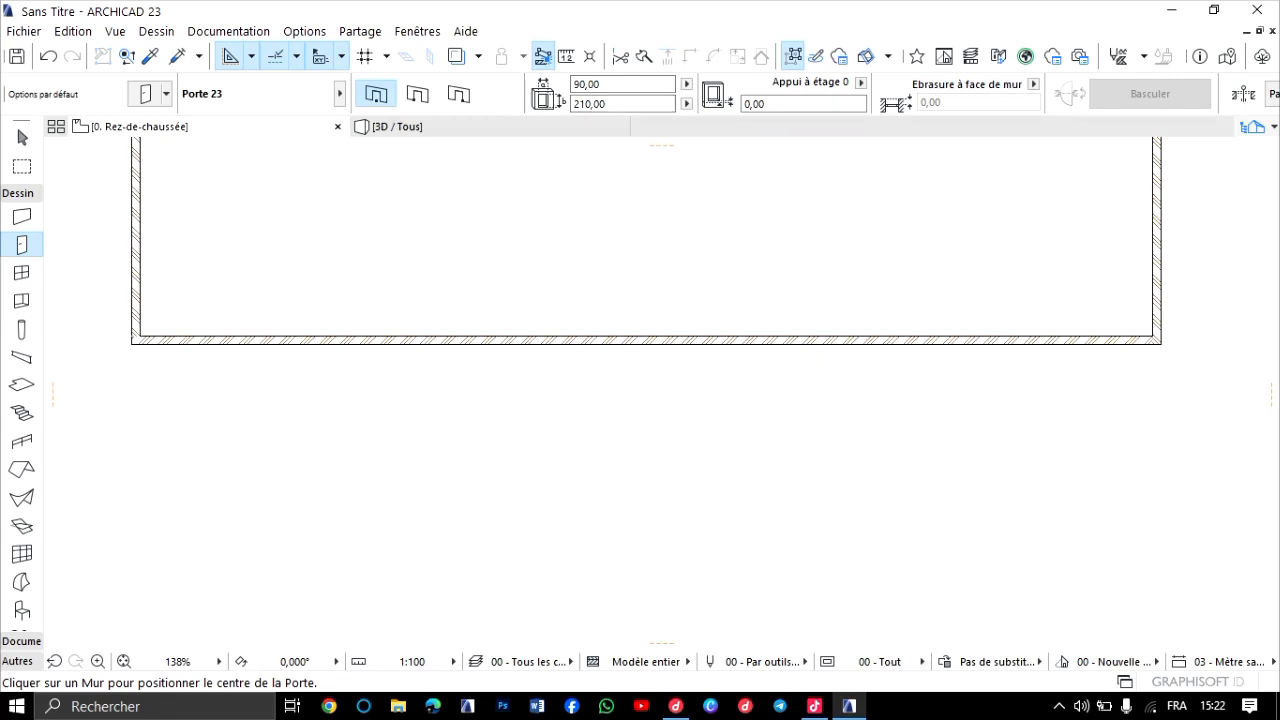
scroll(617, 345, "up", 4)
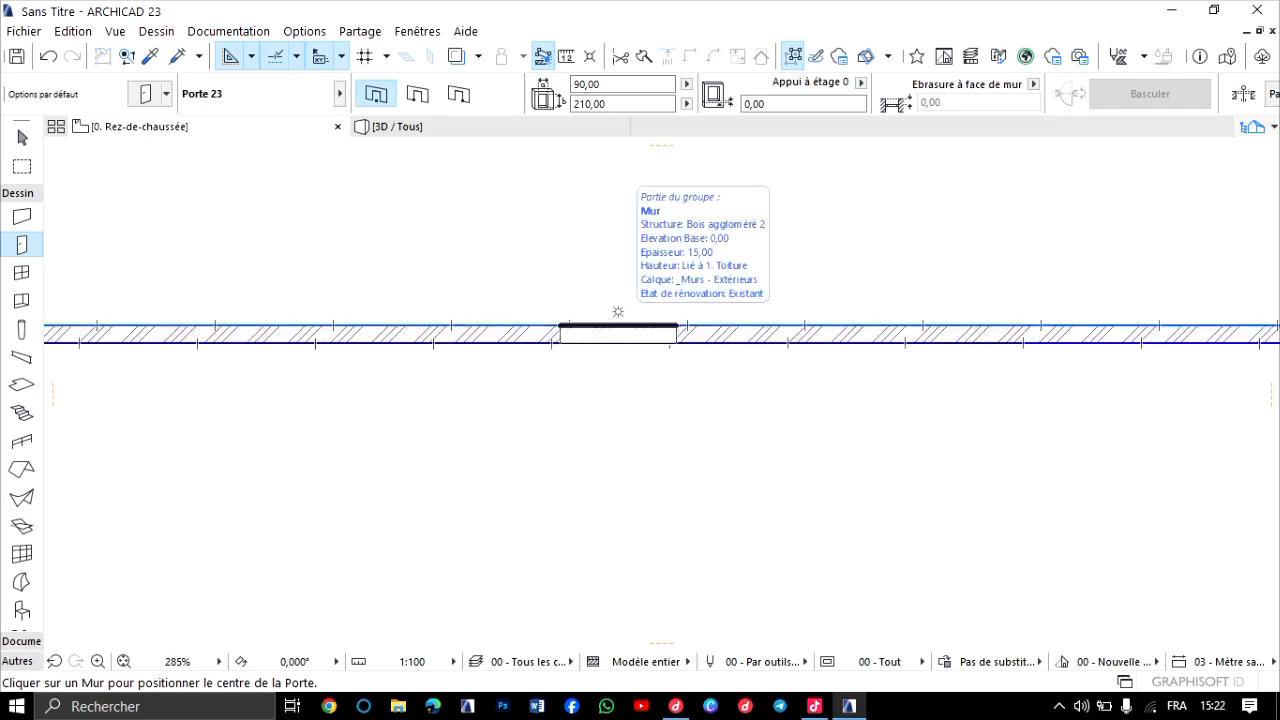
left_click(618, 312)
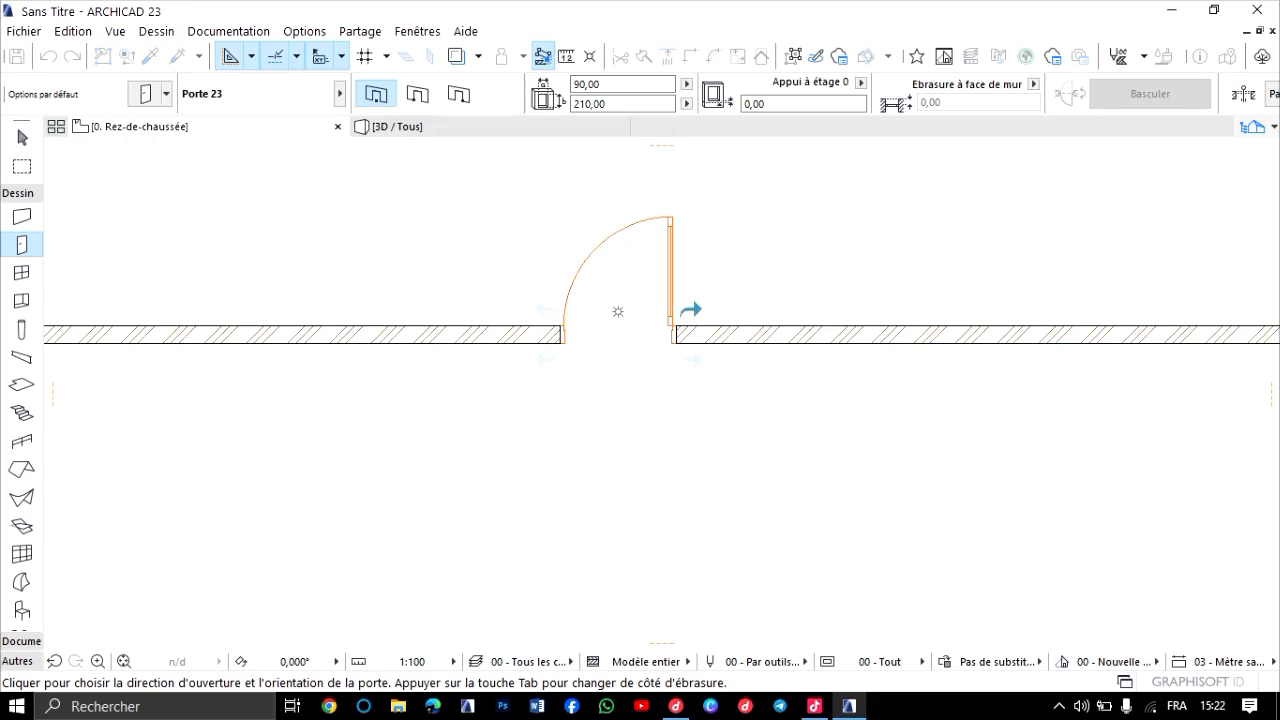
left_click(618, 312)
scroll(637, 382, "down", 1)
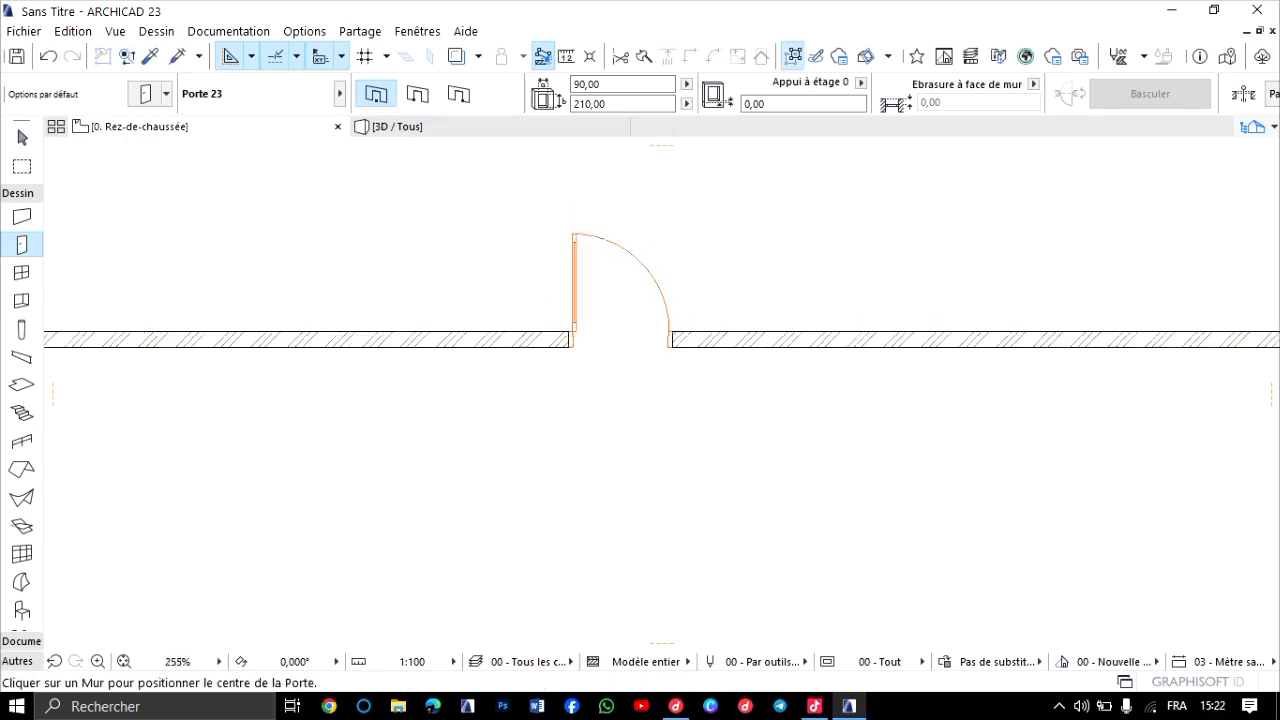
scroll(646, 381, "down", 5)
middle_click_drag(646, 381, 614, 410)
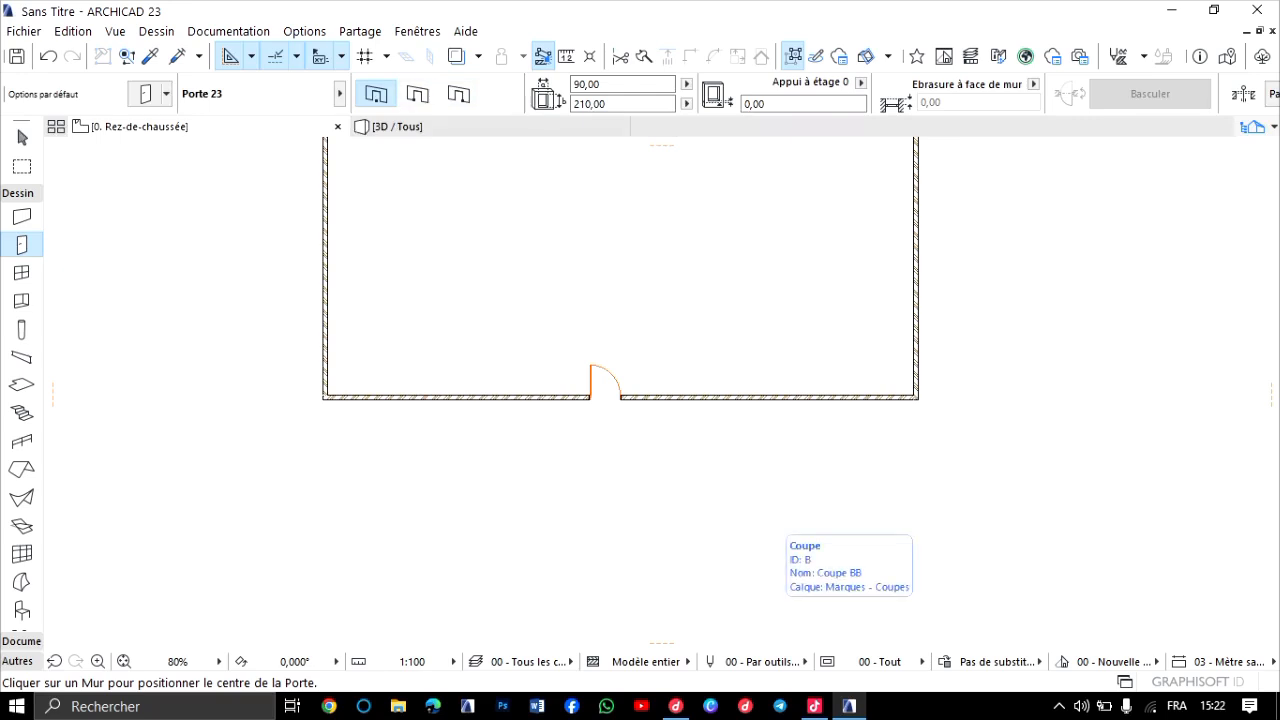
left_click(815, 706)
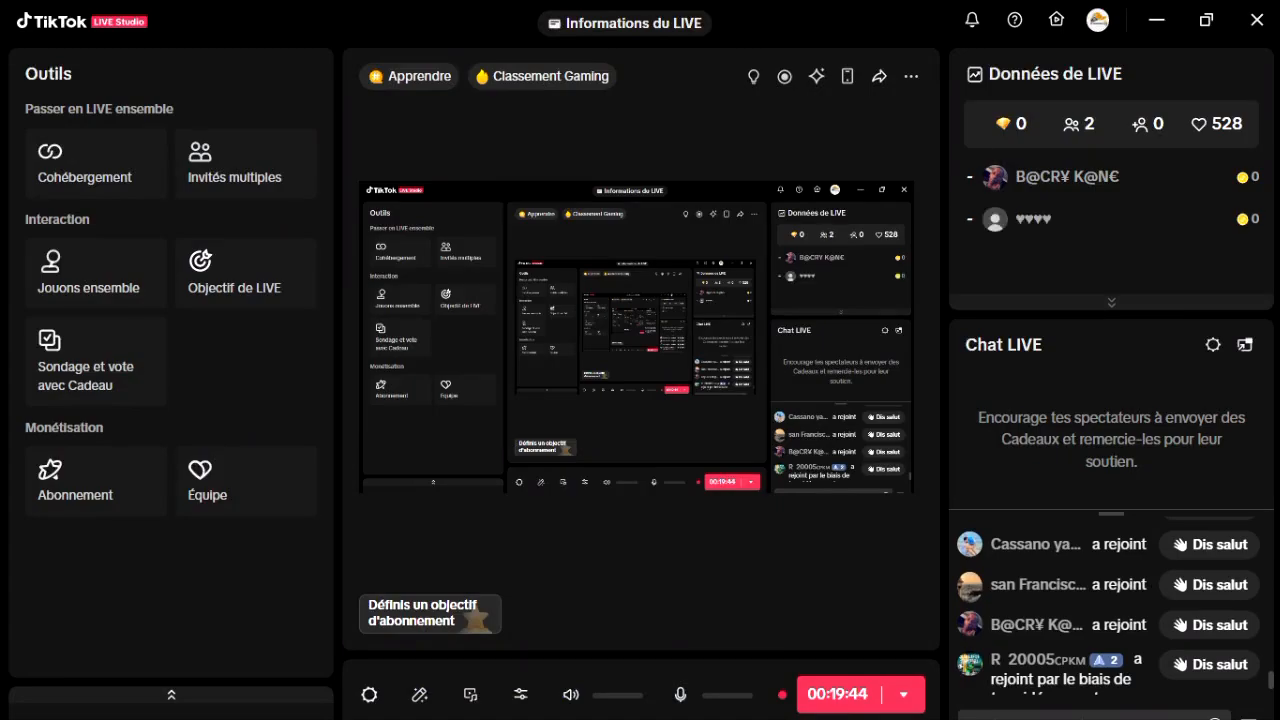
left_click(1157, 19)
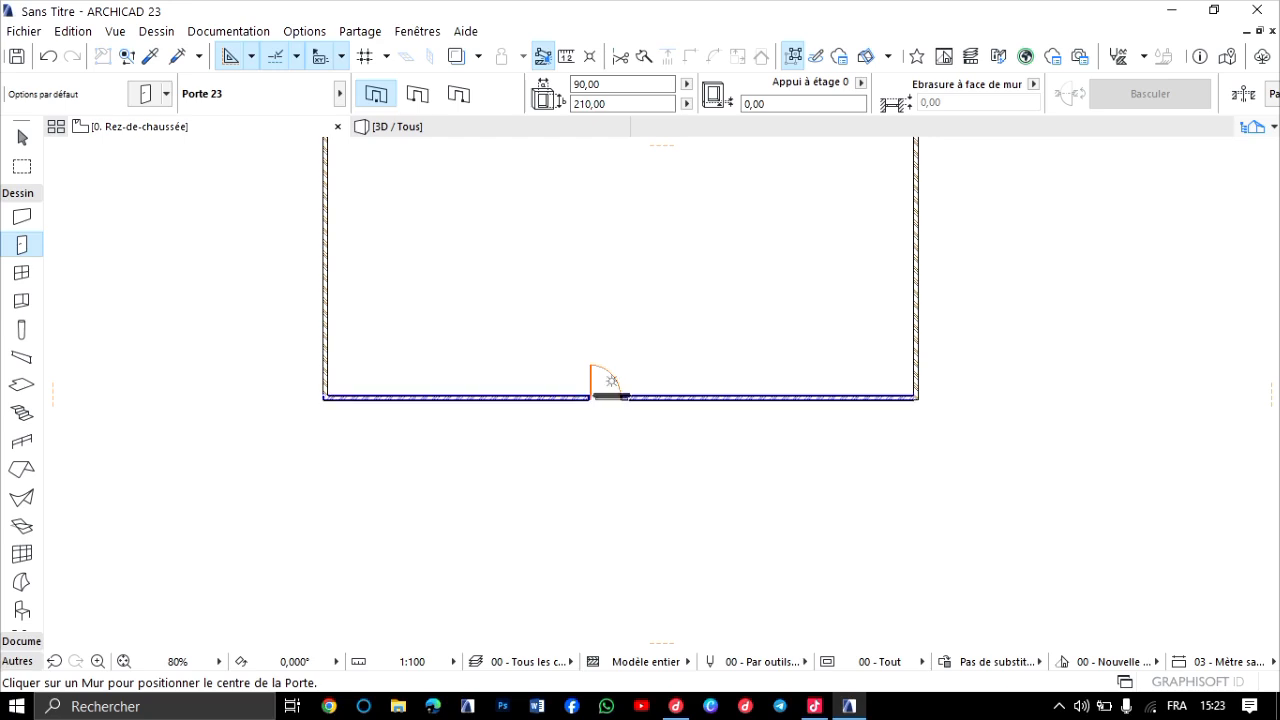
Show the model in 3D and bring the new door in the rectangular building's front wall into close view.
scroll(612, 380, "up", 8)
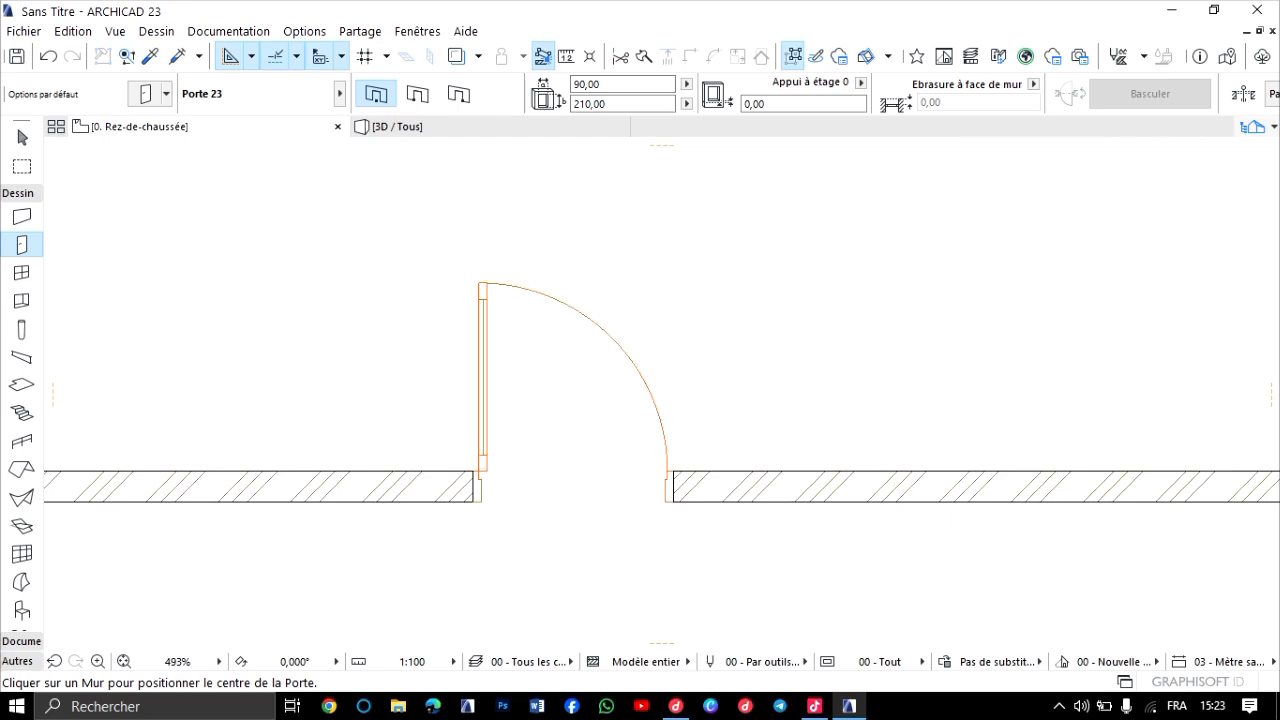
key("F3")
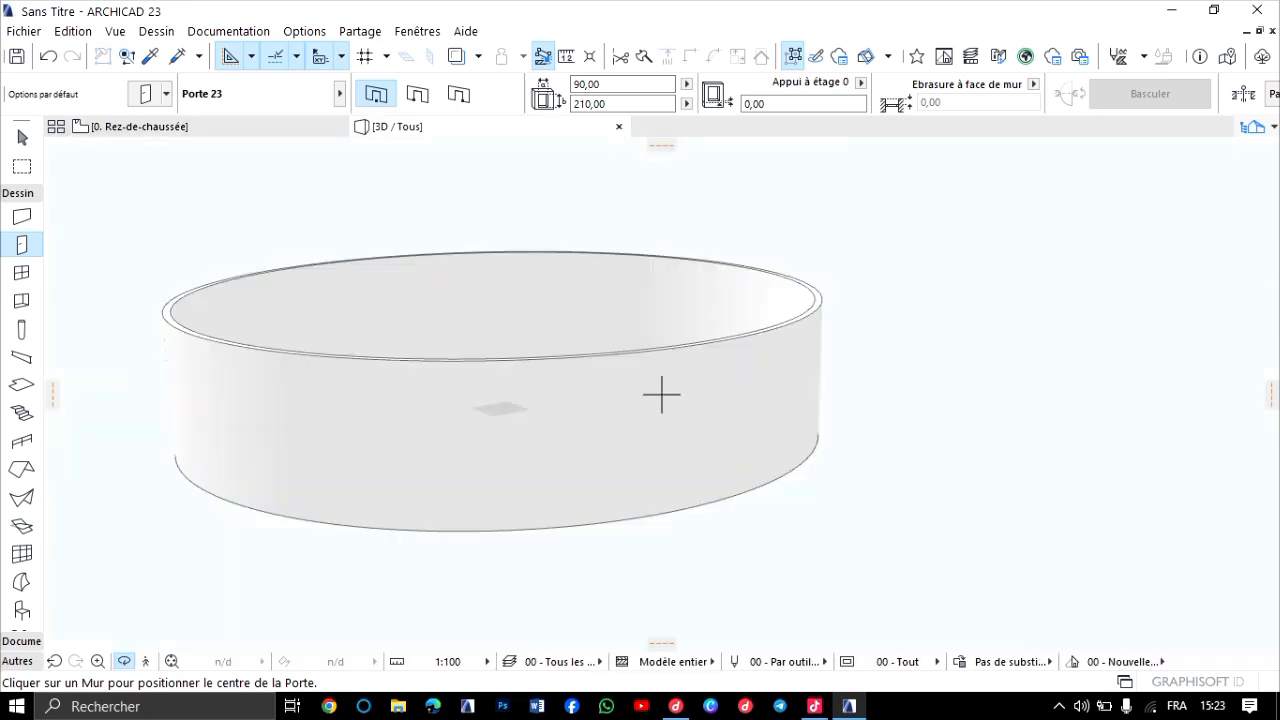
middle_click_drag(661, 394, 650, 430, "shift")
scroll(661, 394, "down", 8)
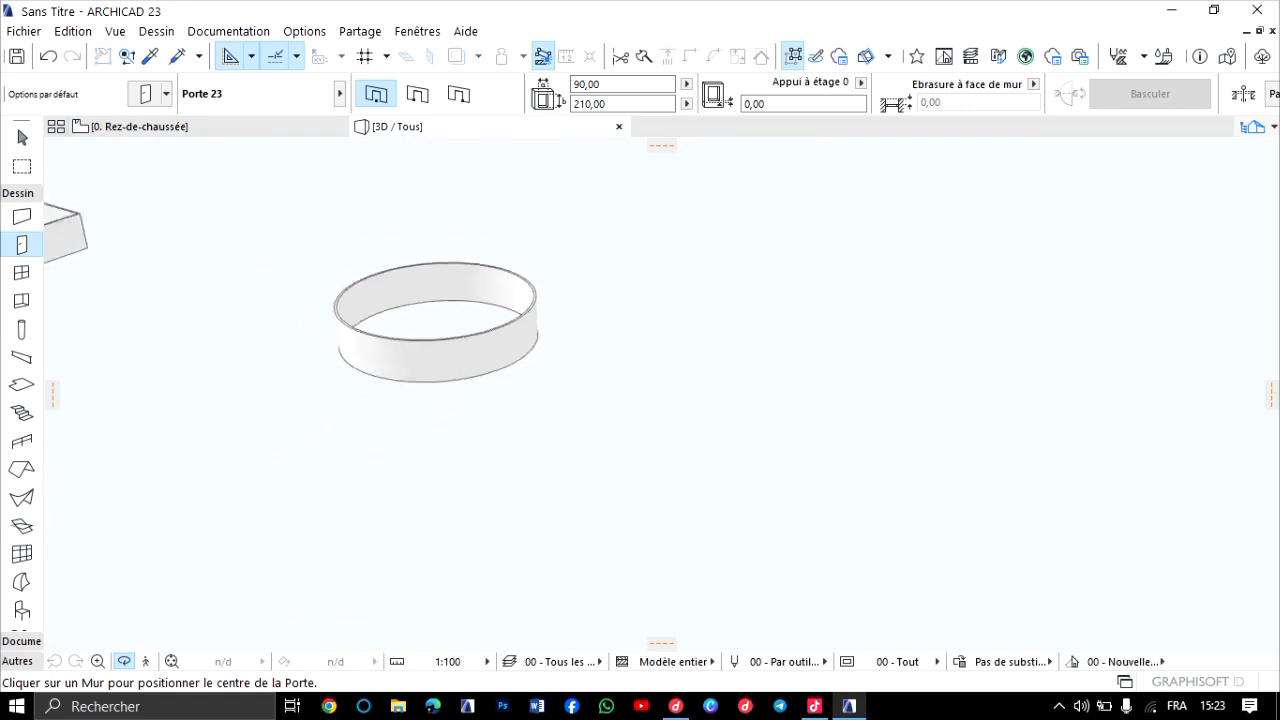
middle_click_drag(241, 436, 786, 424)
scroll(358, 240, "up", 5)
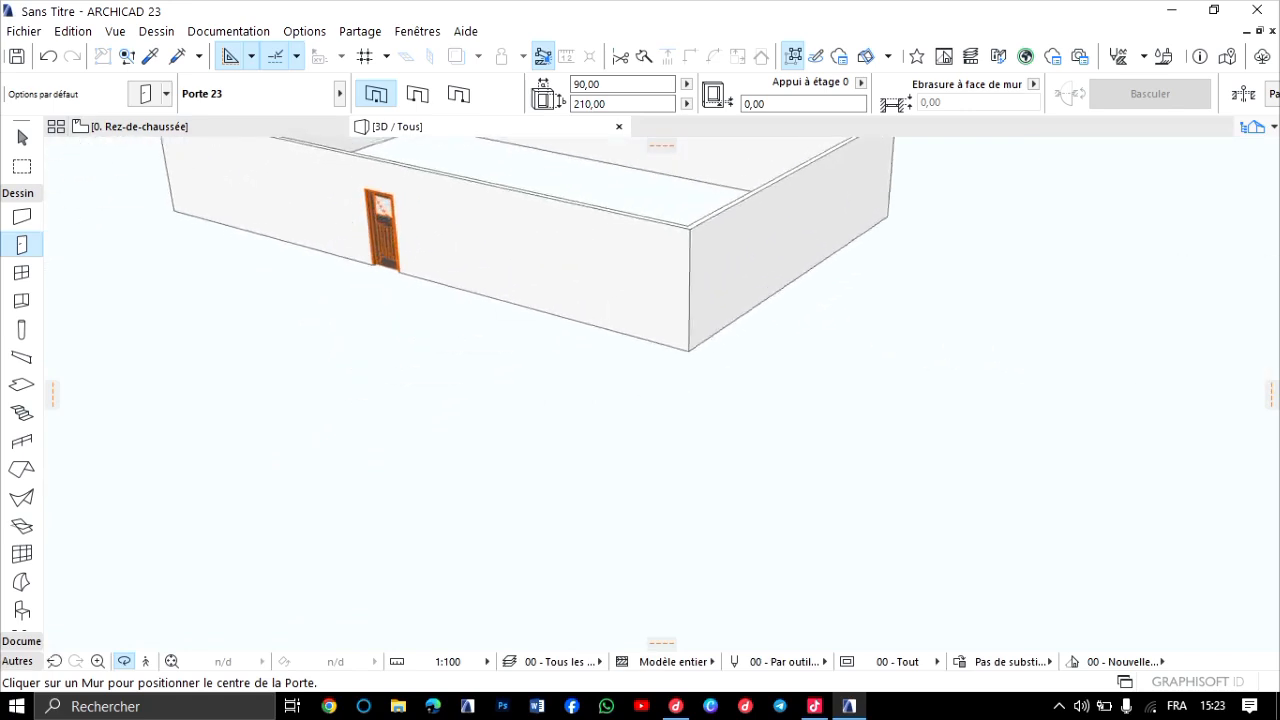
scroll(360, 240, "up", 2)
middle_click_drag(360, 240, 362, 435)
scroll(362, 435, "up", 8)
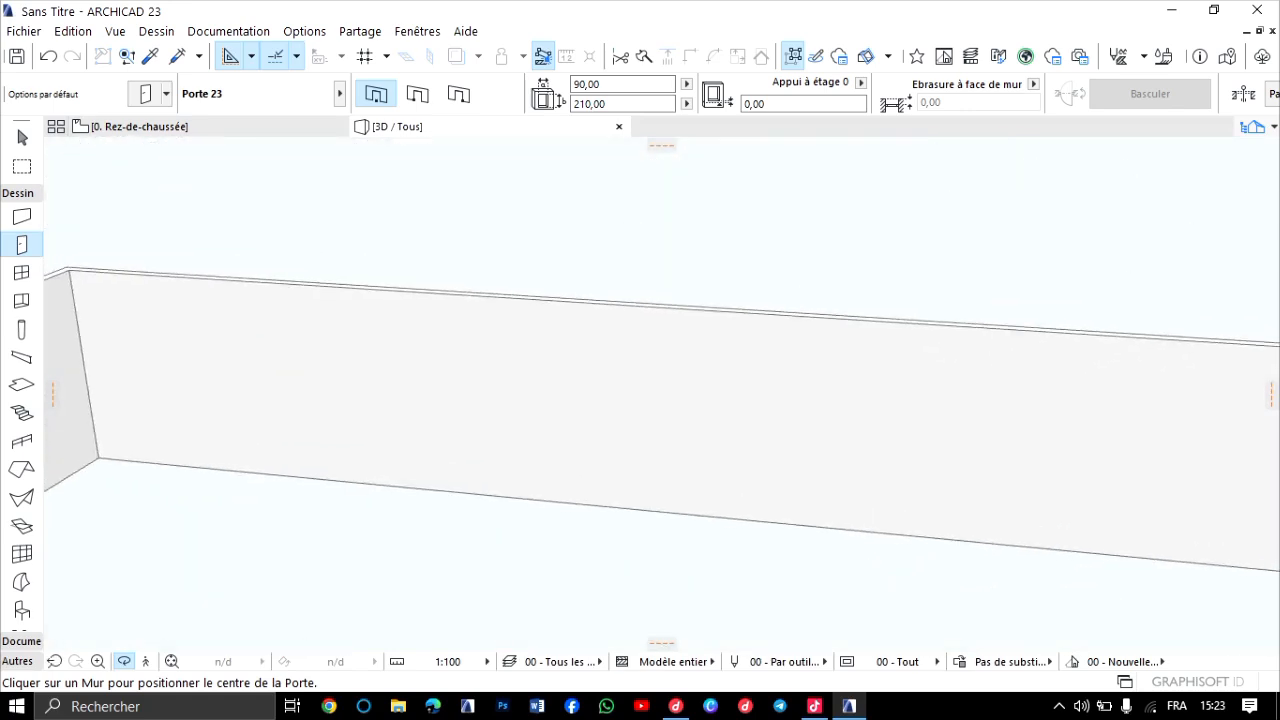
scroll(640, 400, "down", 6)
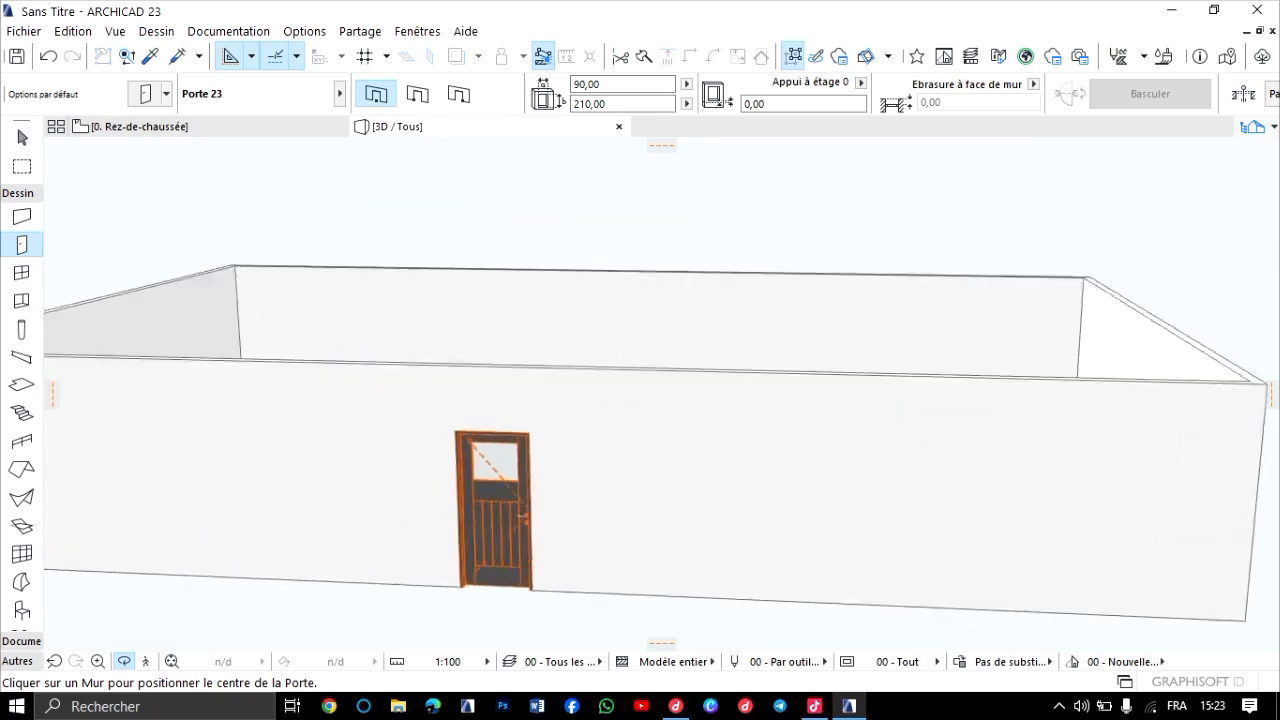
scroll(661, 396, "up", 5)
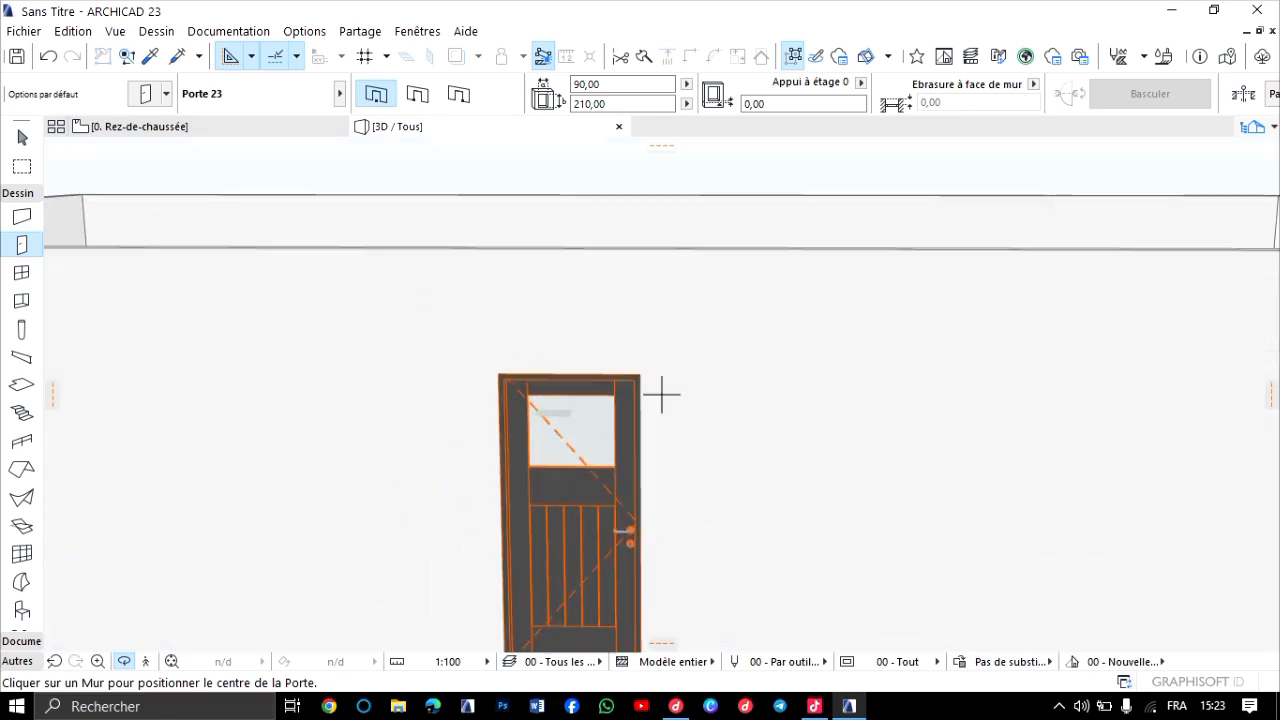
scroll(661, 396, "up", 1)
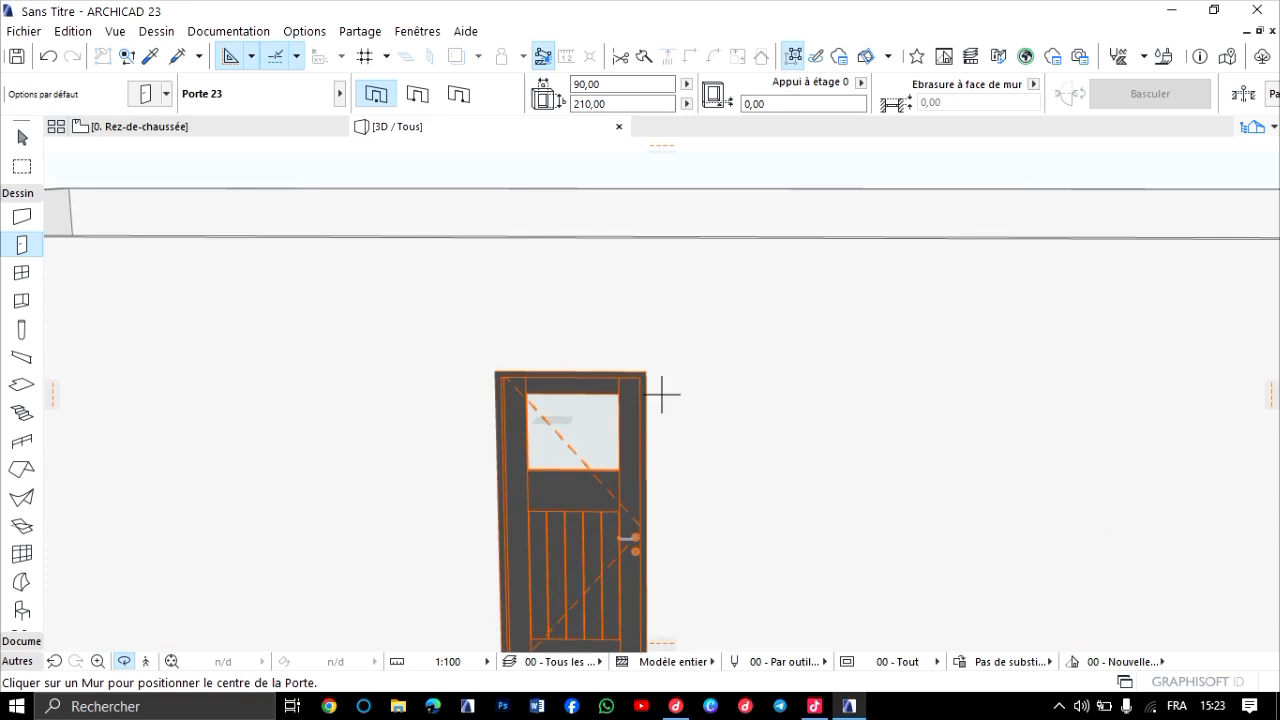
Examine the placed door's leaf, handle and dashed opening lines in 3D from several angles and distances.
middle_click_drag(661, 394, 661, 318)
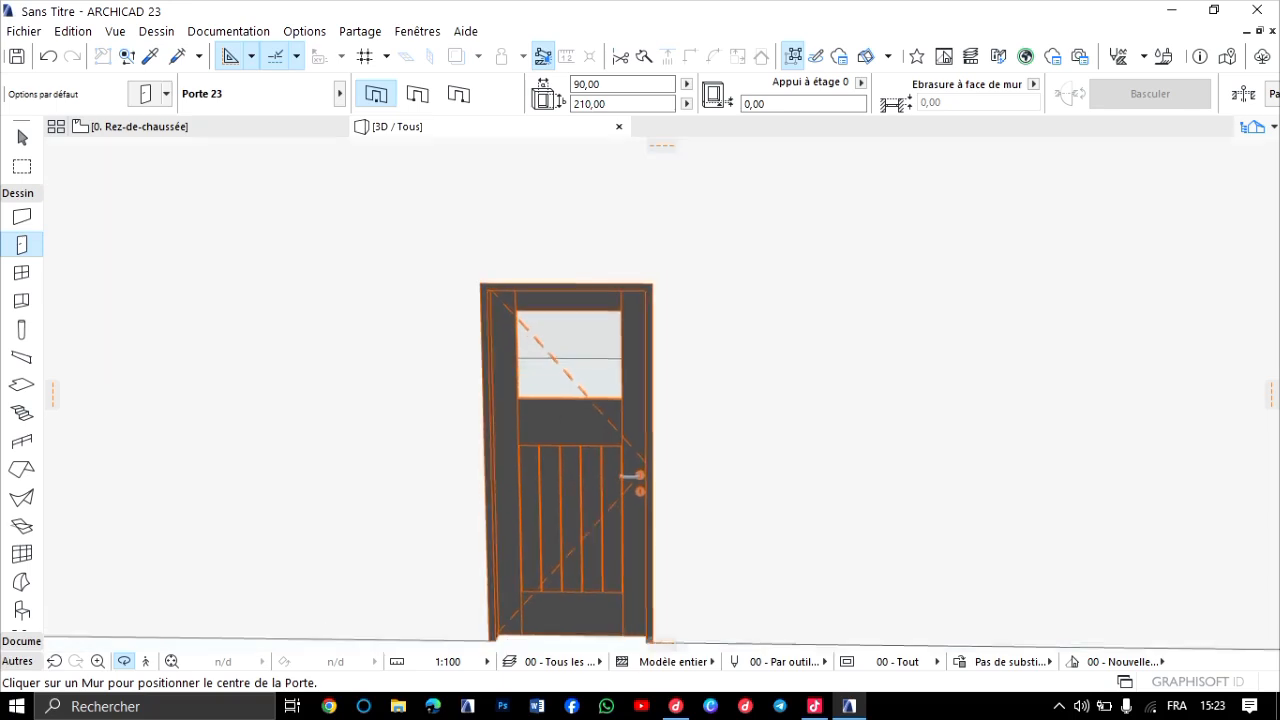
scroll(661, 394, "up", 2)
scroll(560, 465, "down", 5)
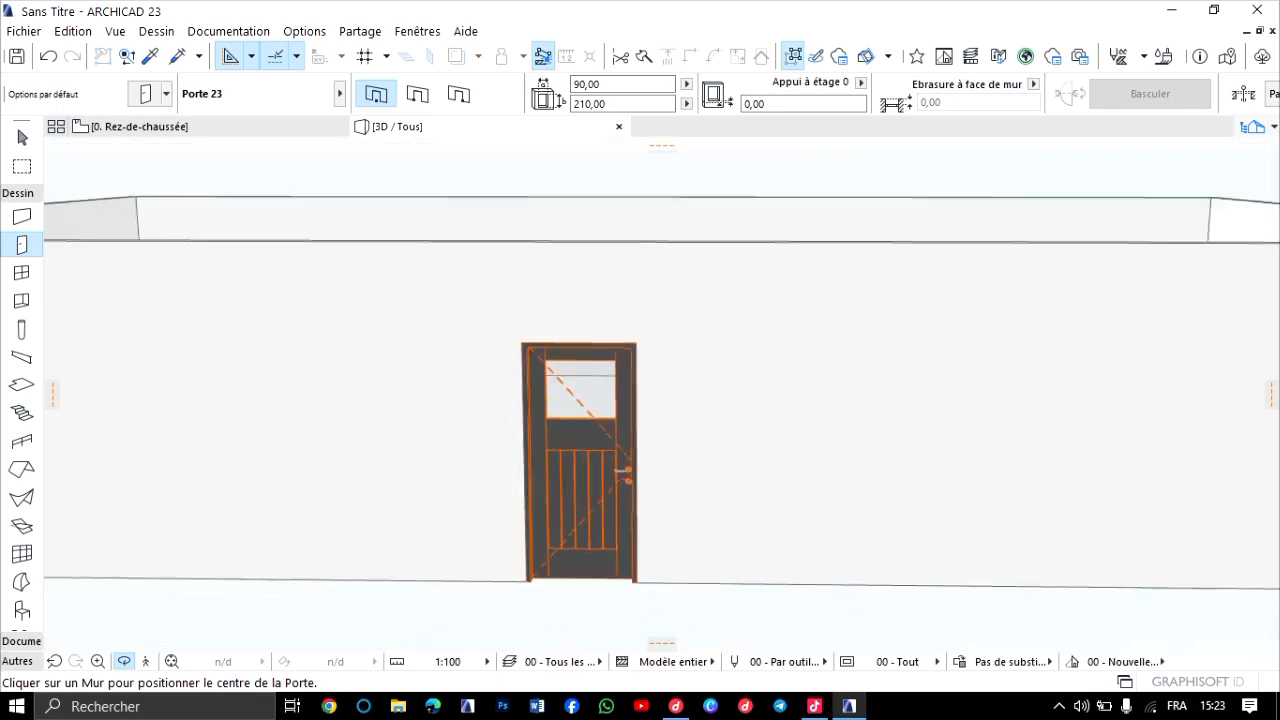
left_click_drag(560, 465, 650, 530)
middle_click_drag(640, 470, 620, 410, "shift")
scroll(545, 470, "up", 4)
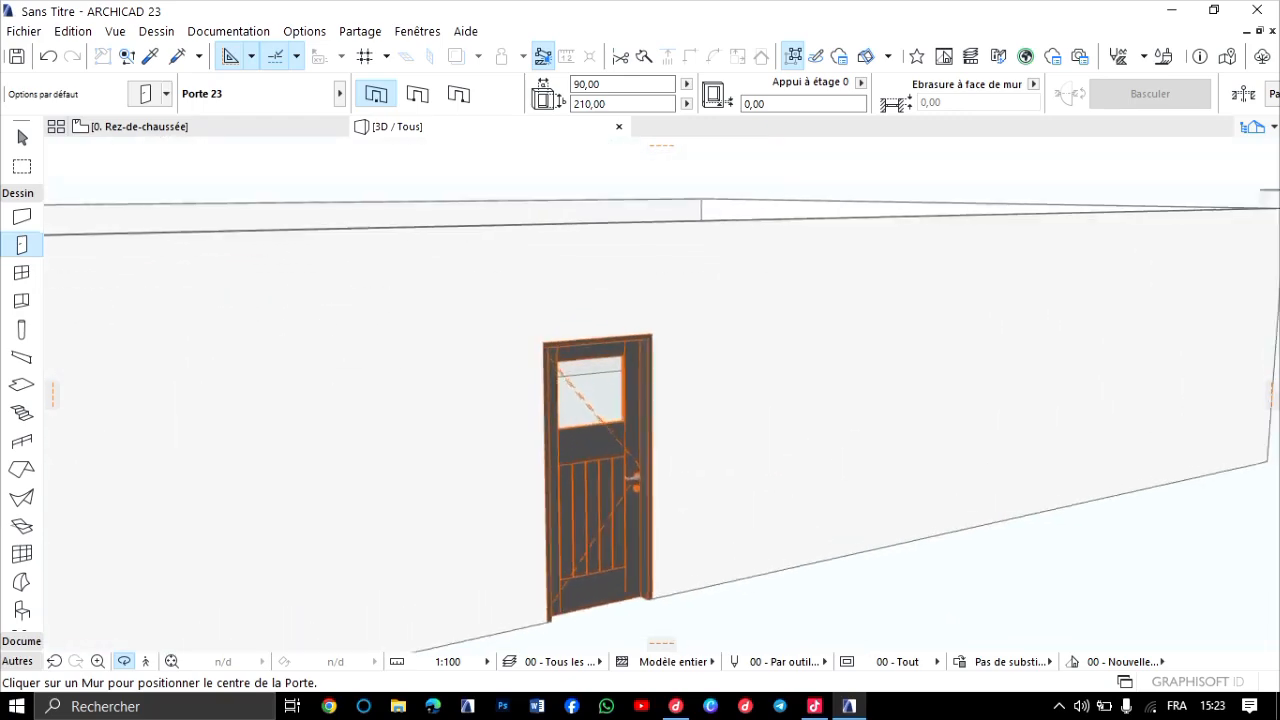
middle_click_drag(545, 470, 310, 455, "shift")
scroll(840, 480, "up", 5)
scroll(410, 490, "down", 2)
middle_click_drag(480, 443, 728, 437)
scroll(662, 394, "up", 3)
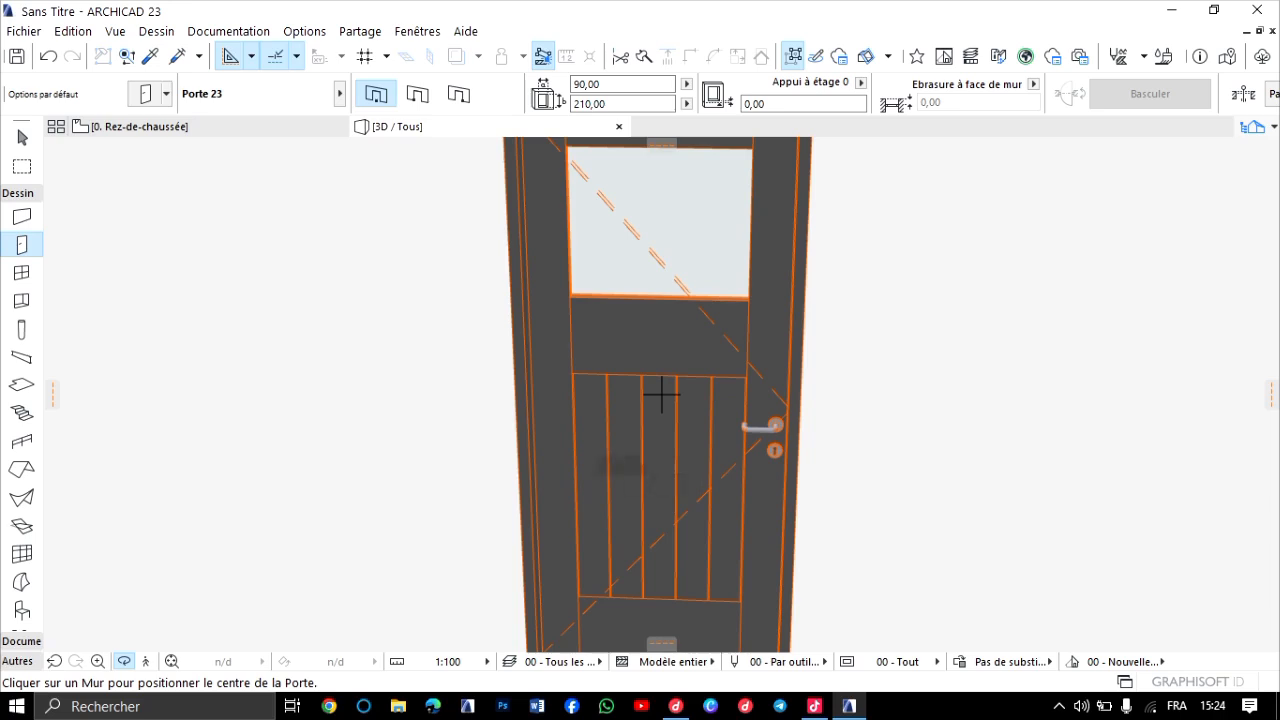
scroll(661, 394, "down", 4)
middle_click_drag(661, 394, 618, 446)
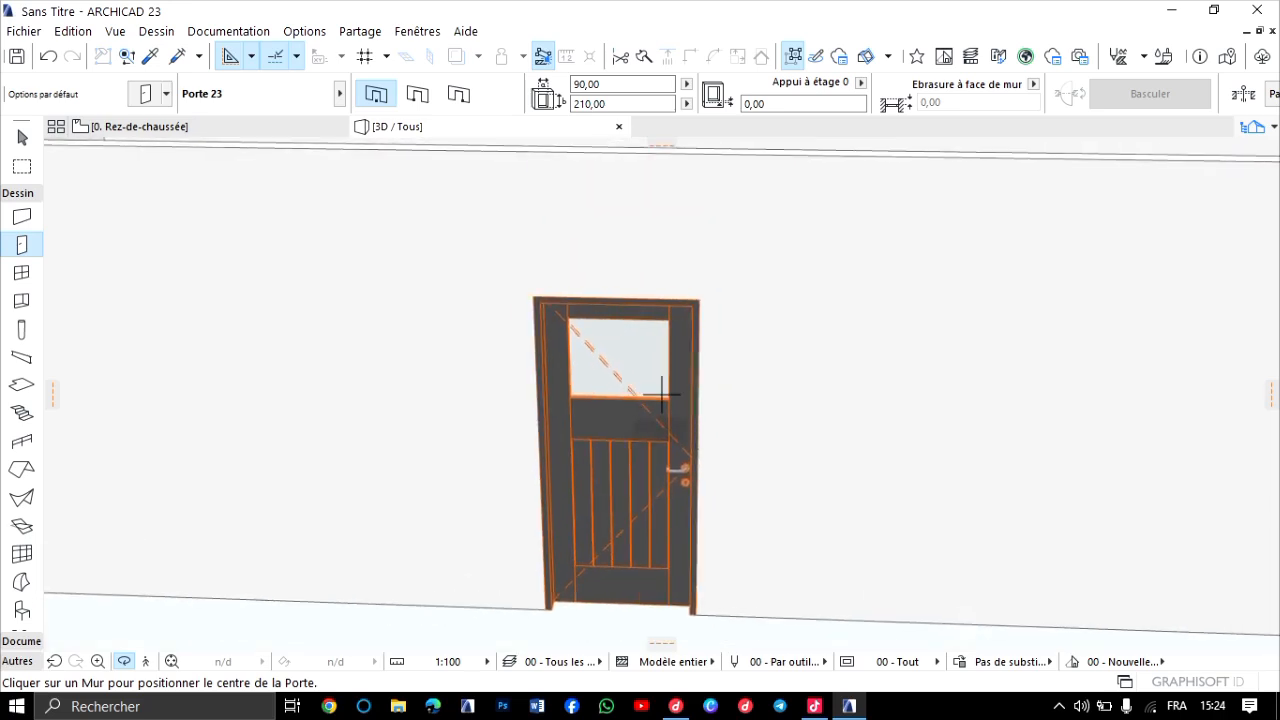
scroll(661, 394, "up", 1)
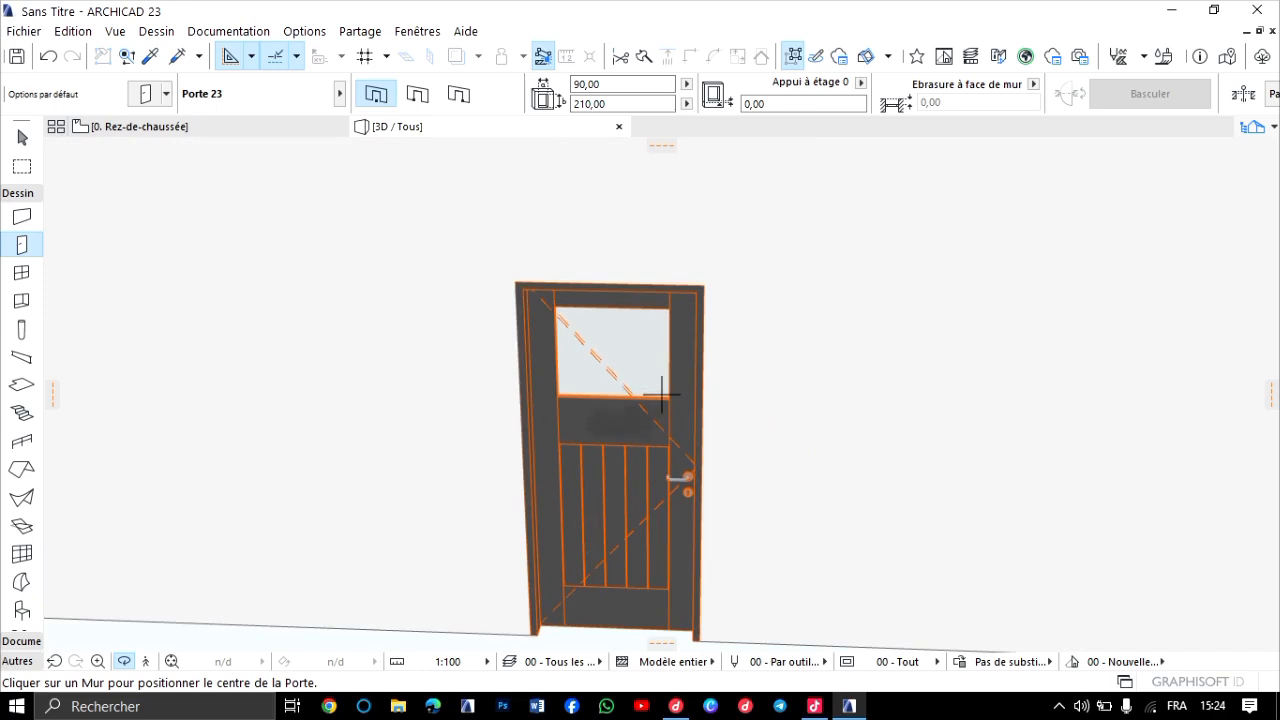
scroll(661, 394, "up", 1)
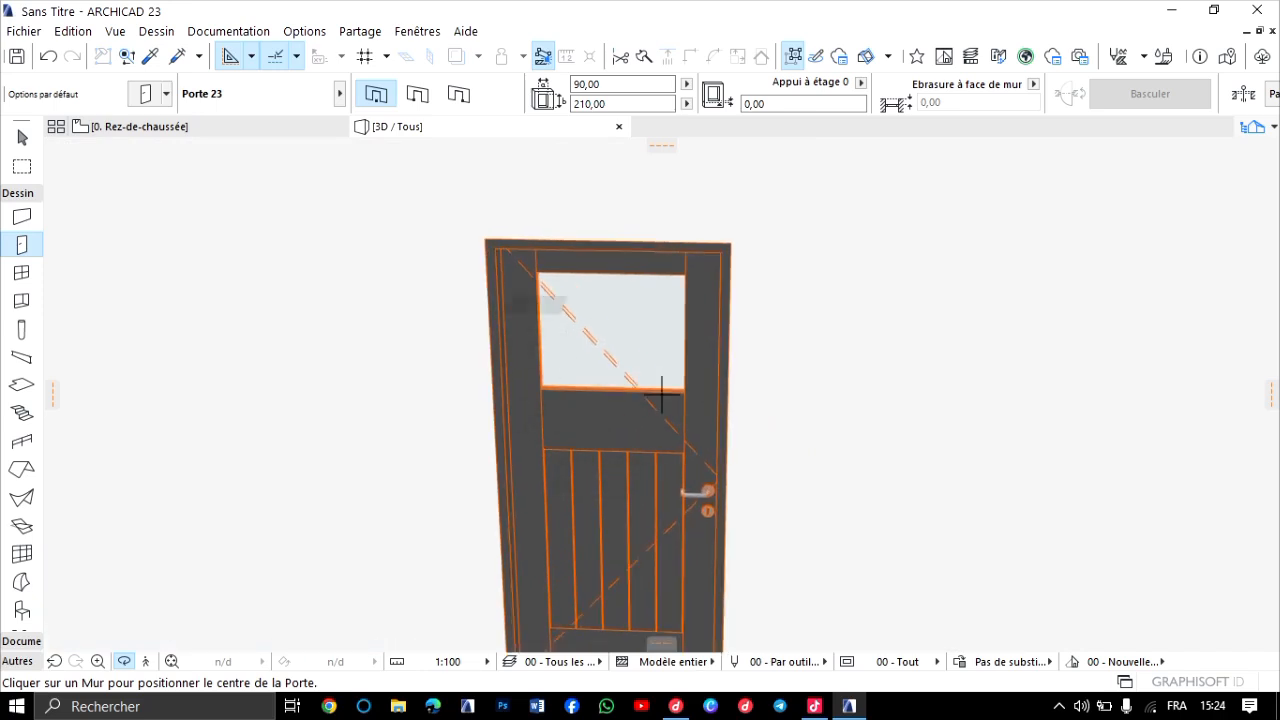
scroll(661, 394, "up", 1)
scroll(661, 394, "down", 2)
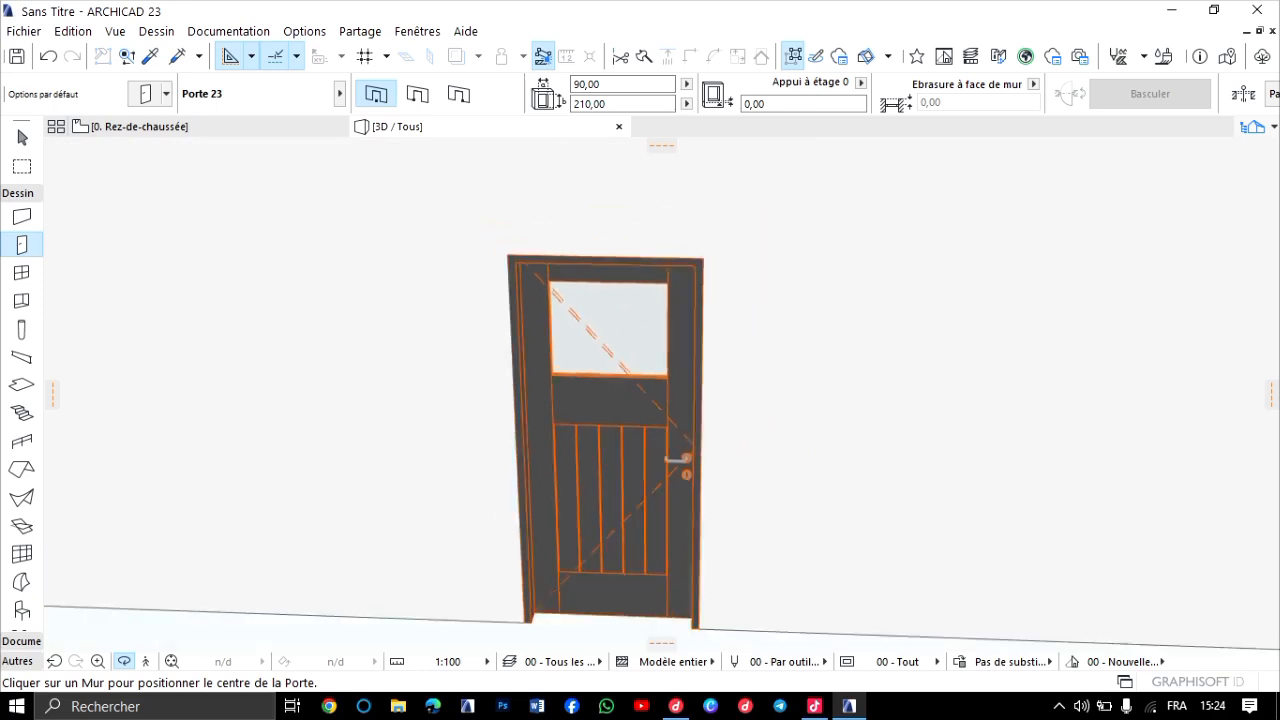
Override the model view options for 3D projections of the placed front-wall door and turn off its opening line.
left_click(22, 138)
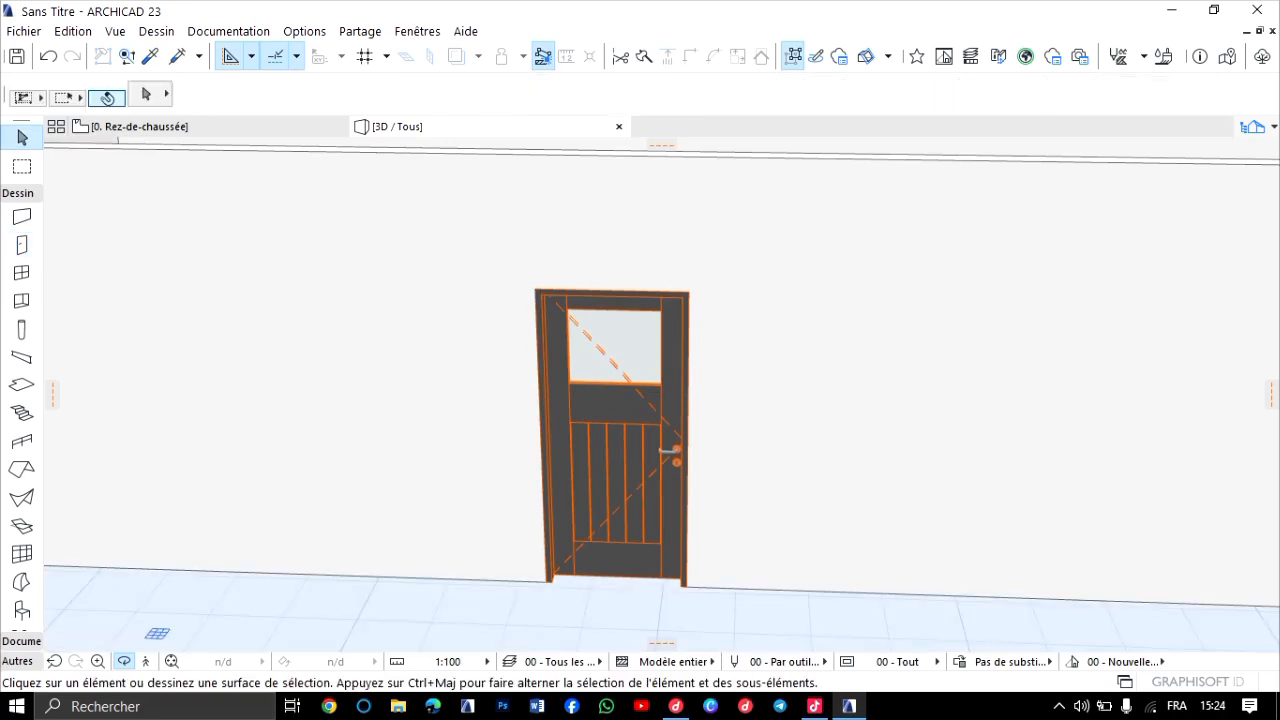
left_click(676, 458)
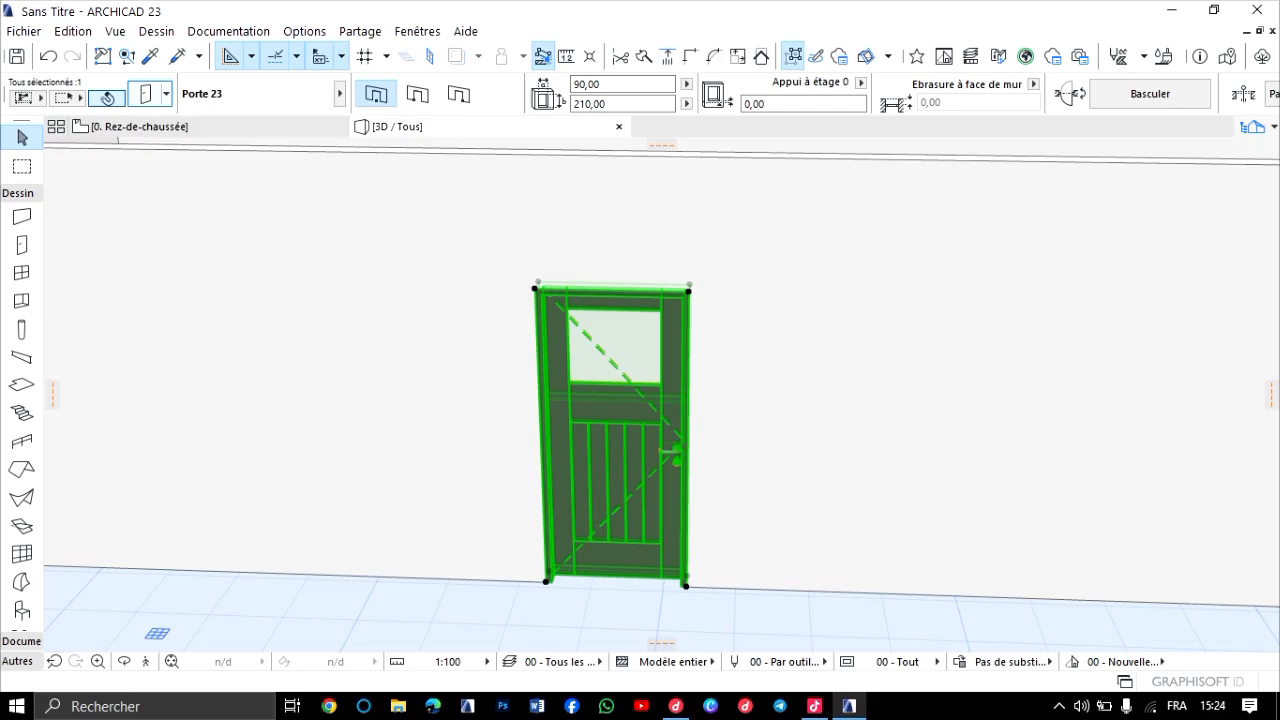
left_click(145, 93)
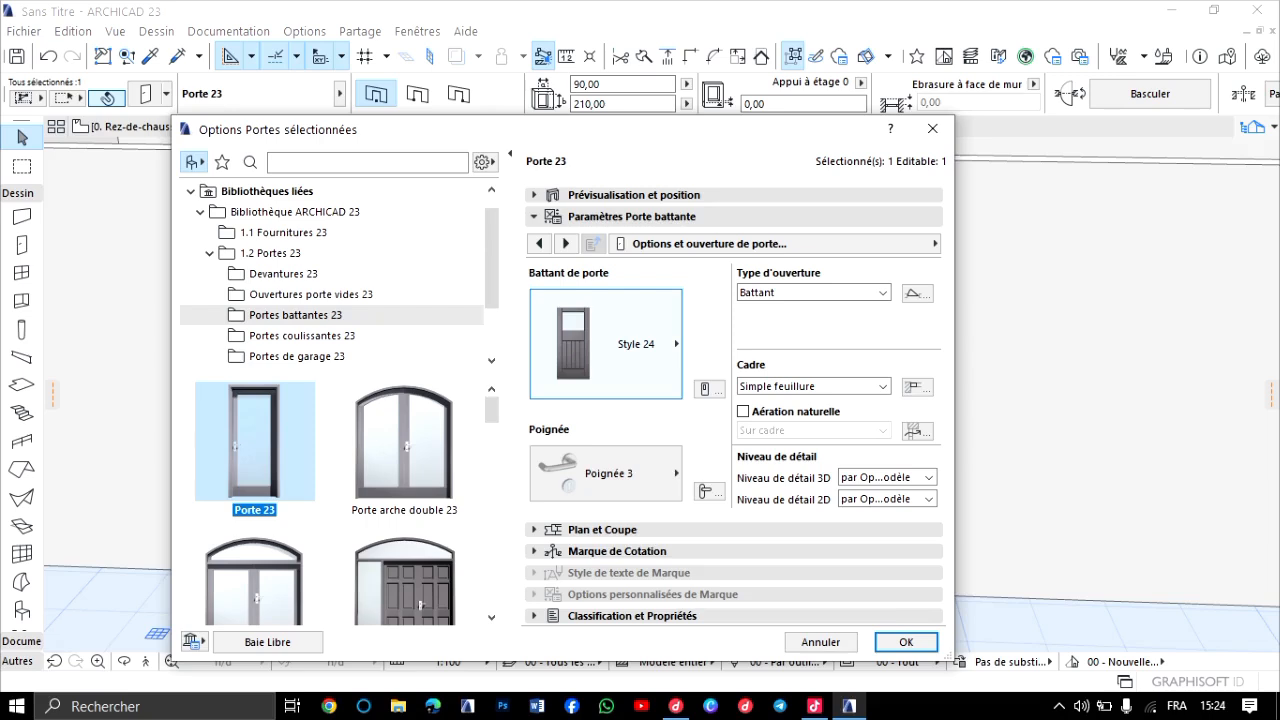
left_click(565, 243)
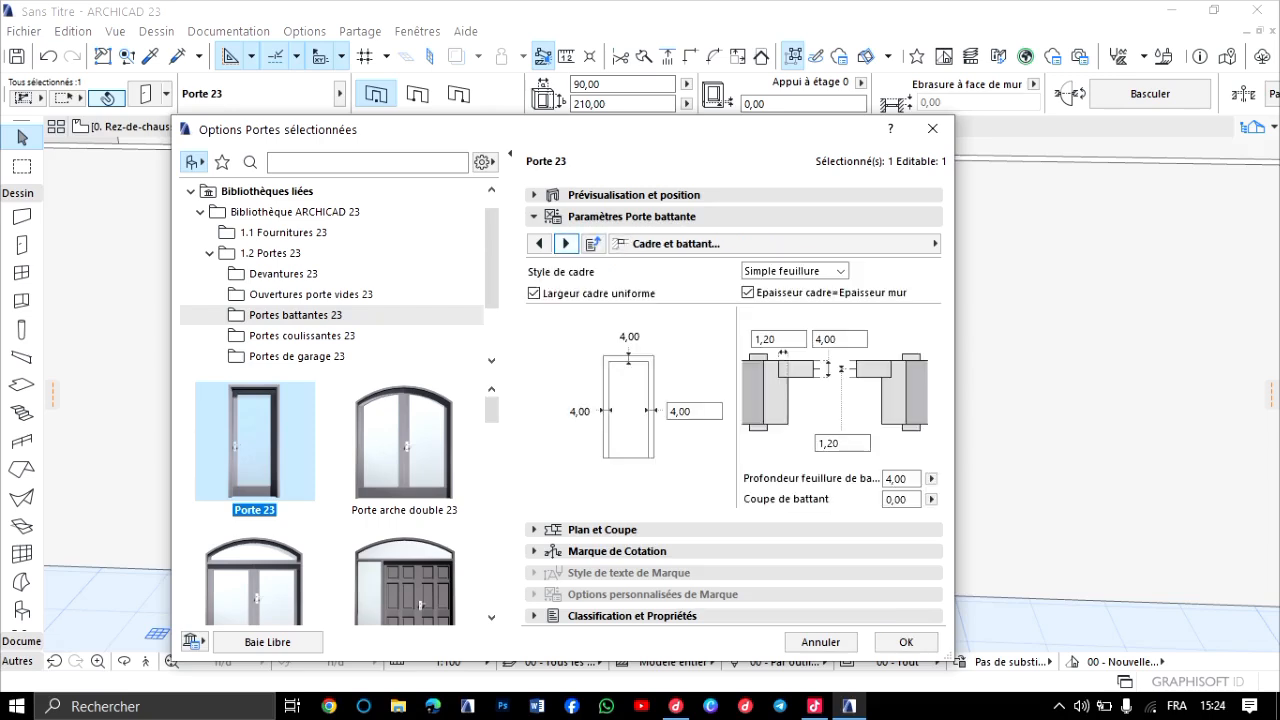
left_click(565, 243)
left_click(565, 243)
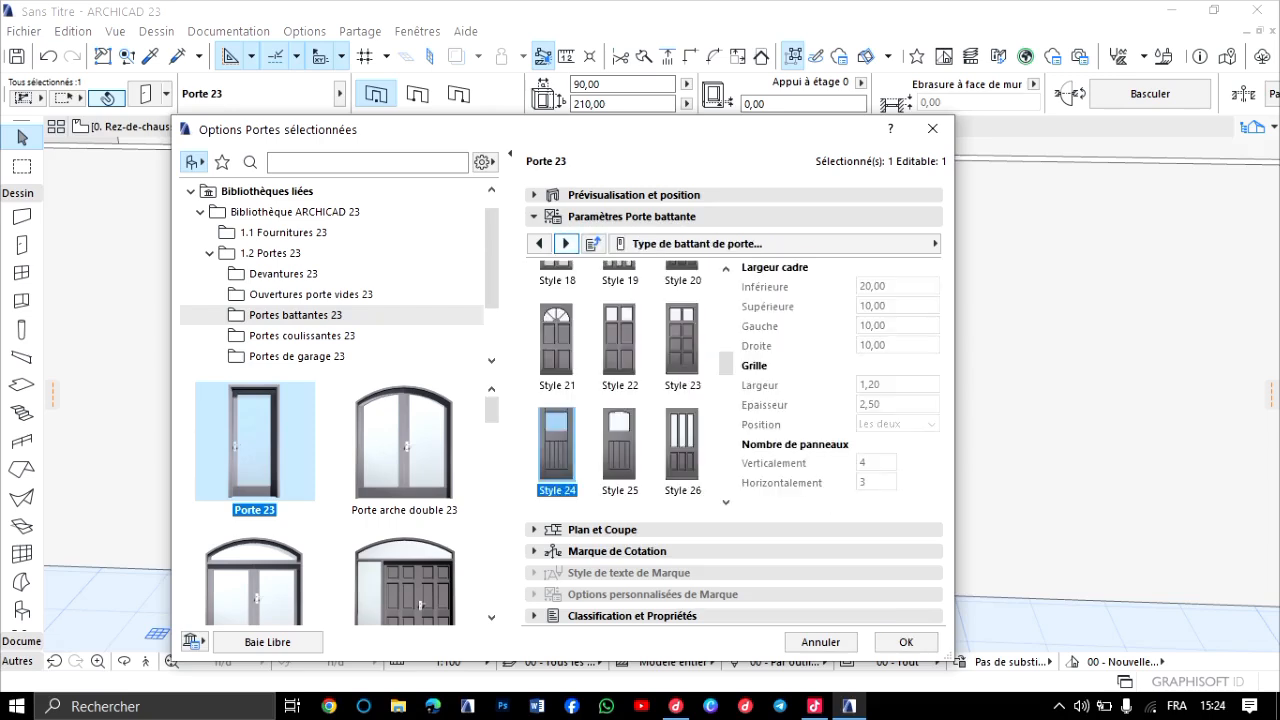
left_click(565, 243)
left_click(565, 243)
left_click(565, 243)
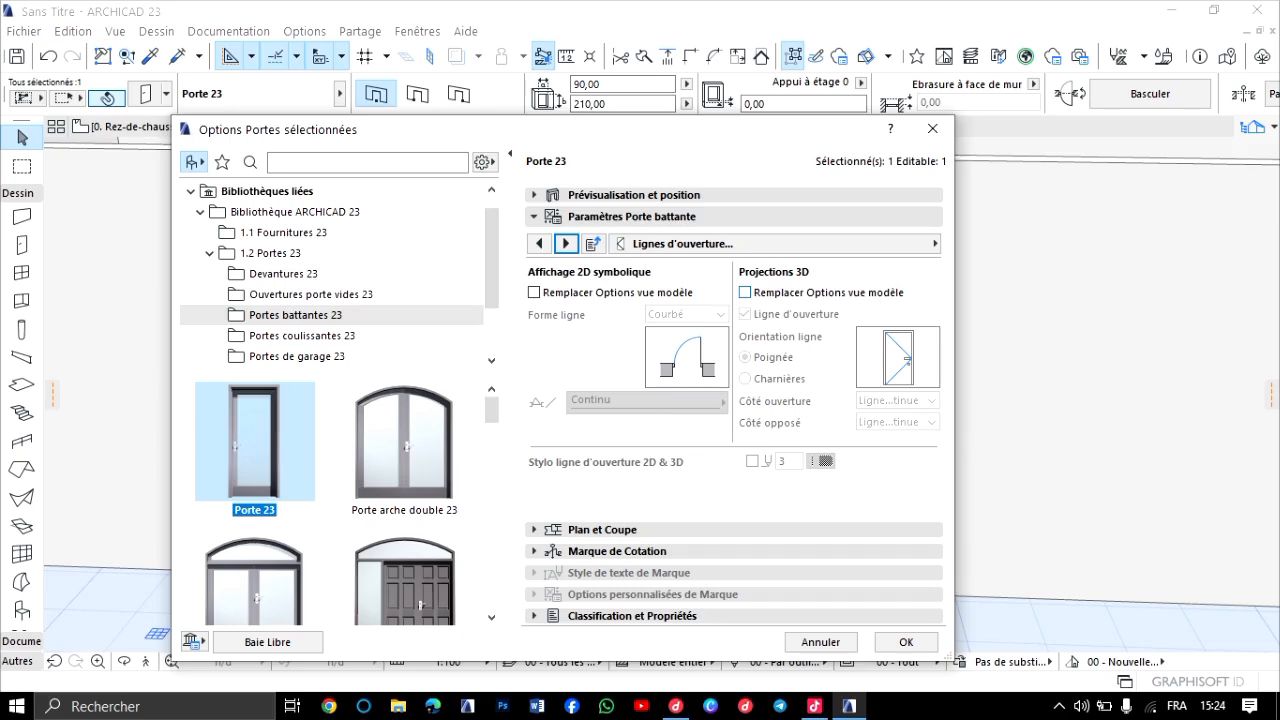
left_click(745, 292)
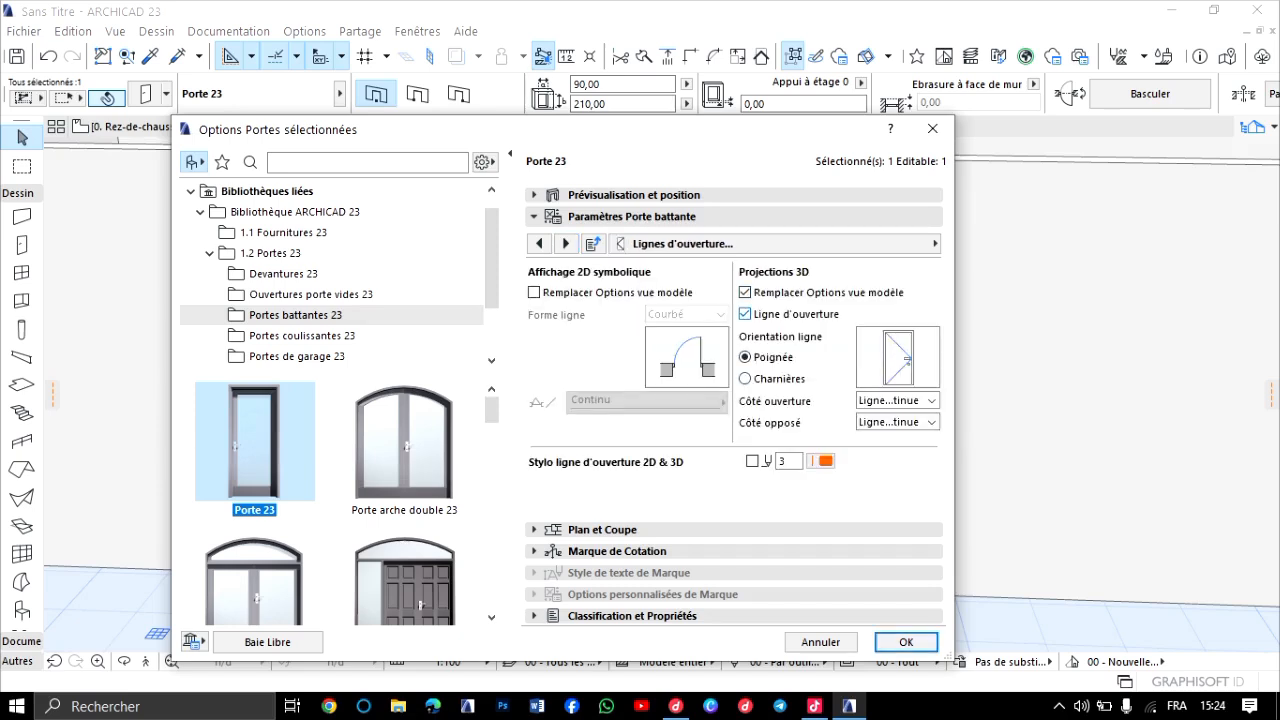
left_click(745, 313)
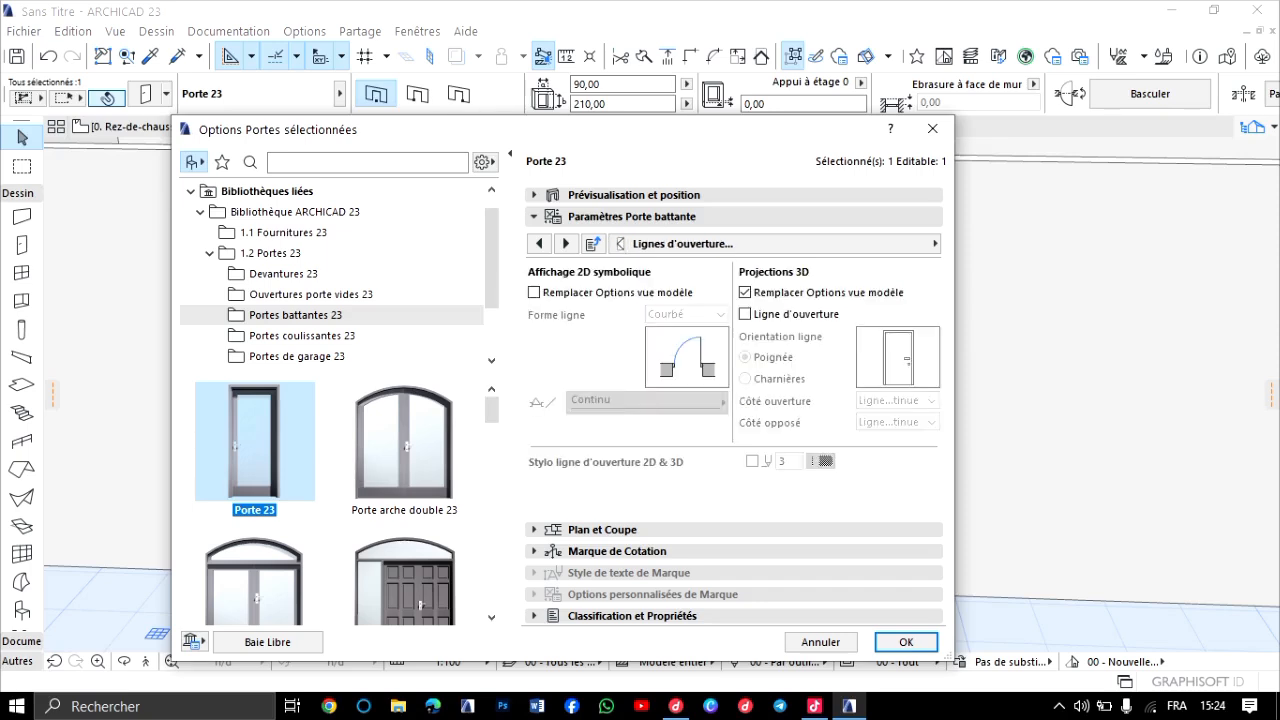
Set the door's 3D frame, panel and leaf-glazing pens (Stylo cadre, Stylo panneaux, Stylo vitrage battant) to black pen 1.
left_click(566, 243)
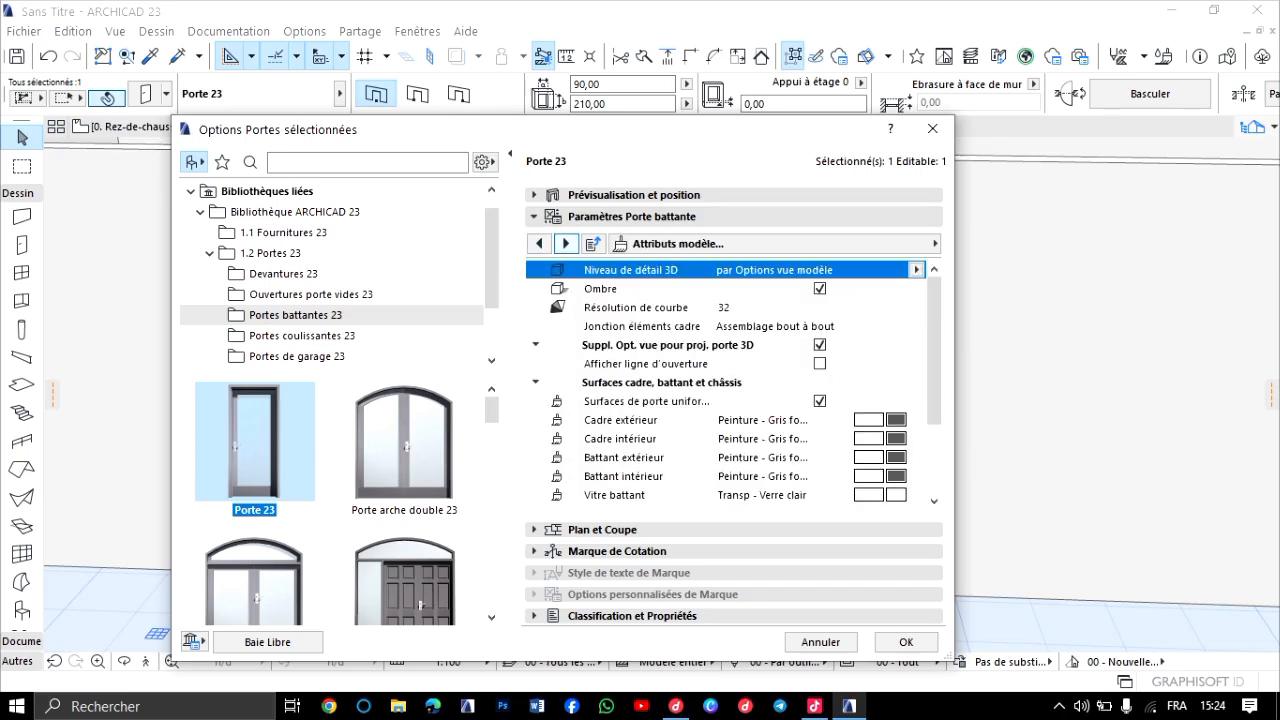
scroll(790, 440, "down", 2)
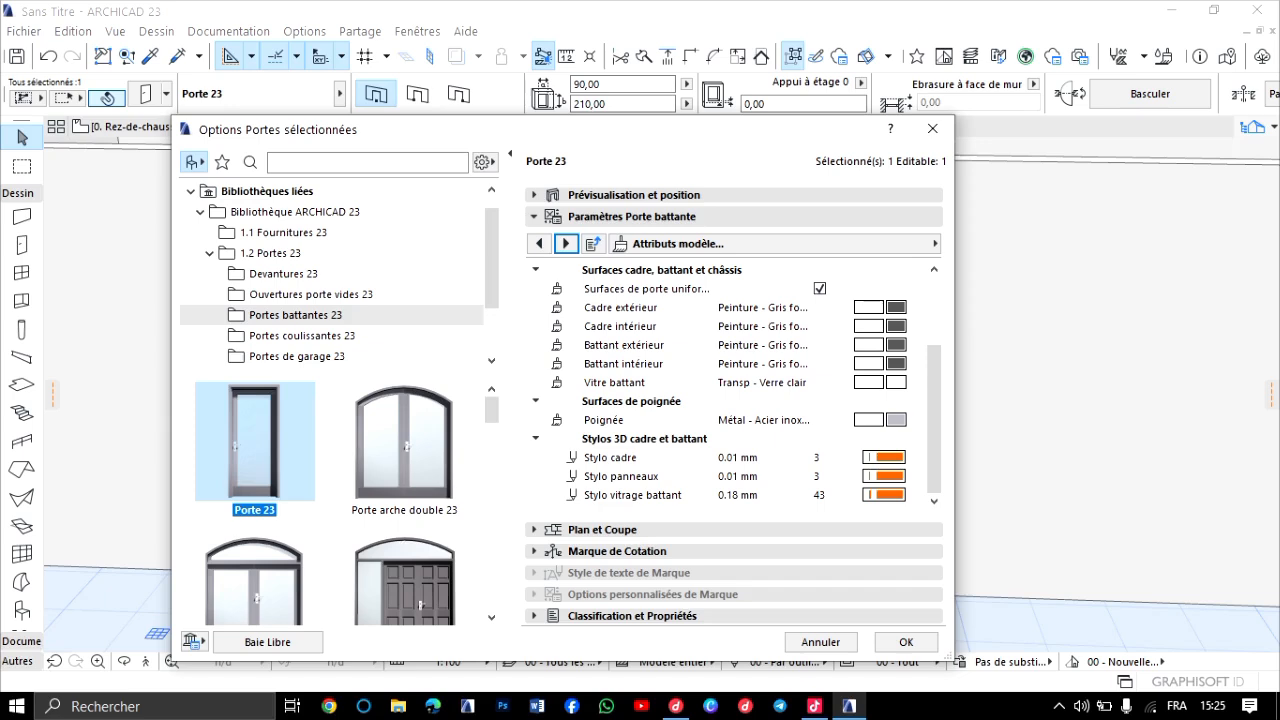
left_click(885, 457)
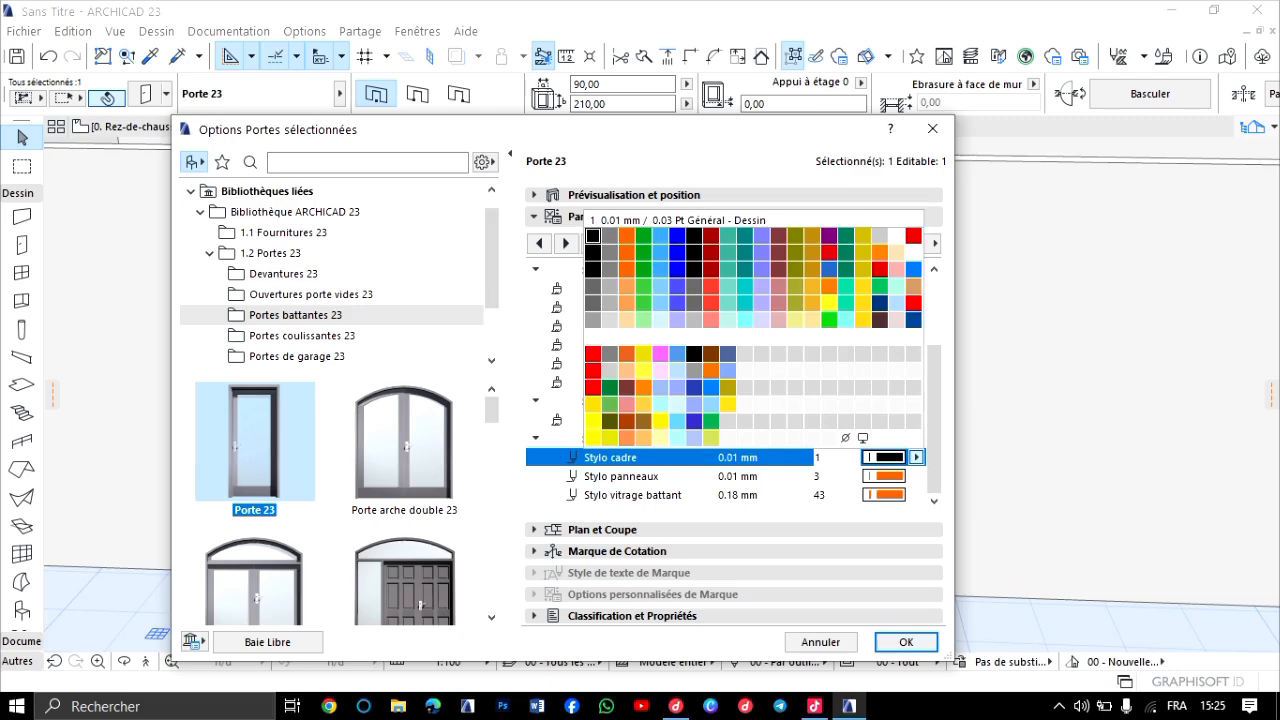
left_click(593, 236)
left_click(885, 476)
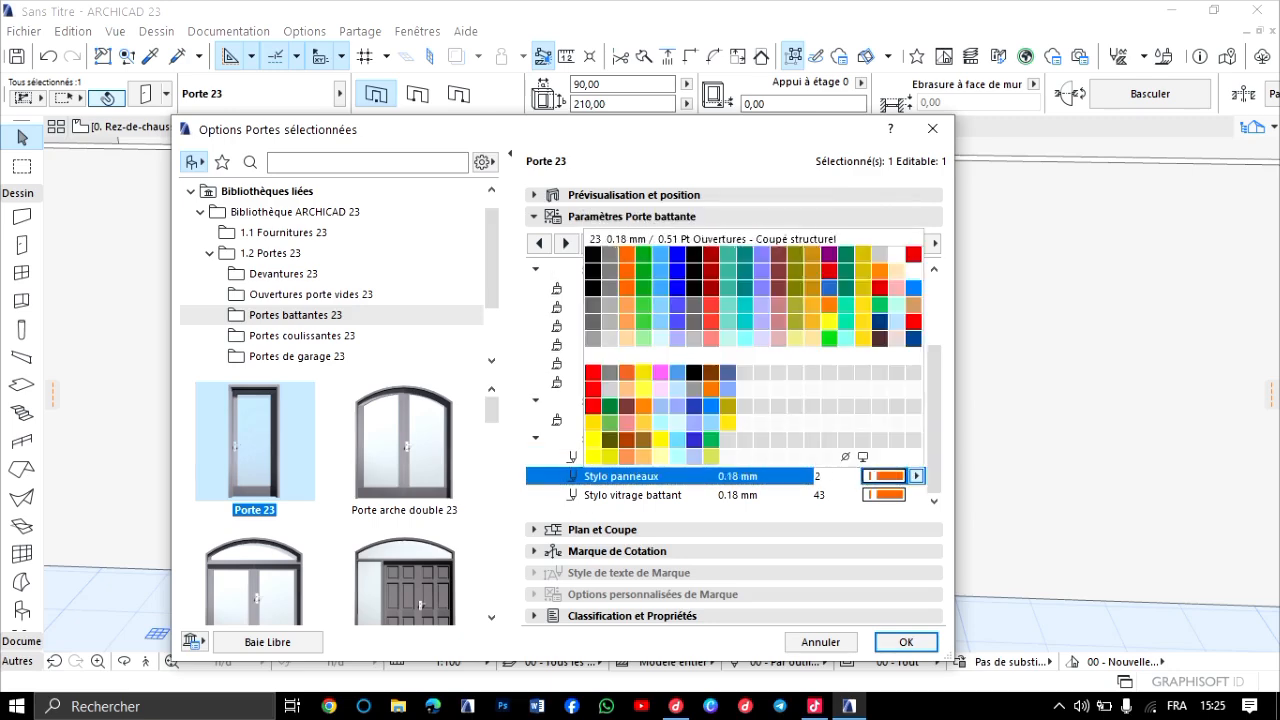
left_click(593, 255)
left_click(885, 495)
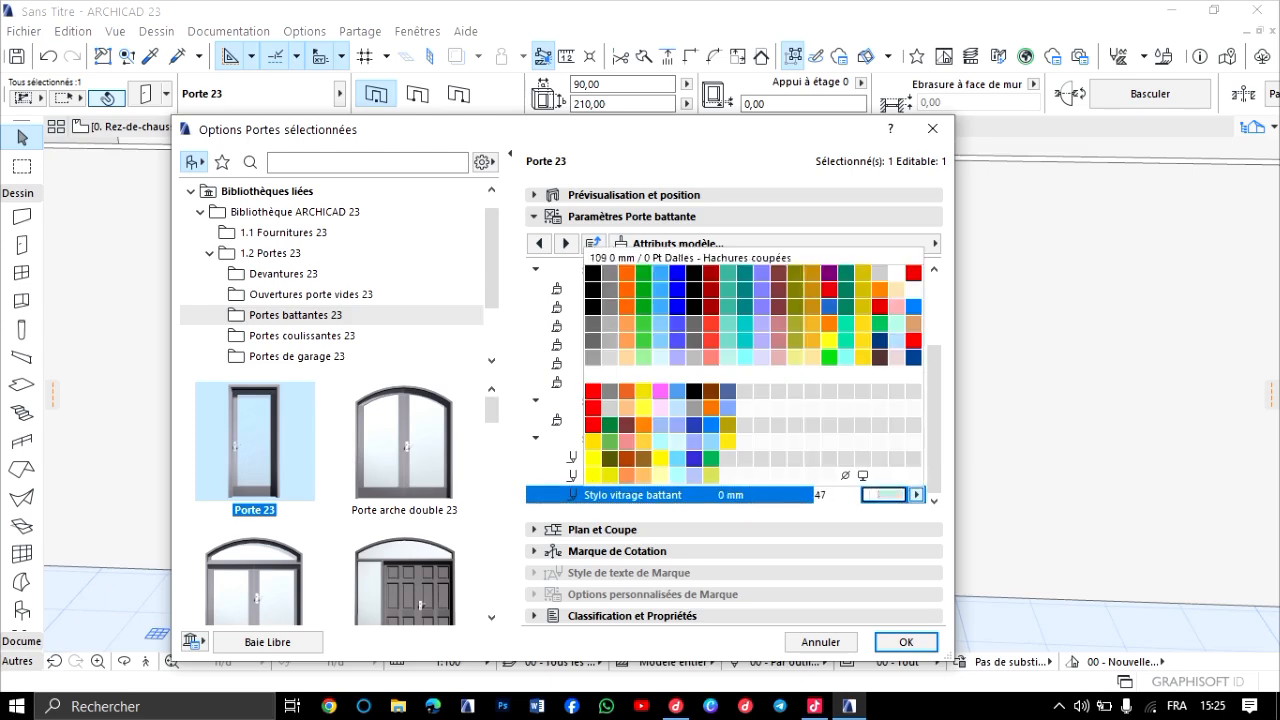
left_click(593, 273)
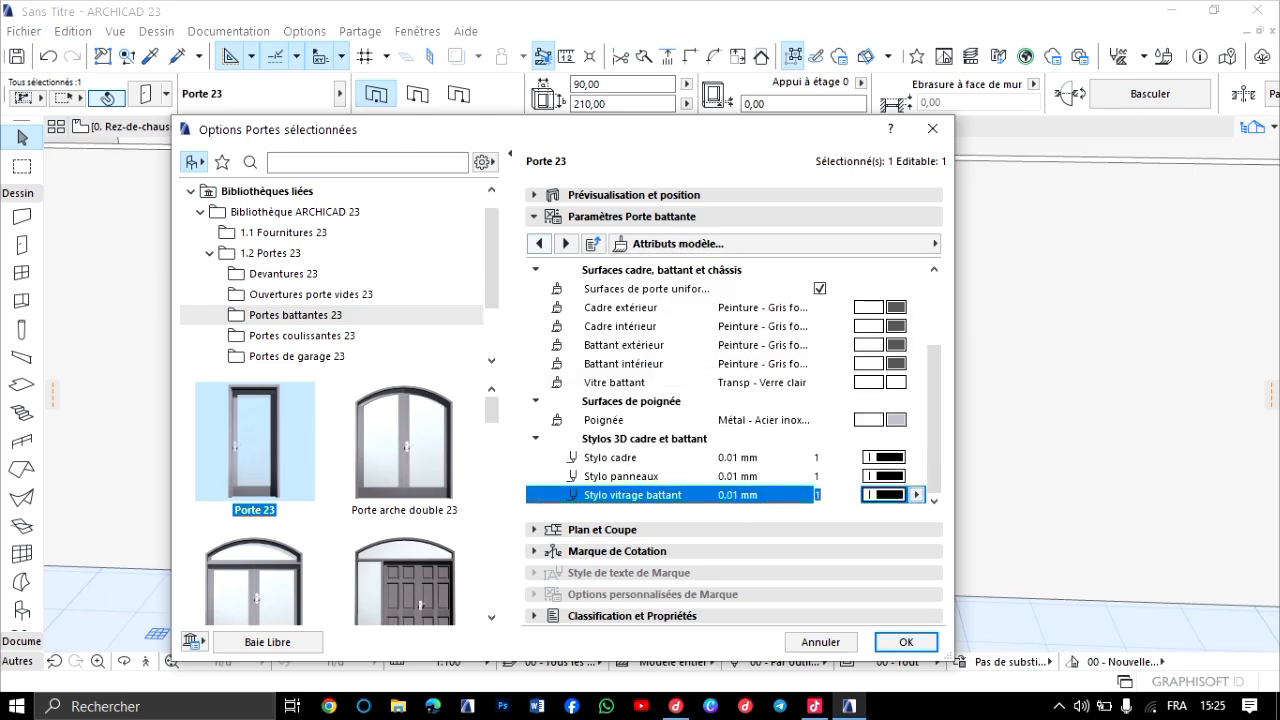
Look through the door's remaining parameter pages, including Ebrasure, Linteau, Appui, Volet and Description, and apply the changed settings to the door.
left_click(566, 243)
left_click(566, 243)
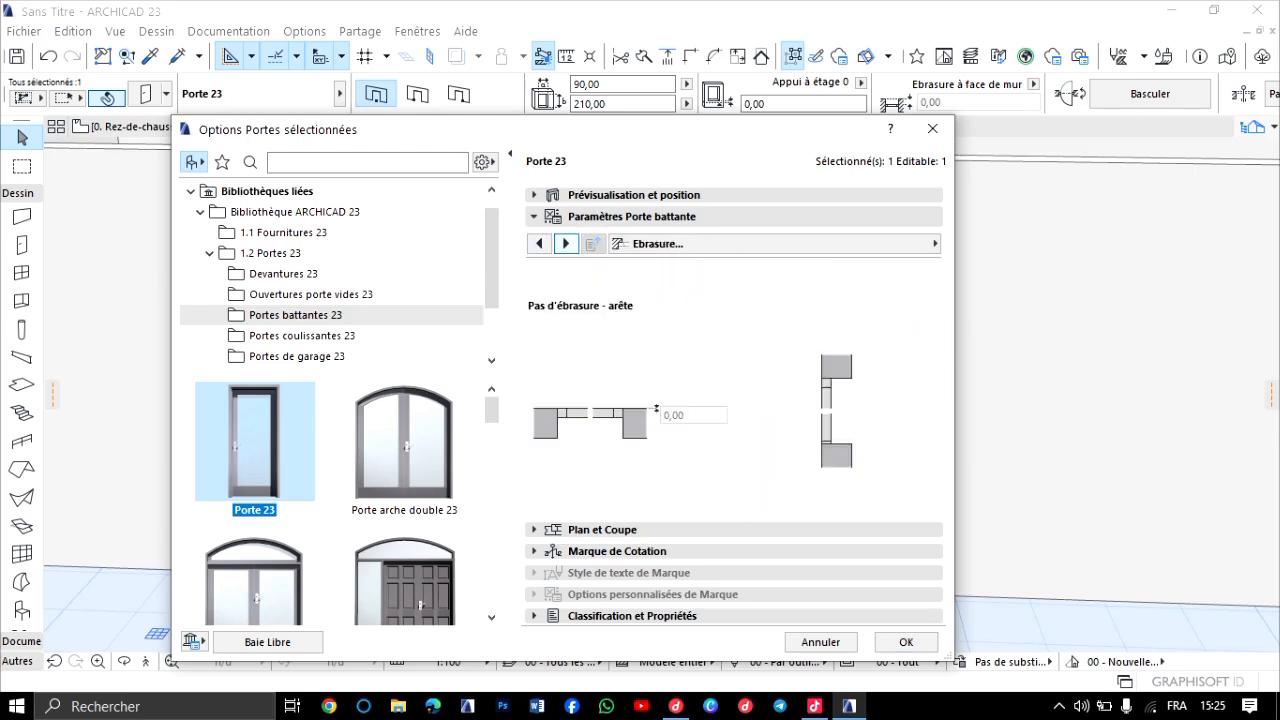
left_click(566, 243)
left_click(566, 243)
left_click(566, 243)
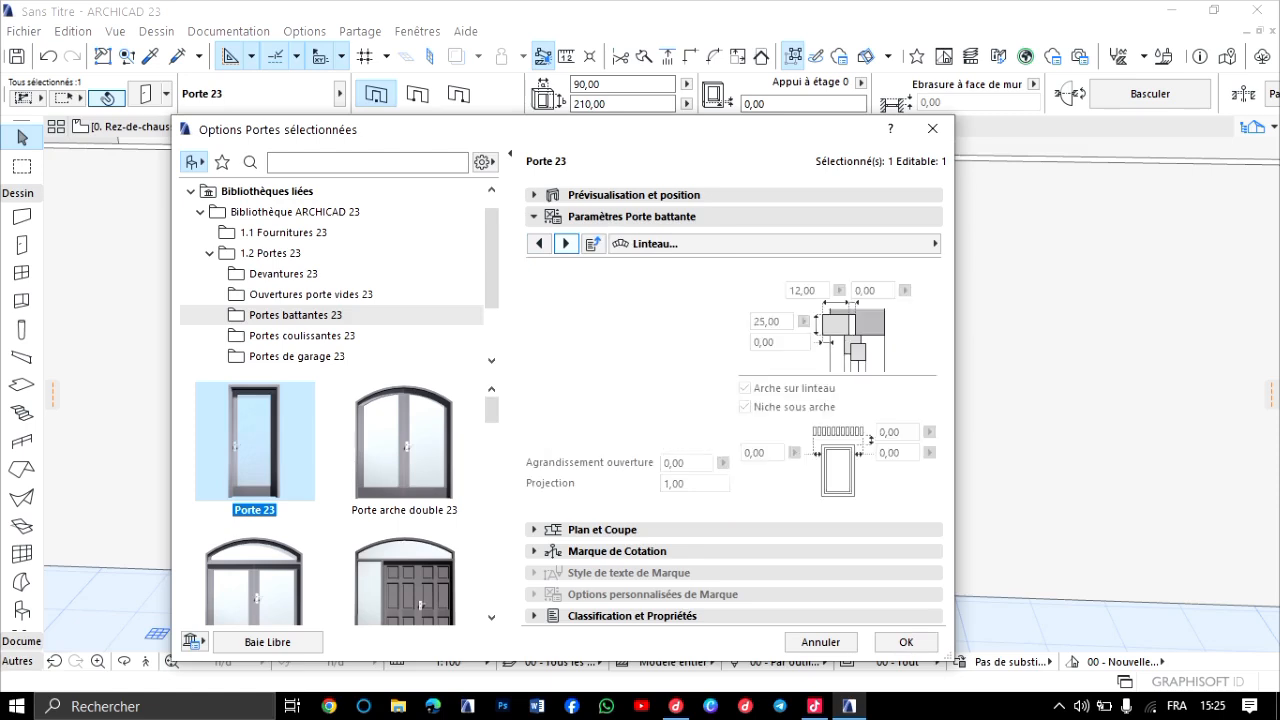
left_click(566, 243)
left_click(566, 243)
left_click(566, 243)
left_click(566, 243)
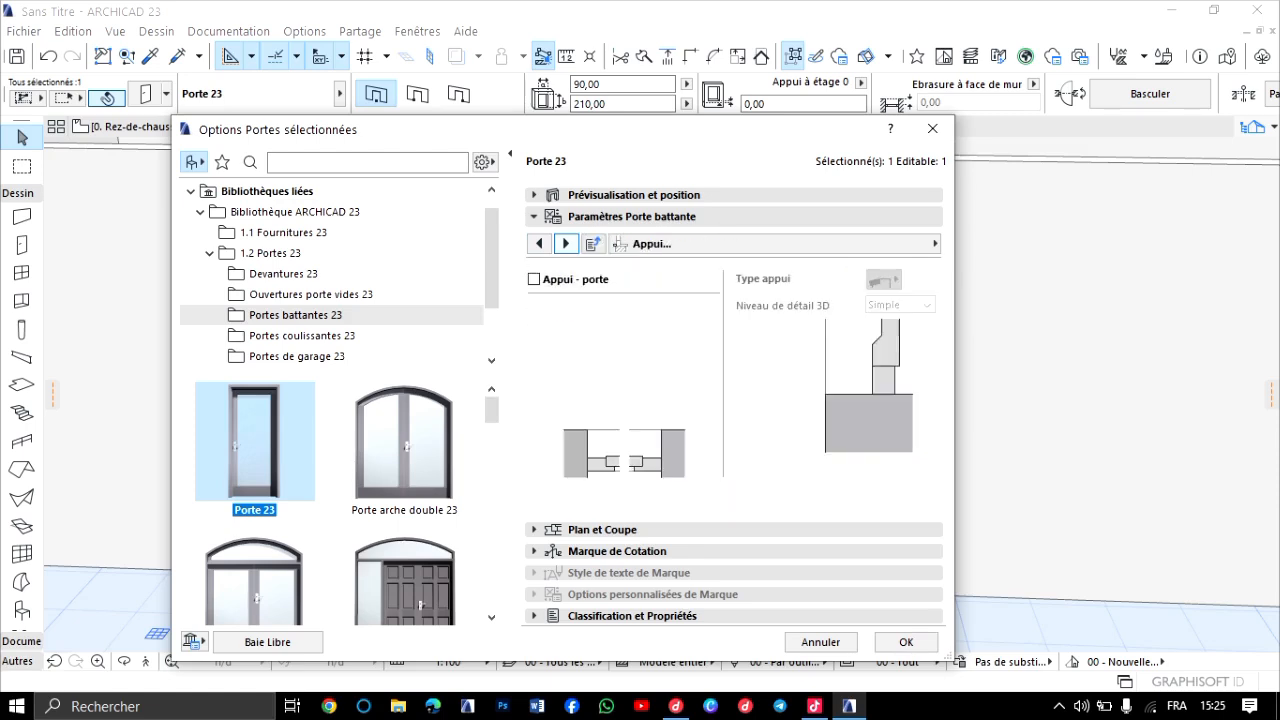
left_click(566, 243)
left_click(566, 243)
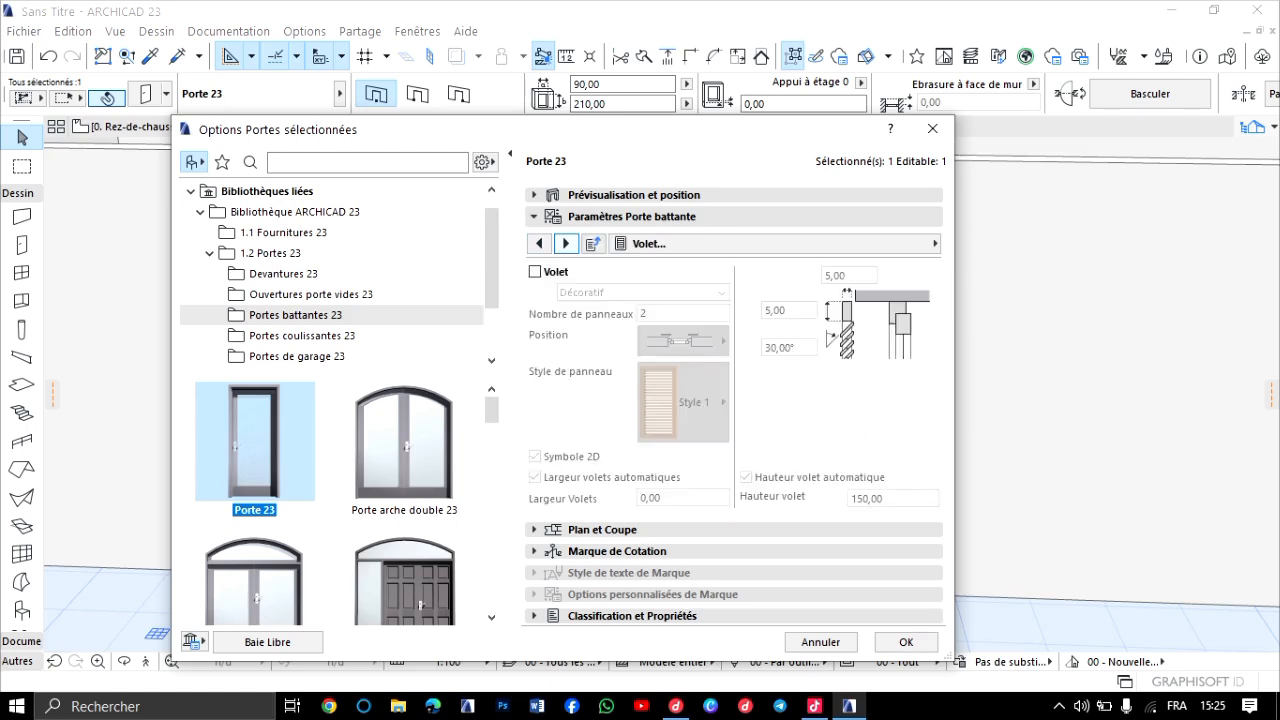
left_click(566, 243)
left_click(566, 243)
left_click(566, 243)
left_click(566, 243)
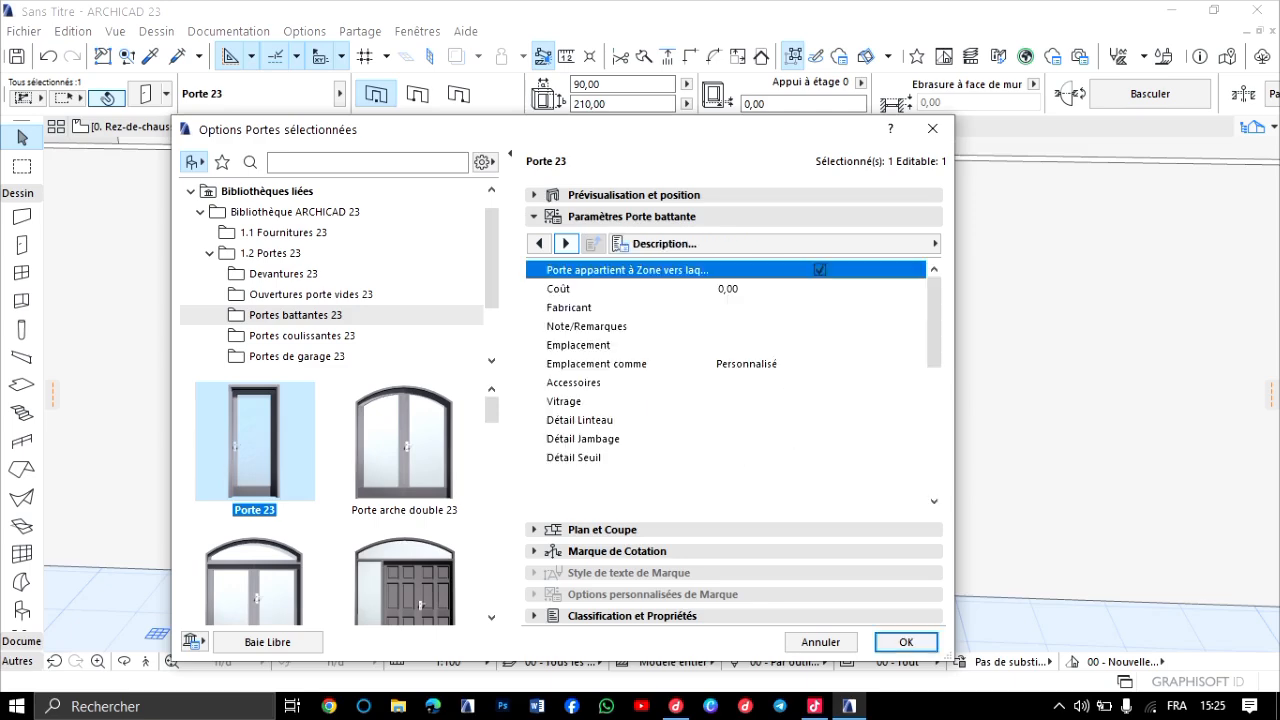
left_click(539, 243)
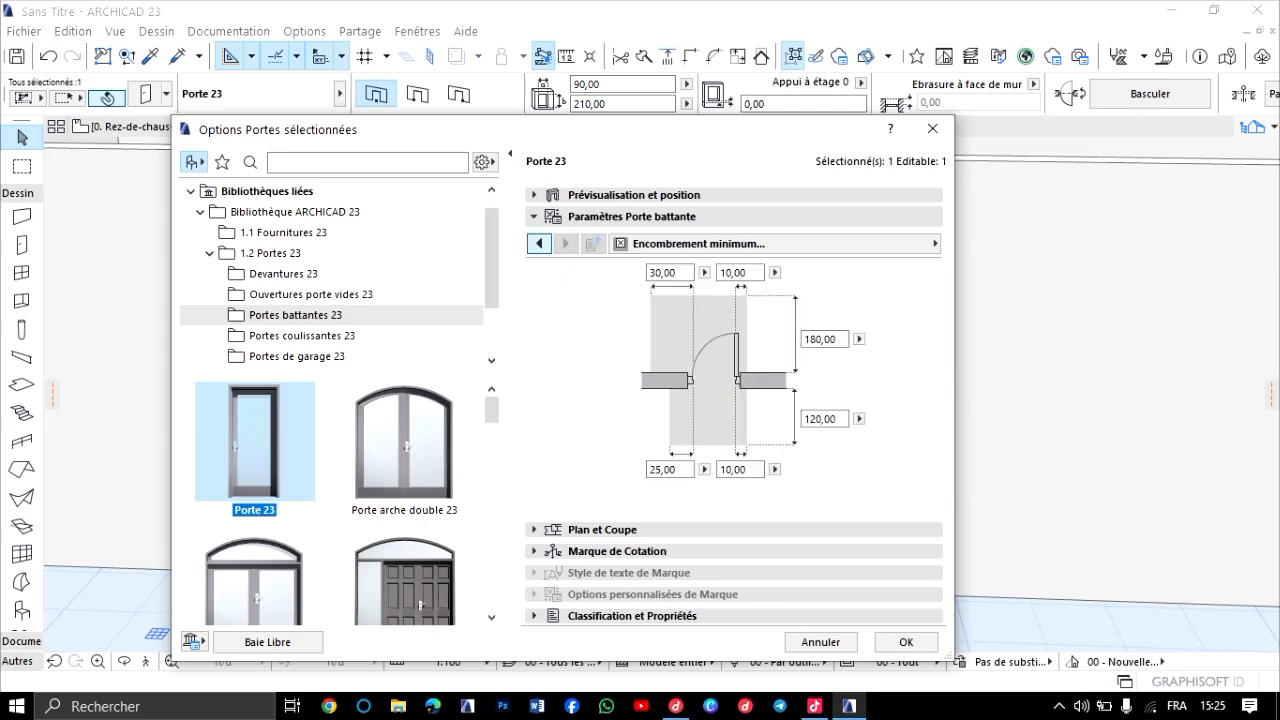
left_click(539, 243)
left_click(539, 243)
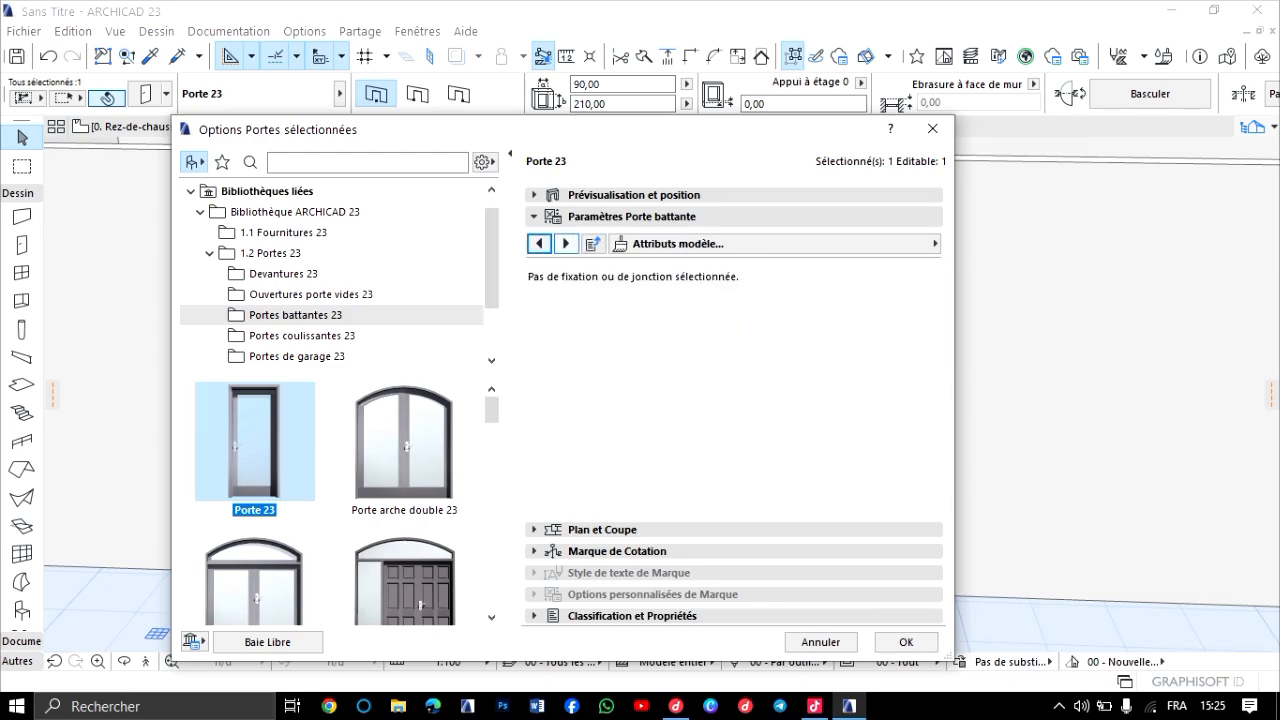
key("Return")
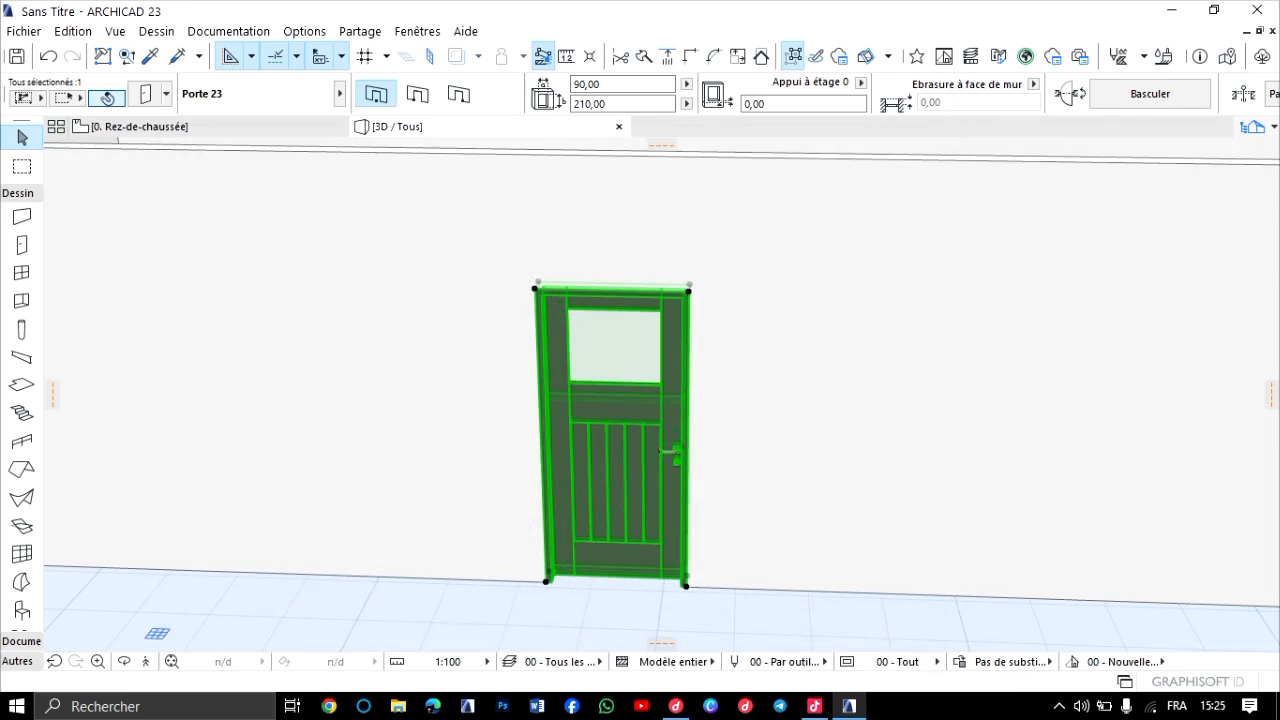
key("Escape")
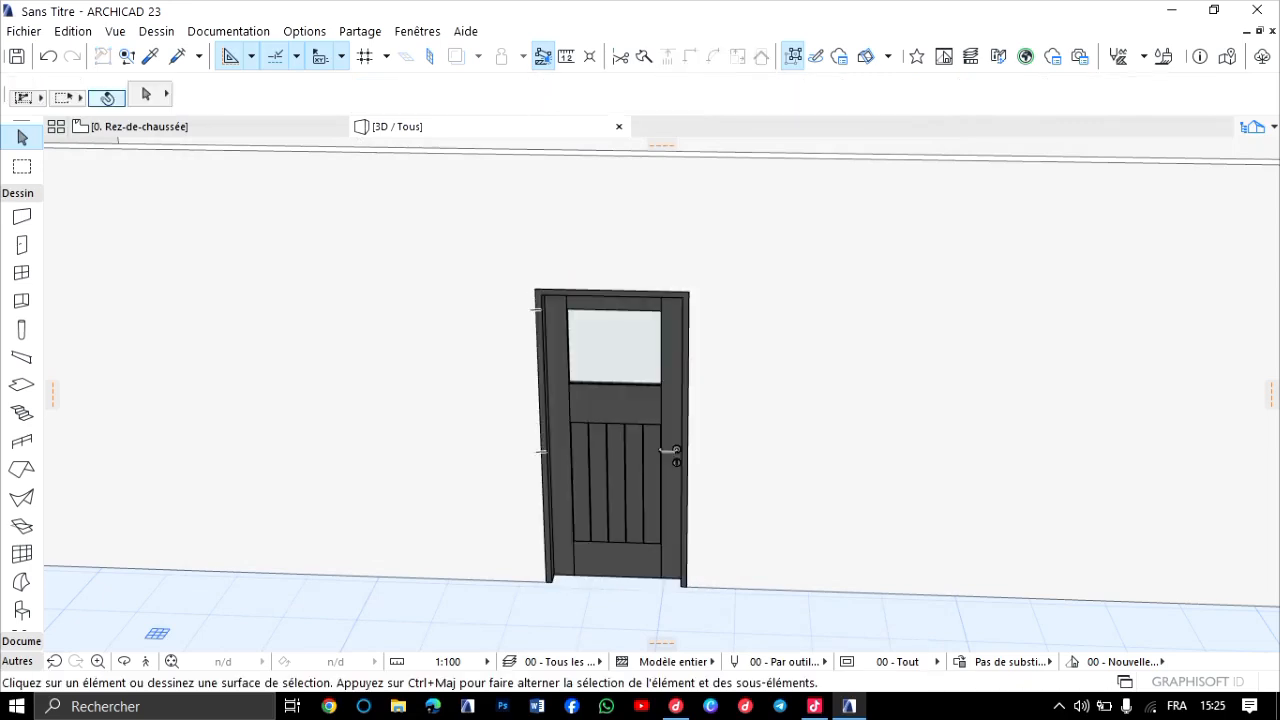
Examine the edited door's outlines, glazing and handle in 3D from both faces of the wall and at several distances.
scroll(607, 464, "up", 2)
scroll(609, 461, "up", 2)
middle_click_drag(609, 461, 662, 268)
scroll(662, 268, "up", 2)
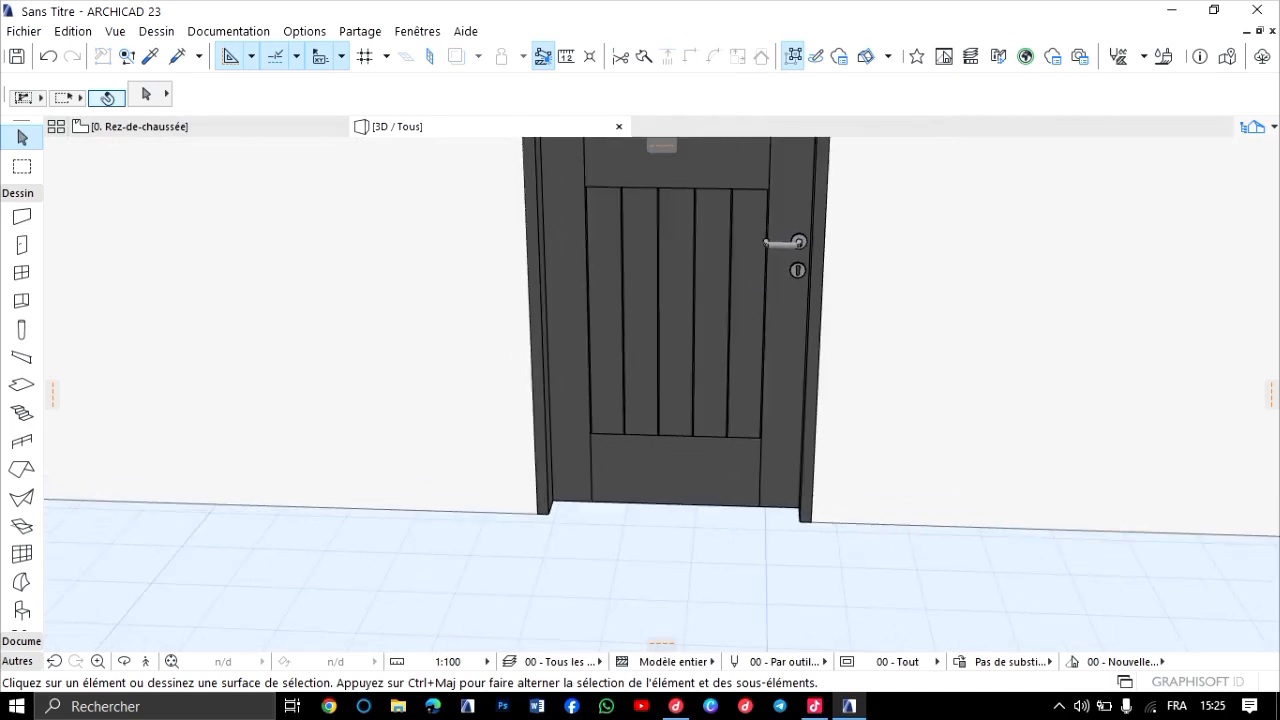
left_click(124, 661)
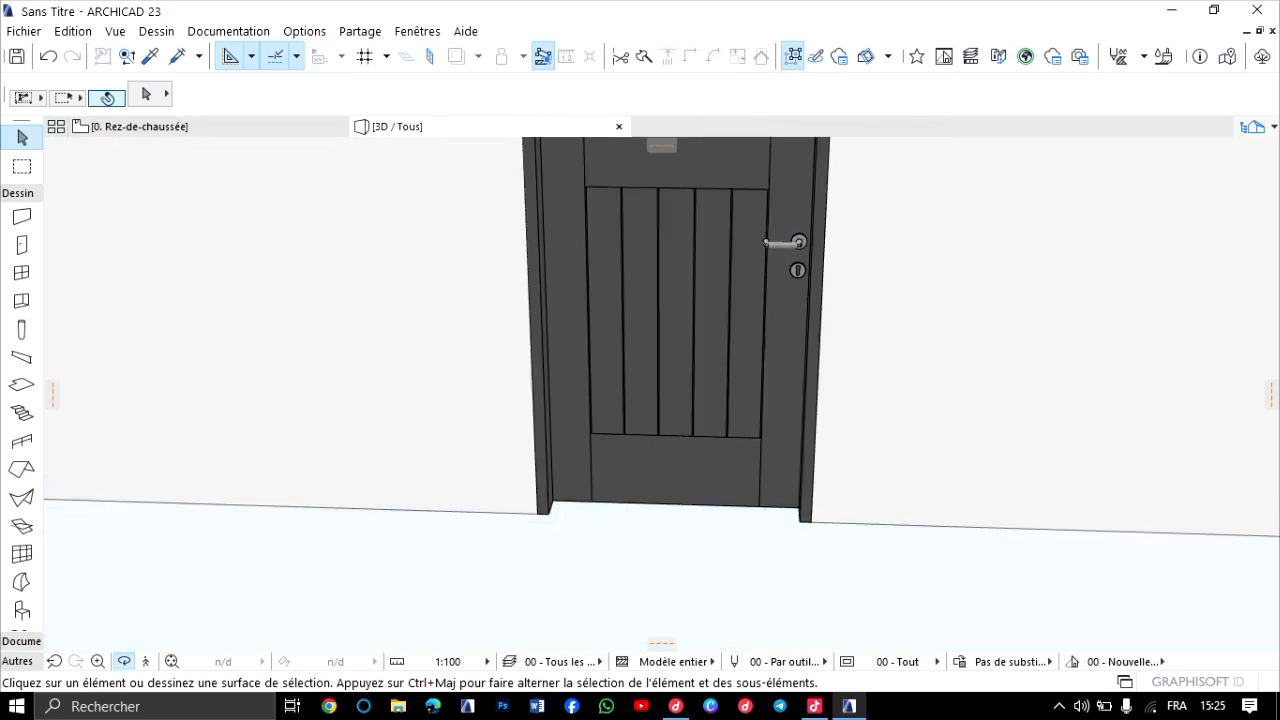
left_click_drag(580, 400, 720, 400)
middle_click_drag(734, 184, 718, 372)
scroll(718, 370, "up", 4)
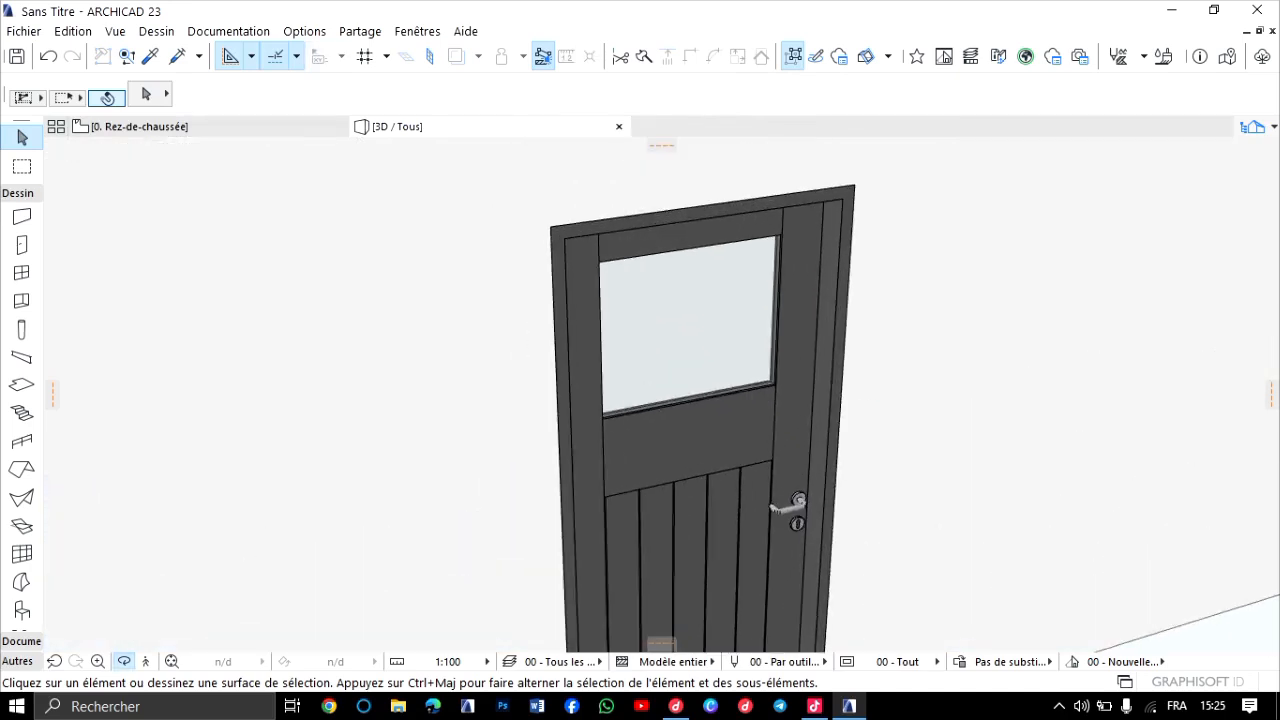
left_click_drag(718, 370, 560, 380)
middle_click_drag(600, 572, 683, 466)
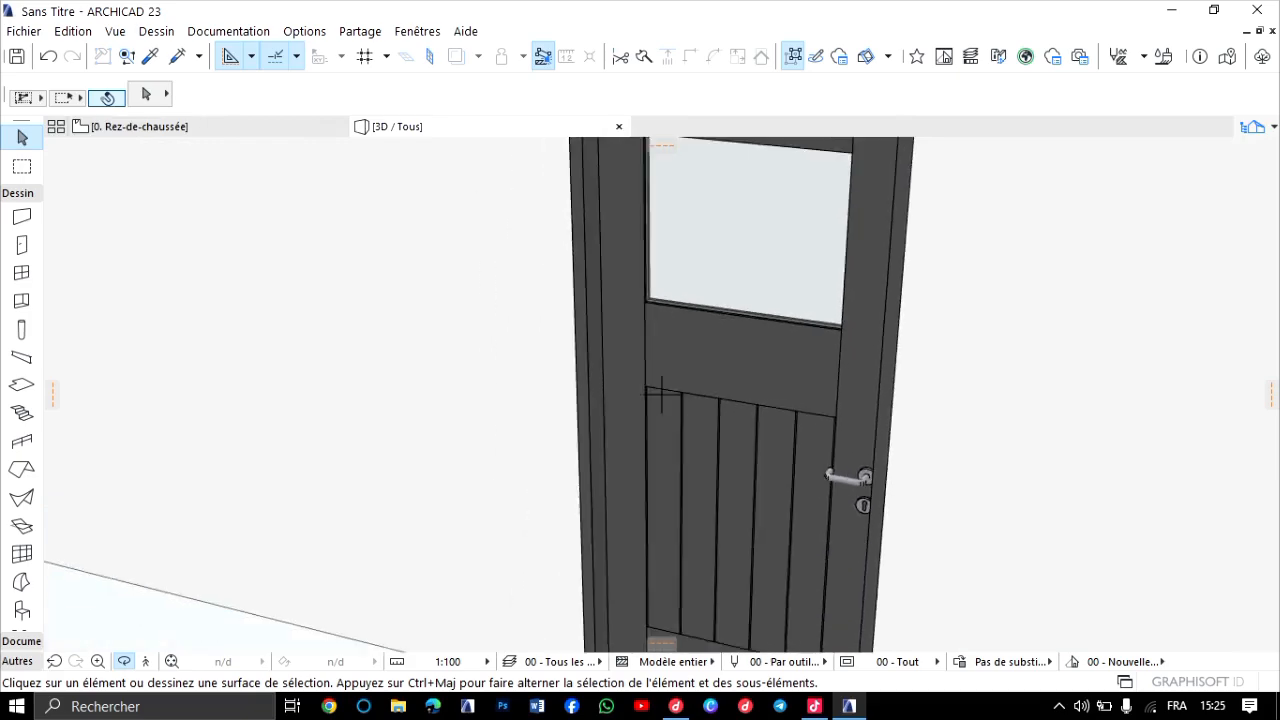
scroll(683, 466, "up", 8)
scroll(683, 466, "down", 4)
scroll(683, 466, "up", 5)
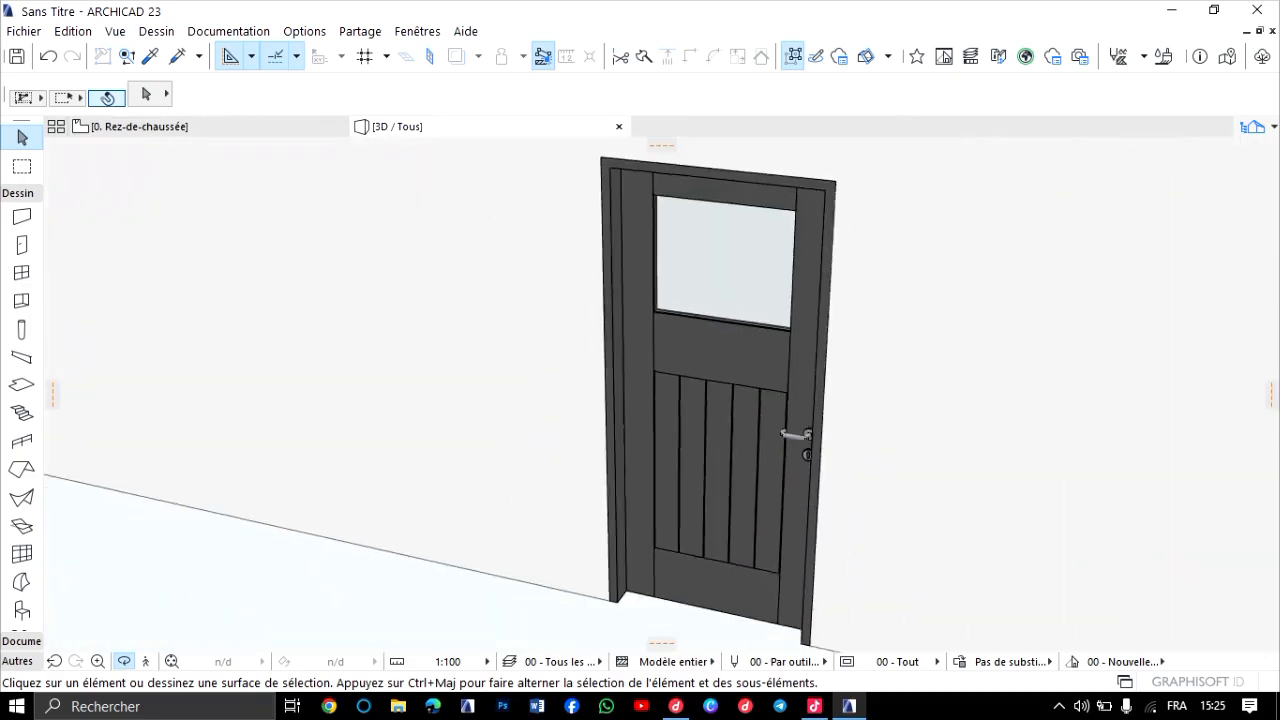
left_click_drag(683, 466, 1040, 482)
scroll(550, 315, "up", 6)
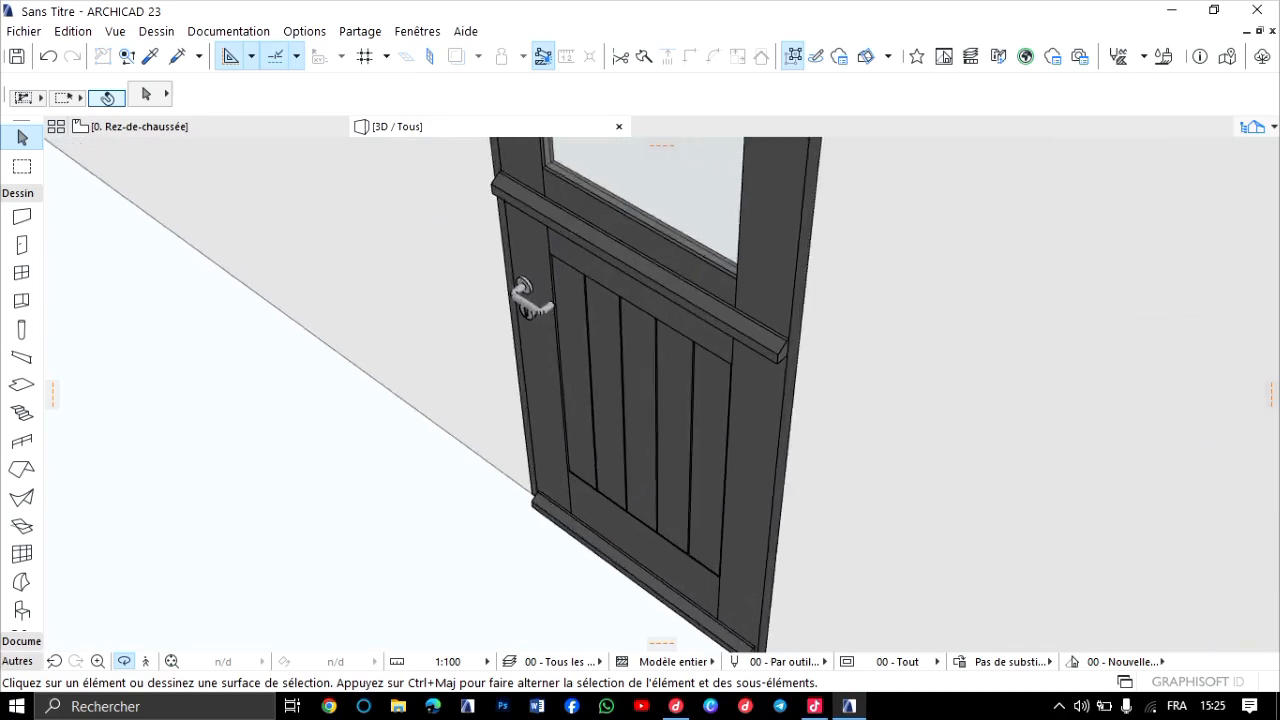
left_click_drag(550, 315, 462, 312)
scroll(541, 289, "down", 8)
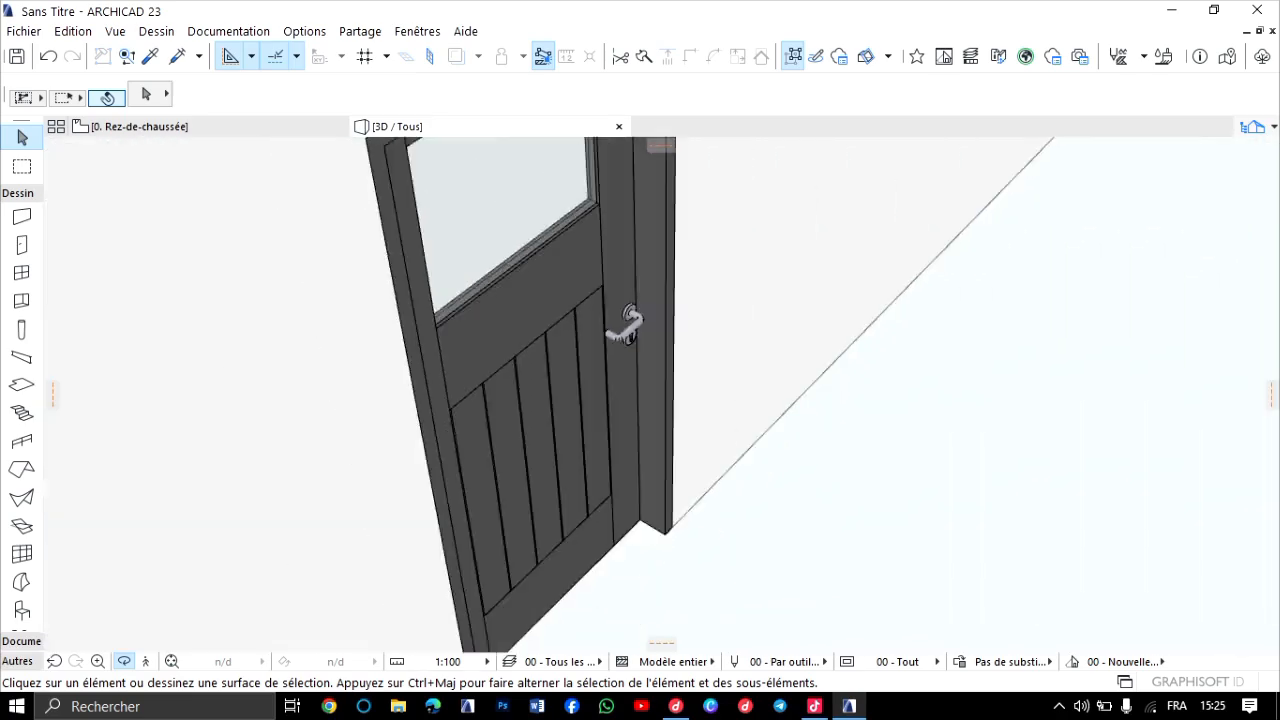
left_click_drag(541, 300, 603, 354)
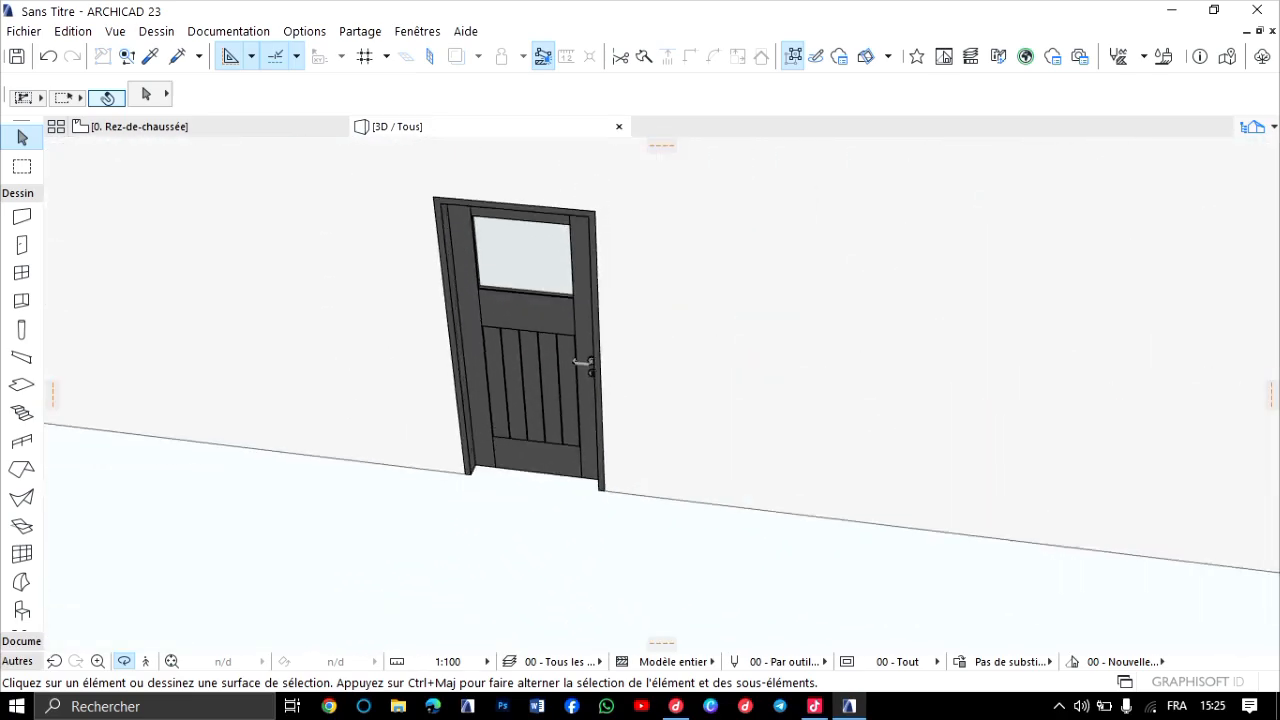
scroll(603, 354, "down", 3)
Return to the Rez-de-chaussée plan and pick up the placed front-wall door's parameters as the door defaults.
key("F2")
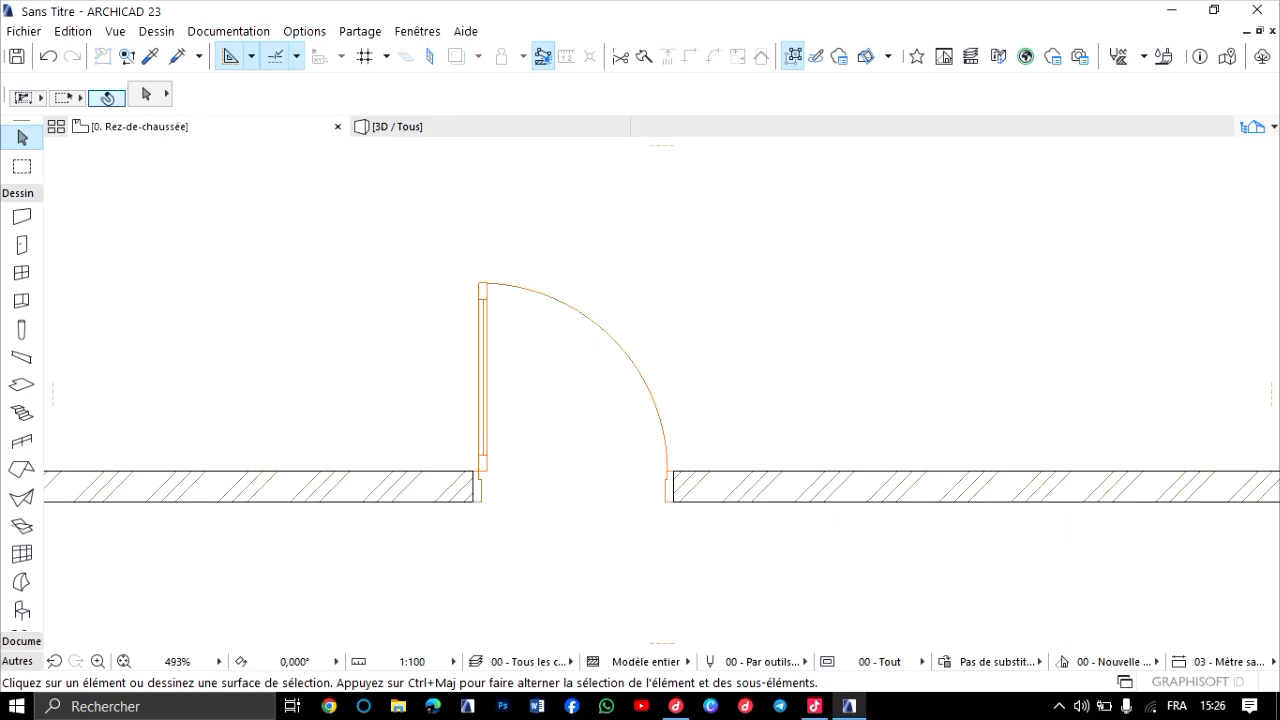
scroll(599, 494, "down", 4)
scroll(571, 488, "up", 4)
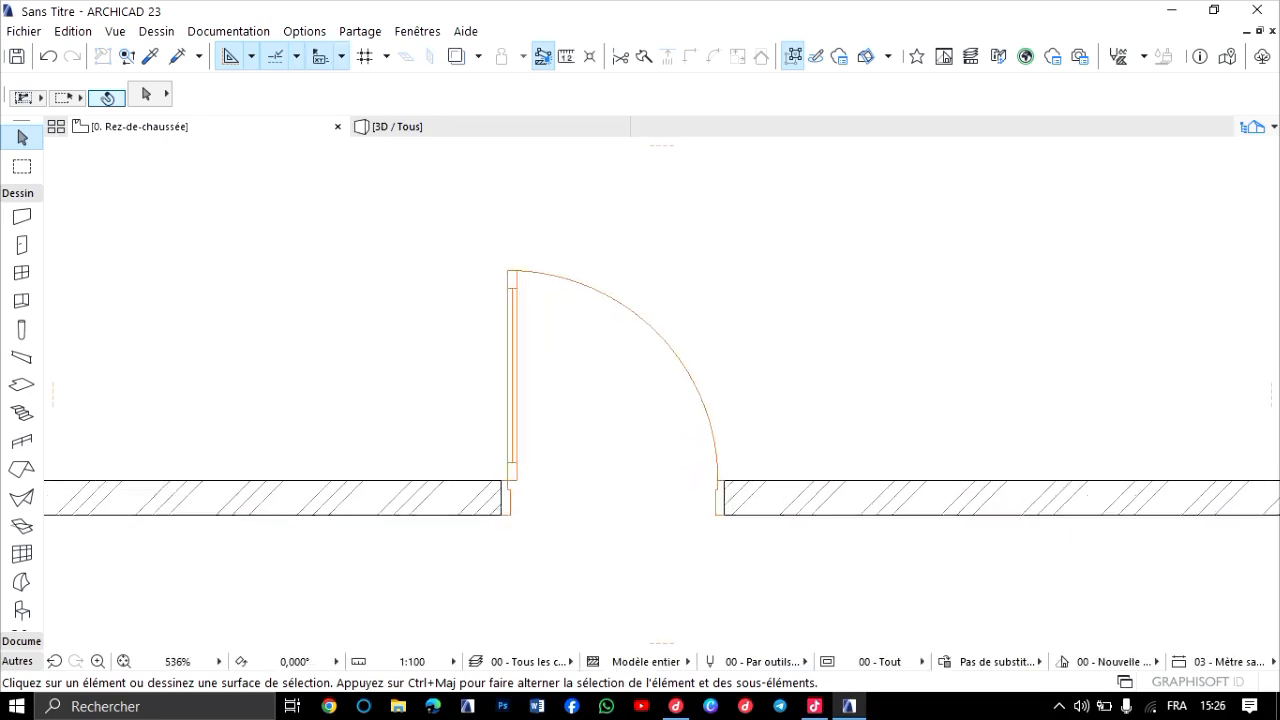
scroll(571, 475, "up", 2)
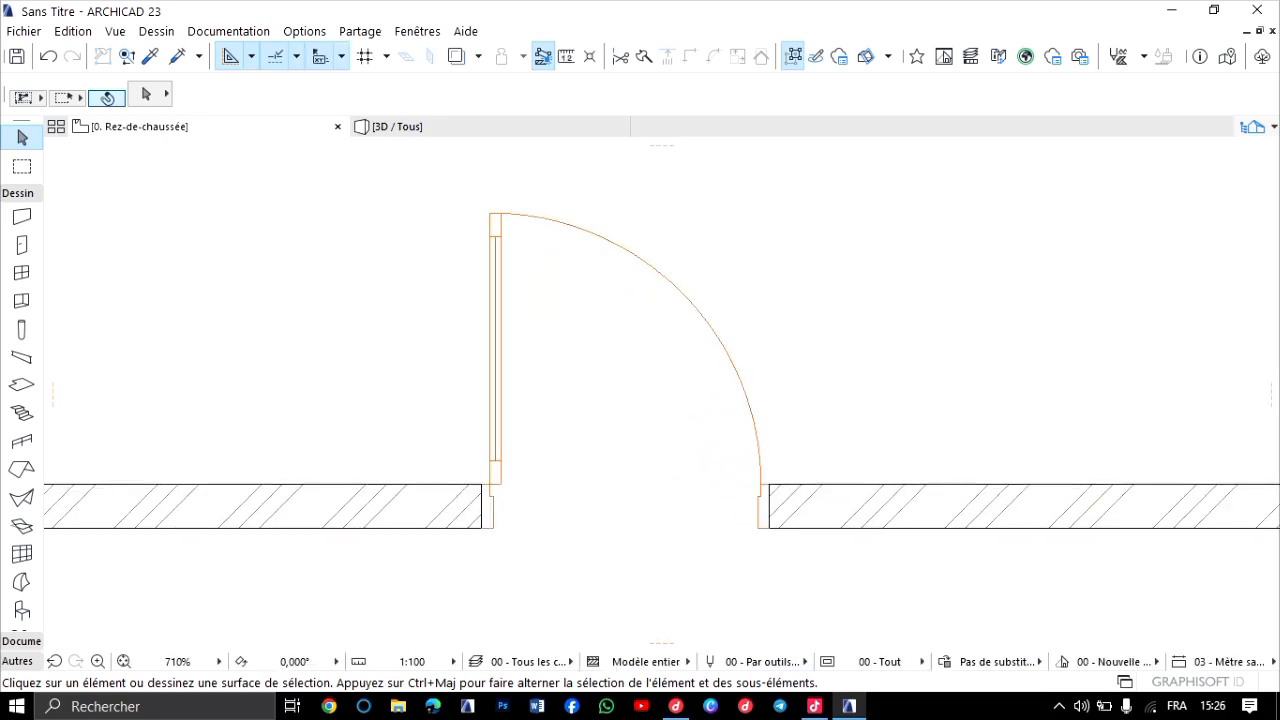
left_click(150, 56)
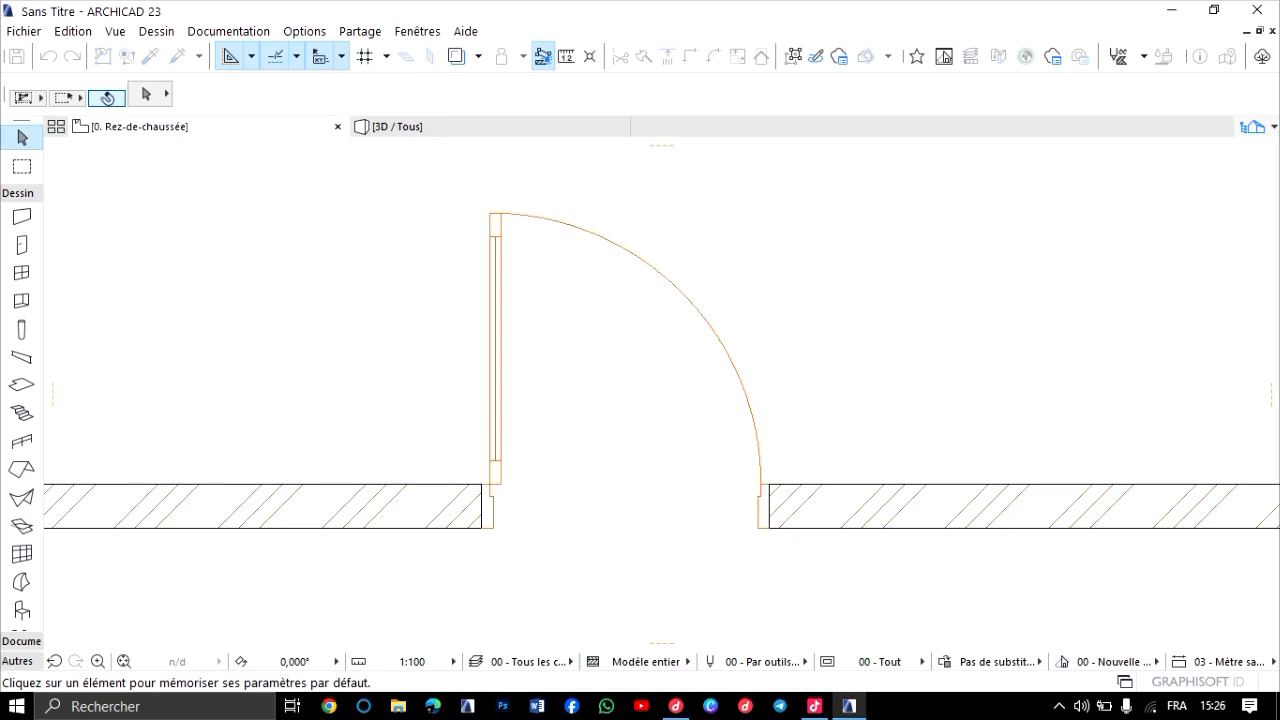
left_click(500, 424)
Place two more 90 x 210 doors on the front wall between the existing door and the right corner, opening inward.
scroll(558, 432, "down", 1)
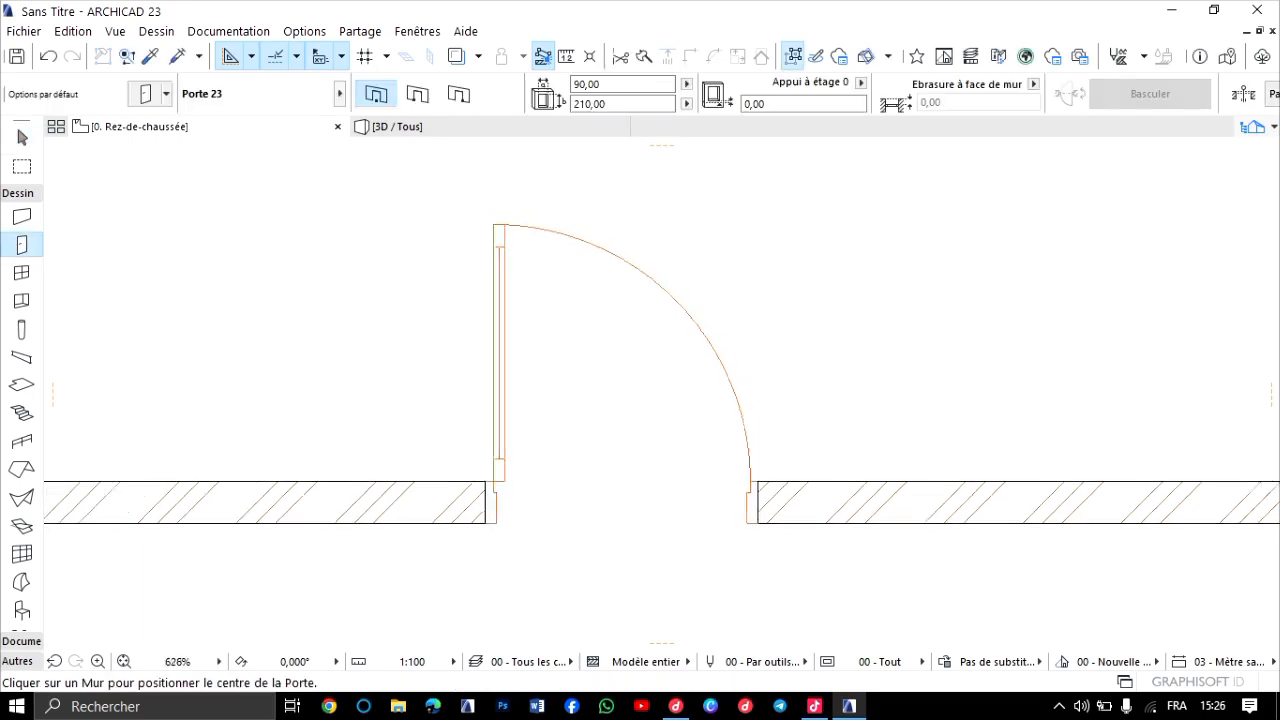
scroll(390, 348, "down", 4)
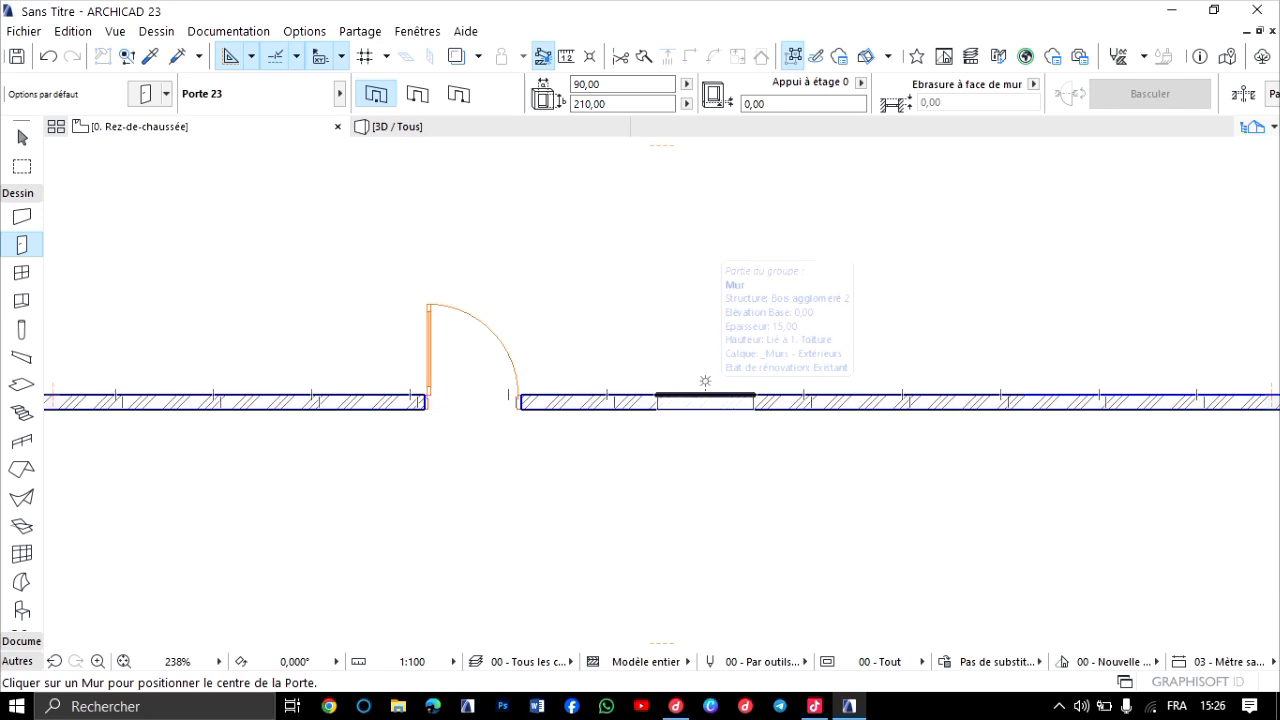
left_click(705, 381)
left_click(640, 380)
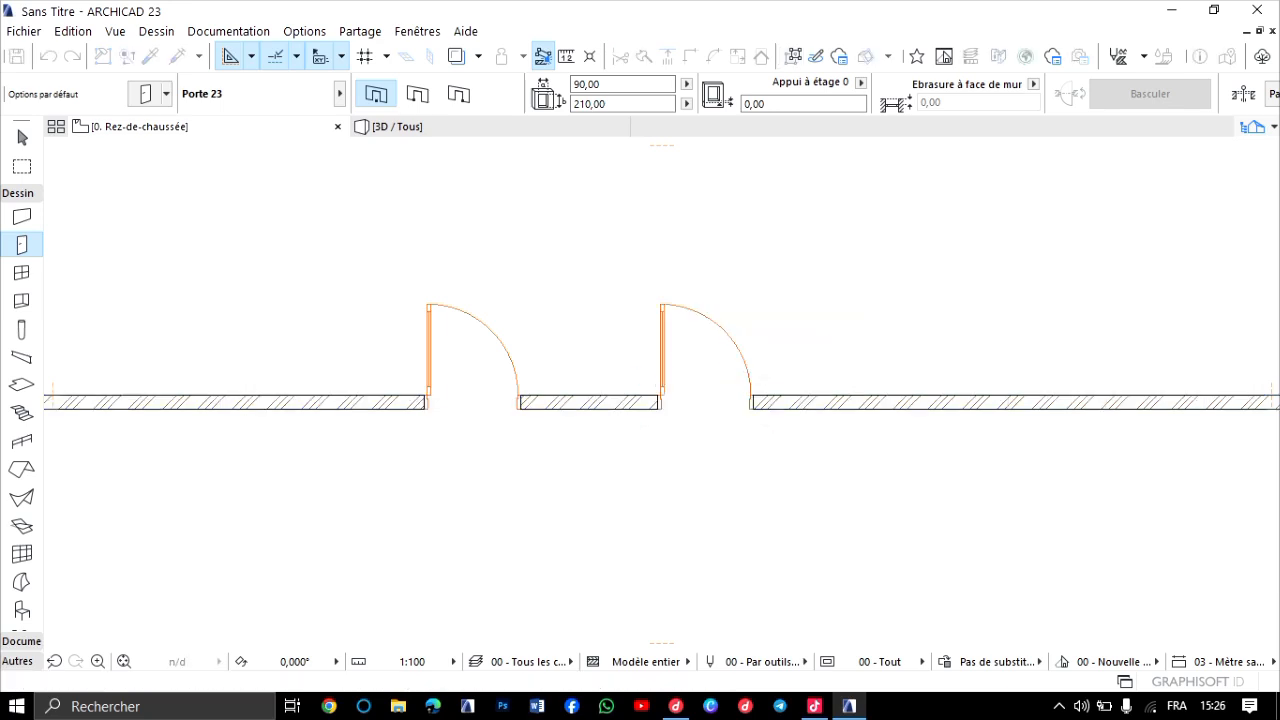
scroll(606, 396, "down", 3)
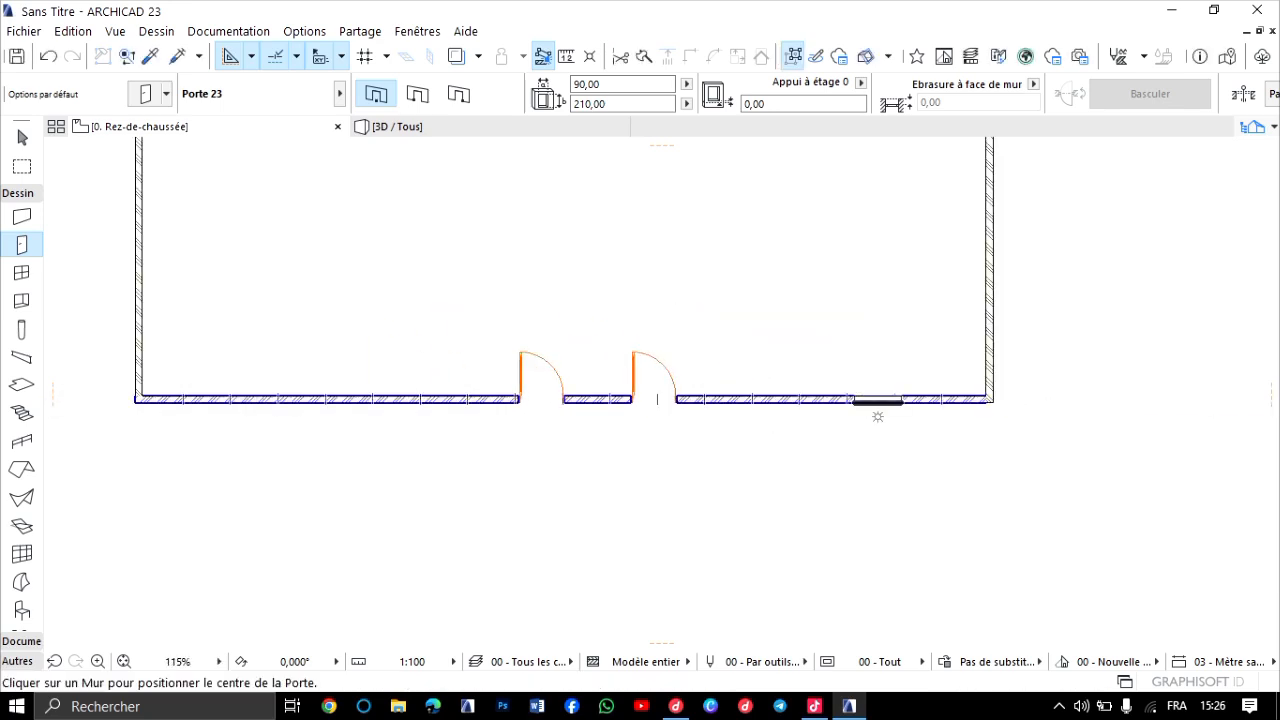
left_click(877, 400)
left_click(866, 380)
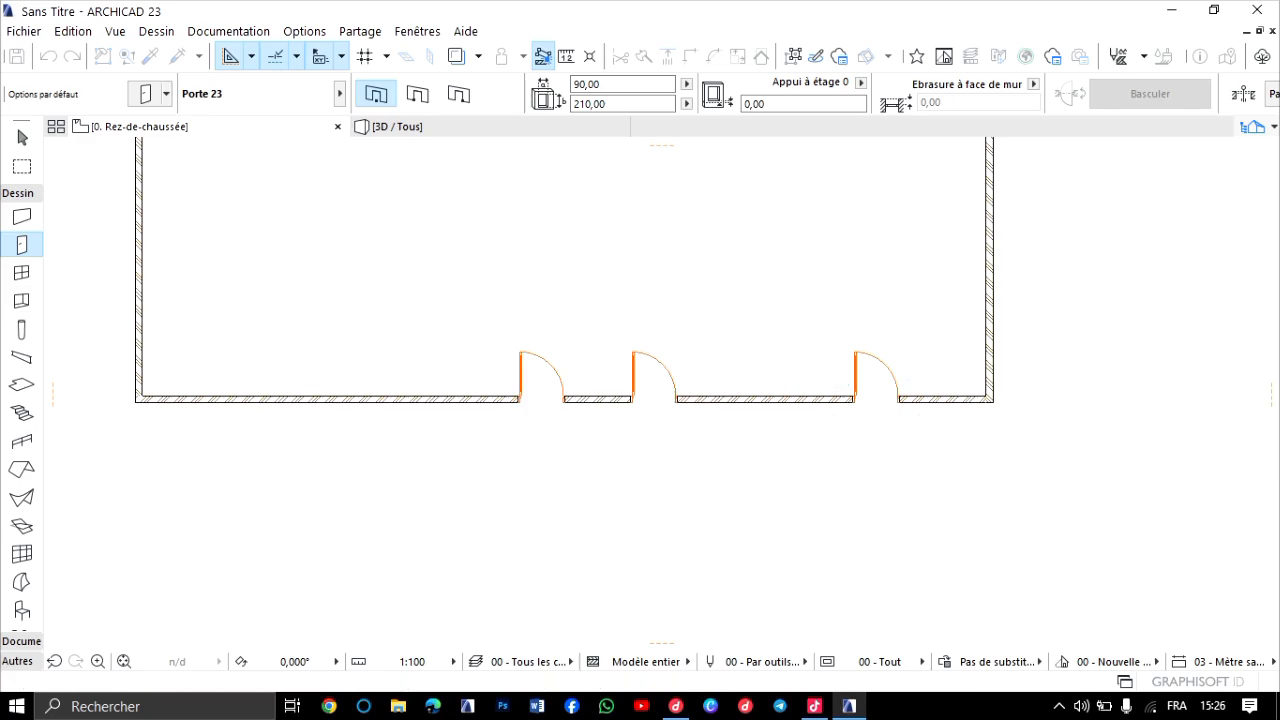
Examine the three matching front-wall doors in the 3D view, close up and with the whole wall height.
key("F3")
scroll(740, 332, "down", 5)
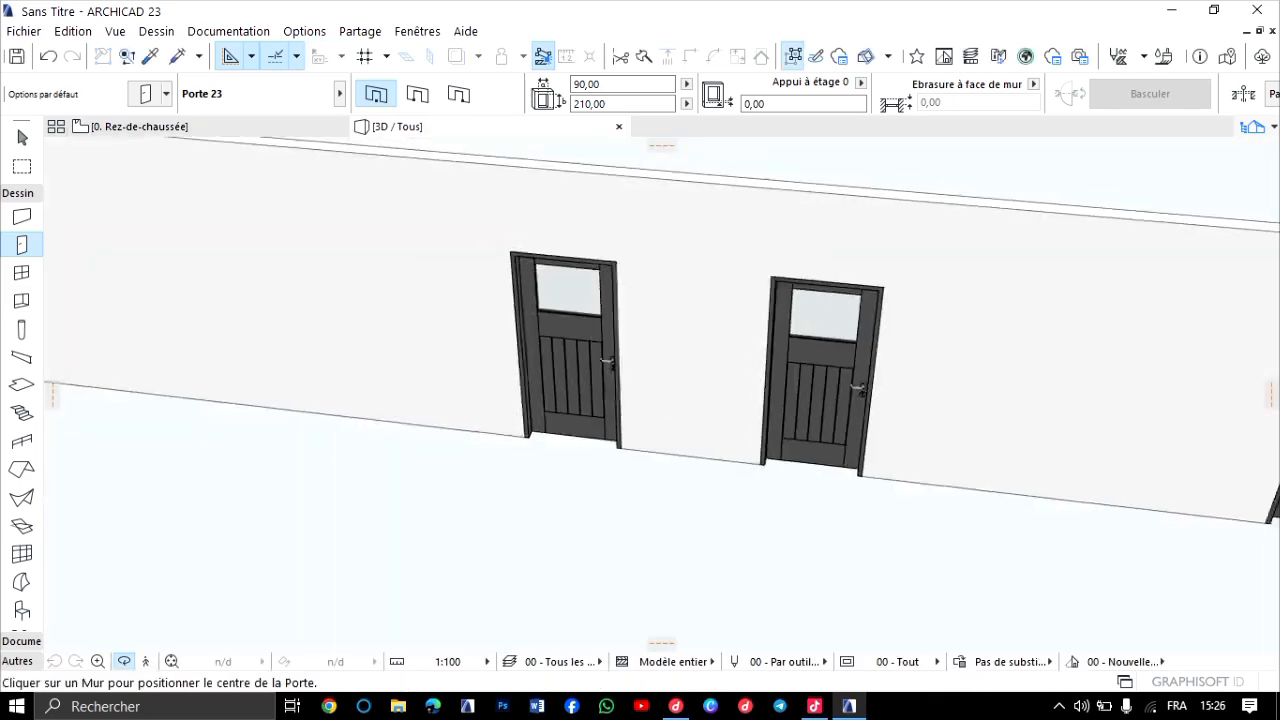
scroll(952, 458, "up", 3)
scroll(717, 278, "up", 5)
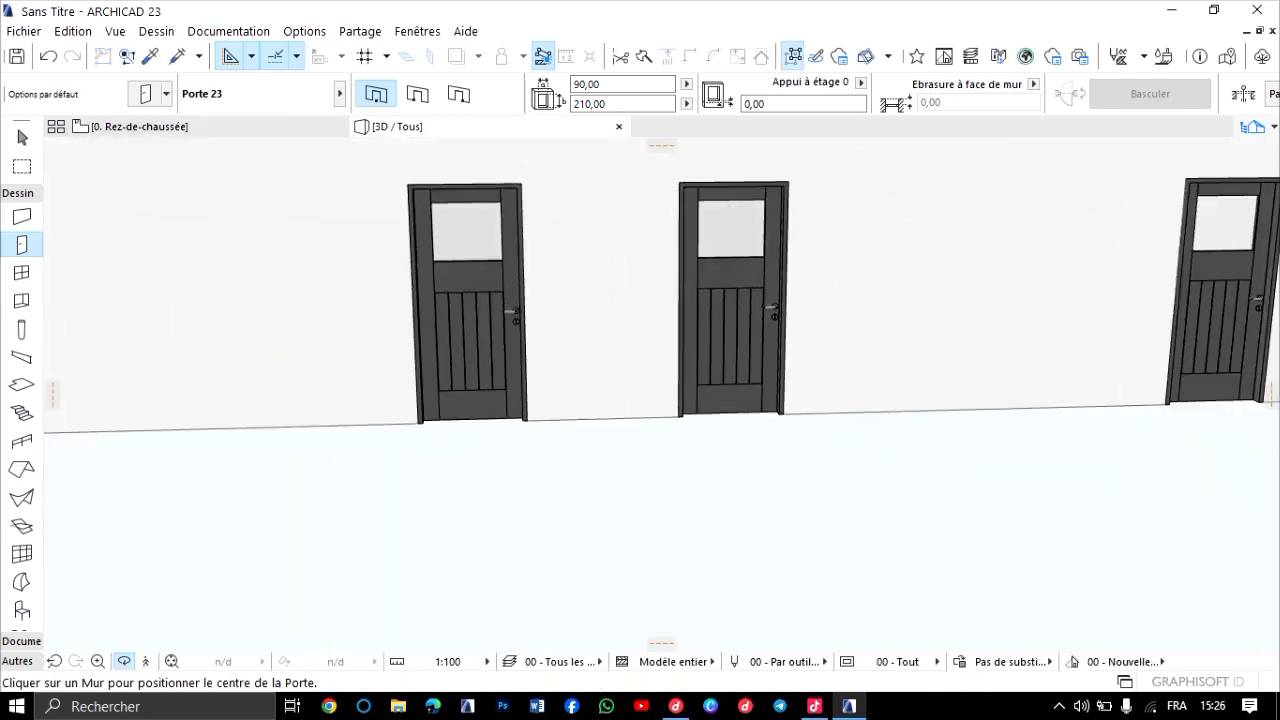
scroll(661, 395, "down", 5)
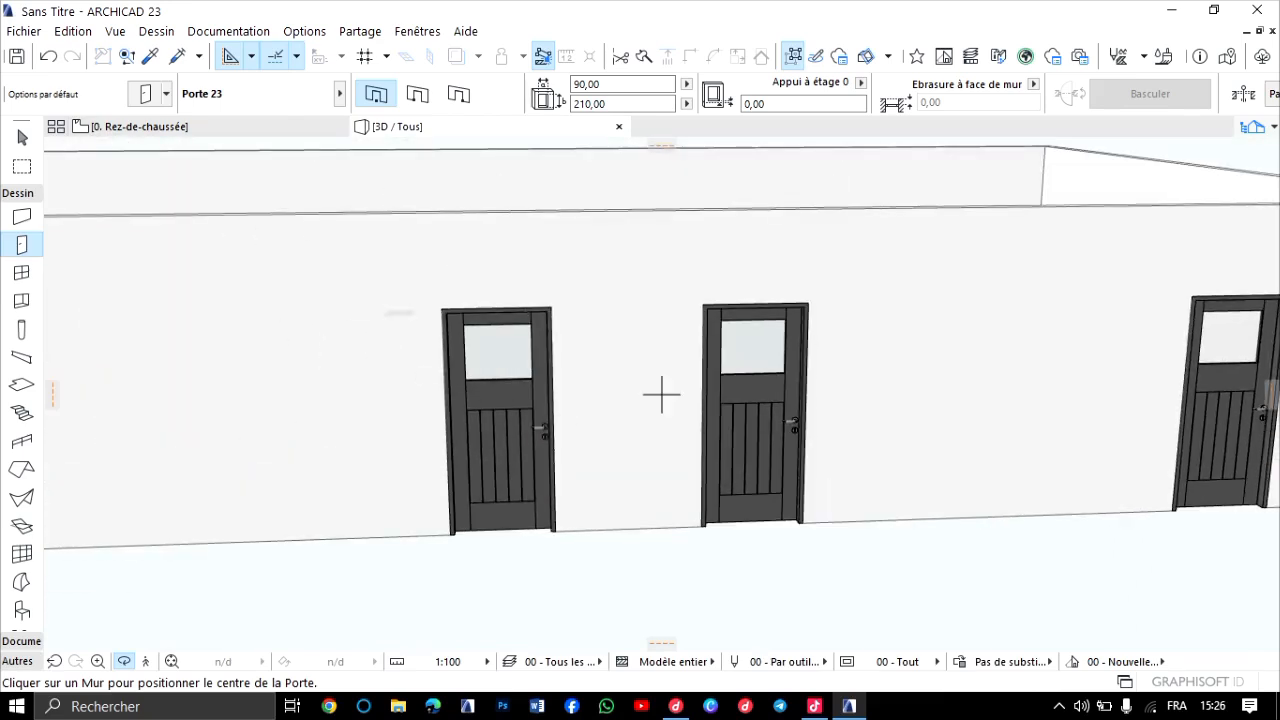
Return to the ground-floor plan and open the default settings of the Window tool.
key("F2")
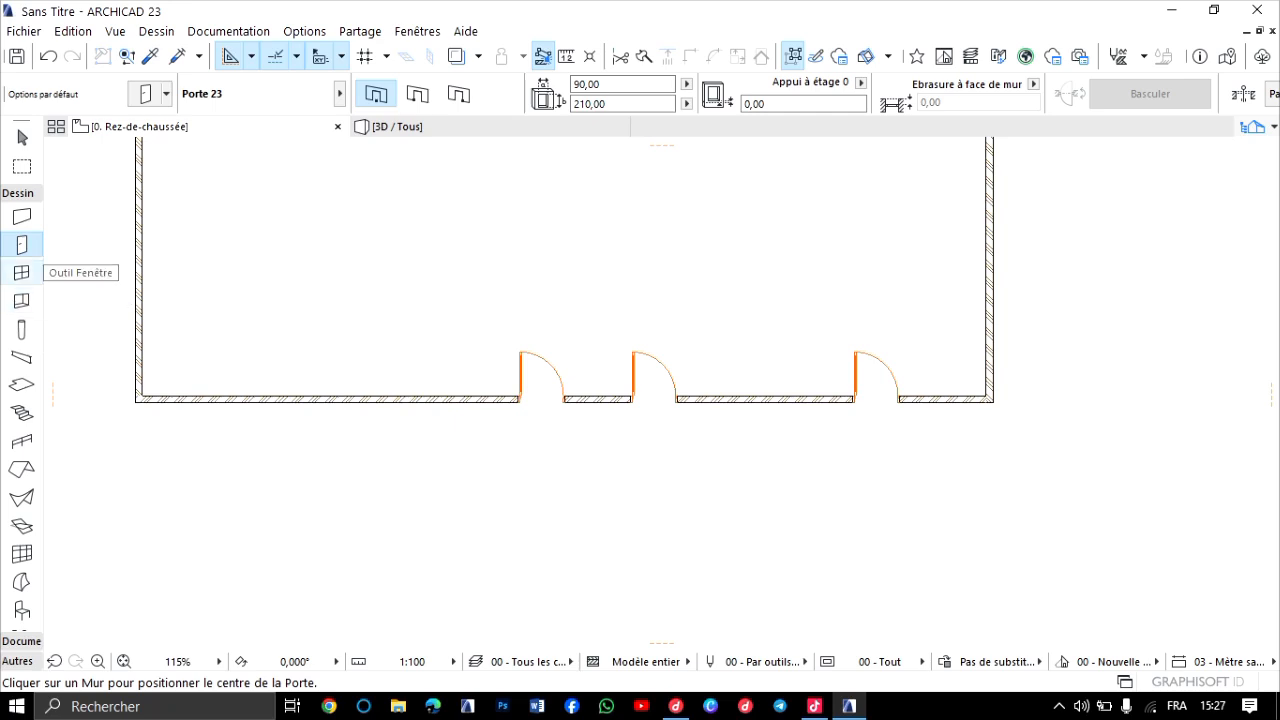
left_click(21, 272)
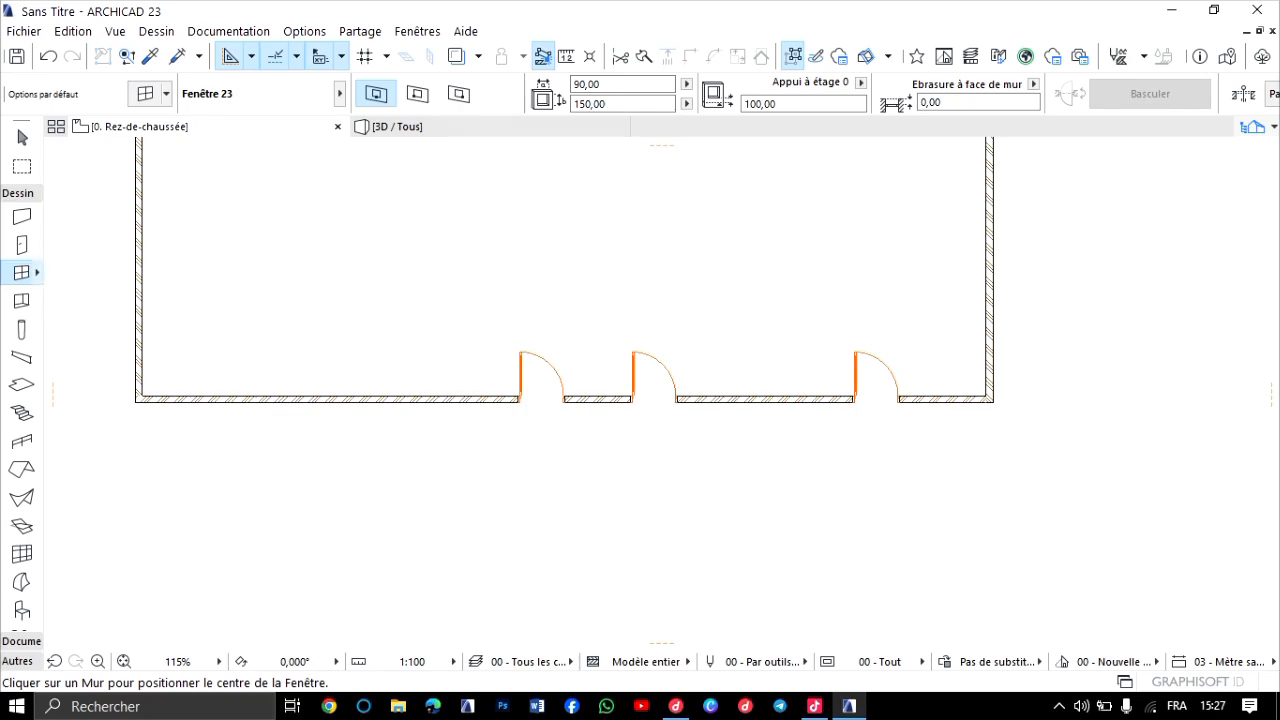
double_click(22, 273)
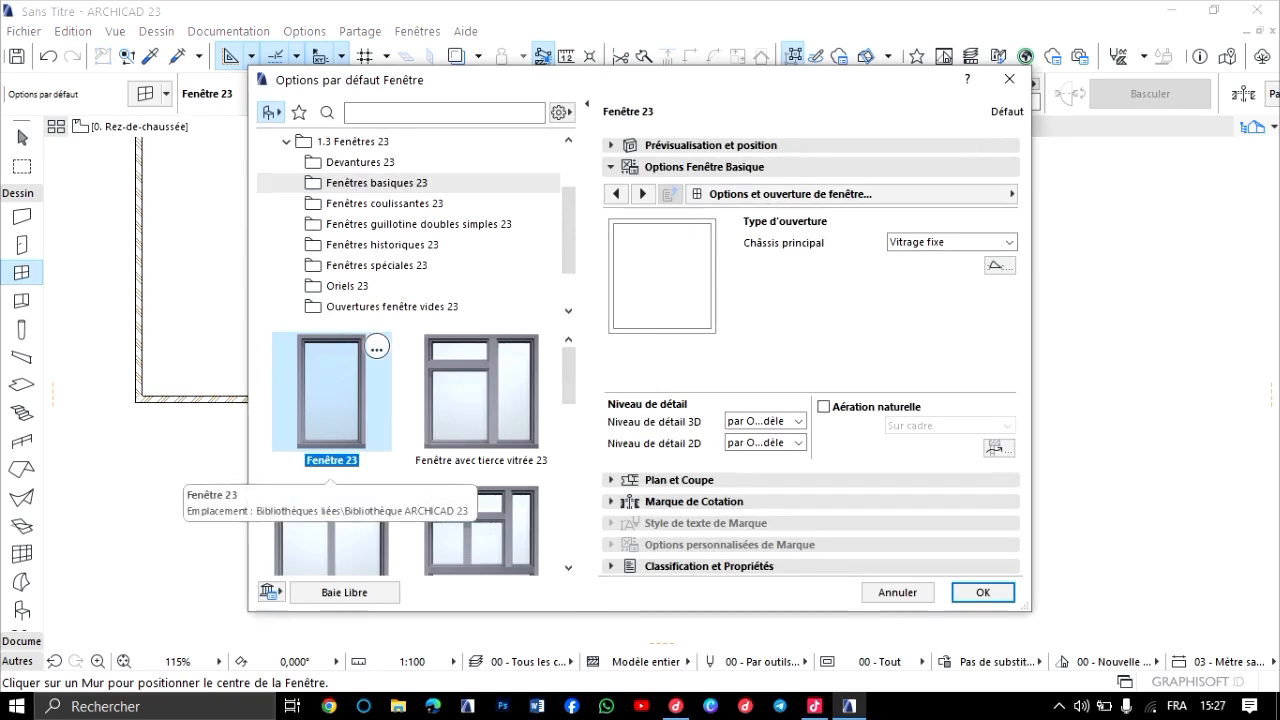
Browse the window models in the Devantures, Fenêtres basiques, Fenêtres coulissantes and Fenêtres guillotine doubles simples library folders.
left_click(360, 162)
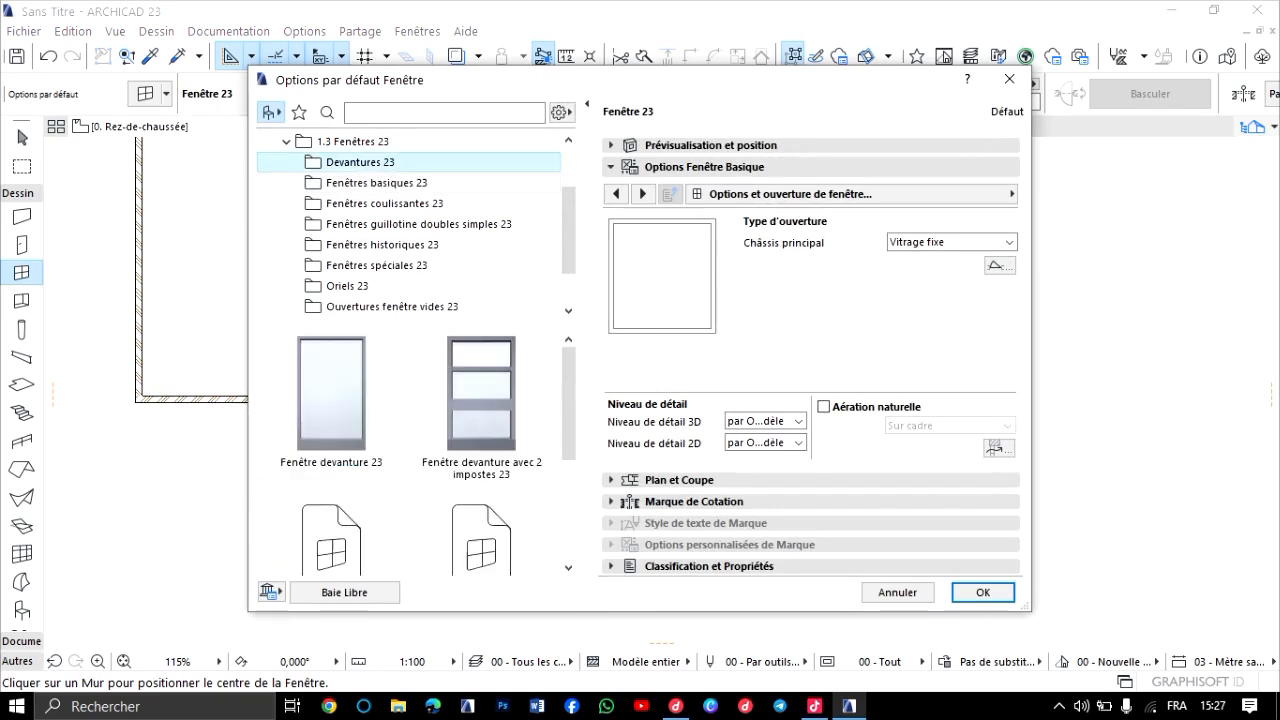
scroll(335, 556, "down", 3)
scroll(335, 556, "up", 2)
scroll(370, 480, "up", 2)
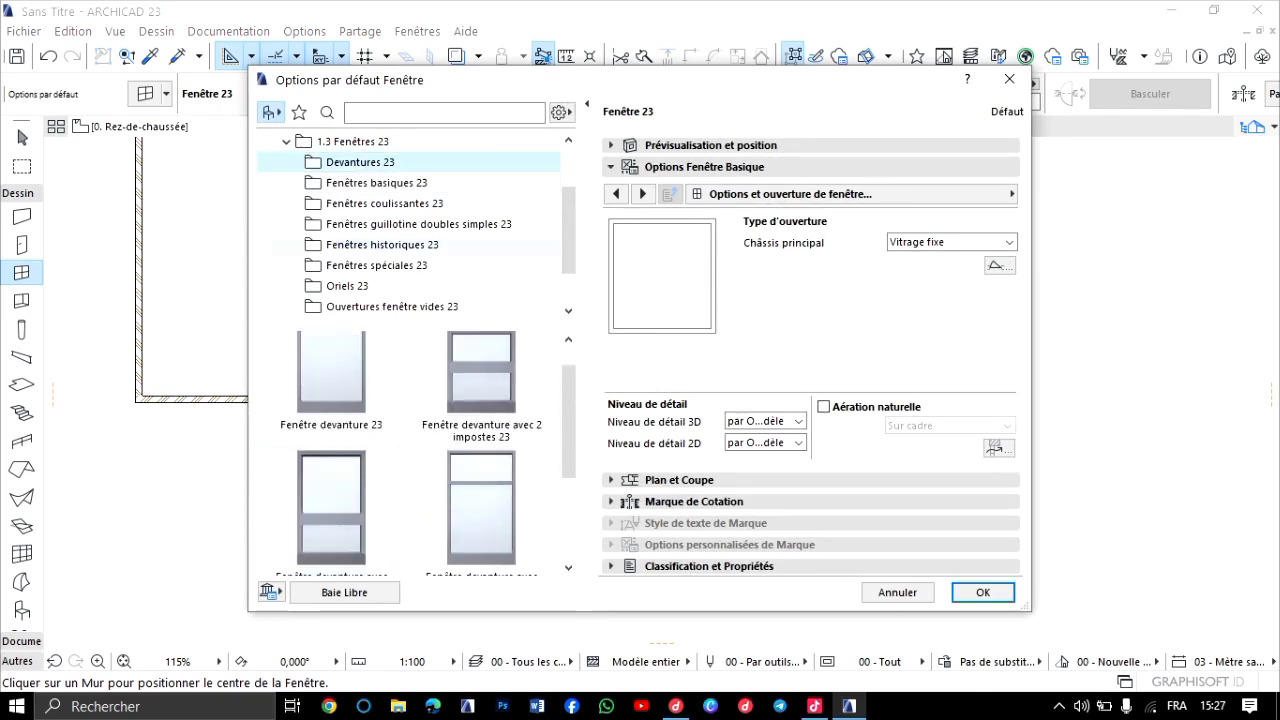
left_click(376, 183)
scroll(526, 418, "down", 3)
scroll(526, 418, "down", 2)
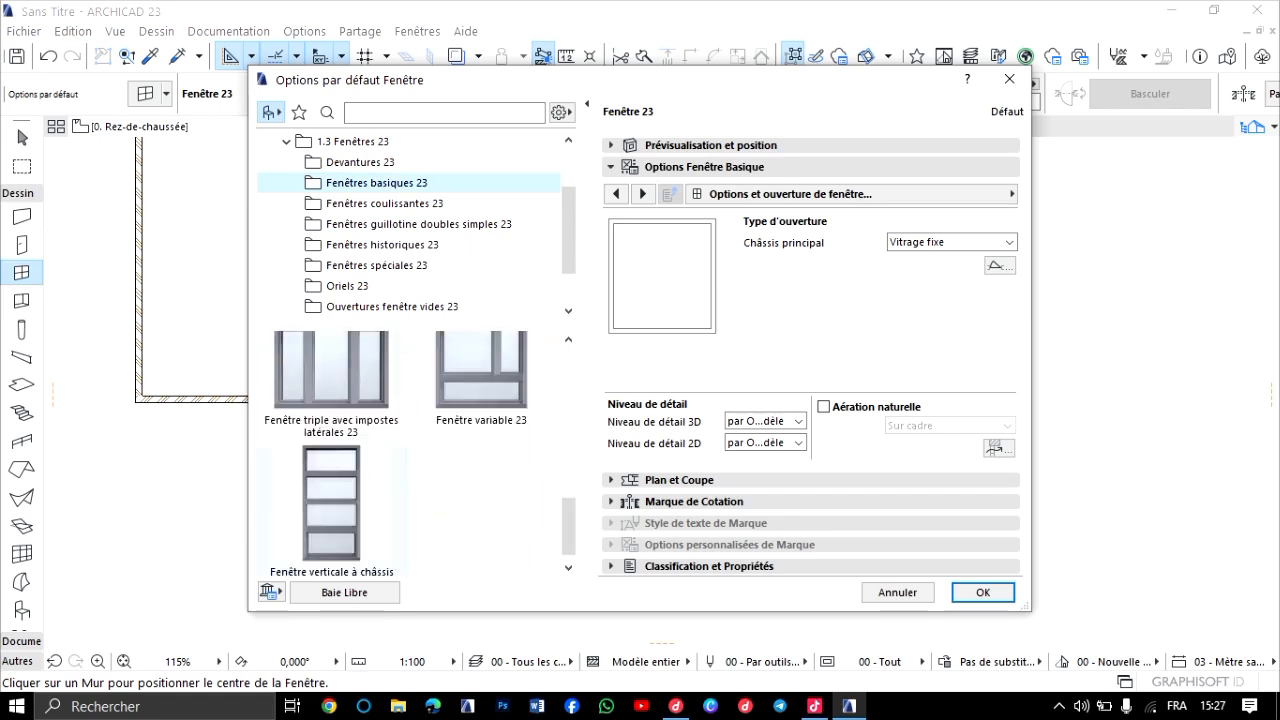
scroll(376, 460, "up", 5)
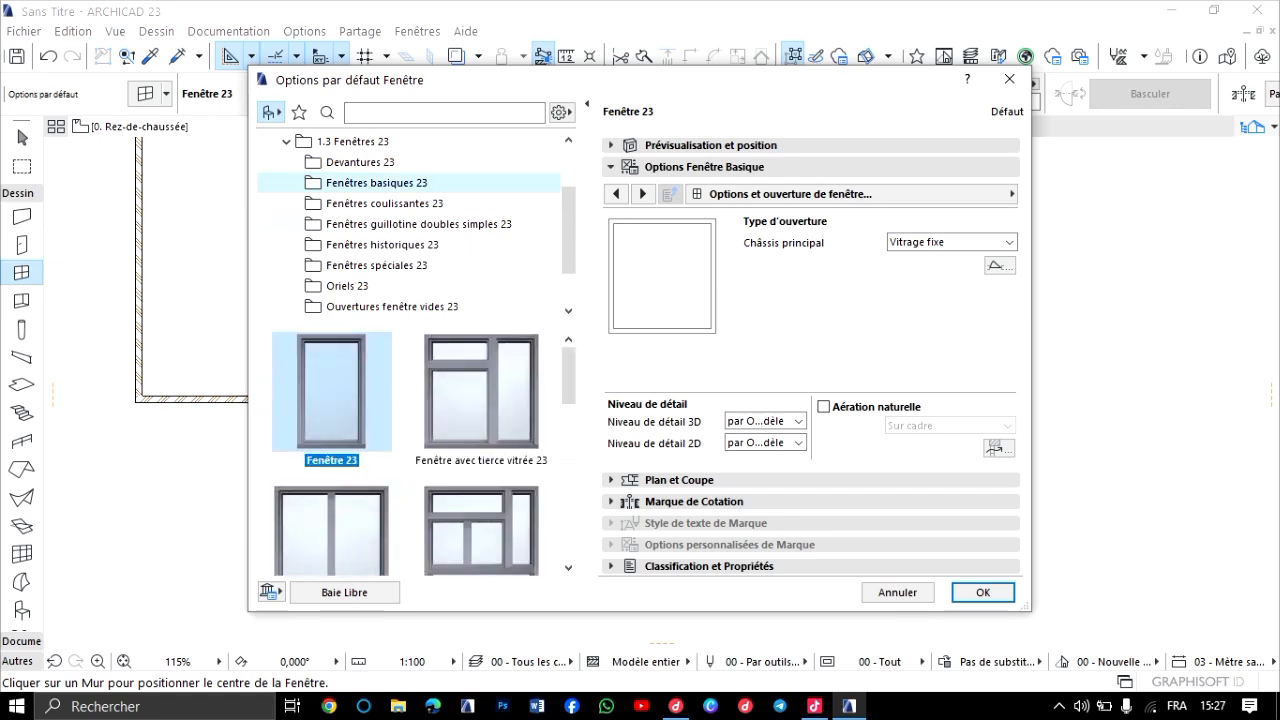
left_click(388, 204)
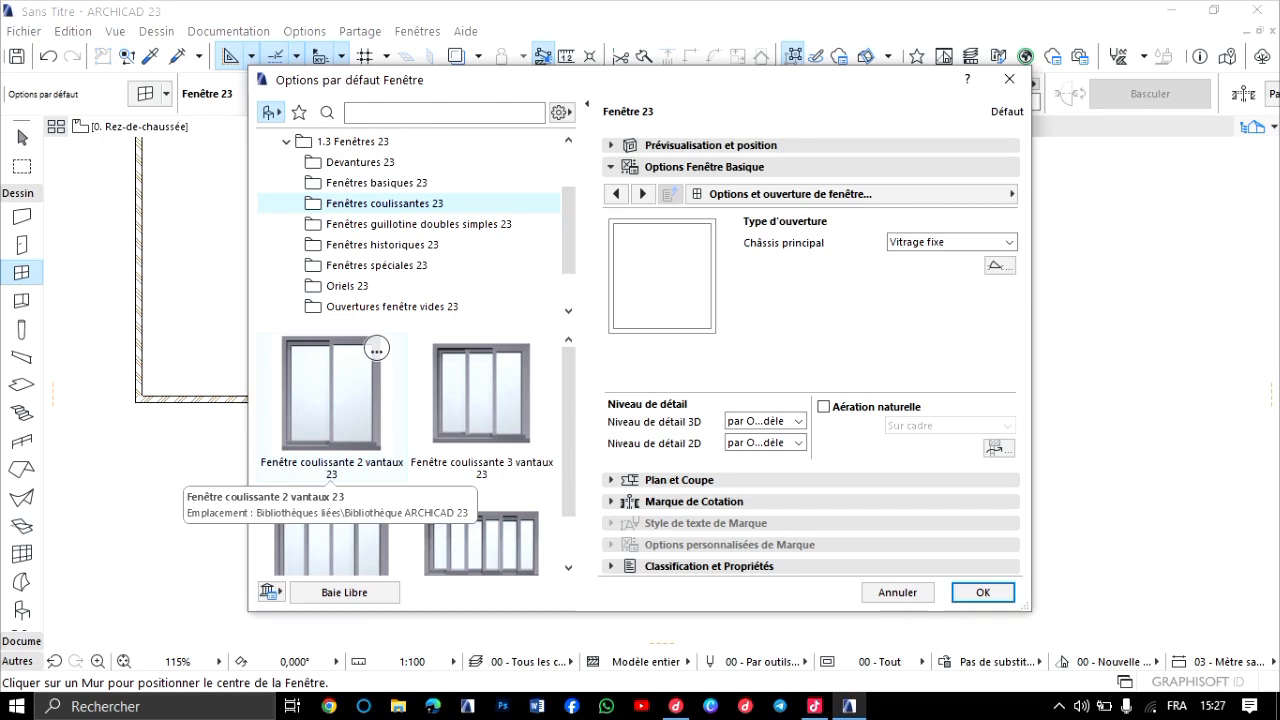
left_click(418, 225)
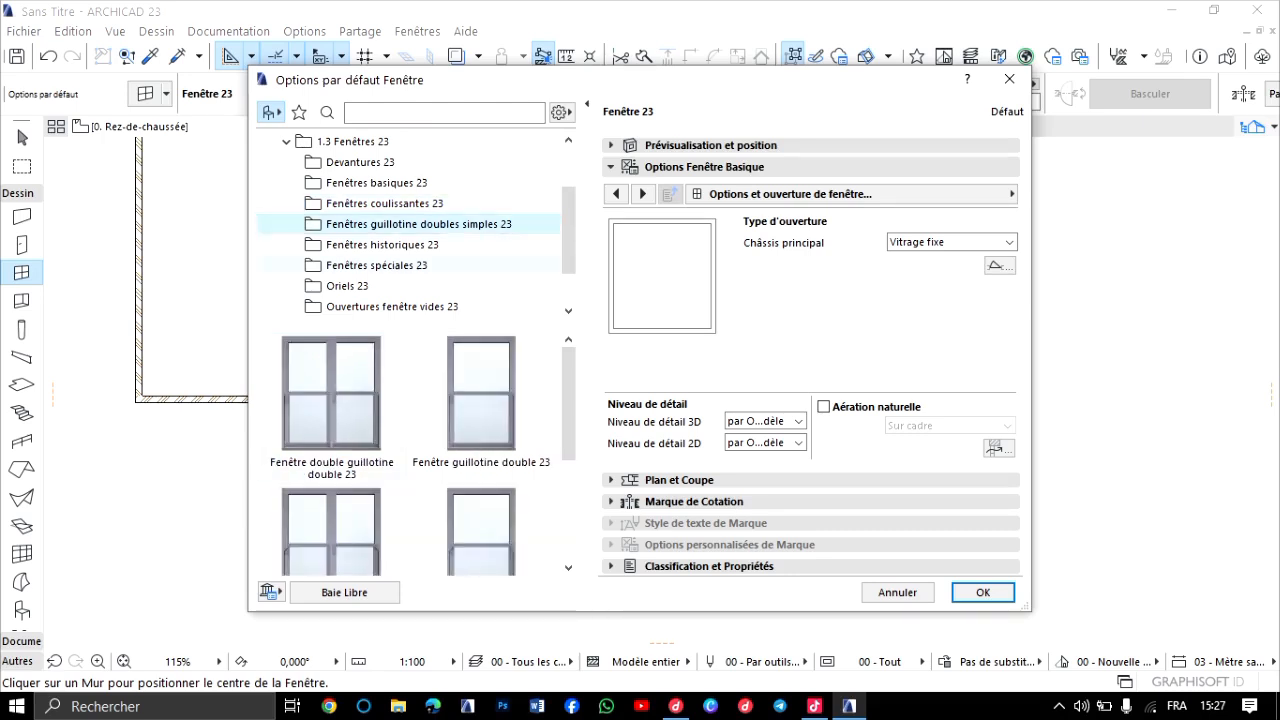
scroll(410, 450, "down", 3)
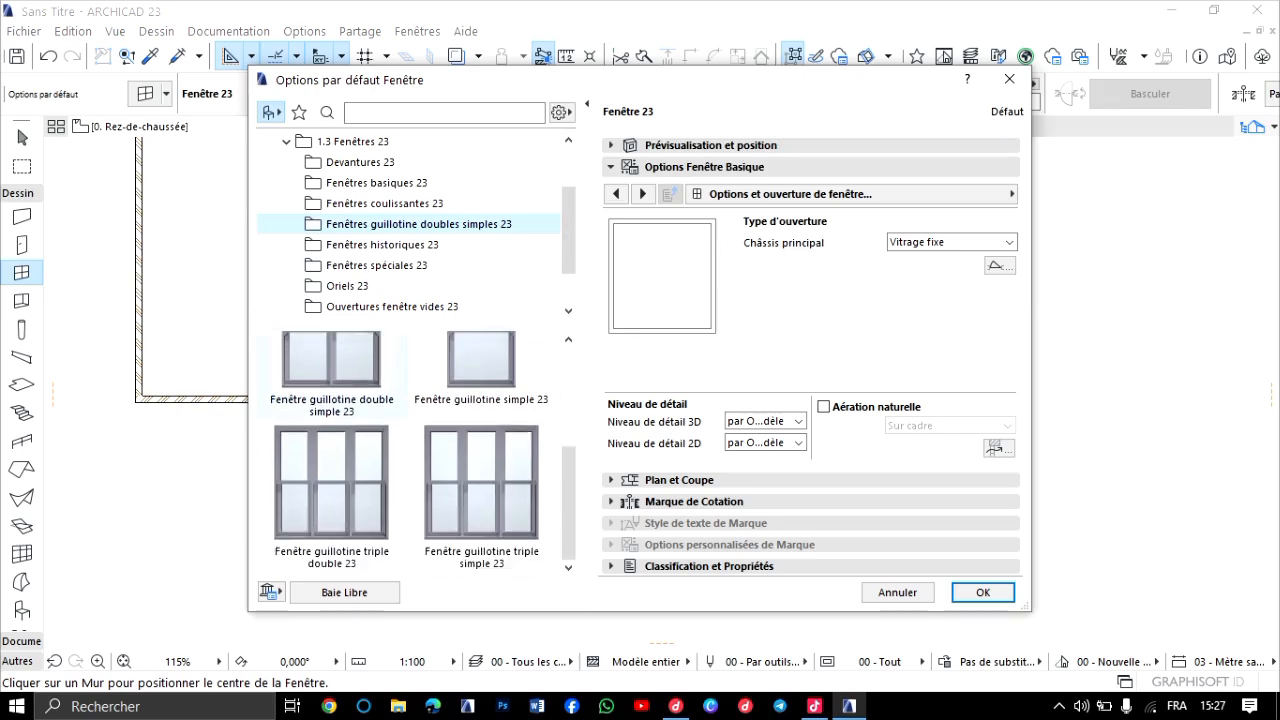
Browse the window models in the Fenêtres historiques 23 and Fenêtres spéciales 23 library folders.
left_click(384, 245)
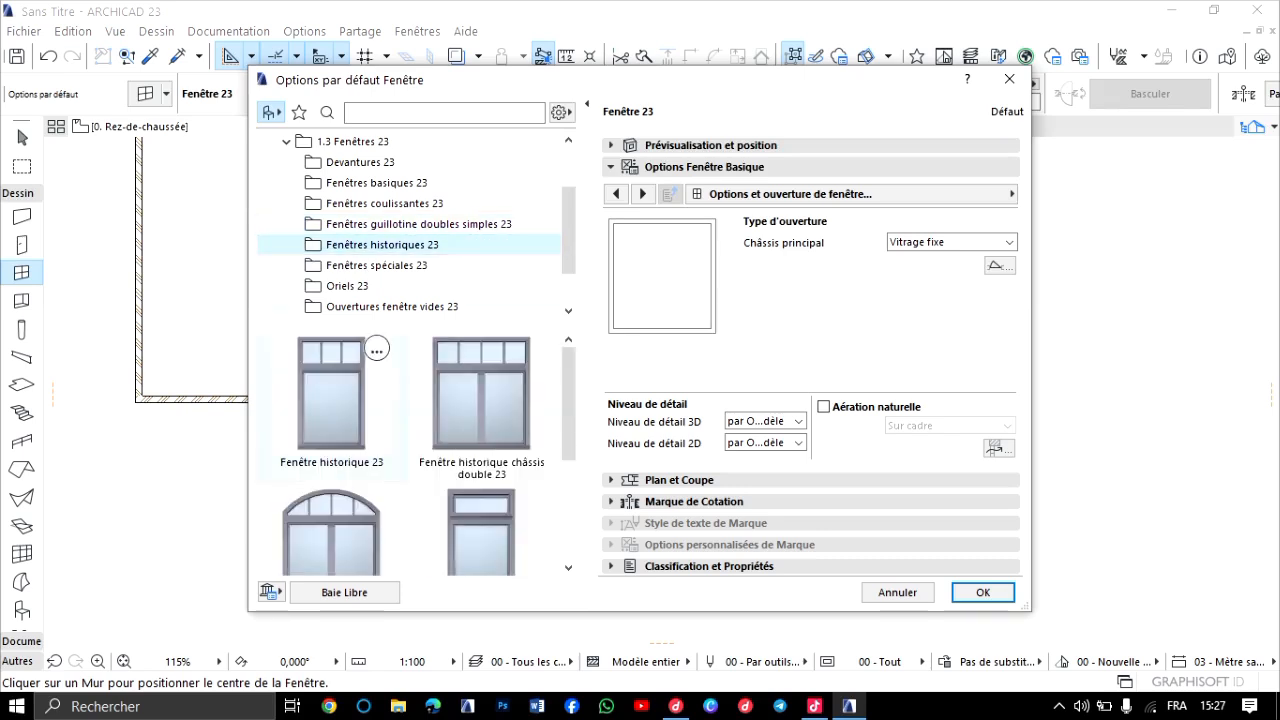
scroll(345, 400, "down", 3)
scroll(345, 400, "up", 1)
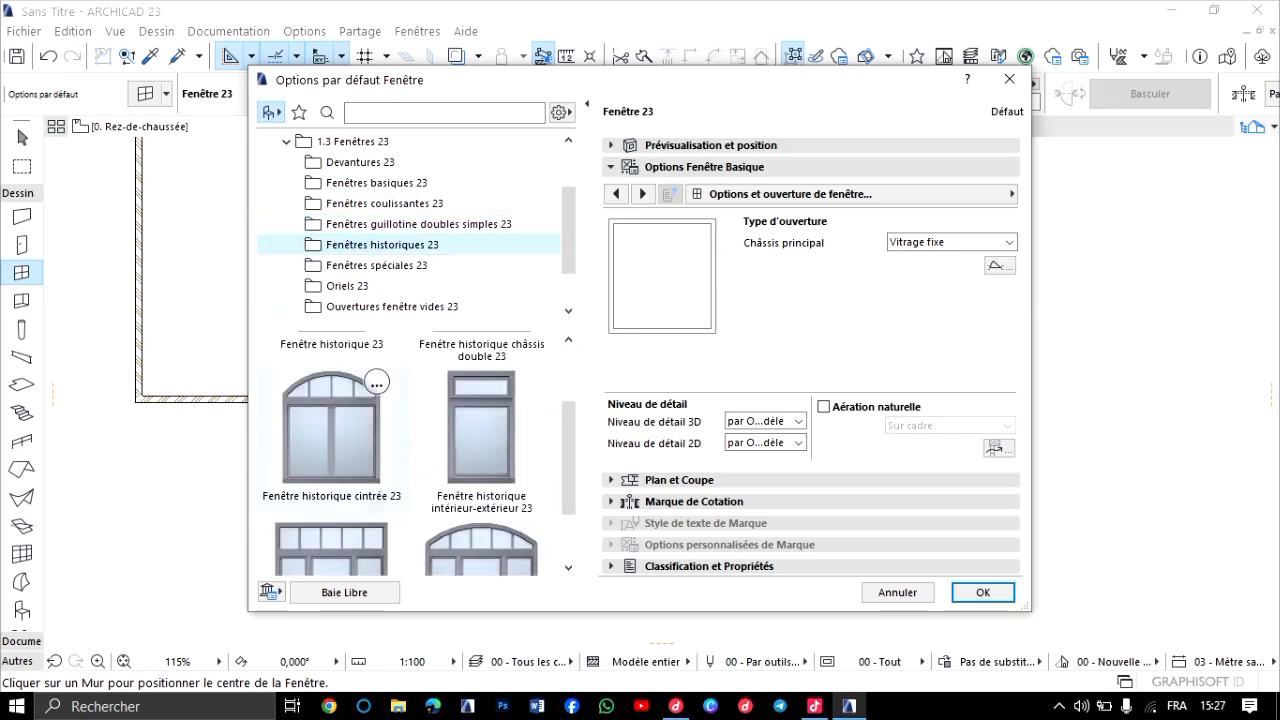
scroll(480, 470, "down", 1)
scroll(480, 470, "down", 1)
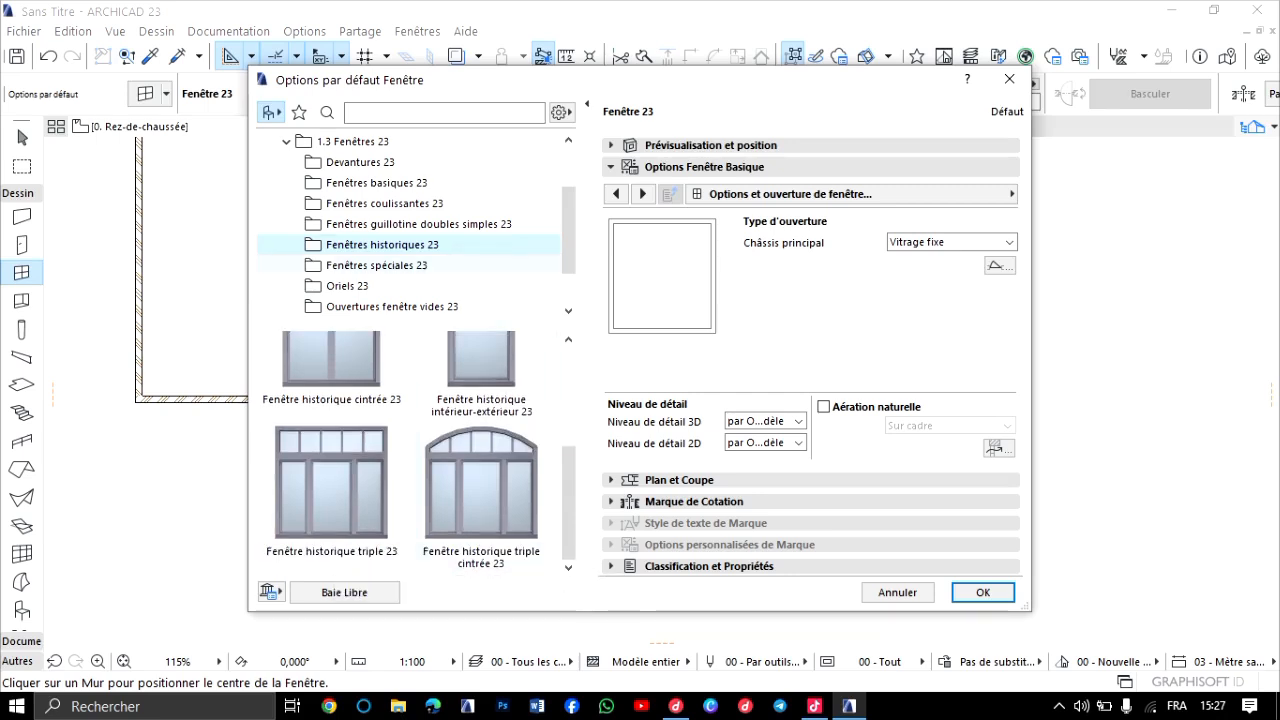
left_click(377, 265)
scroll(330, 430, "down", 10)
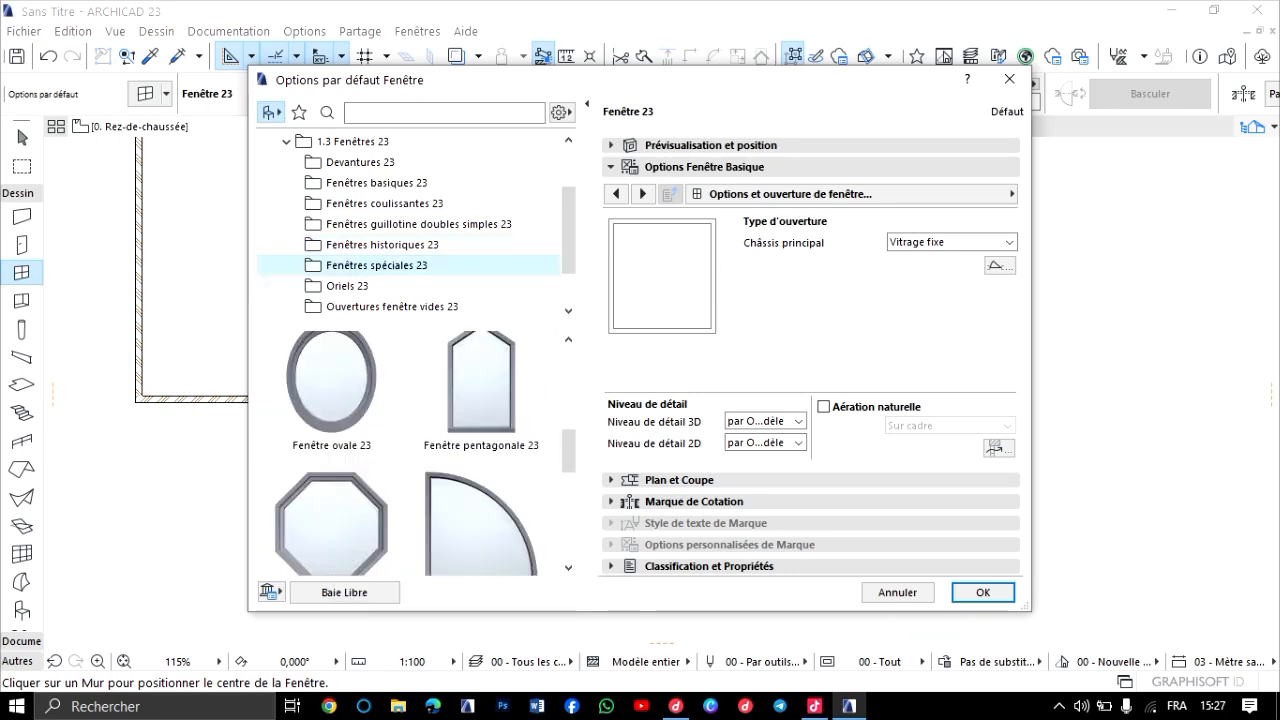
scroll(330, 430, "down", 3)
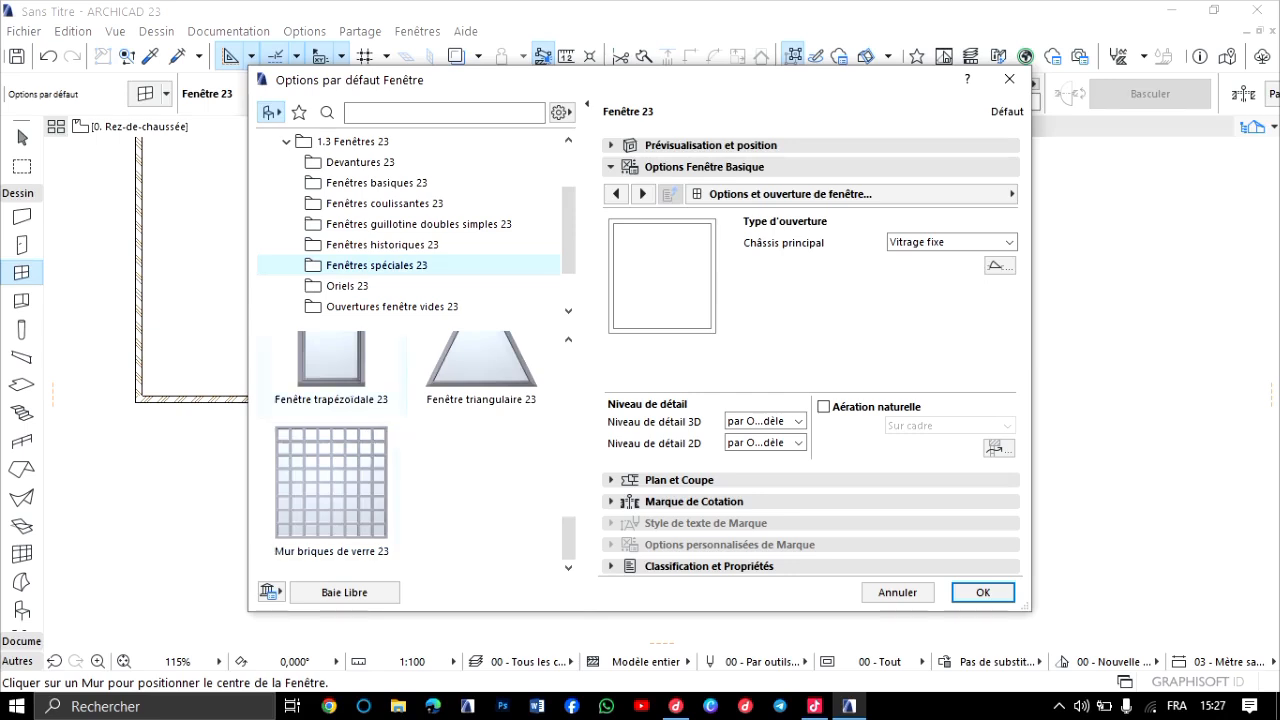
scroll(330, 430, "up", 7)
scroll(330, 430, "down", 4)
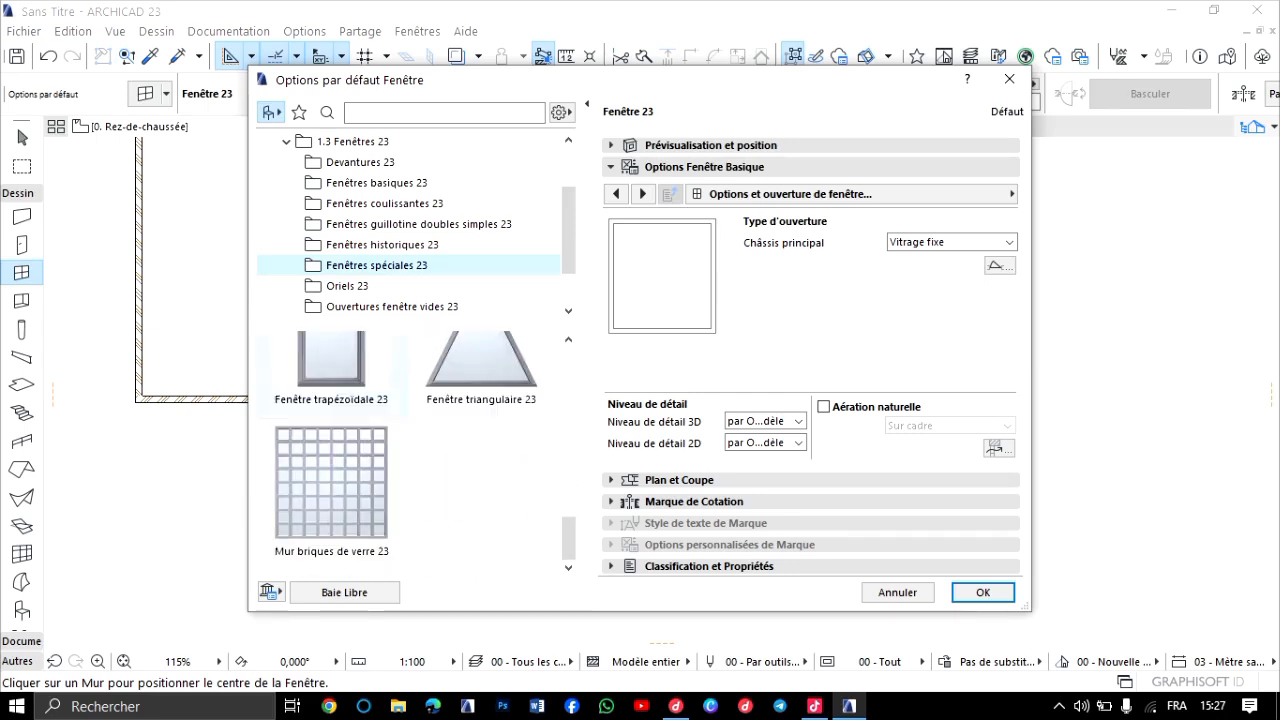
scroll(330, 430, "up", 2)
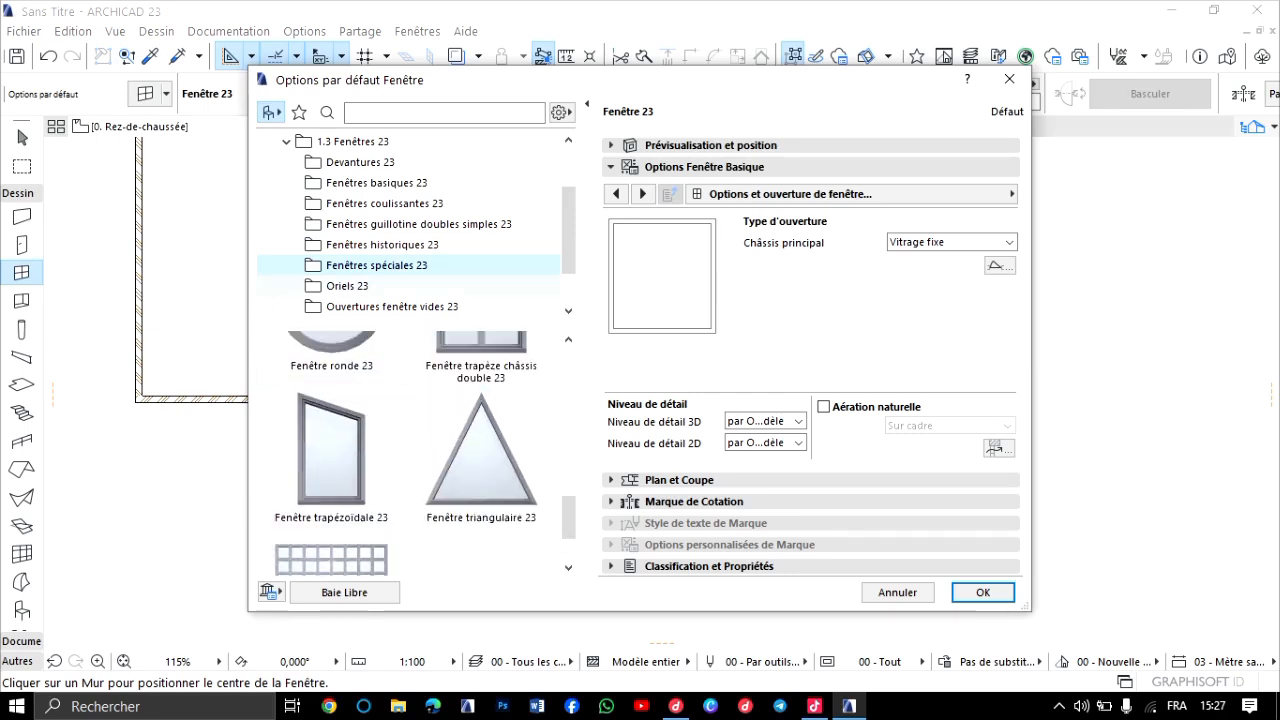
Browse the bay windows in Oriels 23 and the empty openings in Ouvertures fenêtre vides 23.
left_click(350, 286)
scroll(330, 450, "down", 2)
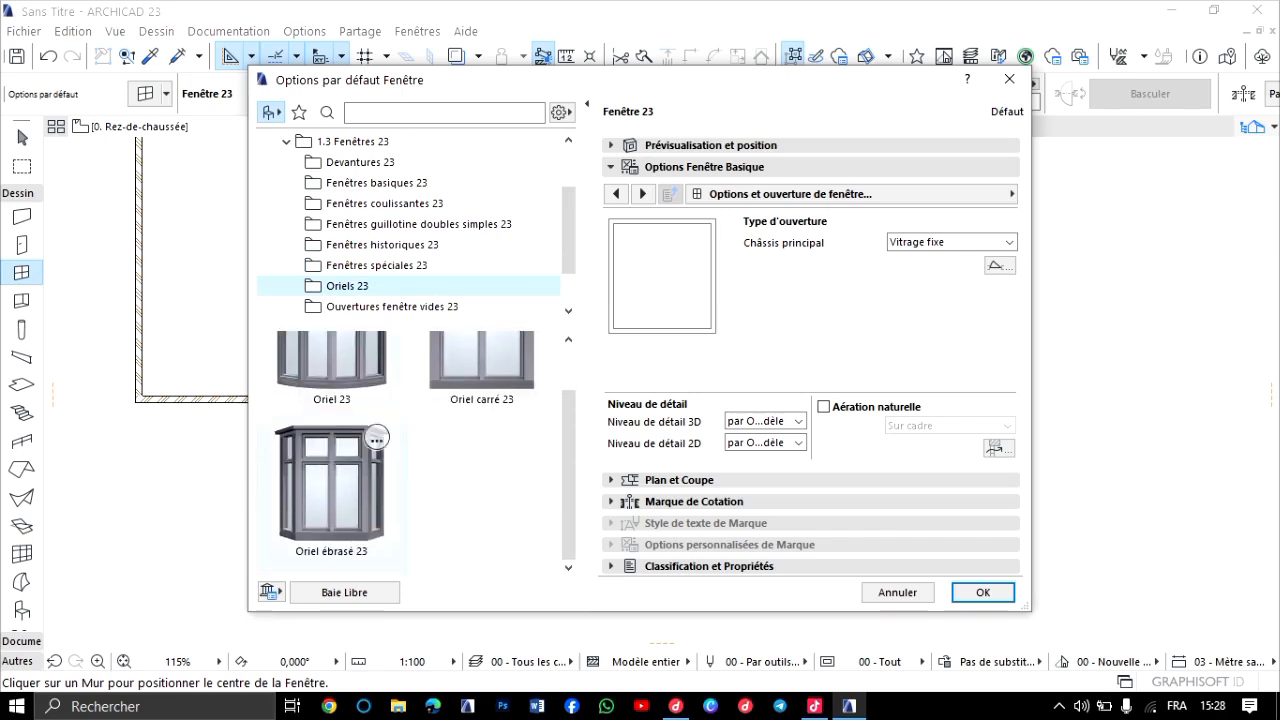
scroll(332, 440, "up", 2)
left_click(391, 307)
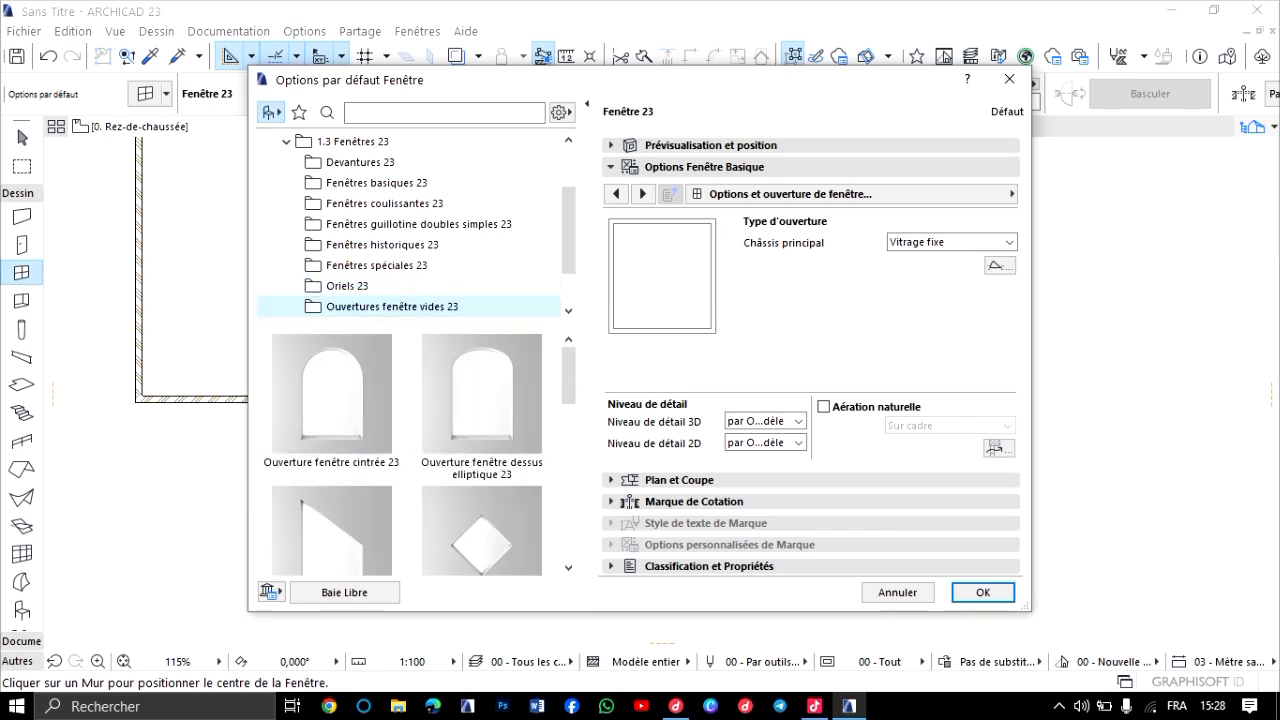
scroll(330, 450, "down", 2)
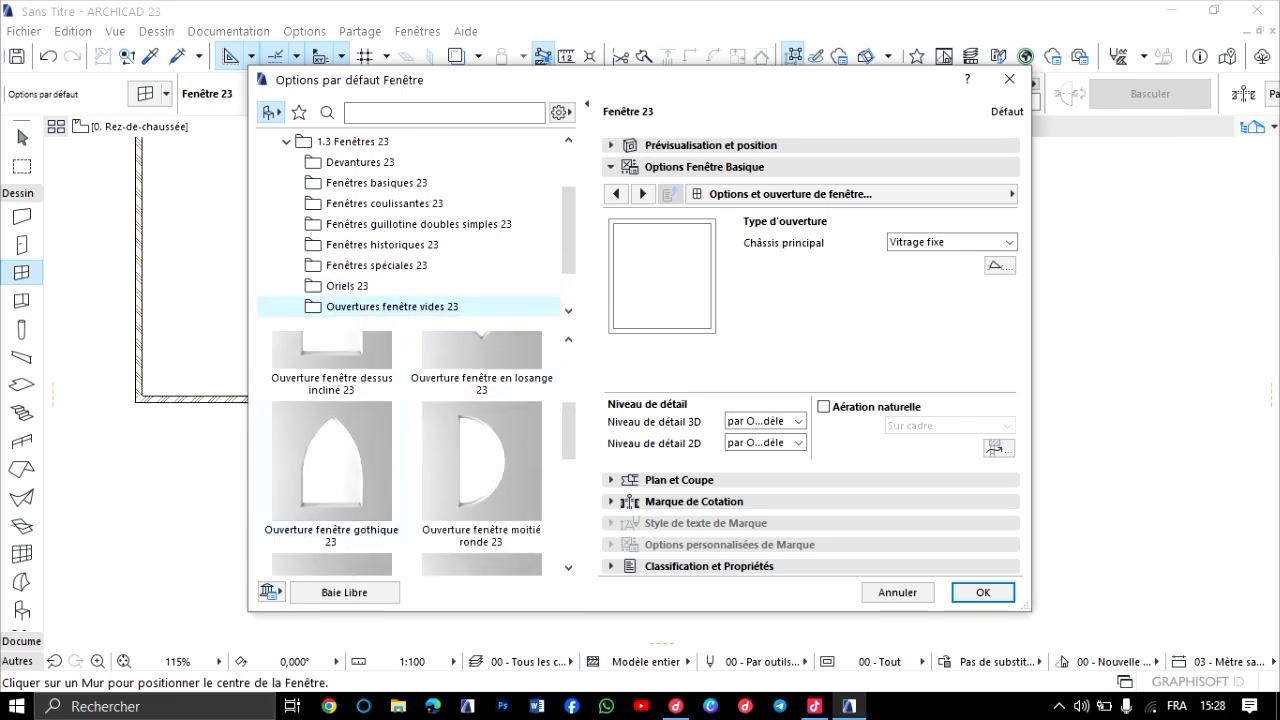
scroll(330, 440, "down", 2)
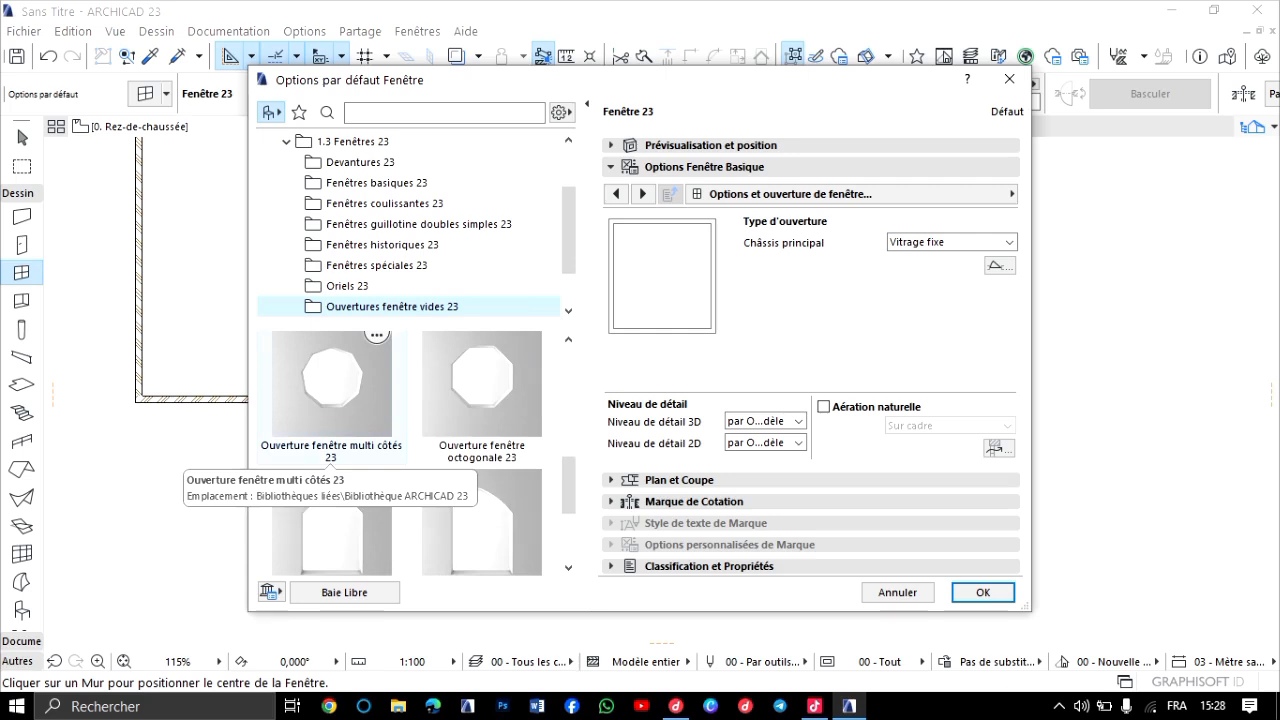
scroll(330, 450, "down", 2)
scroll(330, 450, "down", 3)
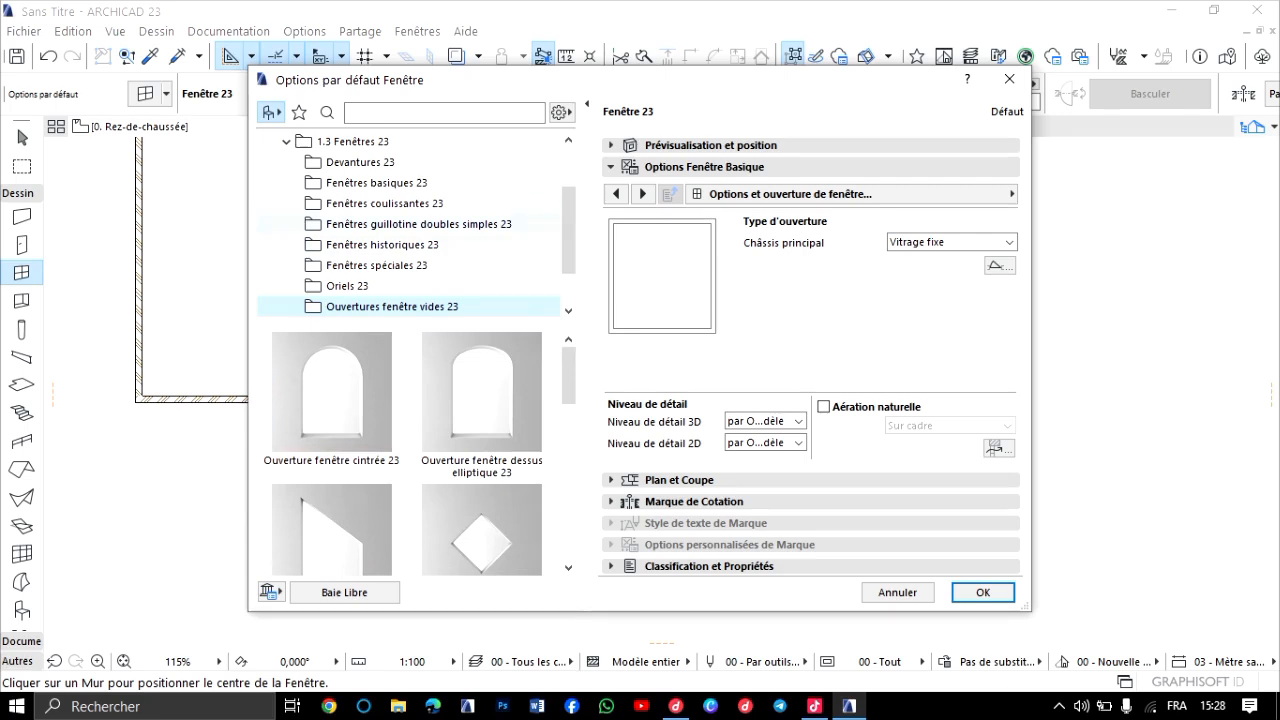
Choose the Fenêtre coulissante 2 vantaux 23 model from the Fenêtres coulissantes 23 library folder as the Window tool's default.
left_click(377, 183)
left_click(385, 204)
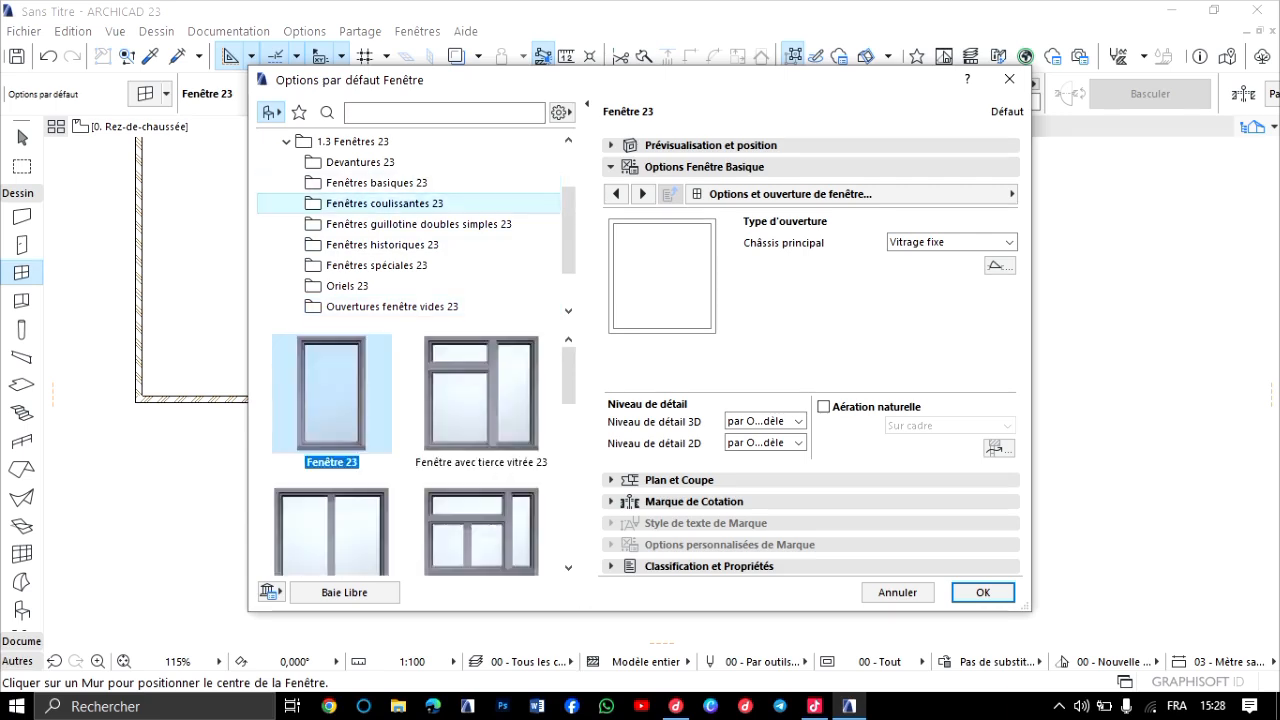
left_click(331, 395)
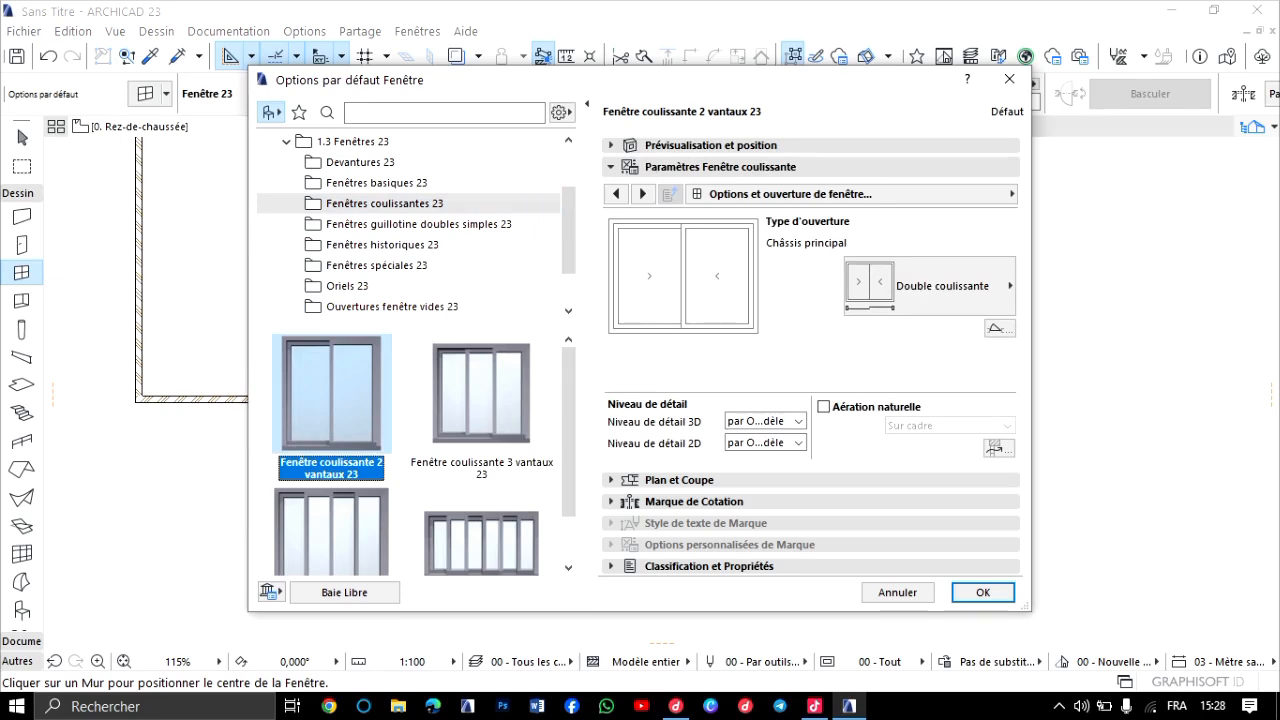
left_click(983, 592)
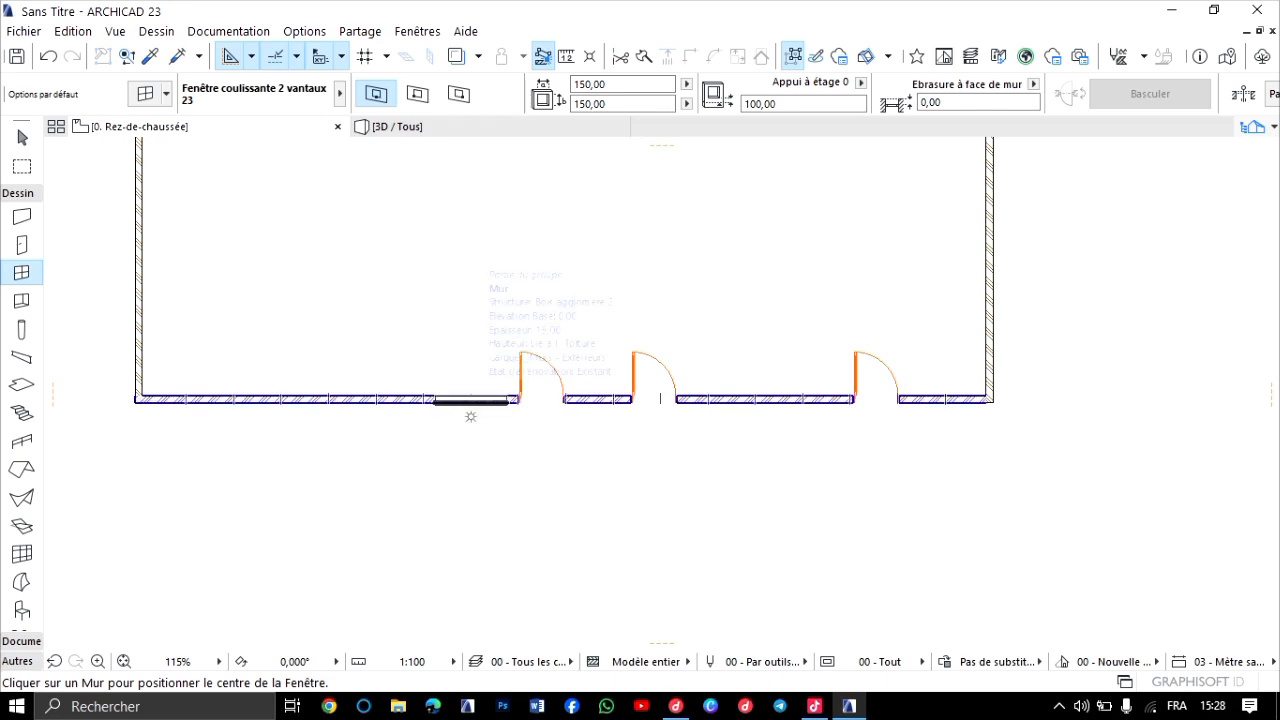
Place the two-panel sliding window in the lower exterior wall, just left of the leftmost door.
scroll(470, 416, "up", 5)
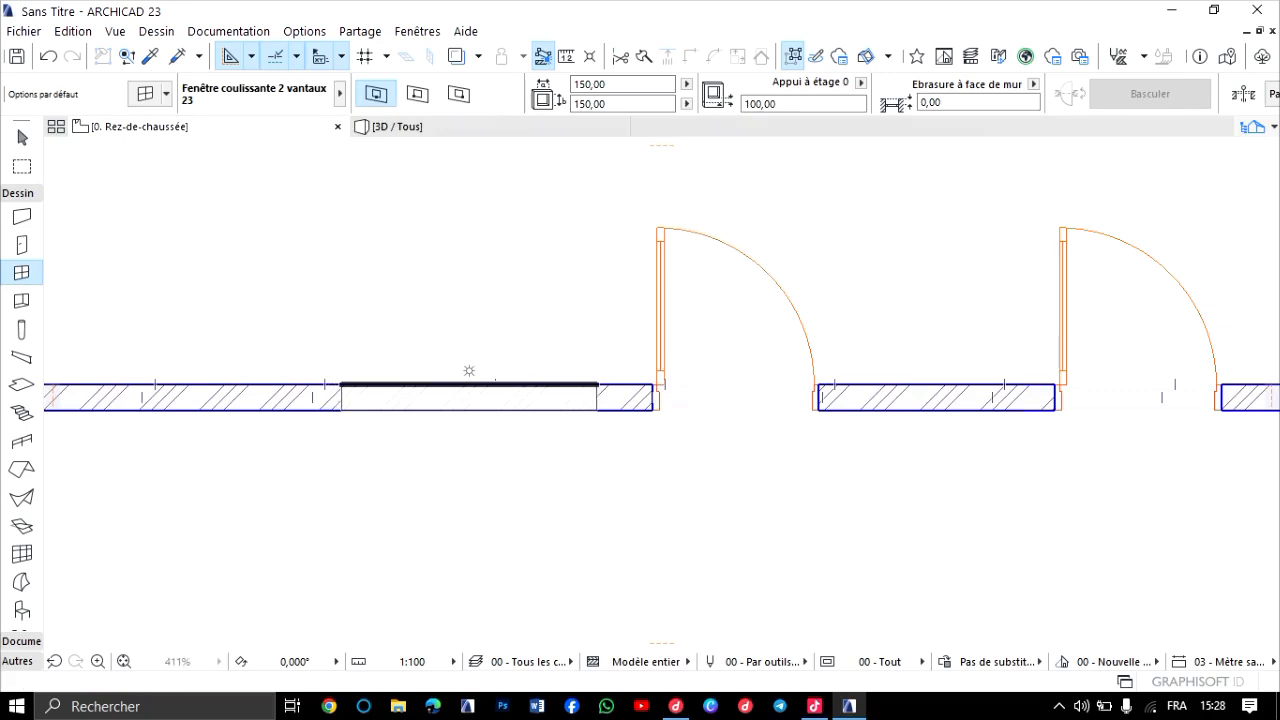
left_click(465, 370)
left_click(608, 366)
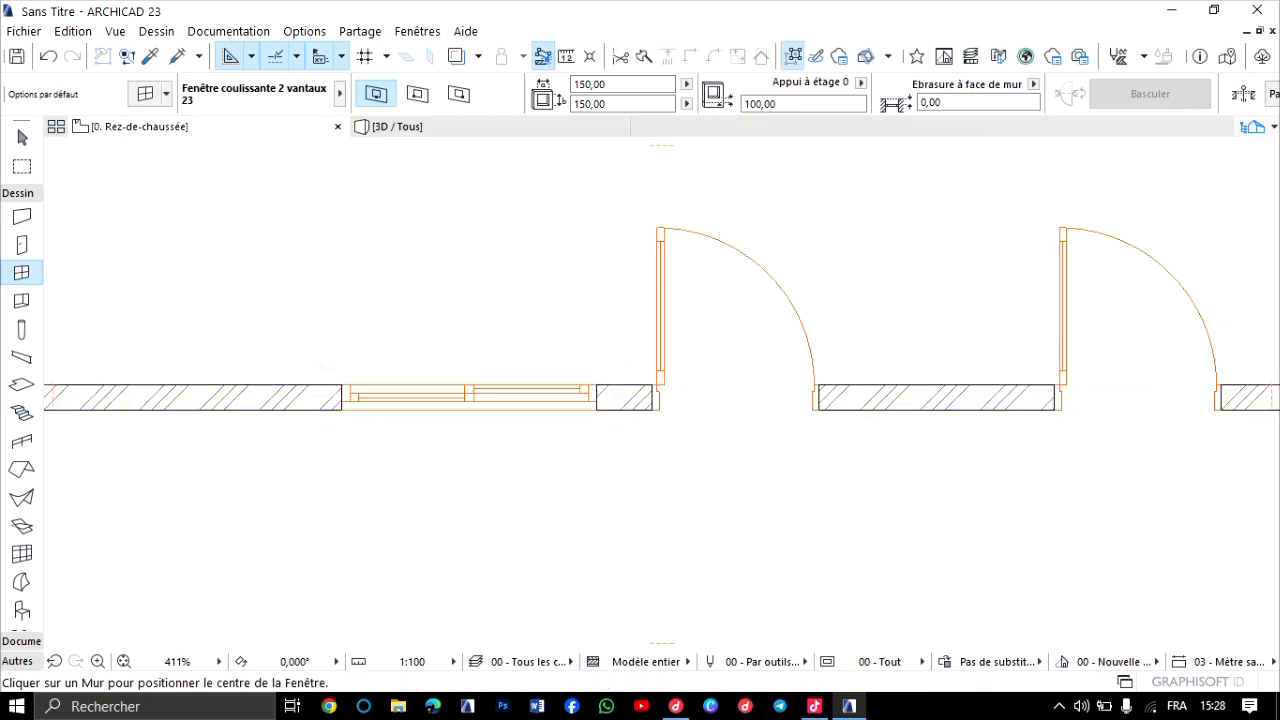
scroll(440, 391, "up", 3)
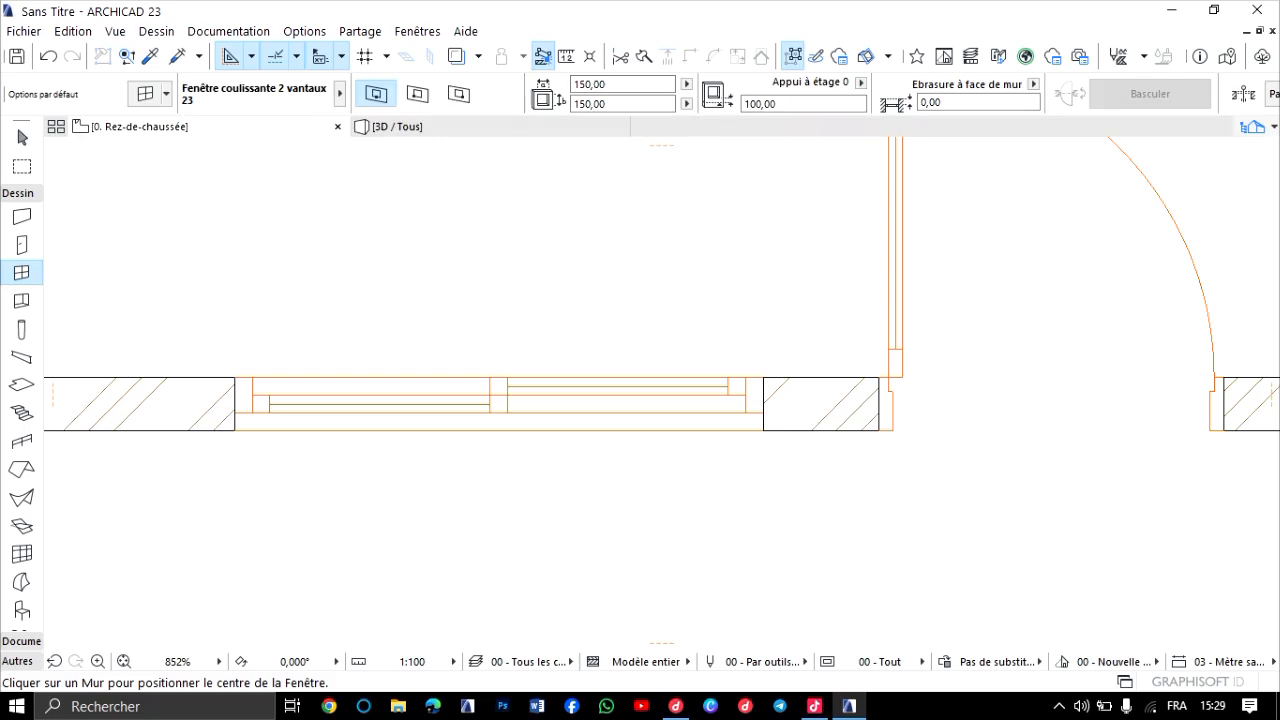
Show the new sliding window in the 3D view and orbit around it to check how it sits in the wall.
left_click(450, 127)
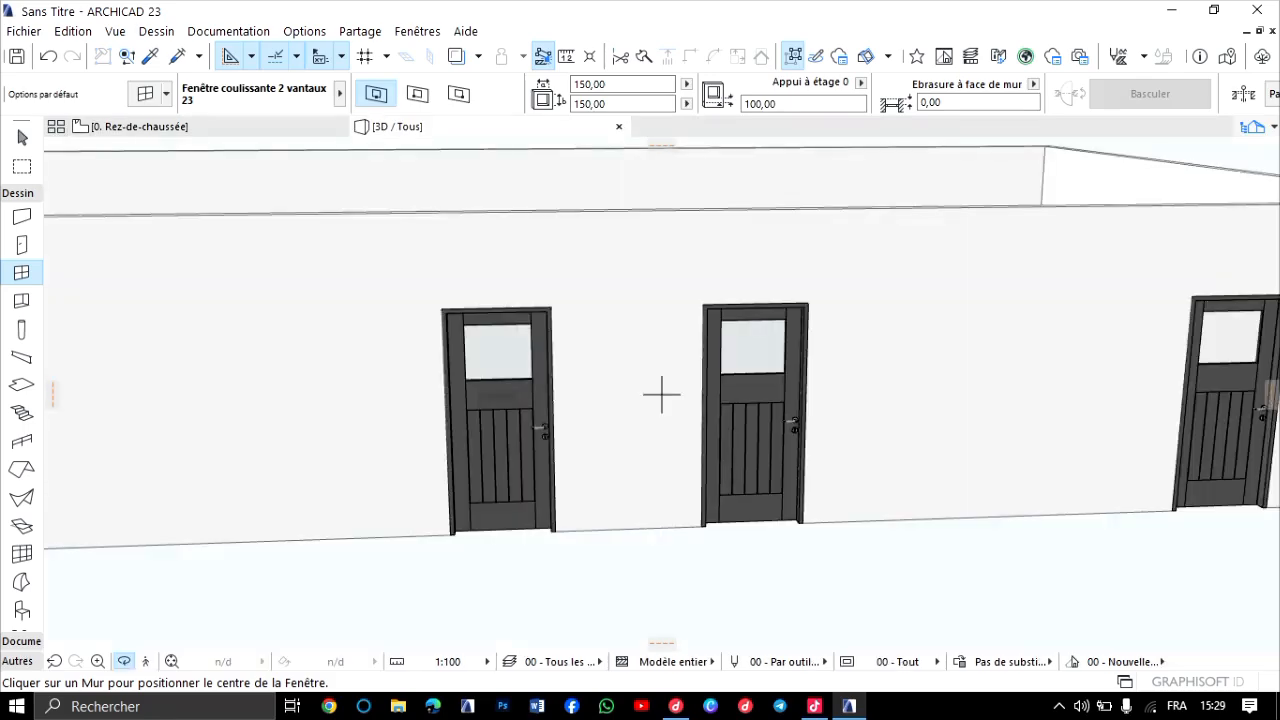
scroll(372, 318, "down", 3)
middle_click_drag(347, 338, 566, 391)
scroll(564, 390, "up", 3)
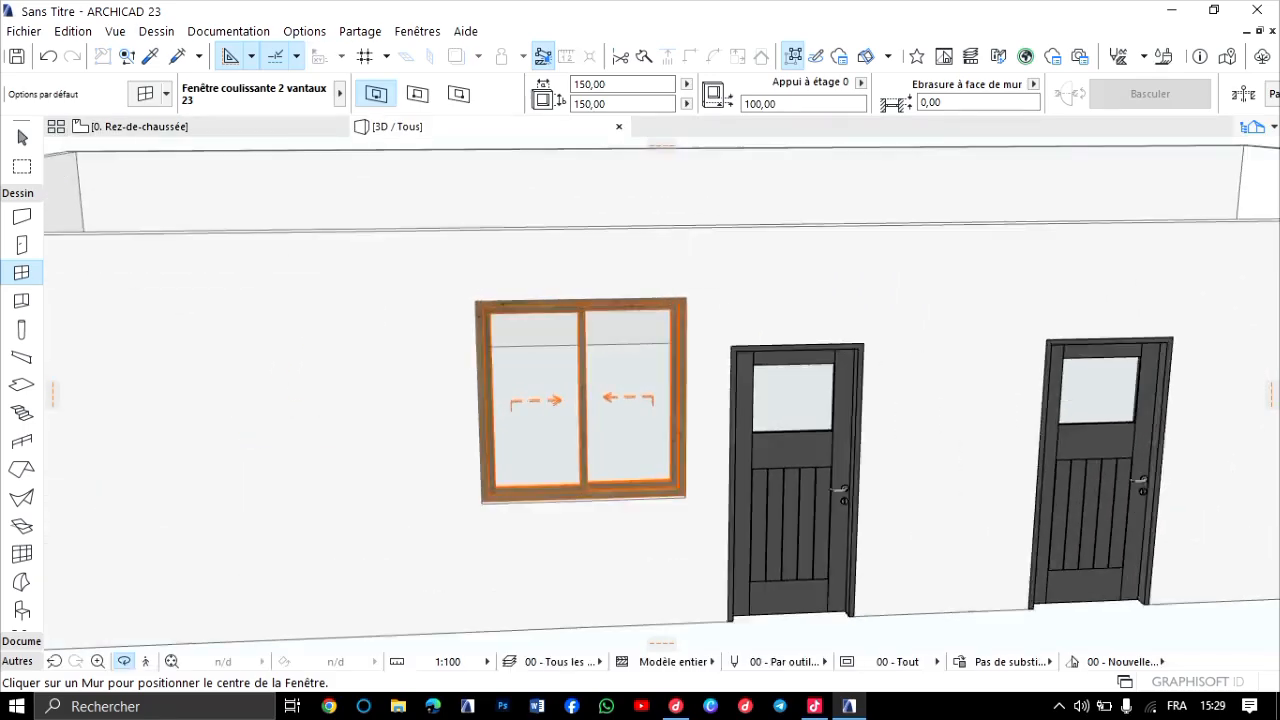
scroll(583, 399, "up", 2)
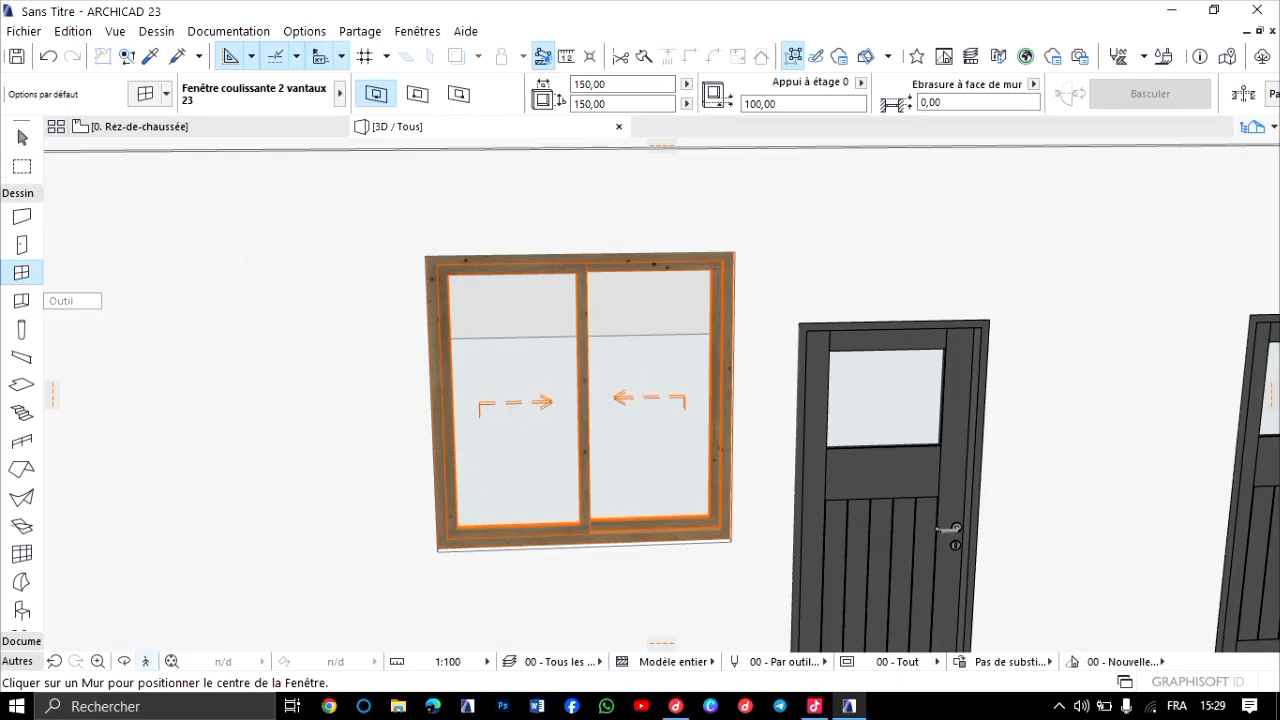
left_click(124, 661)
left_click_drag(578, 412, 290, 490)
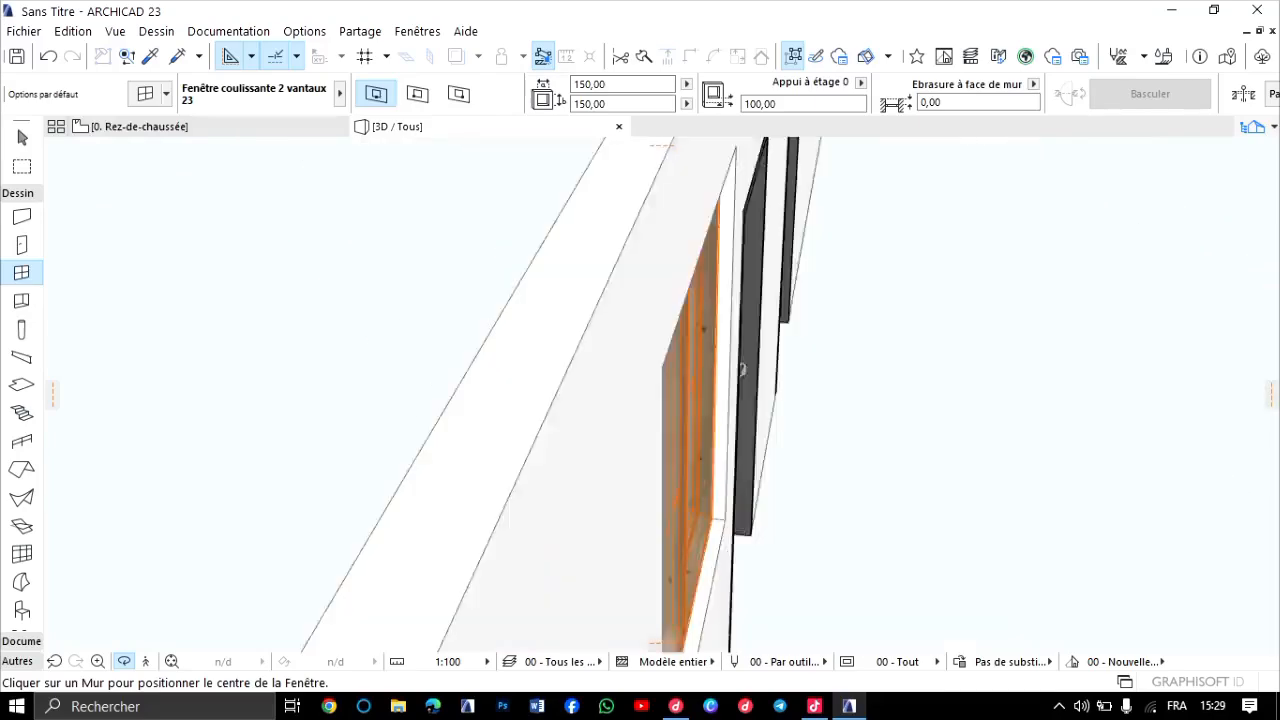
left_click_drag(780, 450, 550, 416)
Examine the sliding window's frame, sashes and opening arrows up close, and its height relative to the neighbouring doors.
scroll(550, 416, "down", 4)
scroll(550, 416, "up", 3)
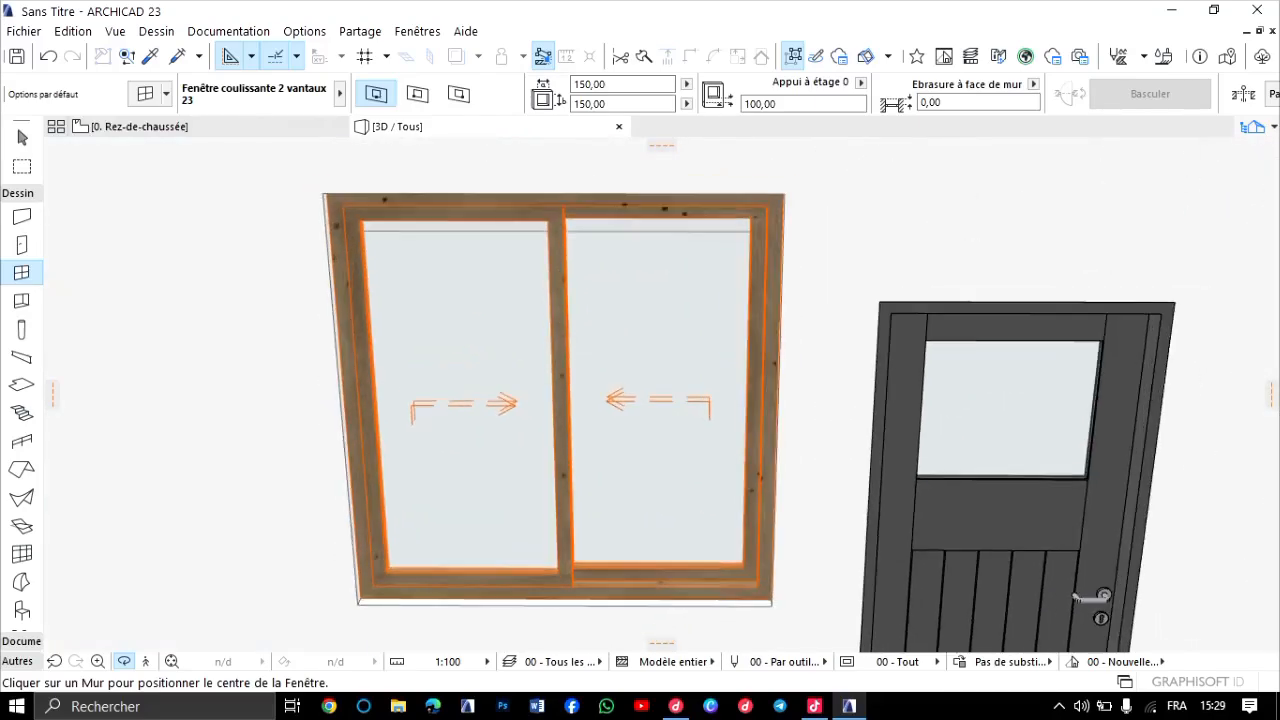
scroll(540, 400, "up", 4)
scroll(590, 425, "down", 4)
left_click_drag(600, 425, 665, 435)
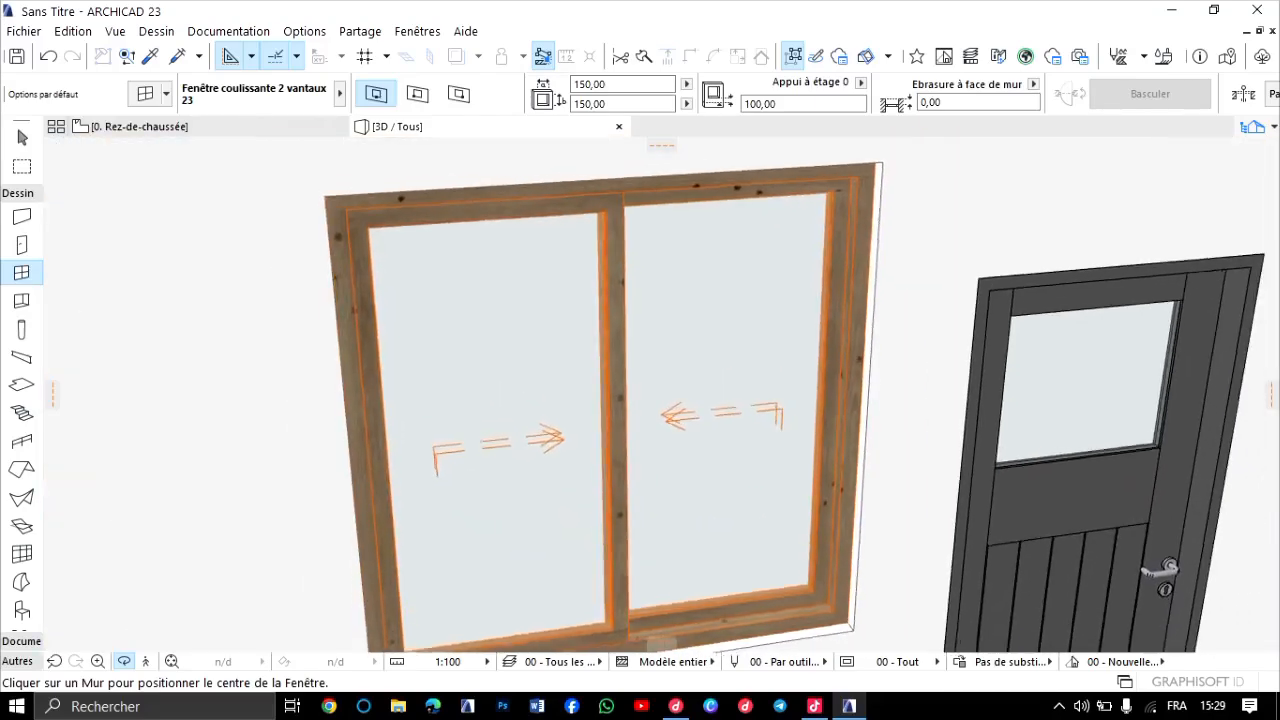
scroll(661, 395, "up", 3)
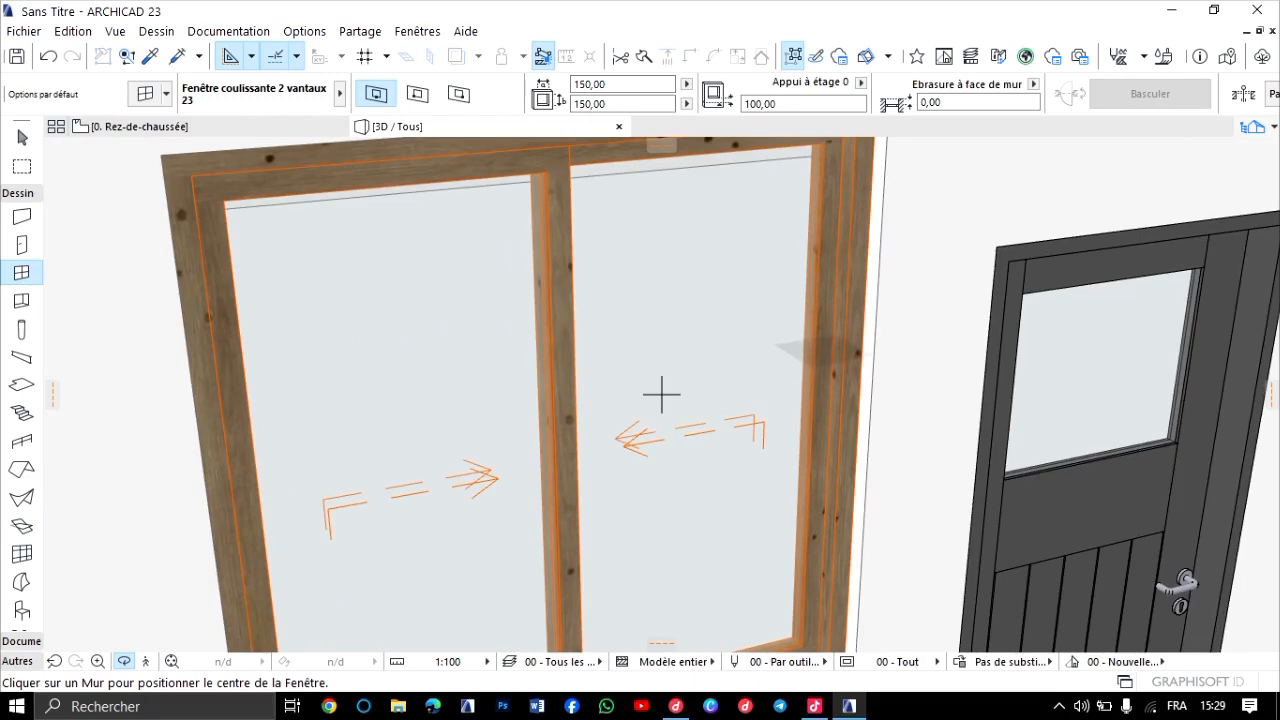
scroll(661, 395, "down", 3)
scroll(663, 394, "up", 4)
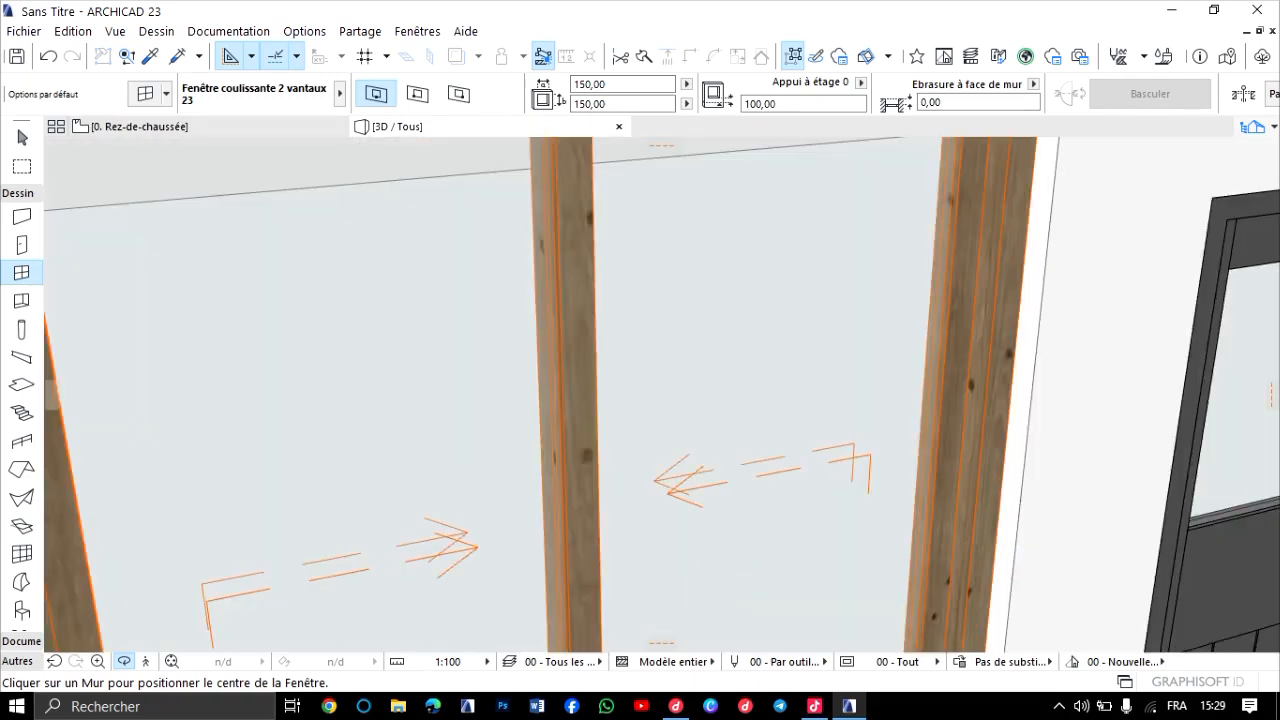
scroll(663, 391, "down", 4)
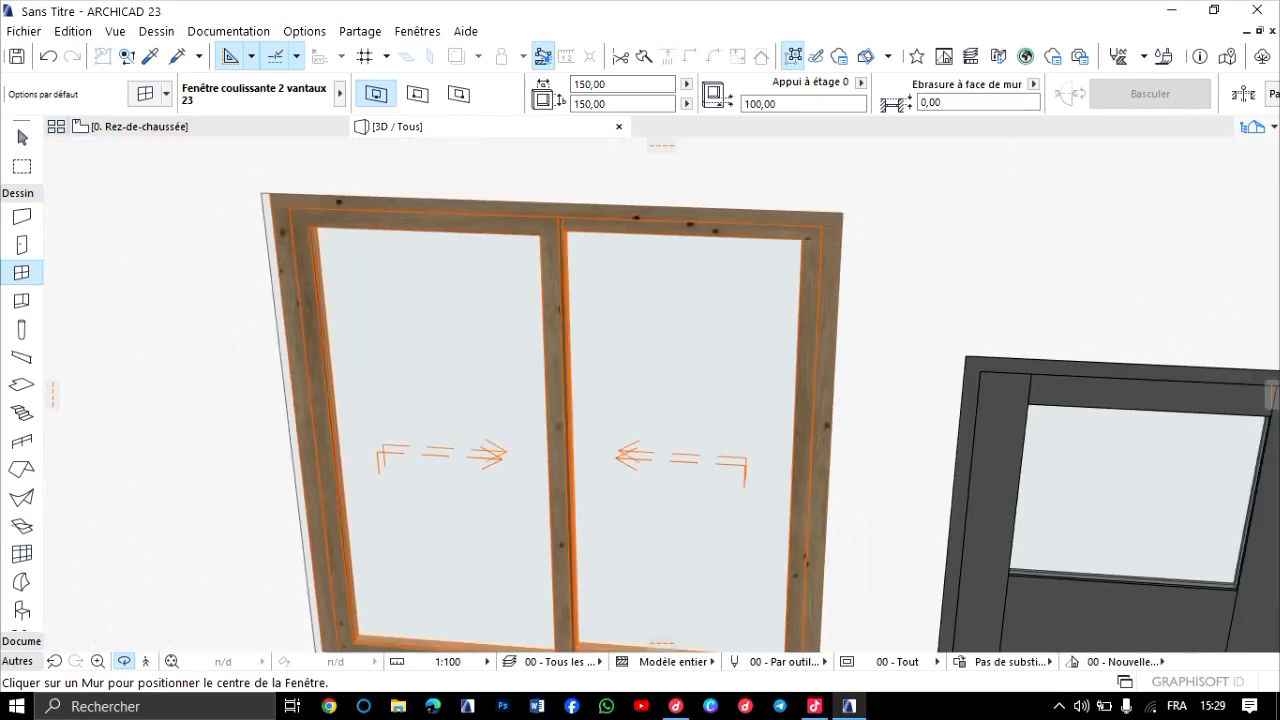
scroll(663, 394, "up", 2)
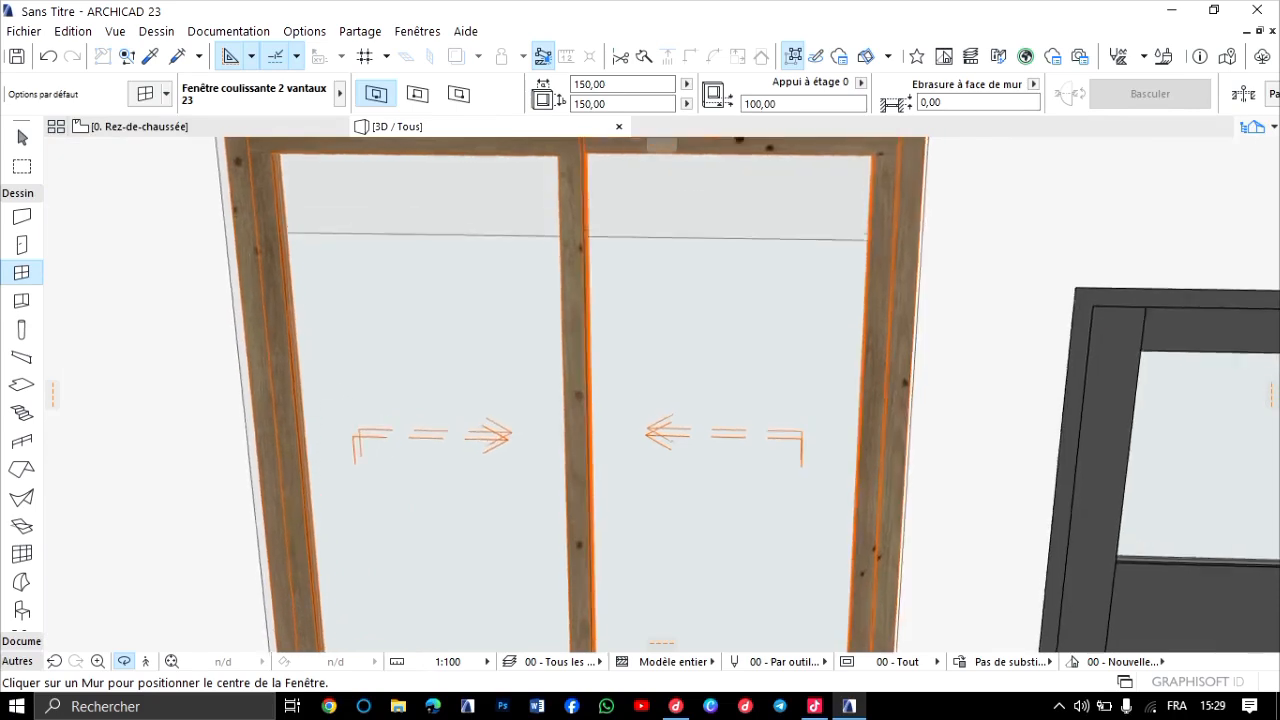
scroll(663, 391, "down", 4)
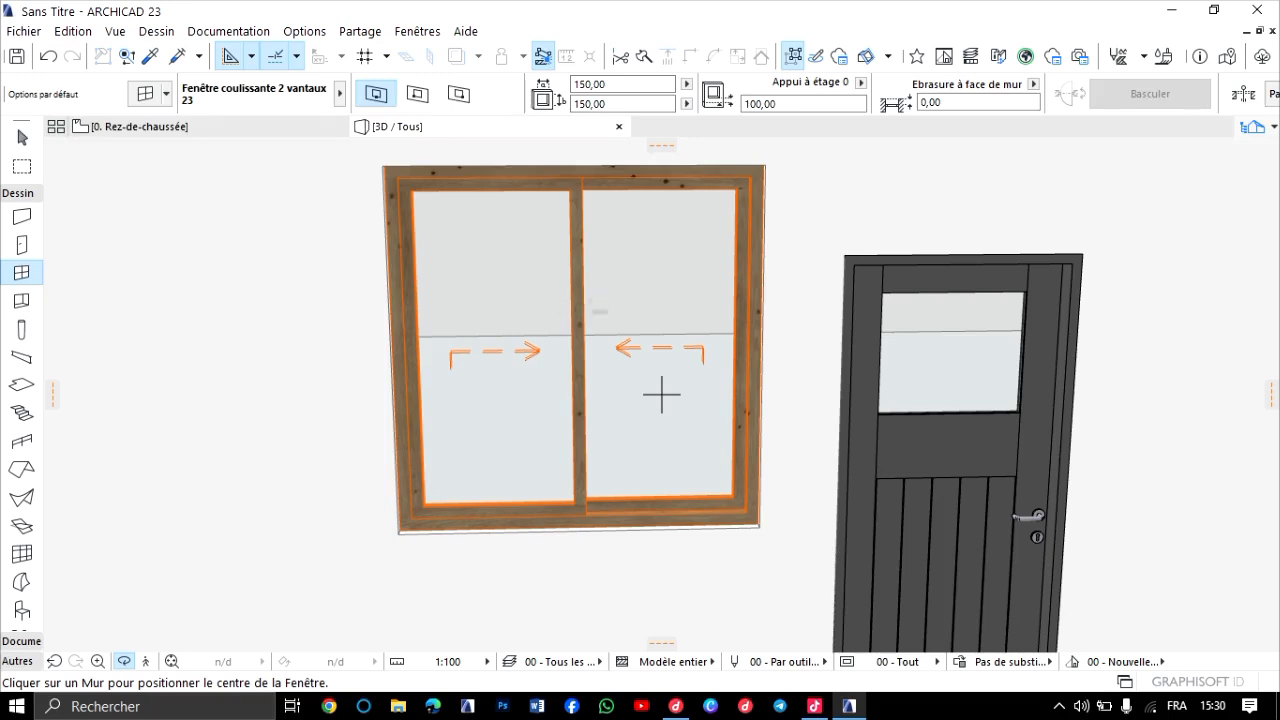
scroll(661, 395, "down", 5)
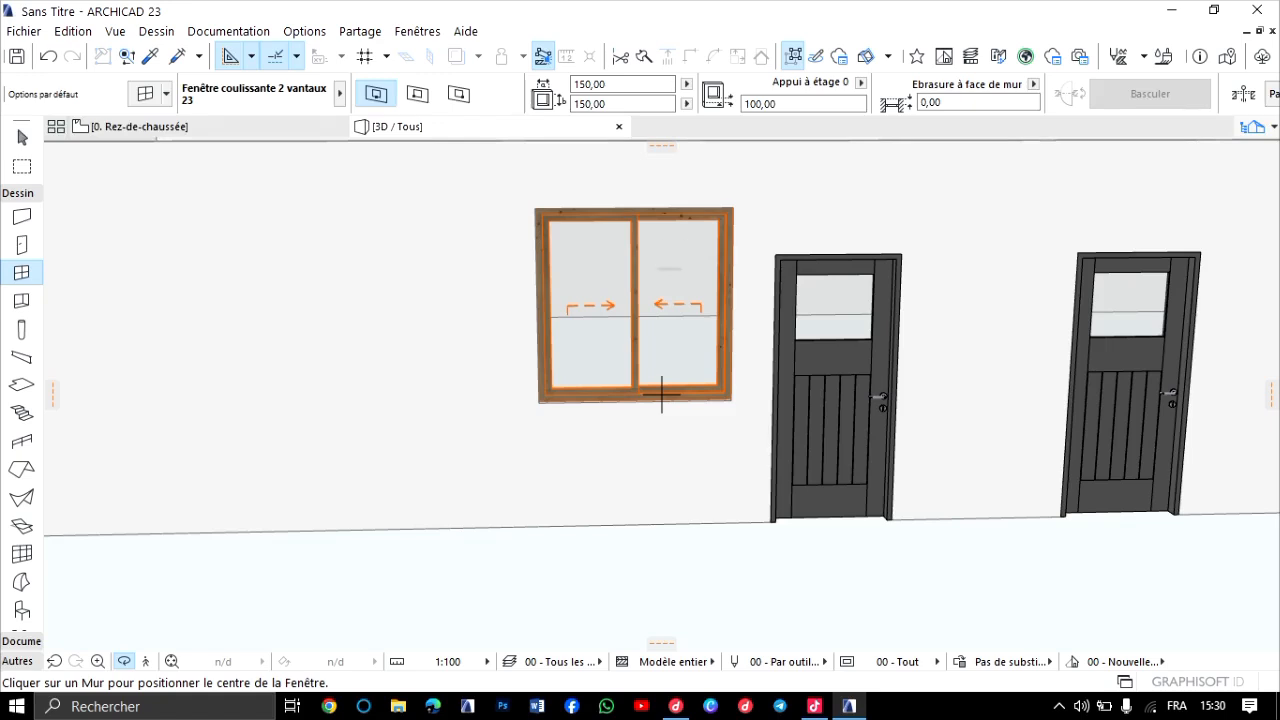
scroll(610, 308, "up", 2)
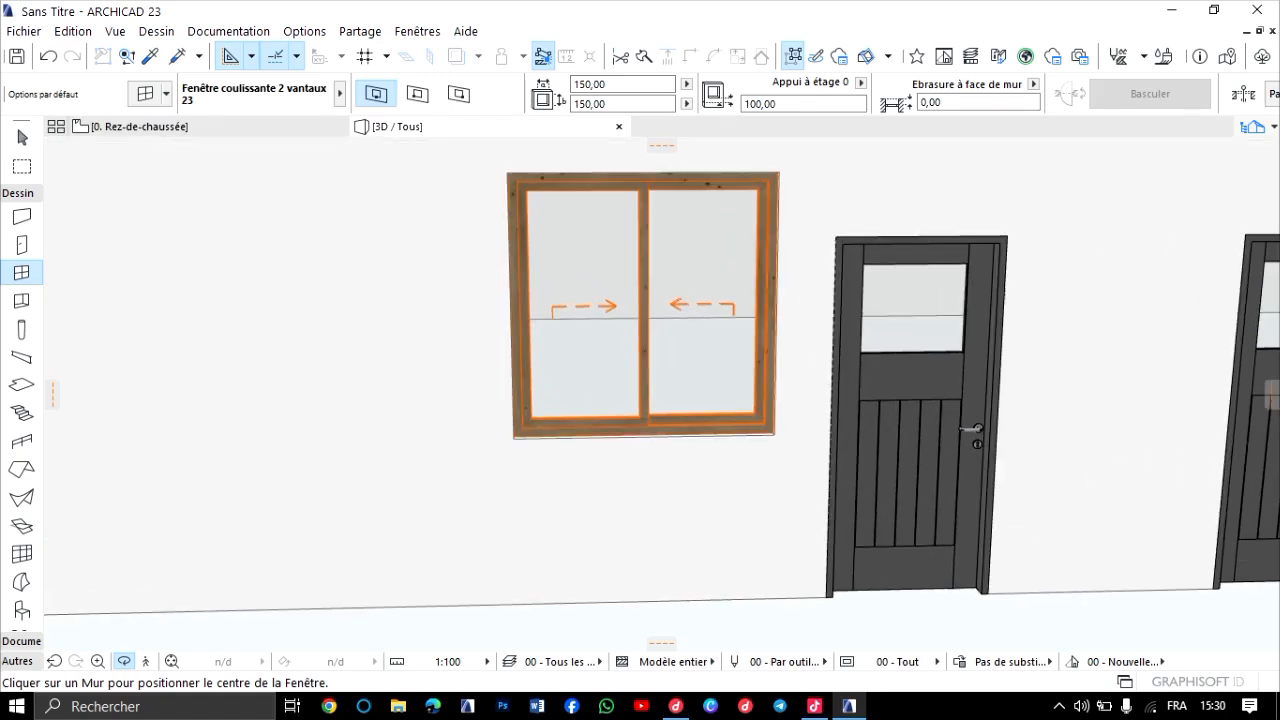
Select the sliding window in 3D, set its height to 120, deselect it and check the resized window.
left_click(22, 137)
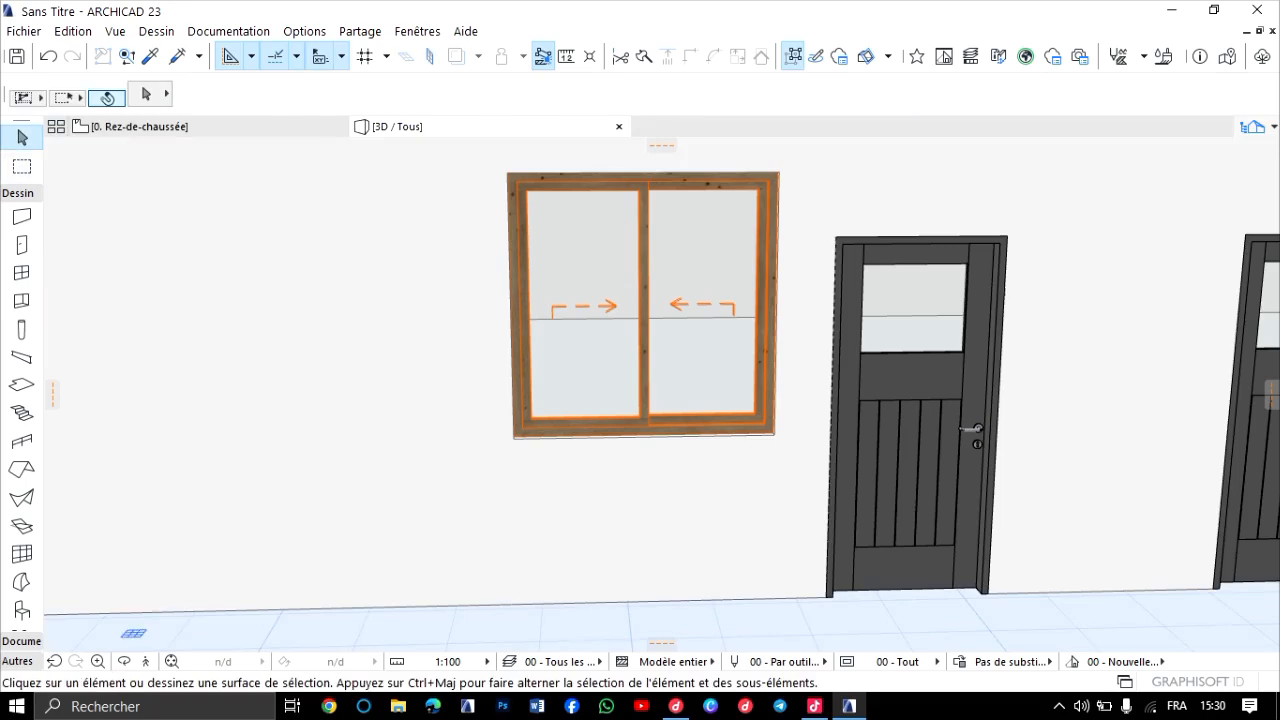
left_click(643, 305)
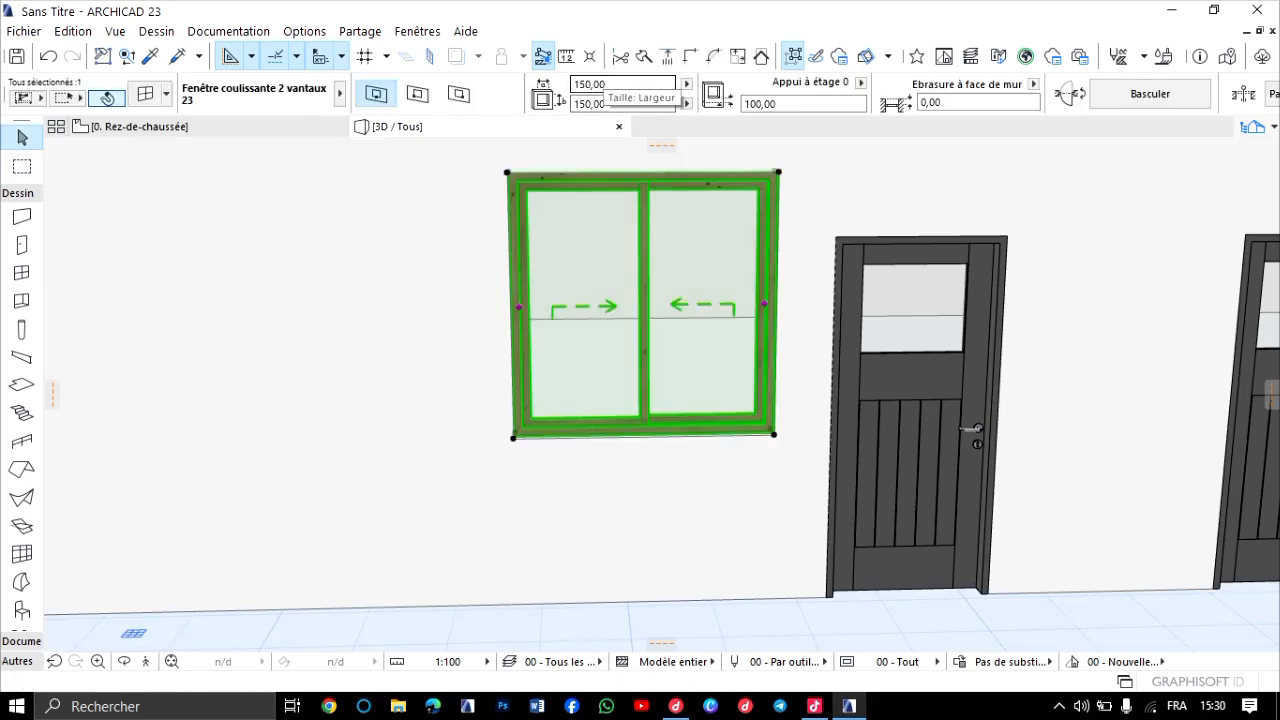
left_click(590, 103)
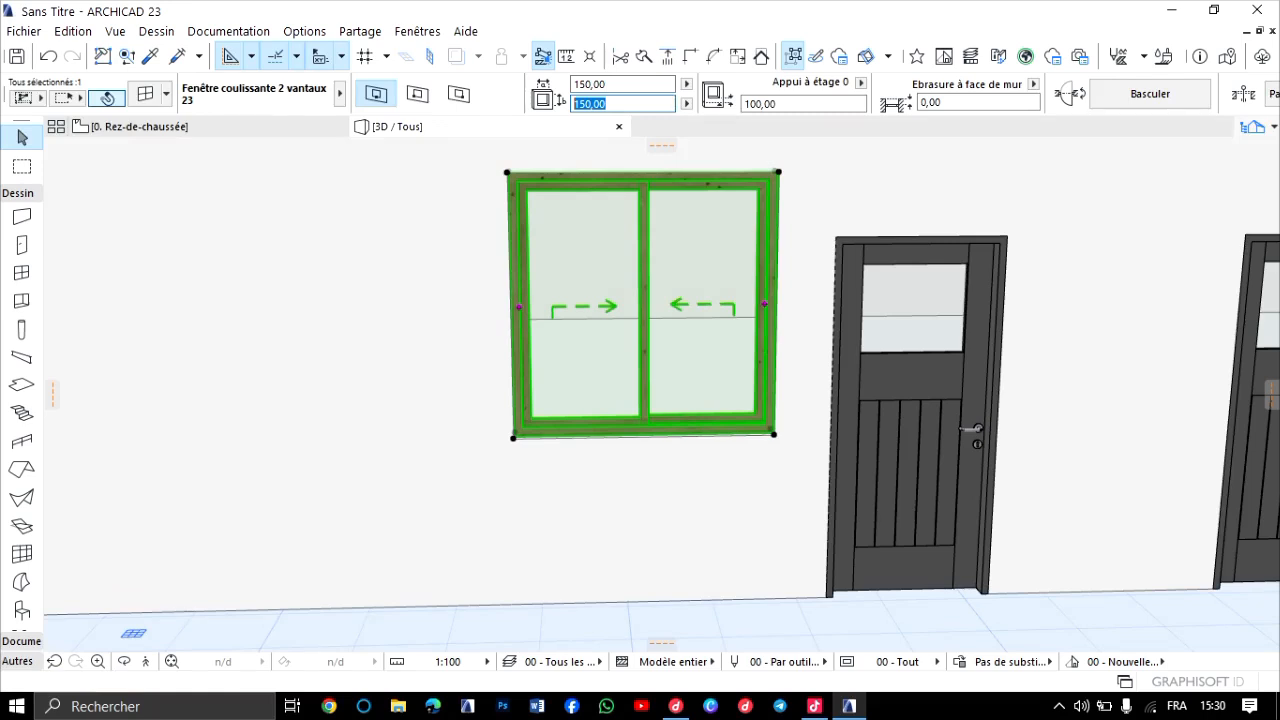
type("120")
key("Return")
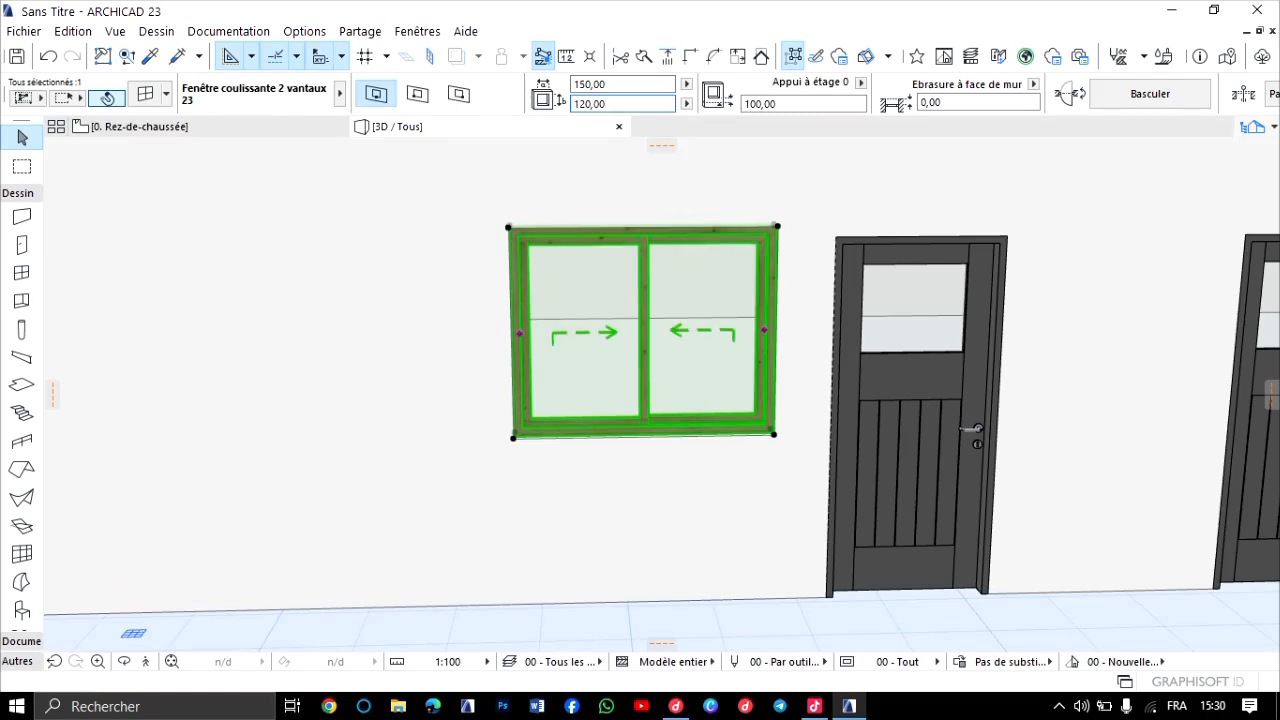
scroll(736, 314, "down", 4)
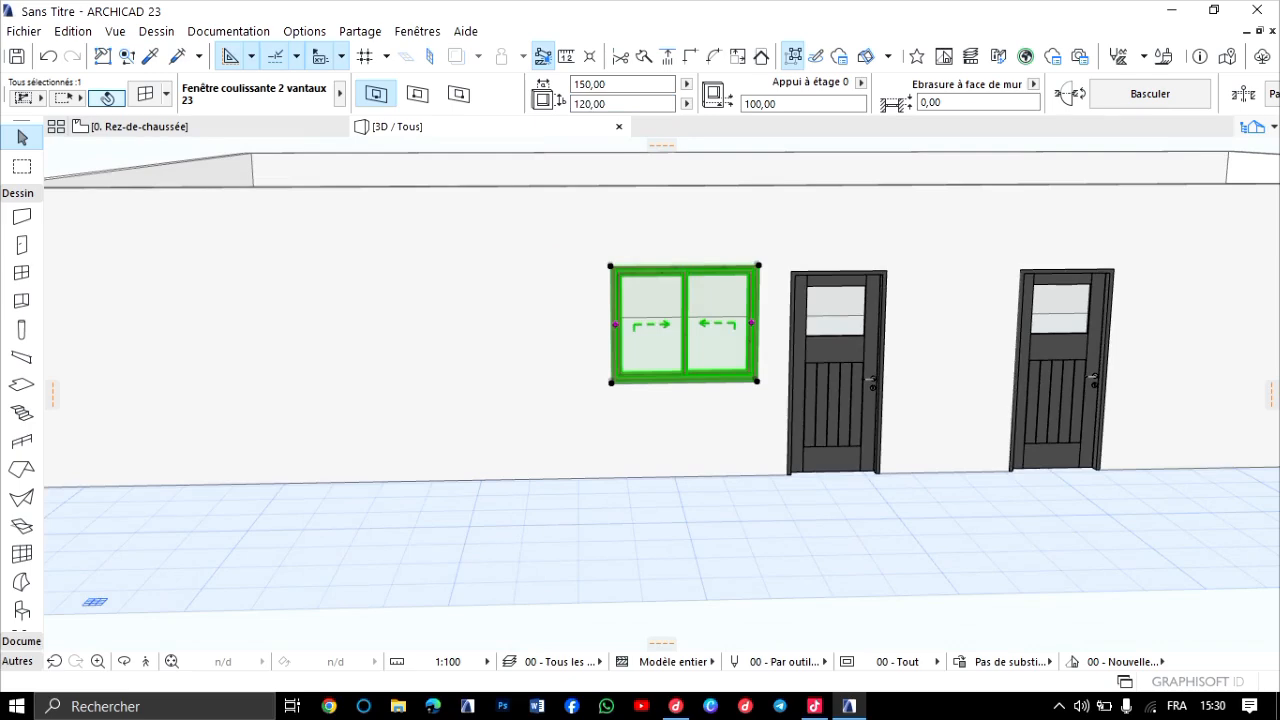
key("Escape")
scroll(743, 265, "up", 4)
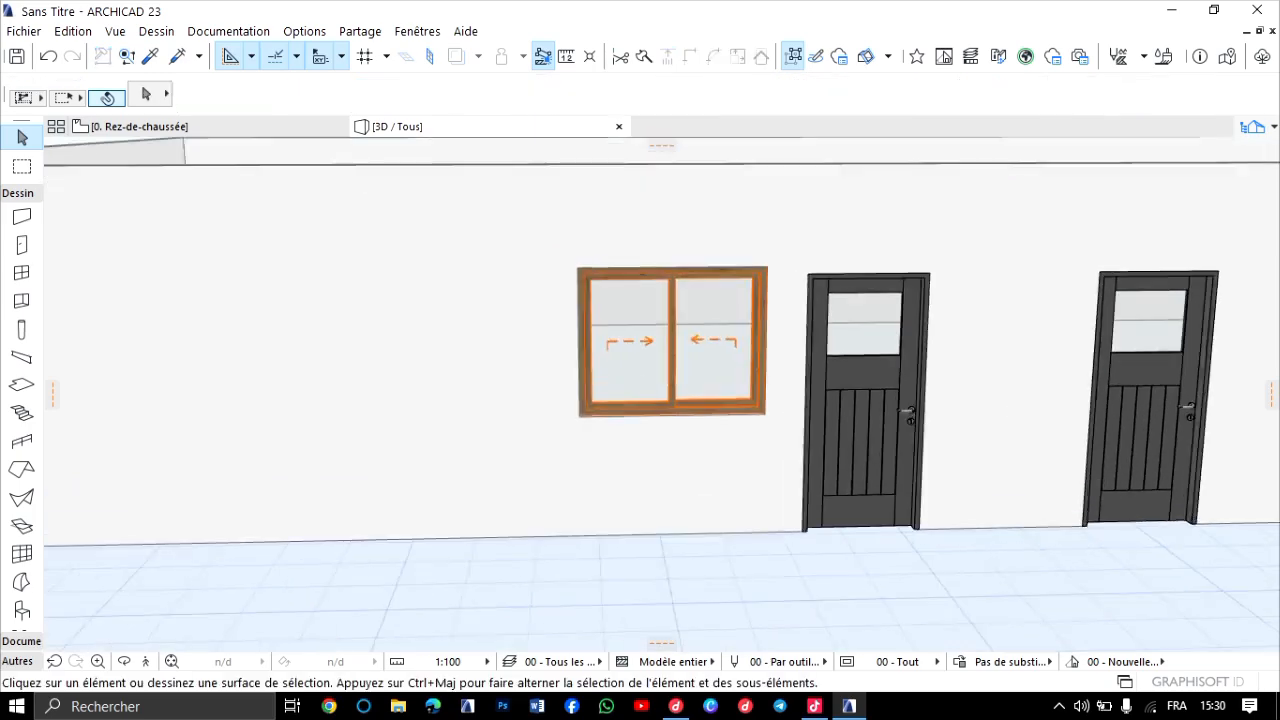
scroll(725, 282, "down", 4)
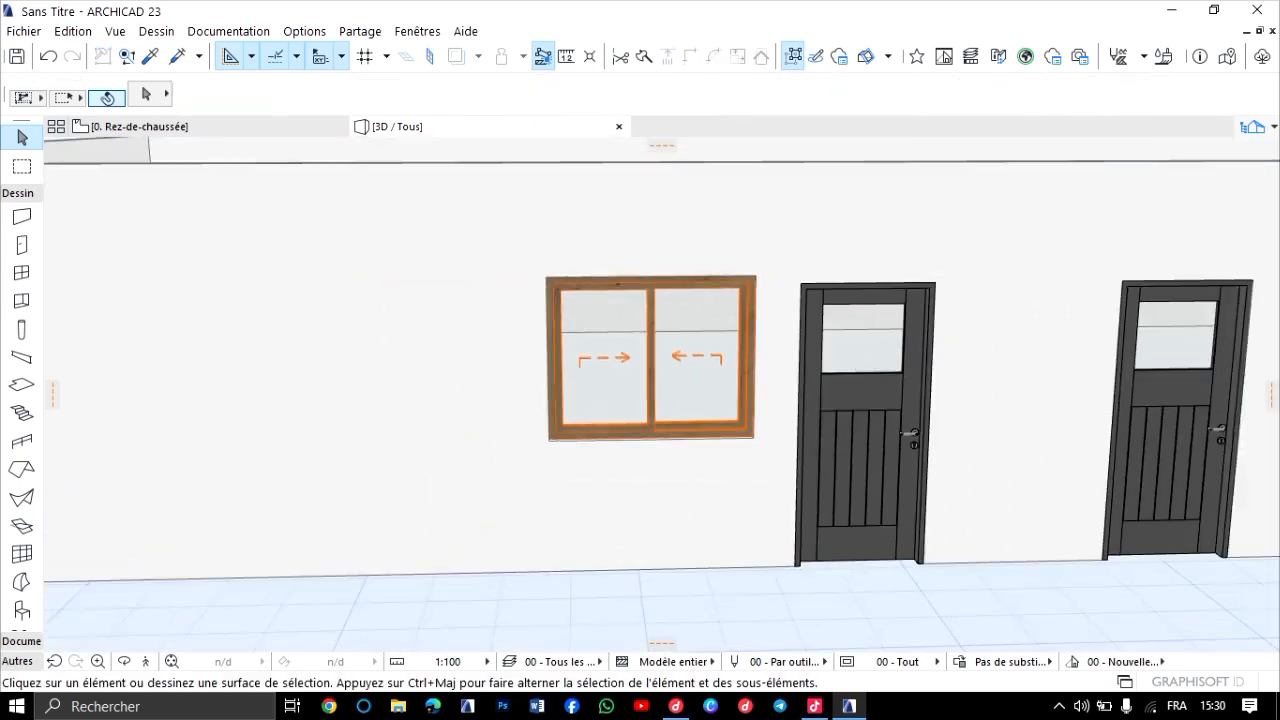
scroll(650, 347, "up", 3)
scroll(652, 345, "up", 1)
In the sliding window's Lignes d'ouverture settings, override the model view options for 3D projections and disable the opening line.
left_click(651, 347)
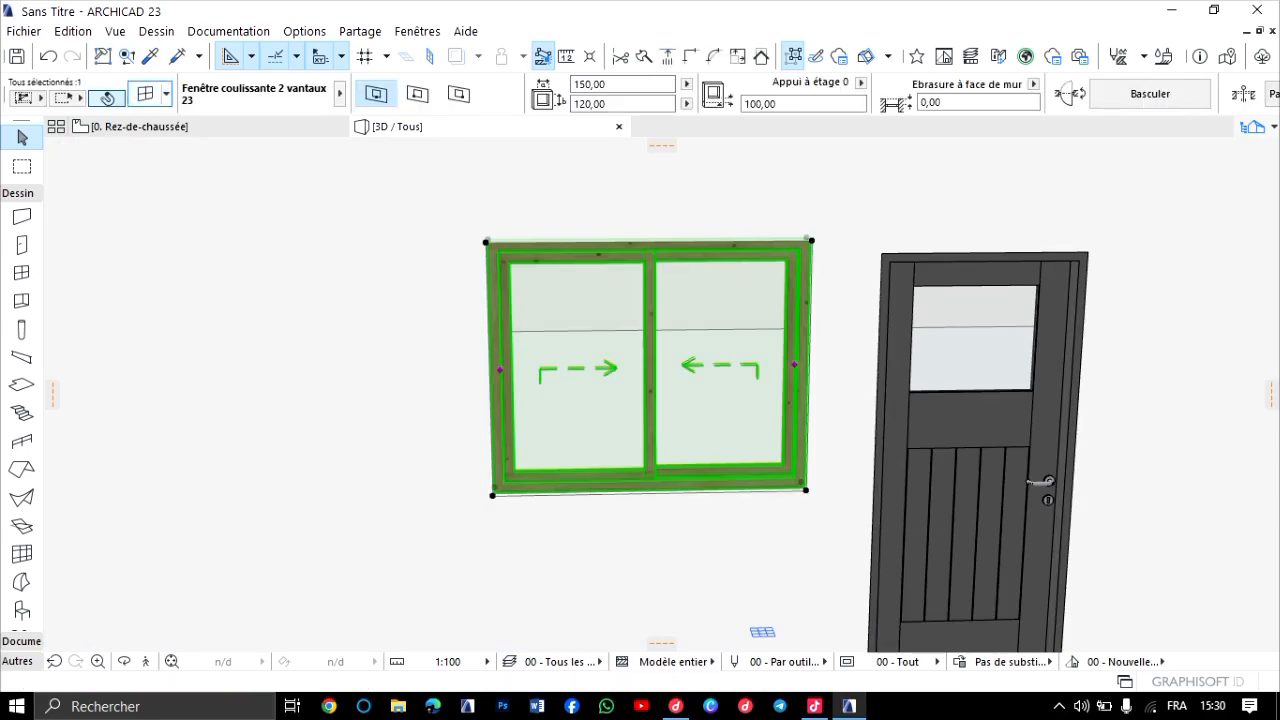
key("ctrl+t")
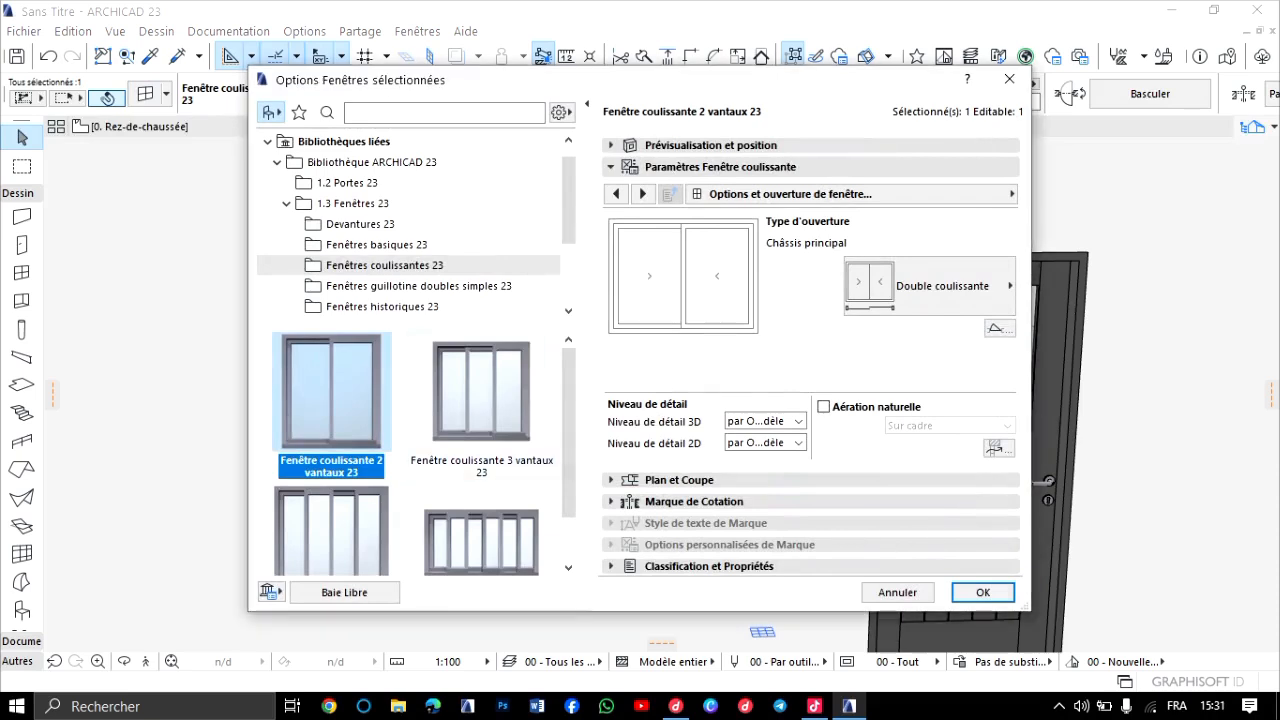
left_click(643, 194)
left_click(643, 194)
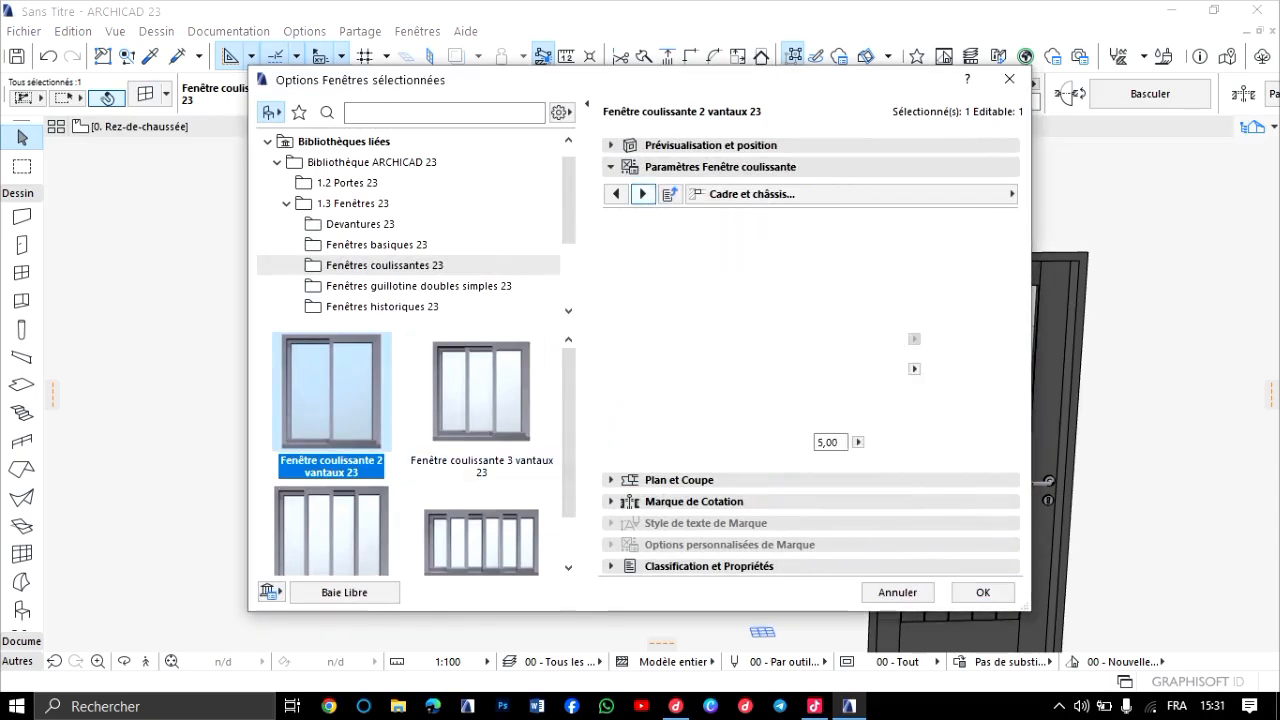
left_click(643, 194)
left_click(643, 194)
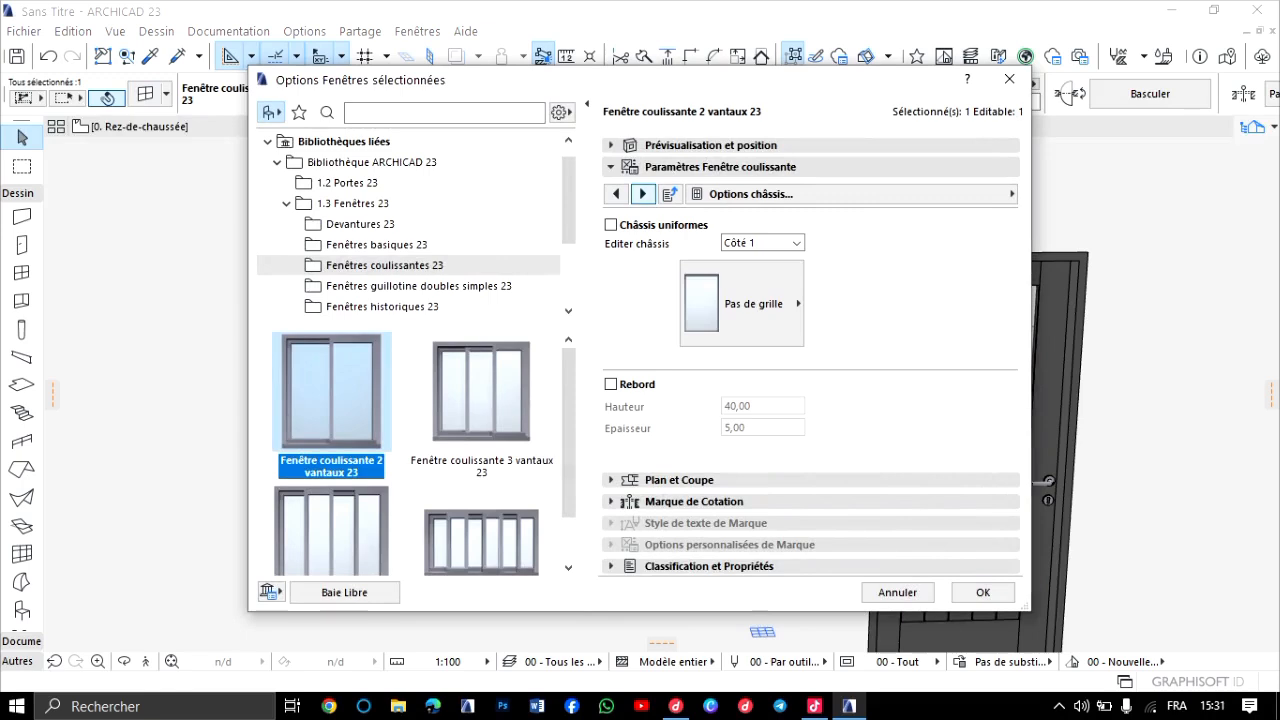
left_click(643, 194)
left_click(643, 194)
left_click(643, 194)
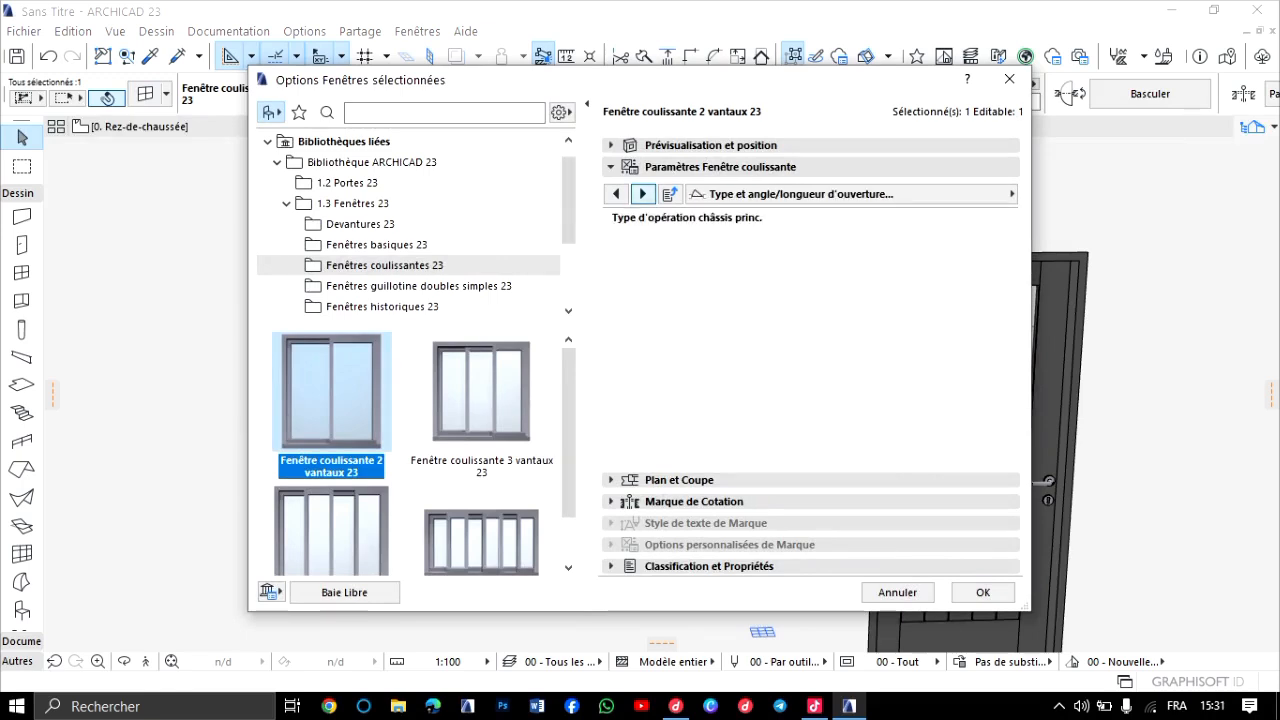
left_click(643, 194)
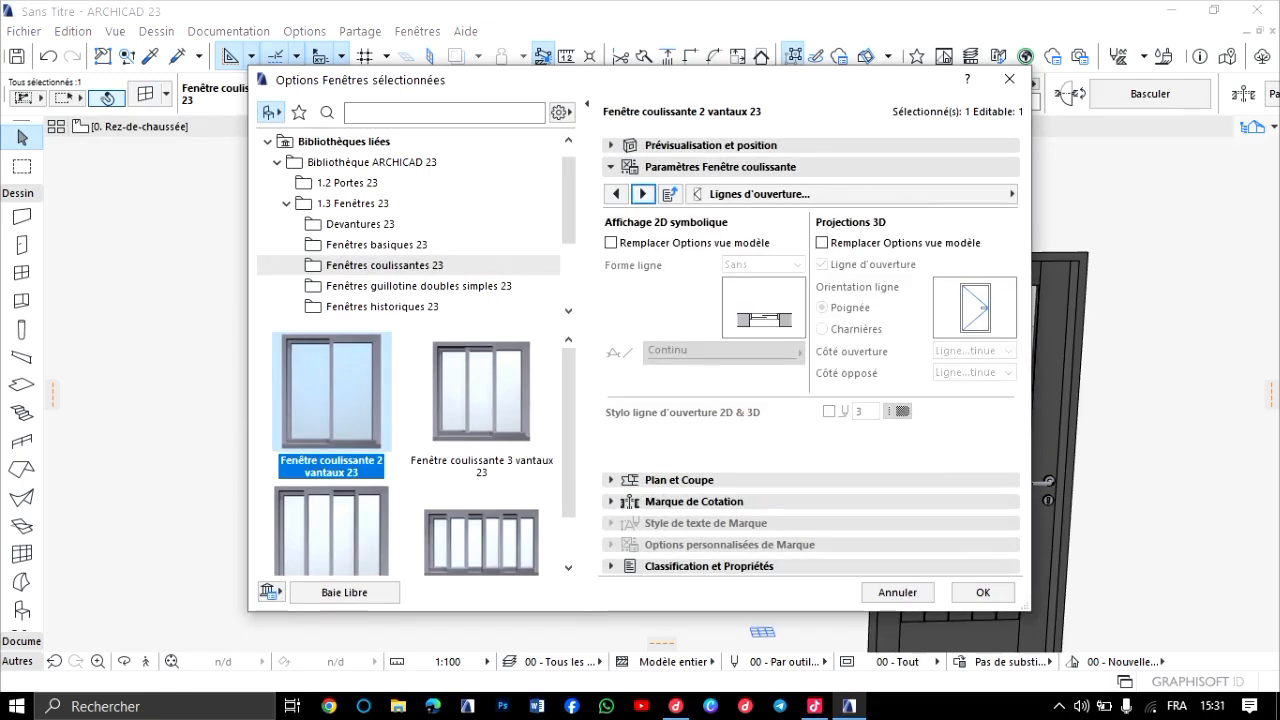
left_click(822, 242)
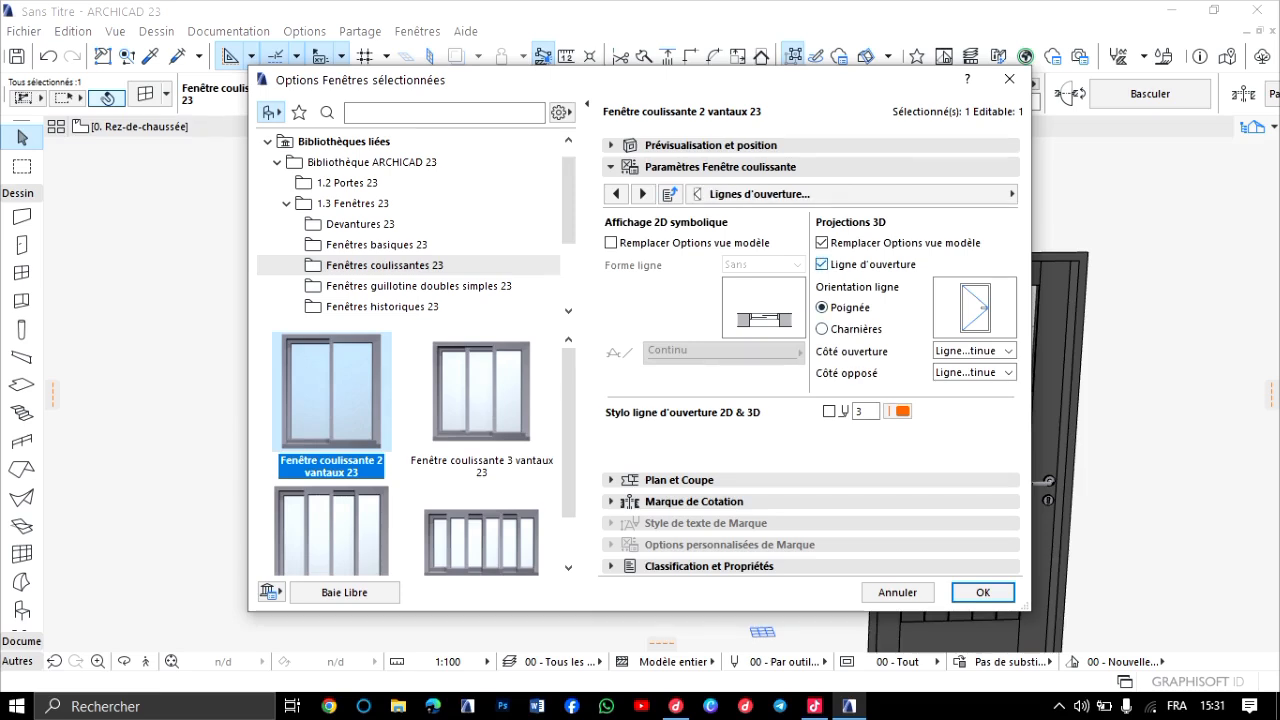
left_click(822, 264)
In the sliding window's model attributes, enable uniform window surfaces and assign Métal - Aluminium naturel to the frame and sashes.
left_click(643, 194)
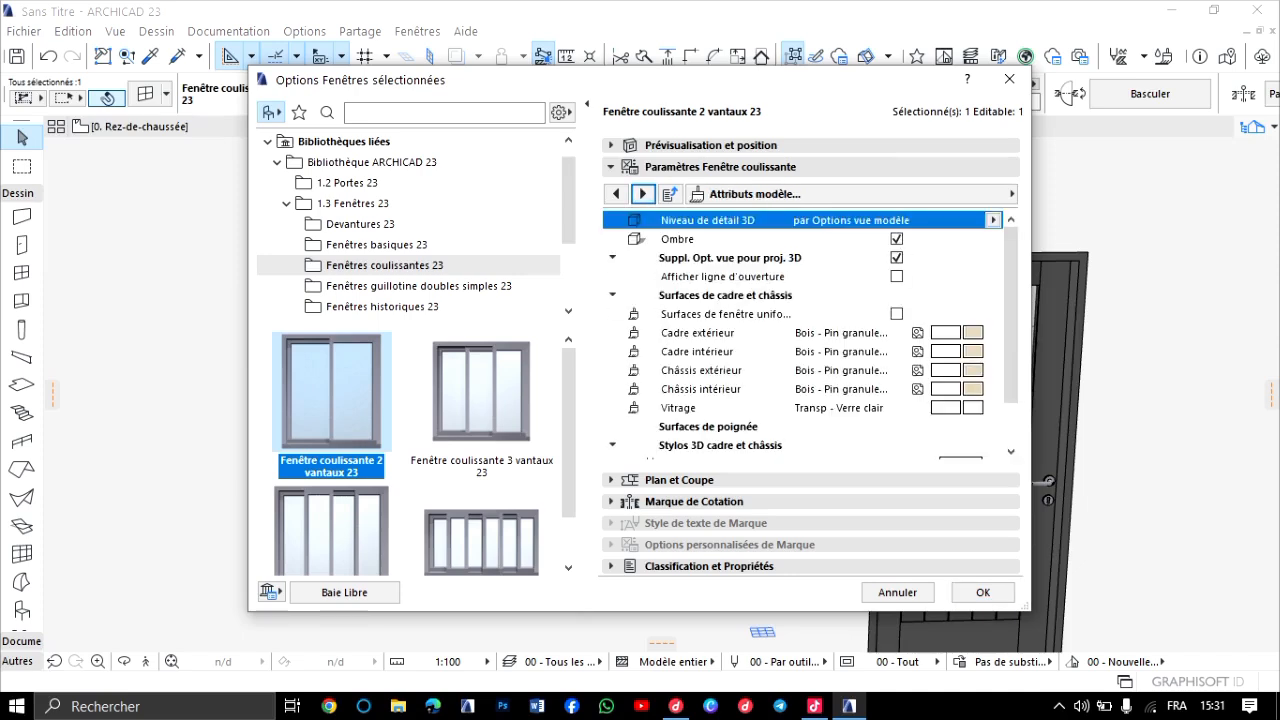
left_click(896, 314)
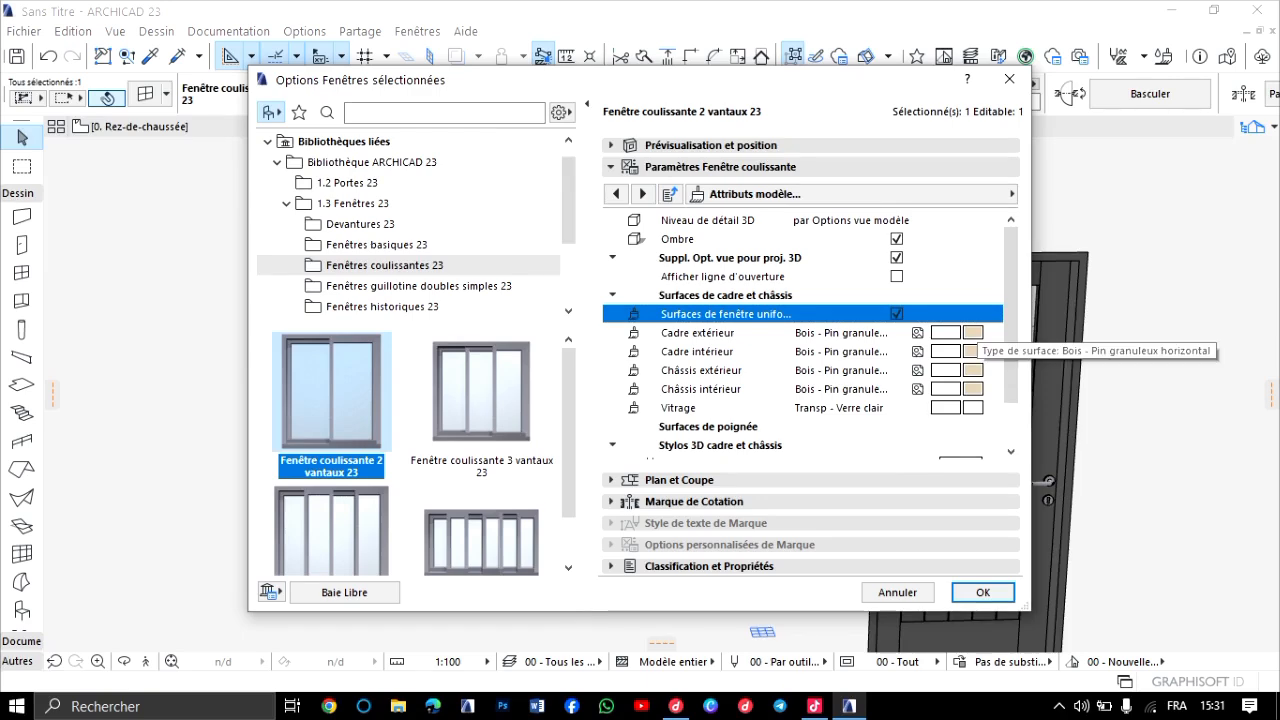
left_click(945, 370)
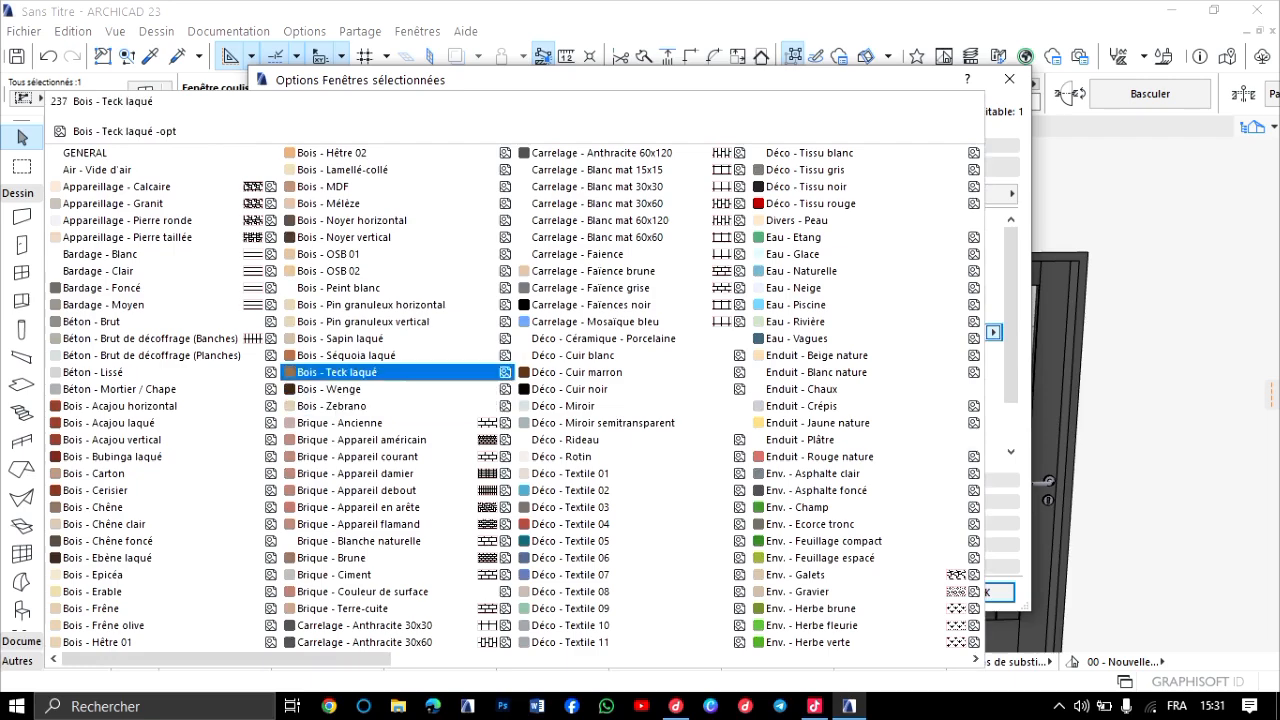
scroll(400, 380, "right", 3)
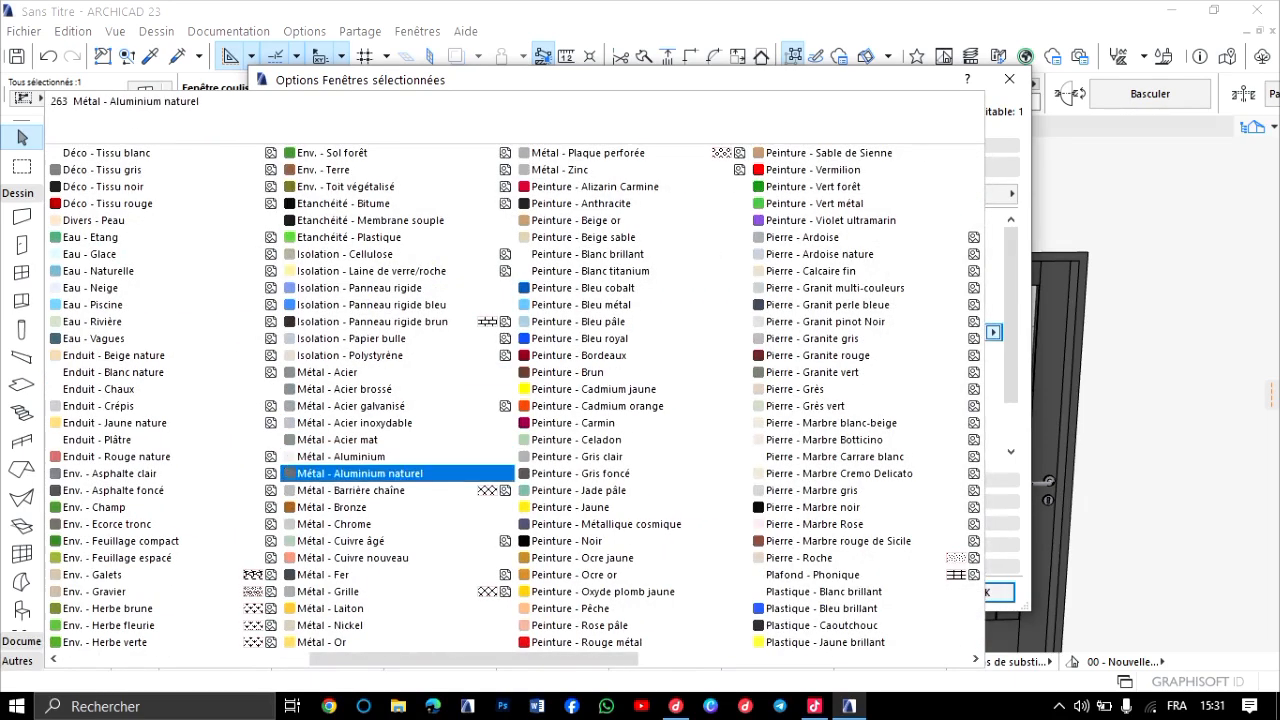
left_click(400, 473)
Set the sliding window's 3D frame pen (Stylo cadre) to pen 61.
scroll(990, 360, "down", 1)
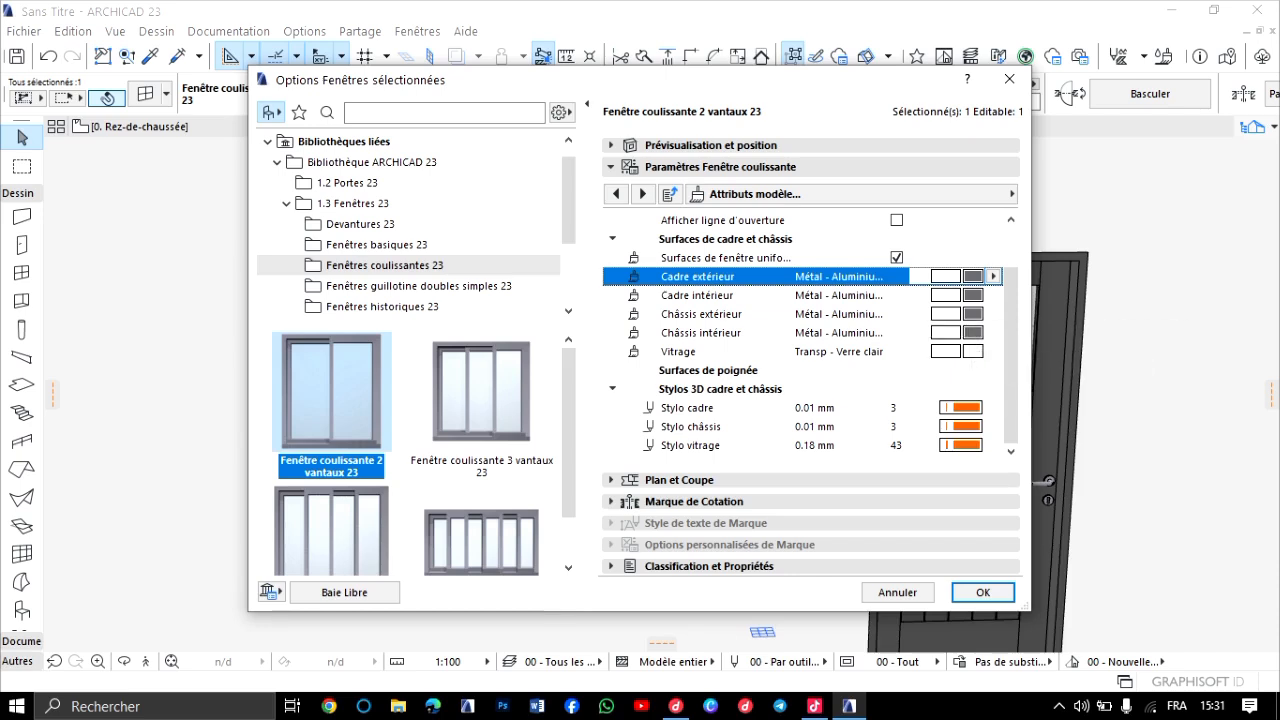
left_click(962, 408)
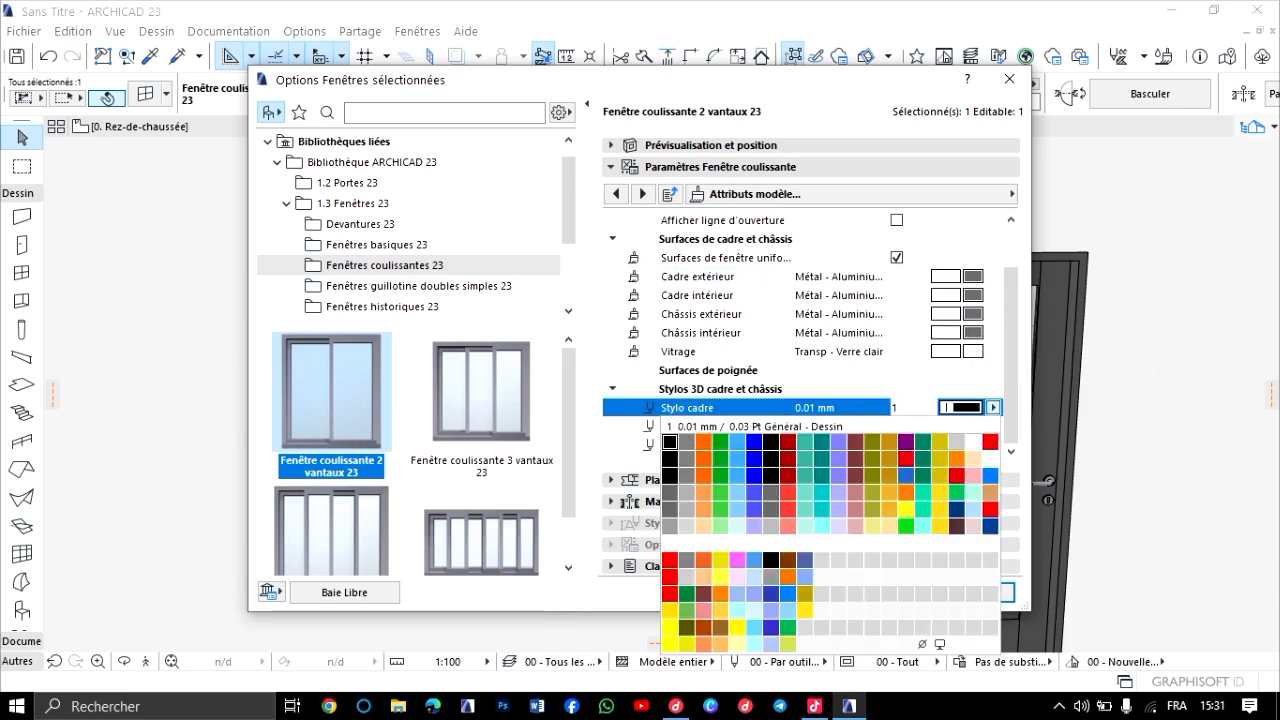
left_click(669, 441)
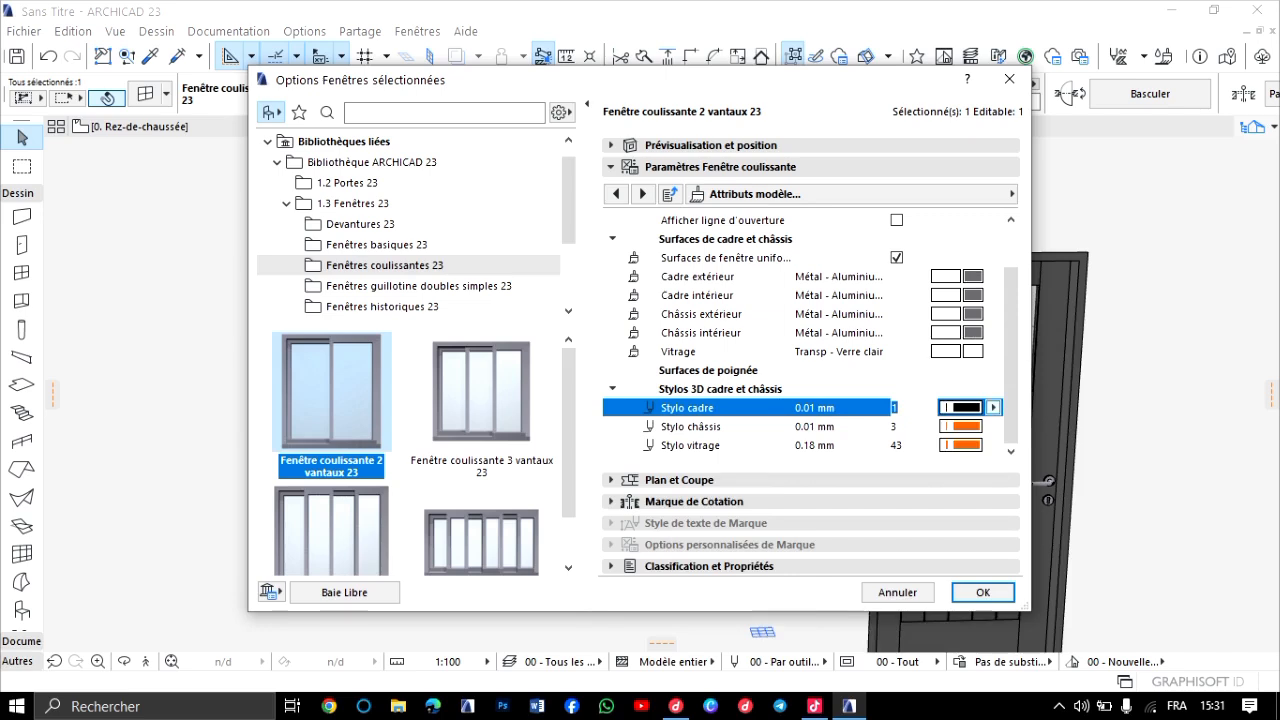
left_click(993, 407)
left_click(669, 492)
left_click(993, 407)
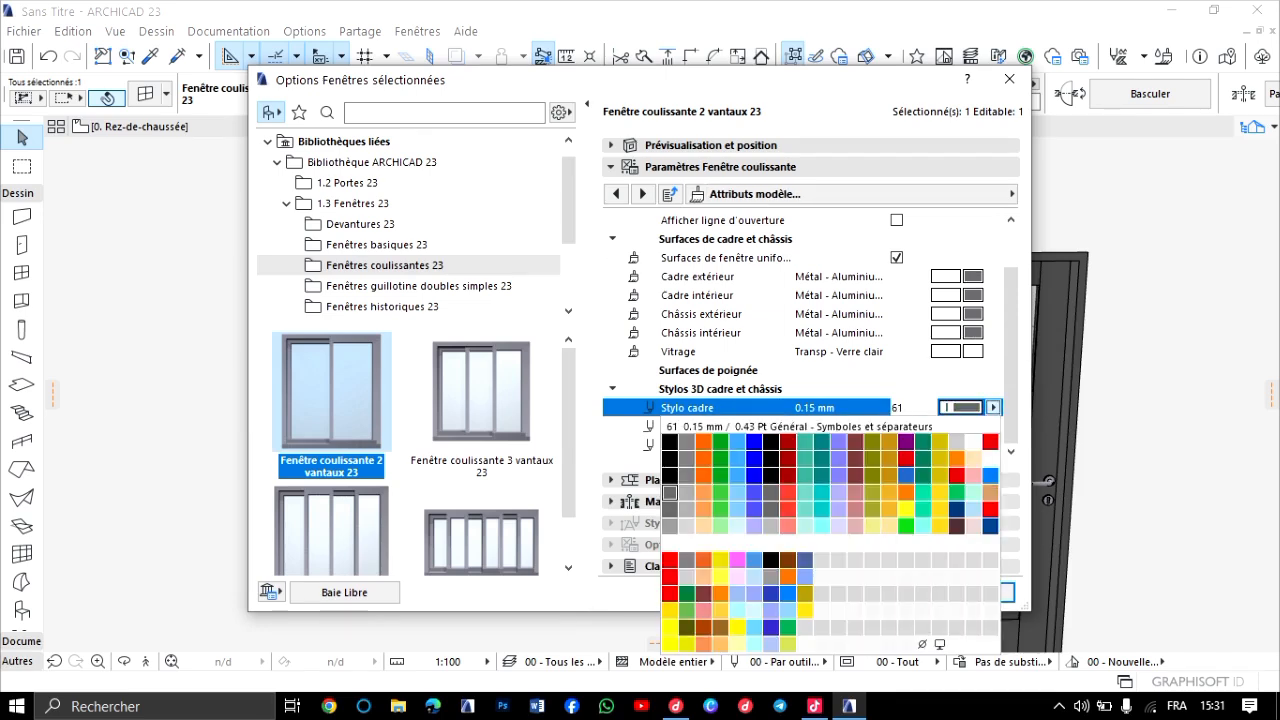
left_click(669, 492)
Set the 3D sash and glazing pens to 61, apply the window settings and deselect the window.
left_click(961, 427)
left_click(993, 426)
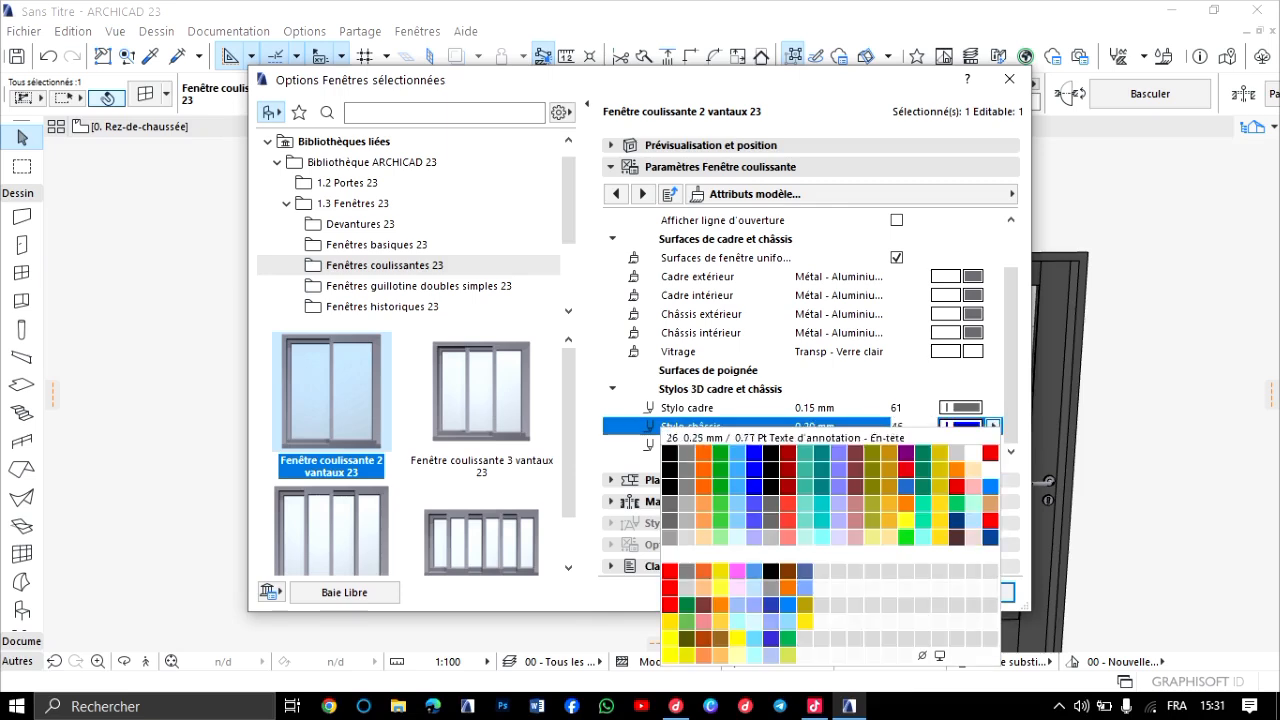
left_click(669, 505)
left_click(961, 445)
left_click(993, 445)
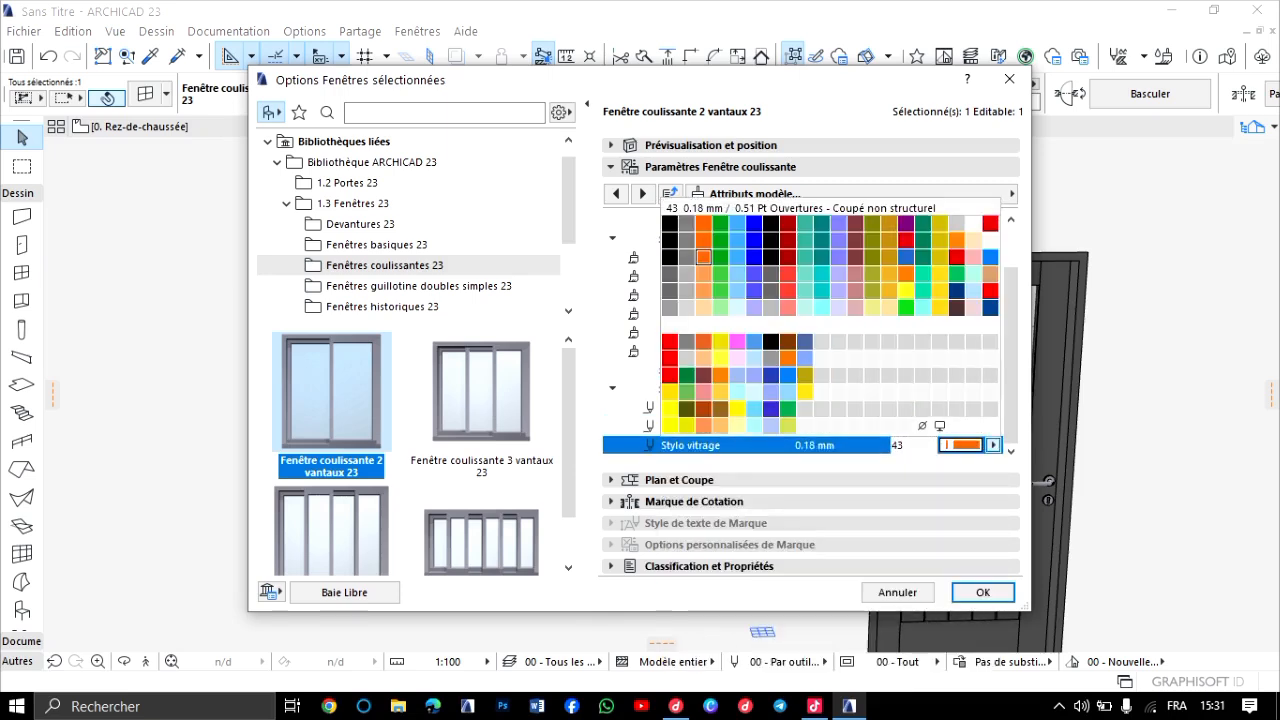
left_click(670, 273)
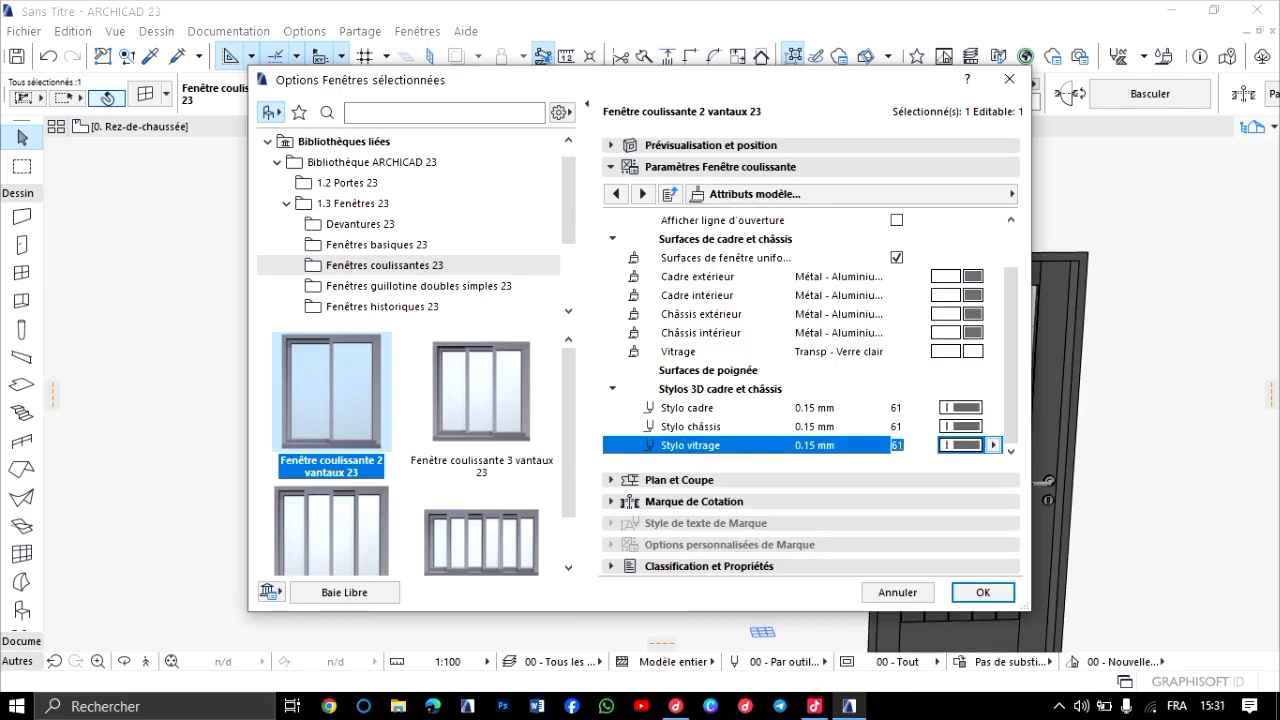
key("Return")
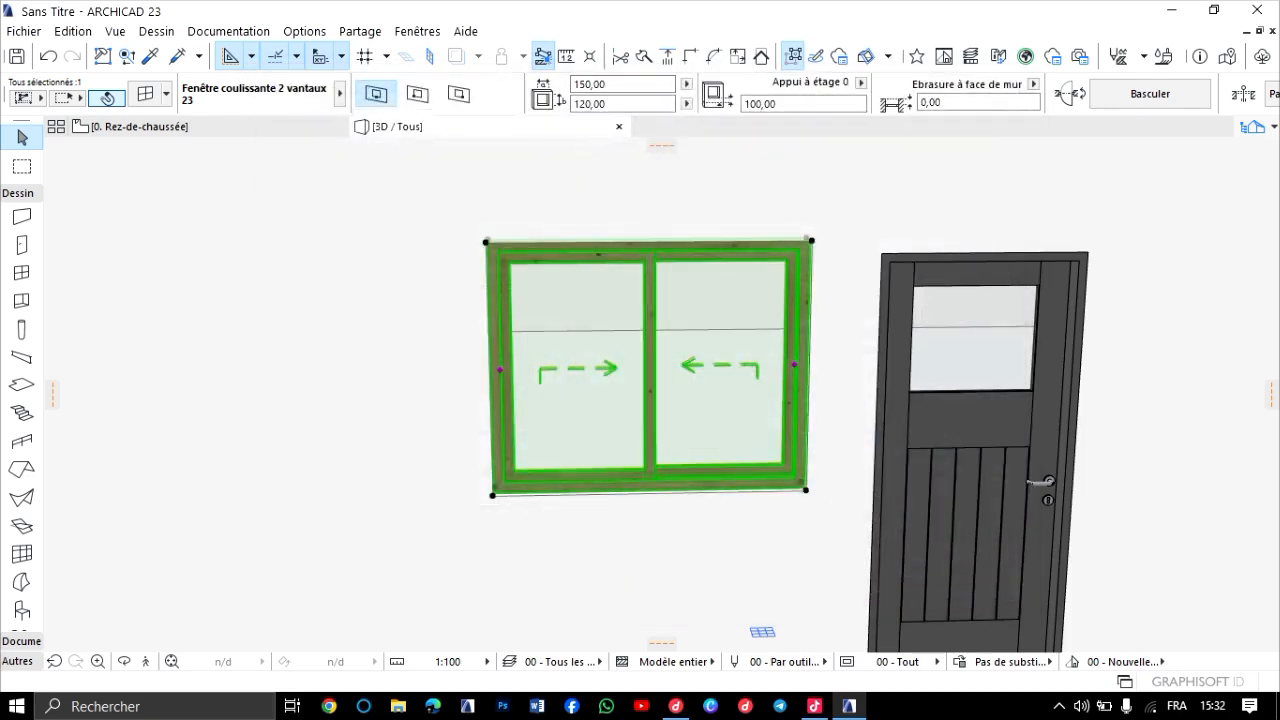
key("Escape")
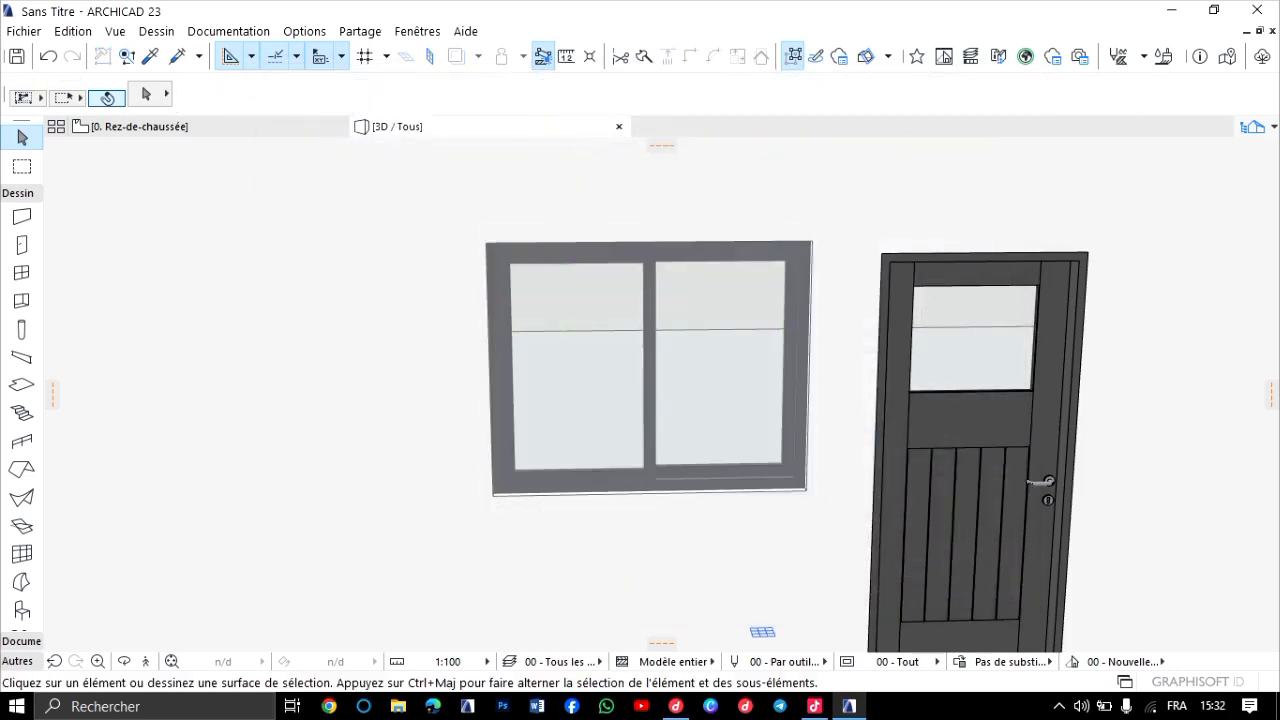
Examine the sliding window's new aluminium finish and pens in 3D, up close, from the side and beside the doors.
scroll(650, 400, "down", 2)
scroll(650, 400, "up", 1)
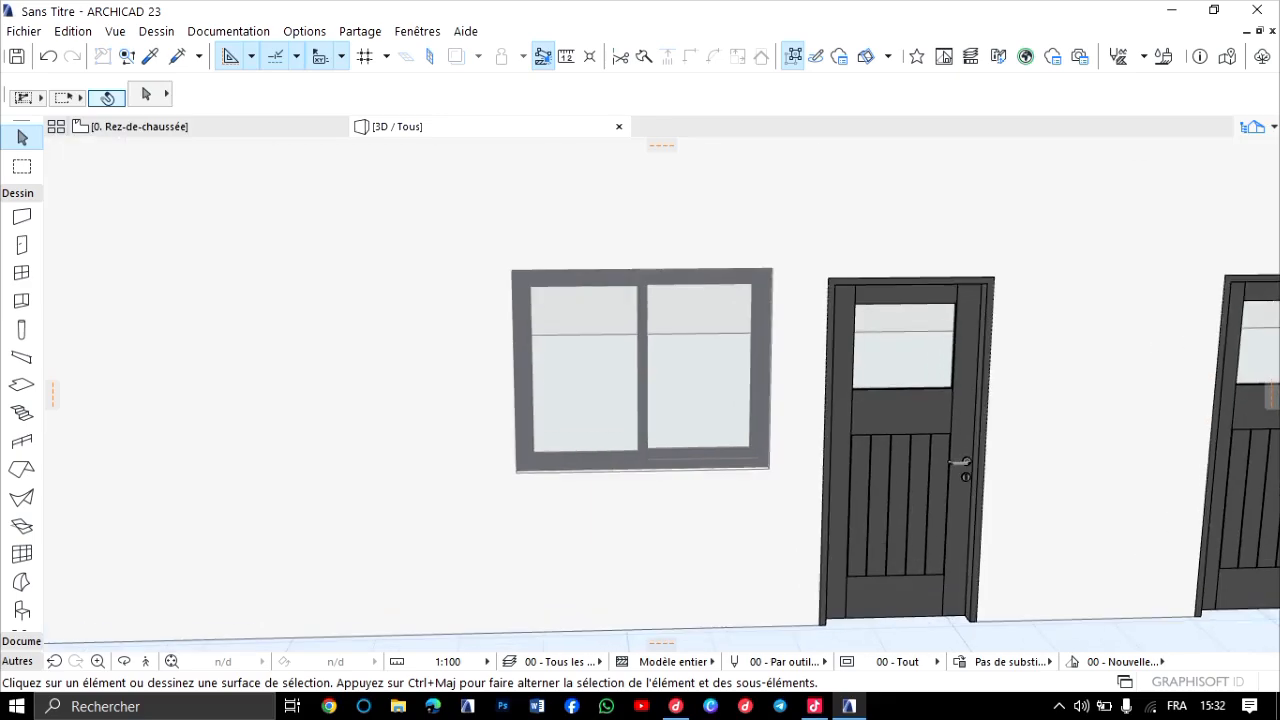
scroll(635, 465, "up", 1)
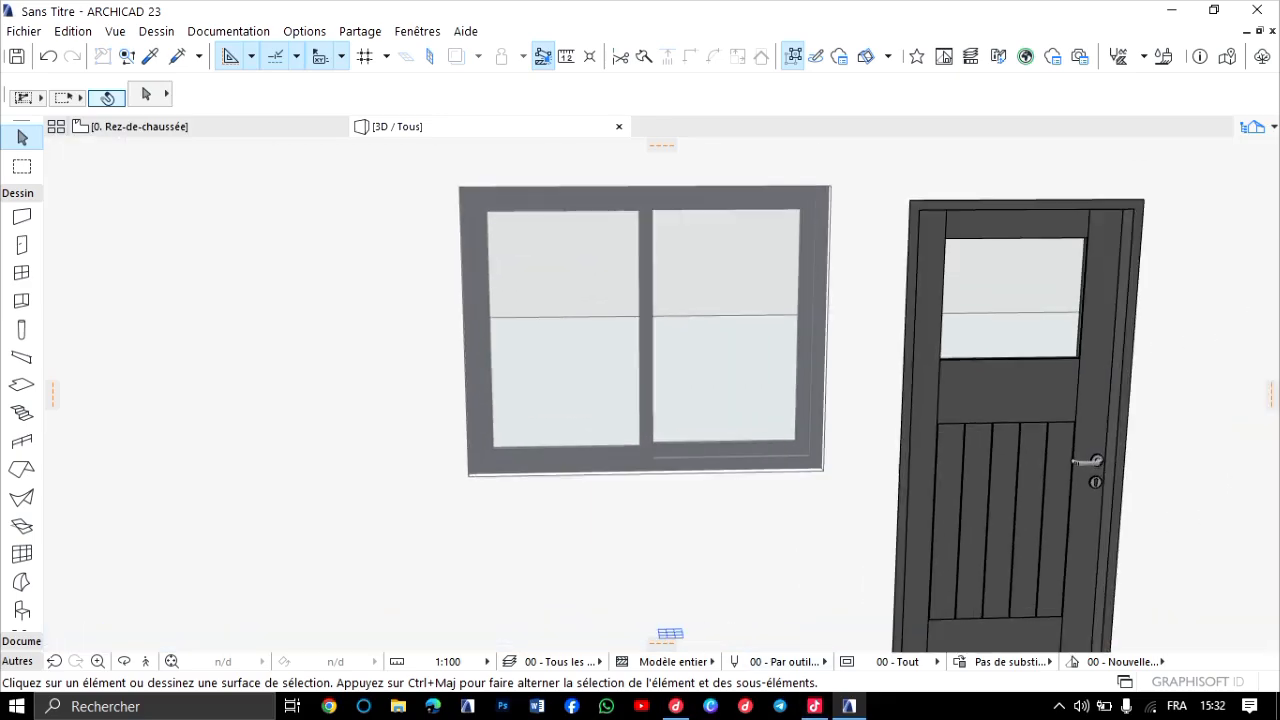
middle_click_drag(640, 400, 860, 405, "shift")
scroll(663, 391, "up", 5)
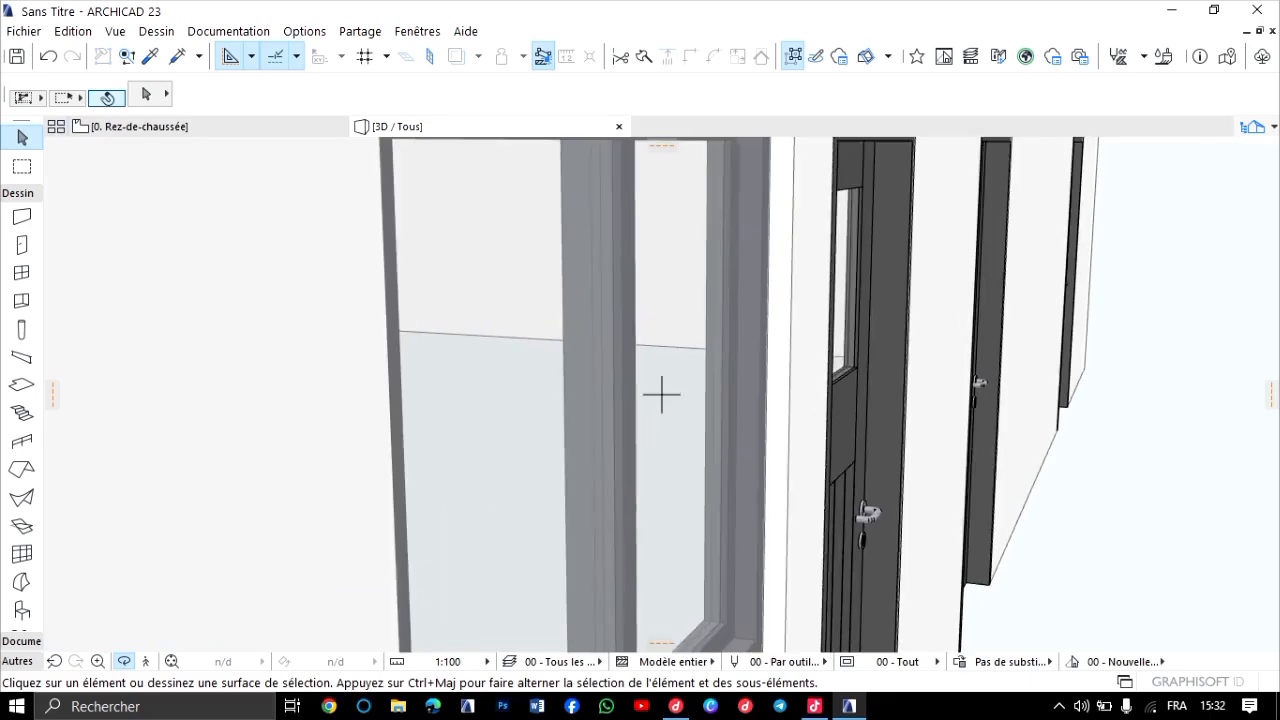
scroll(610, 410, "down", 5)
scroll(663, 394, "up", 5)
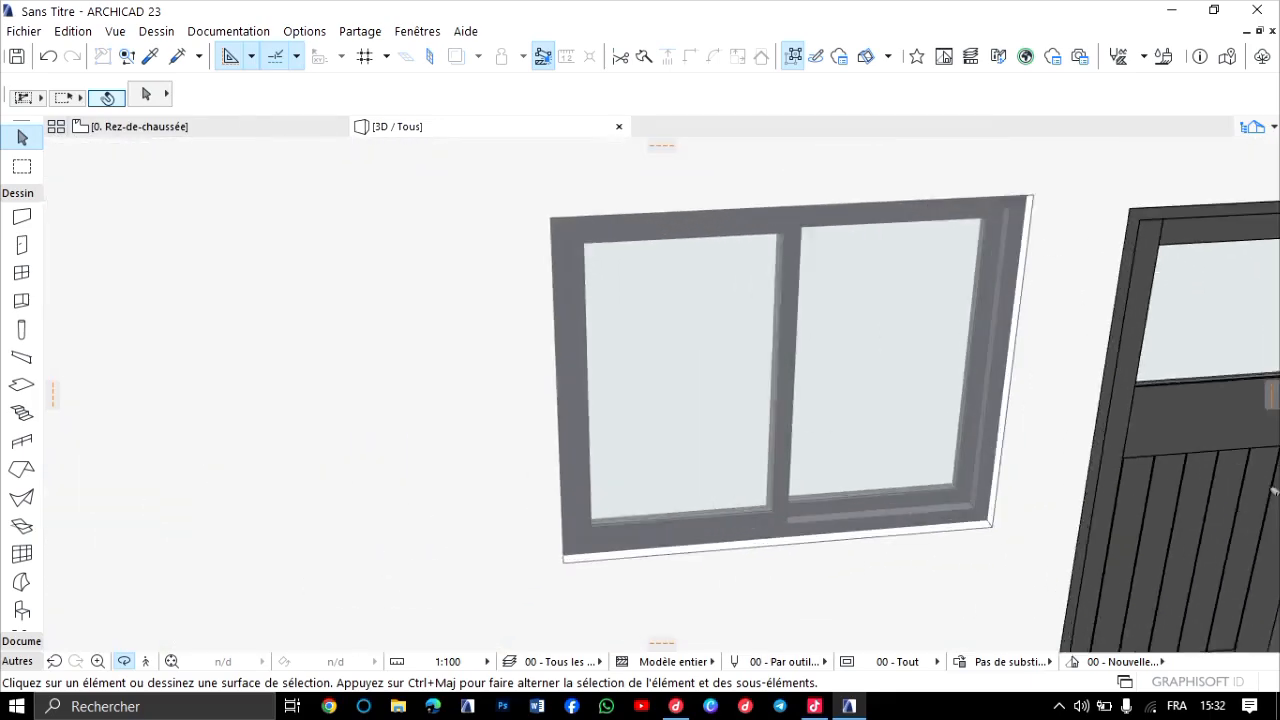
scroll(663, 394, "down", 8)
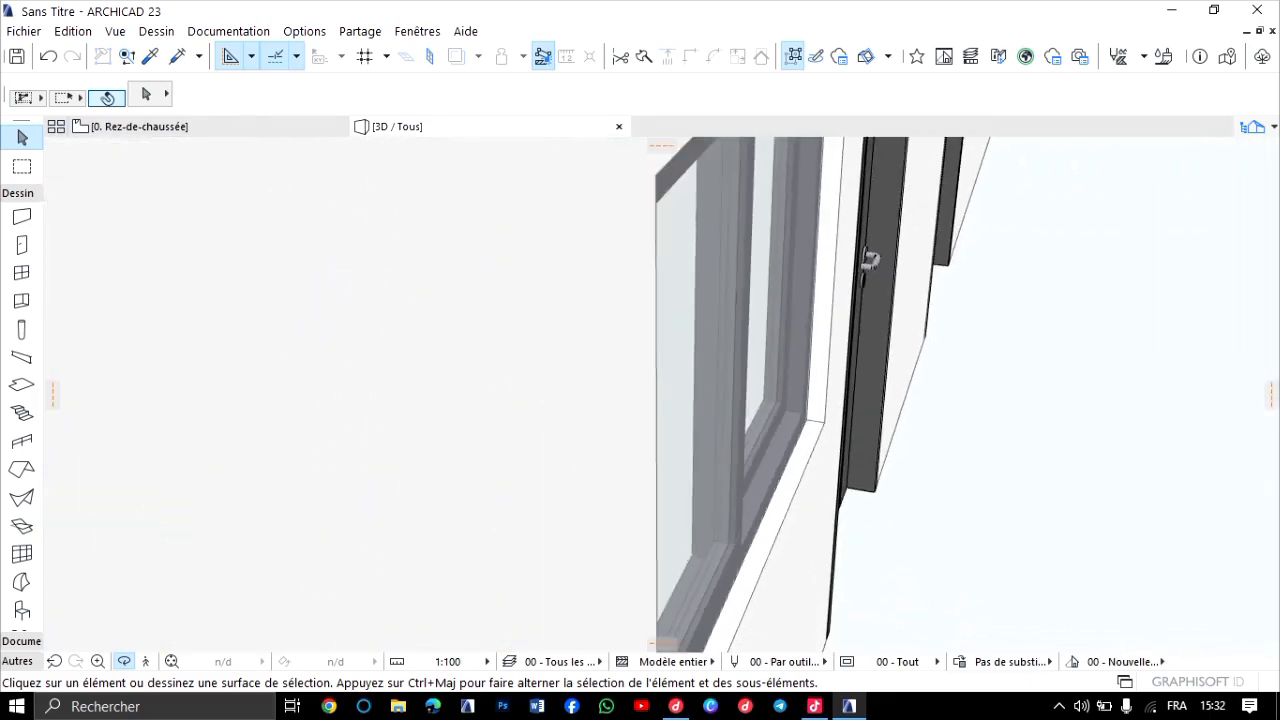
left_click_drag(663, 394, 540, 400)
scroll(661, 394, "up", 4)
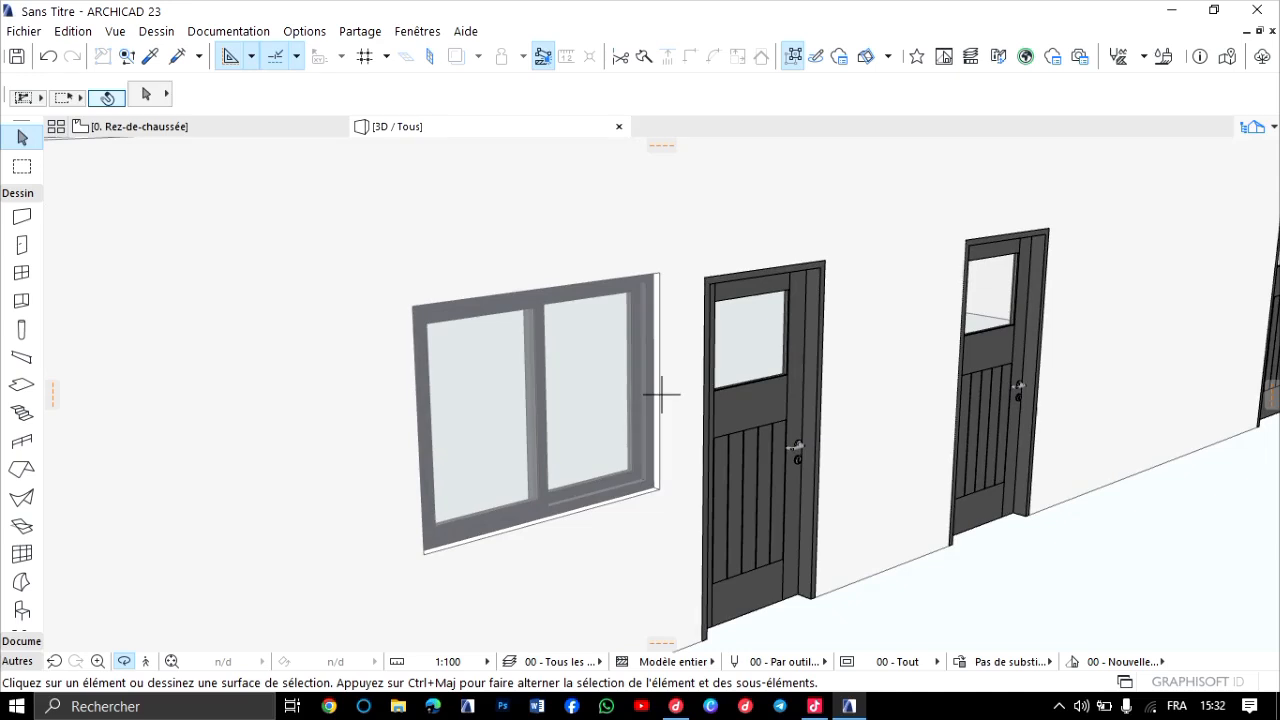
middle_click_drag(661, 394, 661, 394, "shift")
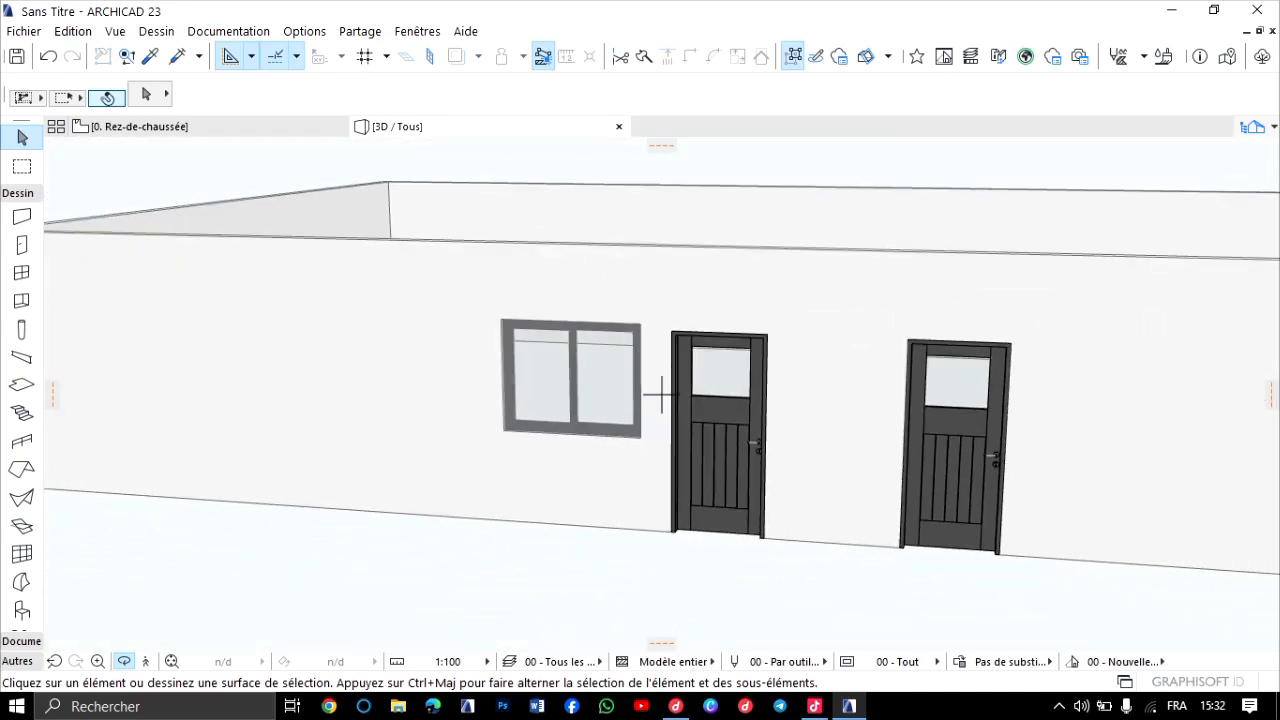
On the ground-floor plan, place a rectangular 30 × 30 opening at elevation 150 in the wall between the corner and the sliding window.
left_click(160, 127)
scroll(348, 366, "down", 5)
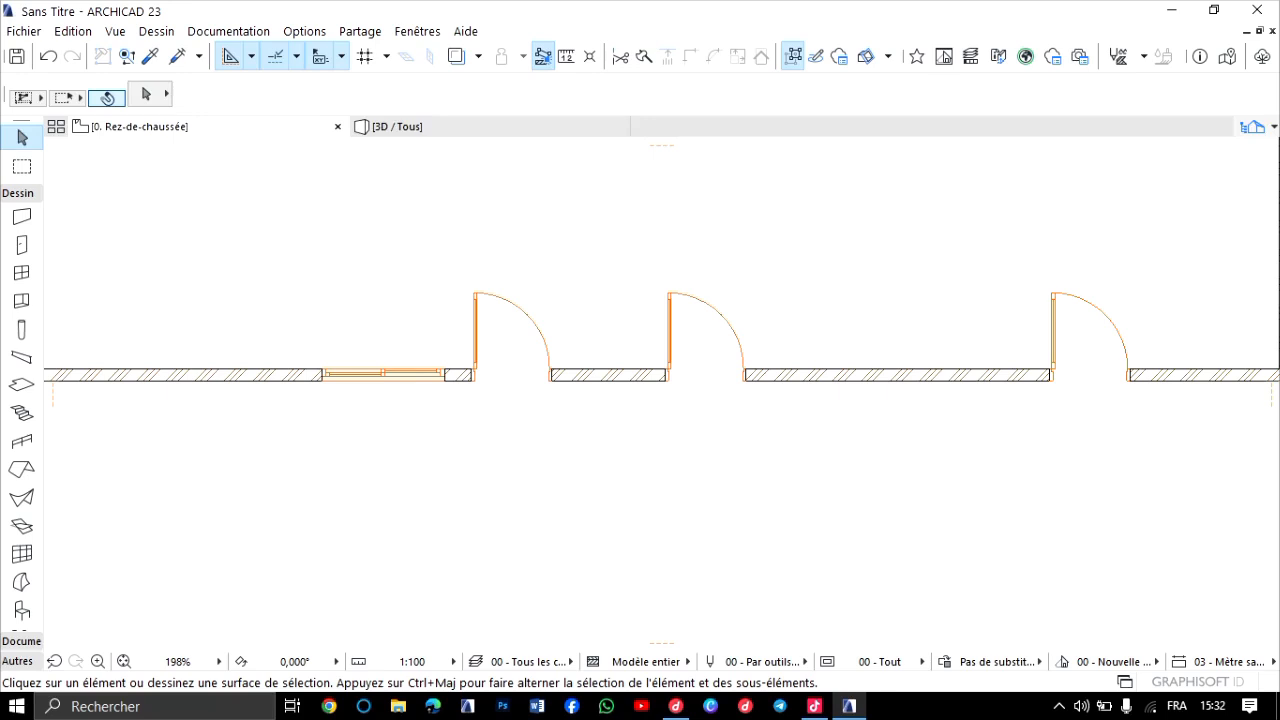
scroll(1086, 594, "down", 3)
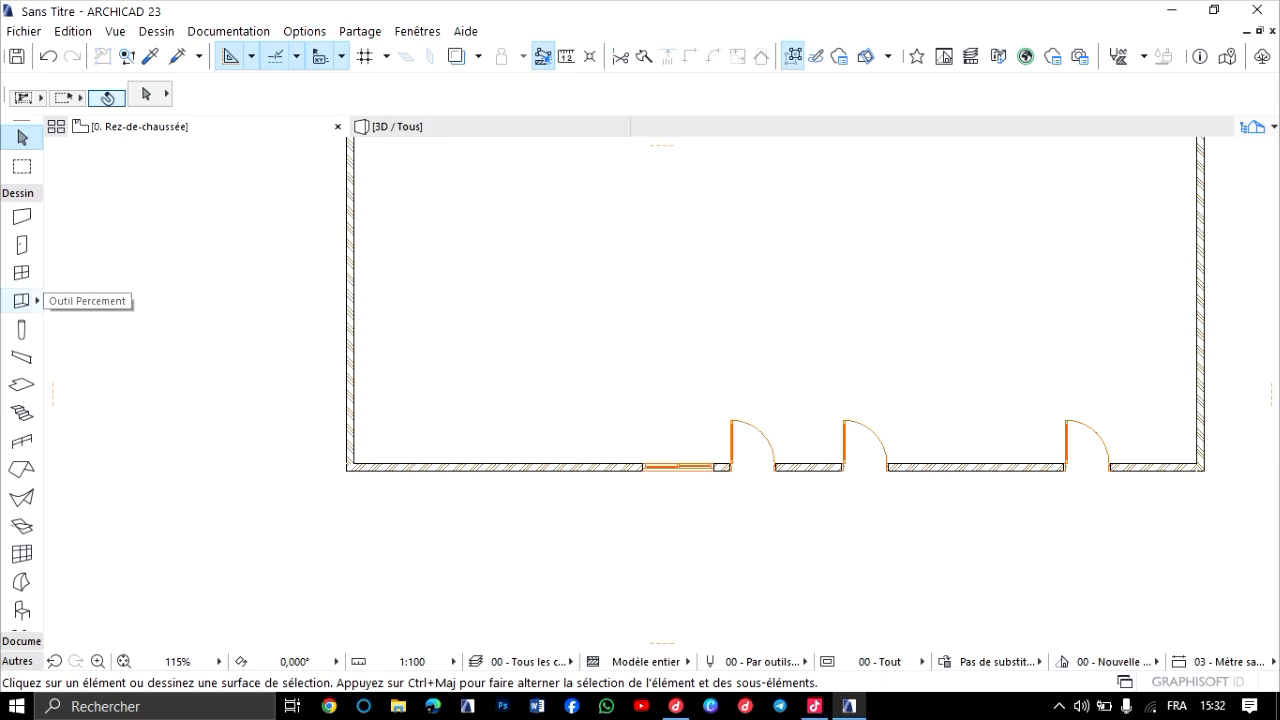
left_click(21, 300)
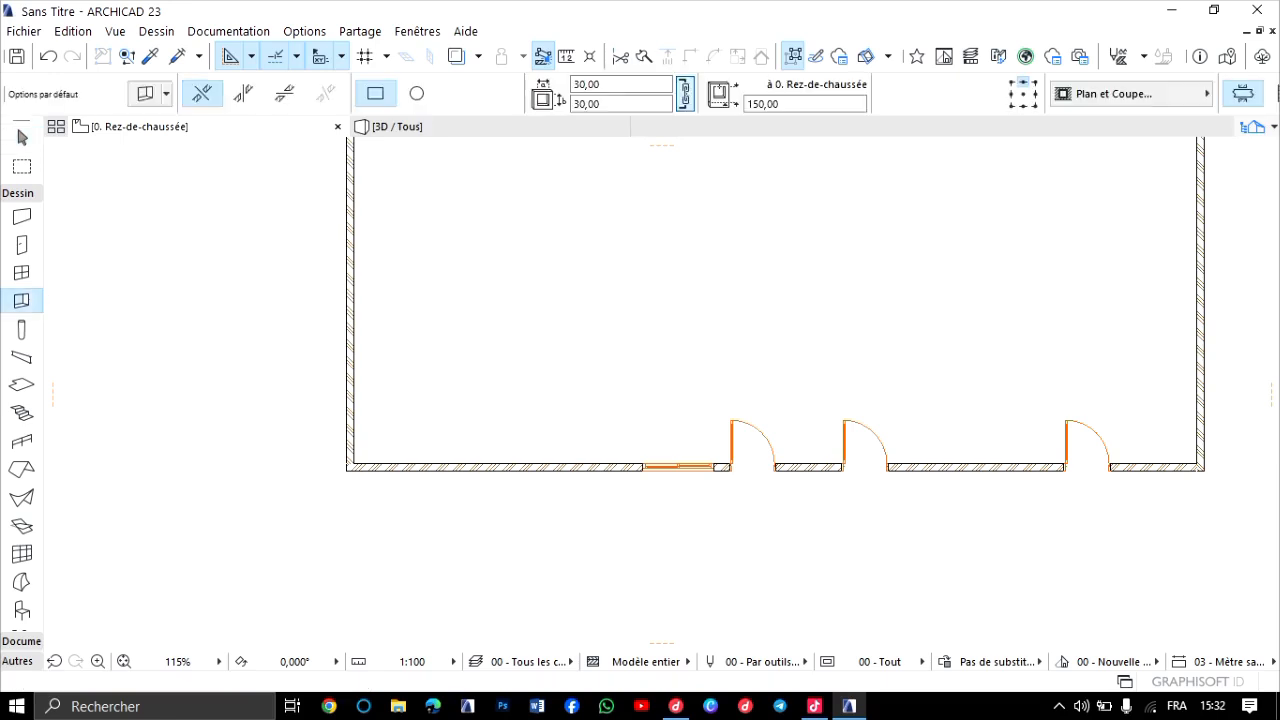
key("F3")
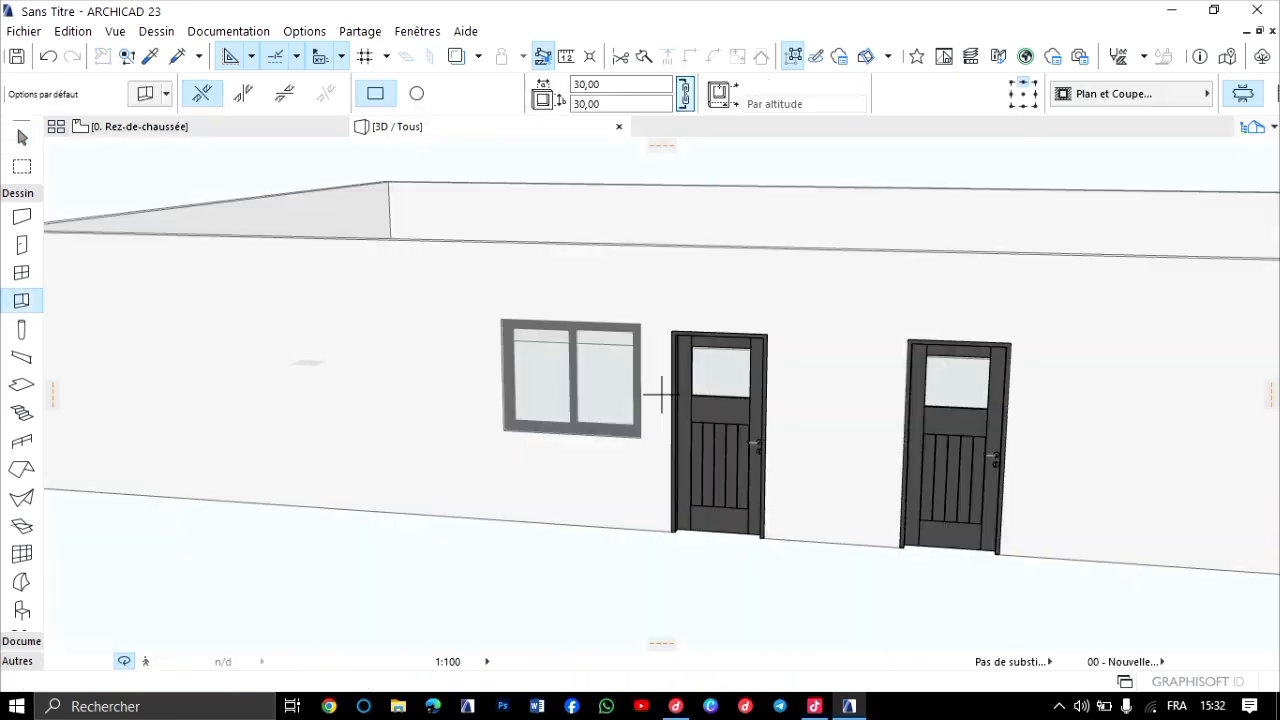
key("F2")
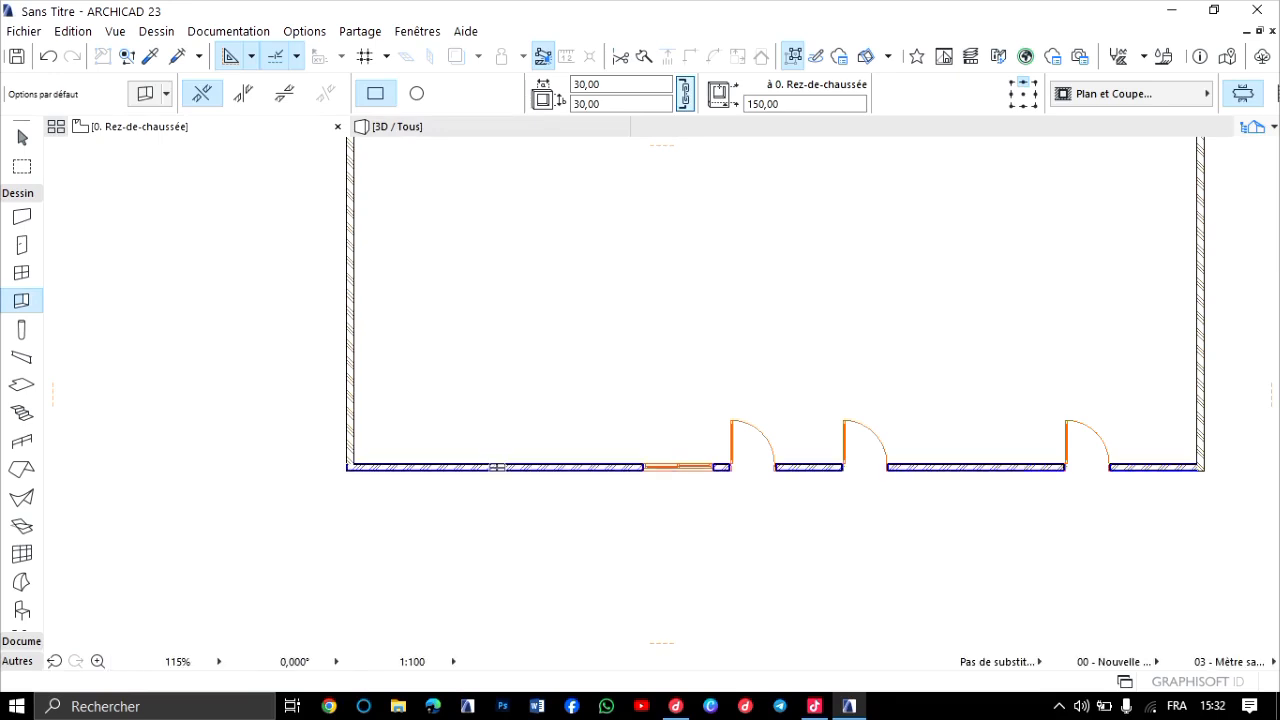
scroll(480, 472, "up", 5)
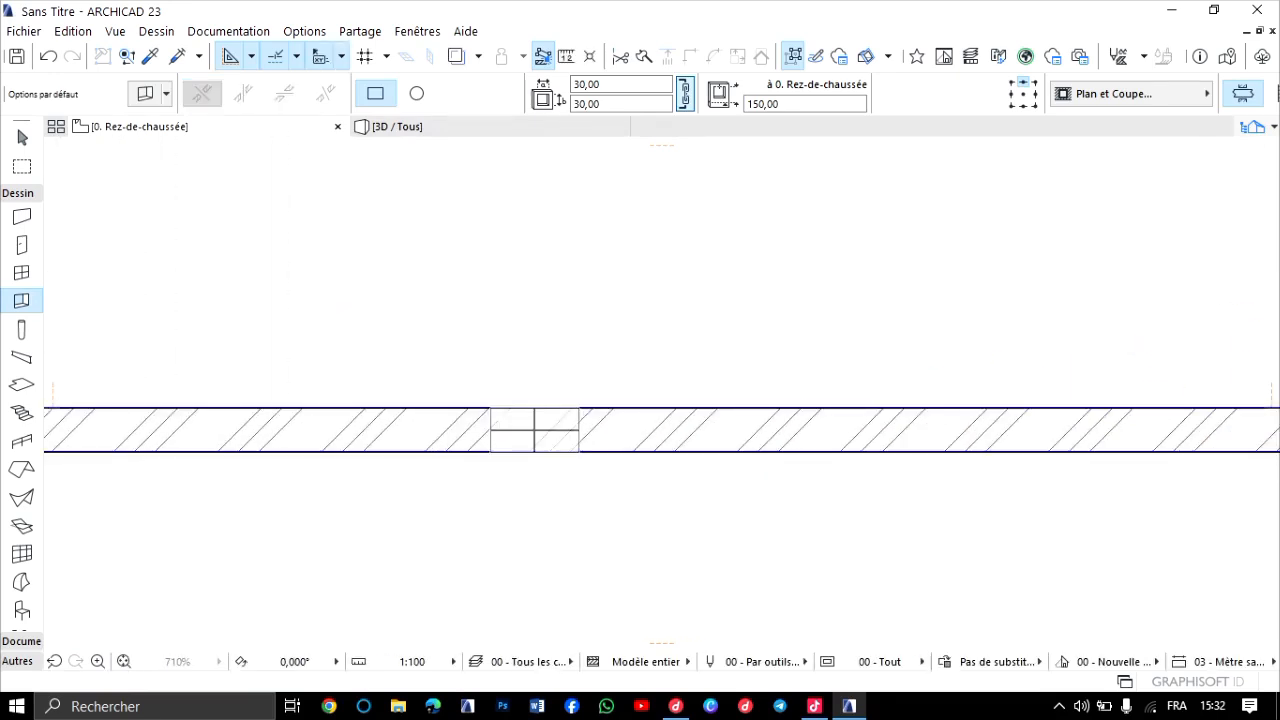
left_click(535, 430)
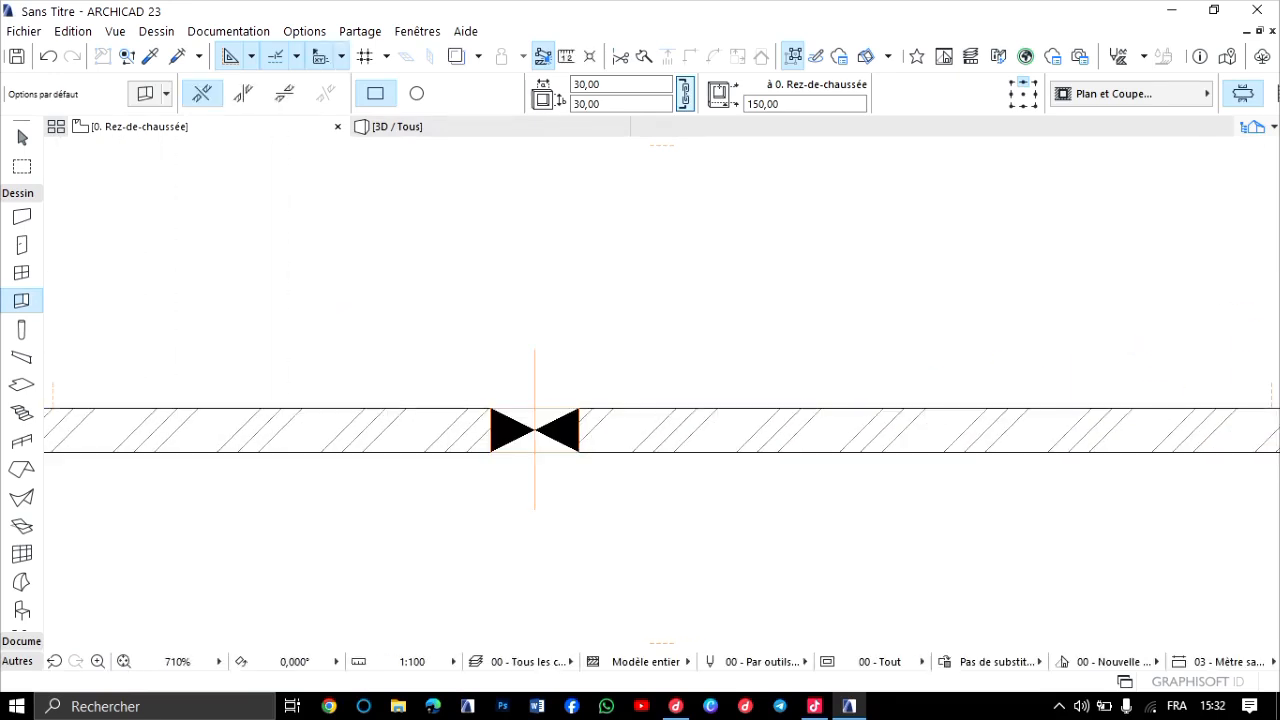
Inspect the new square opening in 3D from the outer and inner sides of the wall.
key("F3")
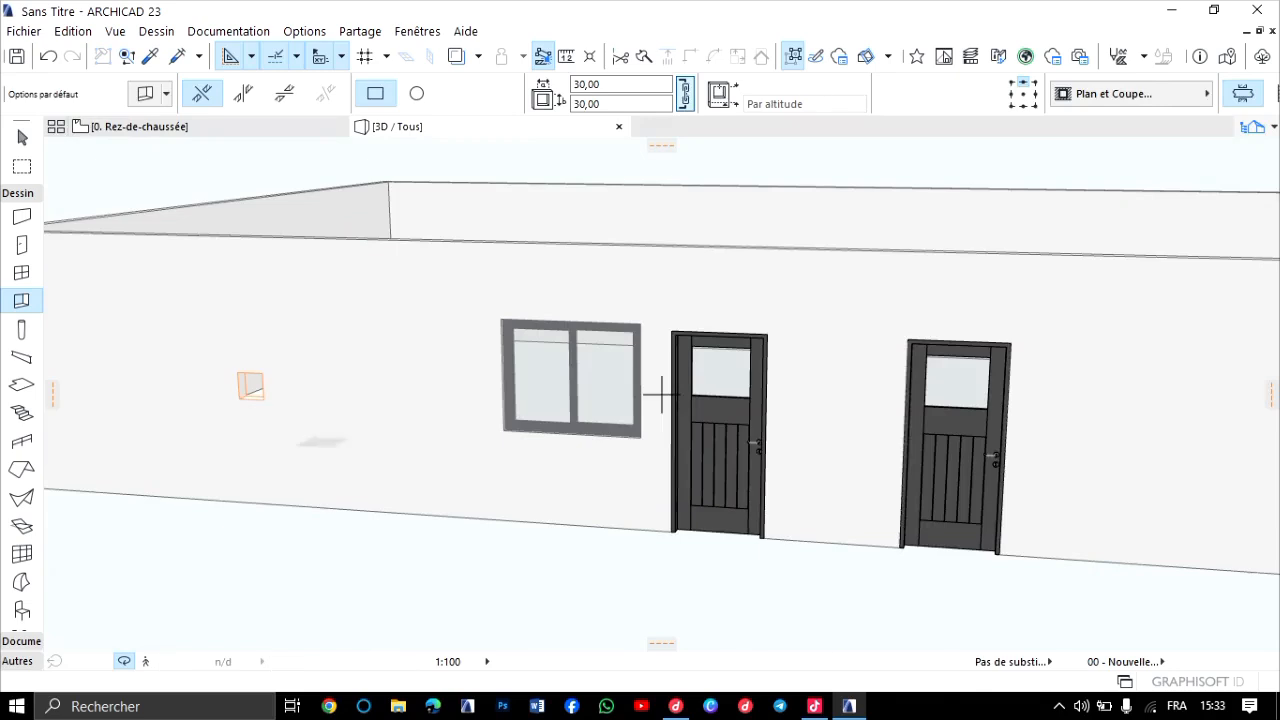
middle_click_drag(249, 388, 458, 366)
scroll(449, 360, "up", 4)
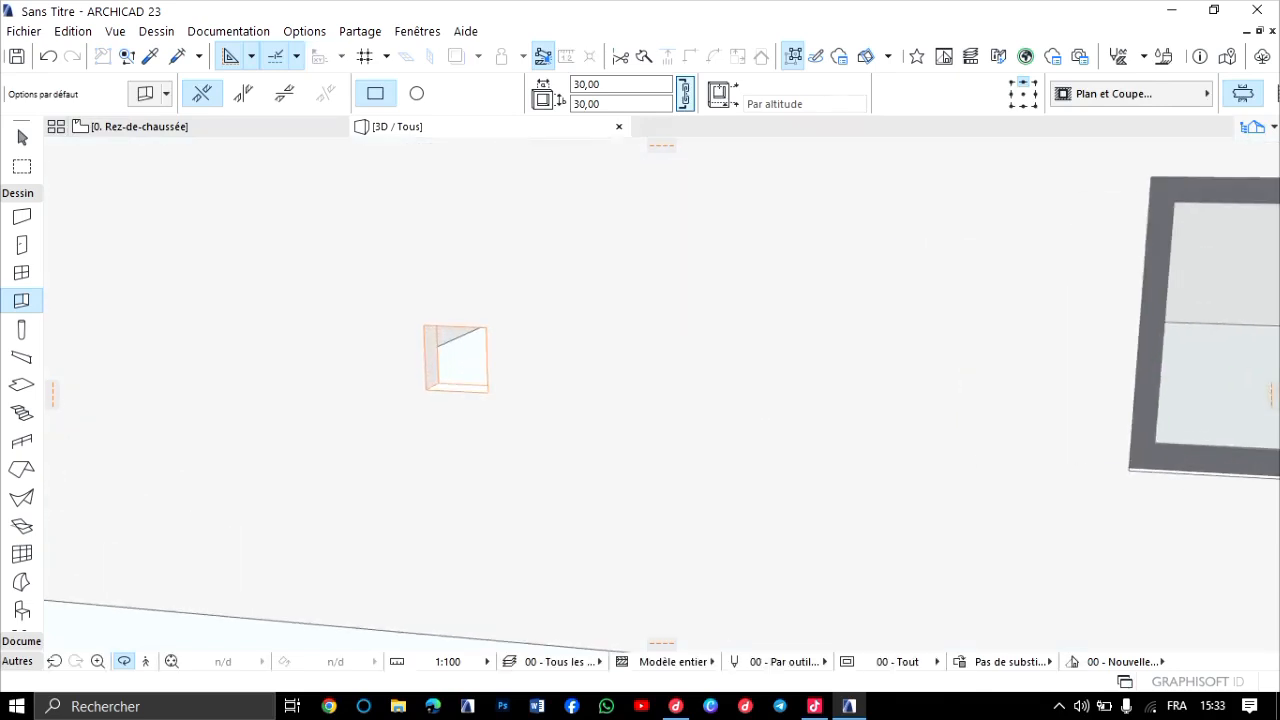
scroll(455, 362, "up", 7)
scroll(455, 362, "down", 3)
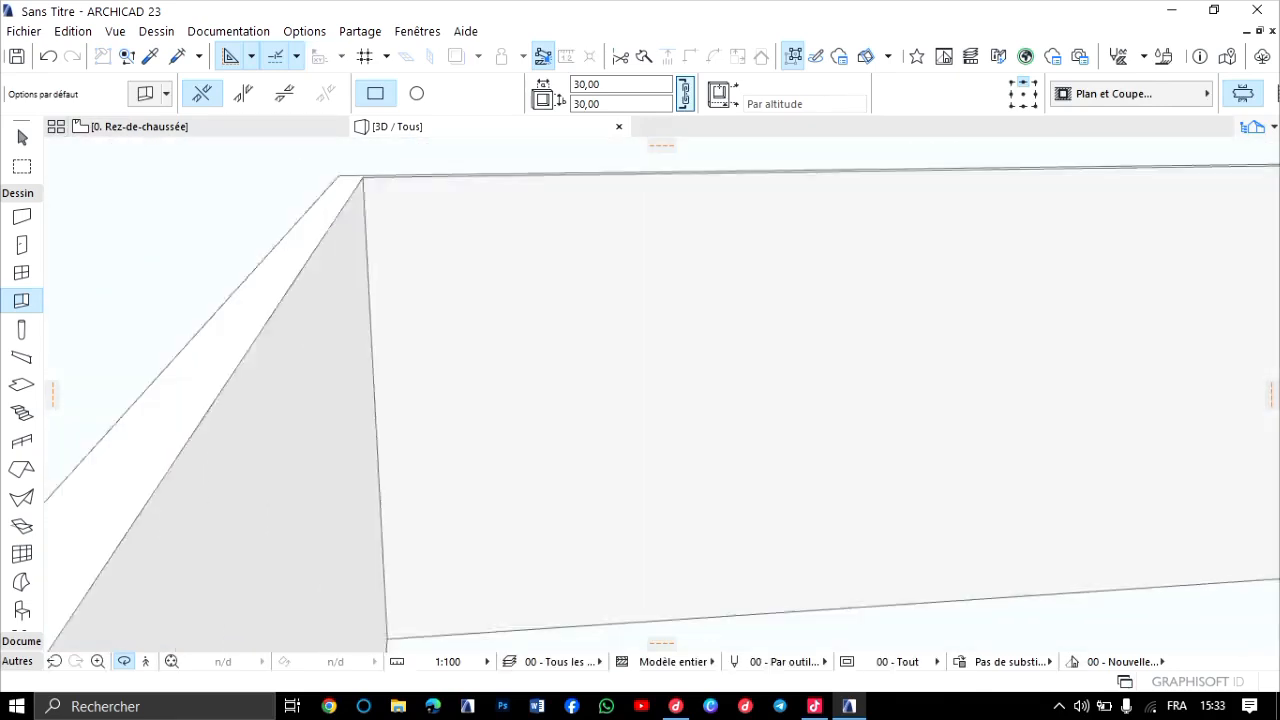
middle_click_drag(455, 362, 663, 394, "shift")
middle_click_drag(1138, 583, 694, 477)
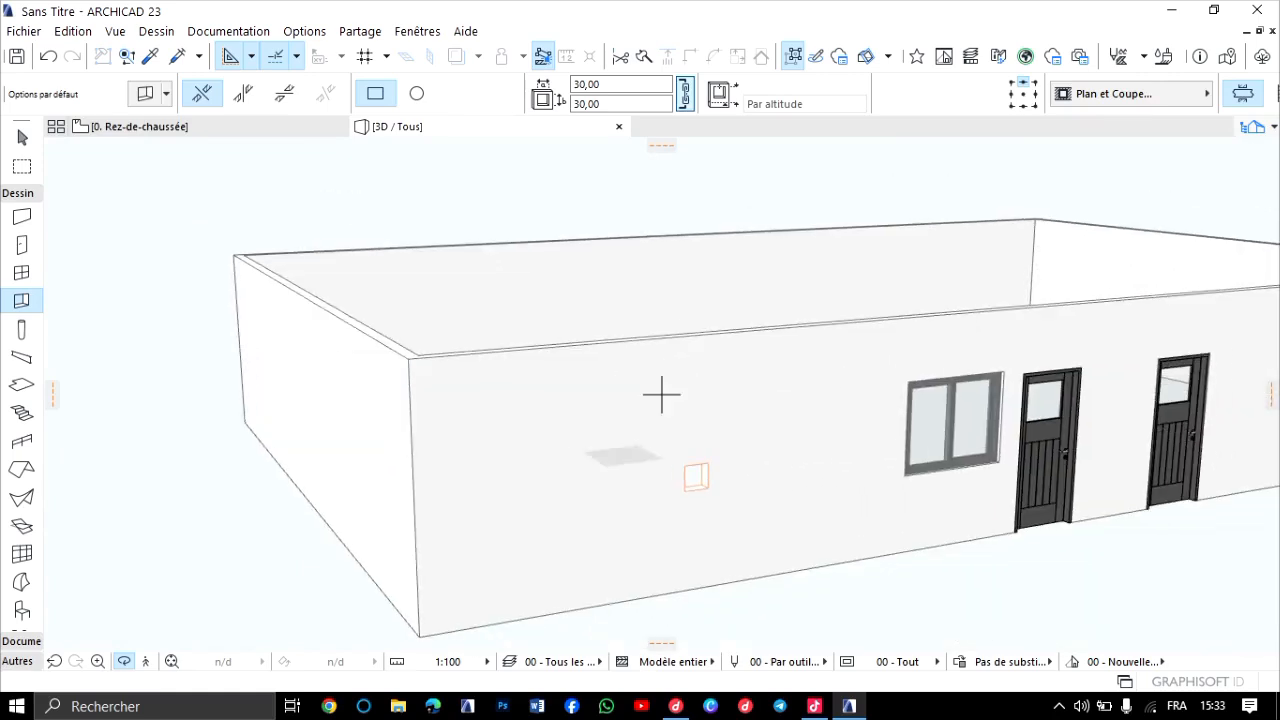
scroll(694, 480, "up", 5)
left_click_drag(694, 480, 1060, 495)
scroll(649, 477, "up", 5)
scroll(649, 477, "down", 5)
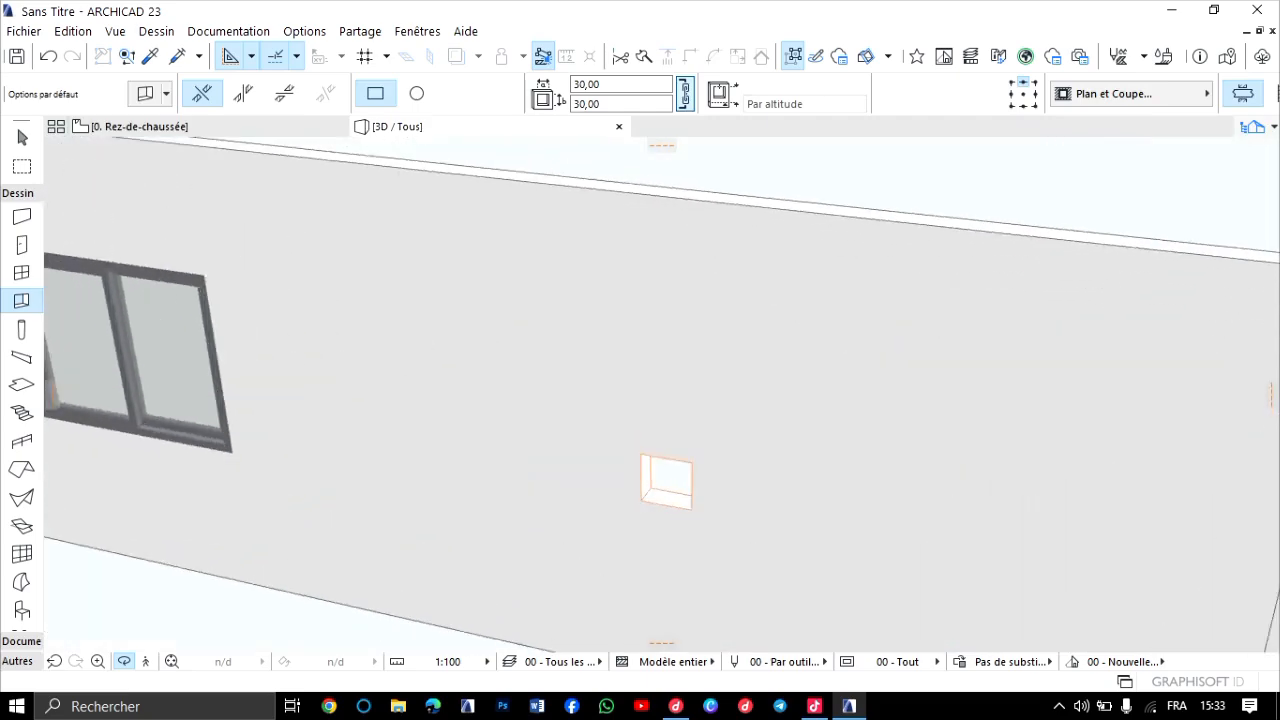
scroll(660, 480, "up", 3)
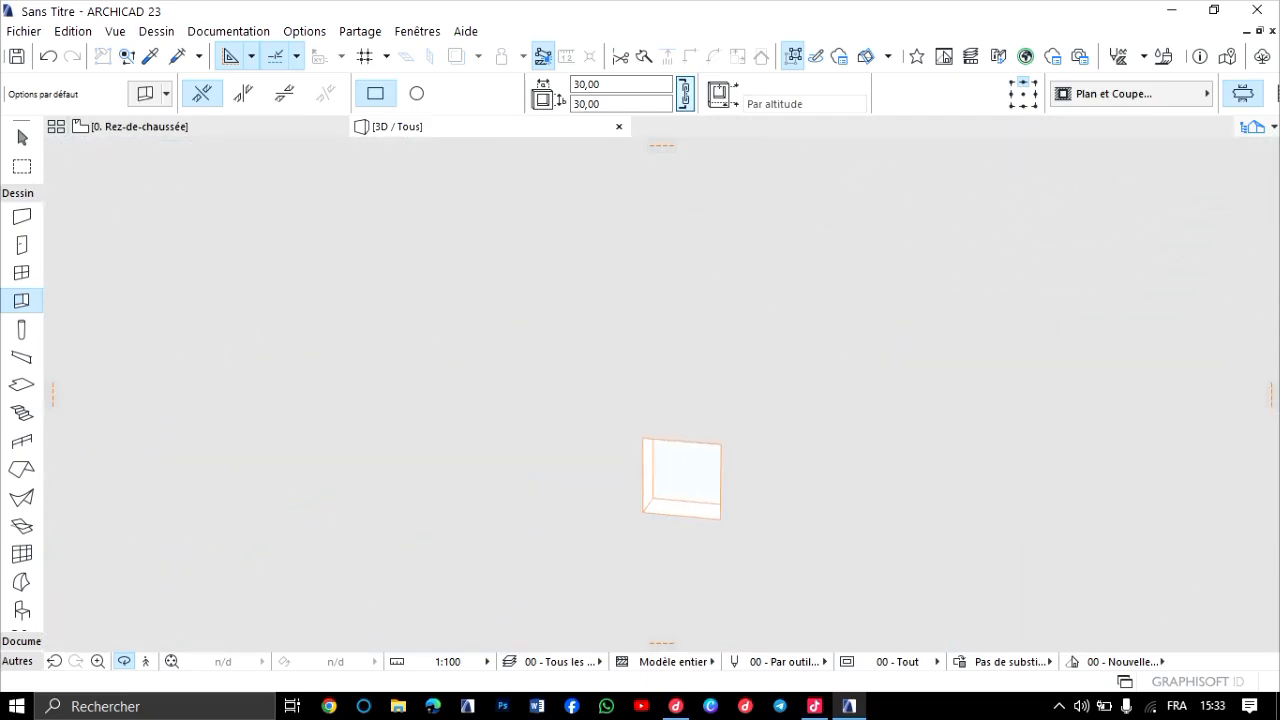
middle_click_drag(680, 480, 270, 480, "shift")
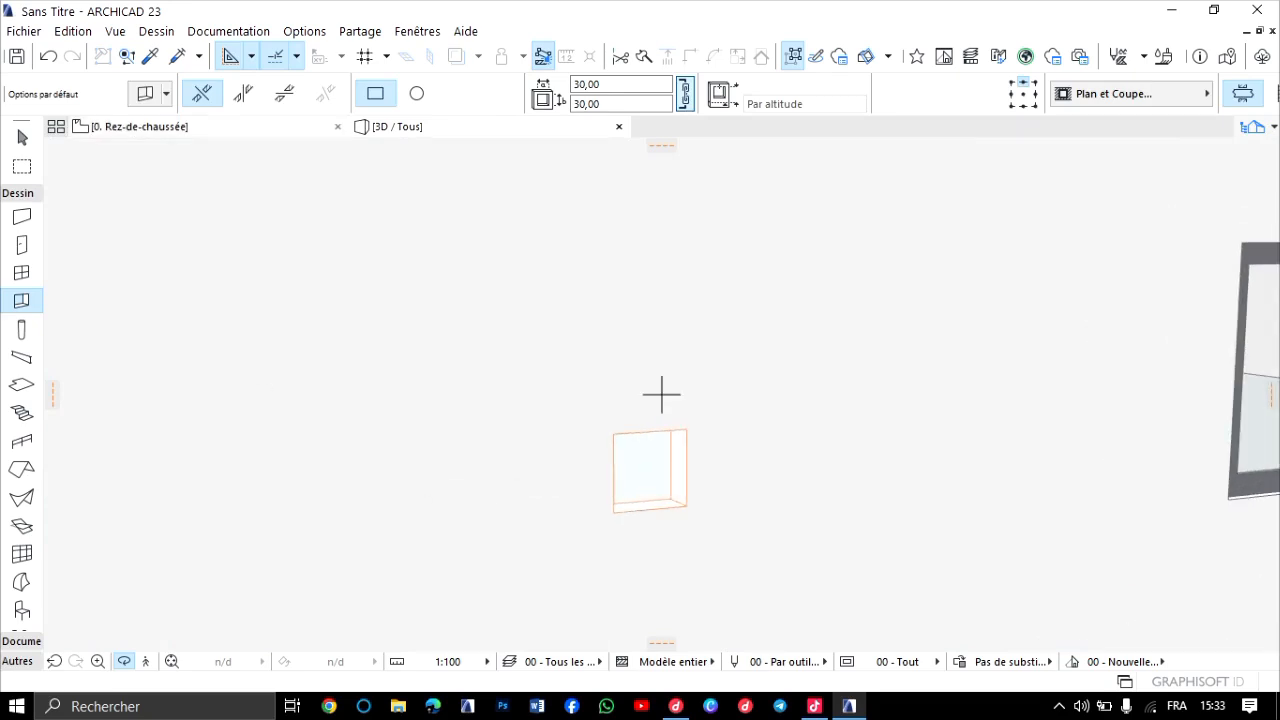
Back on the ground-floor plan, link the default column's top to 1. Toiture (Etage d'implantation + 1) with a 0,00 top offset.
key("F2")
scroll(532, 431, "down", 3)
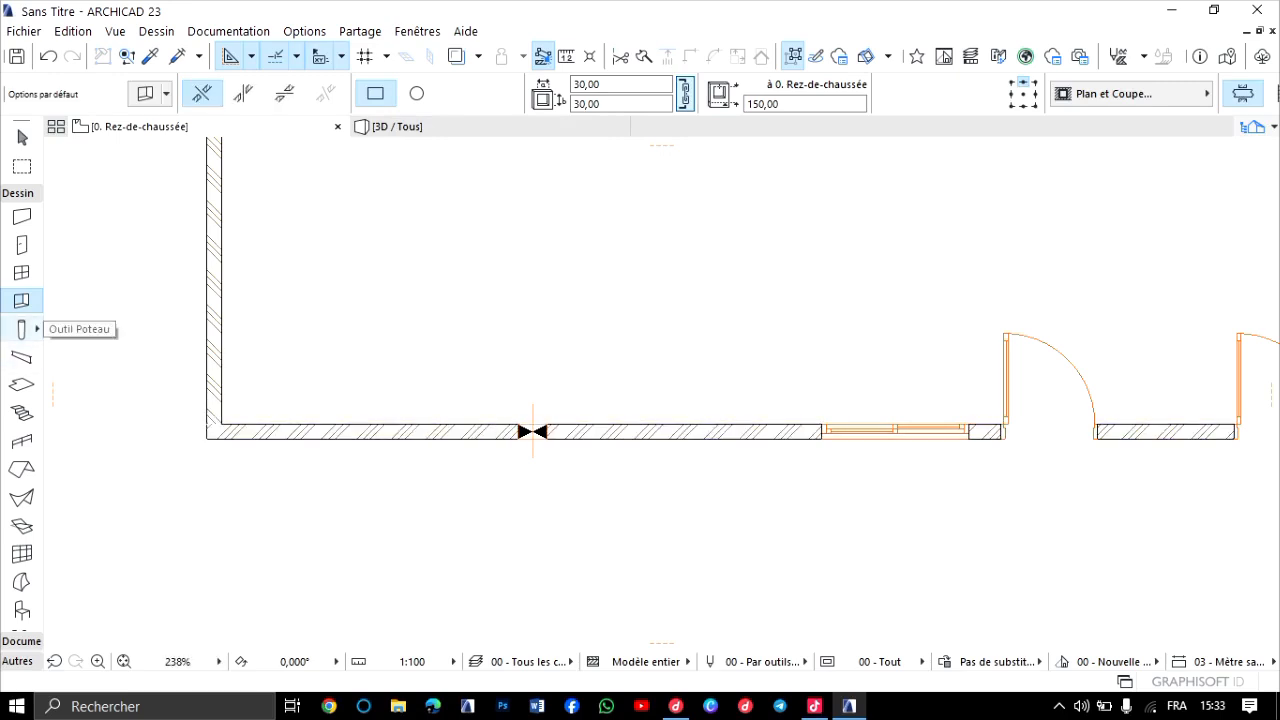
left_click(21, 328)
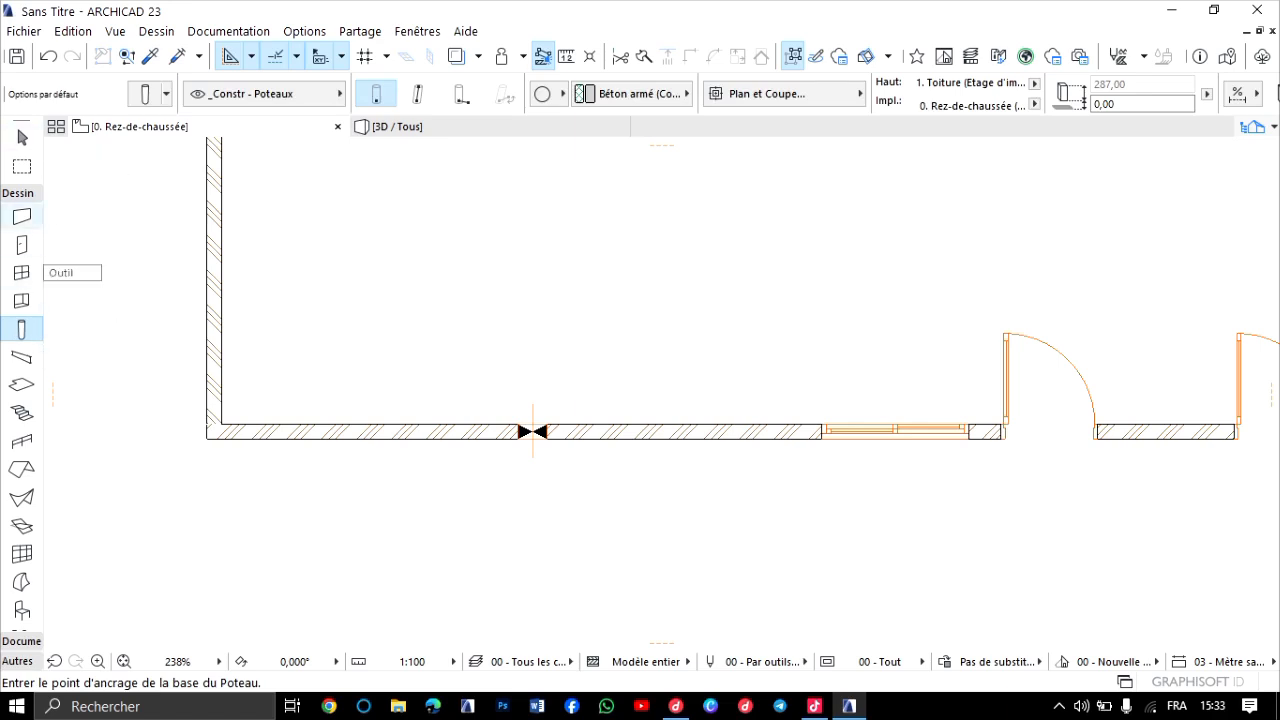
double_click(22, 329)
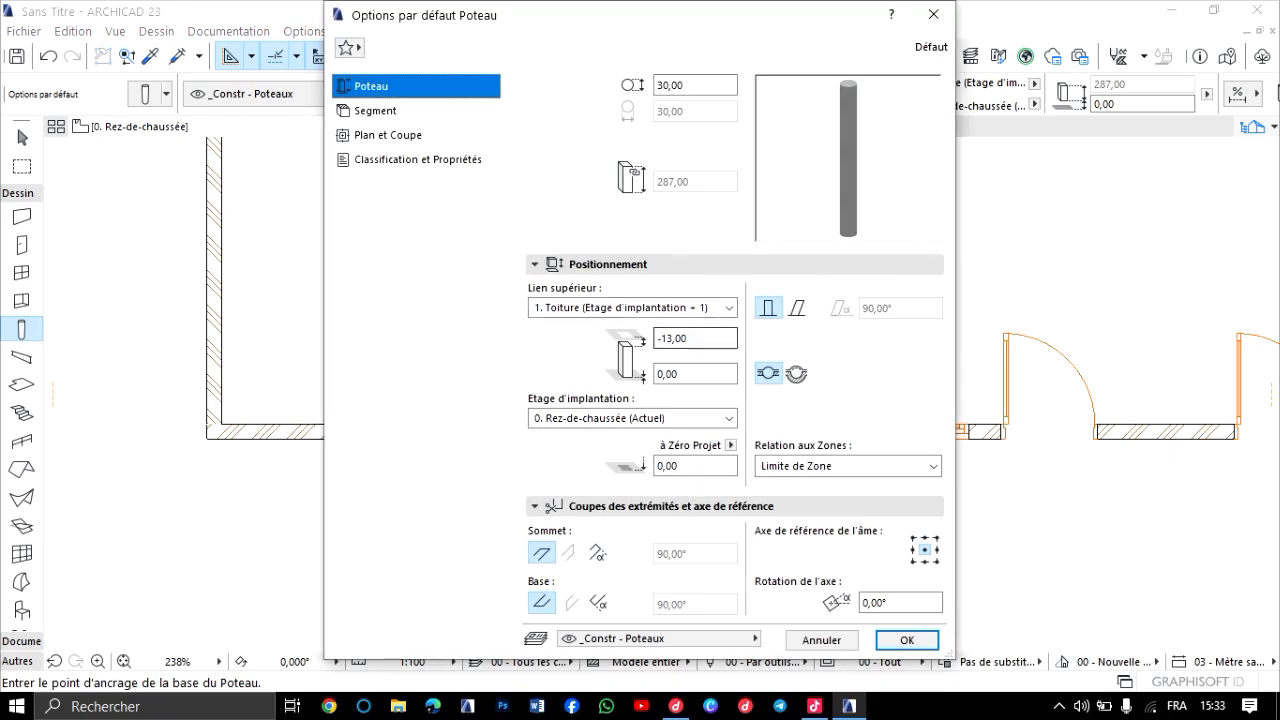
left_click(632, 307)
left_click(660, 327)
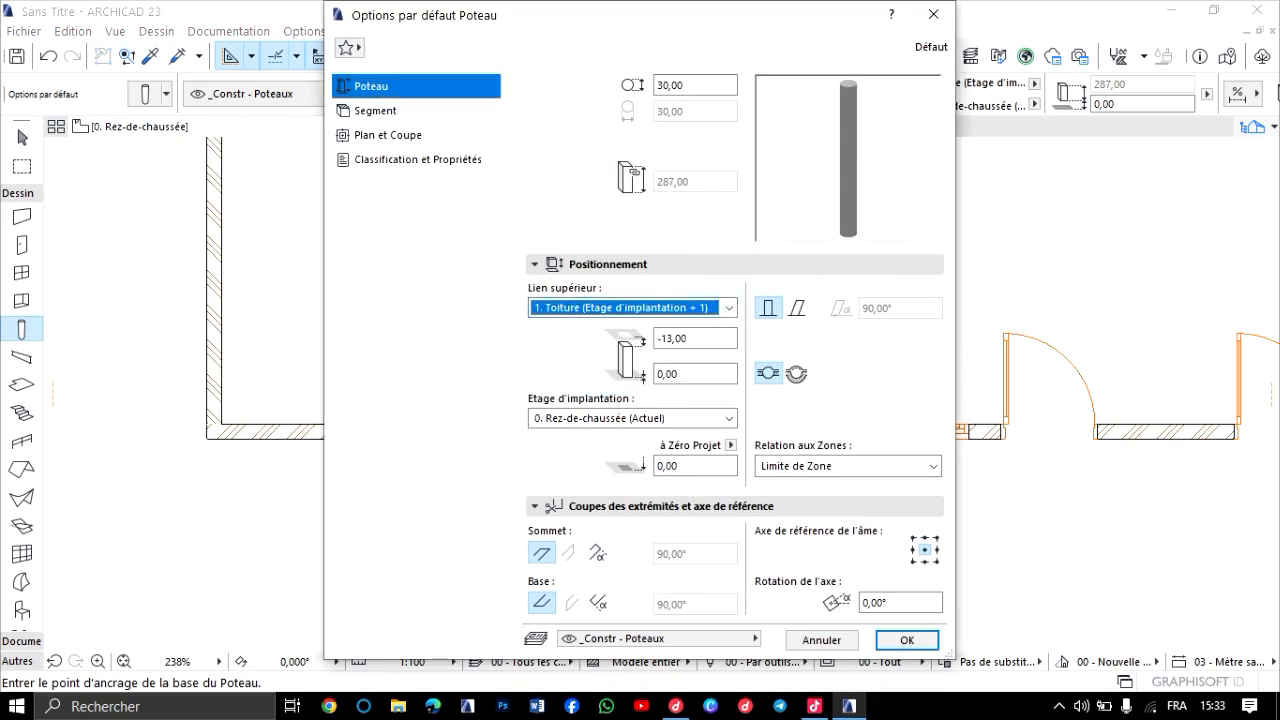
double_click(690, 337)
type("0")
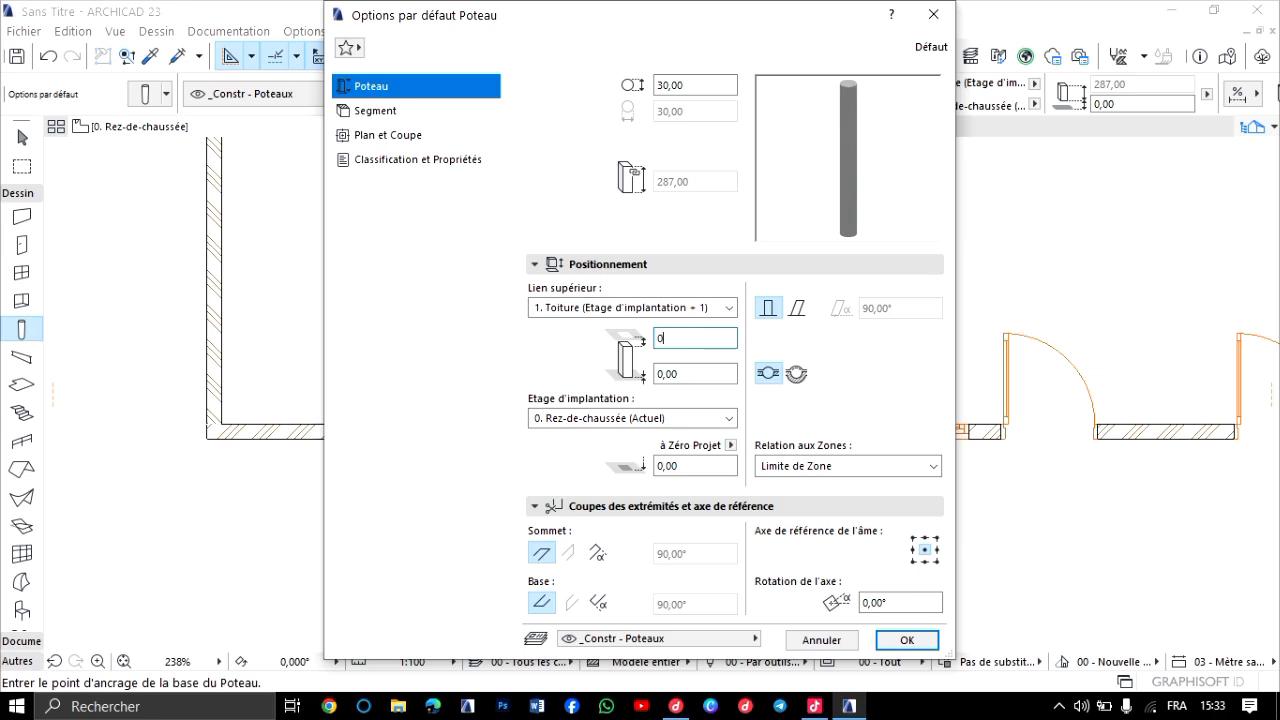
type(",00")
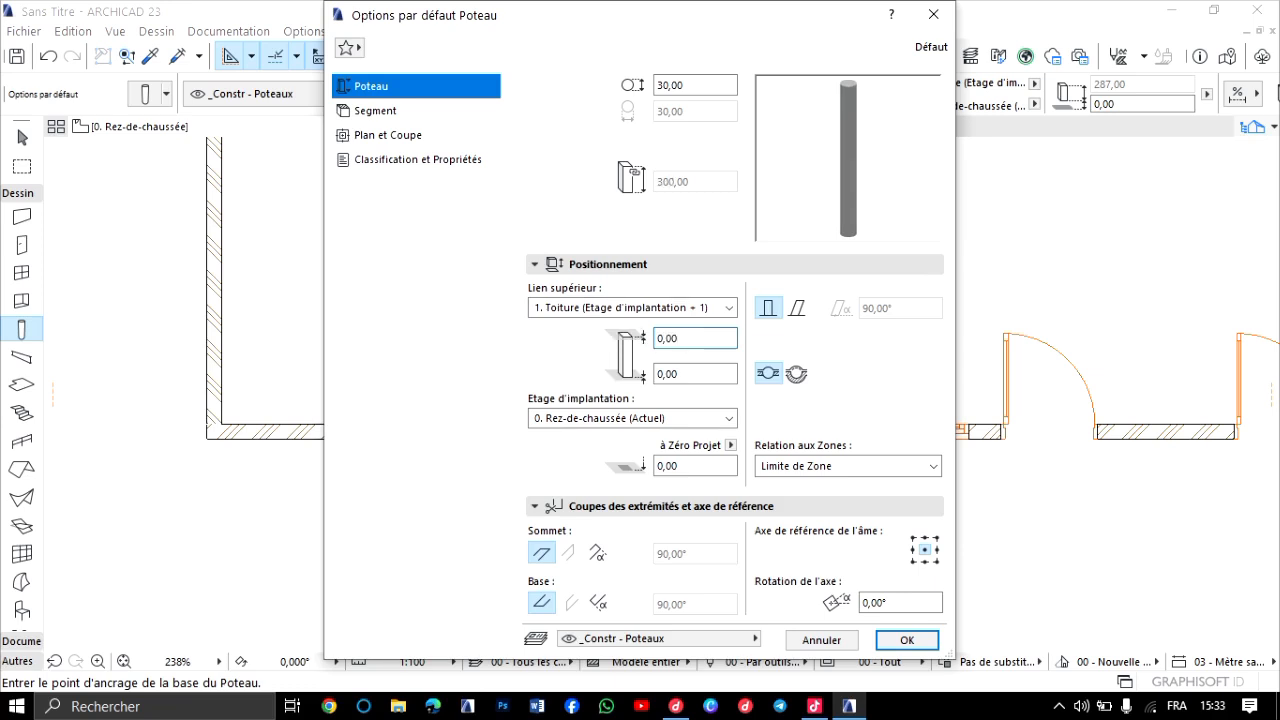
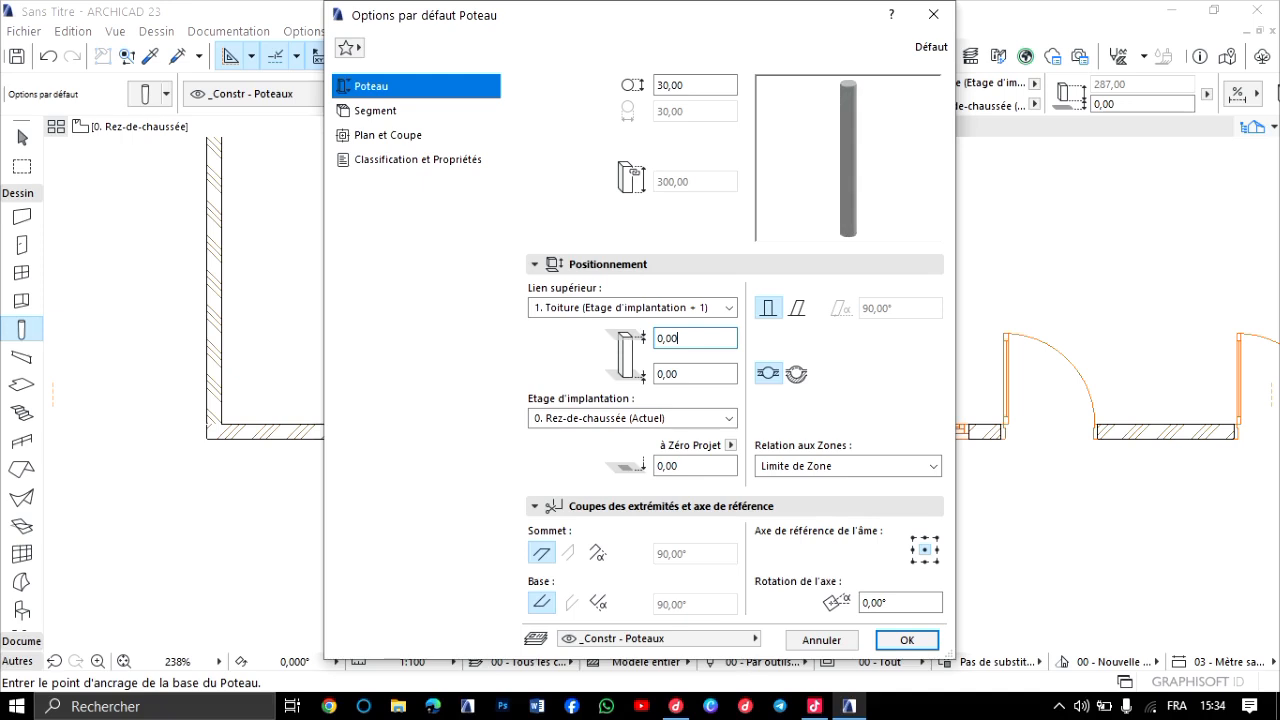
Give the default column a rectangular 30,00 × 30,00 section in Béton armé (Coulé) and accept the settings.
left_click(376, 111)
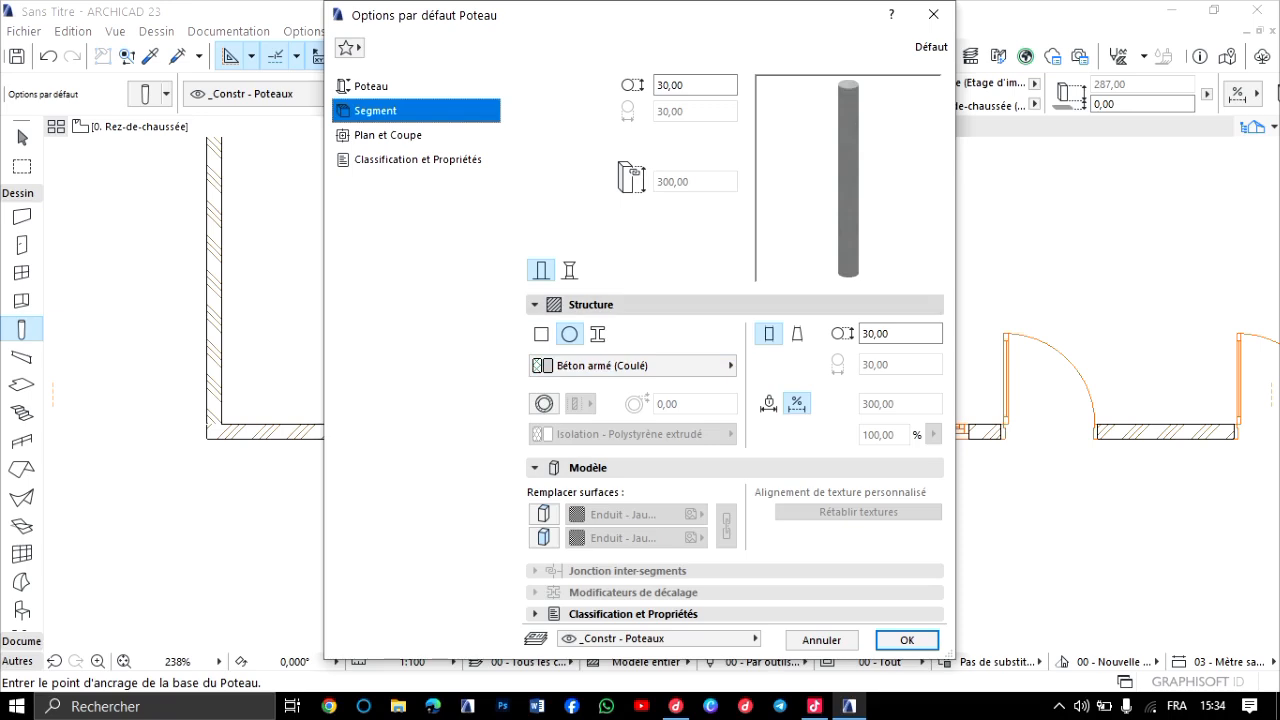
left_click(600, 305)
left_click(600, 305)
left_click(600, 305)
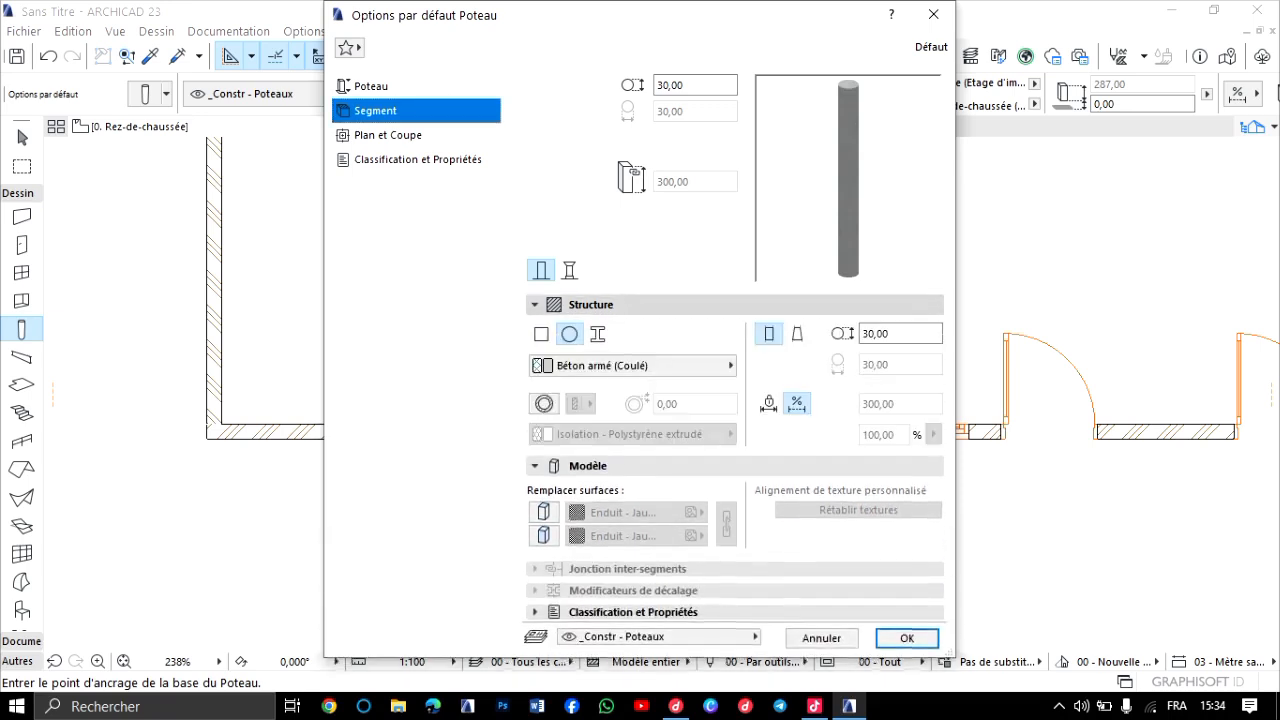
left_click(600, 305)
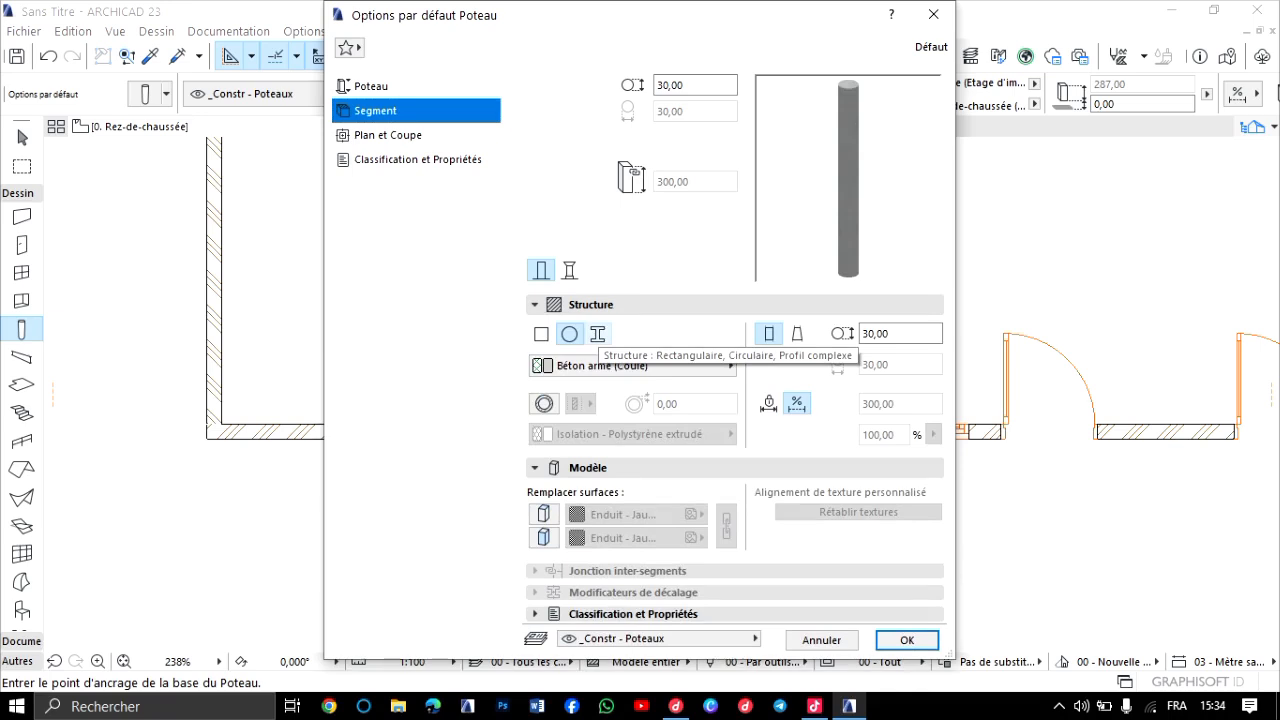
left_click(541, 333)
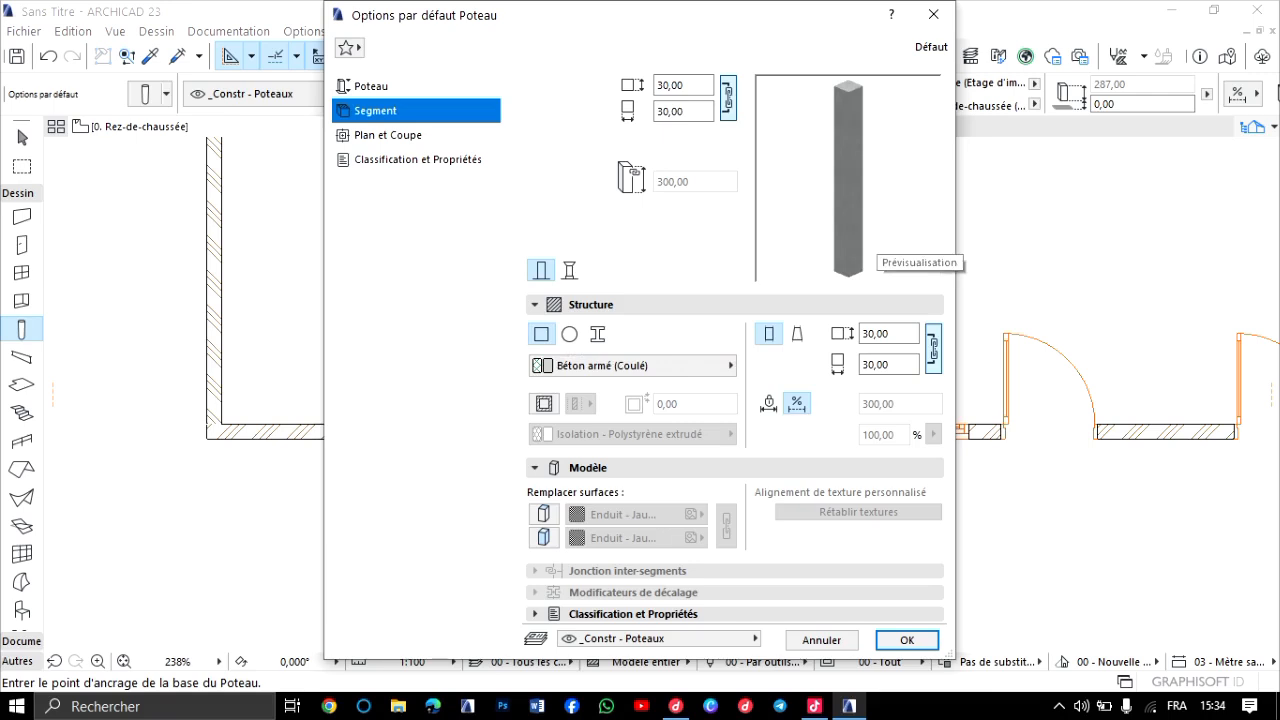
left_click(588, 468)
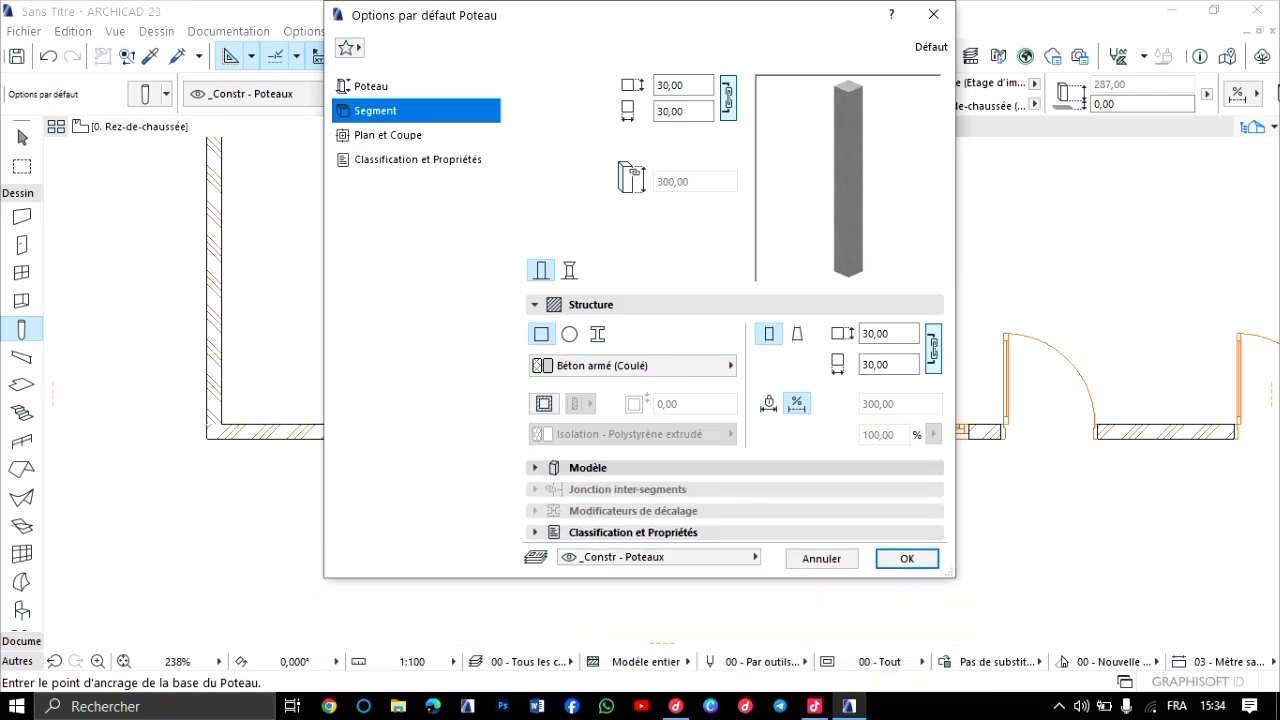
left_click(588, 468)
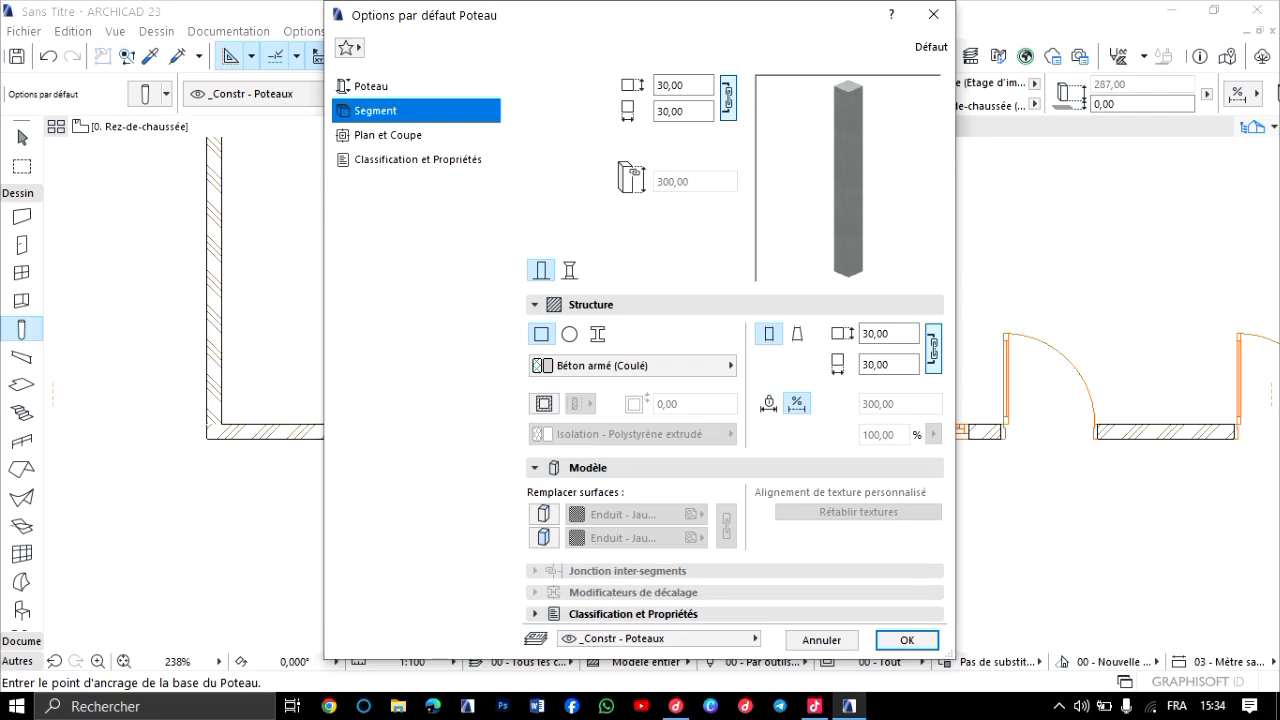
left_click(388, 135)
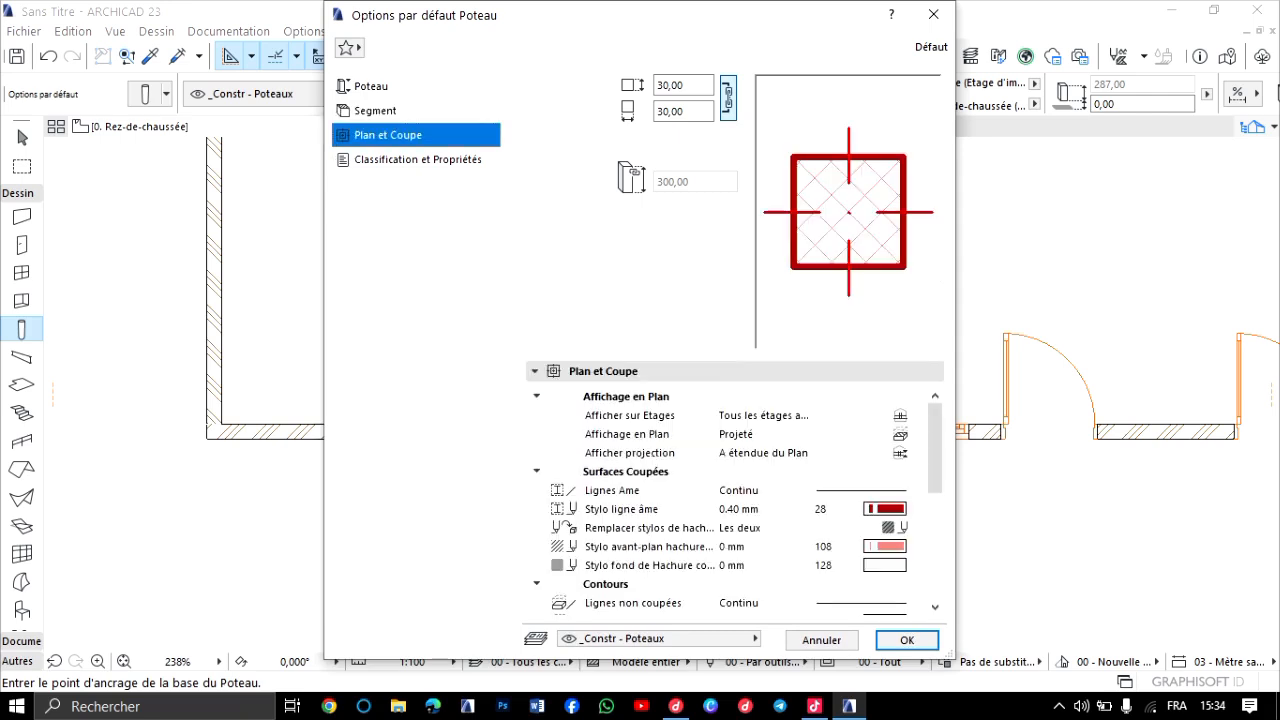
left_click(907, 640)
Place the square column on the ground-floor plan outside the wall, between the square opening and the sliding window.
scroll(511, 436, "down", 2)
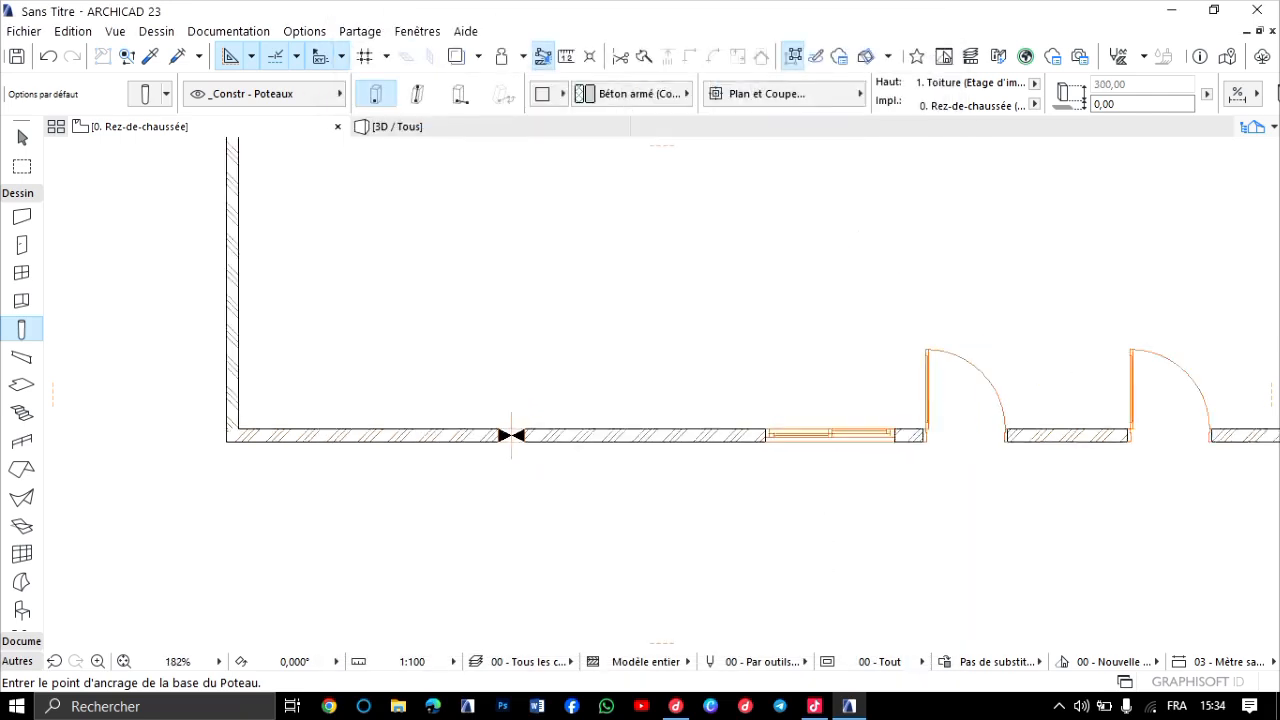
scroll(582, 452, "down", 1)
middle_click_drag(582, 452, 770, 446)
scroll(541, 437, "up", 2)
scroll(681, 370, "down", 2)
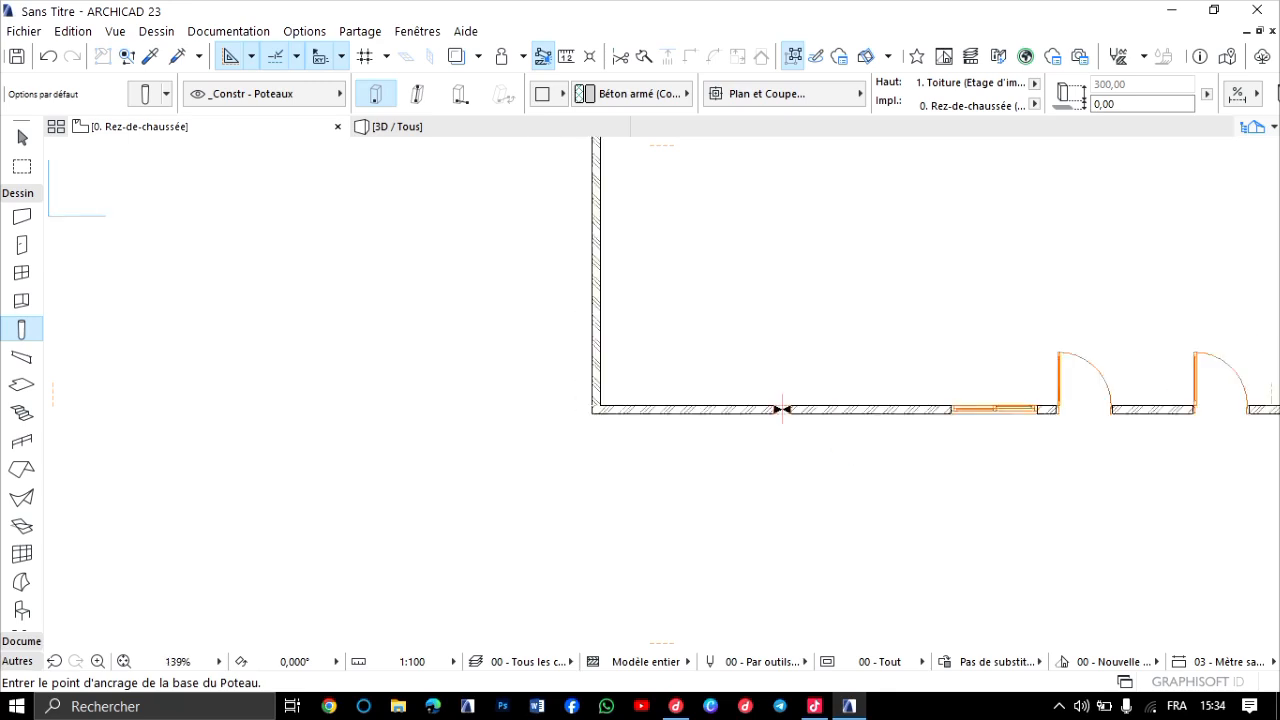
scroll(782, 410, "down", 2)
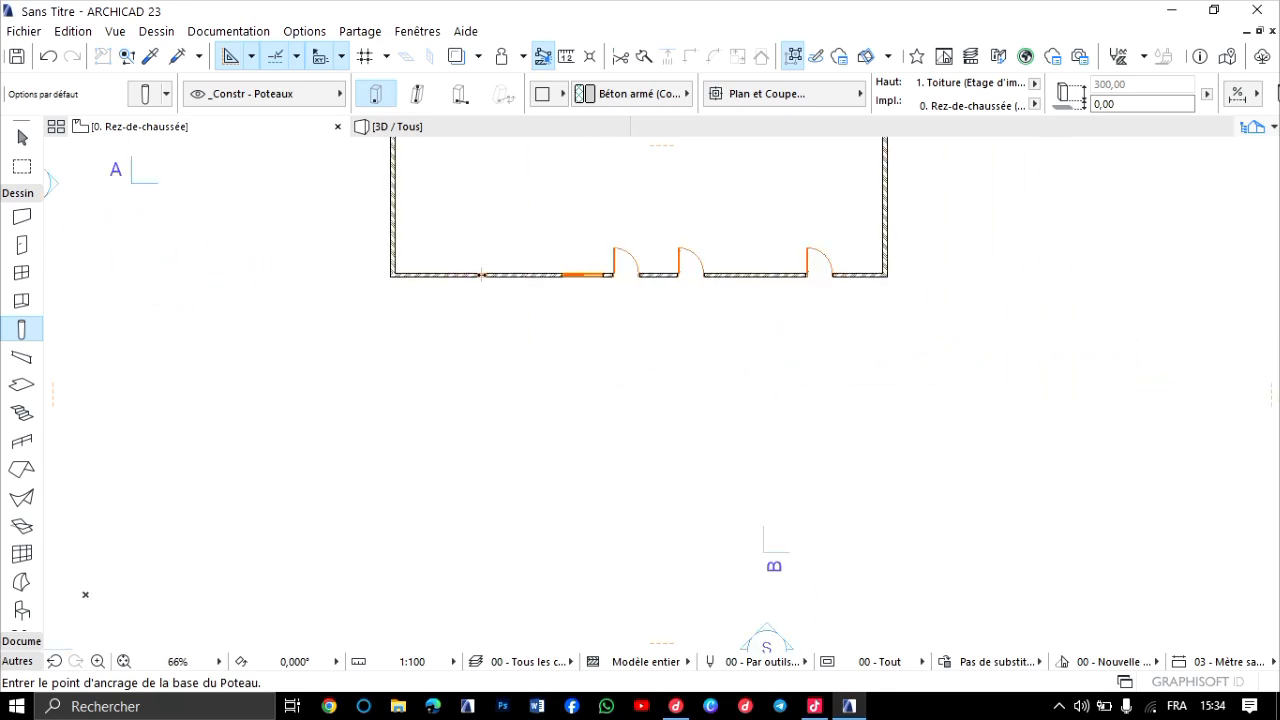
scroll(481, 274, "up", 1)
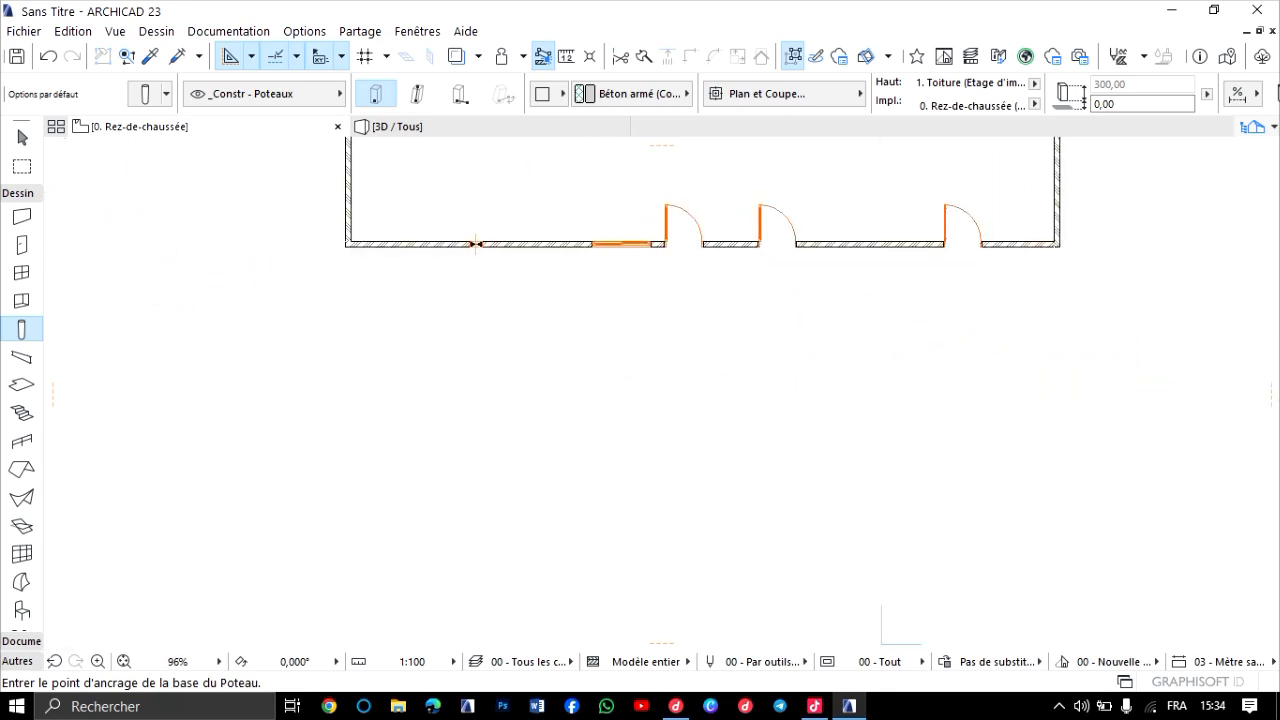
scroll(515, 315, "up", 5)
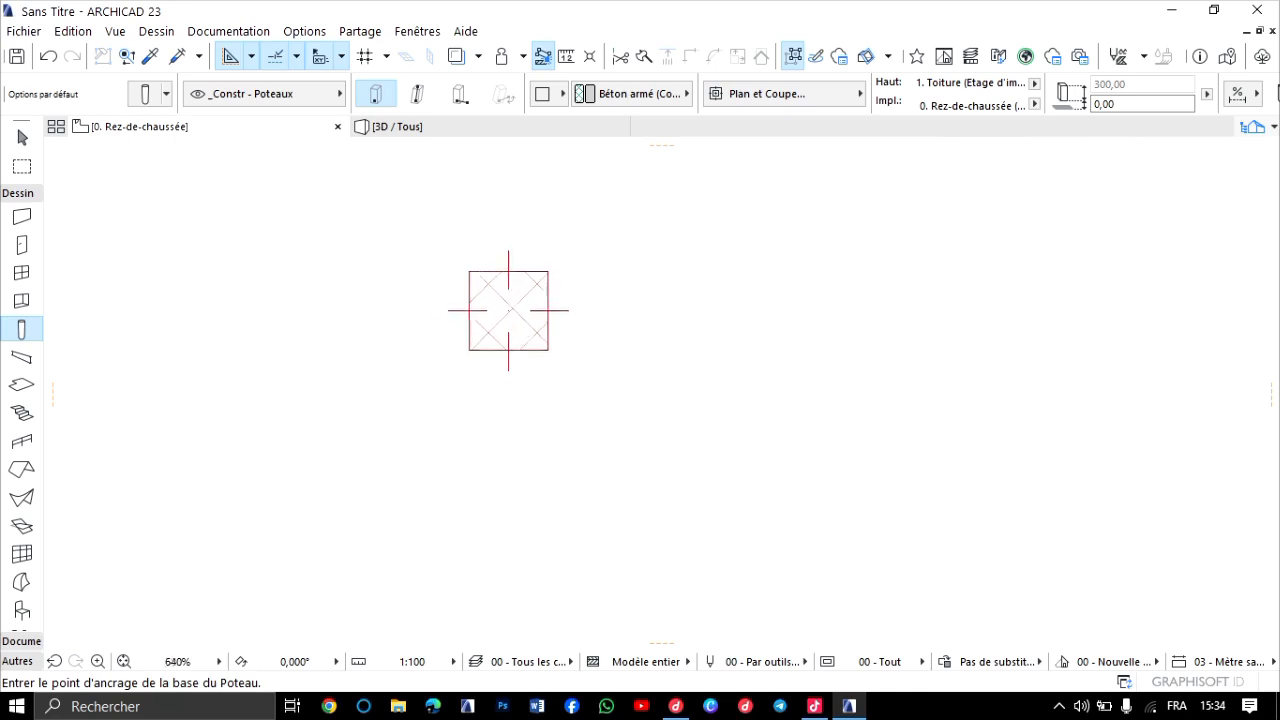
Inspect the new concrete column in 3D in front of the wall, from a distance and up close.
left_click(397, 126)
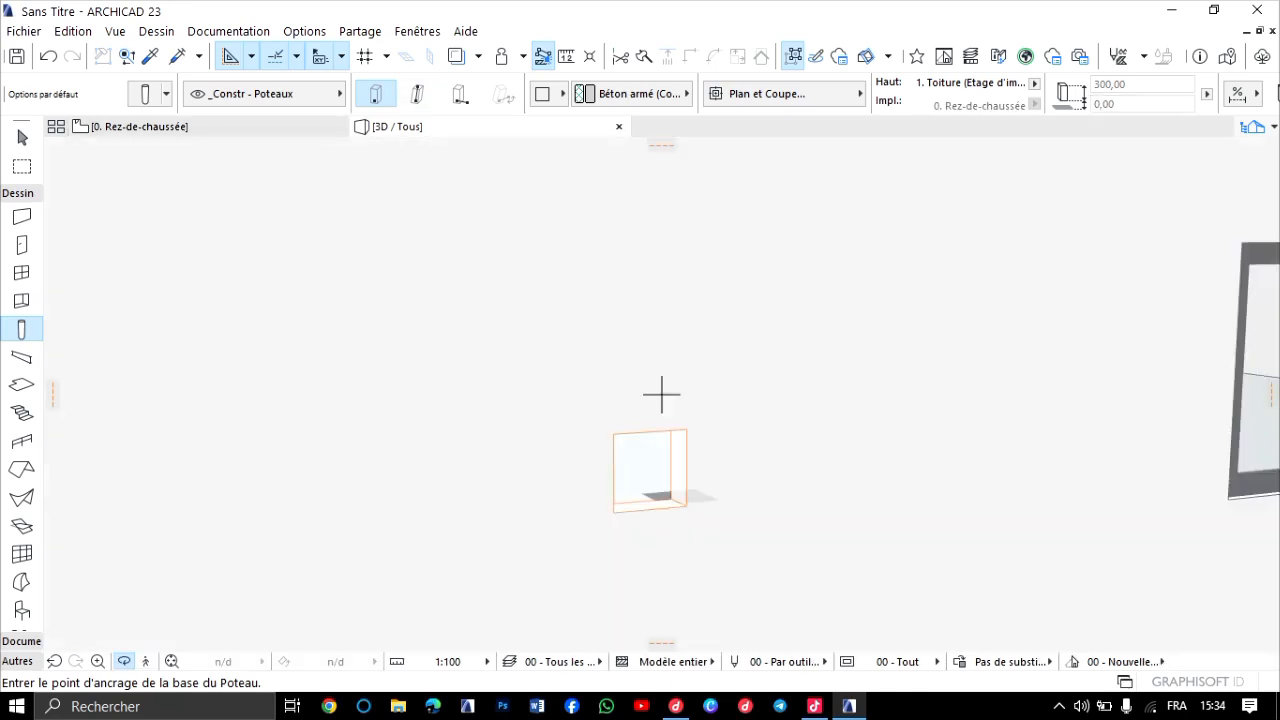
scroll(661, 395, "down", 6)
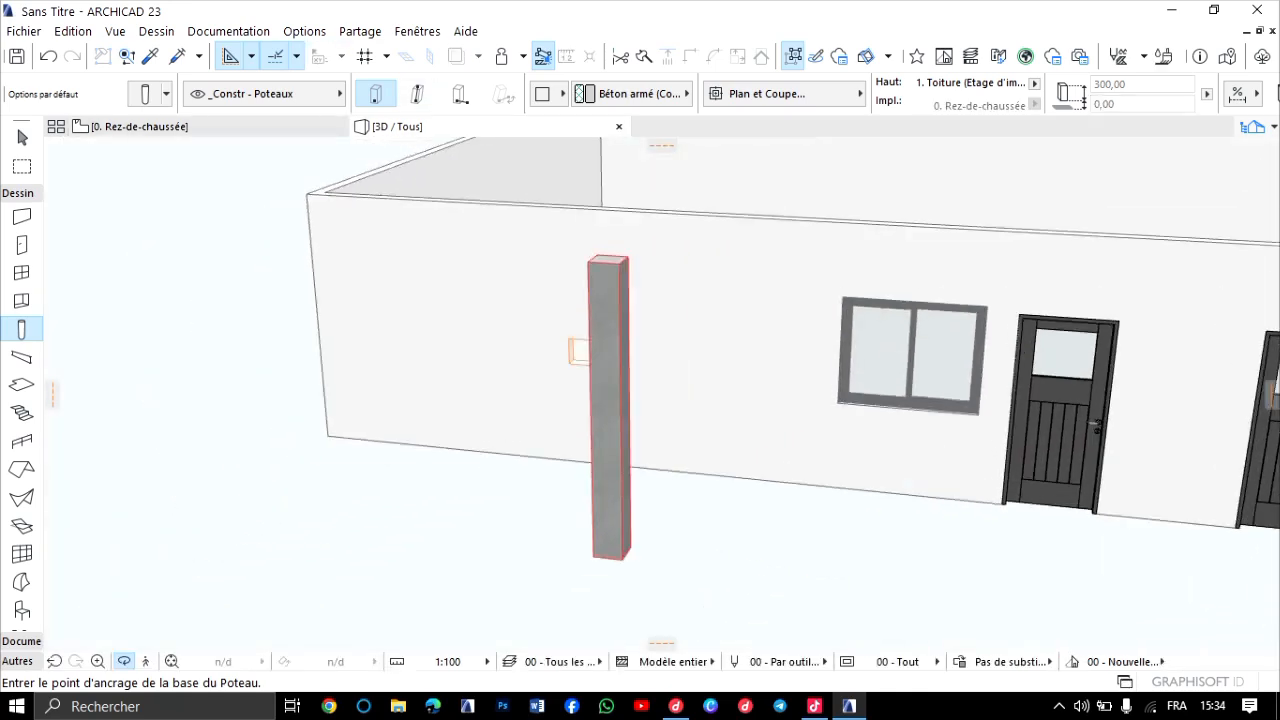
scroll(580, 355, "up", 6)
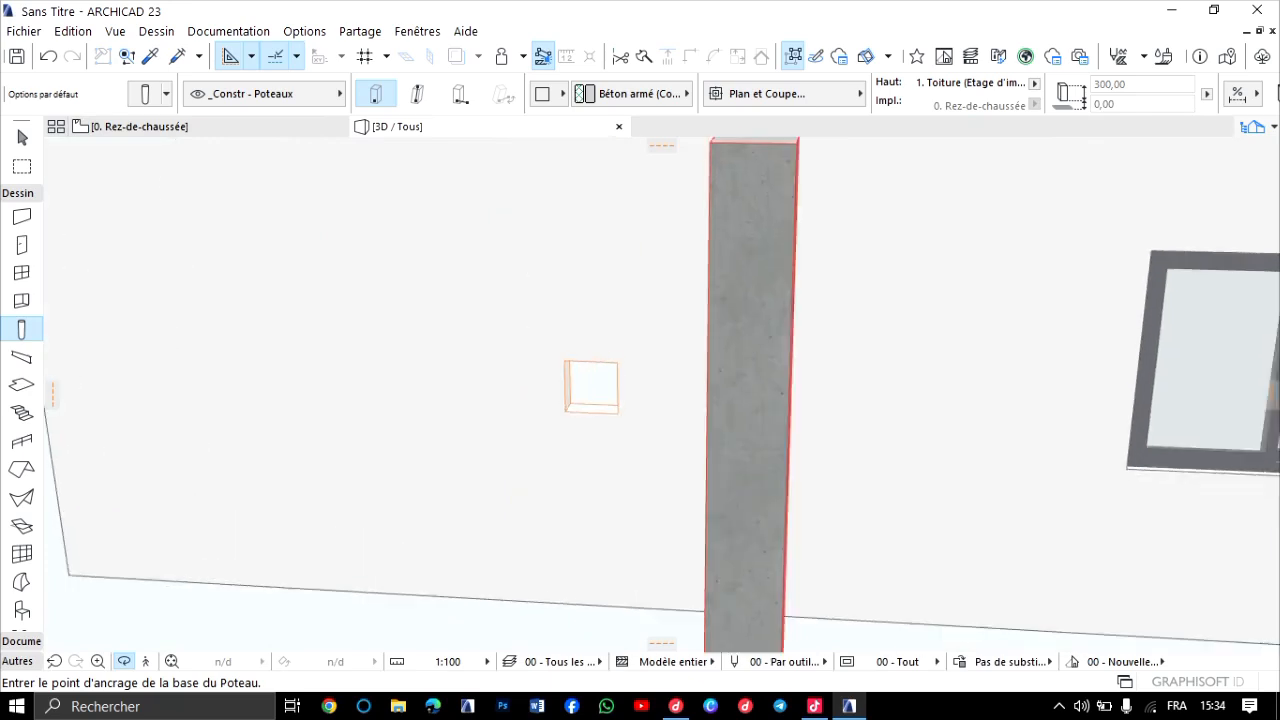
scroll(661, 395, "down", 3)
Back on the ground-floor plan, select the placed column and open its segment settings.
key("F2")
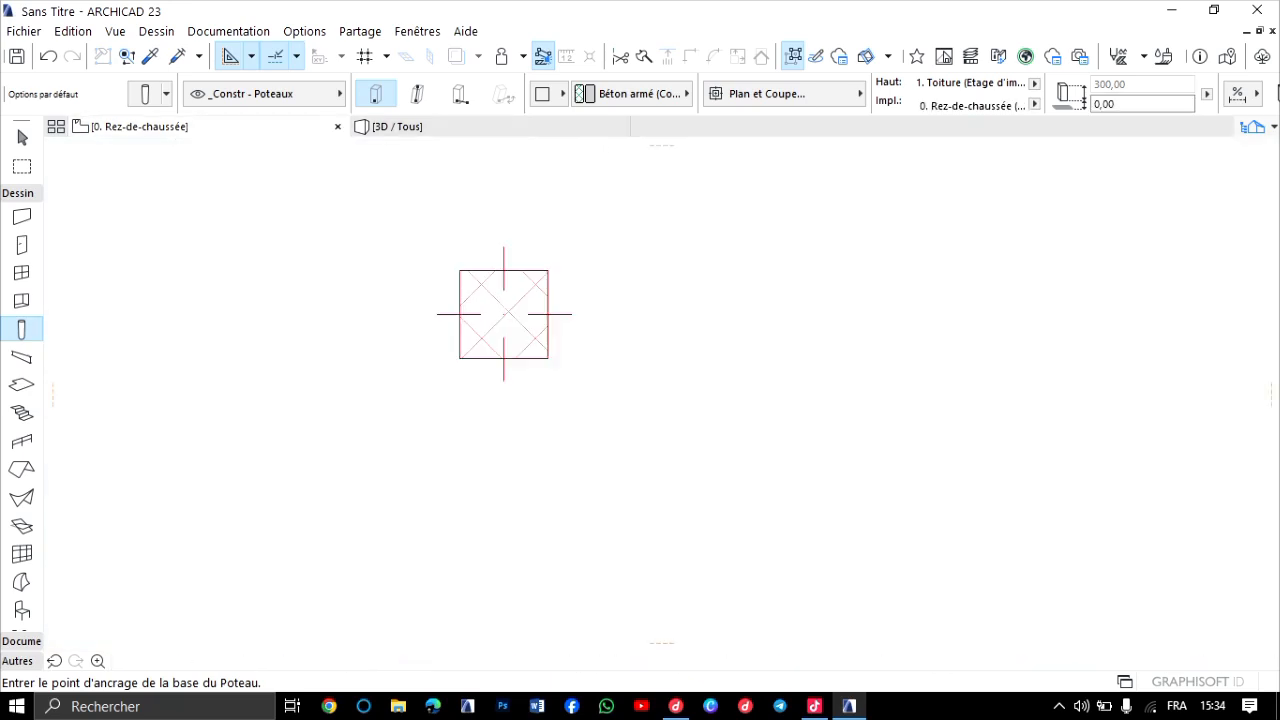
scroll(608, 410, "down", 5)
scroll(582, 386, "up", 2)
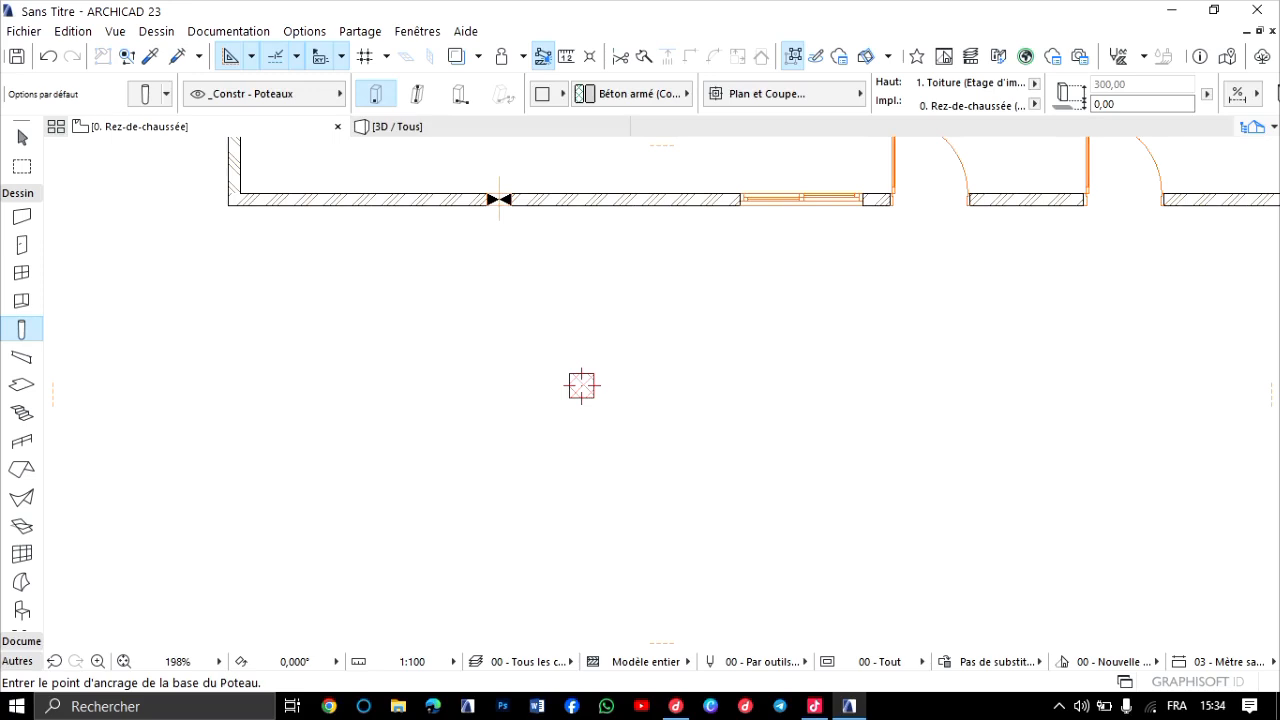
scroll(370, 342, "up", 8)
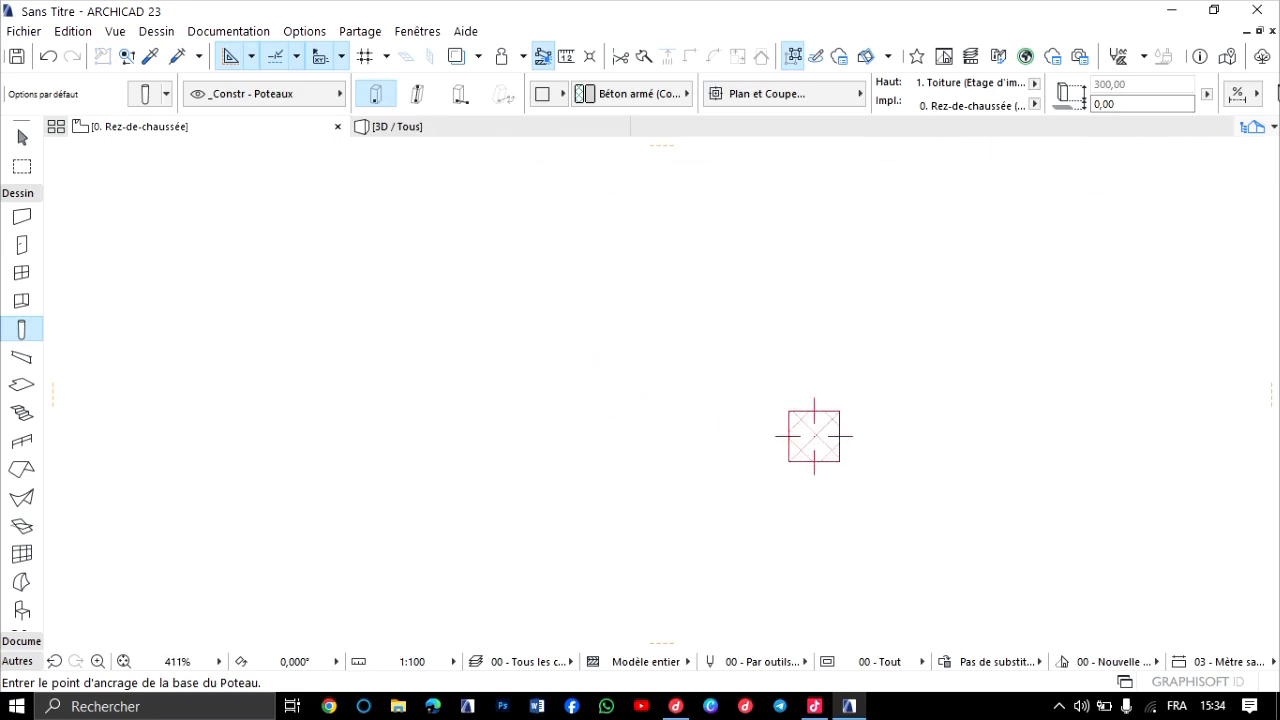
left_click(862, 470, "shift")
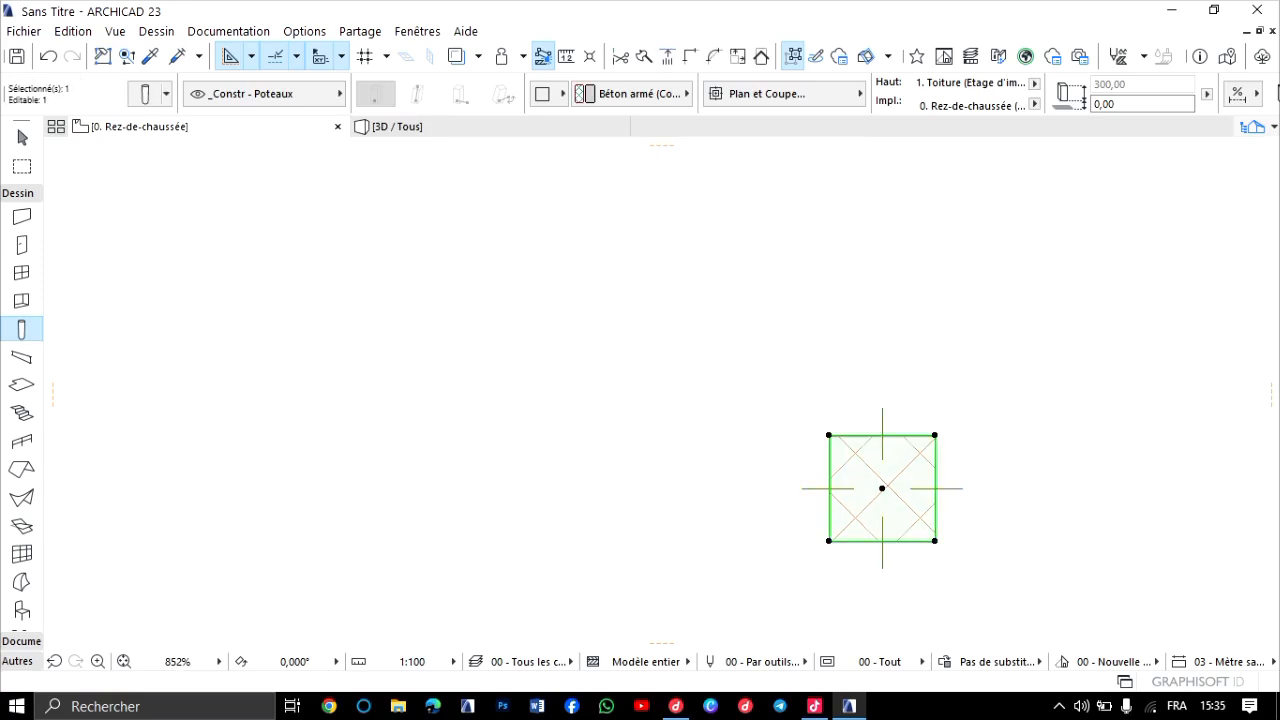
left_click(146, 94)
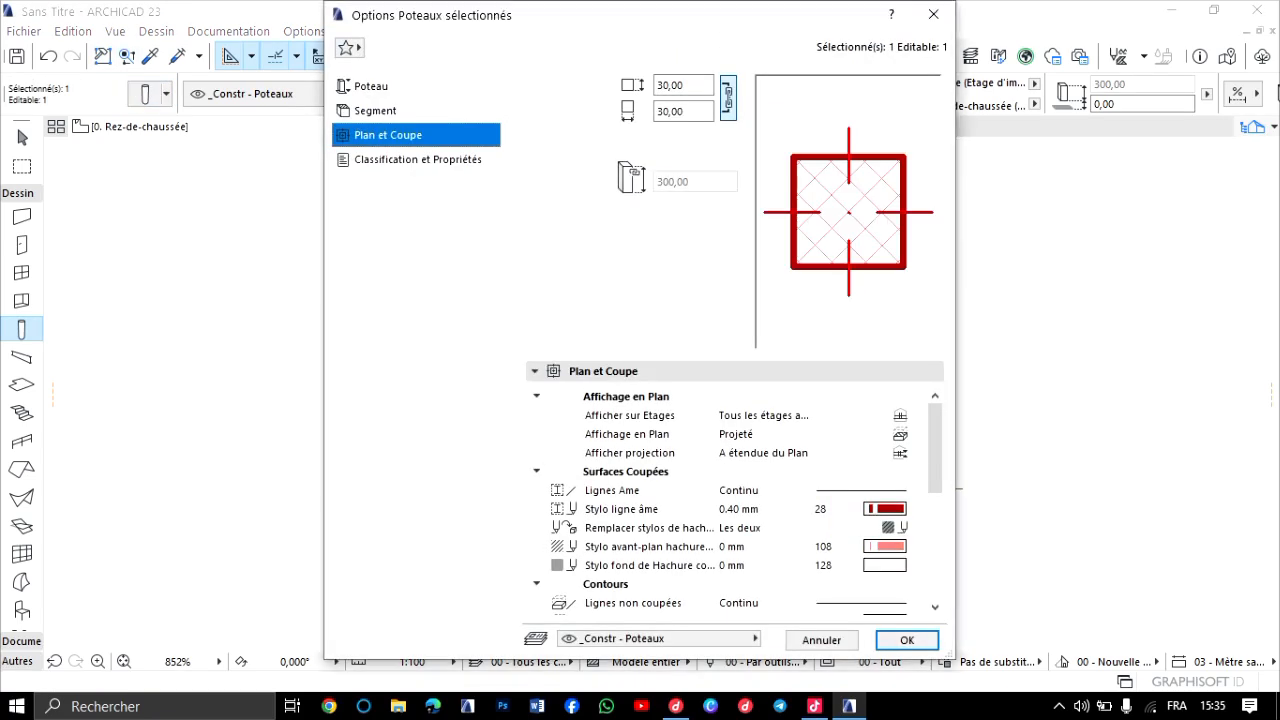
left_click(372, 87)
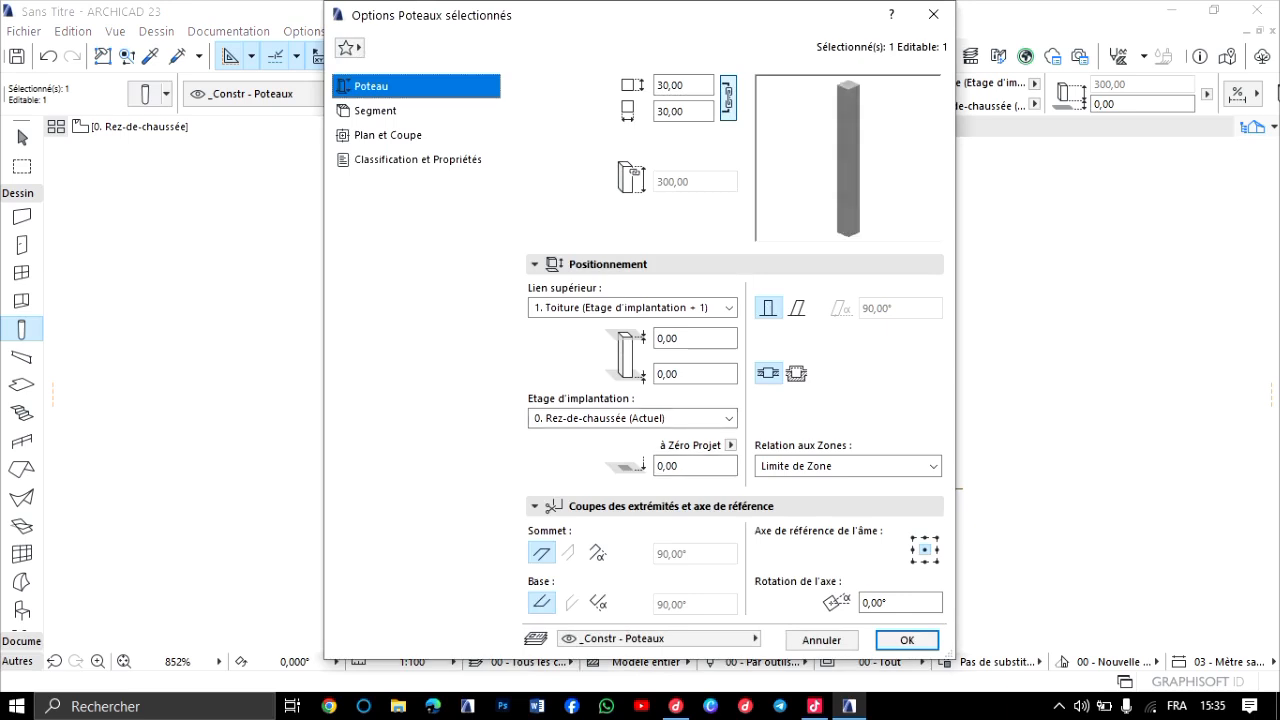
left_click(376, 111)
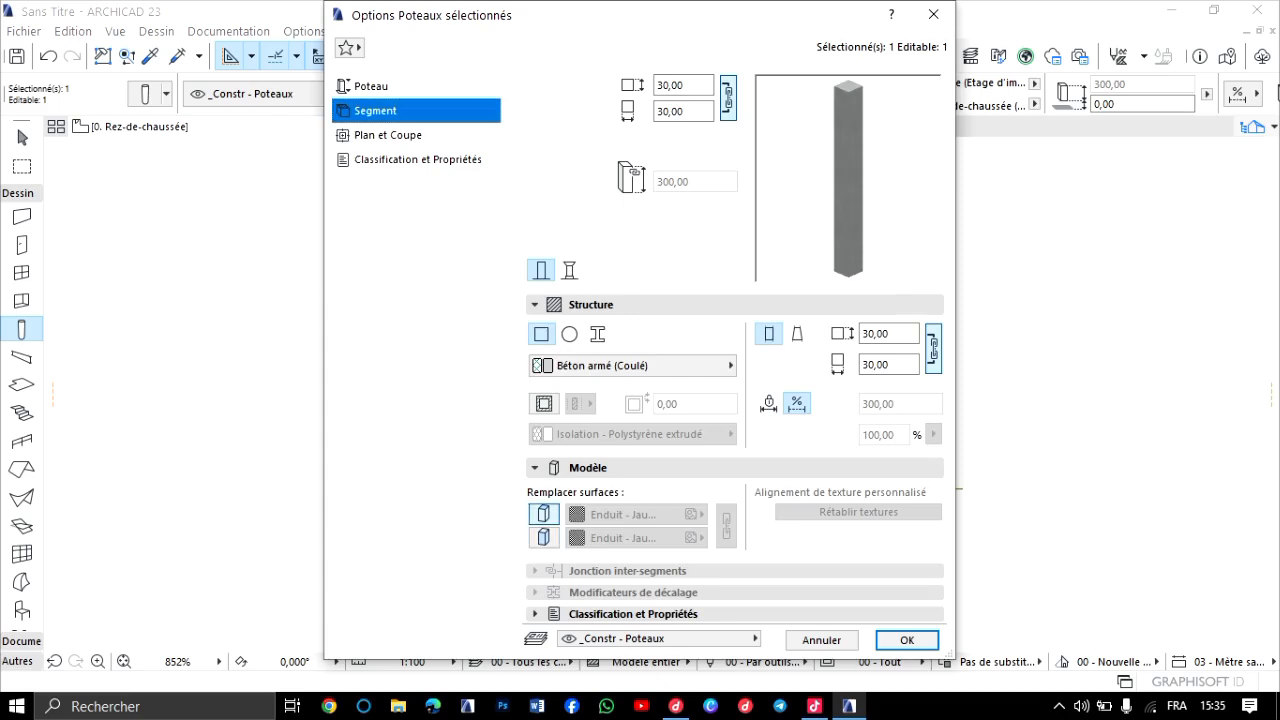
Override both surfaces of the selected column with Peinture - Vermilion, link them, and accept the settings.
left_click(544, 515)
left_click(544, 538)
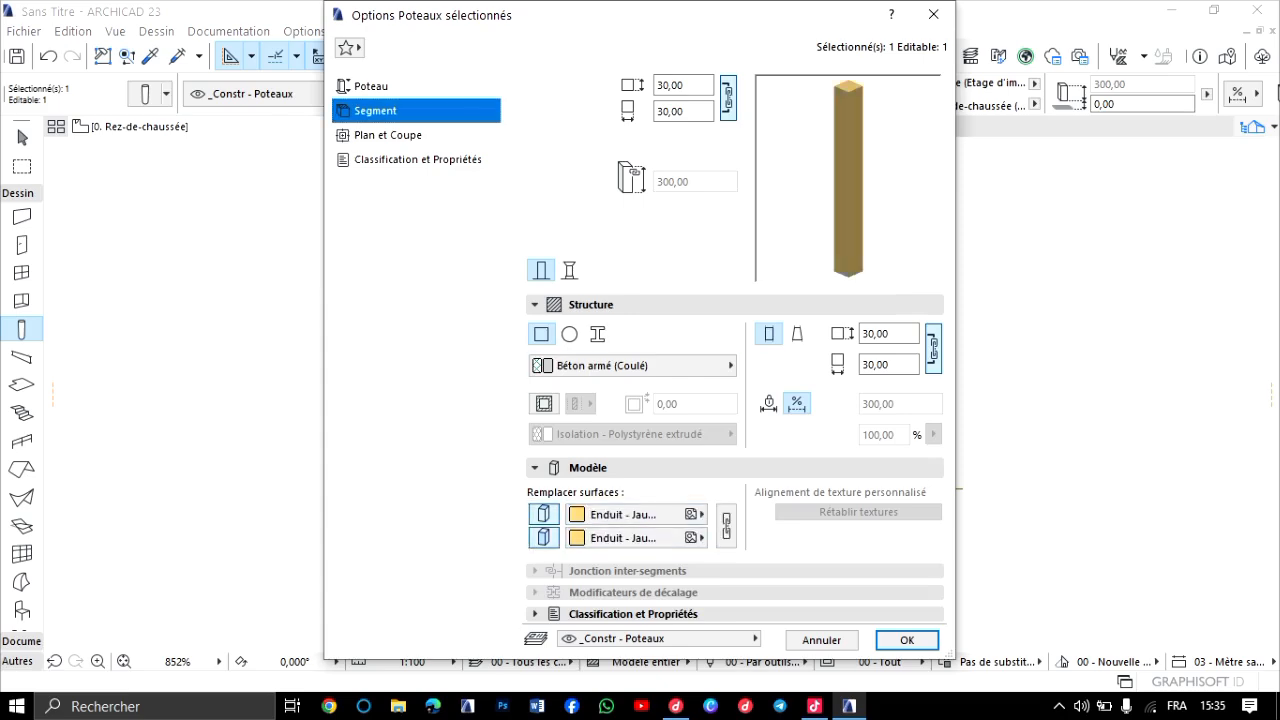
left_click(637, 514)
scroll(917, 257, "down", 2)
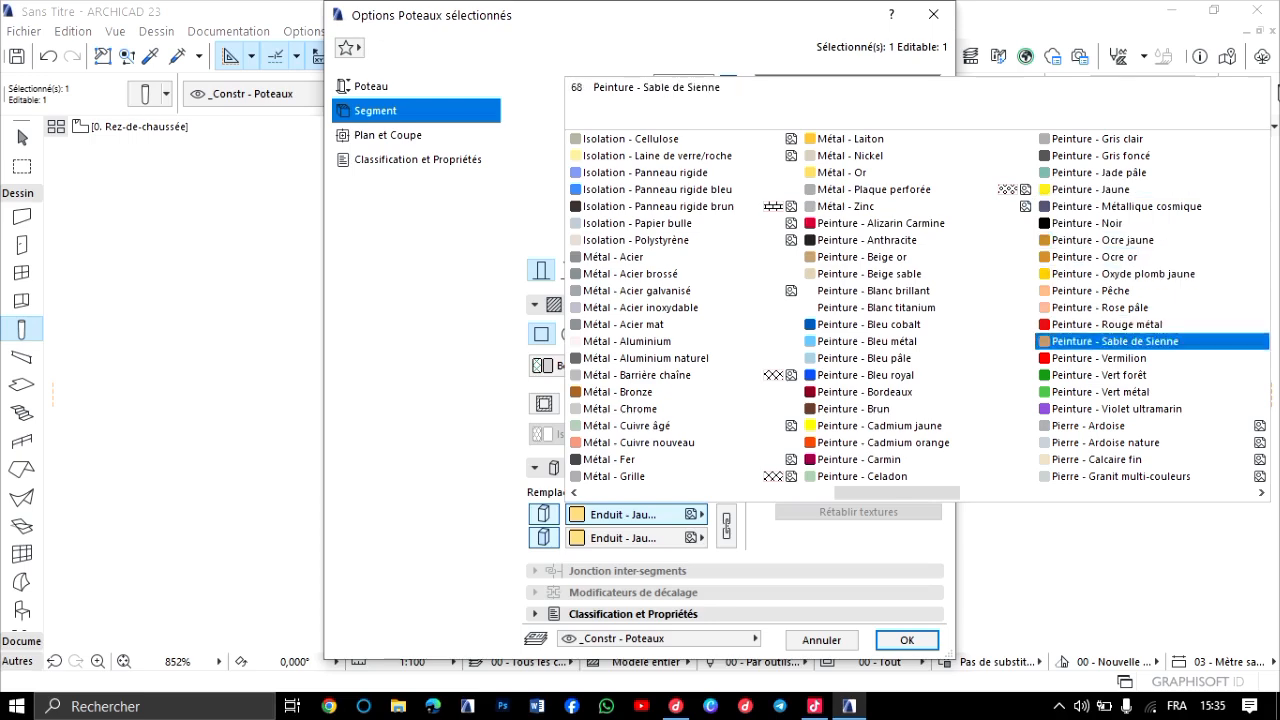
left_click(1097, 358)
left_click(726, 522)
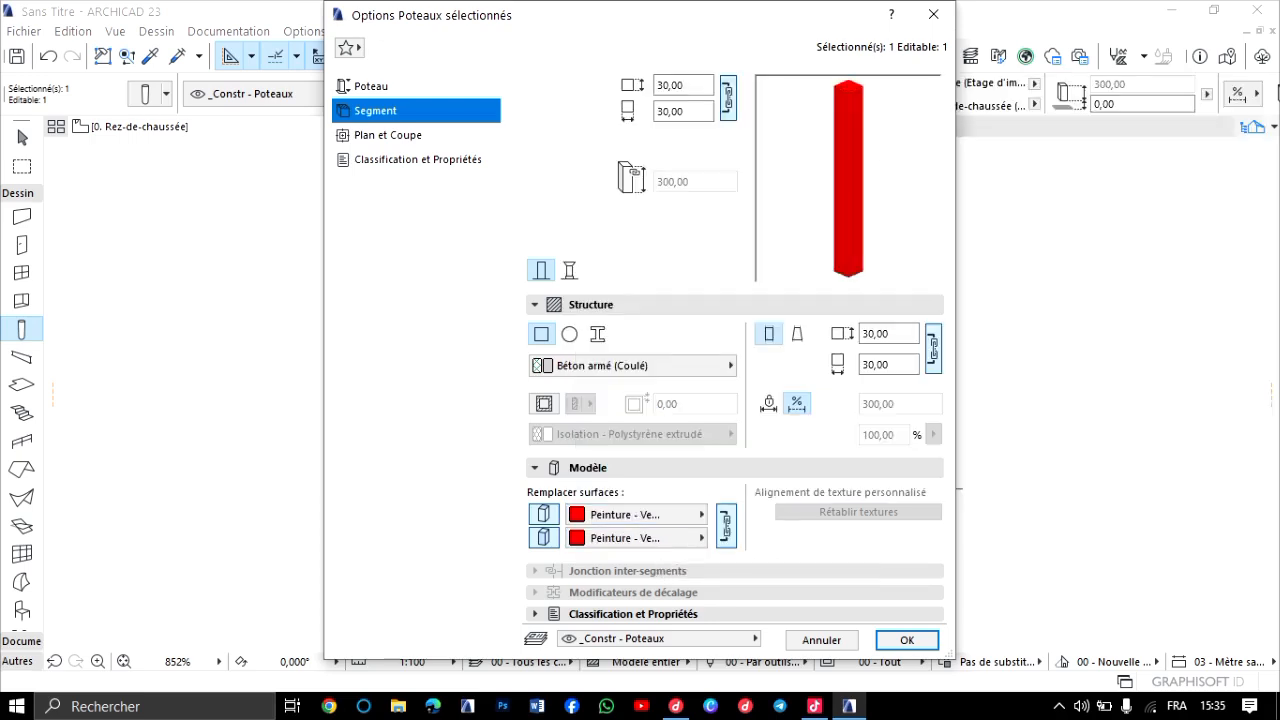
left_click(906, 640)
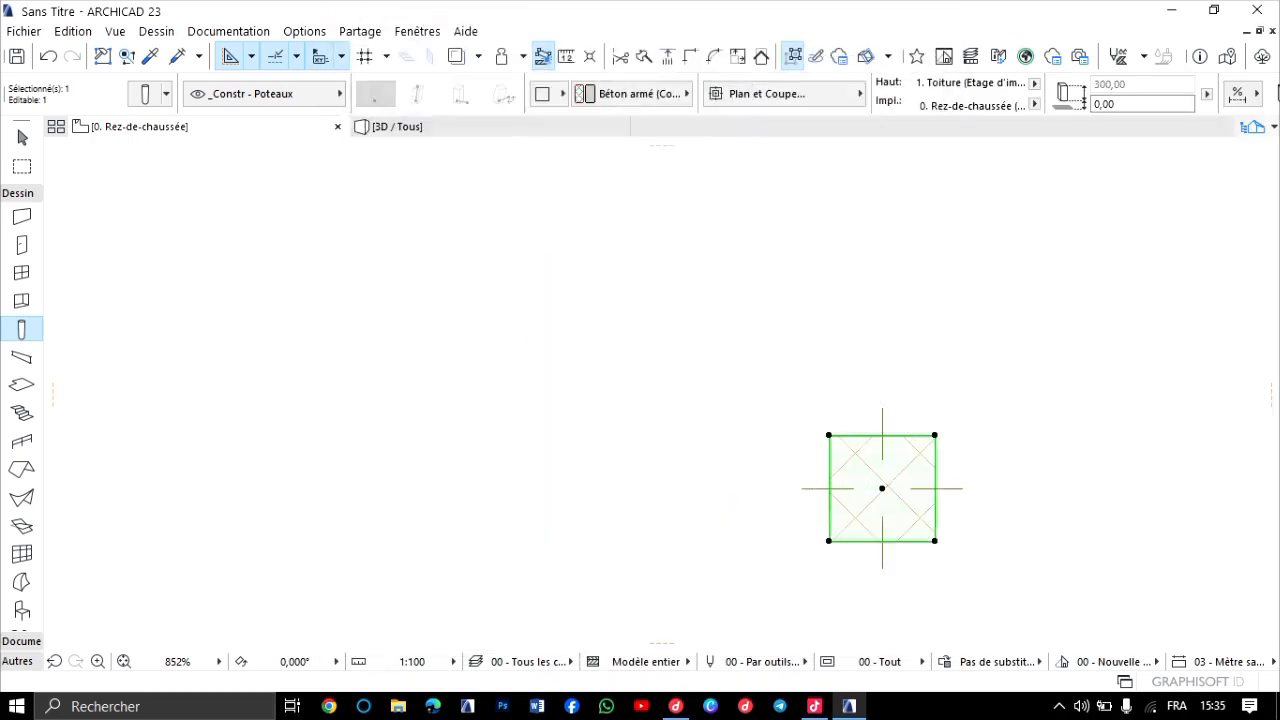
Inspect the vermilion column in 3D against the wall, window and door from several angles.
left_click(397, 126)
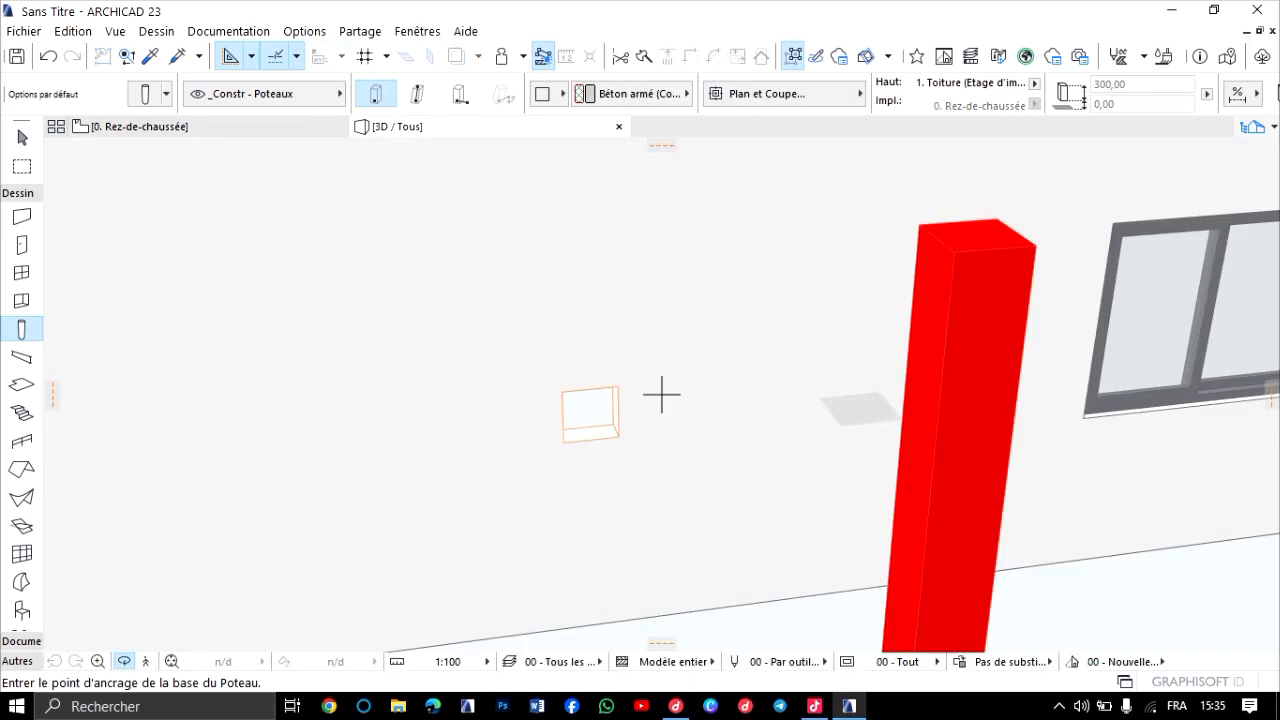
scroll(815, 425, "down", 5)
middle_click_drag(815, 425, 655, 290)
scroll(655, 285, "up", 5)
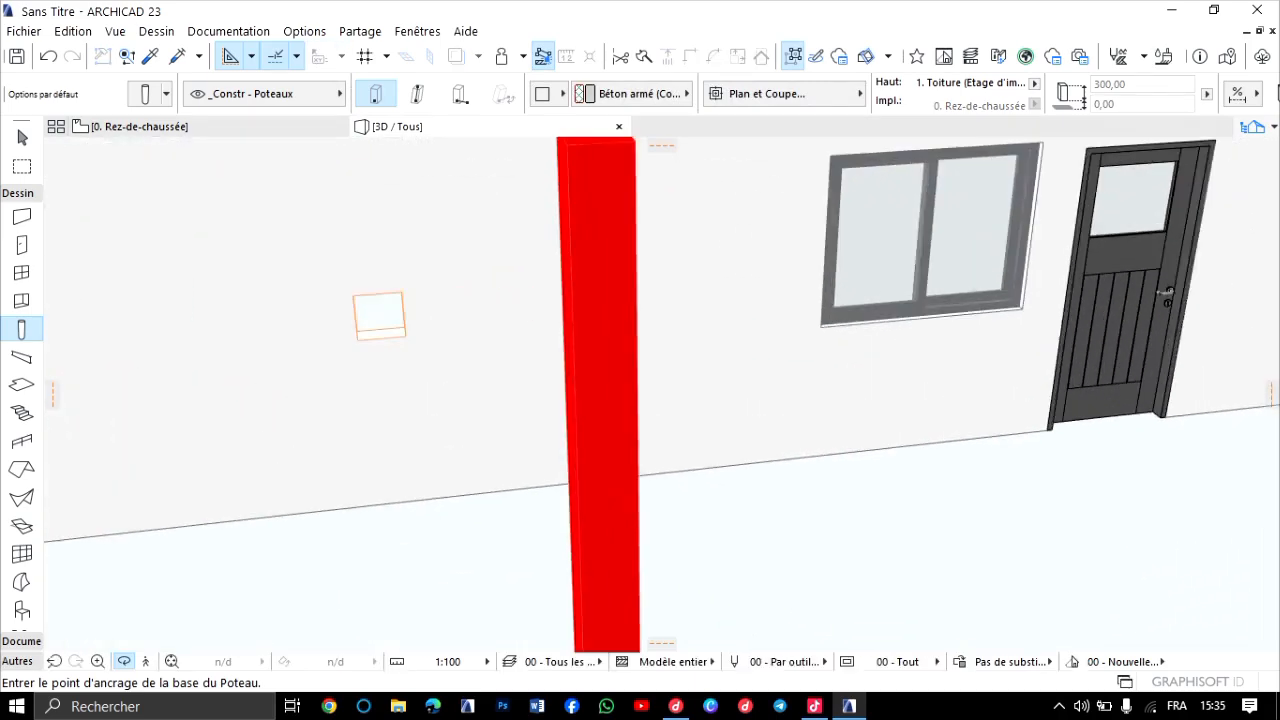
middle_click_drag(655, 380, 515, 425, "shift")
scroll(650, 385, "down", 3)
scroll(780, 470, "up", 2)
middle_click_drag(600, 410, 663, 395, "shift")
Back on the ground-floor plan, reopen the selected column's segment settings and switch it to a multi-segment column.
left_click(190, 127)
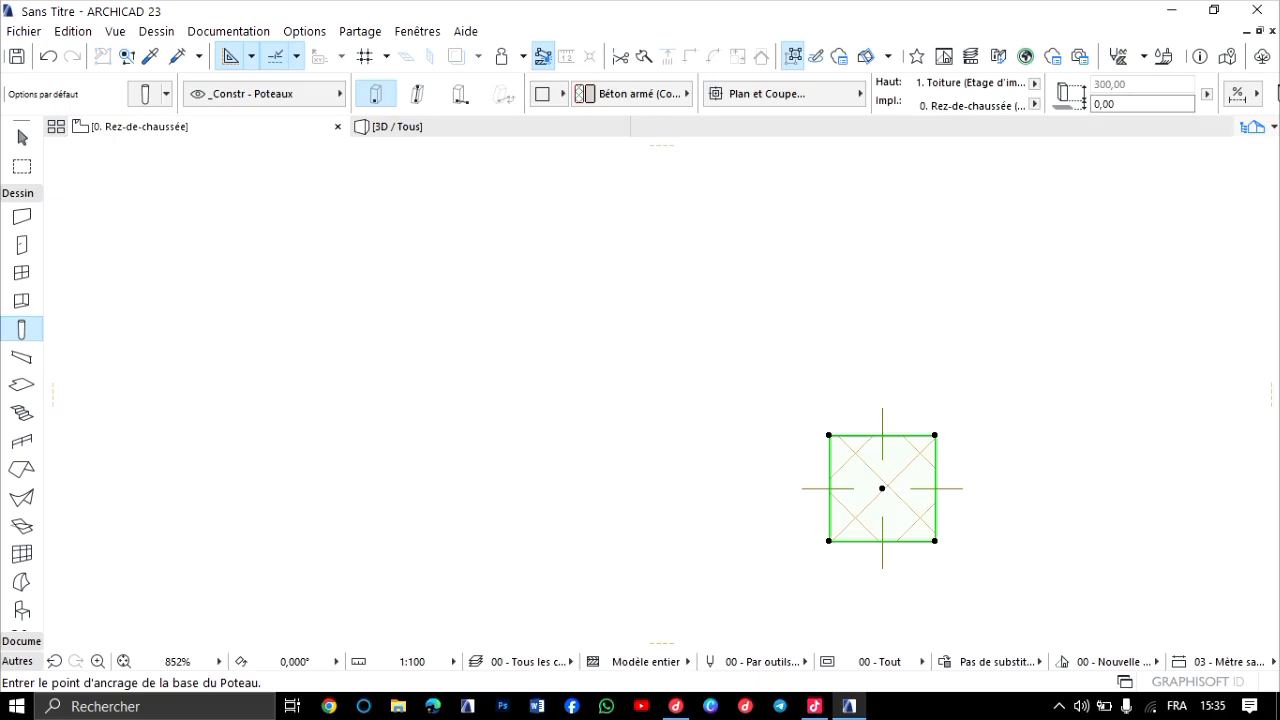
scroll(640, 342, "down", 3)
middle_click_drag(800, 370, 686, 355)
scroll(686, 356, "up", 6)
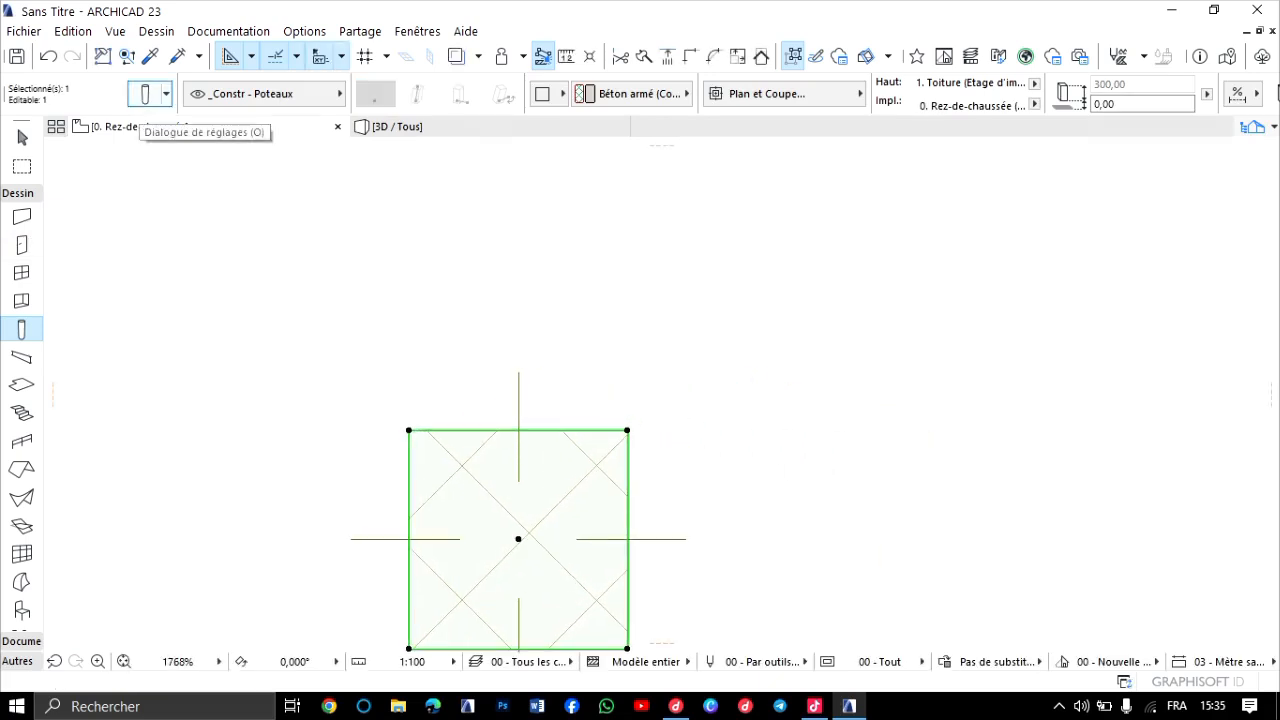
left_click(146, 95)
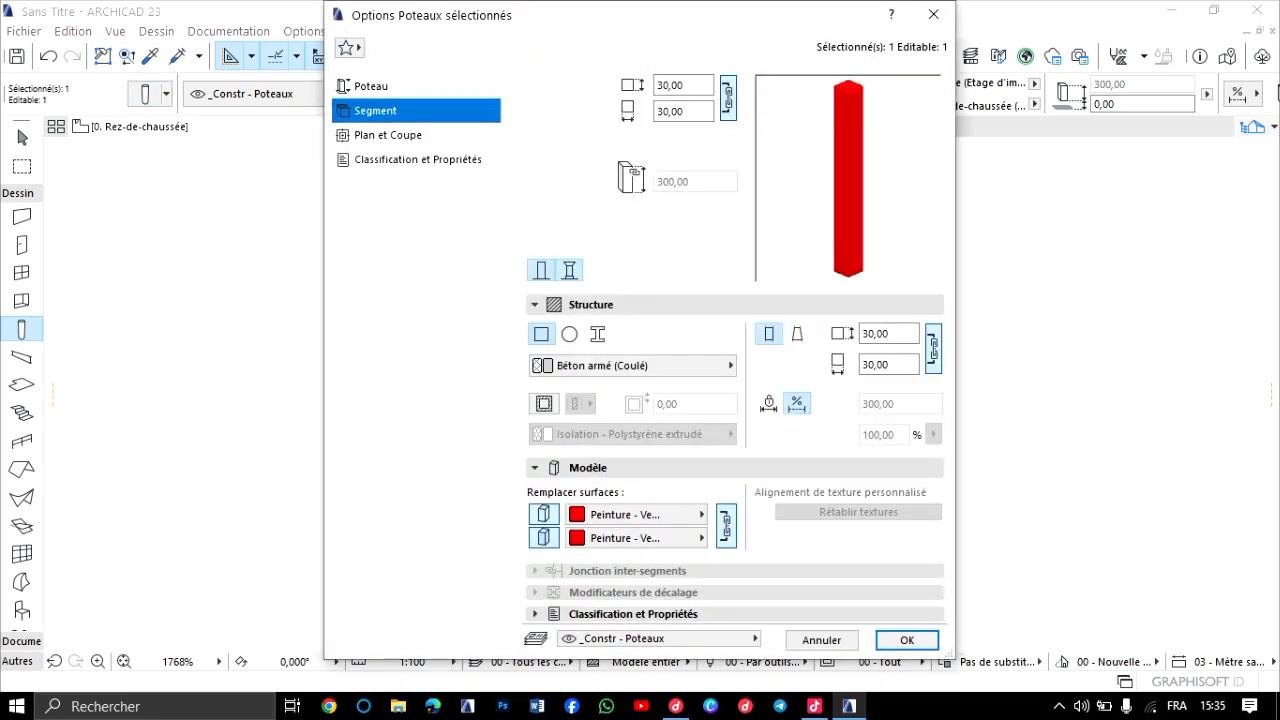
left_click(569, 270)
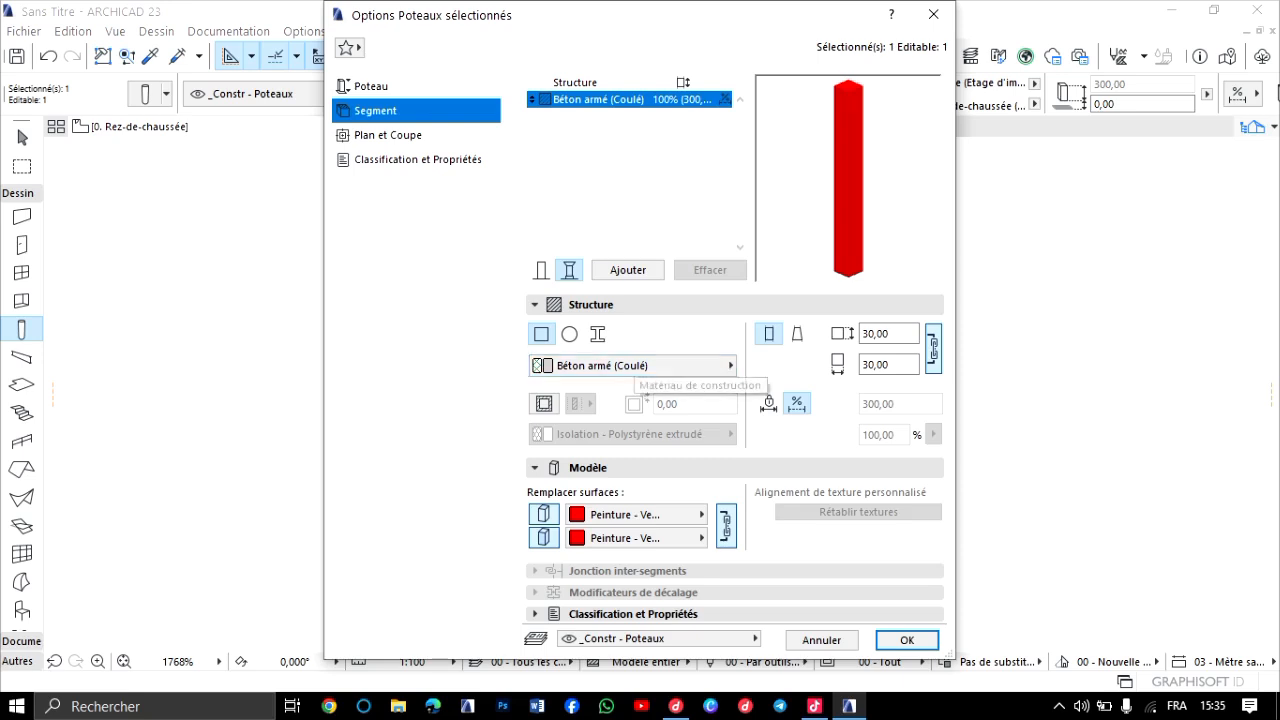
Try the circular section and the custom profile (Personnalisé) as the column segment's structure.
left_click(640, 366)
left_click(640, 366)
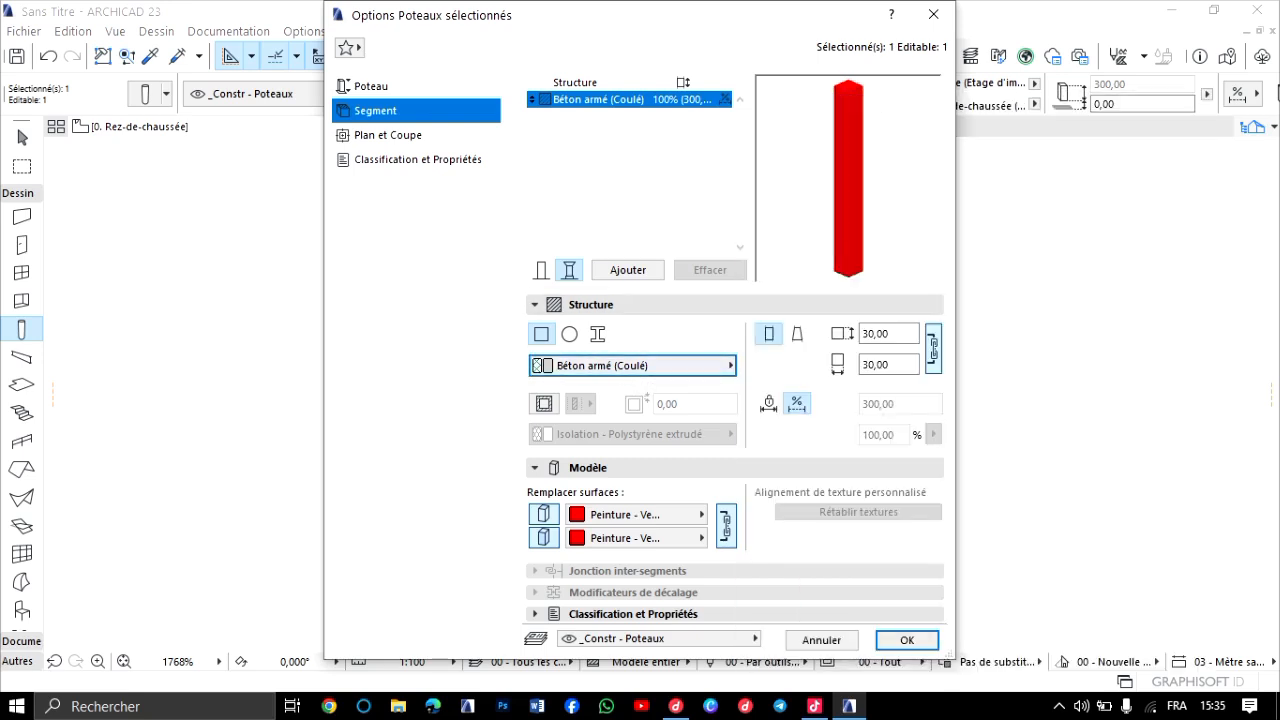
left_click(569, 334)
left_click(598, 334)
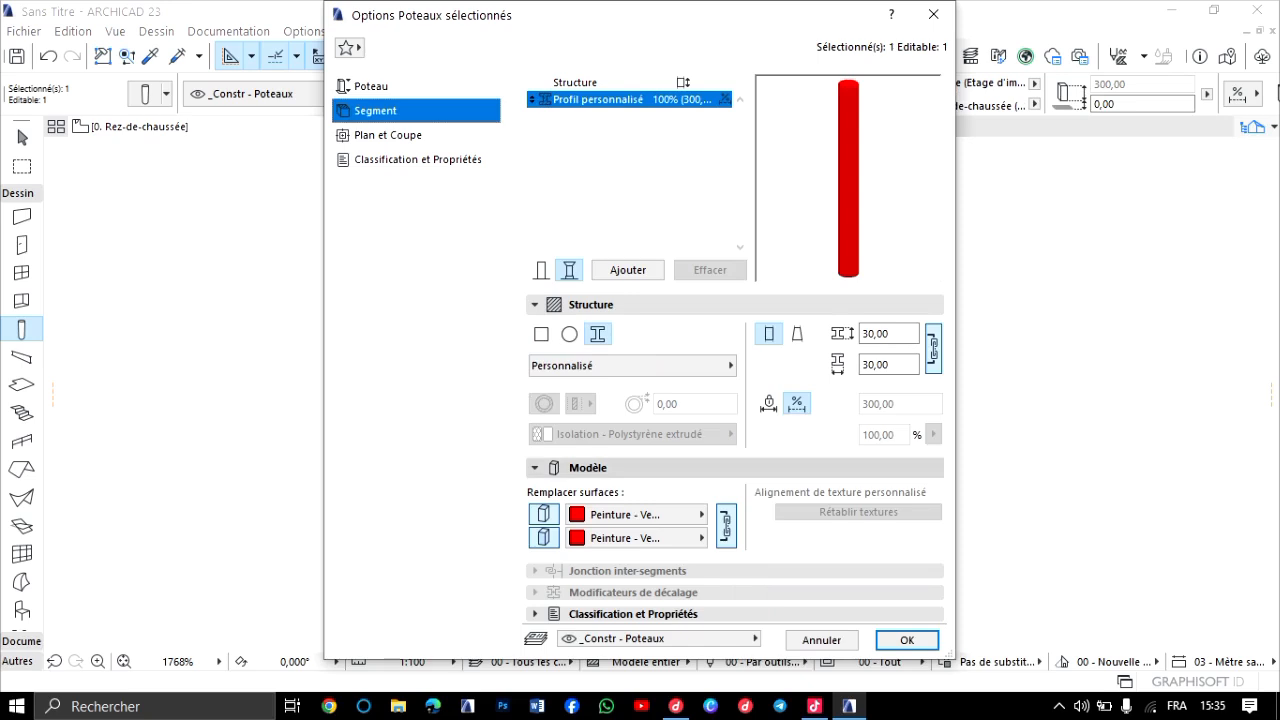
Examine the column's positioning, zone relation options, plan and section display, and classification settings.
left_click(371, 86)
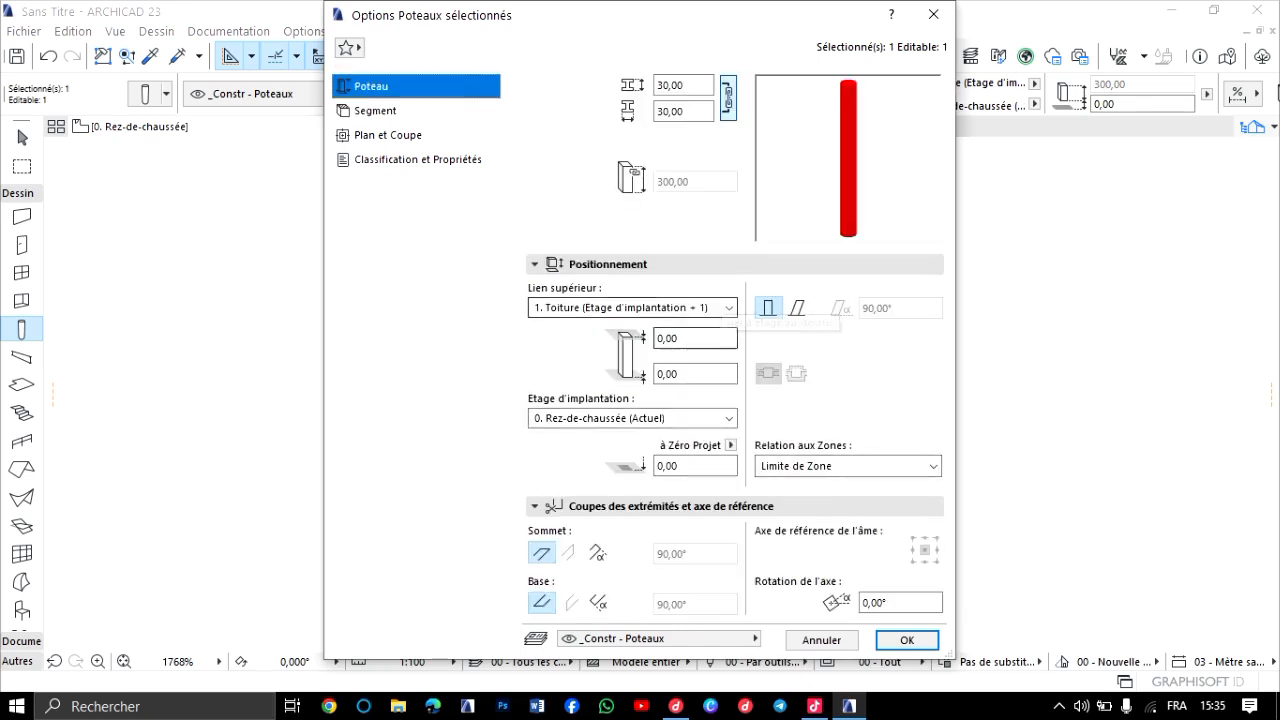
left_click(933, 466)
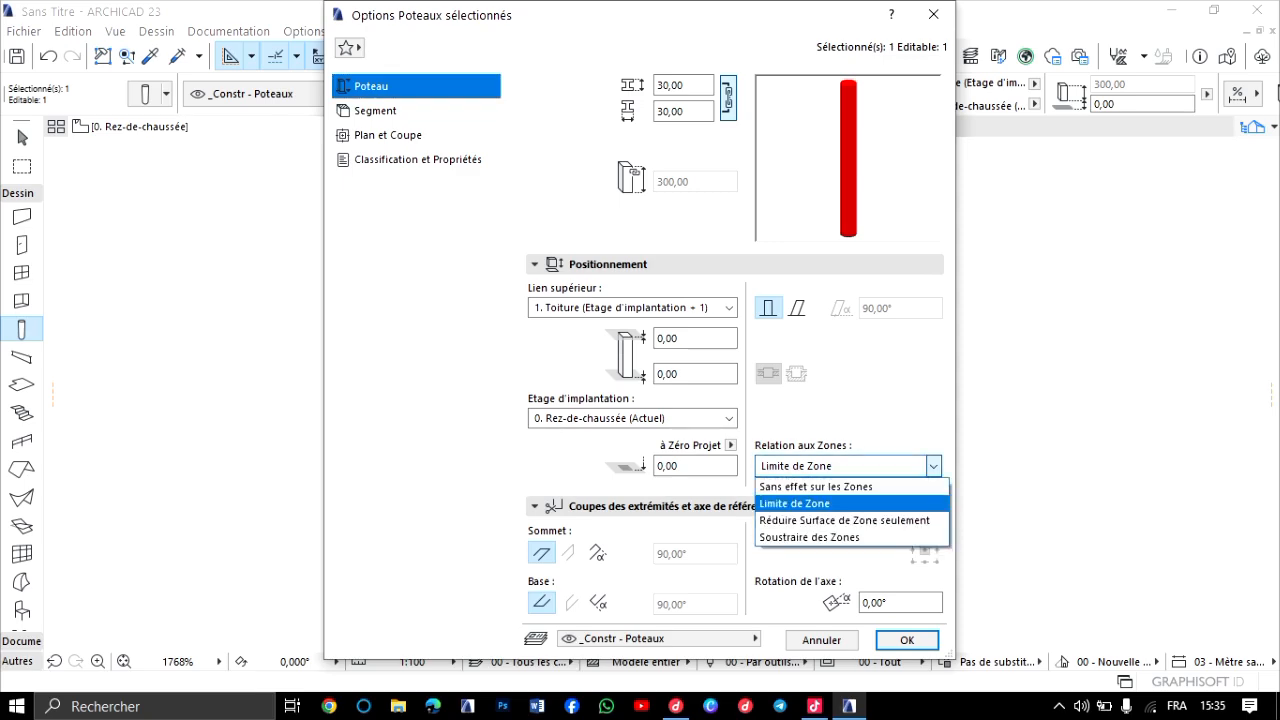
left_click(933, 466)
left_click(388, 135)
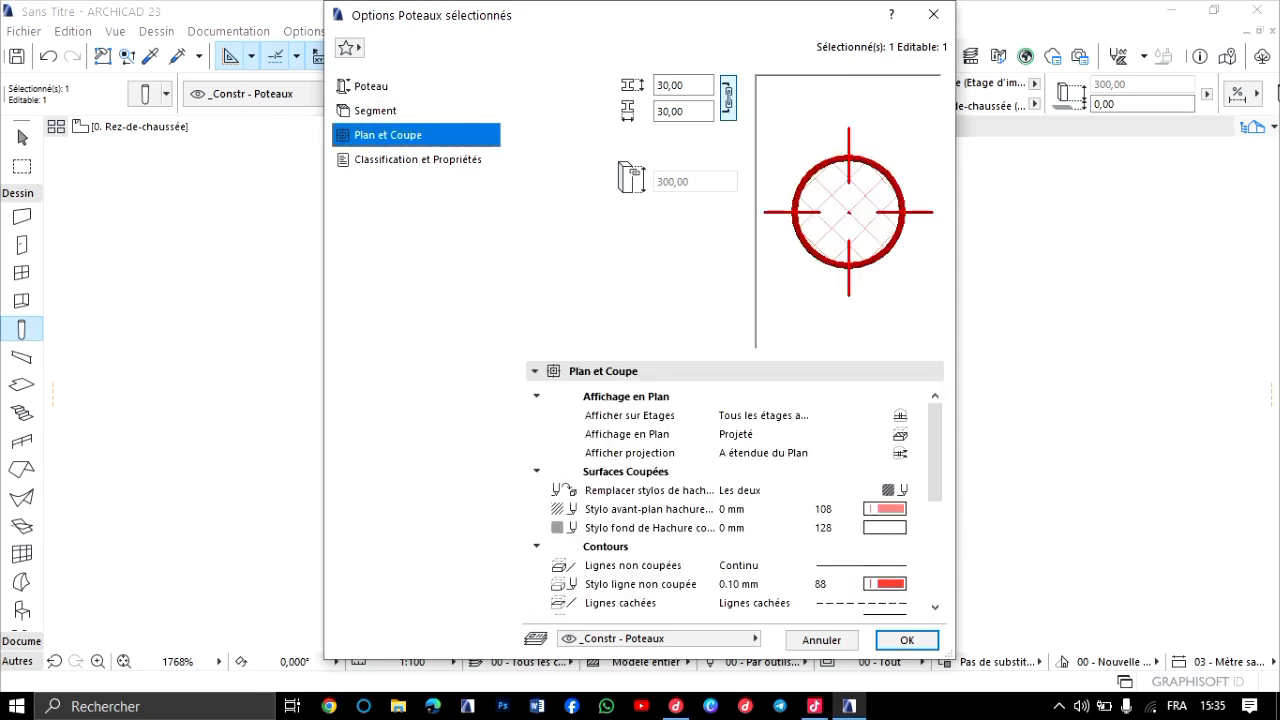
scroll(740, 500, "down", 4)
scroll(730, 500, "up", 4)
left_click(417, 160)
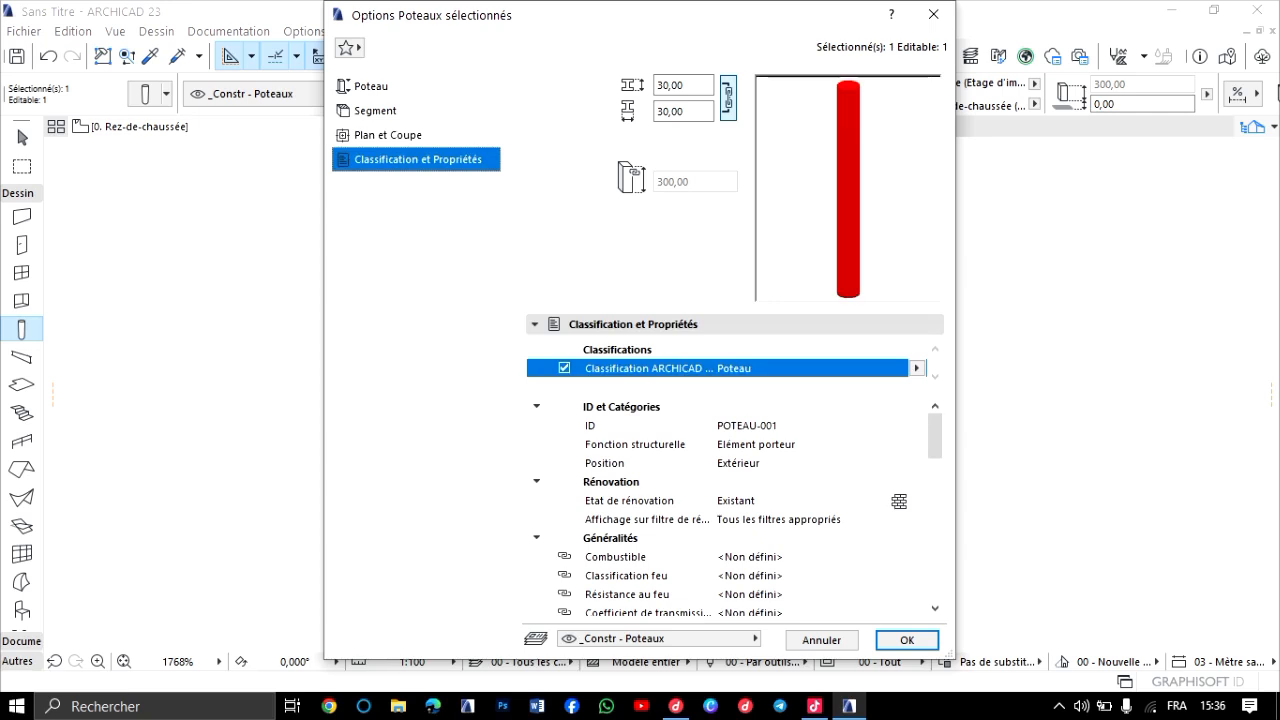
left_click(388, 135)
scroll(740, 500, "down", 4)
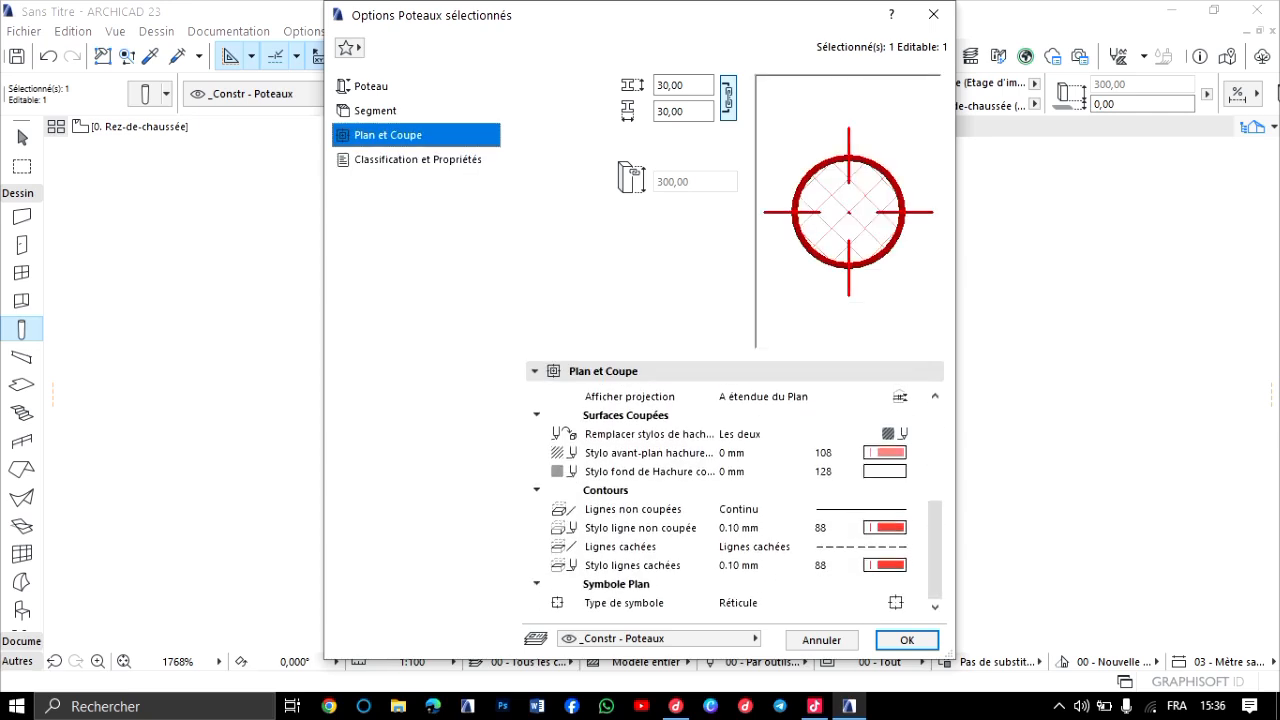
Try adding a second segment to the column and return it to single-segment mode.
left_click(375, 111)
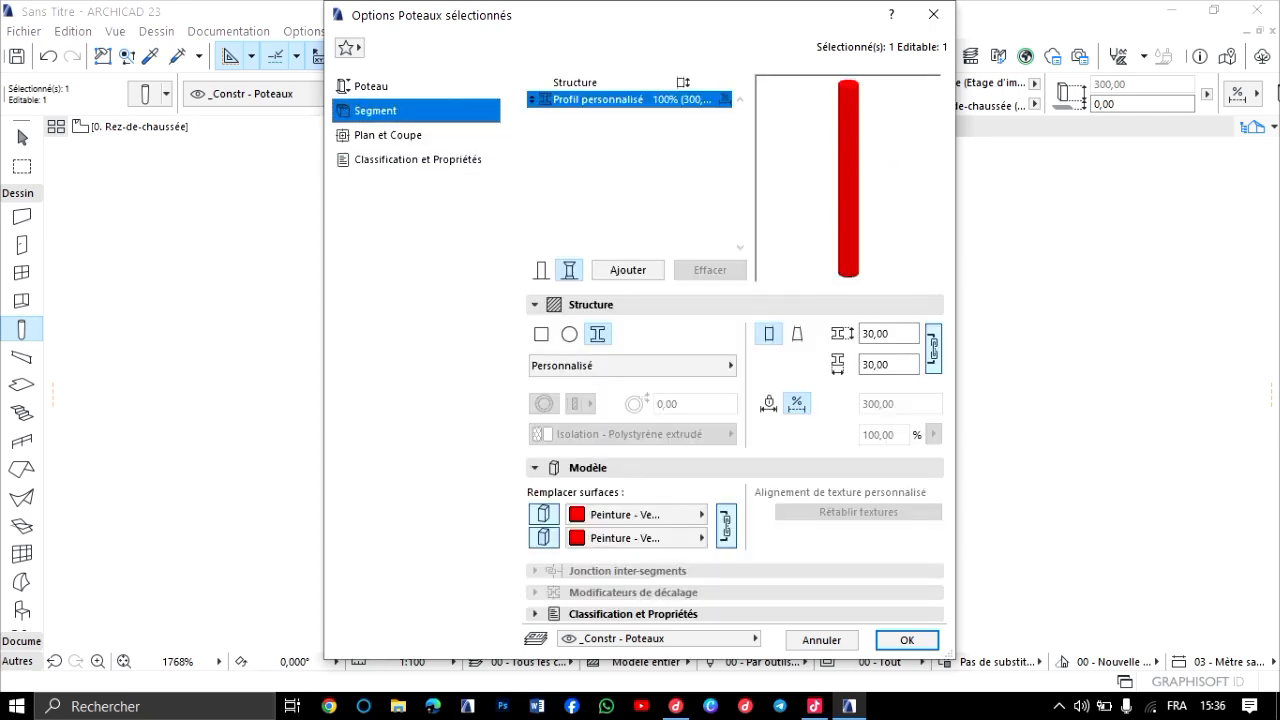
left_click(610, 305)
left_click(610, 305)
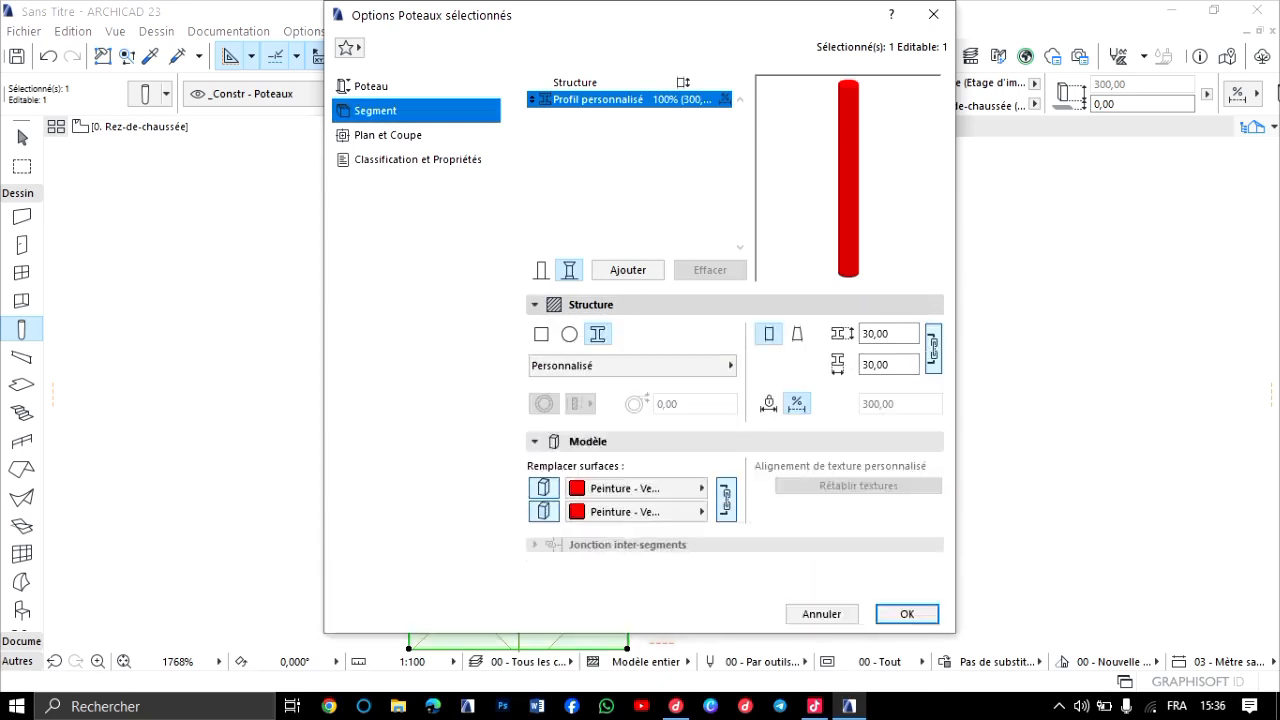
left_click(628, 270)
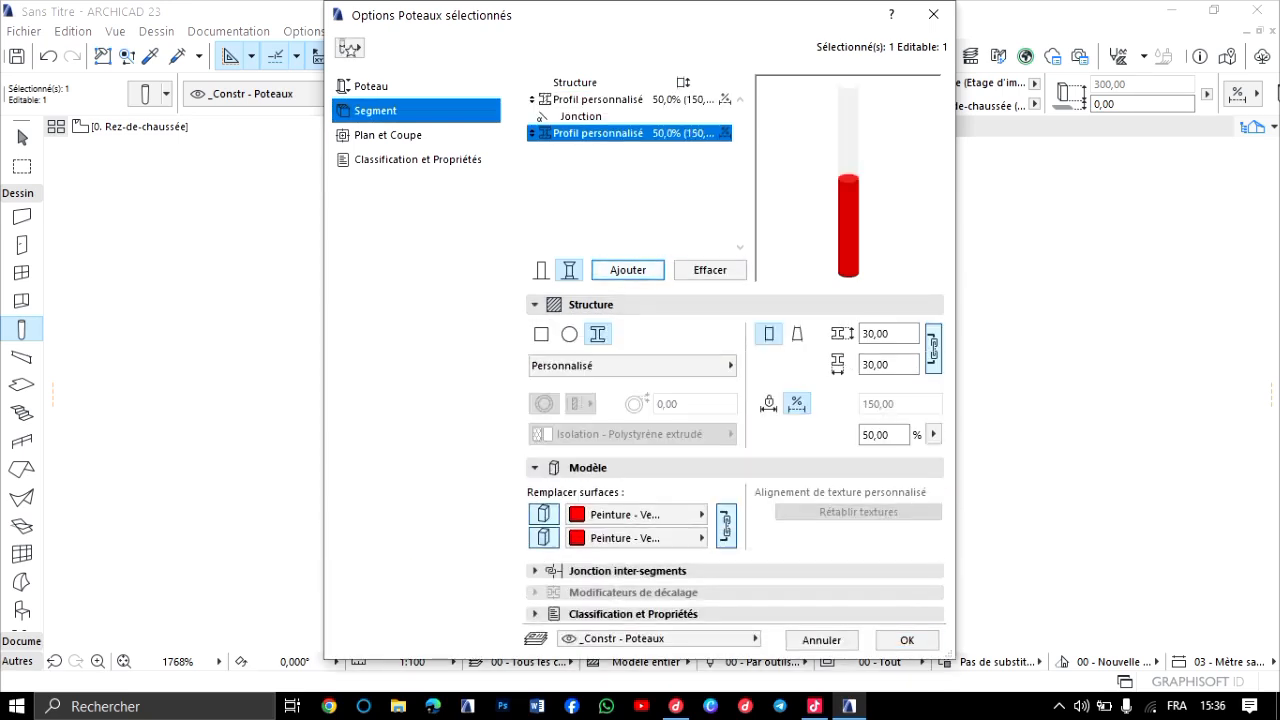
left_click(541, 270)
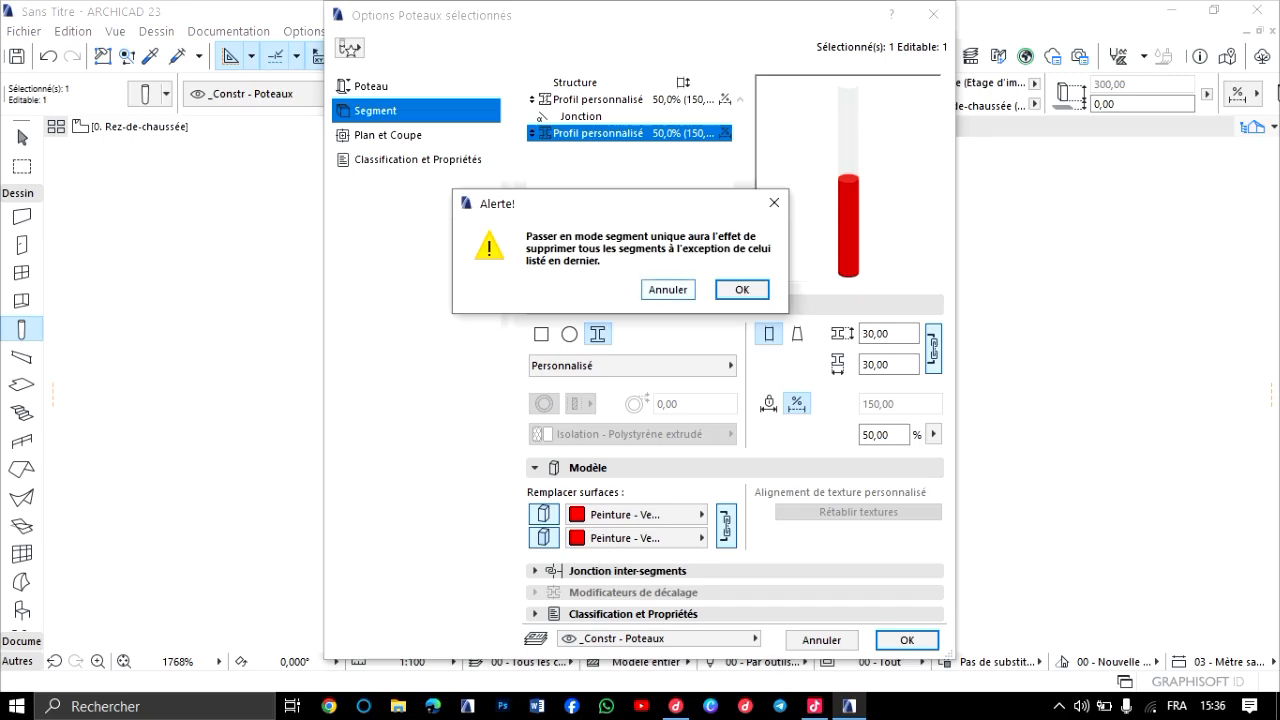
key("Return")
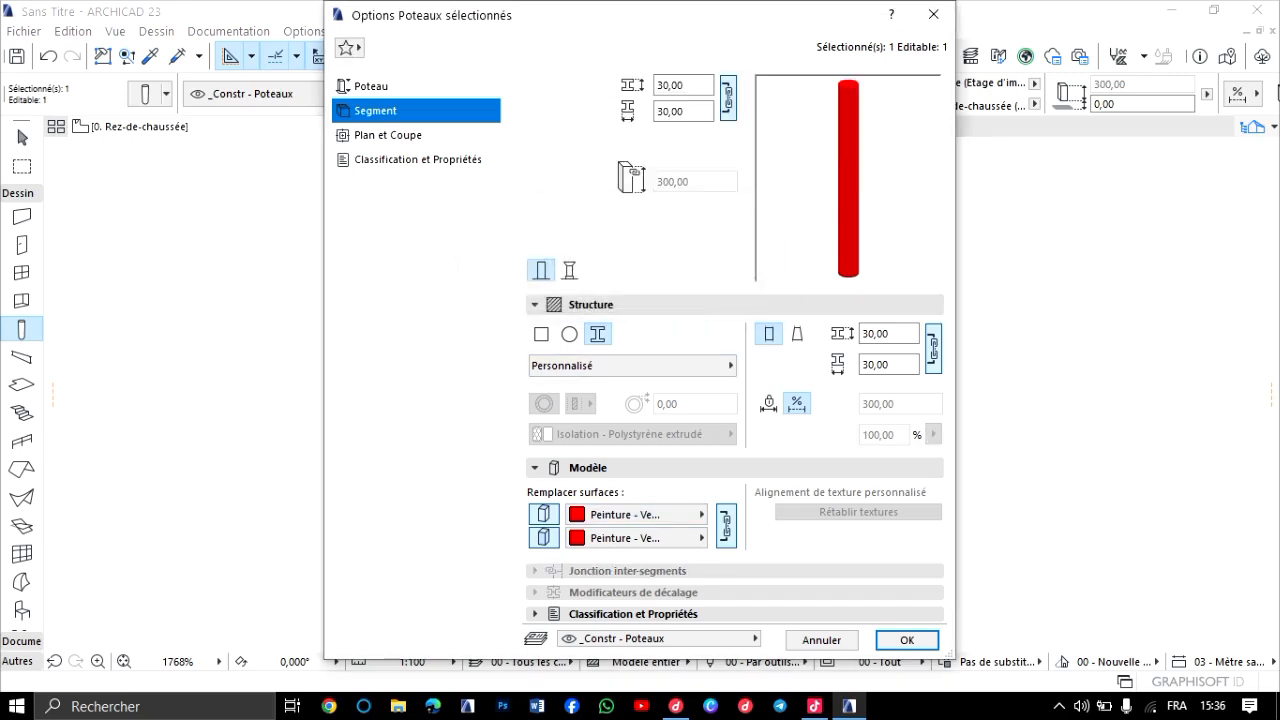
Review the segment's classification, surface and structure options, and close the column settings without applying the changes.
left_click(640, 614)
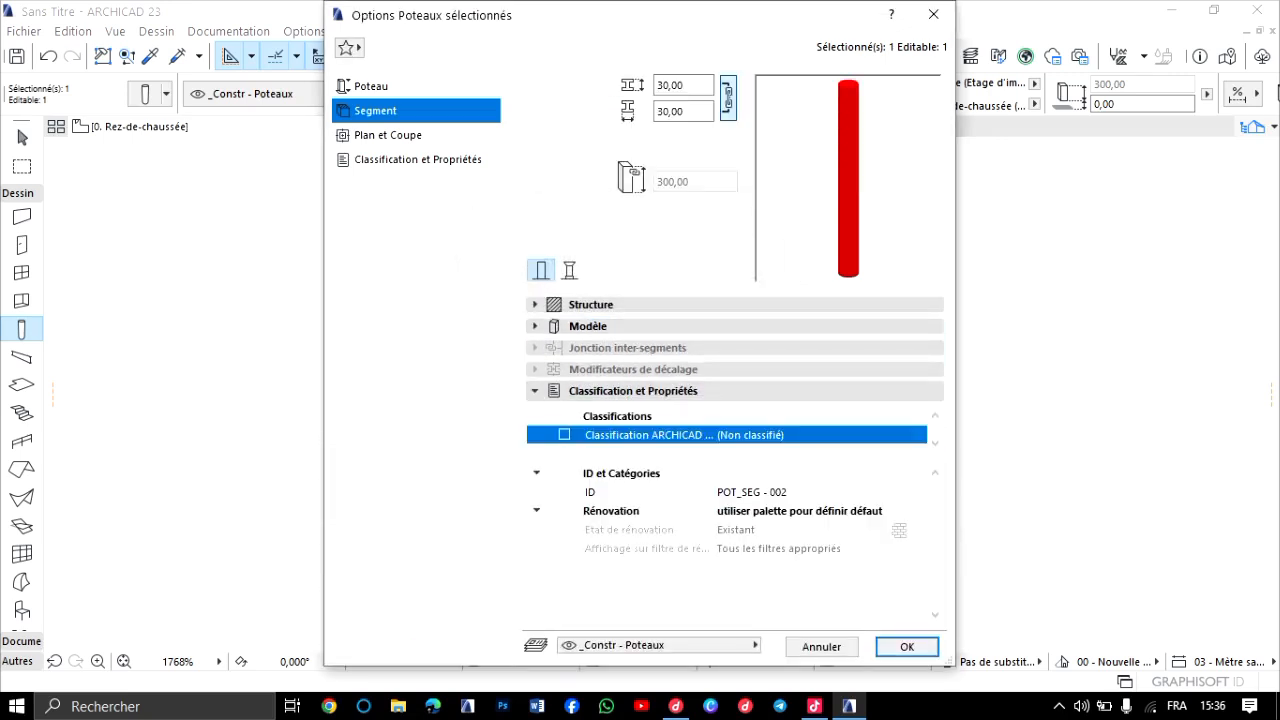
left_click(640, 326)
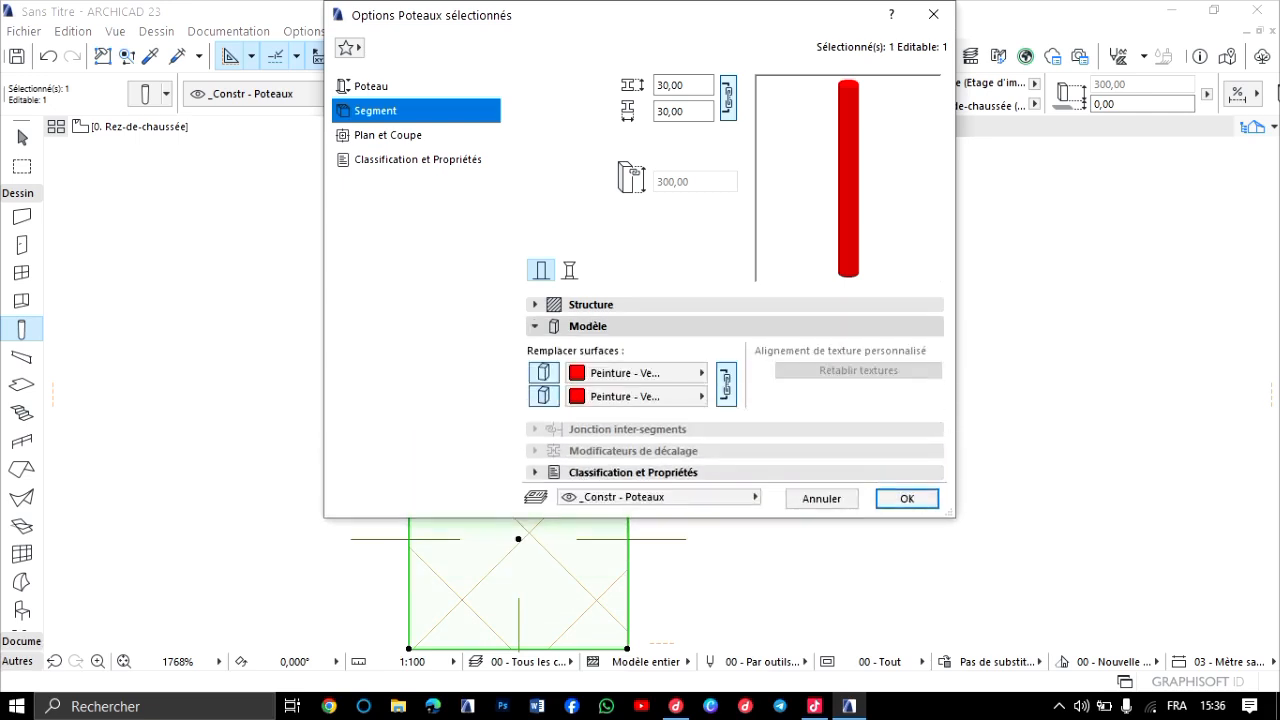
left_click(590, 304)
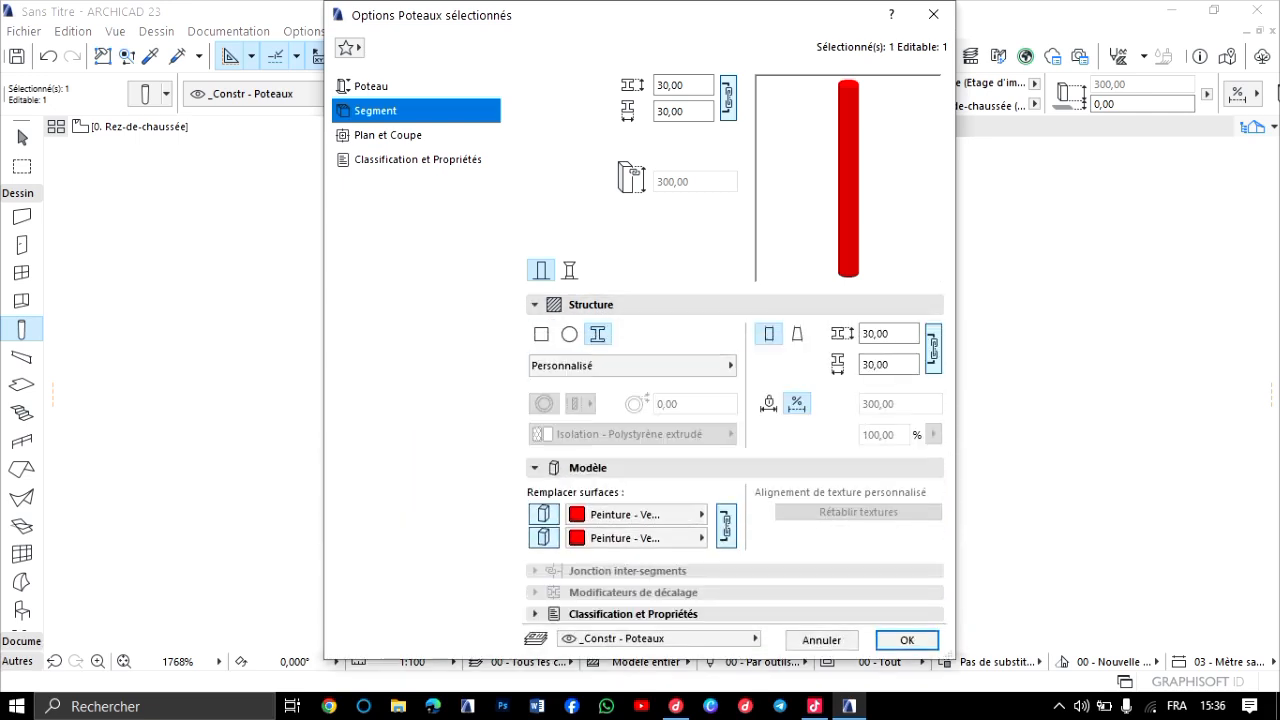
left_click(933, 14)
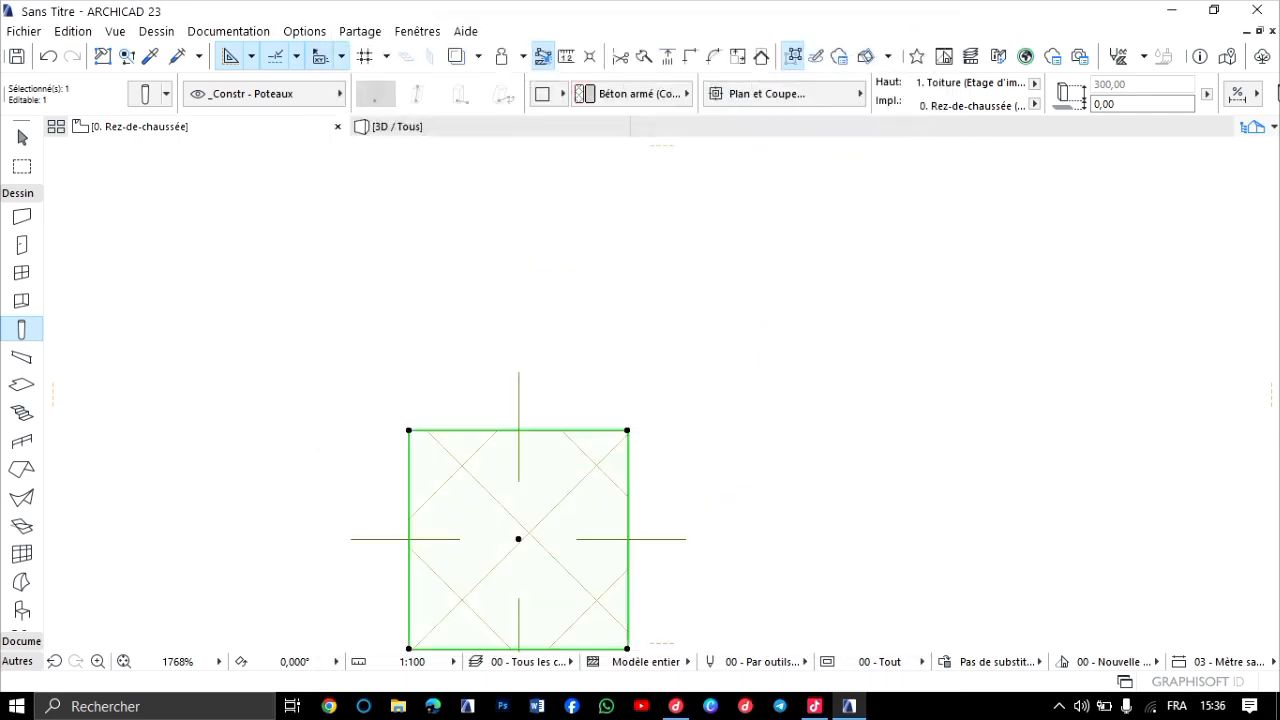
Deselect the column, activate the Beam tool and accept its default settings.
scroll(549, 408, "down", 4)
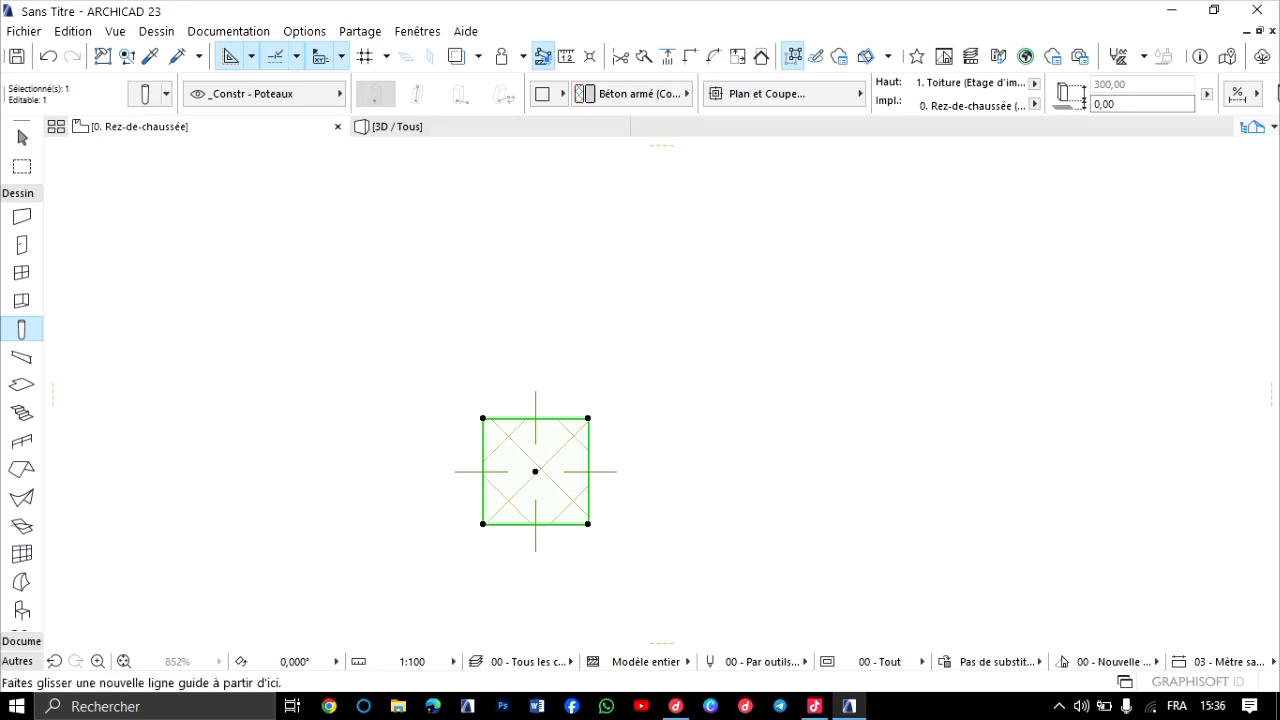
middle_click_drag(535, 471, 551, 354)
key("Escape")
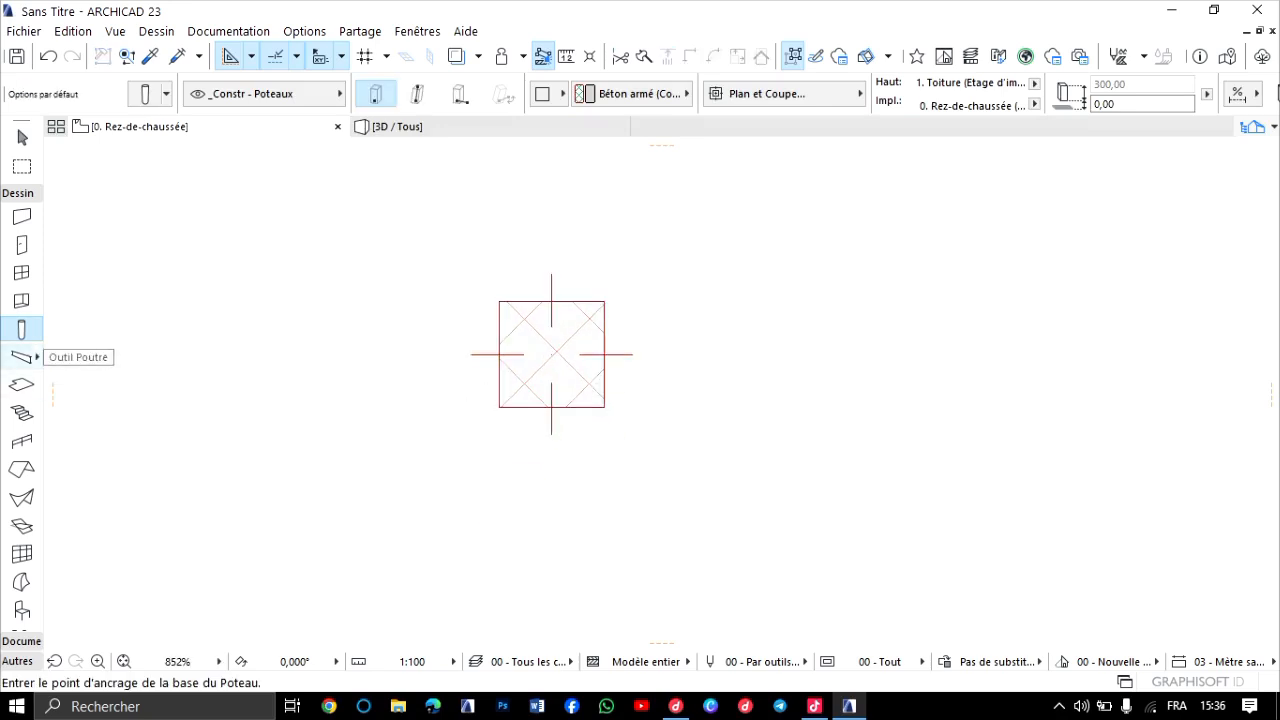
left_click(21, 357)
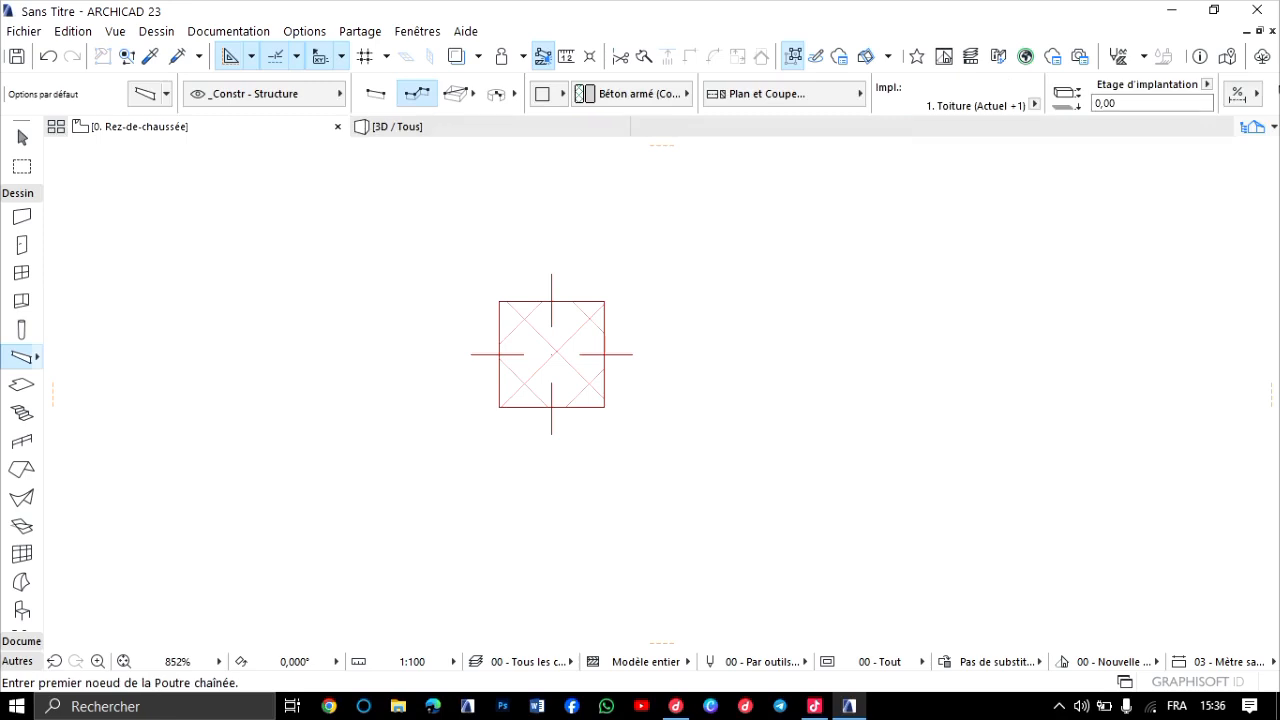
double_click(21, 357)
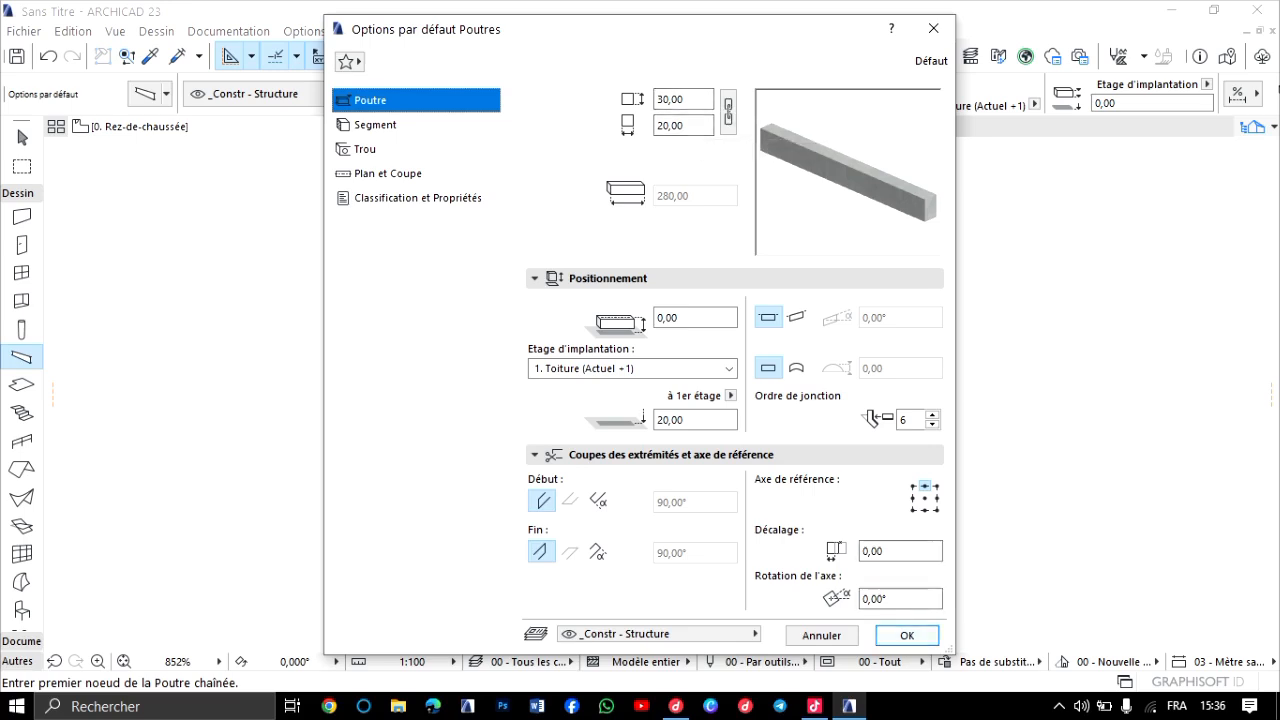
left_click(907, 635)
scroll(620, 329, "down", 6)
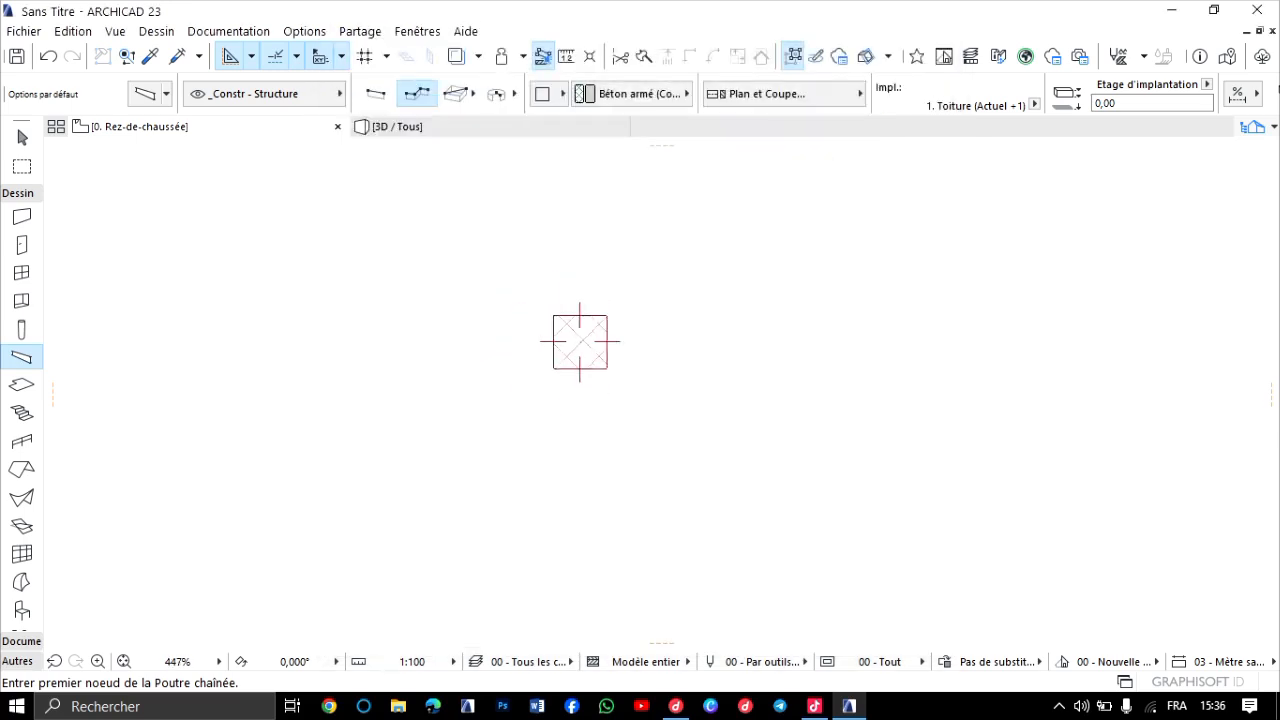
middle_click_drag(621, 329, 514, 310)
scroll(514, 310, "up", 7)
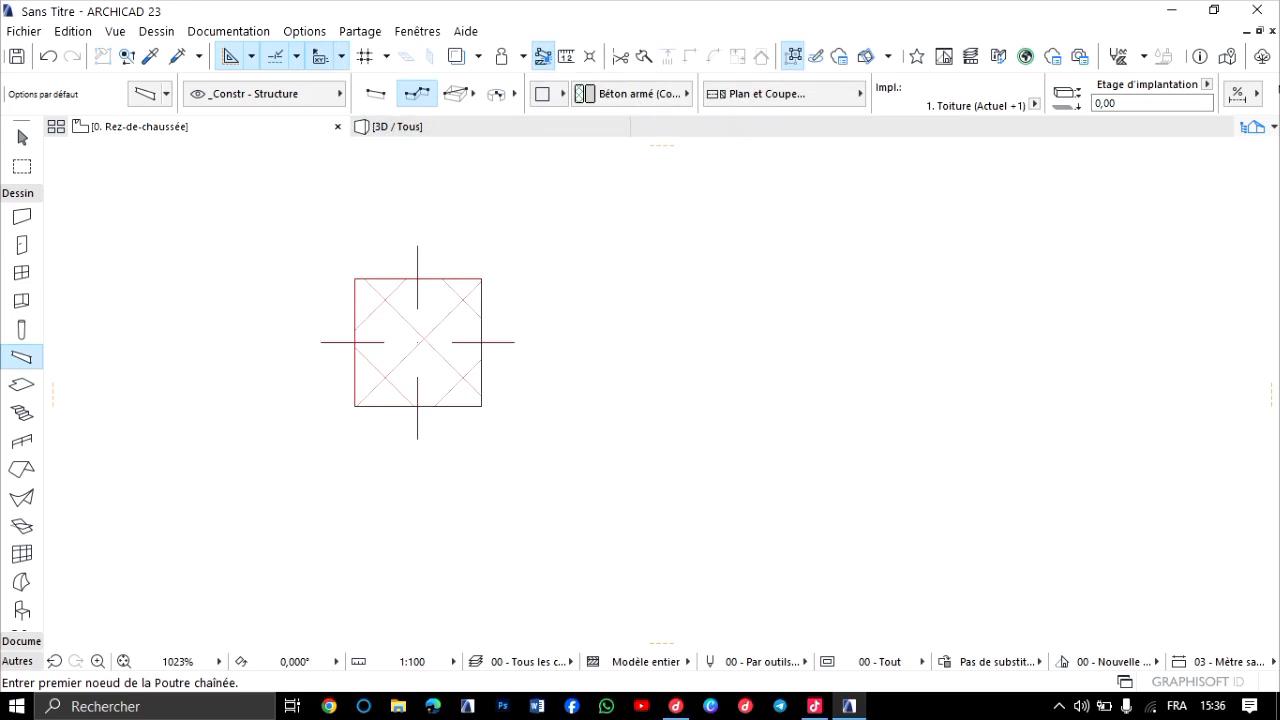
left_click(354, 279)
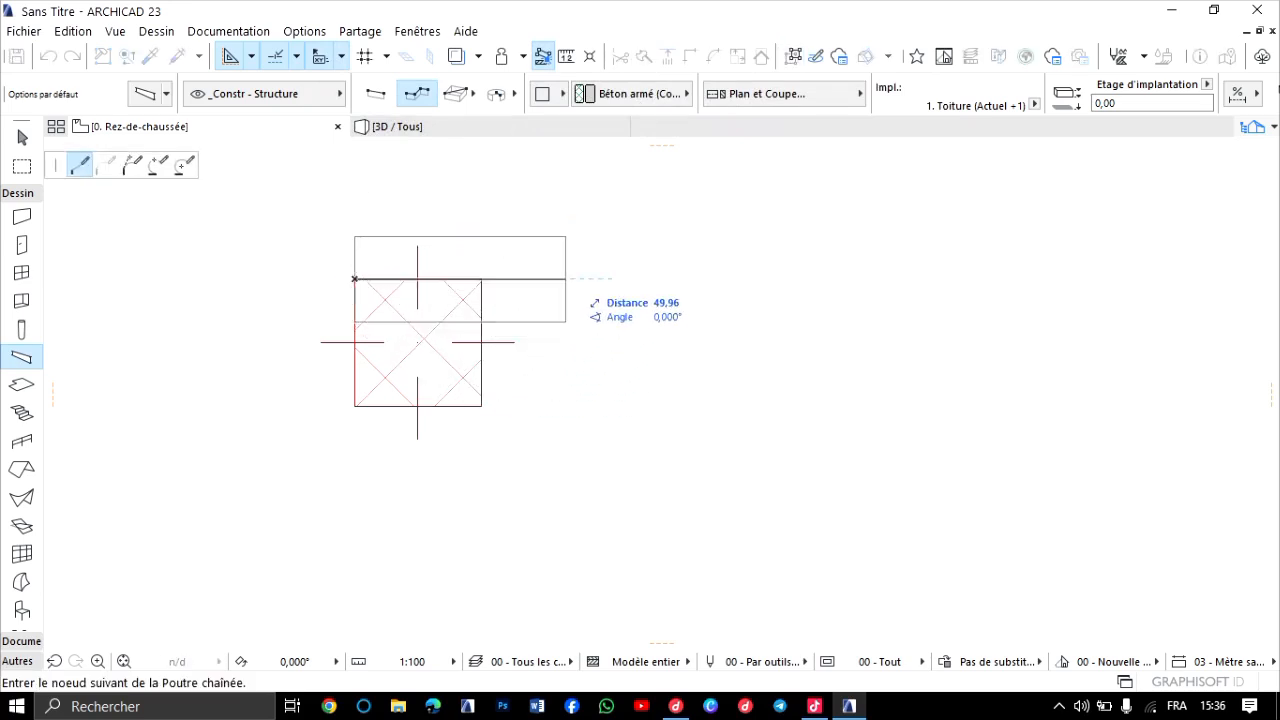
key("Escape")
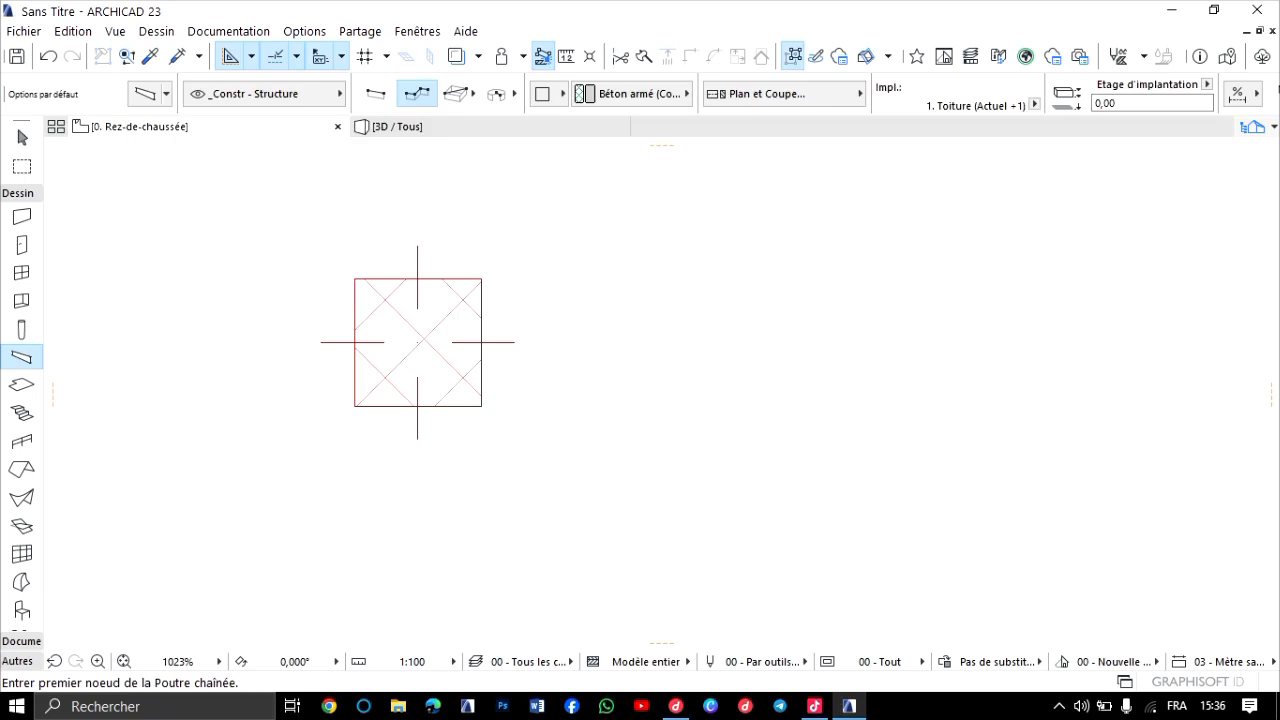
Draw a straight horizontal beam starting at the midpoint of the column's left edge and extending right past the column.
left_click(354, 342)
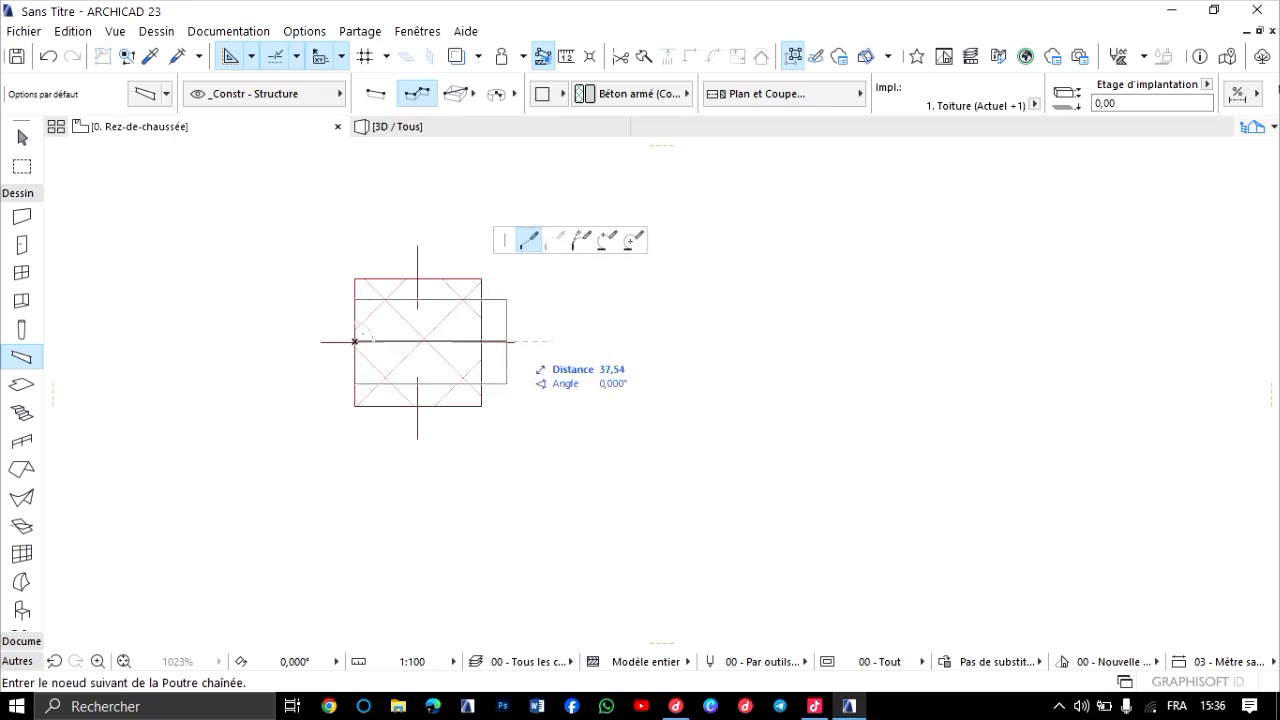
scroll(953, 351, "down", 1)
middle_click_drag(953, 351, 653, 320)
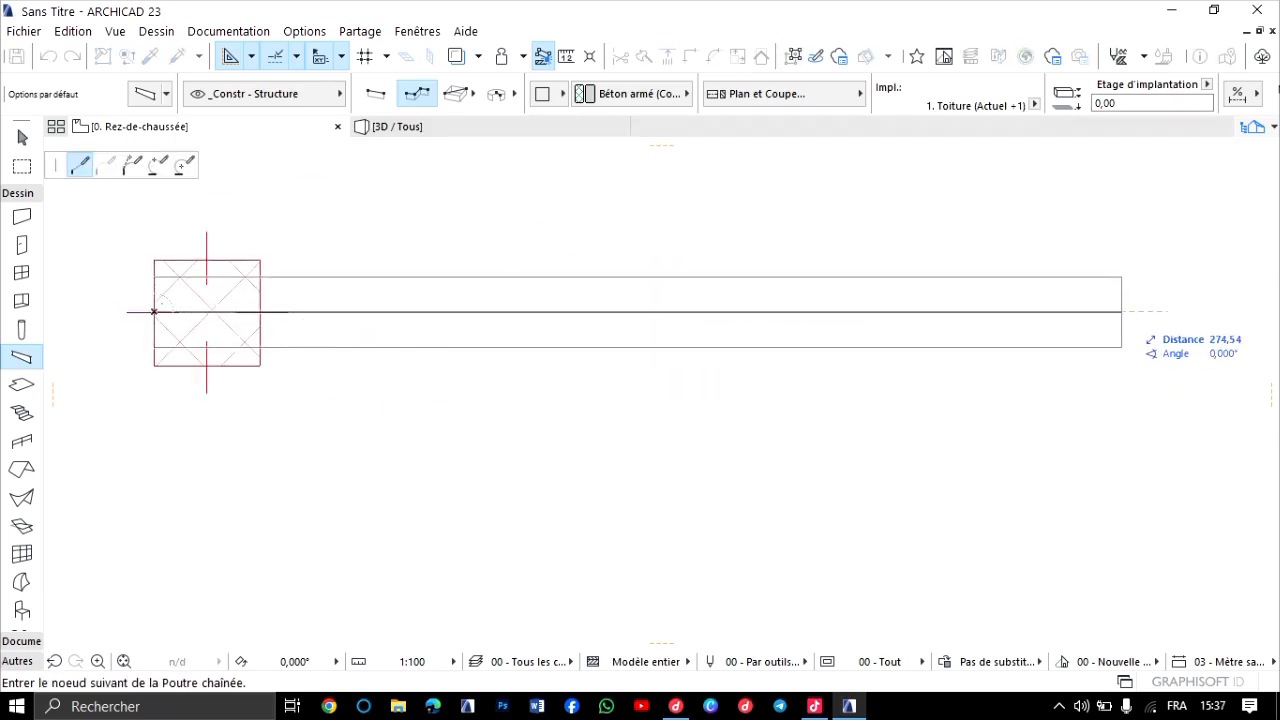
double_click(1122, 311)
scroll(710, 418, "down", 1)
scroll(713, 421, "down", 1)
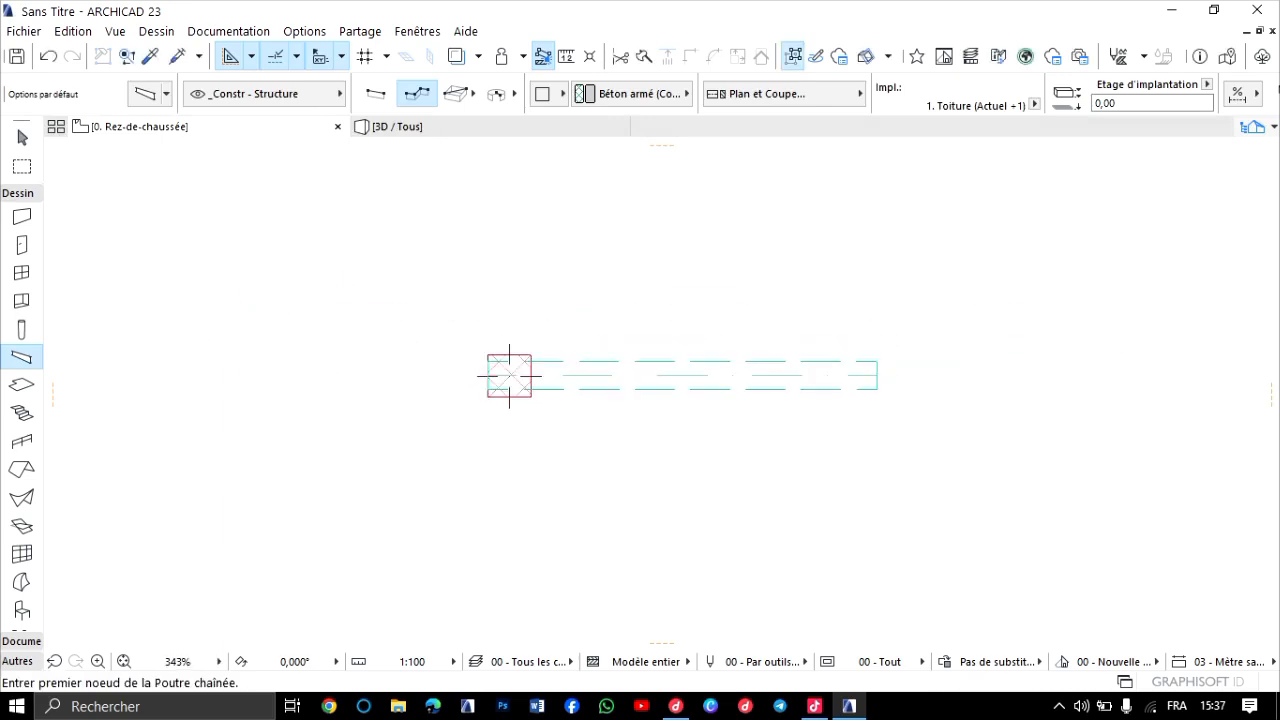
In the 3D view, select the new beam and move it vertically upward to rest on top of the red column.
left_click(397, 126)
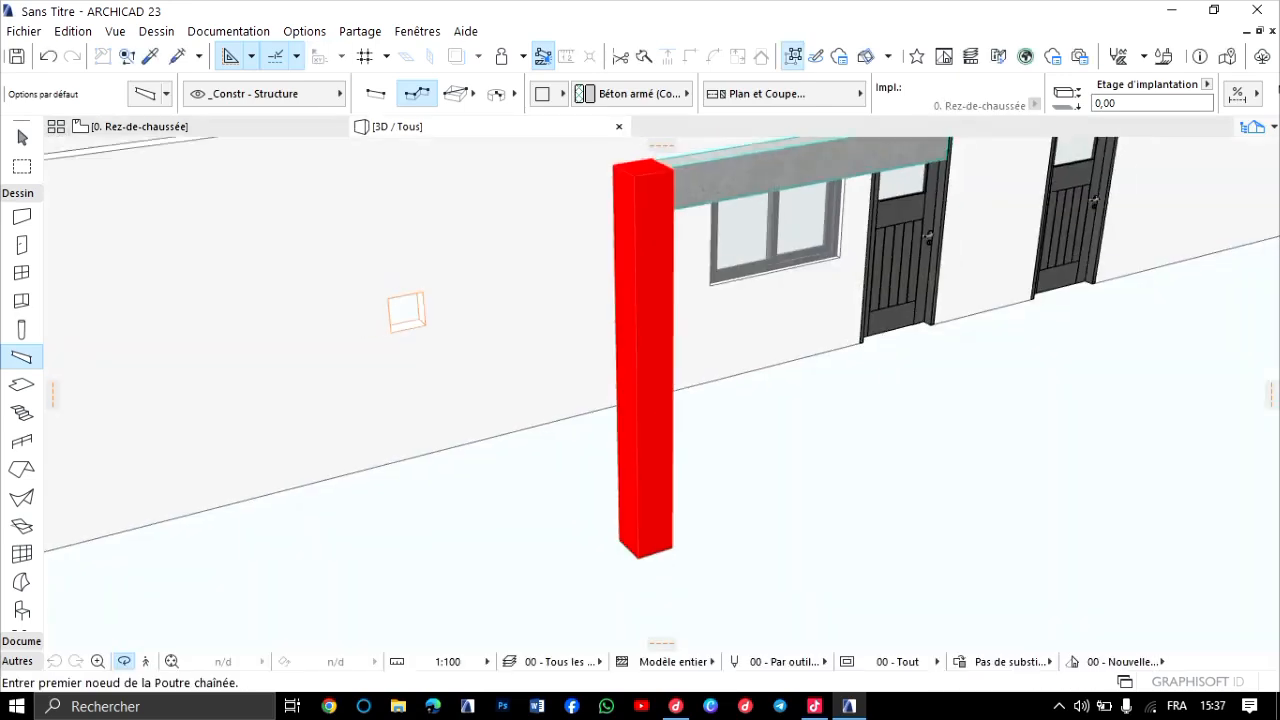
scroll(700, 316, "down", 2)
middle_click_drag(846, 357, 705, 345, "shift")
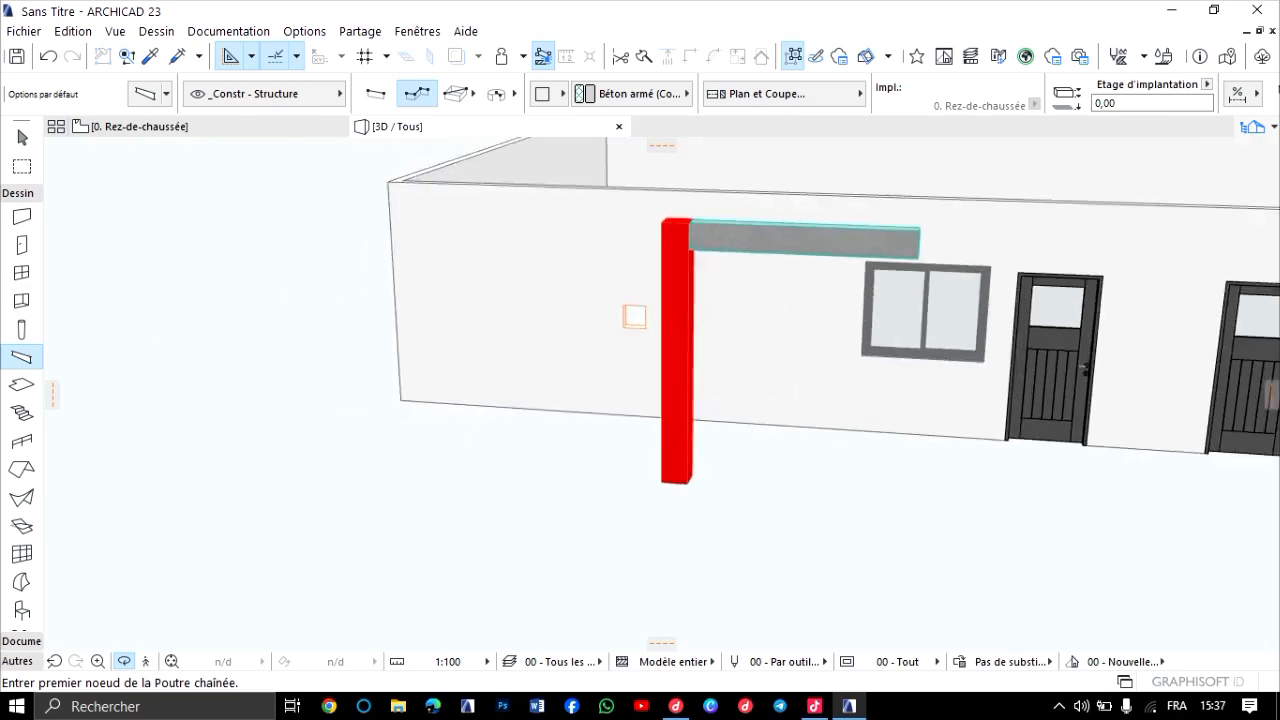
middle_click_drag(634, 316, 612, 280, "shift")
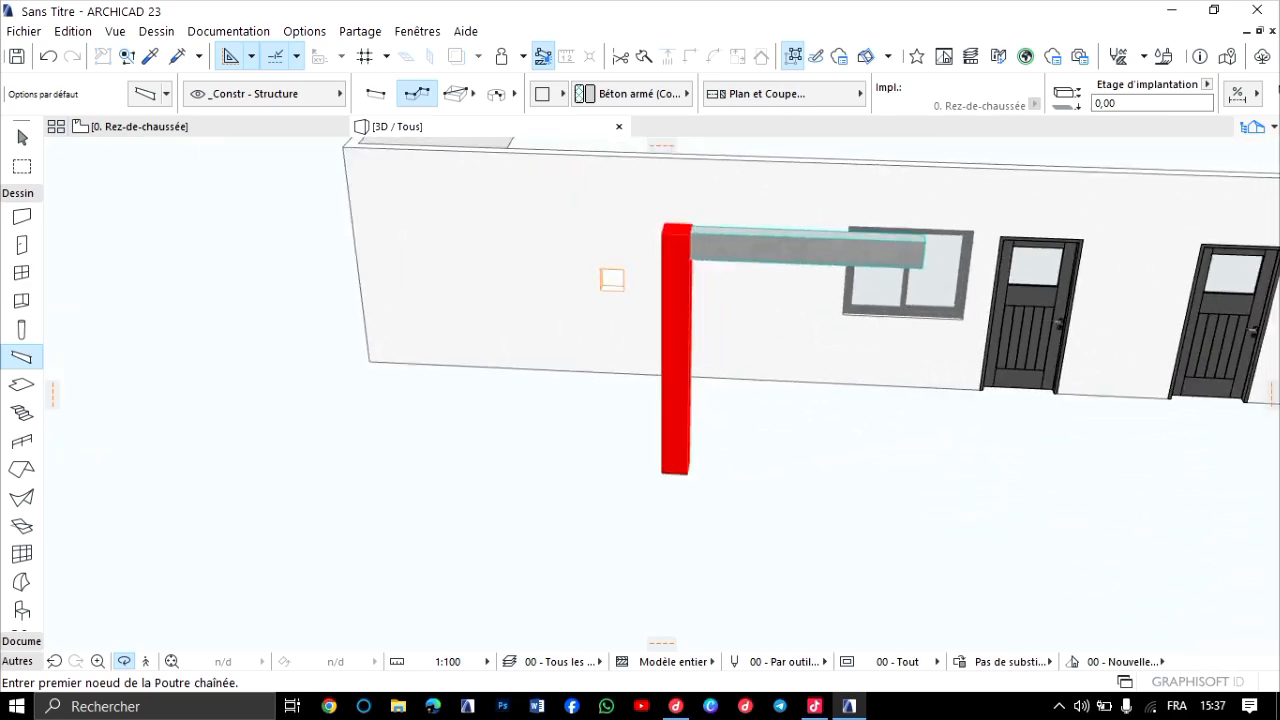
middle_click_drag(818, 250, 695, 360)
scroll(630, 388, "up", 5)
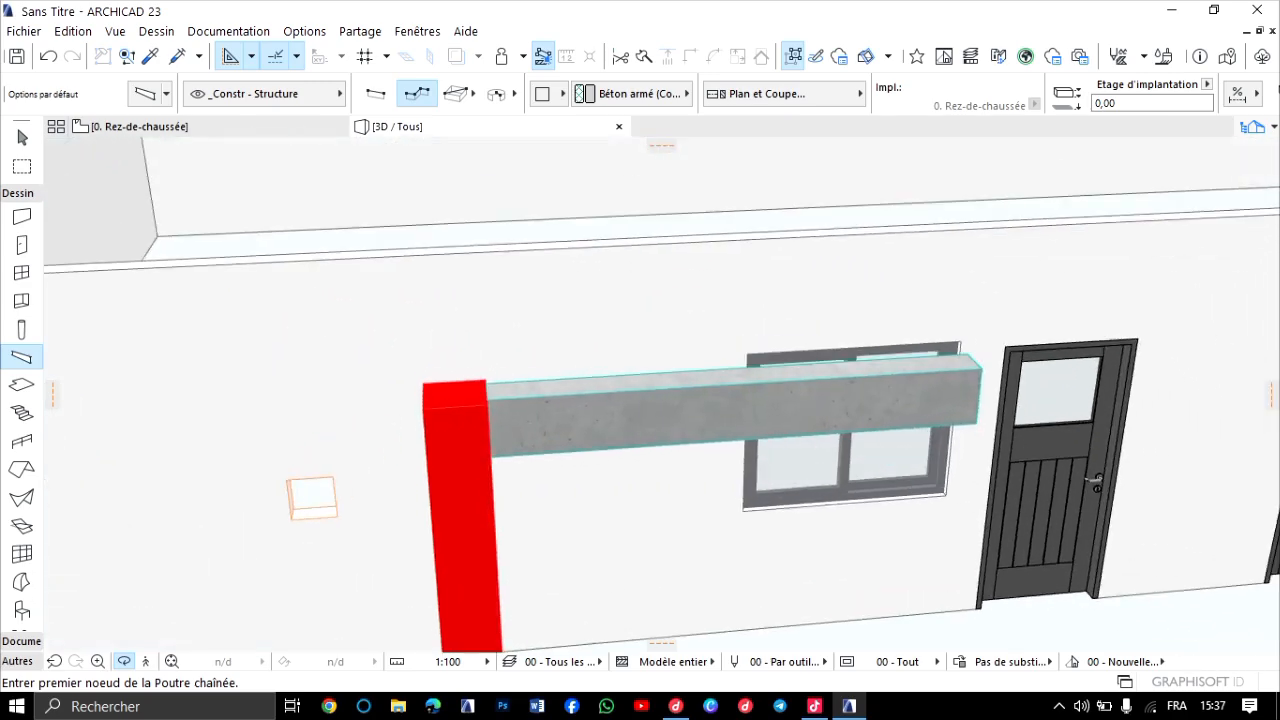
left_click(22, 140)
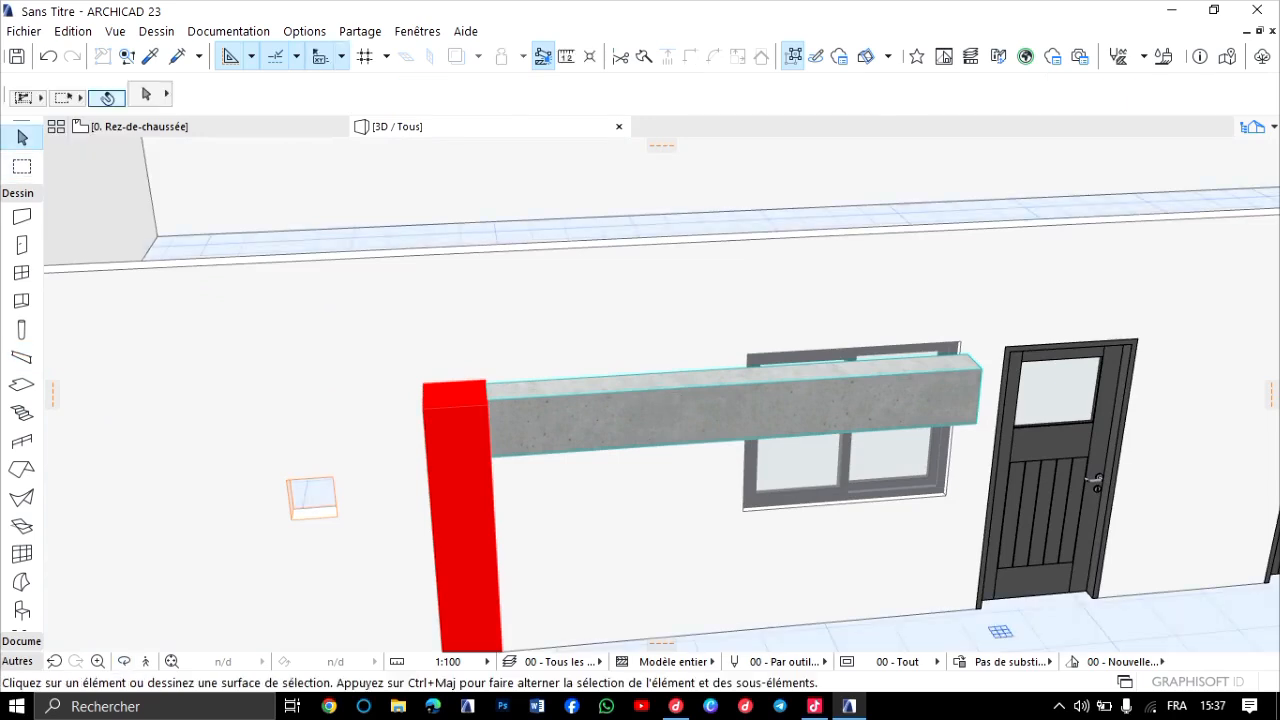
scroll(492, 458, "up", 1)
left_click(714, 398)
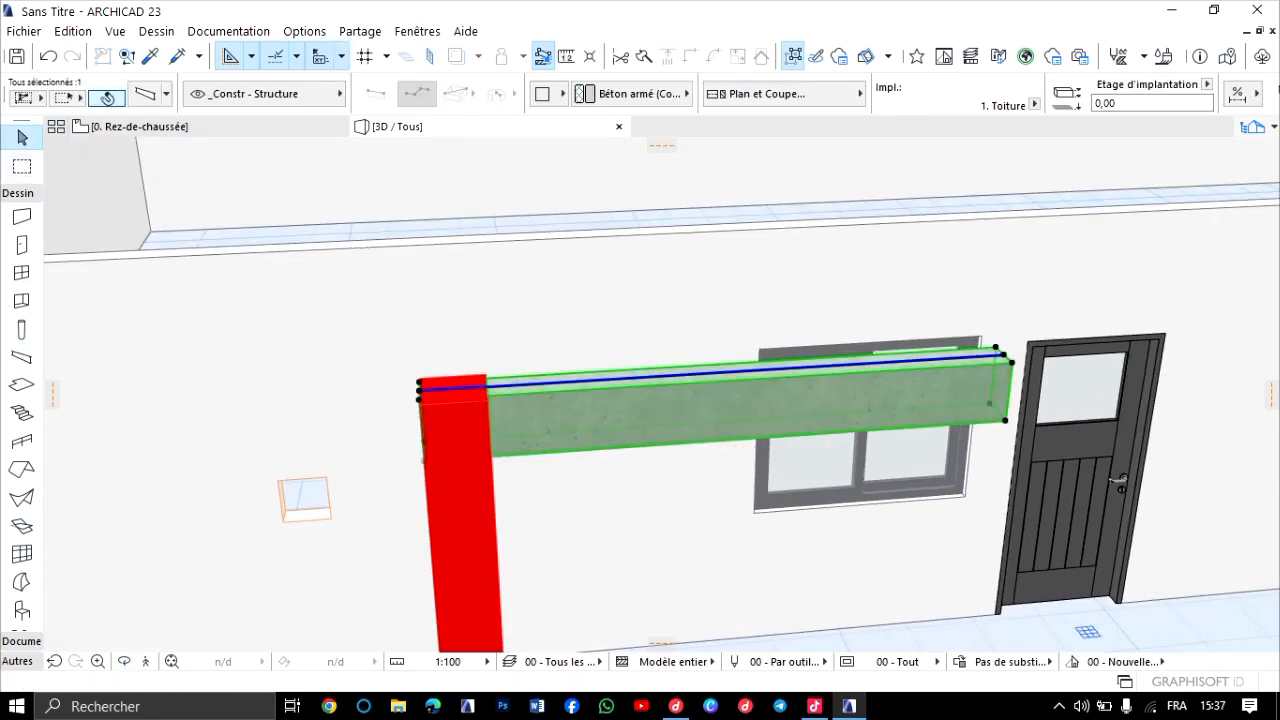
left_click(475, 452)
left_click(522, 458)
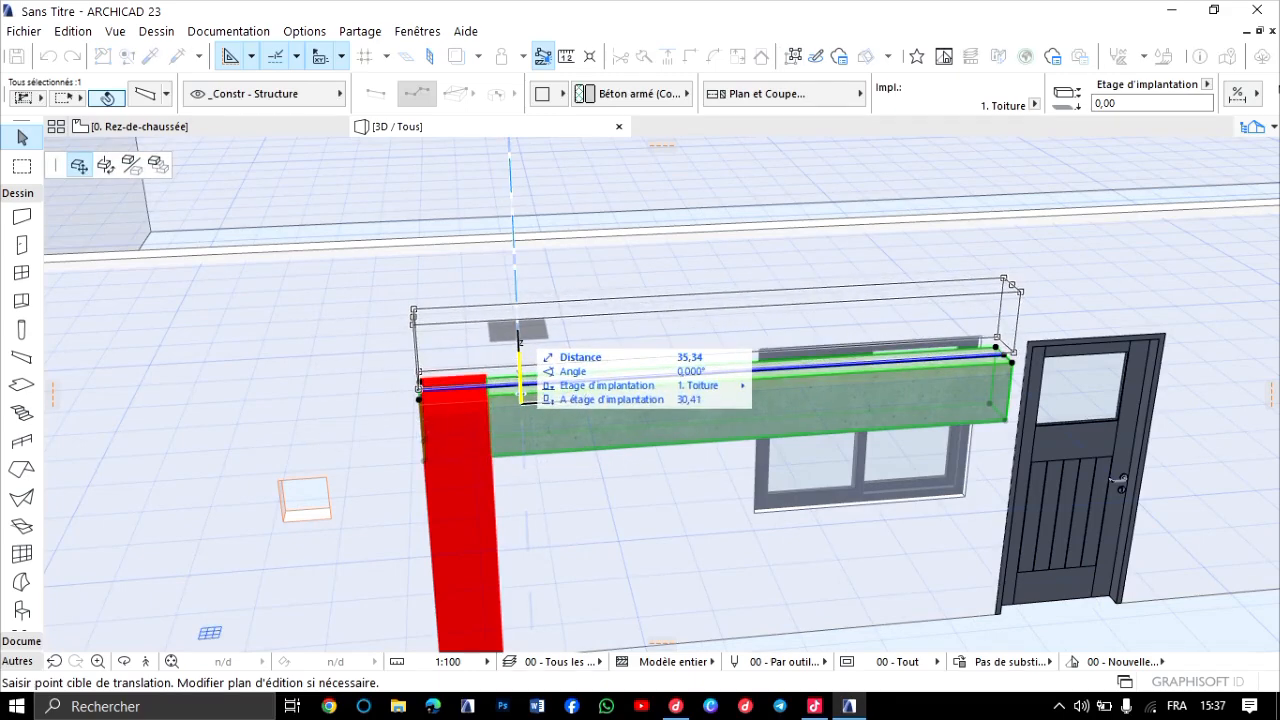
left_click(521, 400)
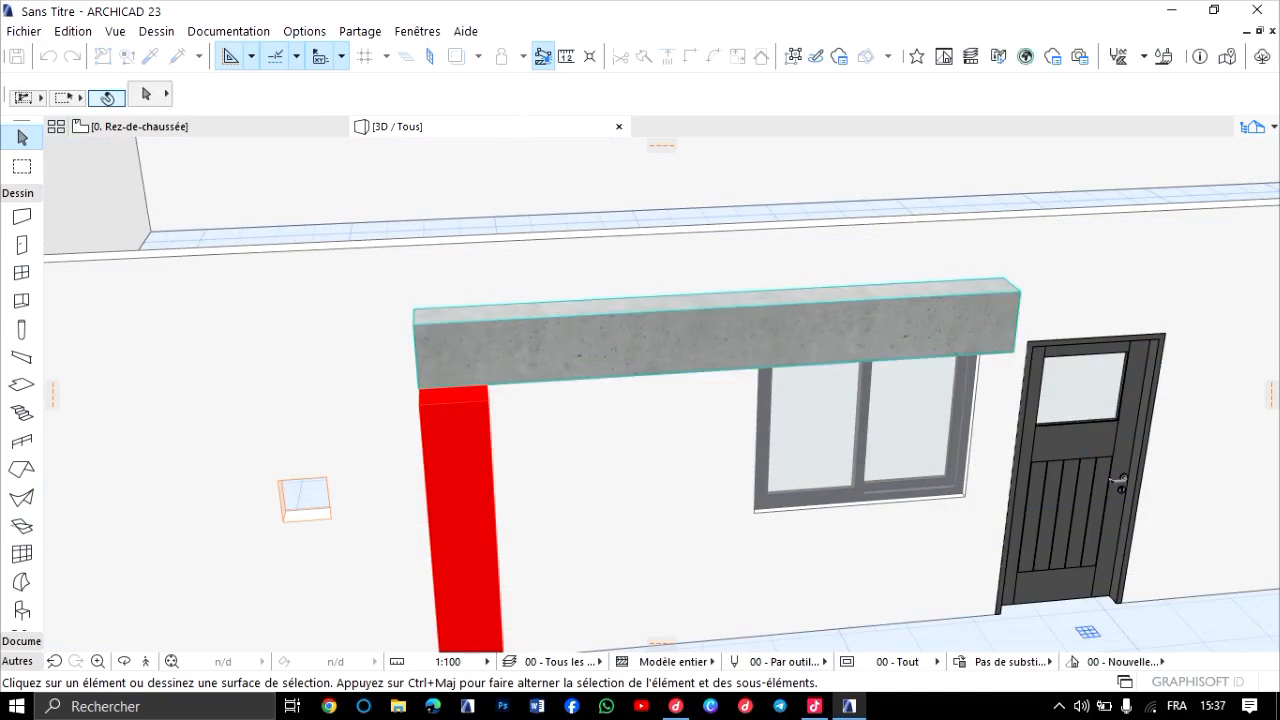
Examine from several angles in 3D how the concrete beam sits on the red column.
scroll(489, 393, "down", 2)
key("o")
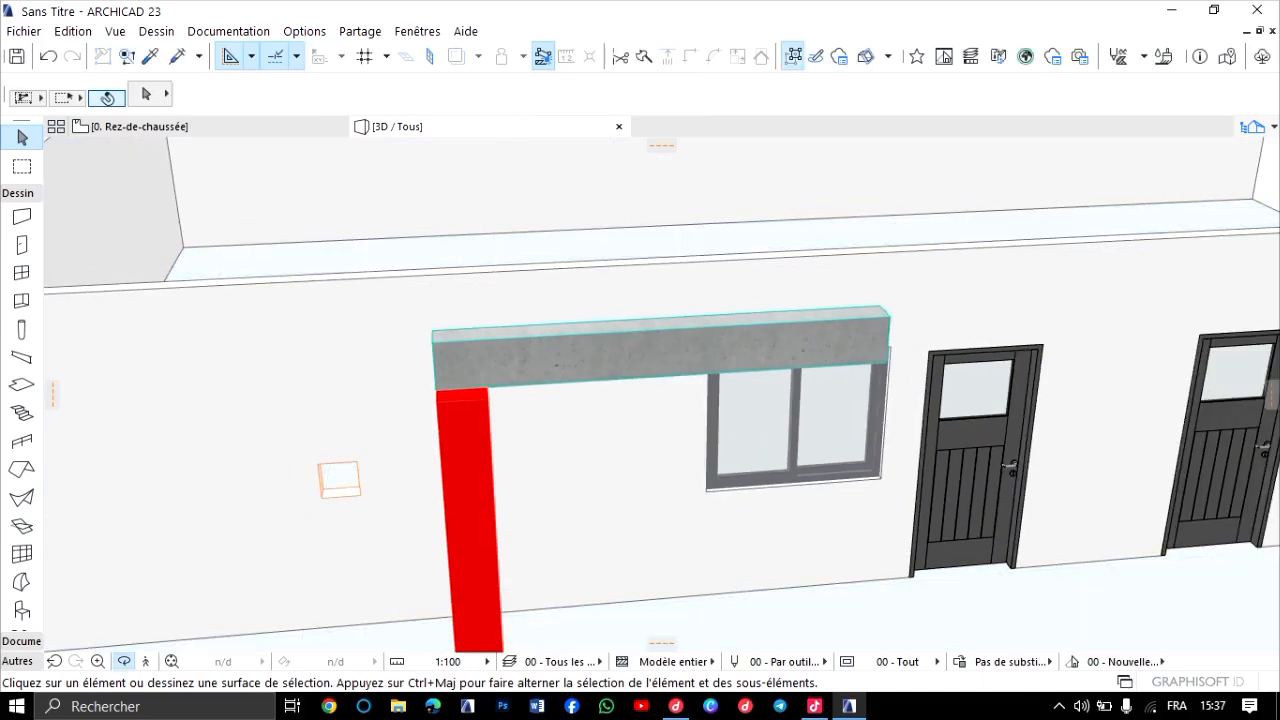
middle_click_drag(489, 393, 430, 370, "shift")
scroll(740, 455, "up", 4)
middle_click_drag(680, 250, 720, 295, "shift")
scroll(720, 295, "up", 5)
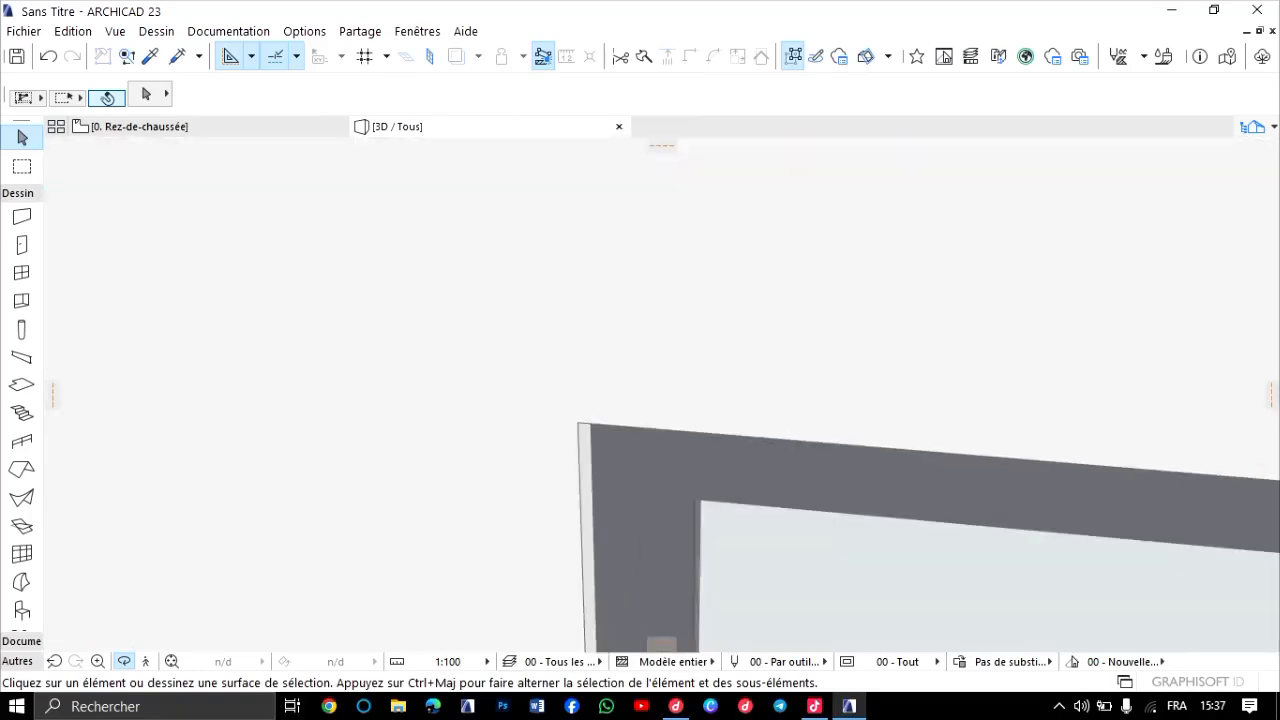
scroll(720, 295, "down", 3)
scroll(661, 395, "up", 6)
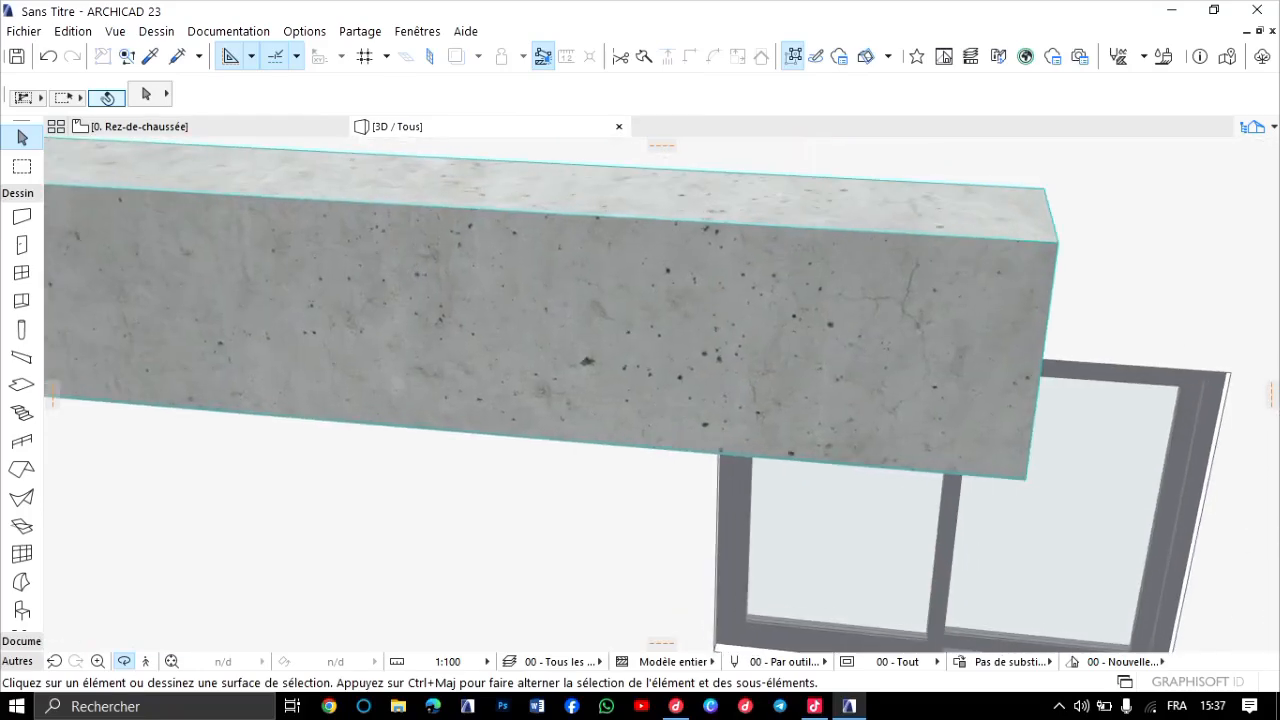
scroll(661, 395, "down", 6)
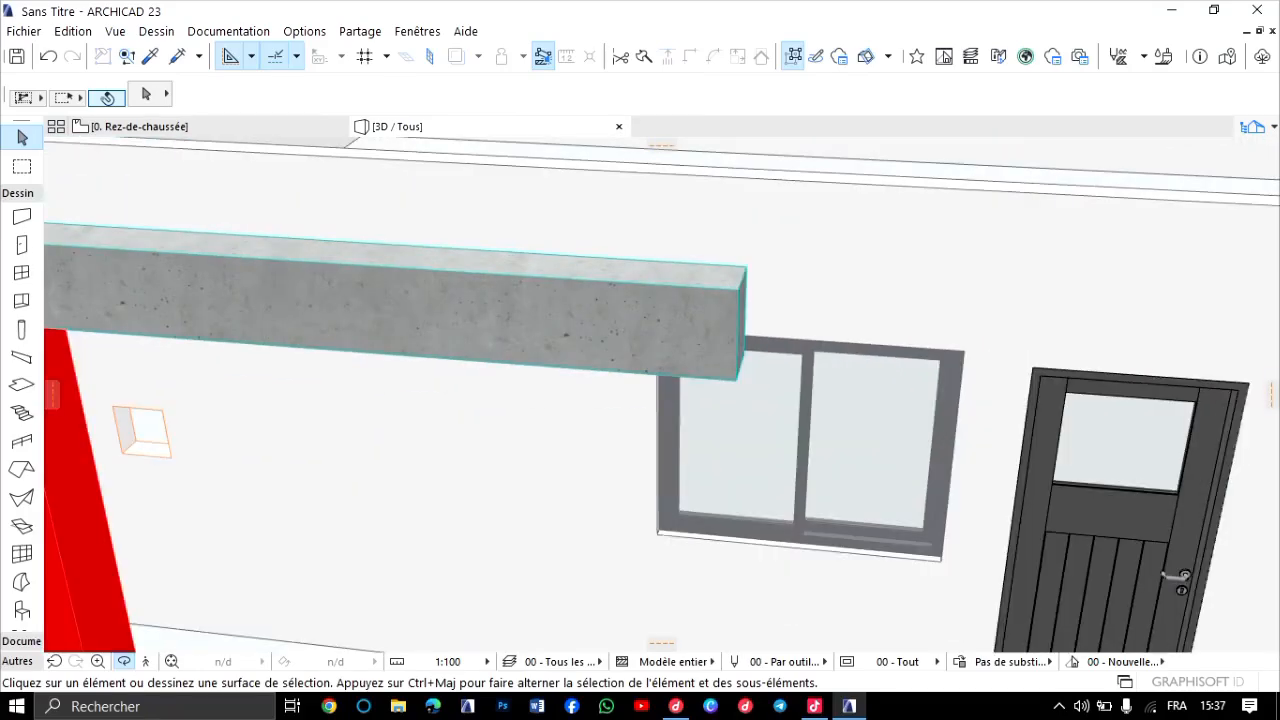
scroll(661, 395, "up", 4)
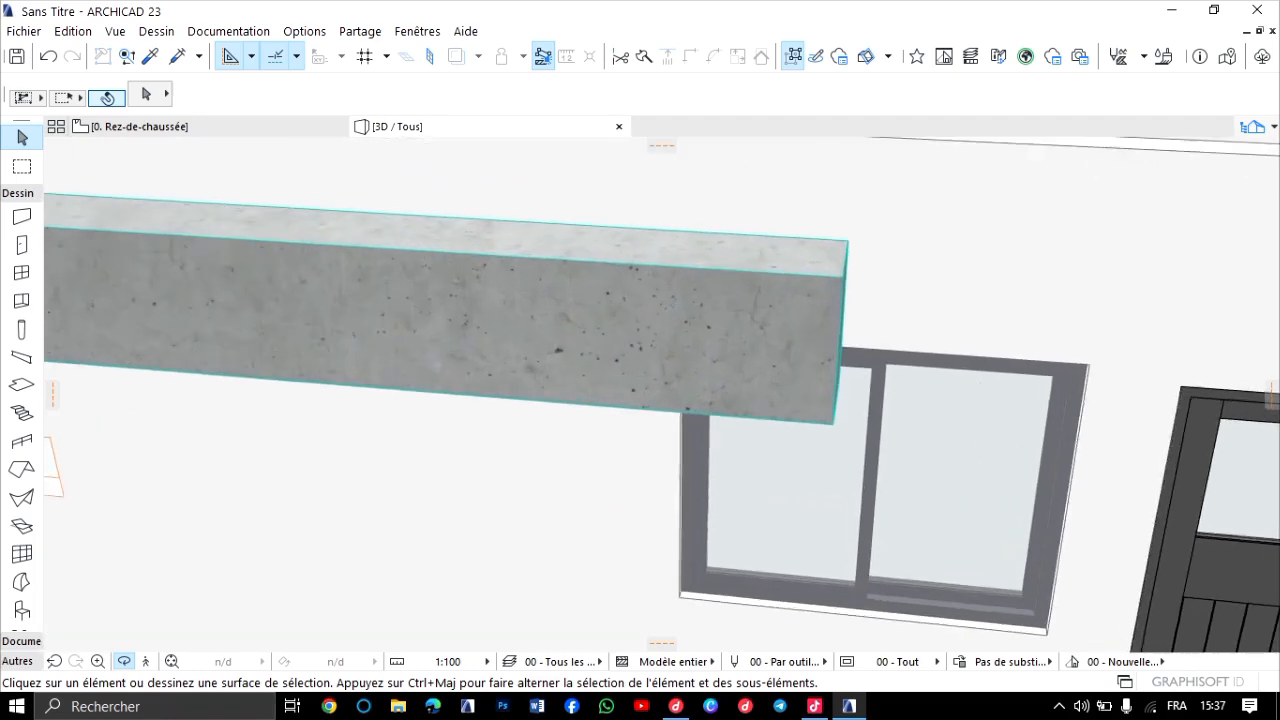
left_click_drag(661, 395, 490, 375)
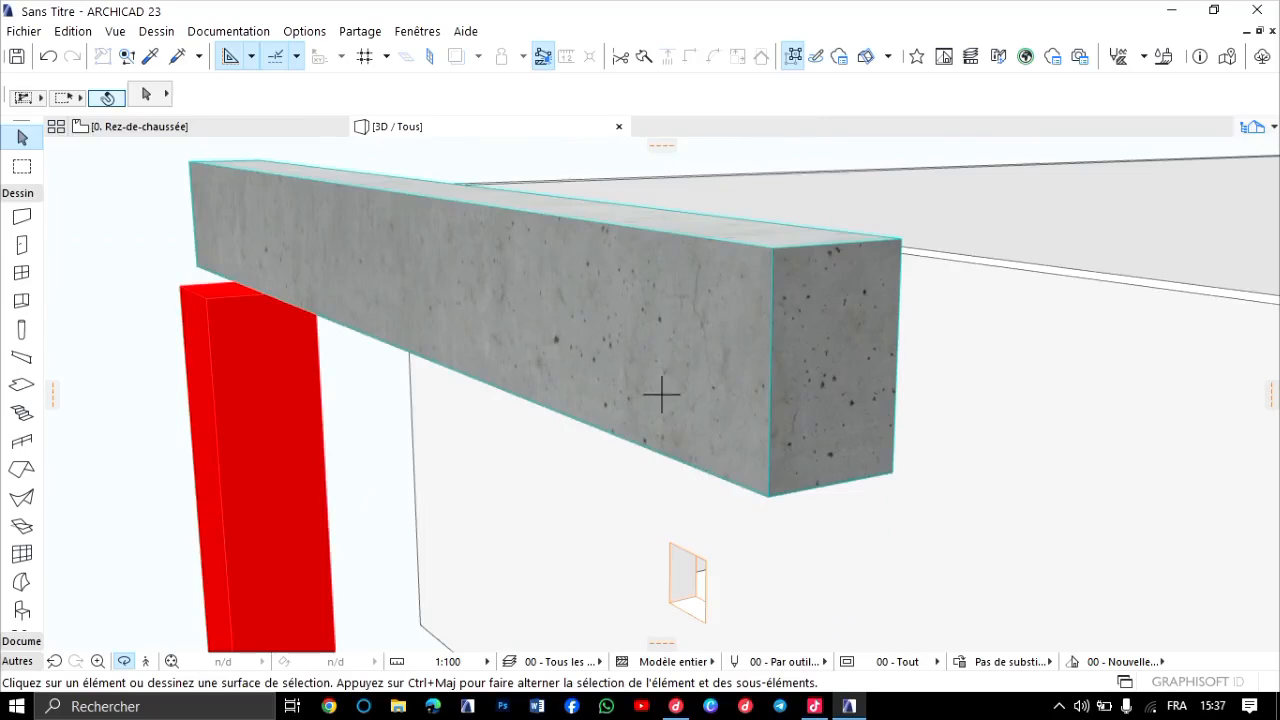
left_click_drag(661, 395, 930, 405)
middle_click_drag(661, 395, 790, 382, "shift")
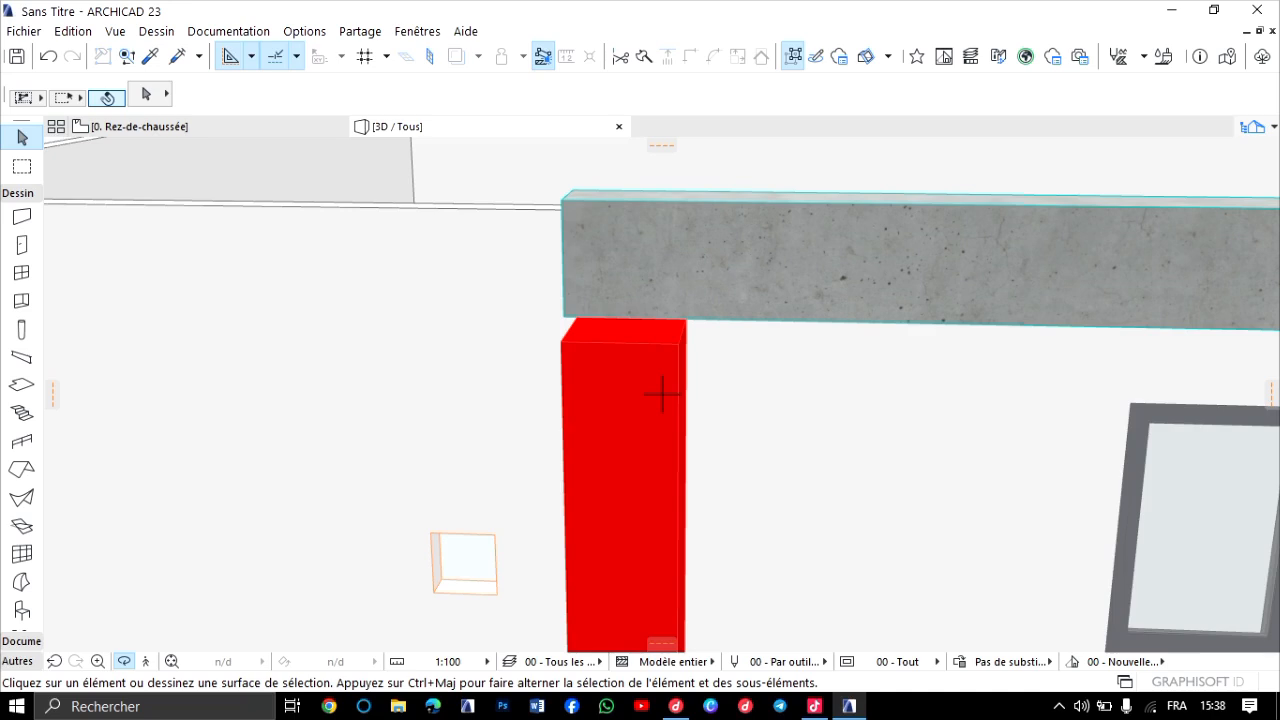
scroll(661, 394, "down", 5)
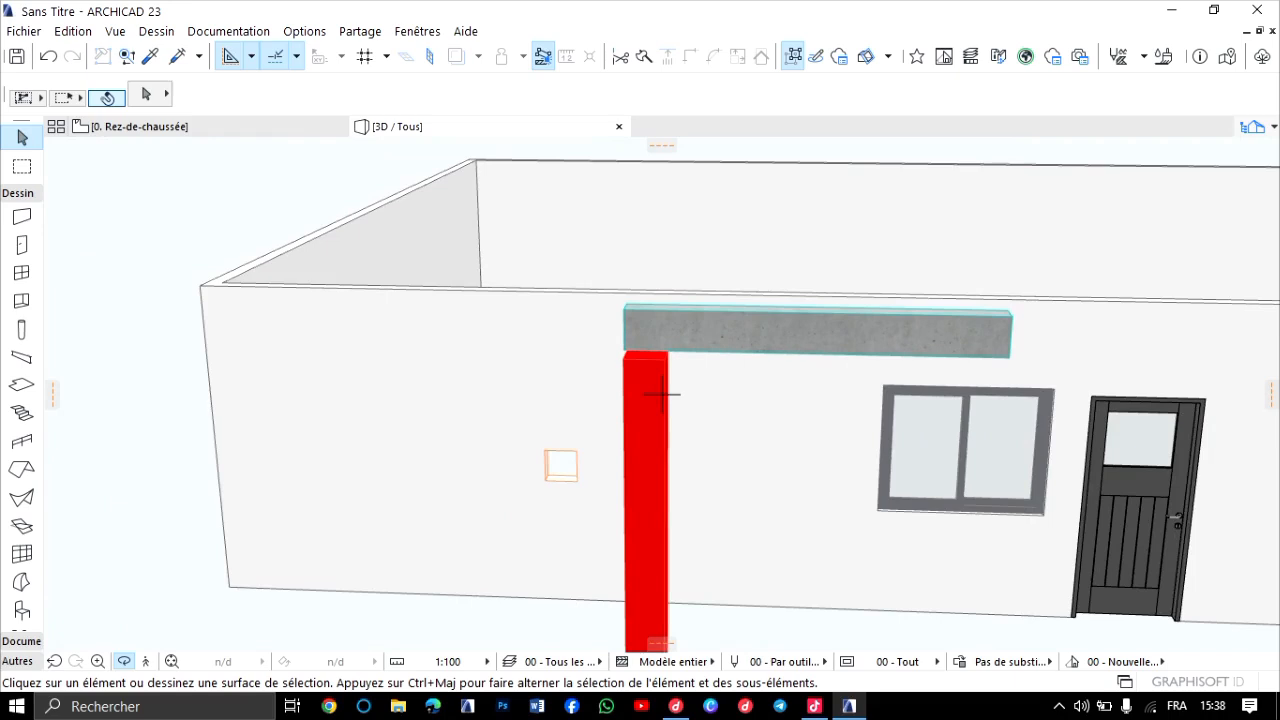
scroll(661, 394, "up", 5)
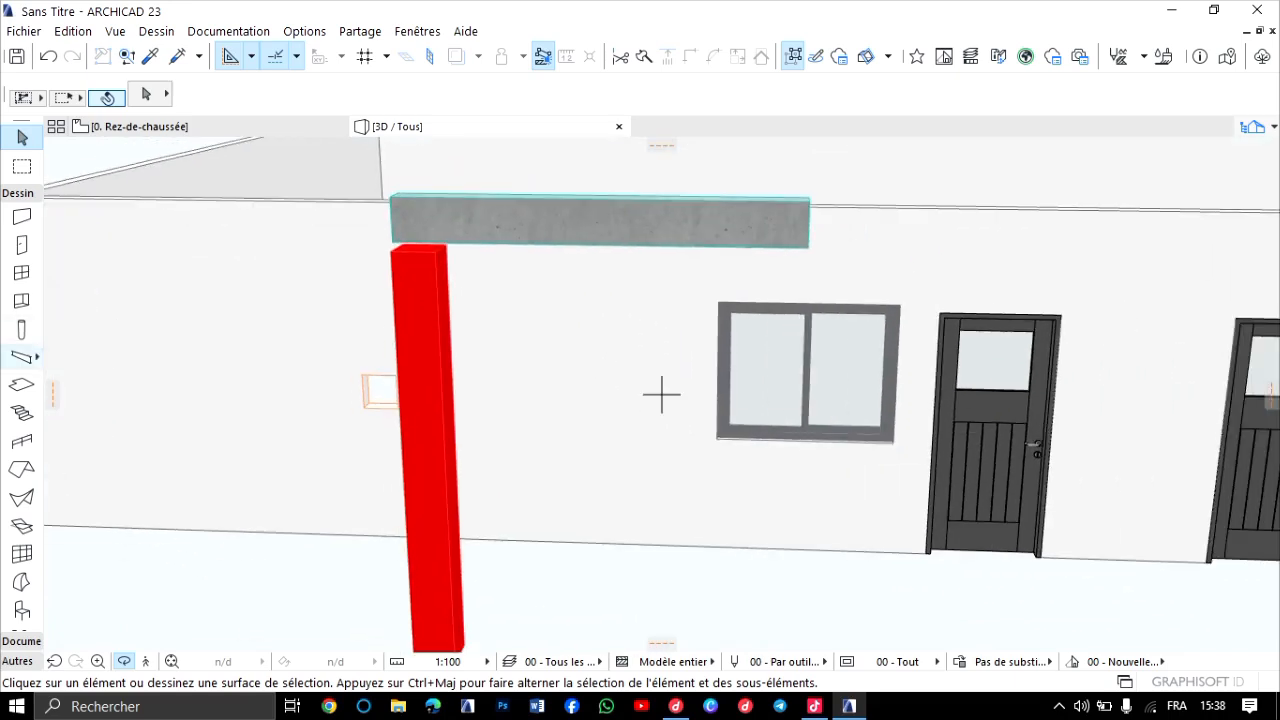
Activate the Slab tool and return to the ground-floor plan, framing the whole rectangular building.
left_click(22, 356)
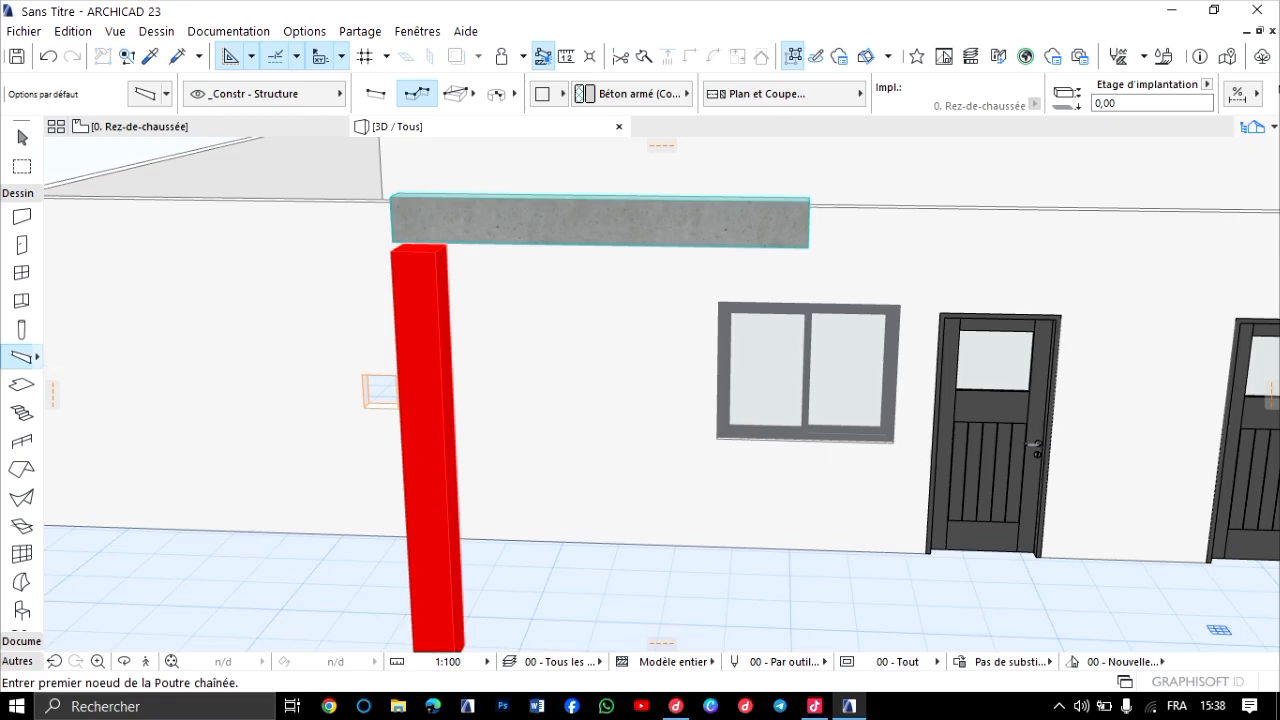
left_click(22, 385)
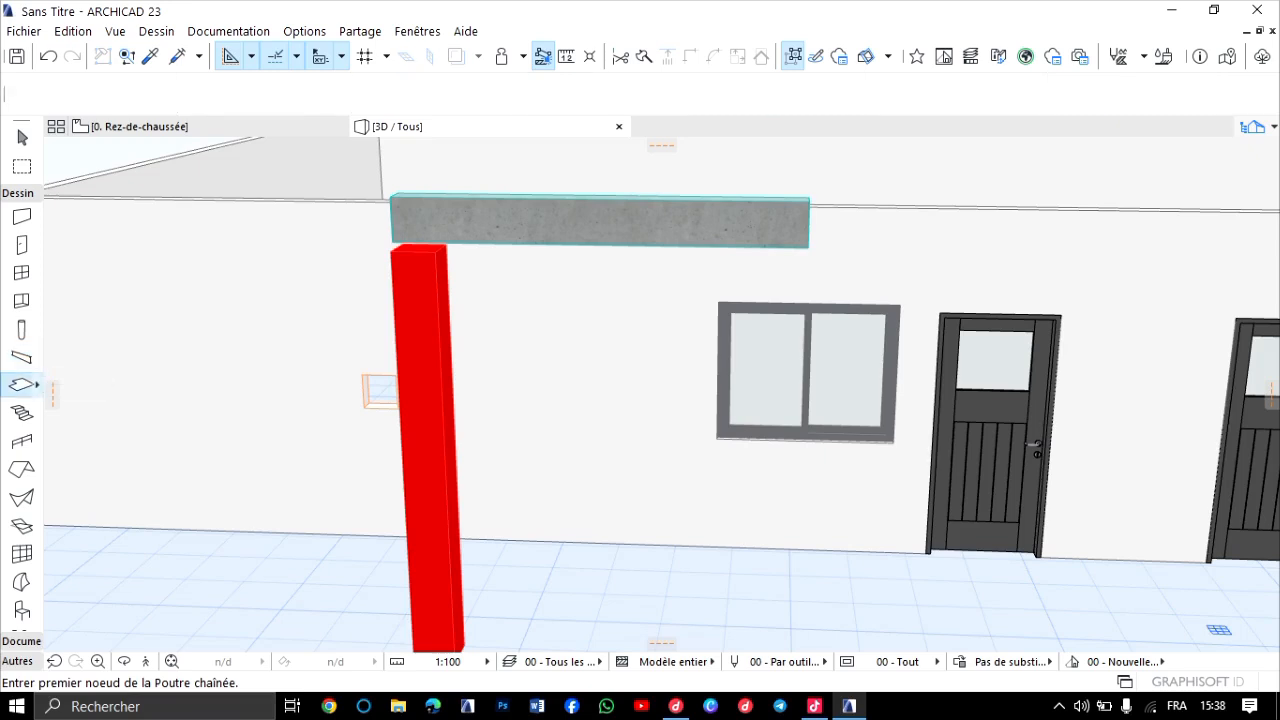
left_click(150, 127)
scroll(550, 388, "down", 14)
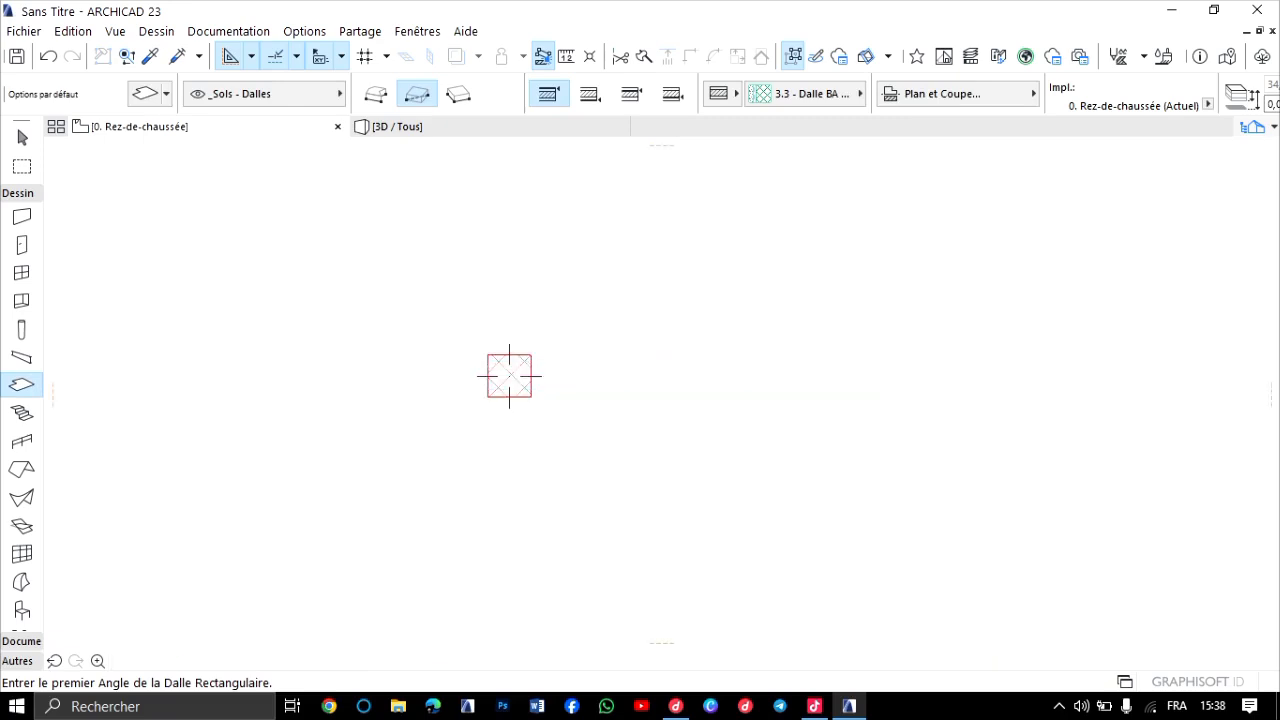
middle_click_drag(351, 420, 357, 517)
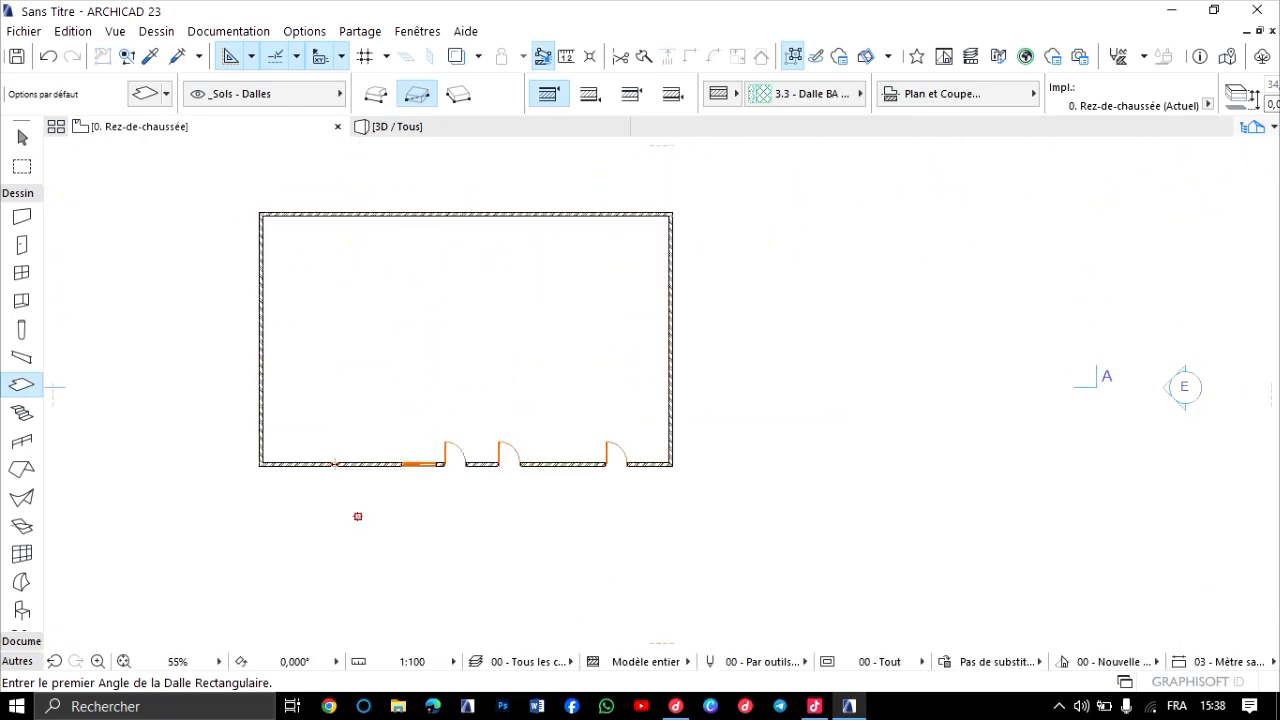
scroll(357, 560, "up", 2)
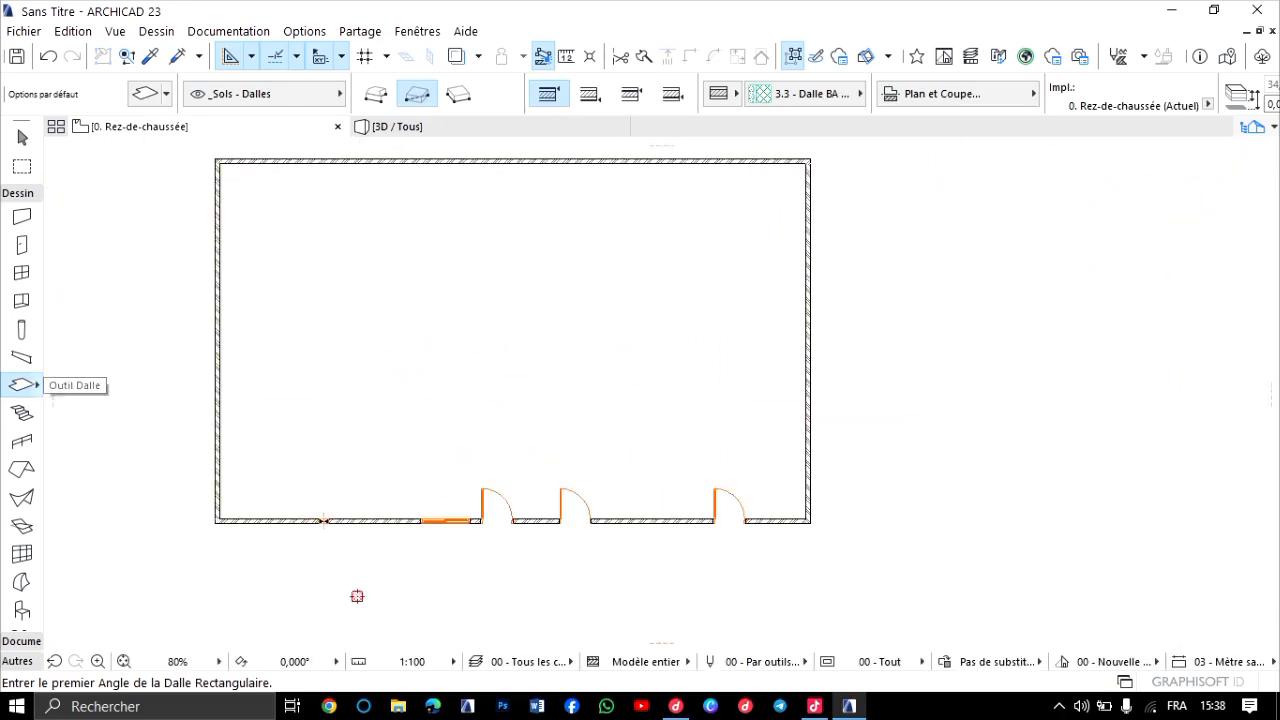
Switch to TikTok LIVE Studio to check the live audience data and chat, and return to ARCHICAD.
left_click(815, 706)
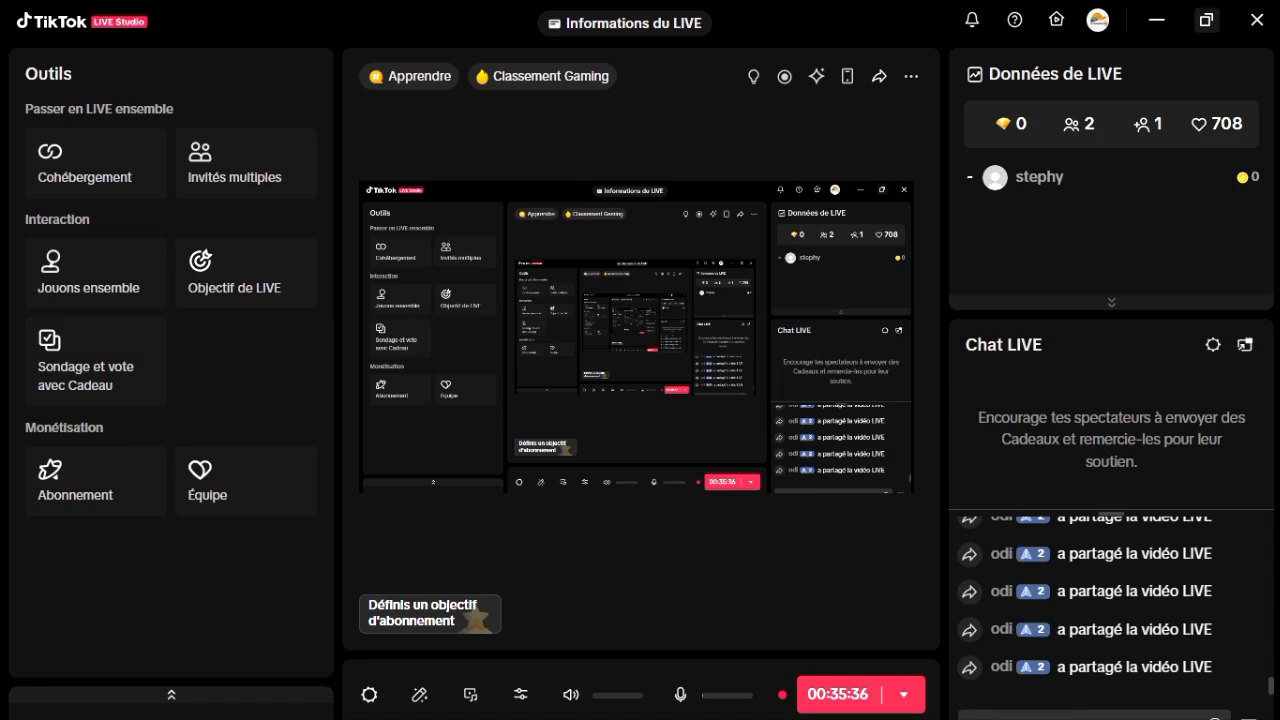
left_click(1206, 20)
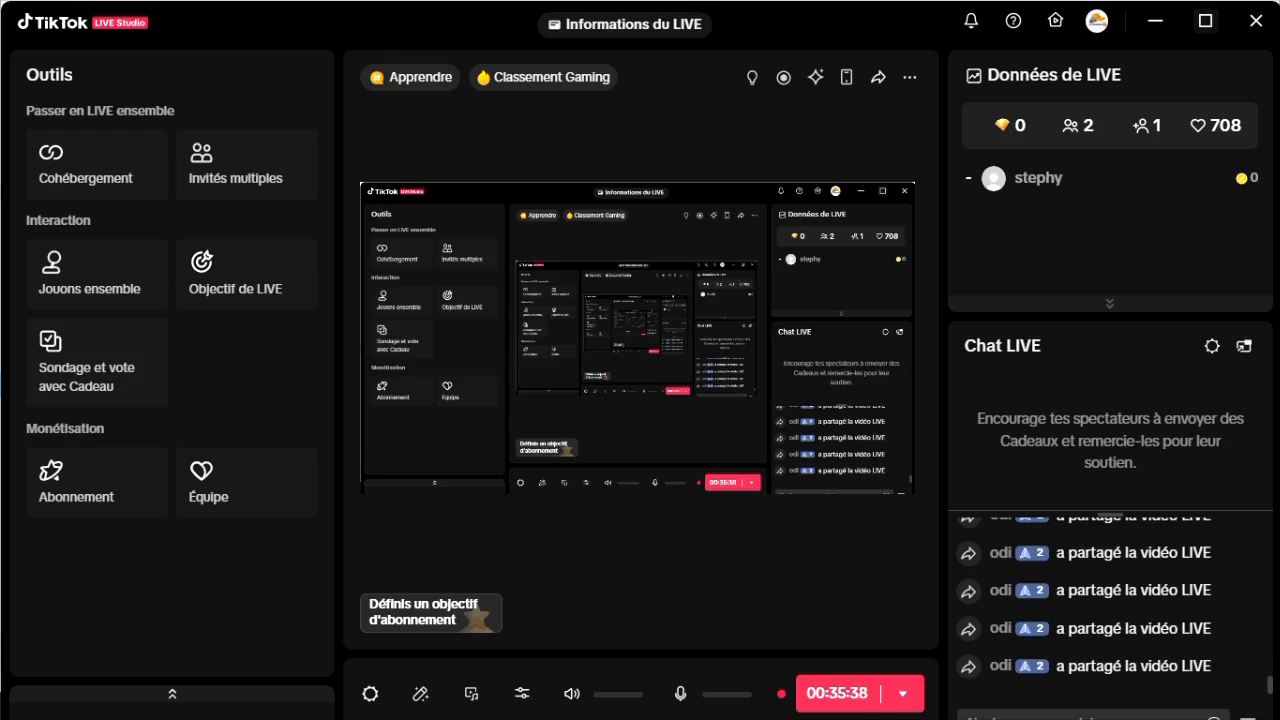
left_click(1206, 20)
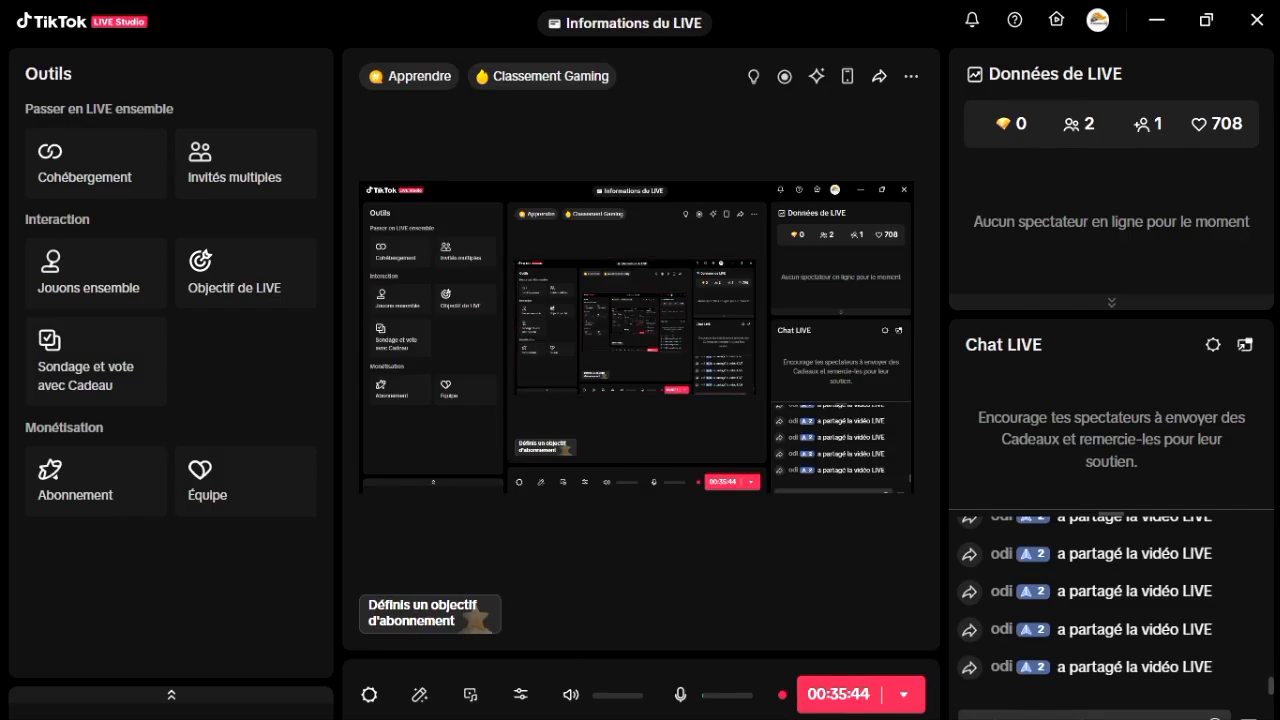
left_click(1157, 20)
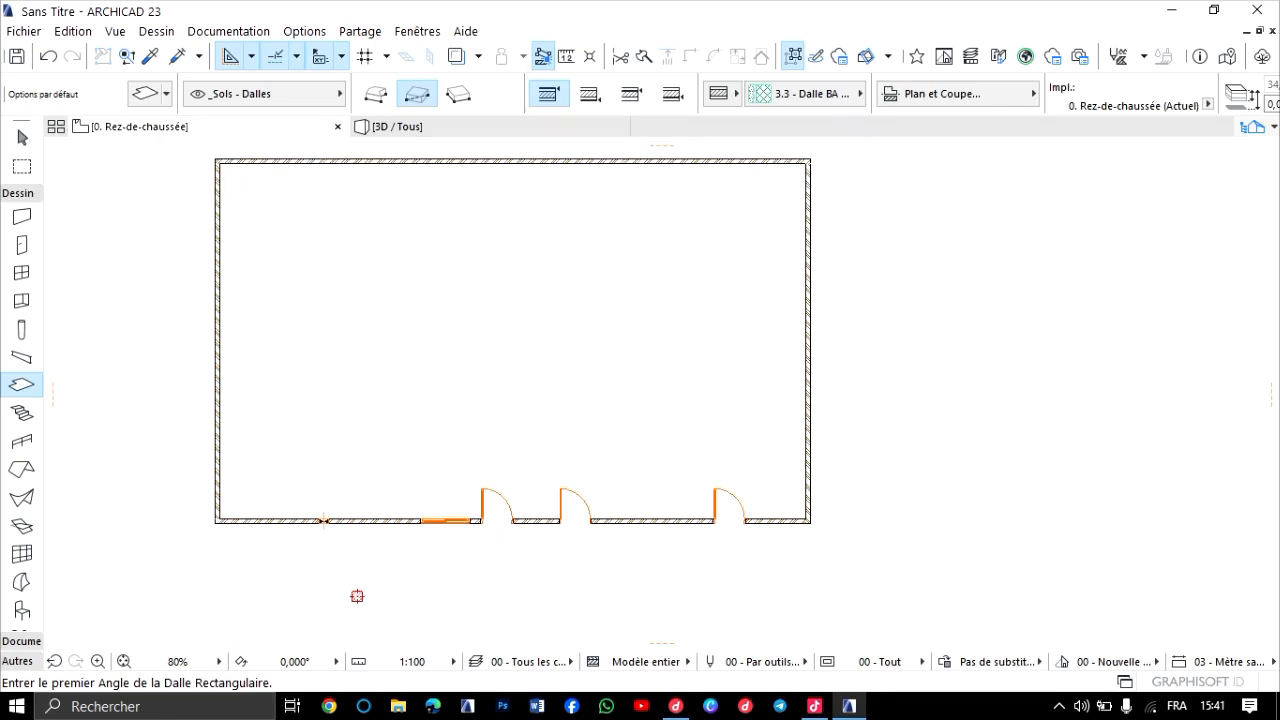
Set the slab defaults to a basic structure in Béton armé (Coulé) and override all three surfaces with Béton - Brut.
middle_click_drag(357, 596, 497, 628)
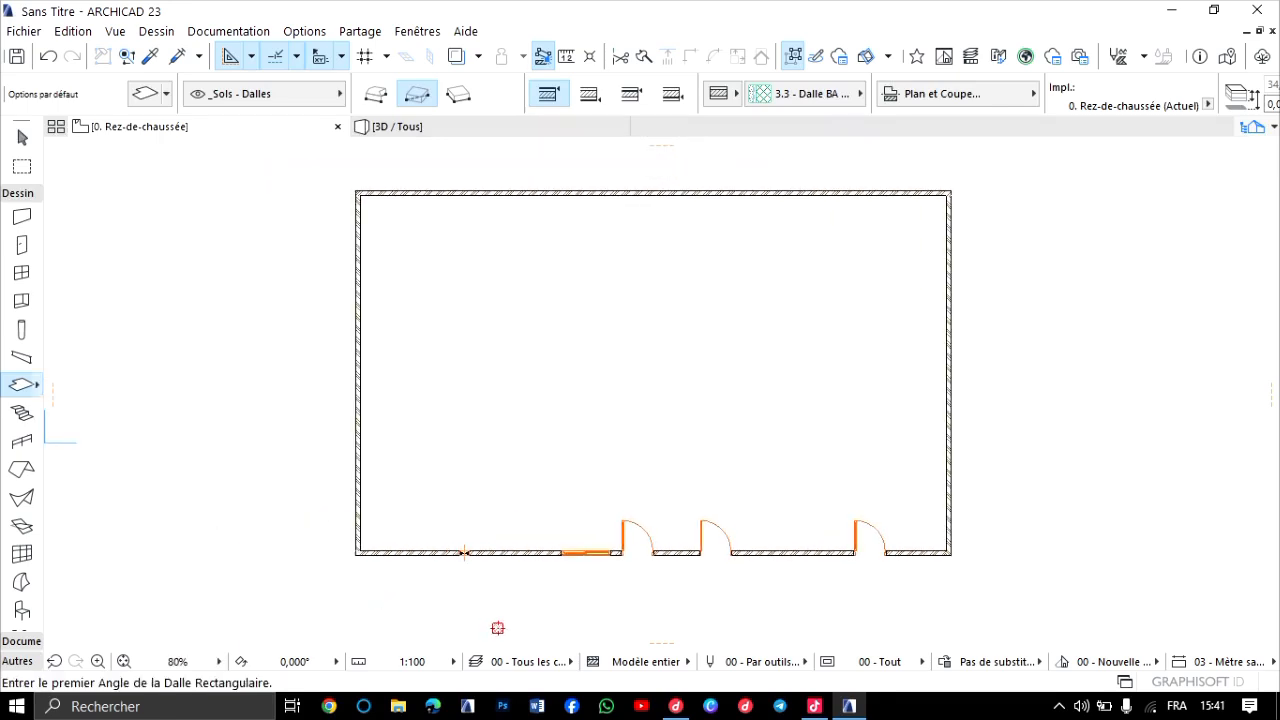
key("ctrl+t")
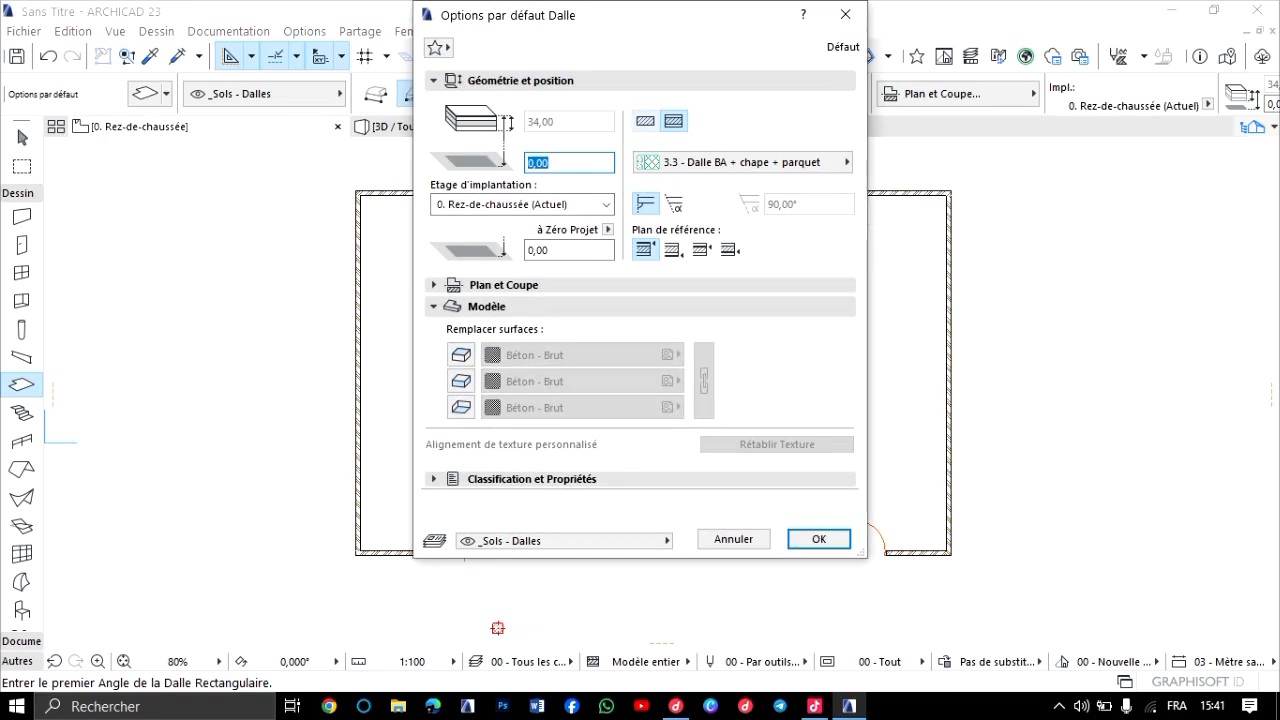
left_click(645, 121)
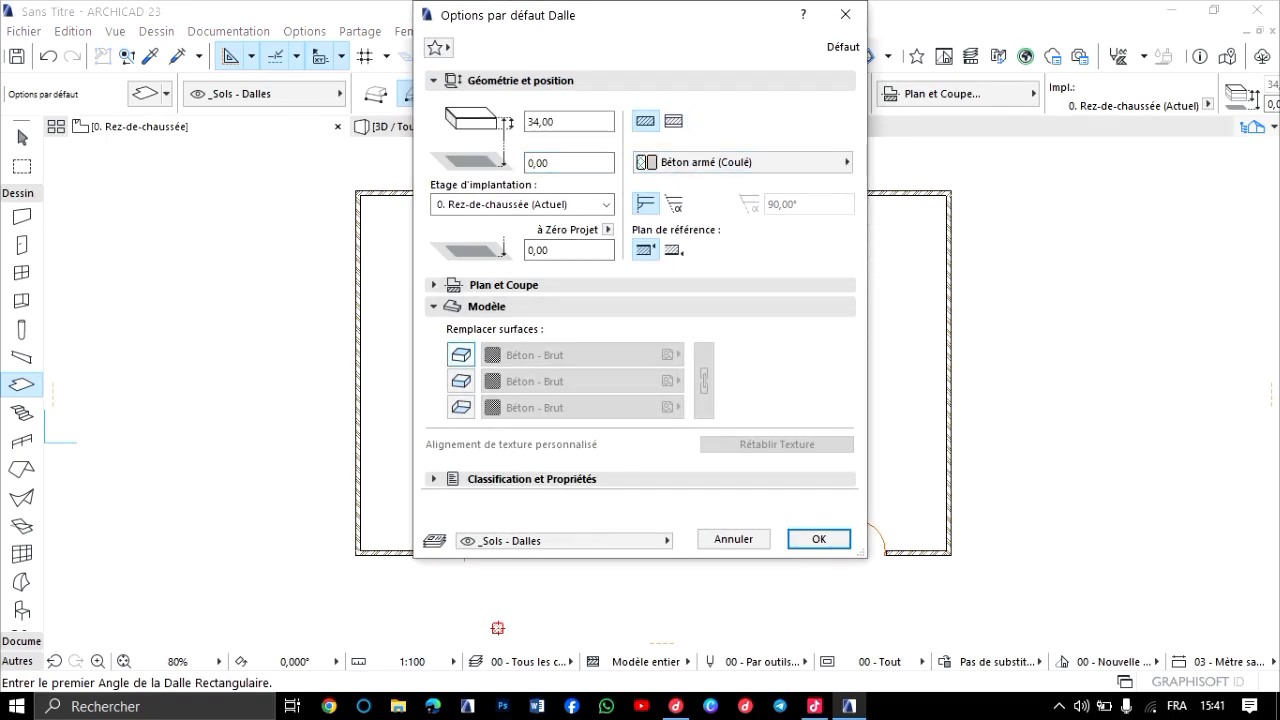
left_click(461, 354)
left_click(461, 381)
left_click(461, 407)
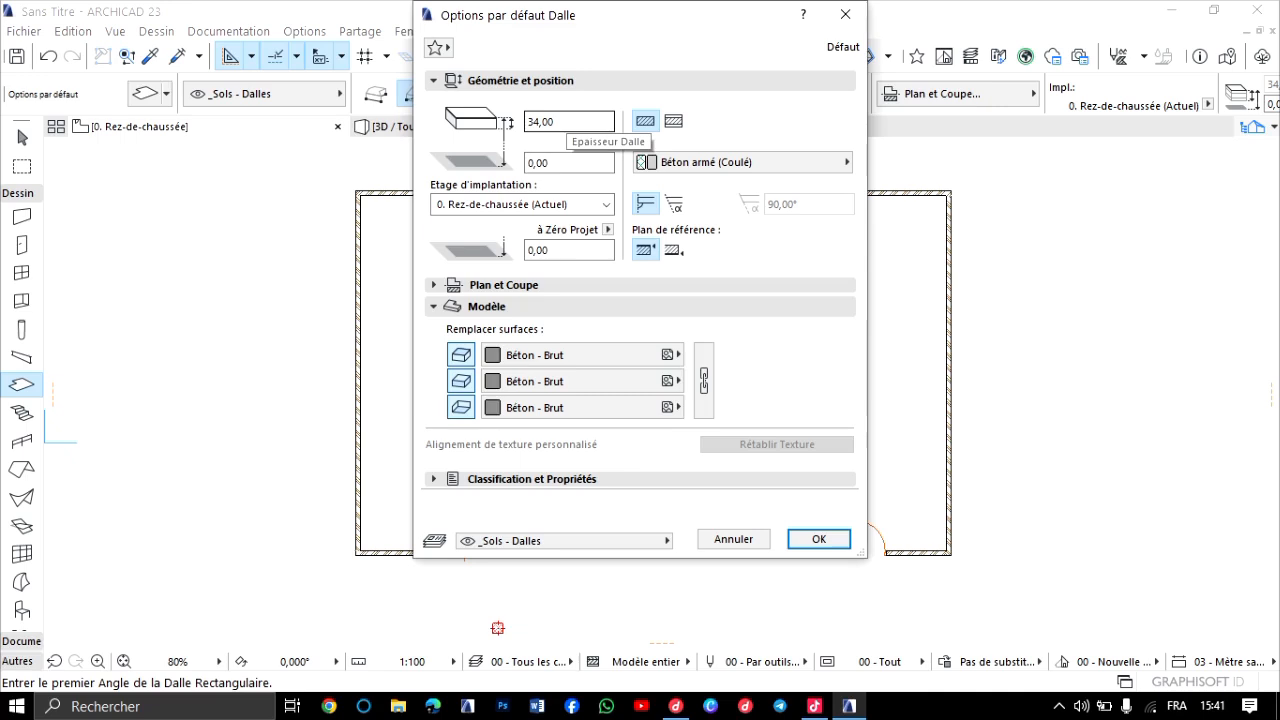
Set the slab thickness to 20,00 and draw a rectangular slab between the building's opposite outer wall corners.
left_click_drag(560, 121, 527, 121)
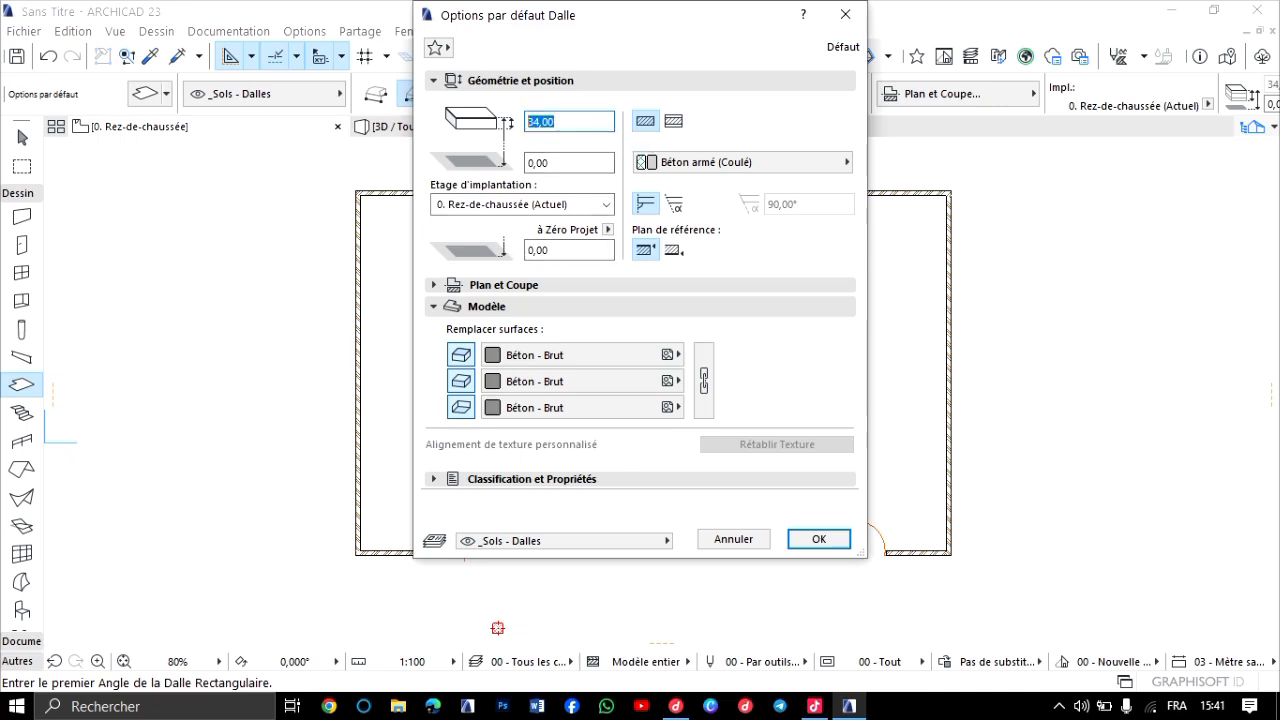
type("20,00")
key("Return")
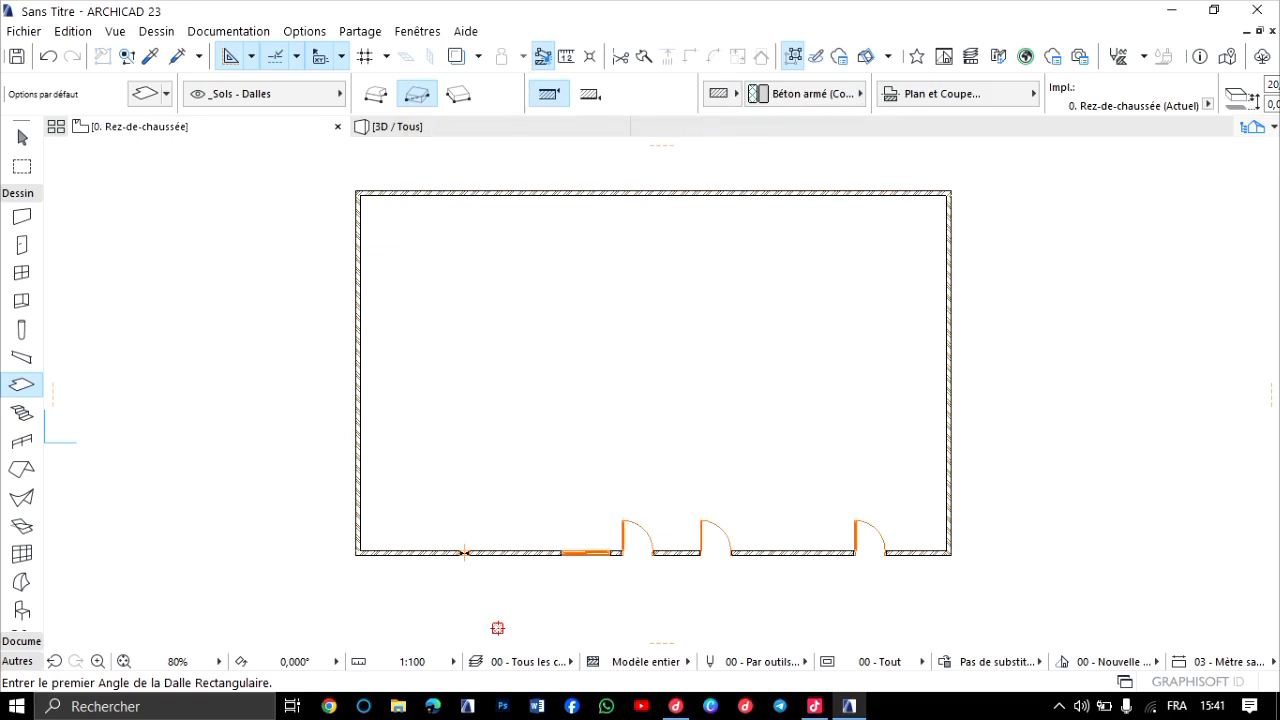
left_click(357, 193)
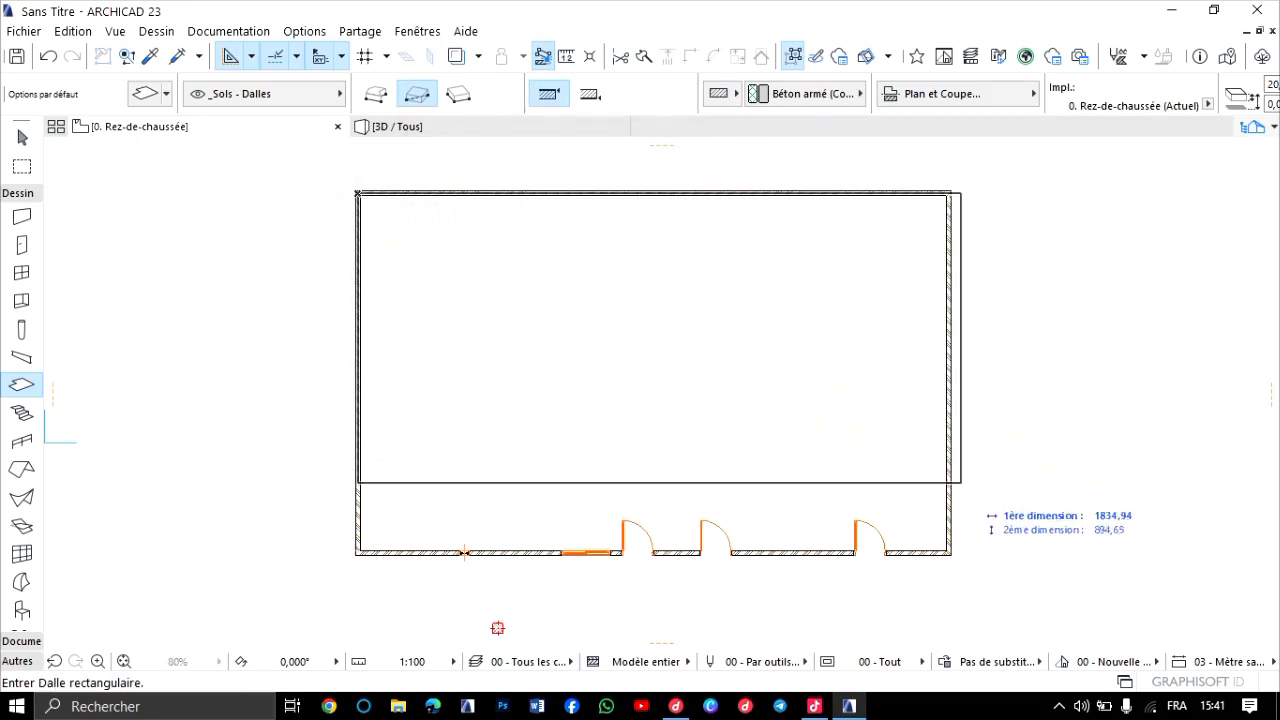
left_click(950, 554)
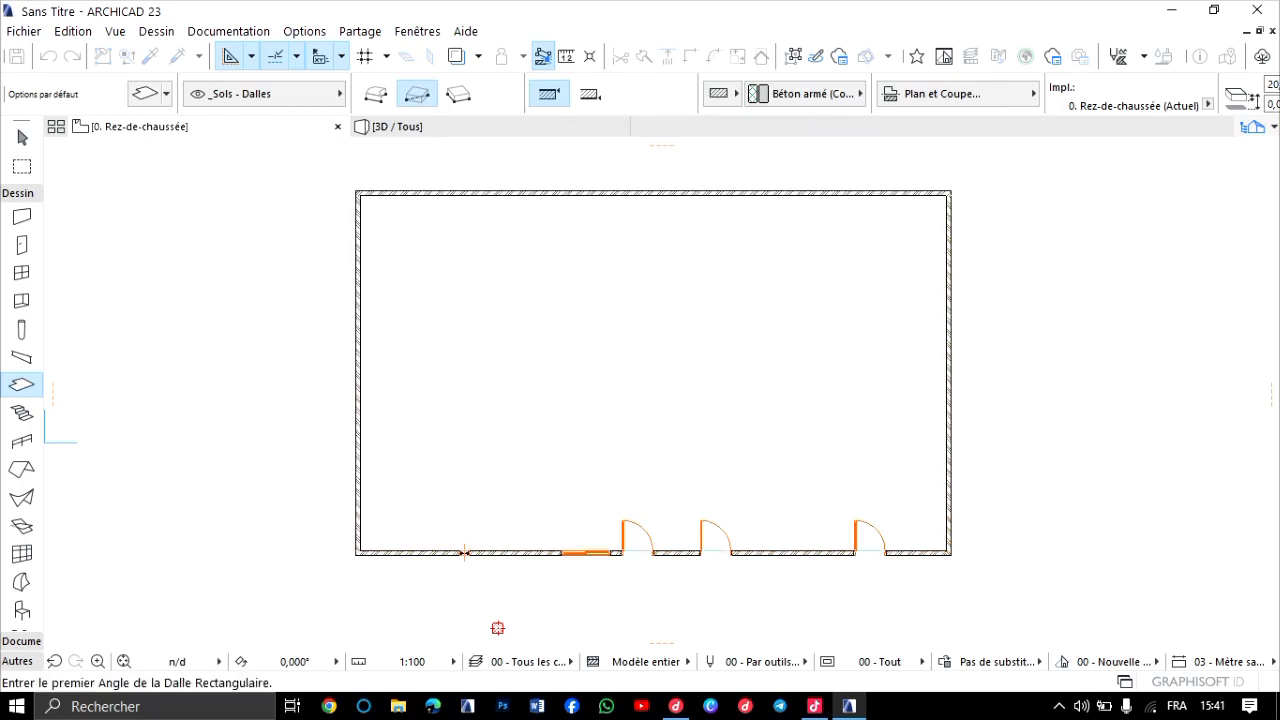
Examine the new floor slab inside the walls in the 3D view, from outside and from above.
key("F3")
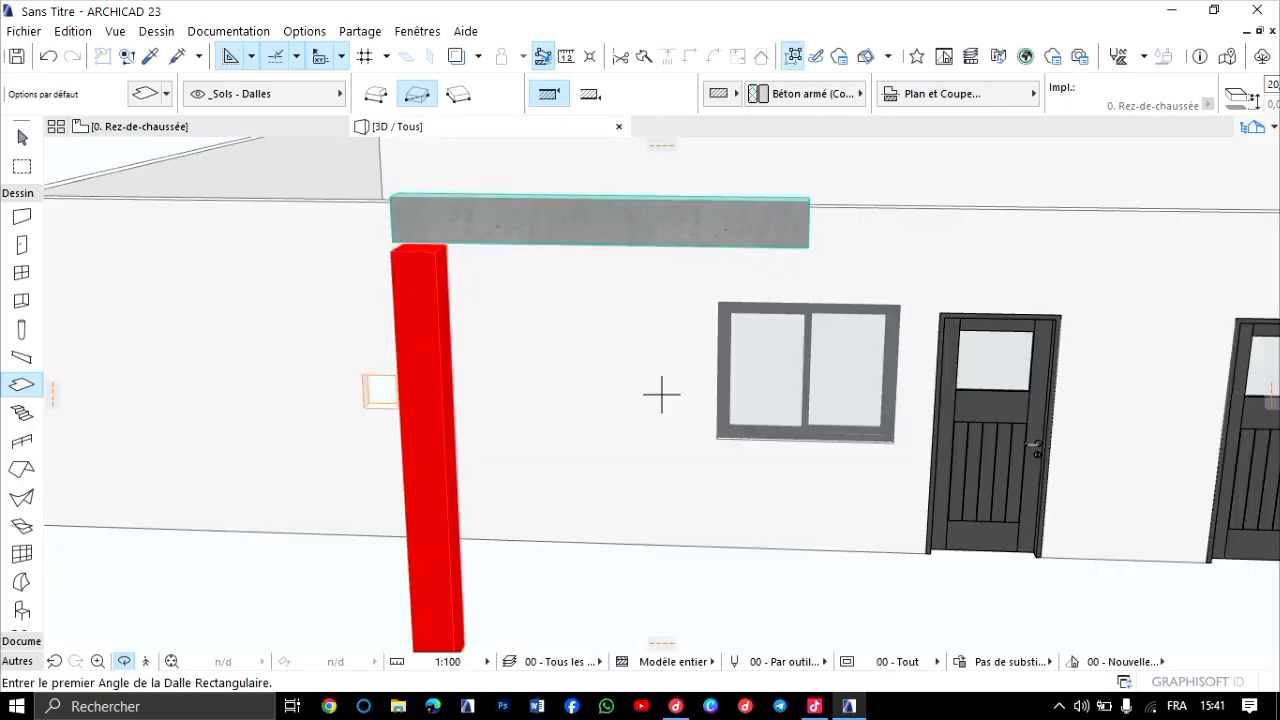
scroll(661, 395, "down", 5)
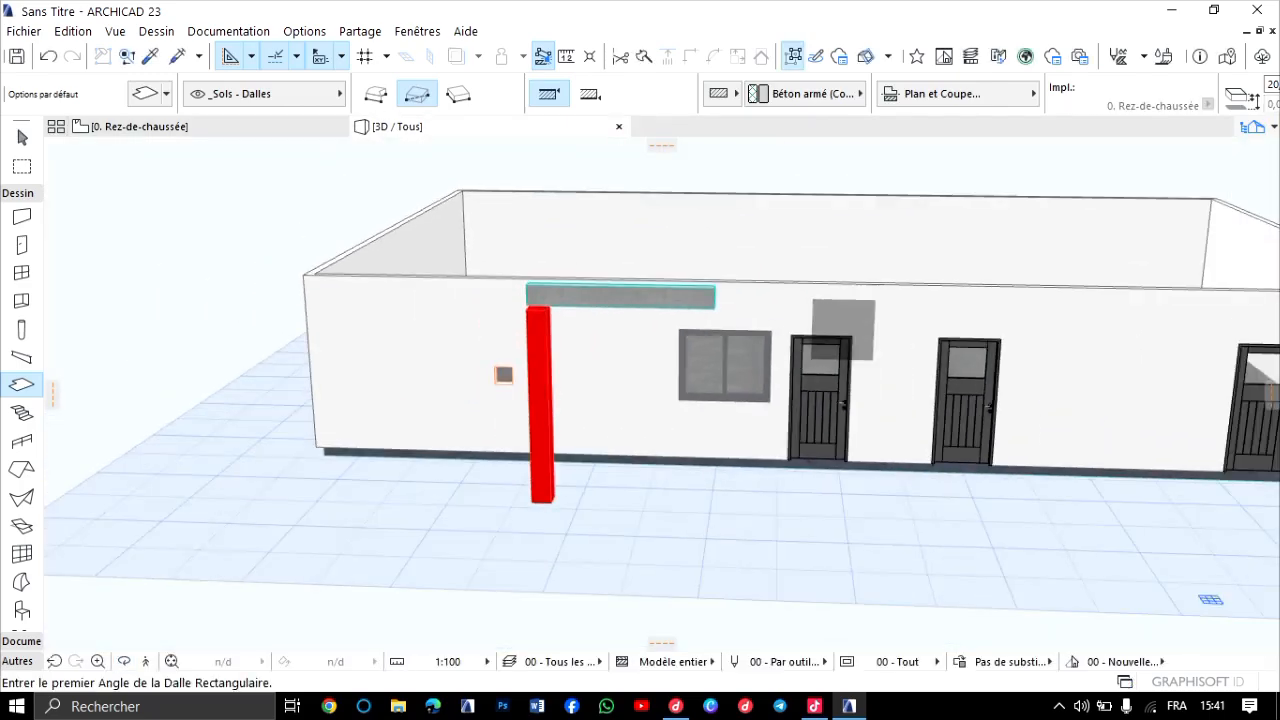
left_click(846, 336)
key("Escape")
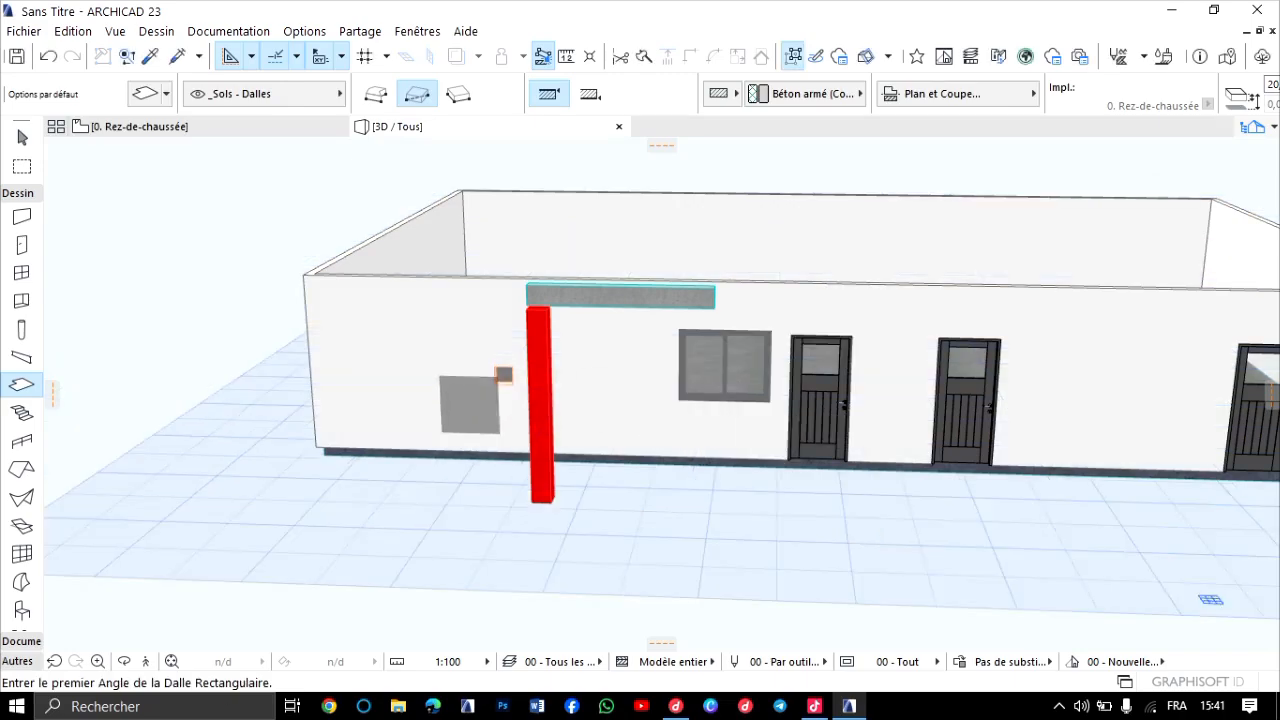
left_click(124, 661)
left_click_drag(830, 294, 760, 362)
scroll(666, 400, "up", 10)
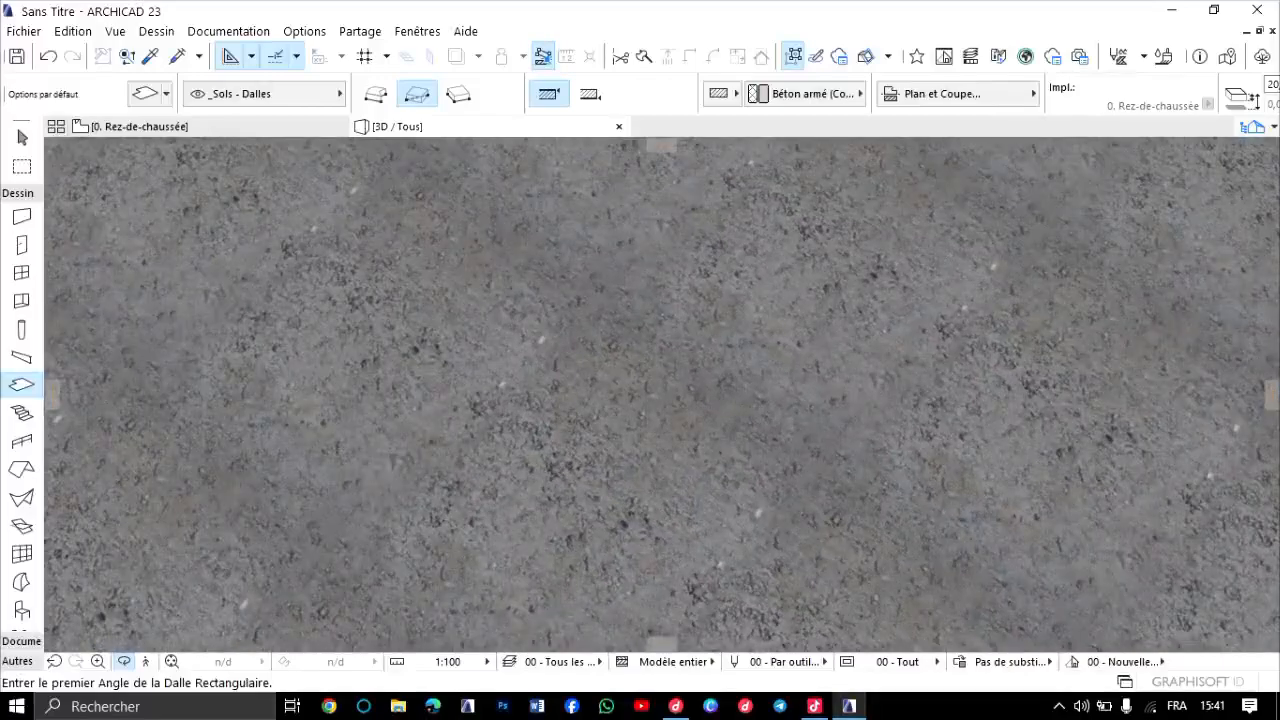
scroll(760, 362, "down", 3)
scroll(620, 410, "down", 6)
scroll(620, 410, "up", 4)
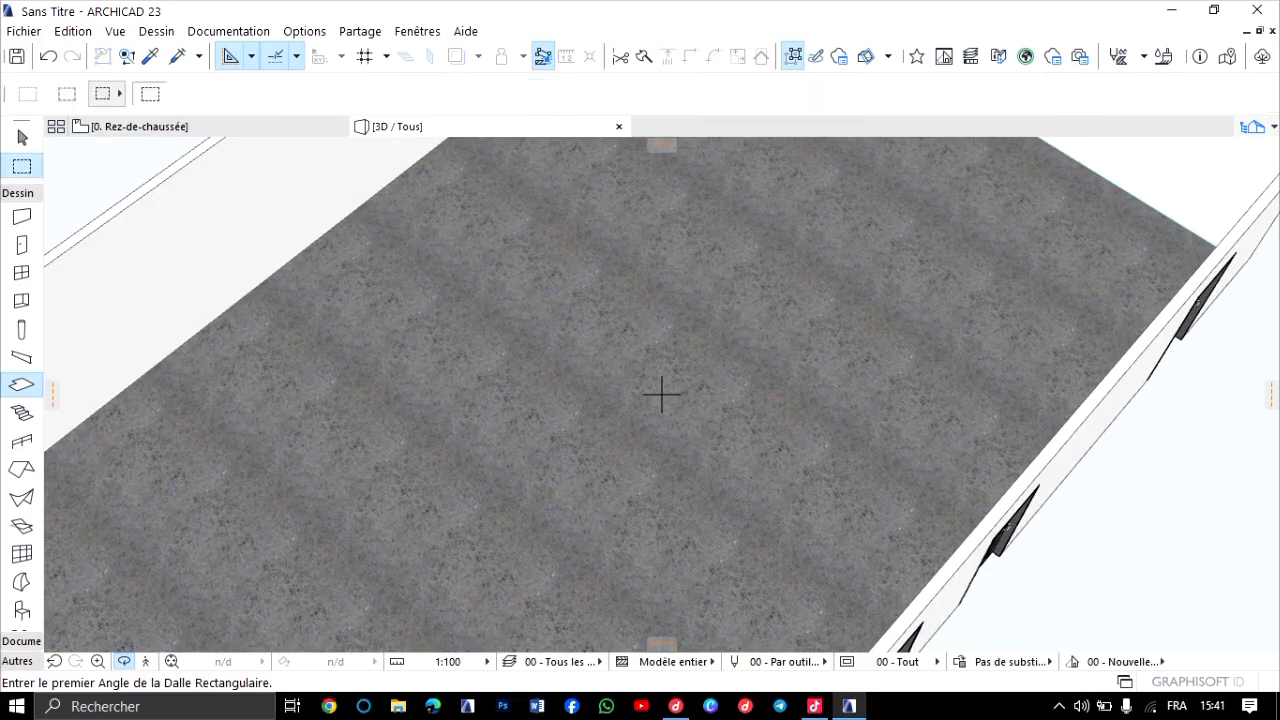
Try to delete the floor slab in the 3D view and return to the ground-floor plan.
left_click(22, 137)
left_click(520, 410)
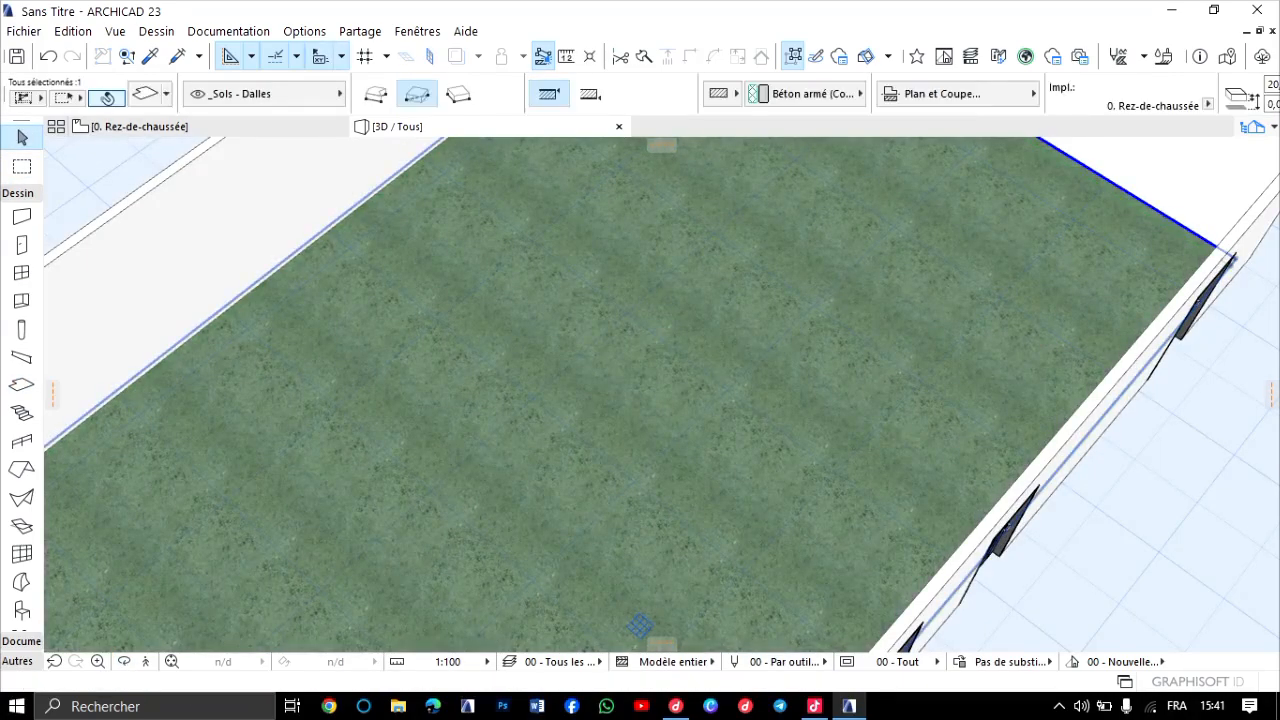
key("Delete")
key("F2")
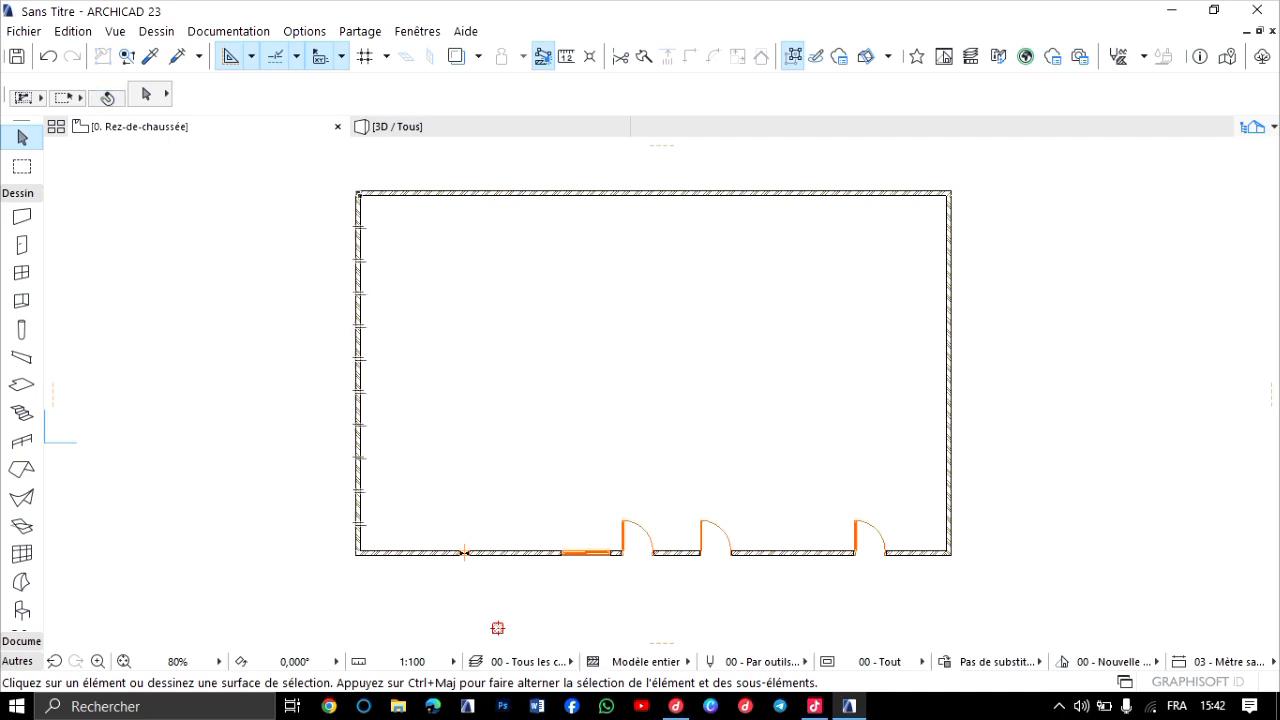
Activate the Slab tool again and view the floor slab with the whole building in 3D.
left_click(22, 384)
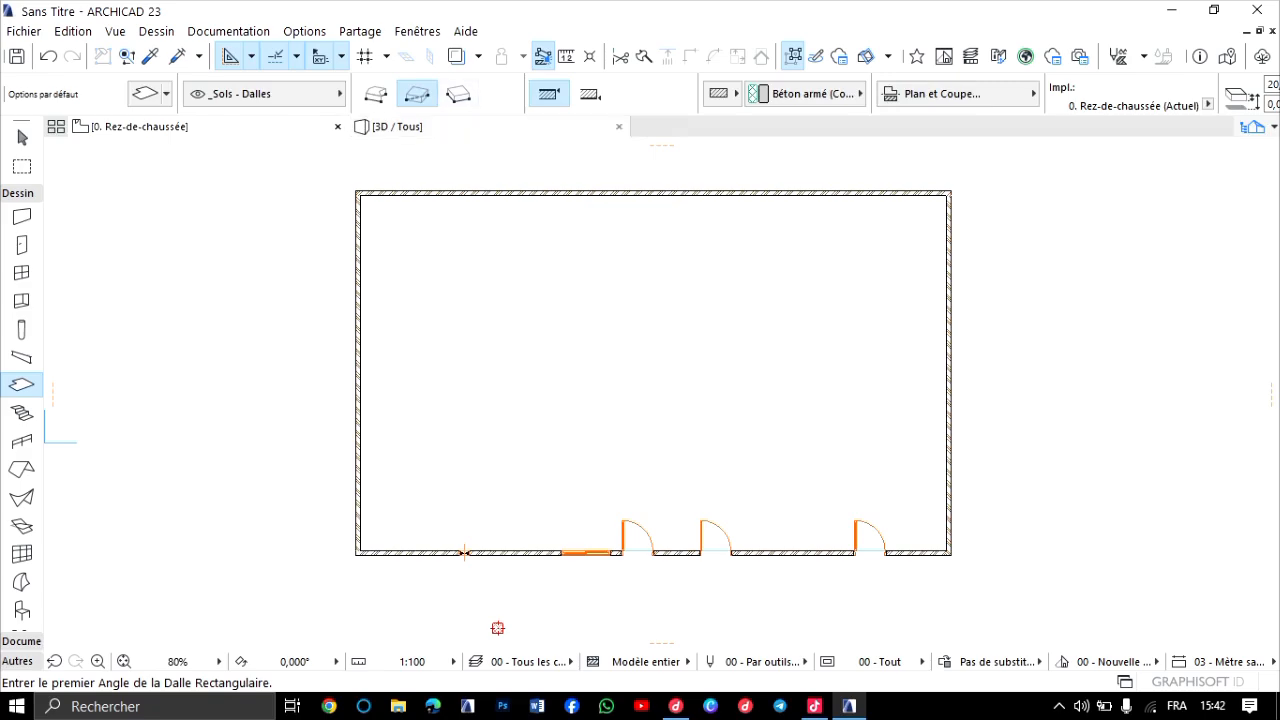
left_click(430, 127)
scroll(576, 313, "down", 3)
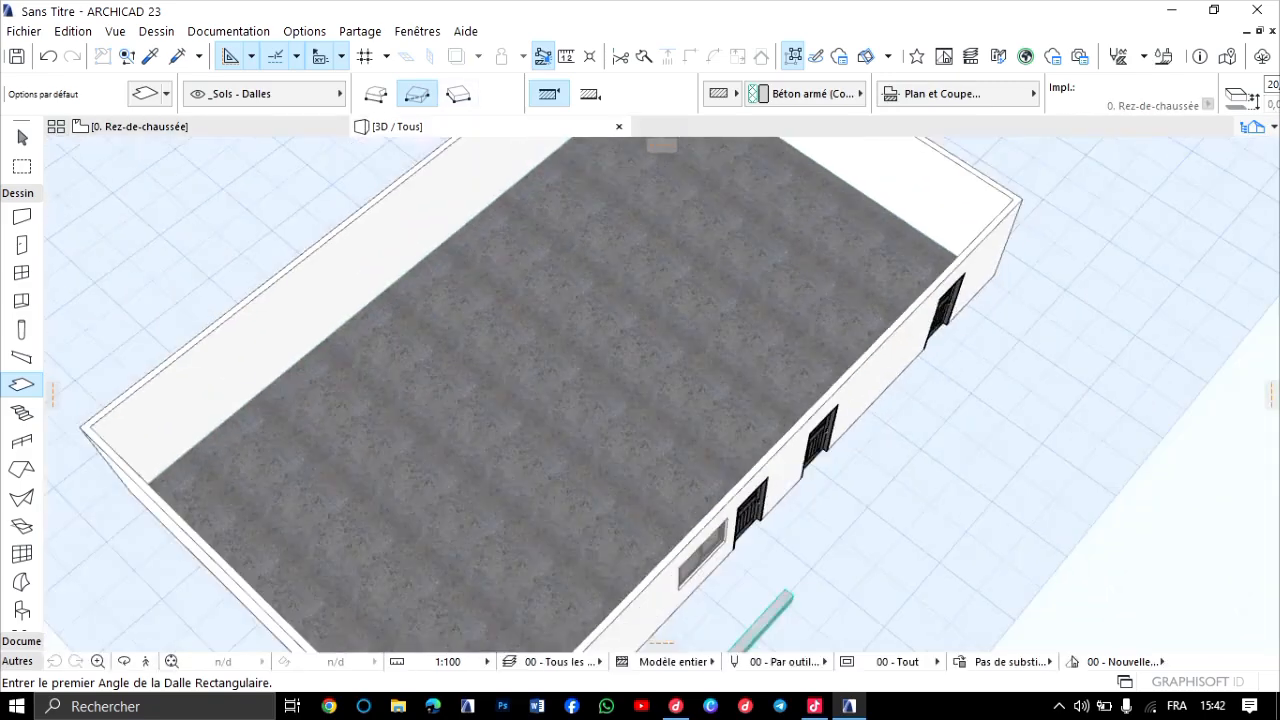
Examine the floor slab's raw concrete surface in the 3D view, close up and from farther away.
scroll(606, 318, "down", 1)
scroll(606, 318, "up", 3)
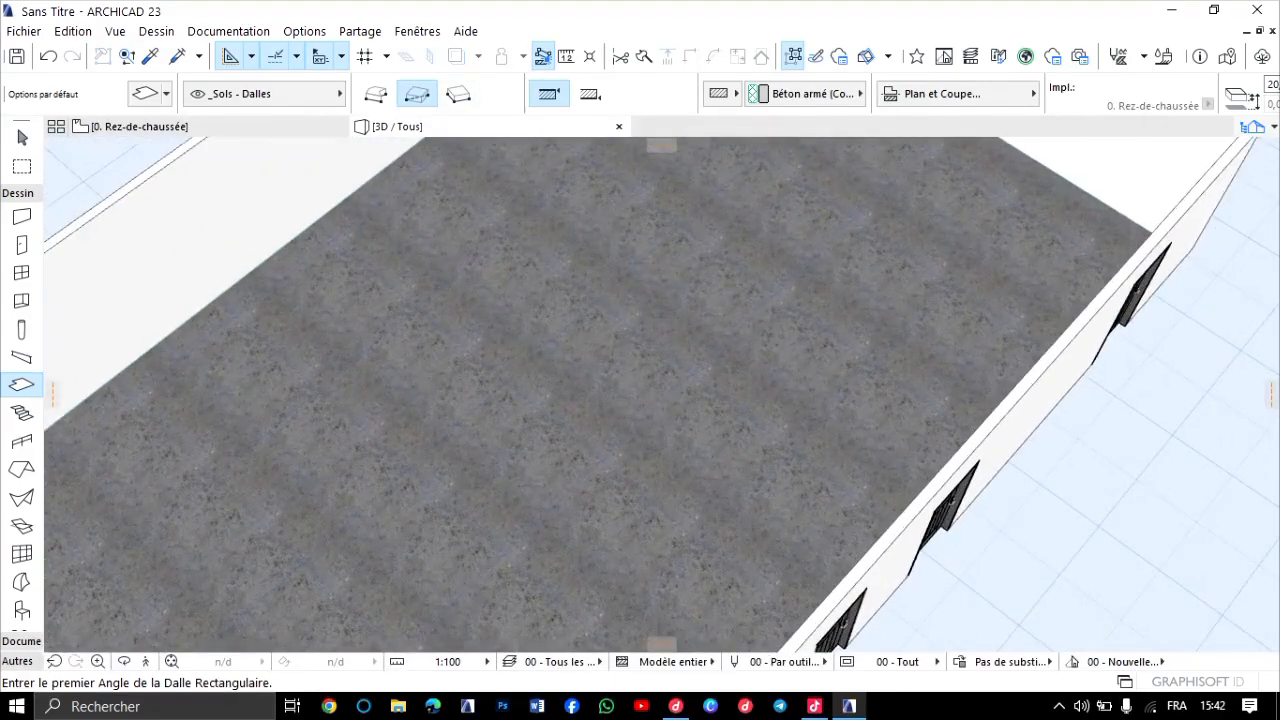
scroll(656, 628, "down", 5)
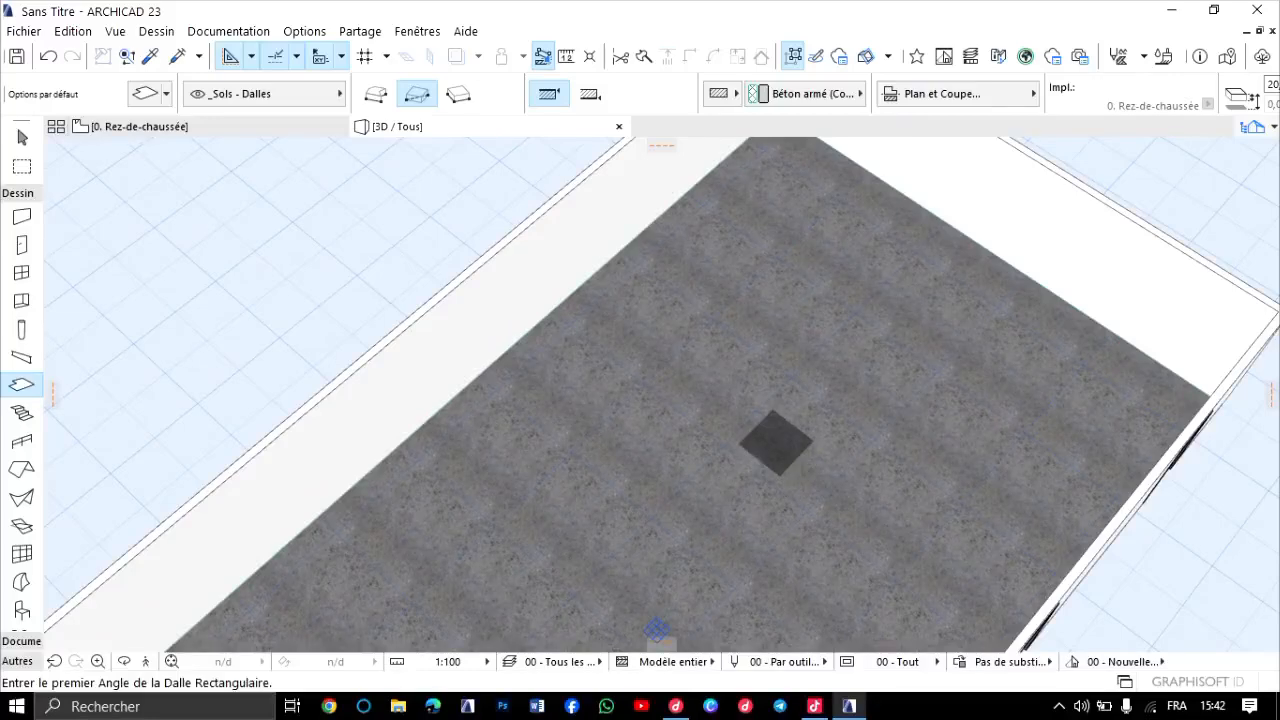
scroll(656, 628, "up", 2)
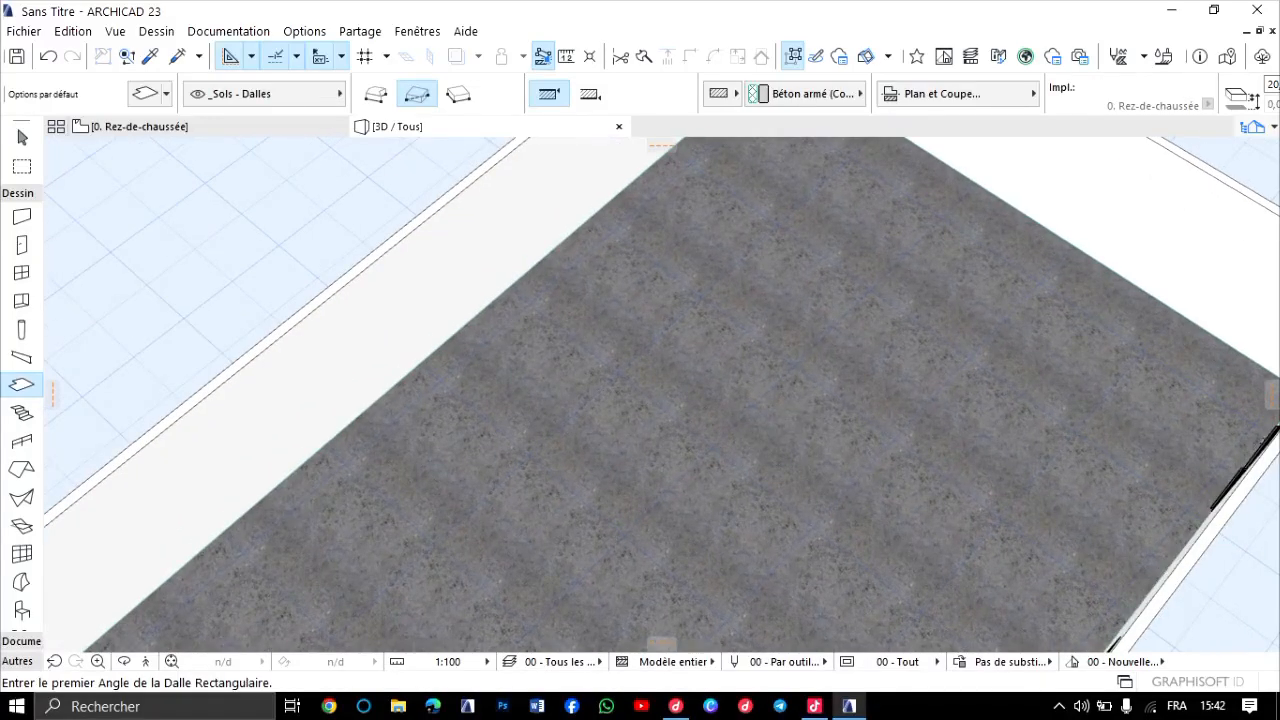
scroll(660, 624, "down", 1)
scroll(660, 630, "up", 3)
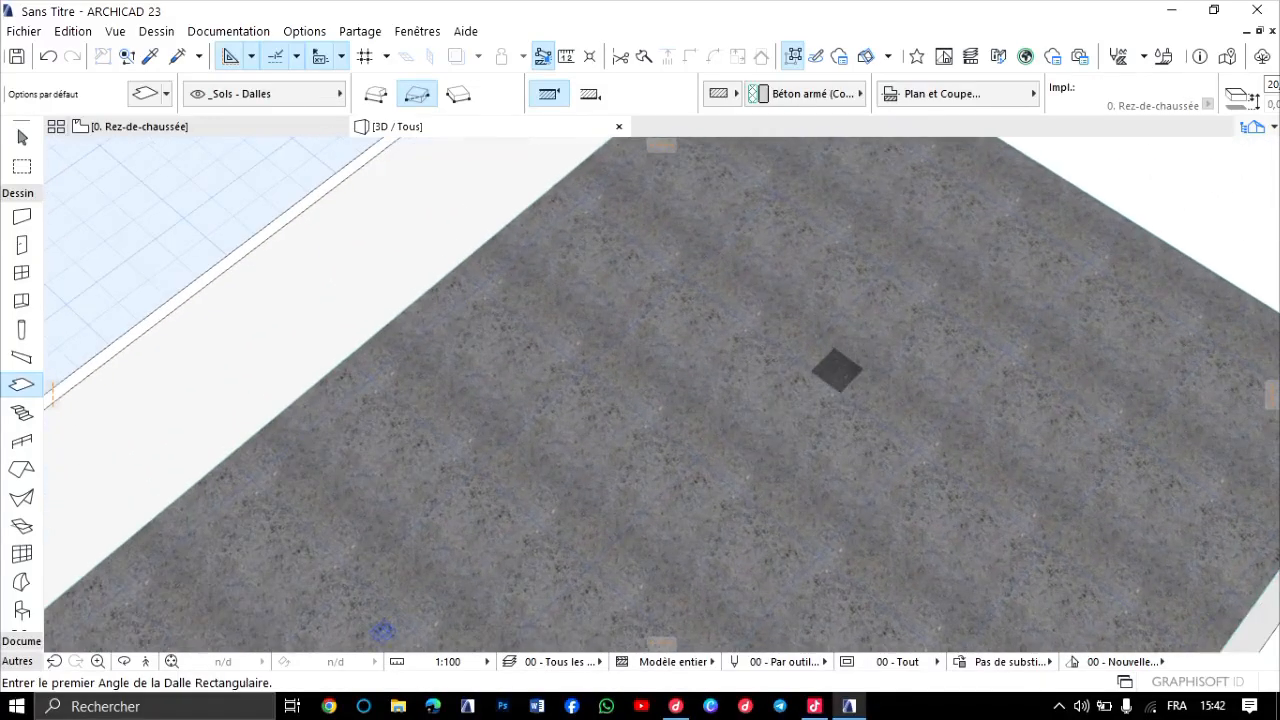
scroll(661, 392, "down", 4)
scroll(800, 641, "up", 3)
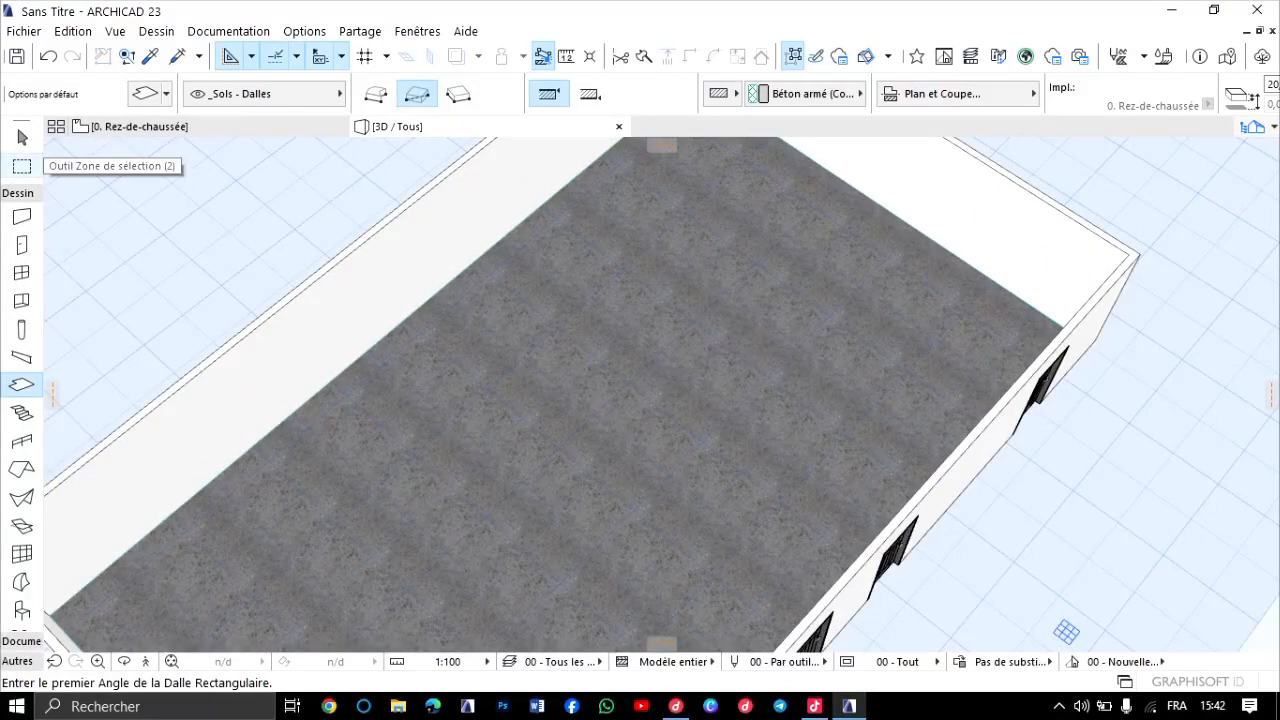
Override the floor slab's top surface with the tile finish Carrelage - Blanc mat 60x120 and deselect the slab.
left_click(22, 166)
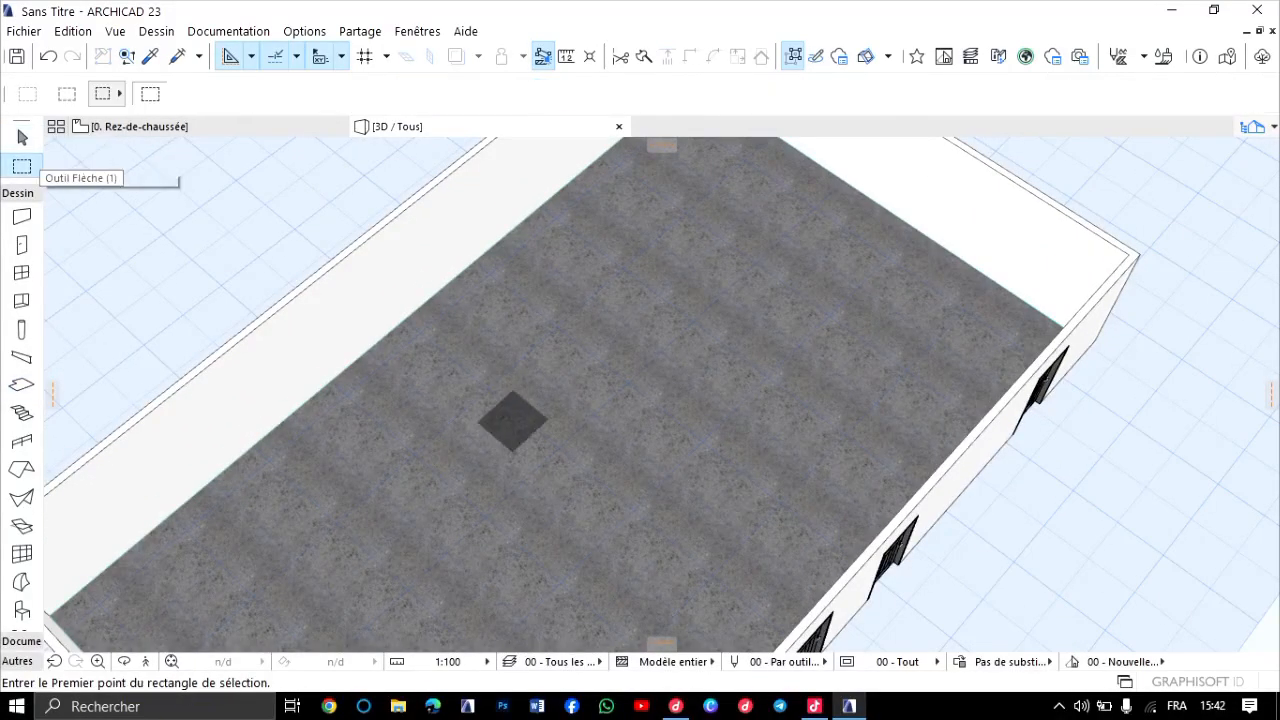
left_click(520, 286, "shift")
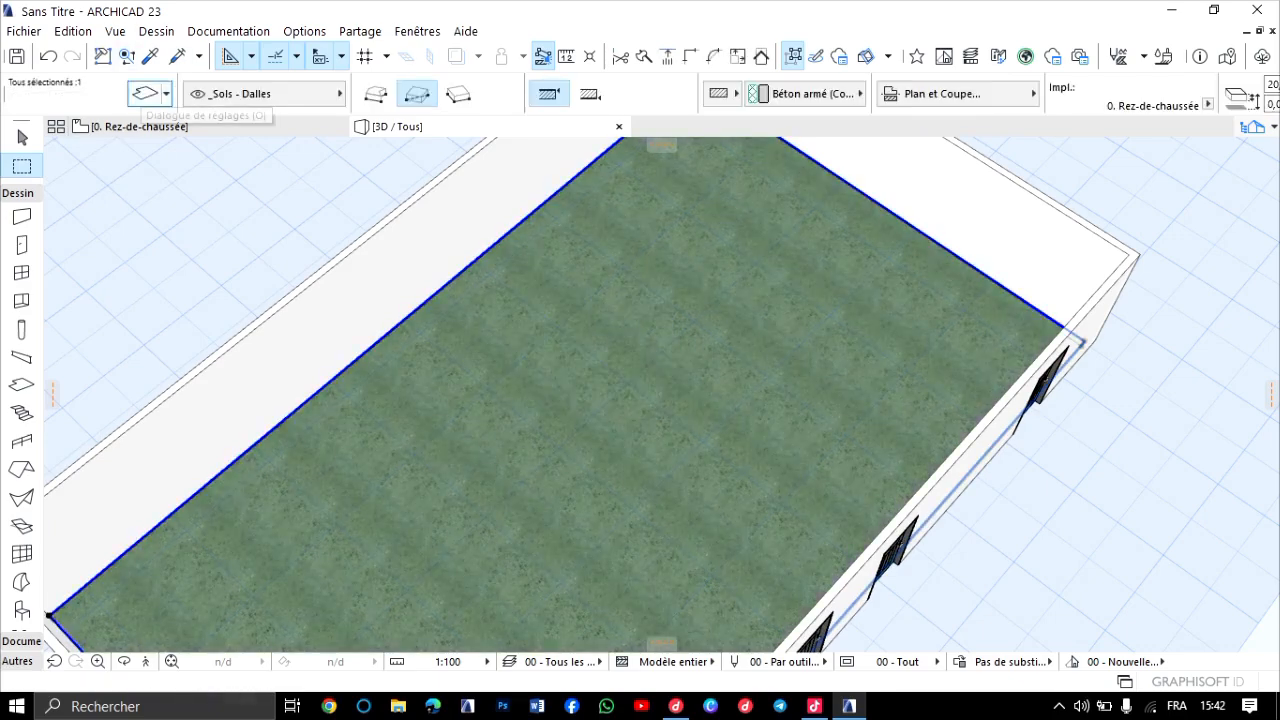
left_click(145, 93)
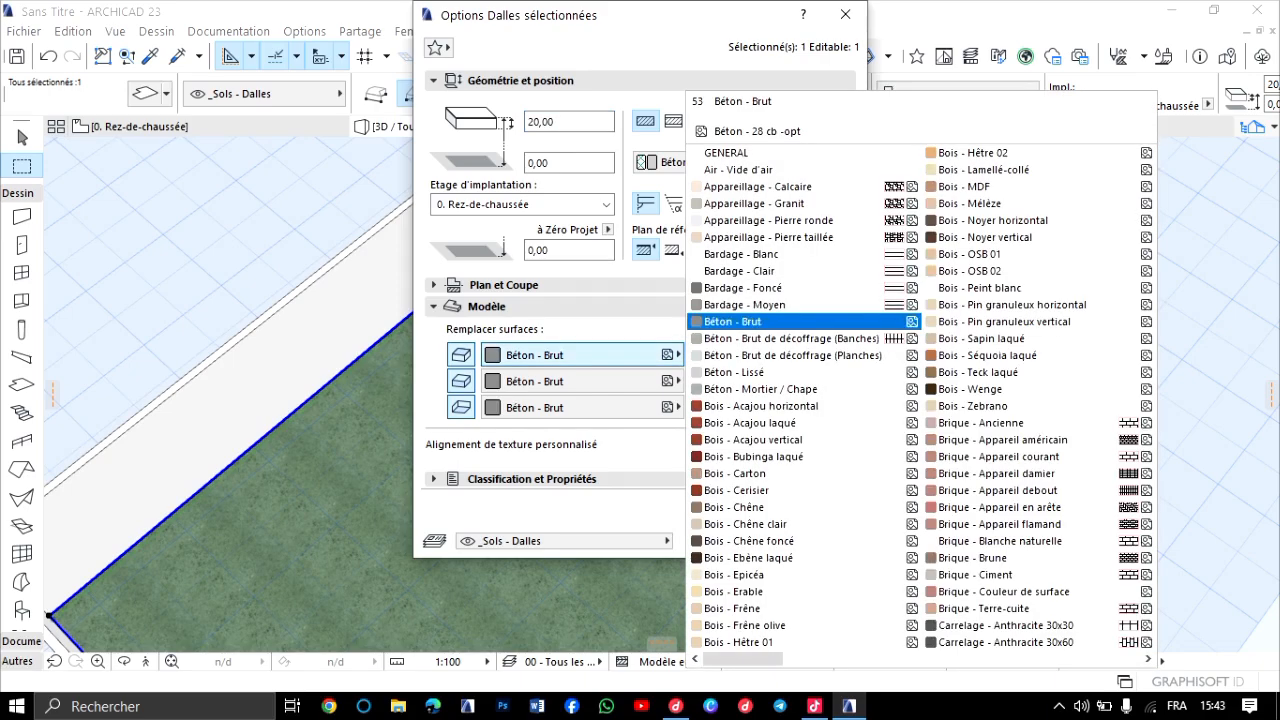
scroll(840, 490, "down", 4)
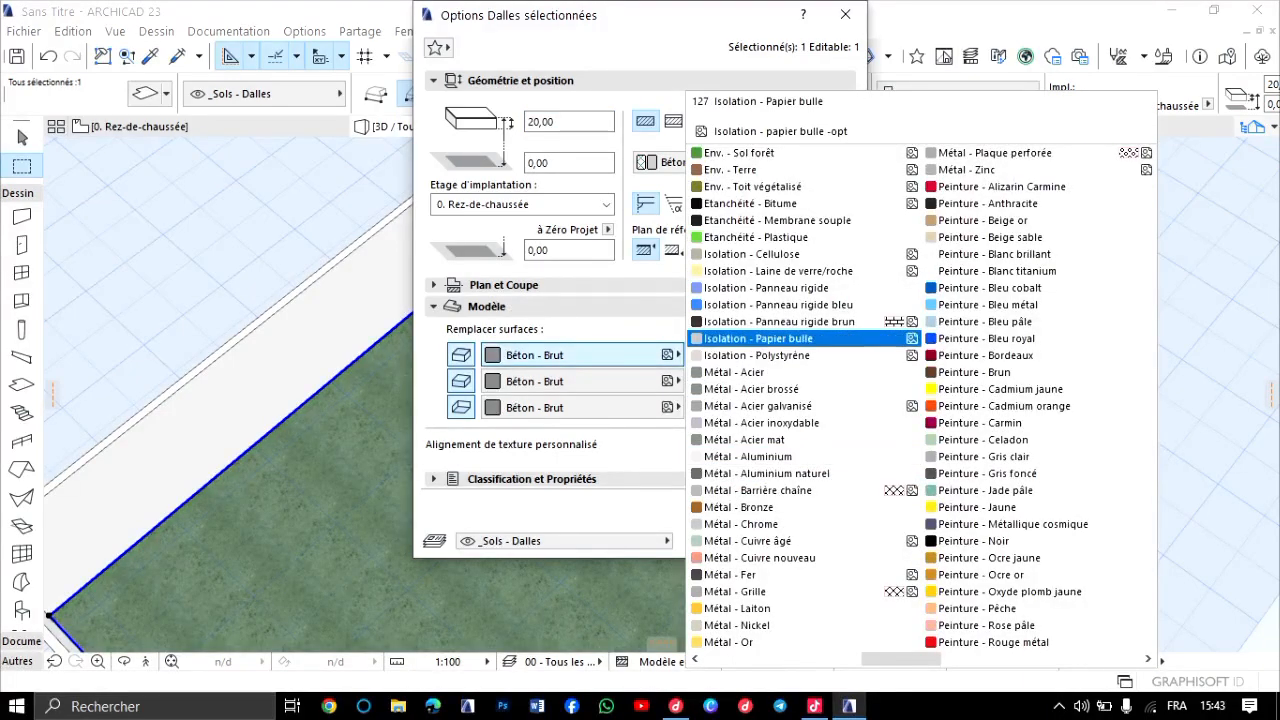
scroll(920, 400, "down", 2)
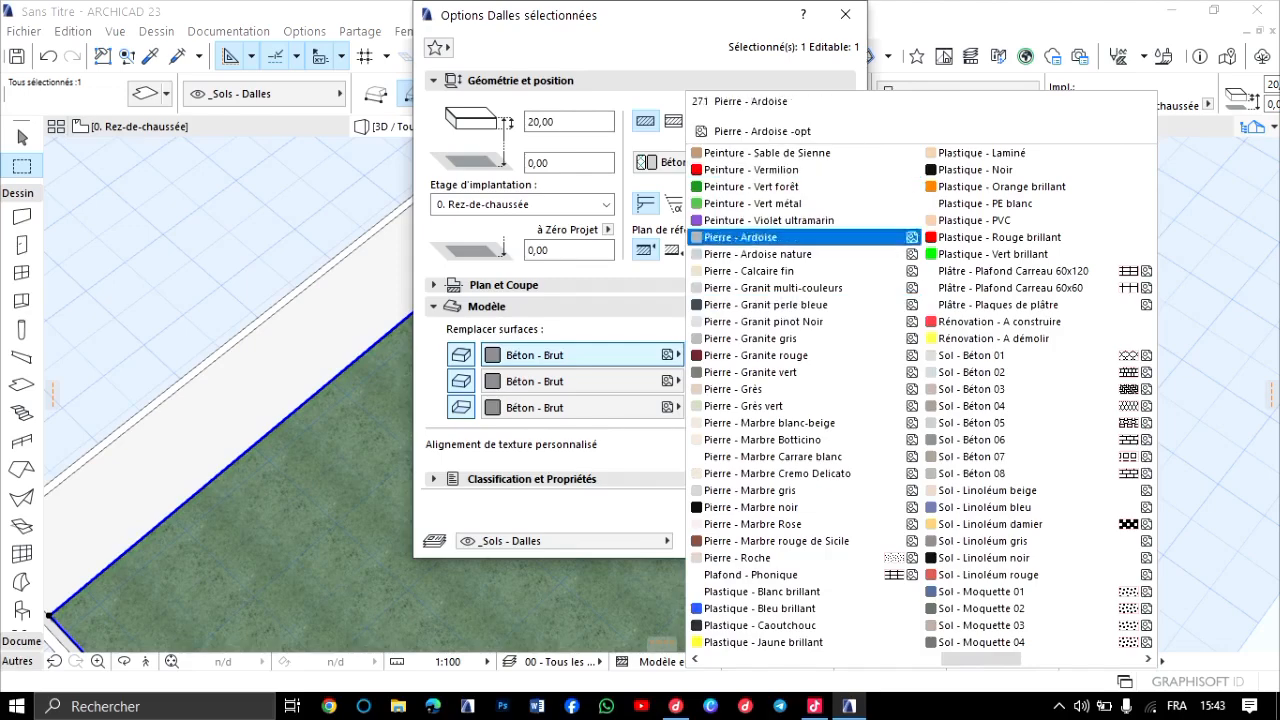
scroll(800, 338, "down", 1)
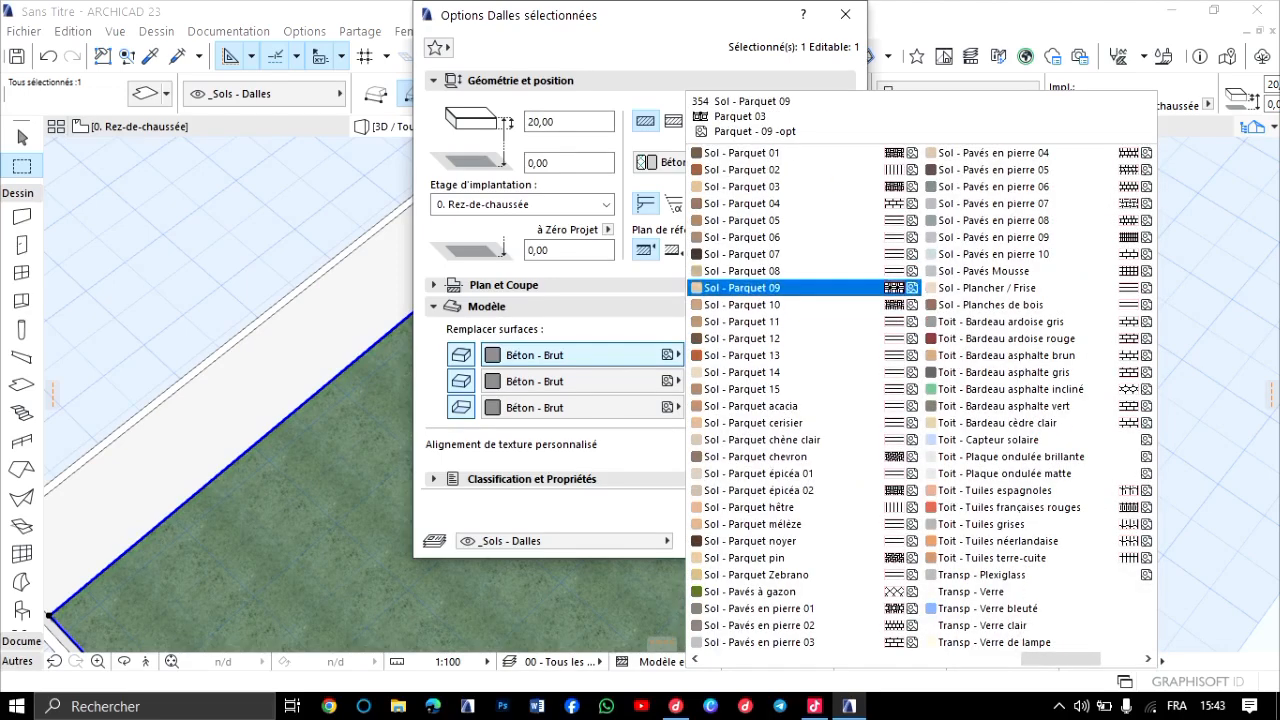
scroll(800, 304, "up", 2)
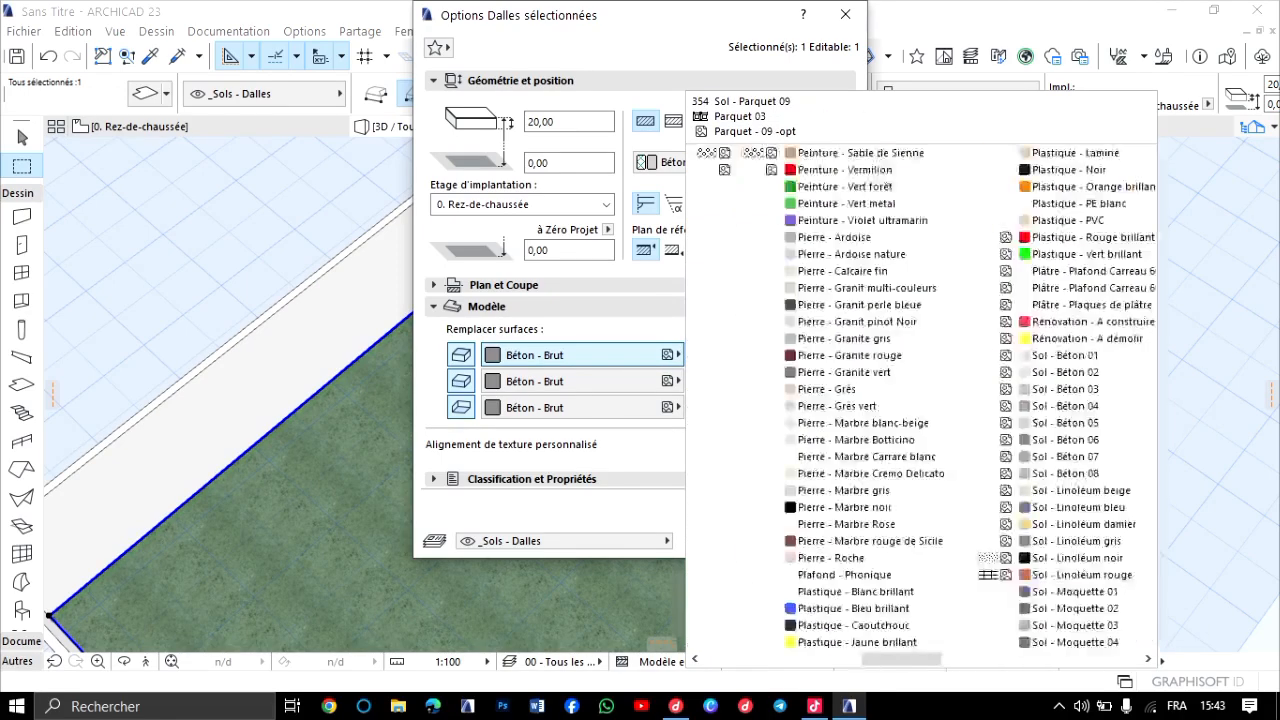
scroll(800, 290, "up", 2)
scroll(800, 290, "up", 2)
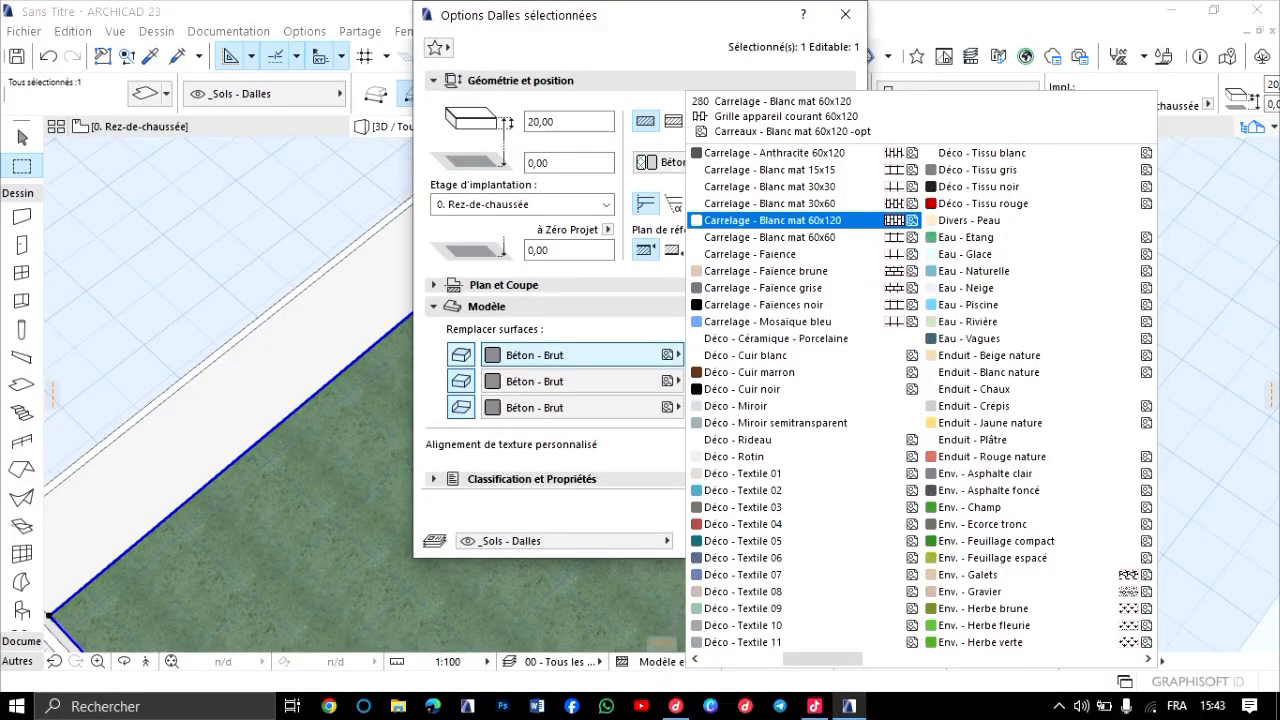
left_click(770, 220)
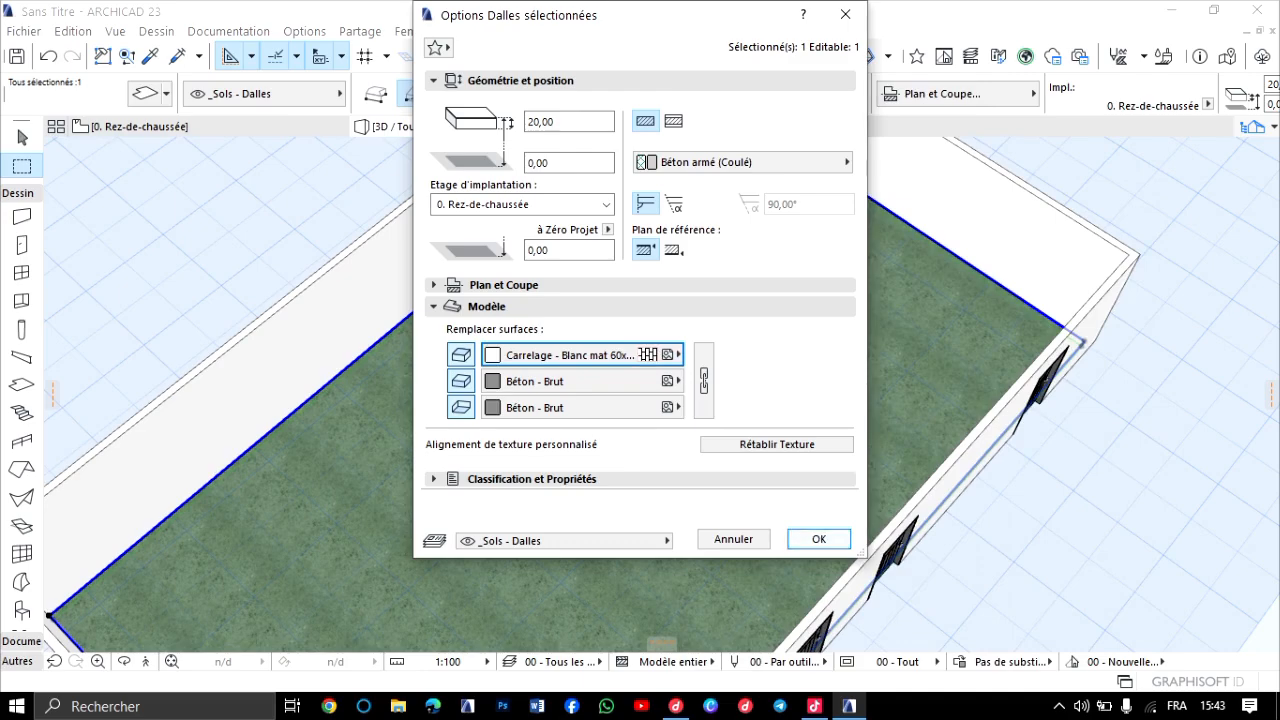
left_click(818, 539)
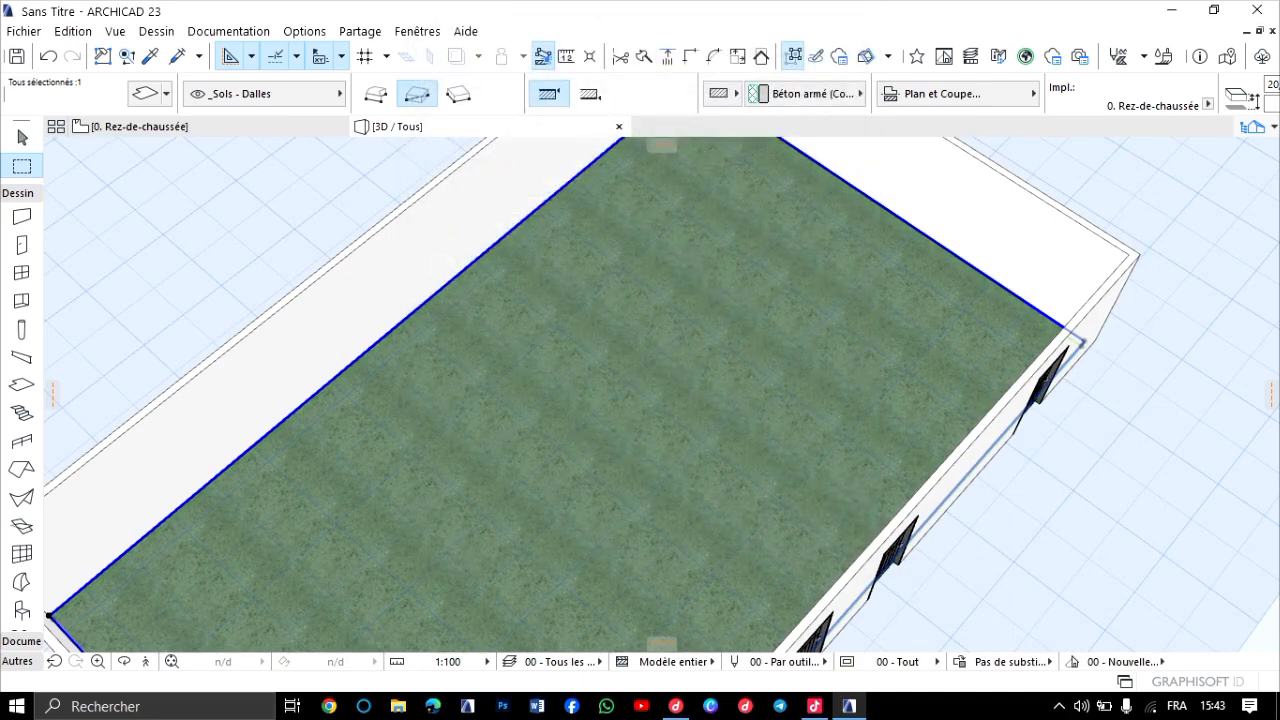
key("Escape")
Examine the white tile pattern on the floor slab in 3D, across the whole building and close up.
scroll(586, 414, "down", 1)
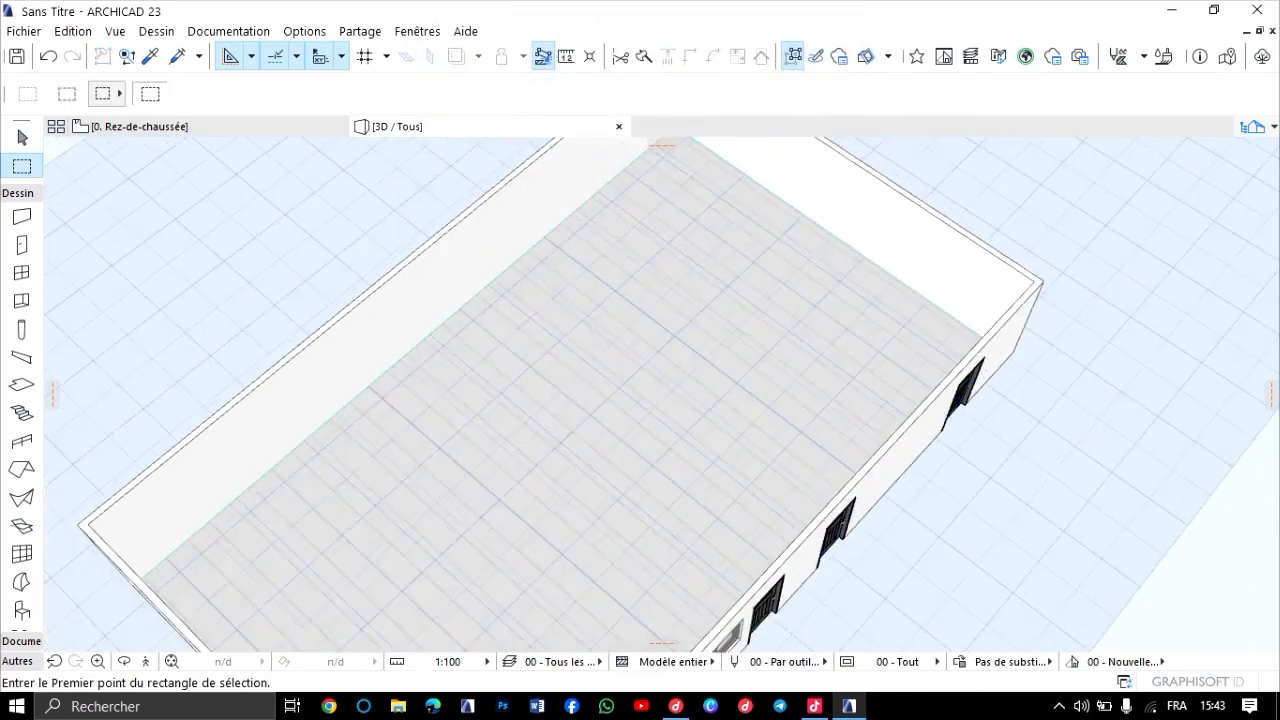
middle_click_drag(511, 586, 611, 336)
scroll(611, 336, "down", 1)
scroll(611, 336, "up", 2)
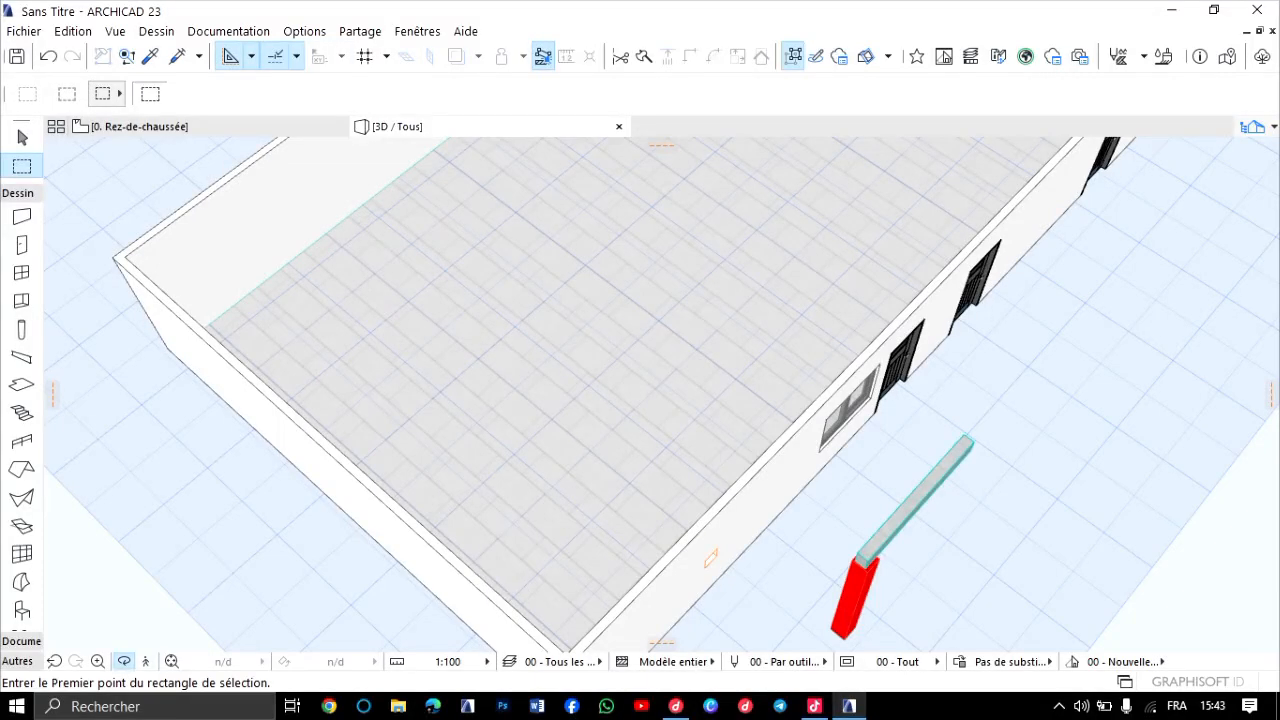
mouse_move(710, 558)
middle_mouse_down("shift")
mouse_move(723, 206)
mouse_move(740, 190)
mouse_move(734, 560)
middle_mouse_up("shift")
scroll(661, 393, "up", 10)
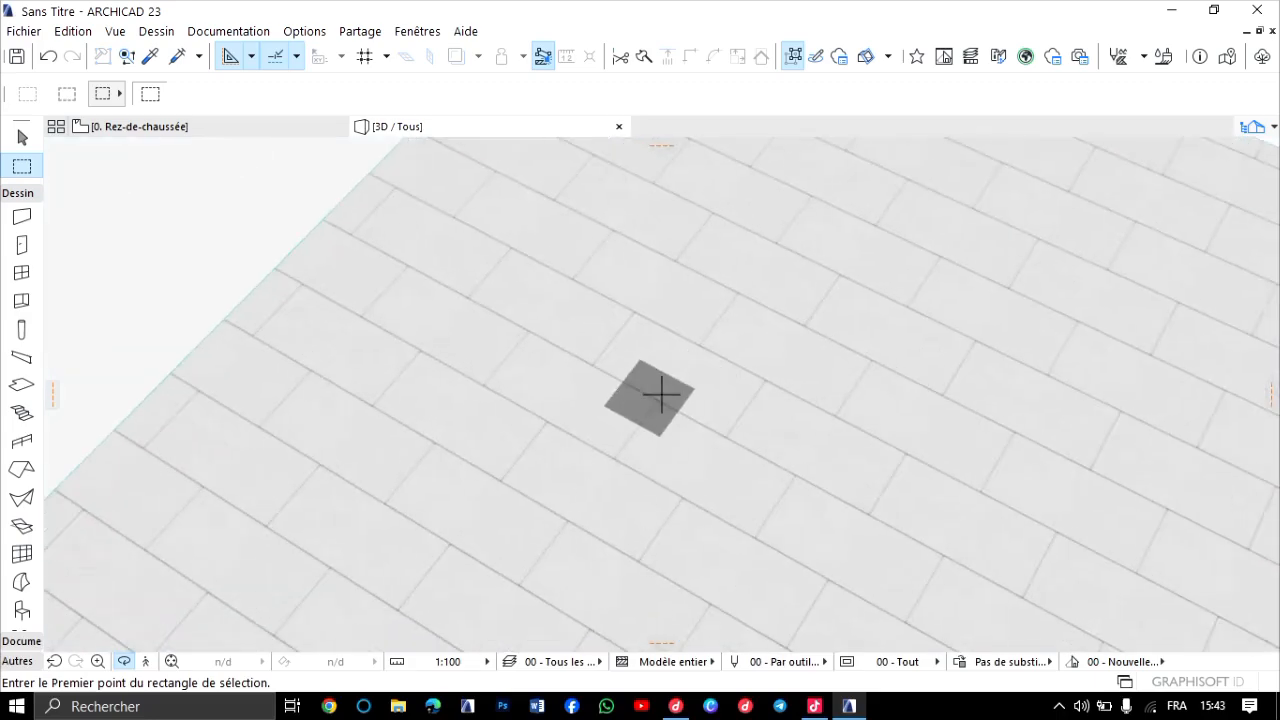
scroll(661, 393, "down", 3)
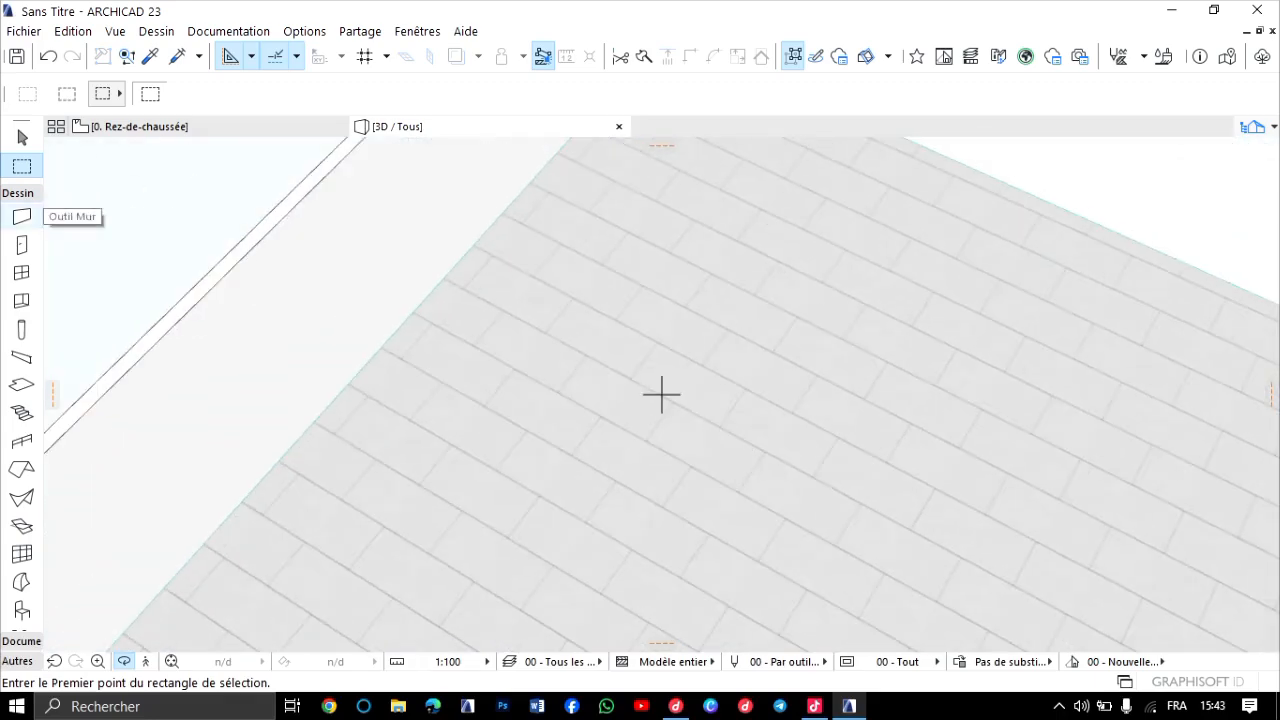
Select the floor slab again and set its top surface to Pierre - Ardoise, then clear the selection.
left_click(22, 216)
key("Escape")
left_click(326, 630)
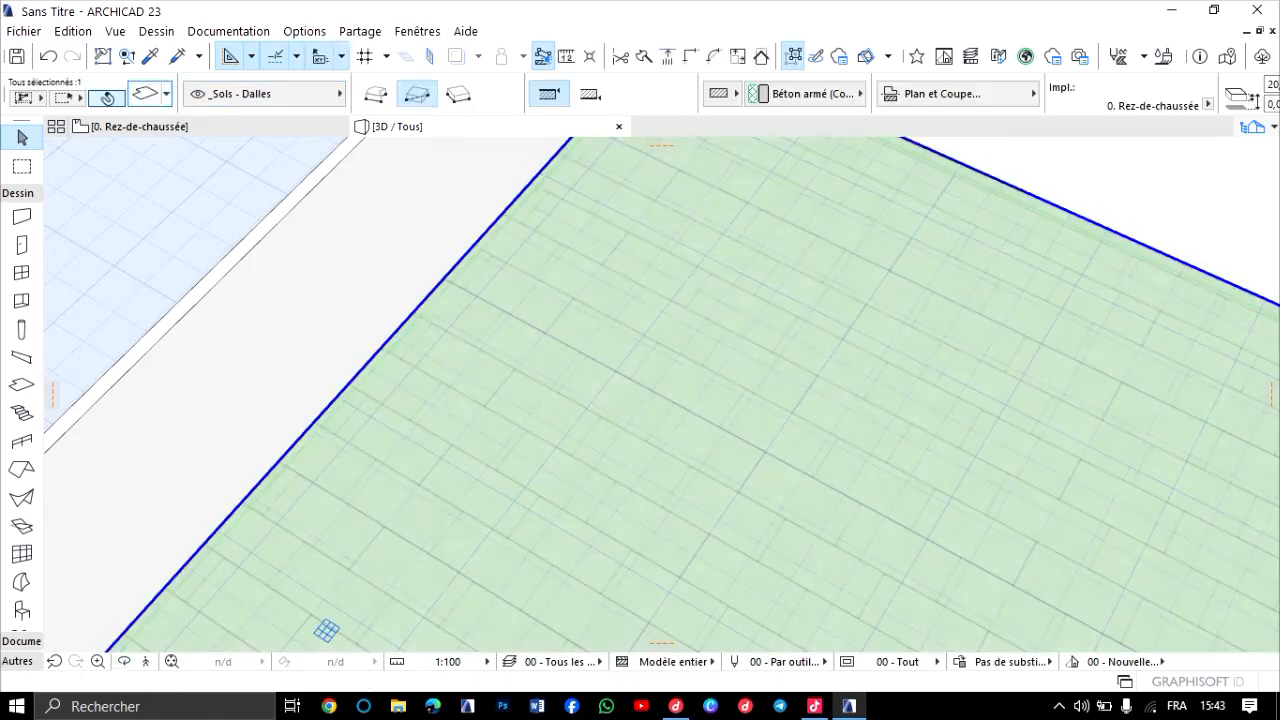
key("ctrl+t")
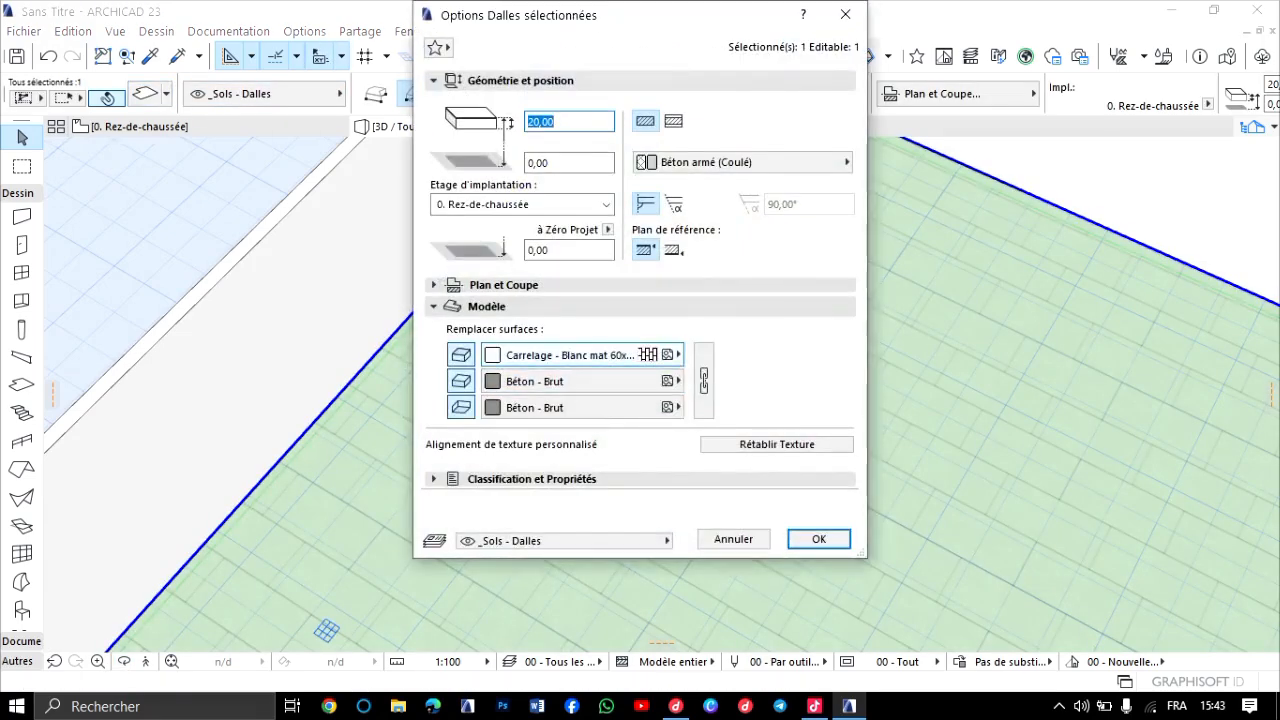
left_click(645, 355)
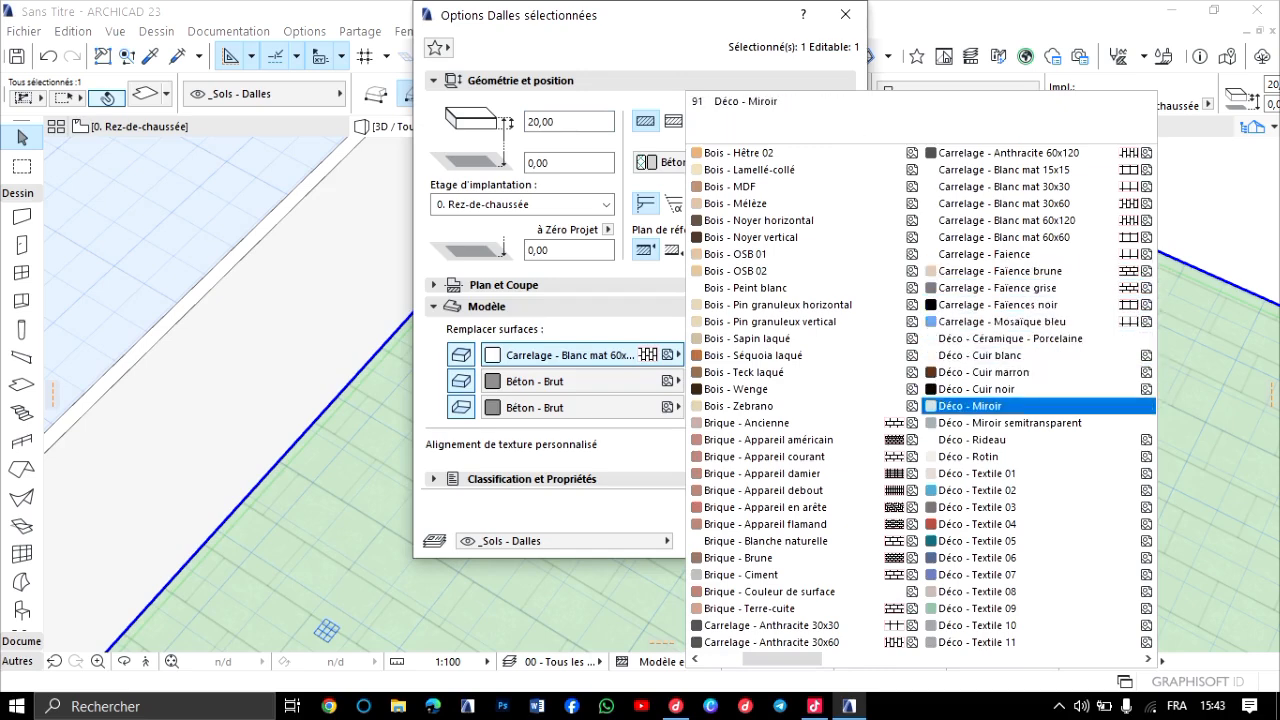
scroll(1039, 406, "down", 2)
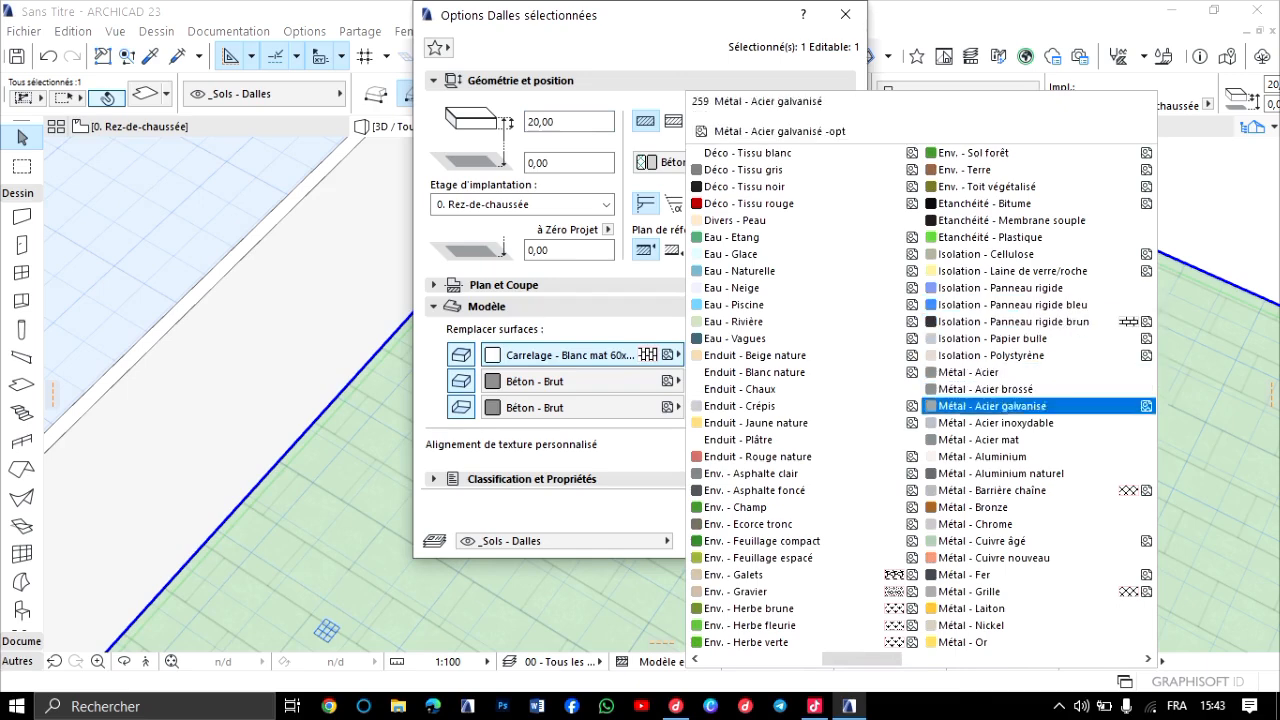
scroll(1039, 456, "down", 2)
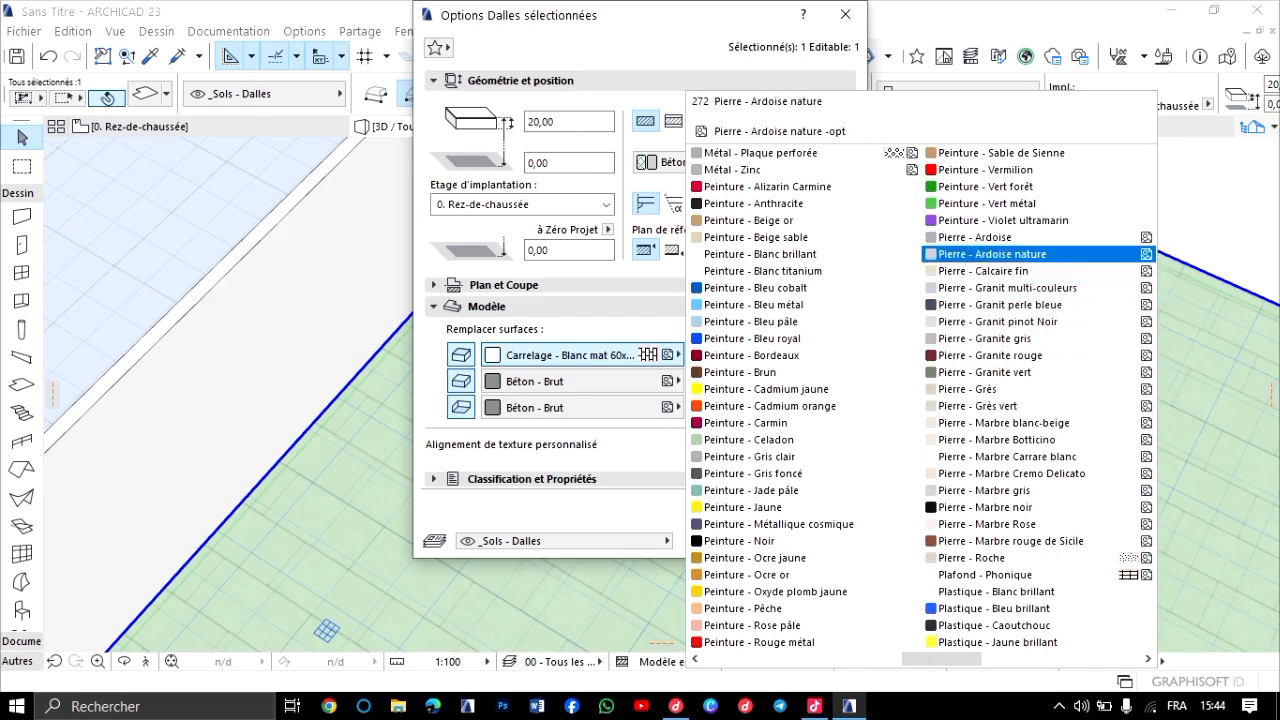
left_click(975, 237)
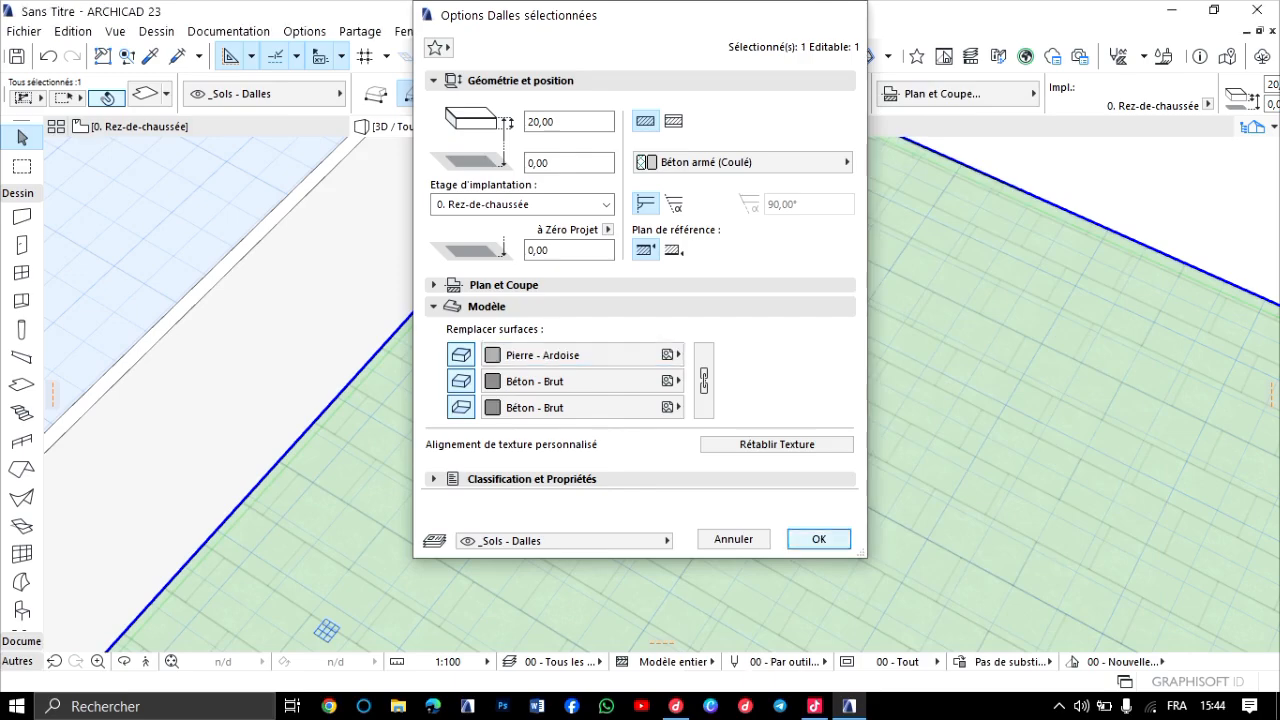
left_click(818, 539)
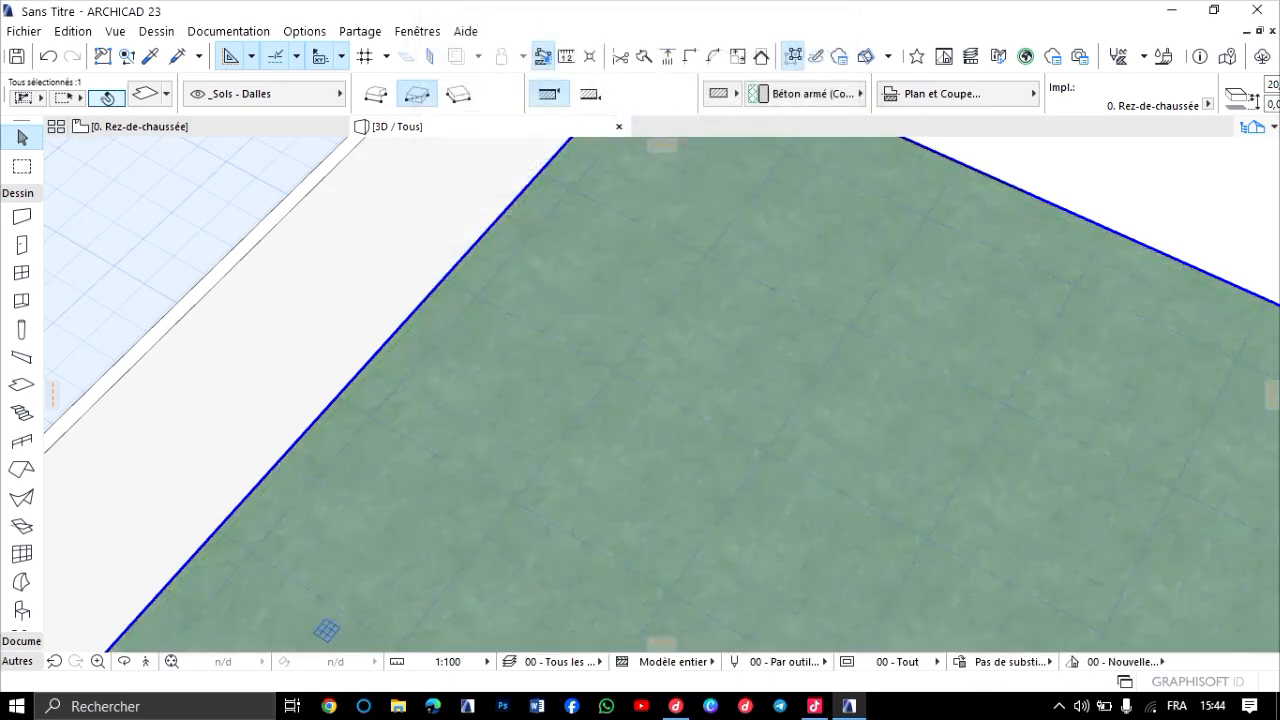
key("Escape")
Examine the slate finish of the floor slab in 3D from several sides of the building and close up.
scroll(740, 420, "down", 4)
middle_click_drag(740, 420, 848, 223)
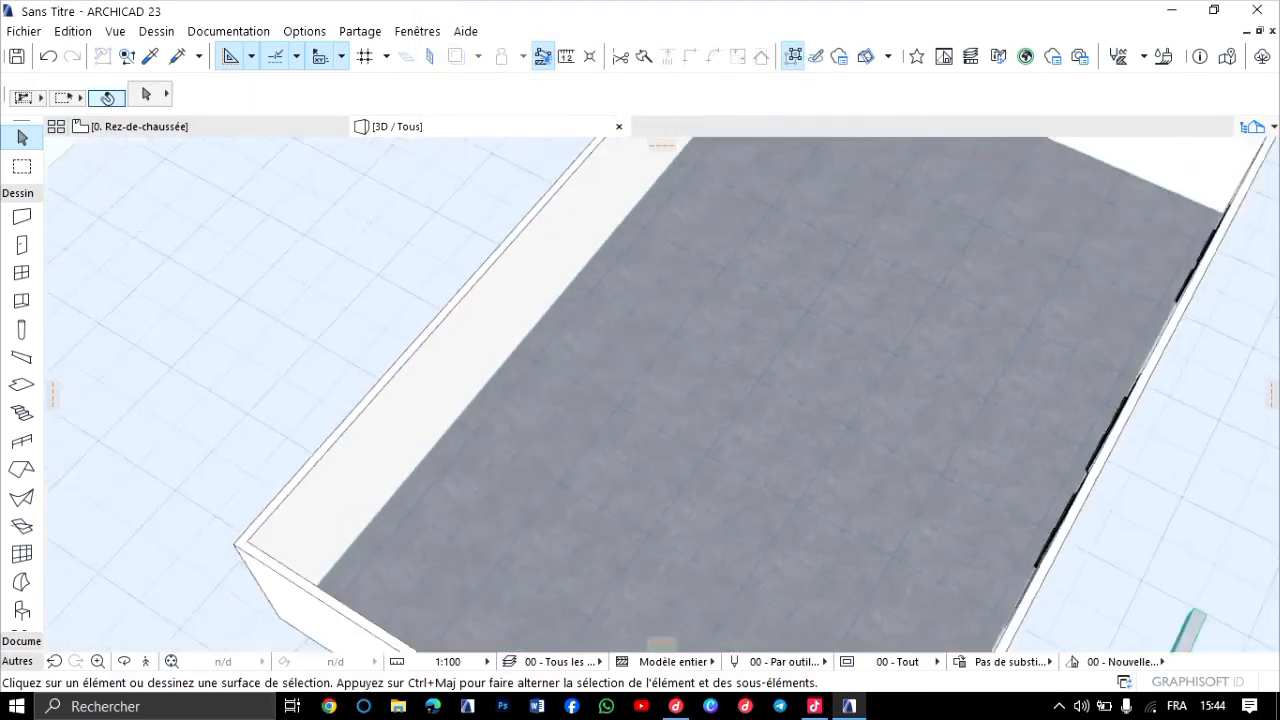
scroll(660, 395, "up", 5)
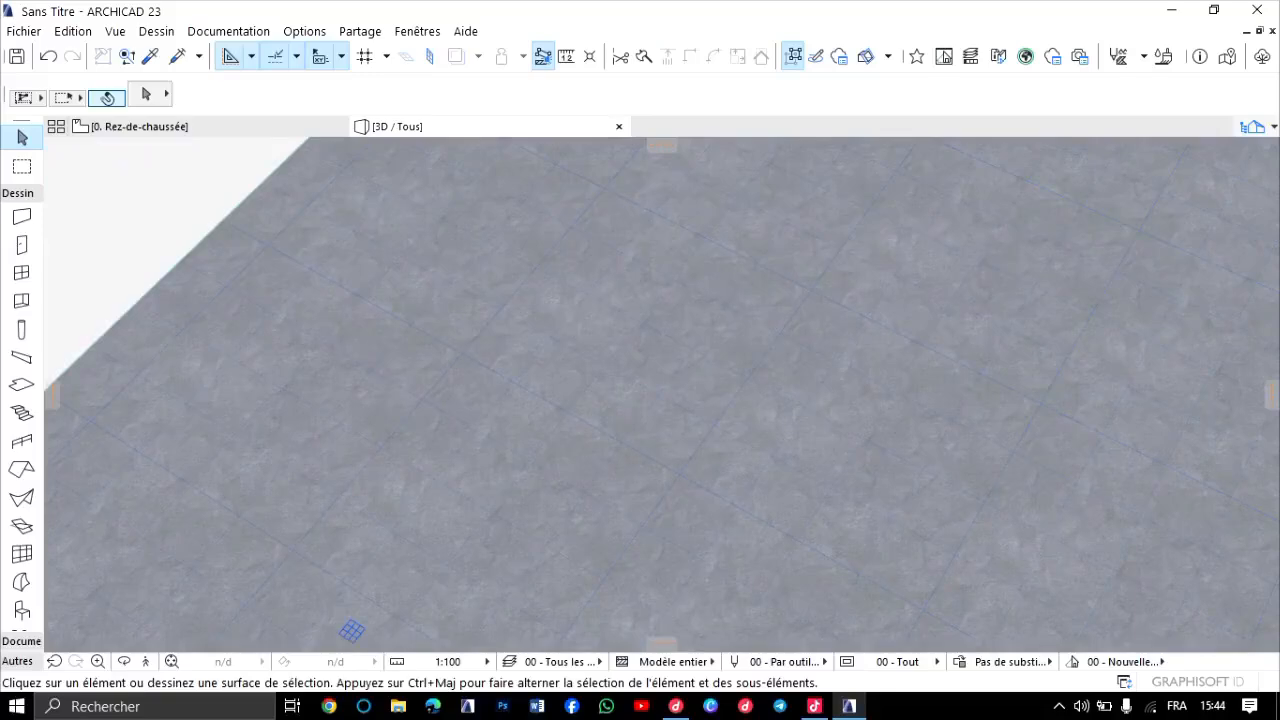
scroll(645, 472, "down", 2)
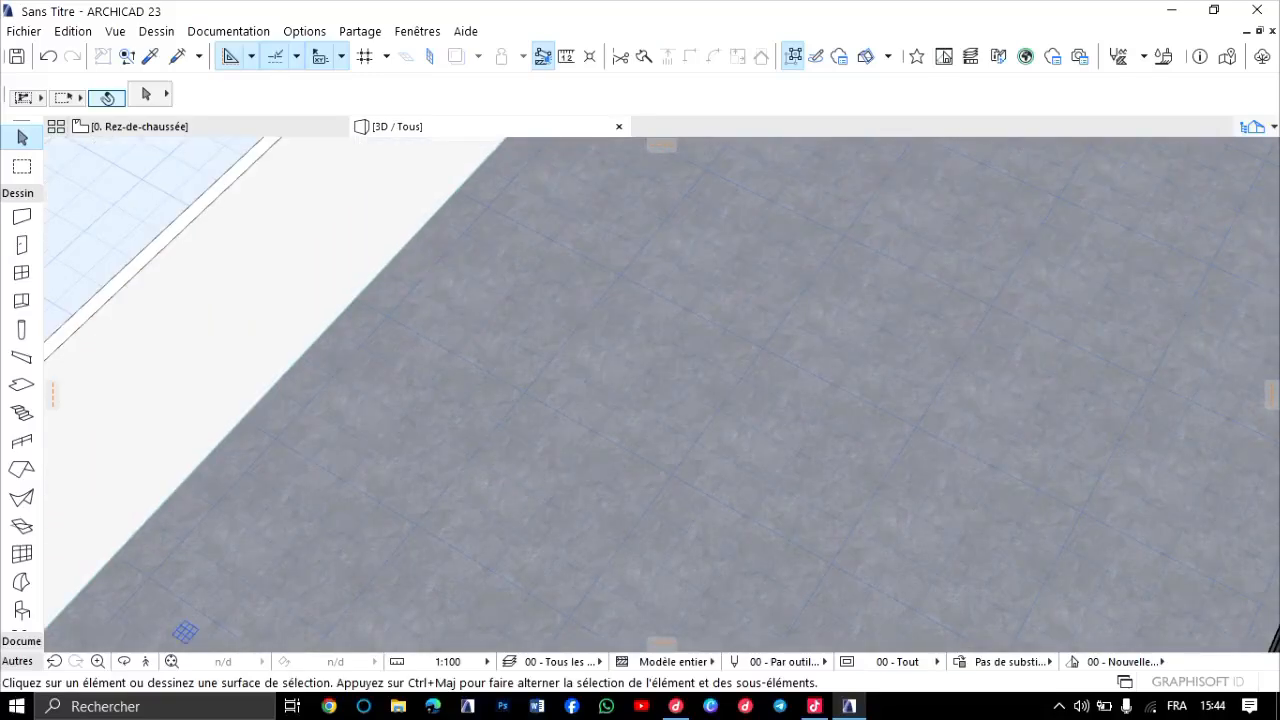
left_click(124, 661)
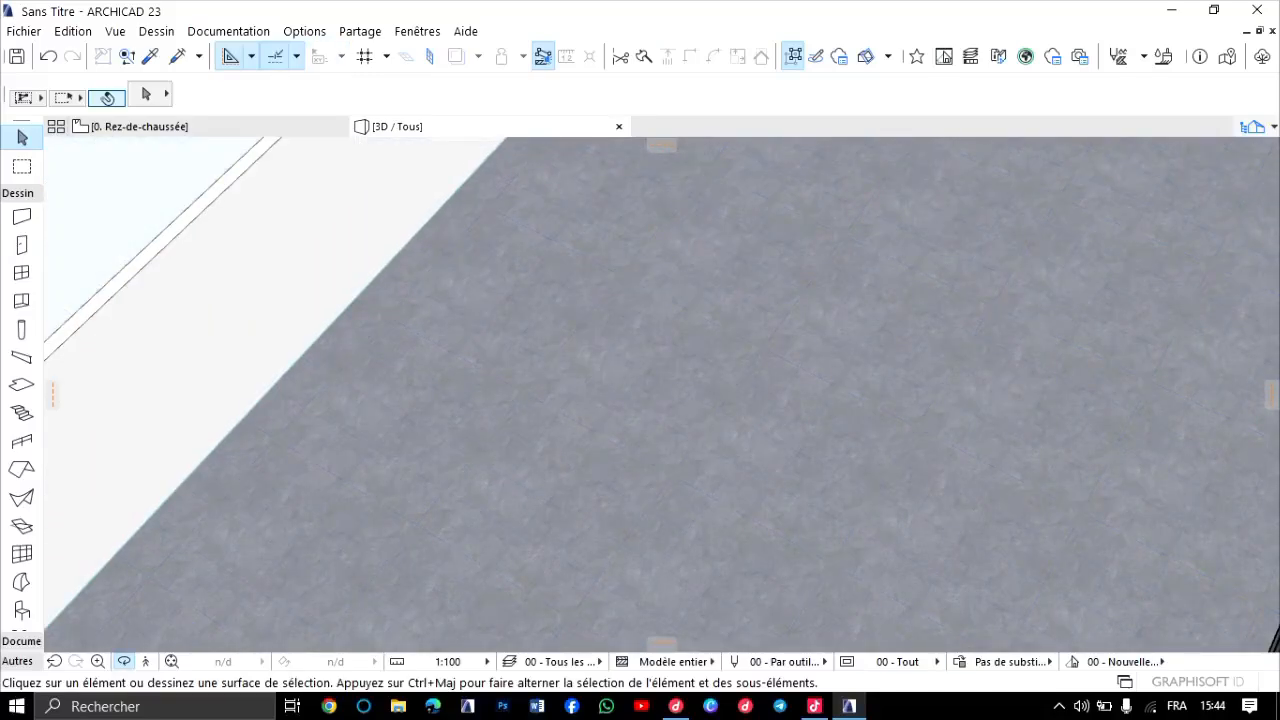
left_click_drag(540, 420, 510, 430)
middle_click_drag(800, 170, 820, 380)
scroll(820, 370, "down", 5)
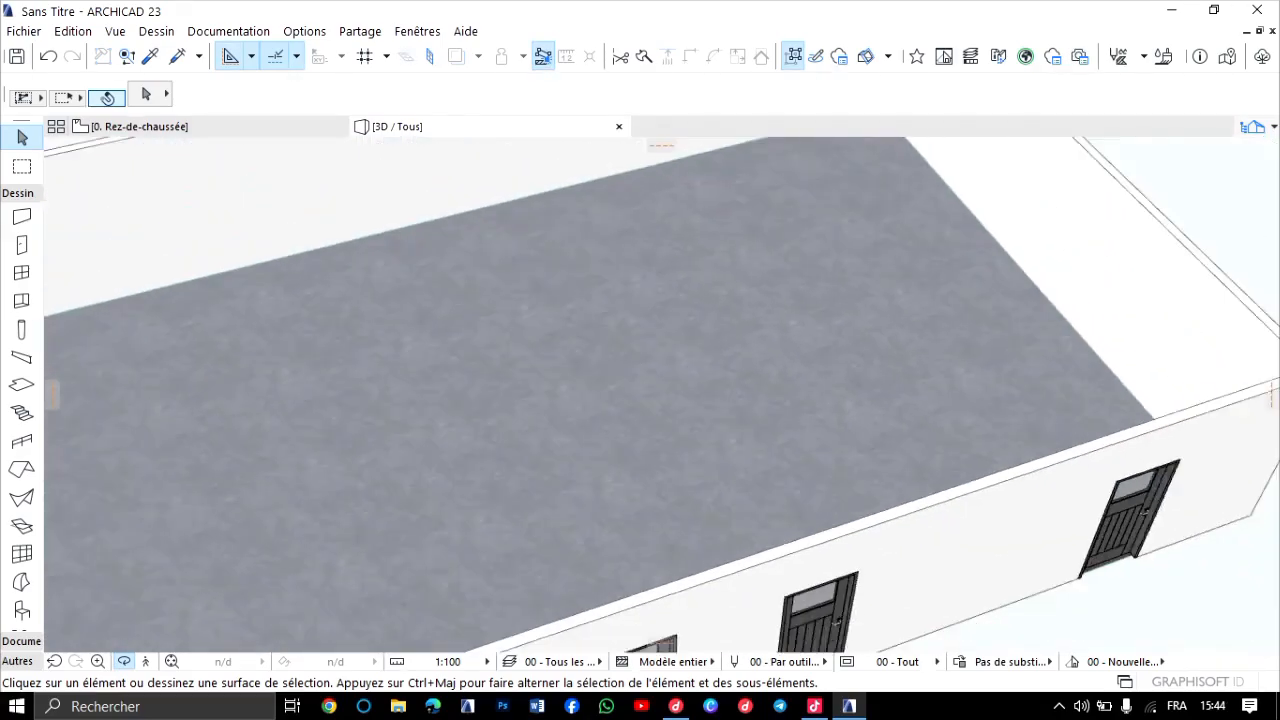
left_click_drag(800, 380, 1020, 385)
left_click_drag(900, 390, 740, 390)
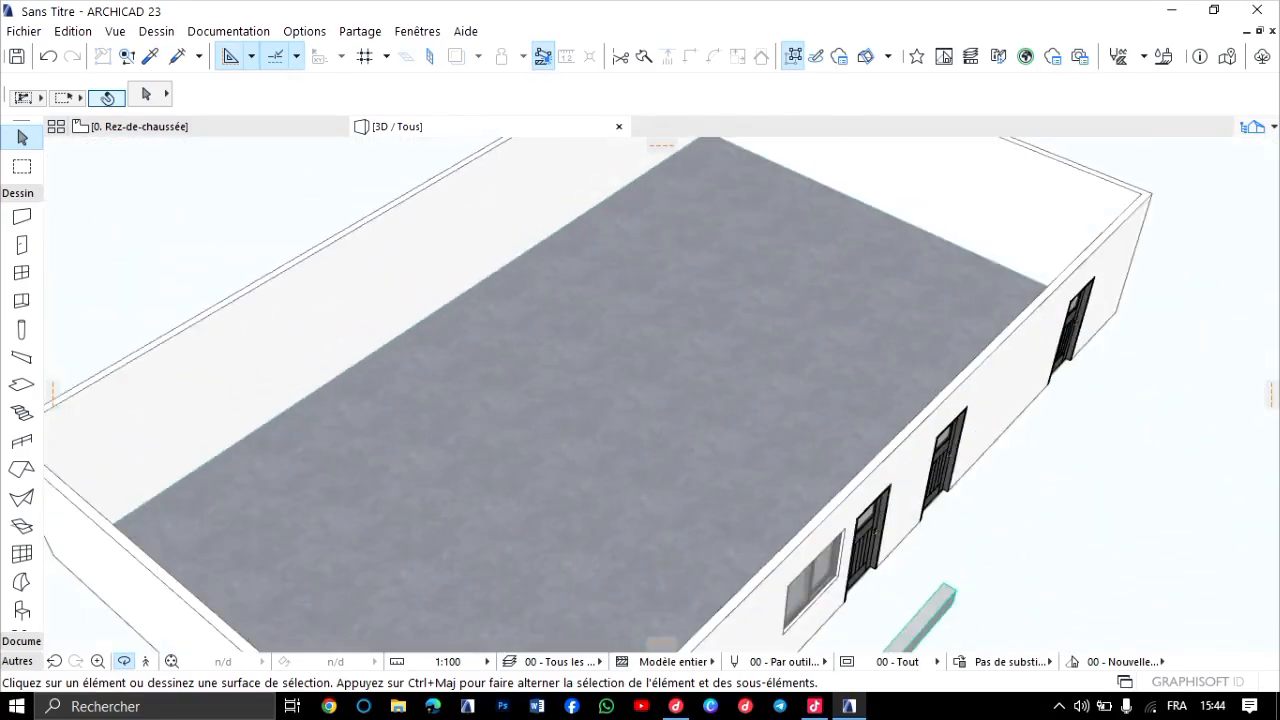
middle_click_drag(840, 290, 600, 400)
left_click_drag(600, 400, 570, 400)
scroll(570, 400, "up", 7)
left_click_drag(700, 390, 530, 410)
scroll(520, 408, "down", 6)
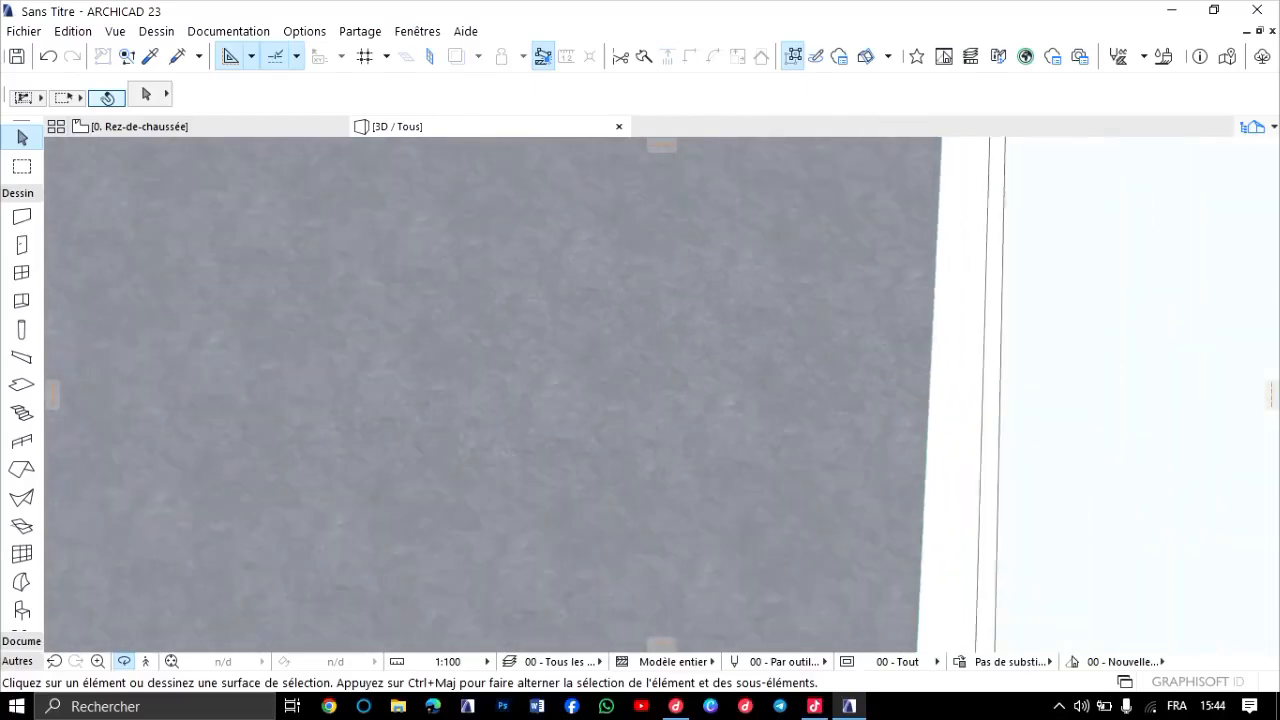
middle_click_drag(520, 400, 920, 424)
scroll(661, 394, "up", 5)
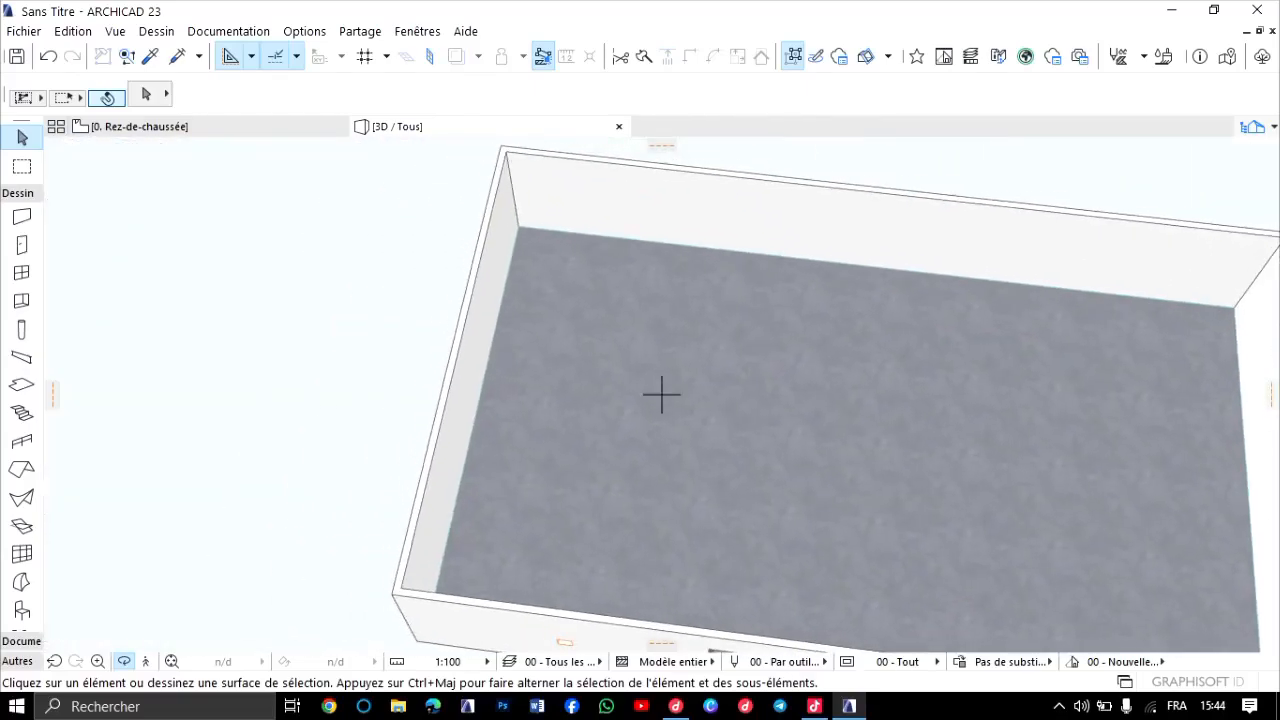
scroll(661, 394, "up", 3)
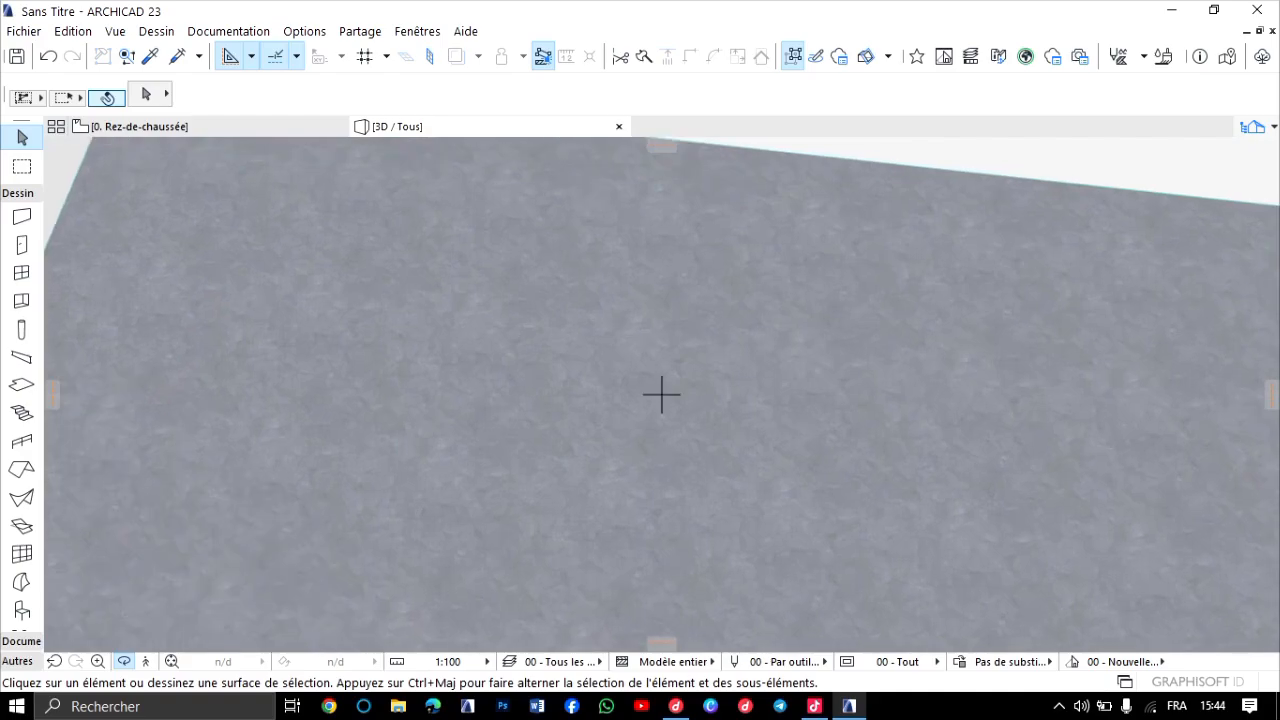
Check the live session in TikTok LIVE Studio, return to ARCHICAD and examine the slate floor across the whole building in 3D.
left_click(815, 706)
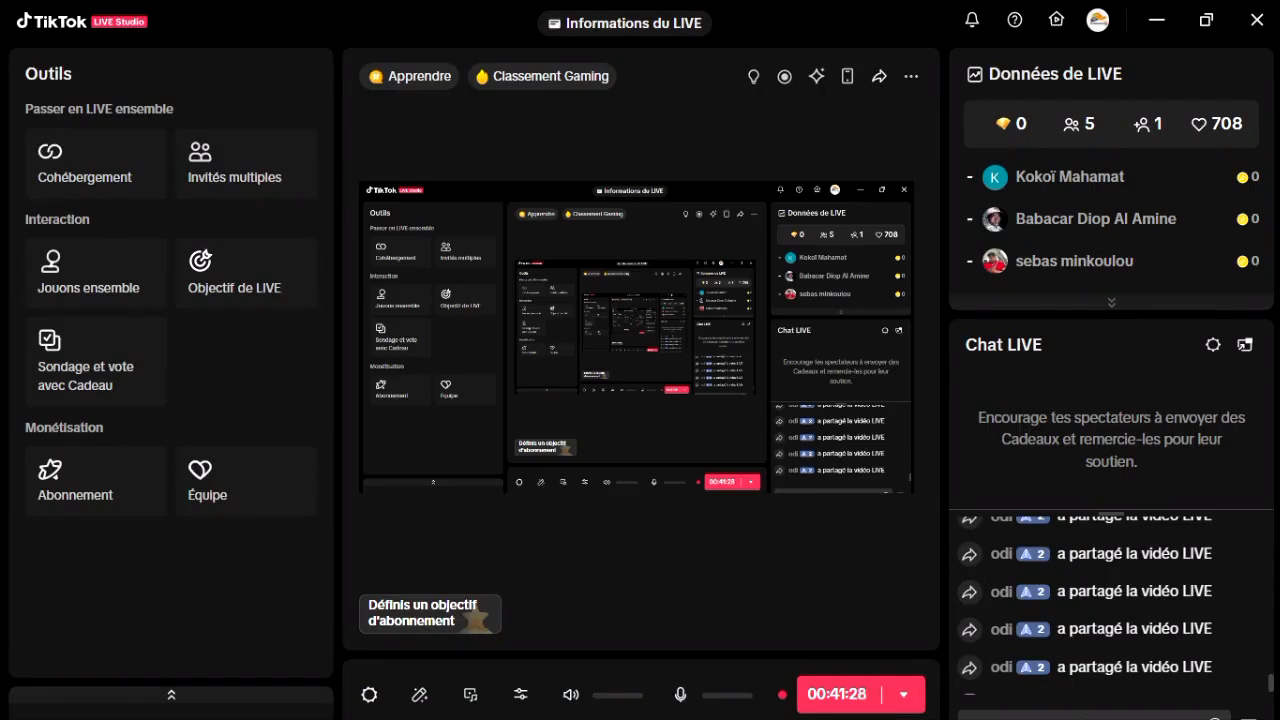
left_click(1157, 20)
scroll(661, 394, "down", 1)
scroll(661, 394, "down", 4)
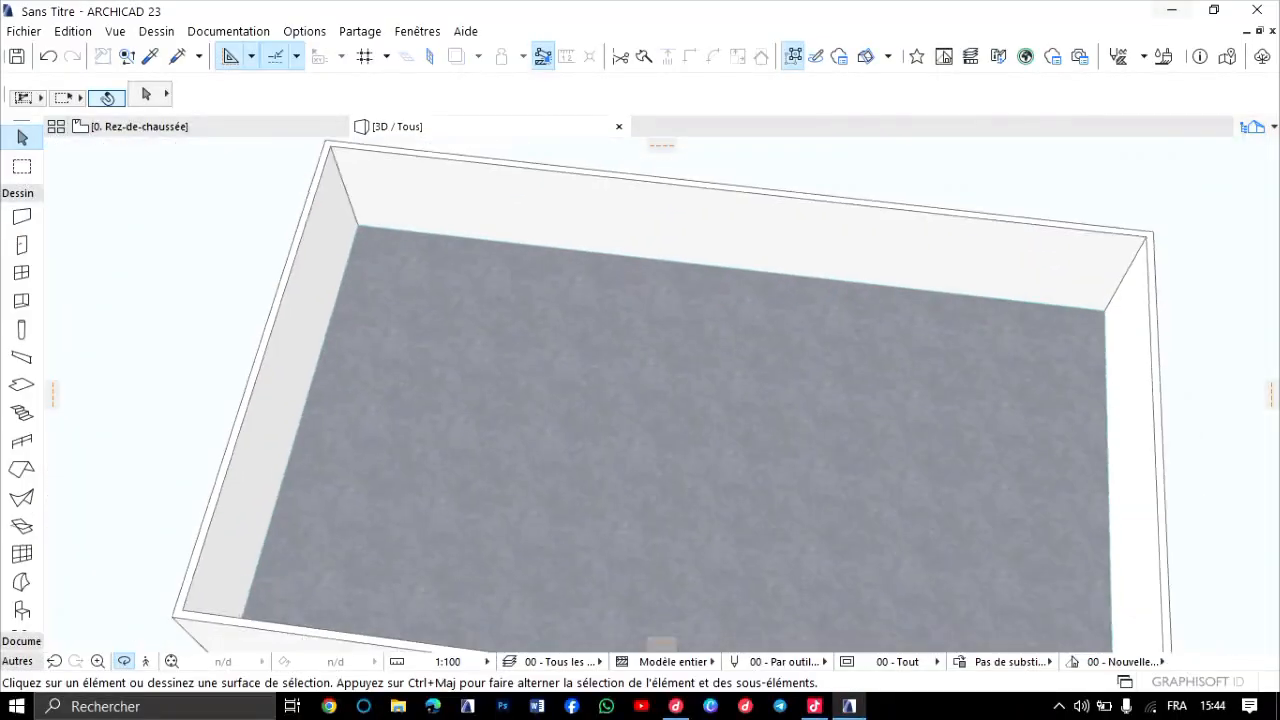
scroll(661, 394, "down", 2)
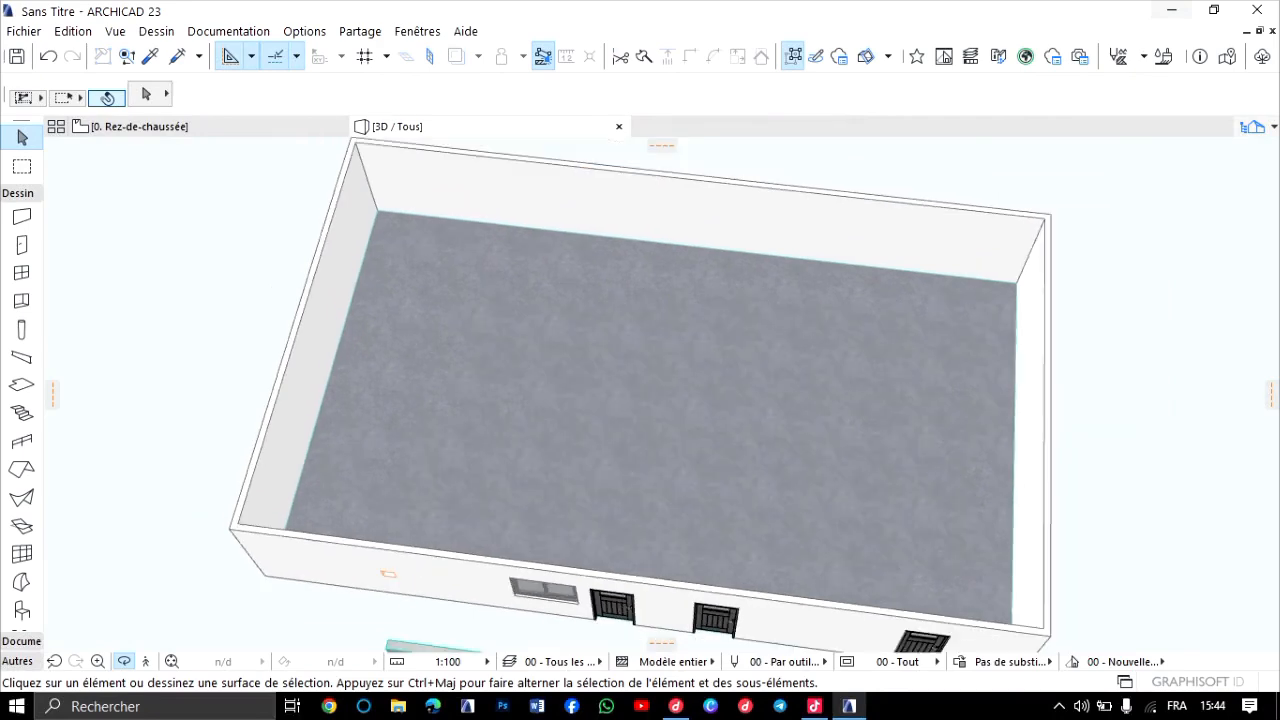
left_click_drag(661, 394, 850, 365)
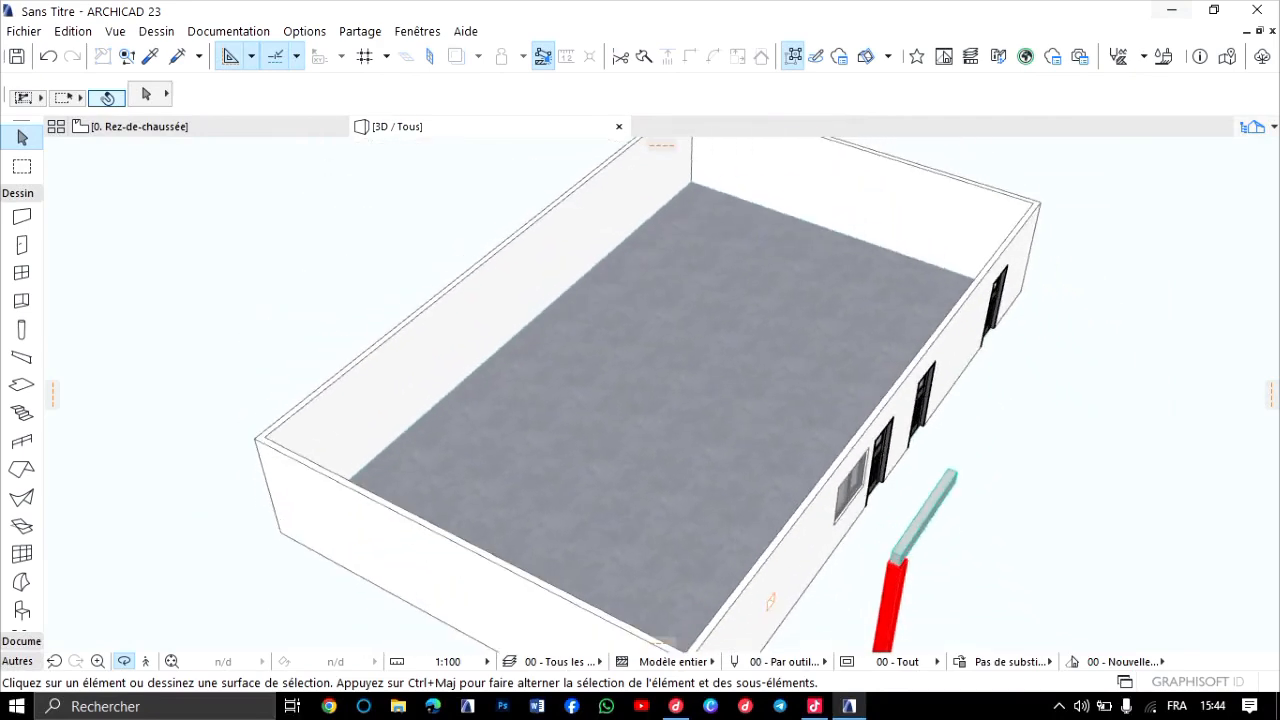
scroll(661, 394, "up", 5)
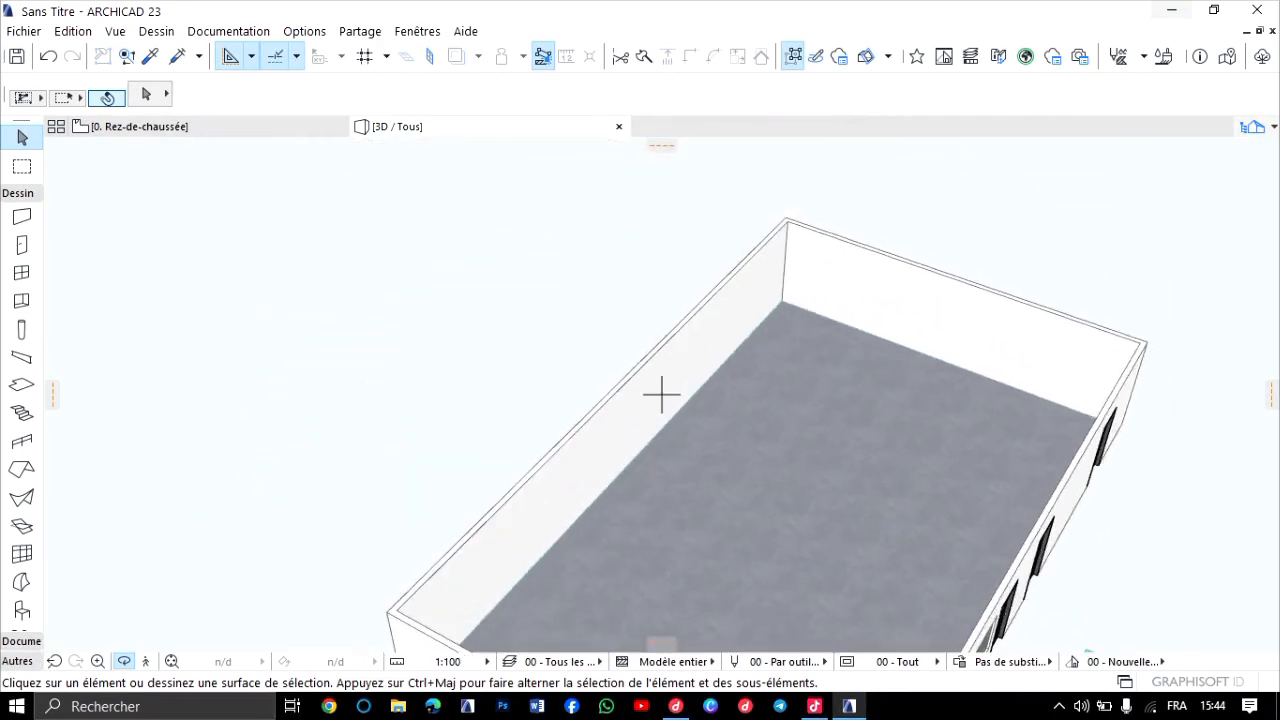
Select the floor slab in the ground-floor plan and set its top surface to Carrelage - Anthracite 60x120.
key("F2")
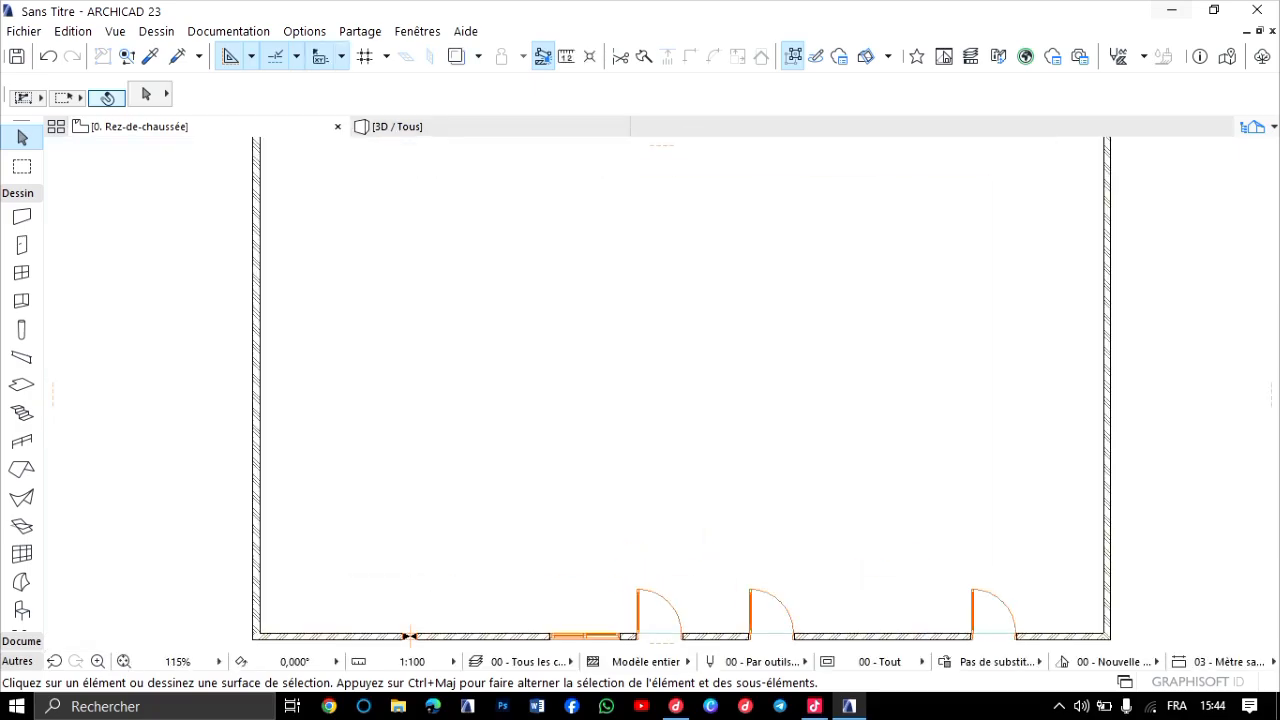
left_click(606, 385)
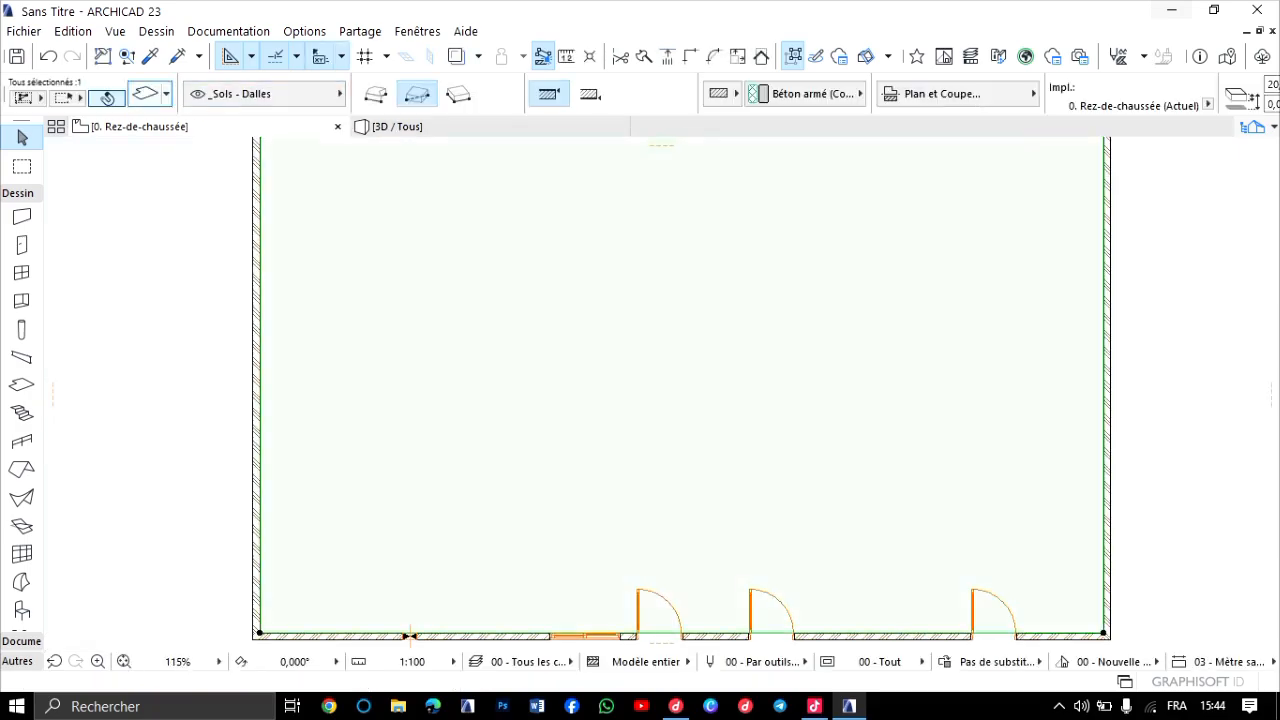
left_click(146, 94)
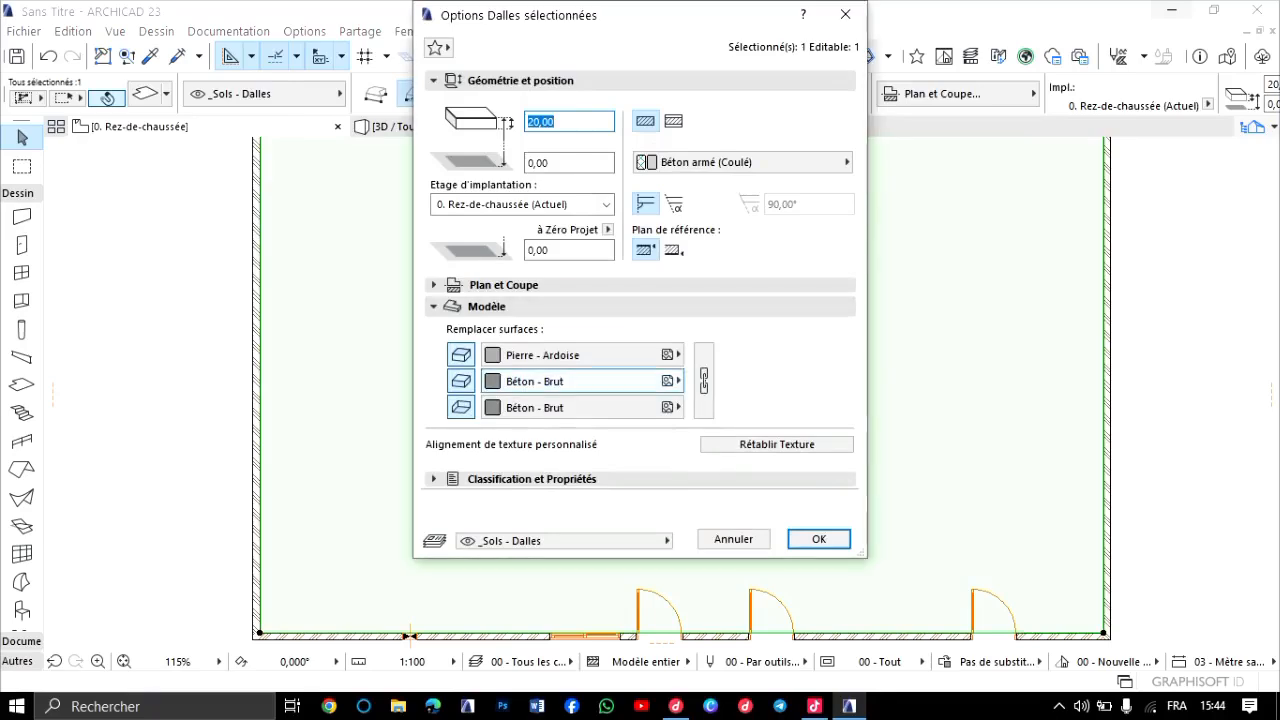
left_click(602, 355)
scroll(1000, 372, "up", 5)
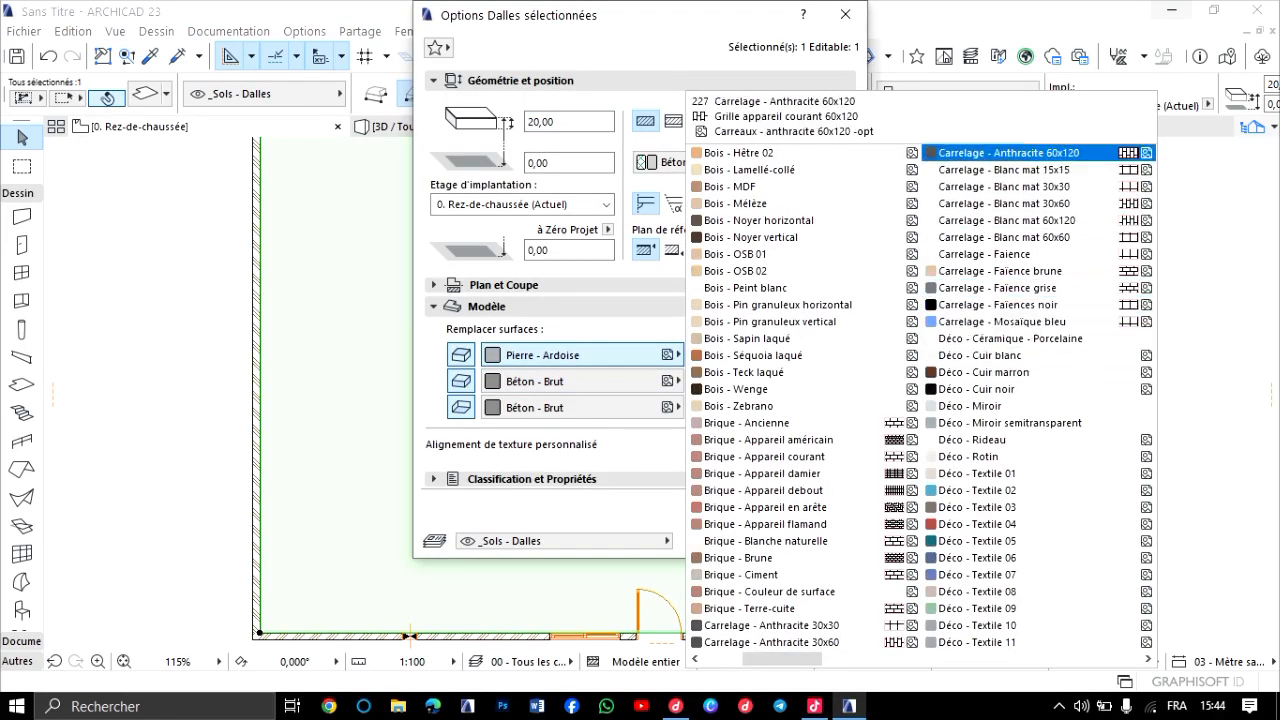
left_click(1008, 152)
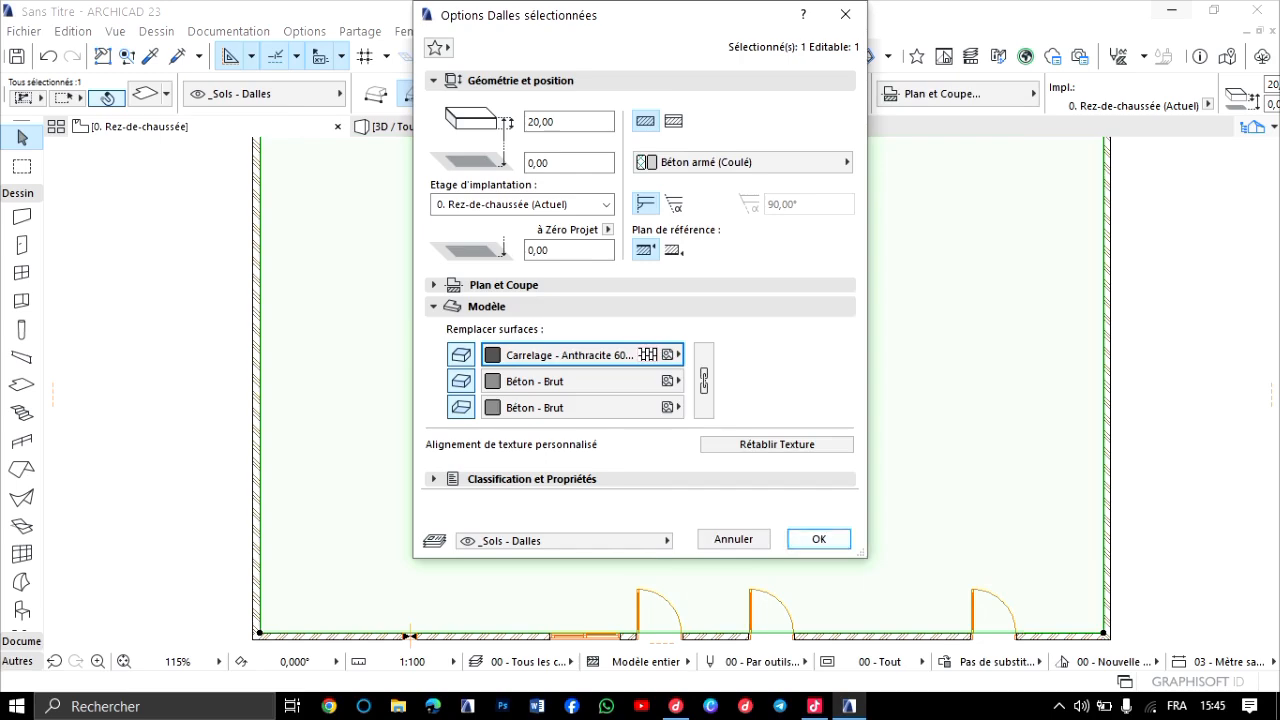
left_click(817, 538)
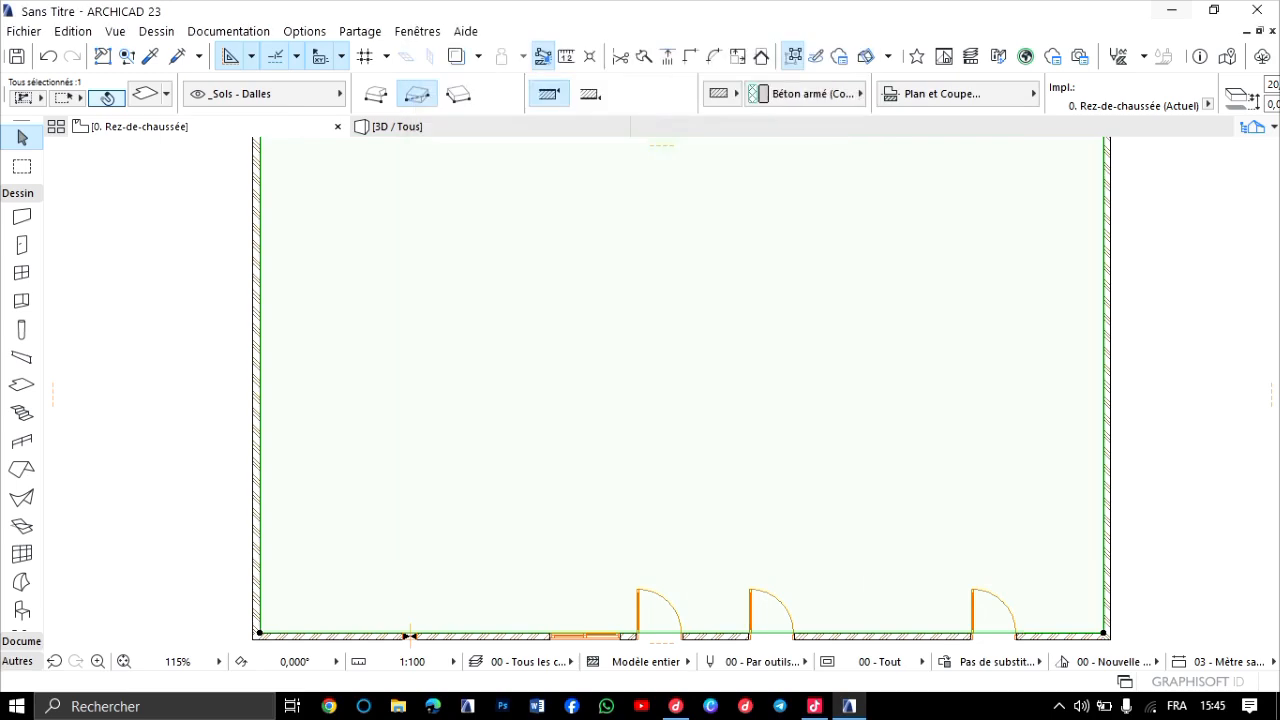
Examine the anthracite tile finish of the floor slab in 3D, close up and across the whole building.
key("F3")
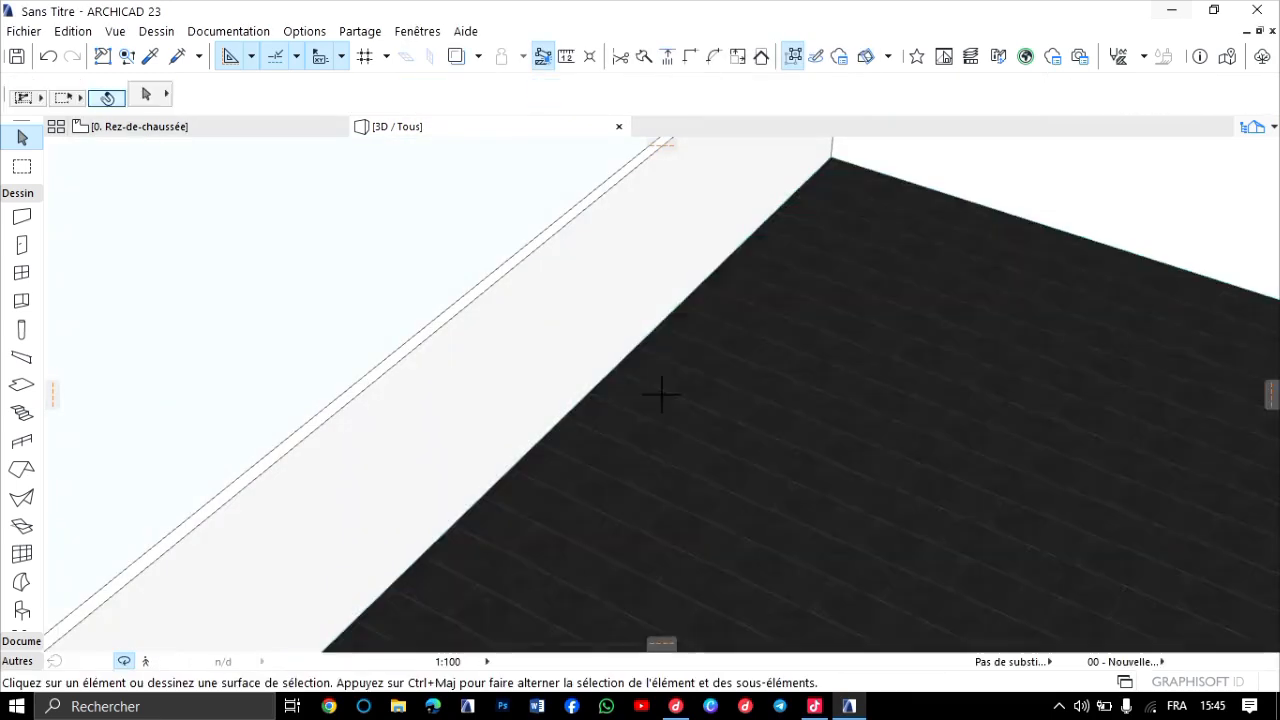
scroll(661, 394, "down", 6)
scroll(735, 360, "up", 5)
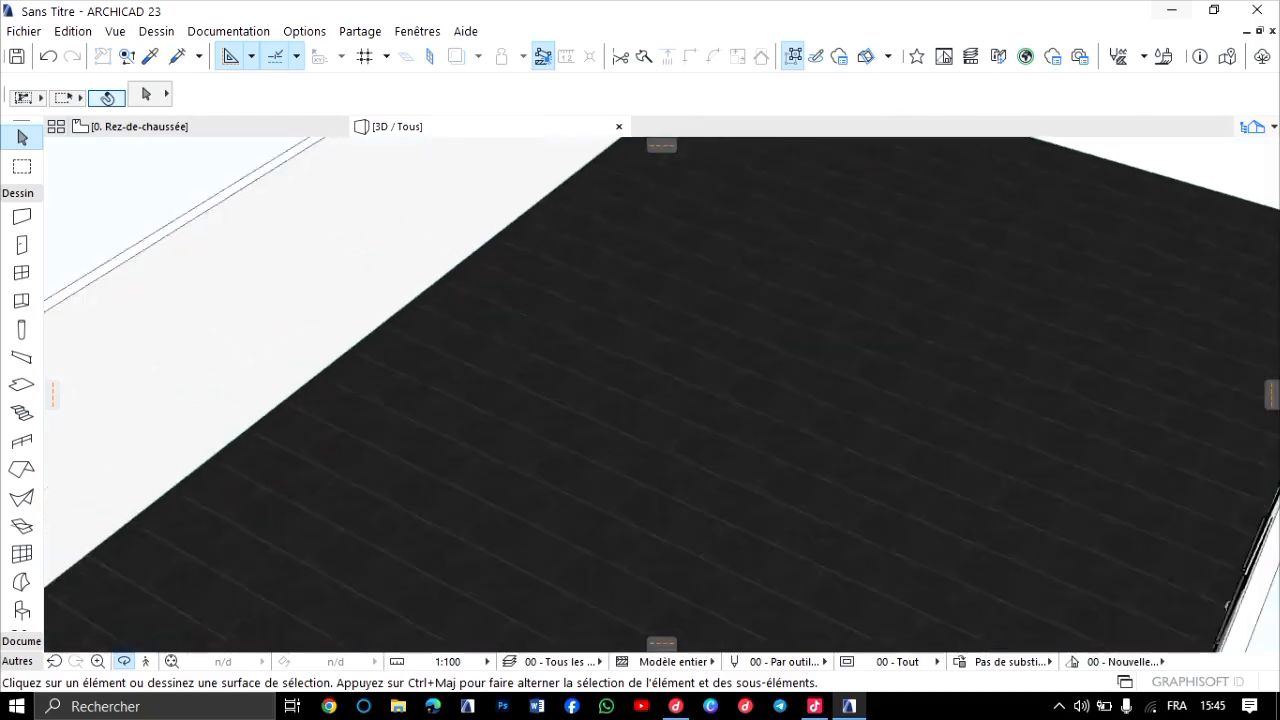
scroll(661, 394, "down", 5)
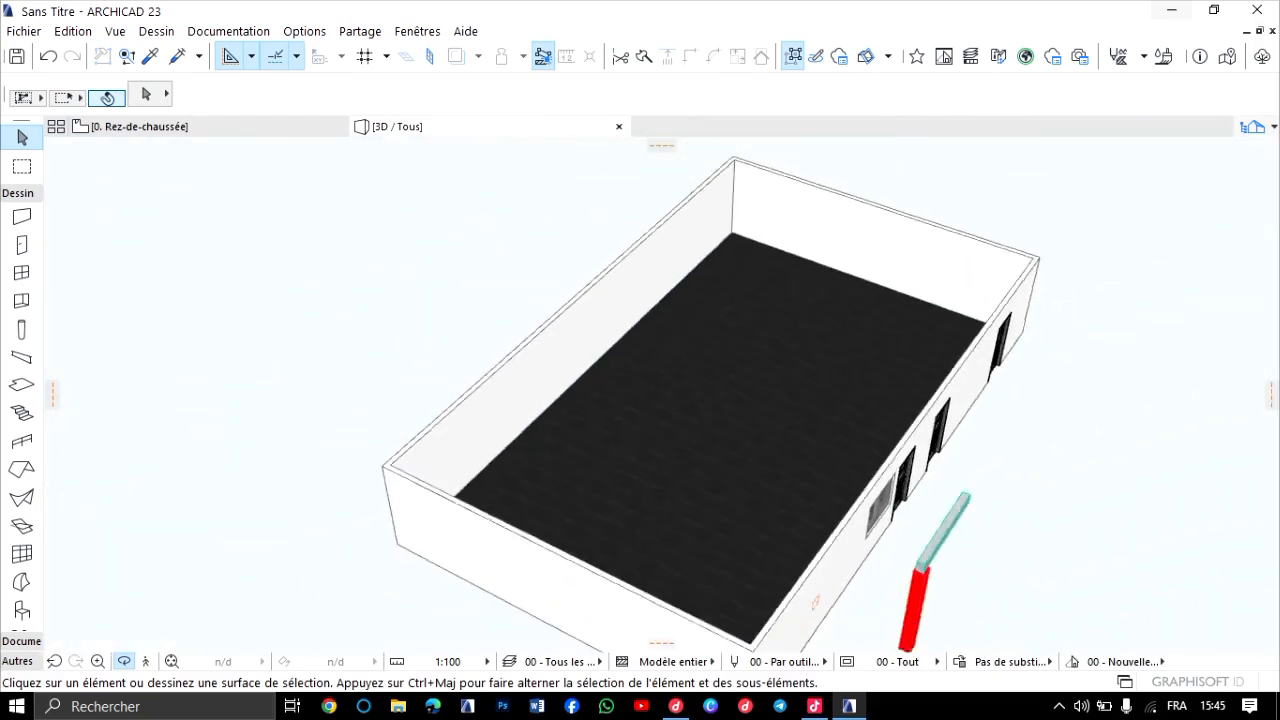
scroll(661, 394, "down", 2)
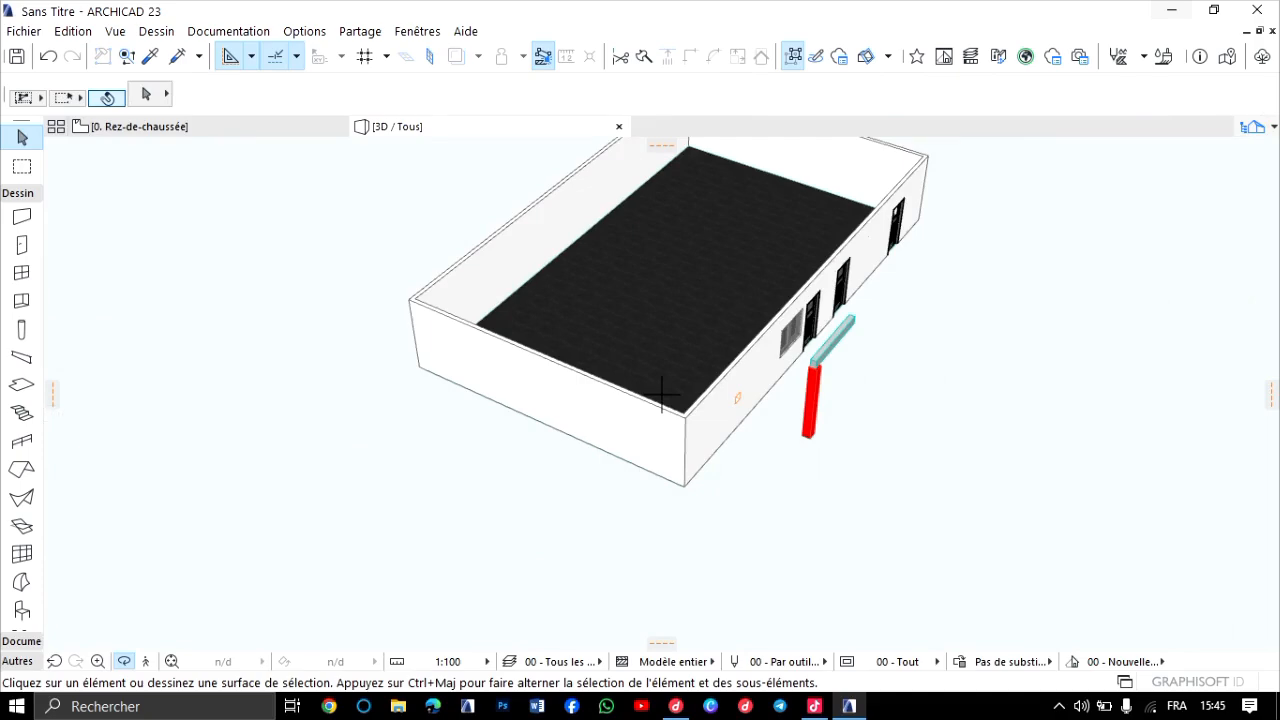
scroll(661, 394, "up", 6)
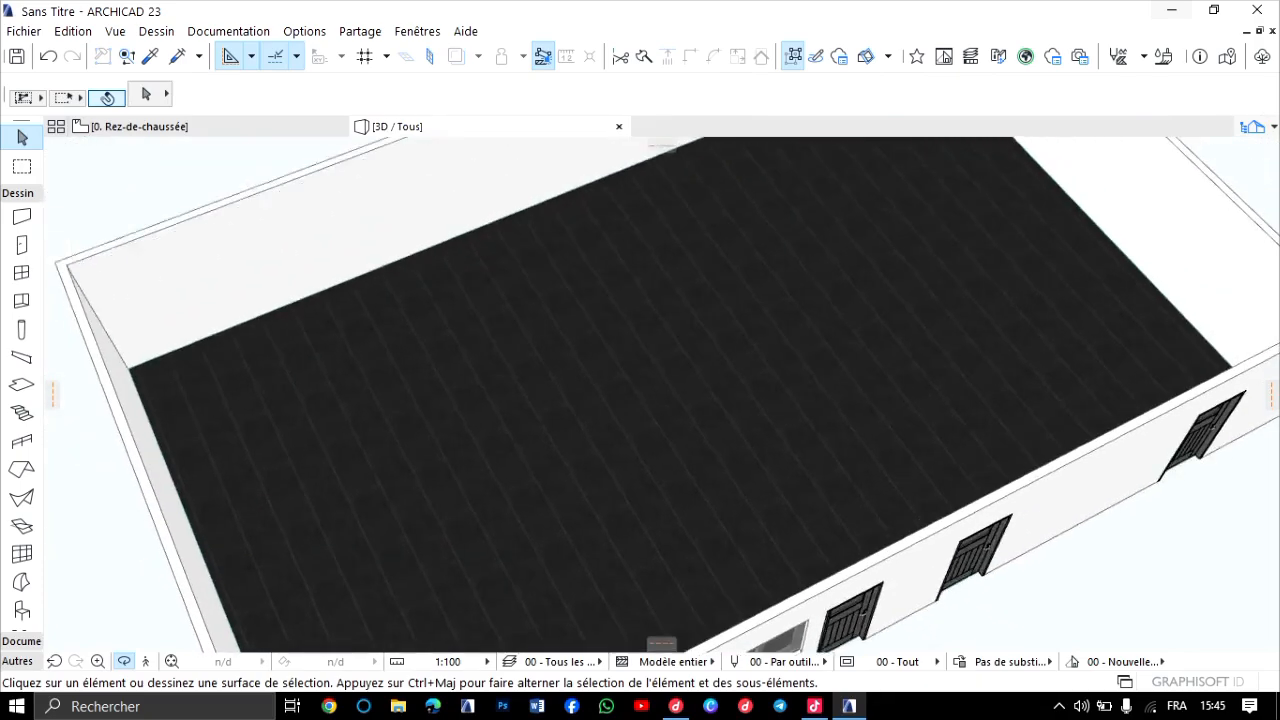
scroll(400, 260, "down", 2)
scroll(270, 290, "up", 3)
Select the floor slab in 3D and set its top surface to Carrelage - Blanc mat 60x120.
left_click(22, 166)
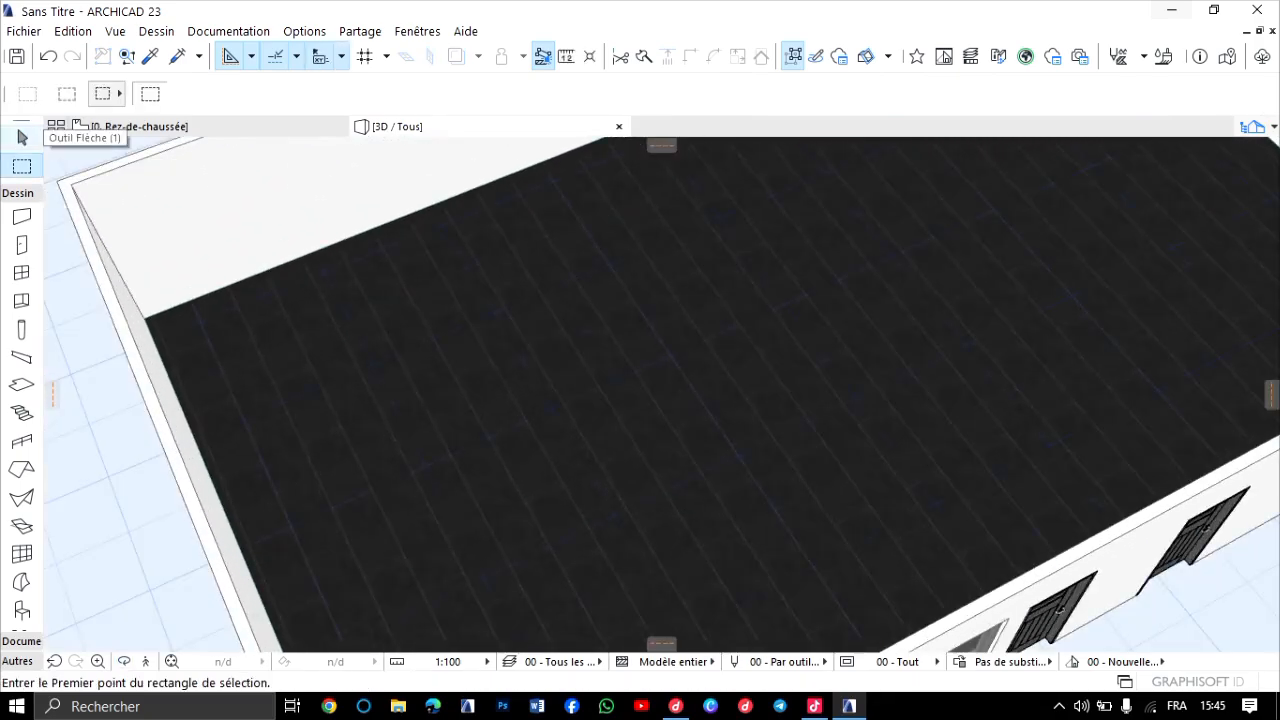
left_click(22, 137)
left_click(458, 293)
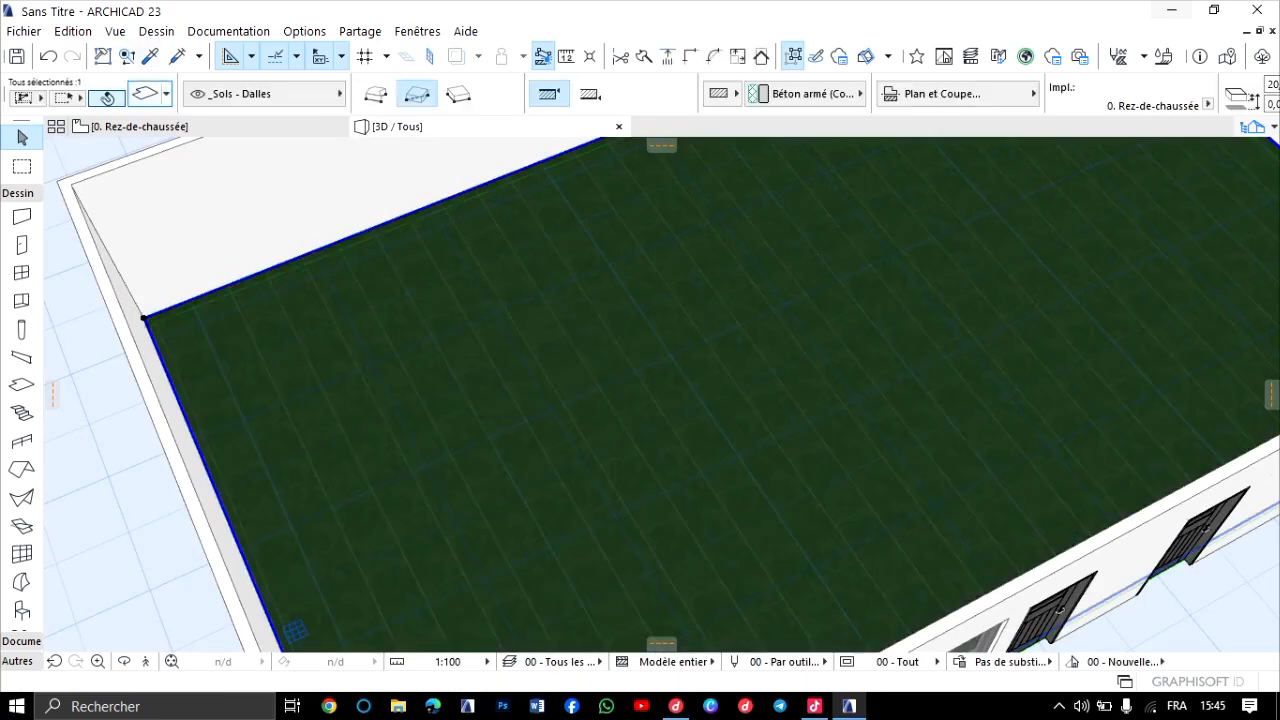
key("ctrl+t")
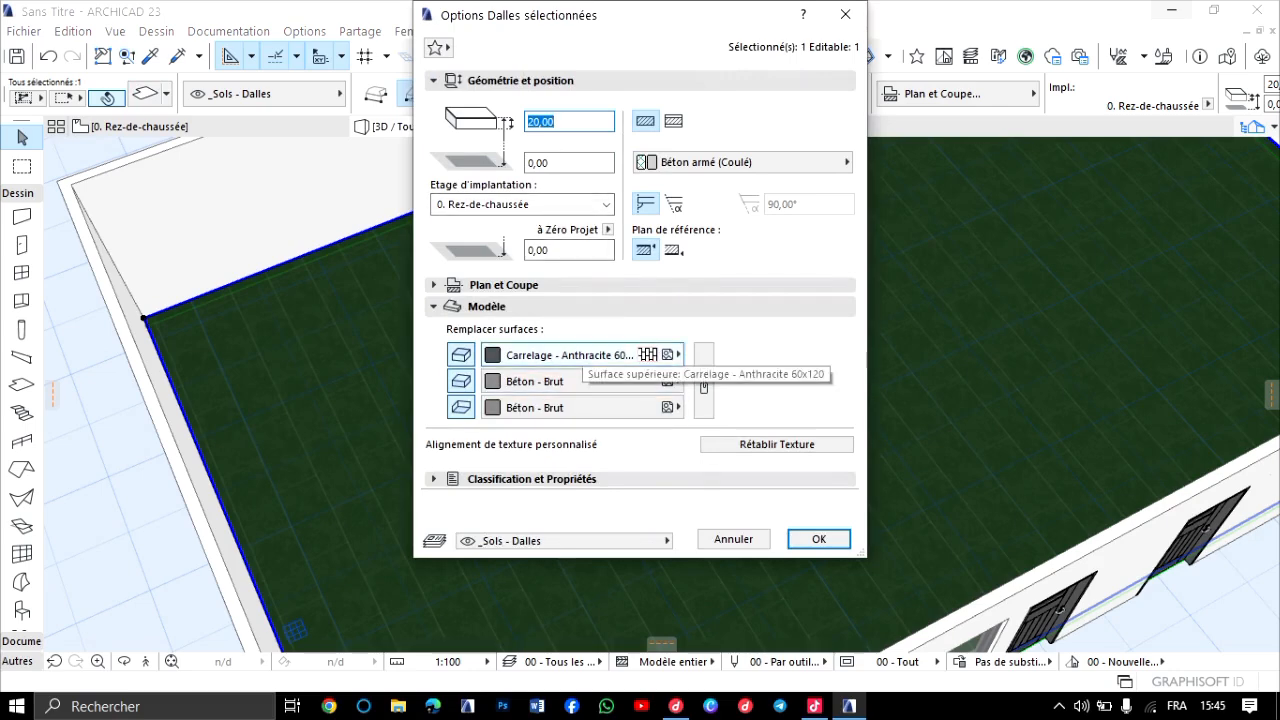
left_click(590, 355)
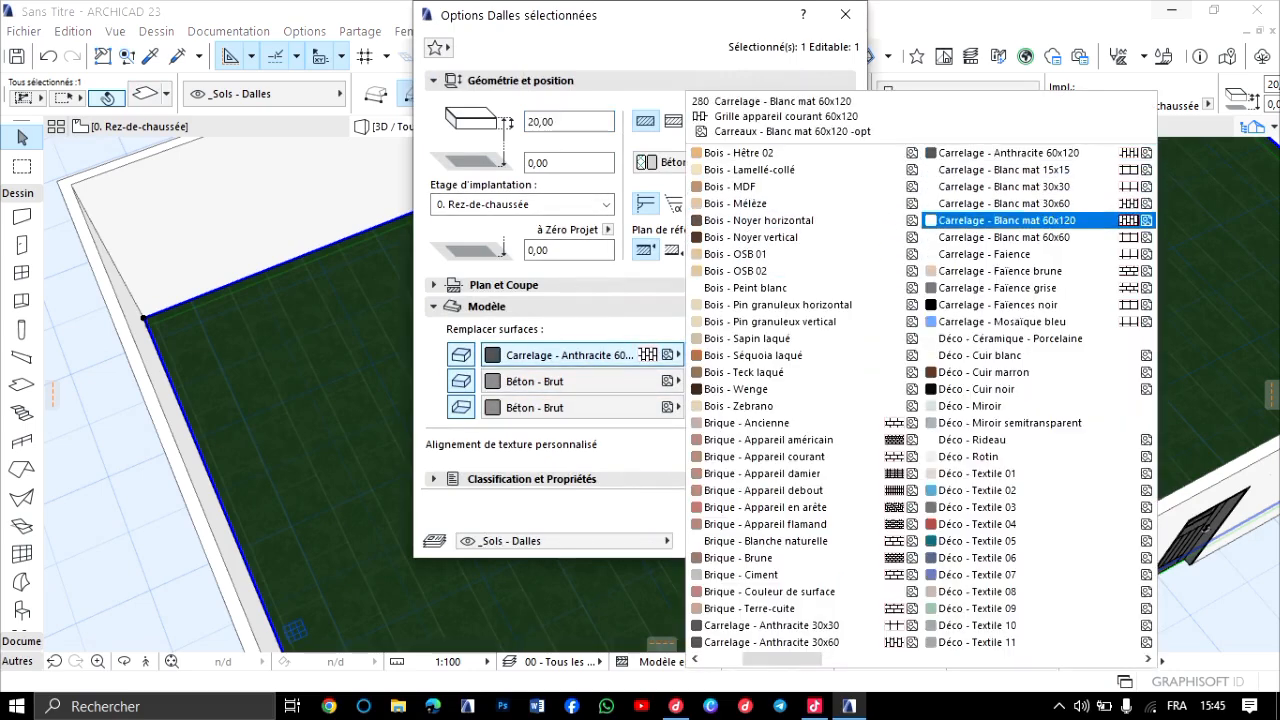
left_click(1003, 203)
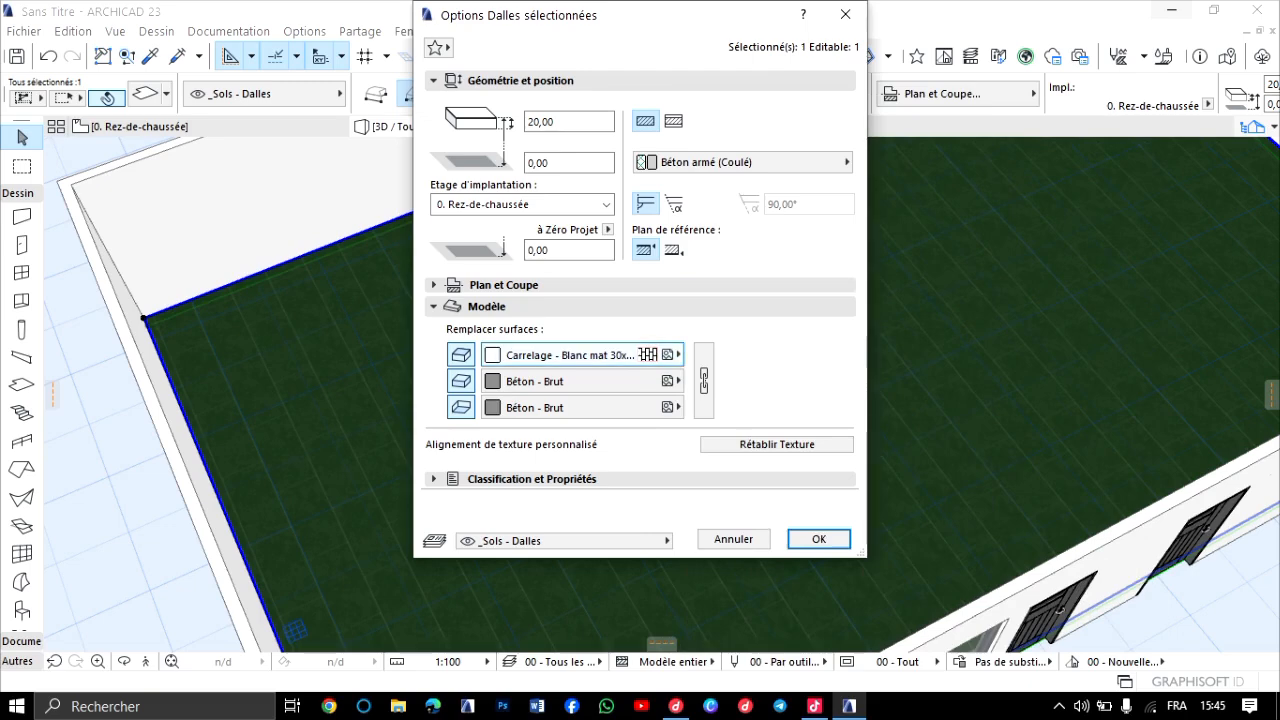
left_click(590, 355)
left_click(1003, 212)
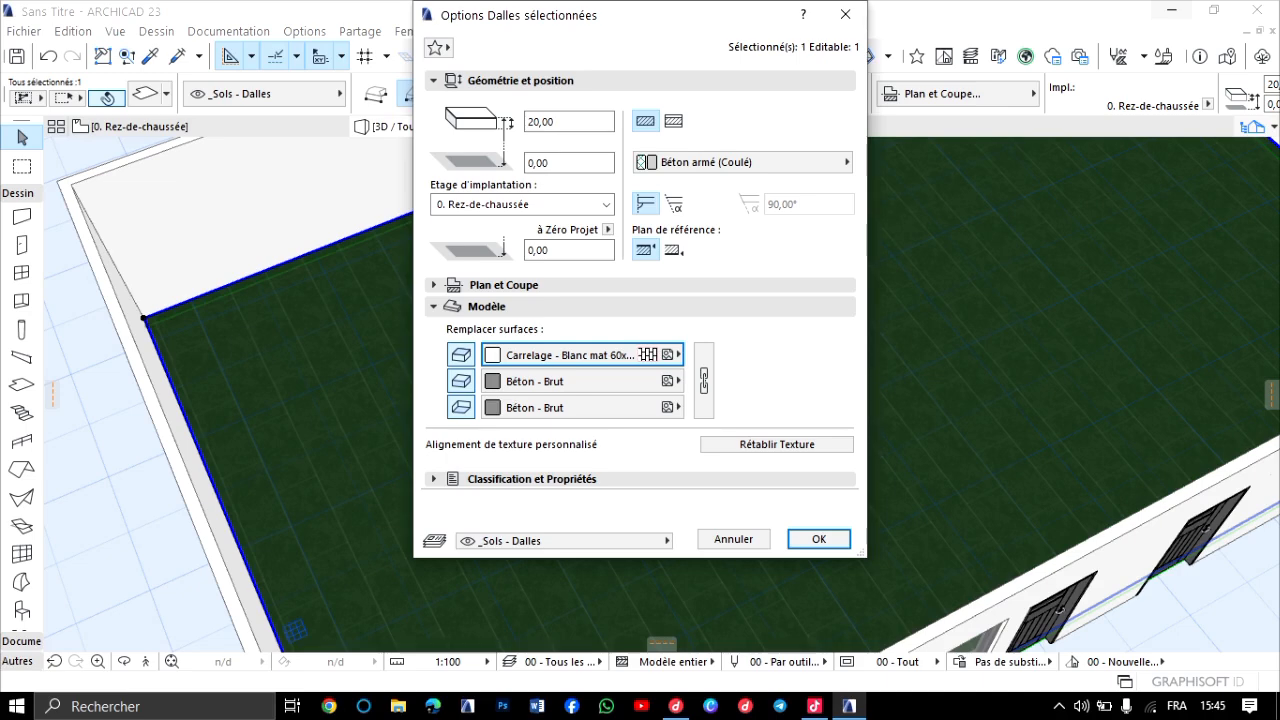
left_click(818, 539)
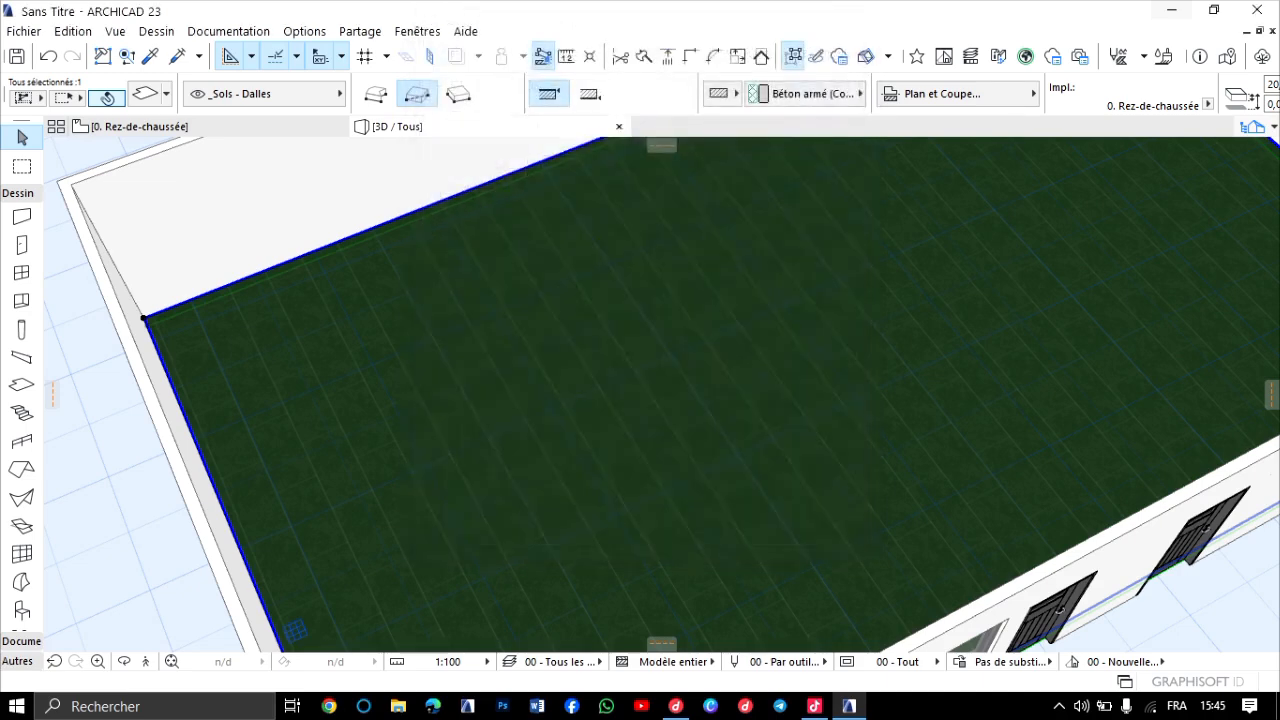
scroll(335, 385, "down", 4)
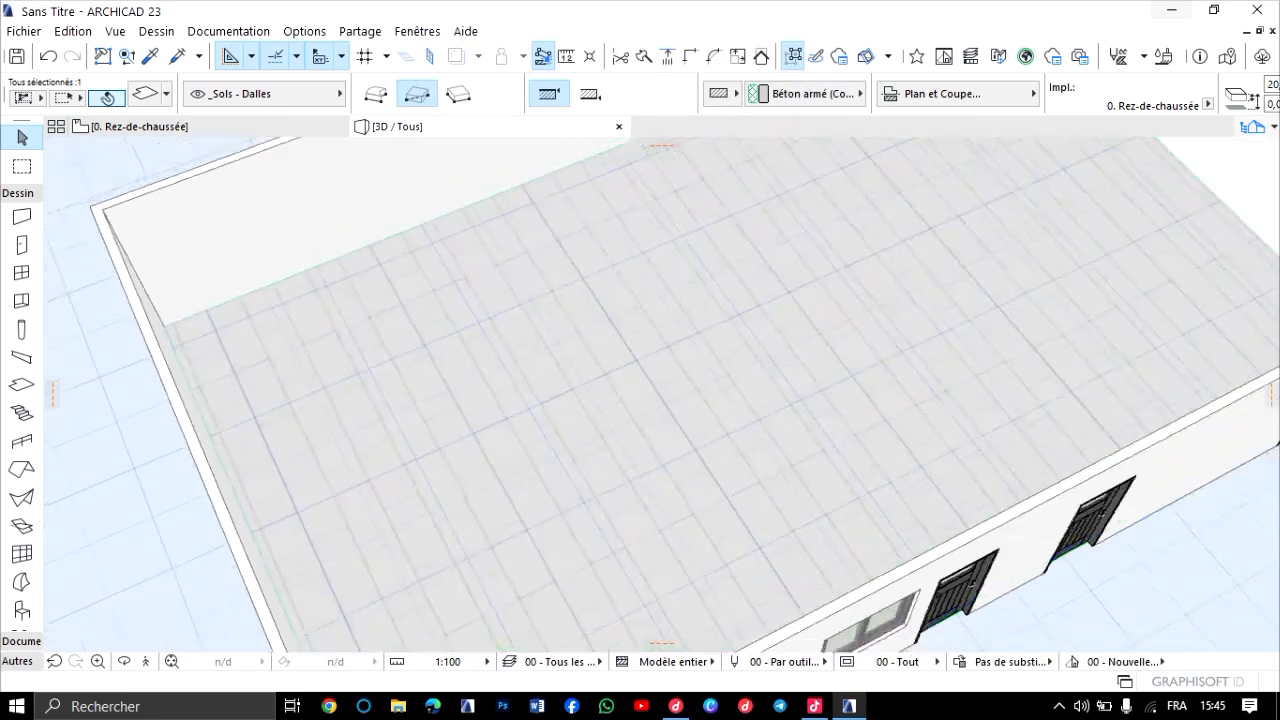
Open the default stair settings and set the stair width to 120,00.
left_click(22, 412)
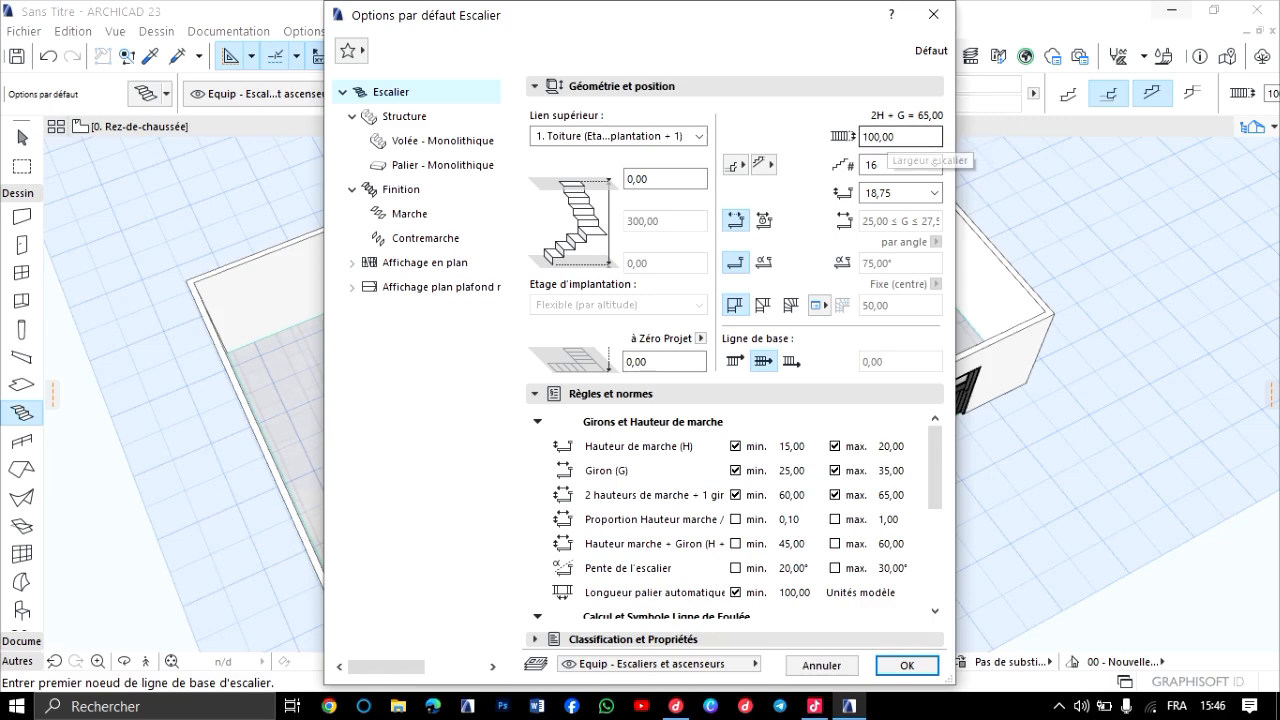
double_click(885, 136)
type("1")
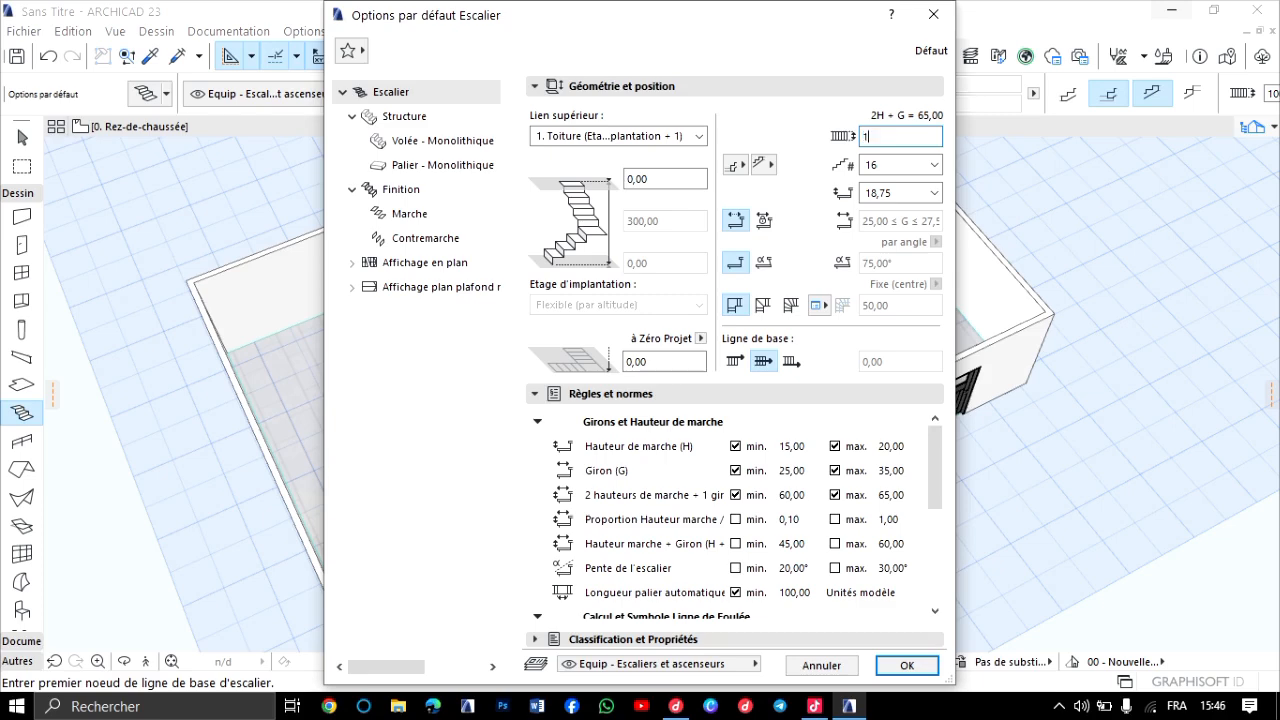
type("20,00")
key("Return")
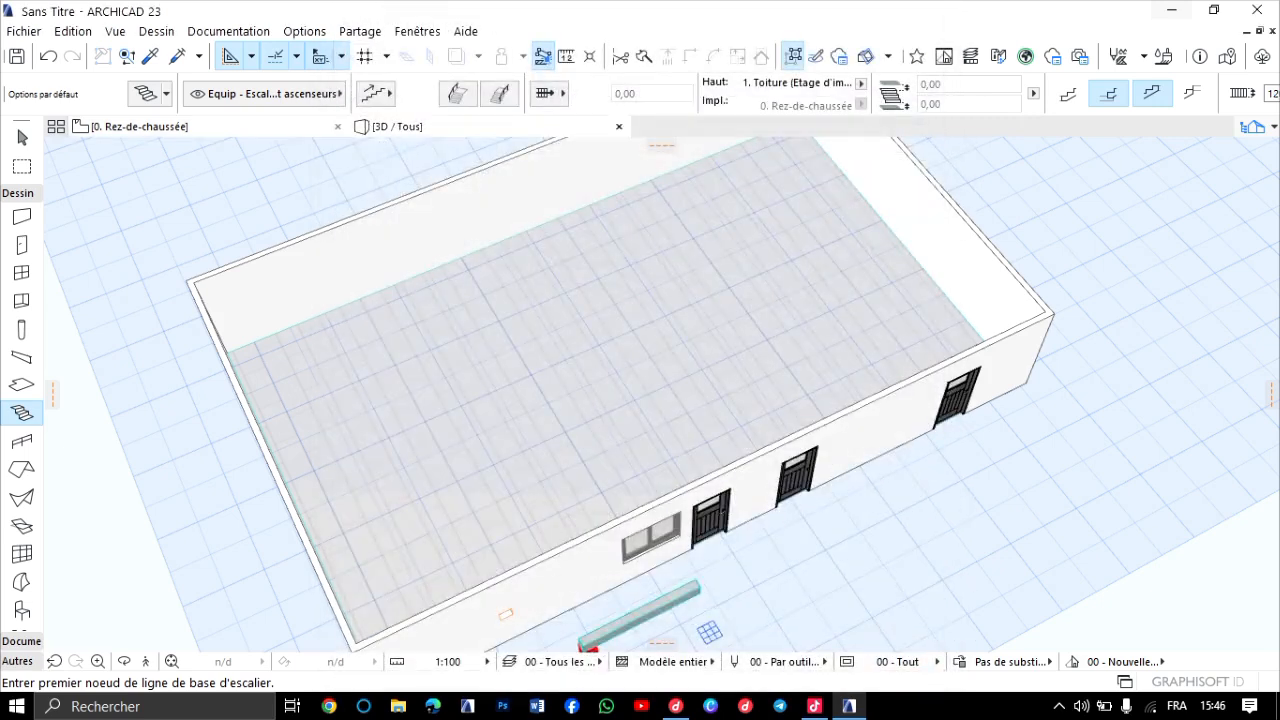
Return to the ground-floor plan, clear the slab selection and show the building's upper-left corner.
left_click(140, 127)
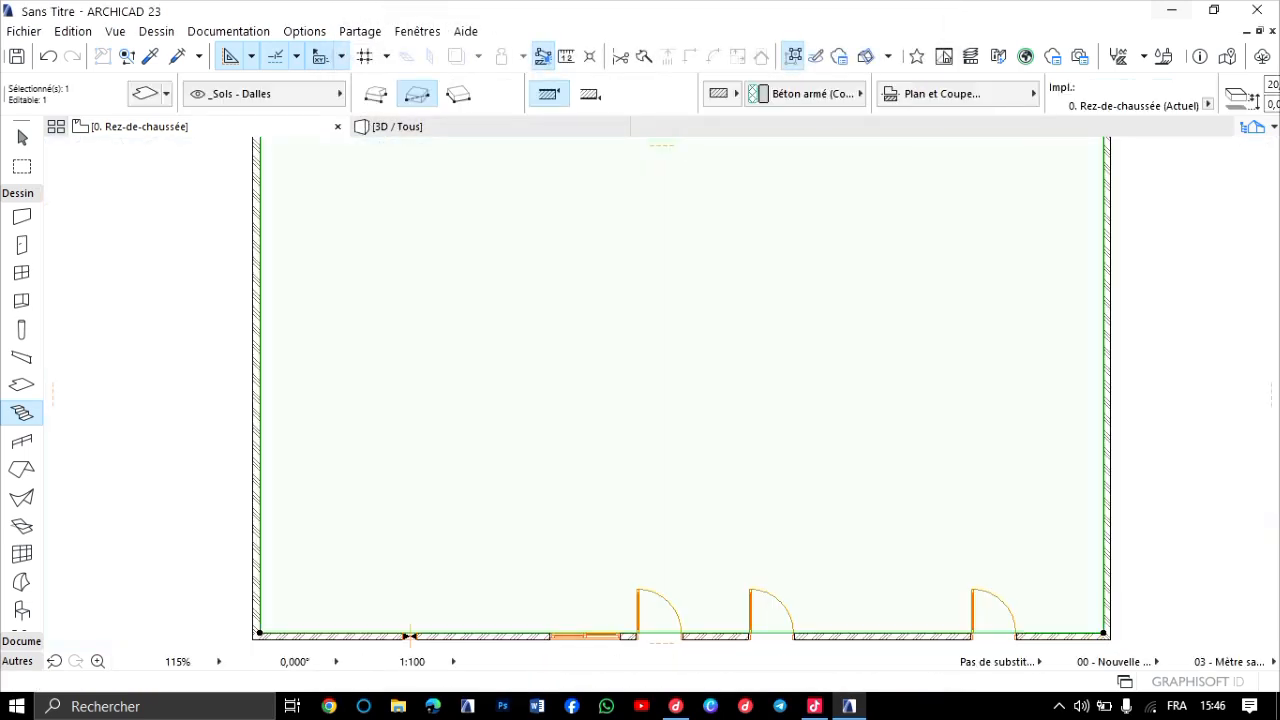
scroll(459, 454, "down", 4)
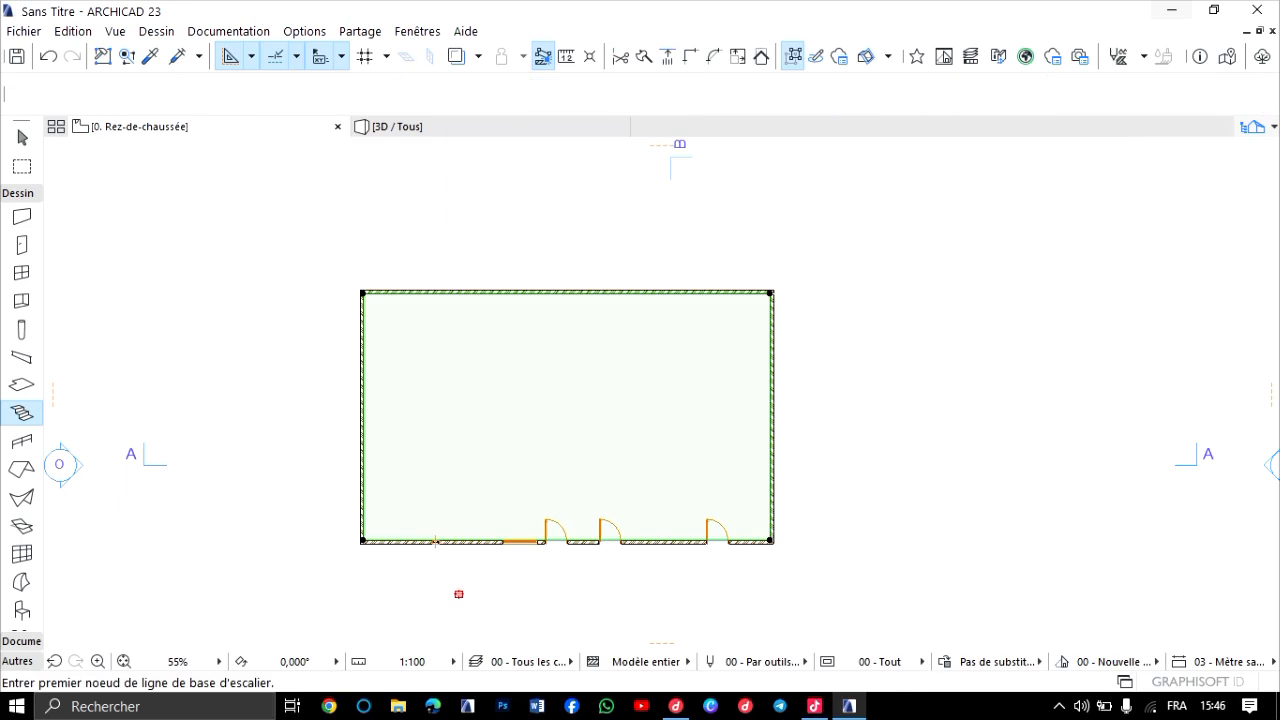
key("Escape")
key("Escape")
scroll(440, 313, "up", 6)
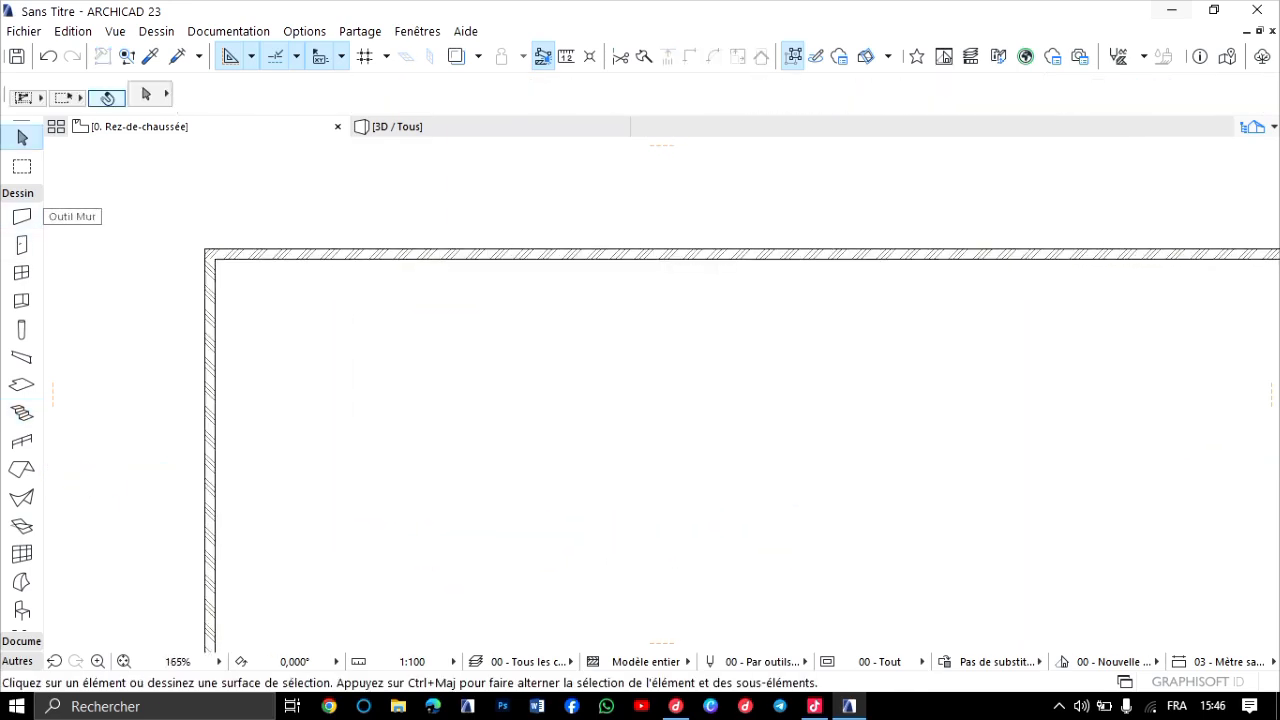
Draw a straight 16-riser stair along the inner face of the upper wall near its left corner, with the baseline on the stair's left side.
left_click(22, 412)
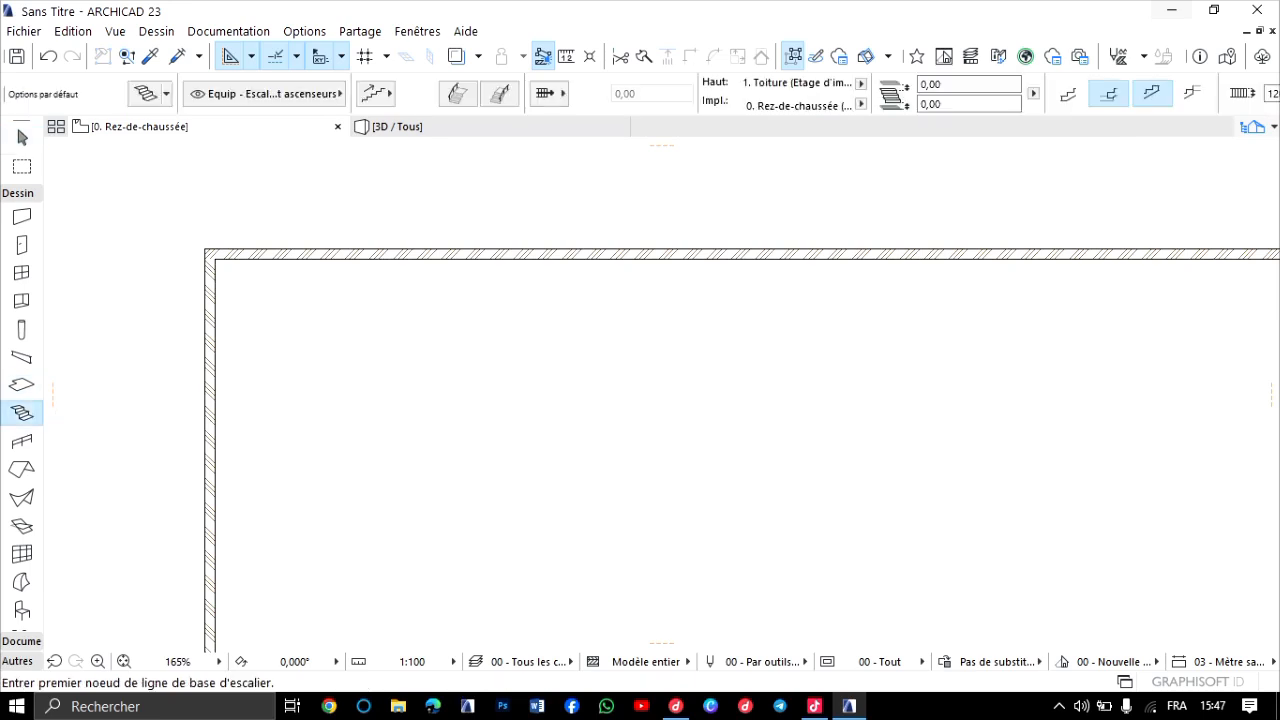
left_click(300, 258)
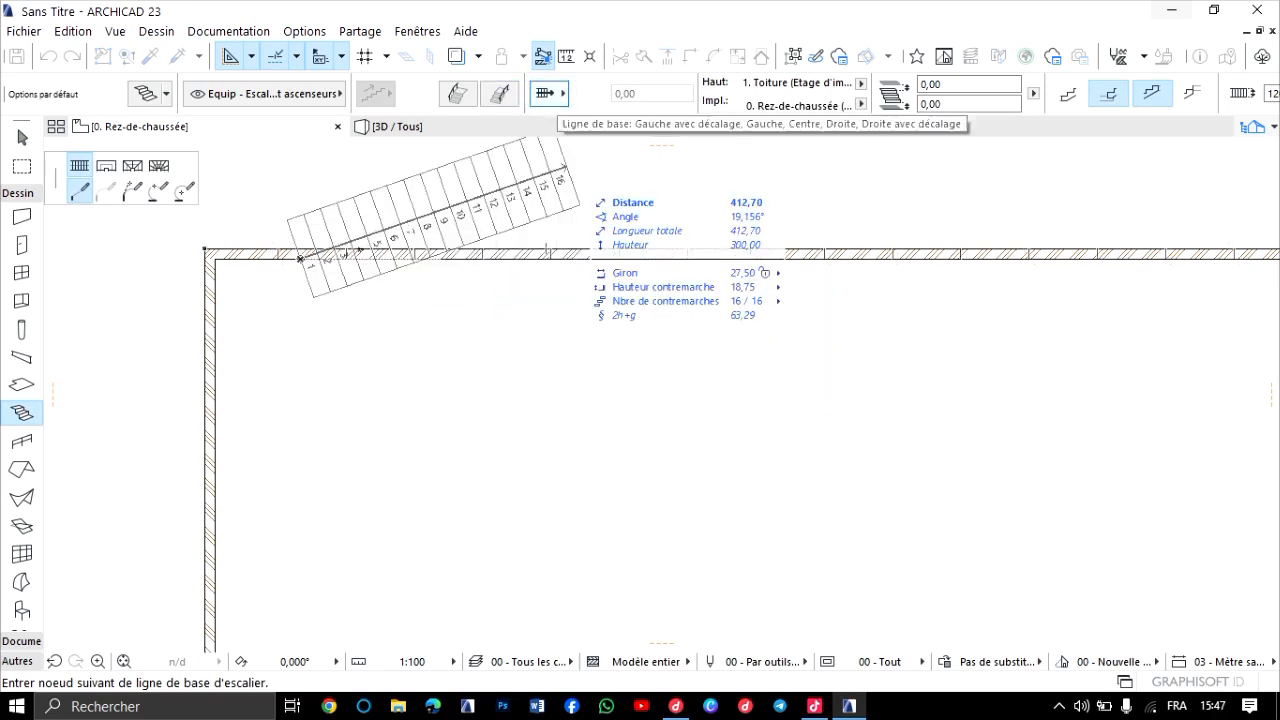
left_click(548, 93)
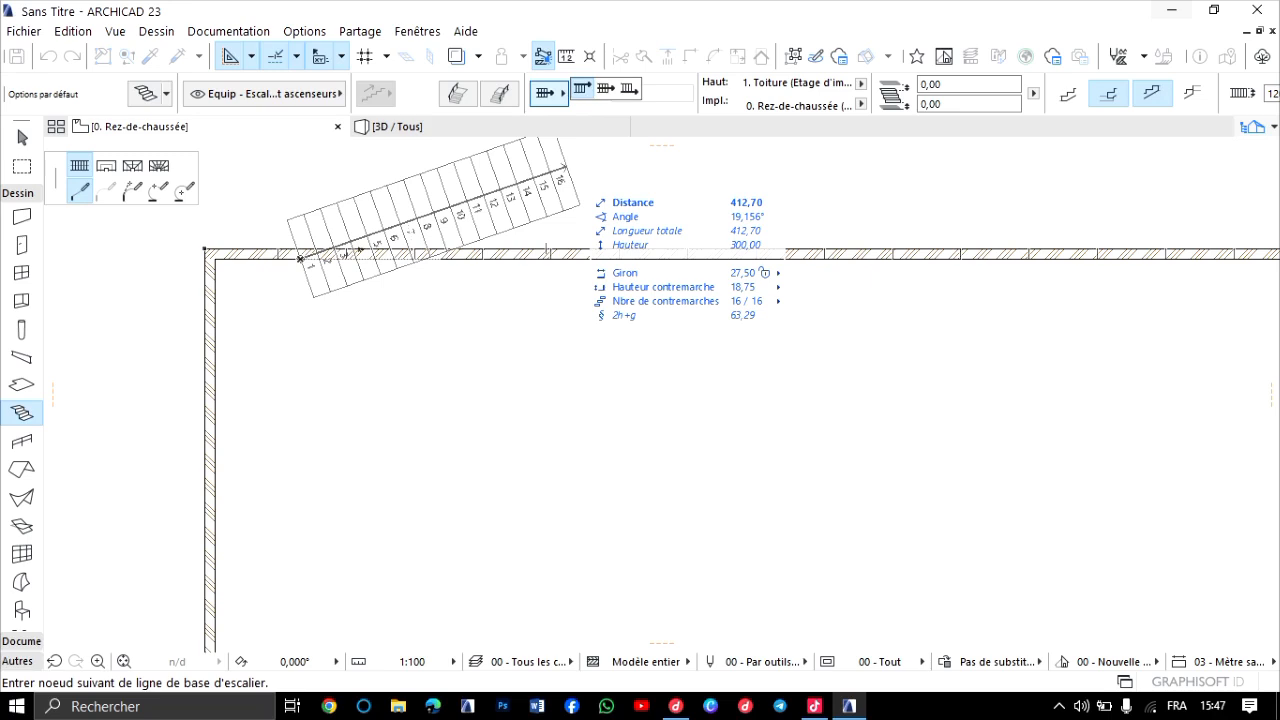
left_click(582, 89)
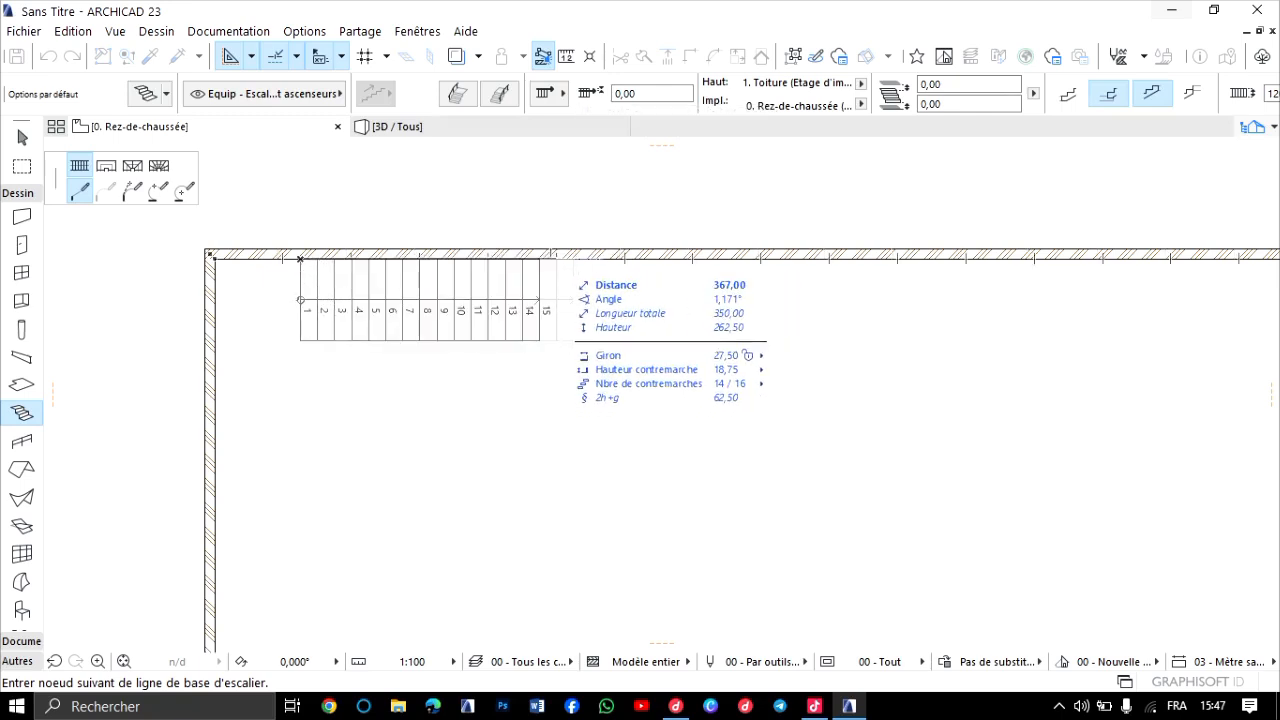
left_click(556, 259)
left_click(556, 259)
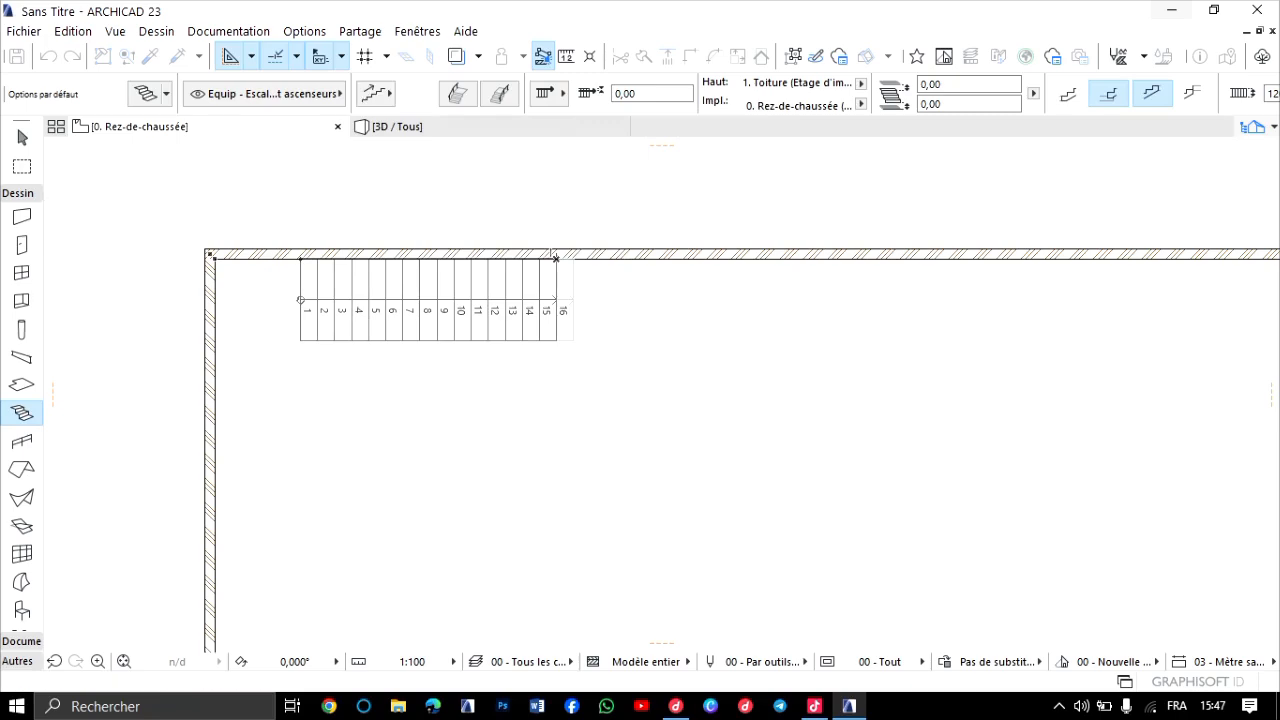
Complete the straight stair along the upper wall, leave the stair command and show the model in 3D.
left_click(557, 259)
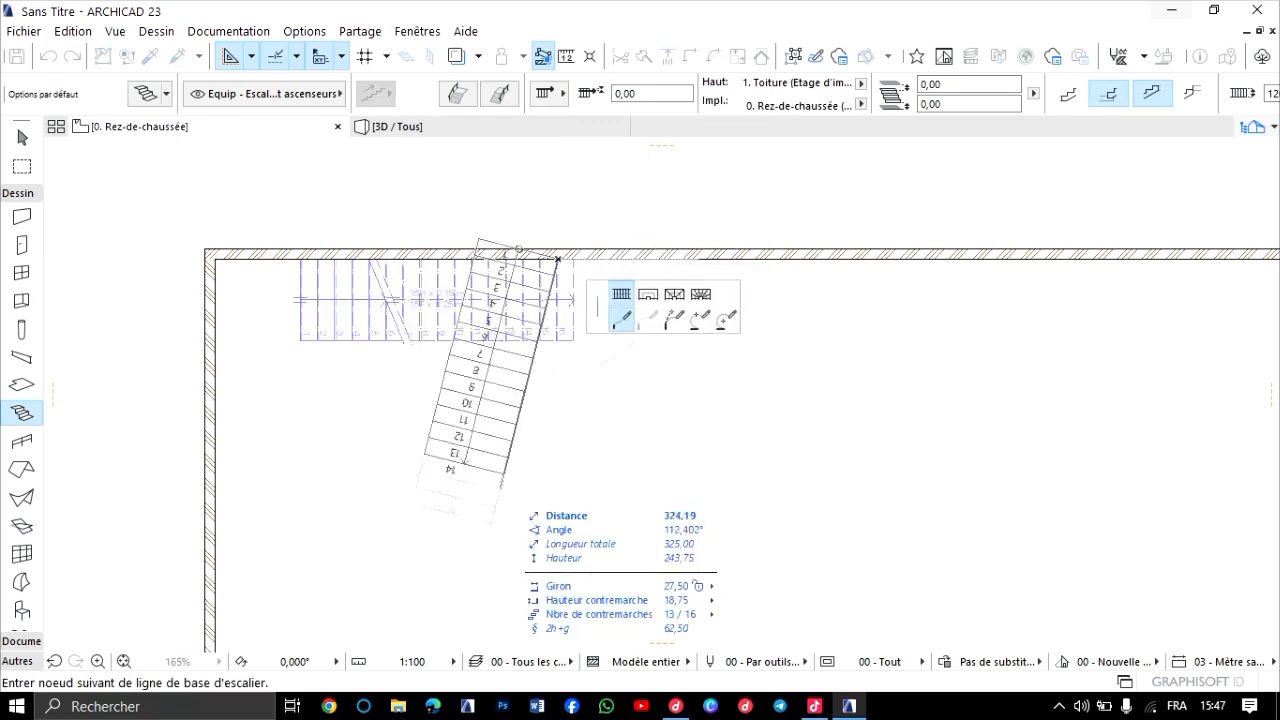
key("Escape")
key("Escape")
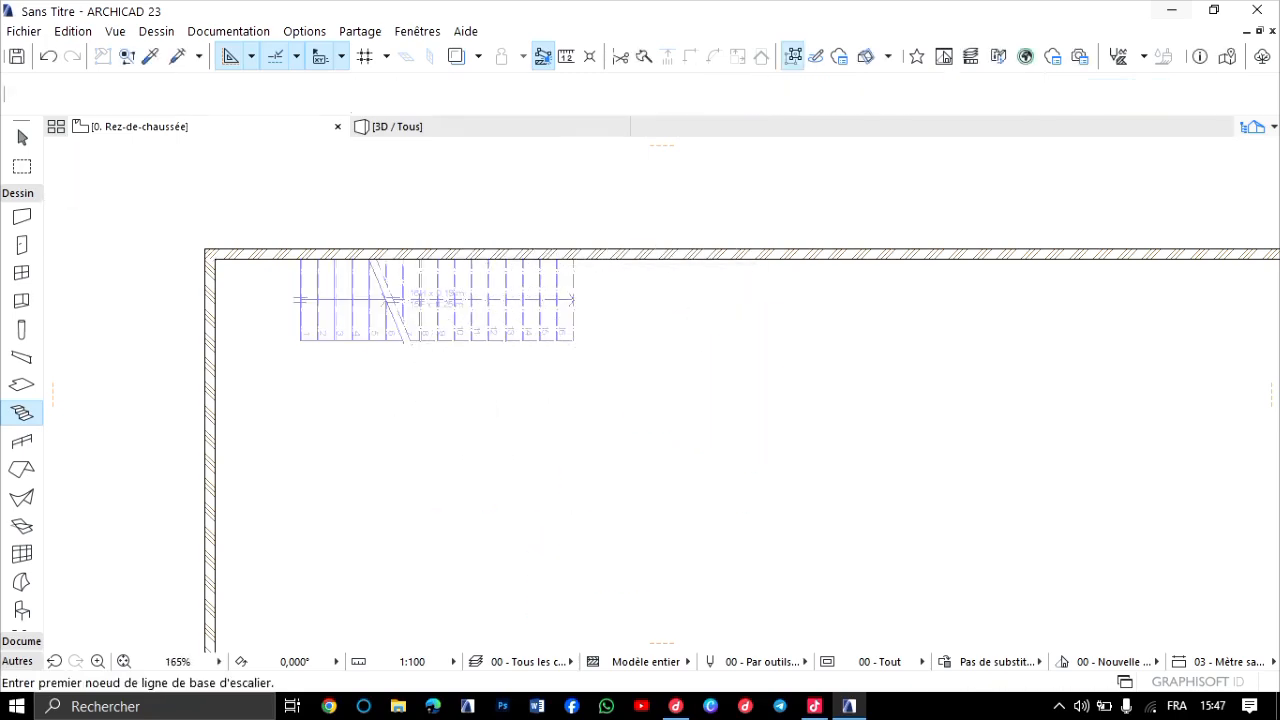
scroll(396, 298, "up", 6)
left_click(410, 127)
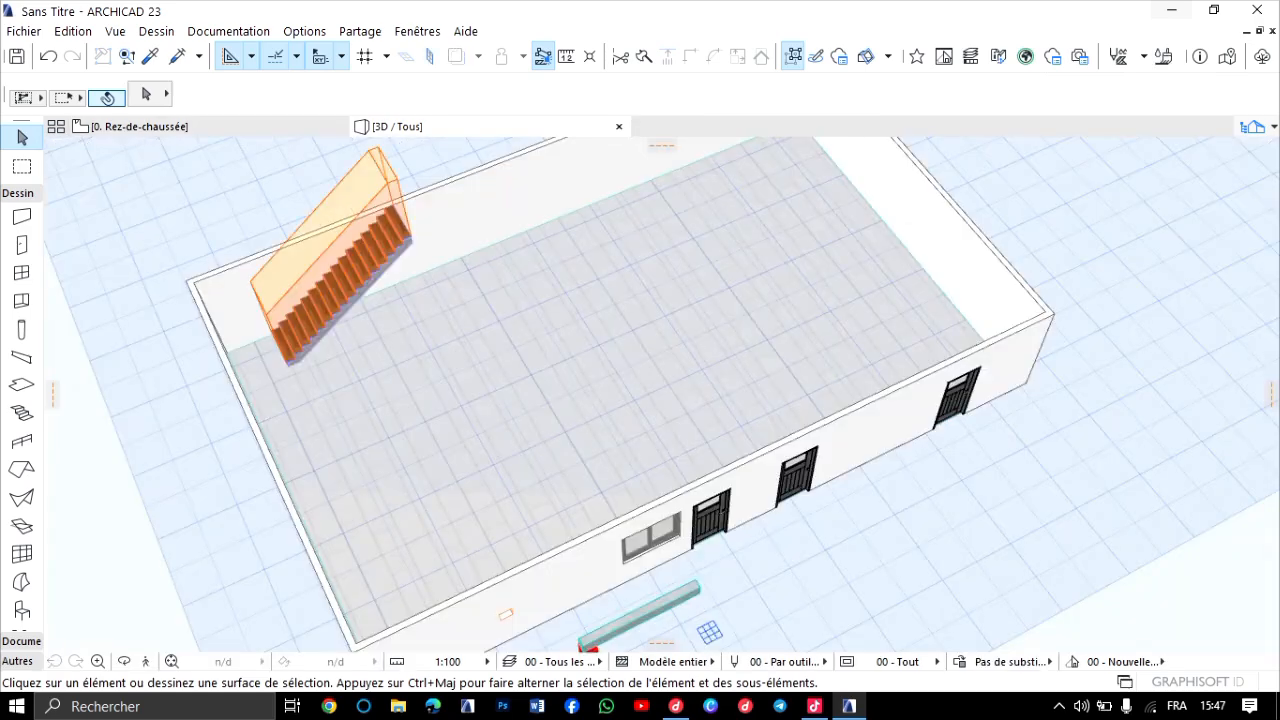
Examine the new stair in 3D from several angles, including its treads, structure and headroom volume.
scroll(709, 631, "up", 4)
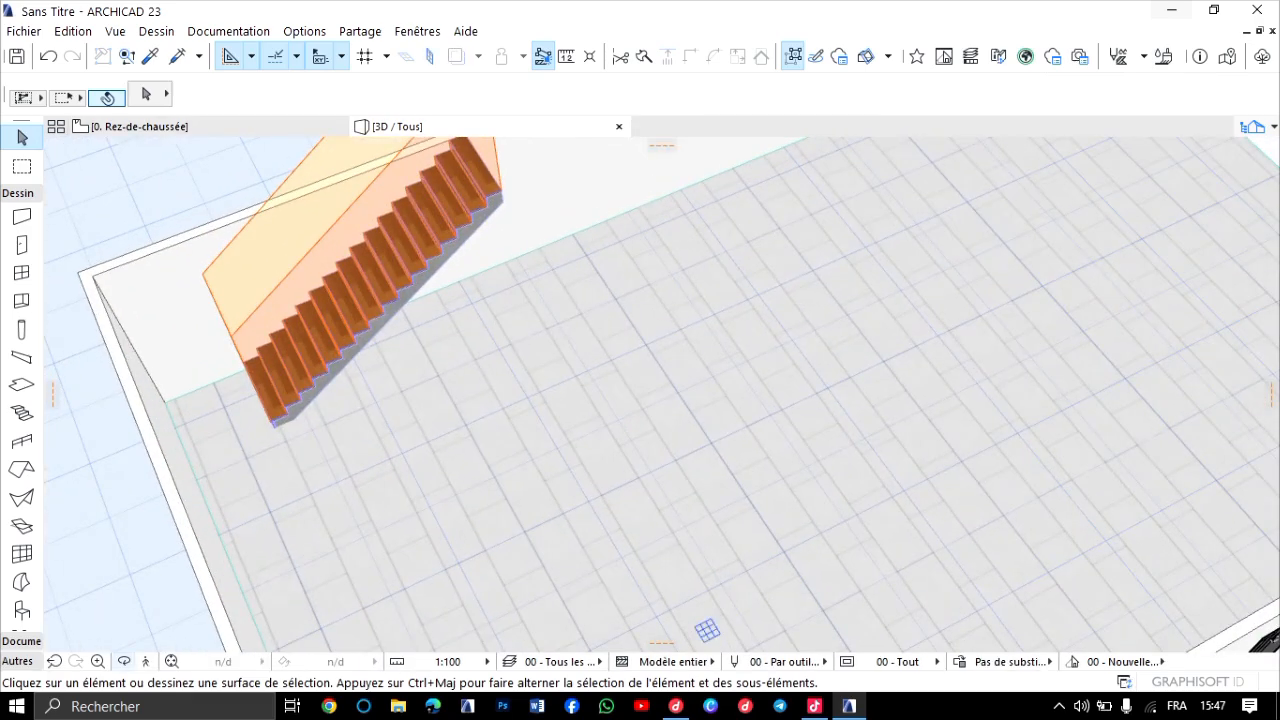
middle_click_drag(662, 395, 545, 315, "shift")
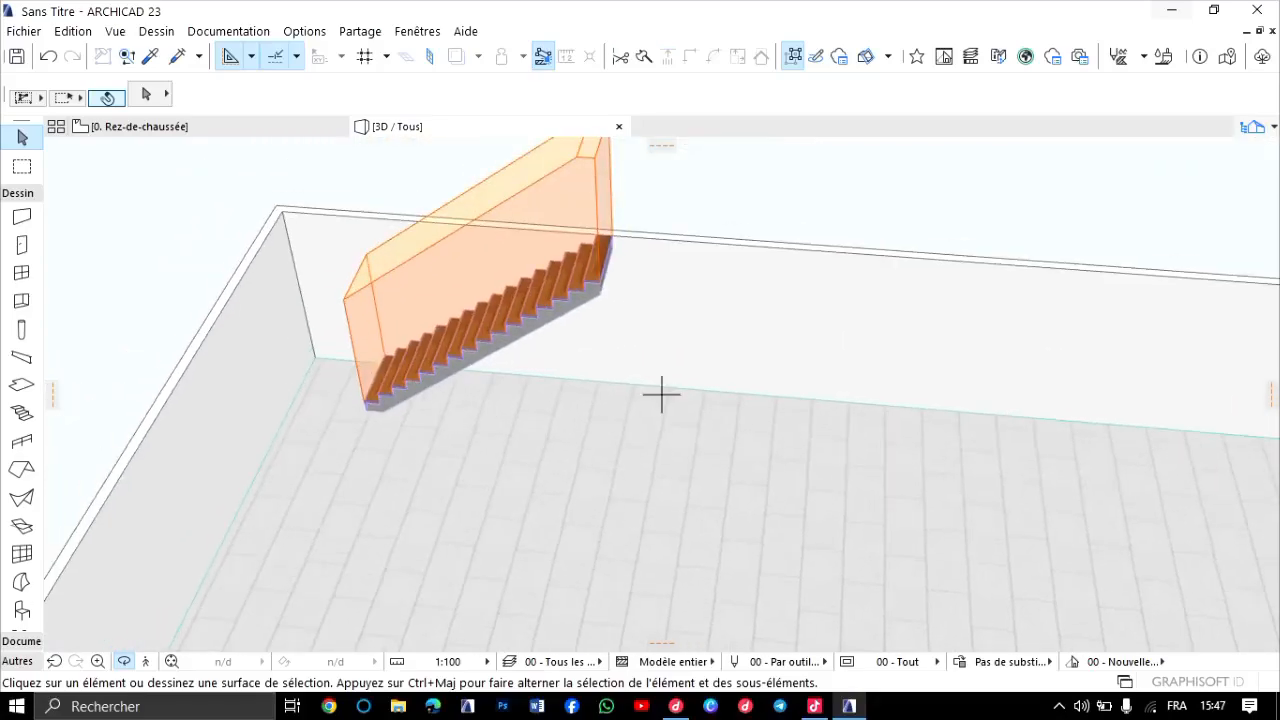
scroll(412, 367, "up", 6)
mouse_move(412, 367)
middle_mouse_down("shift")
mouse_move(610, 450)
mouse_move(520, 440)
mouse_move(400, 350)
middle_mouse_up("shift")
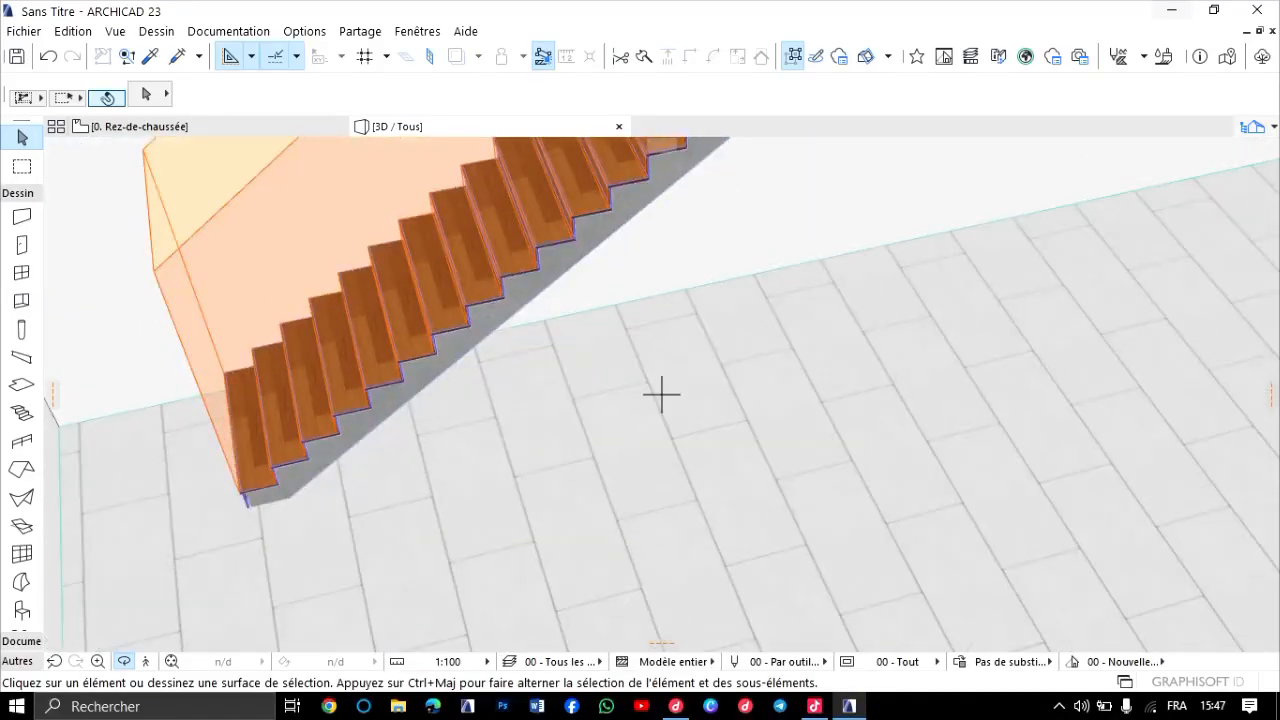
scroll(600, 305, "down", 6)
scroll(694, 150, "up", 3)
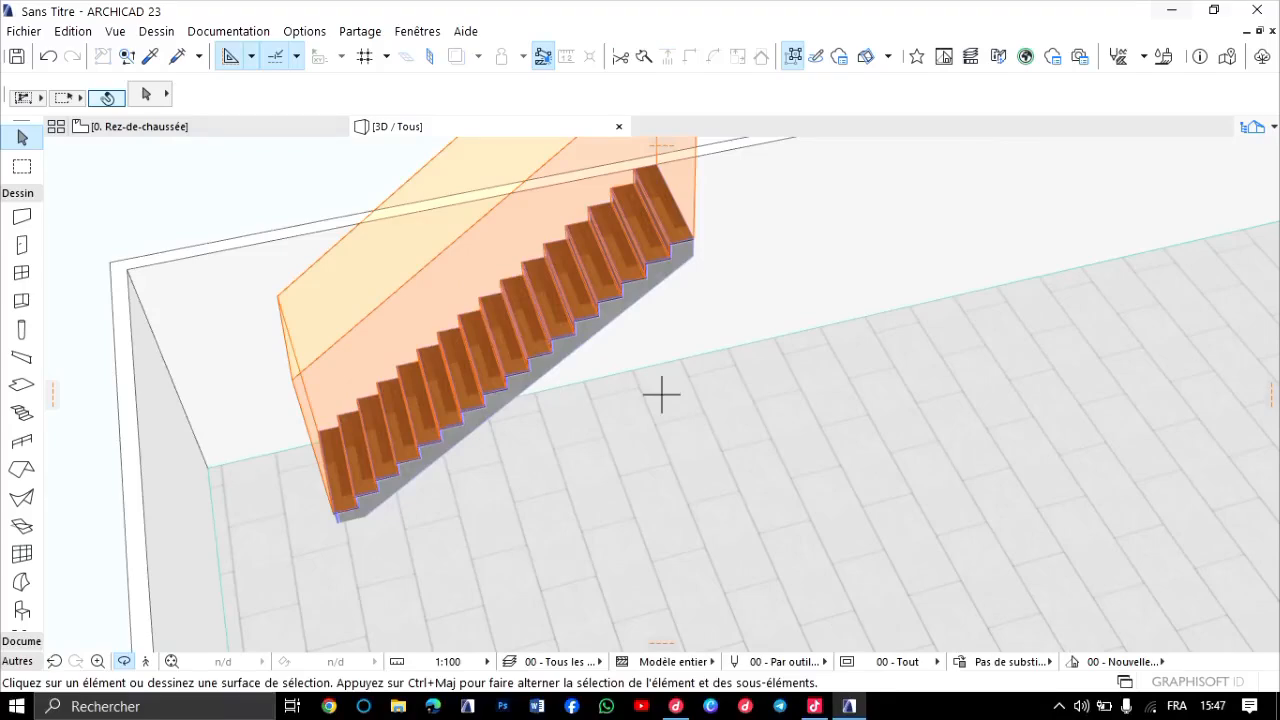
middle_click_drag(661, 394, 250, 325, "shift")
middle_click_drag(661, 395, 960, 350, "shift")
scroll(890, 270, "down", 2)
scroll(482, 378, "up", 4)
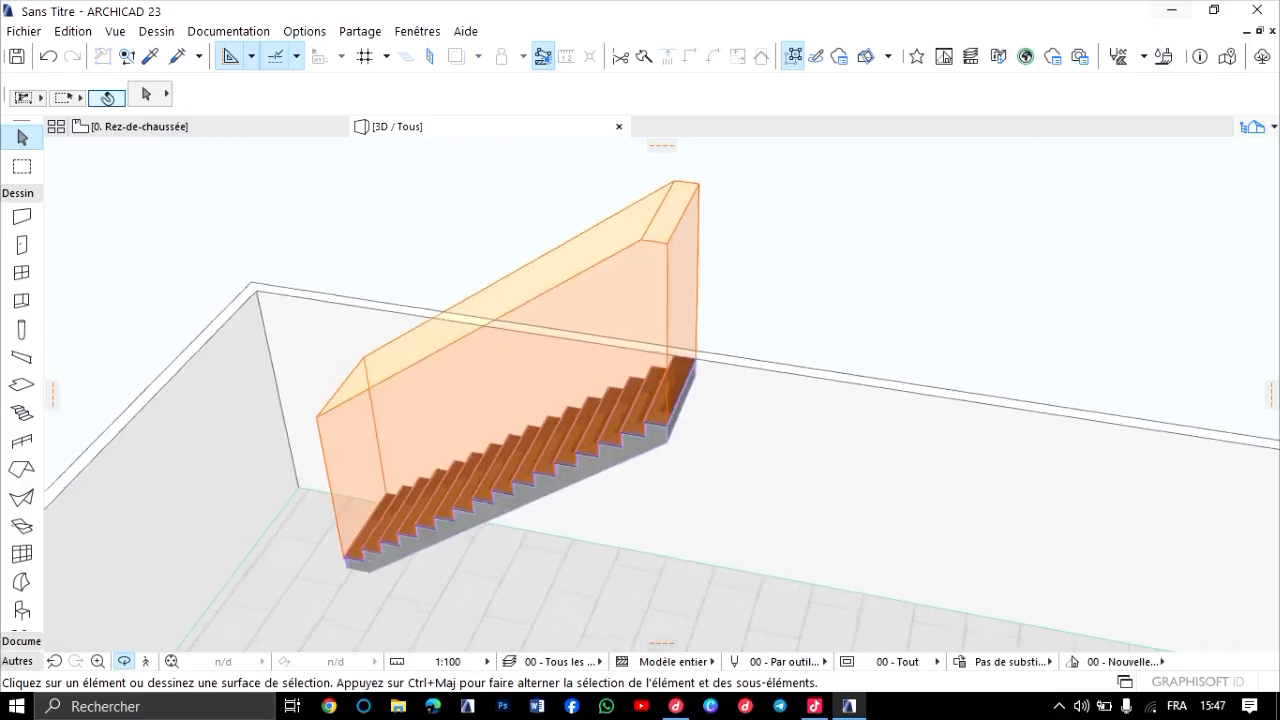
middle_click_drag(661, 394, 800, 400, "shift")
middle_click_drag(580, 430, 704, 323)
scroll(661, 395, "up", 1)
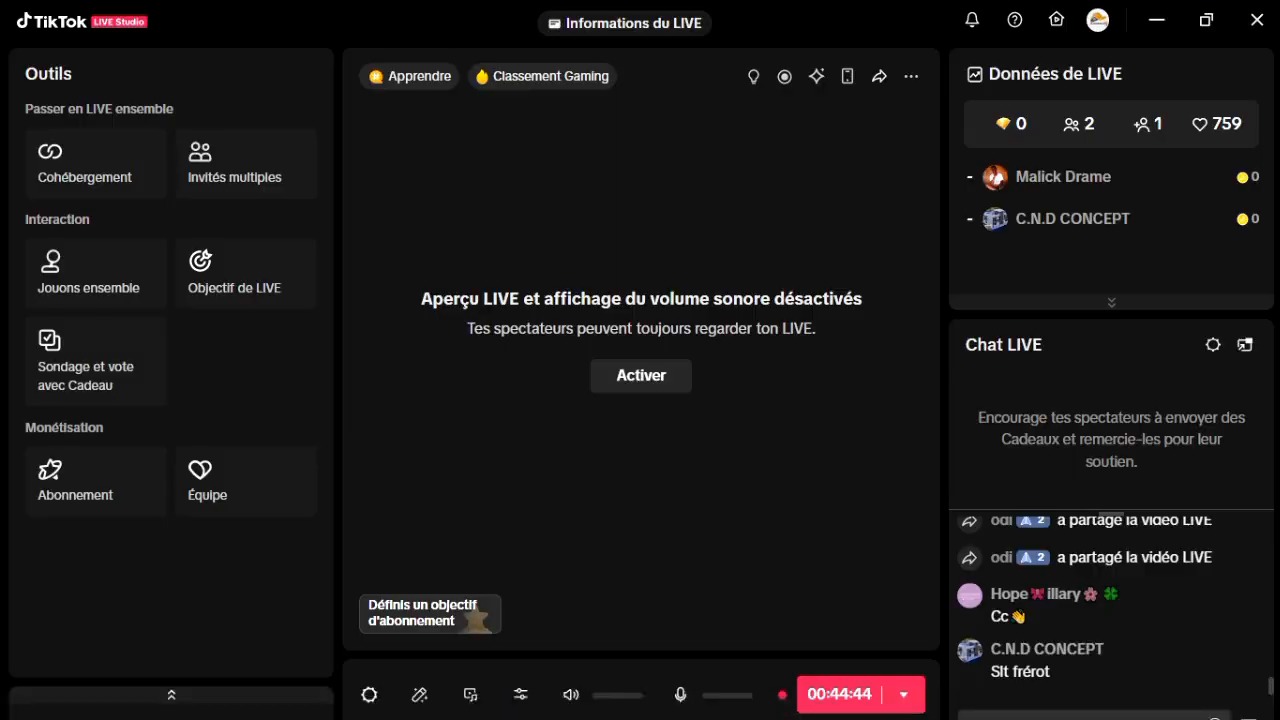
Mute and reactivate the microphone and audio in TikTok LIVE Studio, and return to ARCHICAD.
left_click(680, 694)
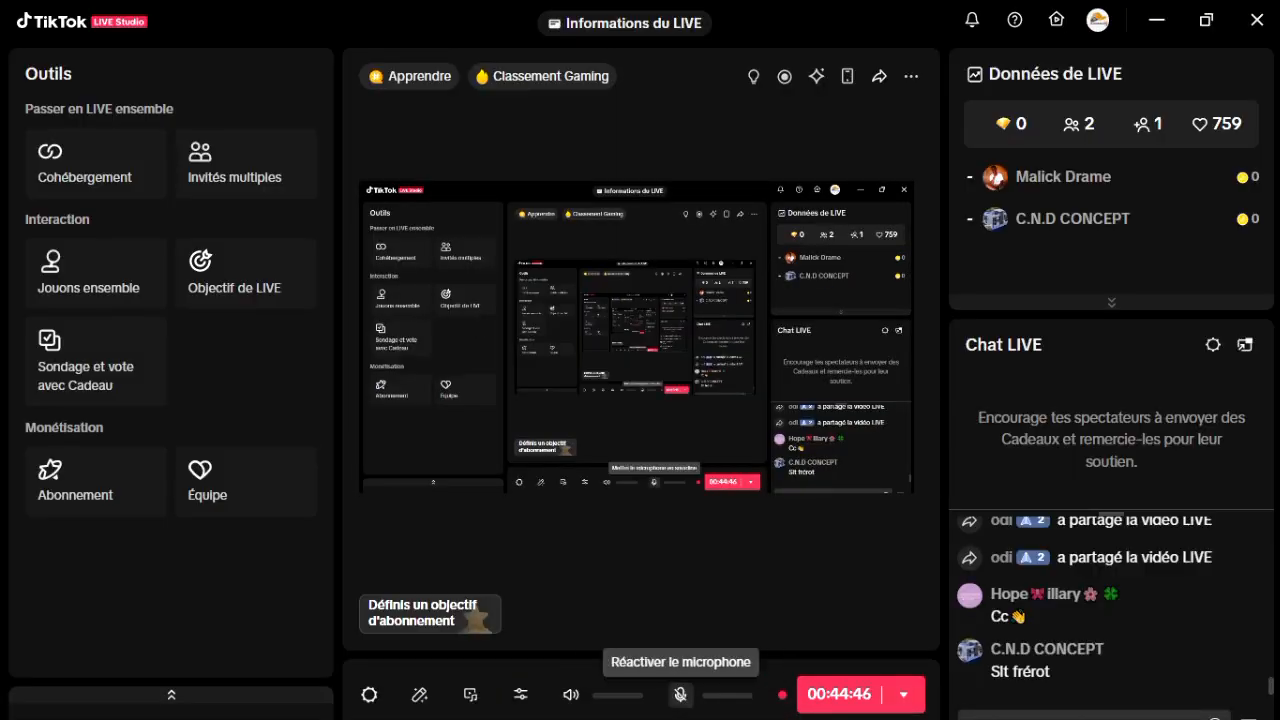
left_click(570, 694)
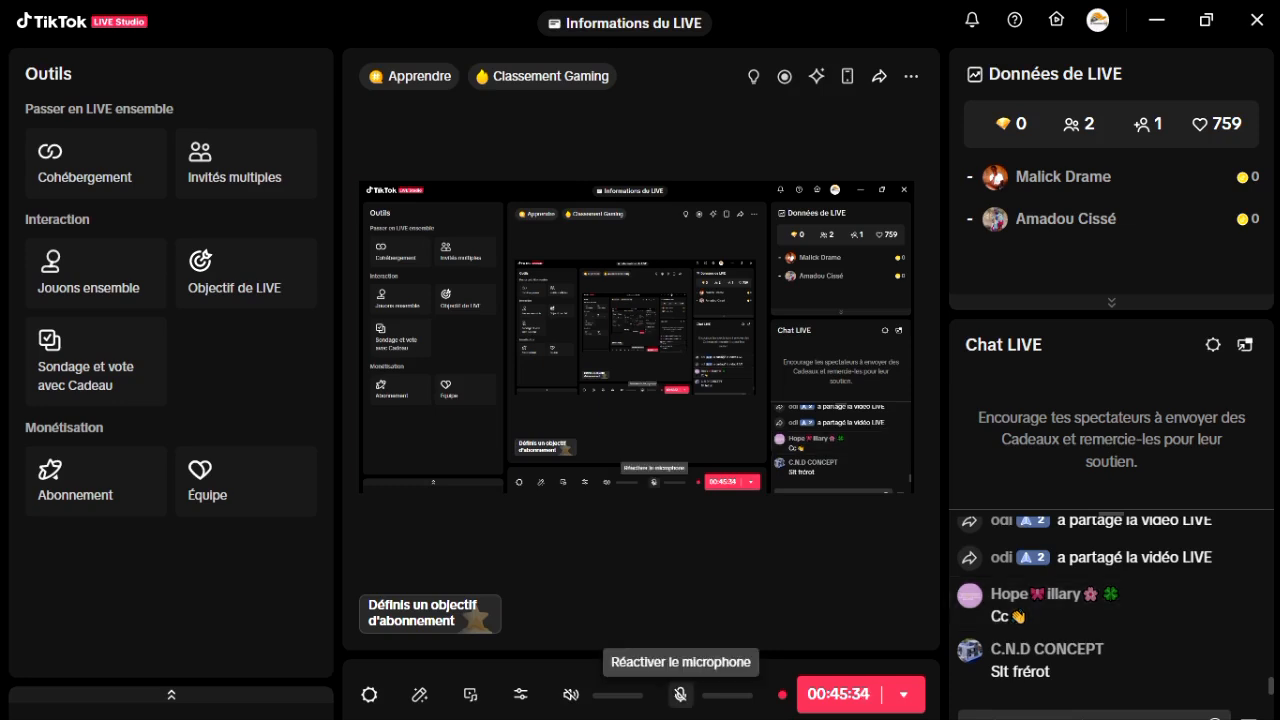
left_click(680, 694)
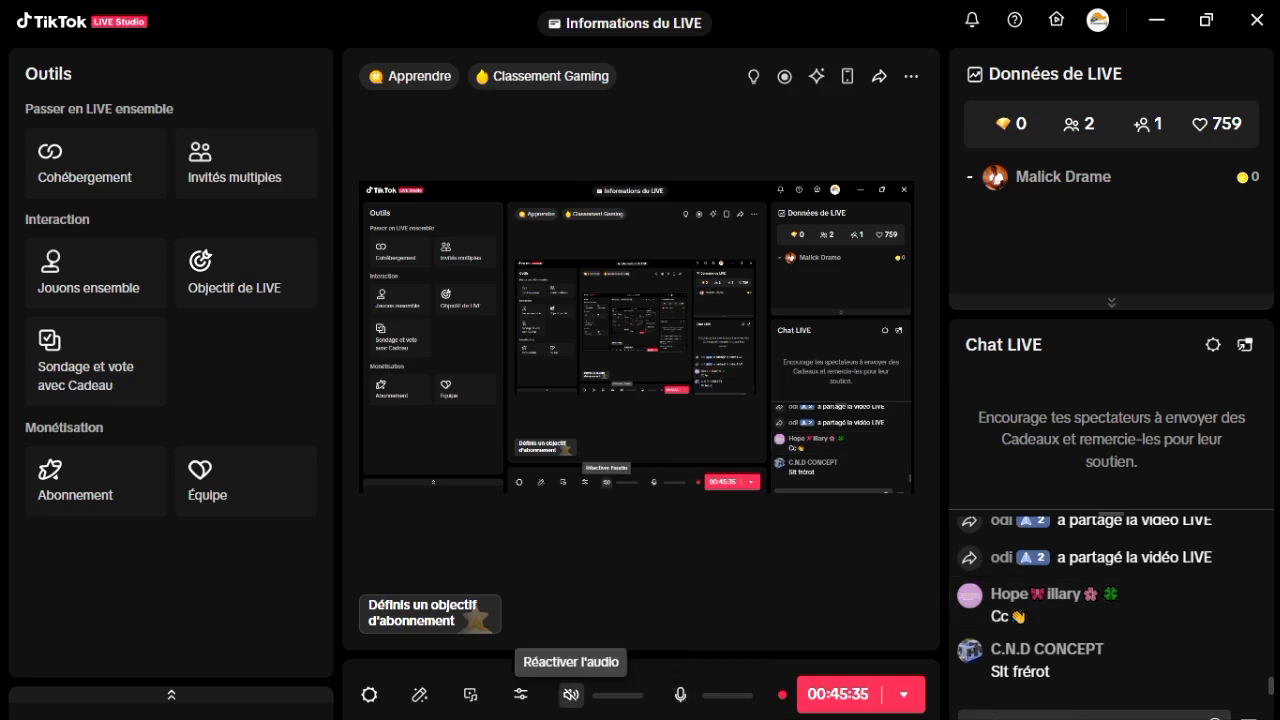
left_click(570, 694)
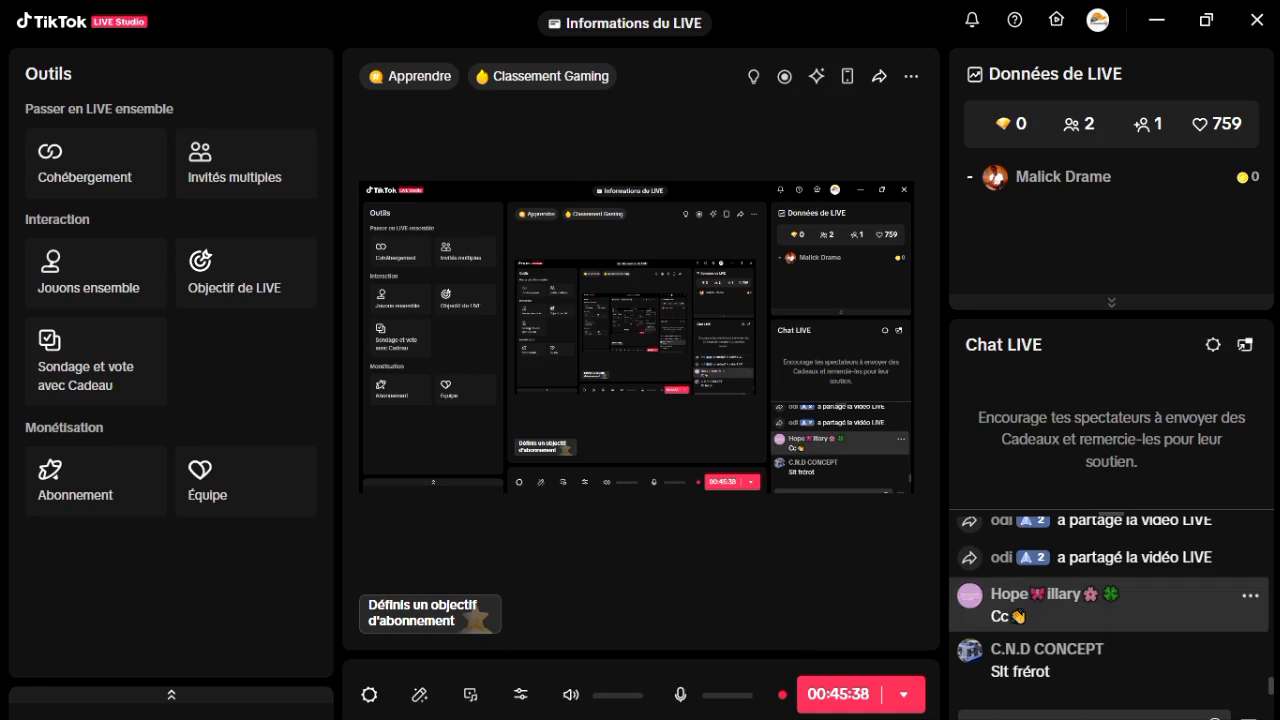
left_click(636, 337)
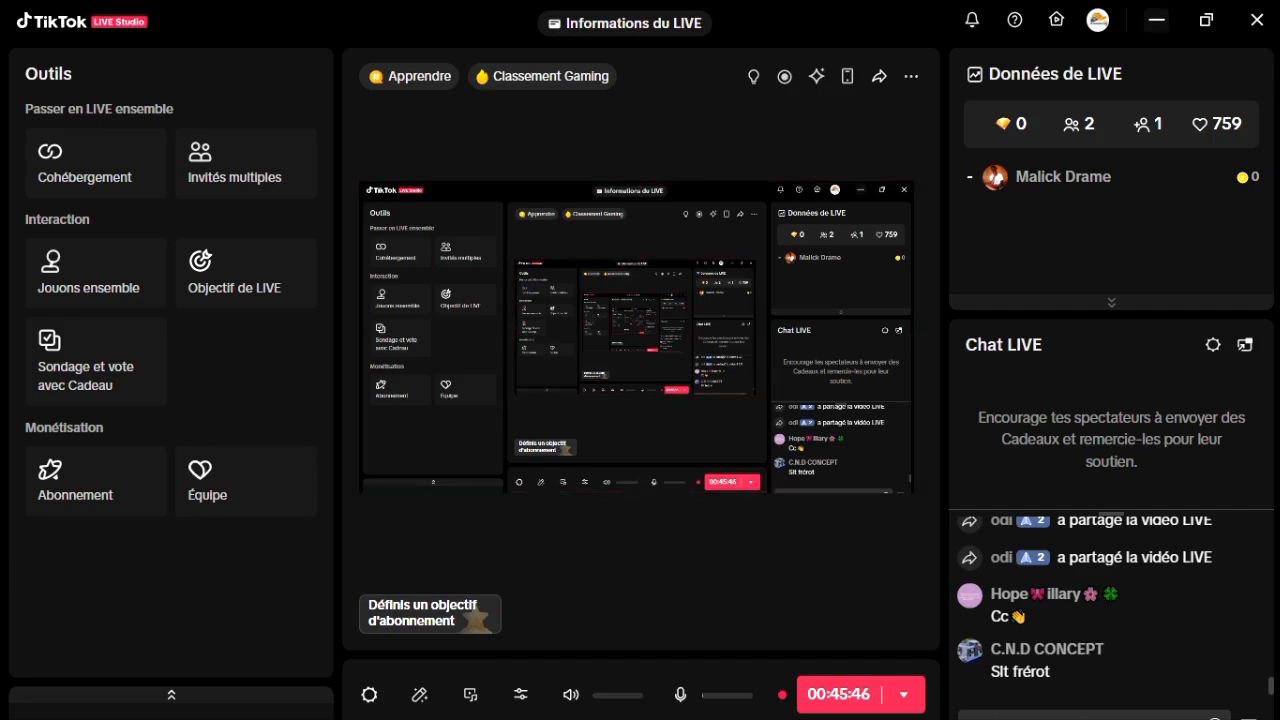
left_click(1157, 19)
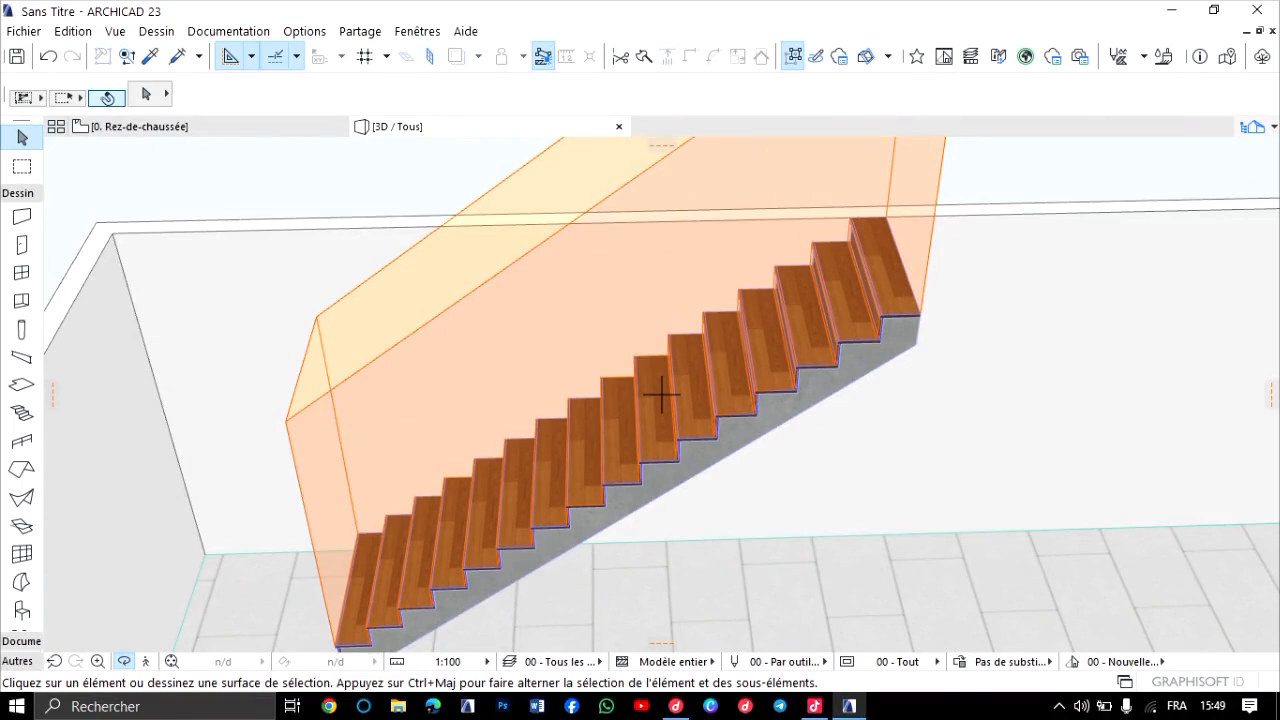
Turn off the stair headroom display (Echappée) in the stair options of the 00 - Tout model view.
scroll(660, 395, "down", 4)
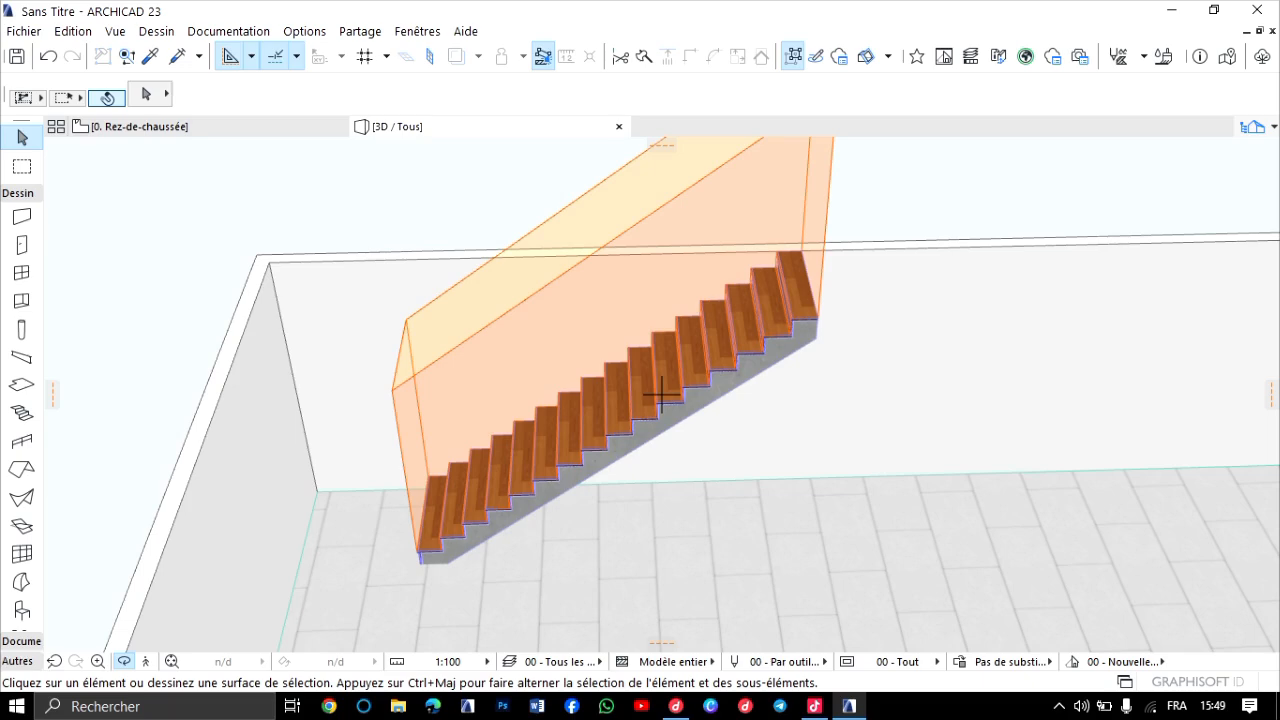
scroll(661, 394, "up", 4)
scroll(661, 394, "down", 5)
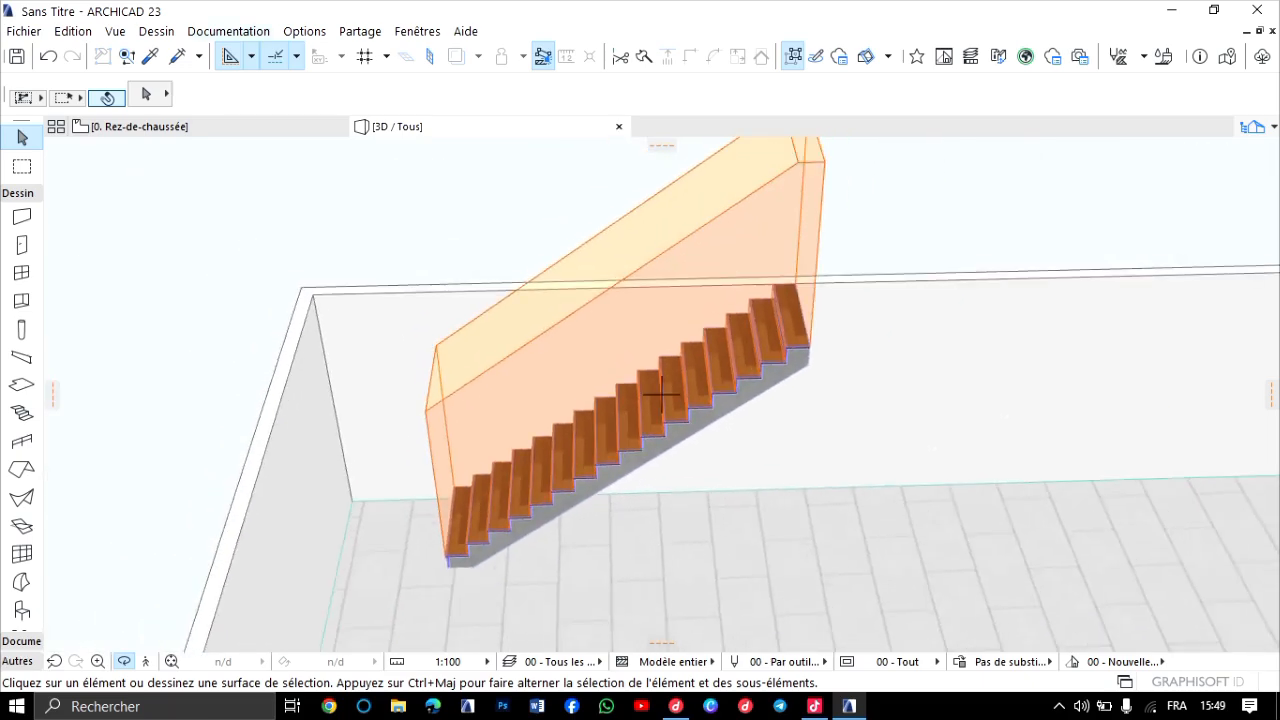
left_click(228, 31)
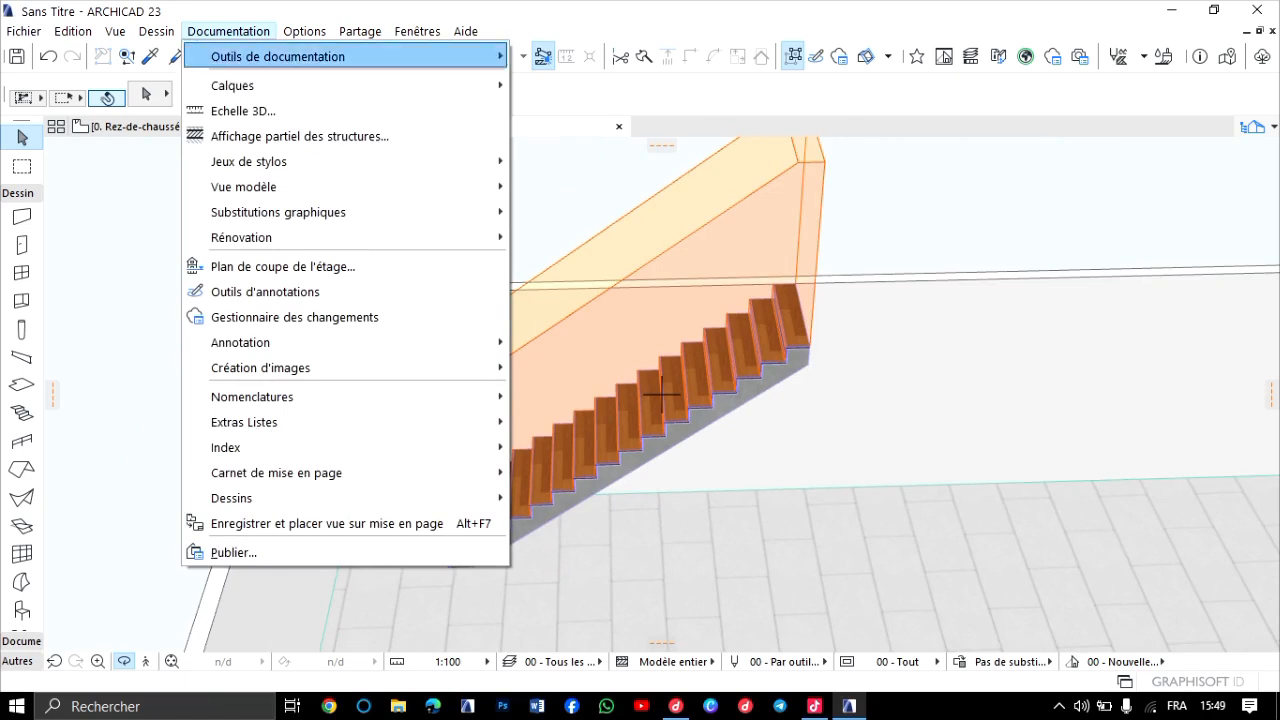
mouse_move(243, 187)
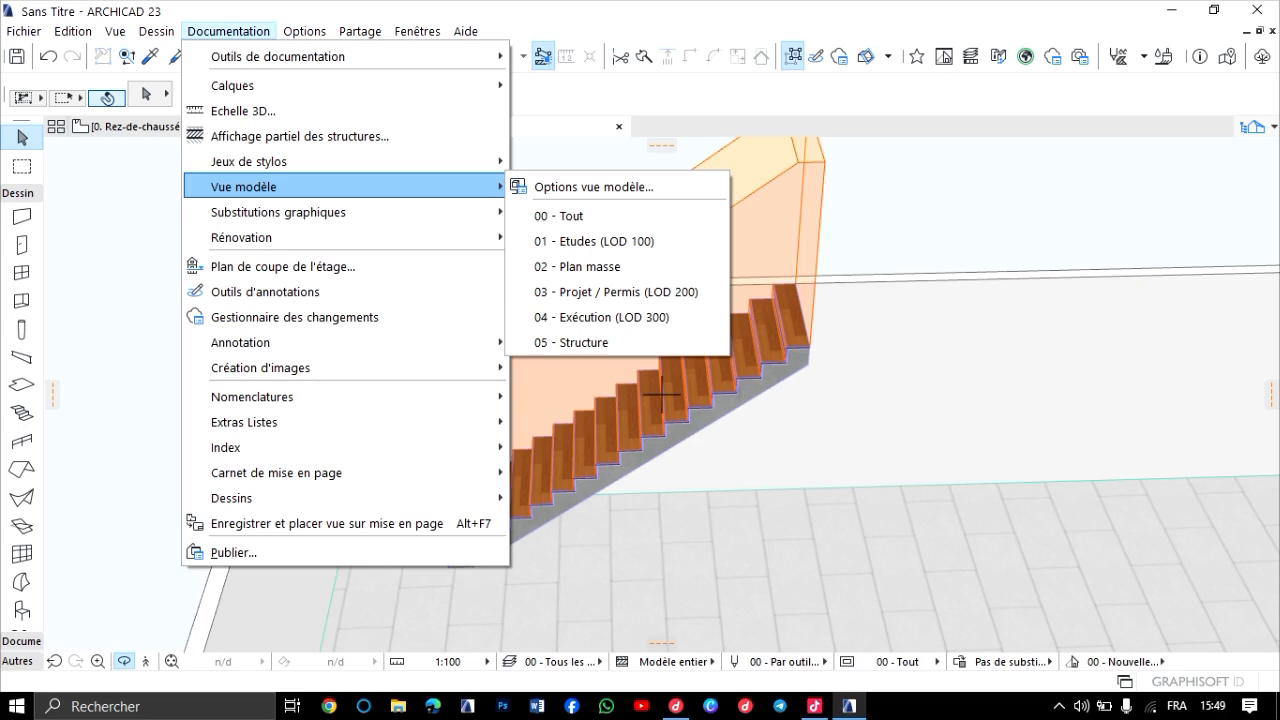
left_click(594, 187)
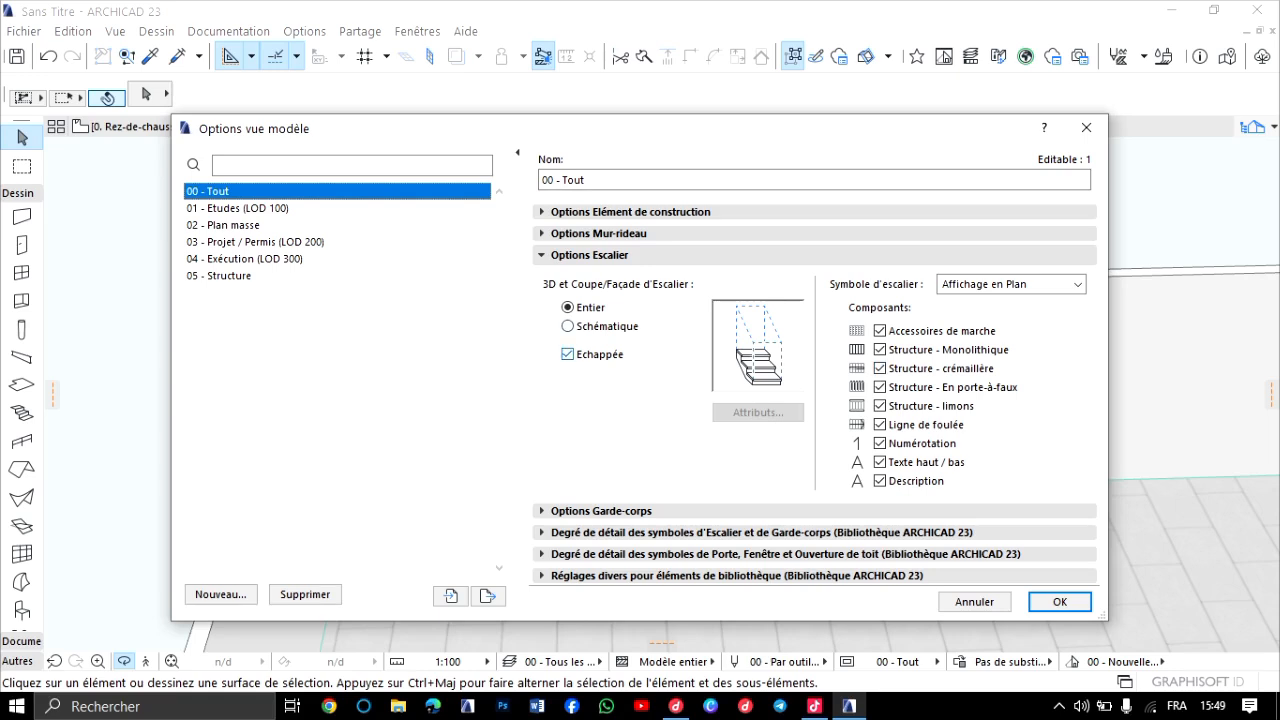
left_click(568, 354)
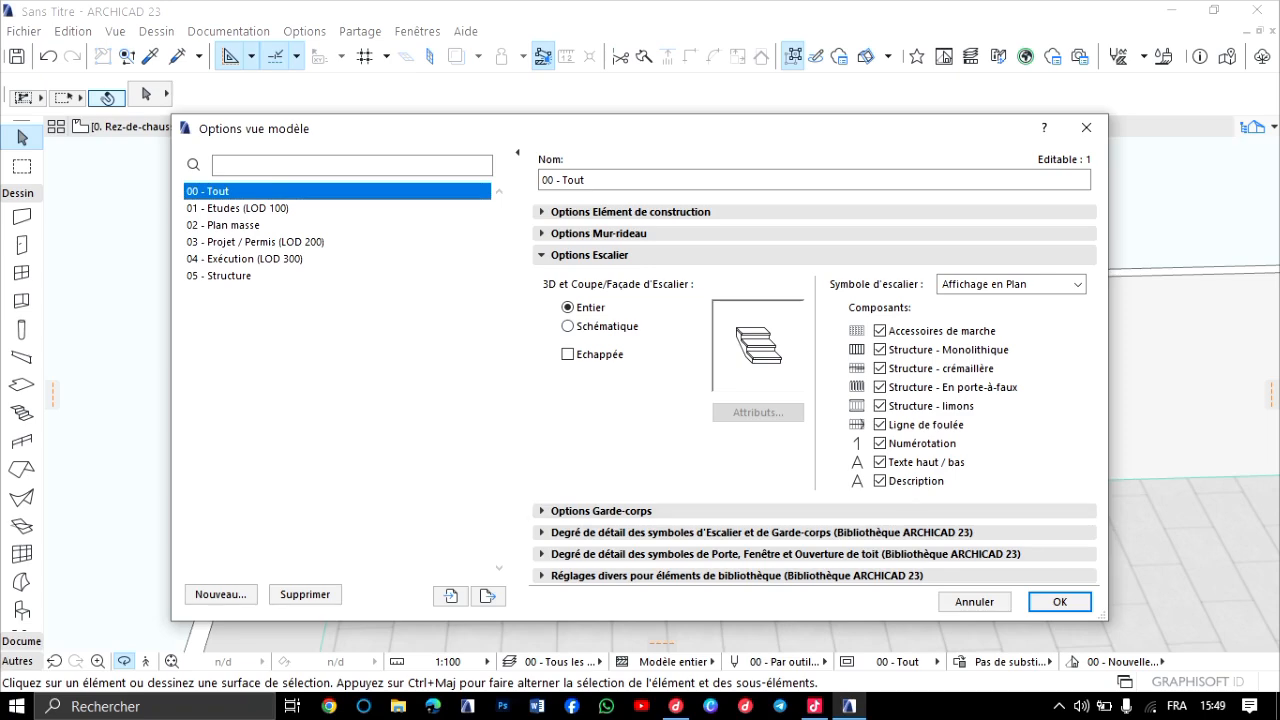
left_click(1059, 601)
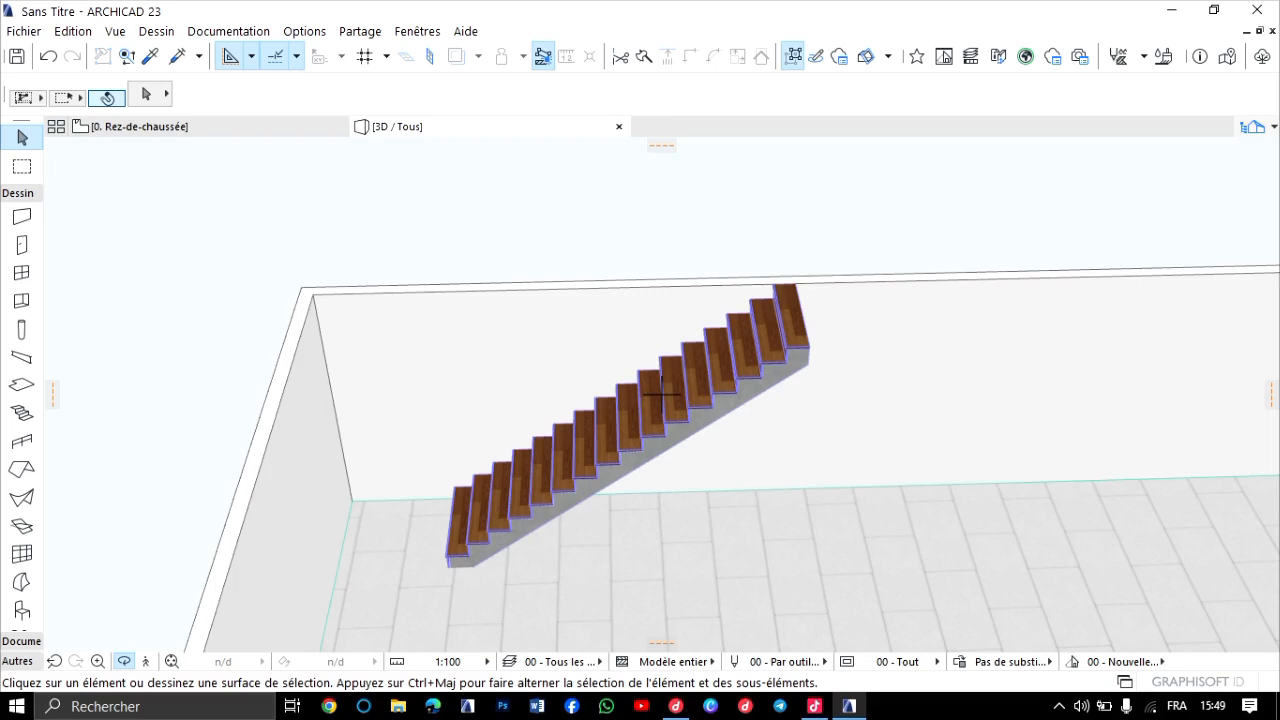
Examine the stair without its headroom volume in 3D, checking the wooden treads and concrete structure up close.
scroll(660, 395, "up", 10)
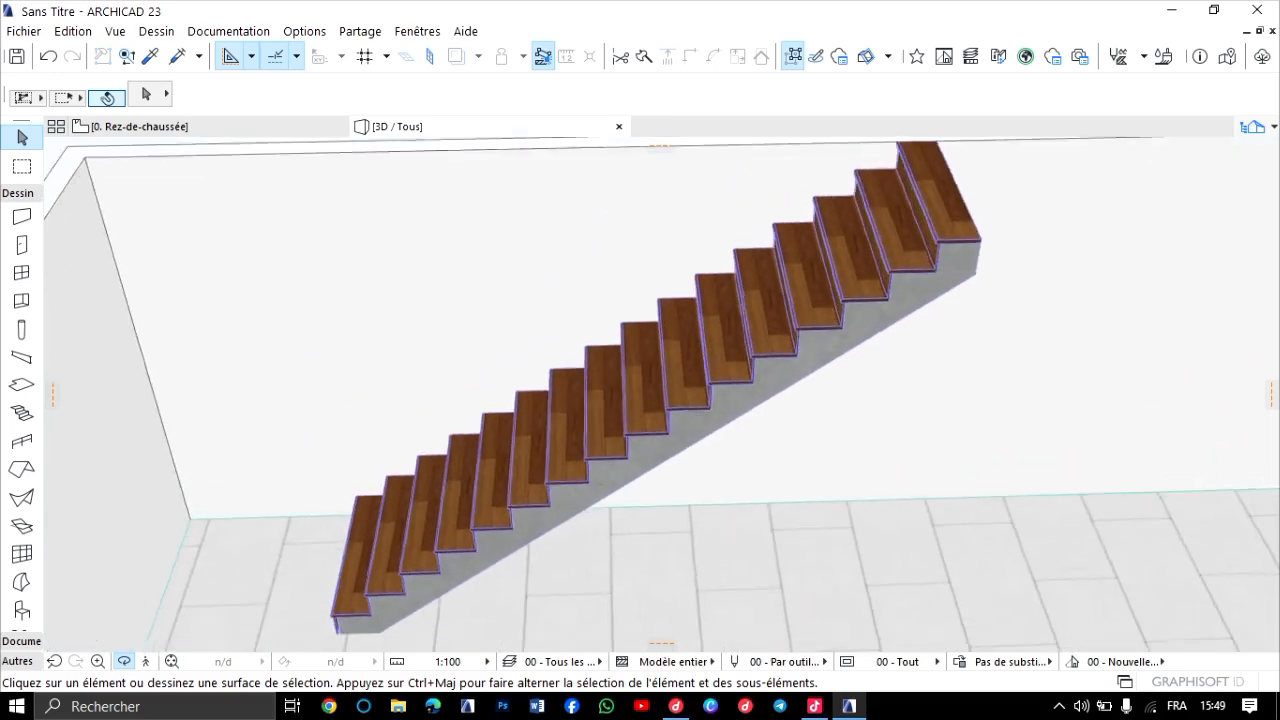
middle_click_drag(660, 395, 765, 415, "shift")
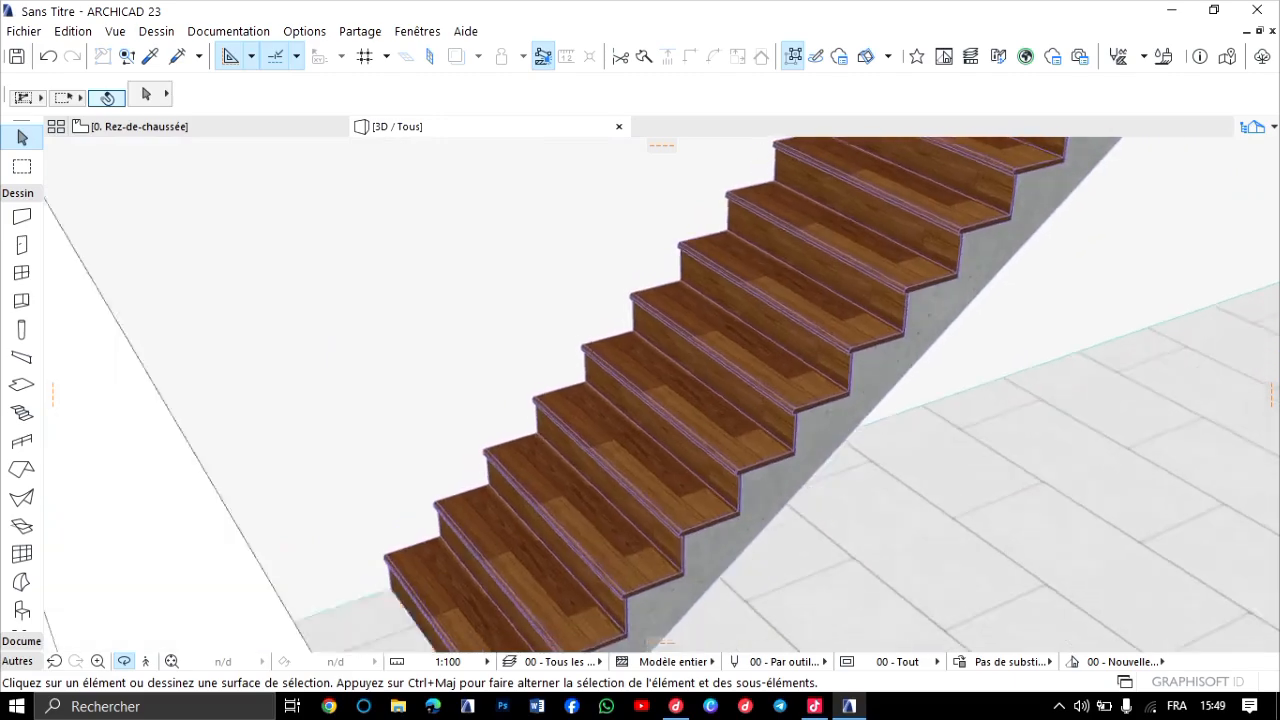
scroll(660, 395, "up", 8)
scroll(660, 395, "down", 10)
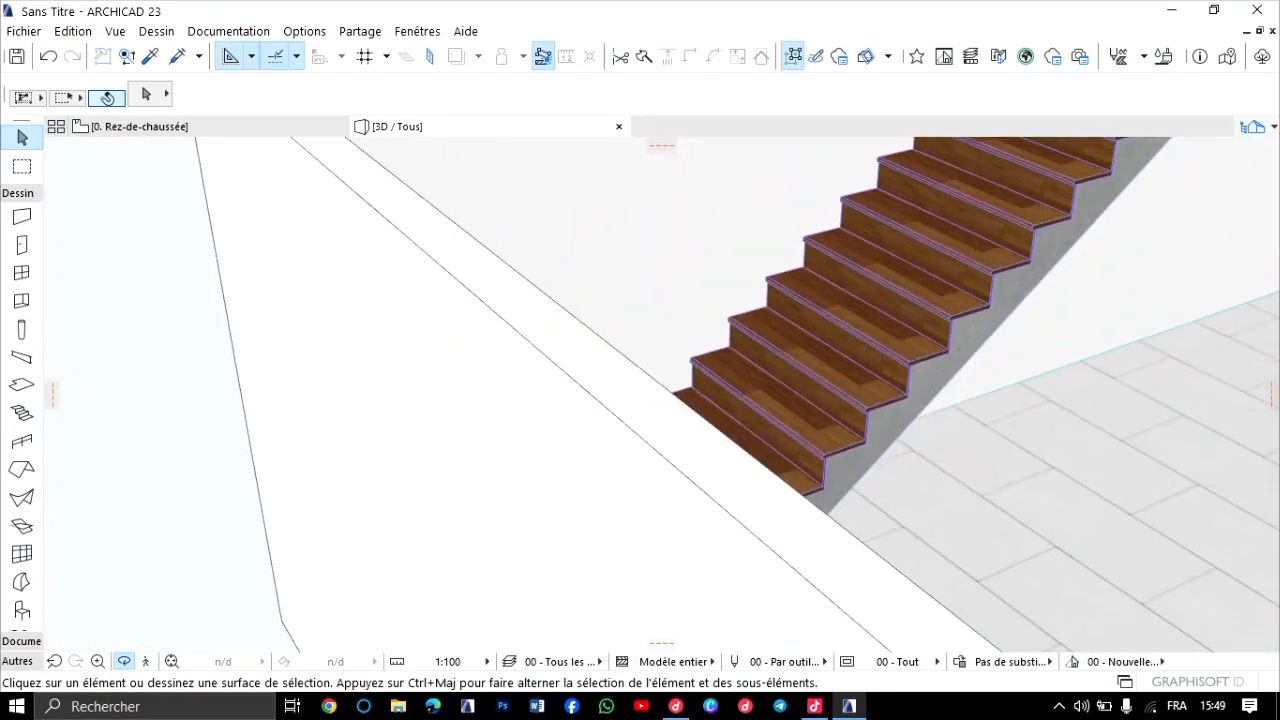
middle_click_drag(660, 395, 440, 425, "shift")
scroll(660, 393, "up", 8)
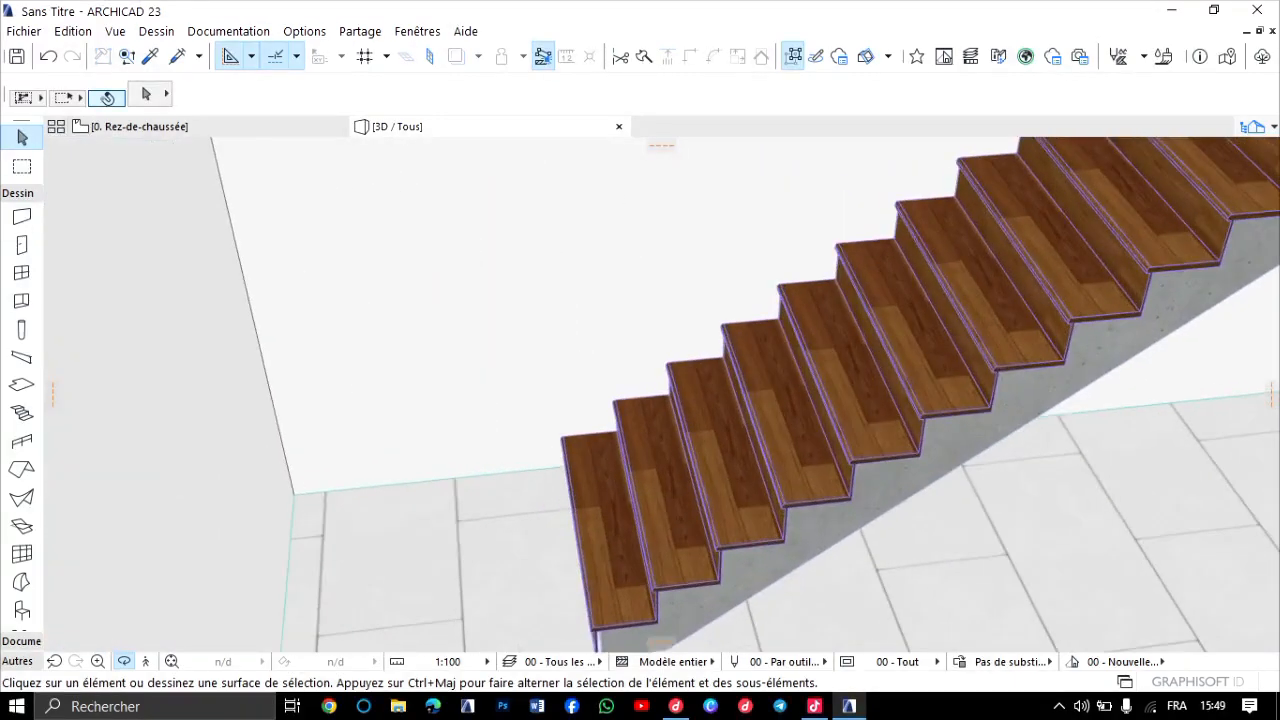
scroll(660, 393, "down", 4)
scroll(690, 425, "down", 3)
middle_click_drag(690, 425, 520, 416, "shift")
scroll(661, 395, "up", 1)
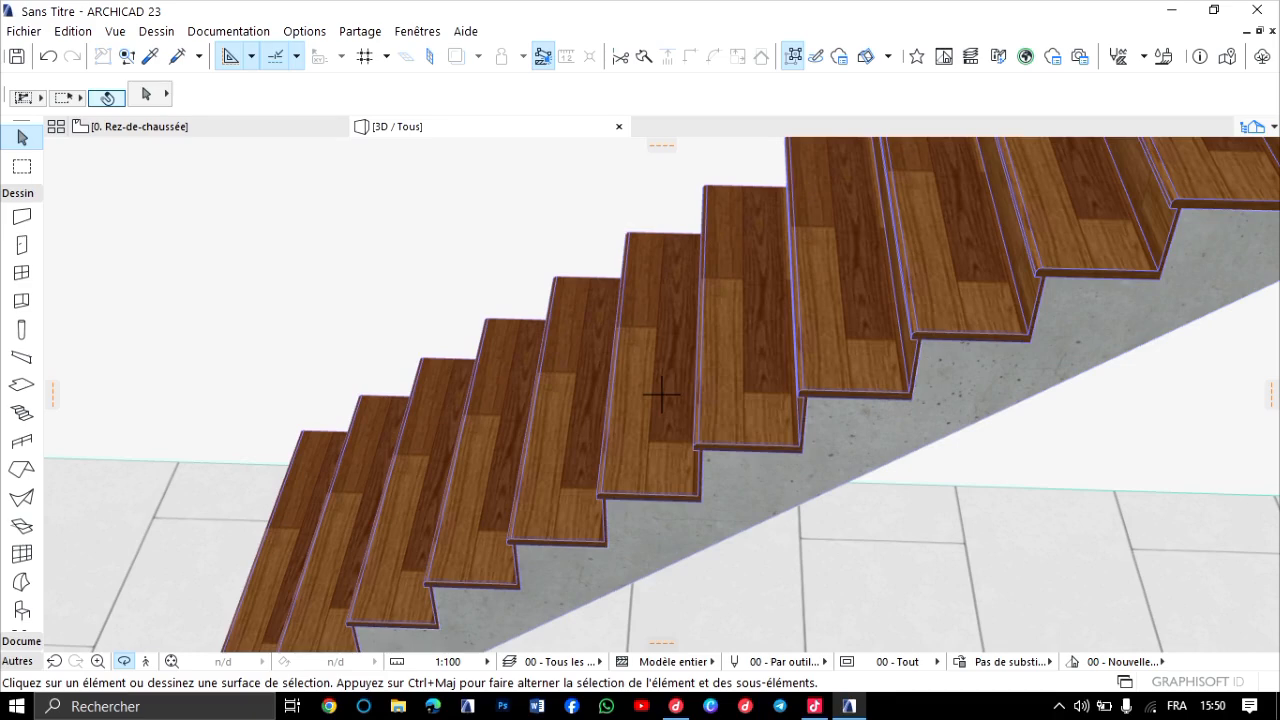
scroll(661, 395, "down", 6)
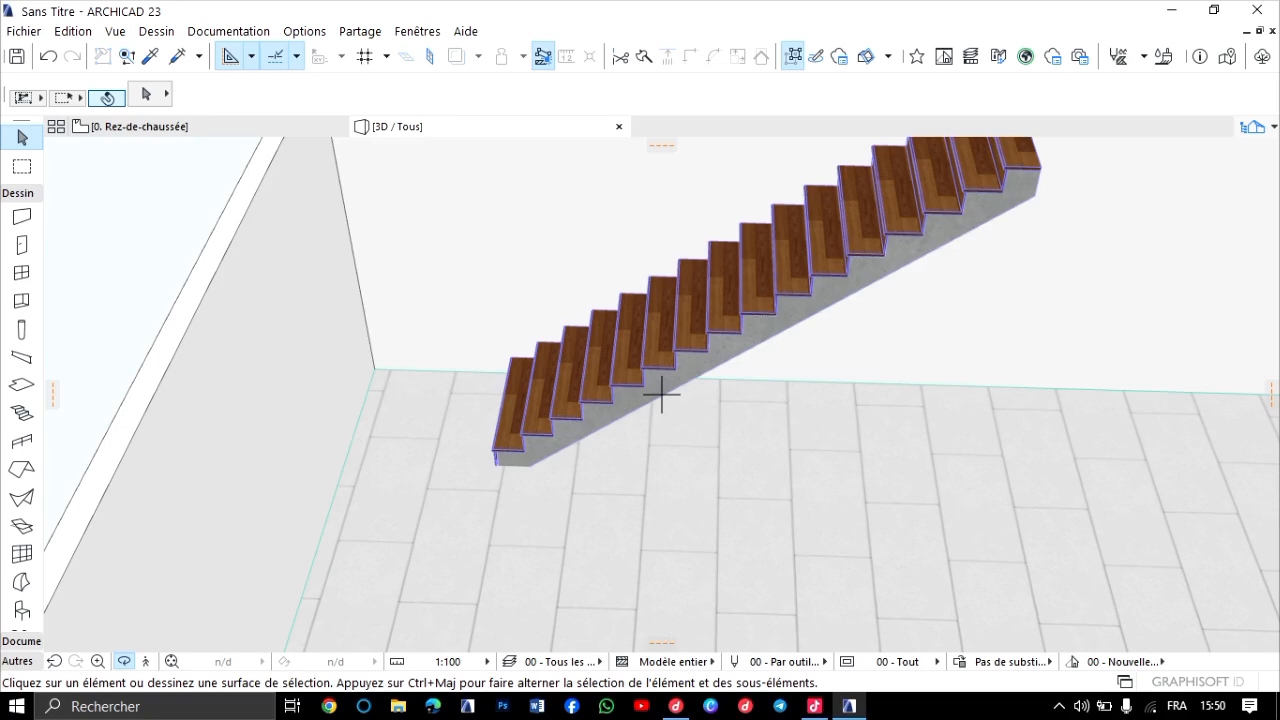
left_click_drag(661, 395, 880, 415)
scroll(733, 259, "down", 2)
left_click_drag(733, 259, 570, 248)
middle_click_drag(671, 387, 661, 395, "shift")
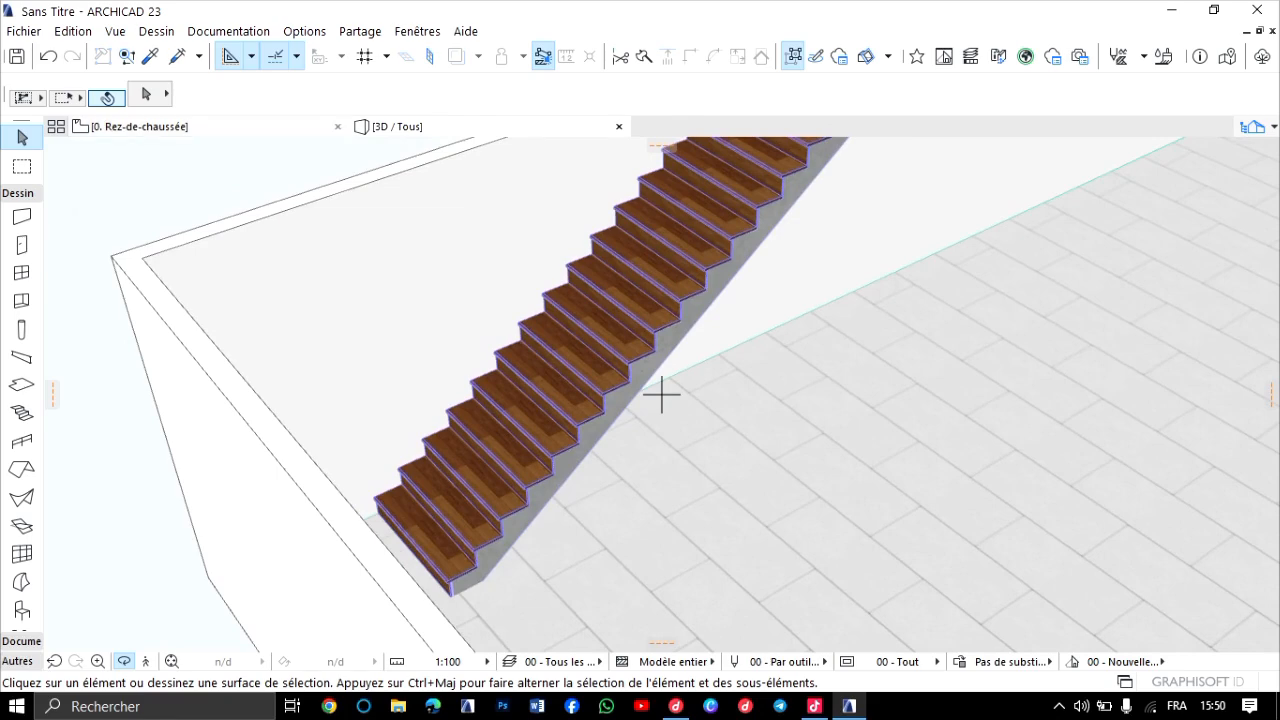
Return to the ground-floor plan at the stair along the upper wall.
left_click(190, 127)
scroll(397, 297, "up", 4)
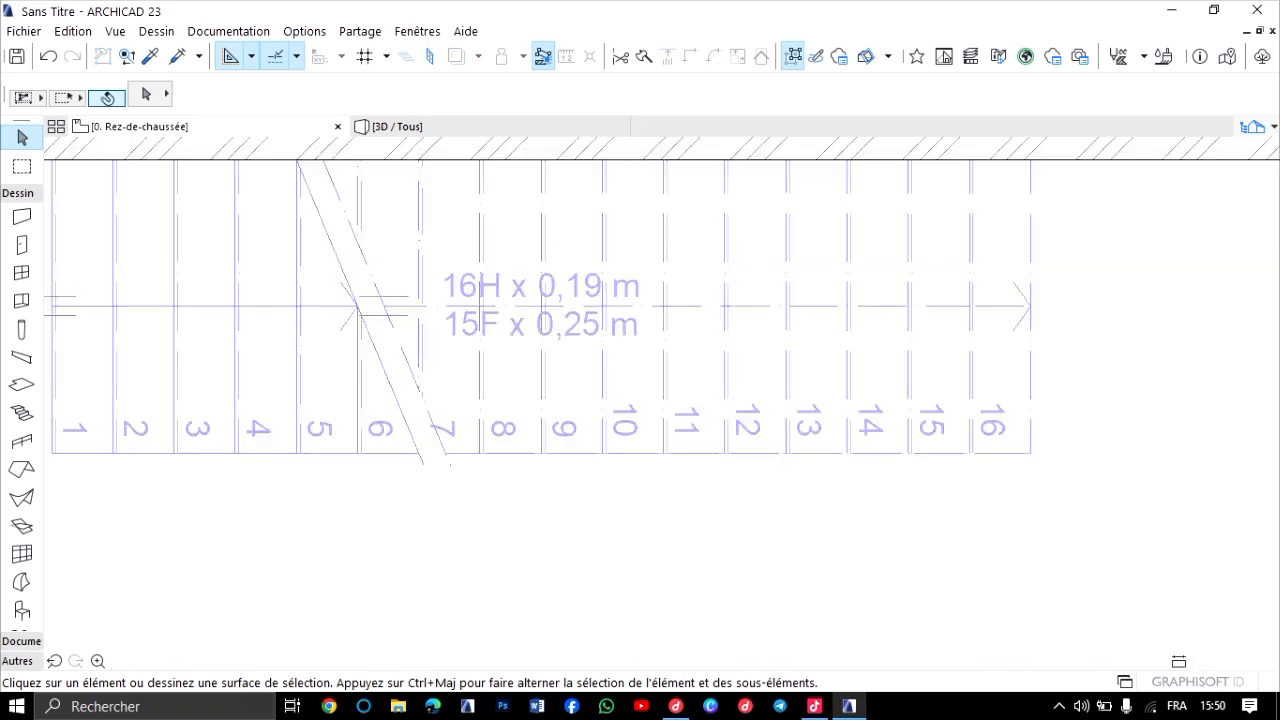
scroll(407, 328, "down", 4)
scroll(357, 335, "up", 3)
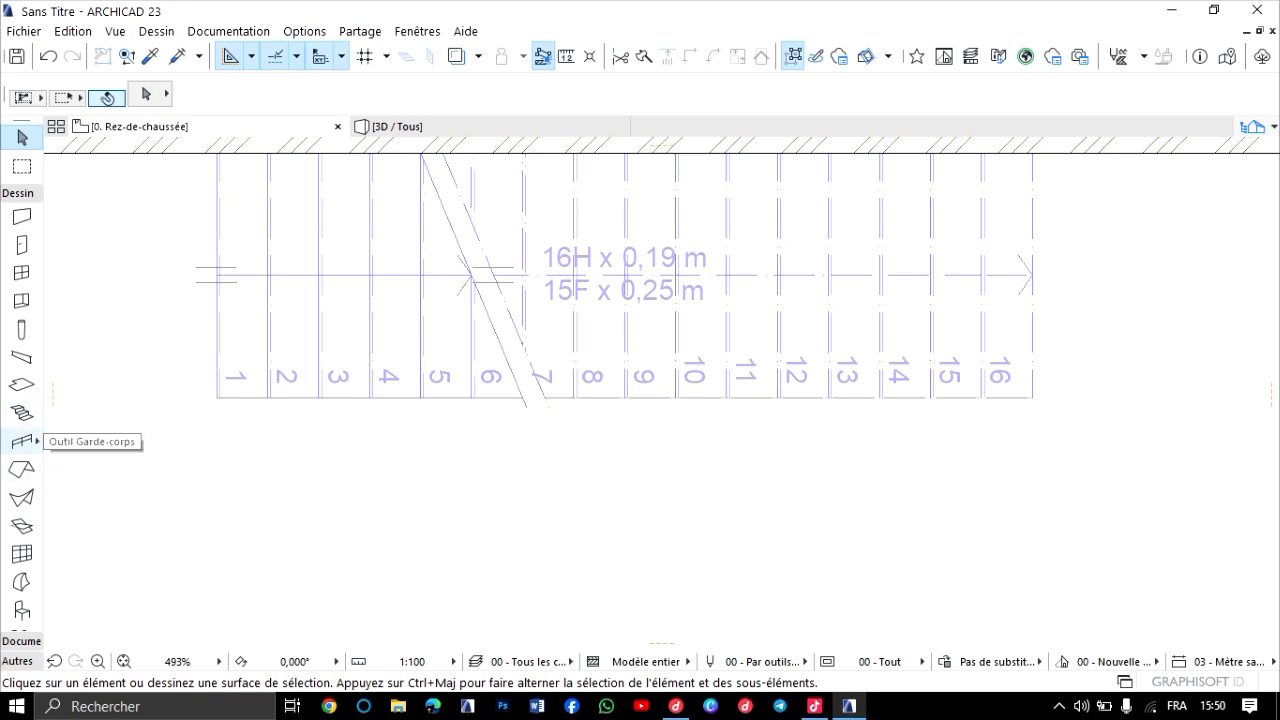
Review the default railing settings, including geometry, associativity and floor-plan symbol components.
left_click(22, 441)
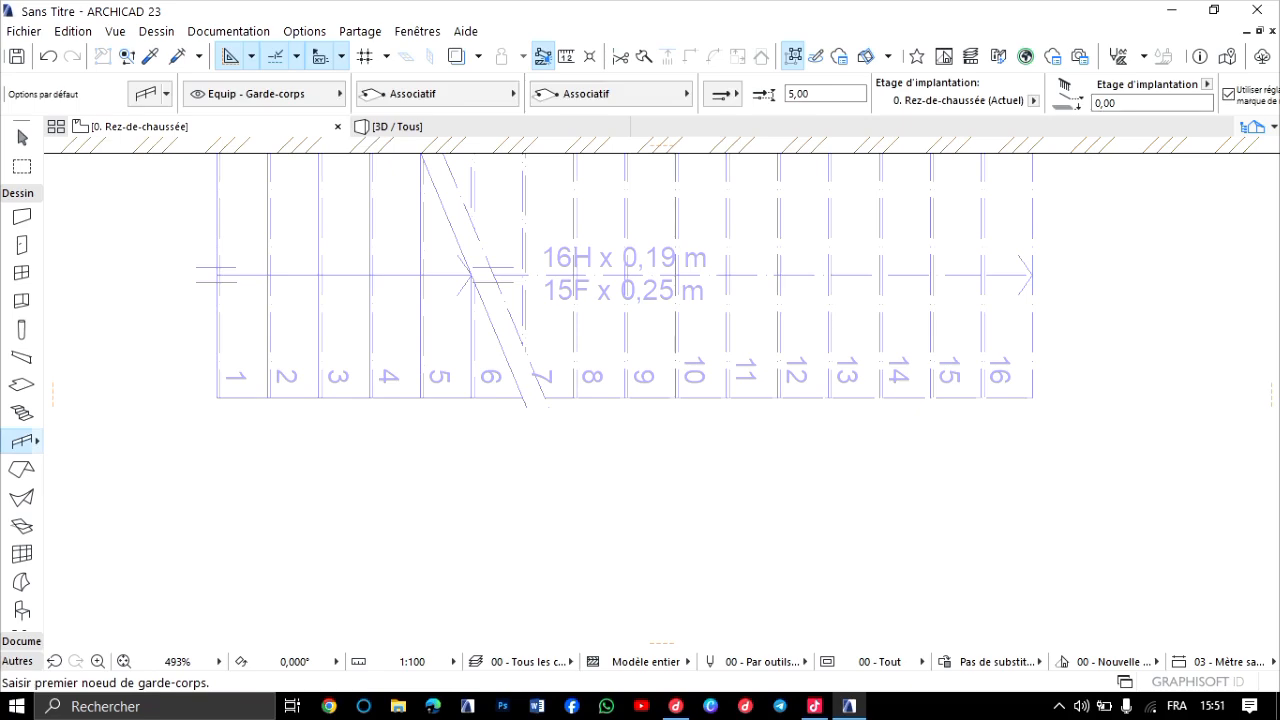
double_click(22, 441)
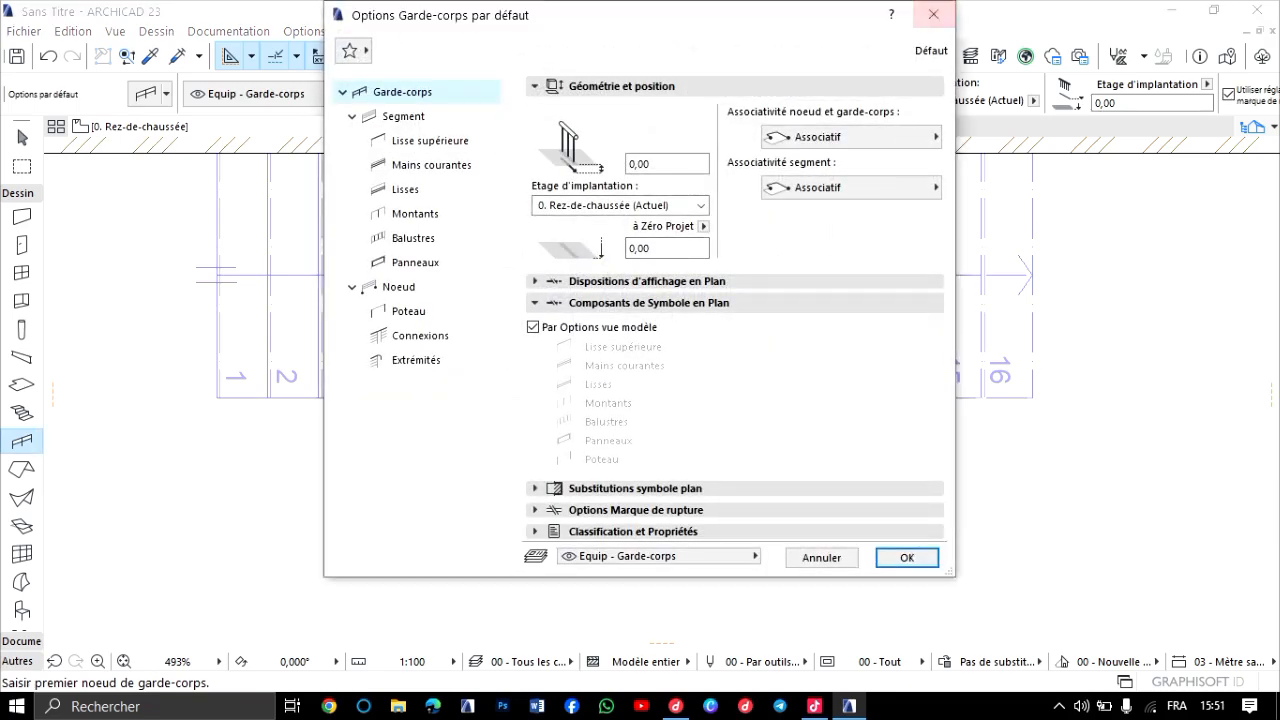
left_click(933, 14)
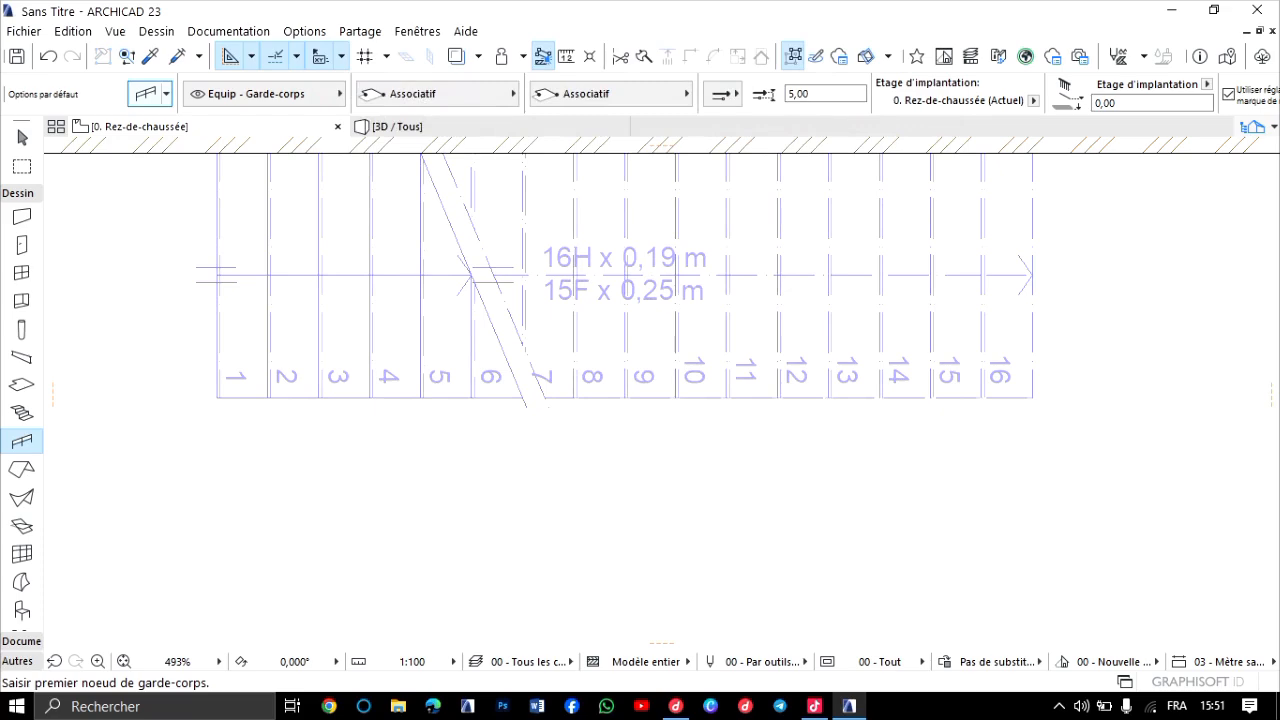
left_click(146, 93)
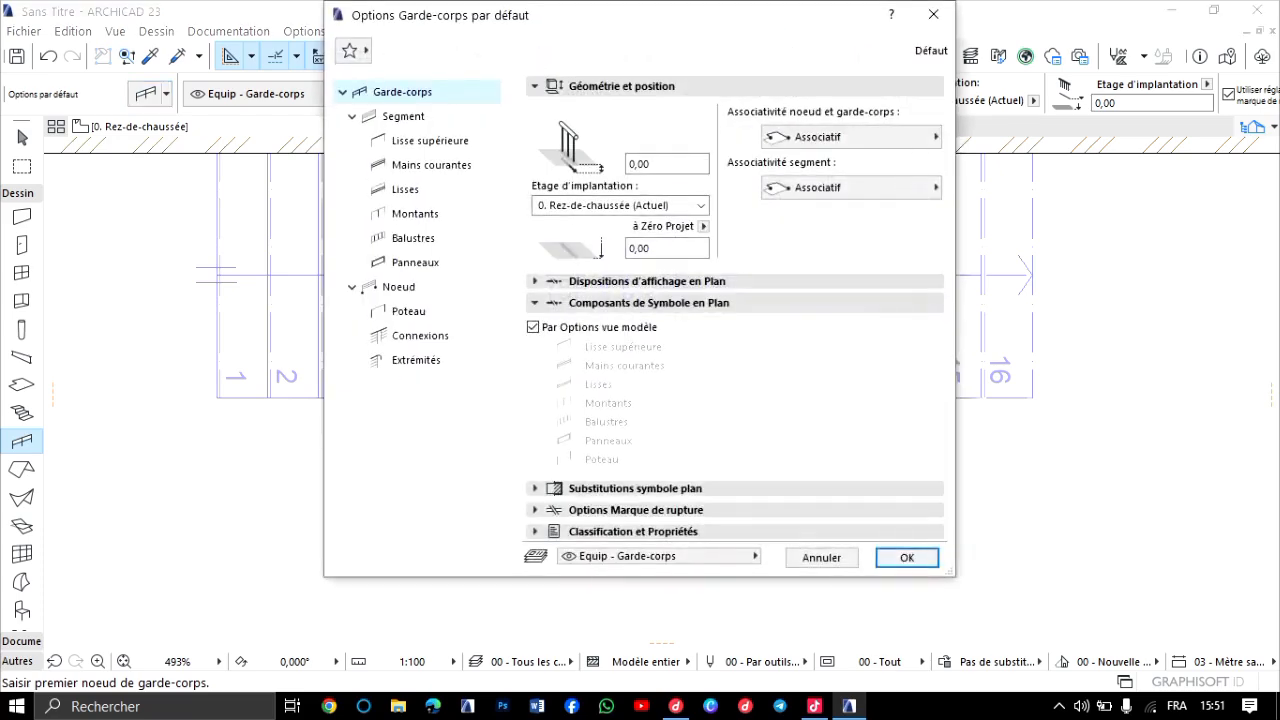
left_click(933, 14)
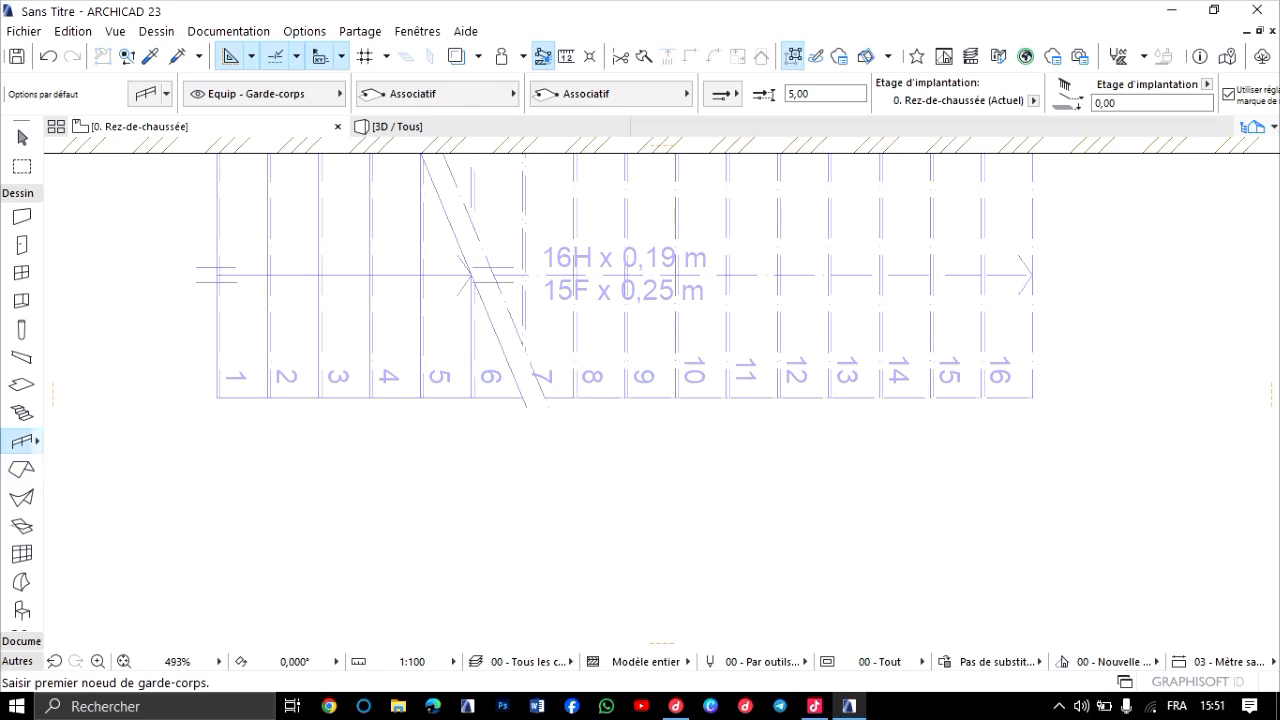
Place a 00 - Garde-corps (défaut) railing 400 cm long on the stair's free side, from the first step to the end of step 16.
left_click(37, 441)
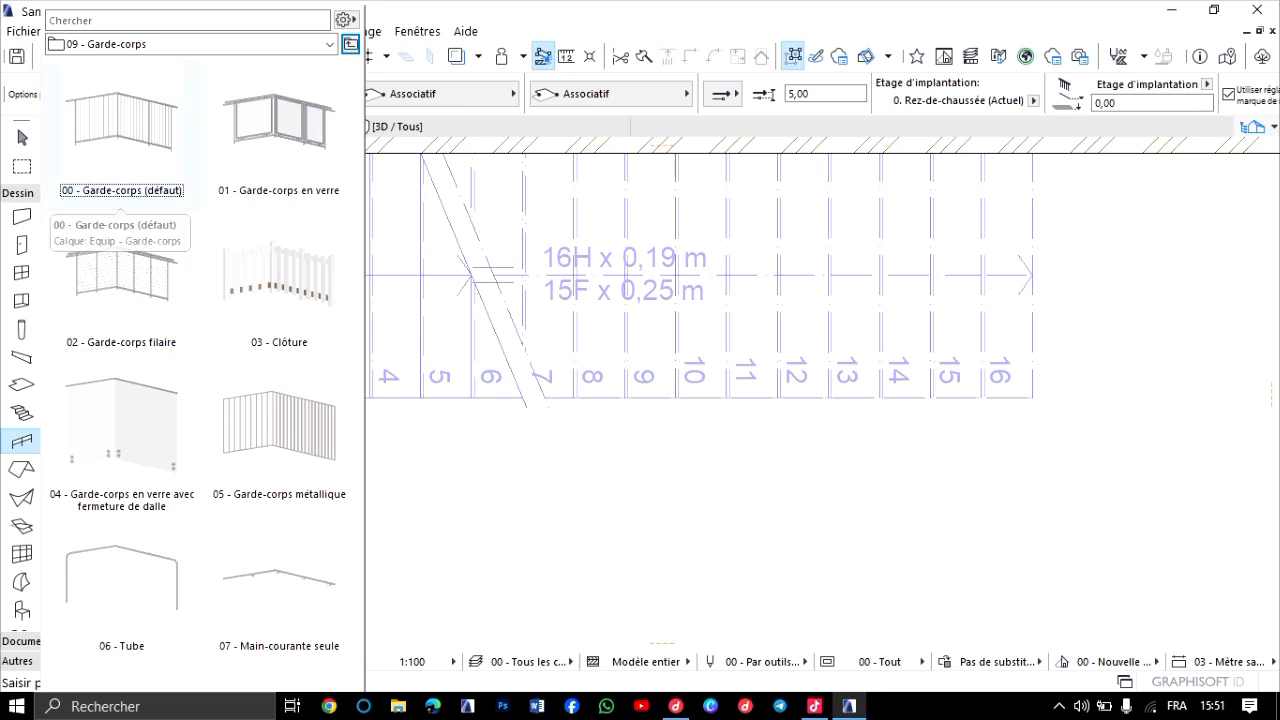
left_click(121, 130)
double_click(121, 130)
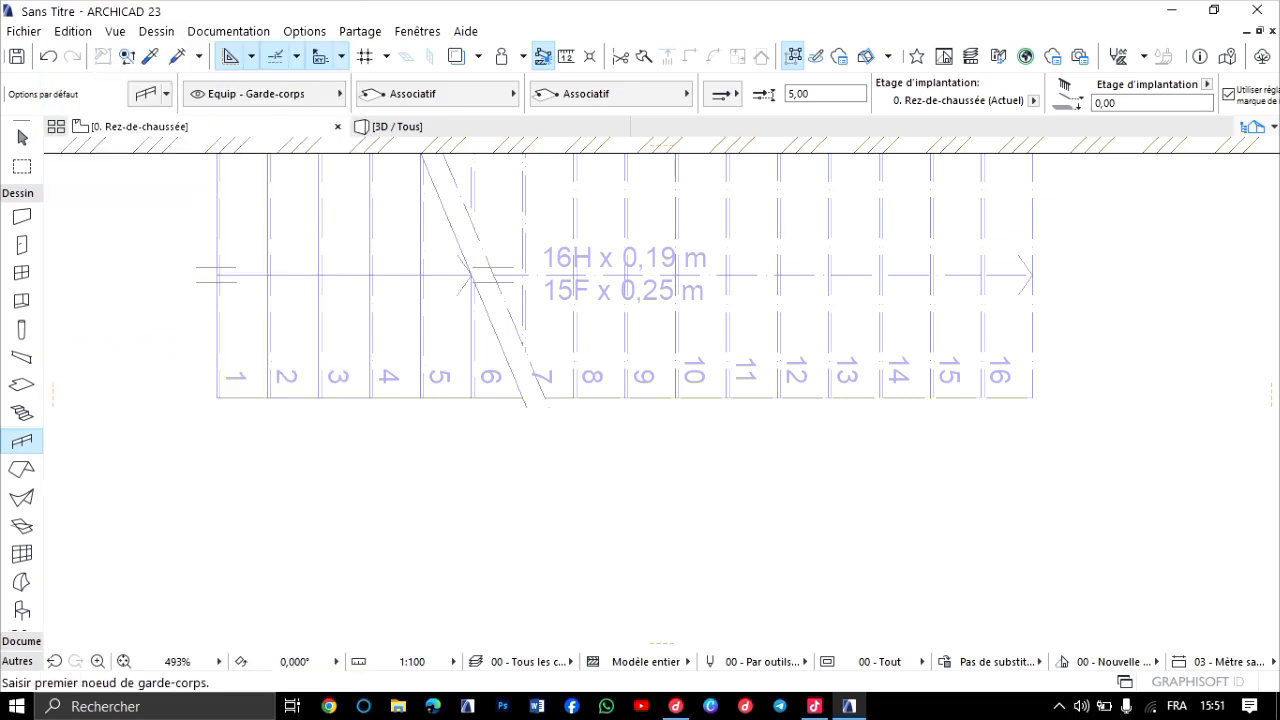
scroll(242, 397, "up", 3)
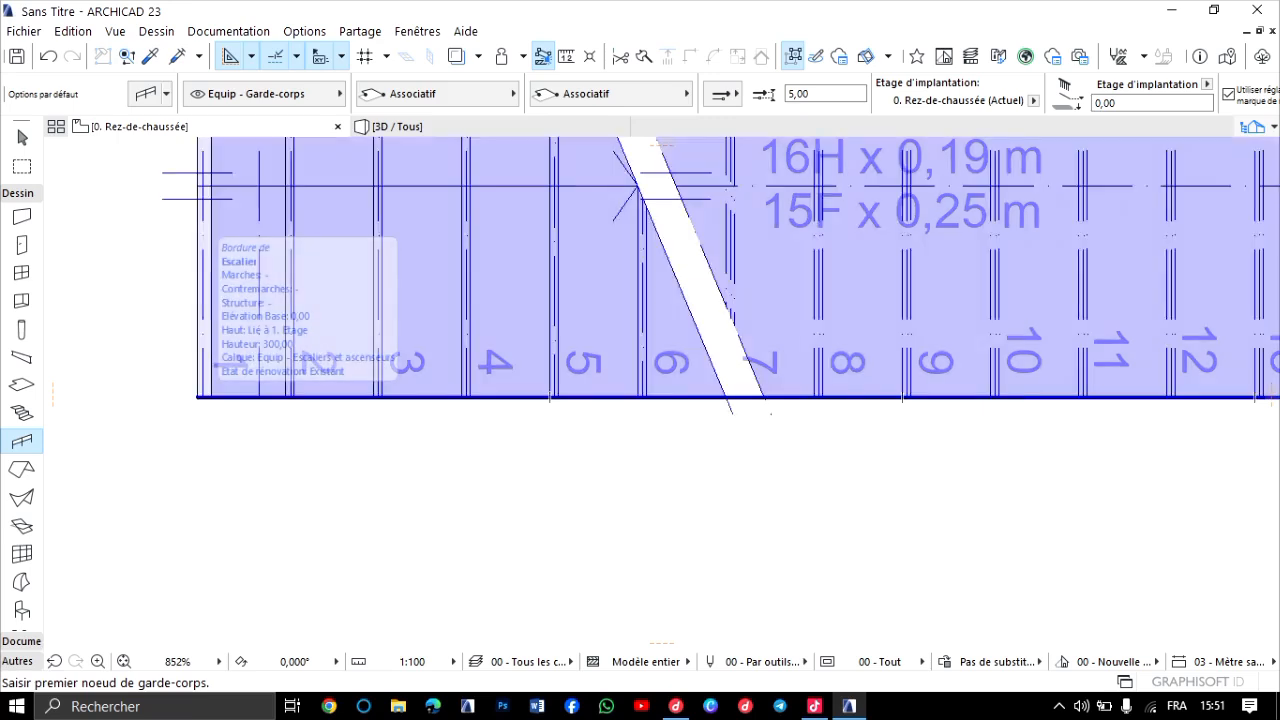
left_click(198, 397)
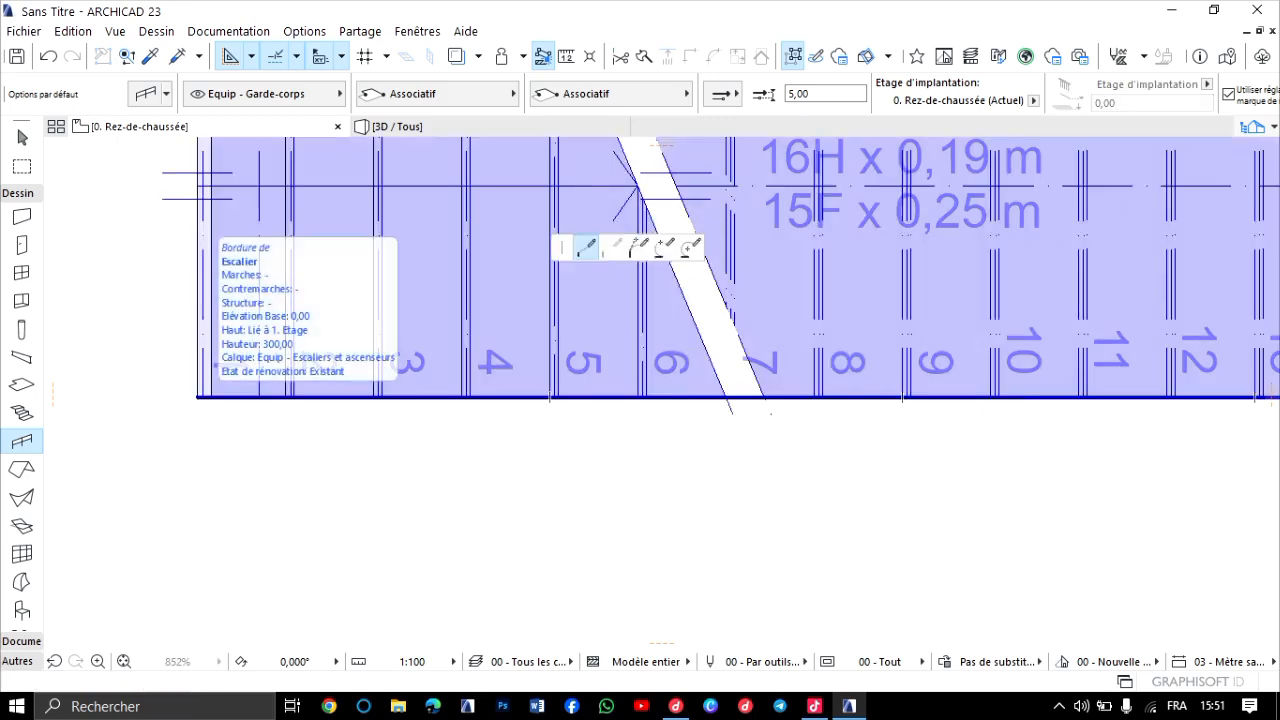
scroll(90, 280, "down", 4)
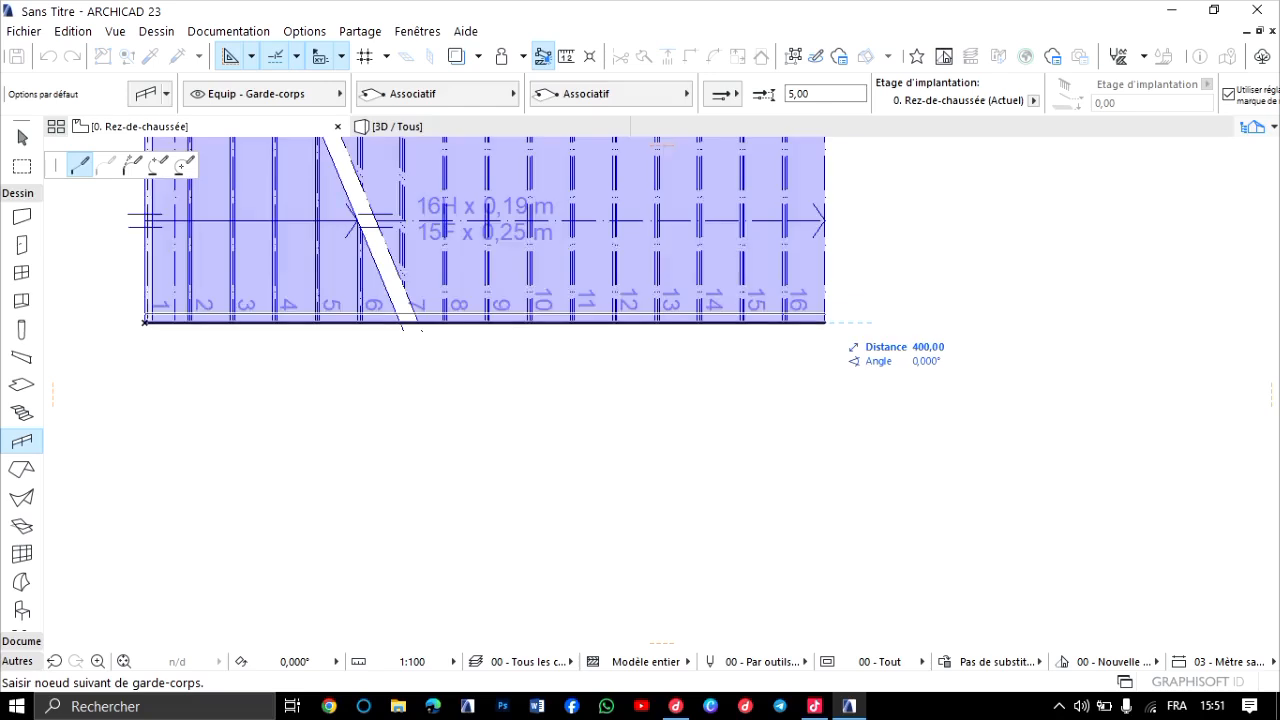
double_click(825, 322)
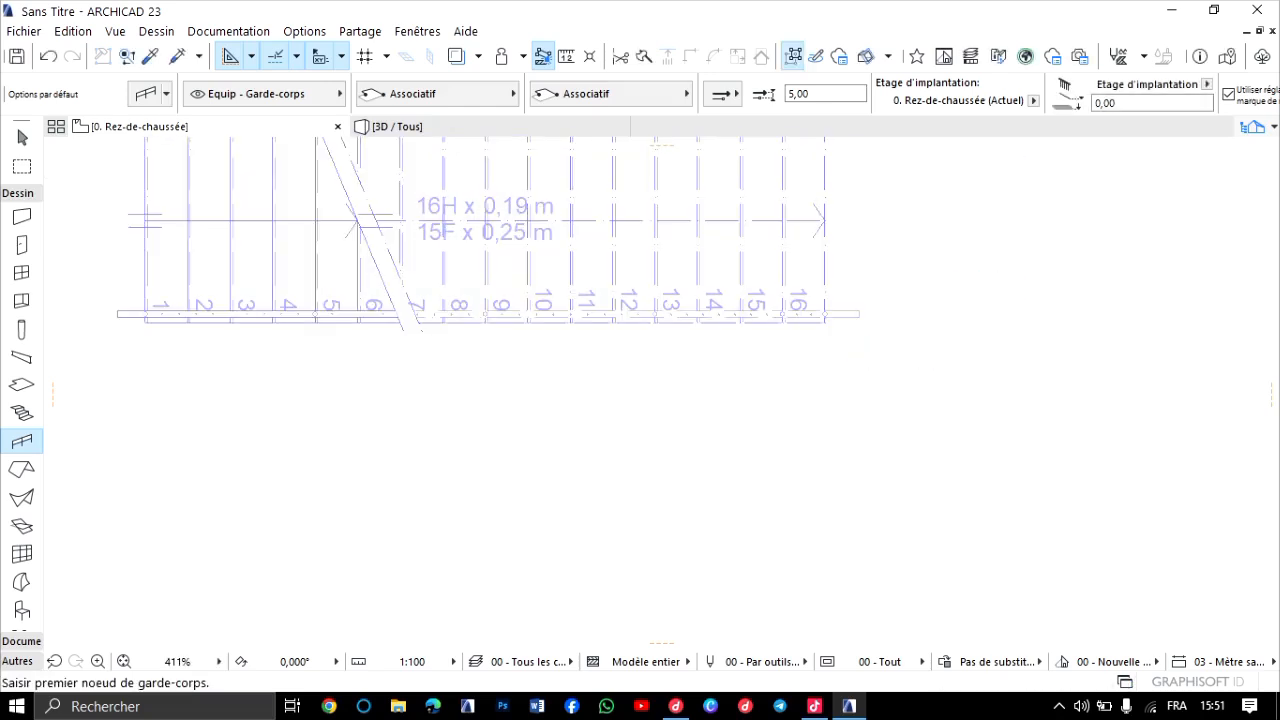
Examine the stair railing in 3D from several angles, checking the handrail, posts and balusters up close.
key("F3")
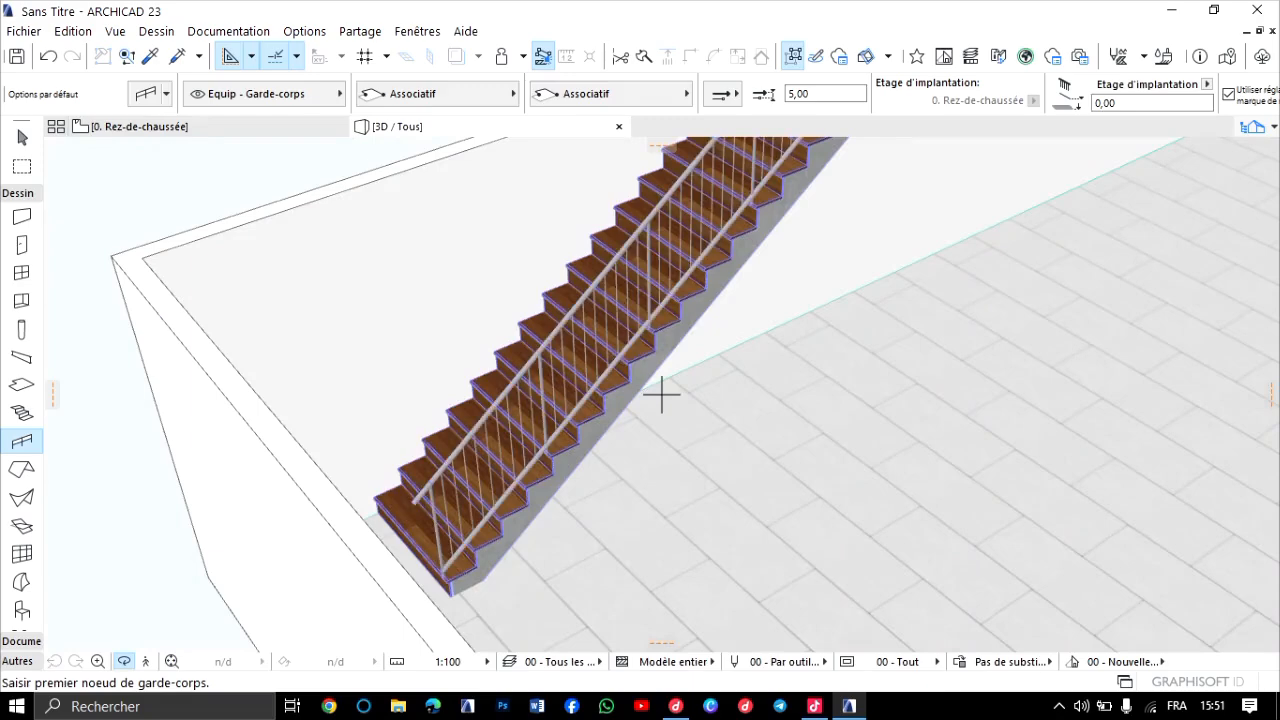
scroll(661, 397, "down", 4)
scroll(661, 397, "up", 8)
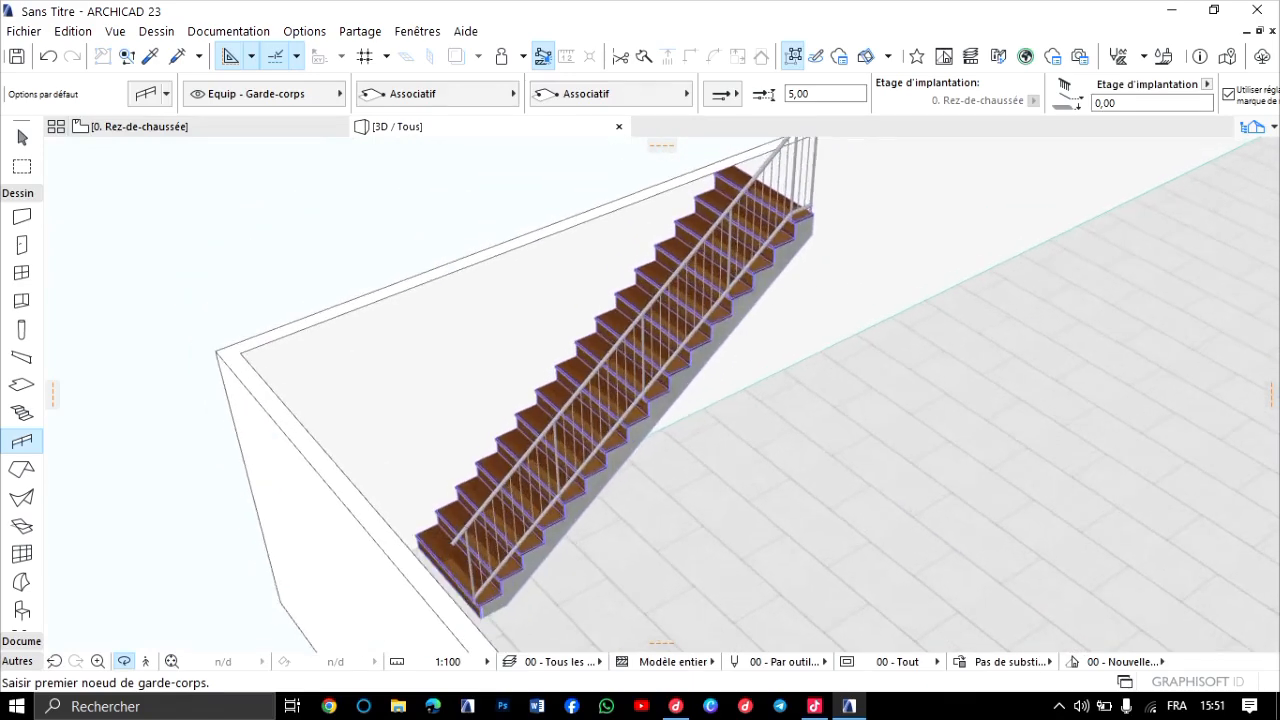
mouse_move(661, 397)
middle_mouse_down("shift")
mouse_move(835, 396)
mouse_move(830, 425)
mouse_move(705, 408)
mouse_move(688, 385)
mouse_move(662, 397)
middle_mouse_up("shift")
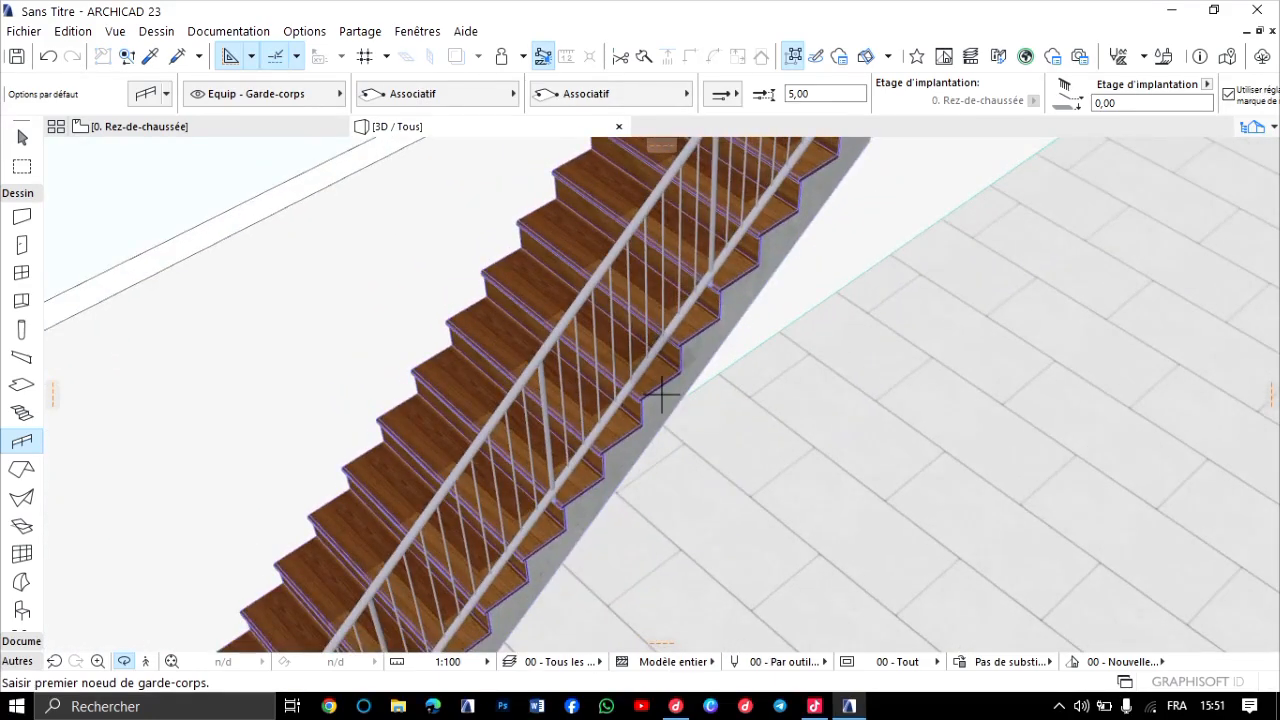
scroll(662, 397, "down", 5)
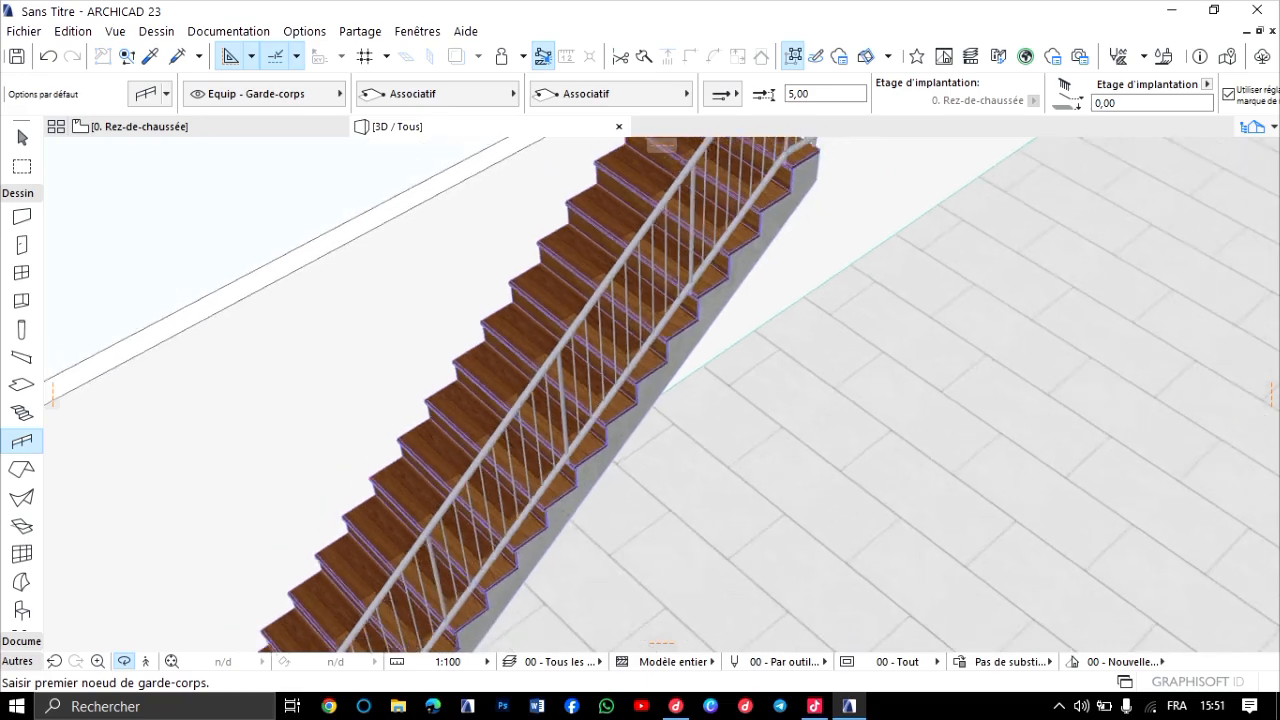
scroll(662, 395, "up", 3)
middle_click_drag(662, 395, 1030, 440, "shift")
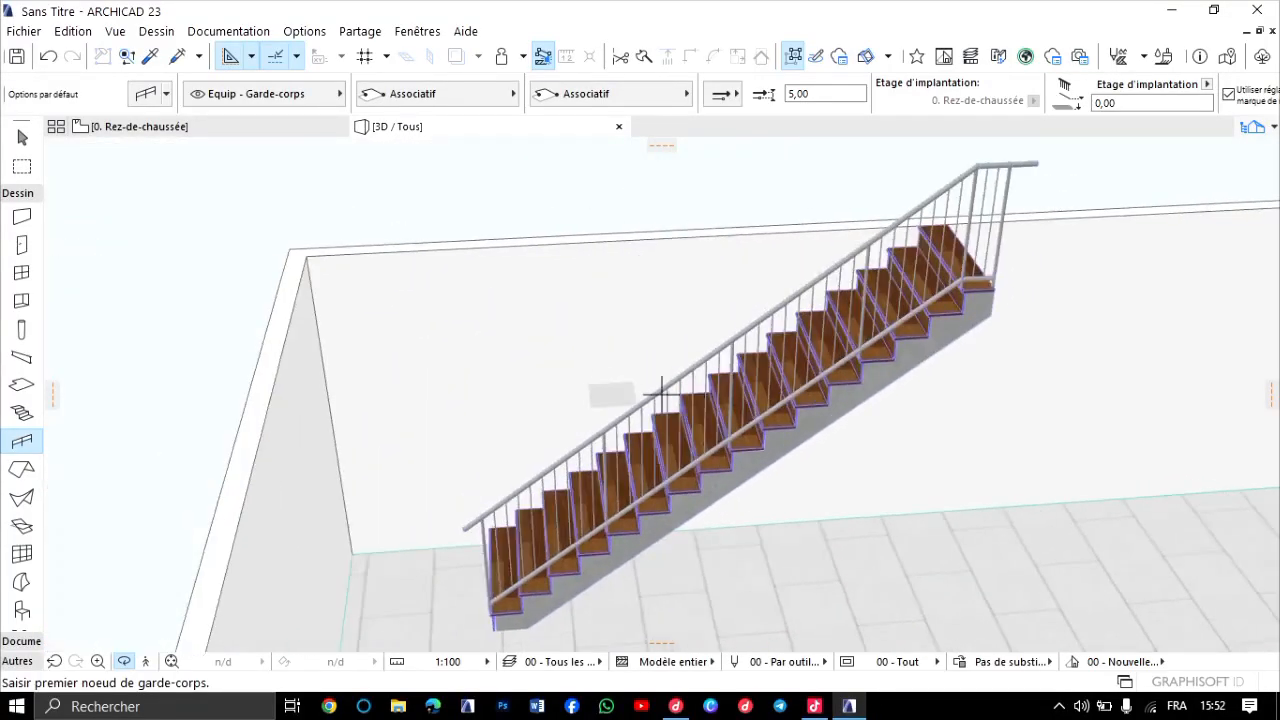
scroll(662, 395, "up", 3)
scroll(662, 395, "up", 3)
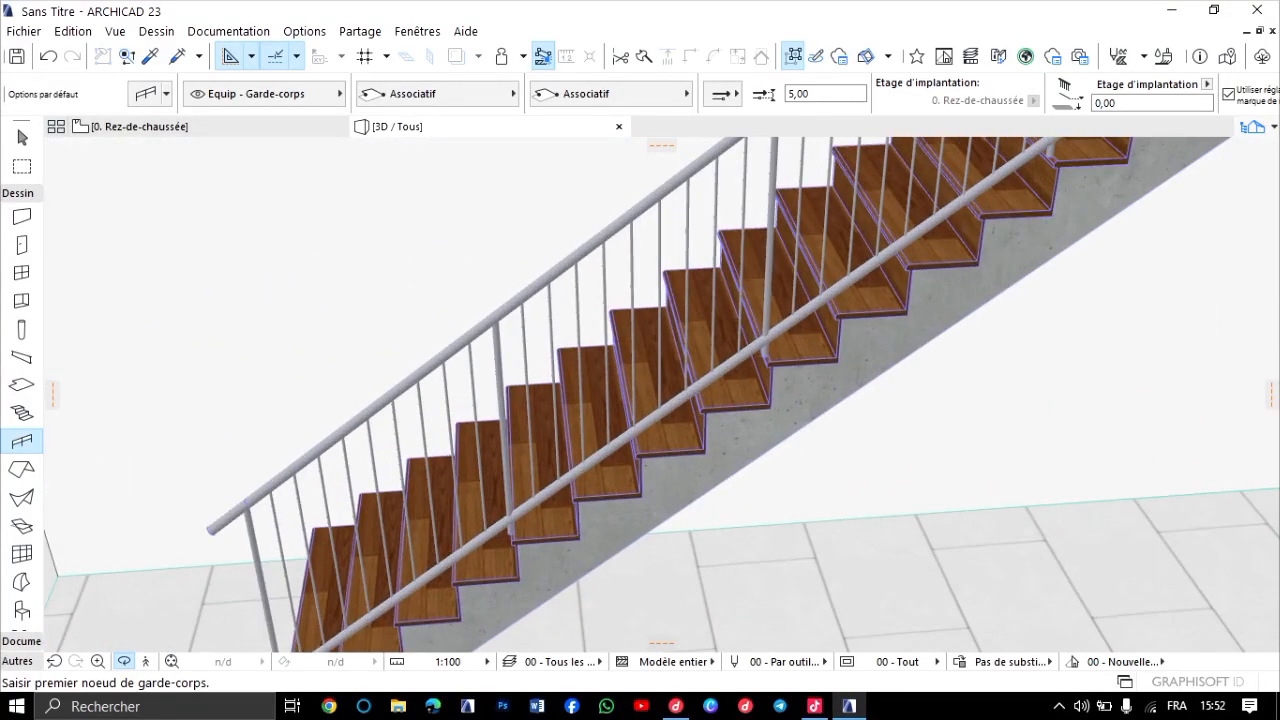
Change the stair railing to the 04 - Garde-corps en verre avec fermeture de dalle type and deselect it.
key("Escape")
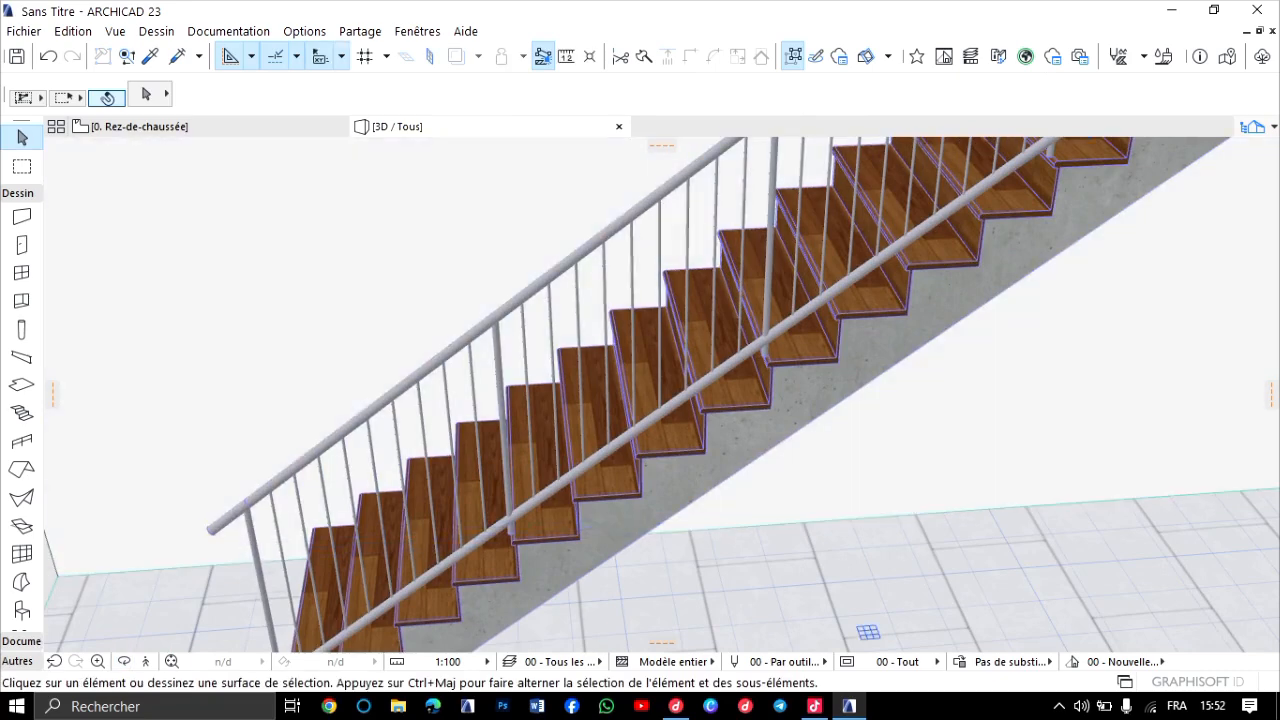
left_click(560, 274)
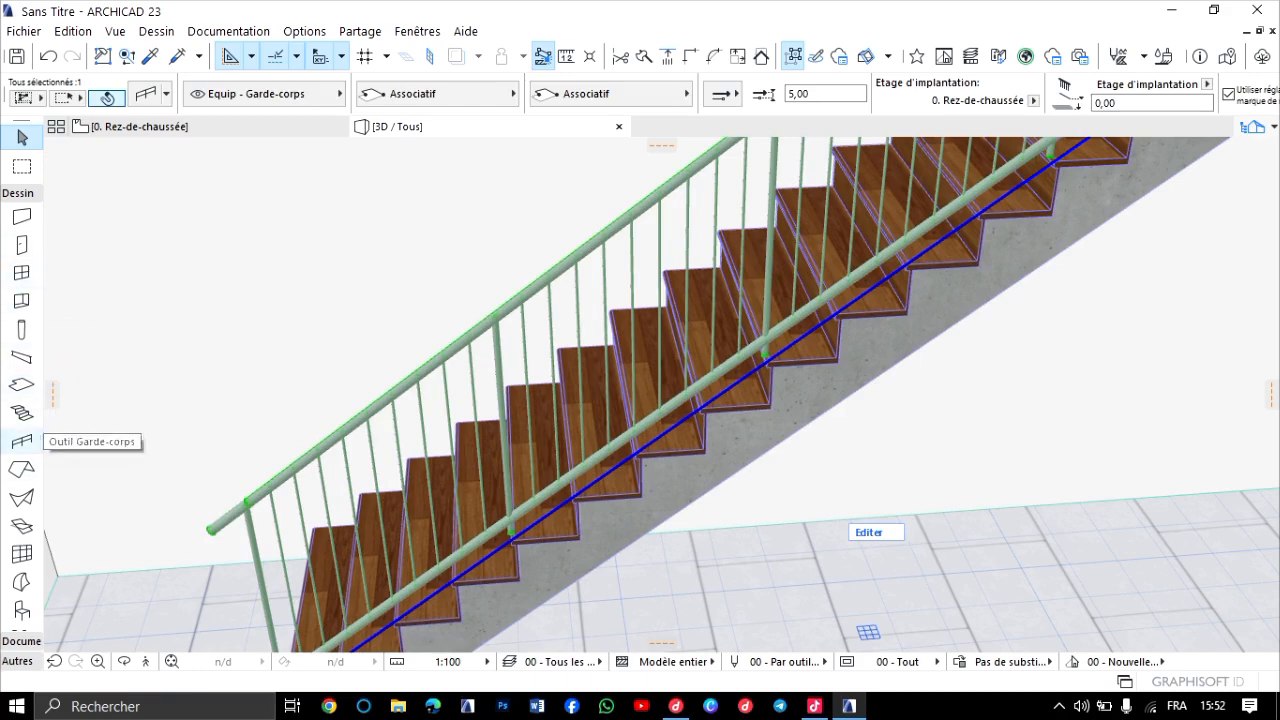
left_click(22, 441)
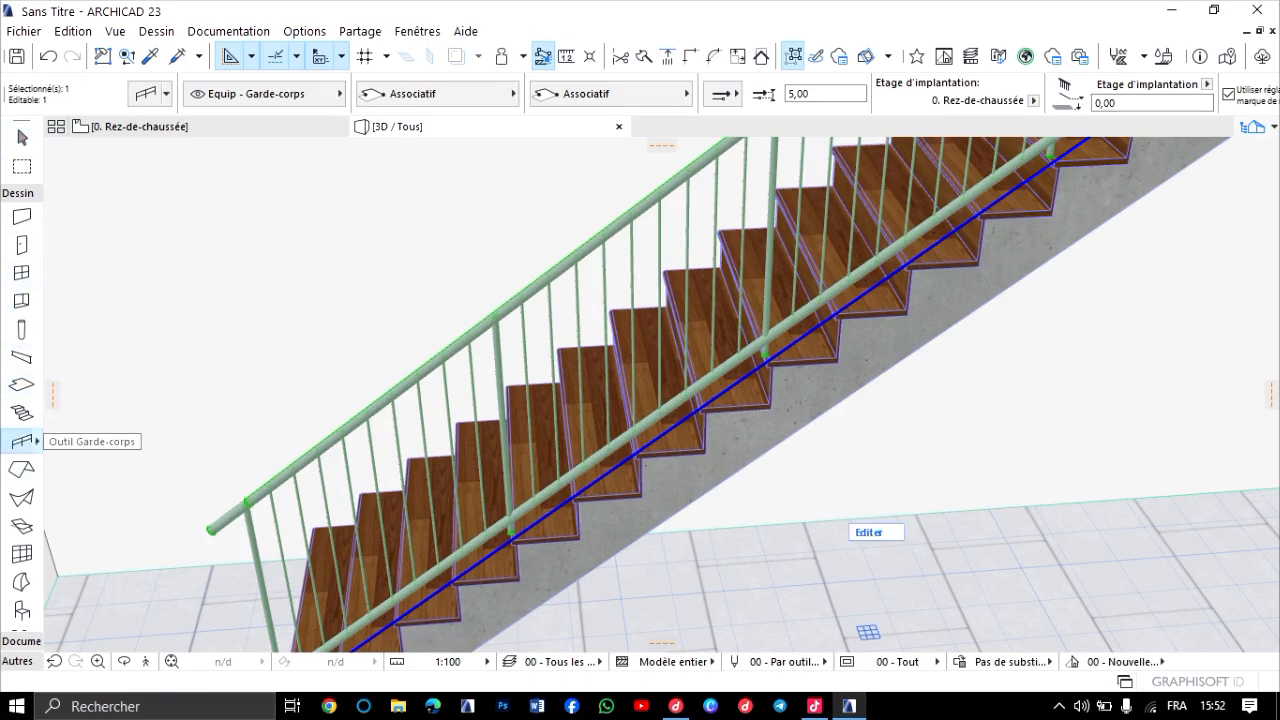
left_click(37, 441)
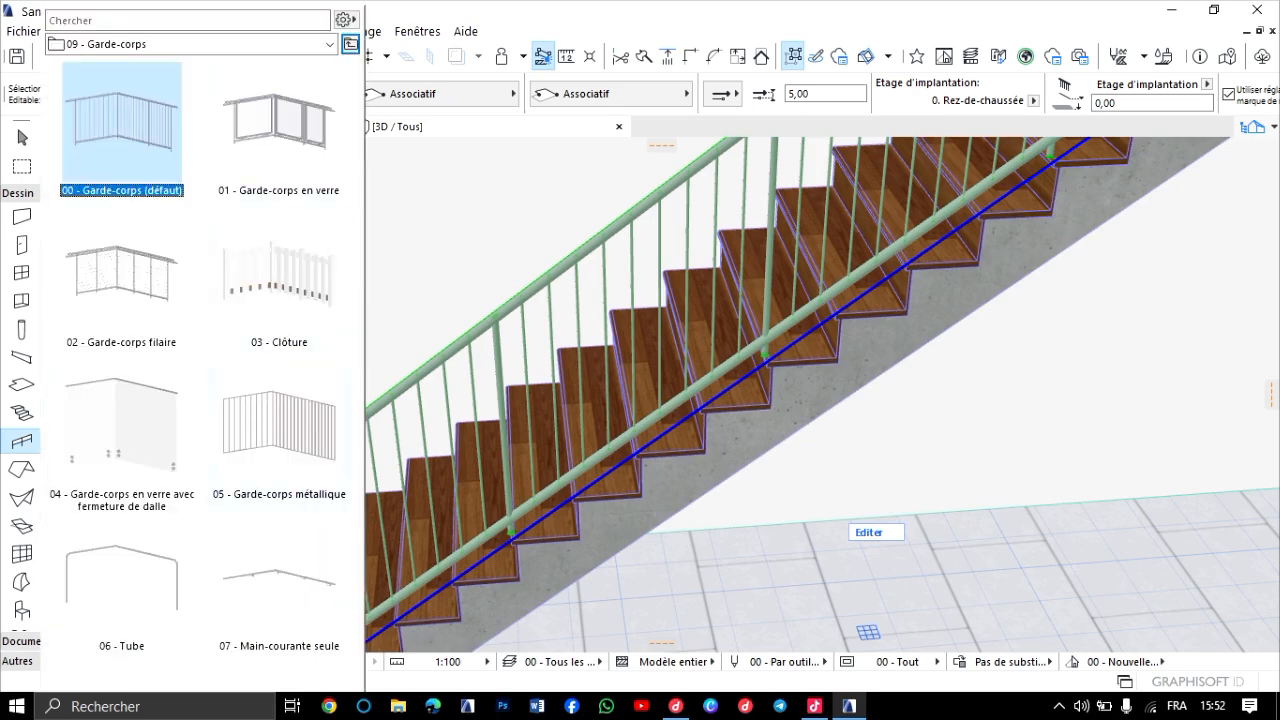
left_click(120, 500)
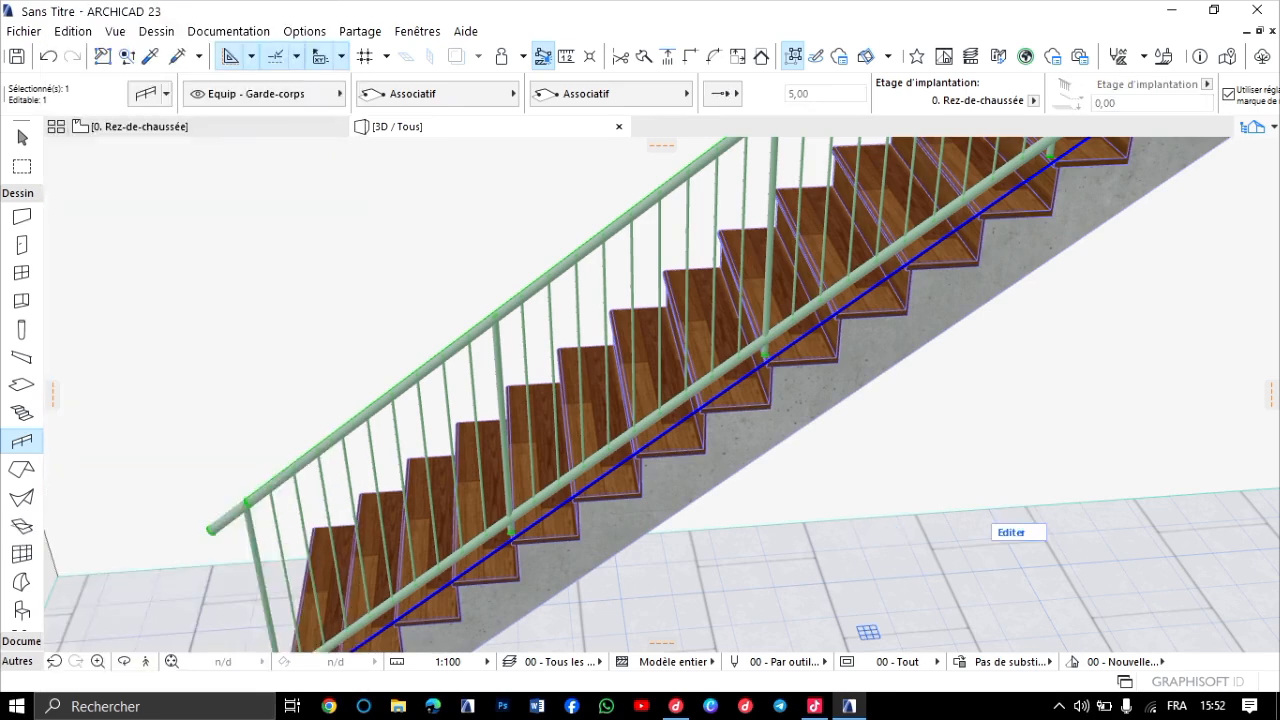
scroll(509, 432, "down", 2)
scroll(509, 432, "down", 3)
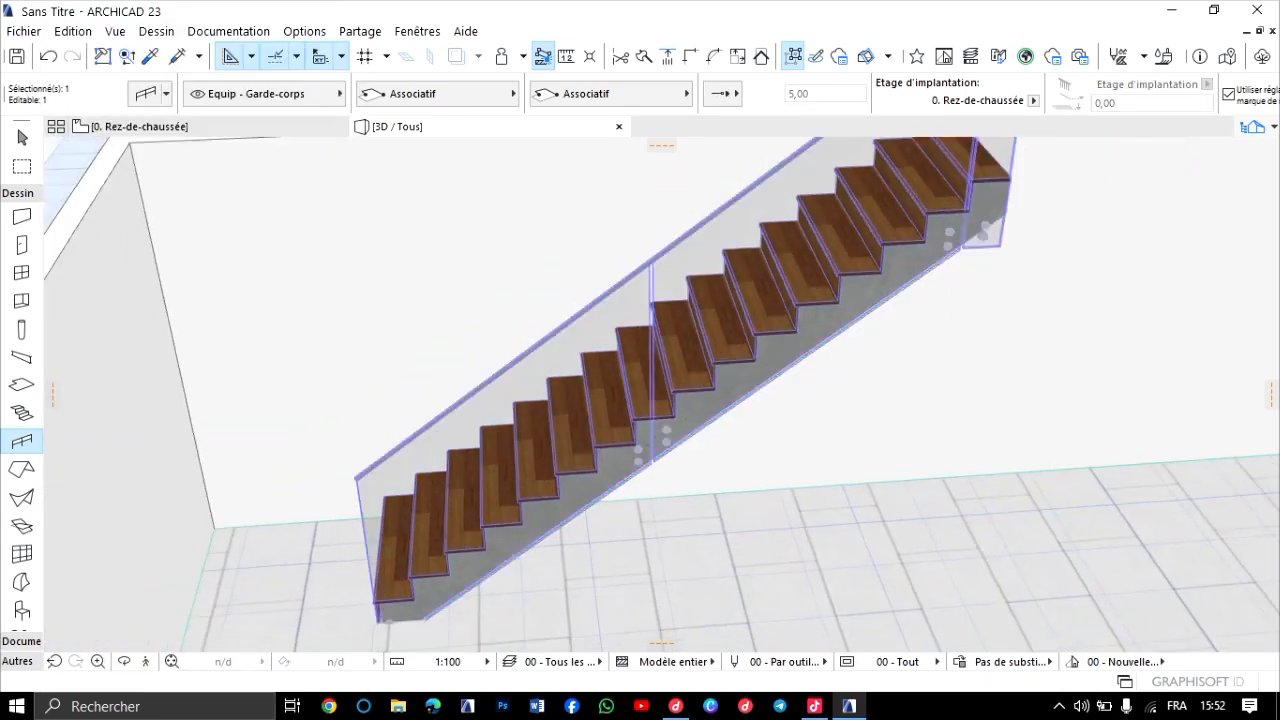
key("Escape")
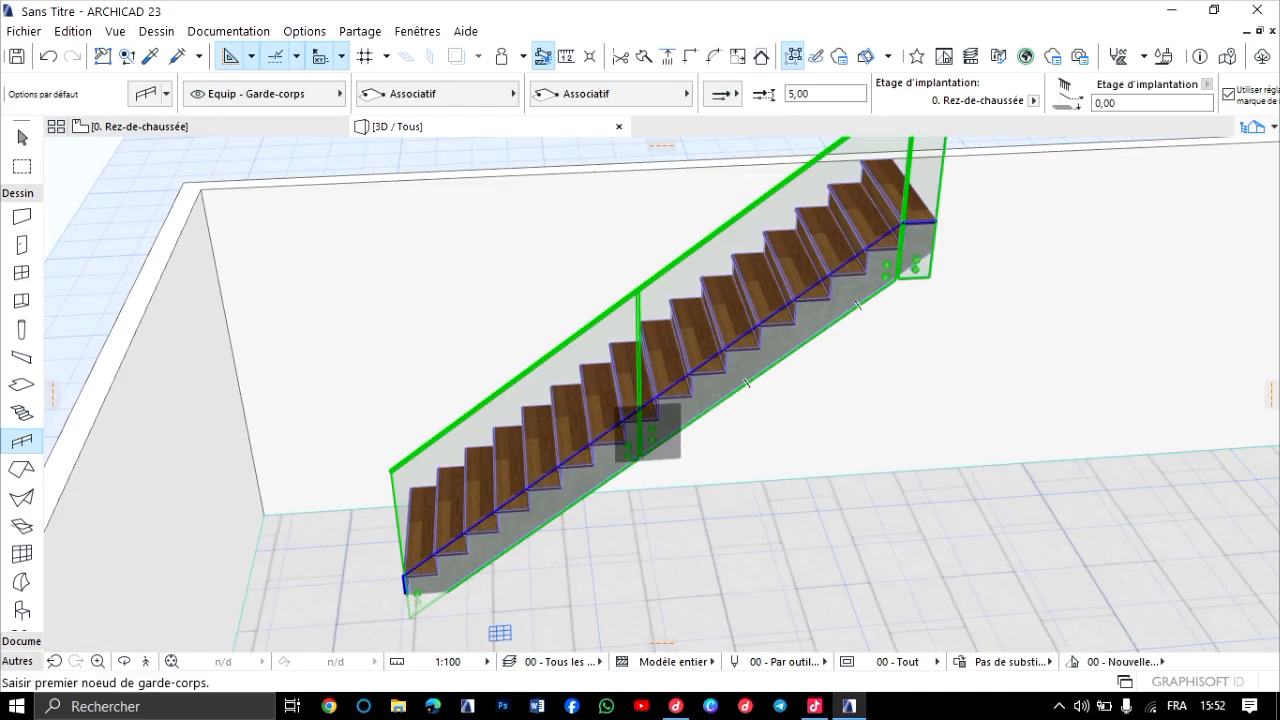
Examine the glass stair railing in 3D from the side and from above, checking its panels along the steps.
scroll(500, 422, "up", 5)
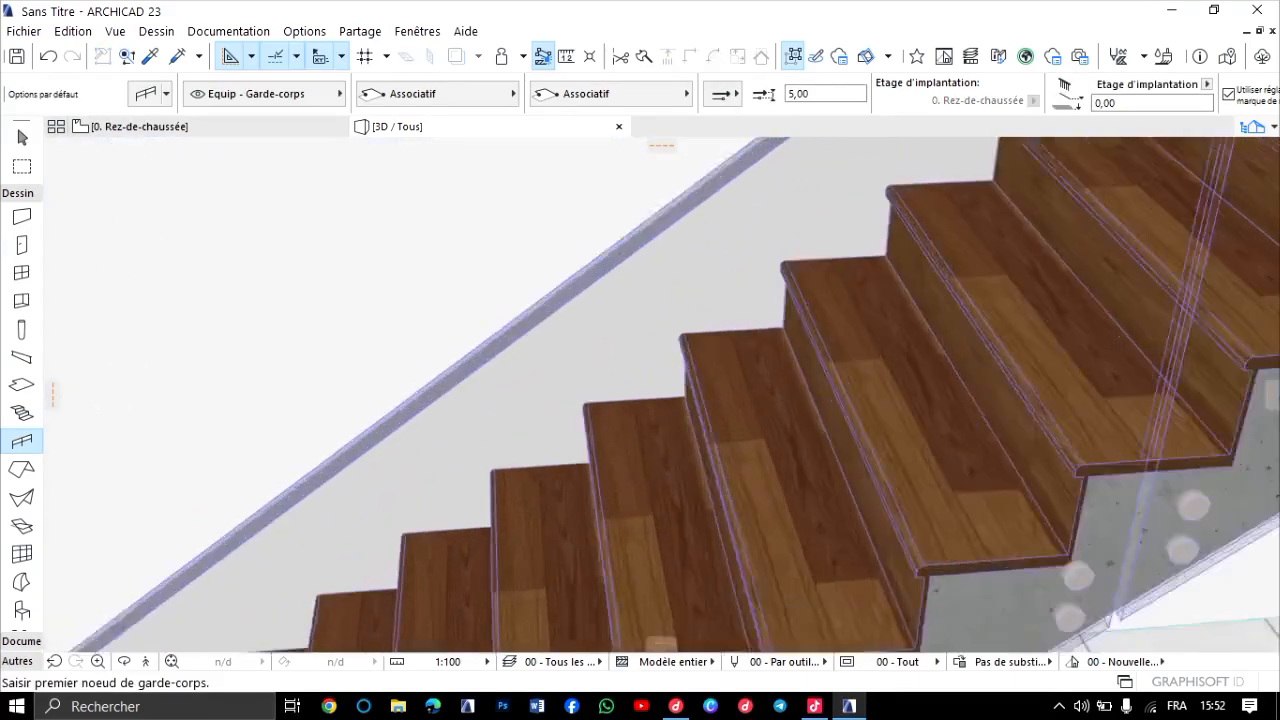
scroll(500, 422, "down", 4)
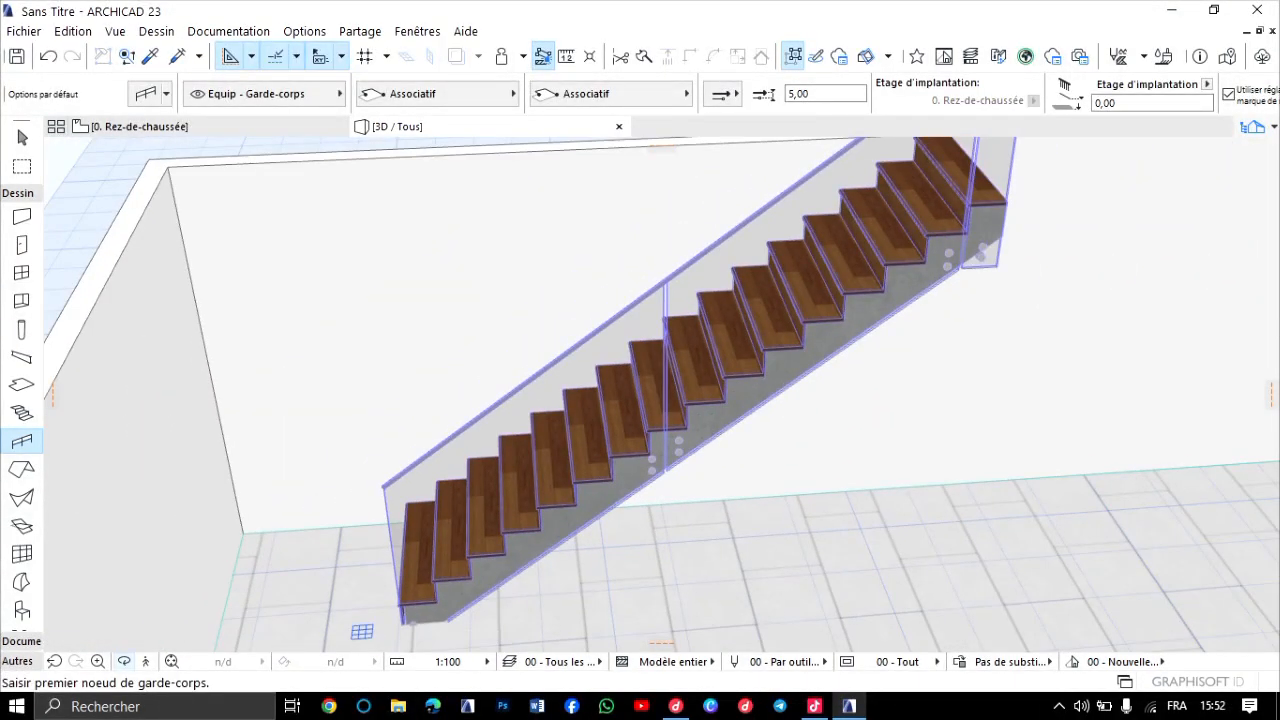
left_click(124, 661)
left_click_drag(470, 335, 620, 380)
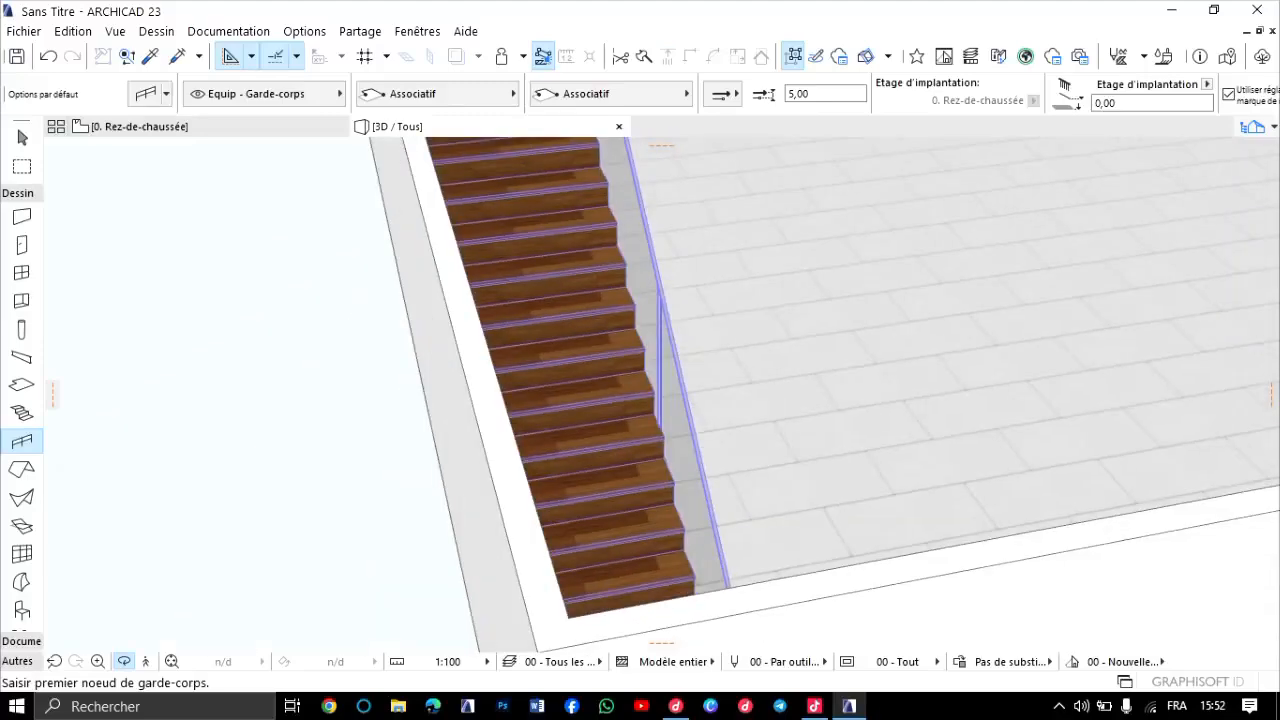
scroll(620, 380, "up", 3)
scroll(662, 393, "up", 1)
mouse_move(719, 383)
left_mouse_down()
mouse_move(570, 375)
mouse_move(545, 355)
mouse_move(650, 375)
mouse_move(710, 405)
mouse_move(700, 385)
left_mouse_up()
scroll(662, 393, "down", 3)
scroll(662, 393, "up", 4)
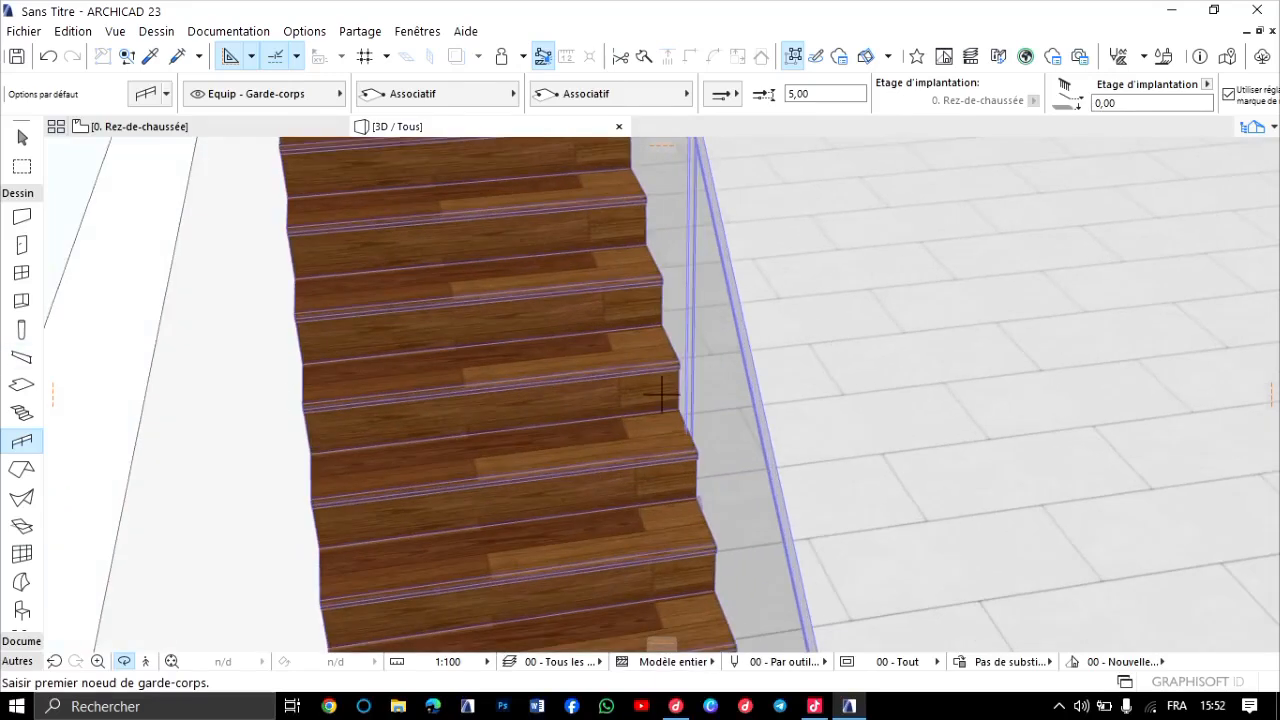
Activate the Roof tool.
left_click(22, 468)
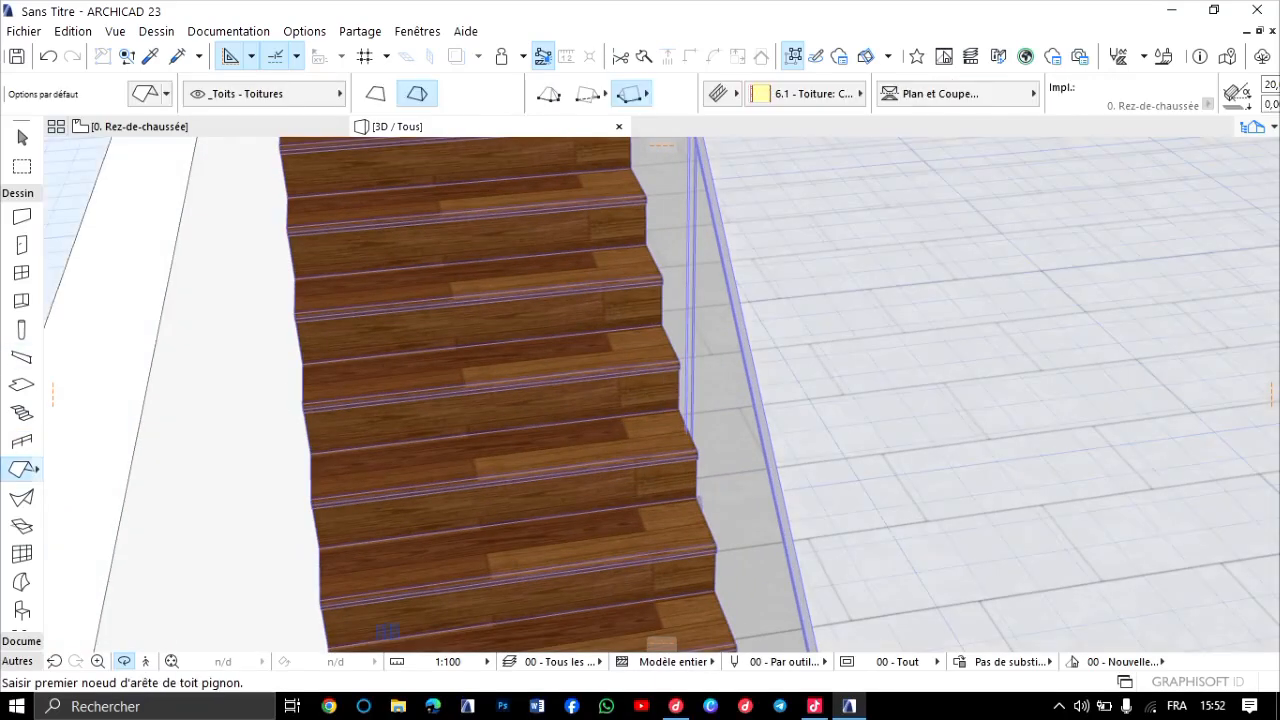
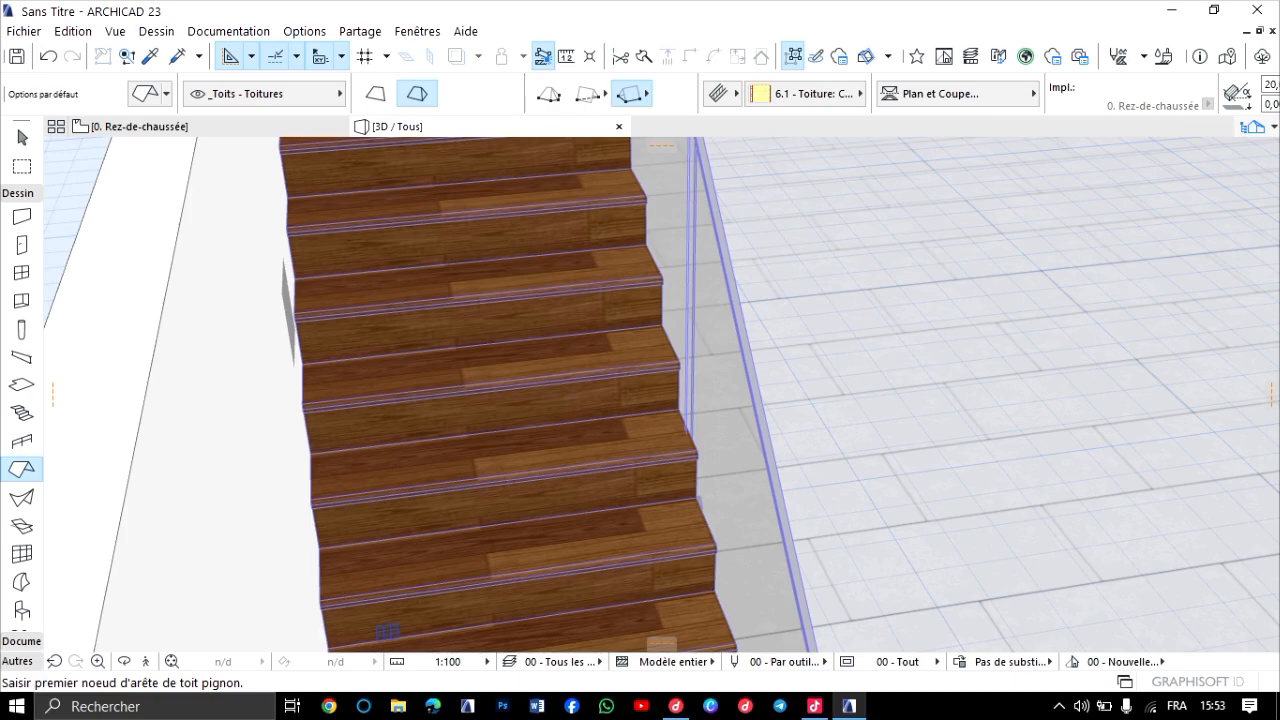
Return to the Rez-de-chaussée floor plan and show the empty area between the building and the circular wall.
scroll(387, 630, "down", 3)
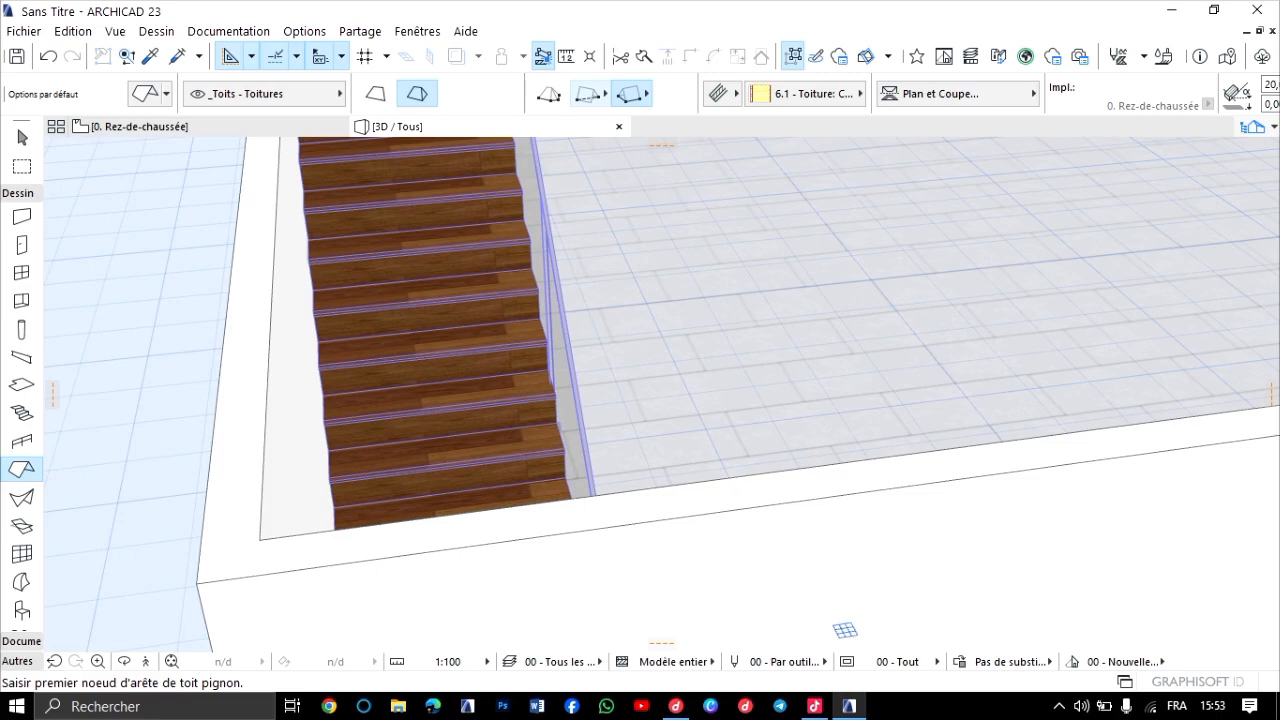
scroll(943, 303, "down", 8)
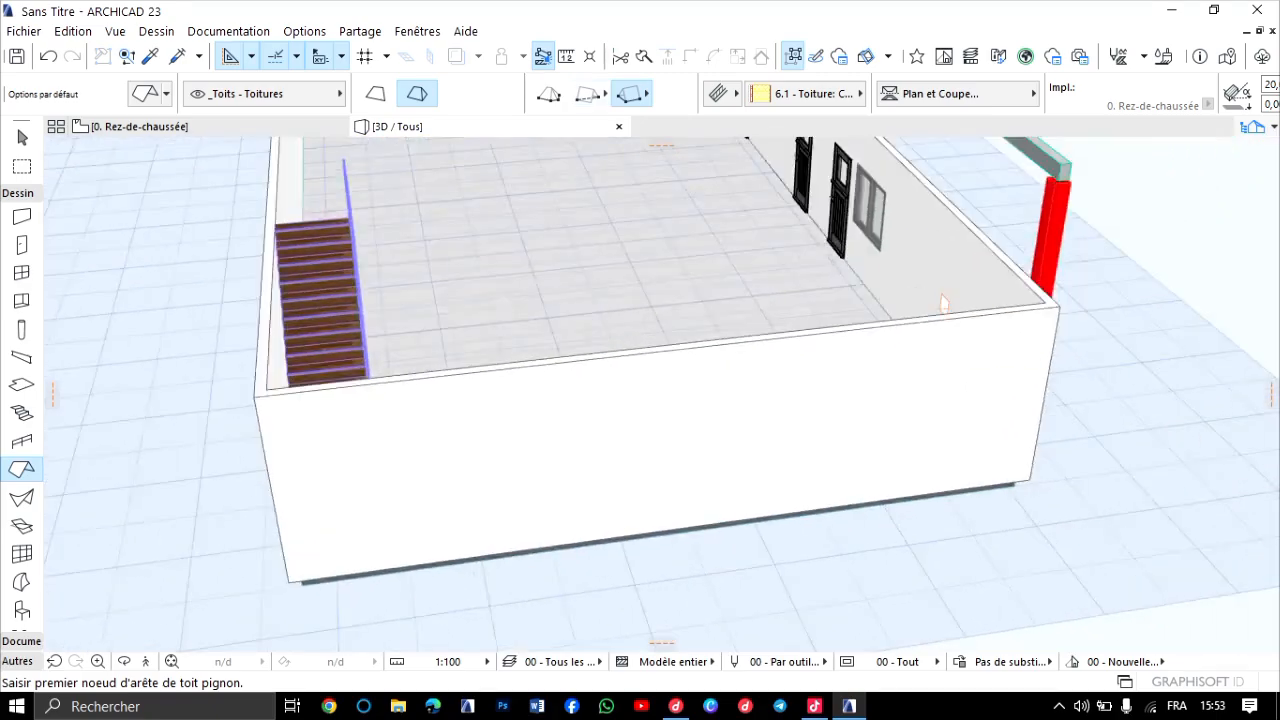
middle_click_drag(707, 230, 380, 311)
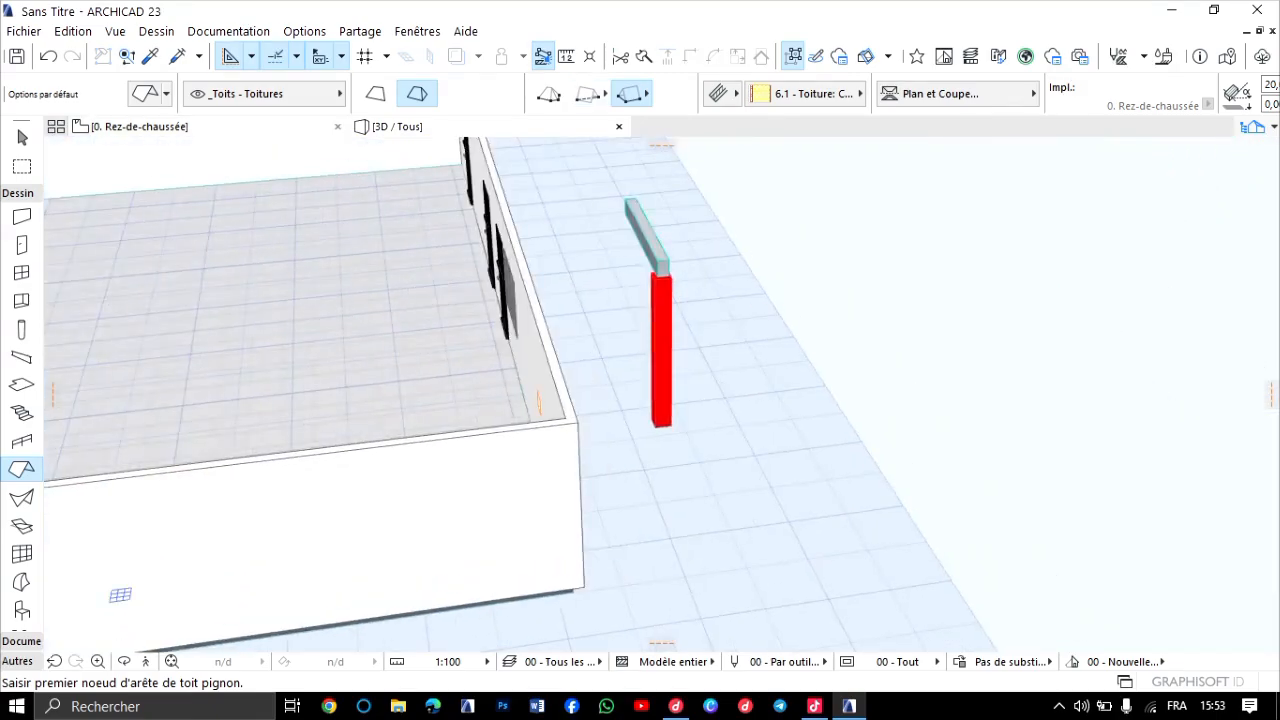
left_click(168, 127)
scroll(563, 589, "down", 8)
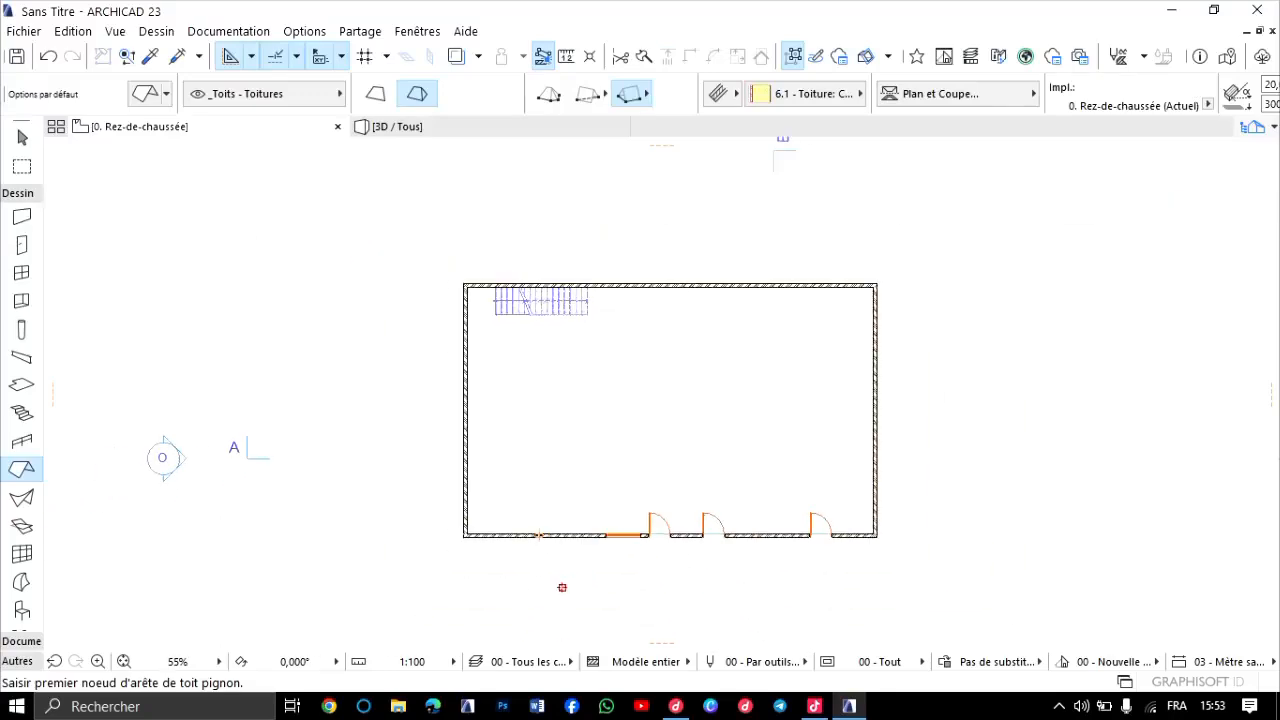
middle_click_drag(353, 548, 96, 655)
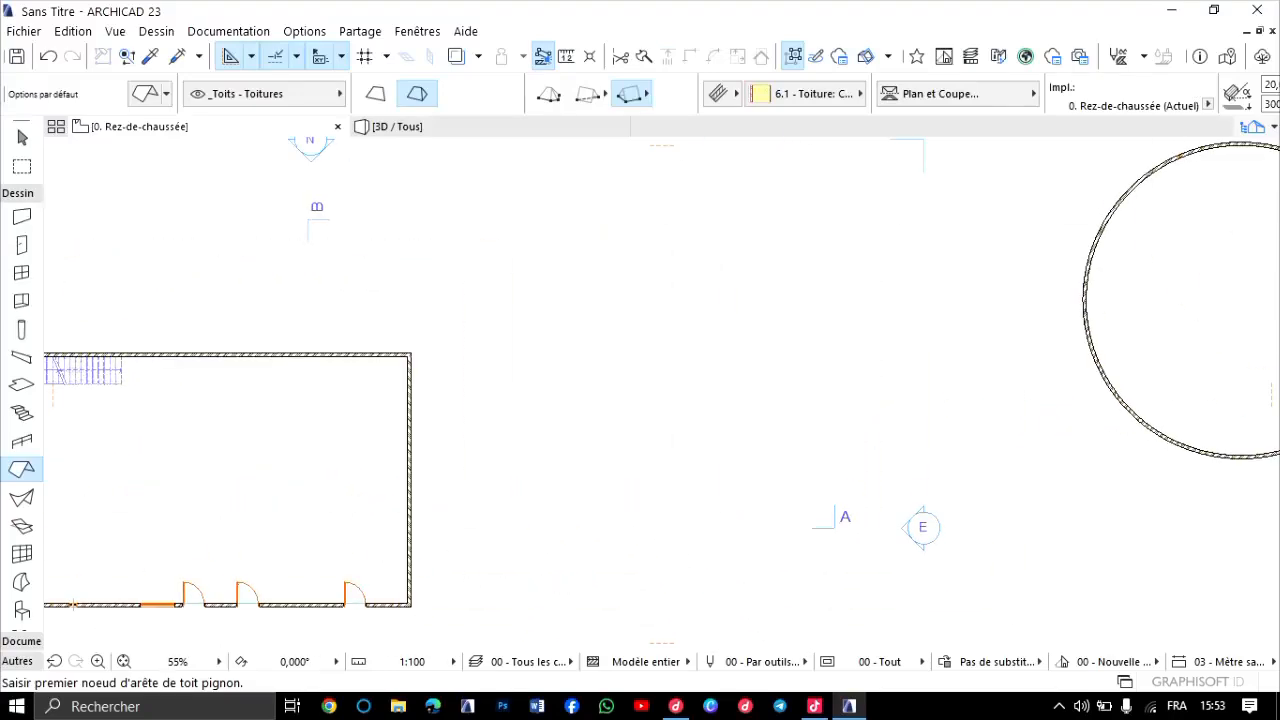
scroll(580, 280, "up", 2)
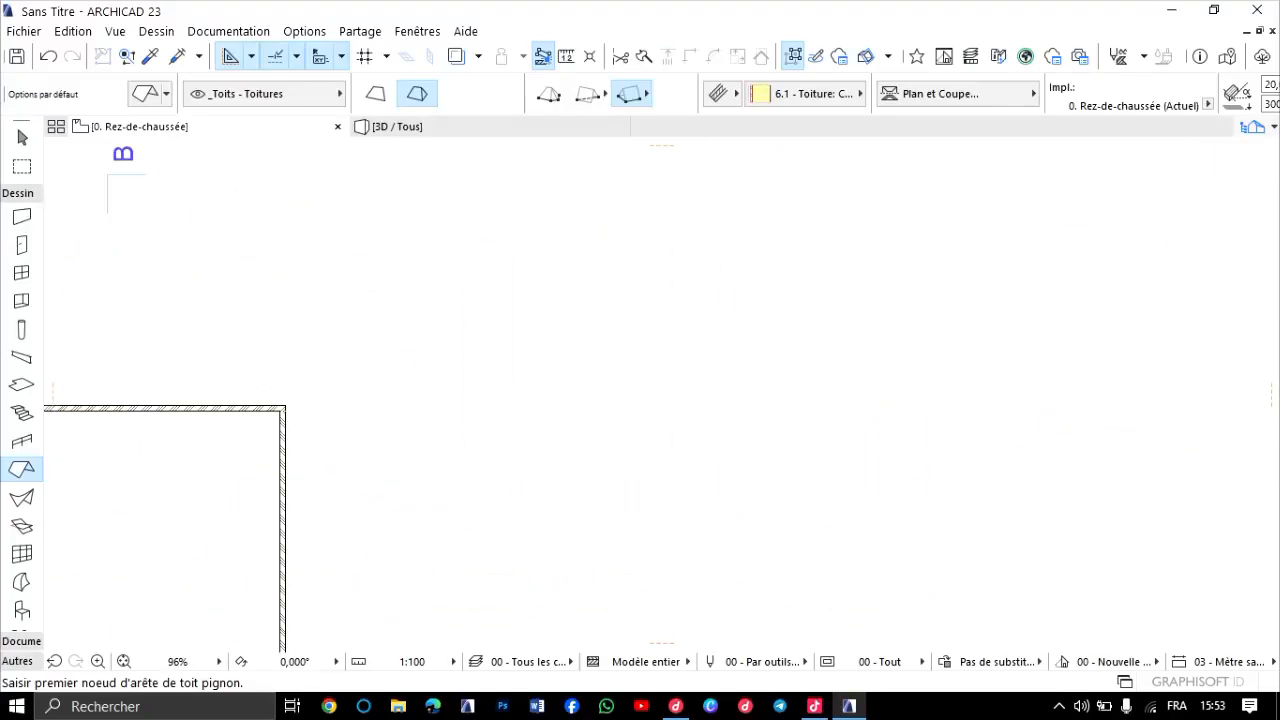
Try a single straight exterior wall in the empty area beside the building and delete it.
left_click(22, 216)
left_click(530, 263)
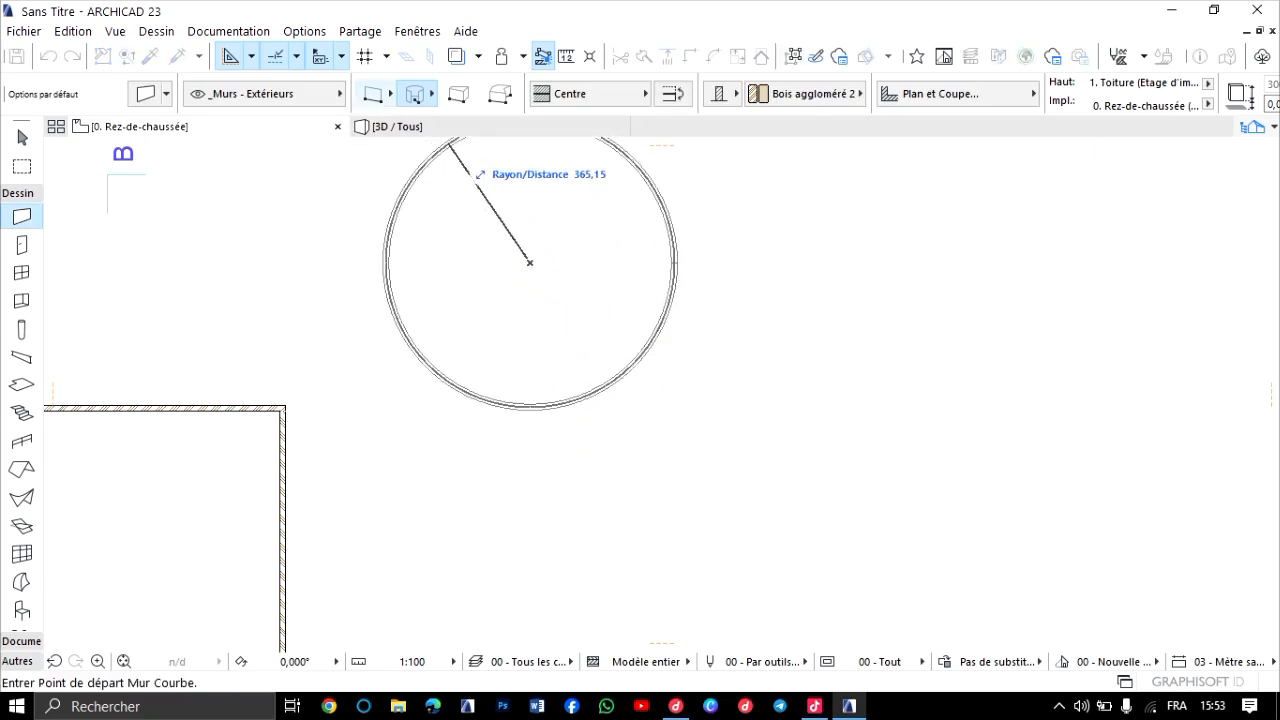
left_click(374, 93)
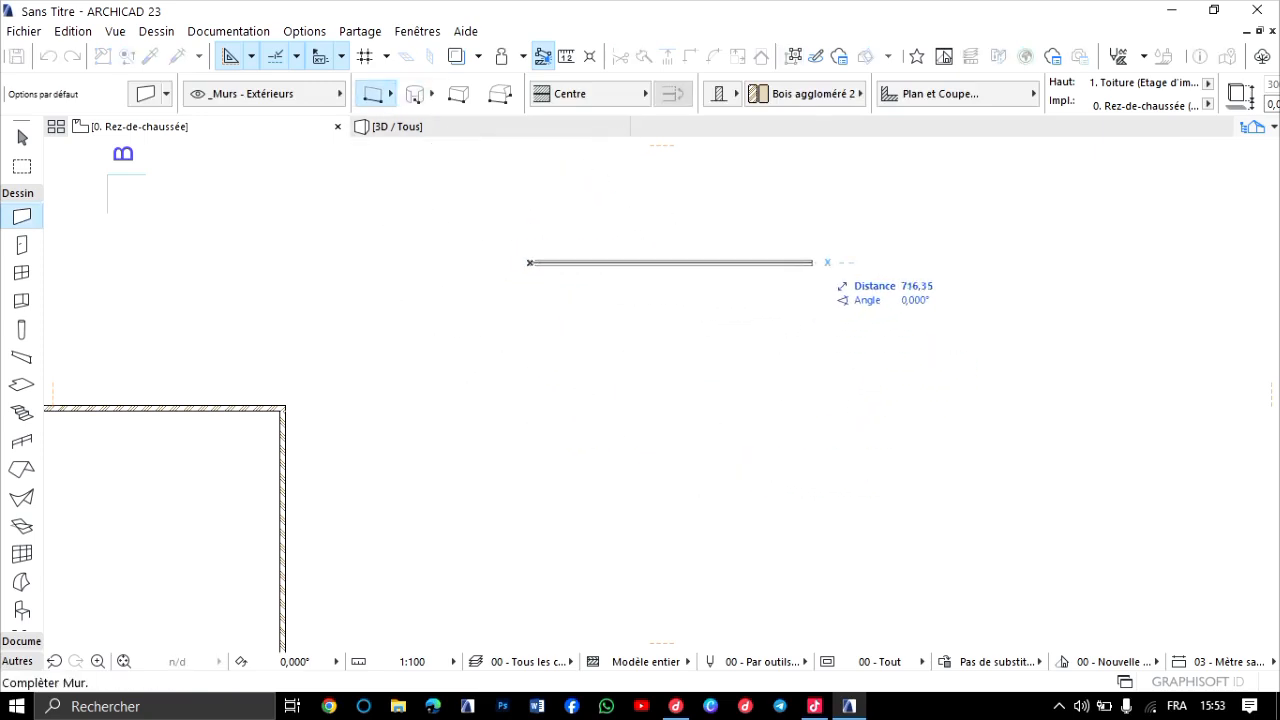
left_click(825, 263)
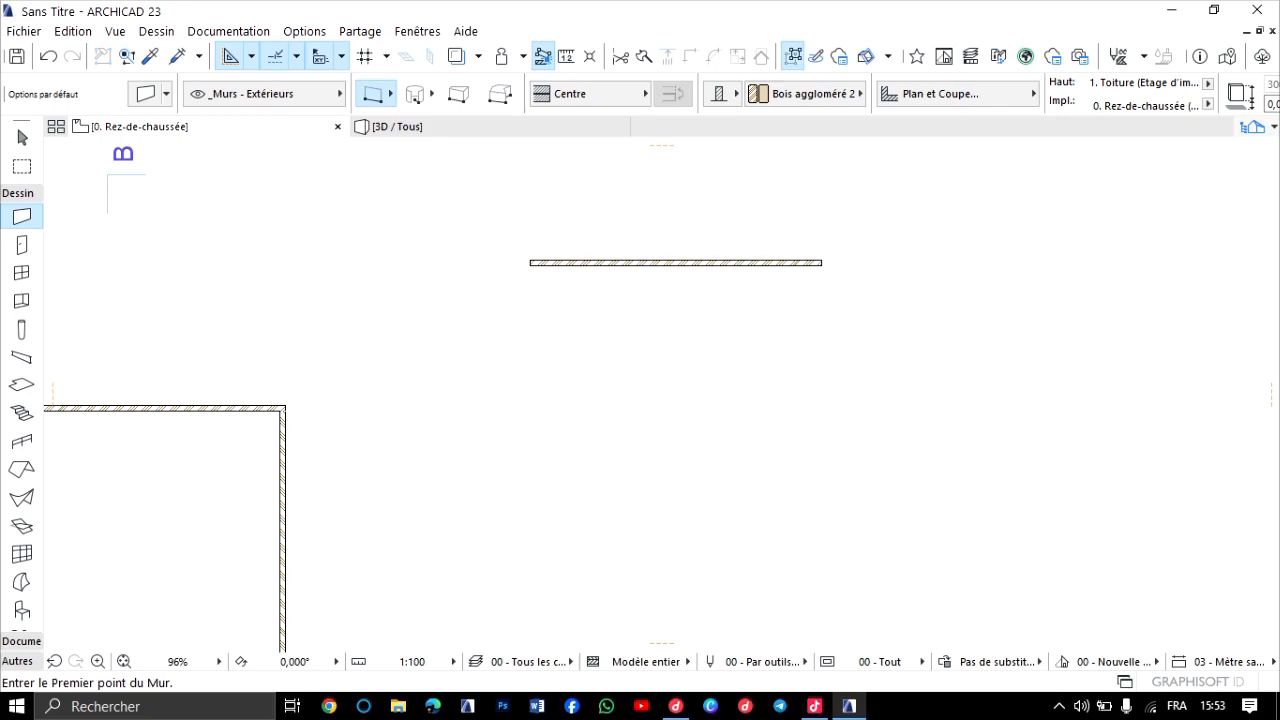
left_click(822, 263, "shift")
key("Delete")
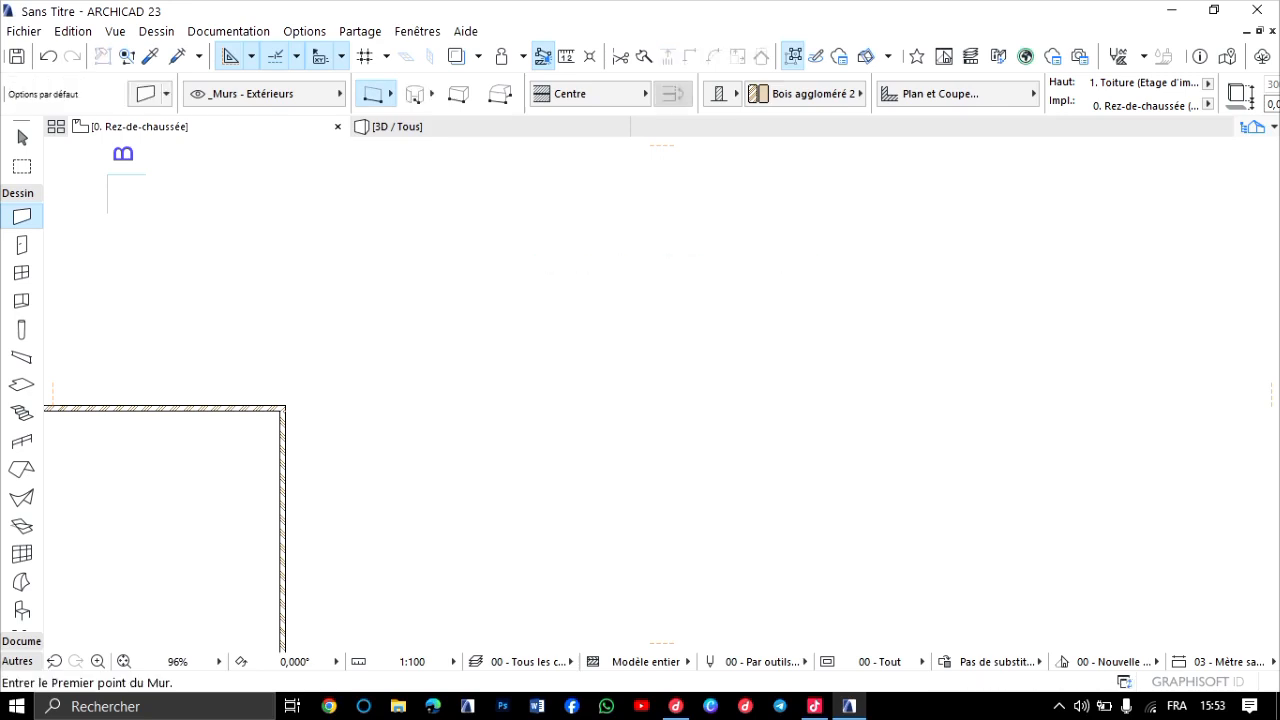
Draw a closed rectangle of four chained exterior walls in the empty area beside the building.
left_click(391, 93)
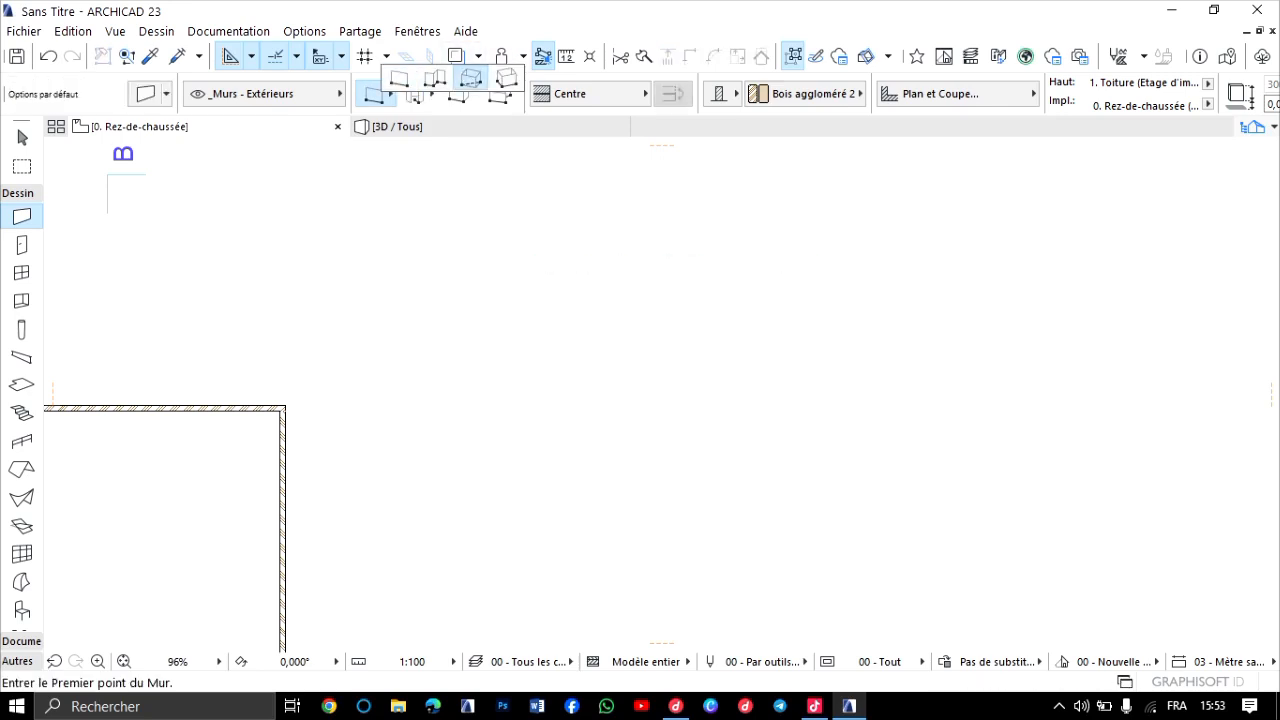
left_click(434, 79)
left_click(565, 331)
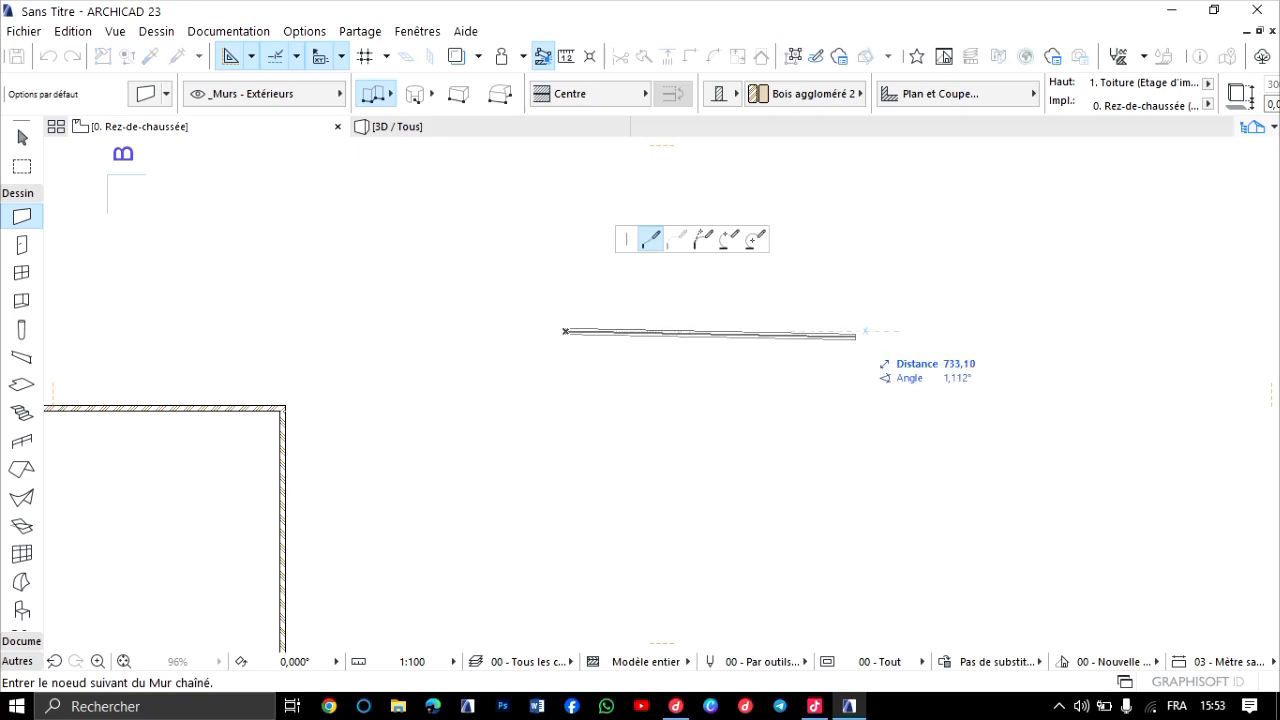
left_click(873, 331)
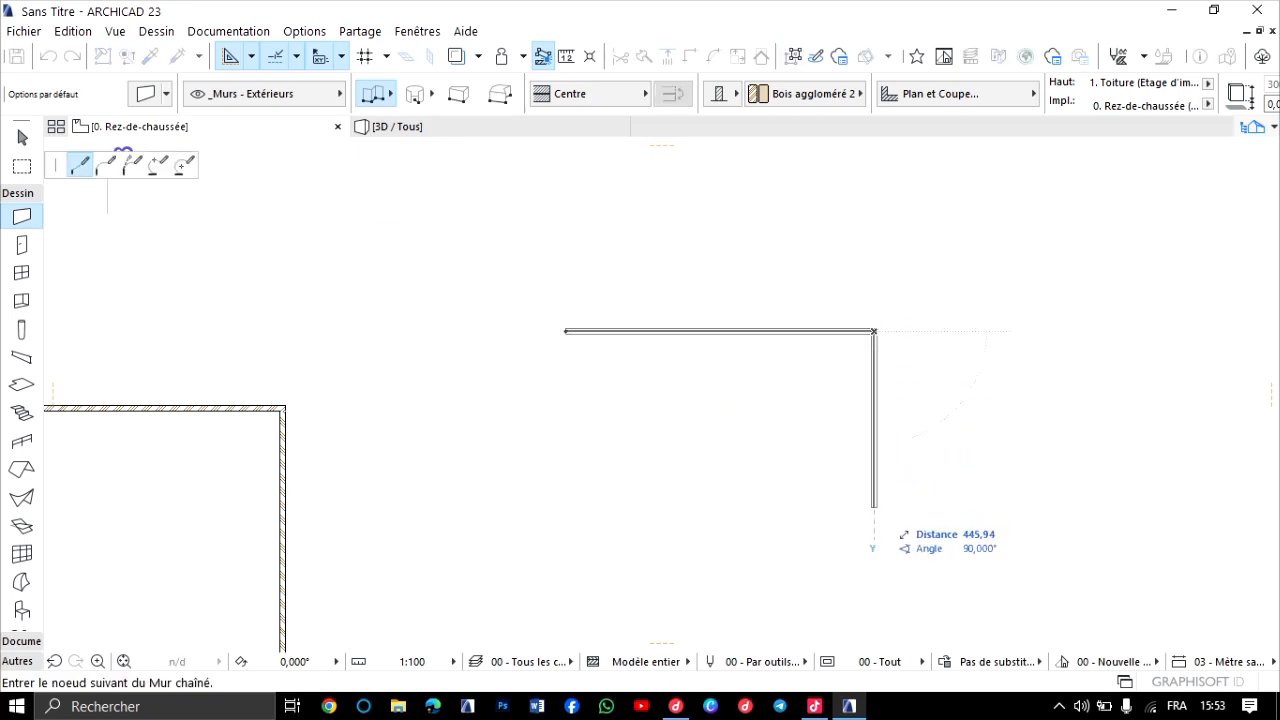
left_click(873, 492)
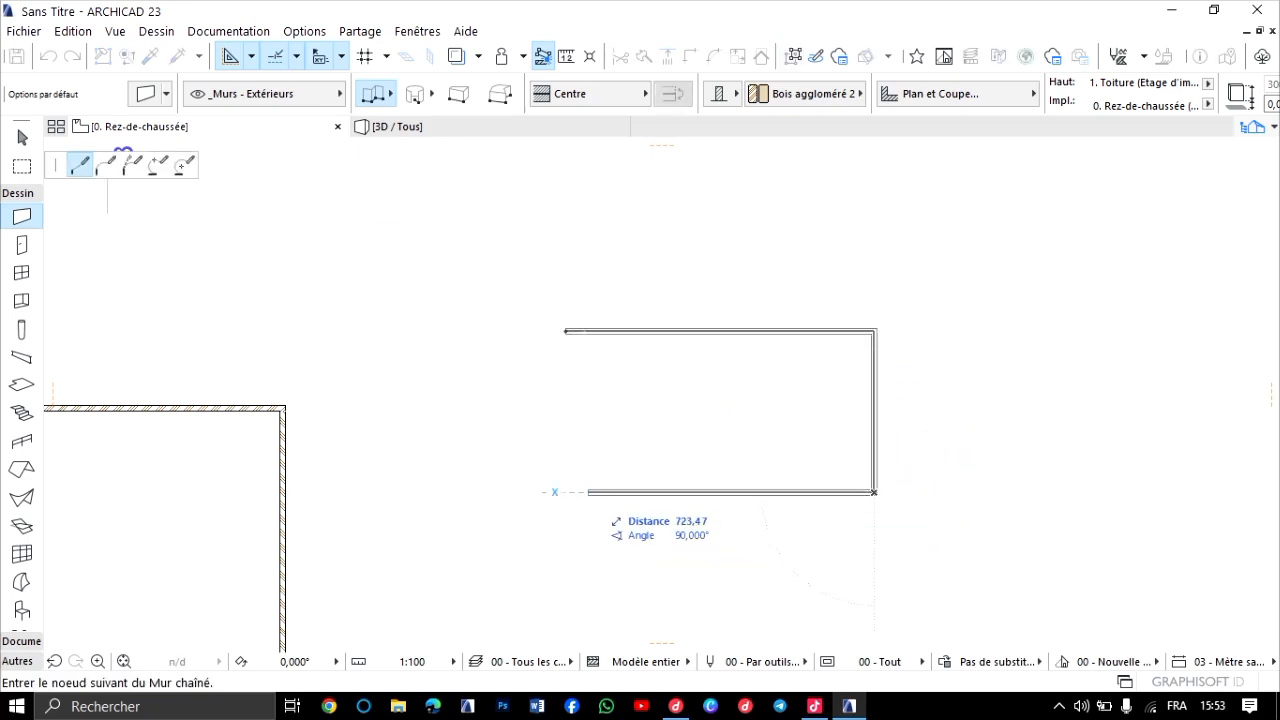
left_click(565, 492)
left_click(565, 331)
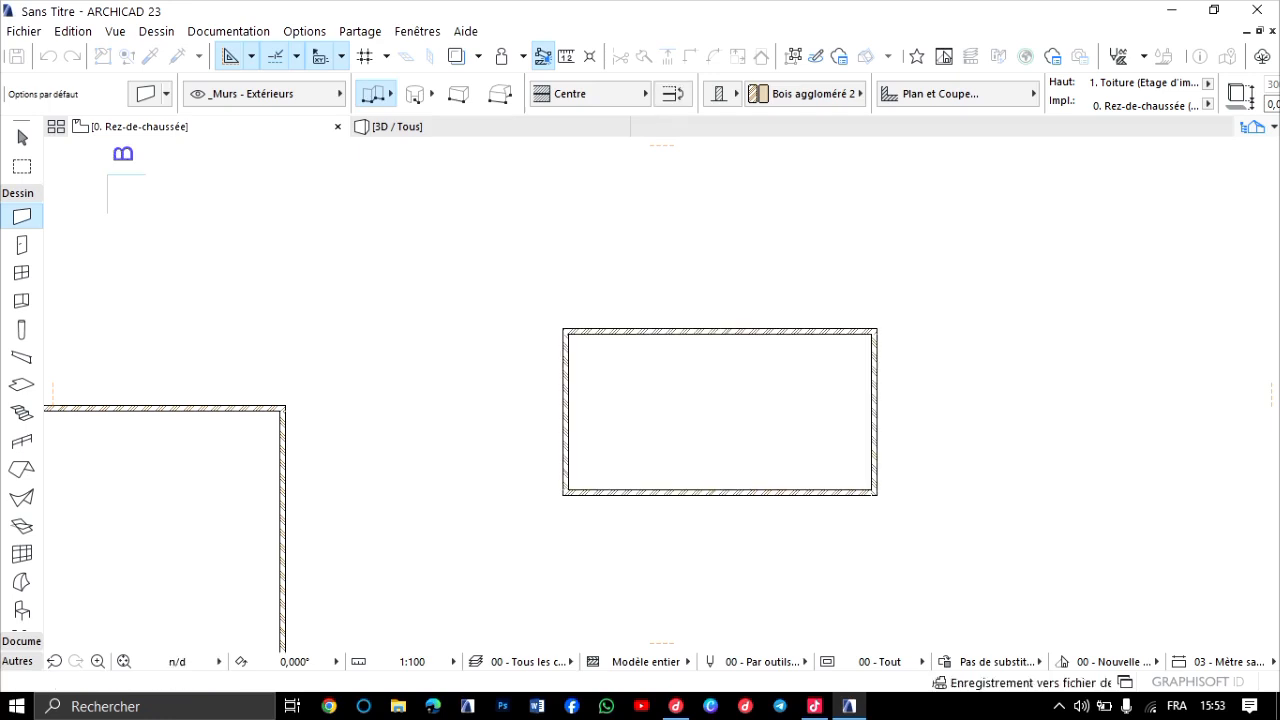
scroll(690, 320, "down", 3)
scroll(715, 365, "up", 3)
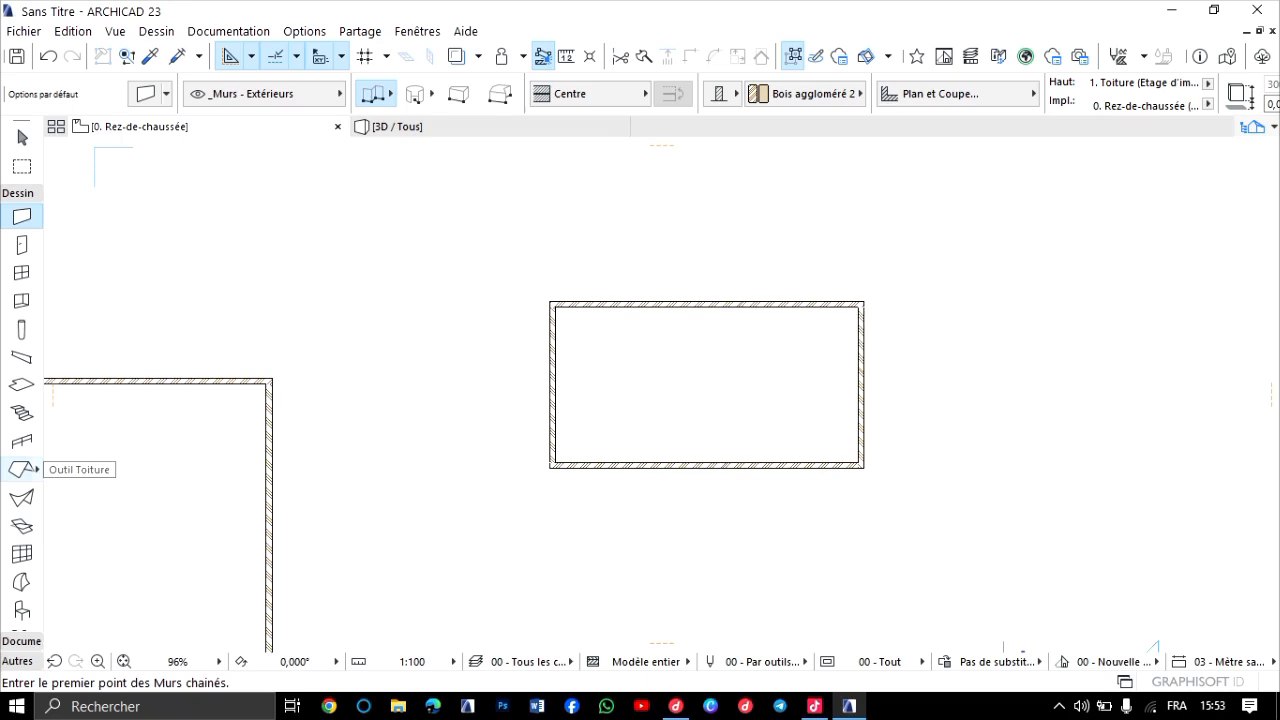
Activate the Roof tool and review its default geometry and position settings without changing them.
left_click(22, 468)
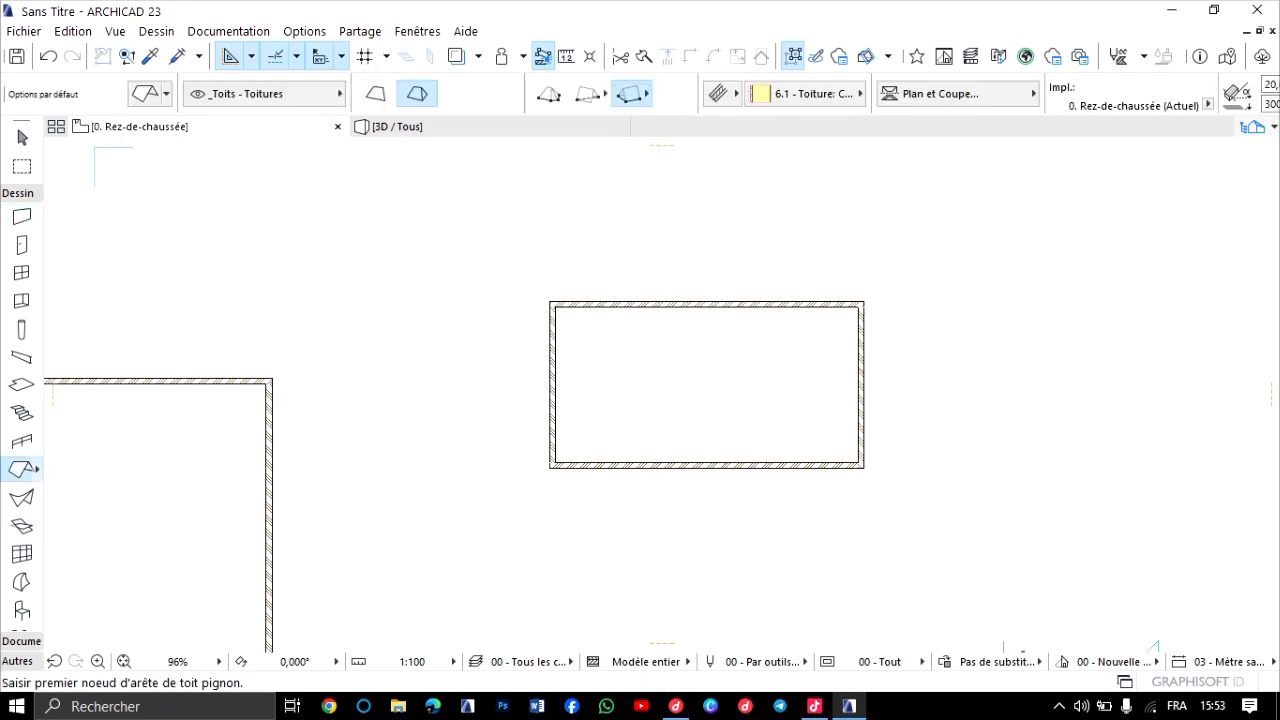
double_click(22, 469)
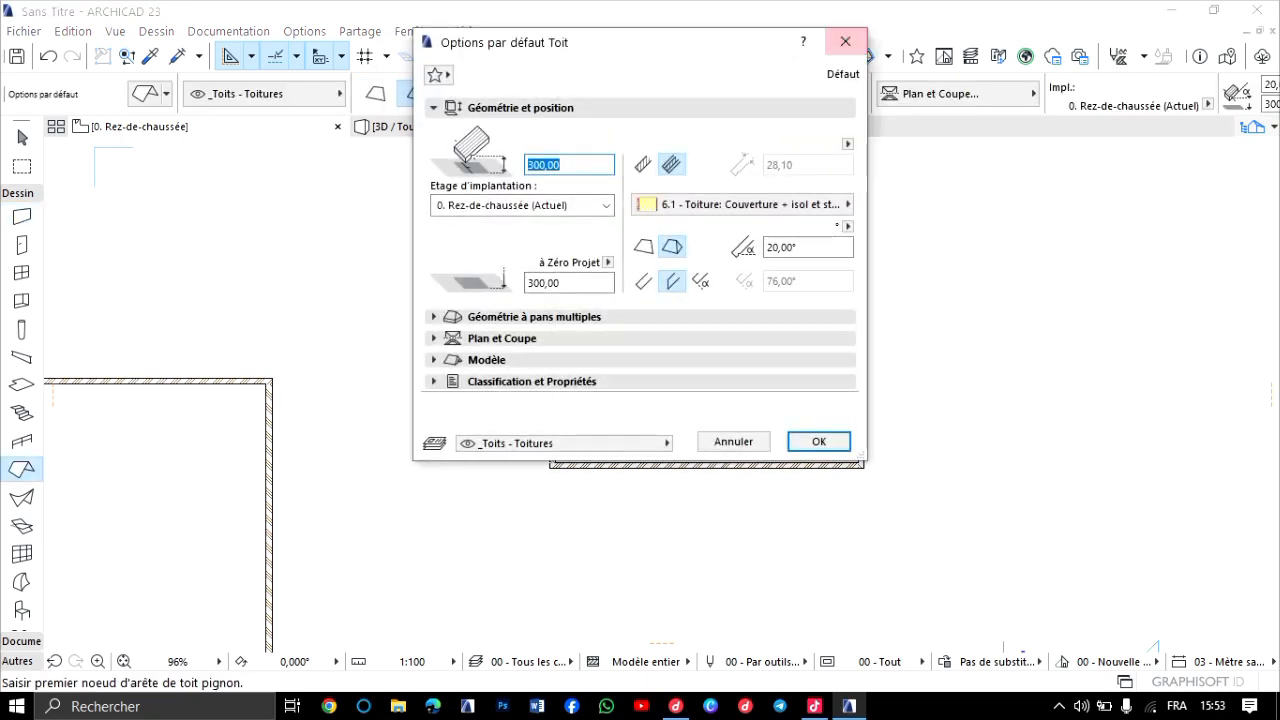
left_click(845, 41)
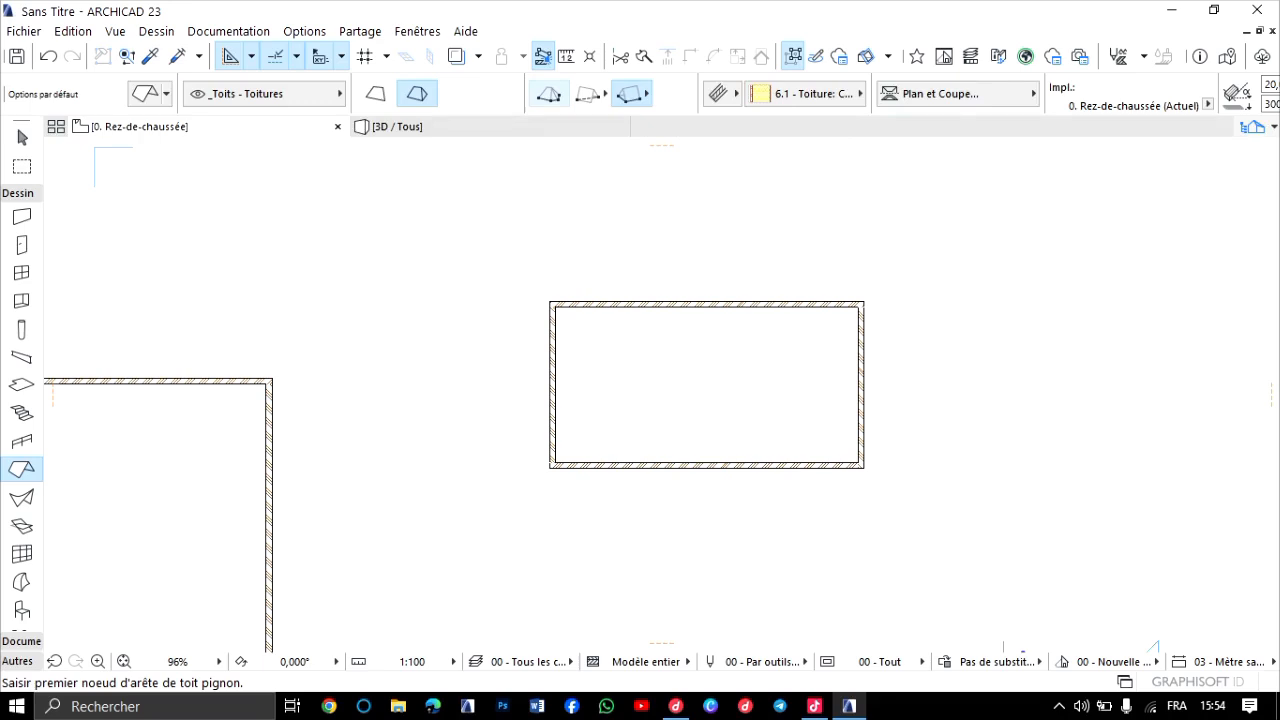
Place a multi-plane hip roof over the new rectangular walls with the polygonal method, tracing their inner outline with the Magic Wand.
left_click(549, 94)
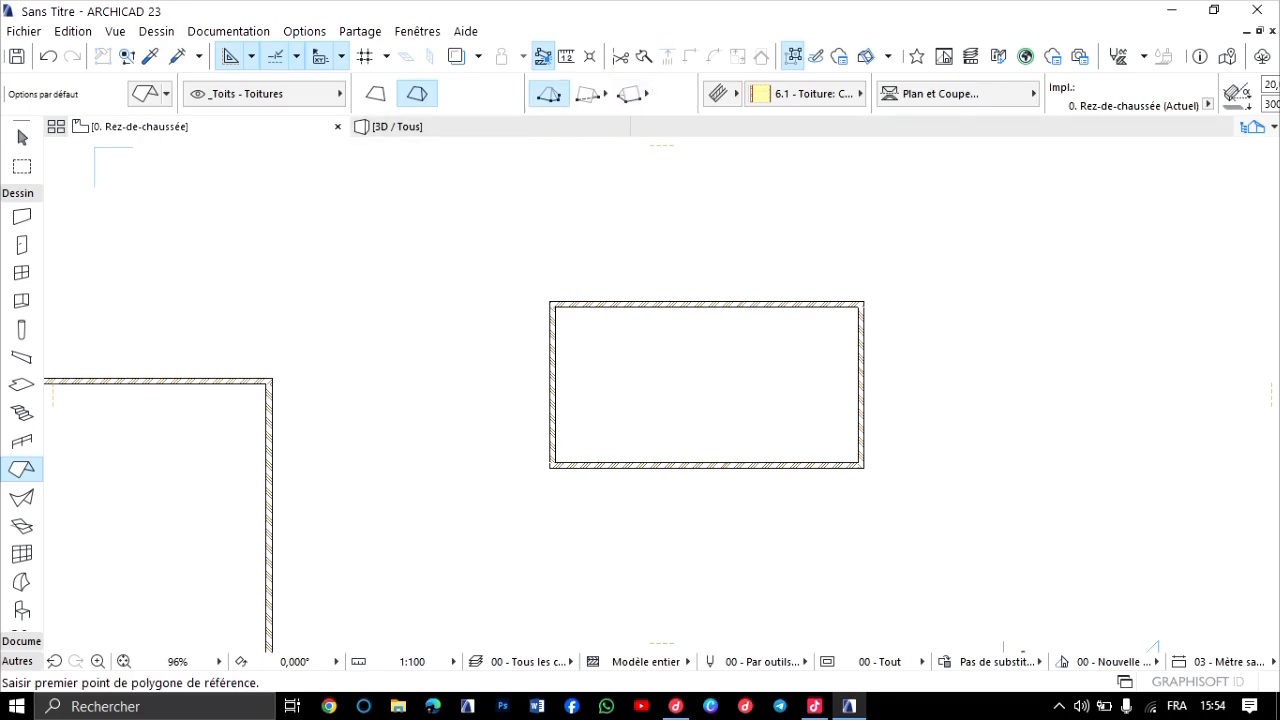
scroll(910, 570, "down", 3)
scroll(910, 570, "up", 4)
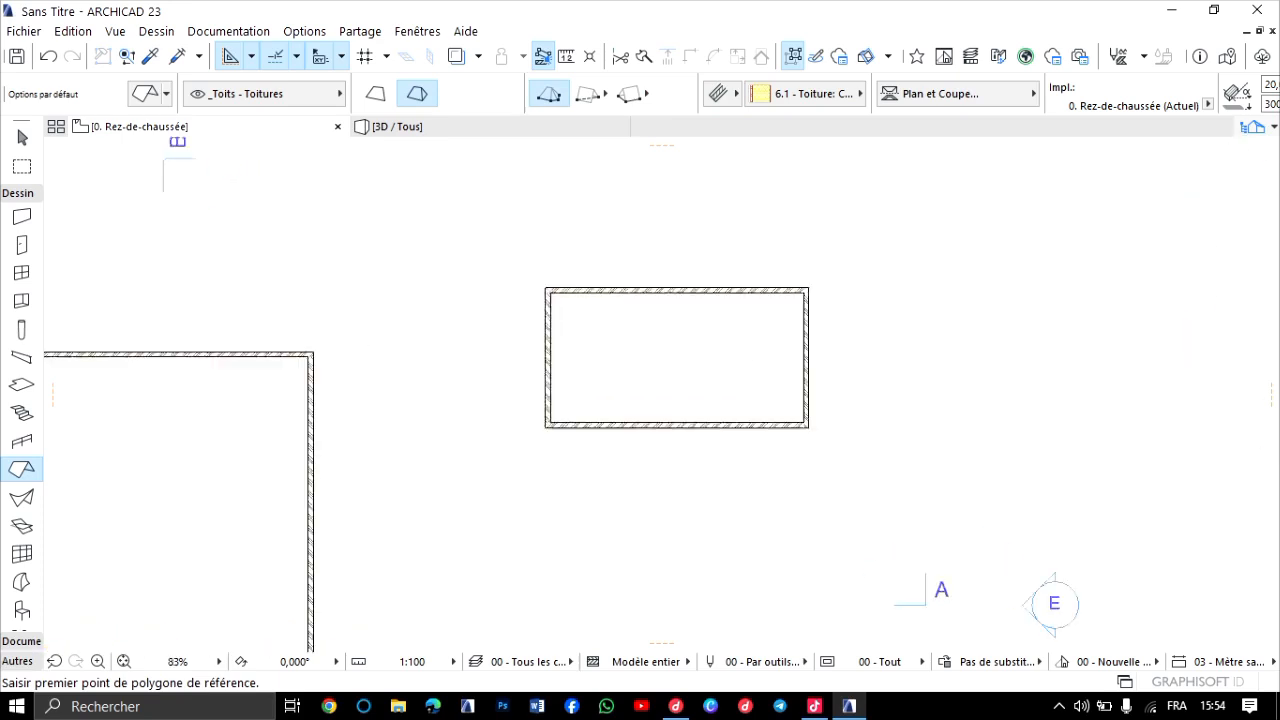
key("space")
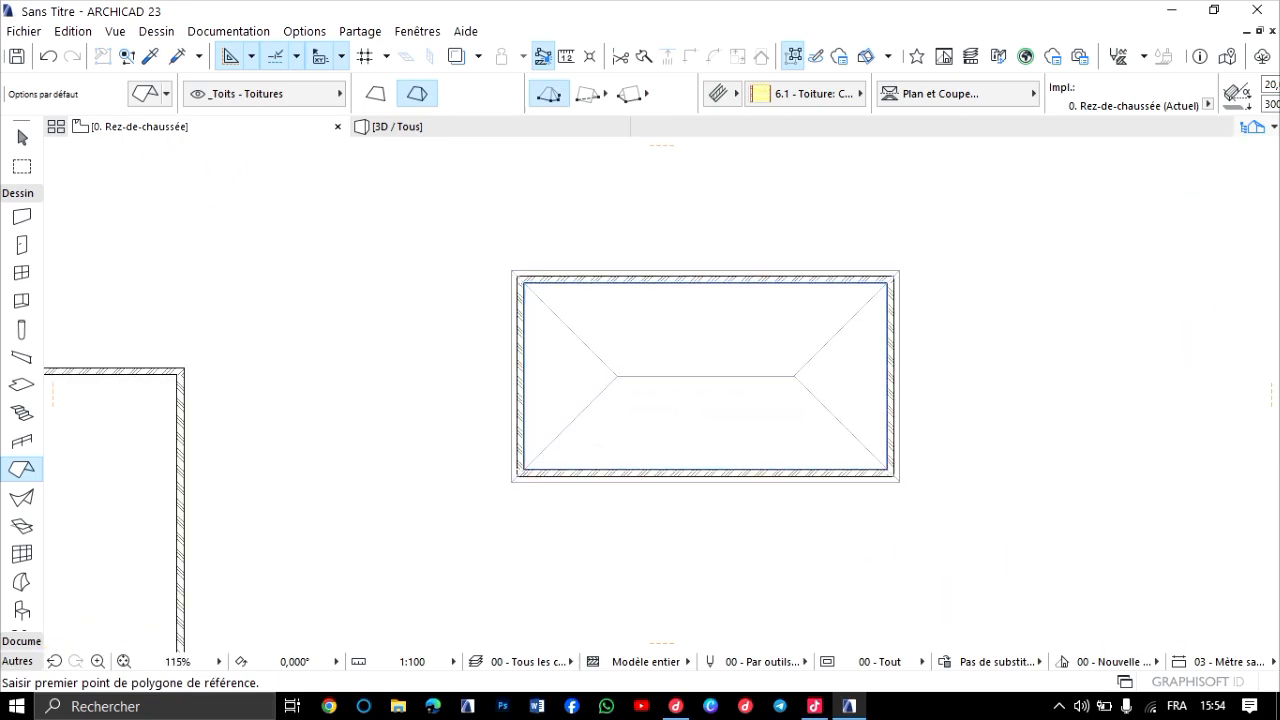
key("ctrl+z")
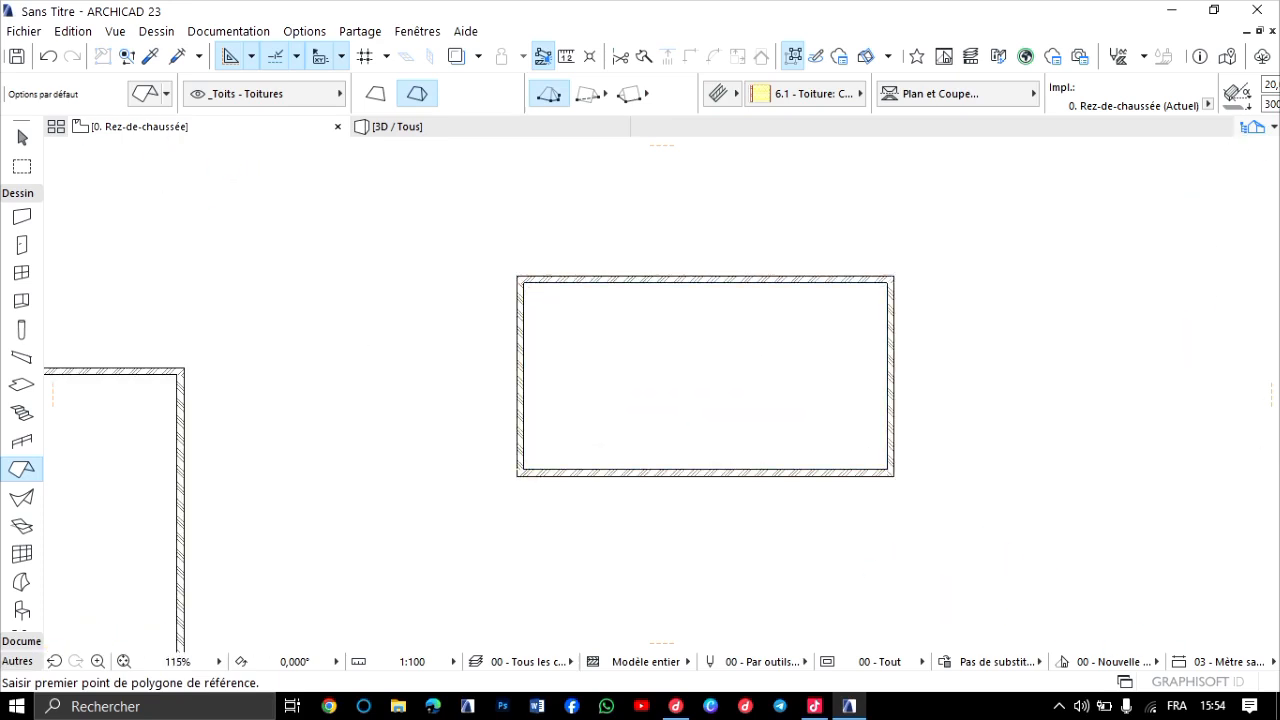
key("space")
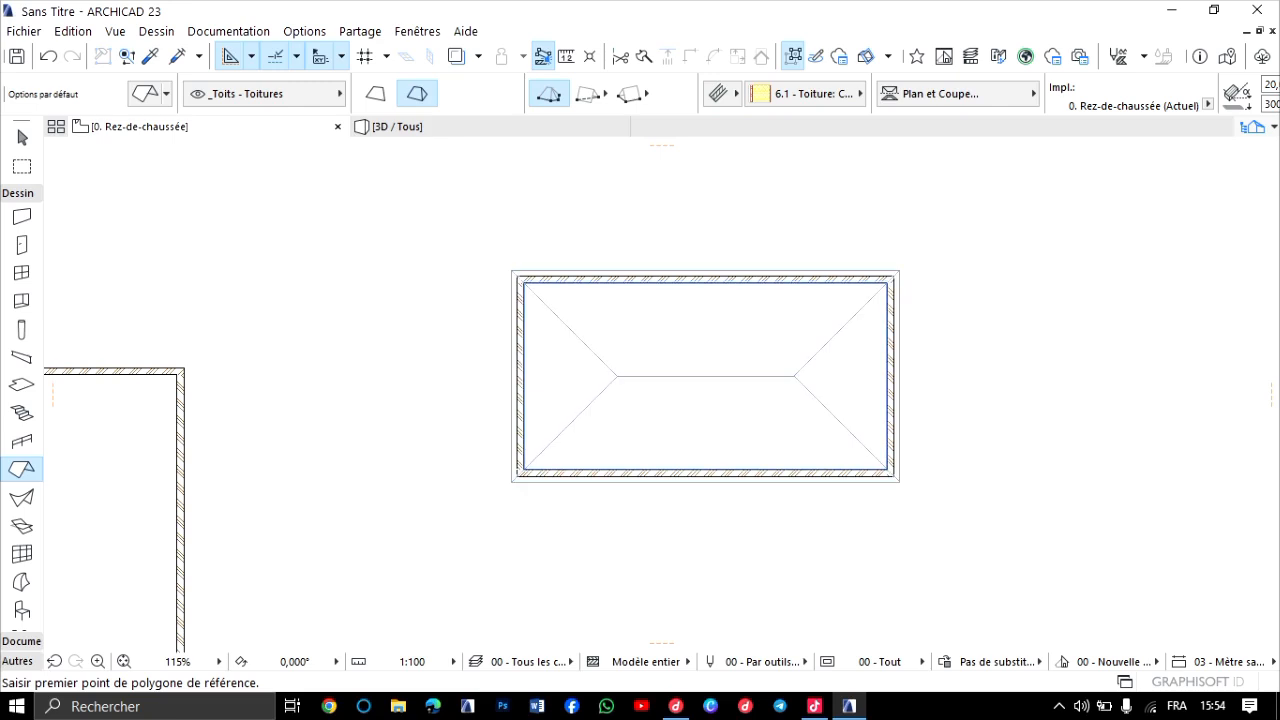
key("ctrl+z")
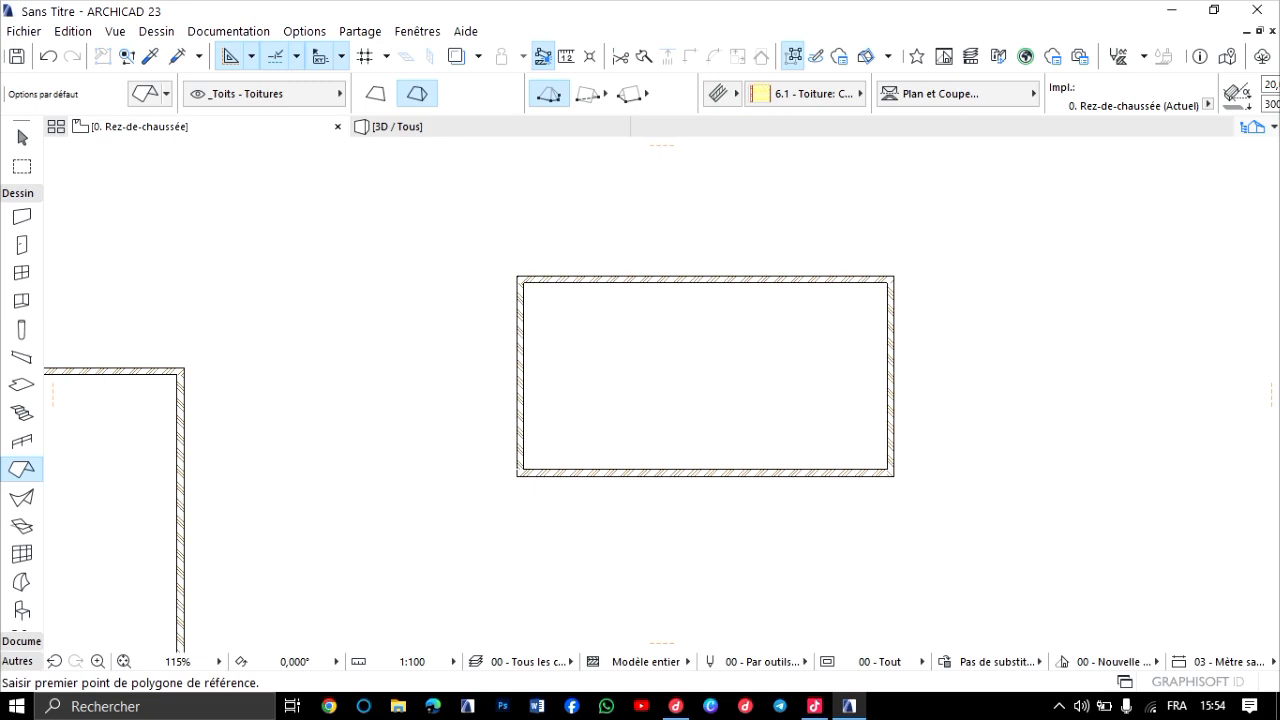
key("Escape")
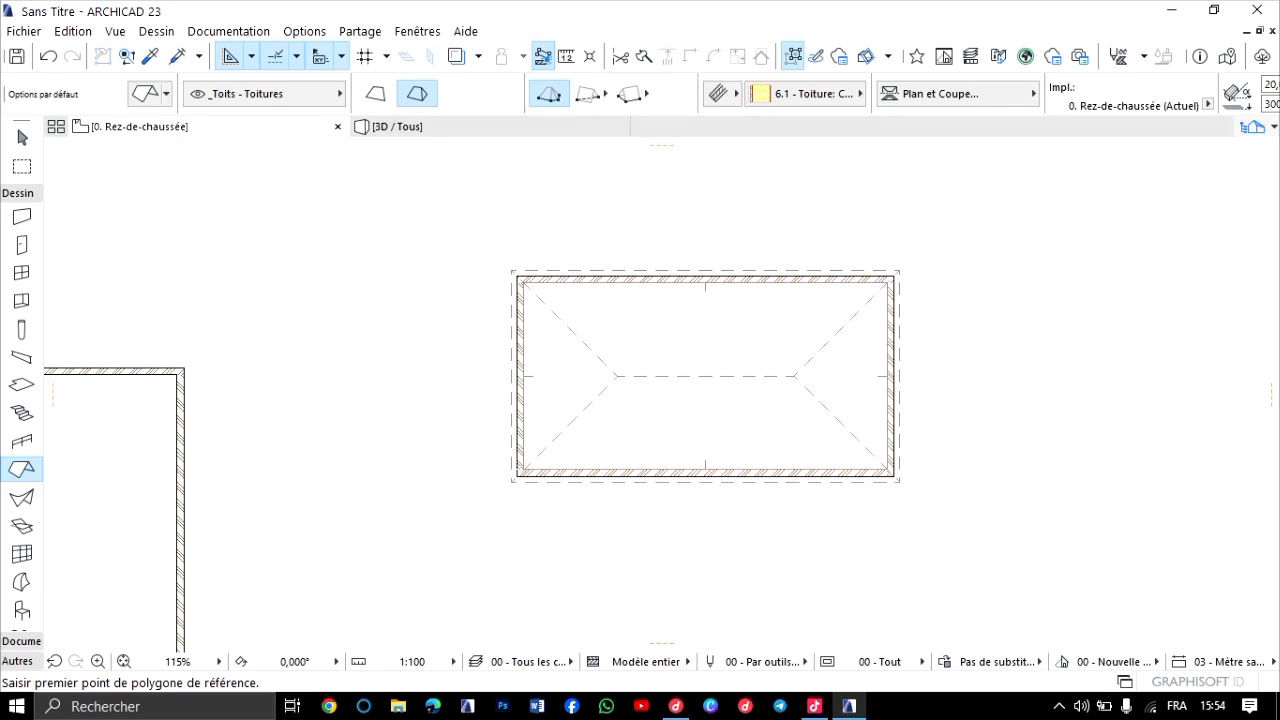
Examine the hip roof on the small rectangular building in 3D from several sides, checking its slopes and eaves.
key("F3")
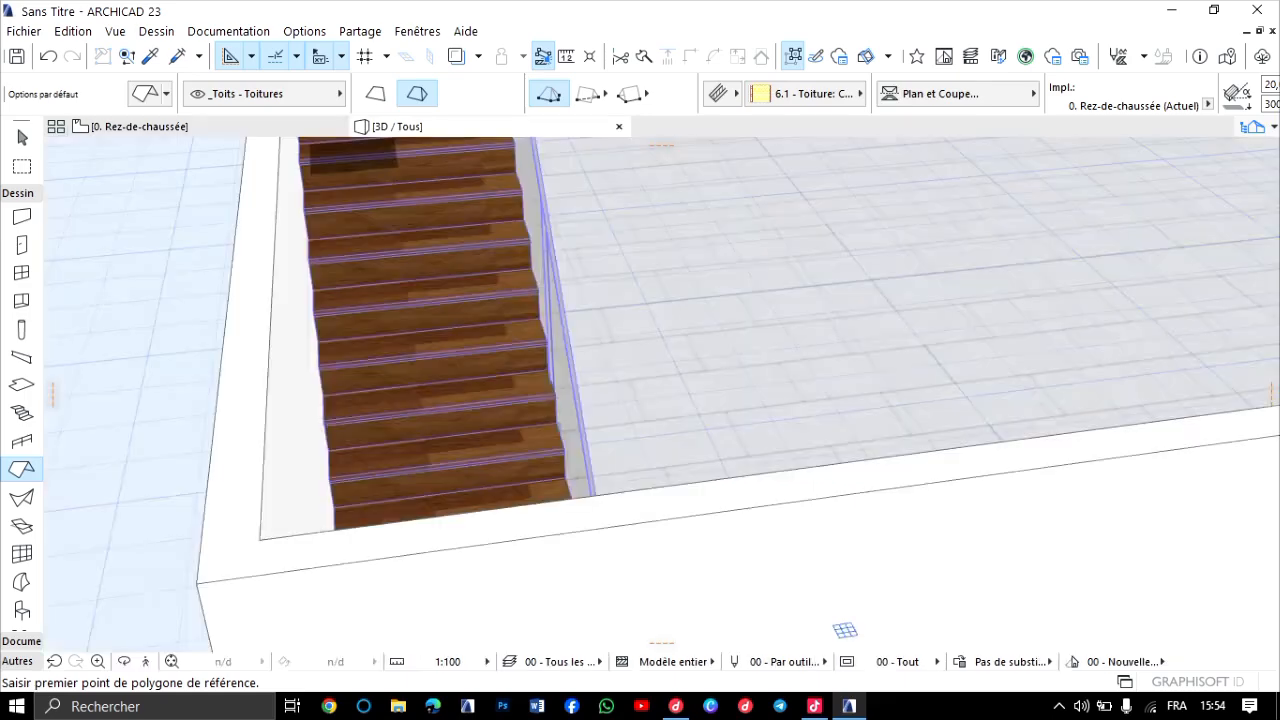
scroll(640, 268, "down", 10)
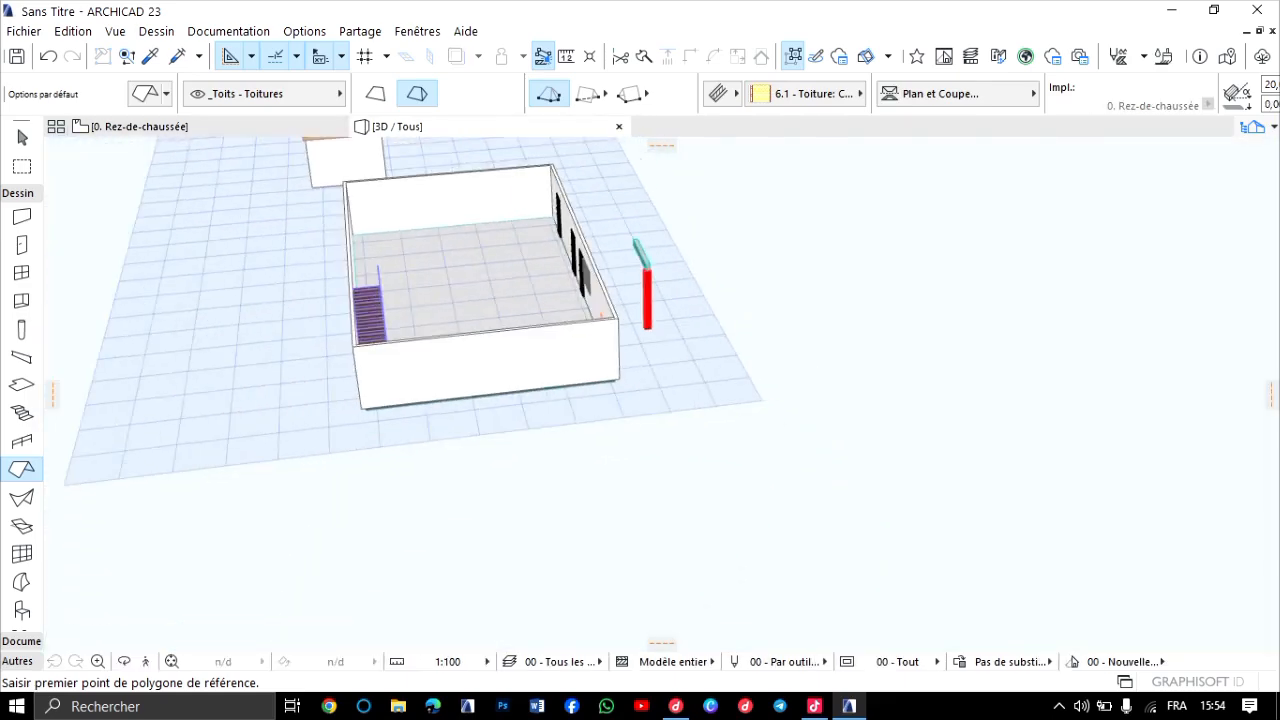
middle_click_drag(606, 266, 662, 373)
scroll(456, 255, "up", 10)
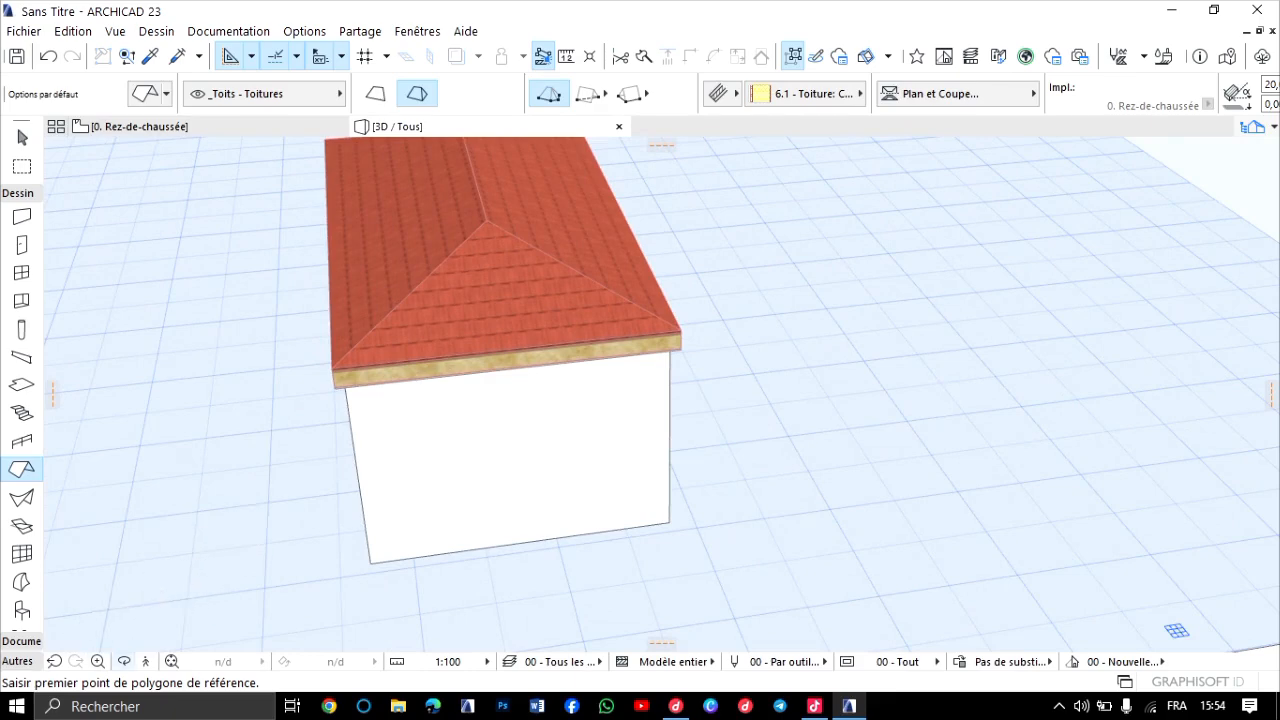
left_click(124, 661)
left_click_drag(800, 450, 300, 450)
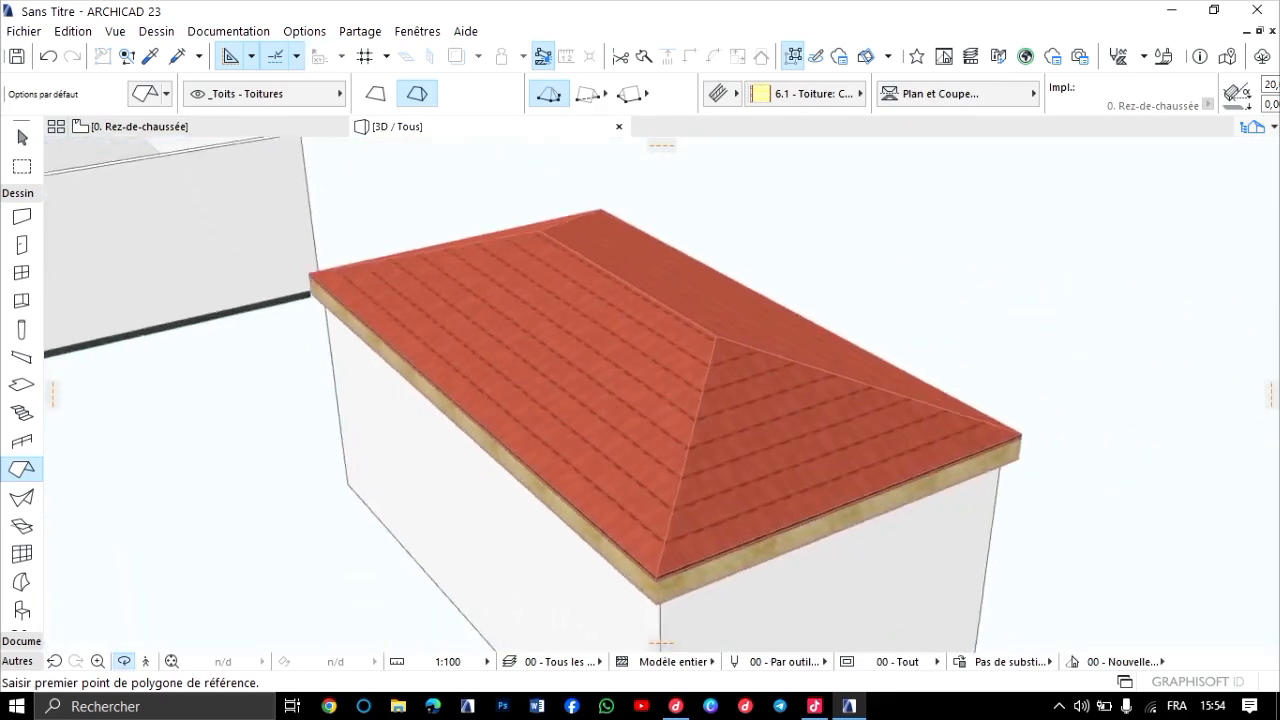
scroll(662, 394, "up", 3)
scroll(662, 394, "down", 1)
left_click_drag(662, 394, 465, 390)
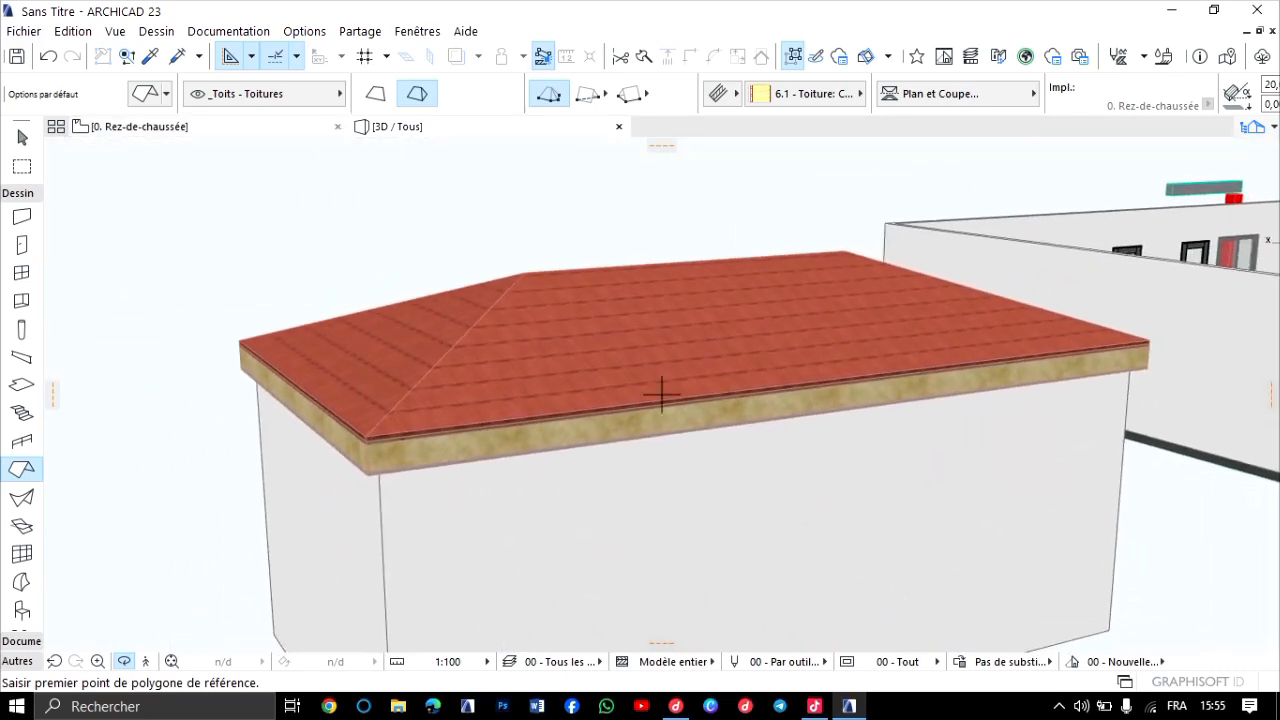
On the 1. Toiture storey plan, offset all outer edges of the hip roof outward to widen its eaves overhang.
left_click(140, 127)
scroll(688, 301, "up", 3)
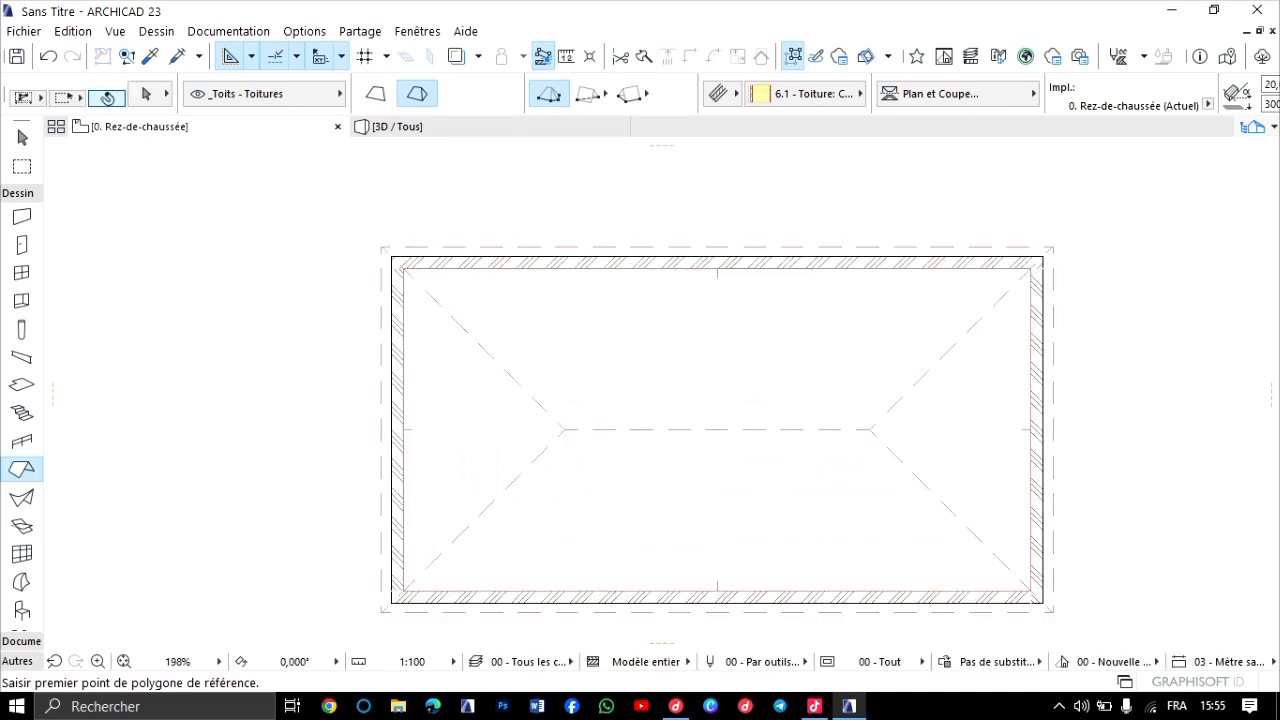
left_click(799, 429, "shift")
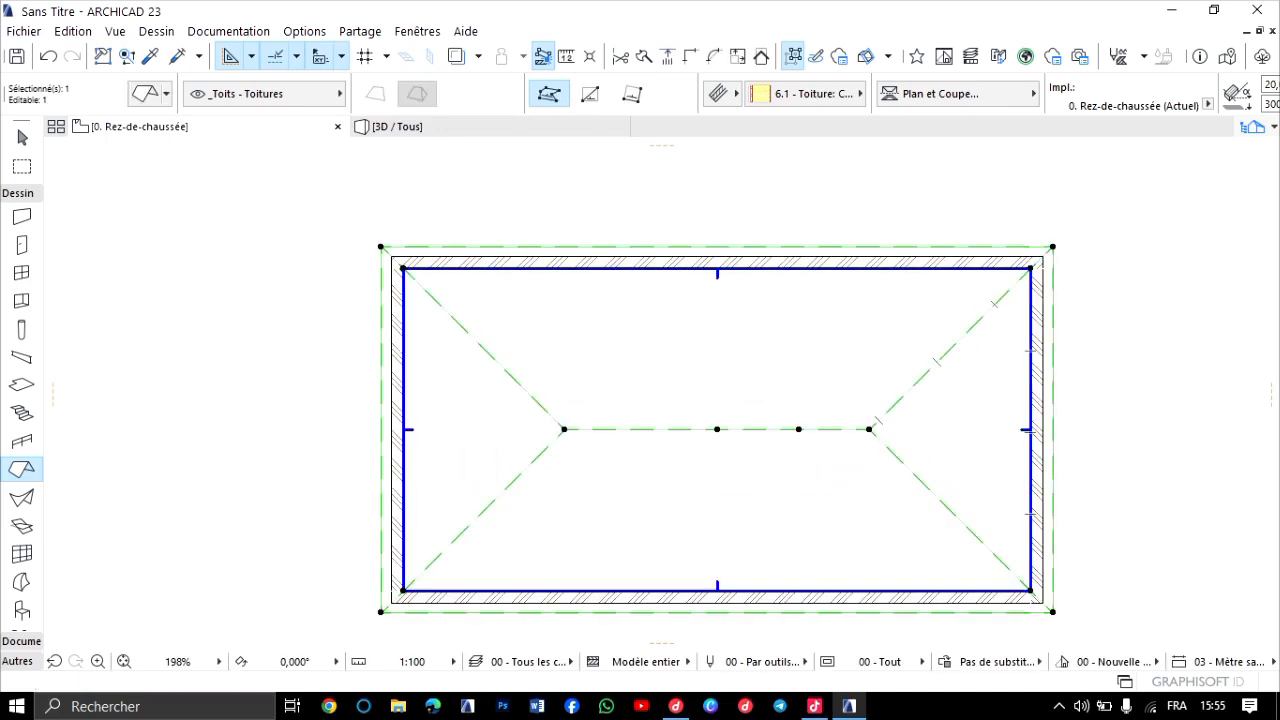
key("ctrl+Up")
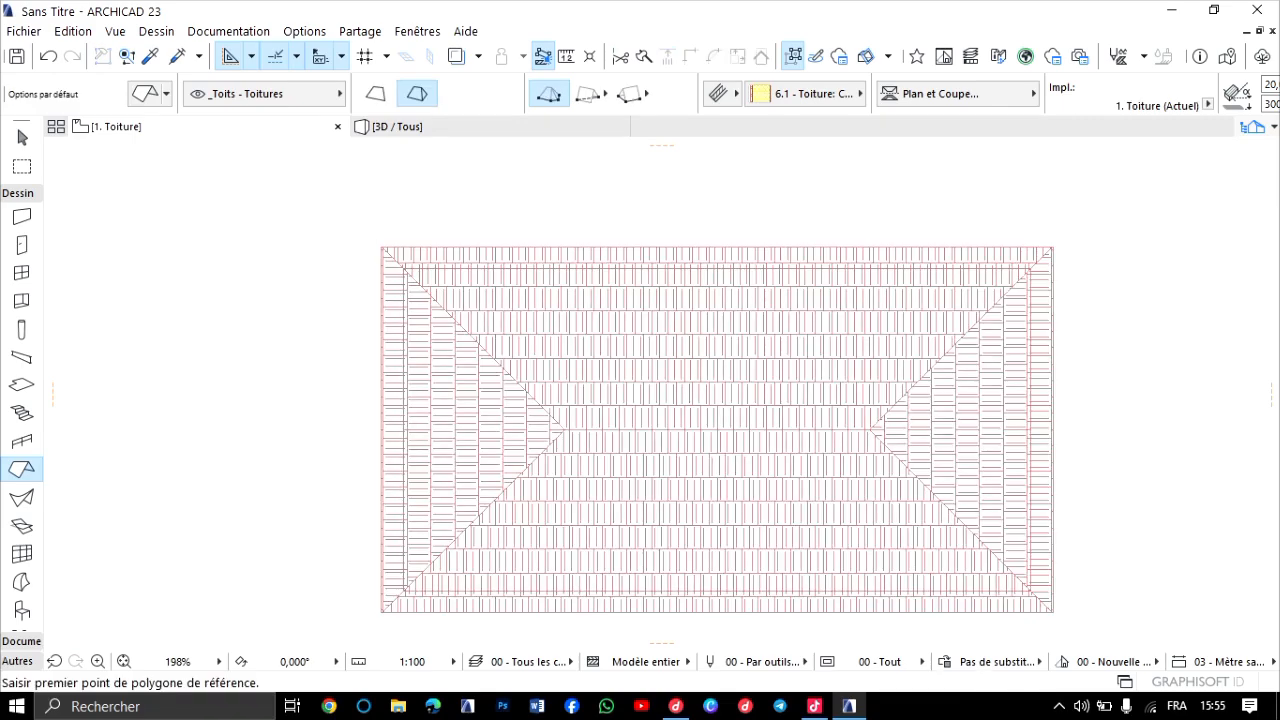
scroll(1075, 261, "up", 3)
left_click(1037, 238, "shift")
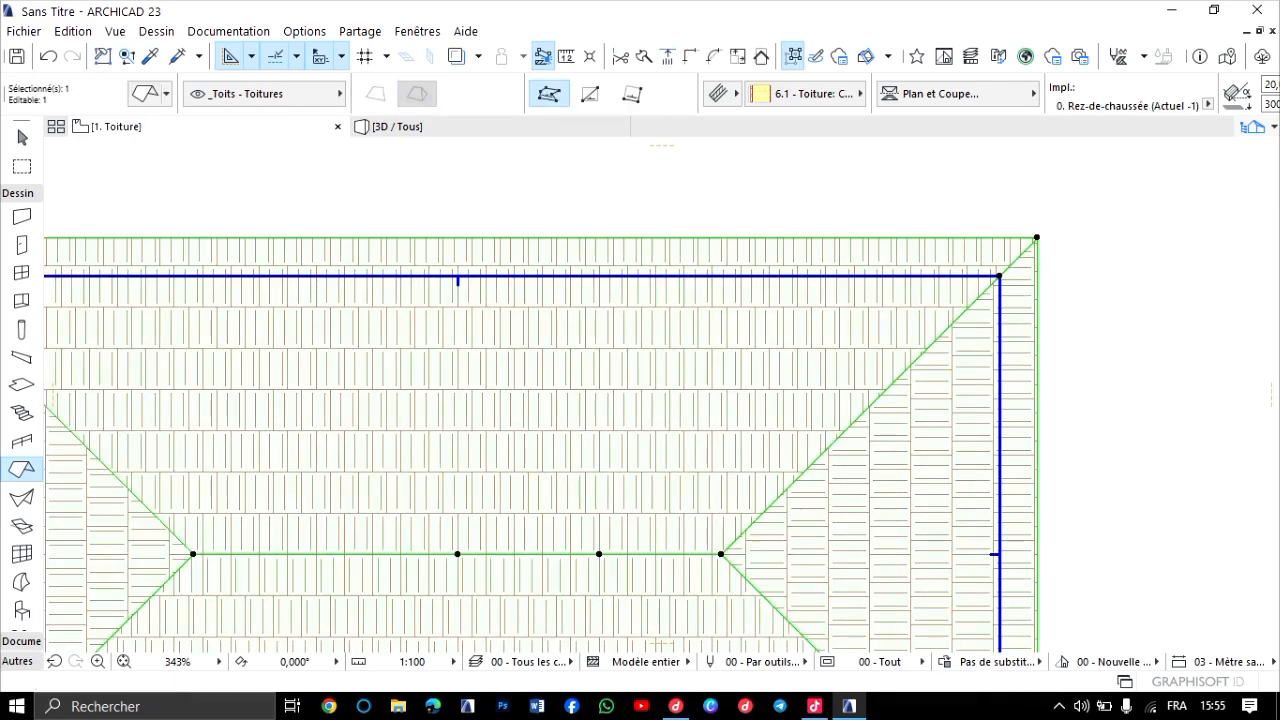
left_click(1037, 238)
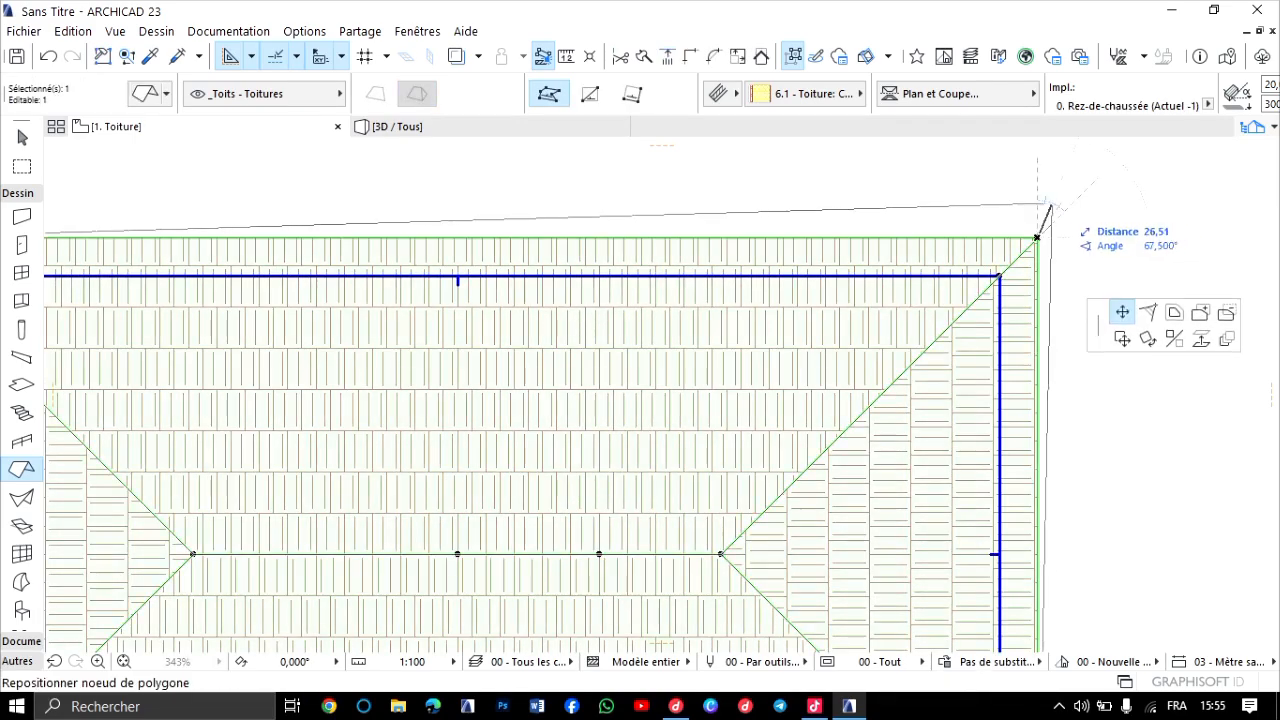
left_click(132, 166)
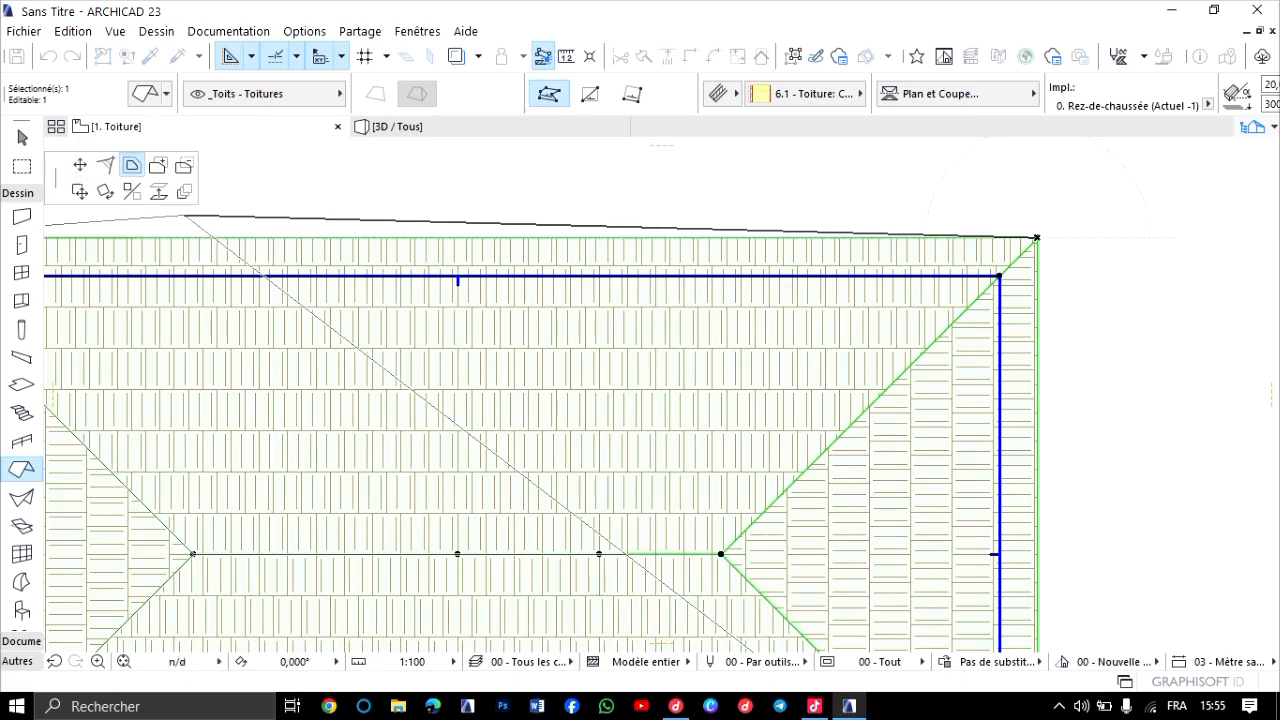
scroll(378, 385, "down", 4)
middle_click_drag(378, 385, 569, 356)
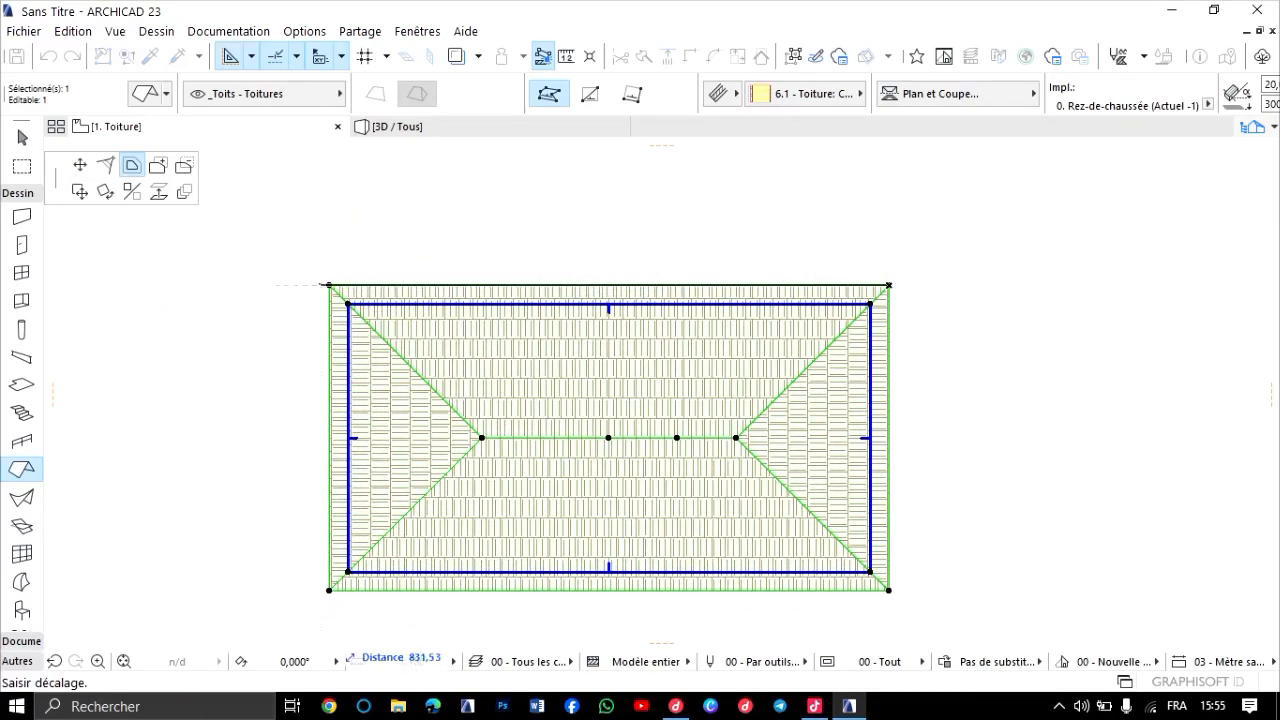
scroll(1059, 362, "down", 2)
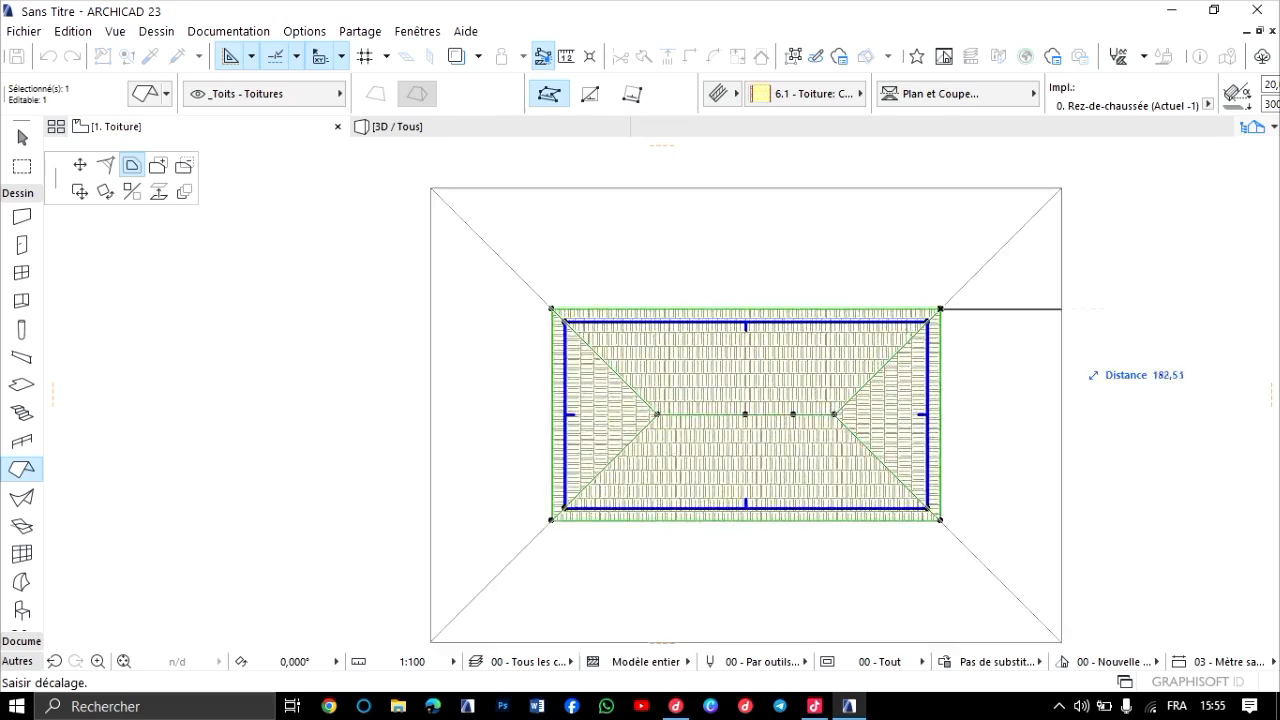
type("20")
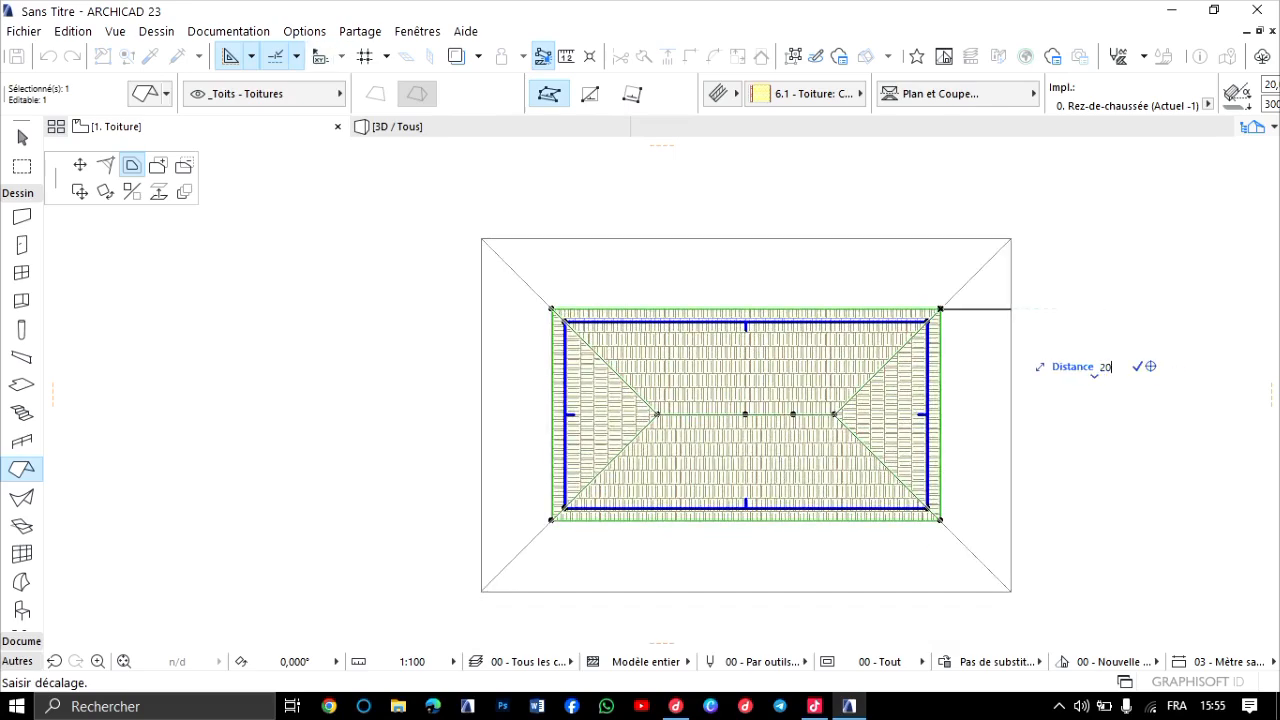
key("Return")
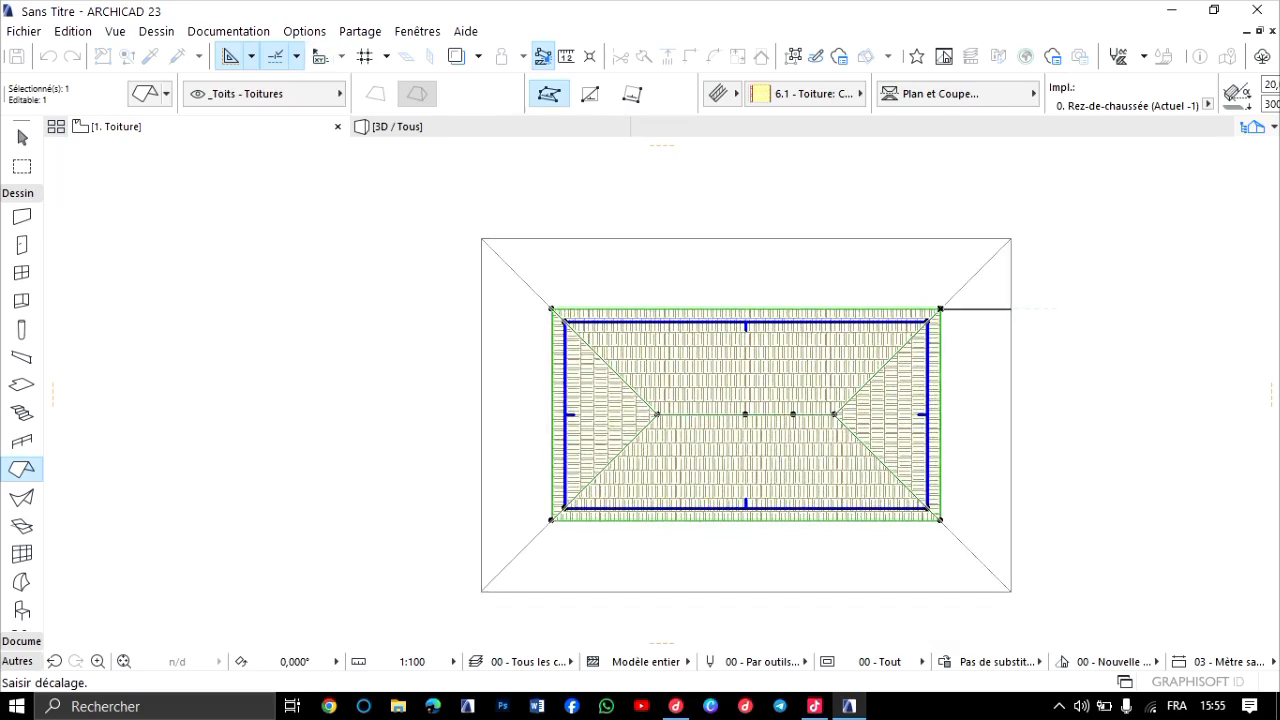
key("Escape")
Examine the widened eaves overhang of the hip roof in 3D from several sides of the small building.
key("F3")
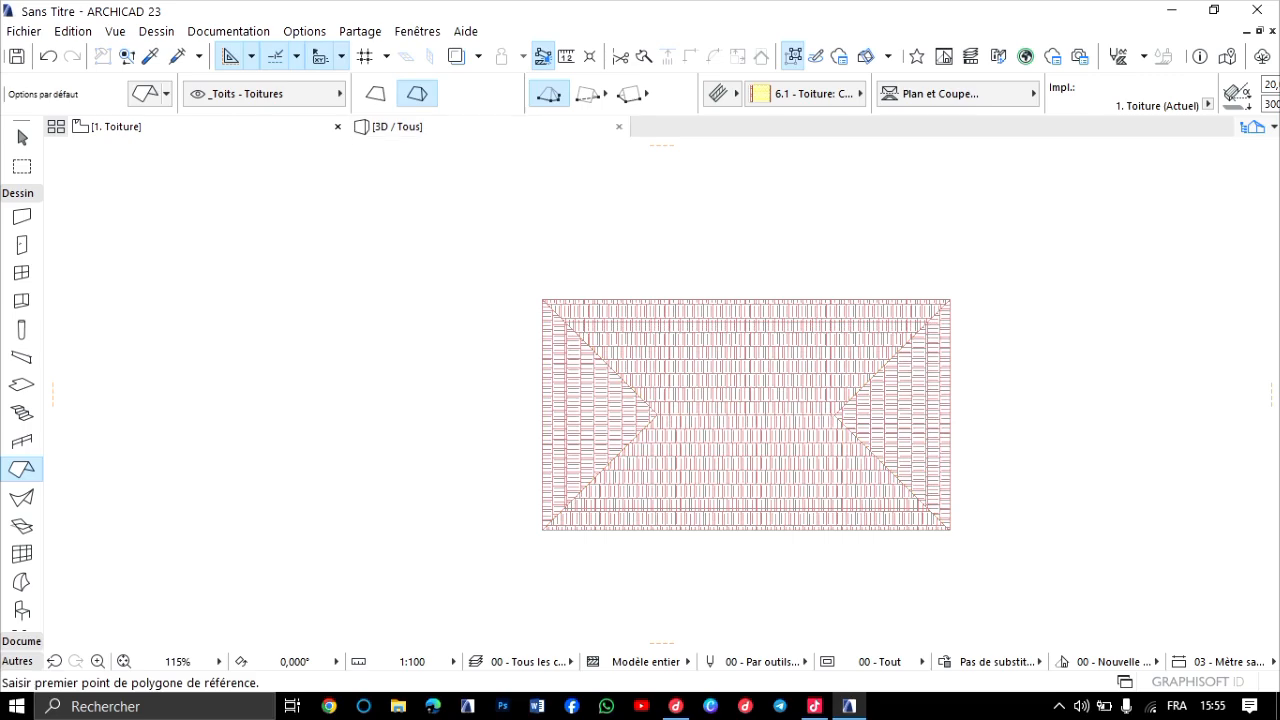
middle_click_drag(661, 395, 1010, 400, "shift")
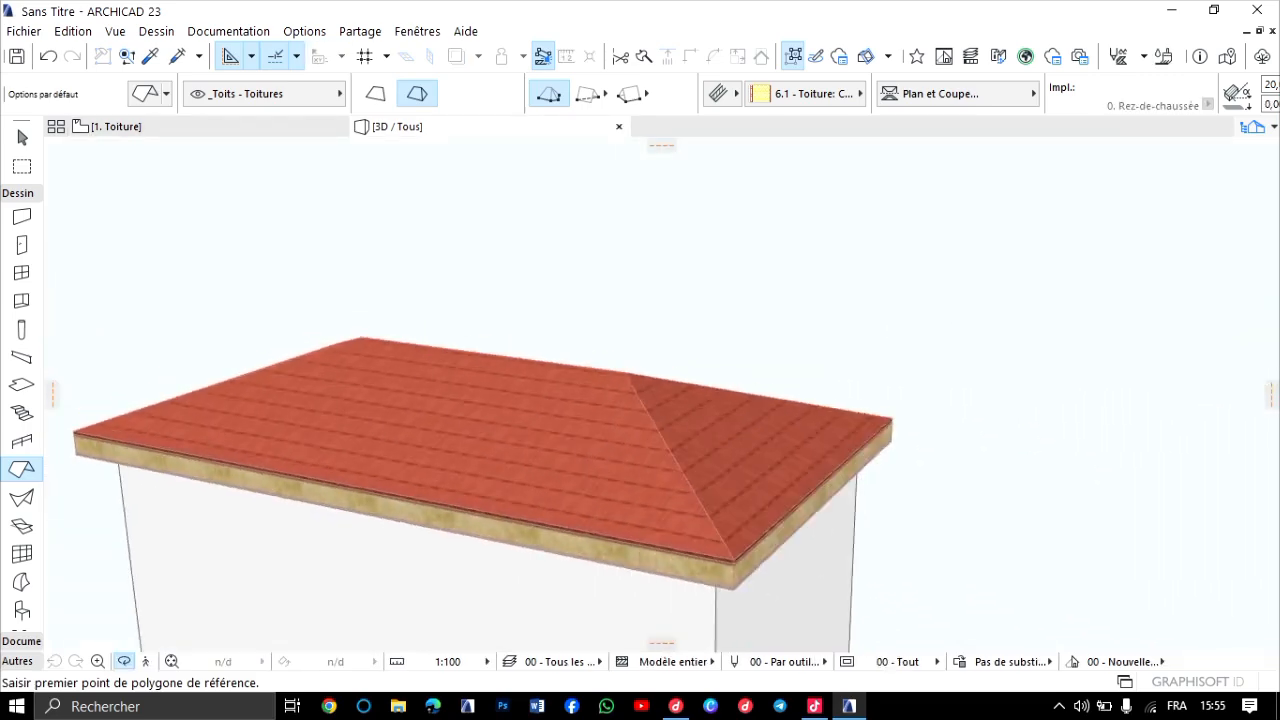
scroll(765, 450, "down", 2)
middle_click_drag(765, 450, 790, 325)
scroll(760, 350, "up", 2)
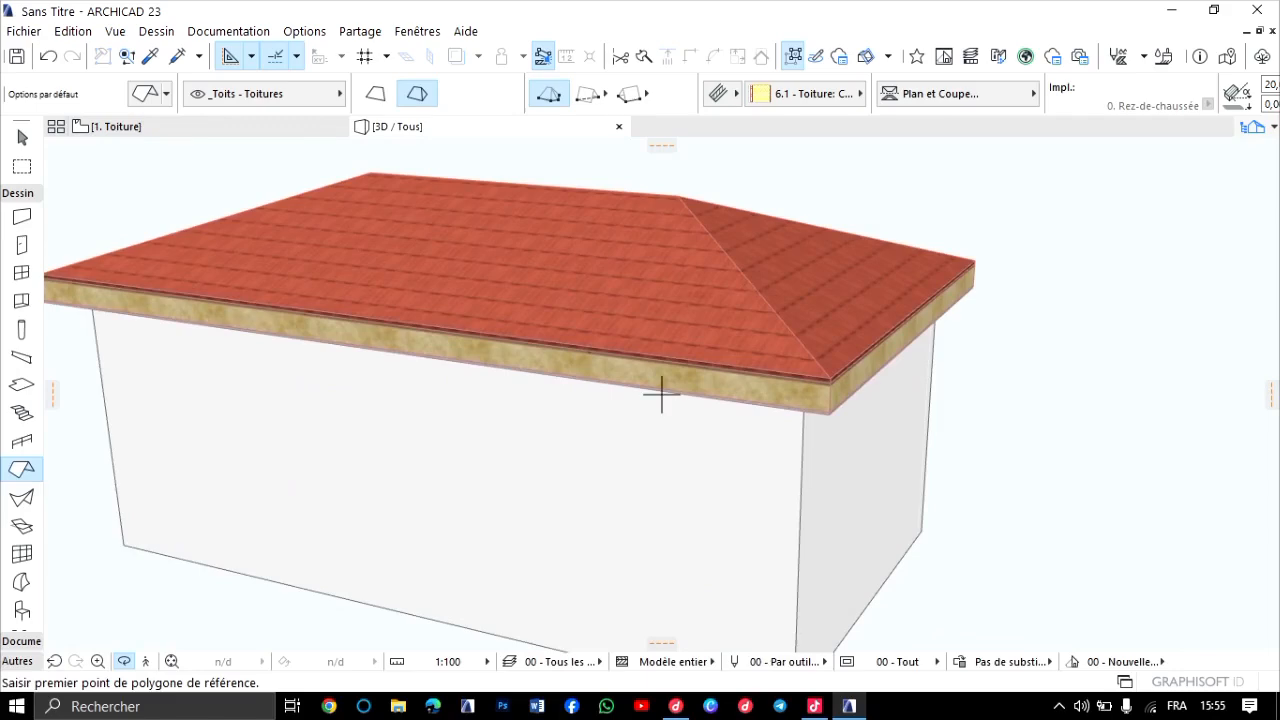
middle_click_drag(661, 394, 730, 394, "shift")
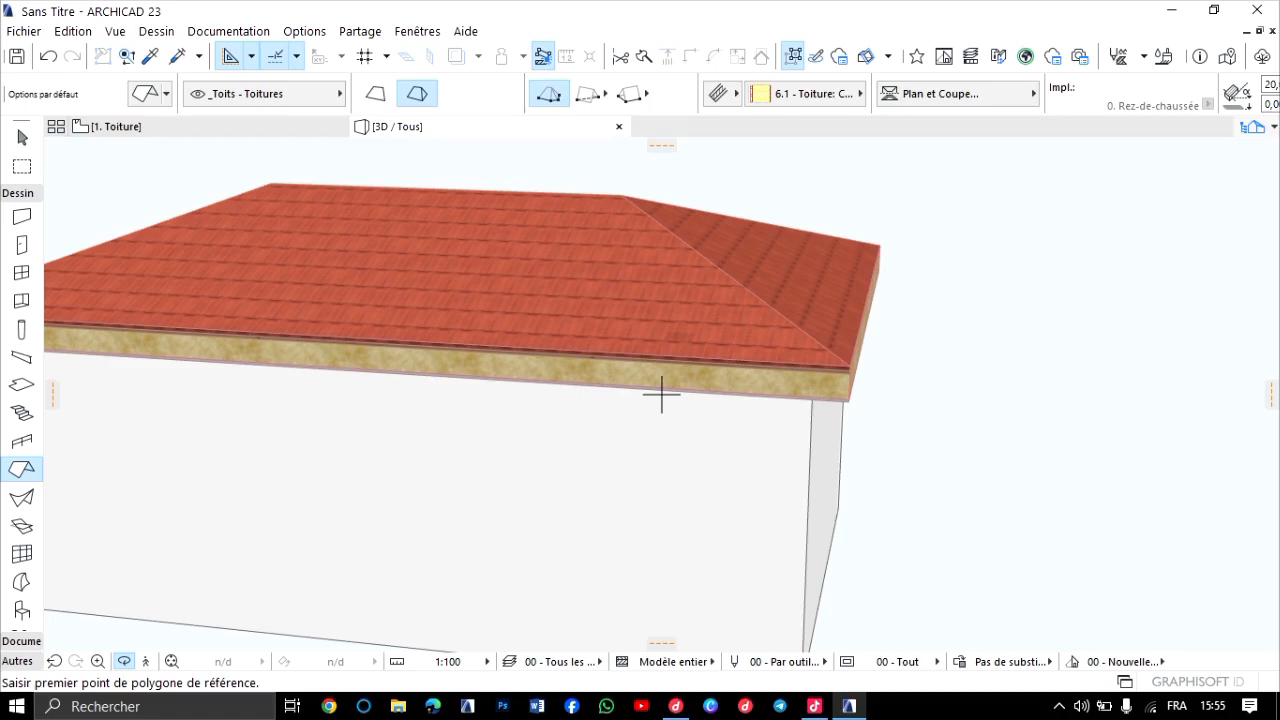
scroll(661, 394, "down", 2)
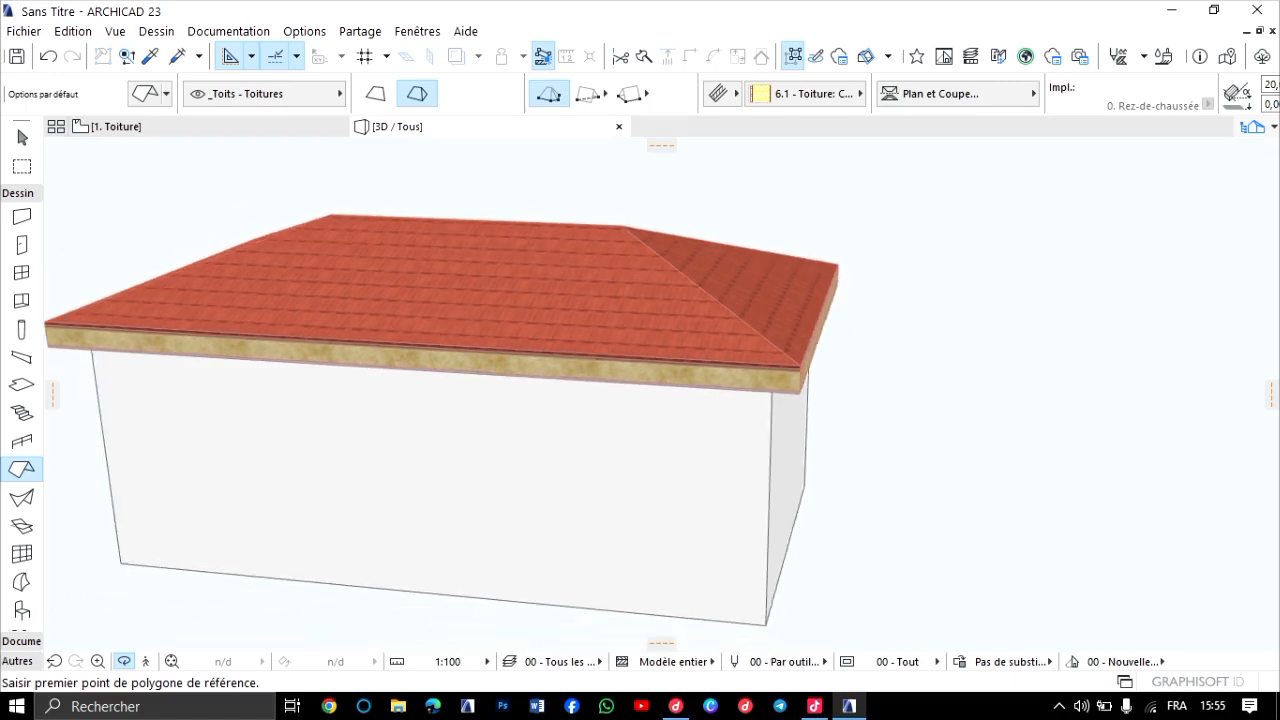
middle_click_drag(661, 394, 861, 422)
scroll(661, 394, "up", 1)
scroll(661, 394, "up", 1)
middle_click_drag(661, 394, 866, 418, "shift")
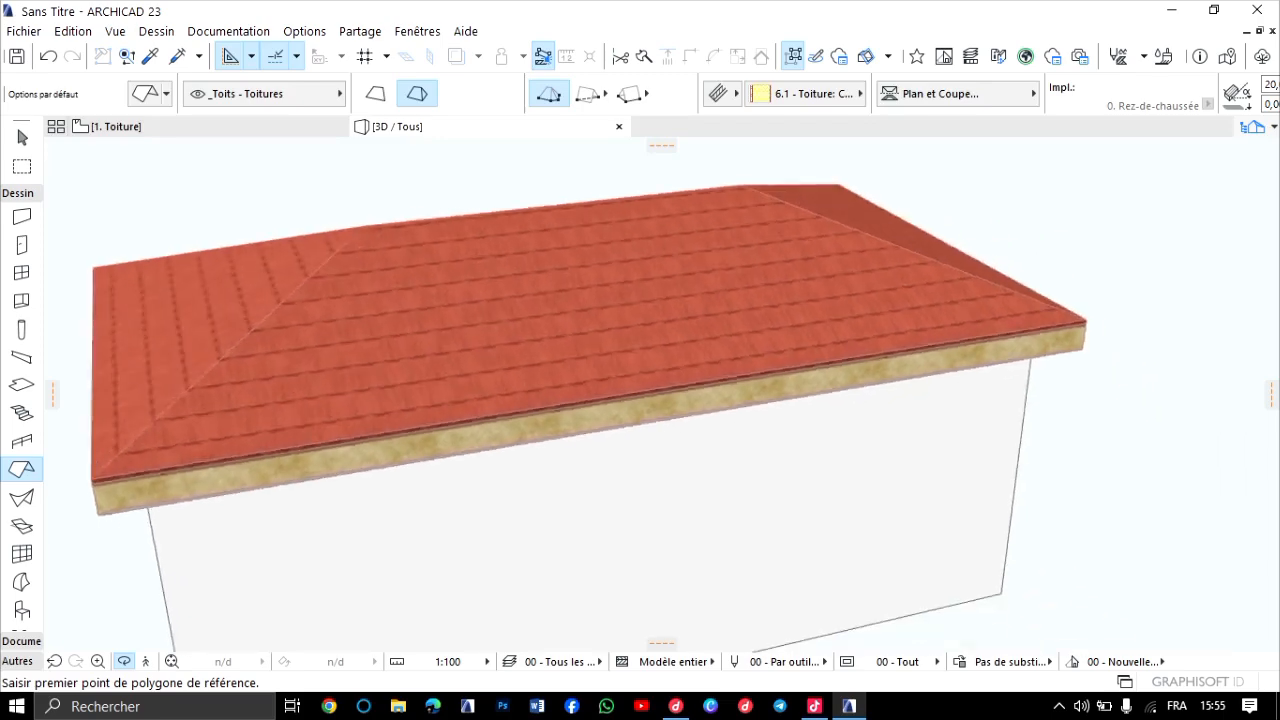
scroll(661, 394, "down", 2)
scroll(850, 422, "up", 1)
middle_click_drag(661, 394, 590, 333)
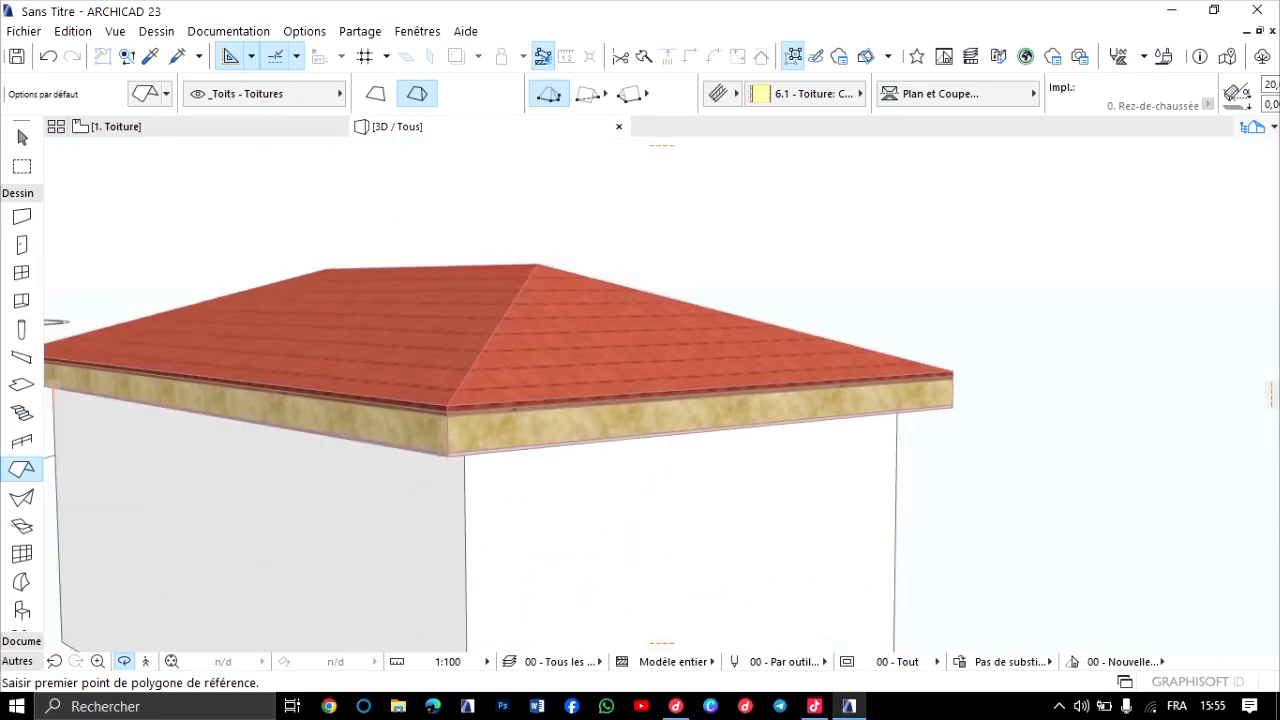
middle_click_drag(661, 394, 732, 403)
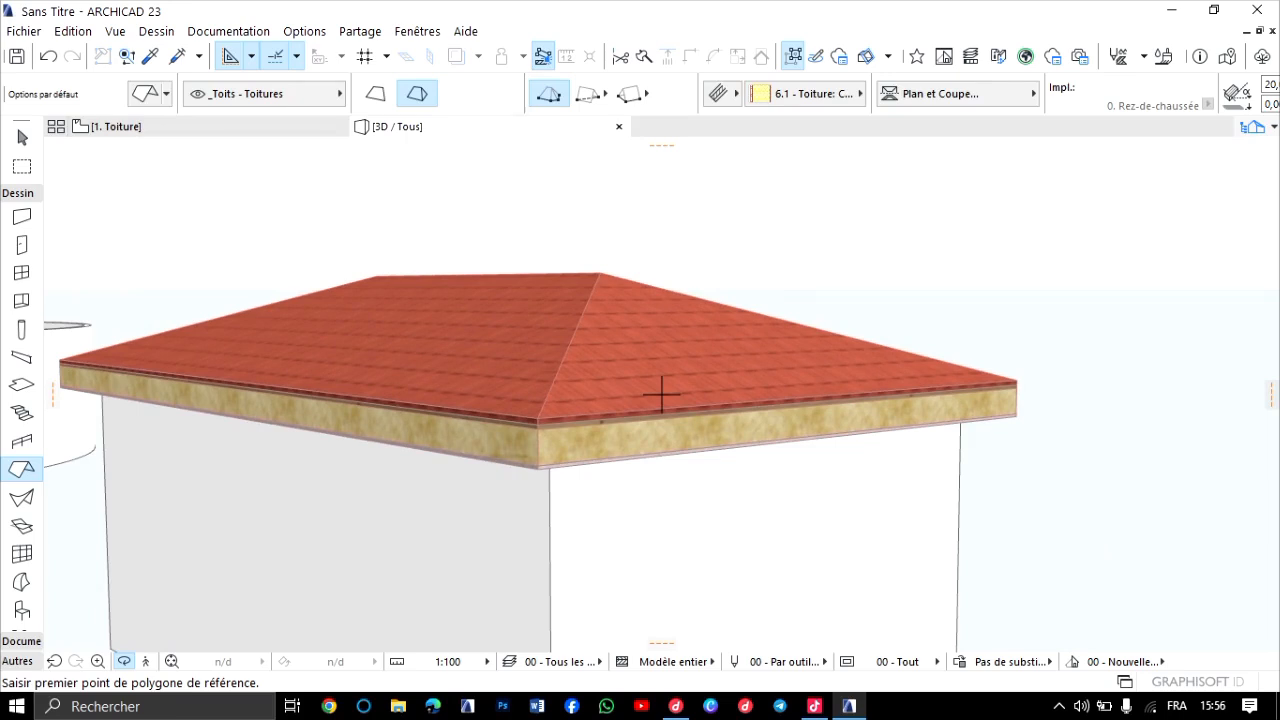
scroll(661, 394, "down", 1)
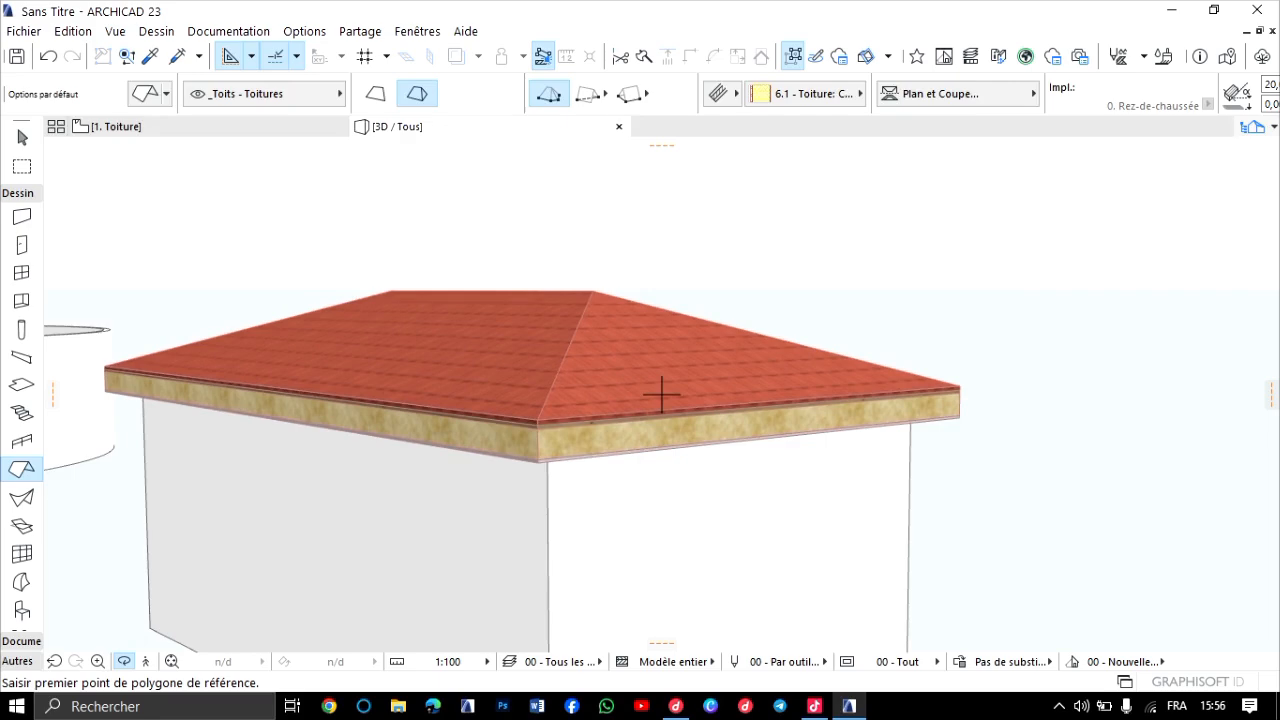
Delete the hip roof from the small rectangular building in the 0. Rez-de-chaussée floor plan.
key("F2")
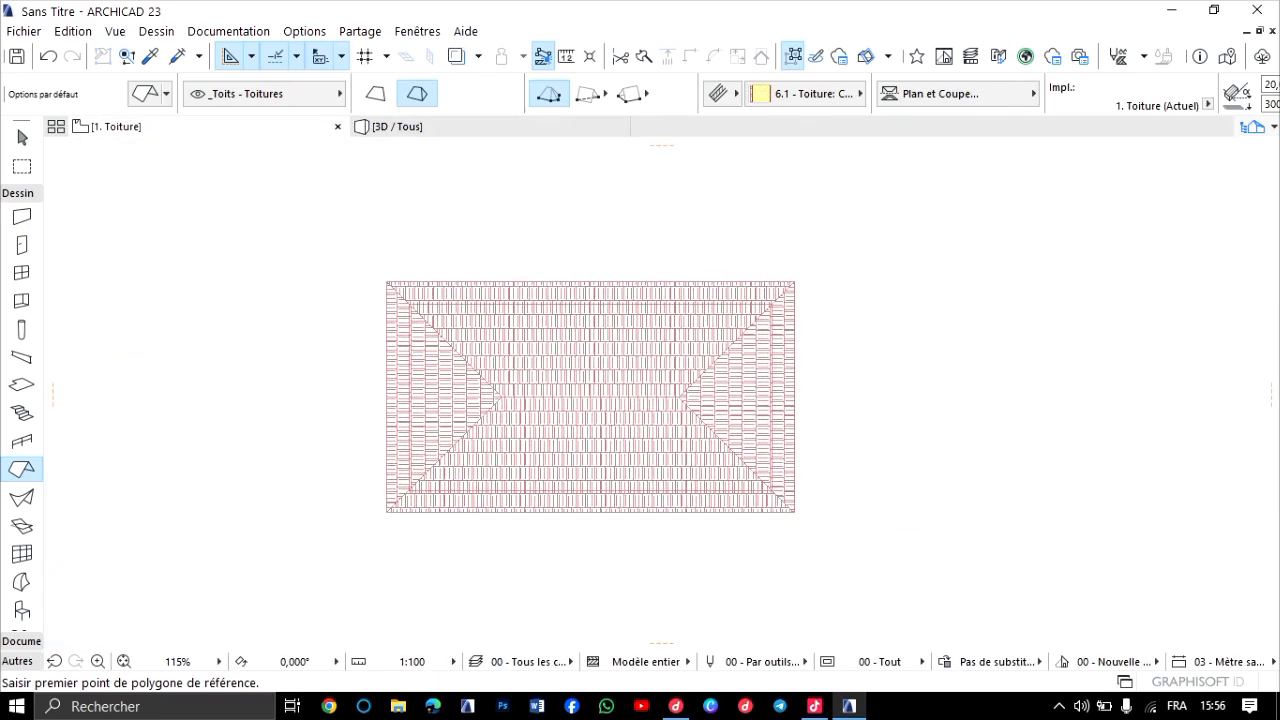
key("ctrl+Down")
key("ctrl+Up")
scroll(542, 410, "up", 3)
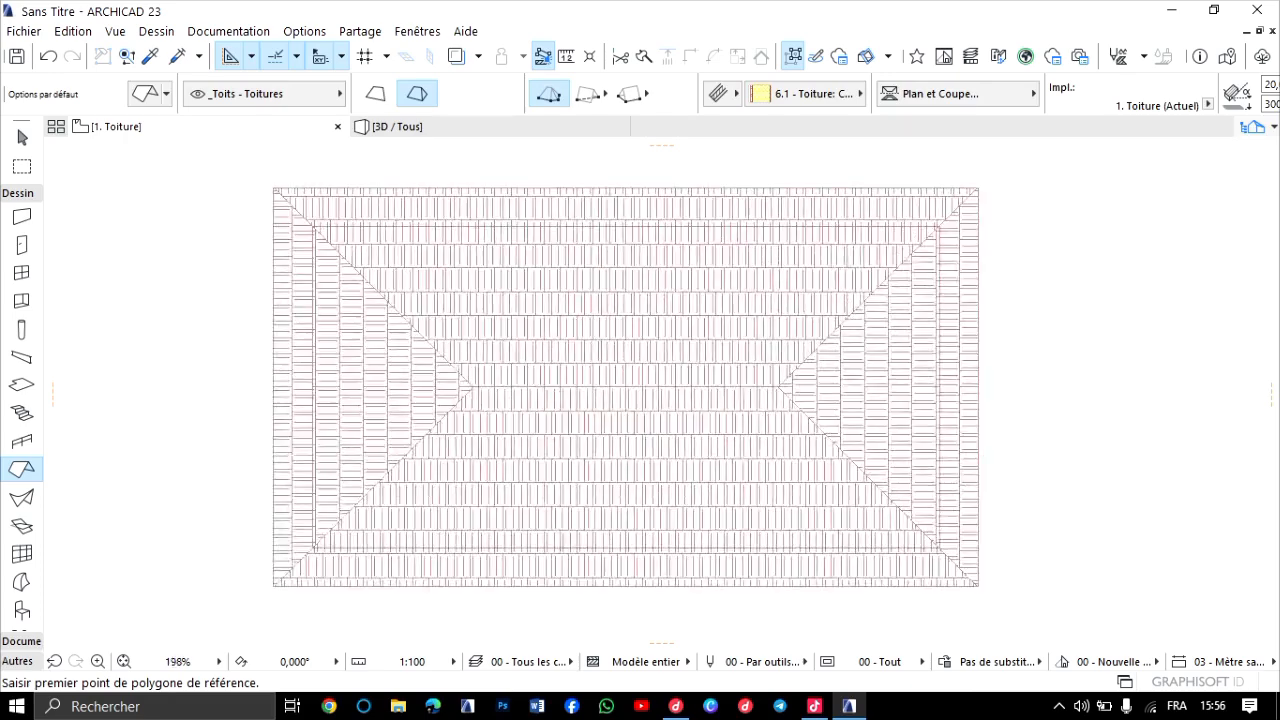
key("ctrl+Down")
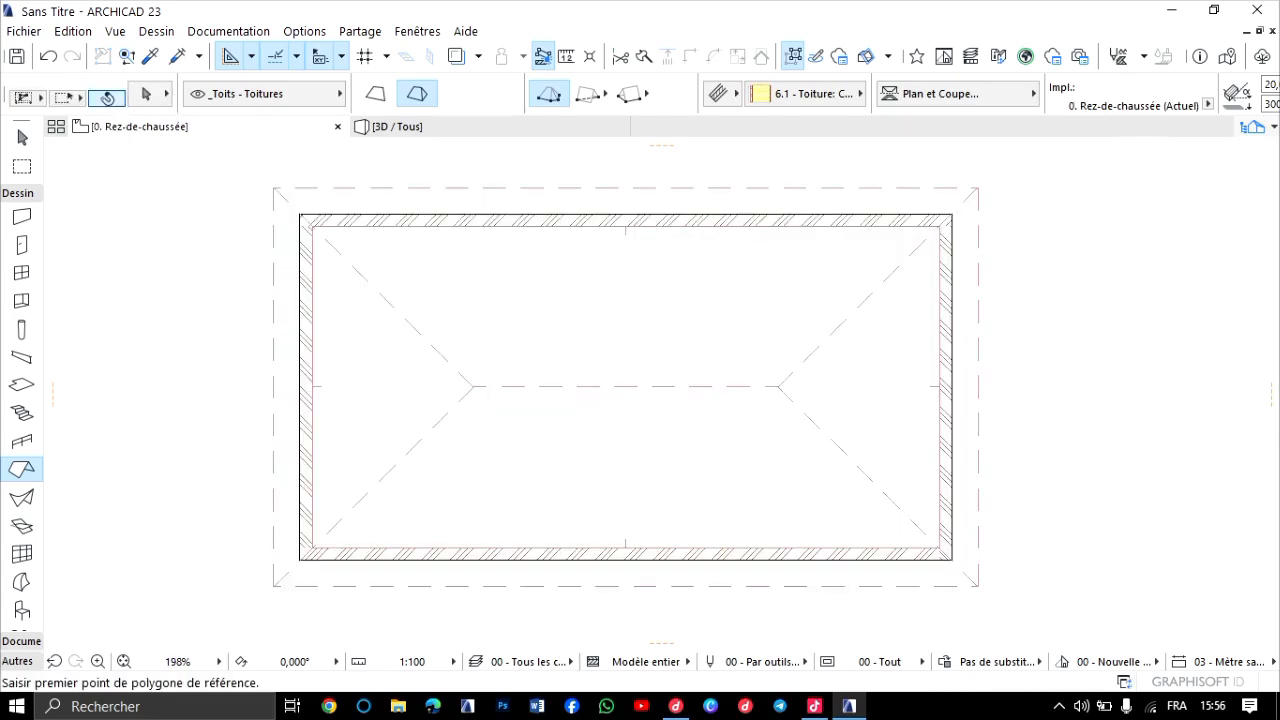
key("ctrl+a")
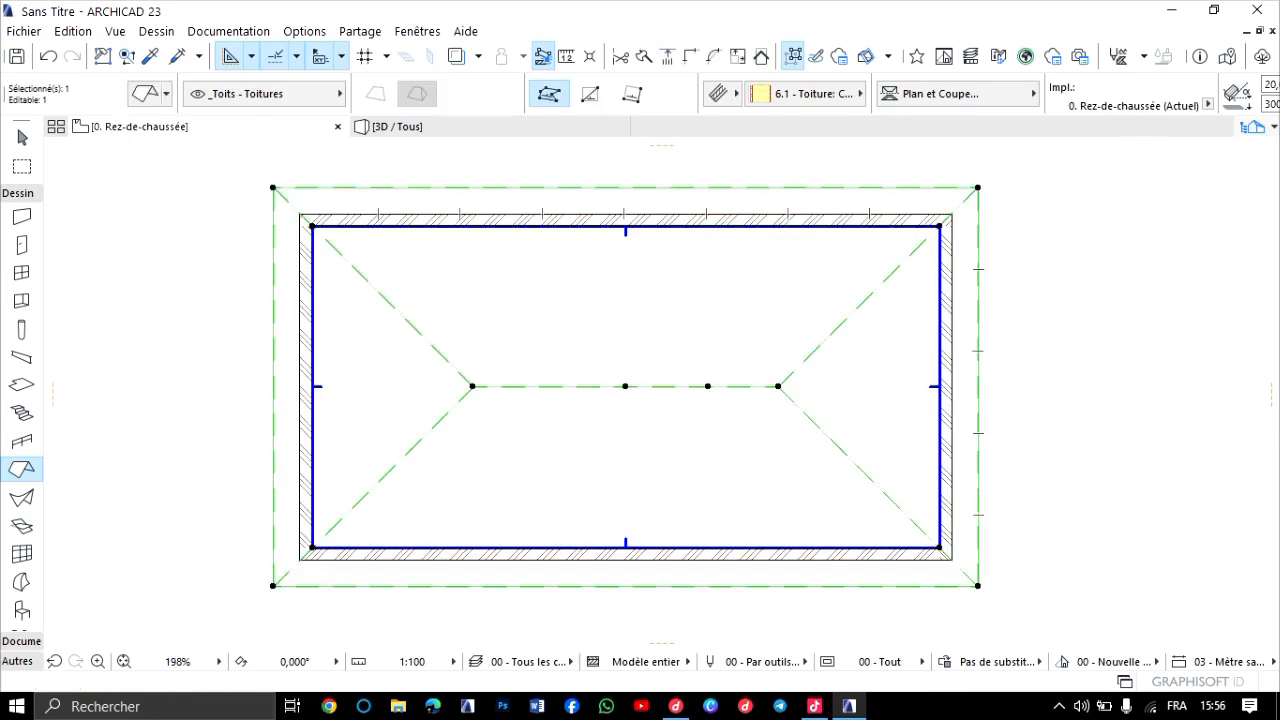
key("Delete")
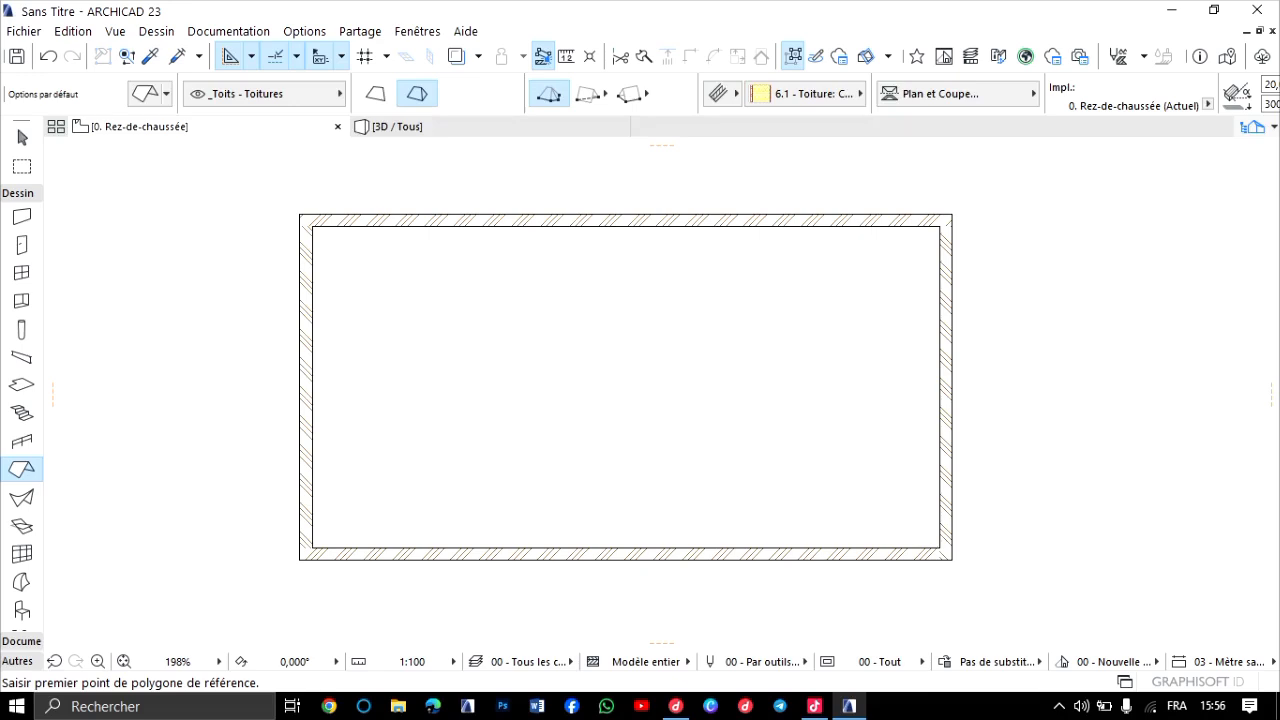
Place a multi-plane gable roof with the rectangular method, spanning opposite outer corners of the small rectangular building's walls.
scroll(620, 238, "up", 3)
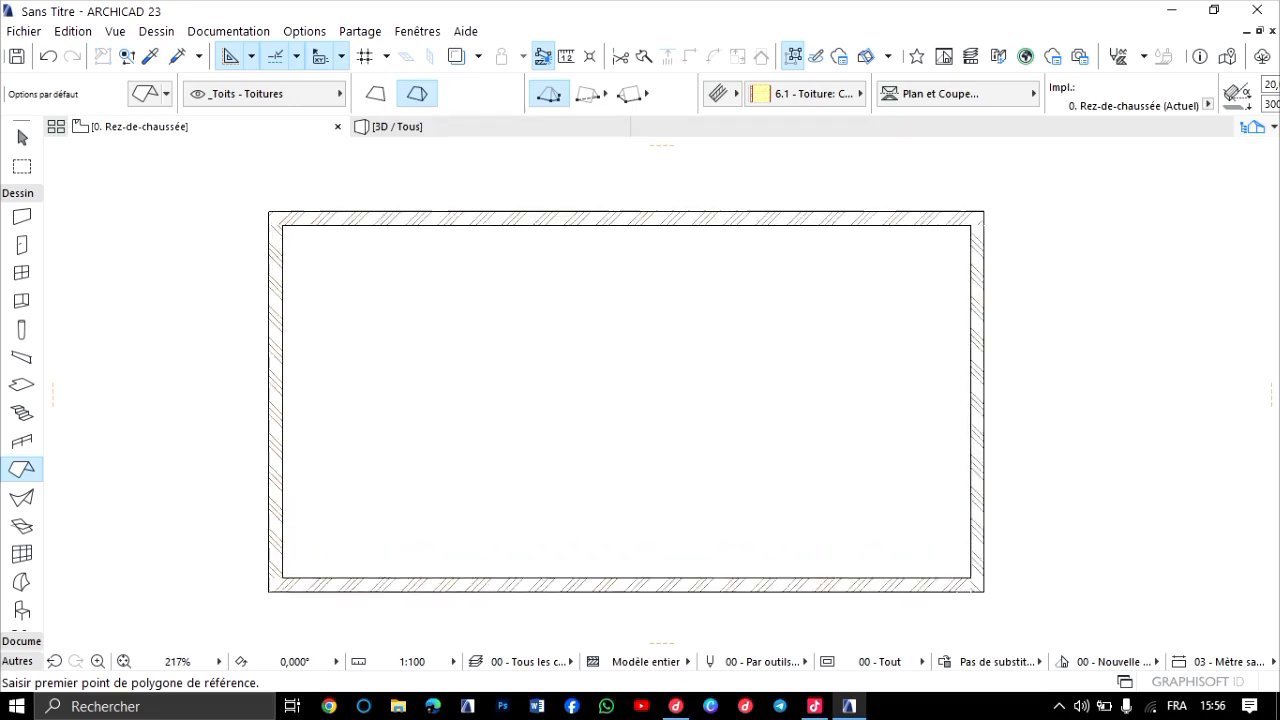
scroll(407, 303, "down", 3)
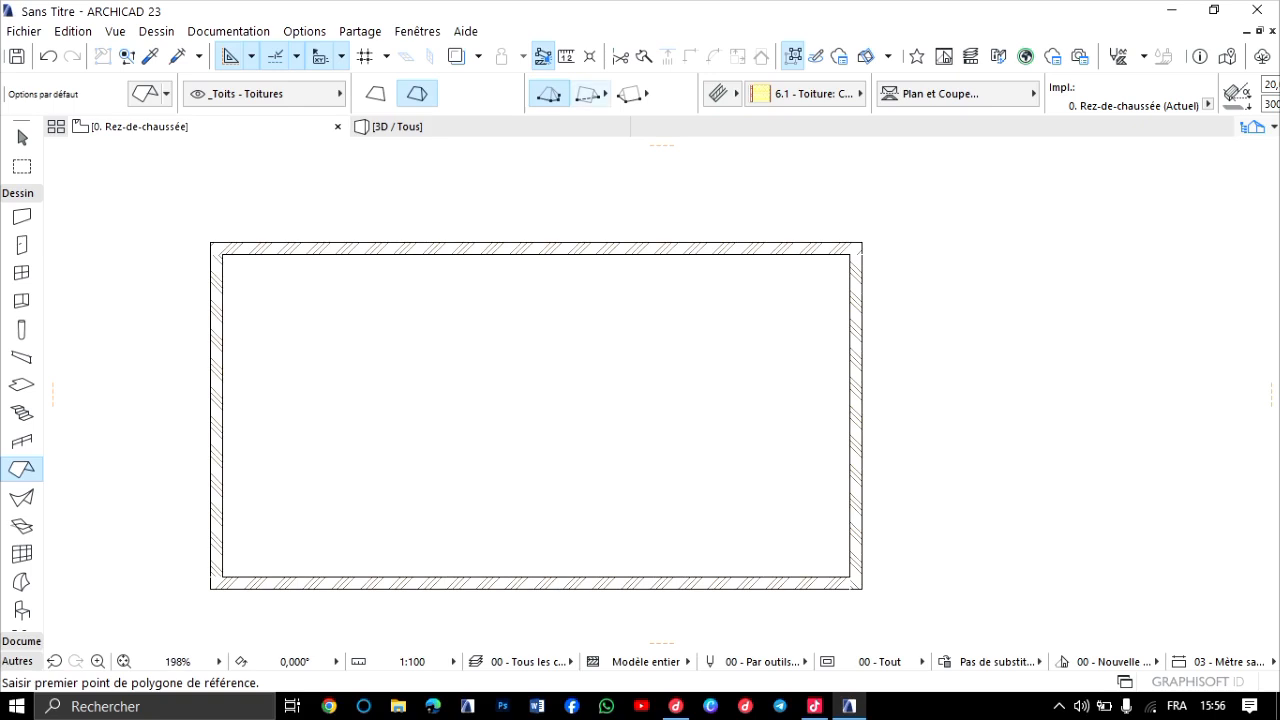
left_click(589, 93)
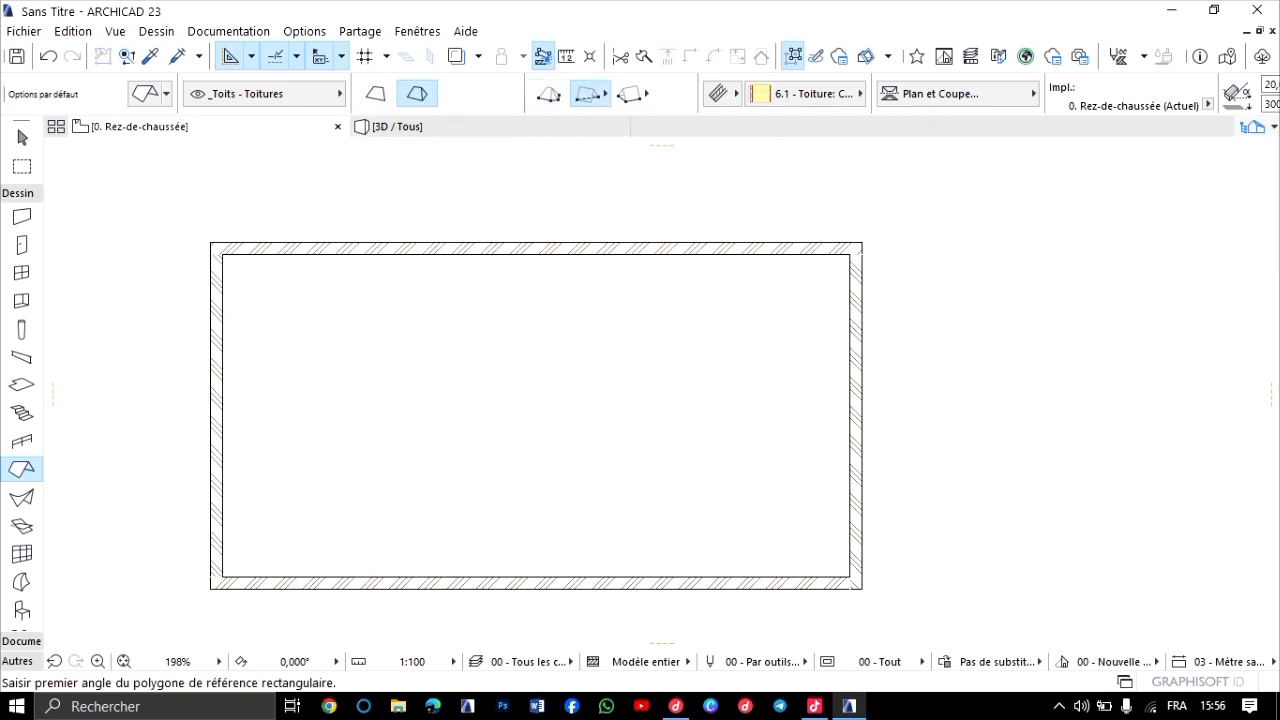
left_click(210, 243)
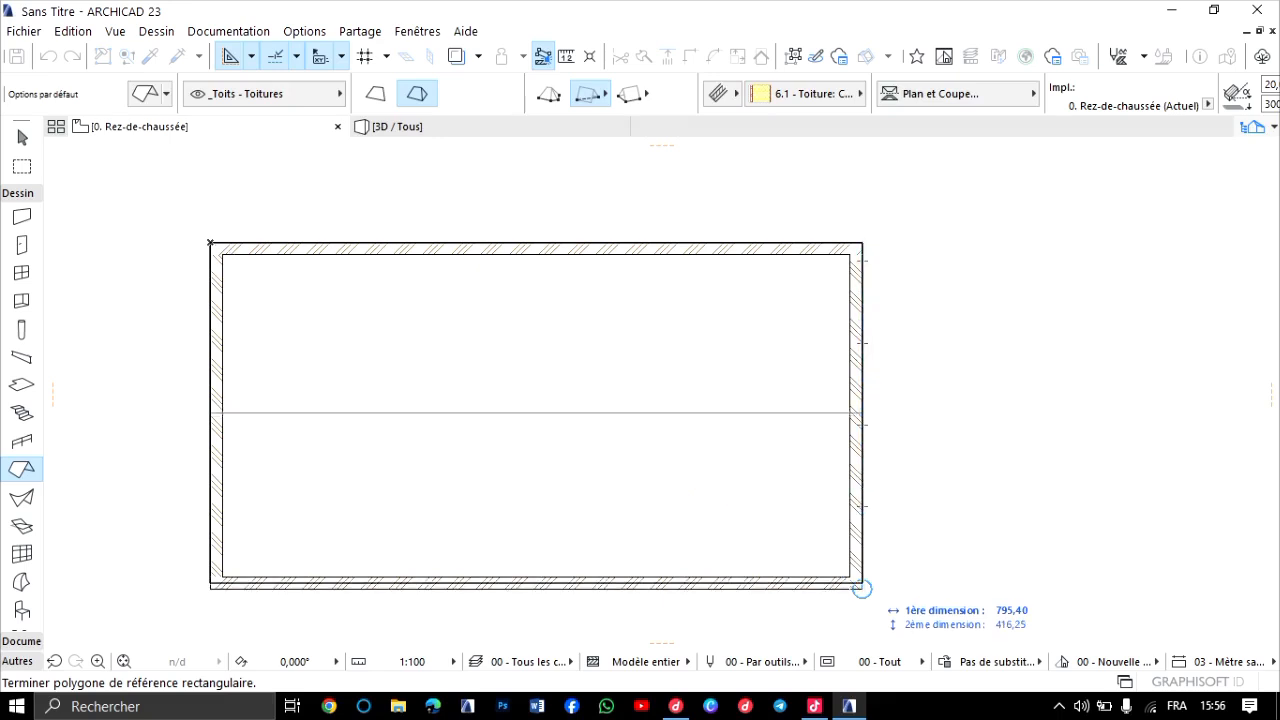
left_click(861, 588)
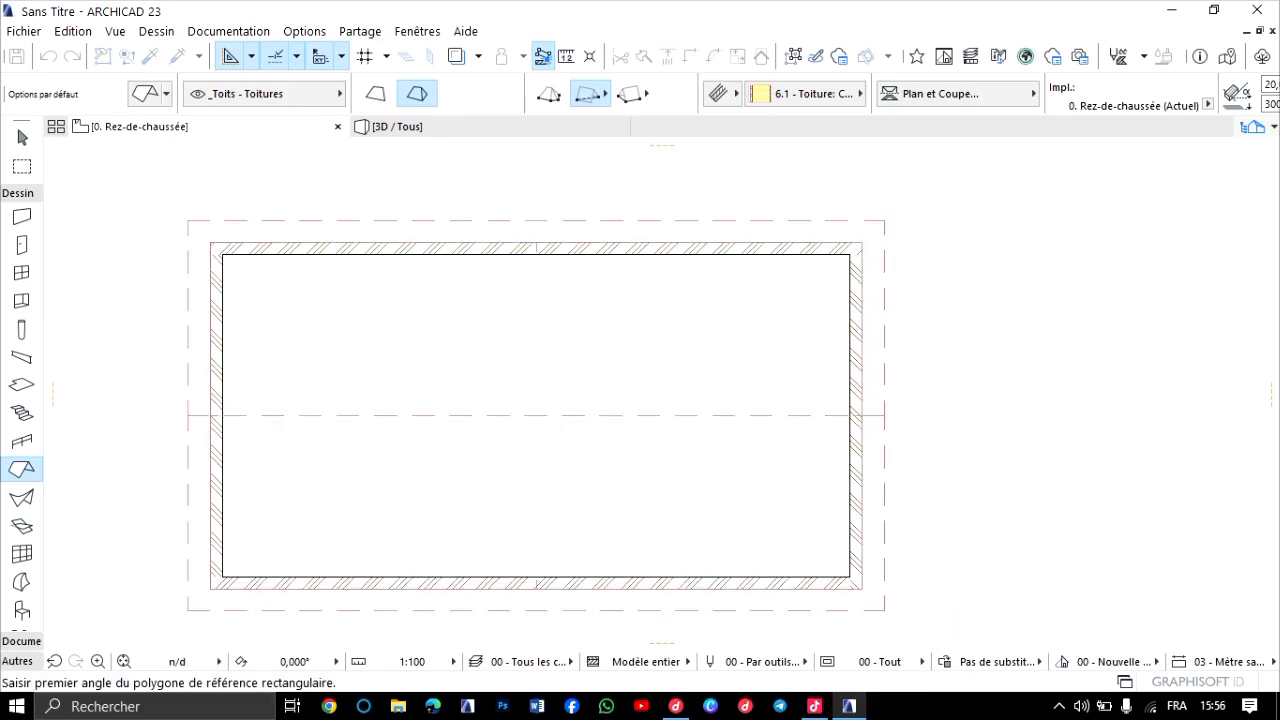
Examine the gable roof in 3D from several sides, checking its ridge, overhangs and the open gable ends above the walls.
key("F3")
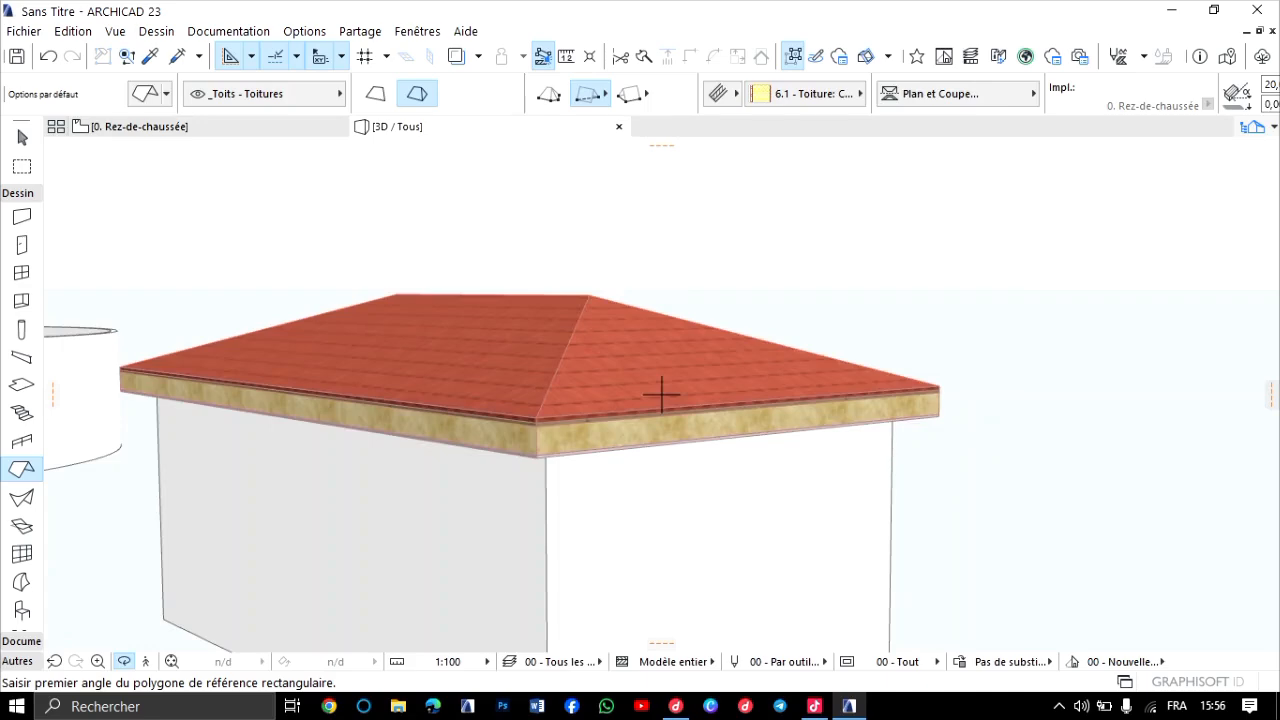
scroll(662, 395, "down", 4)
left_click_drag(662, 395, 570, 440)
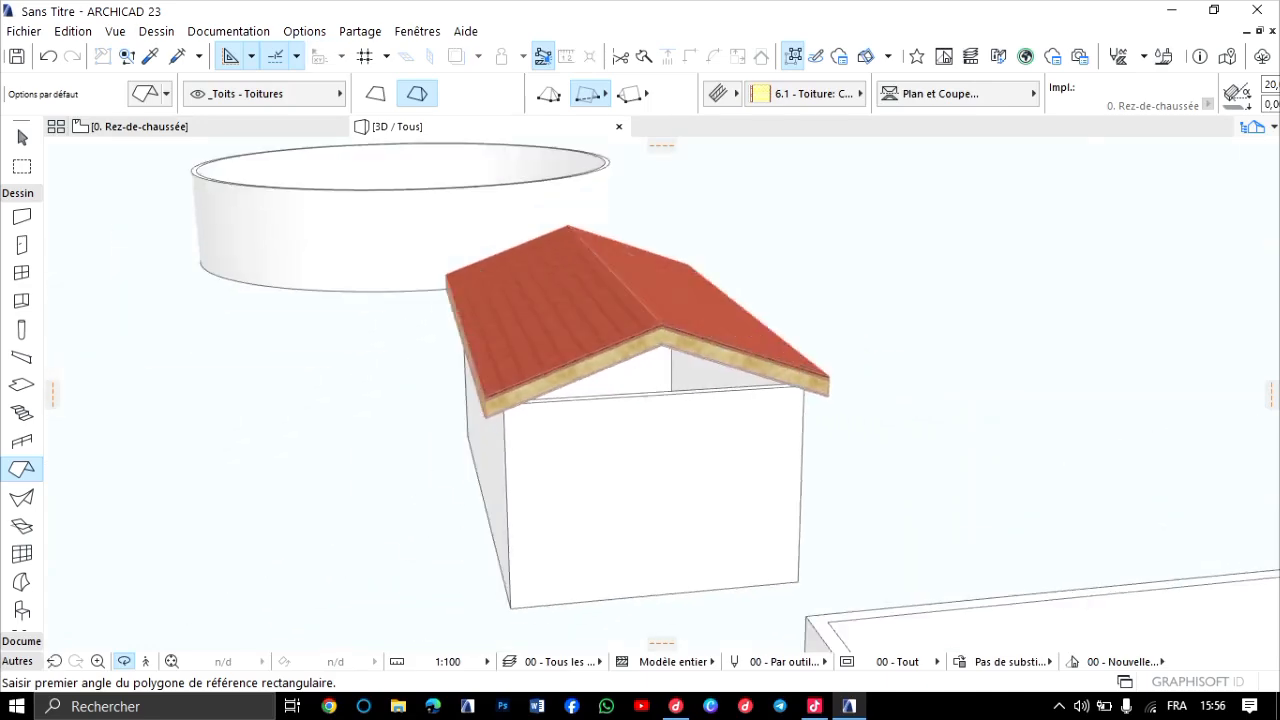
middle_click_drag(662, 395, 310, 425, "shift")
middle_click_drag(1225, 540, 290, 370)
scroll(645, 275, "up", 5)
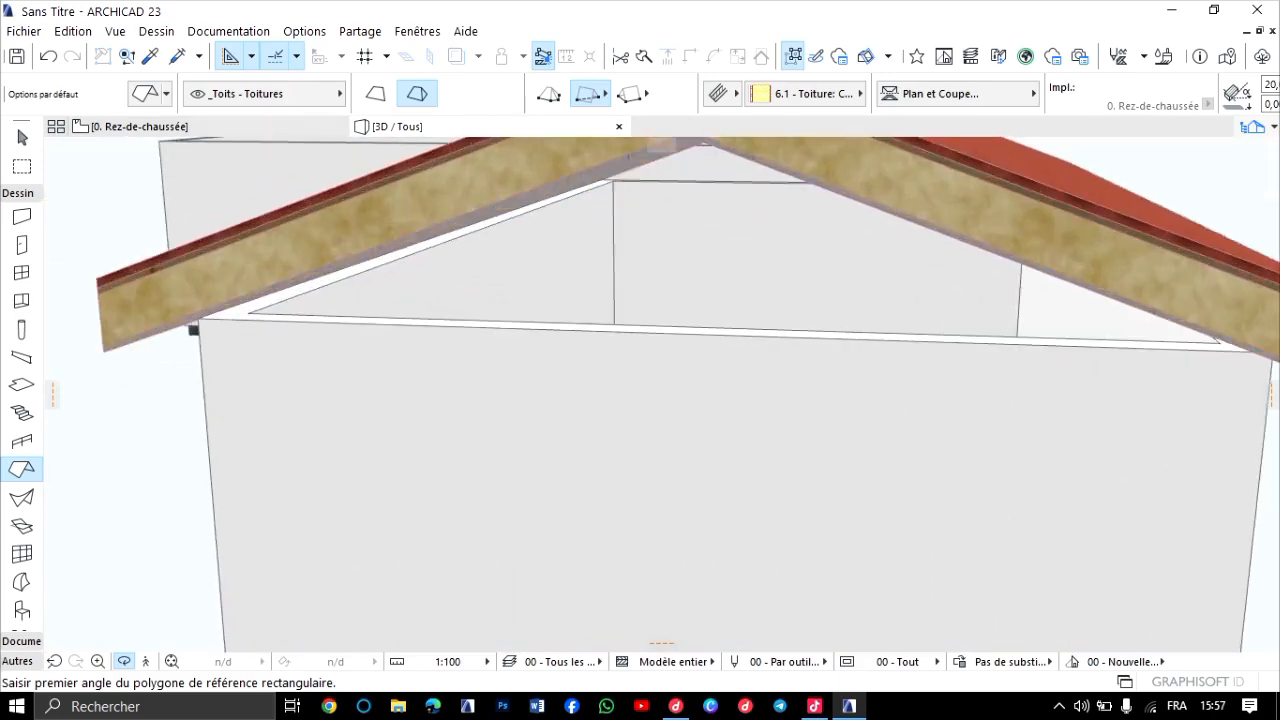
middle_click_drag(645, 275, 705, 272, "shift")
scroll(705, 272, "down", 5)
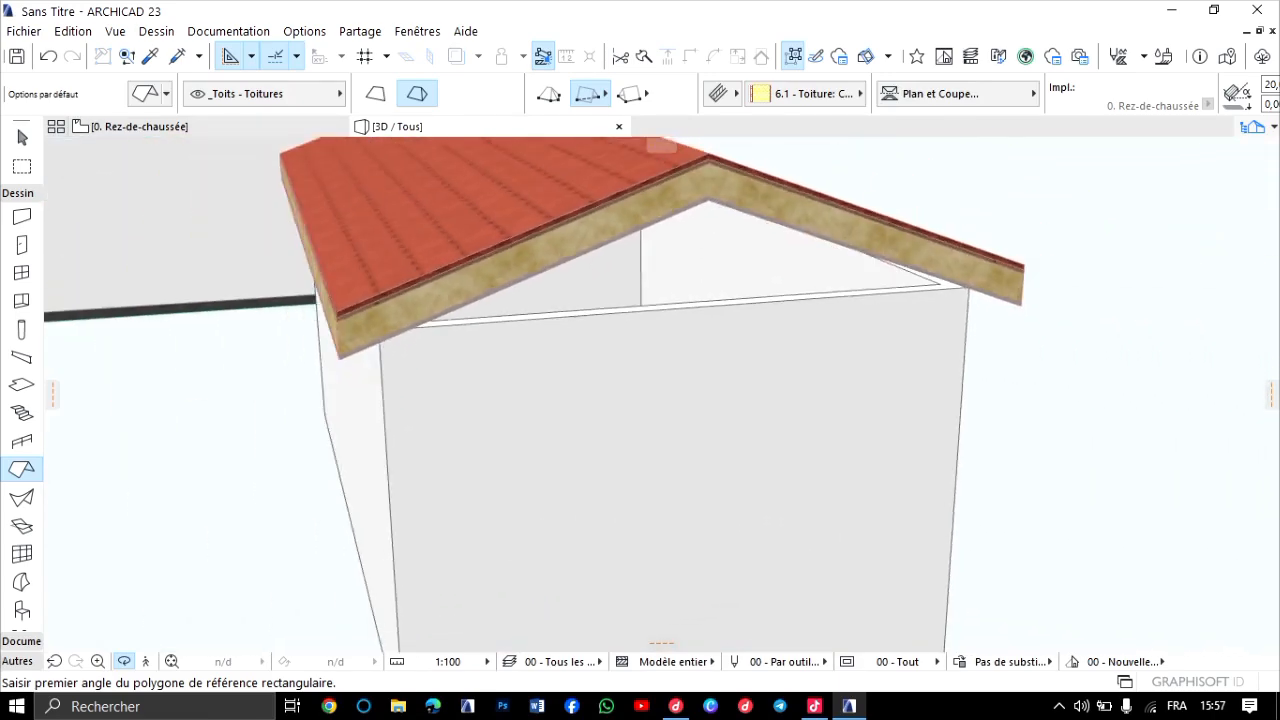
middle_click_drag(655, 335, 765, 375, "shift")
scroll(660, 394, "up", 3)
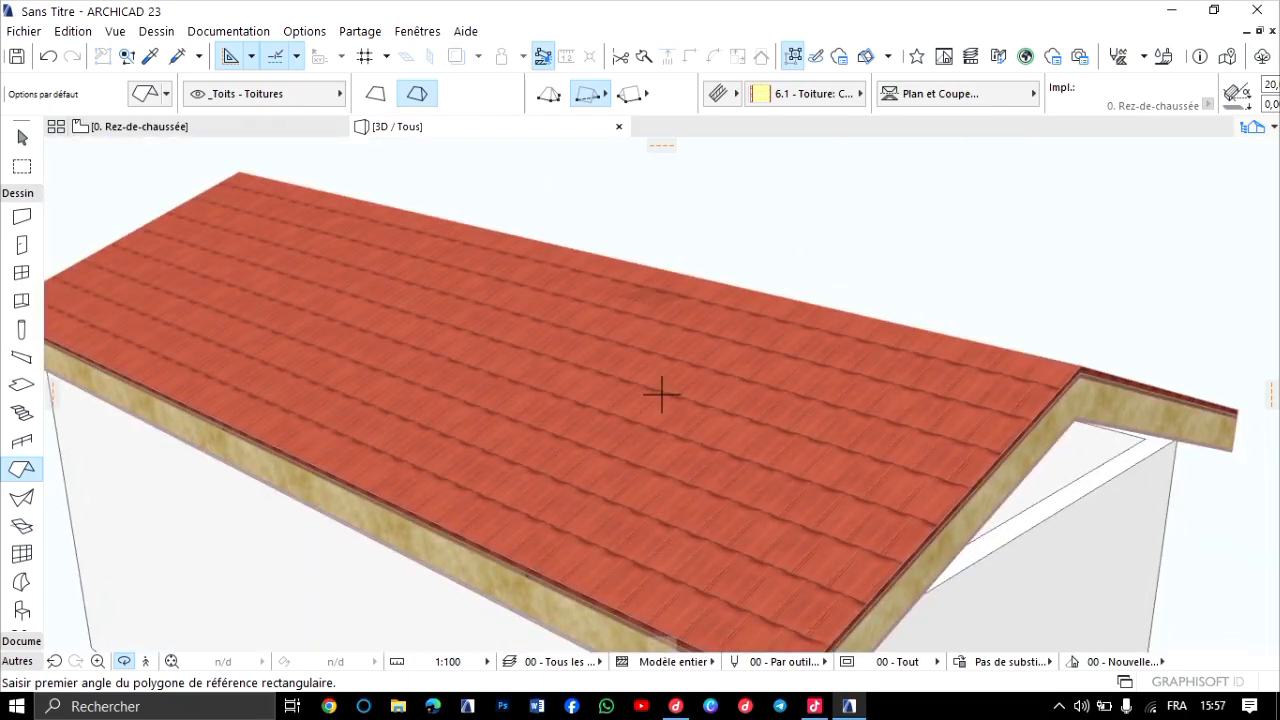
scroll(661, 394, "down", 2)
middle_click_drag(661, 394, 525, 408, "shift")
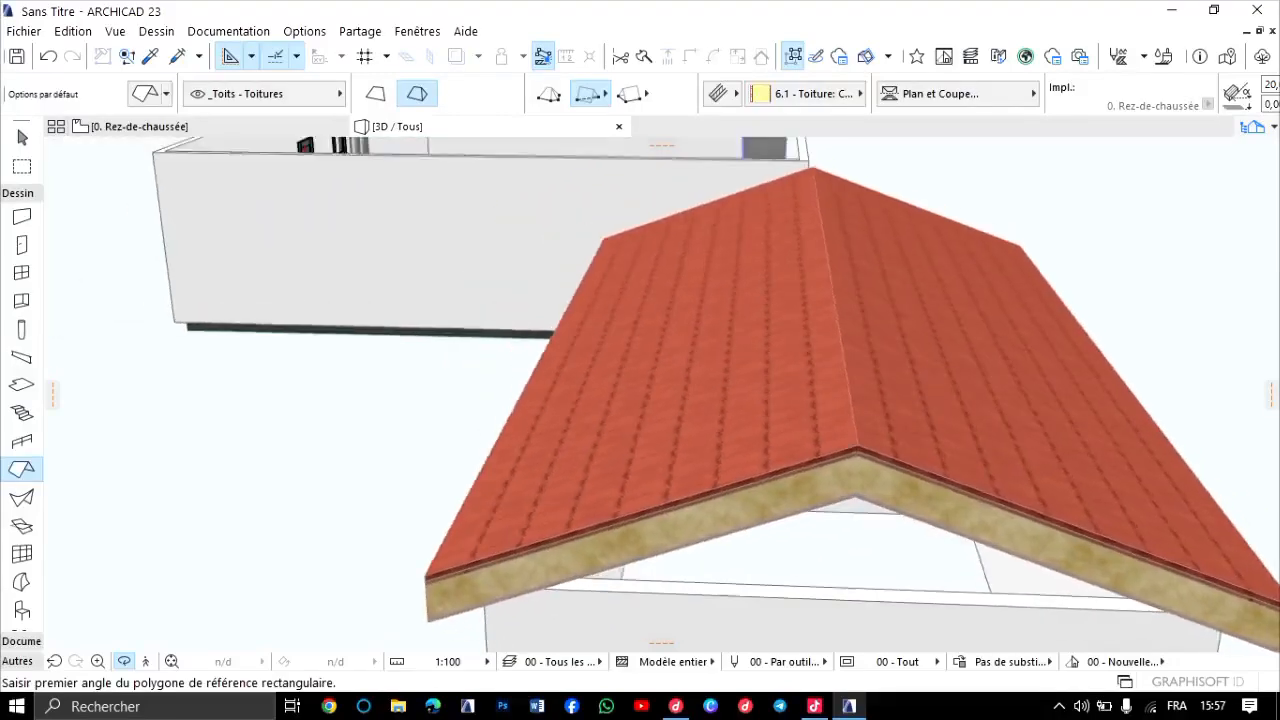
Delete the gable roof from the small rectangular building in the 0. Rez-de-chaussée floor plan.
scroll(807, 283, "down", 2)
scroll(626, 370, "up", 4)
middle_click_drag(661, 394, 770, 372, "shift")
key("F2")
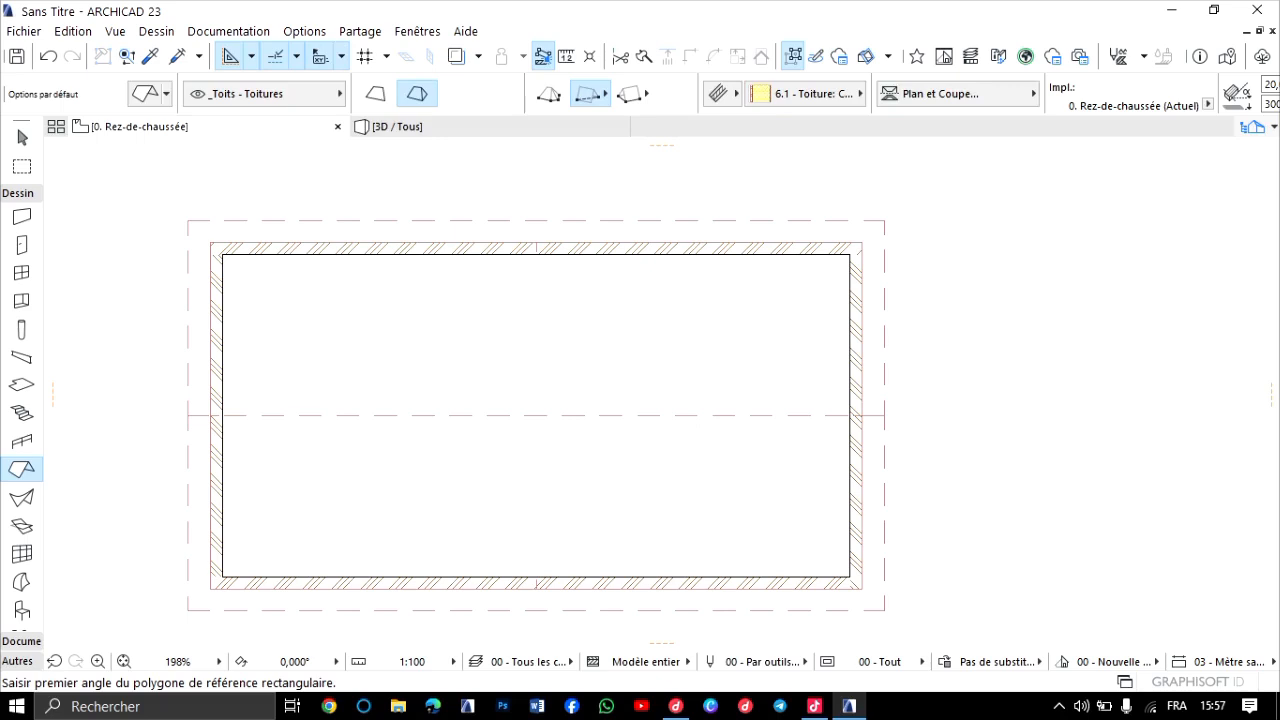
key("Escape")
key("ctrl+a")
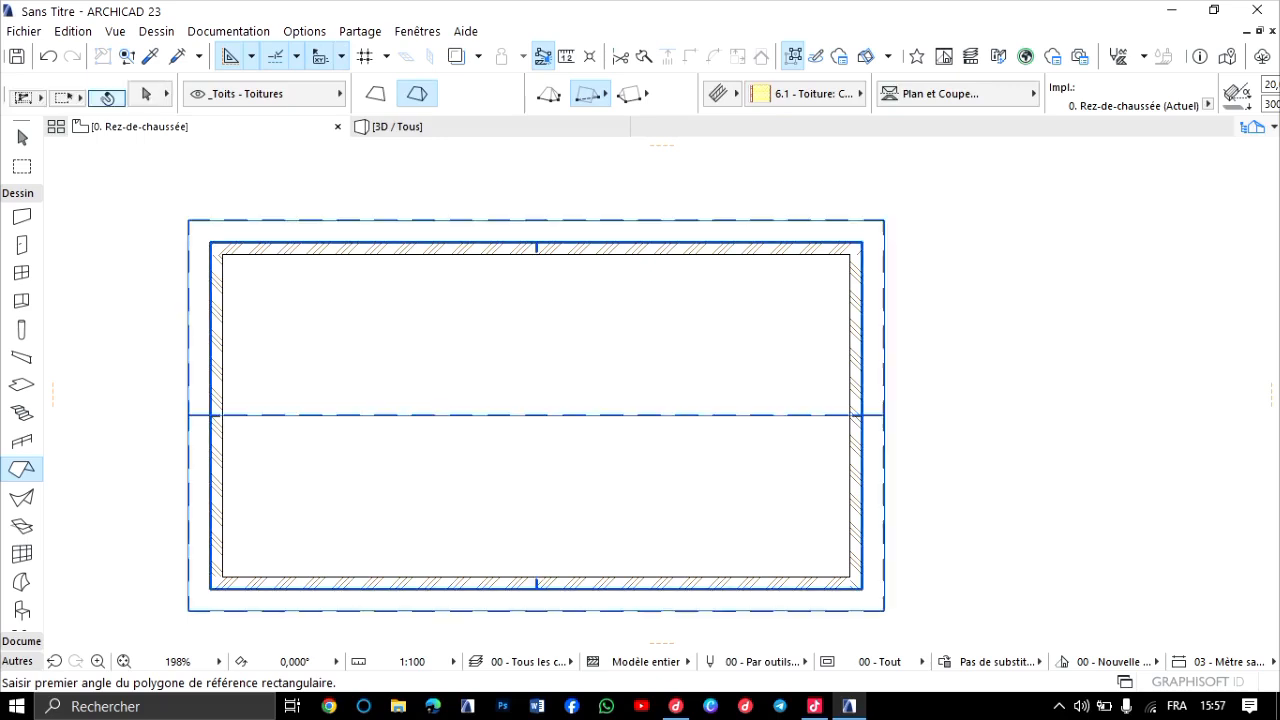
key("Delete")
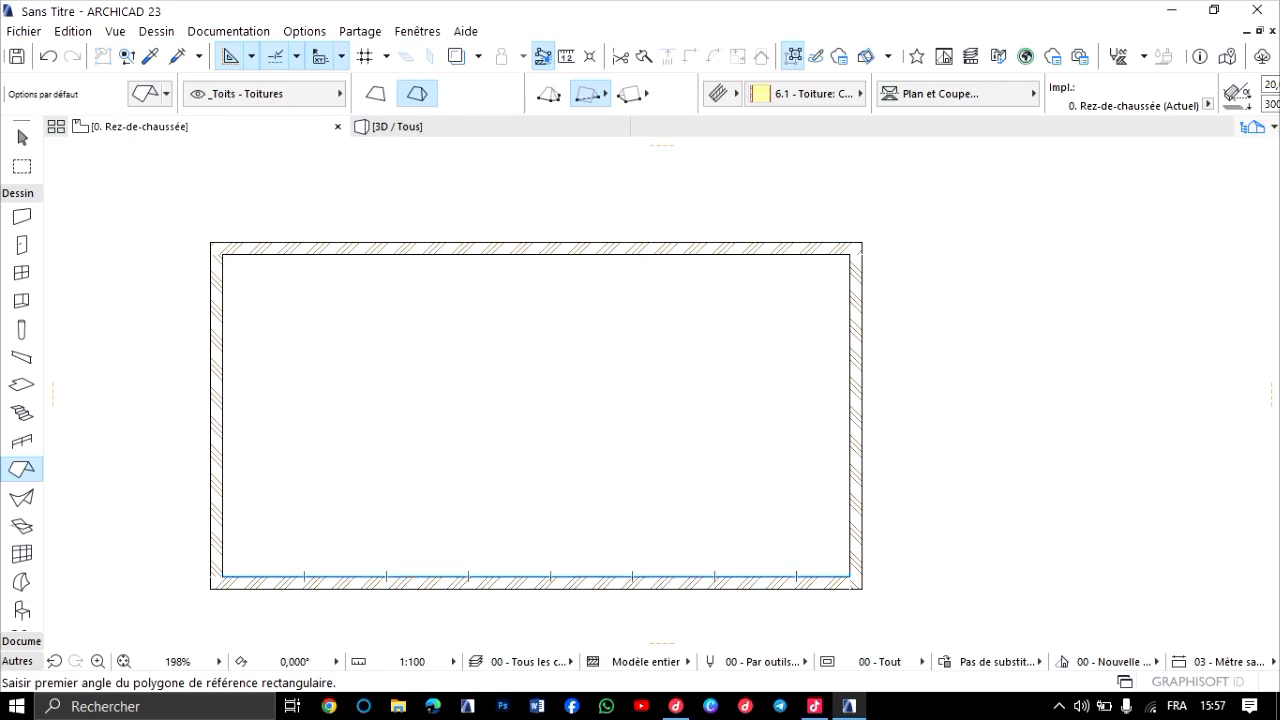
Go up to the 1. Toiture floor plan and show the storey below as a trace reference around the small building.
key("ctrl+Up")
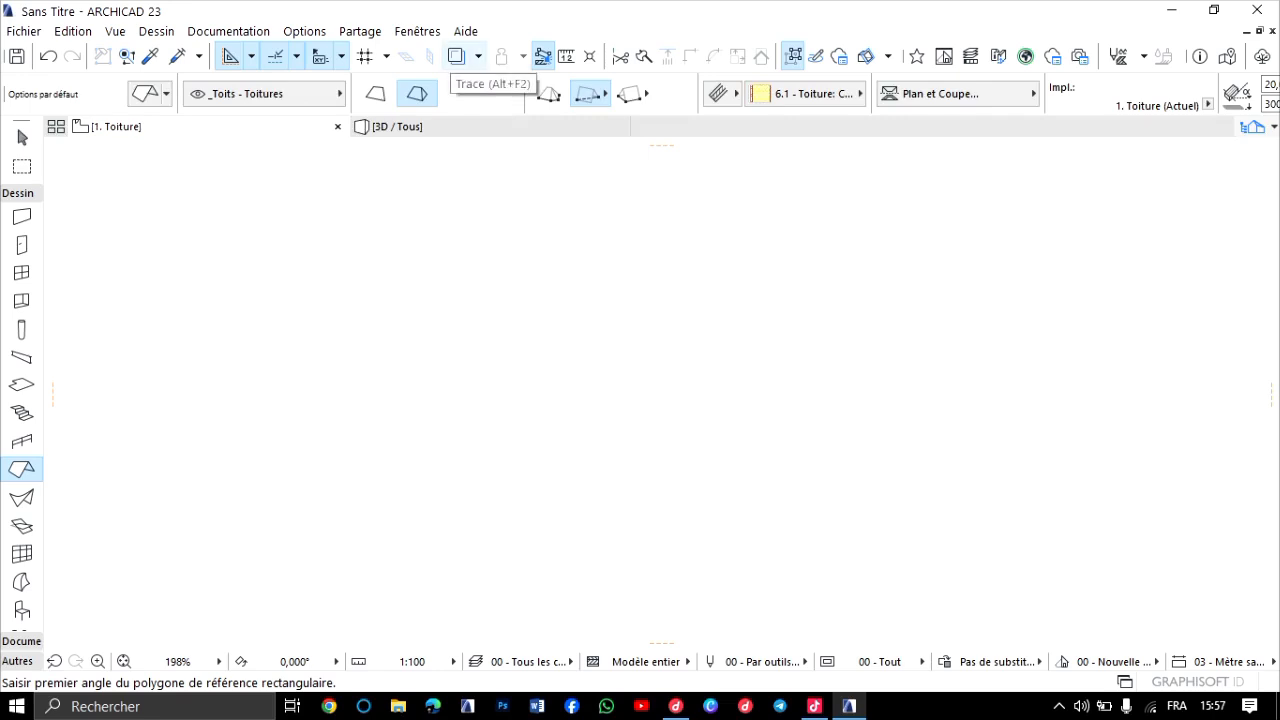
left_click(456, 56)
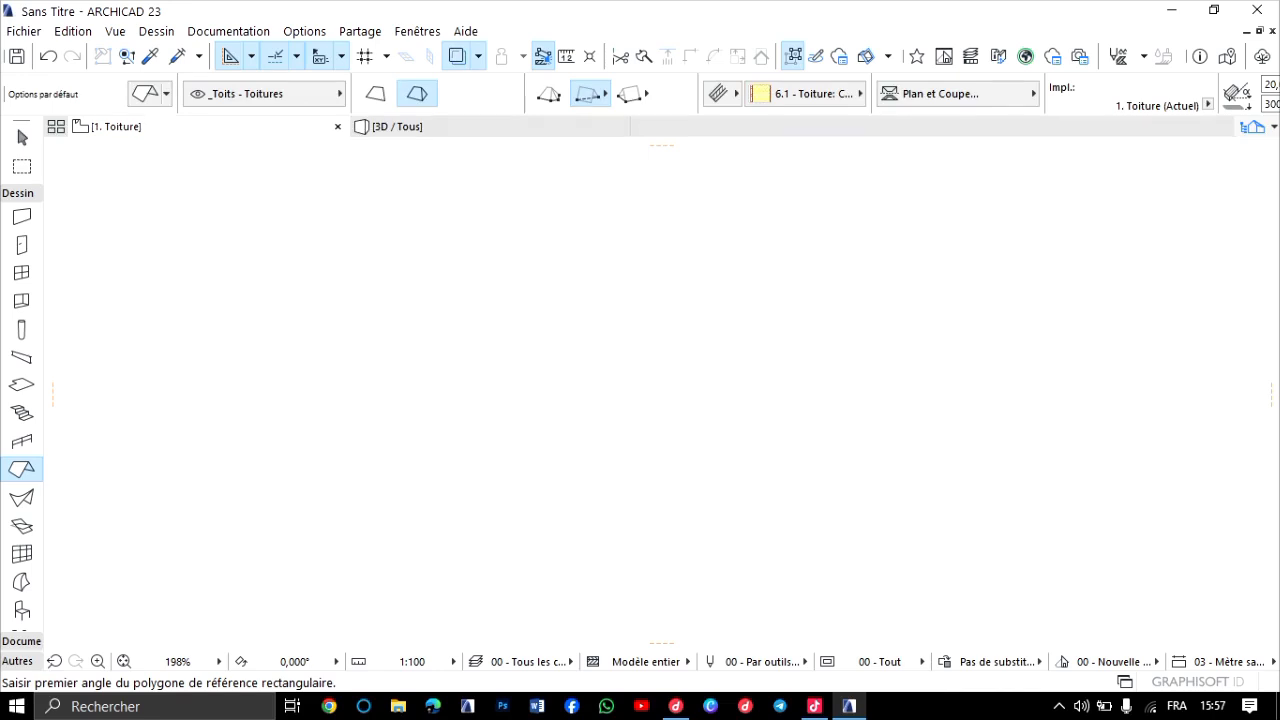
scroll(580, 395, "down", 5)
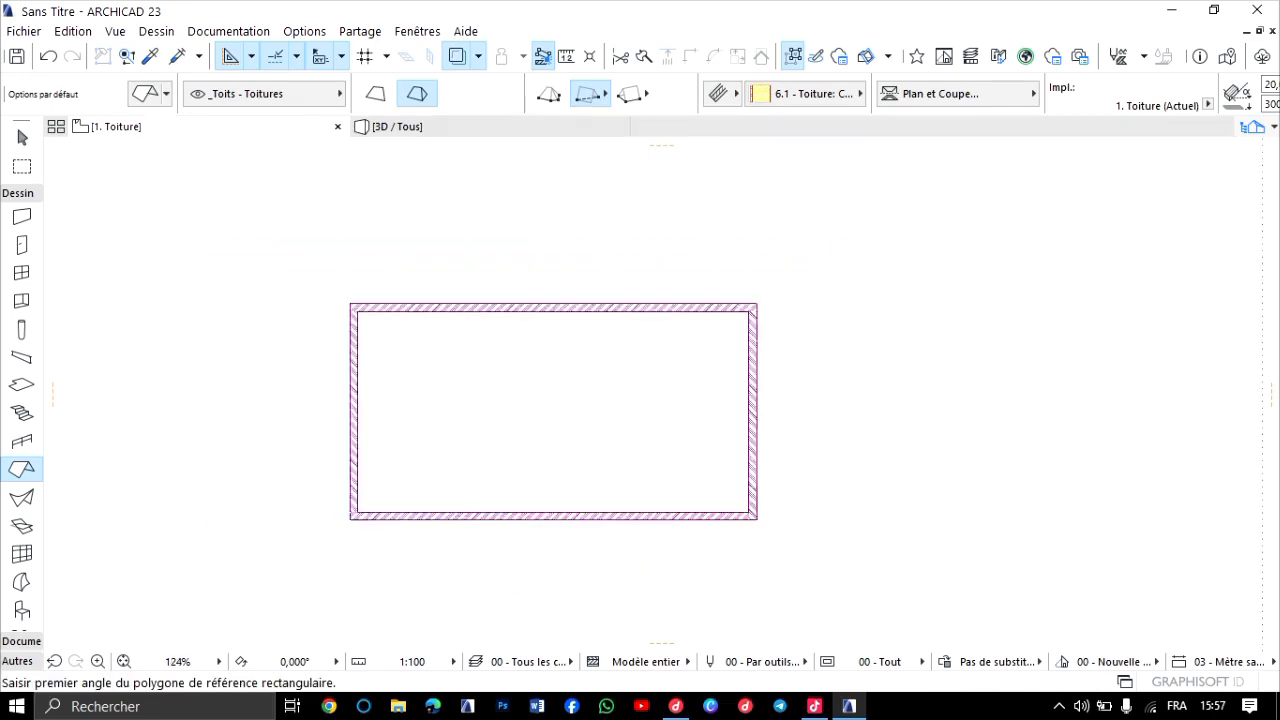
scroll(336, 220, "down", 3)
scroll(336, 220, "up", 5)
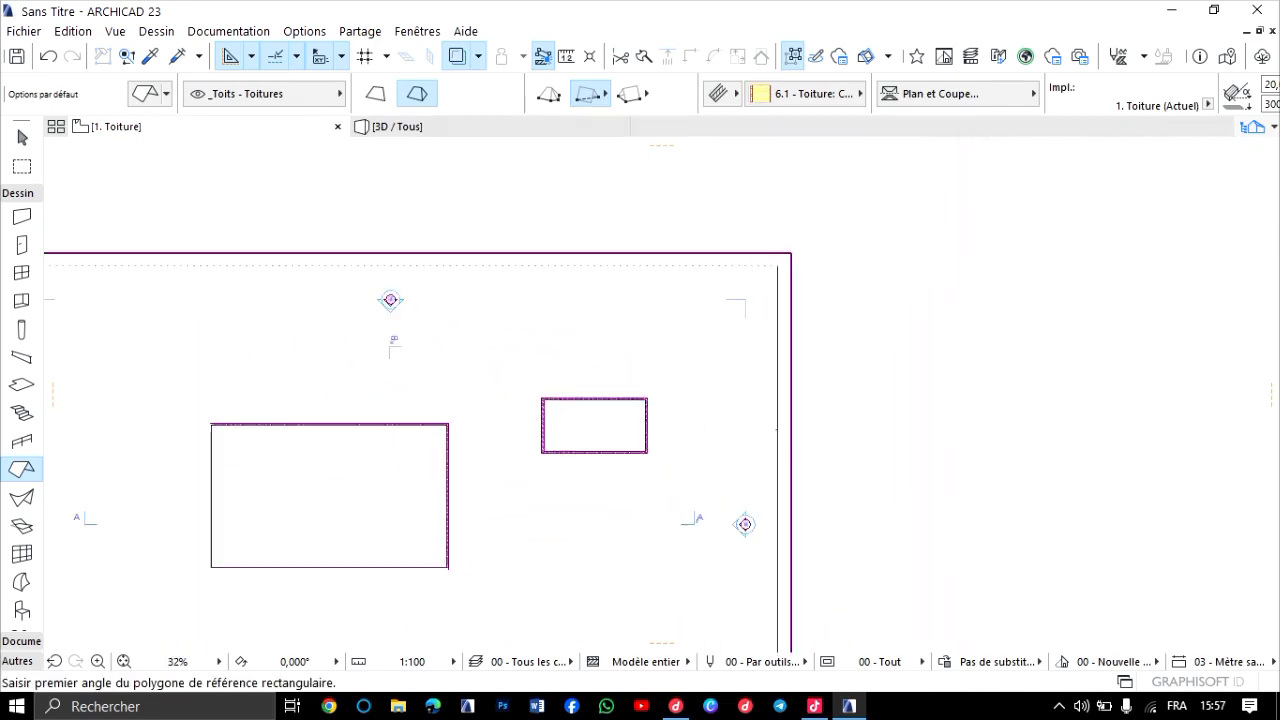
scroll(546, 482, "up", 4)
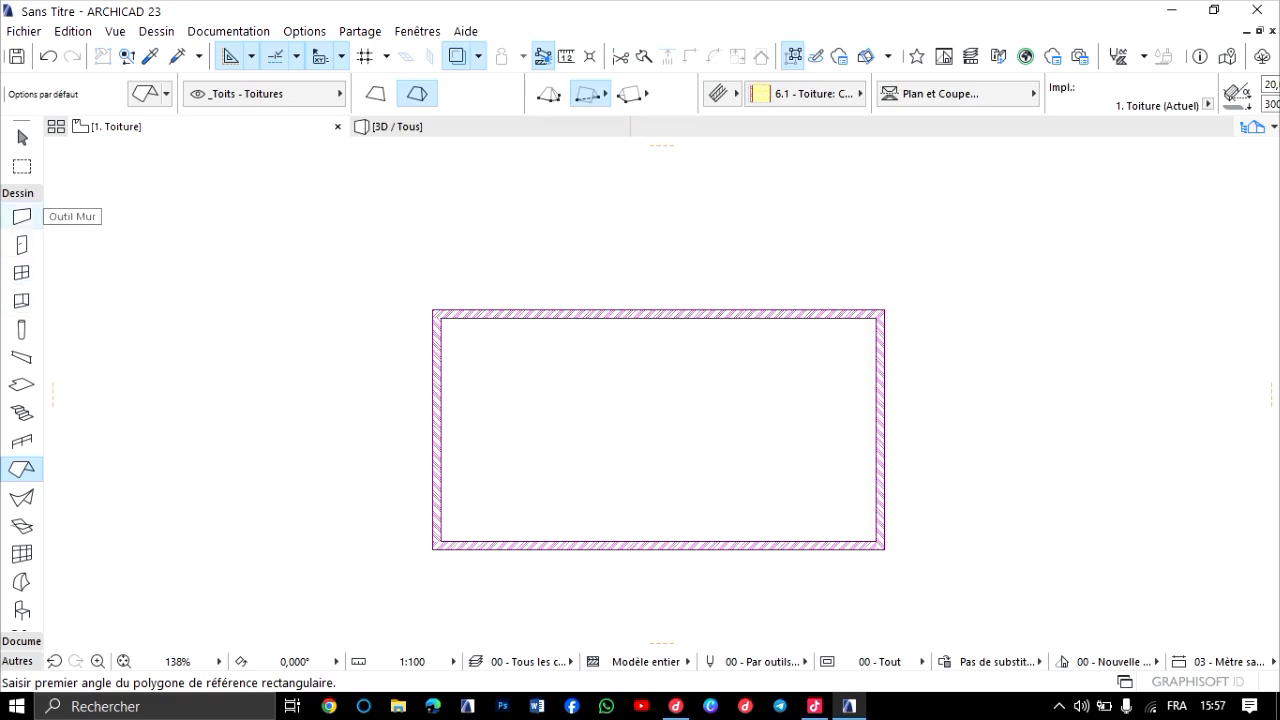
left_click(21, 216)
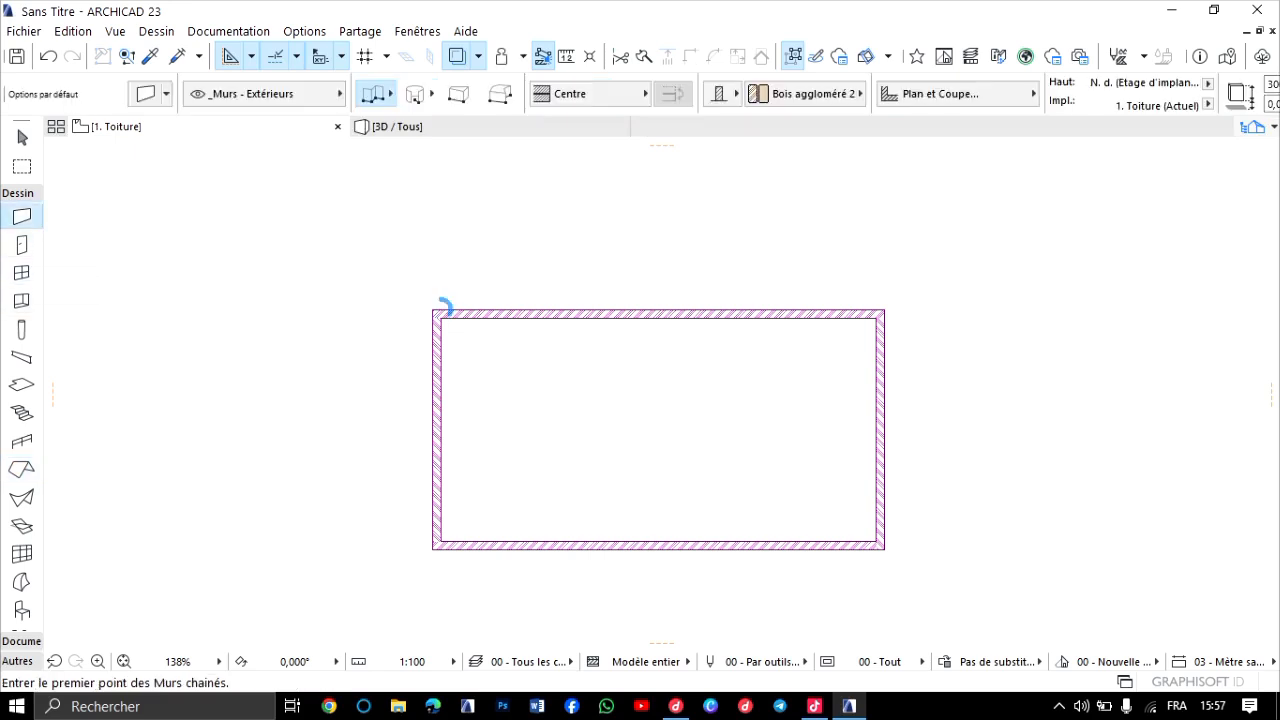
left_click(432, 310)
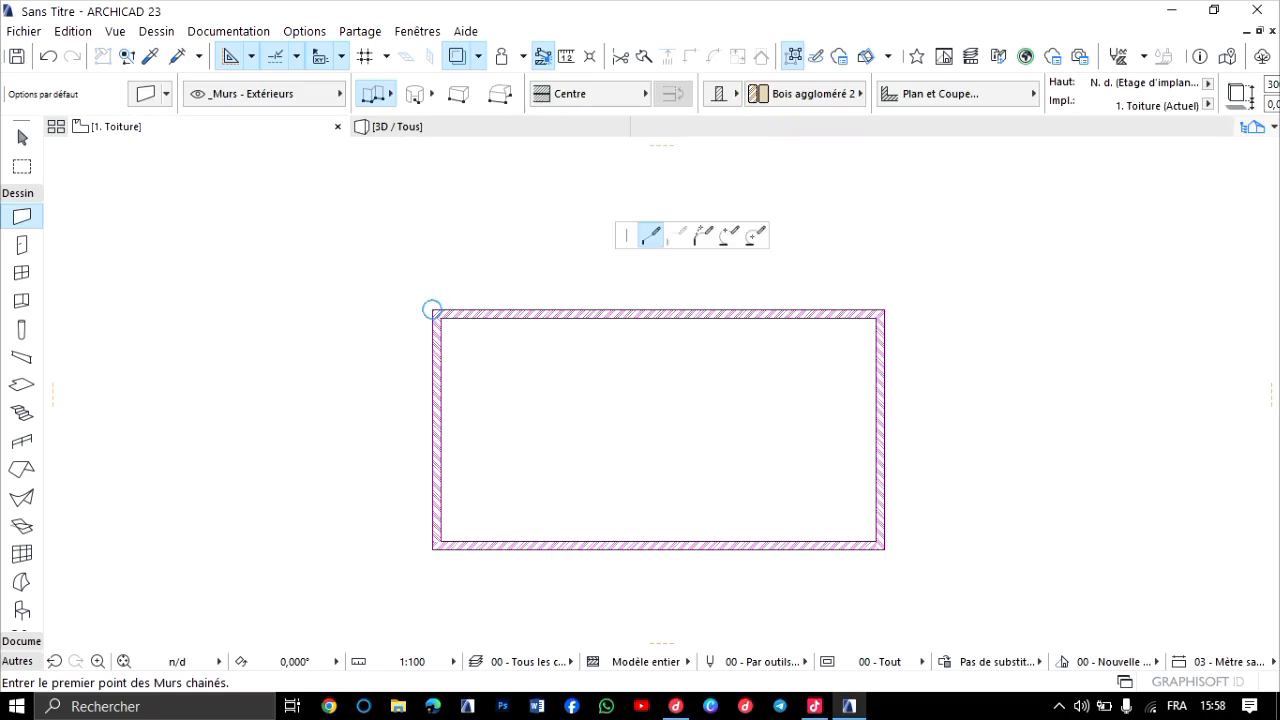
scroll(884, 312, "up", 5)
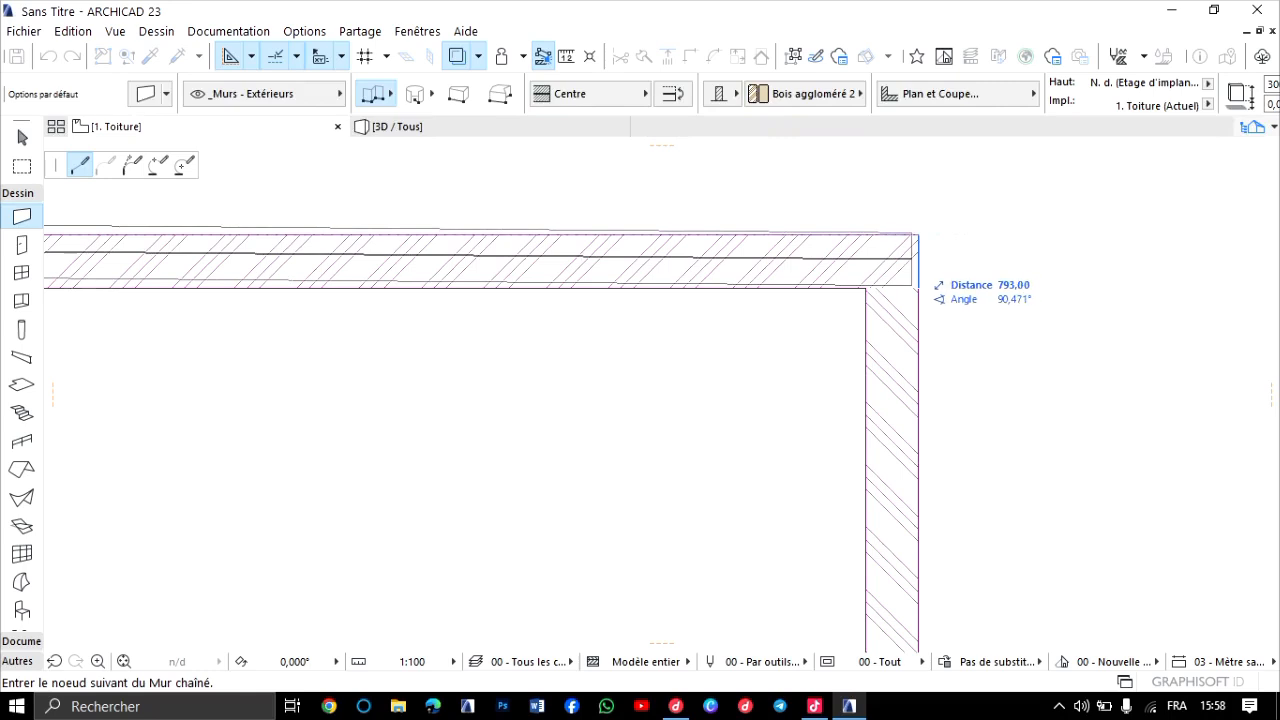
key("c")
key("c")
scroll(882, 250, "down", 5)
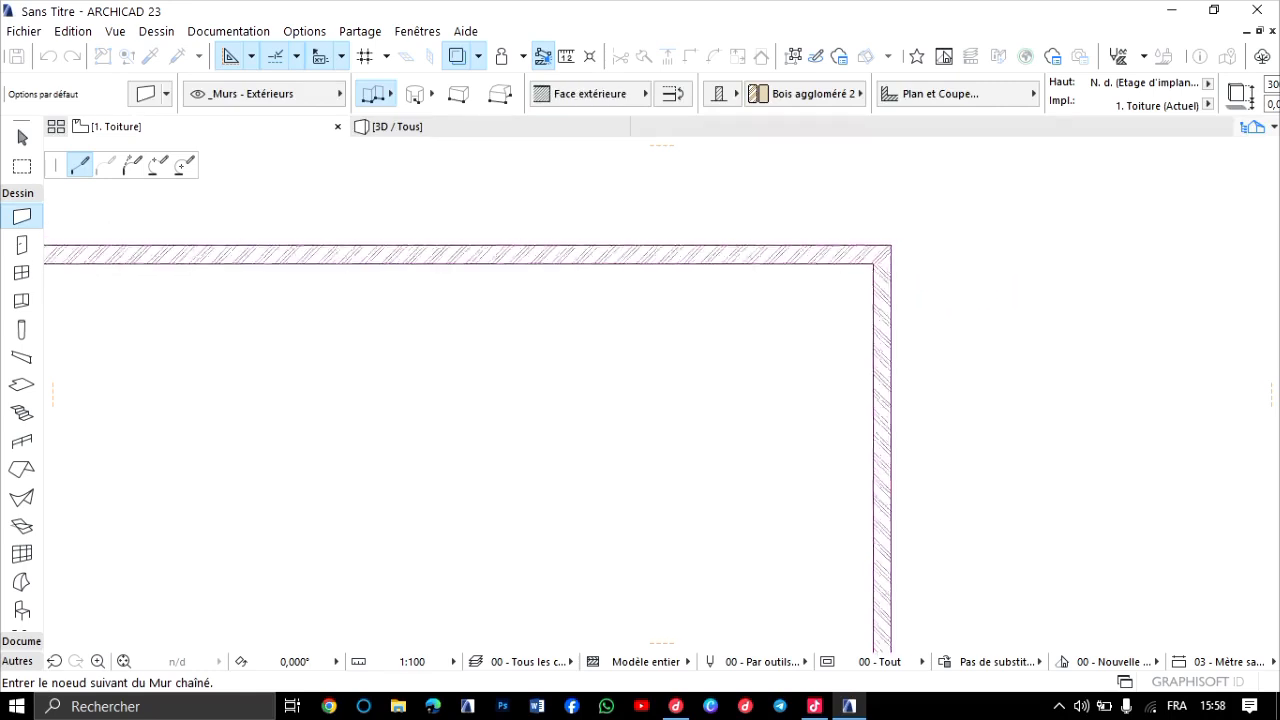
middle_click_drag(873, 248, 1098, 269)
left_click(337, 267)
Start a chained exterior wall at the small building's upper-left outer corner, reference line Face intérieure, and run it along the upper long side to the opposite outer corner.
scroll(337, 267, "up", 10)
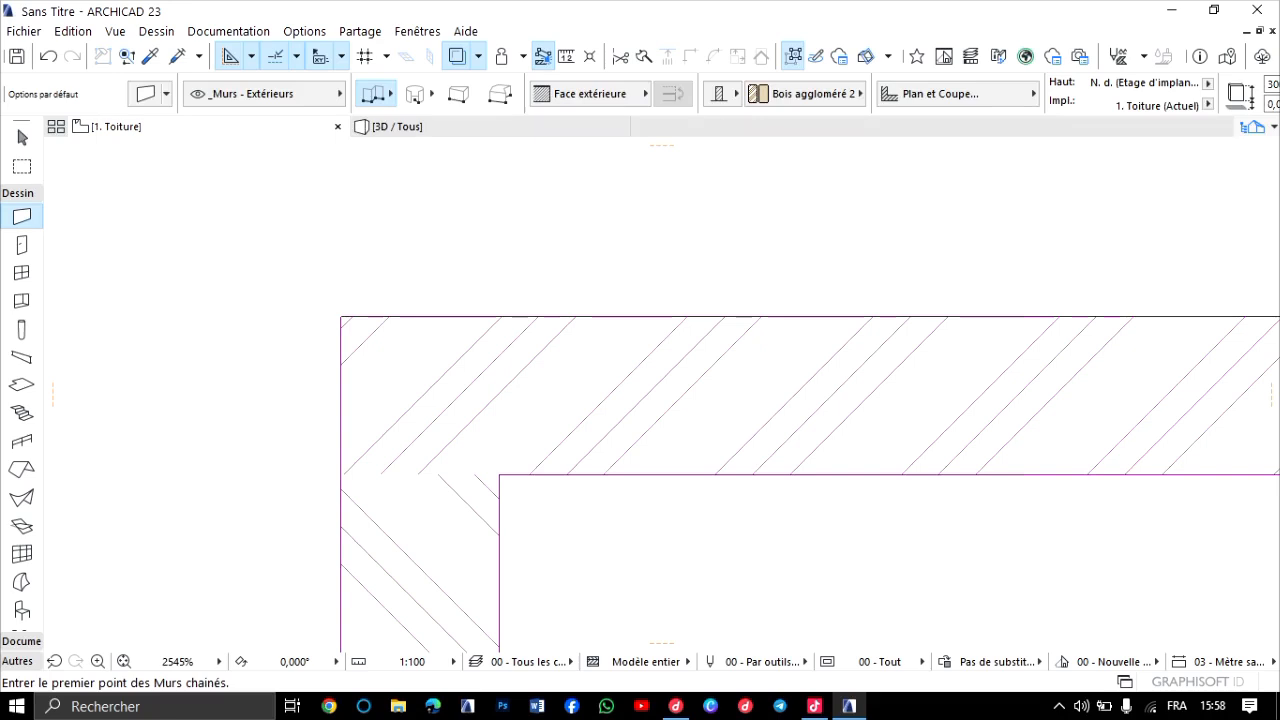
left_click(343, 318)
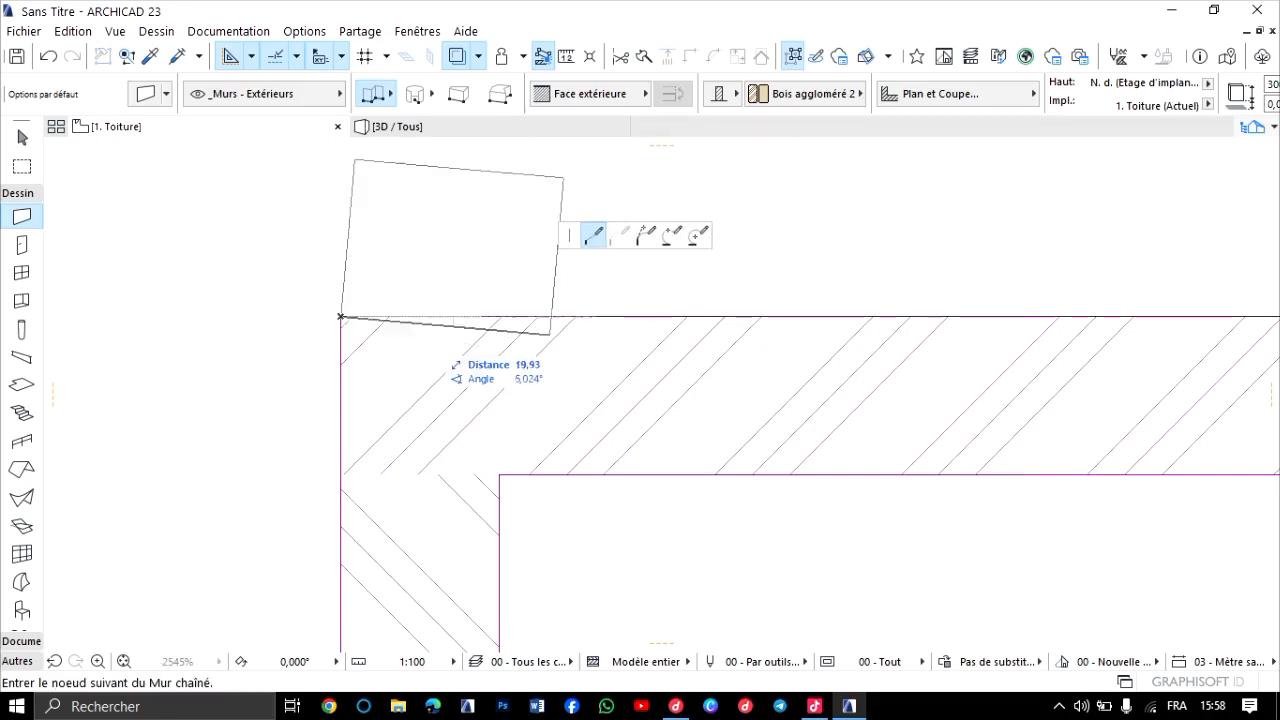
key("c")
key("c")
scroll(742, 345, "down", 8)
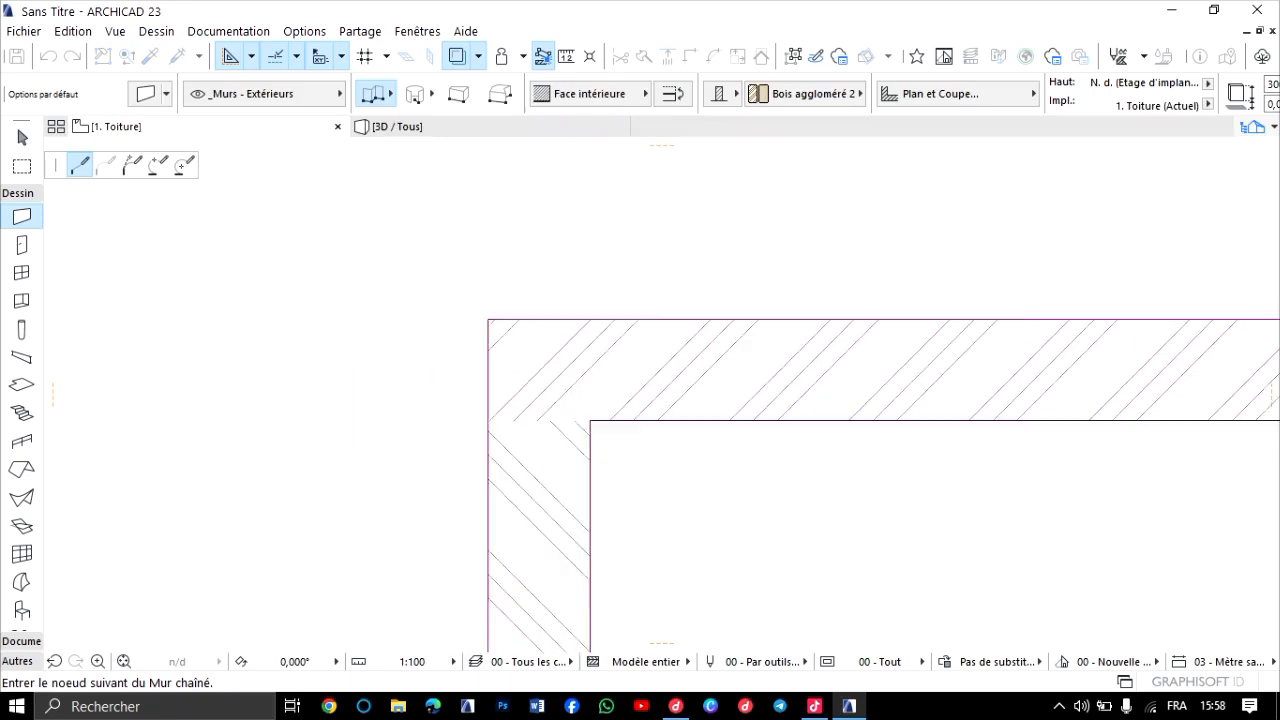
middle_click_drag(736, 351, 490, 286)
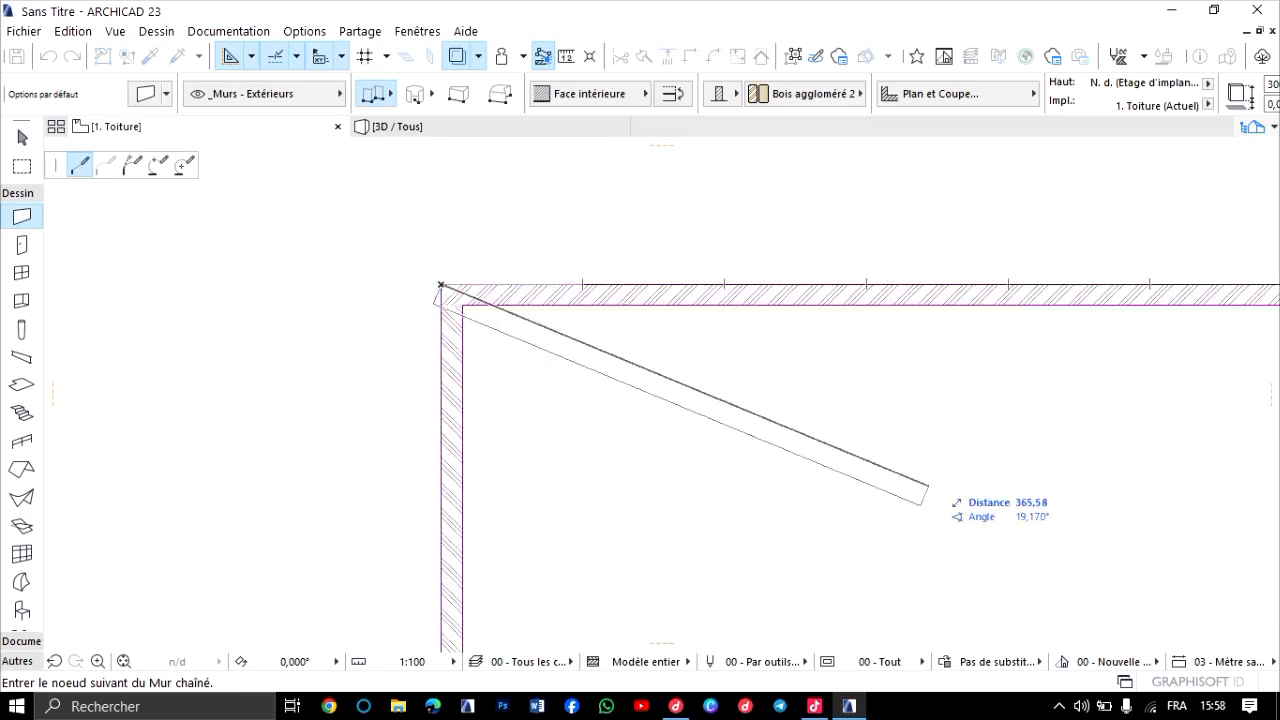
middle_click_drag(919, 377, 555, 387)
scroll(1147, 342, "up", 4)
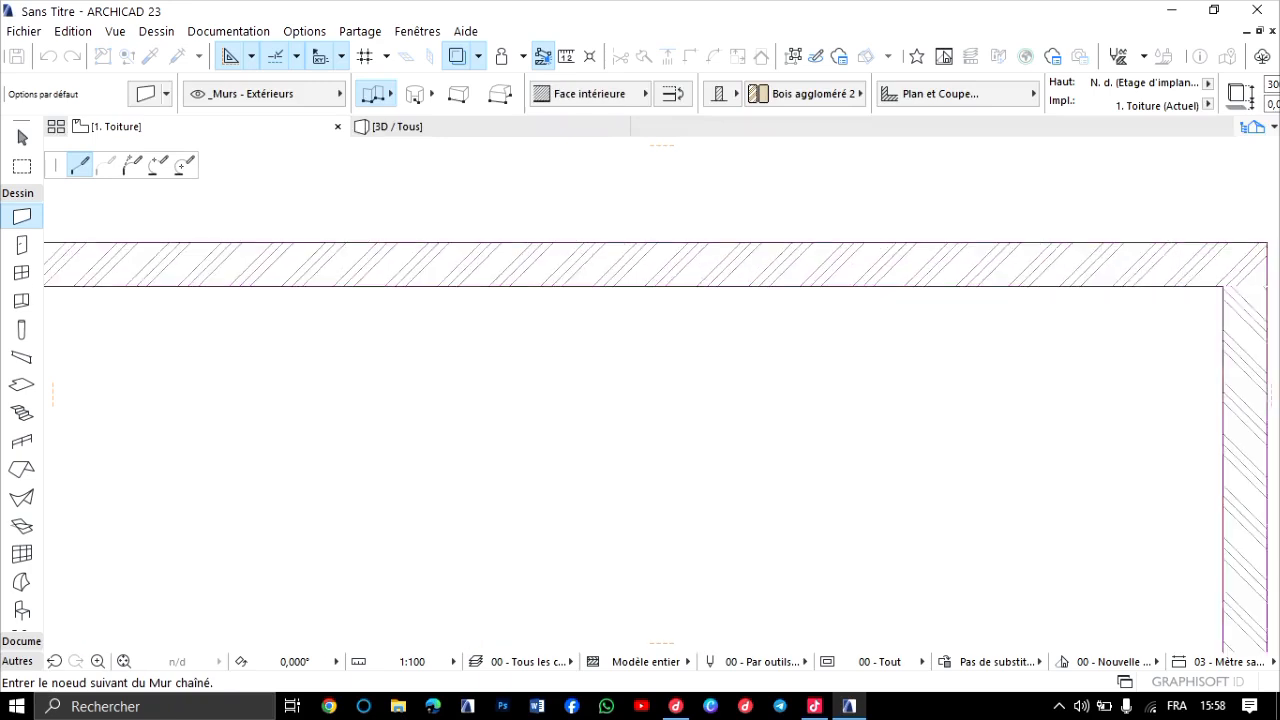
middle_click_drag(1147, 342, 924, 337)
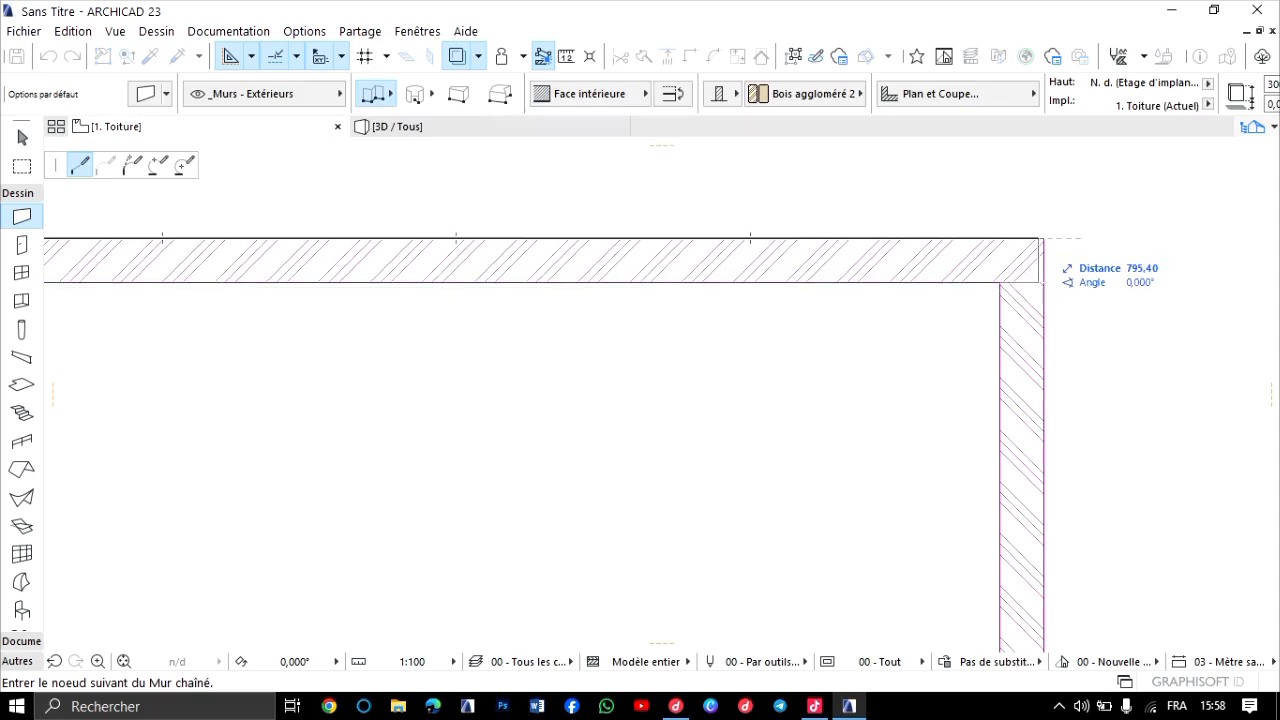
left_click(1043, 238)
Continue the chained wall down the traced building's right short side and along its lower long side to the lower-left outer corner.
scroll(1043, 305, "down", 5)
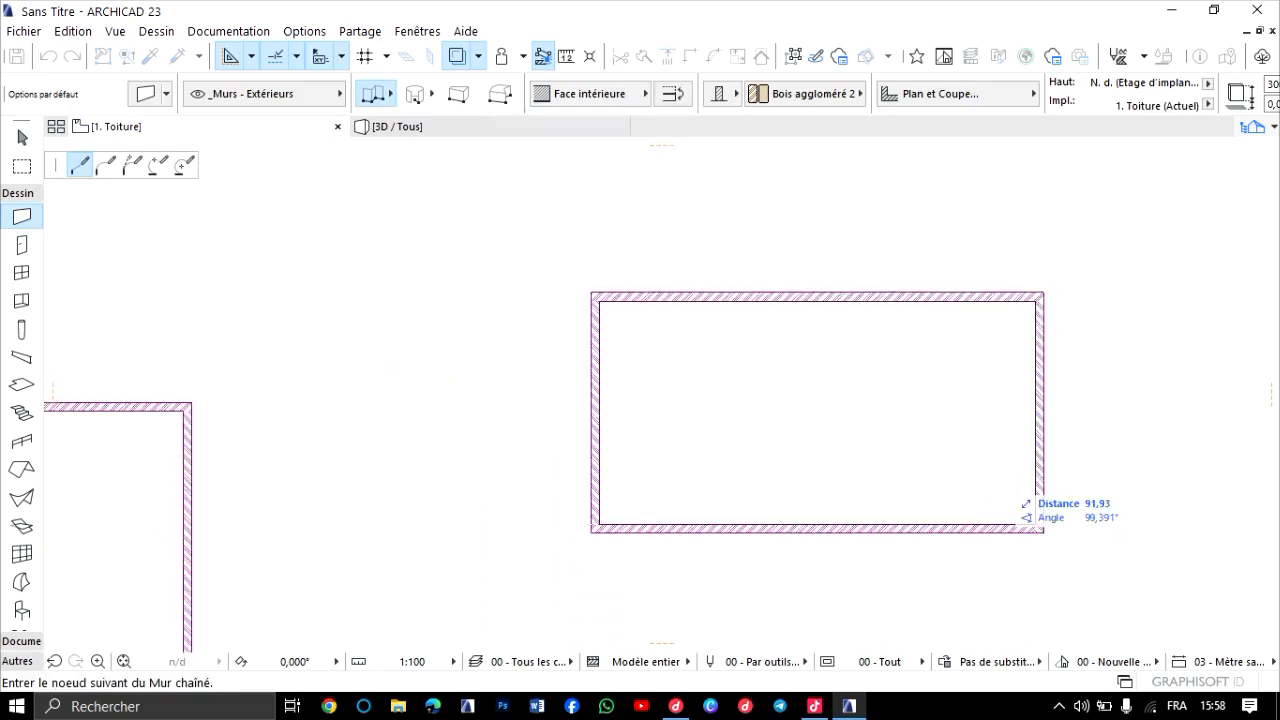
scroll(1046, 485, "up", 5)
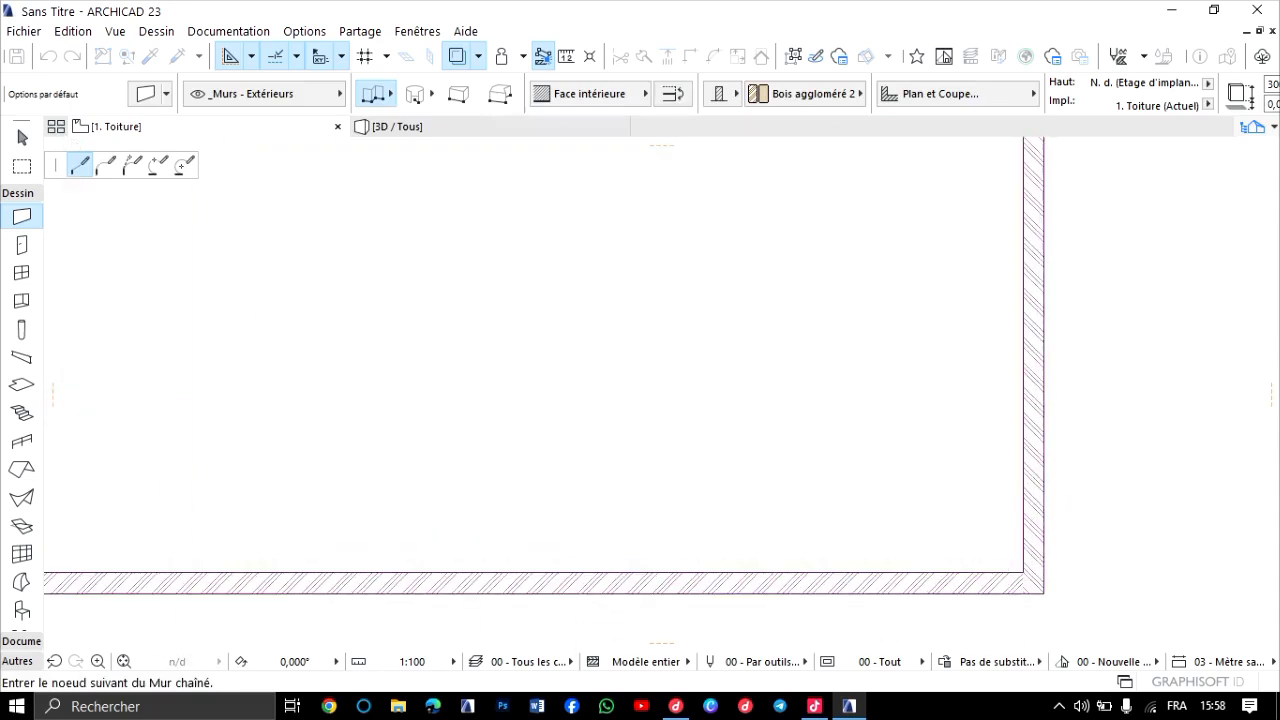
middle_click_drag(1045, 590, 1043, 507)
left_click(1043, 508)
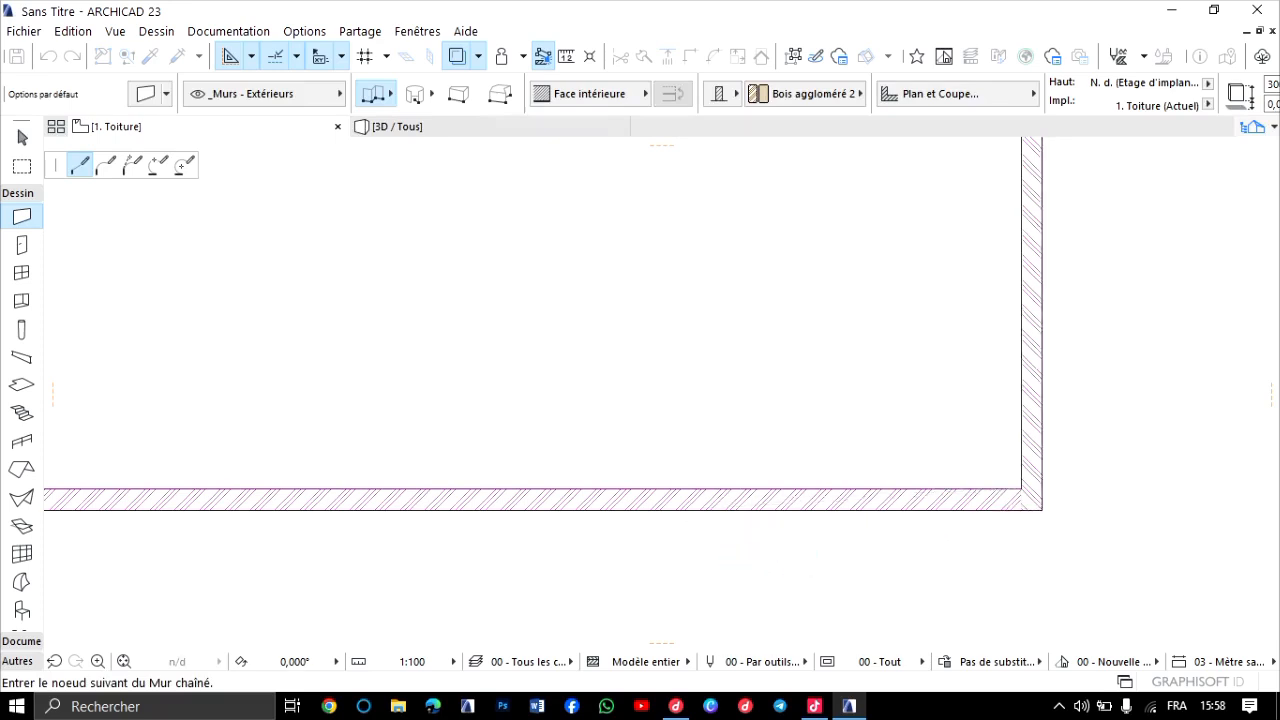
scroll(763, 548, "down", 3)
middle_click_drag(670, 548, 794, 529)
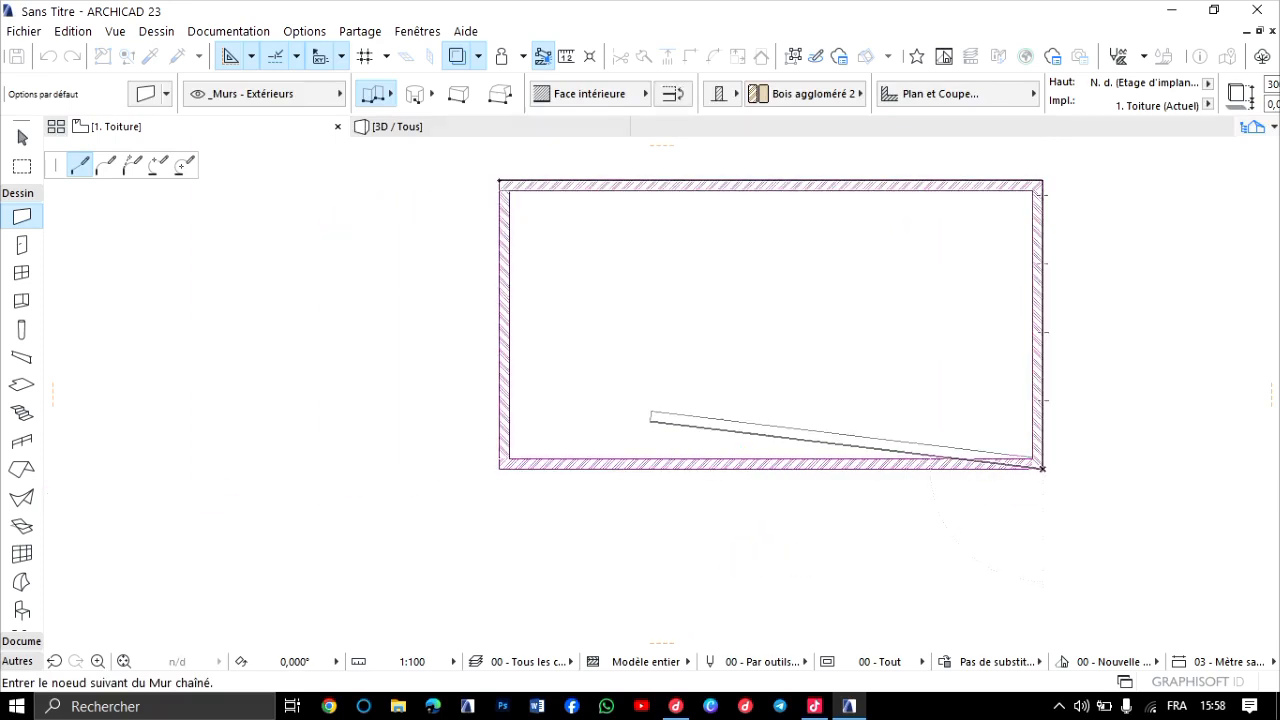
middle_click_drag(649, 420, 760, 416)
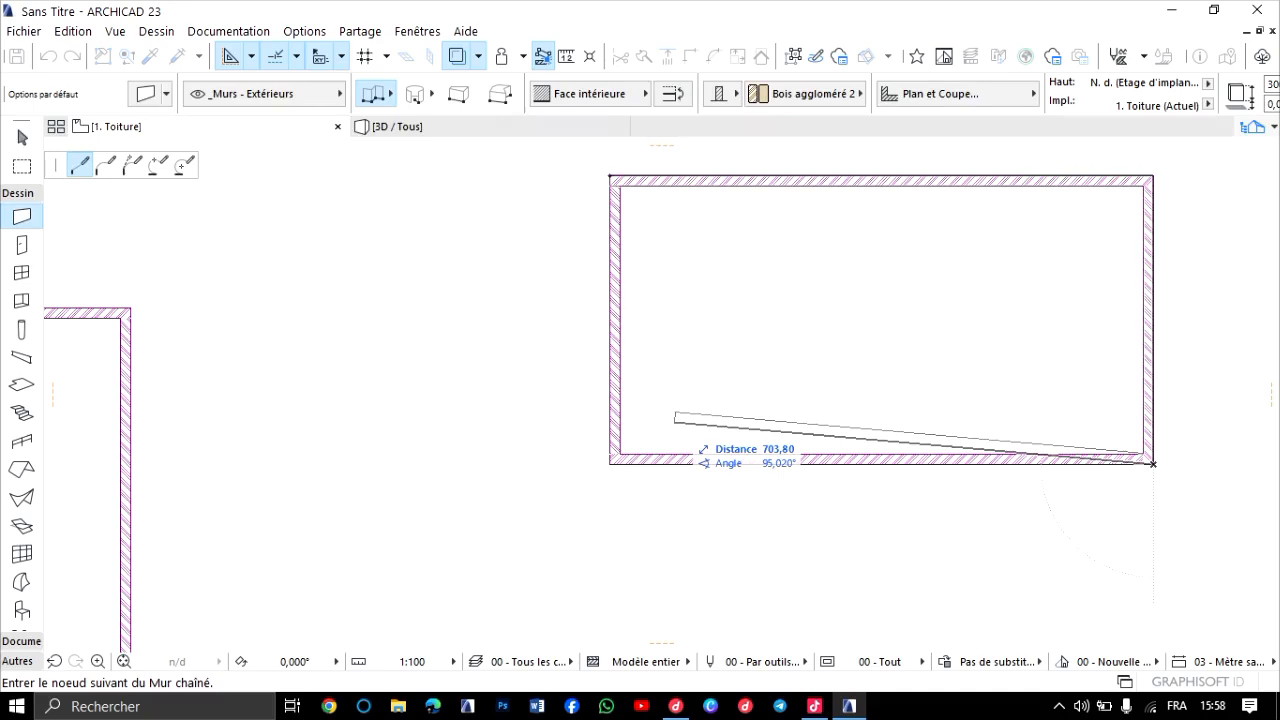
scroll(620, 455, "up", 6)
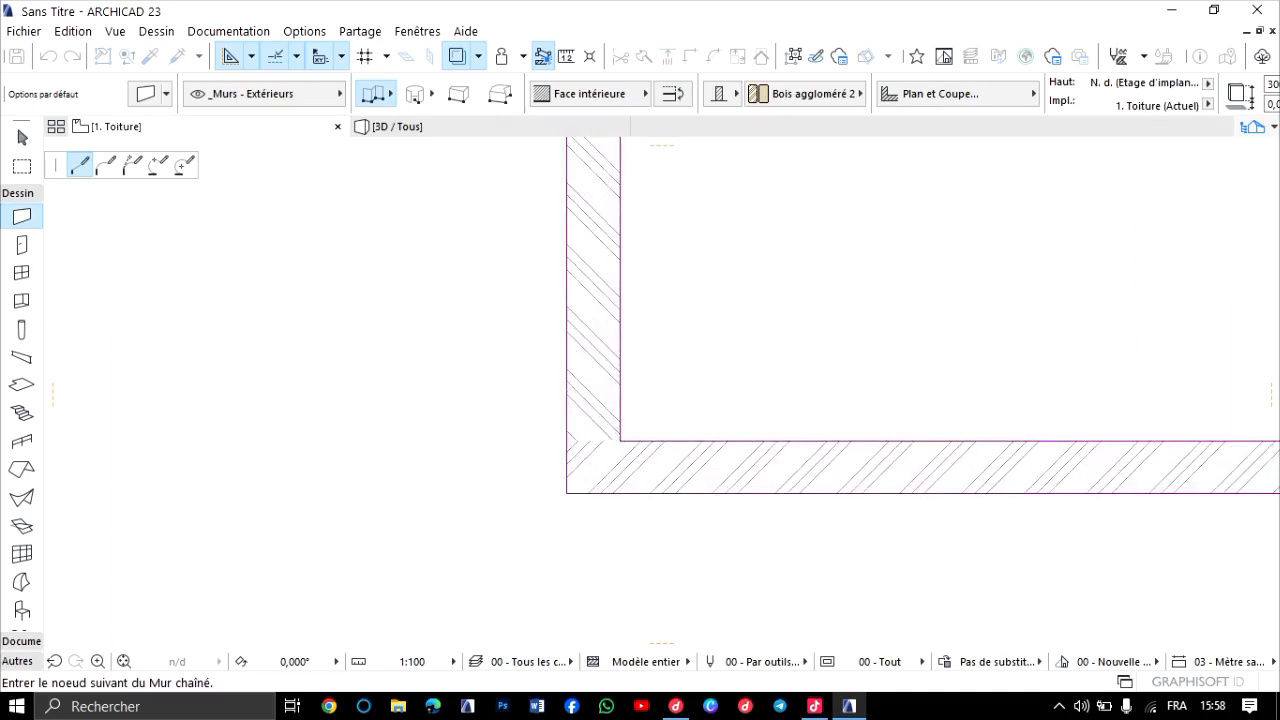
left_click(566, 493)
Close the chained wall by running it up the traced building's left short side to the starting corner.
scroll(592, 290, "down", 3)
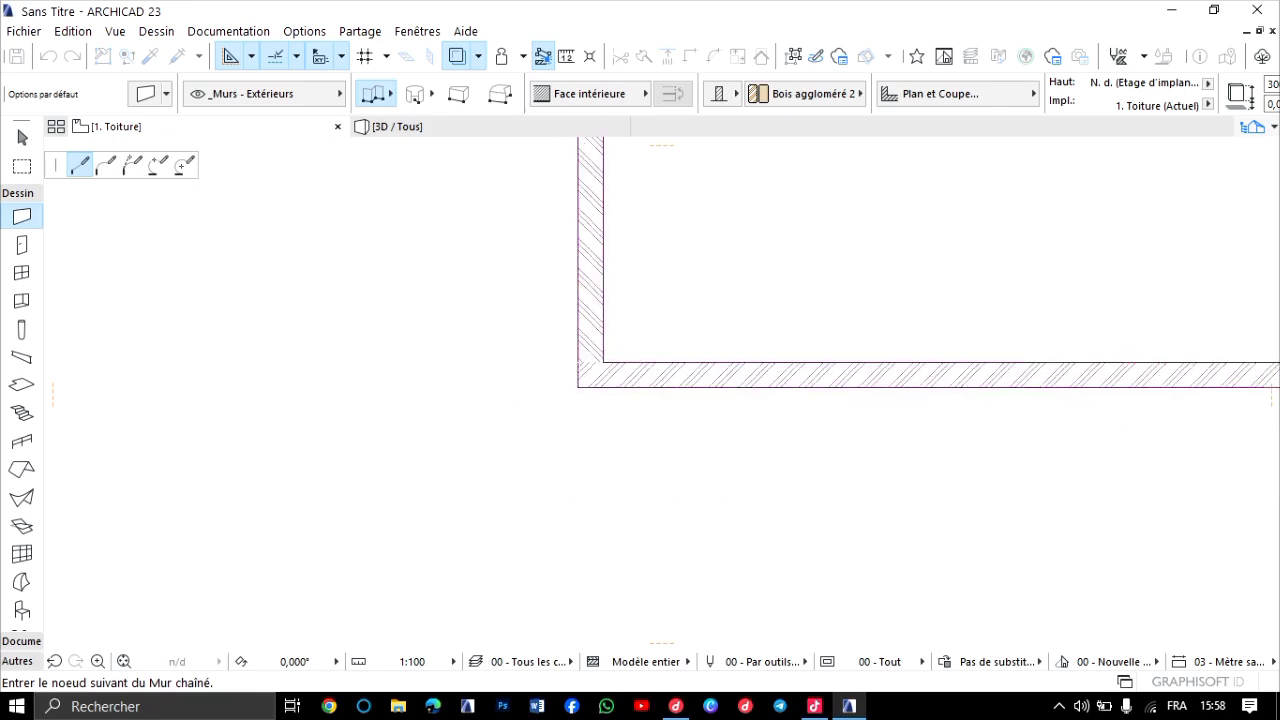
middle_click_drag(587, 254, 587, 352)
scroll(582, 290, "up", 2)
middle_click_drag(584, 290, 547, 454)
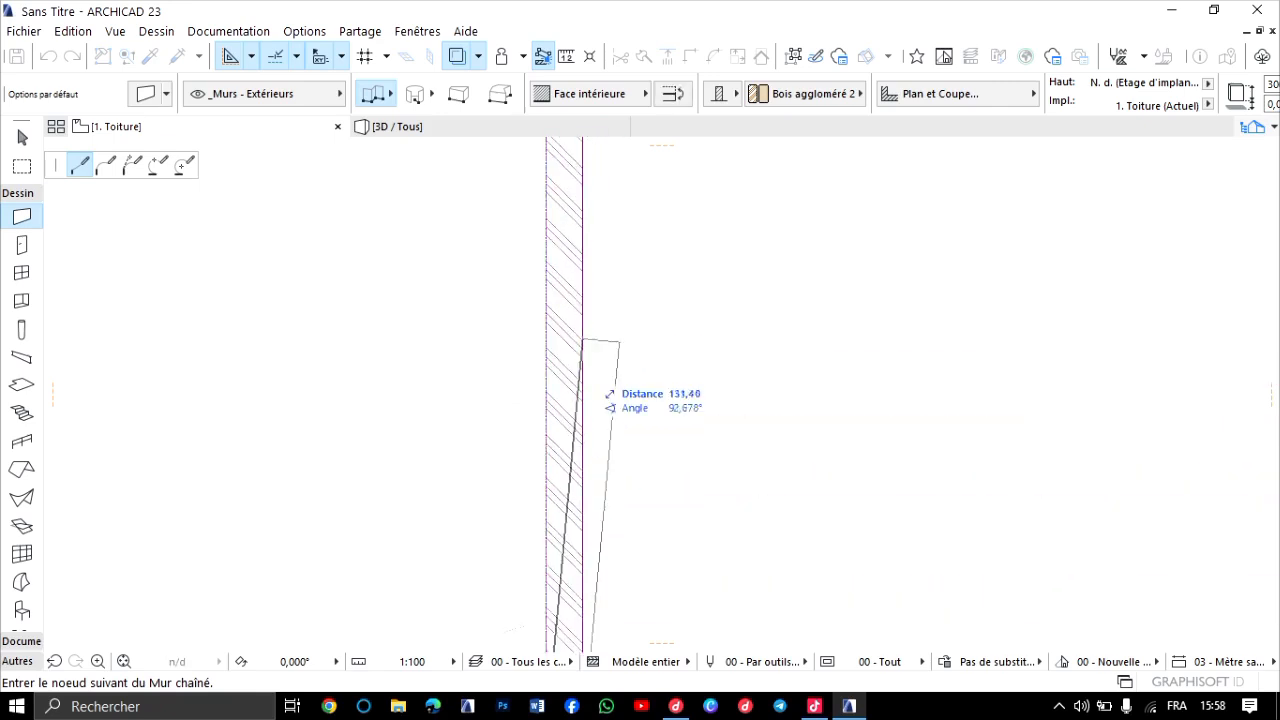
scroll(583, 267, "up", 4)
scroll(574, 255, "down", 3)
middle_click_drag(574, 220, 543, 434)
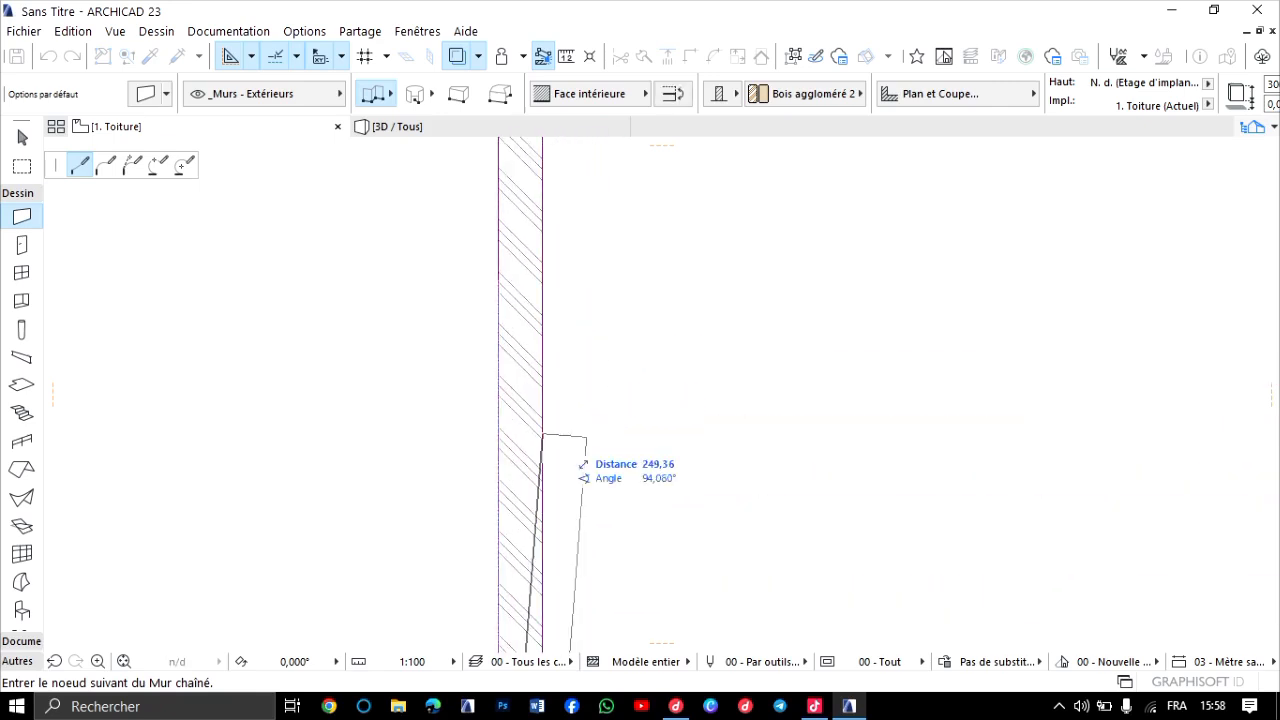
scroll(543, 332, "down", 5)
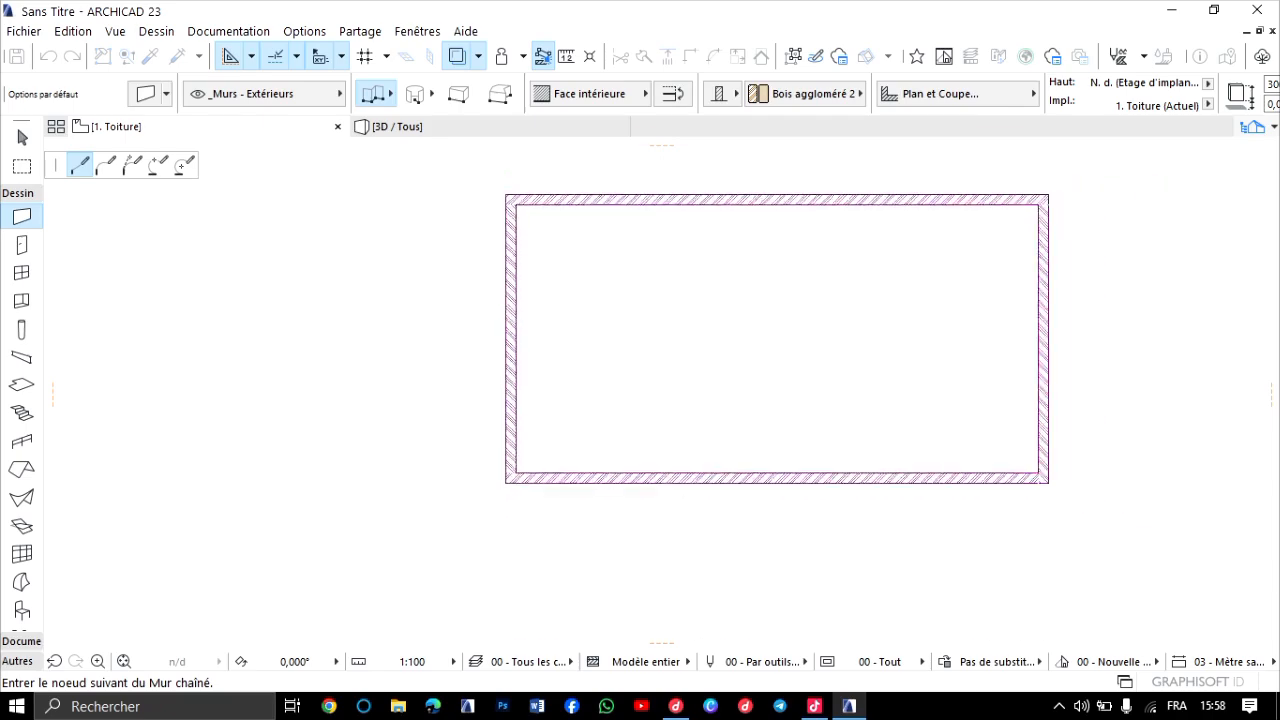
scroll(522, 305, "up", 5)
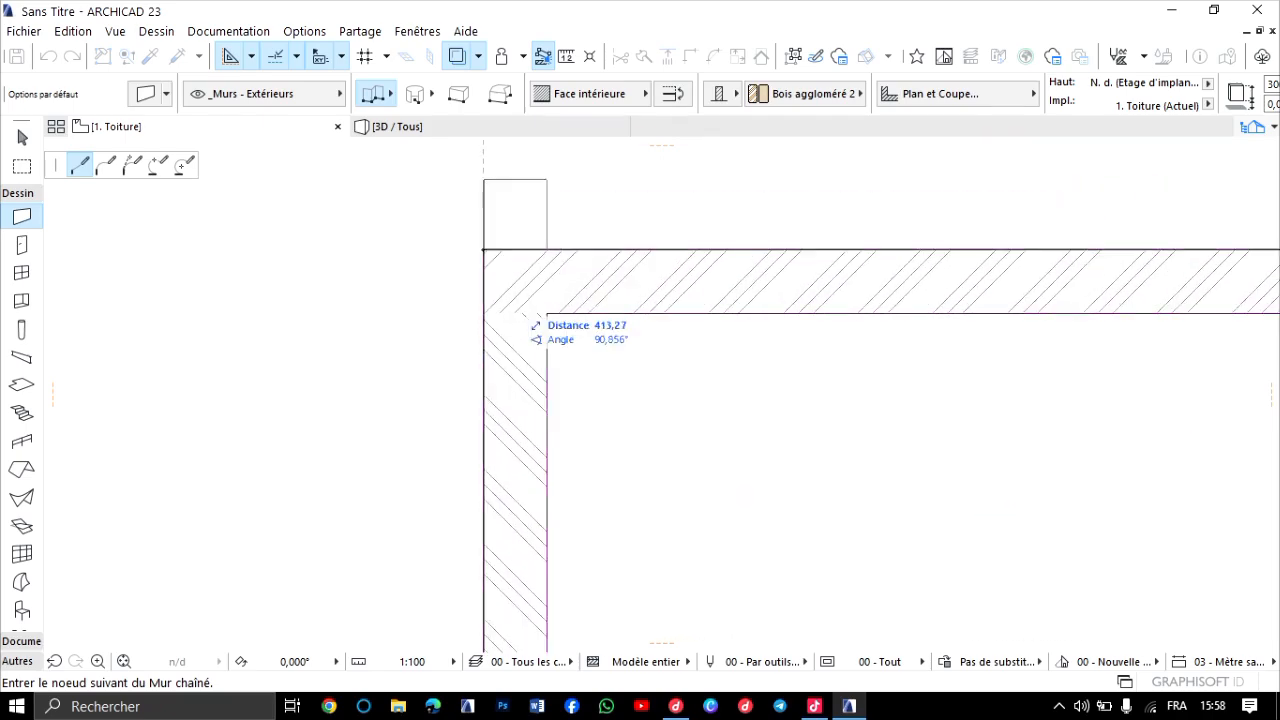
left_click(484, 250)
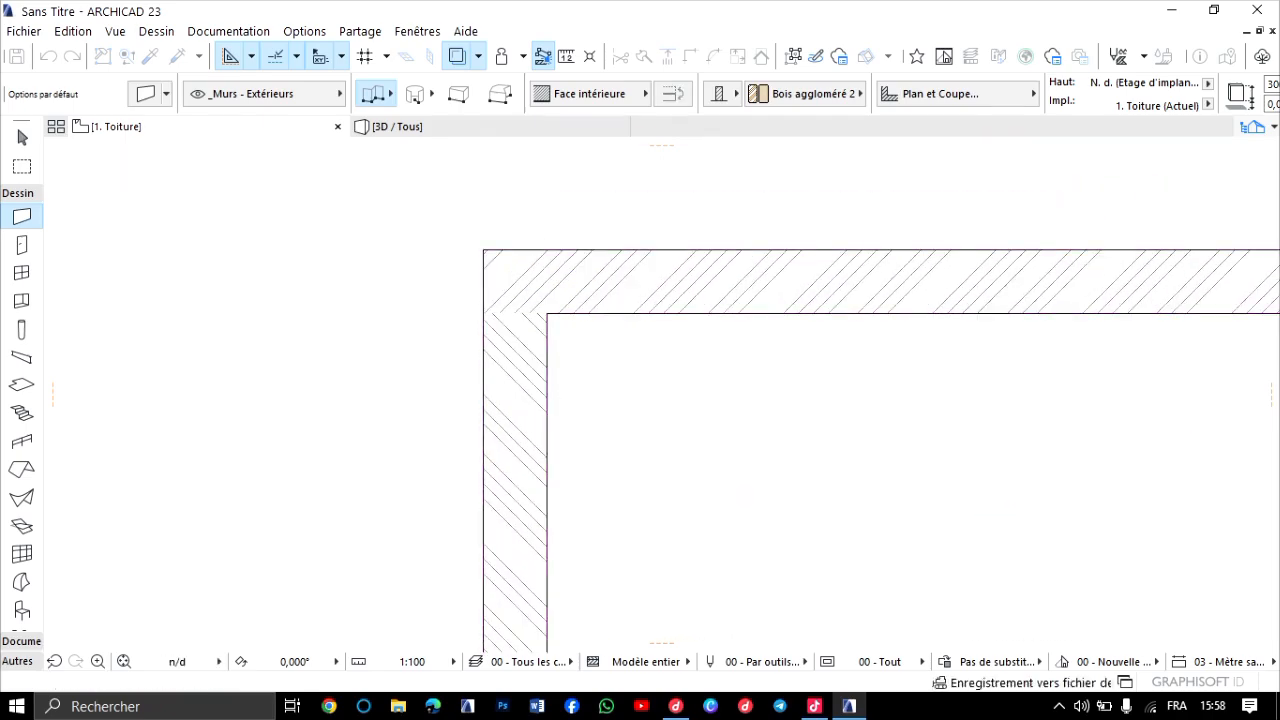
Examine the small building's stacked walls in 3D, and return to the 1. Toiture floor plan.
scroll(569, 336, "down", 5)
middle_click_drag(569, 336, 365, 292)
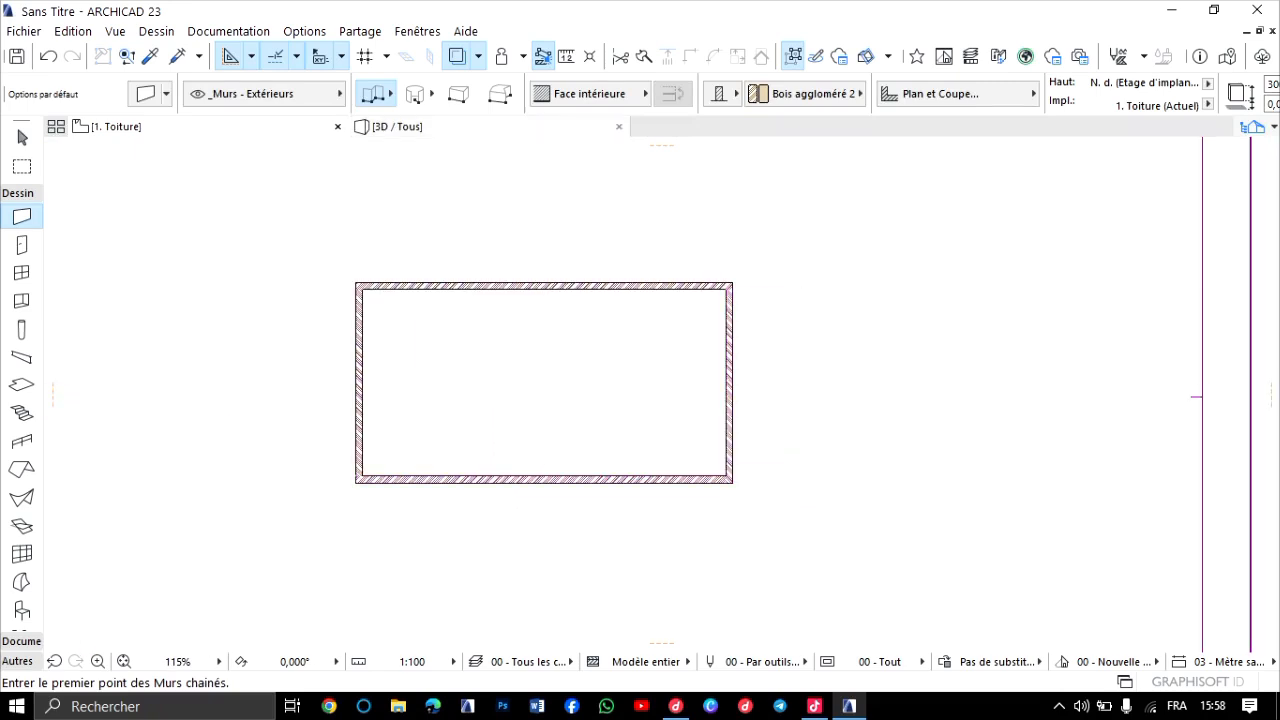
left_click(436, 127)
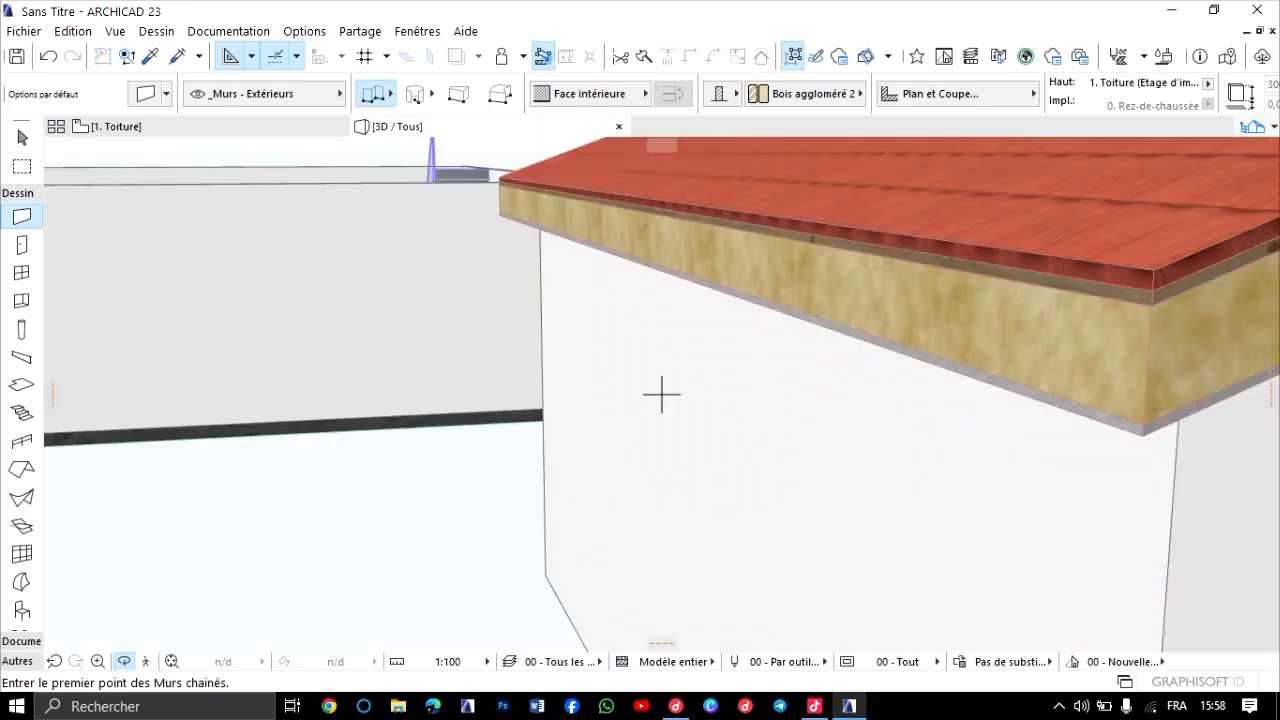
scroll(661, 395, "down", 5)
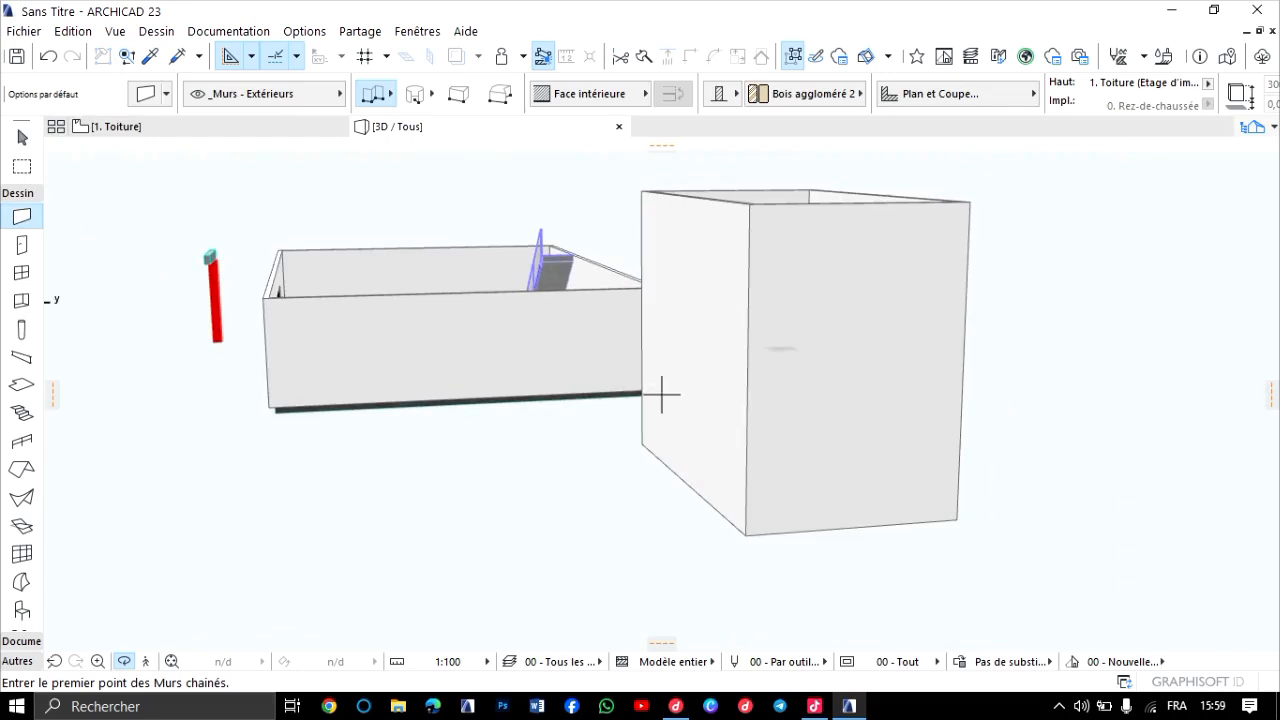
middle_click_drag(661, 395, 650, 440, "shift")
left_click(116, 126)
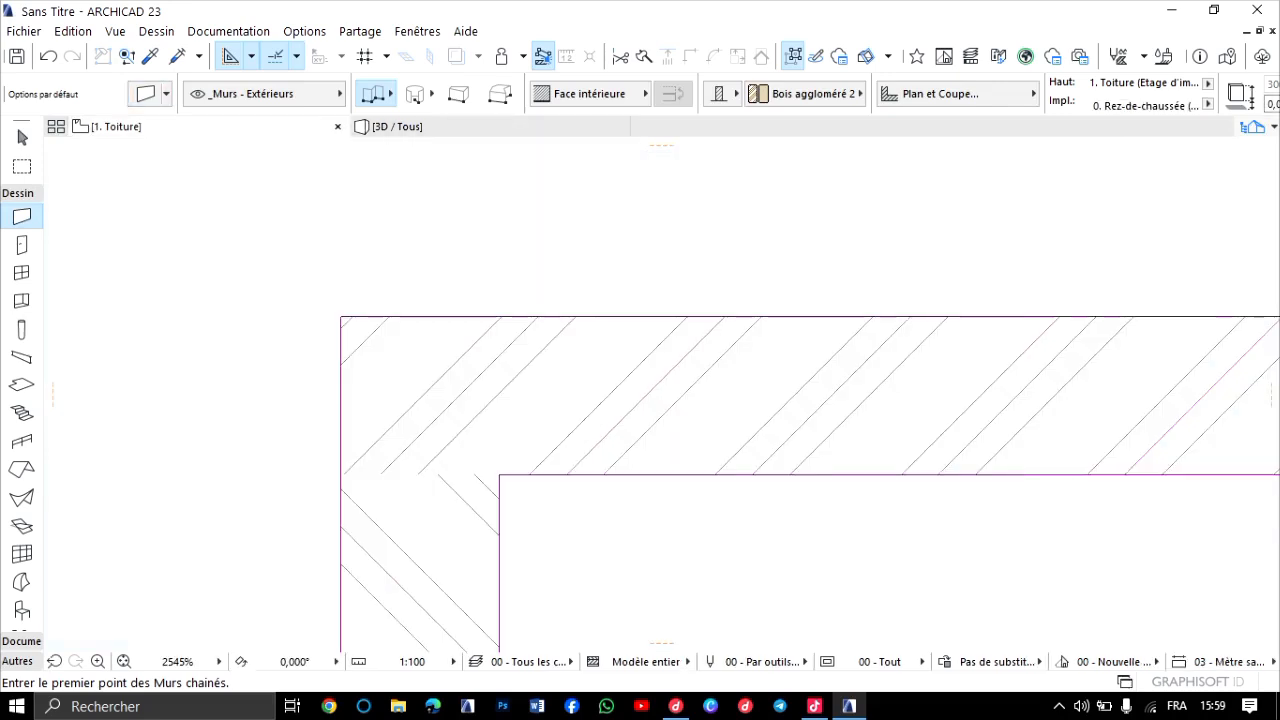
scroll(536, 334, "down", 4)
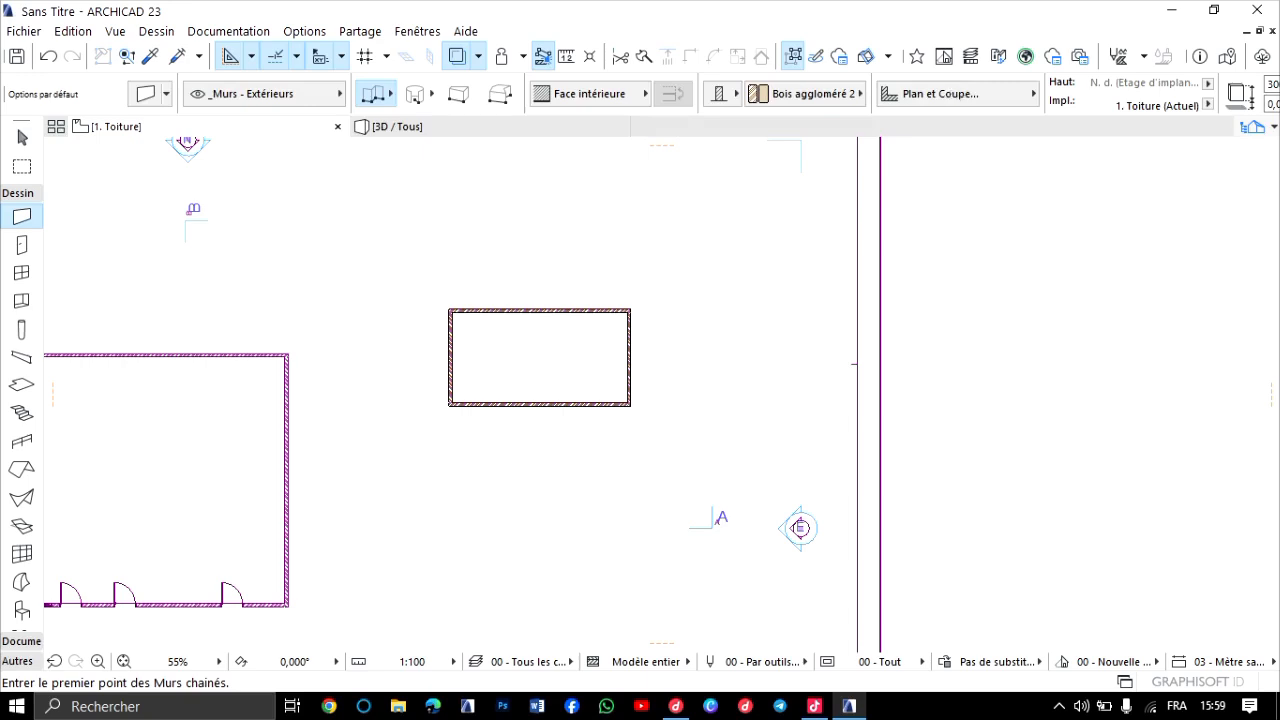
On the 0. Rez-de-chaussée storey, draw a rectangular multi-plane gable roof over the small building, from its upper-left to lower-right outer corner.
key("ctrl+Down")
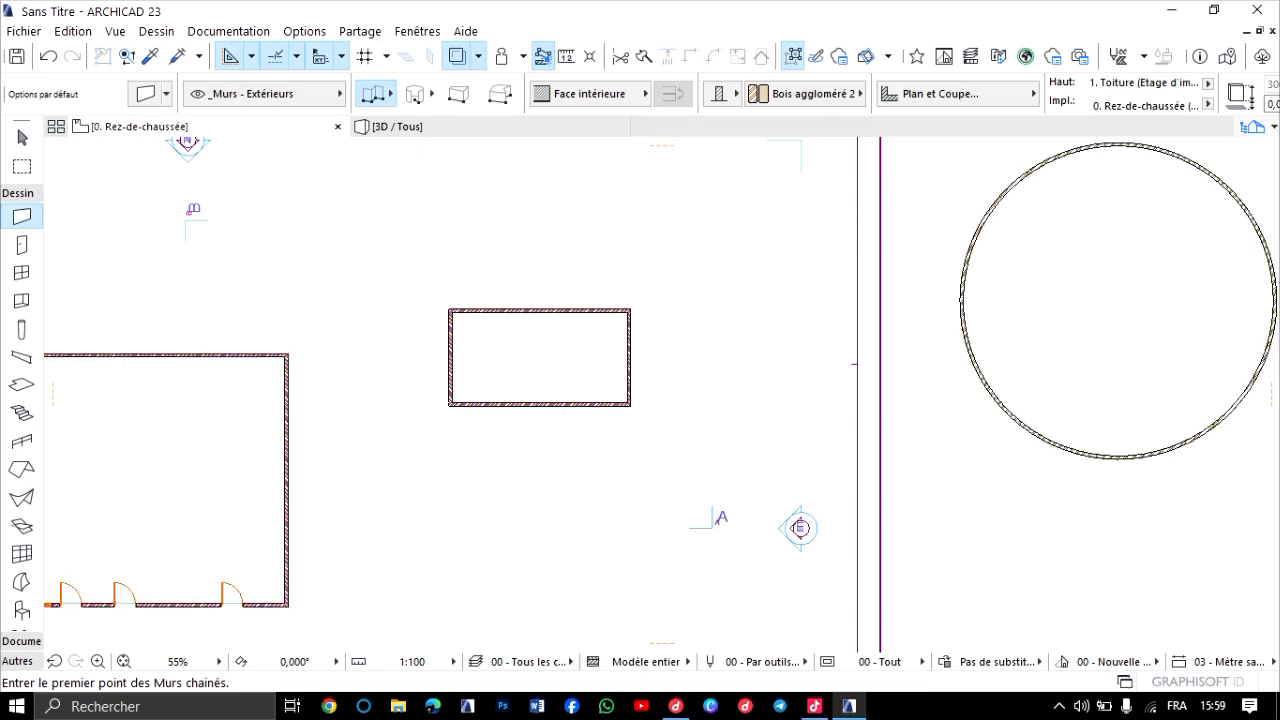
scroll(517, 320, "up", 7)
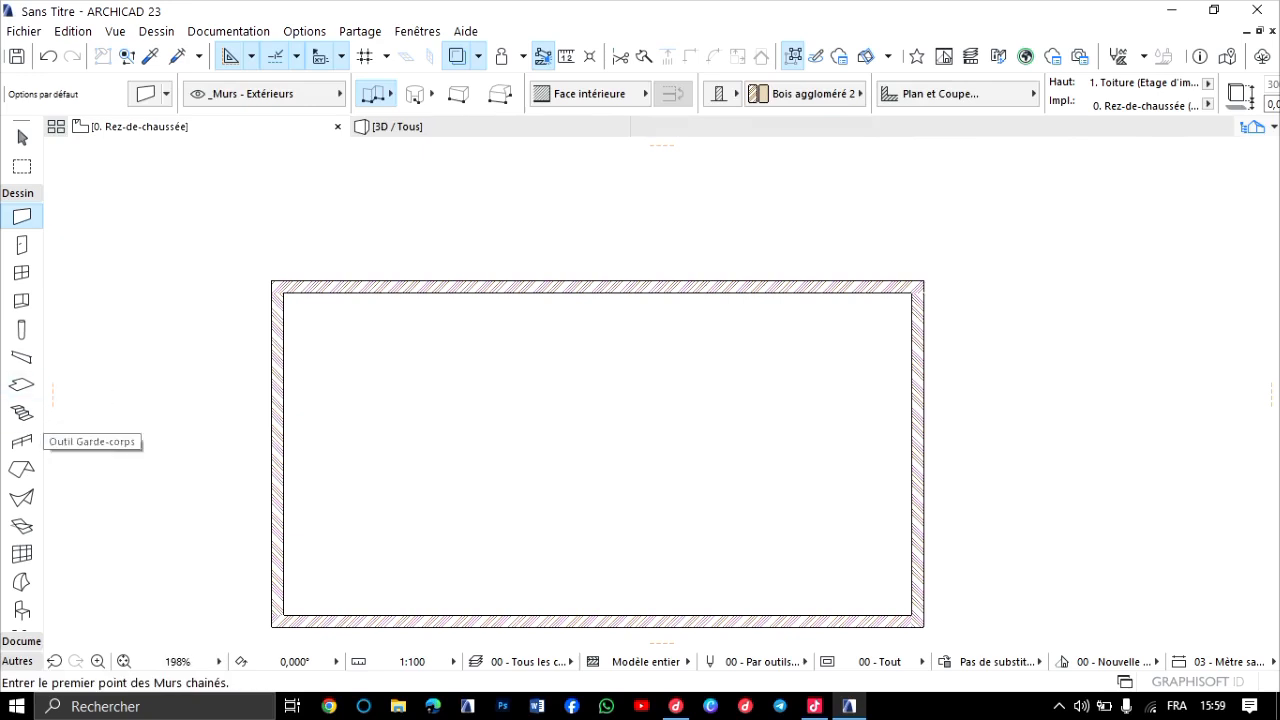
left_click(22, 469)
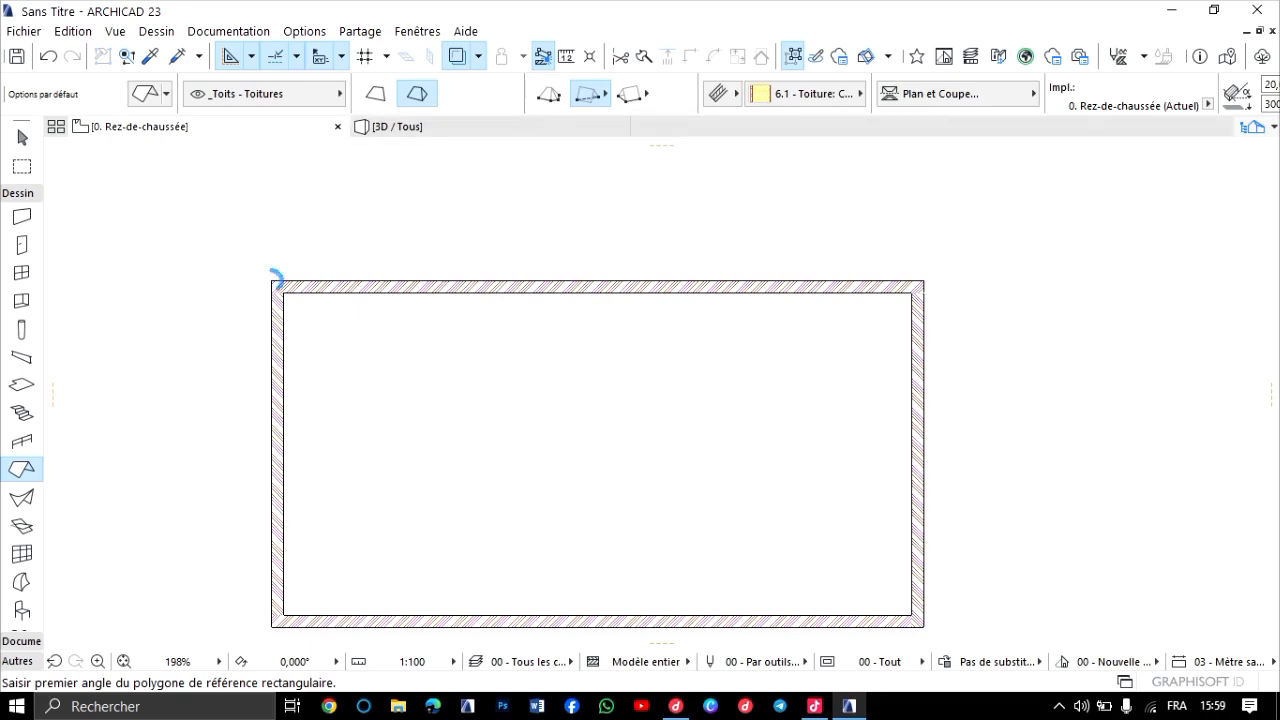
left_click(272, 281)
middle_click_drag(903, 525, 901, 462)
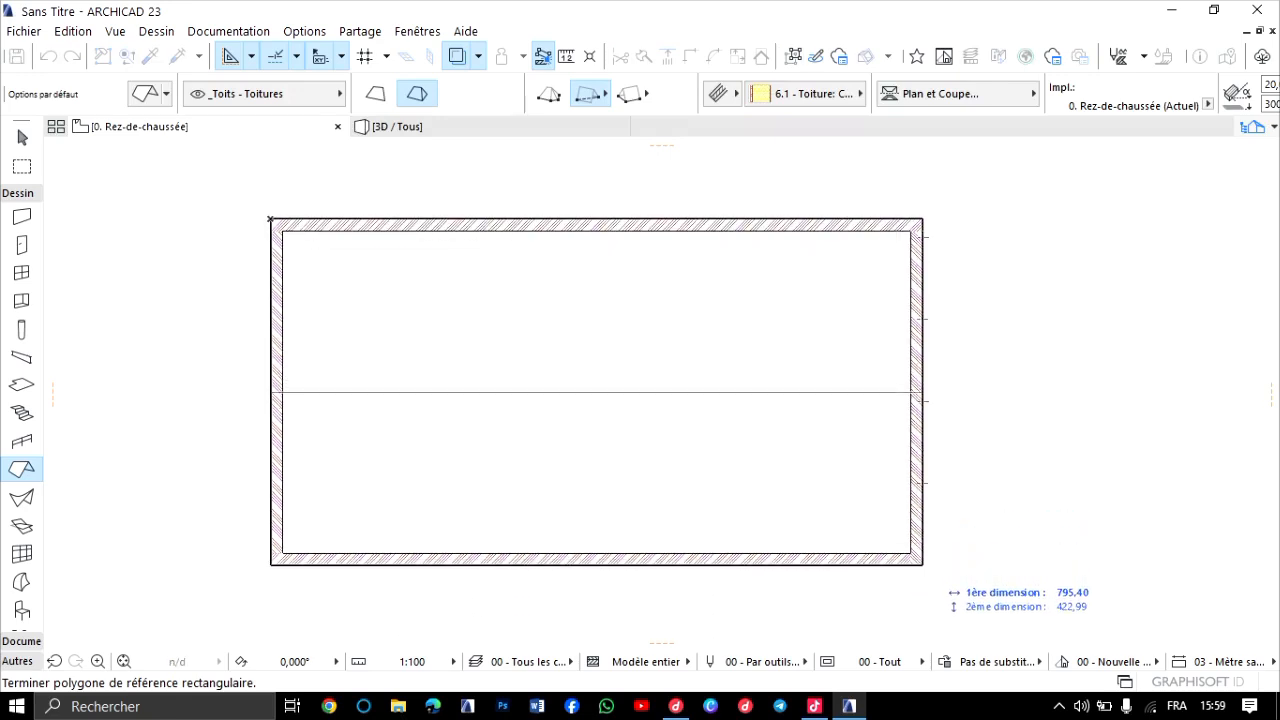
left_click(922, 564)
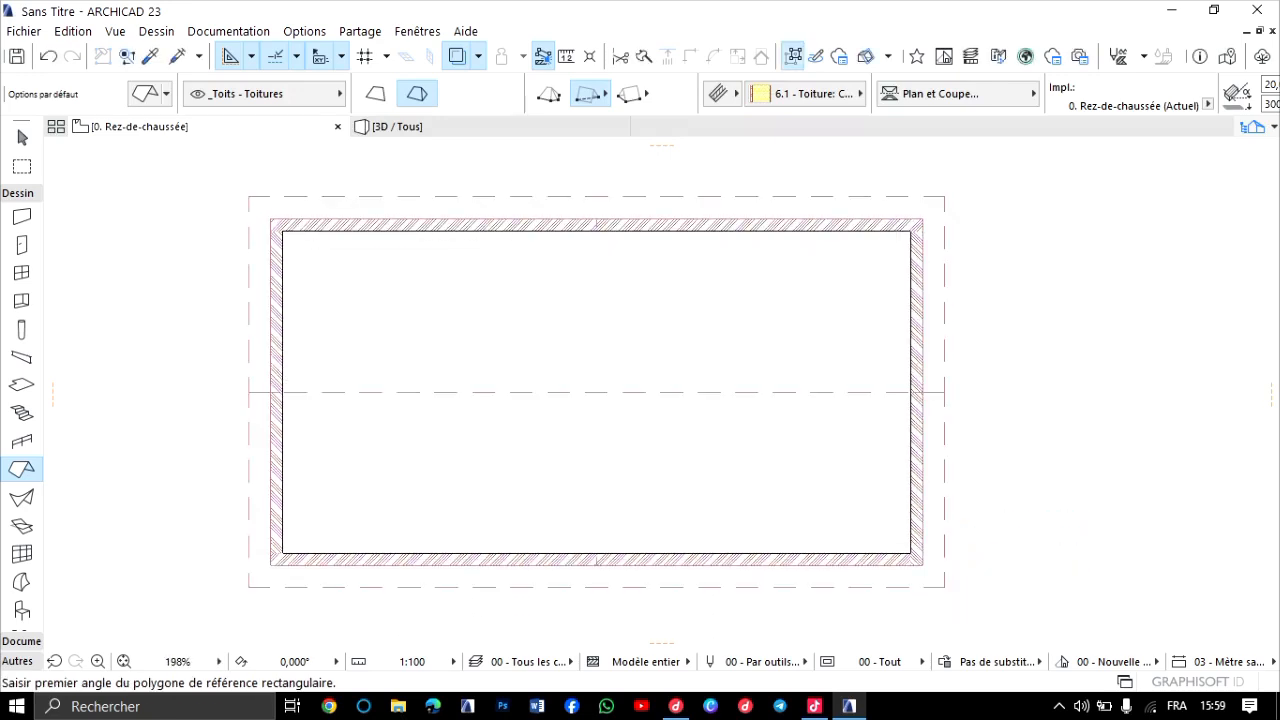
Examine in 3D how the gable roof meets the small building's lower and upper walls.
key("F3")
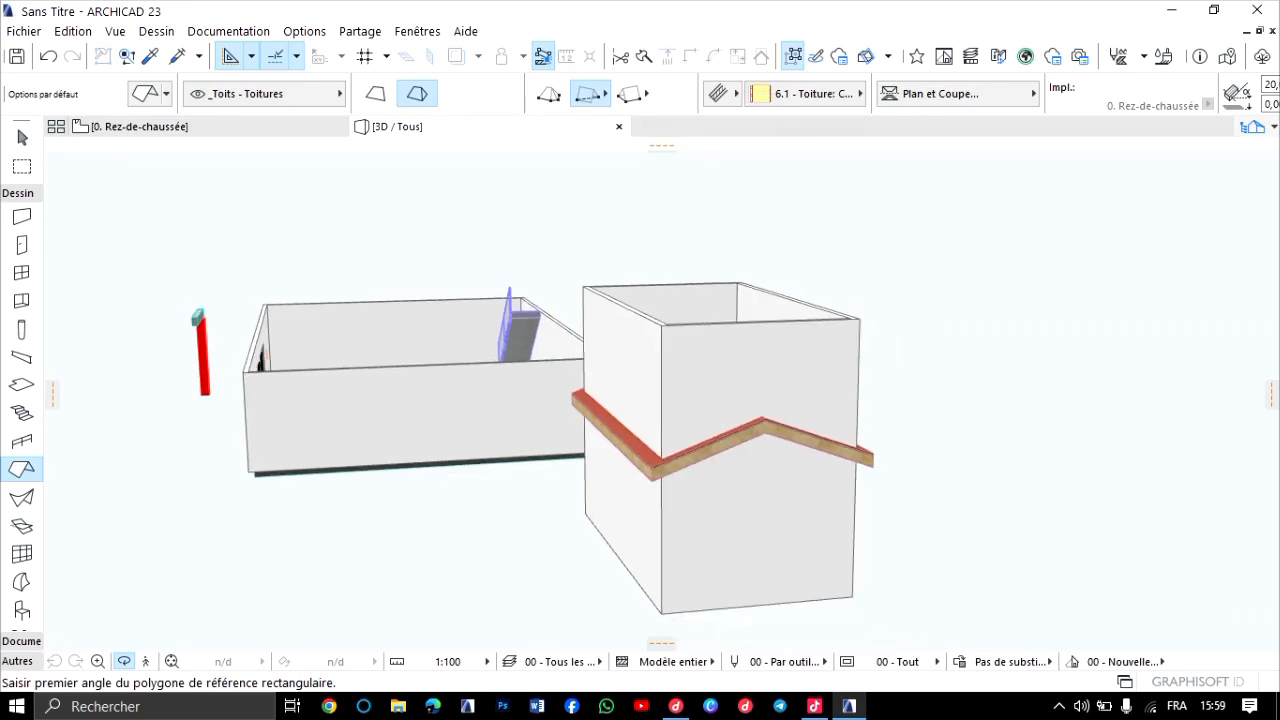
scroll(510, 361, "down", 2)
middle_click_drag(661, 394, 580, 398, "shift")
scroll(522, 465, "up", 5)
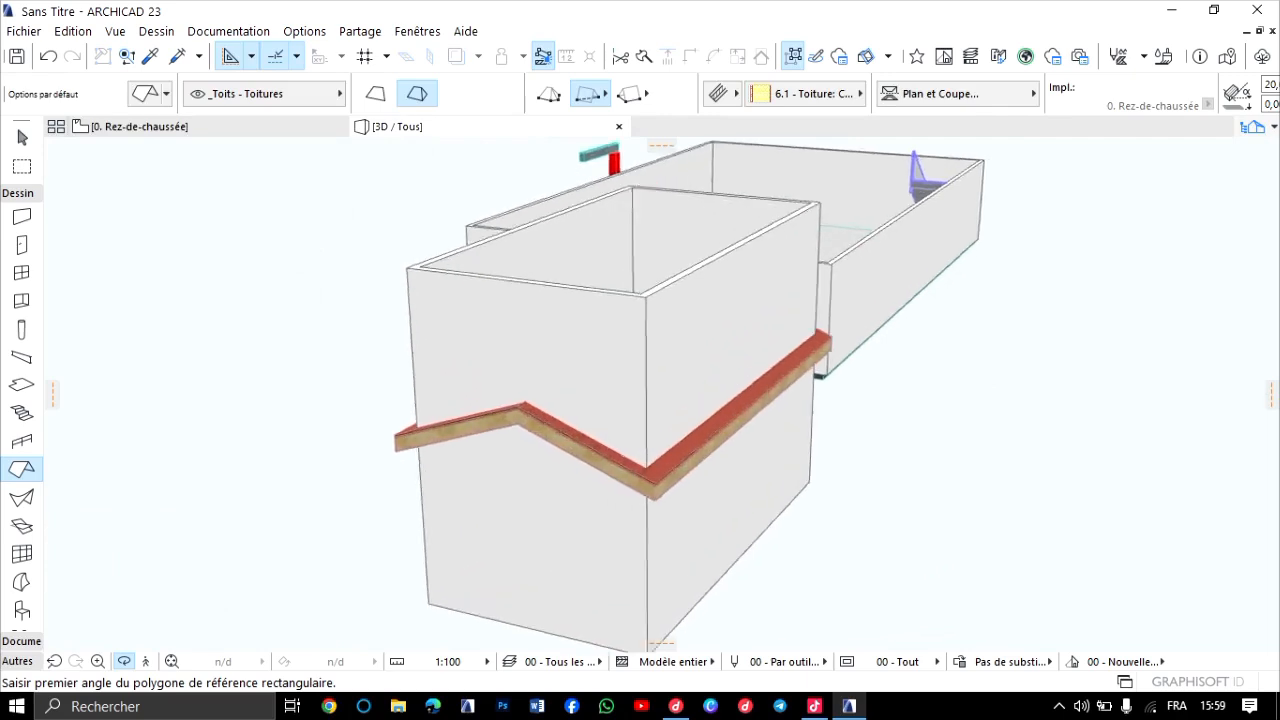
middle_click_drag(522, 465, 661, 394, "shift")
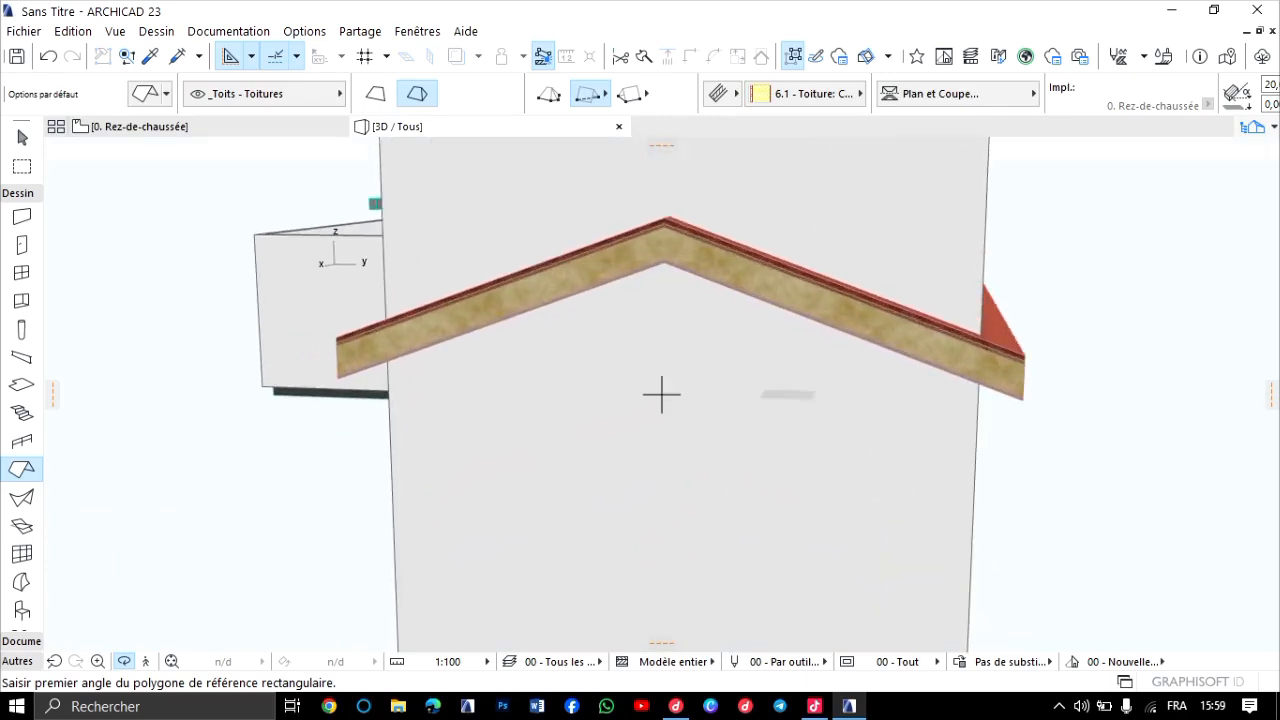
scroll(661, 394, "down", 5)
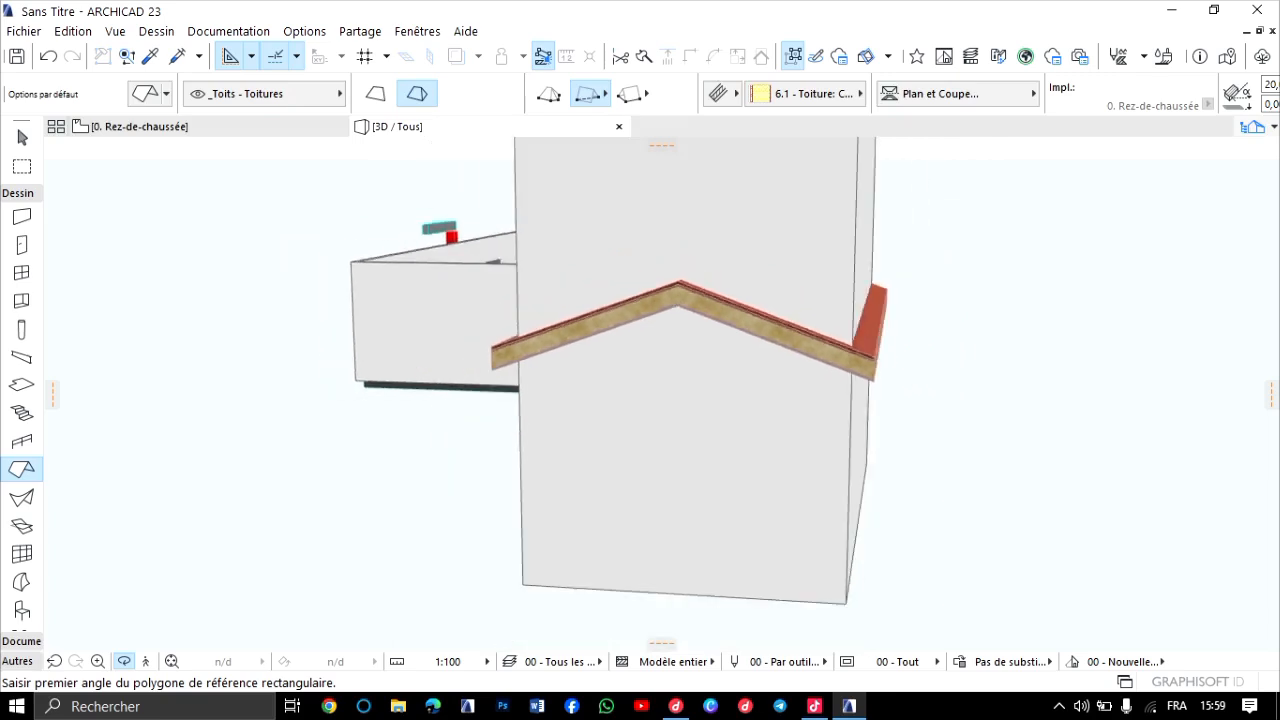
middle_click_drag(661, 394, 600, 396, "shift")
middle_click_drag(800, 390, 730, 457, "shift")
scroll(730, 457, "up", 1)
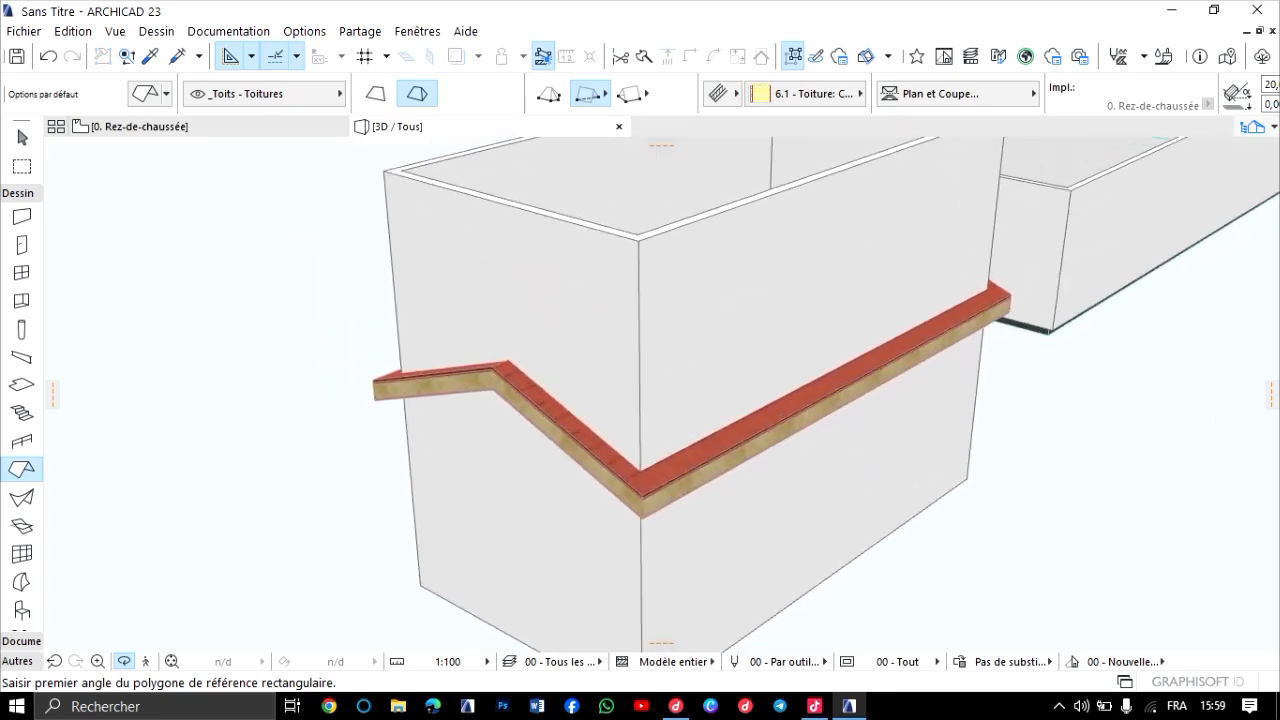
scroll(661, 394, "down", 5)
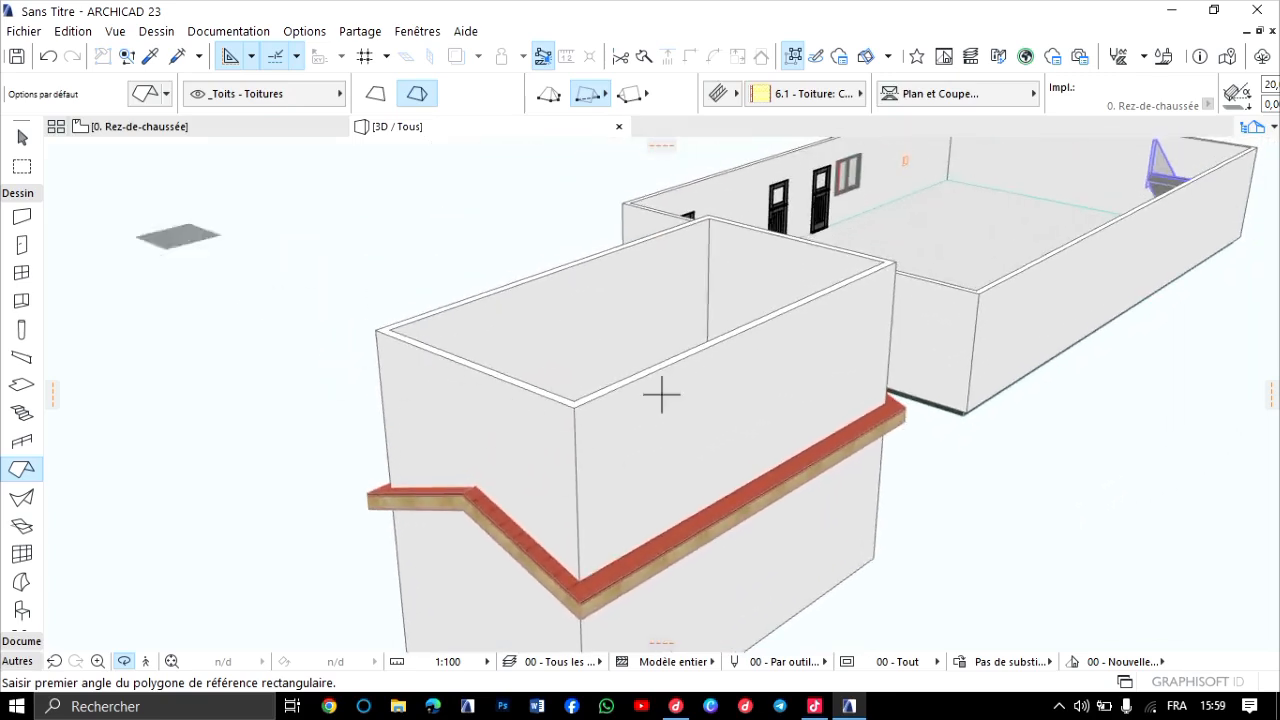
Select the small building's four upper-storey walls together with its gable roof in 3D.
left_click(22, 138)
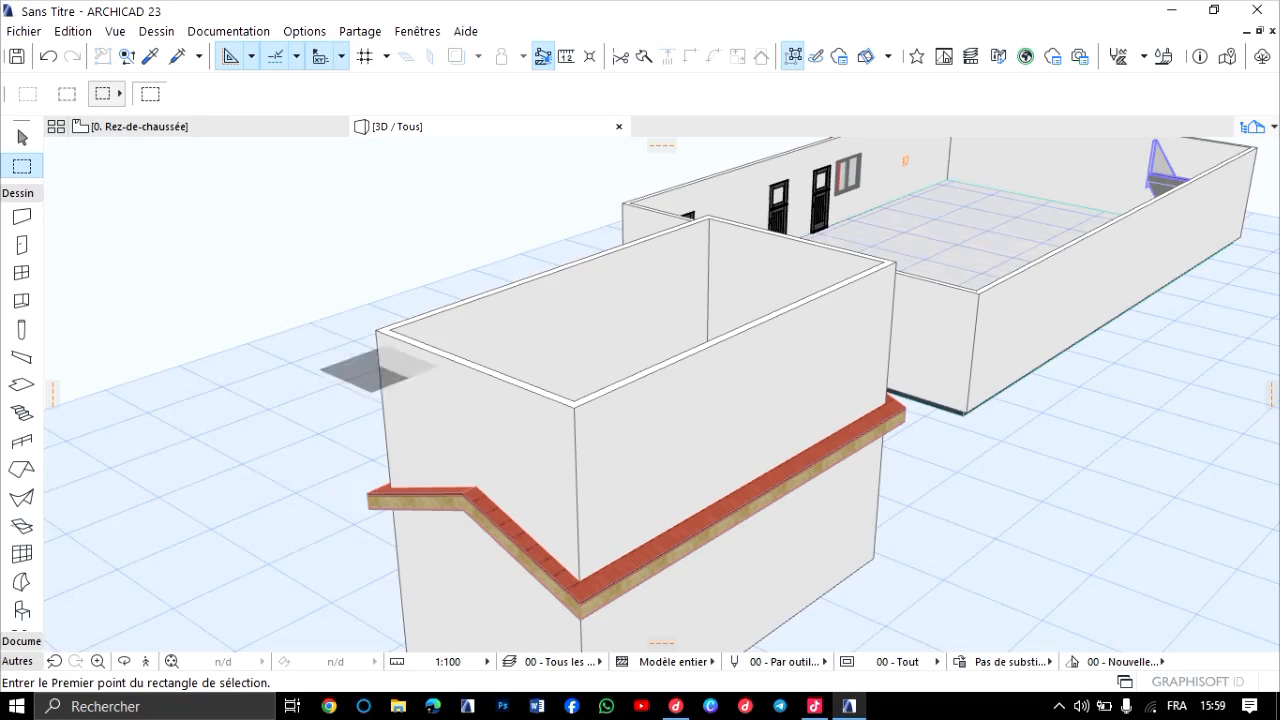
left_click(609, 434)
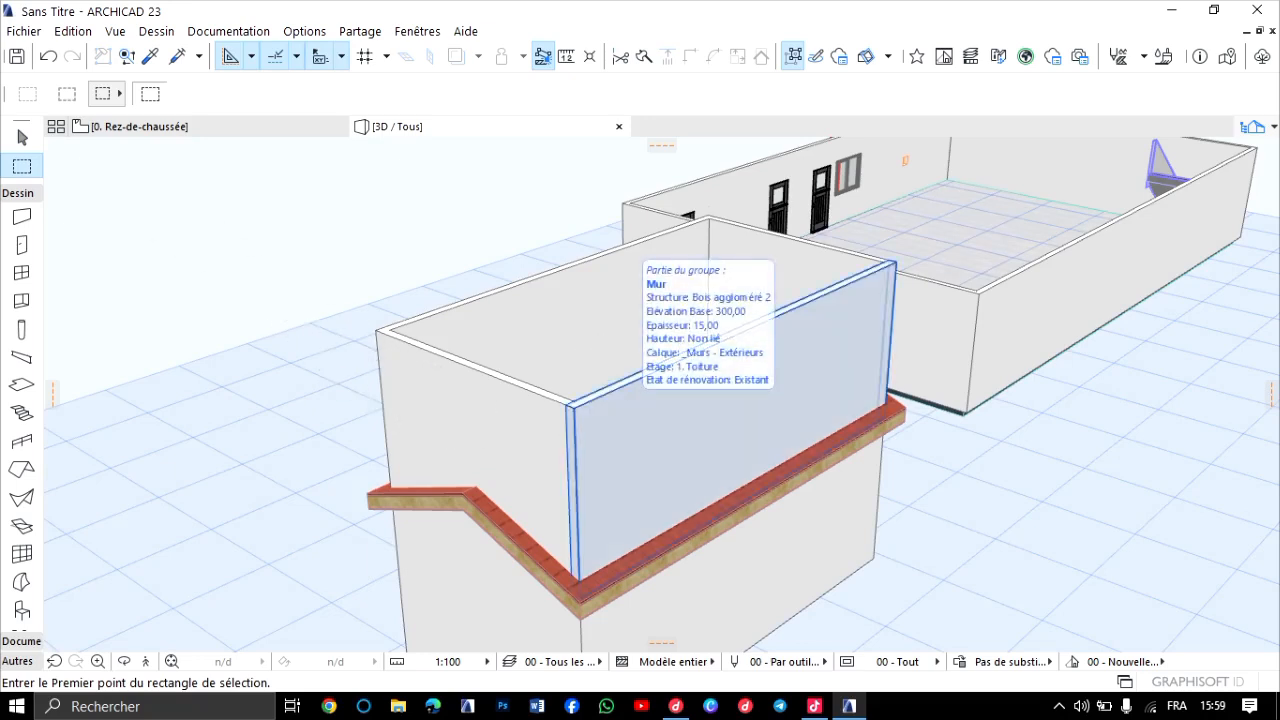
left_click(630, 408, "shift")
left_click(490, 425, "shift")
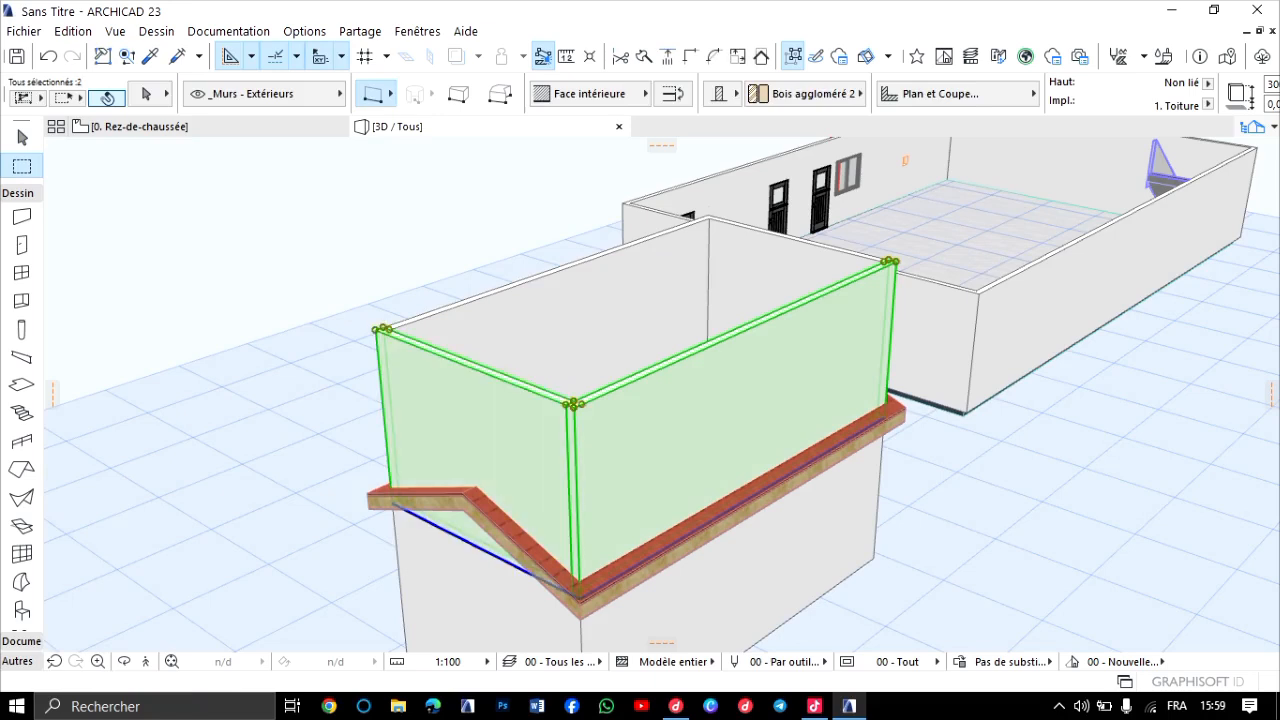
left_click(590, 310, "shift")
left_click(775, 275, "shift")
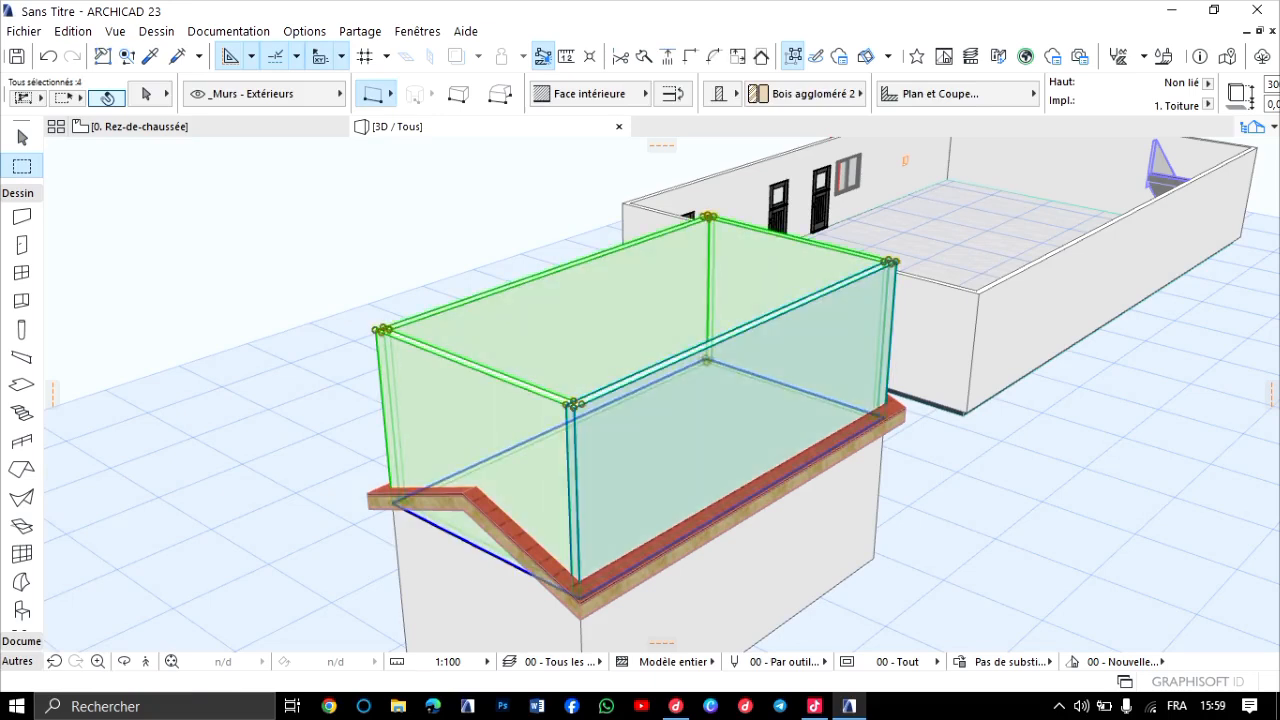
left_click(500, 530, "shift")
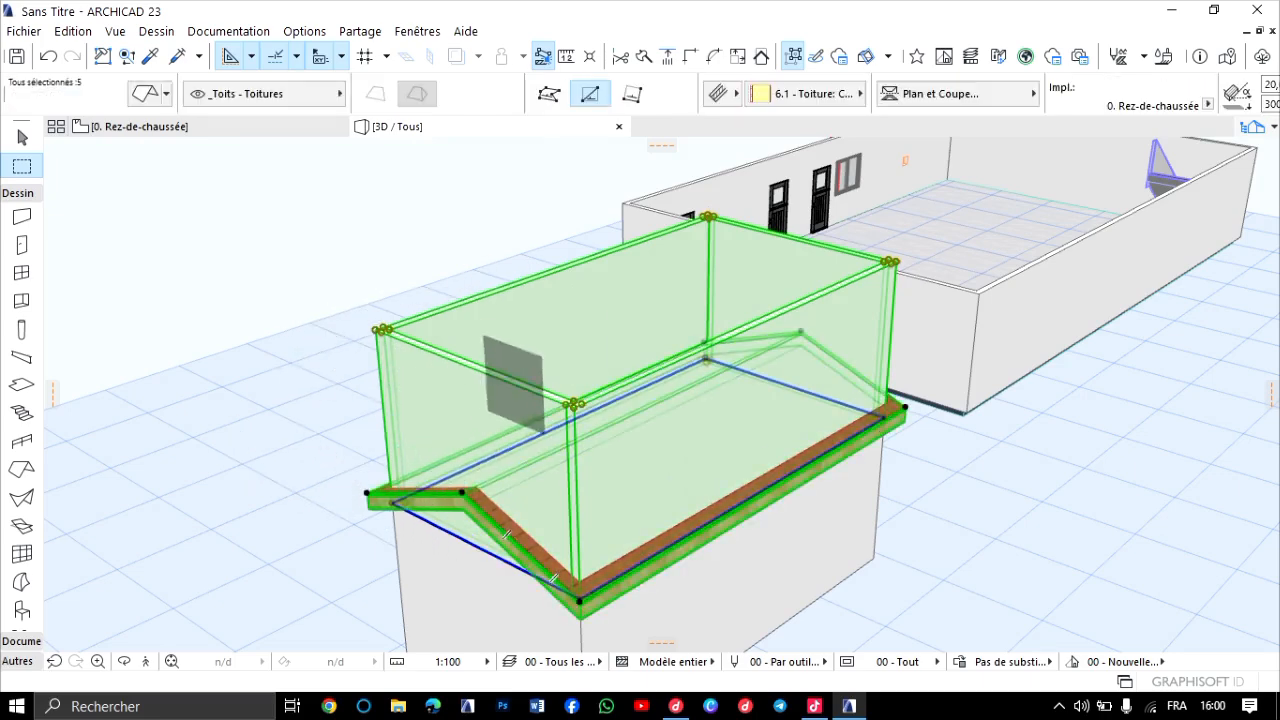
Trim the selected walls to the roof with Raccorder éléments à Toit/Coque, using the roof of the current selection, and clear the selection.
right_click(612, 402)
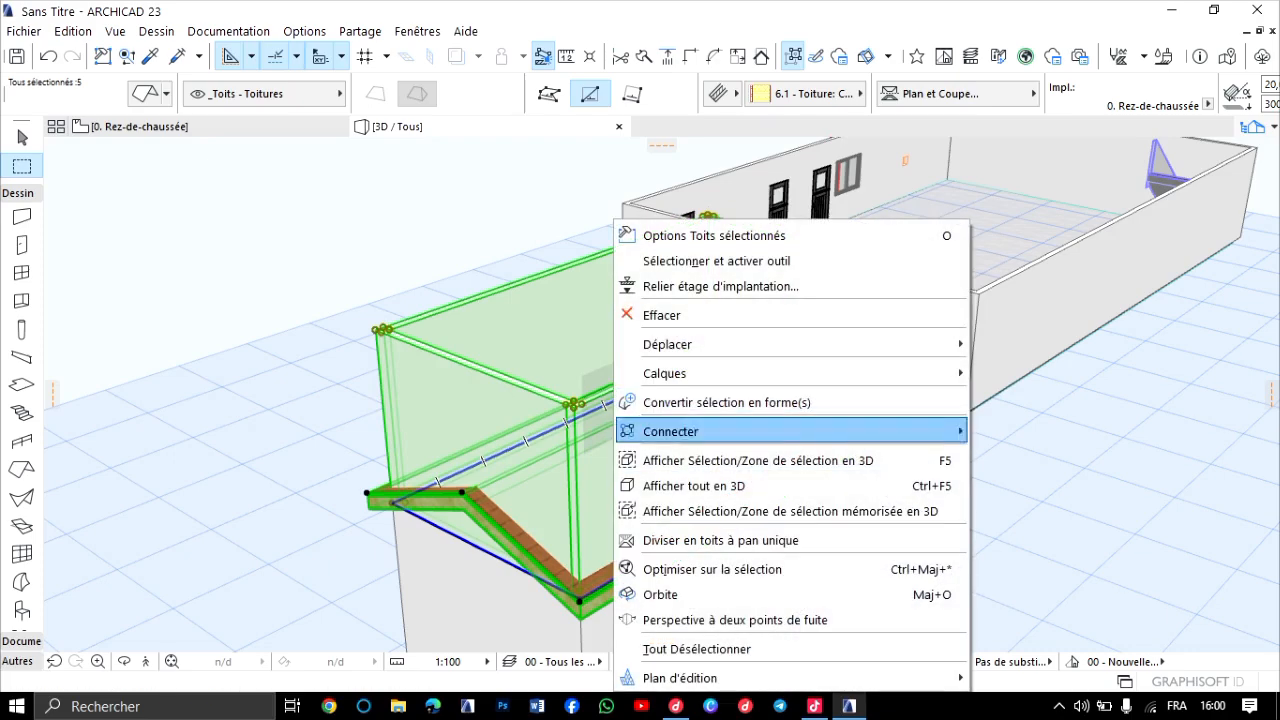
mouse_move(670, 431)
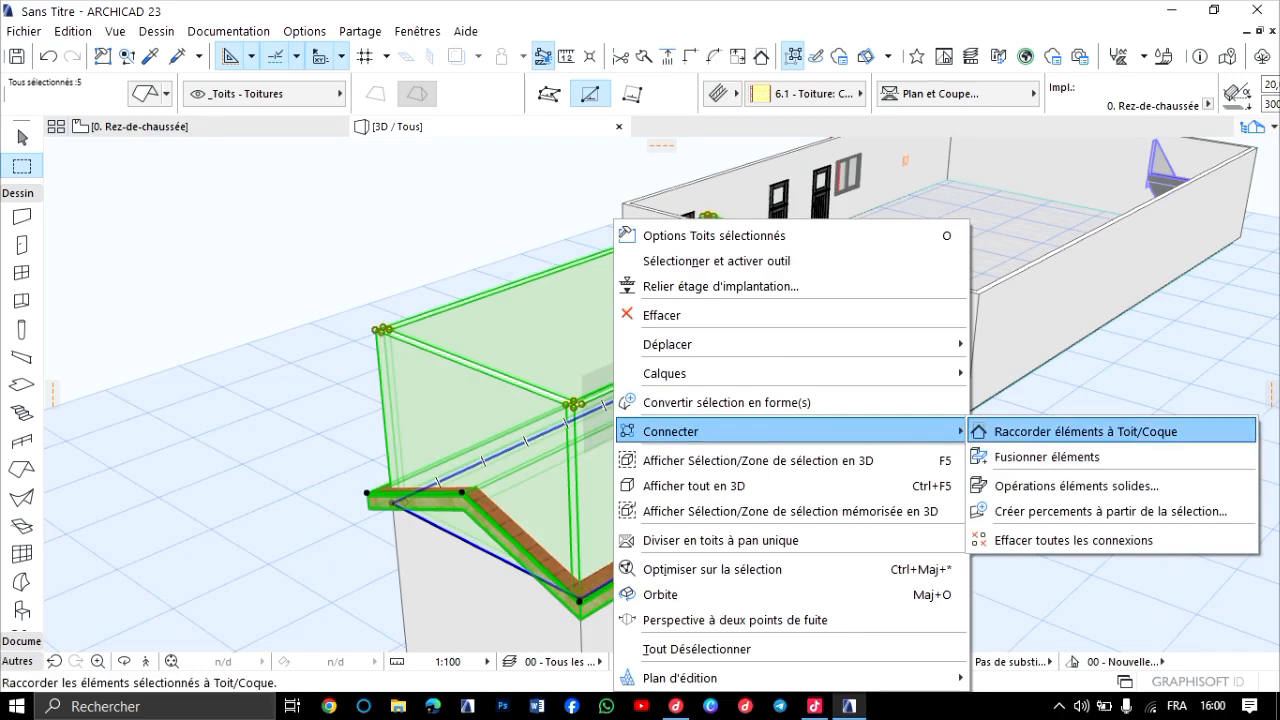
left_click(1080, 431)
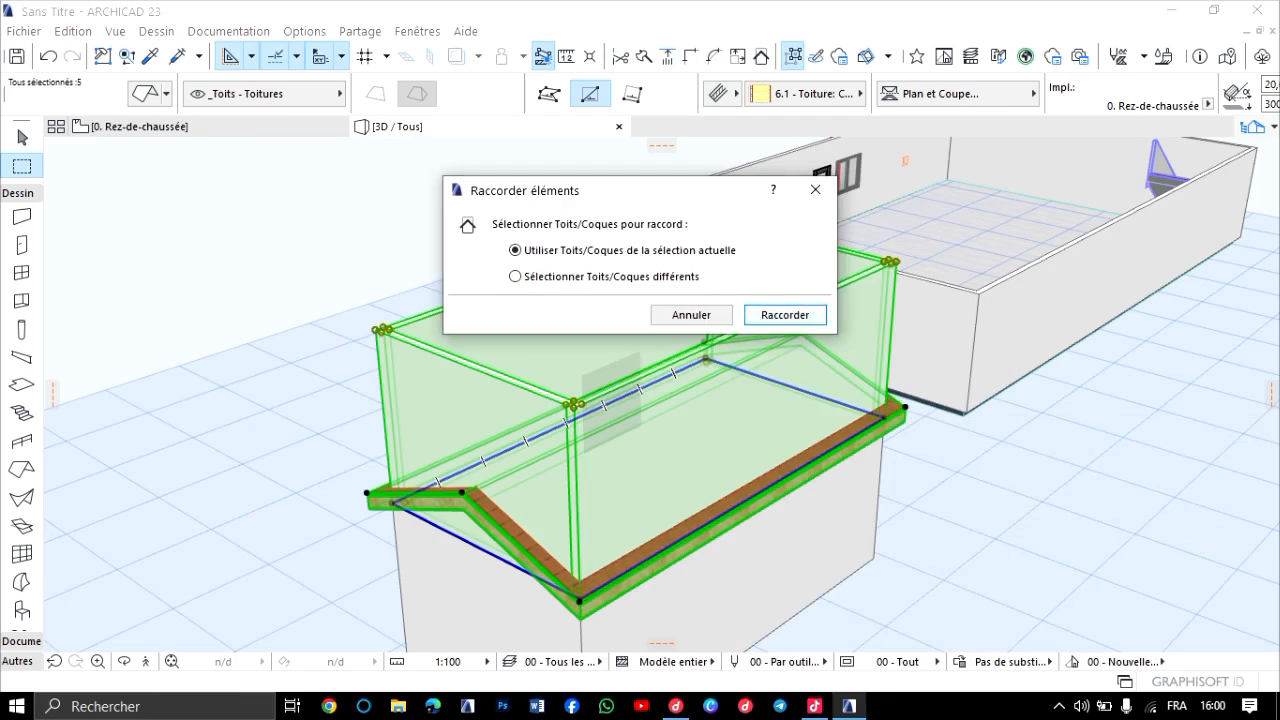
key("Return")
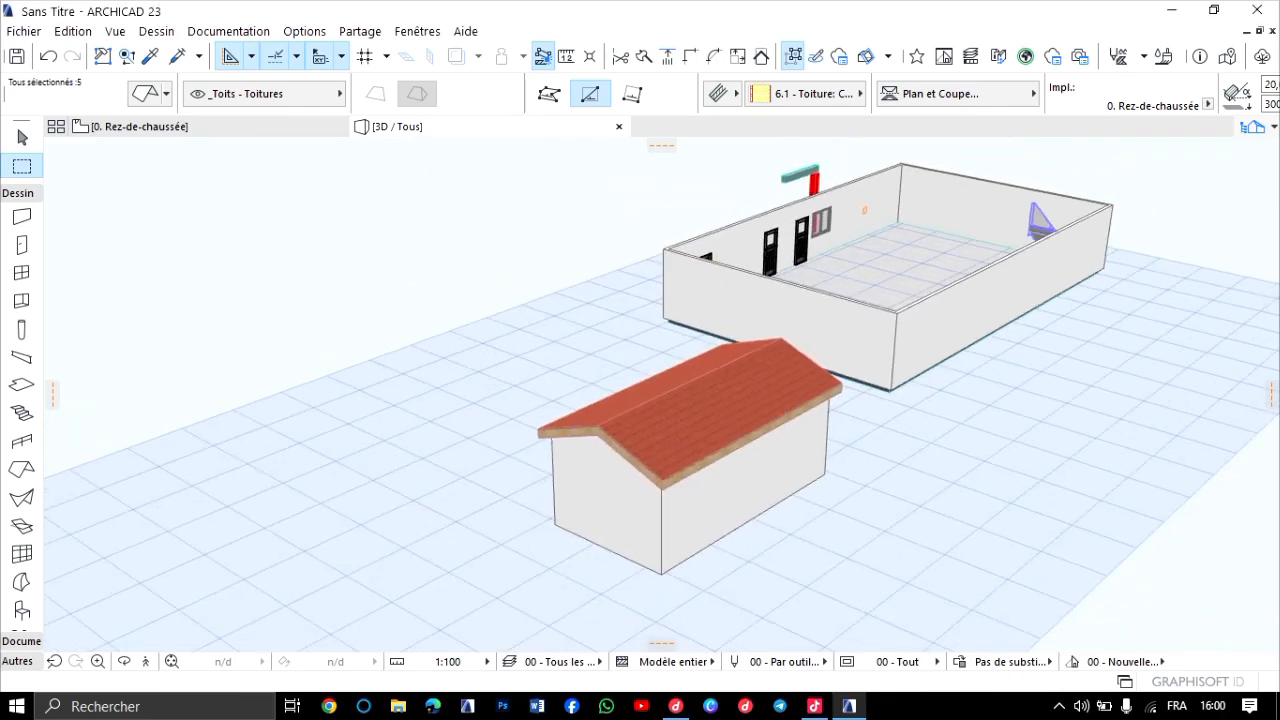
key("Escape")
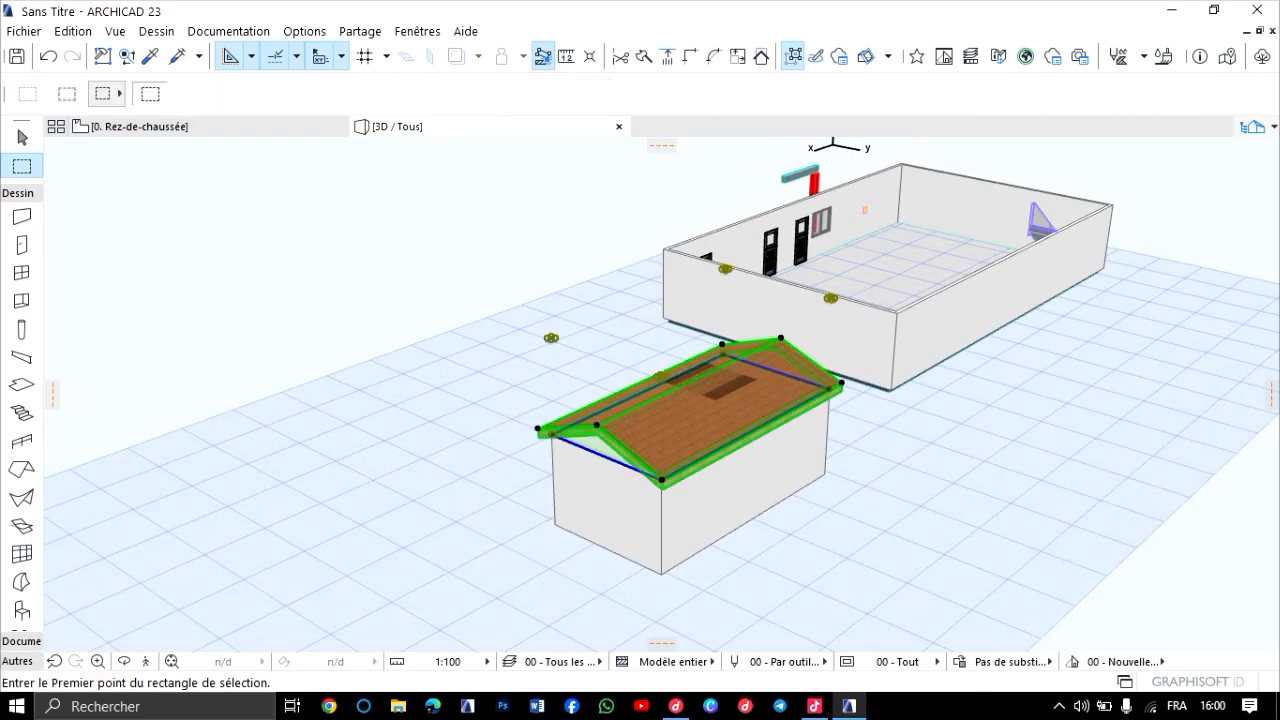
Examine the small building's trimmed walls and roof in 3D from the gable end and the long side.
scroll(654, 397, "up", 5)
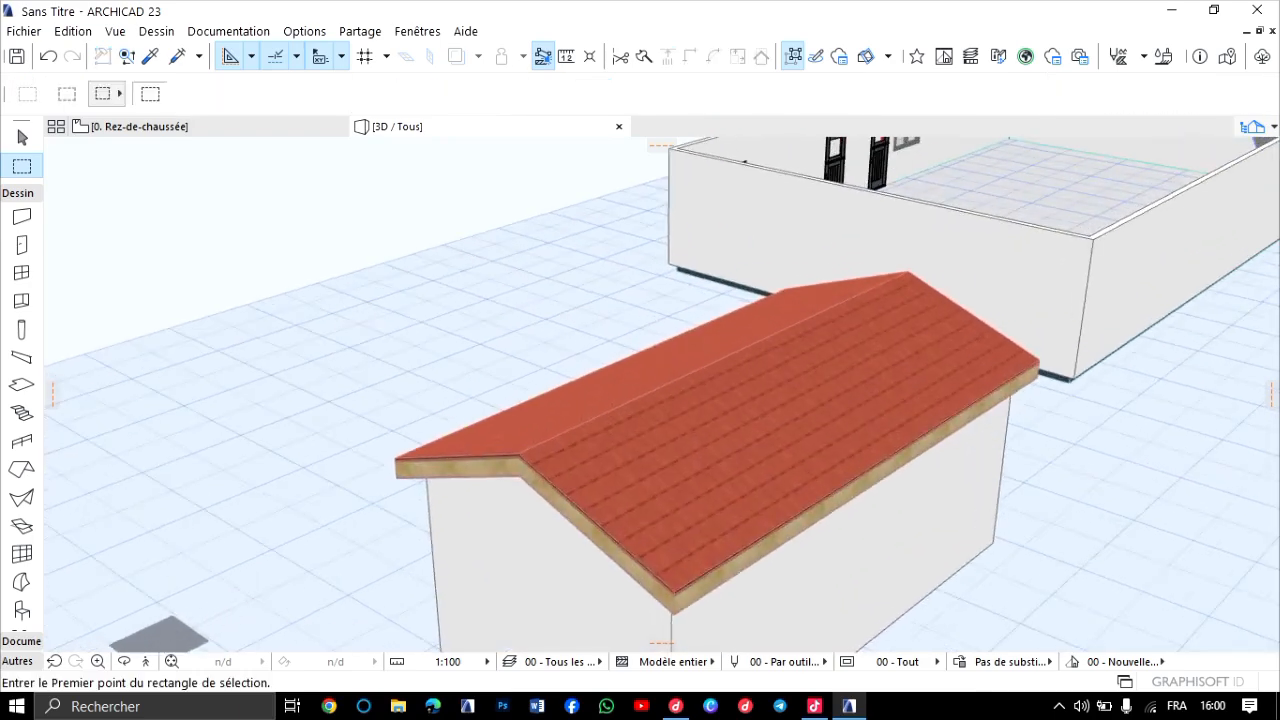
left_click(124, 661)
left_click_drag(660, 460, 1000, 385)
left_click_drag(600, 410, 783, 409)
scroll(783, 409, "down", 4)
scroll(640, 385, "up", 4)
left_click_drag(600, 400, 930, 305)
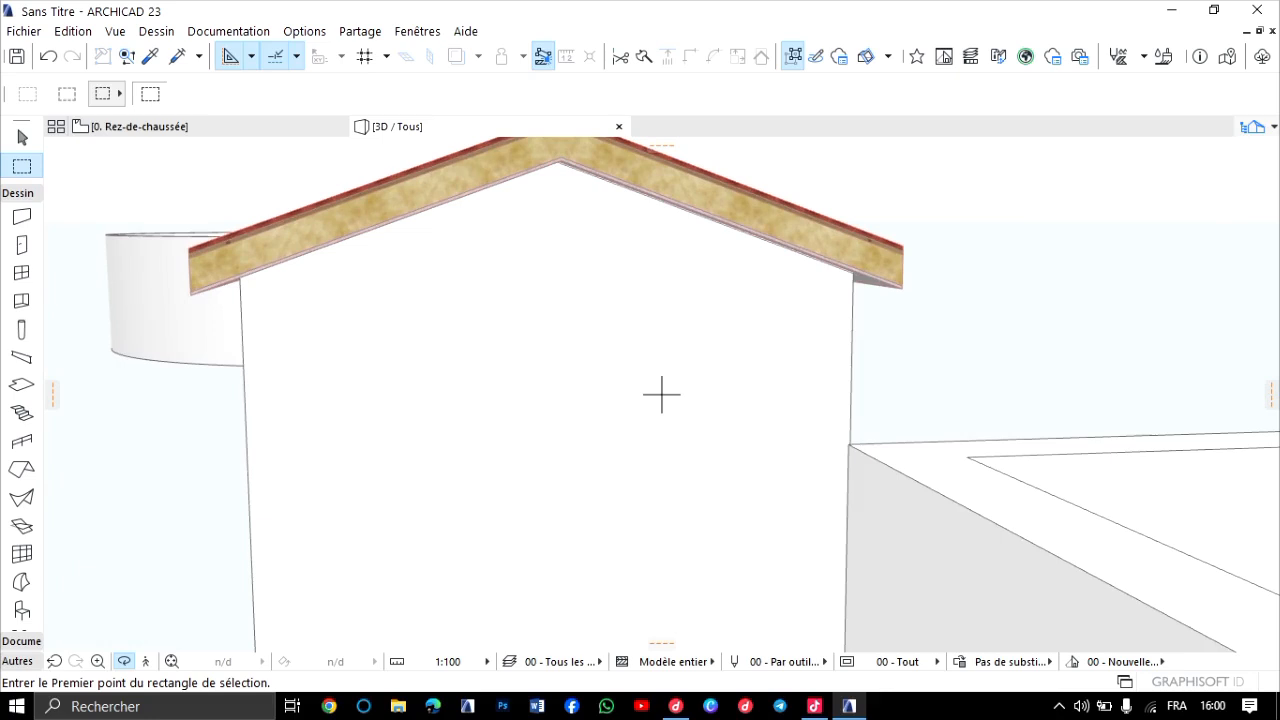
left_click_drag(661, 394, 450, 450)
scroll(270, 386, "down", 2)
middle_click_drag(270, 386, 349, 376)
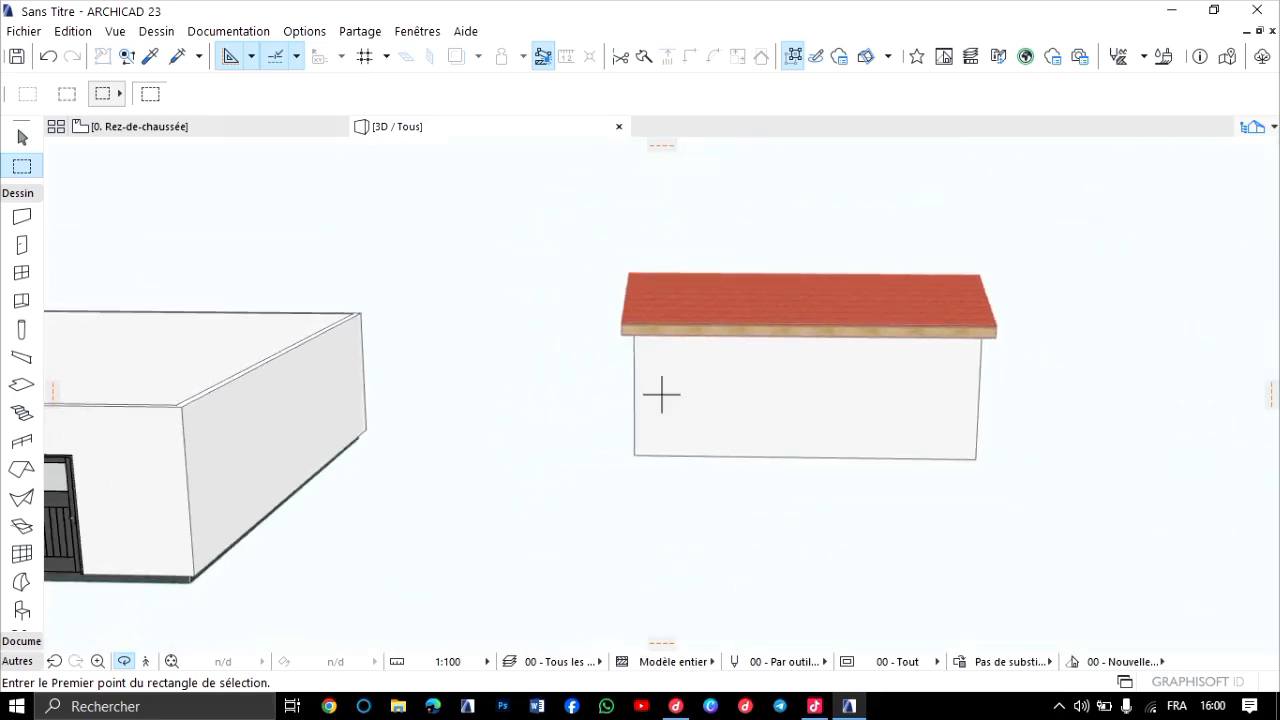
On the 0. Rez-de-chaussée floor plan, place a 90 × 210 Porte 23 door opening inward in the small building's lower long wall.
left_click(220, 127)
scroll(414, 413, "down", 3)
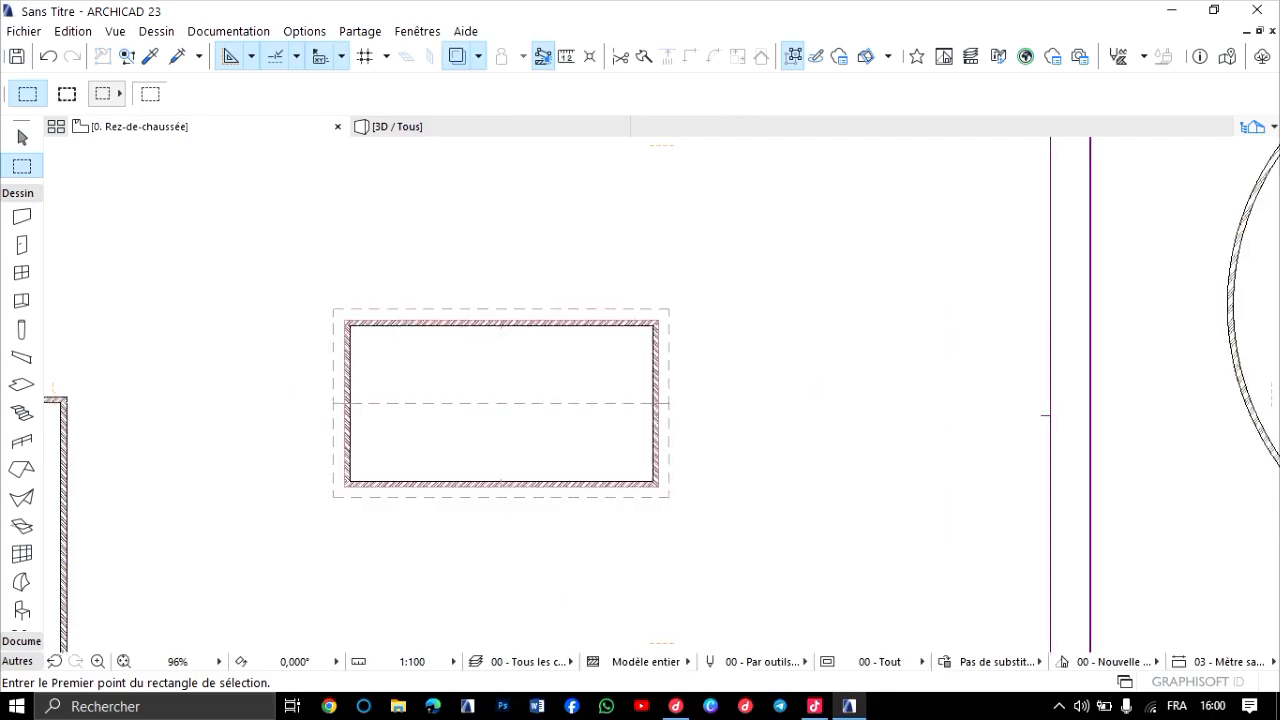
middle_click_drag(414, 413, 637, 343)
scroll(408, 351, "down", 3)
middle_click_drag(408, 351, 537, 270)
scroll(346, 374, "up", 4)
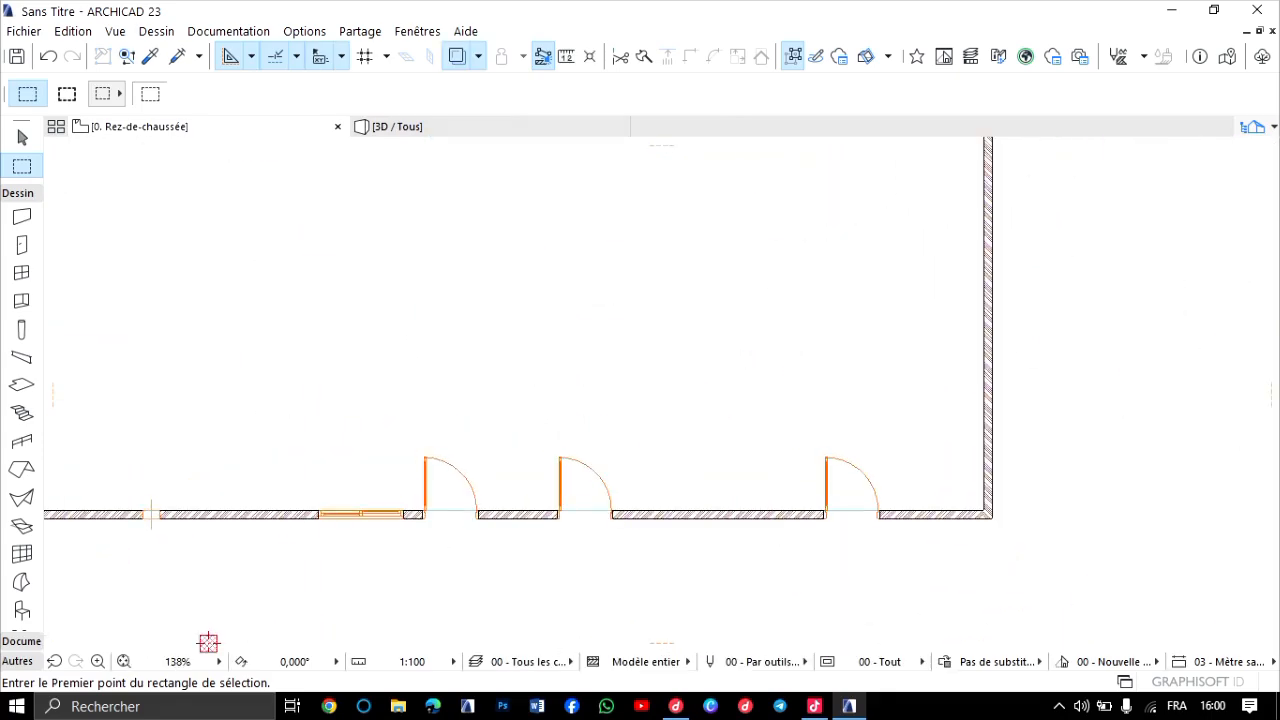
key("d")
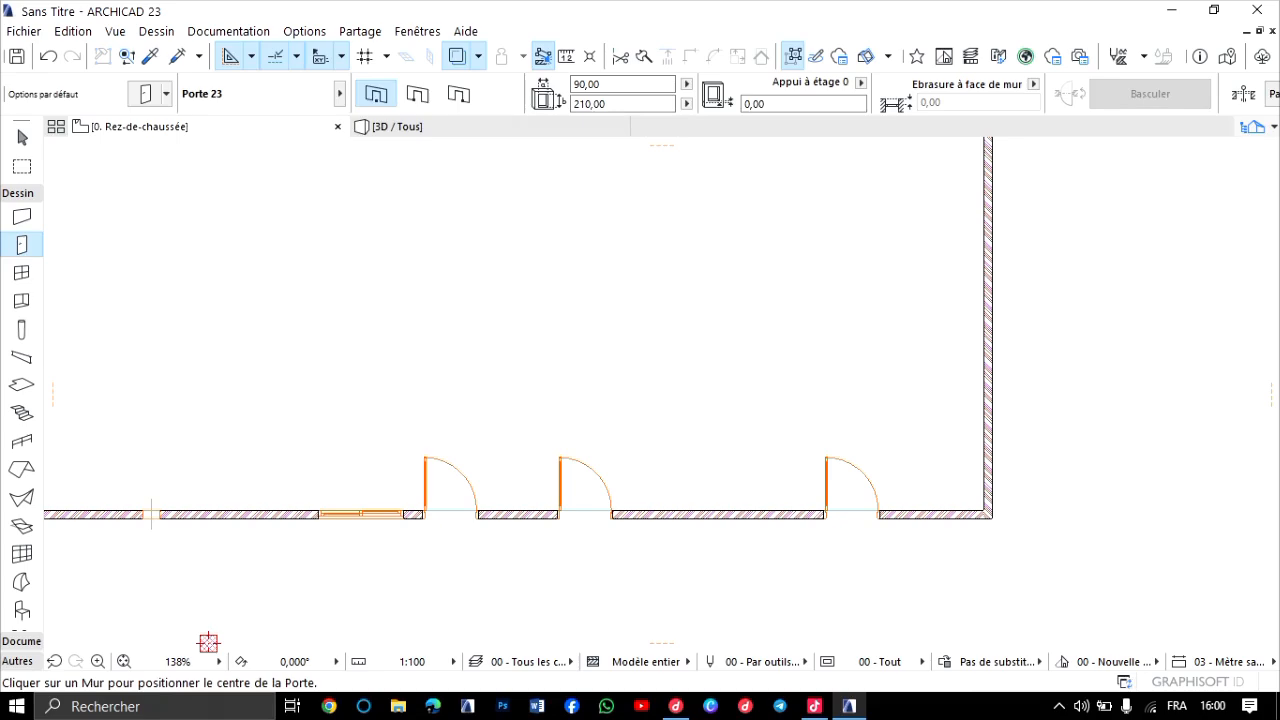
scroll(567, 422, "down", 4)
scroll(514, 393, "down", 1)
scroll(518, 411, "up", 7)
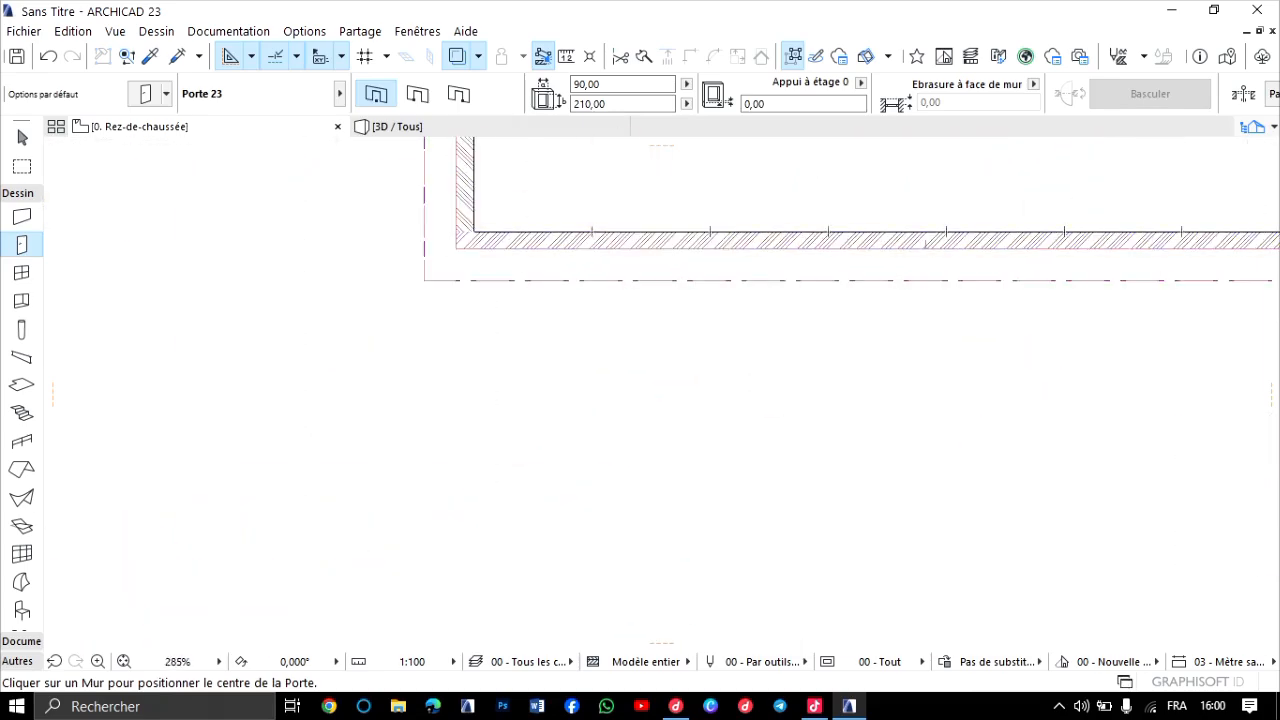
scroll(611, 322, "down", 2)
scroll(614, 480, "down", 2)
scroll(615, 445, "up", 4)
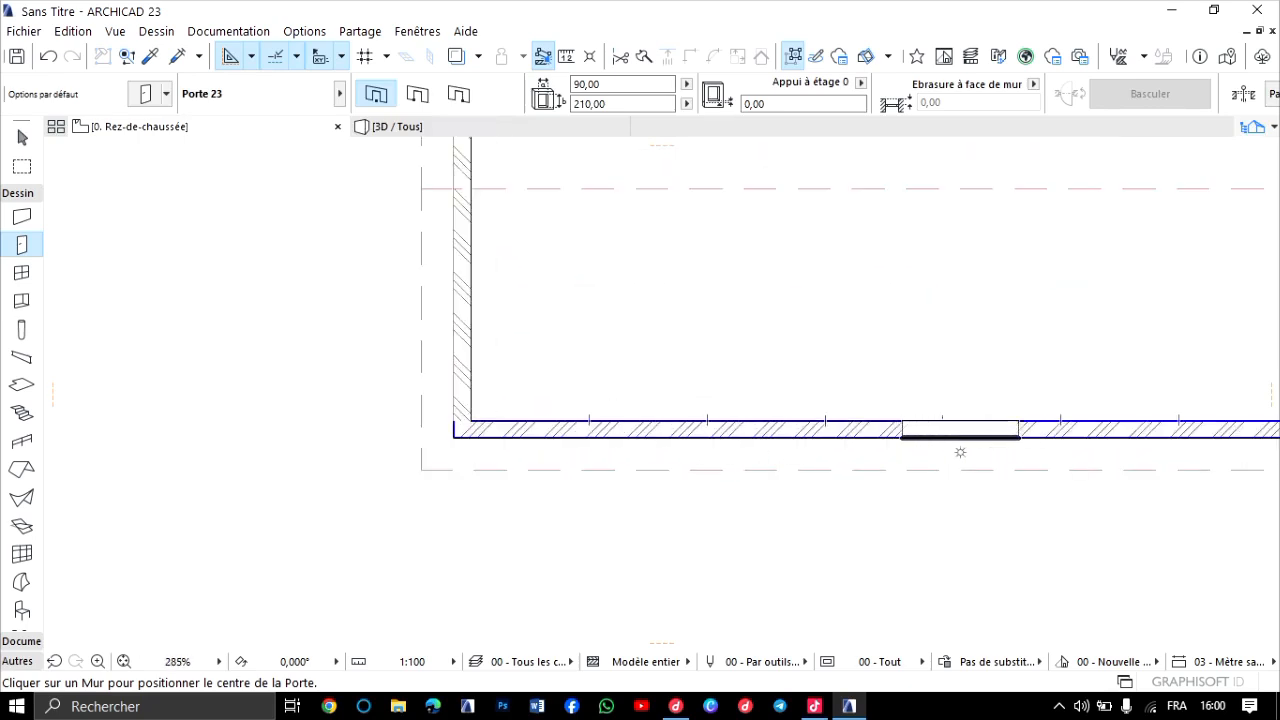
scroll(700, 420, "down", 2)
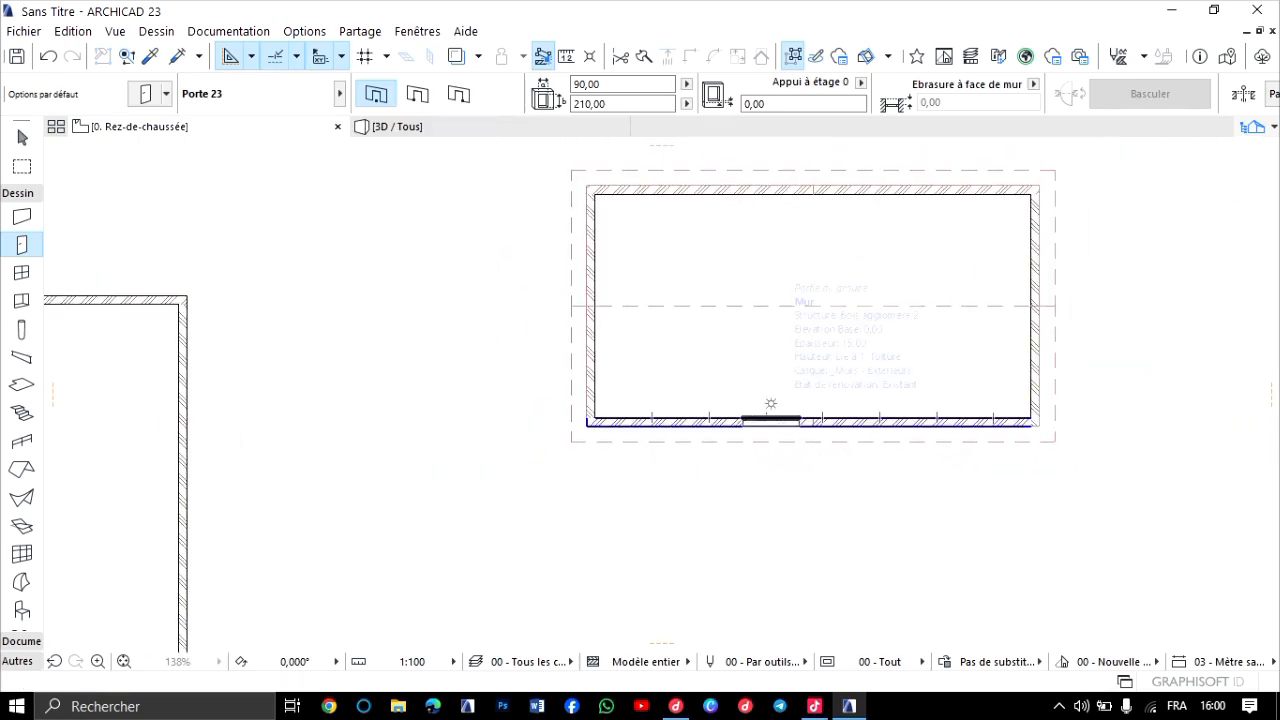
left_click(770, 420)
left_click(770, 403)
Pick up the settings of the large building's 150 × 120 sliding window and place one beside the new door in the small building's lower wall.
scroll(898, 324, "down", 2)
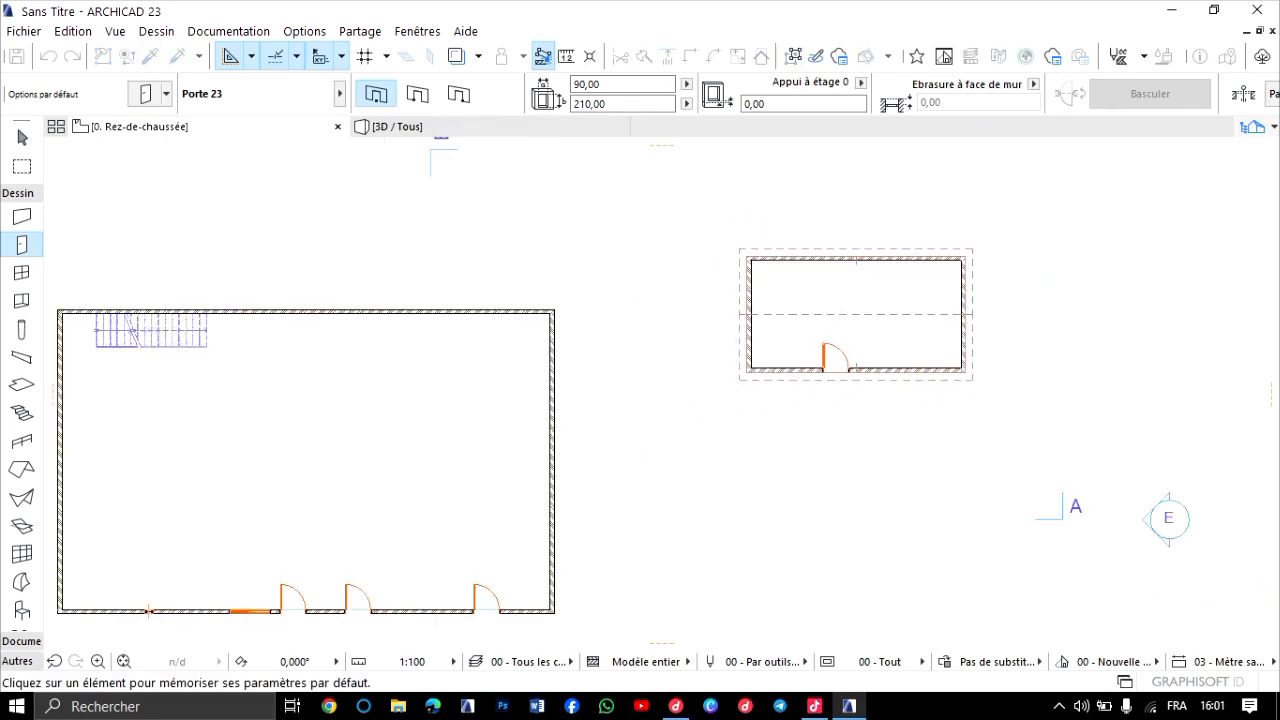
scroll(237, 556, "up", 2)
middle_click_drag(200, 640, 278, 473)
scroll(318, 508, "up", 2)
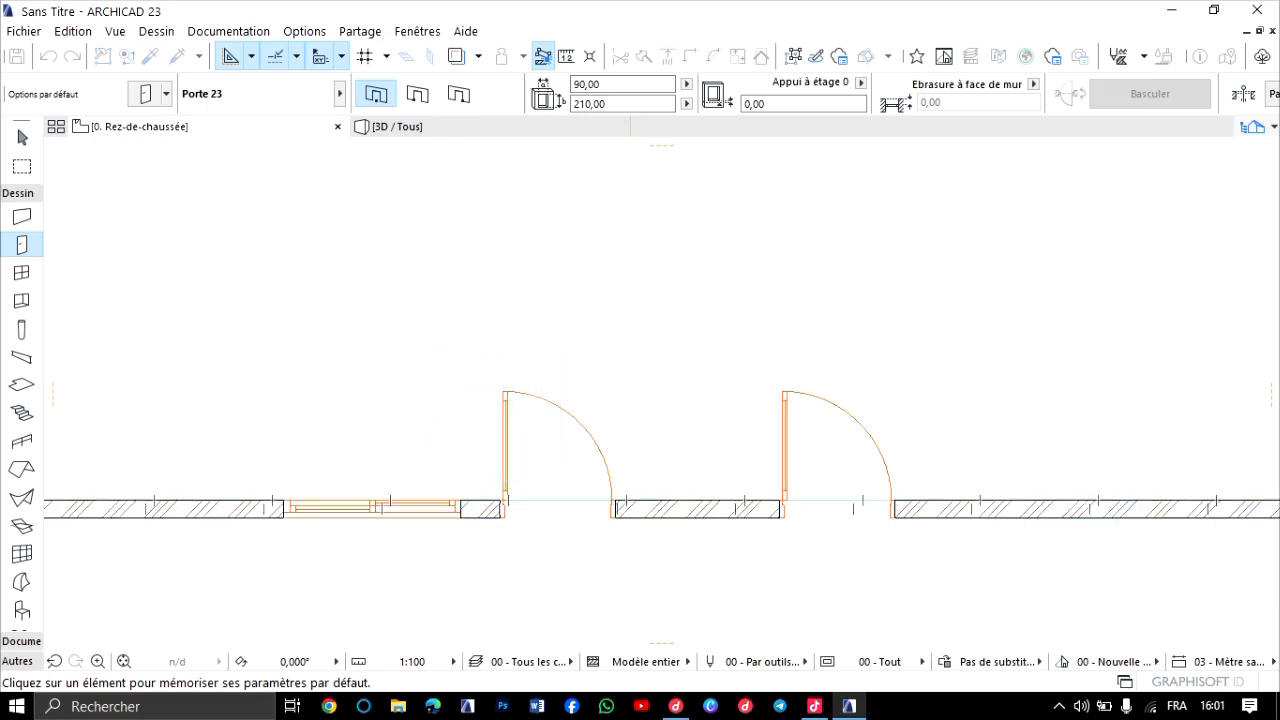
left_click(370, 508, "alt")
scroll(722, 438, "down", 9)
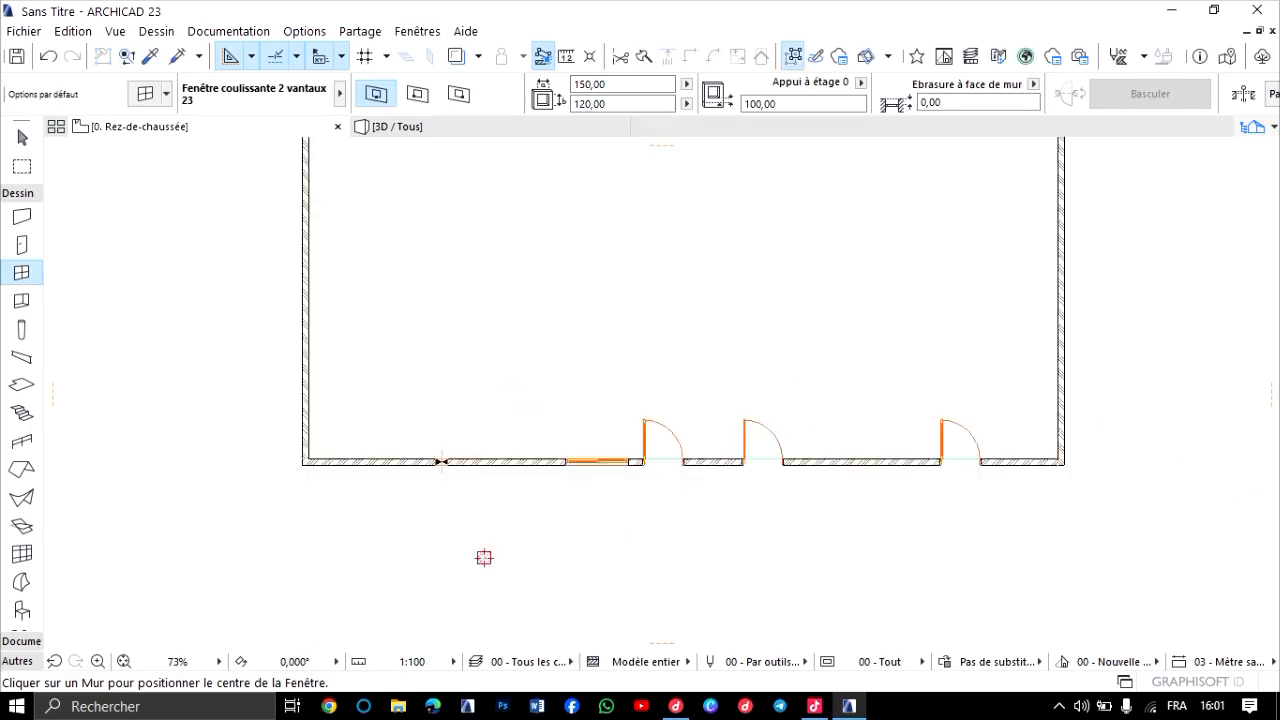
middle_click_drag(795, 388, 677, 452)
scroll(876, 383, "up", 4)
scroll(950, 360, "up", 4)
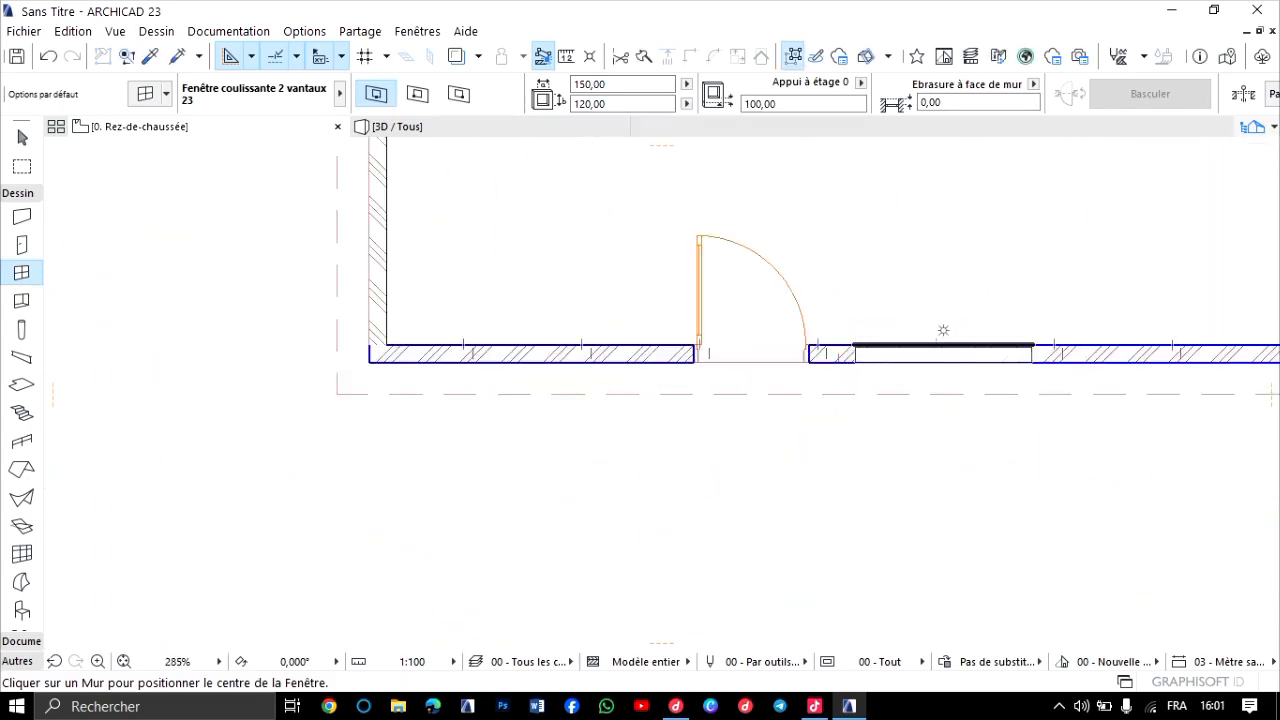
left_click(943, 331)
left_click(838, 327)
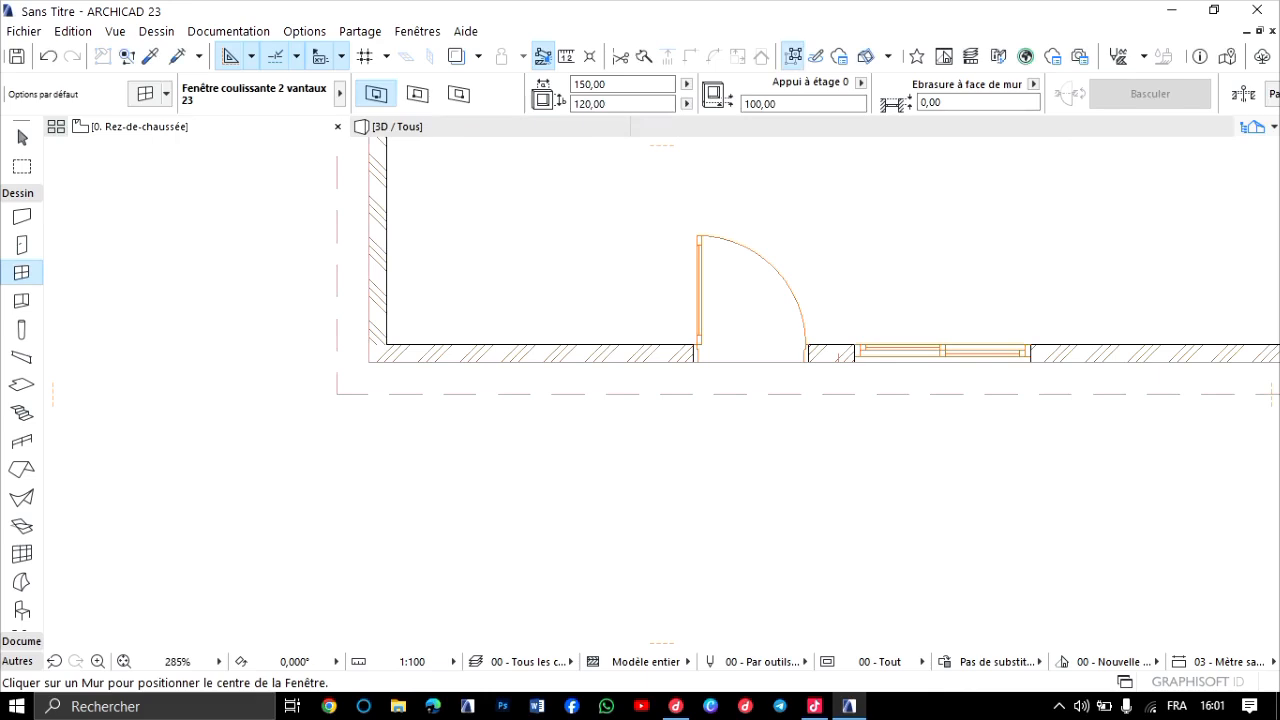
Examine the new door and sliding window in the small building's long wall in 3D, close up and from several sides.
key("F3")
middle_click_drag(661, 394, 860, 394, "shift")
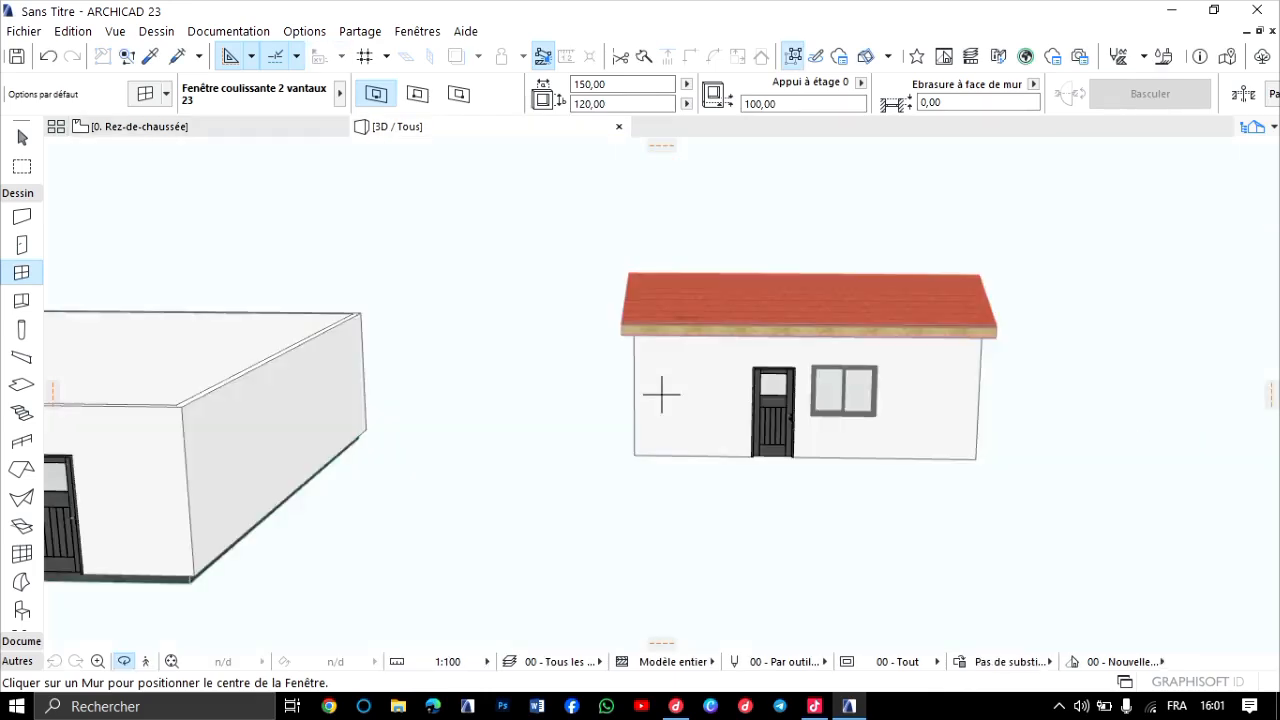
scroll(661, 394, "down", 2)
scroll(661, 394, "up", 6)
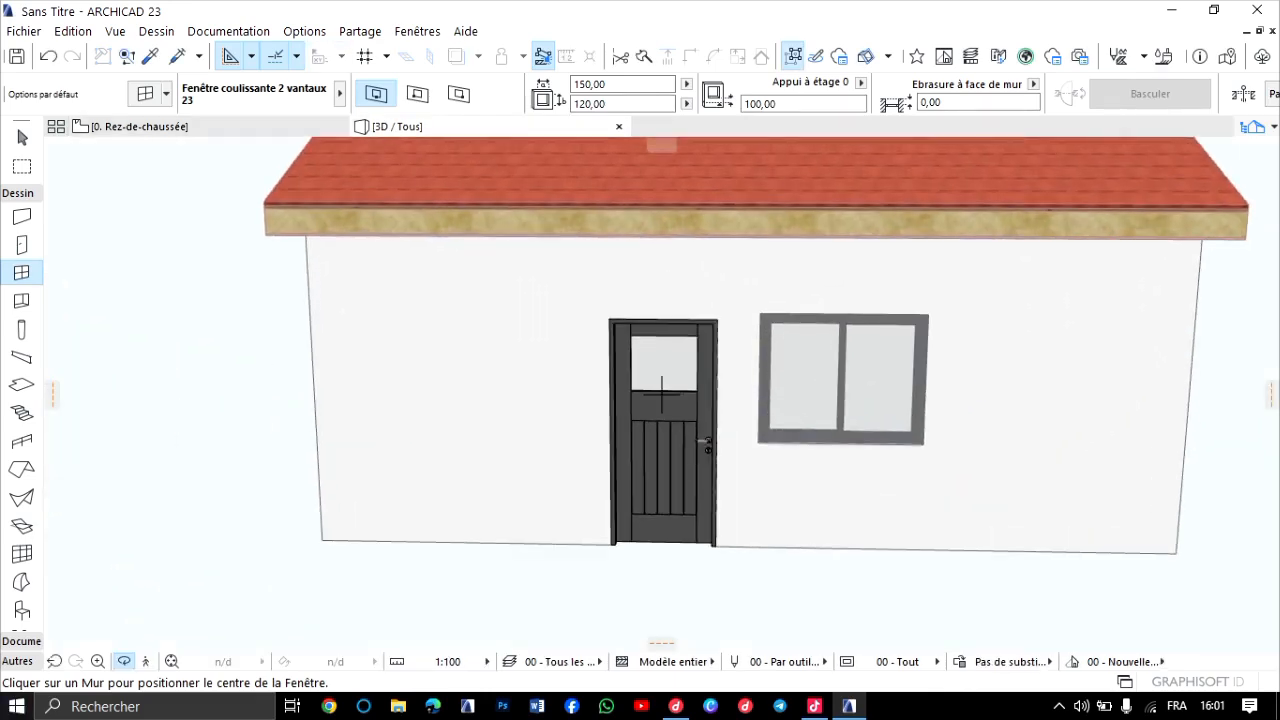
scroll(600, 560, "up", 2)
scroll(700, 330, "up", 2)
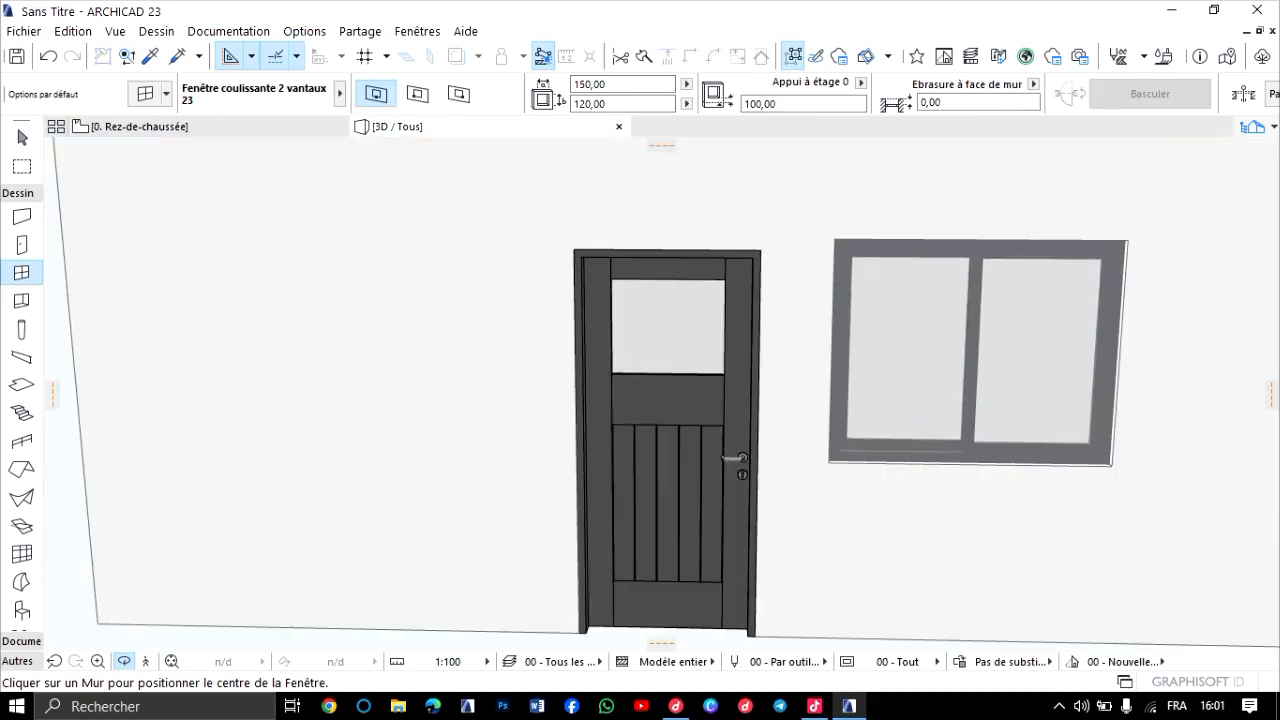
middle_click_drag(700, 330, 1000, 315, "shift")
scroll(765, 308, "down", 4)
scroll(1000, 315, "up", 3)
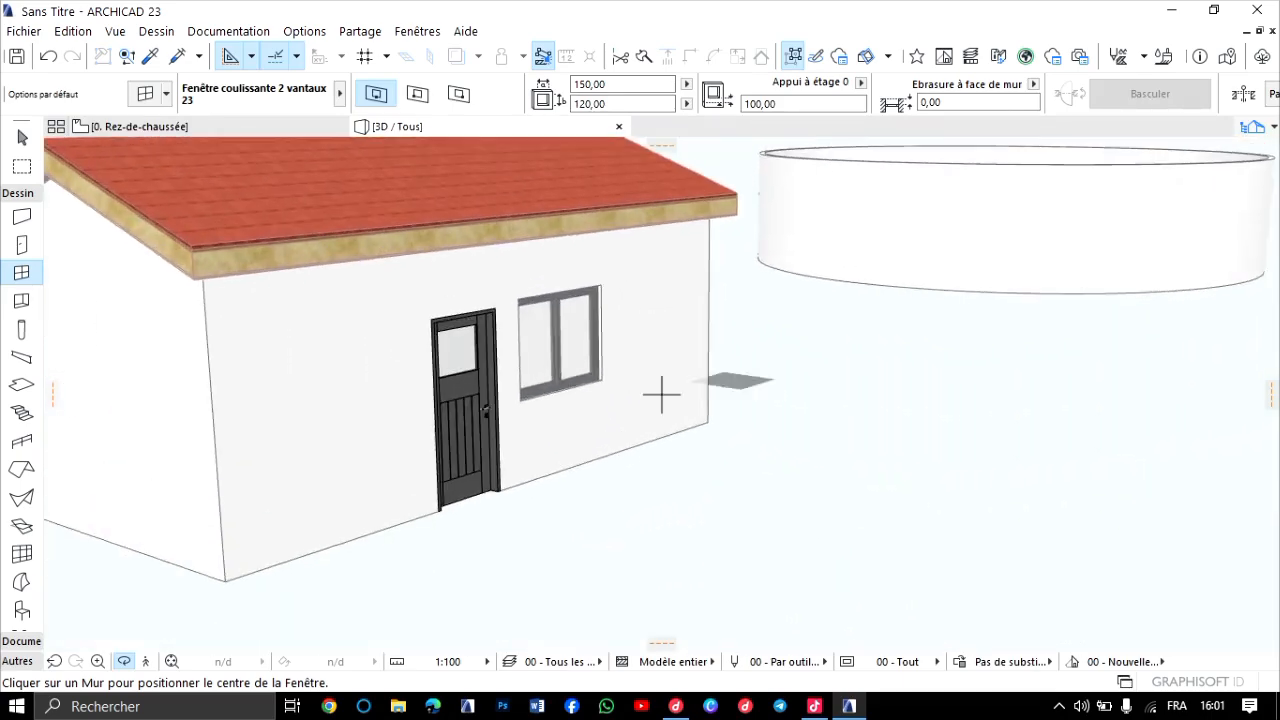
middle_click_drag(660, 394, 550, 394, "shift")
scroll(661, 393, "down", 4)
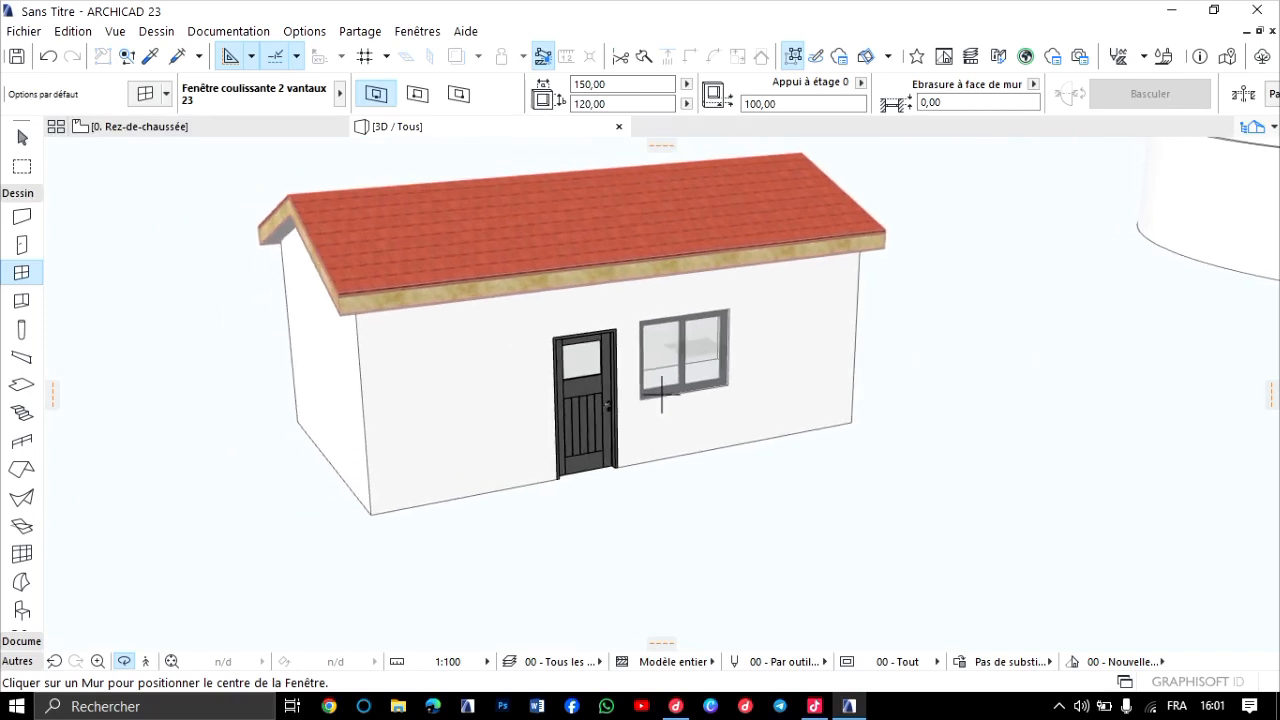
scroll(661, 393, "up", 5)
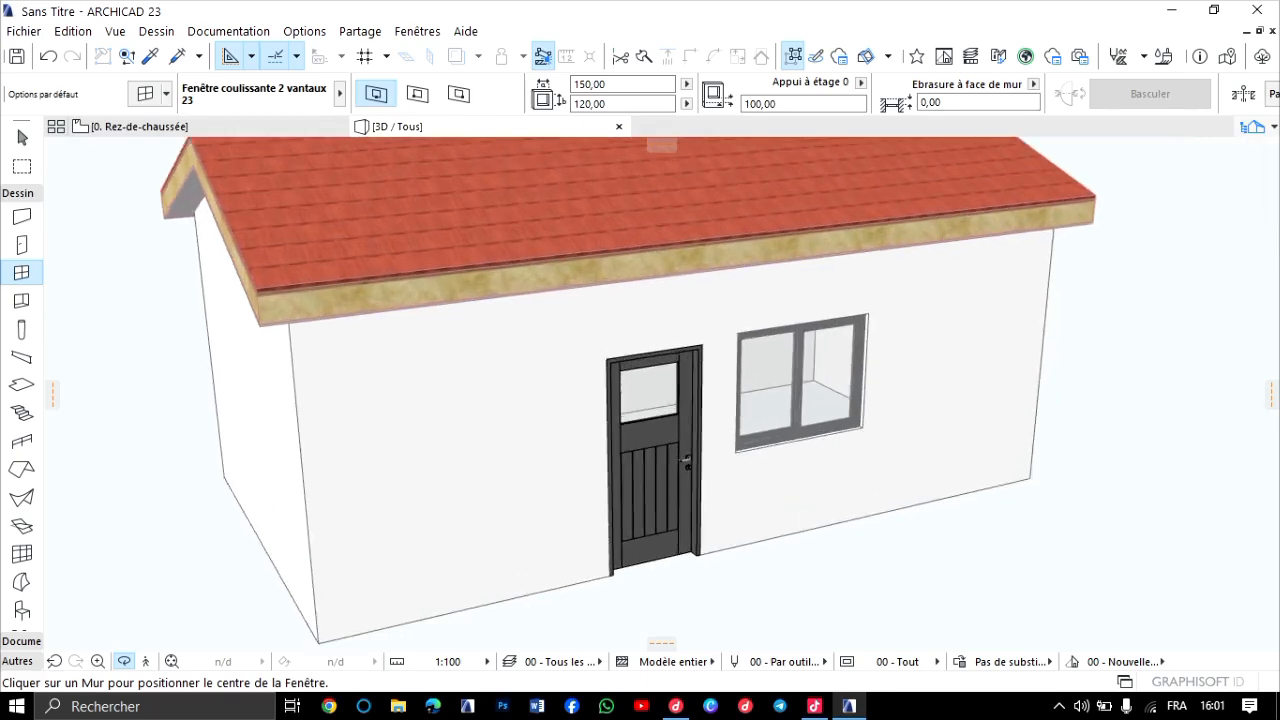
middle_click_drag(661, 393, 530, 365, "shift")
scroll(660, 394, "up", 8)
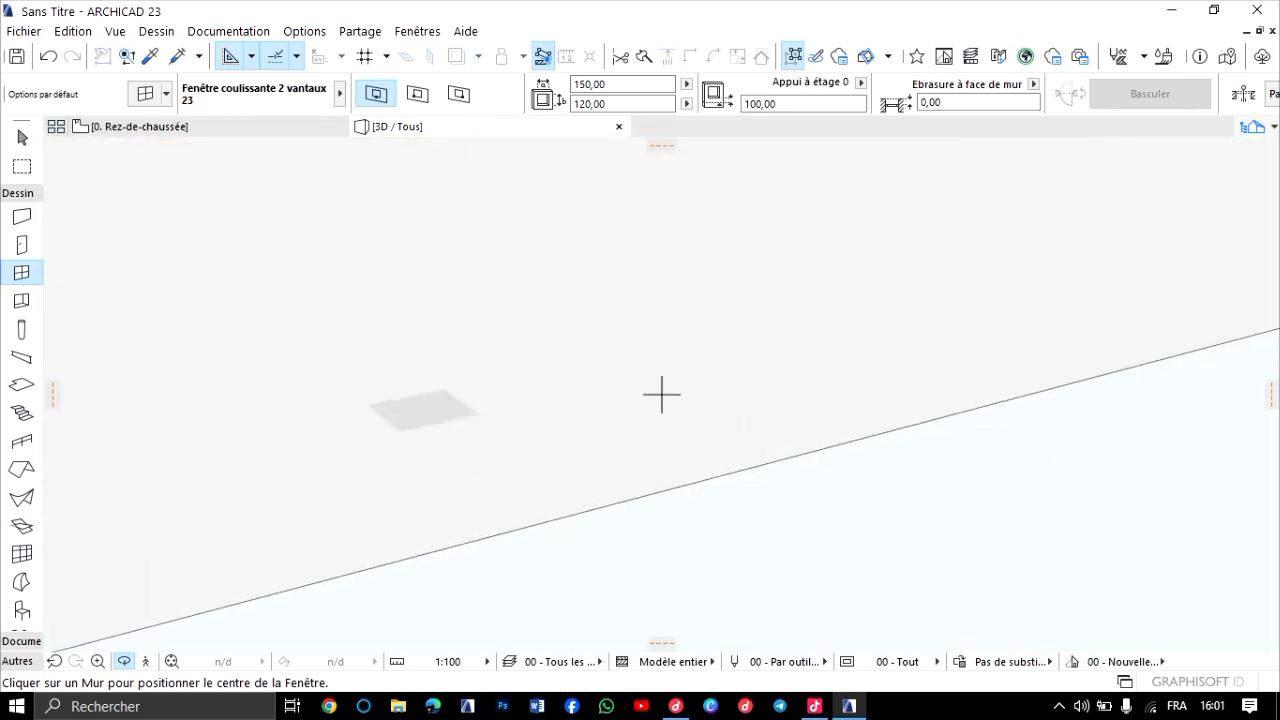
scroll(660, 394, "down", 6)
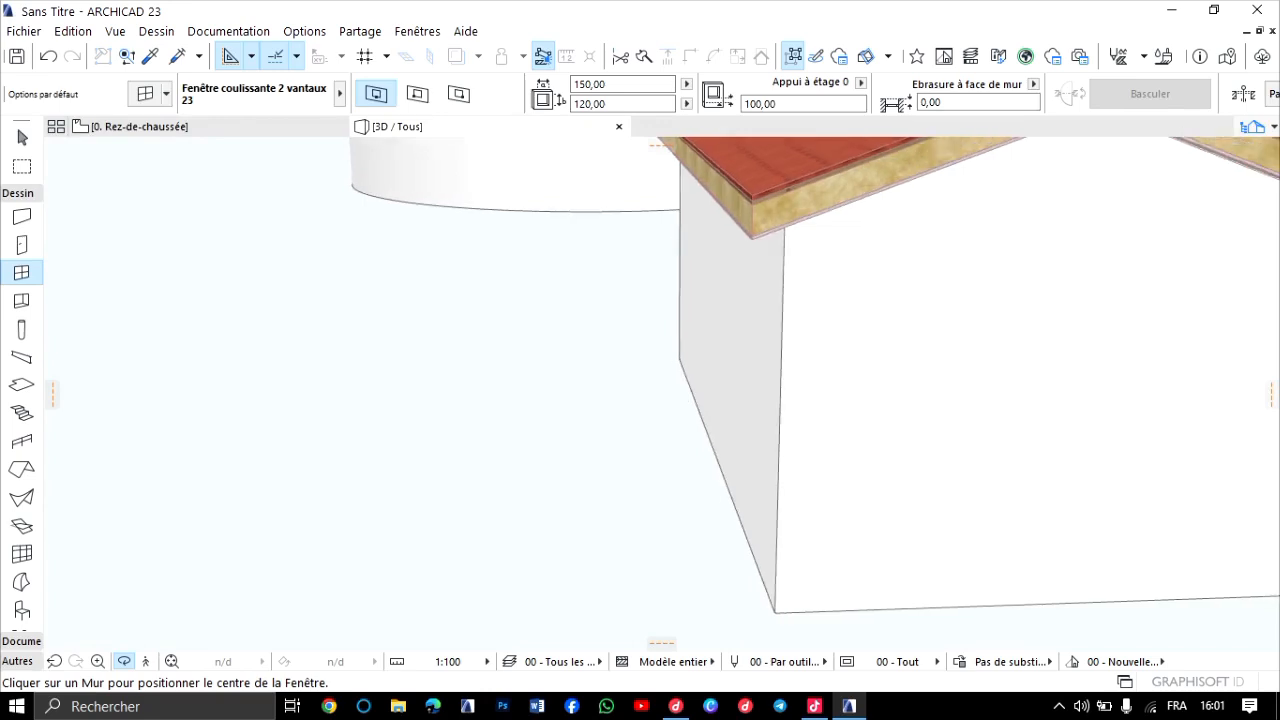
middle_click_drag(661, 394, 462, 386, "shift")
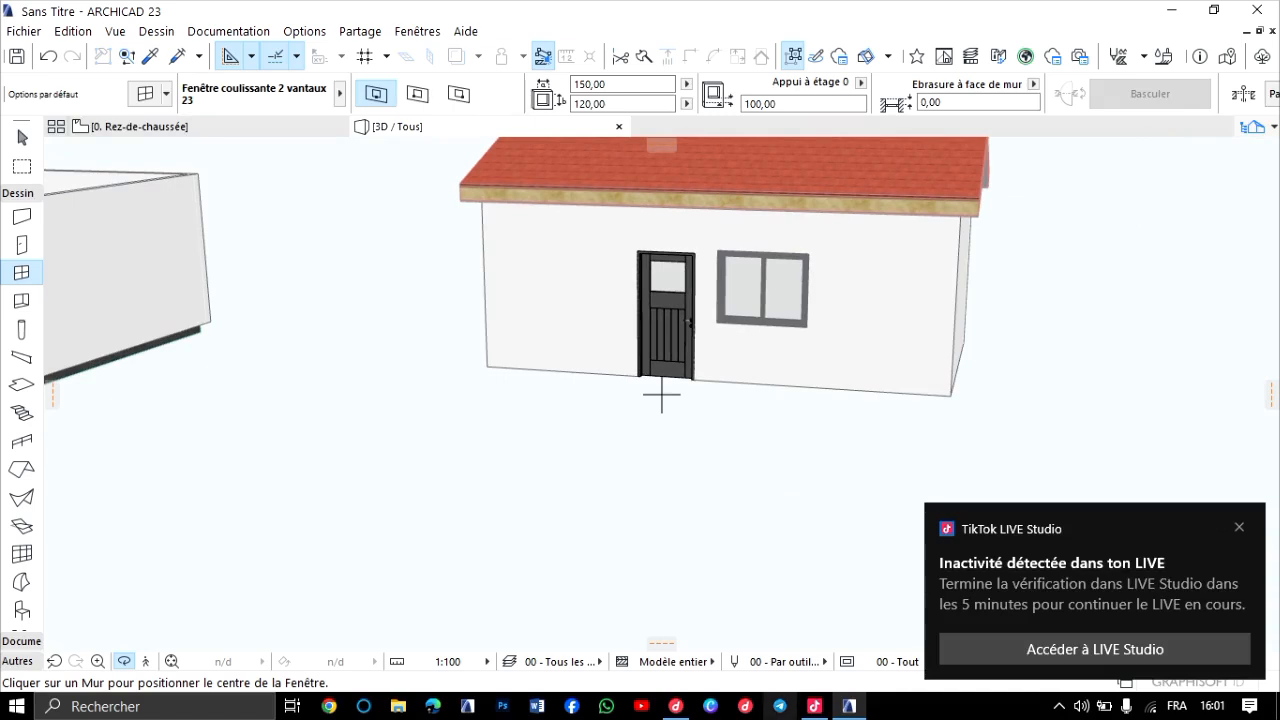
Switch to TikTok LIVE Studio, complete the inactivity puzzle verification so the live continues, and return to ARCHICAD.
left_click(815, 706)
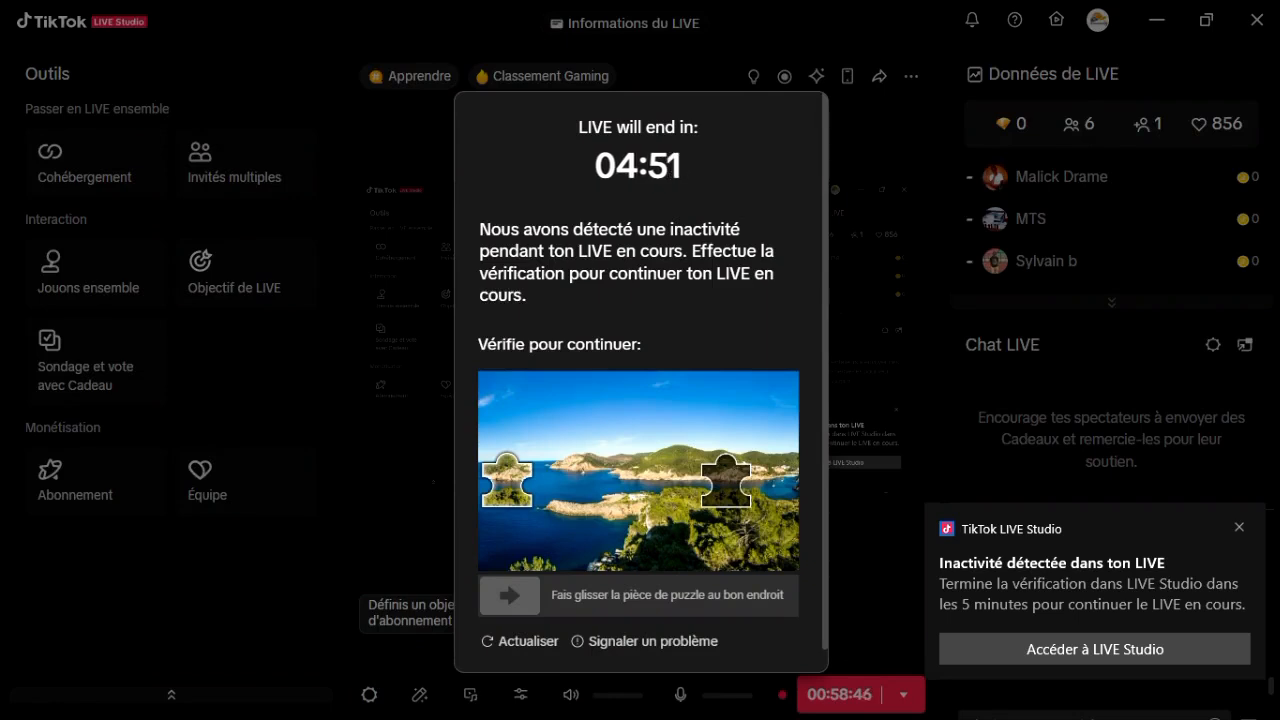
left_click_drag(510, 595, 648, 595)
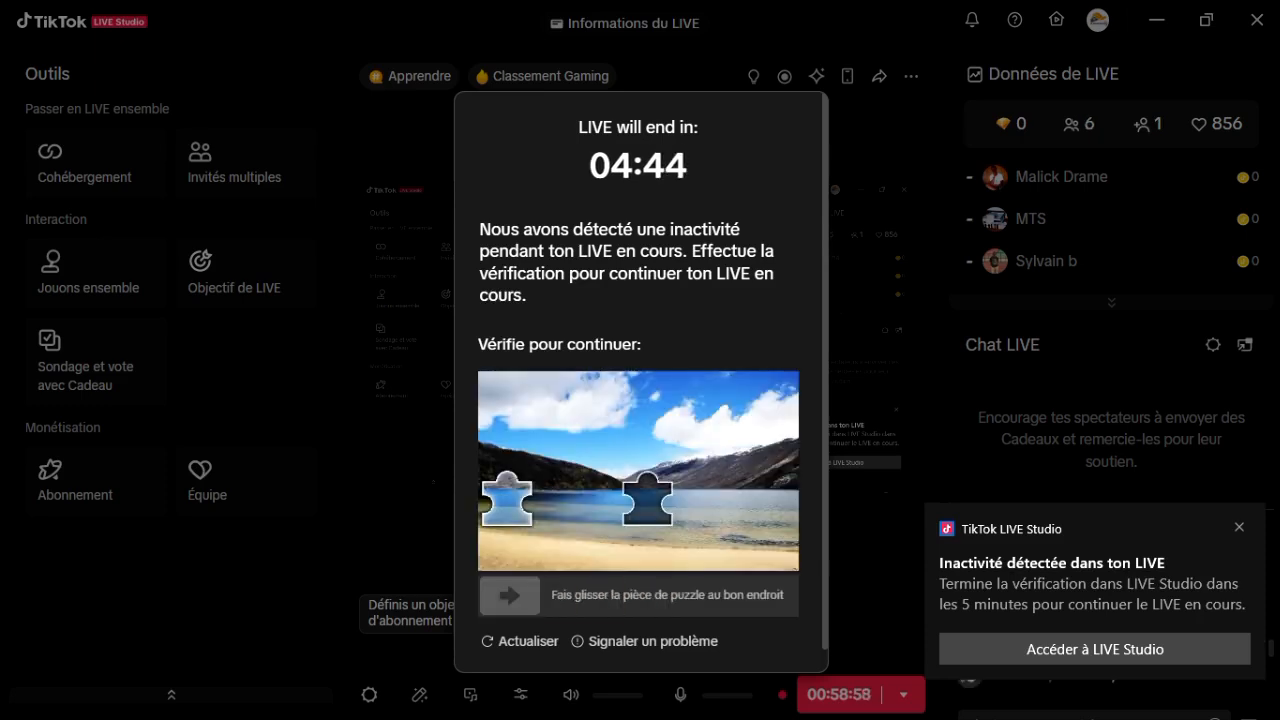
left_click_drag(509, 595, 650, 595)
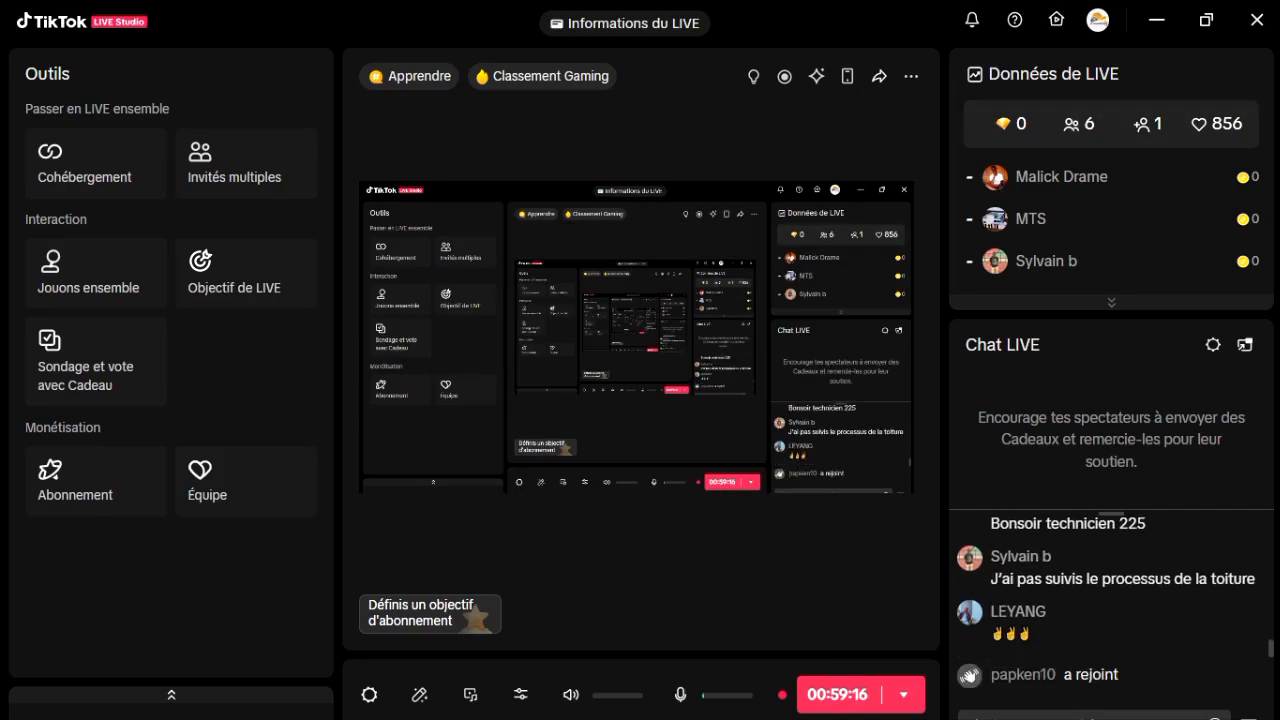
left_click(1157, 19)
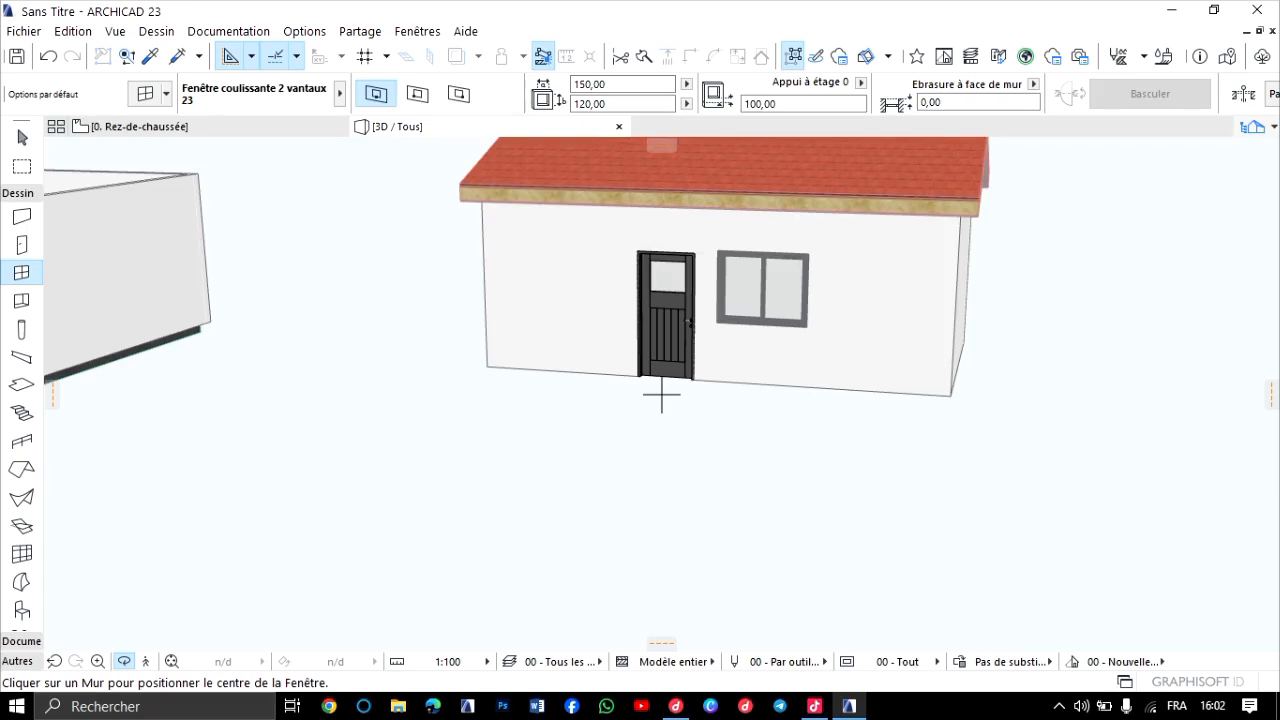
Examine the small building's gabled roof in 3D from the door side, the gable end and above.
scroll(22, 415, "down", 2)
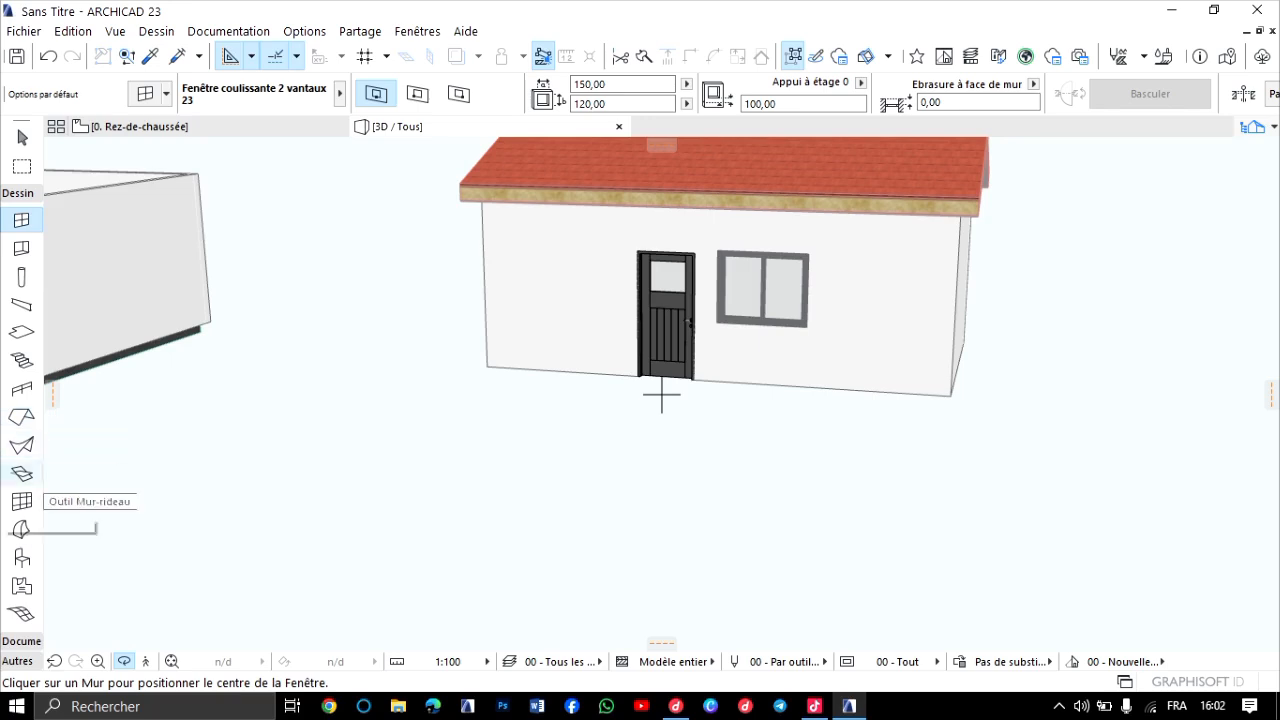
scroll(643, 250, "down", 2)
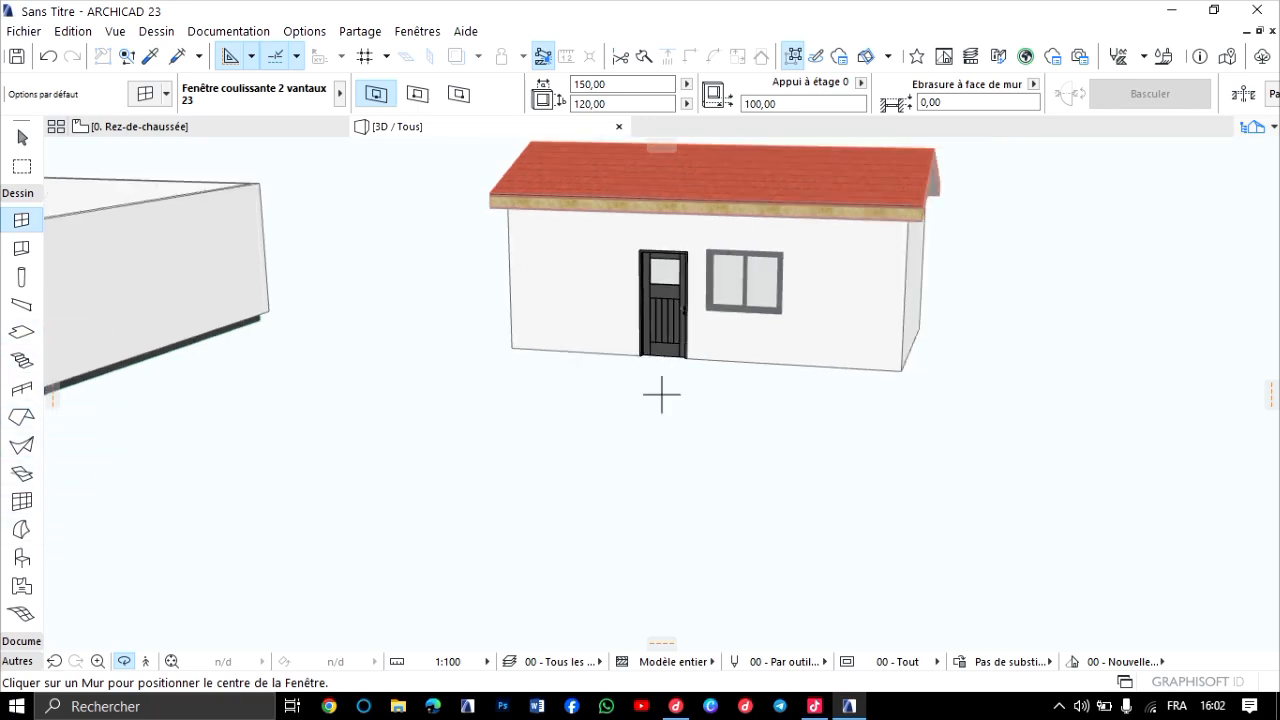
middle_click_drag(661, 394, 495, 435, "shift")
middle_click_drag(845, 180, 690, 322)
scroll(690, 322, "up", 2)
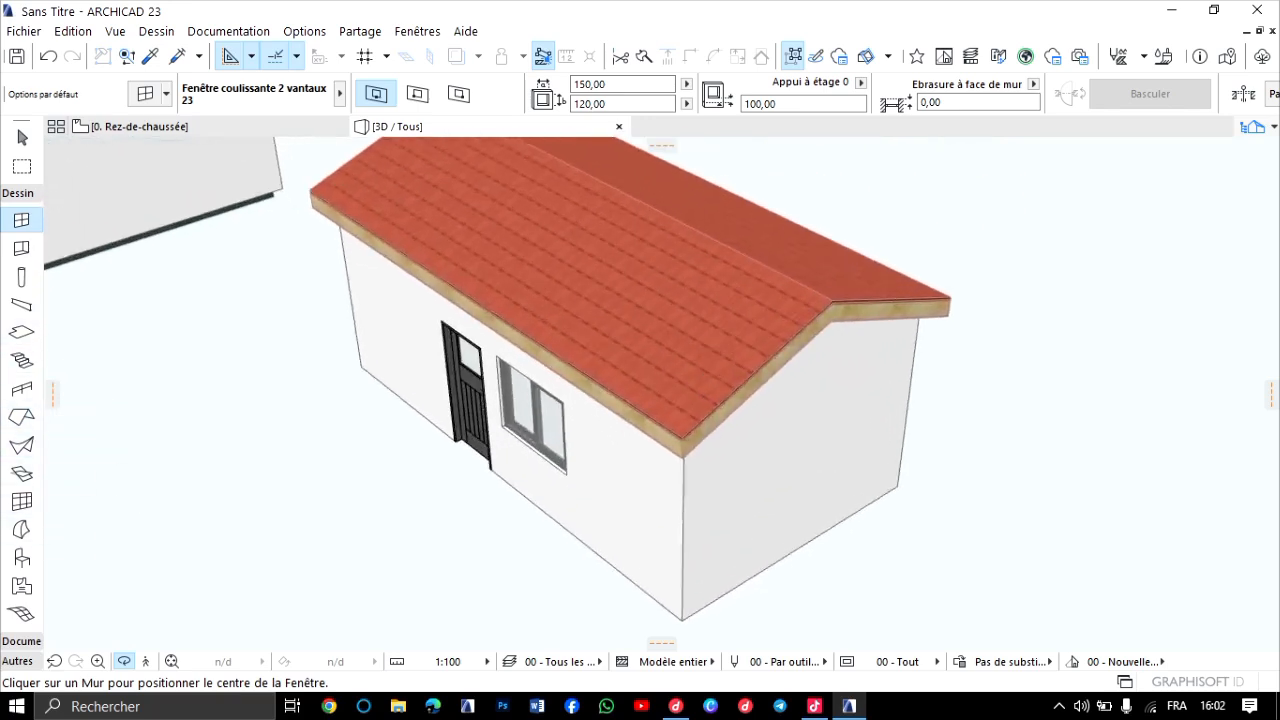
scroll(690, 322, "up", 1)
middle_click_drag(661, 394, 505, 390, "shift")
middle_click_drag(880, 350, 590, 400)
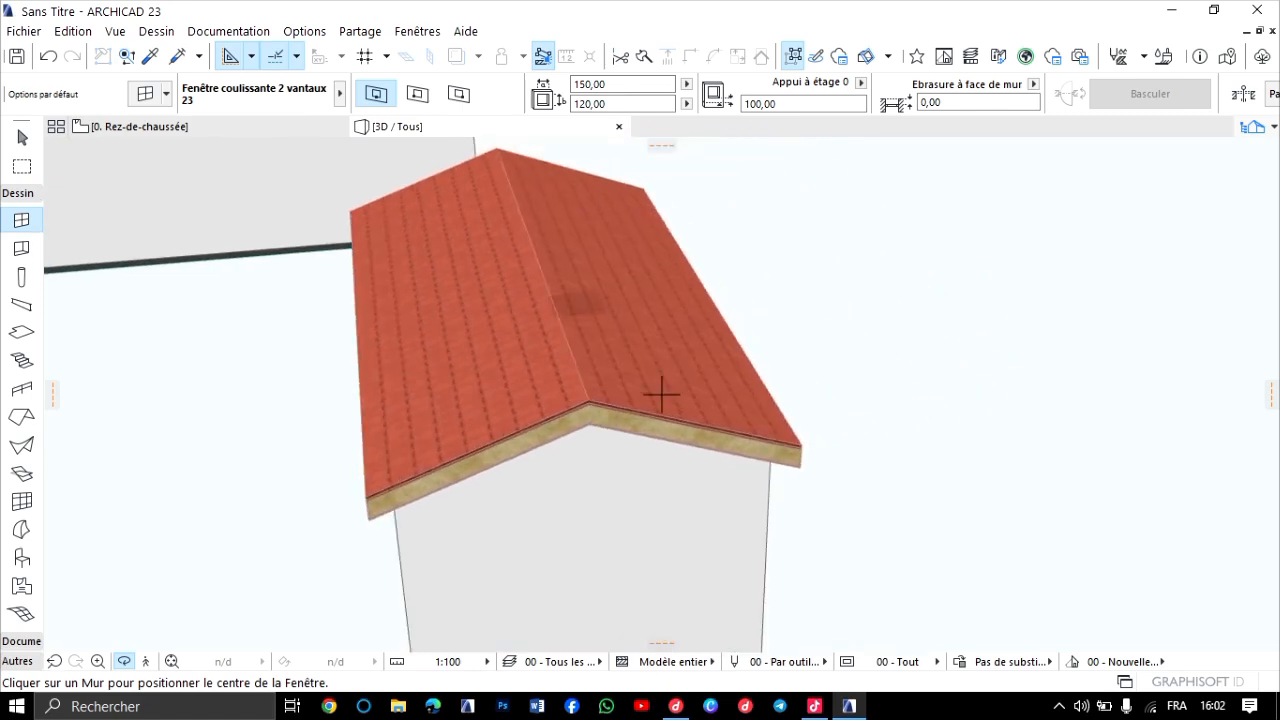
scroll(661, 394, "up", 1)
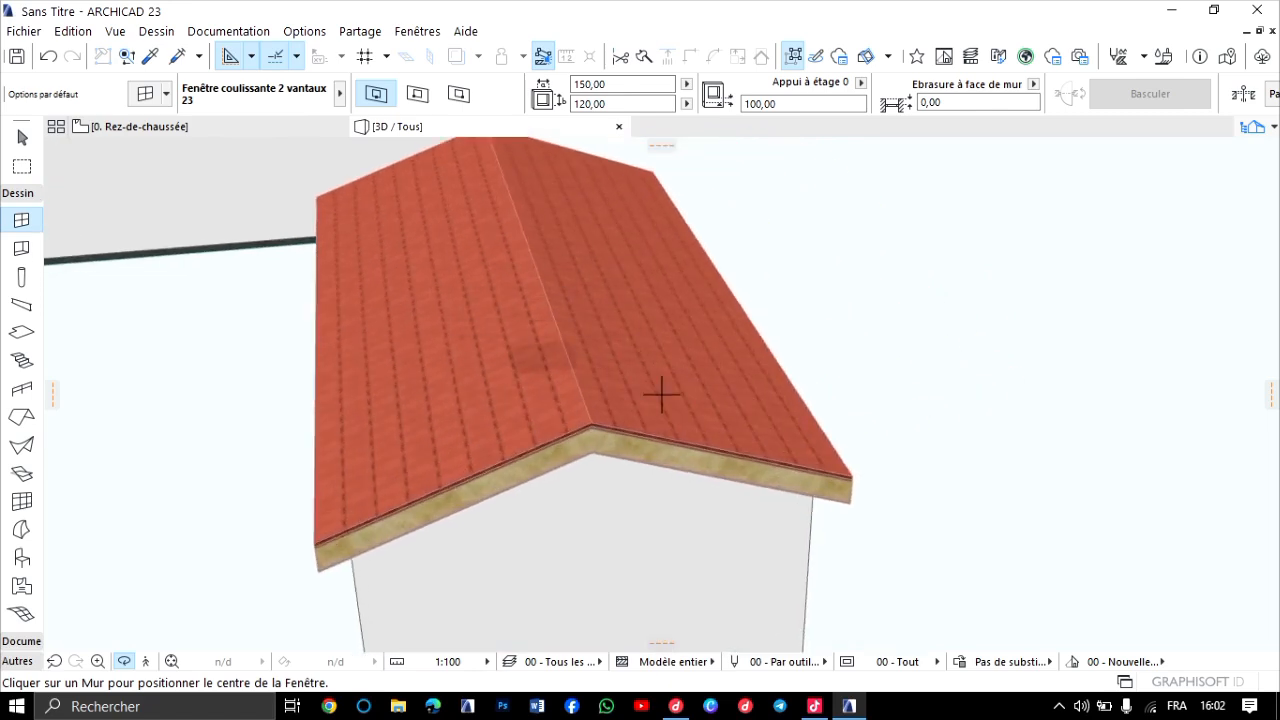
scroll(661, 394, "up", 4)
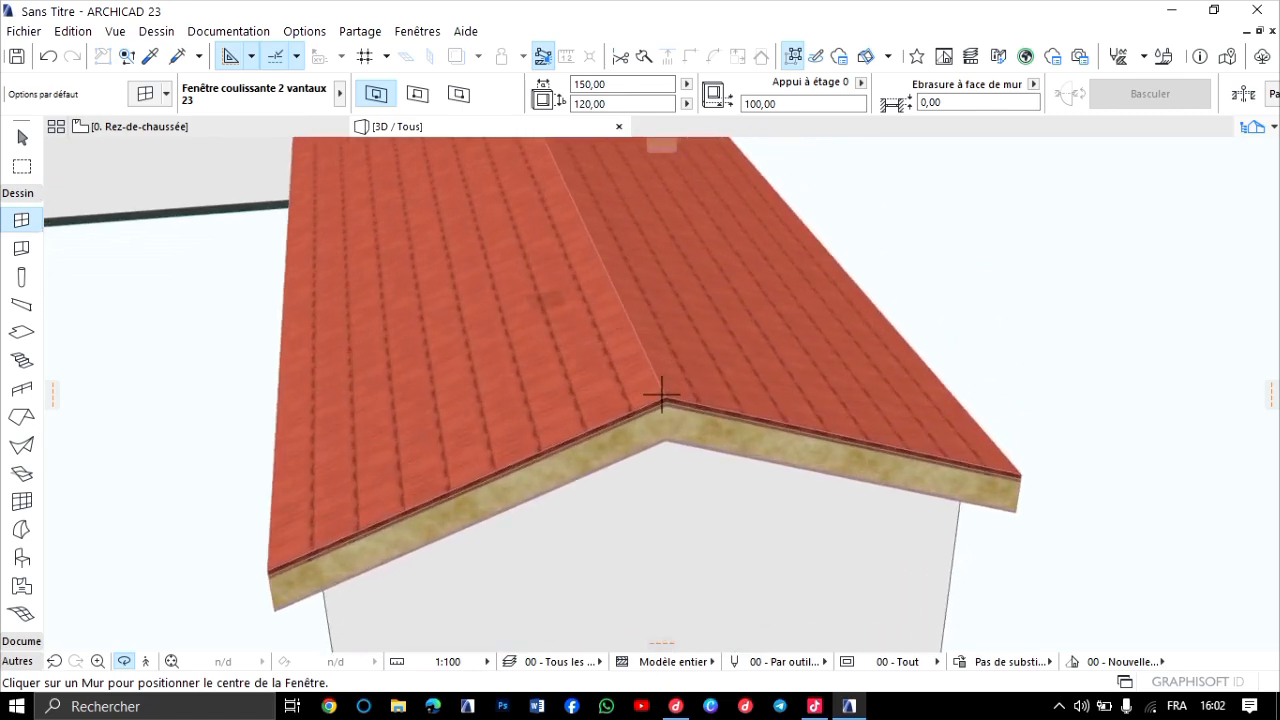
scroll(661, 394, "down", 6)
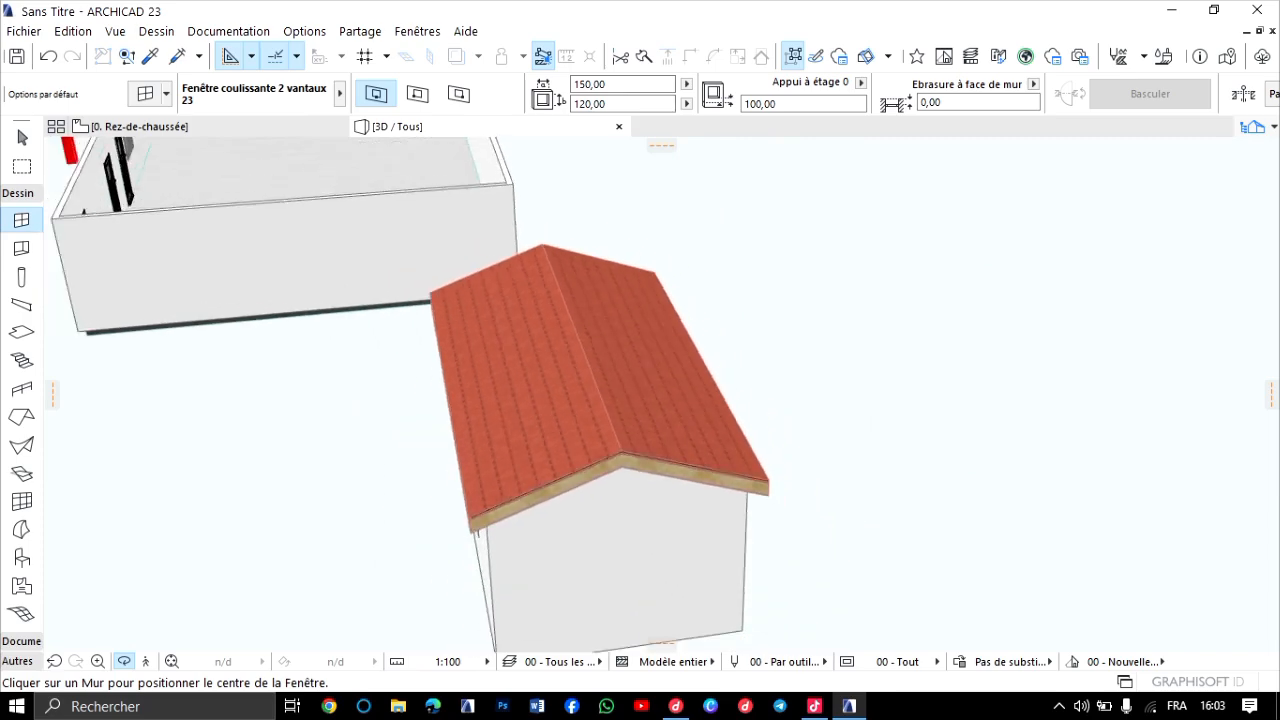
middle_click_drag(710, 328, 535, 348)
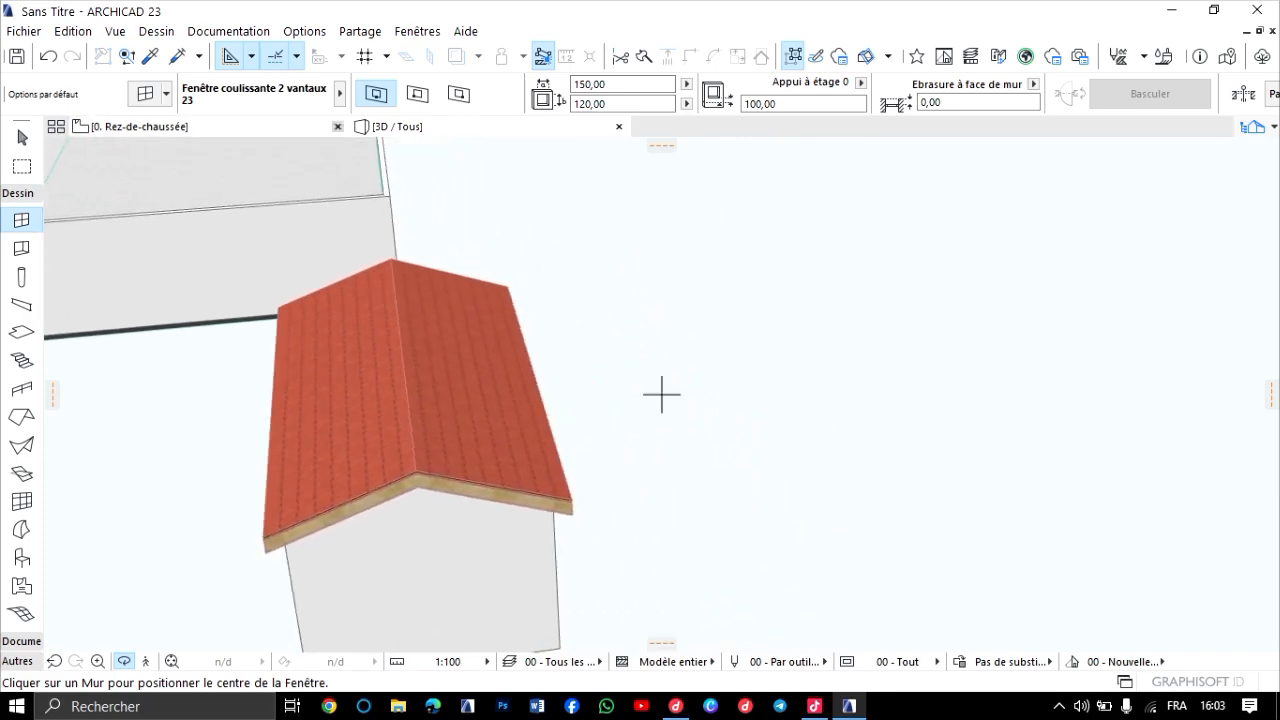
On the 0. Rez-de-chaussée floor plan, draw a closed rectangle of chained exterior walls about 670 × 312 above the small building.
key("F2")
scroll(497, 431, "down", 6)
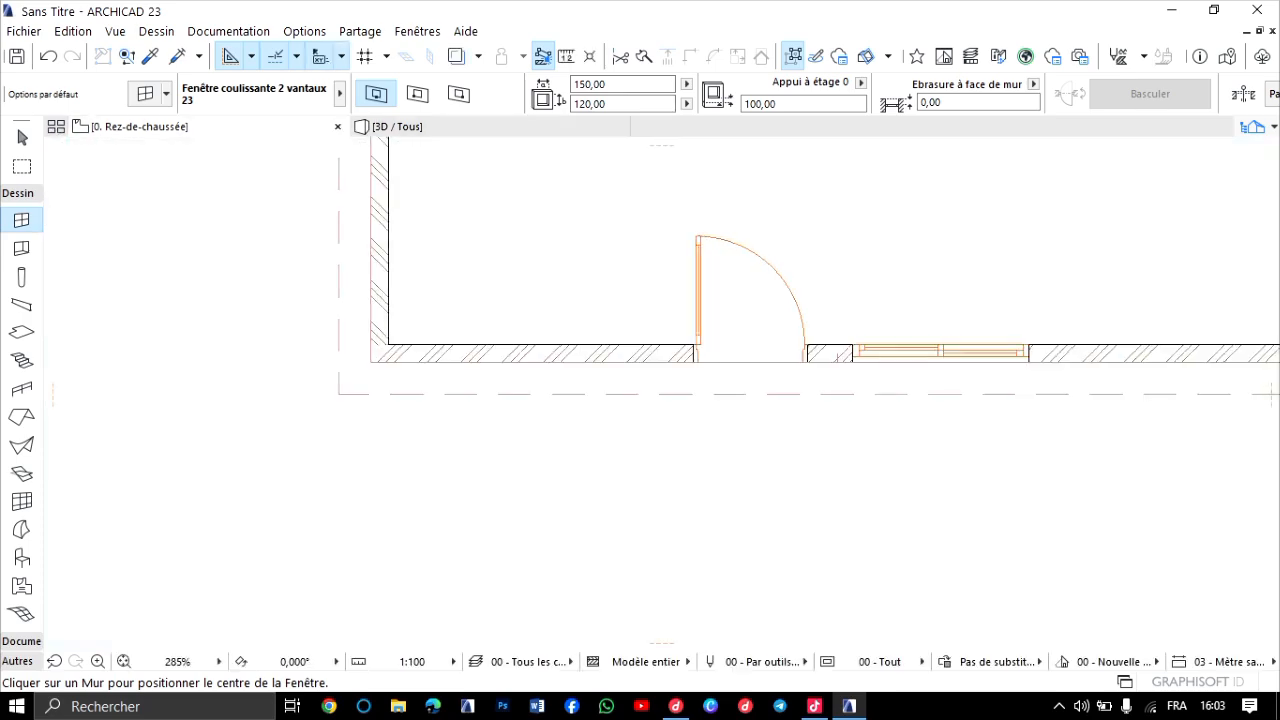
scroll(706, 250, "down", 2)
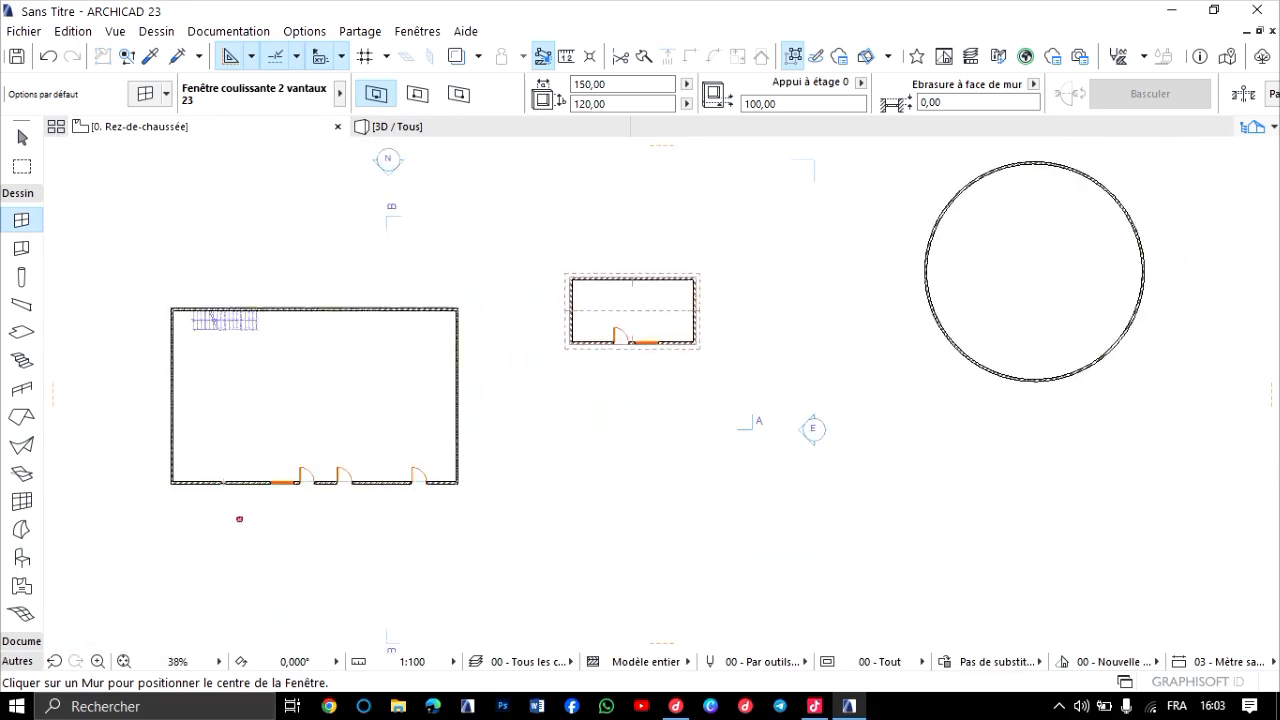
middle_click_drag(587, 188, 627, 270)
scroll(627, 270, "up", 2)
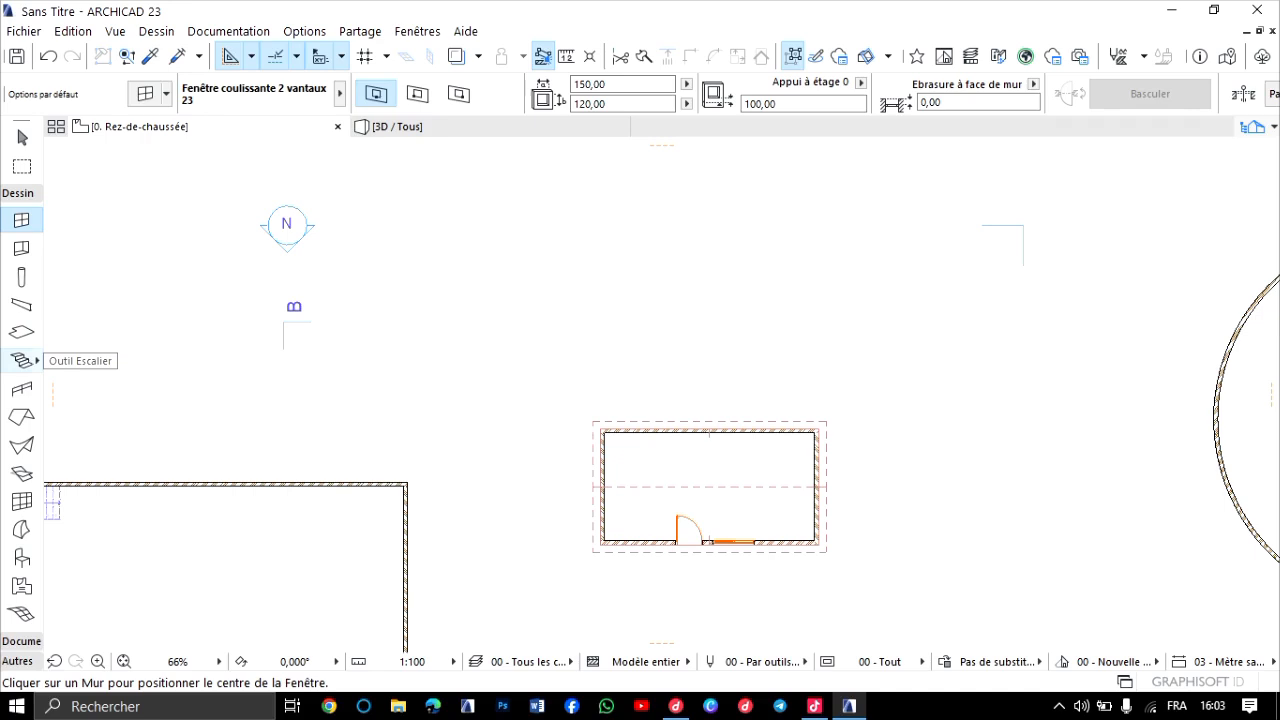
scroll(22, 330, "up", 2)
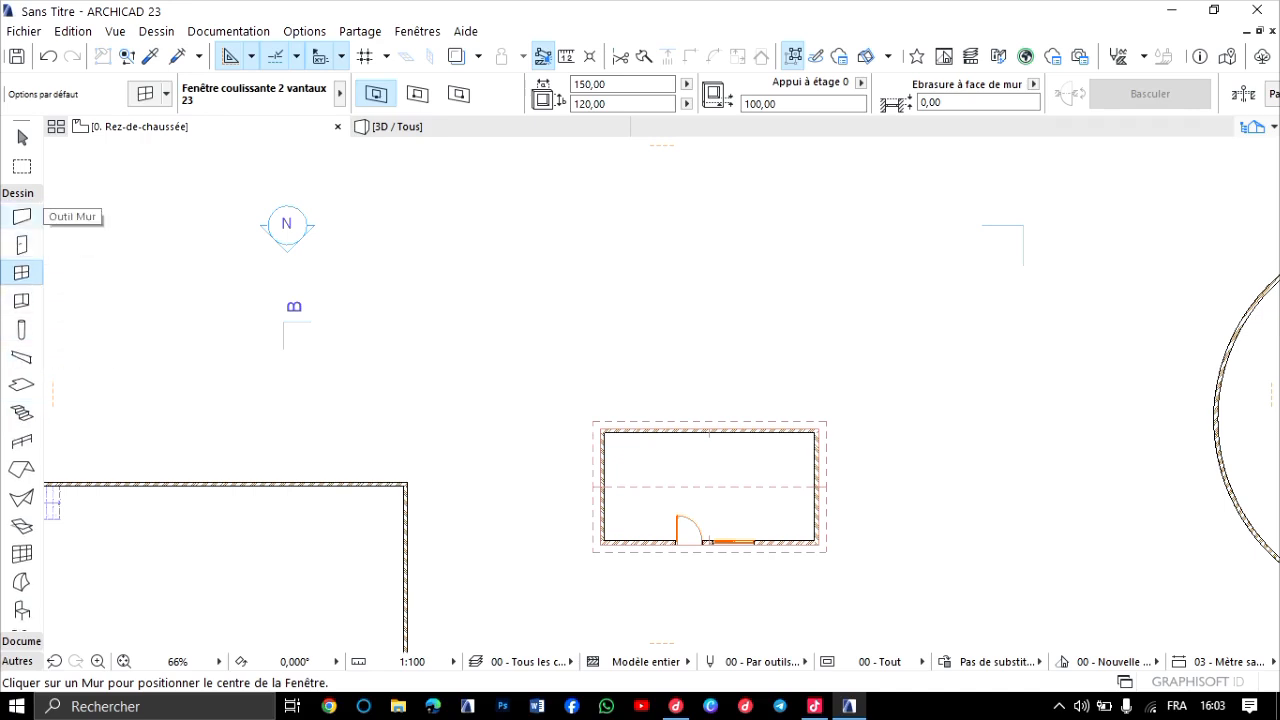
left_click(22, 216)
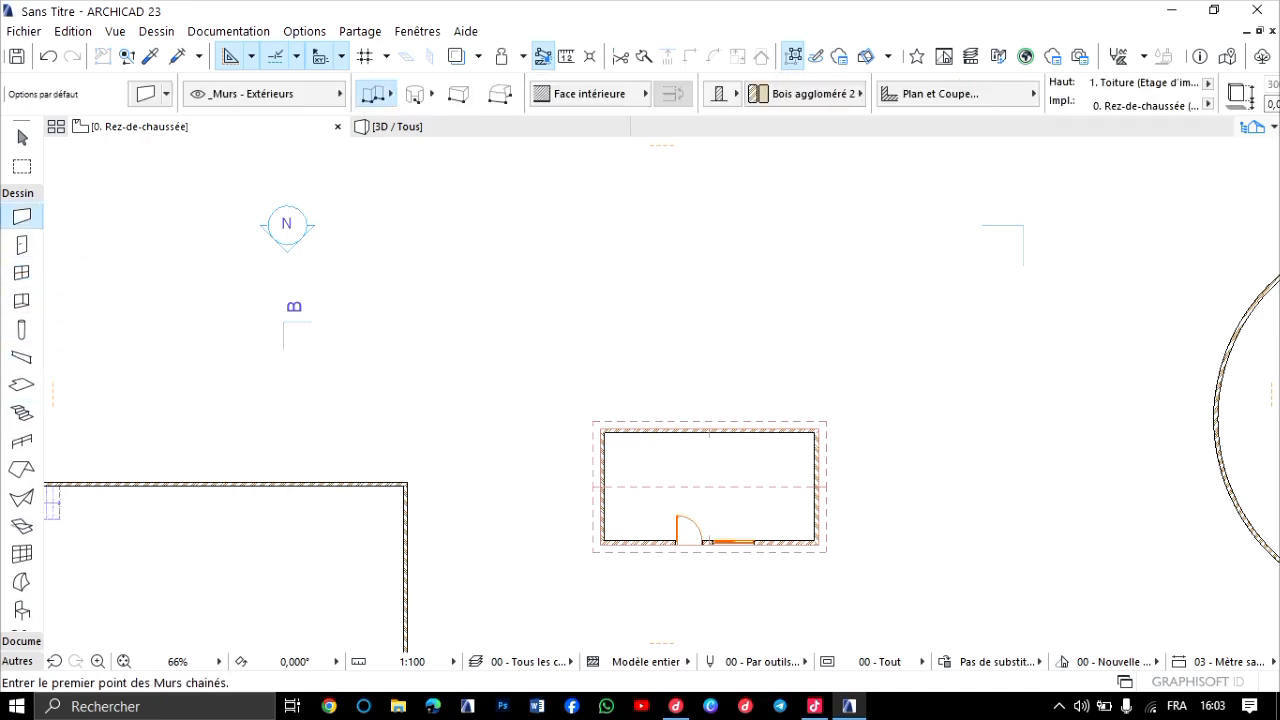
left_click(529, 240)
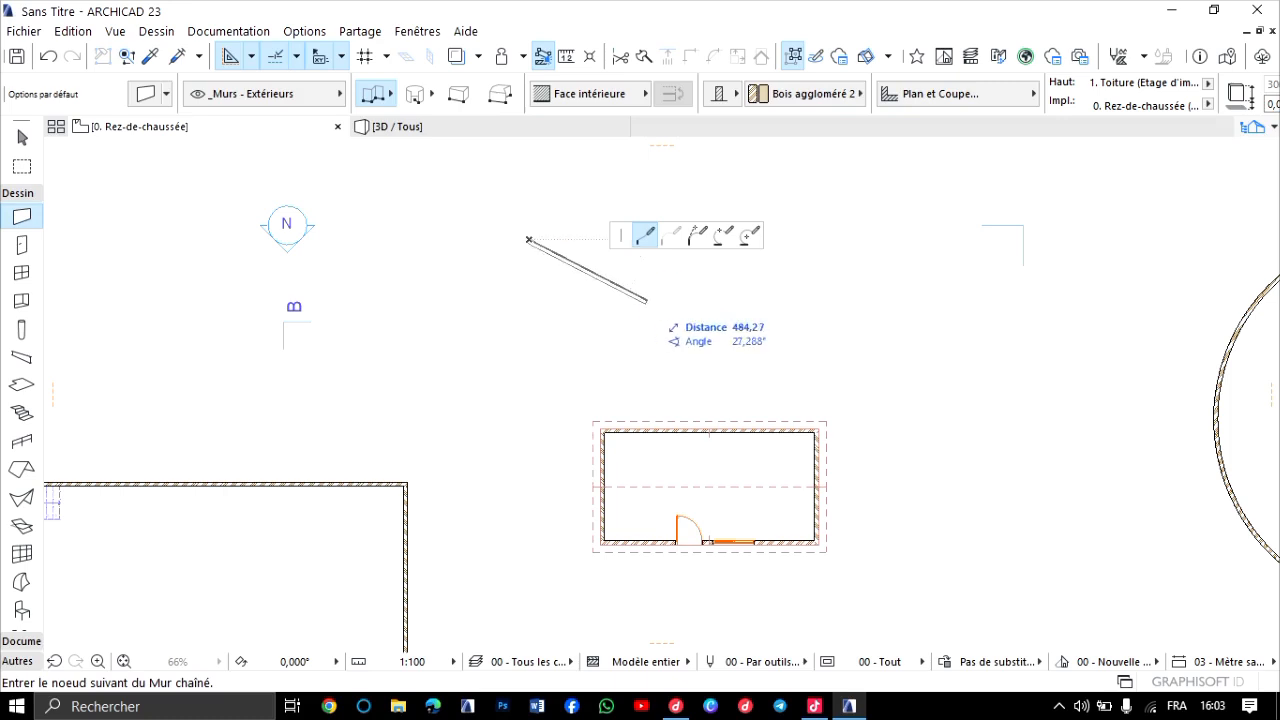
scroll(726, 245, "up", 2)
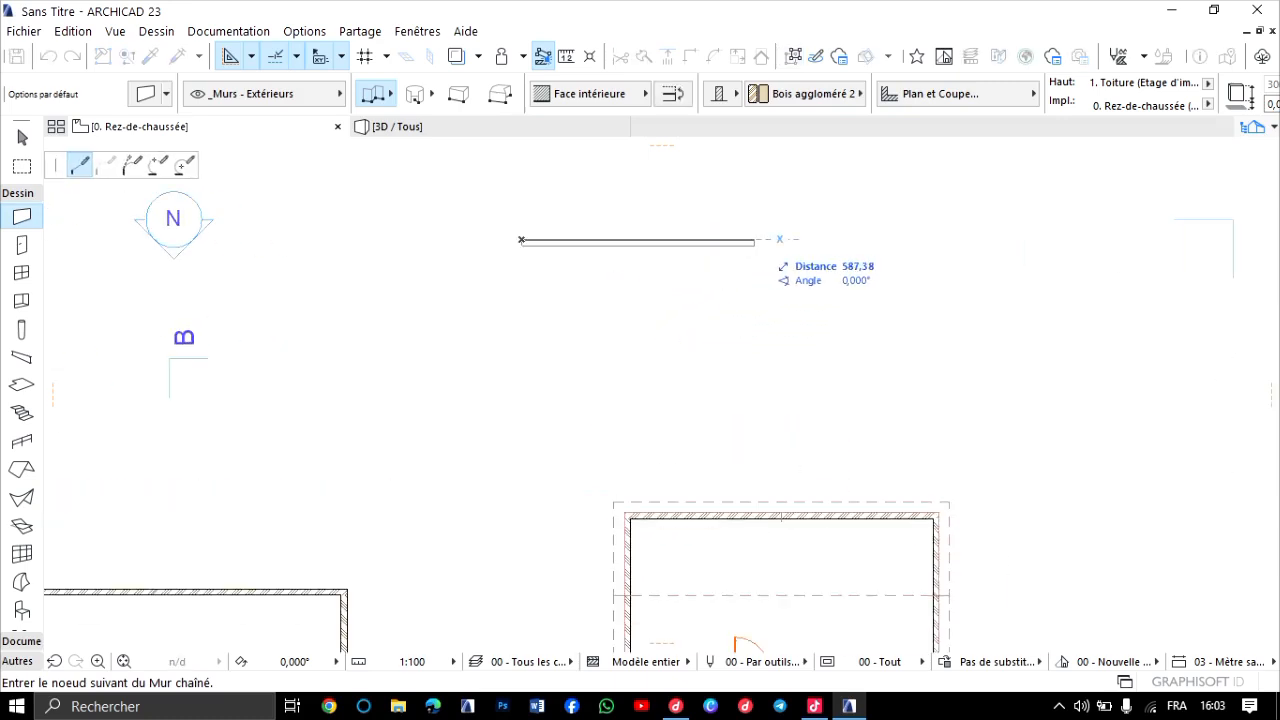
left_click(786, 240)
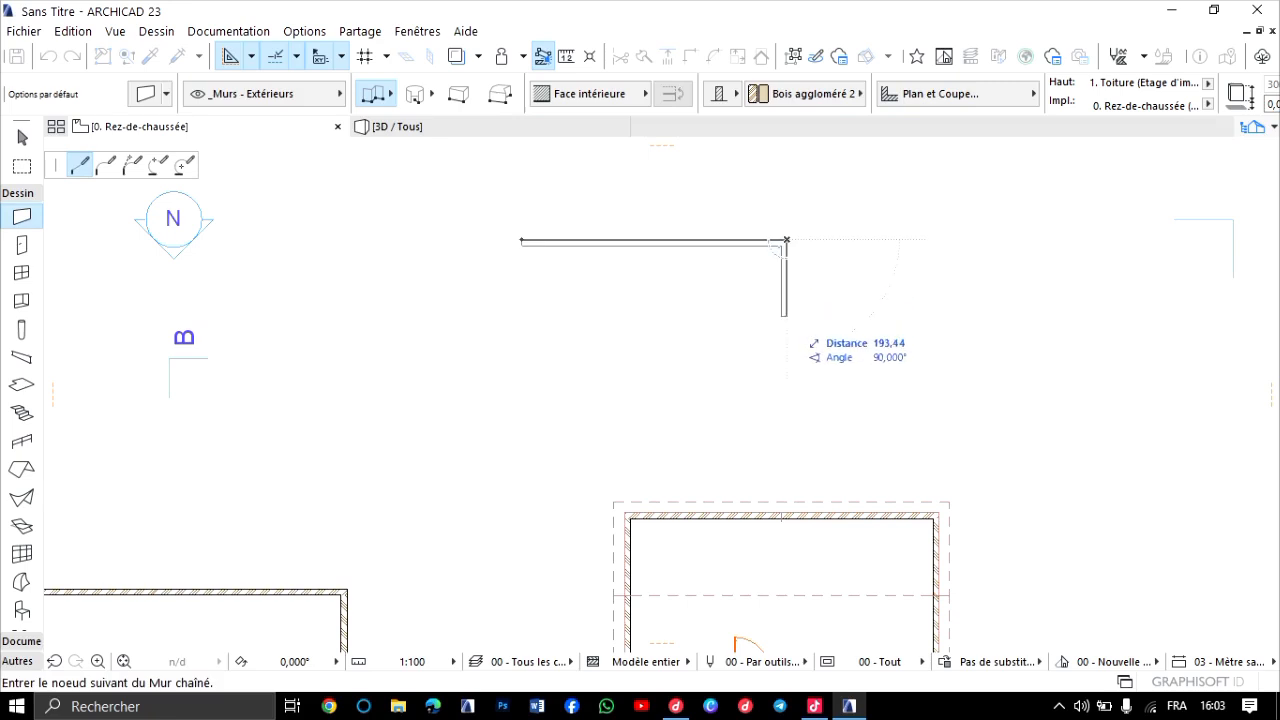
left_click(785, 362)
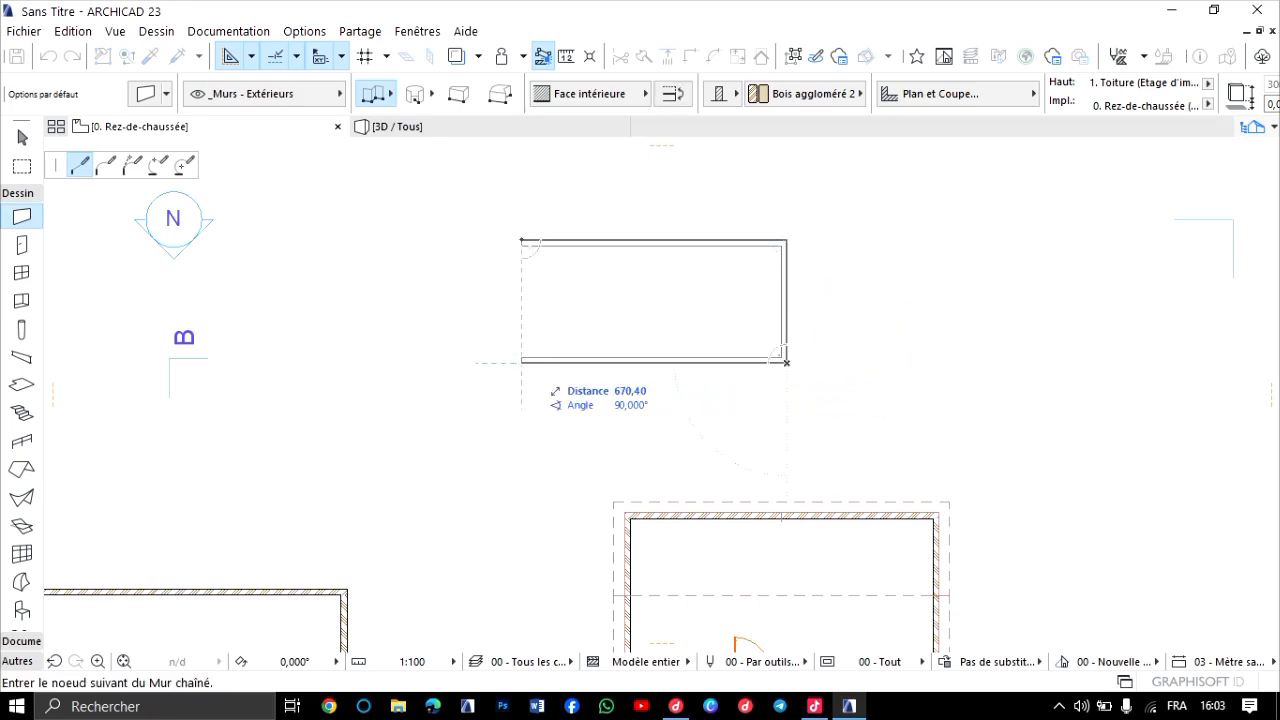
left_click(521, 362)
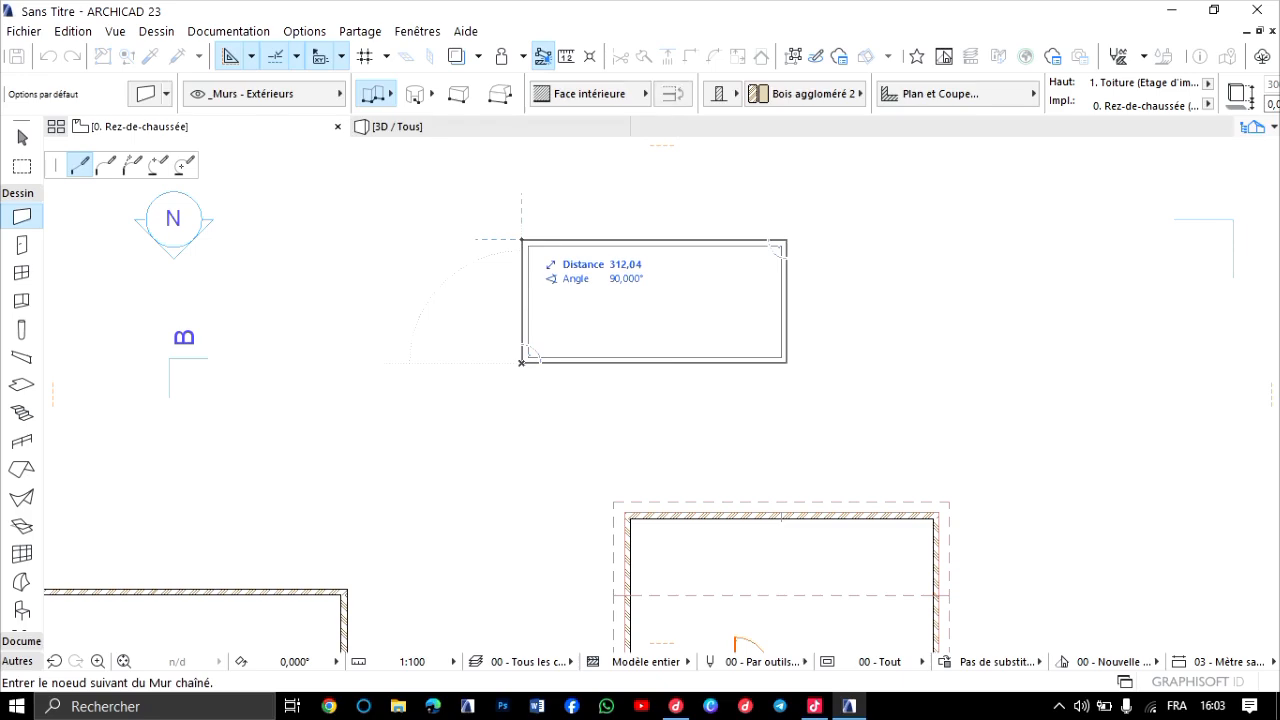
left_click(521, 240)
Move the new rectangle's lower long wall straight down, away from the two side walls, and clear the selection.
scroll(612, 273, "down", 3)
scroll(622, 283, "up", 3)
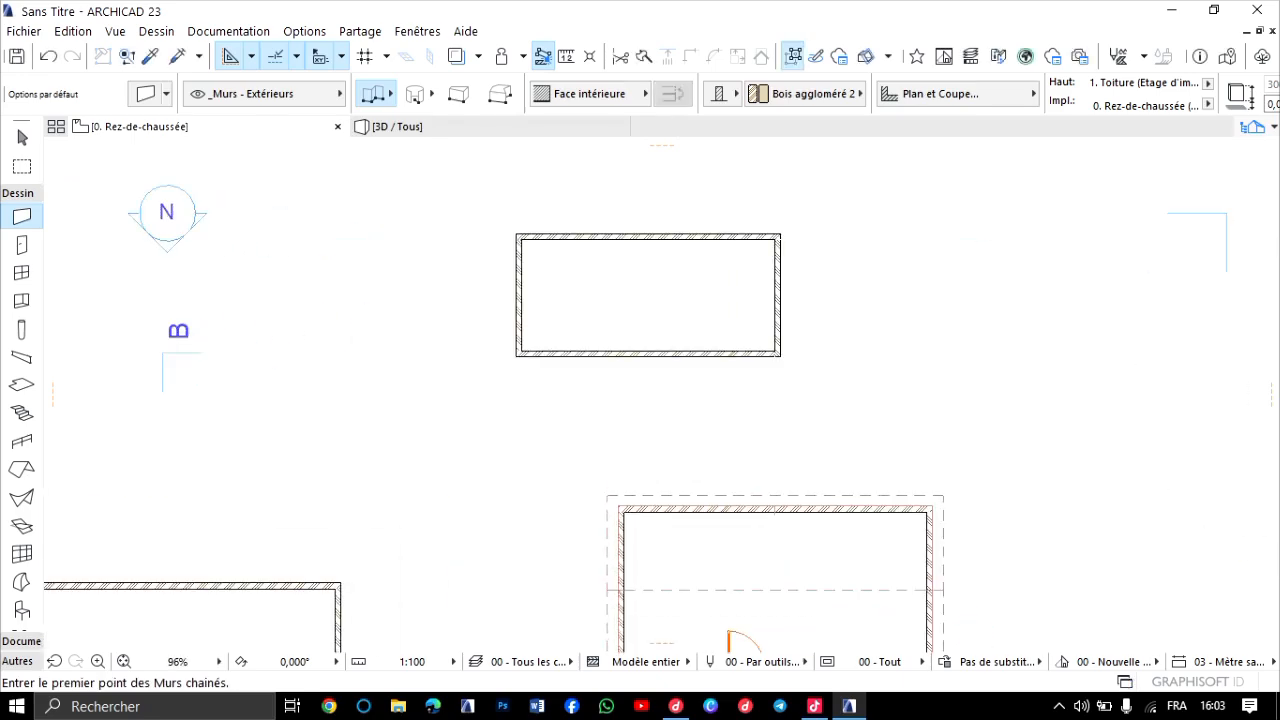
scroll(430, 600, "up", 1)
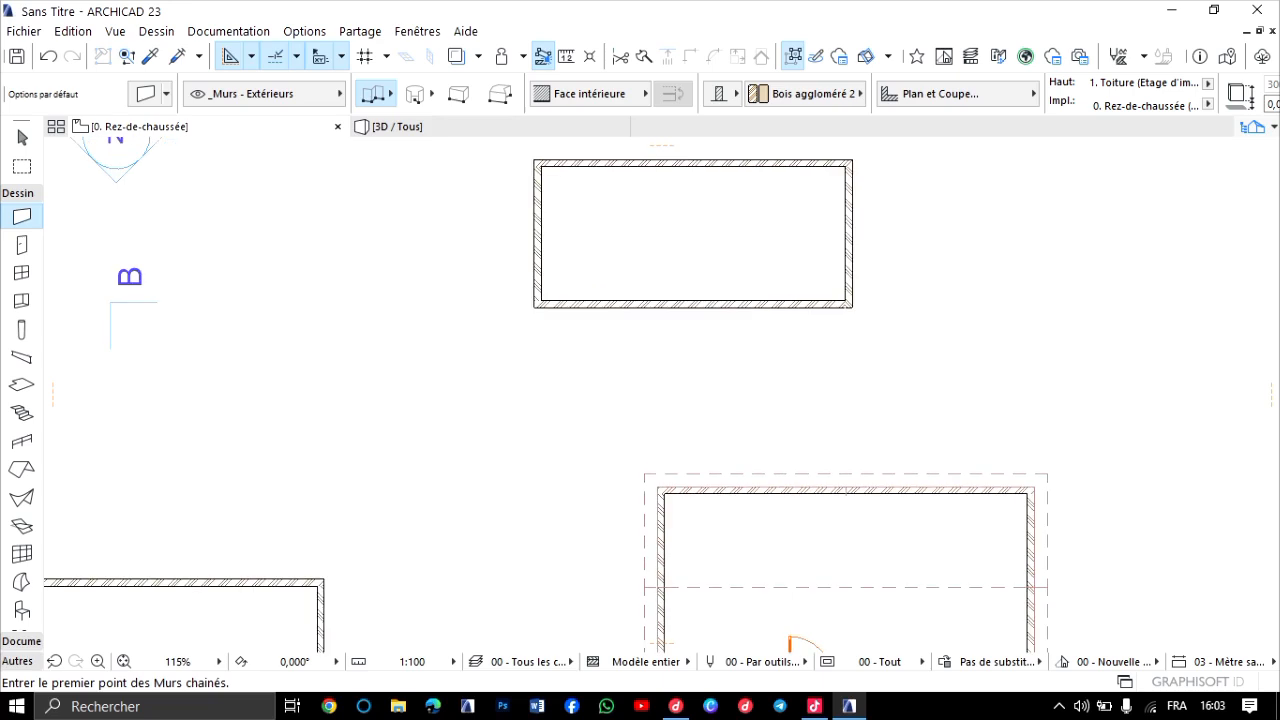
left_click(694, 307, "shift")
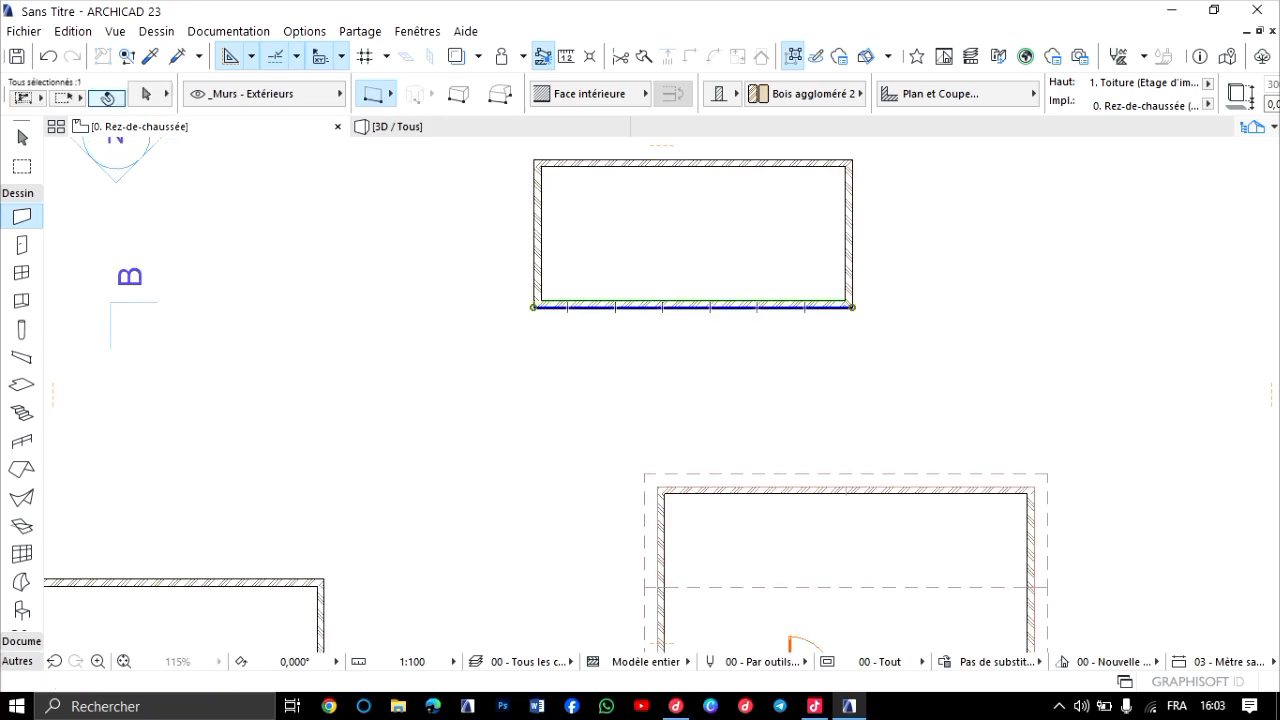
left_click_drag(694, 307, 694, 355)
left_click(694, 351)
key("Escape")
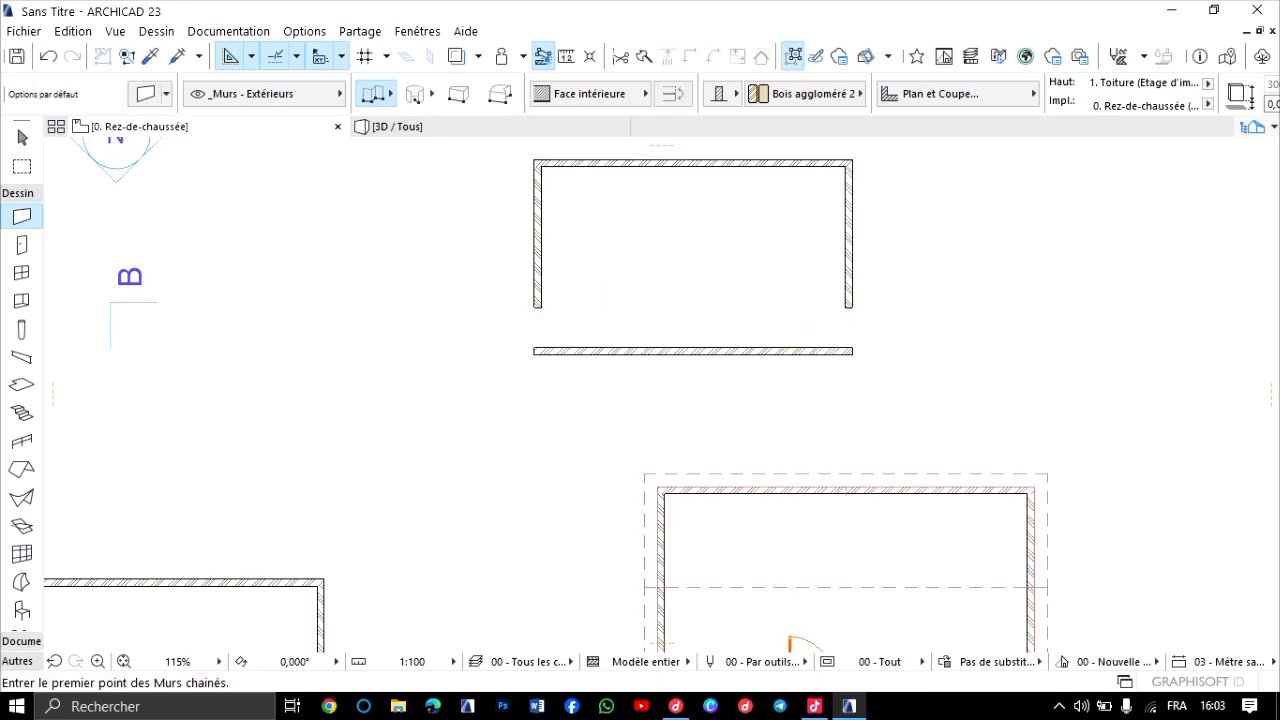
Intersect the new rectangle's two side walls with the detached lower wall to close its corners, and dismiss the YouTube notification.
key("Escape")
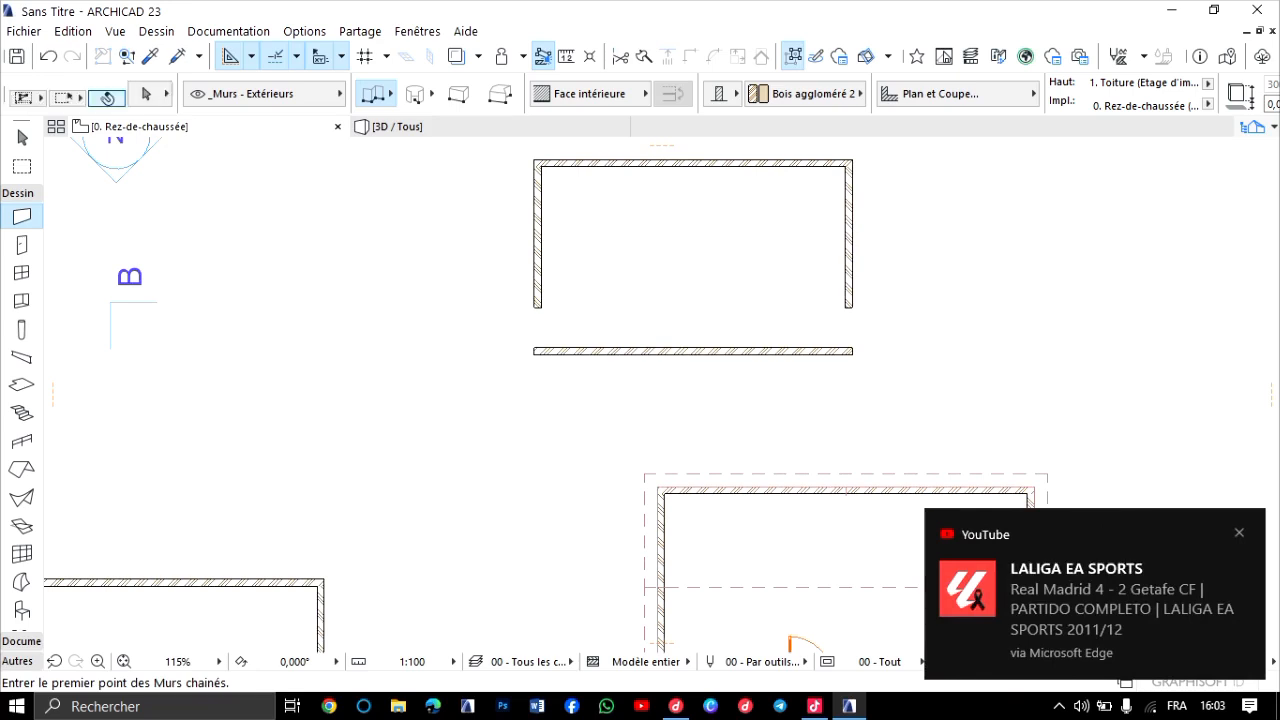
left_click(536, 236, "shift")
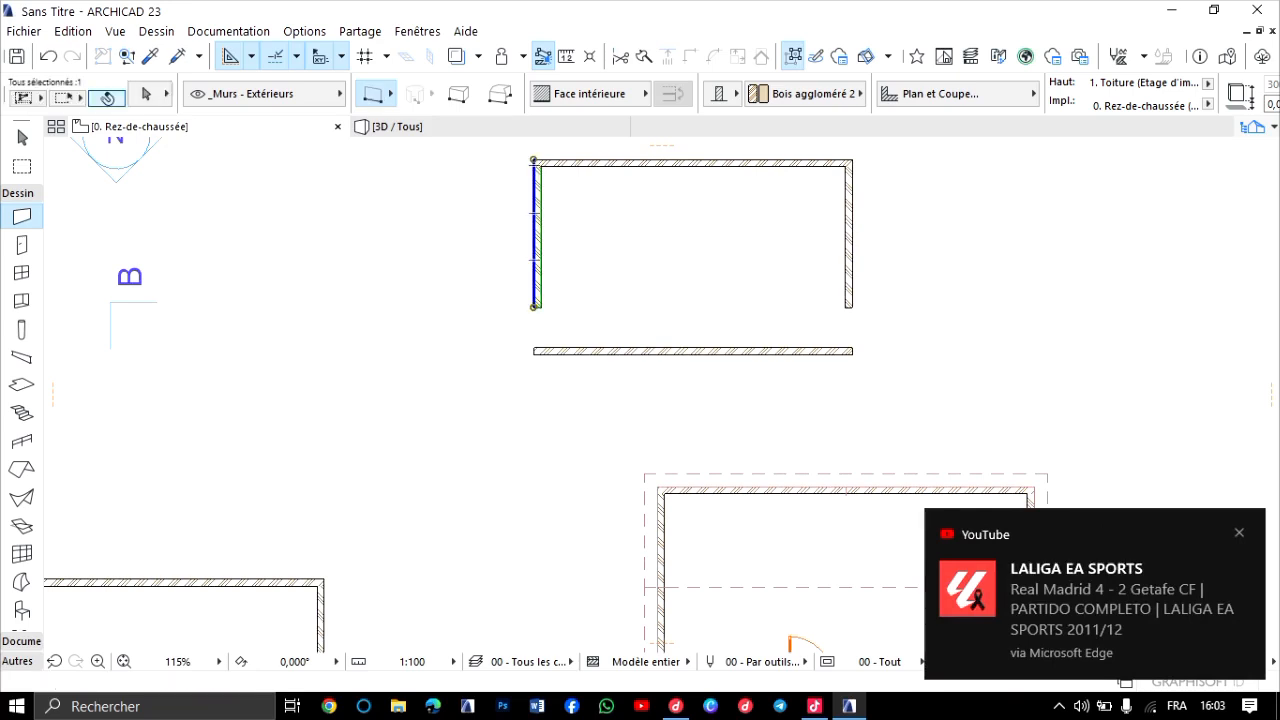
left_click(849, 236, "shift")
left_click(714, 353, "shift")
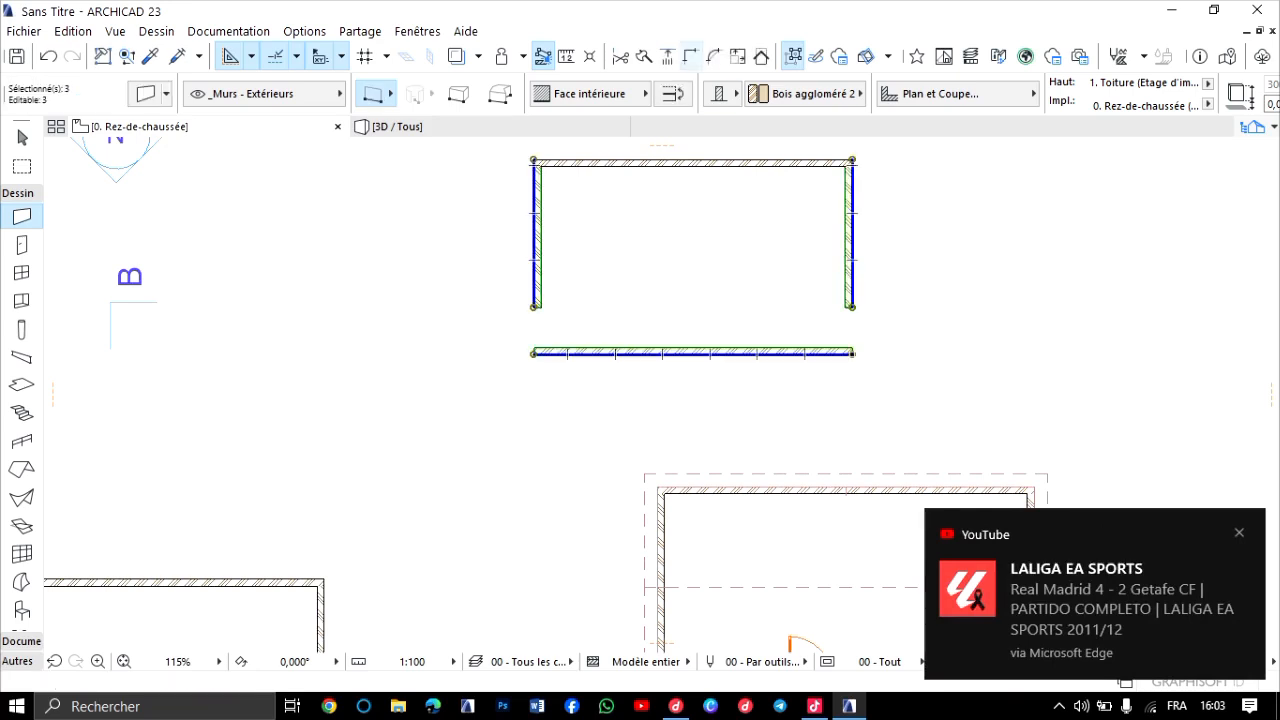
left_click(691, 56)
key("Escape")
scroll(895, 327, "down", 5)
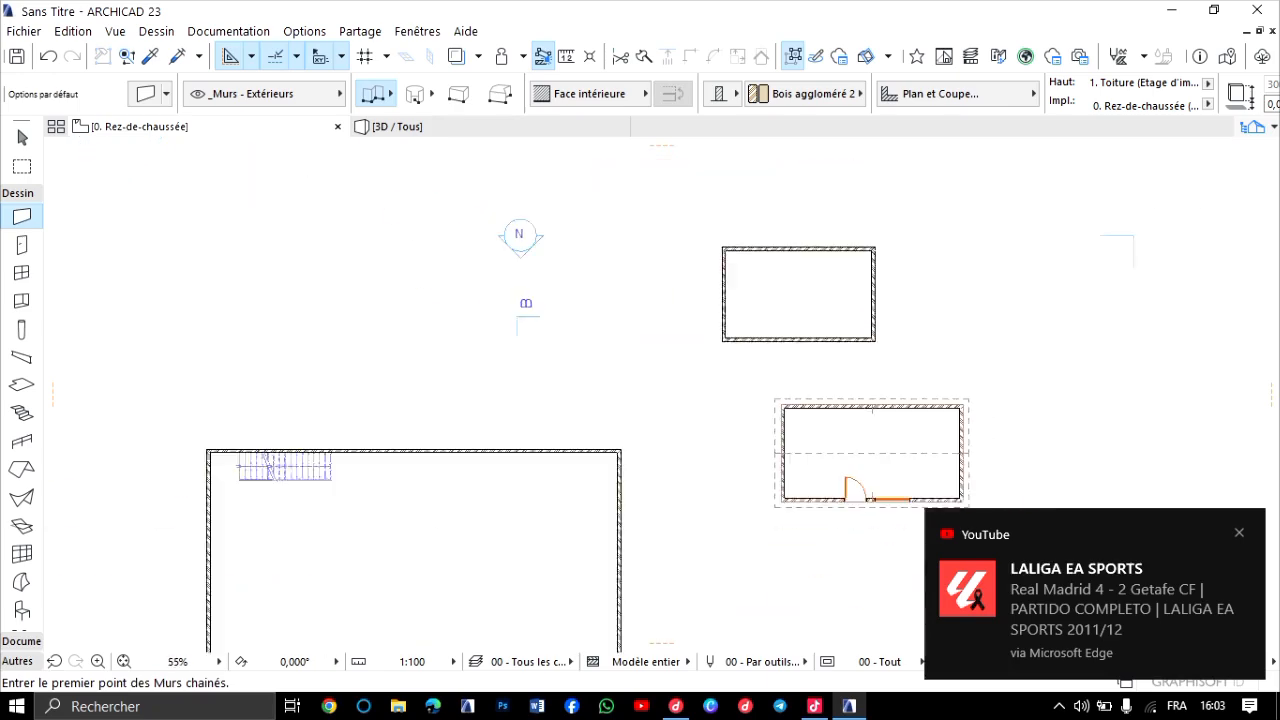
scroll(889, 318, "up", 2)
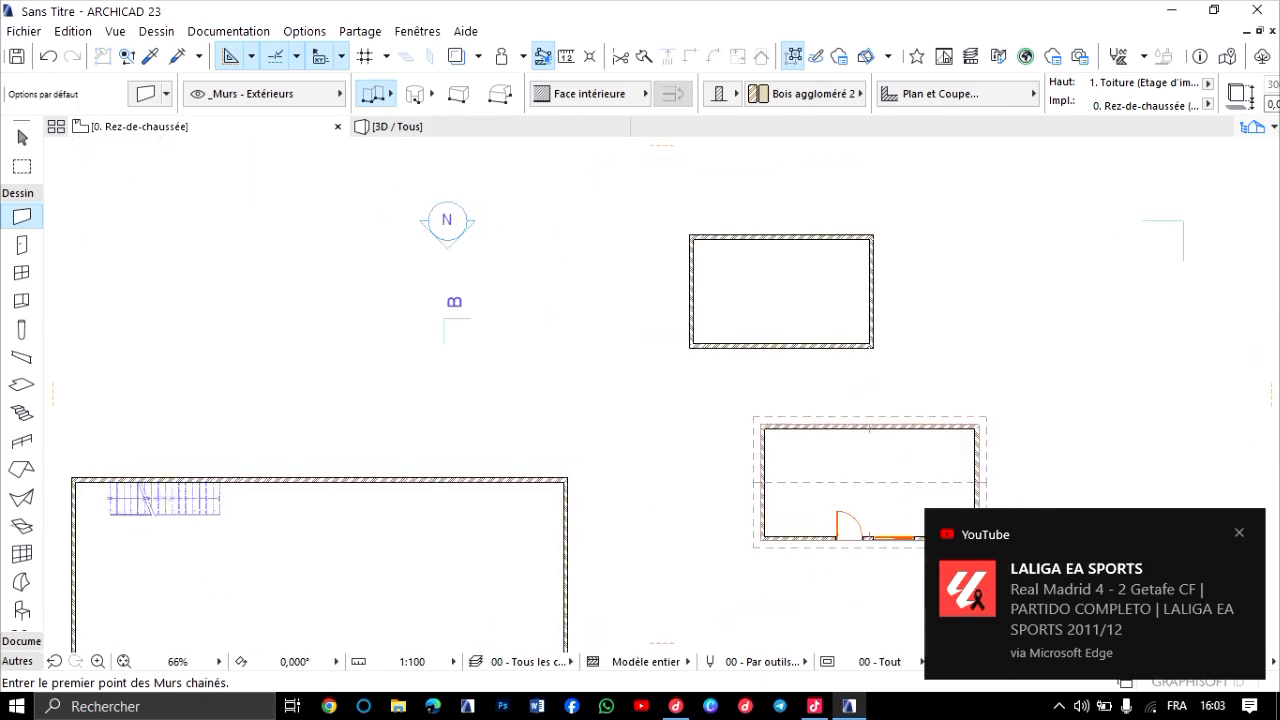
left_click(1239, 533)
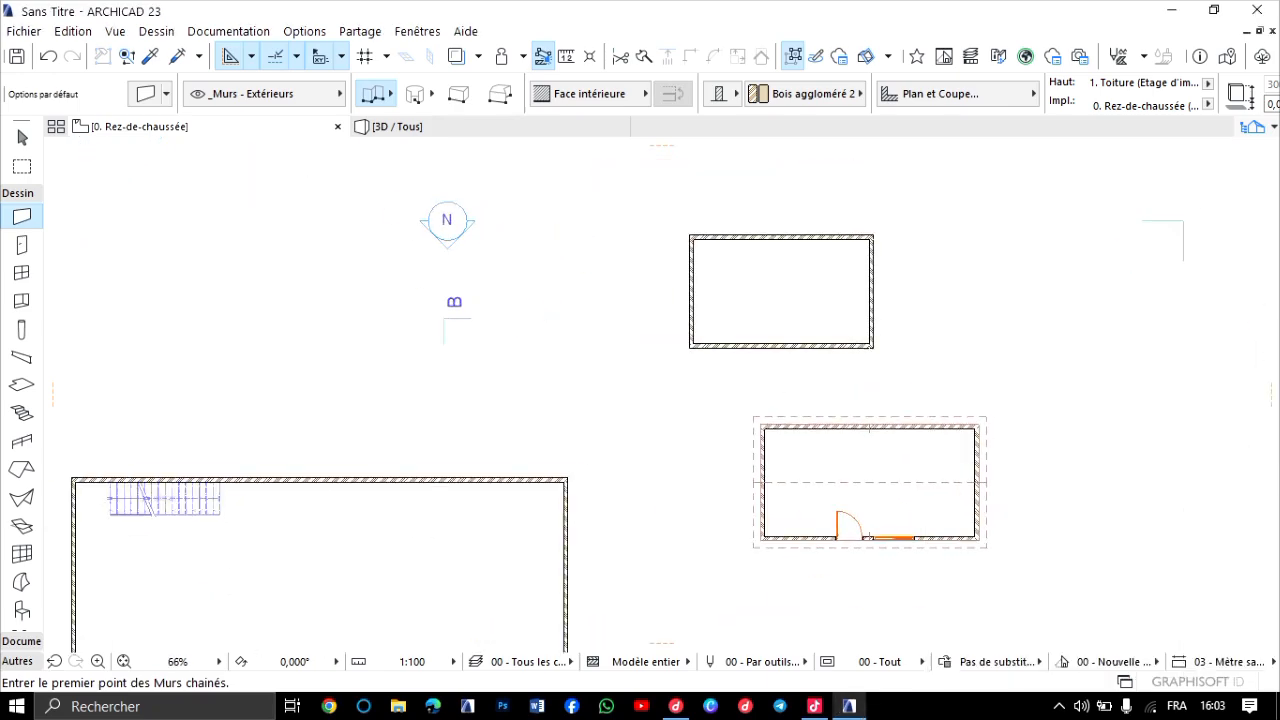
Create a complex multi-plane roof automatically from the outline of the new rectangular building, and view it in 3D beside the gabled one.
scroll(950, 471, "up", 3)
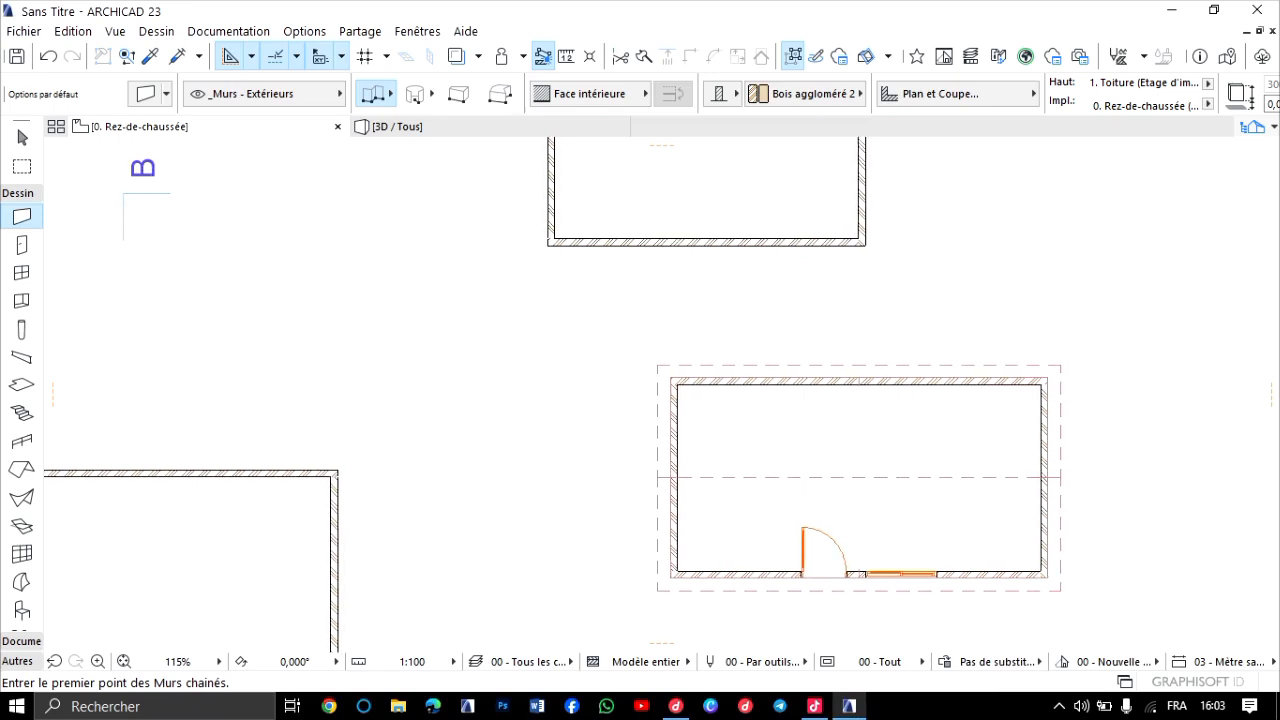
scroll(610, 515, "down", 2)
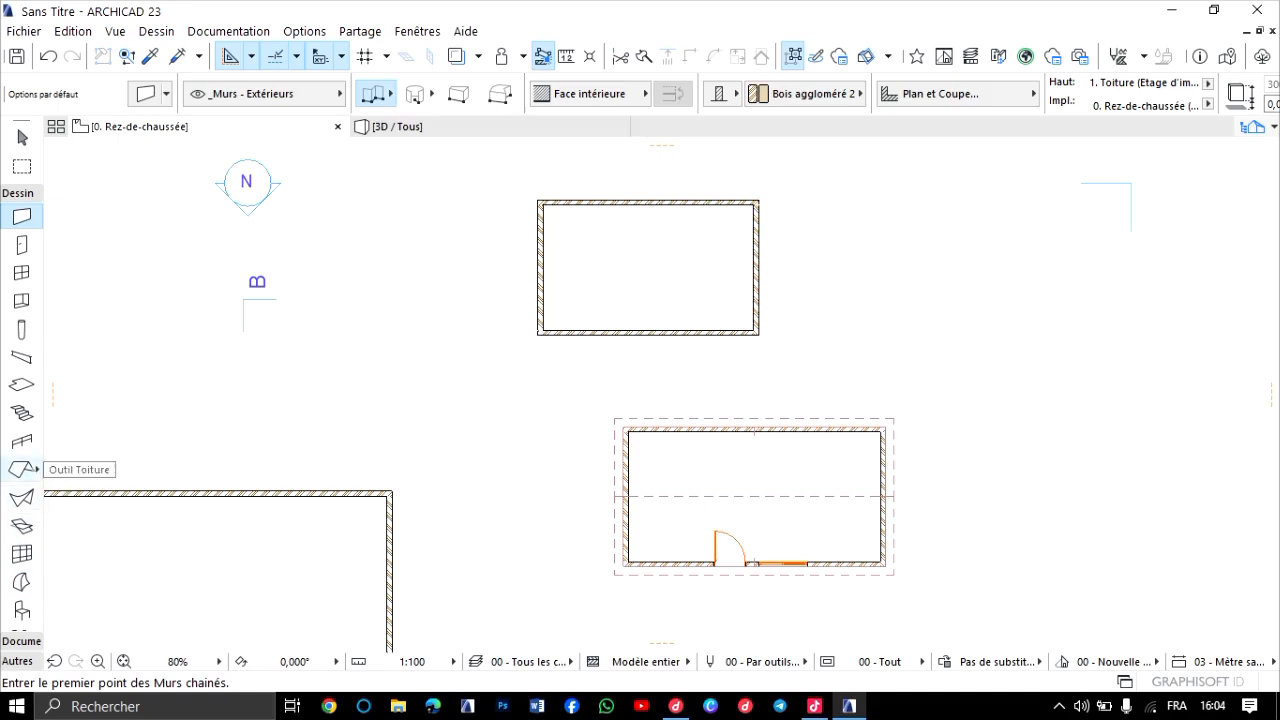
left_click(22, 469)
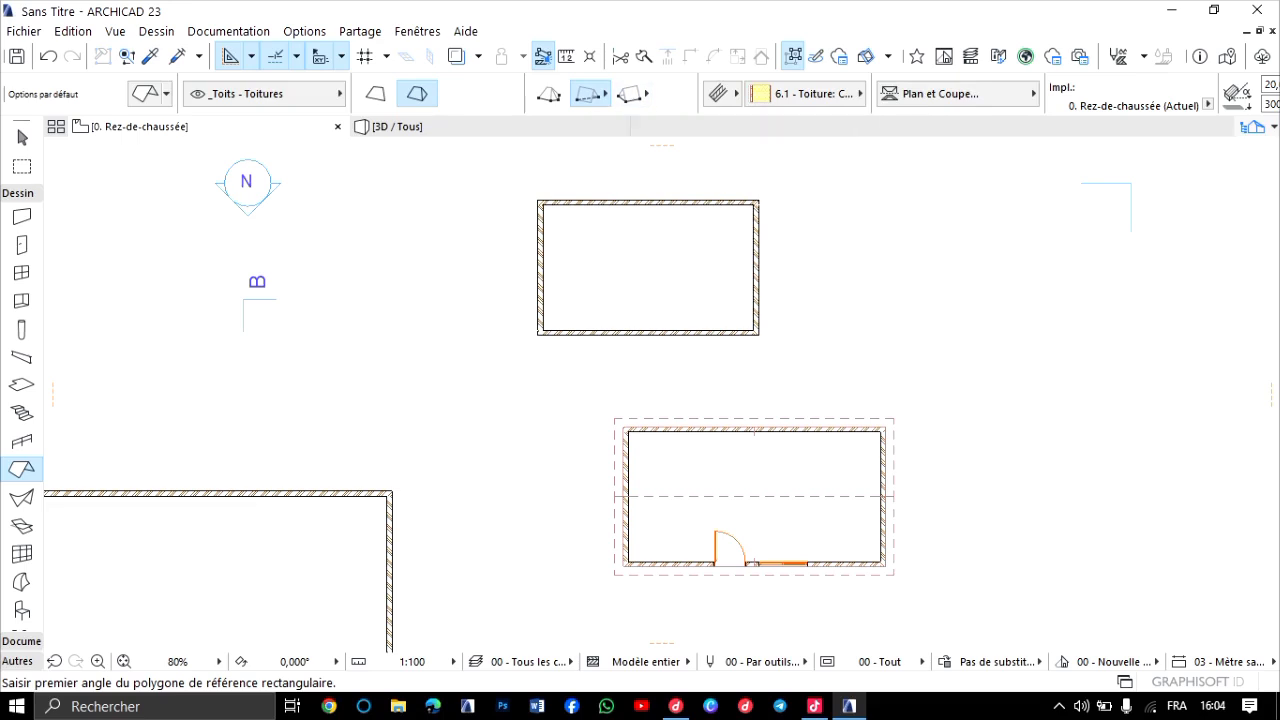
left_click(548, 93)
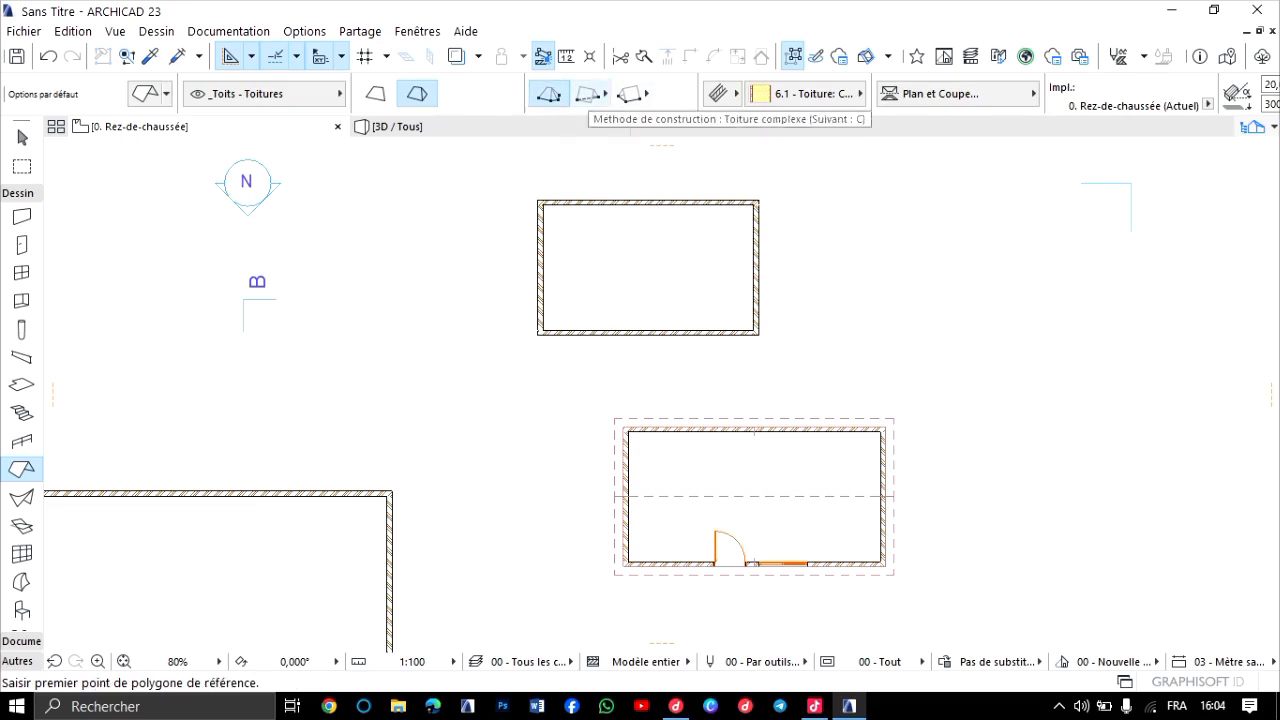
key("space")
left_click(640, 262)
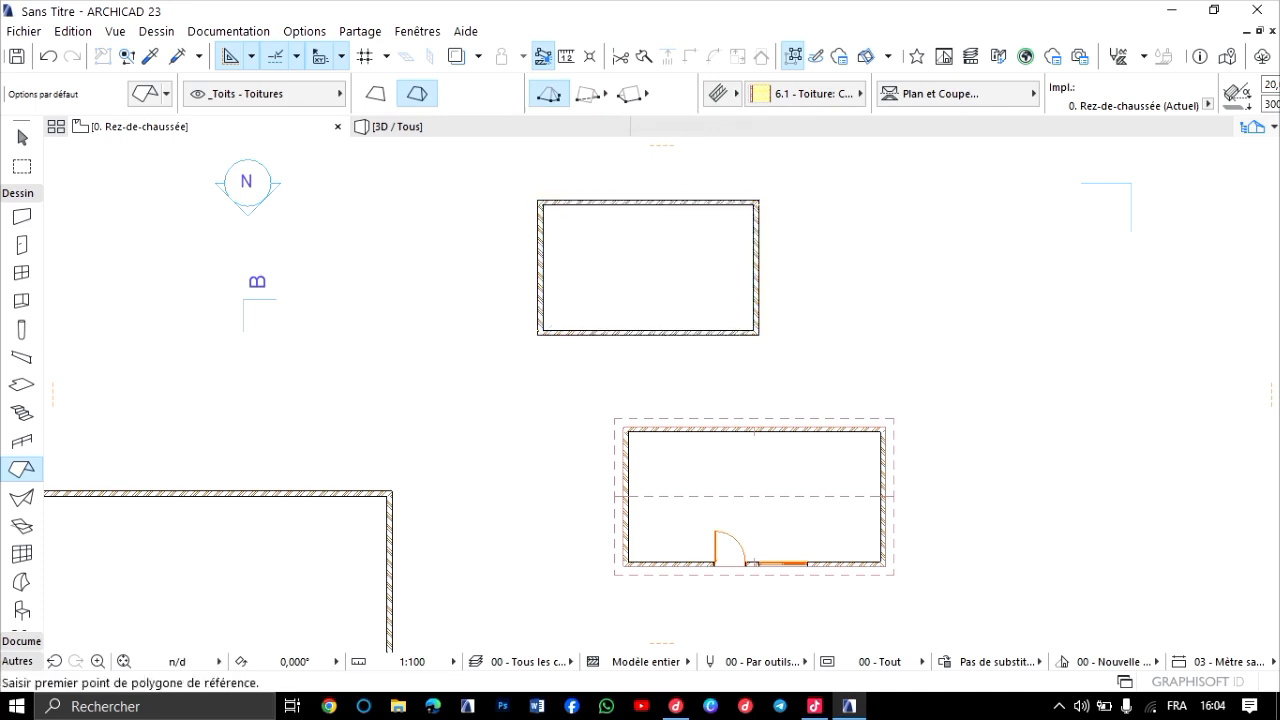
left_click(485, 127)
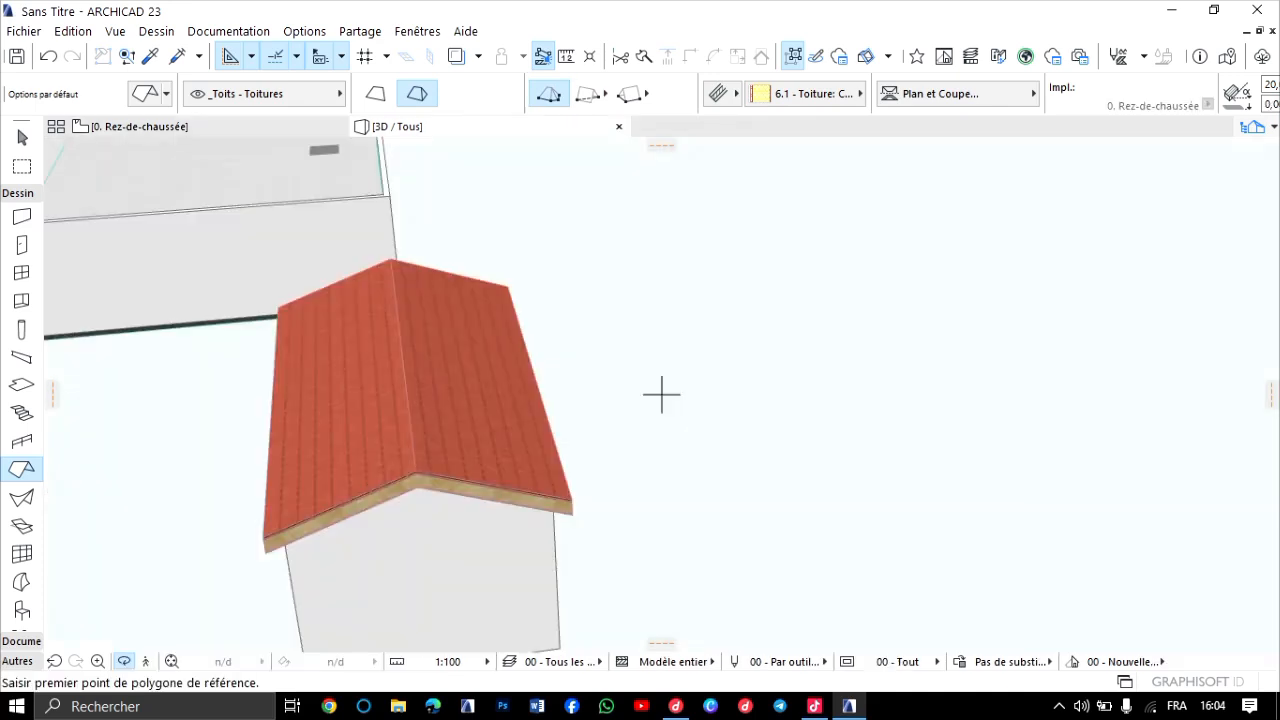
scroll(537, 246, "down", 2)
scroll(622, 325, "up", 4)
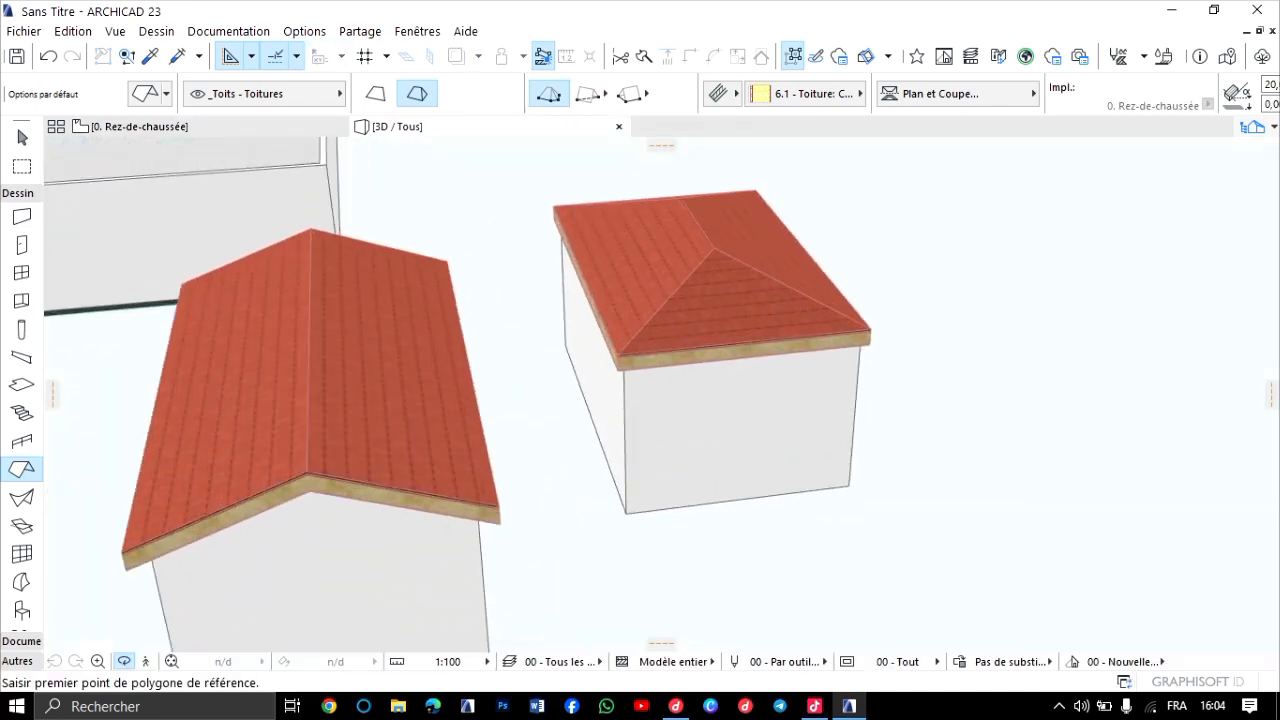
middle_click_drag(622, 325, 663, 391, "shift")
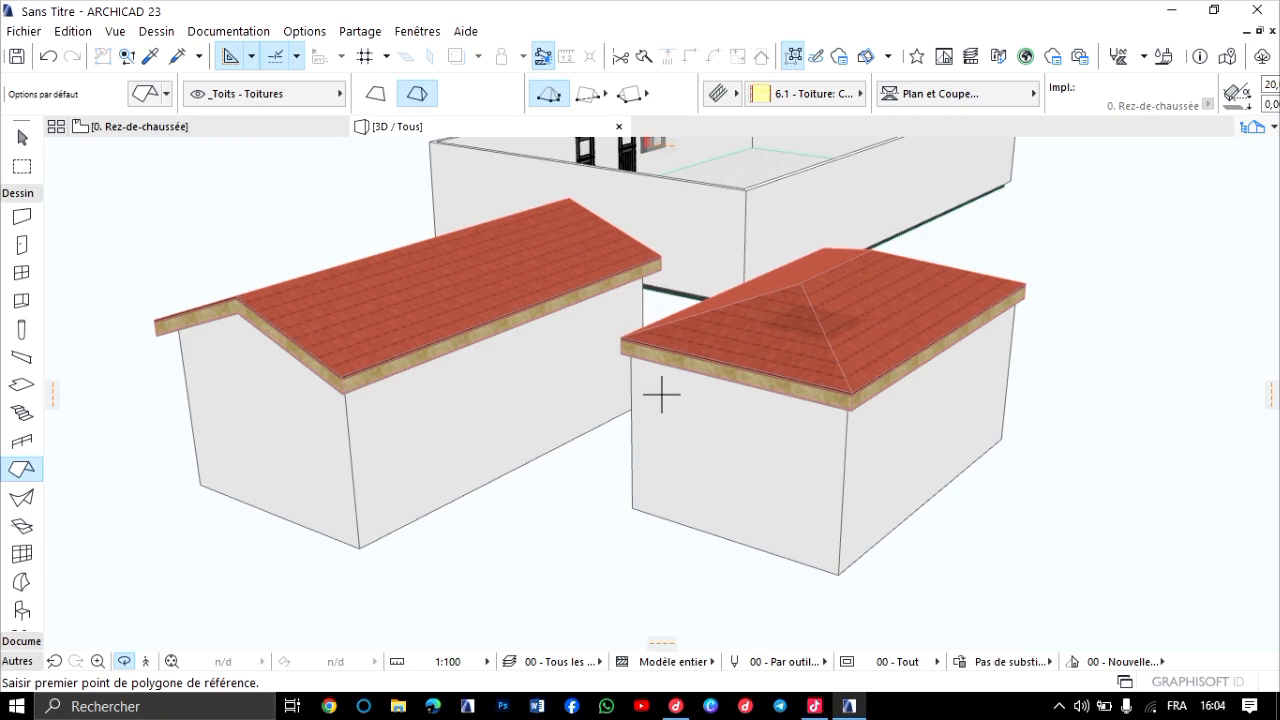
On the floor plan, offset all the hip roof's eaves edges outward by 30 and clear the selection.
key("F2")
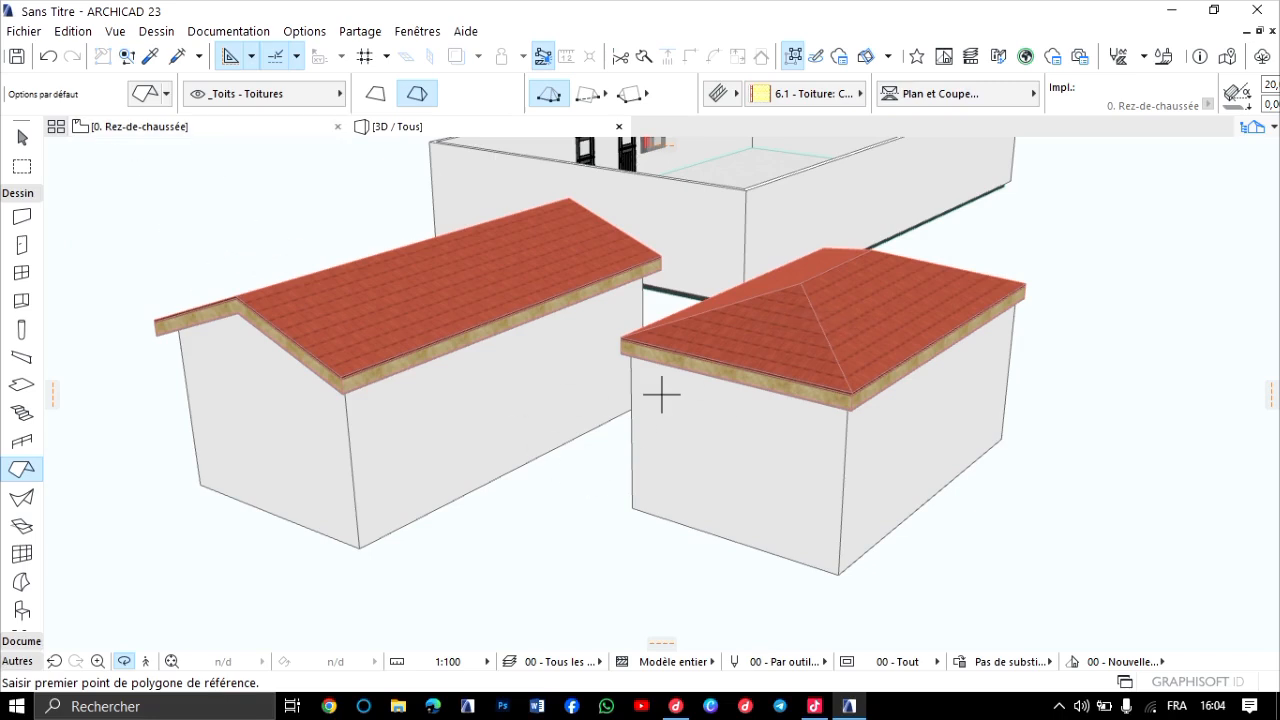
scroll(665, 210, "up", 5)
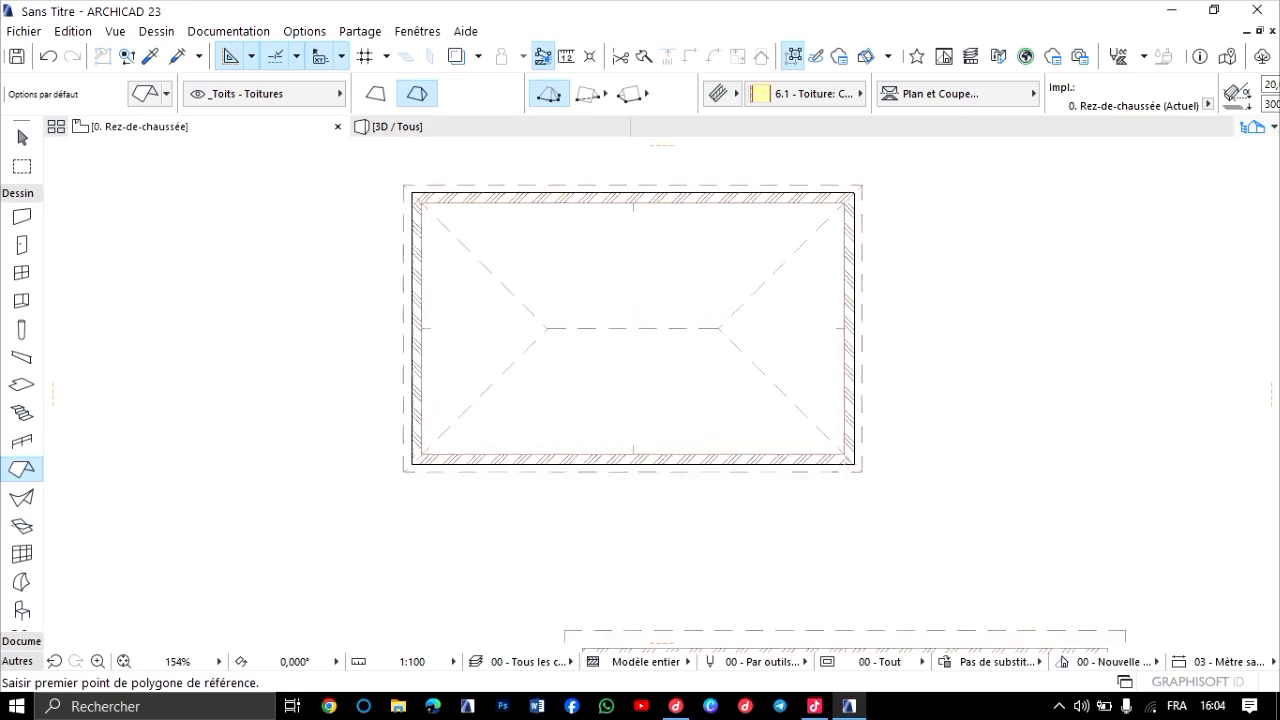
key("Escape")
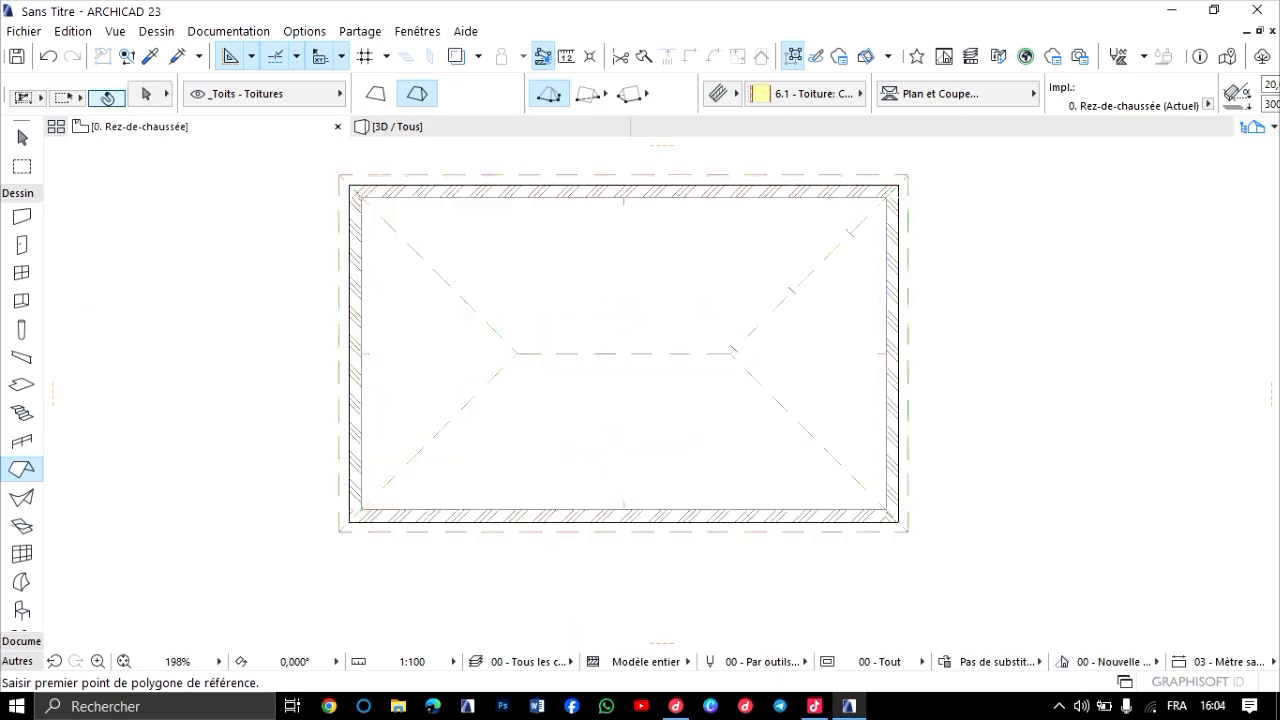
left_click(792, 291, "shift")
scroll(731, 351, "up", 3)
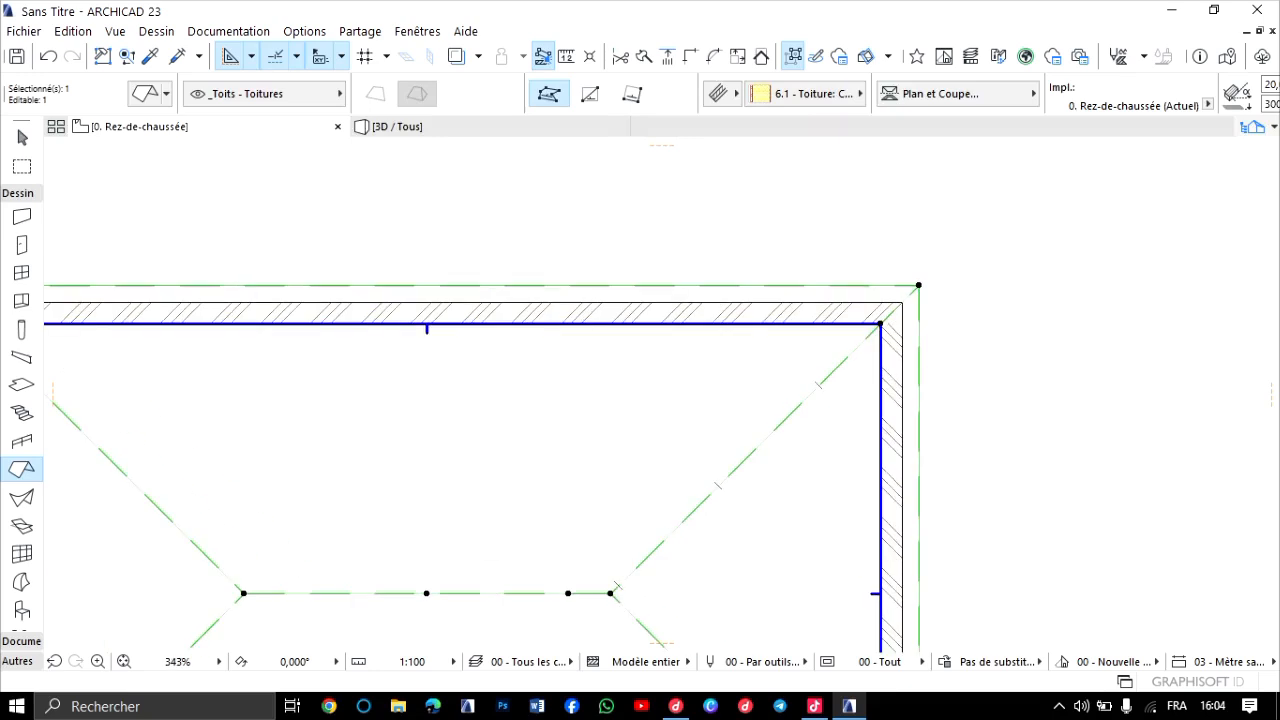
scroll(802, 297, "down", 4)
middle_click_drag(802, 297, 836, 256)
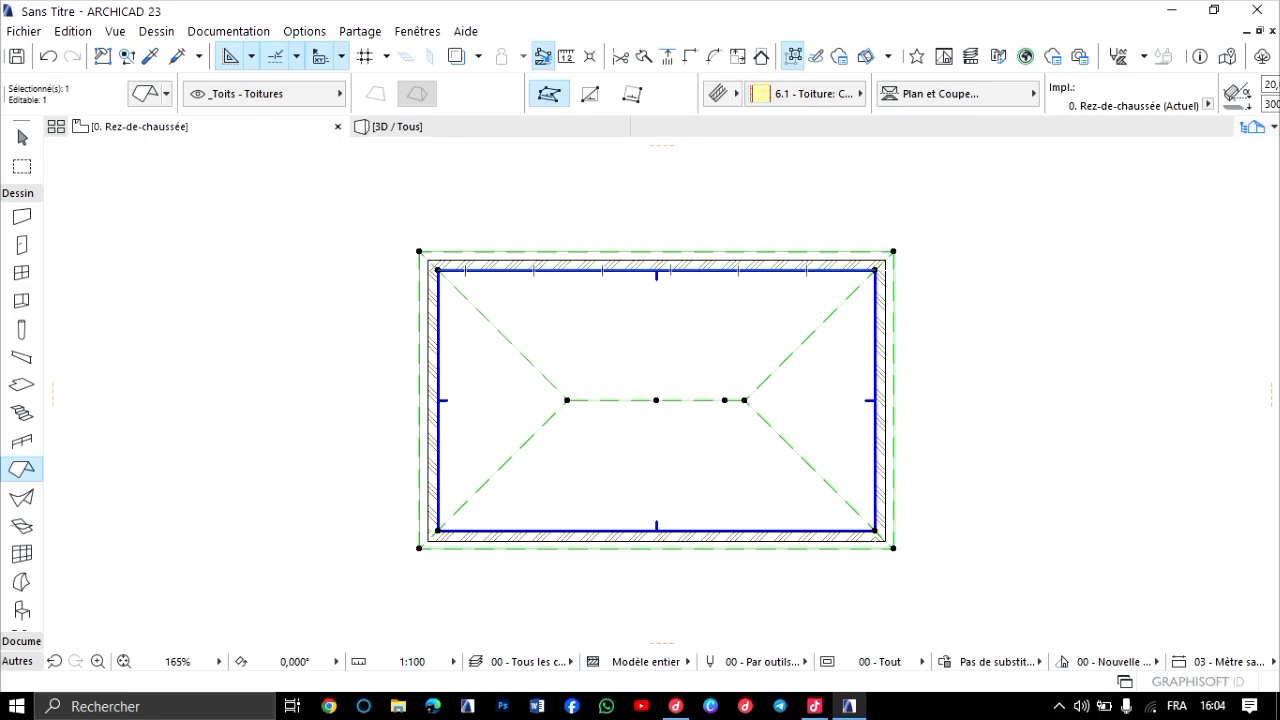
scroll(425, 280, "up", 4)
scroll(480, 260, "down", 6)
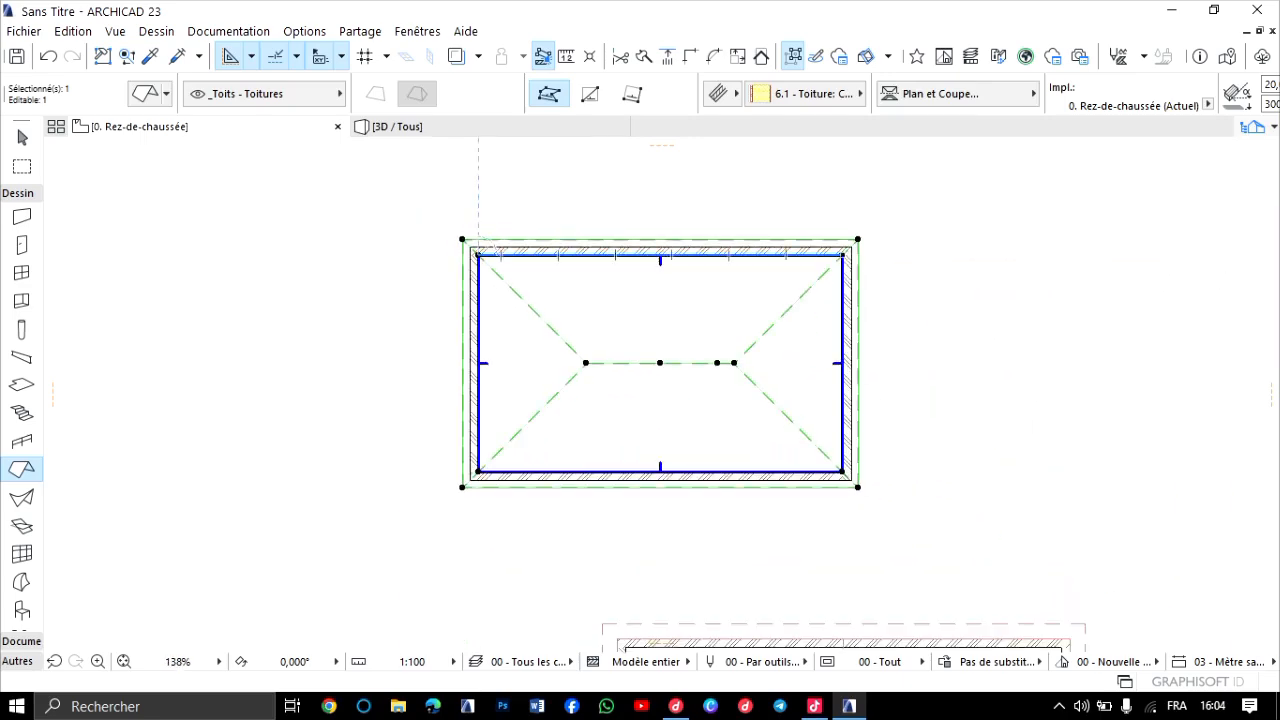
scroll(476, 161, "up", 3)
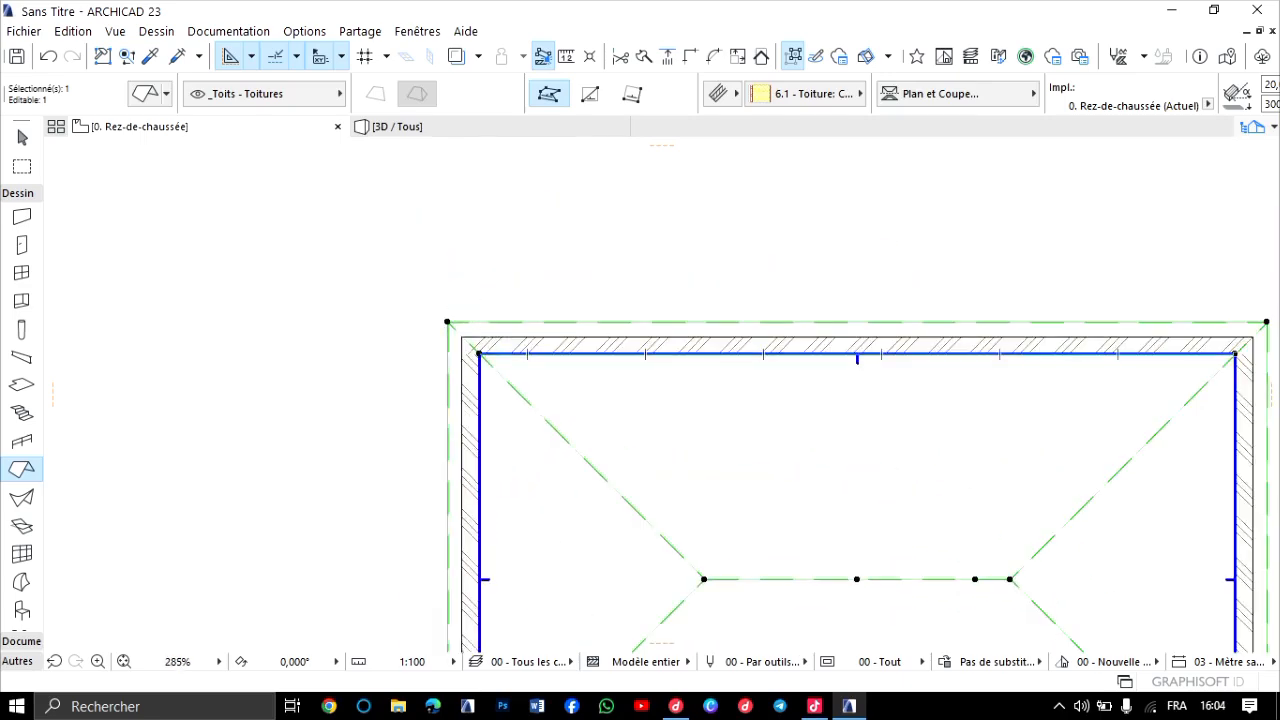
scroll(279, 213, "down", 4)
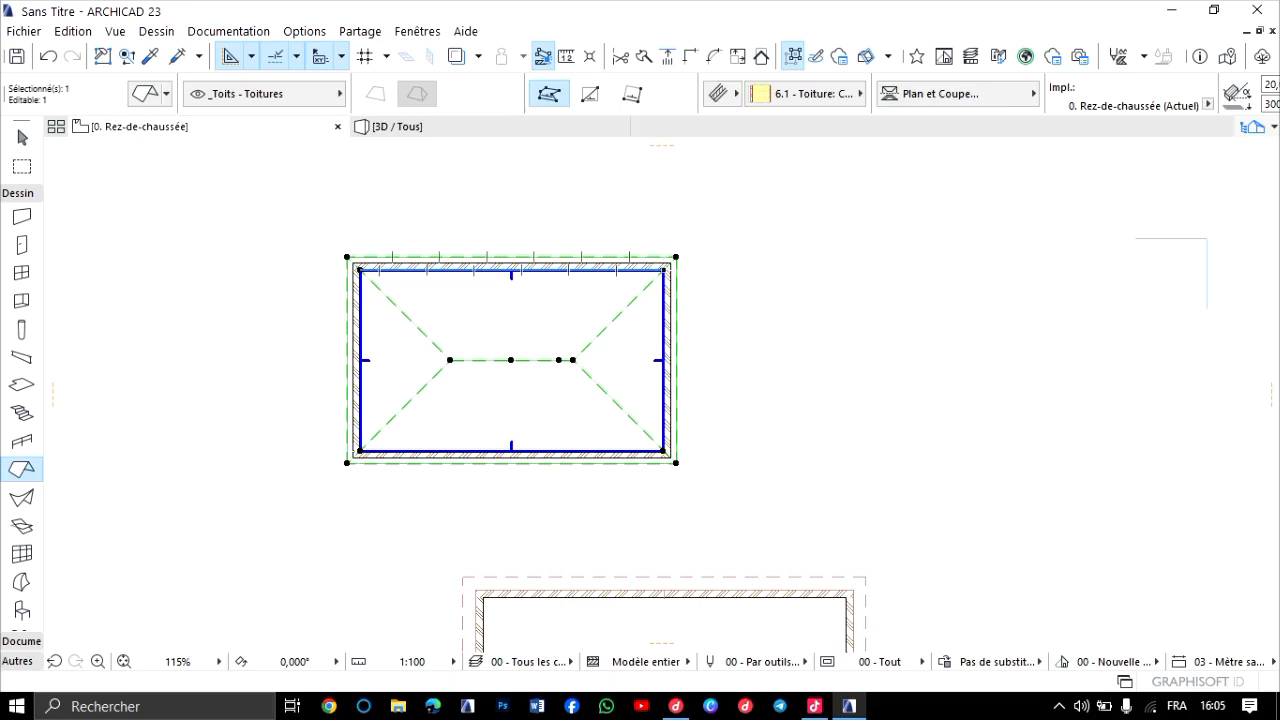
left_click(676, 257)
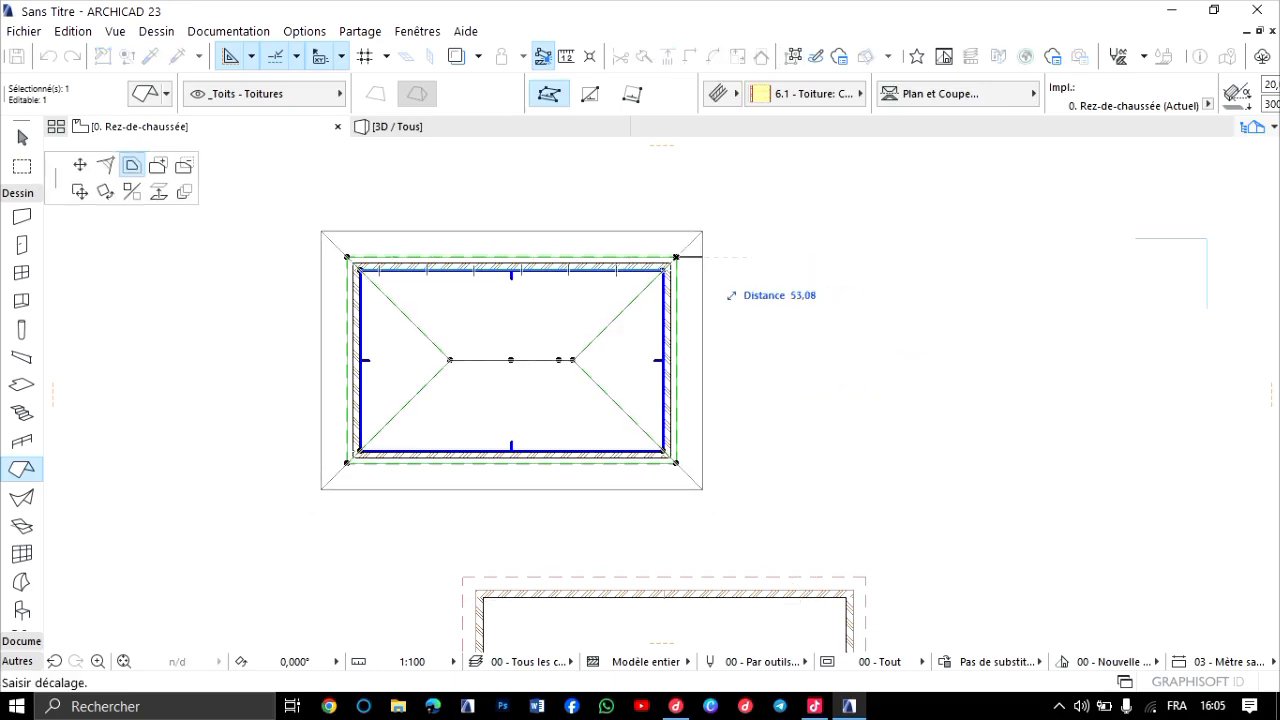
type("30")
key("Return")
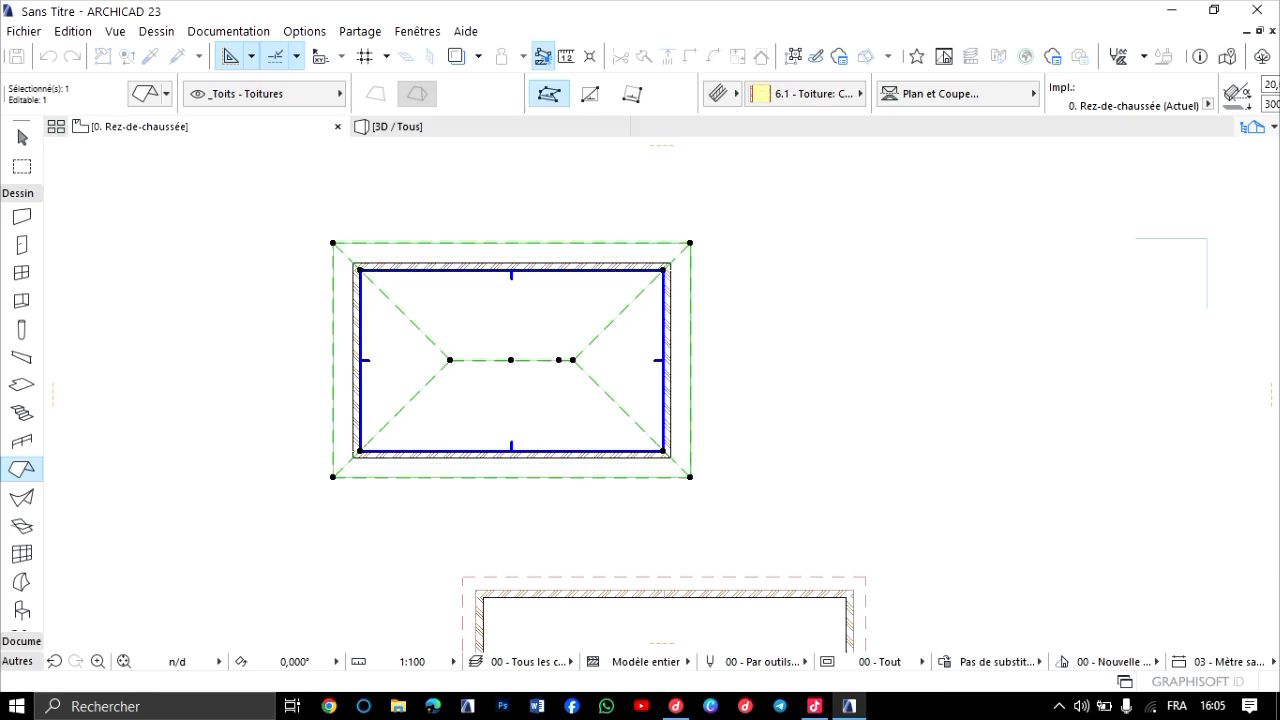
key("Escape")
Examine the hip roof's overhang and compare it with the gabled roof in 3D from several angles.
left_click(397, 126)
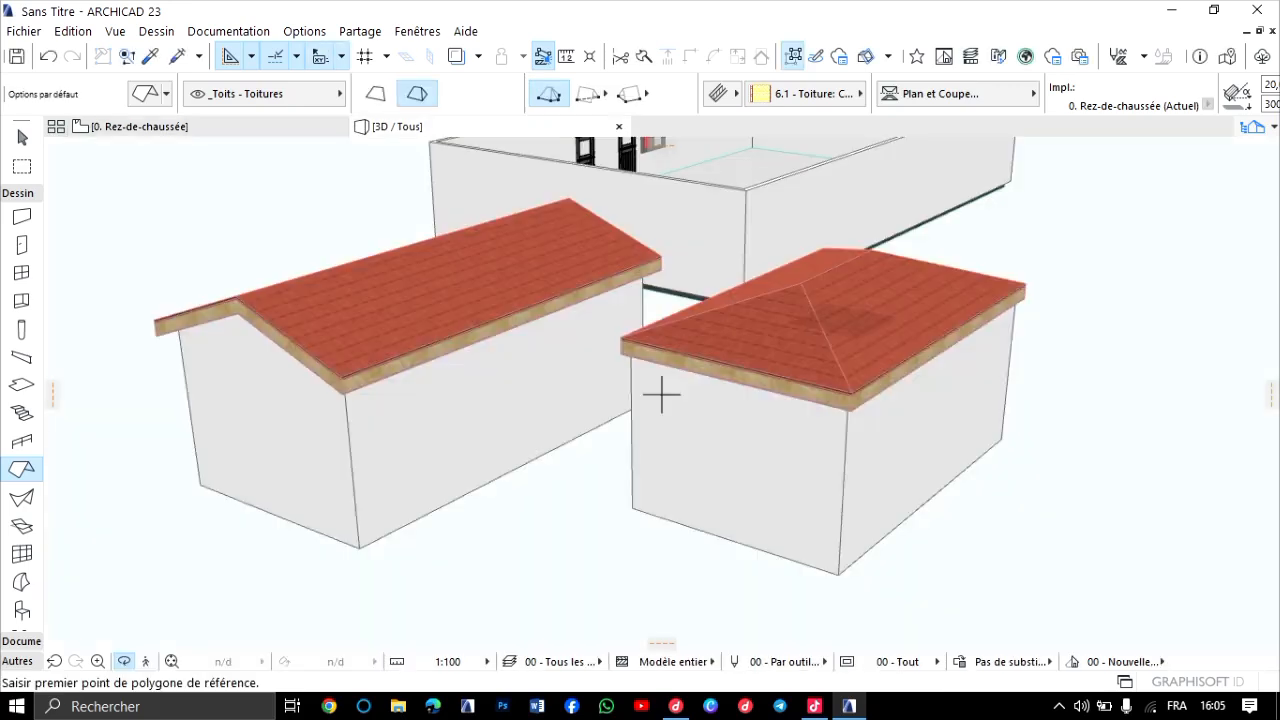
scroll(661, 395, "down", 3)
middle_click_drag(661, 395, 750, 440, "shift")
middle_click_drag(750, 290, 750, 440)
scroll(750, 440, "up", 2)
scroll(663, 391, "up", 1)
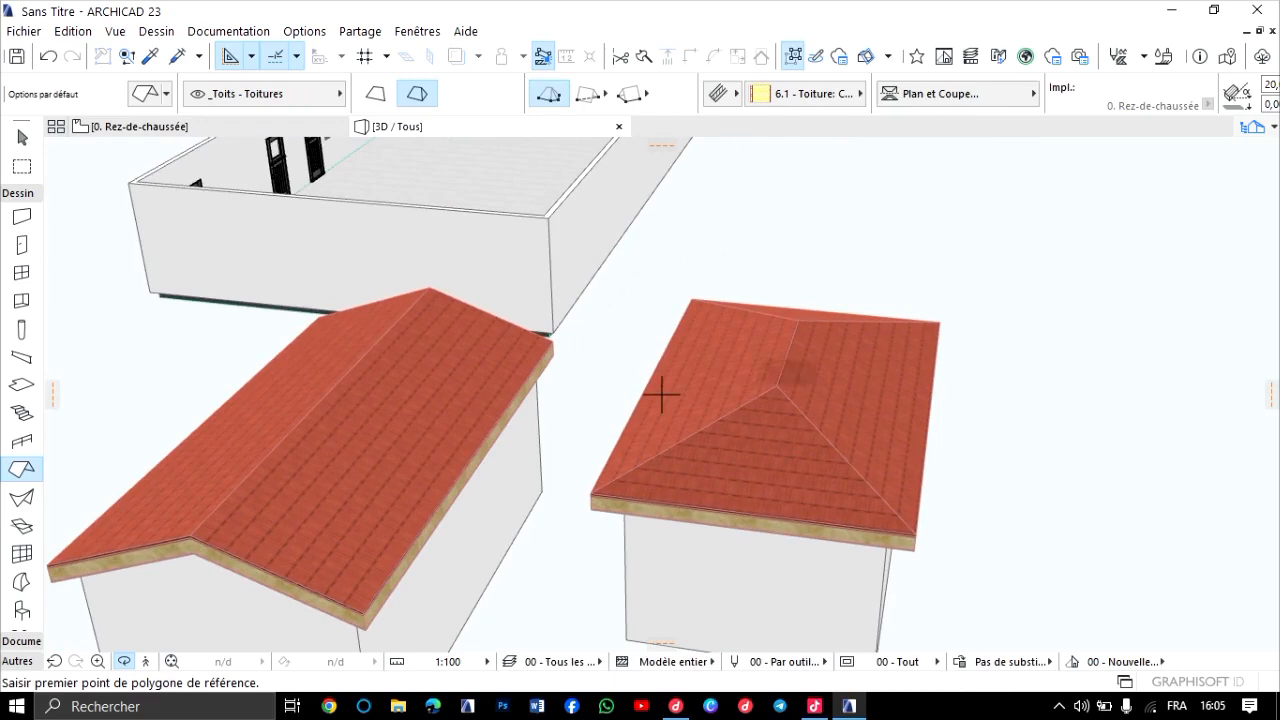
scroll(663, 391, "up", 1)
middle_click_drag(661, 394, 868, 305)
scroll(661, 394, "up", 1)
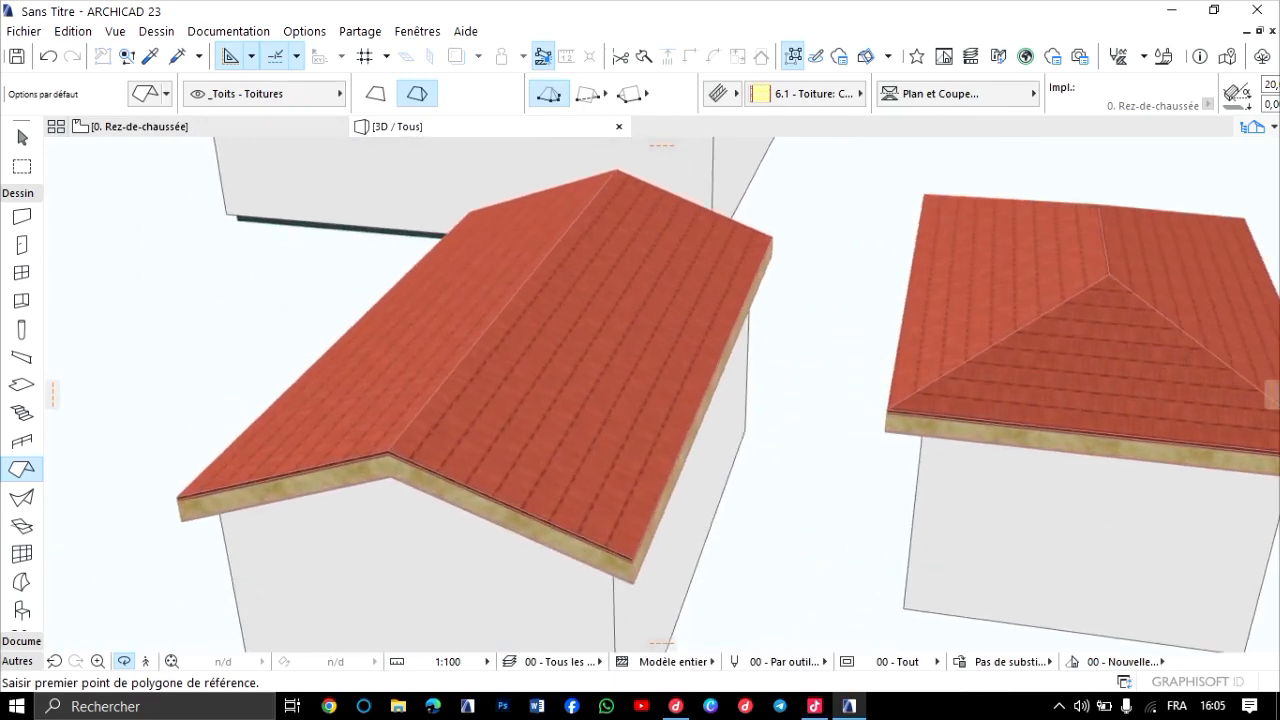
middle_click_drag(660, 394, 770, 360, "shift")
scroll(661, 394, "down", 1)
middle_click_drag(660, 404, 662, 394)
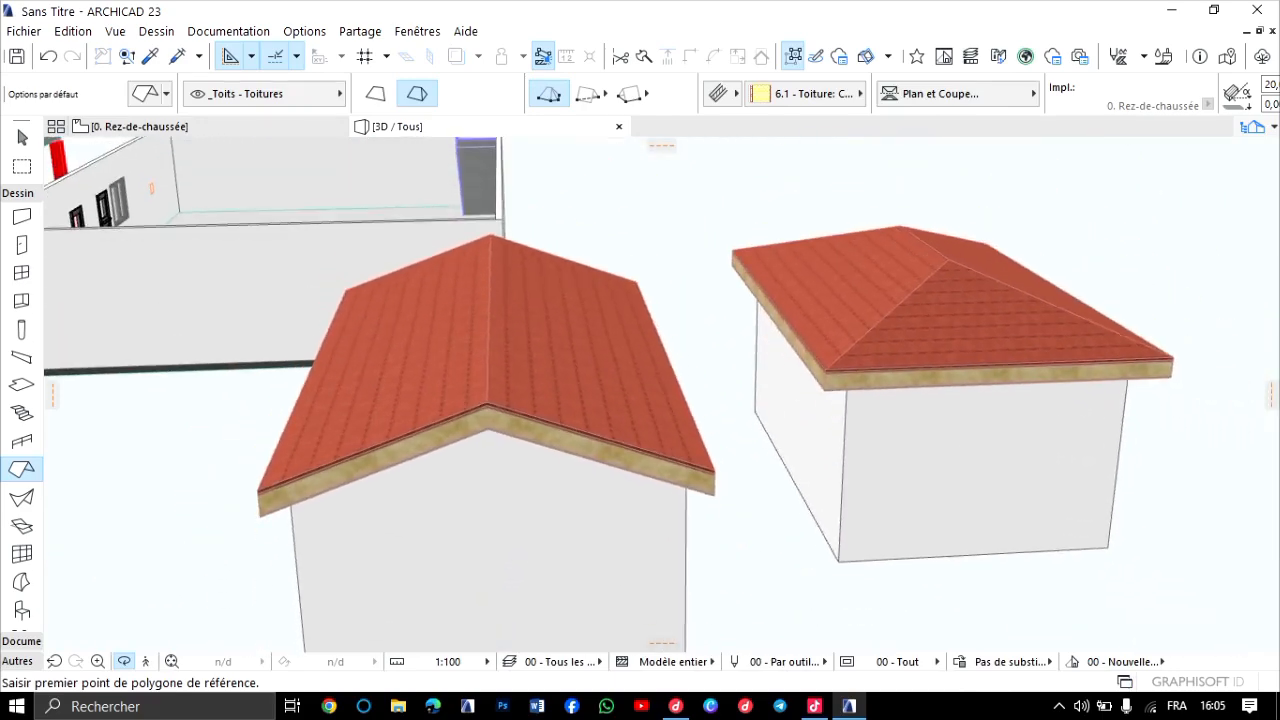
scroll(661, 394, "up", 1)
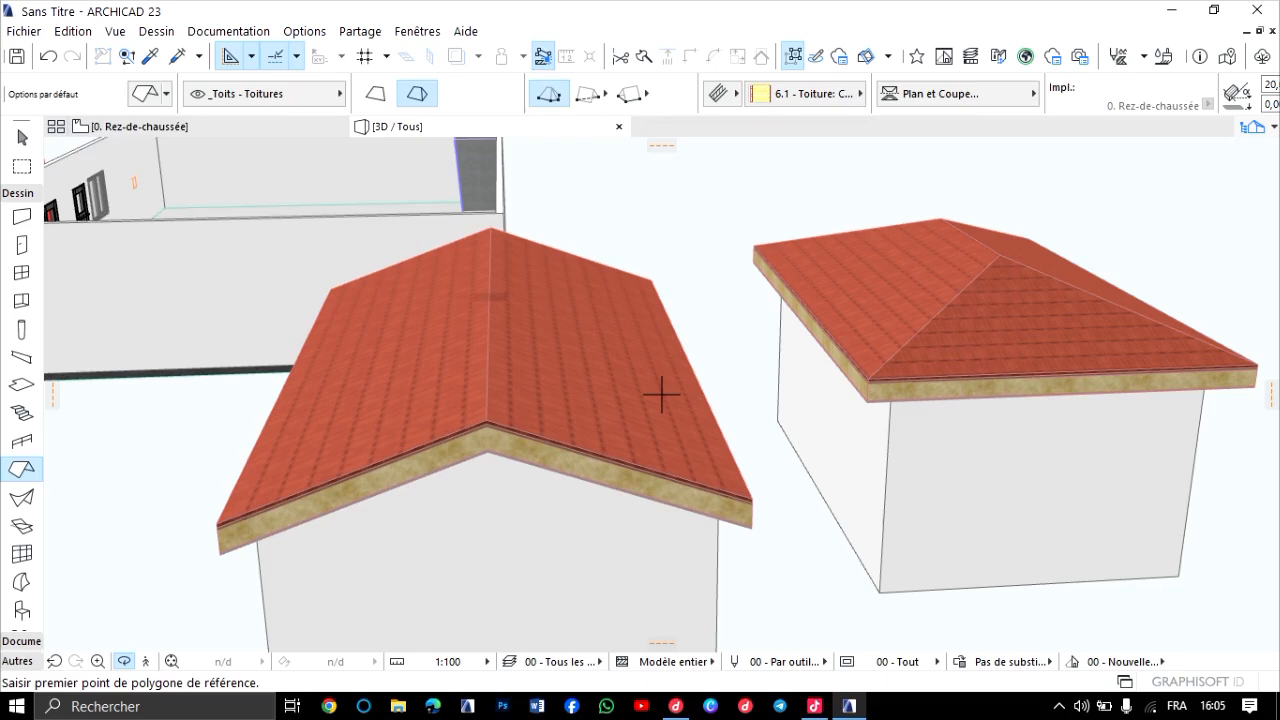
scroll(661, 394, "down", 3)
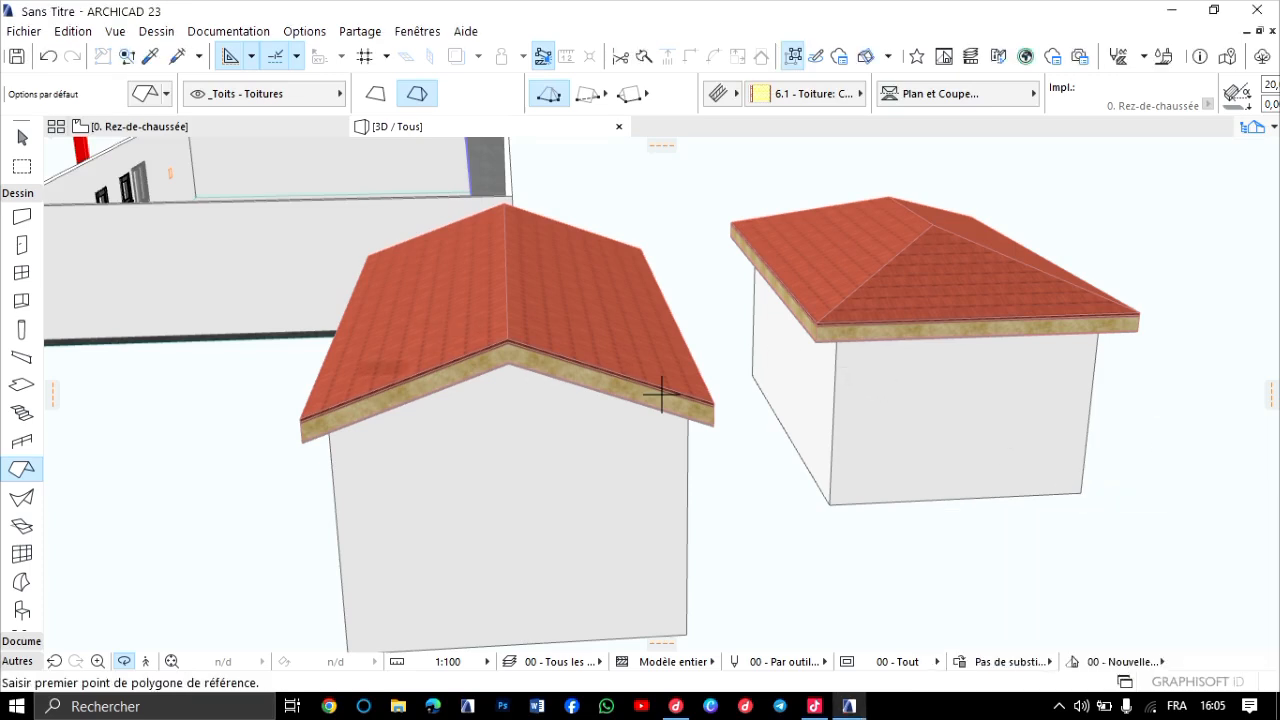
scroll(661, 395, "down", 5)
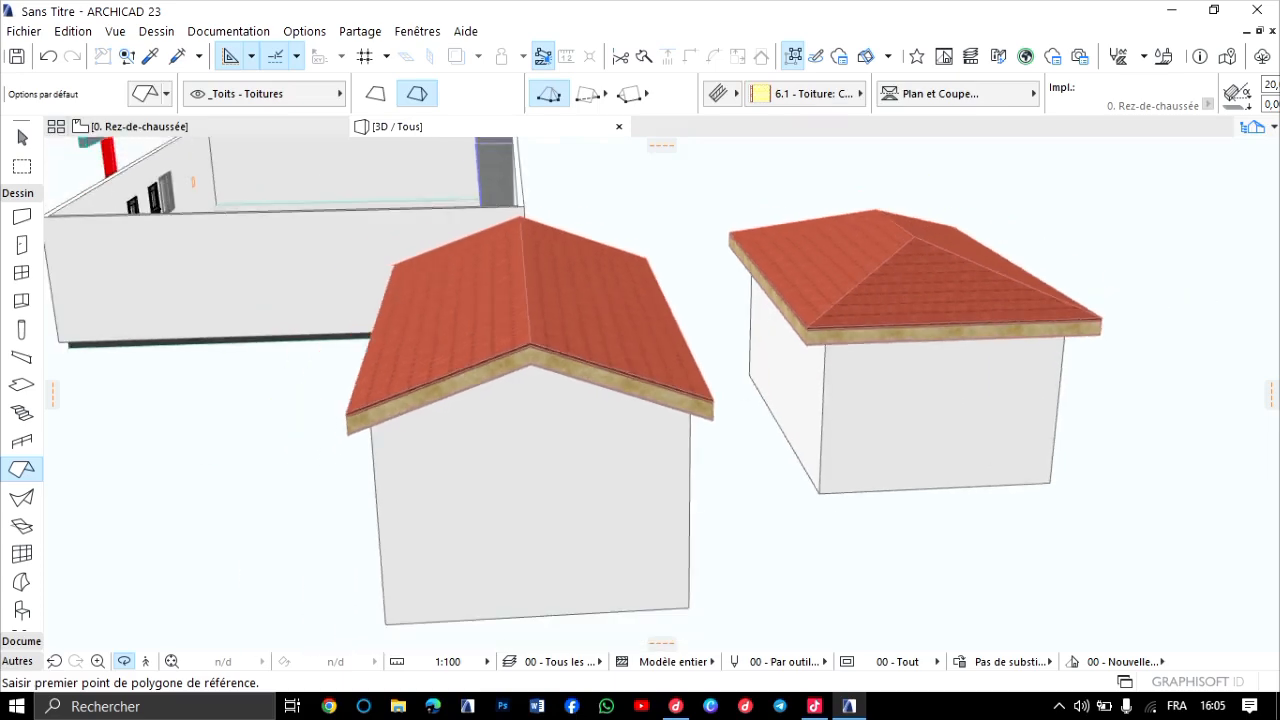
scroll(661, 395, "up", 3)
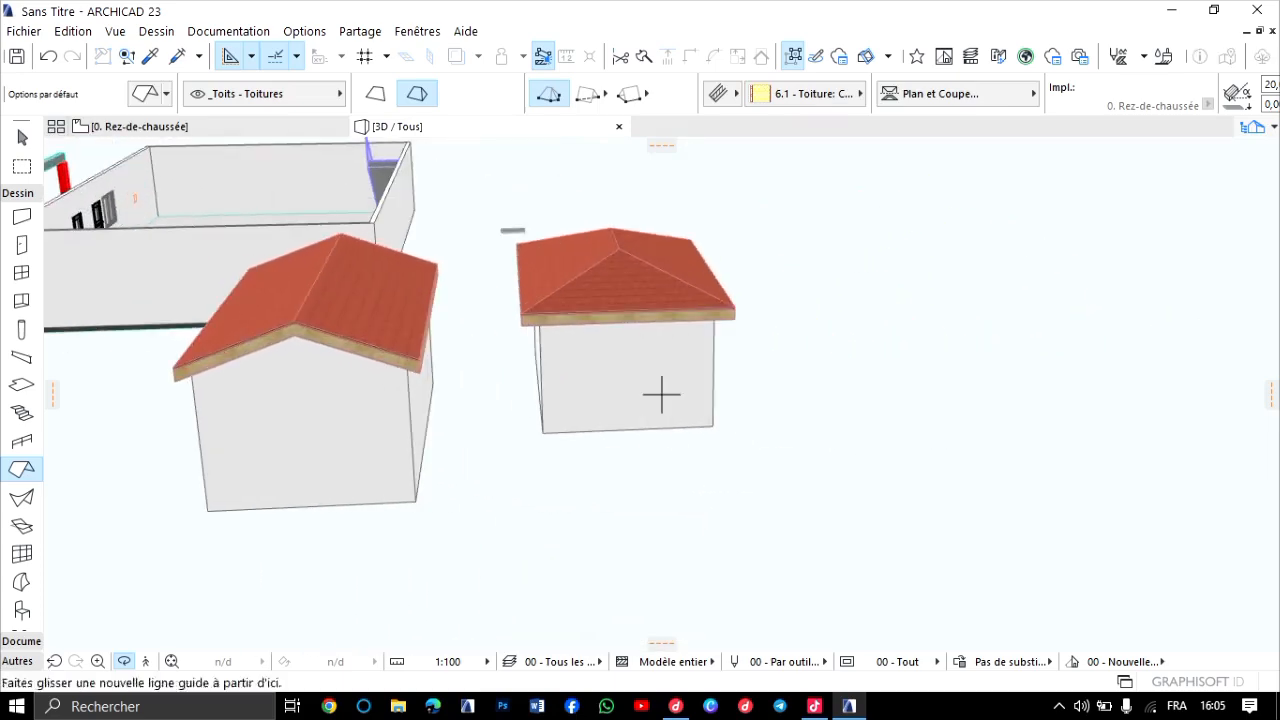
On the ground-floor plan, draw a closed rectangle of exterior walls about 727 by 342 in an empty area beside the hip-roofed building.
left_click(200, 127)
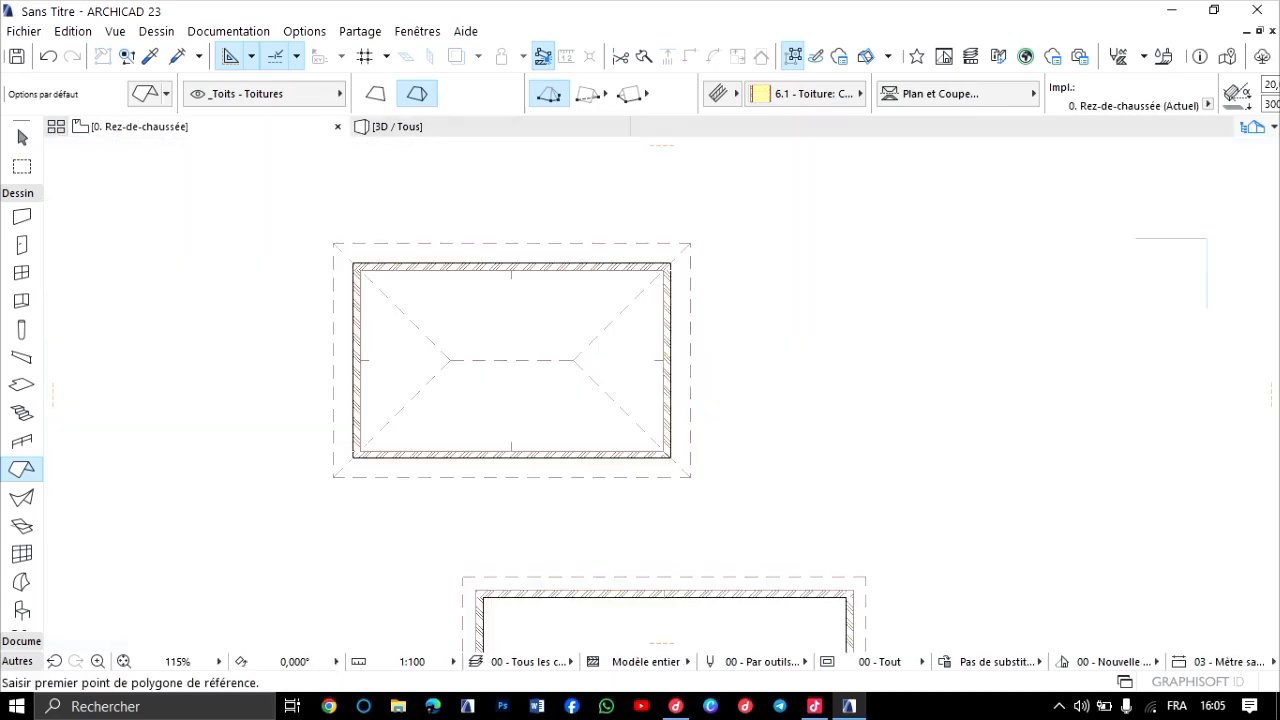
scroll(810, 322, "down", 3)
middle_click_drag(810, 322, 515, 449)
middle_click_drag(510, 240, 518, 366)
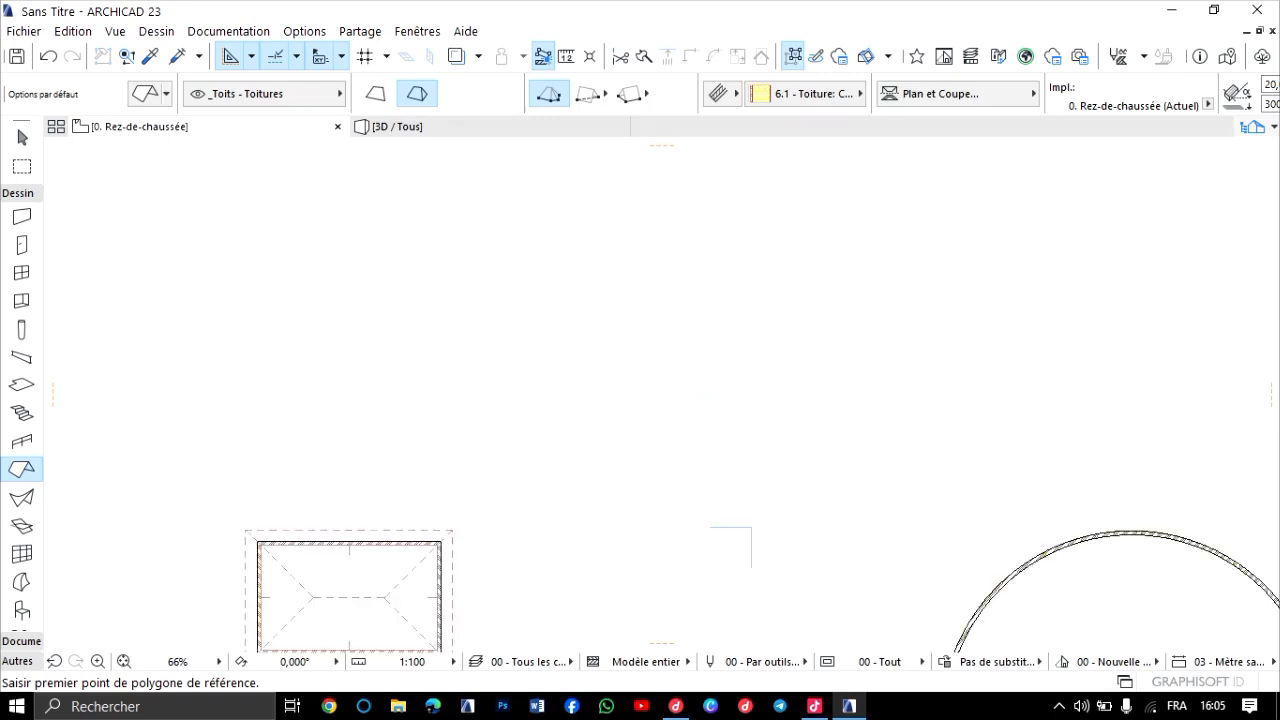
scroll(518, 366, "up", 3)
left_click(22, 216)
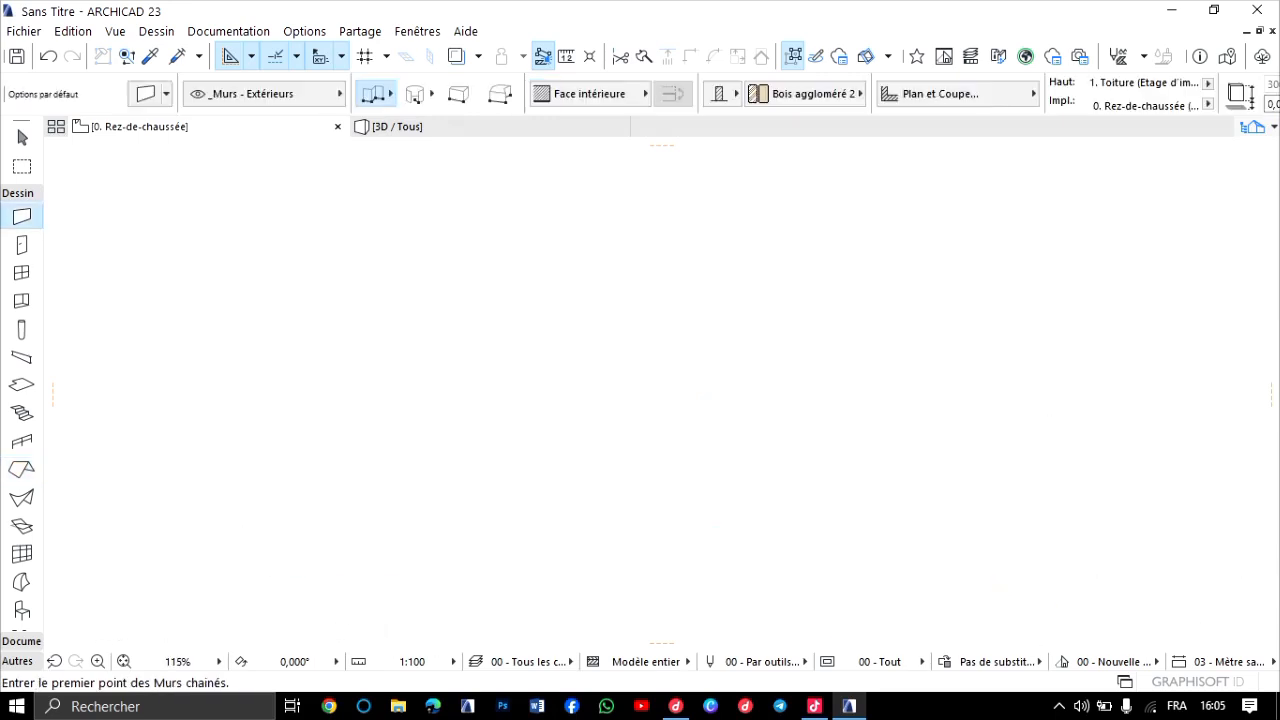
left_click(540, 282)
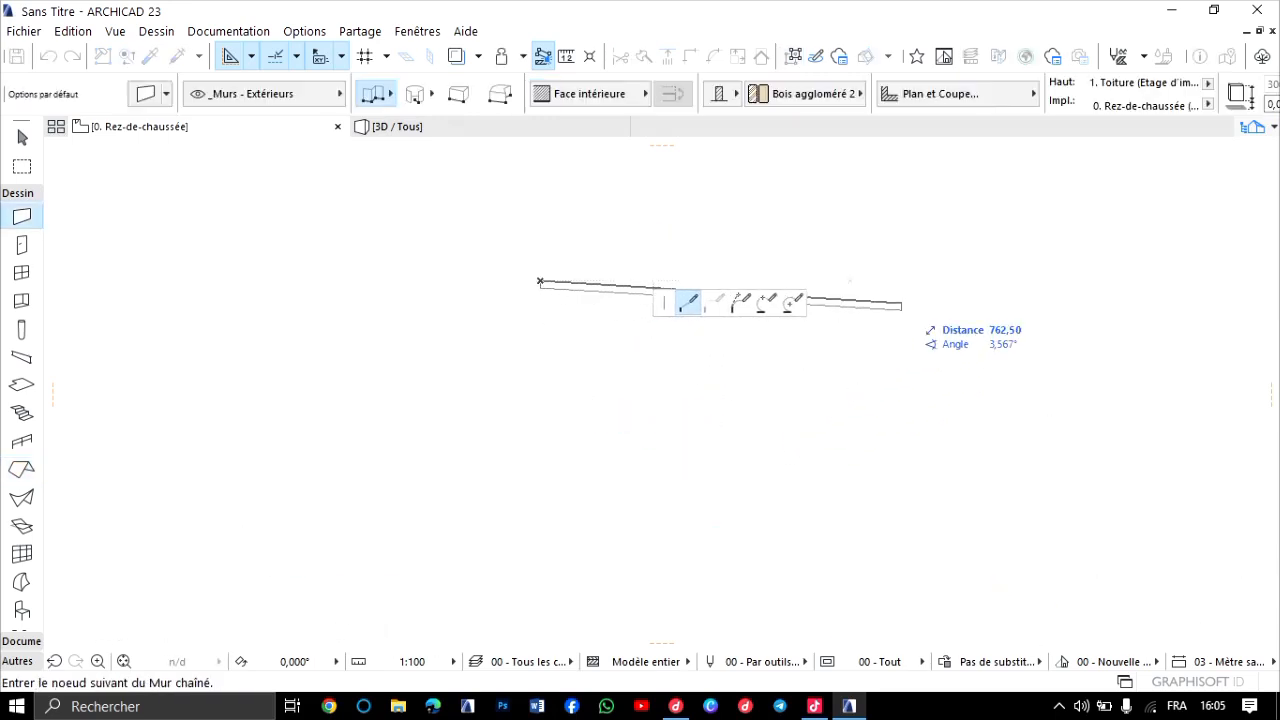
left_click(884, 282)
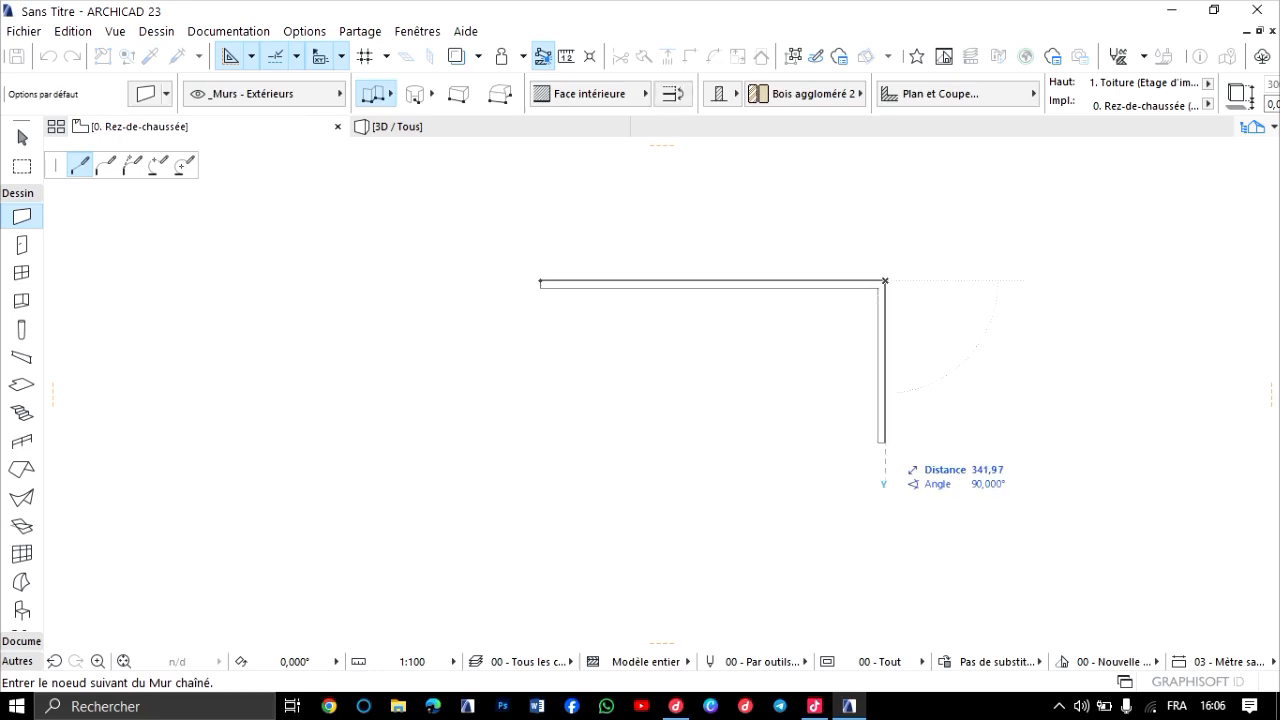
left_click(884, 442)
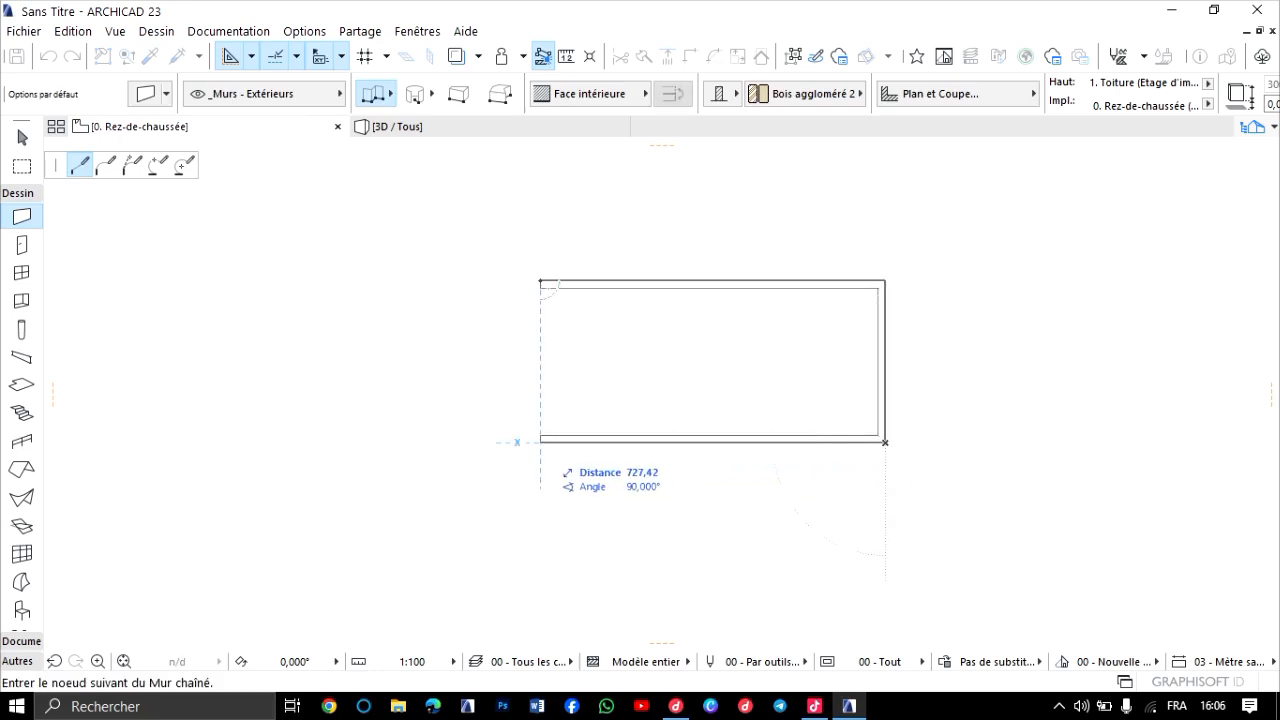
left_click(540, 442)
left_click(540, 281)
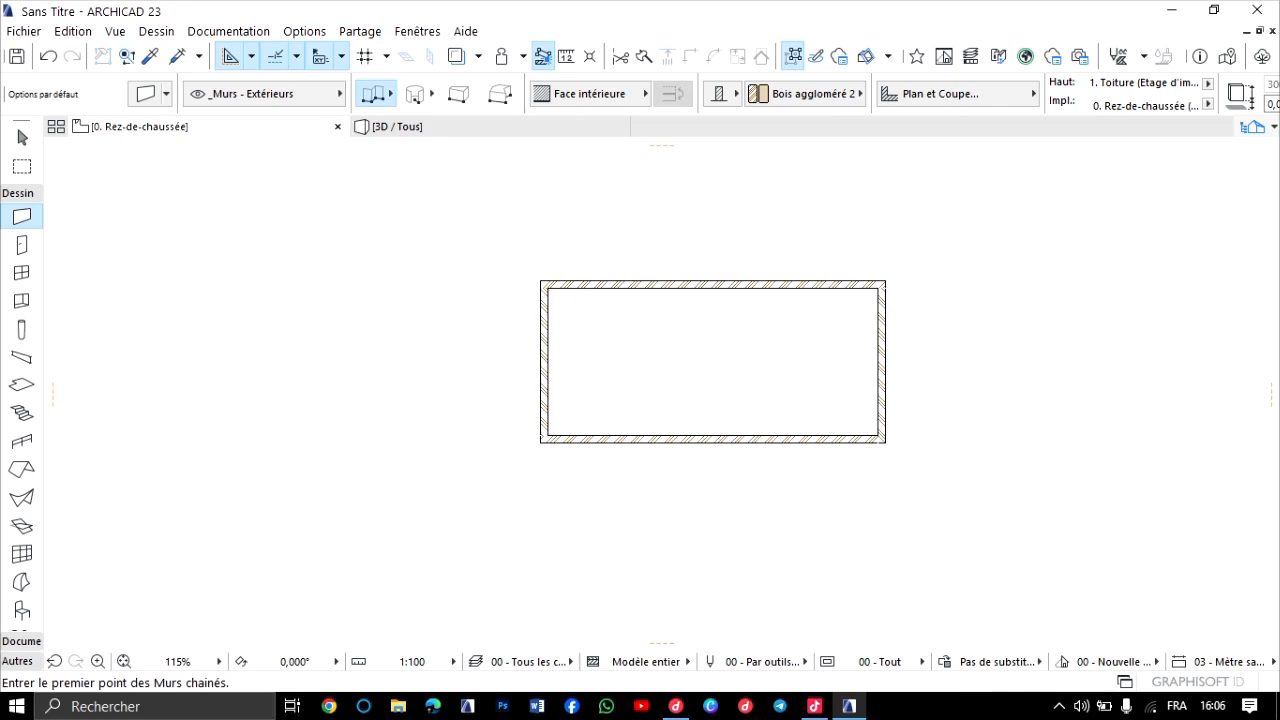
Set the Roof tool to single-plane construction with the rectangular geometry method.
scroll(550, 262, "up", 3)
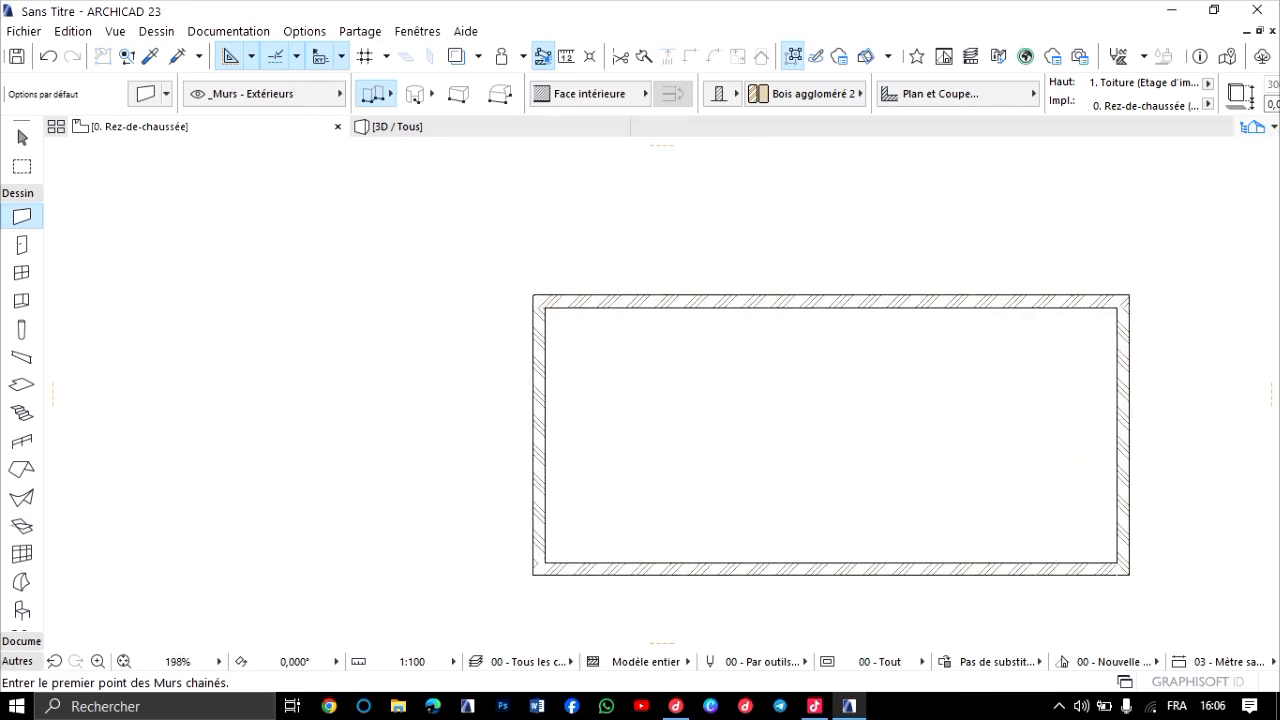
mouse_move(397, 126)
scroll(571, 388, "down", 3)
middle_click_drag(571, 388, 570, 349)
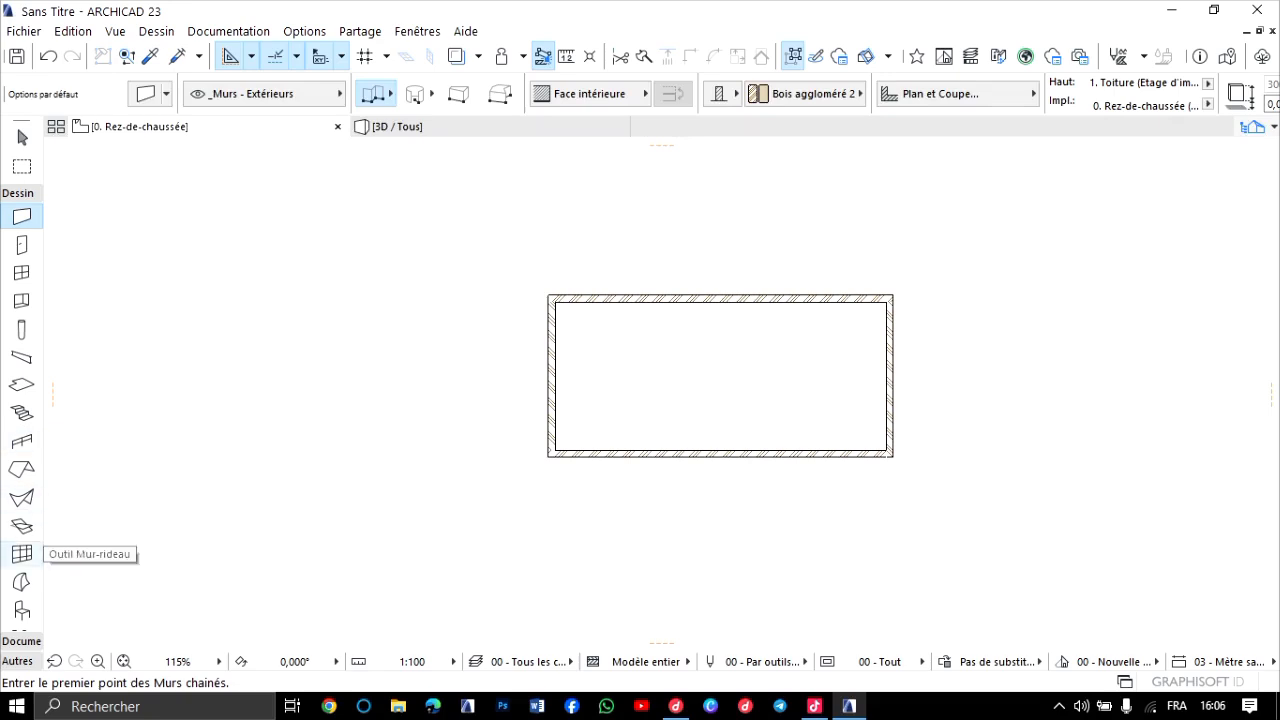
scroll(22, 545, "down", 2)
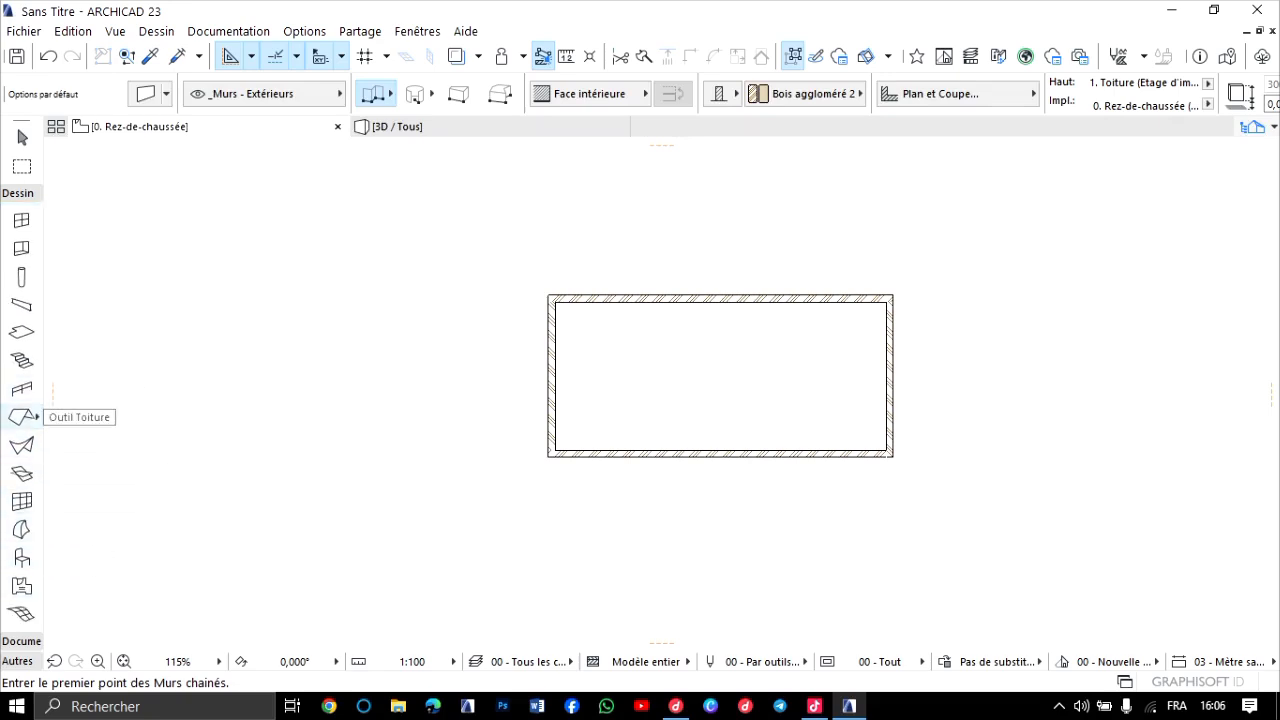
left_click(22, 417)
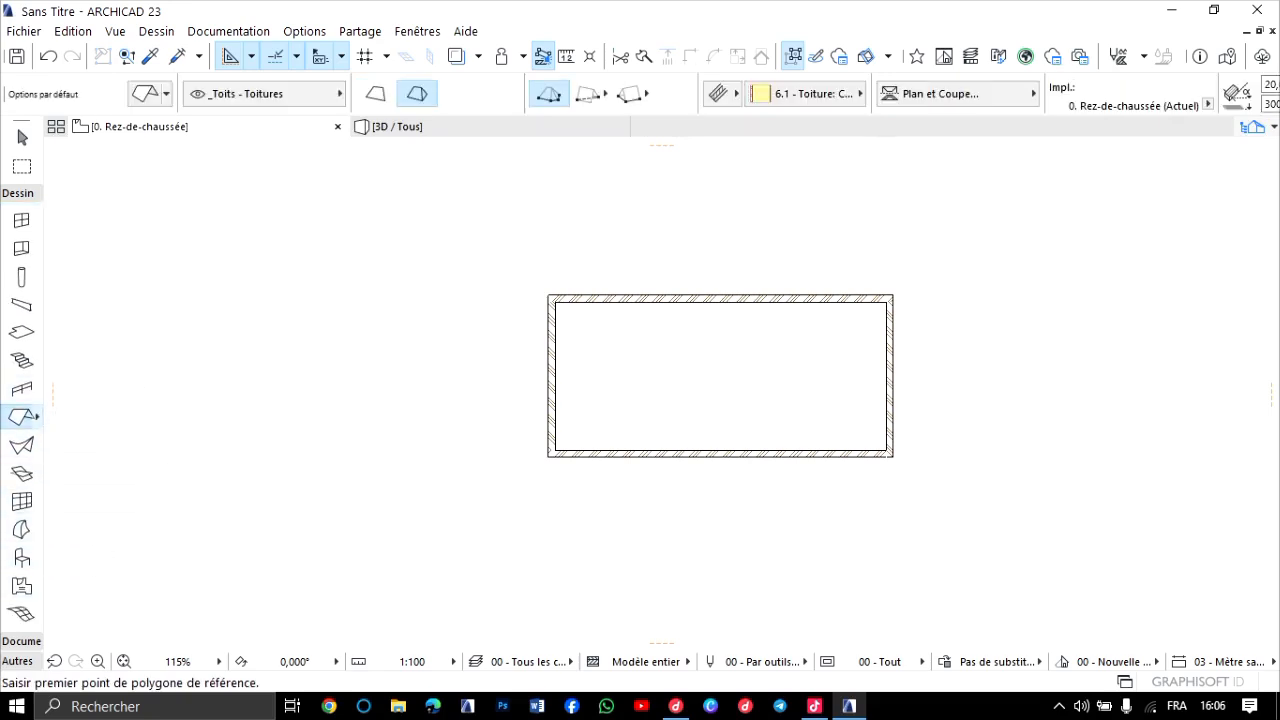
key("ctrl+t")
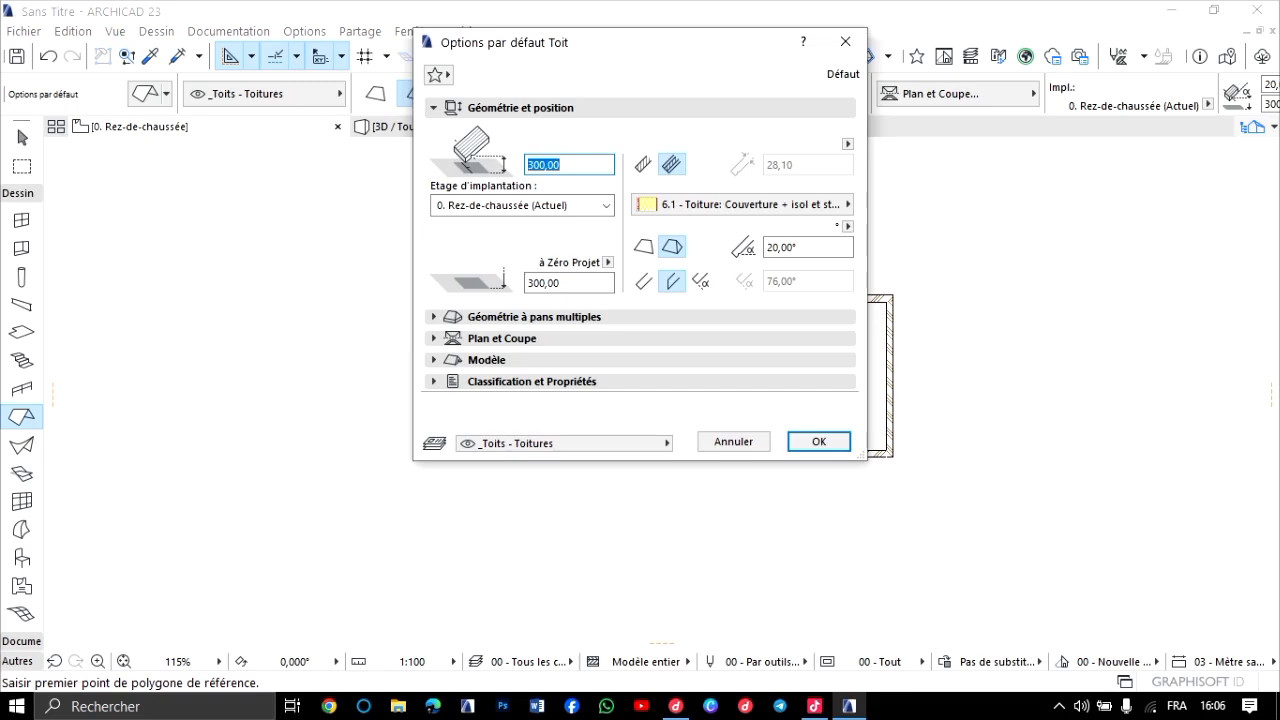
left_click(845, 41)
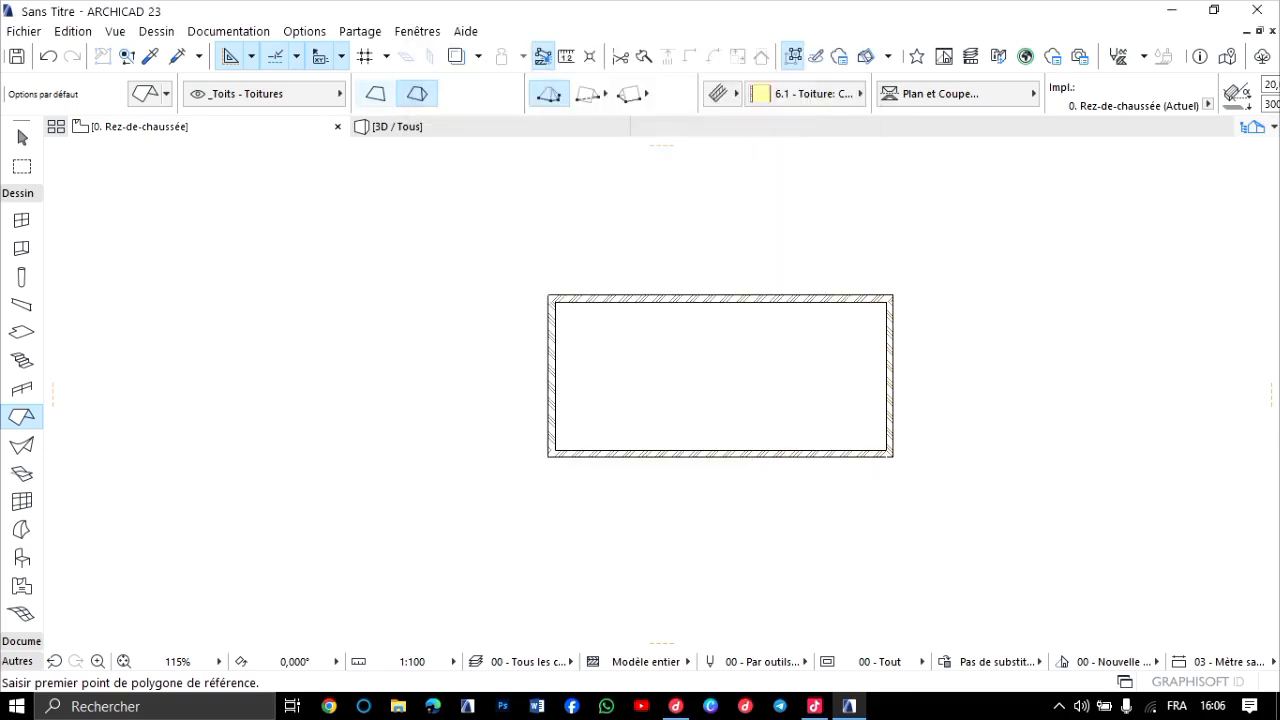
left_click(376, 94)
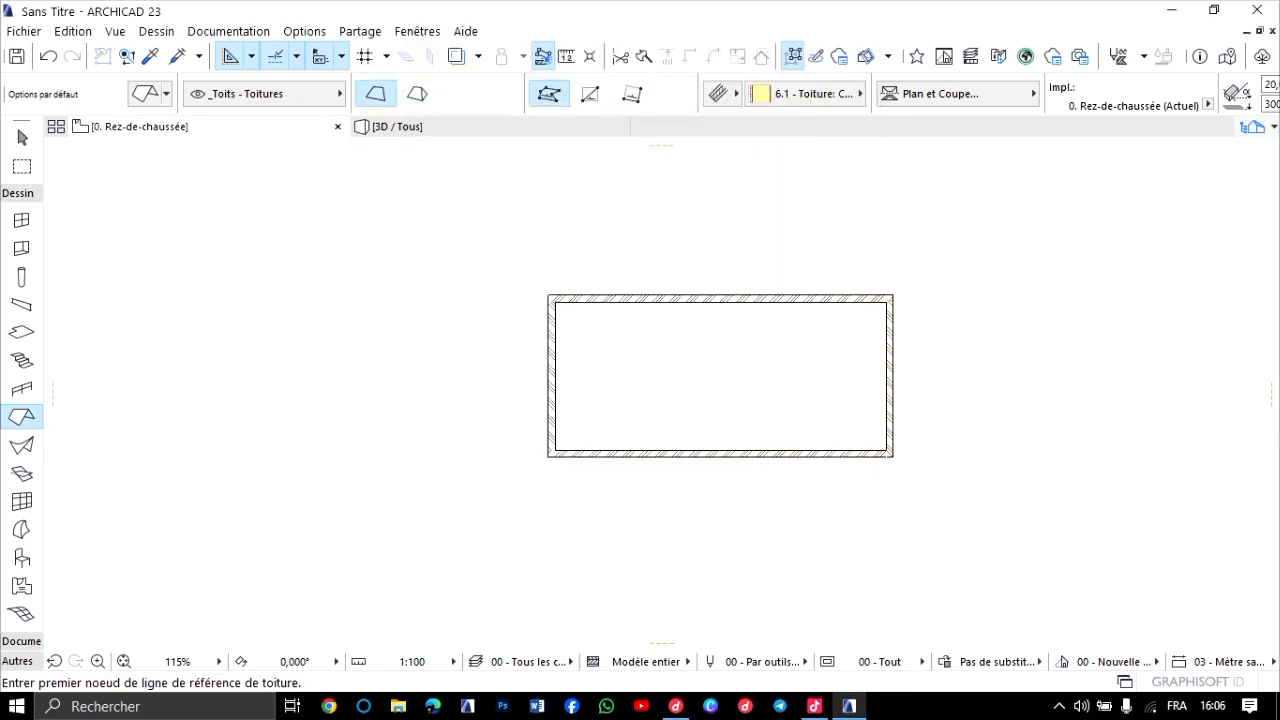
left_click(590, 94)
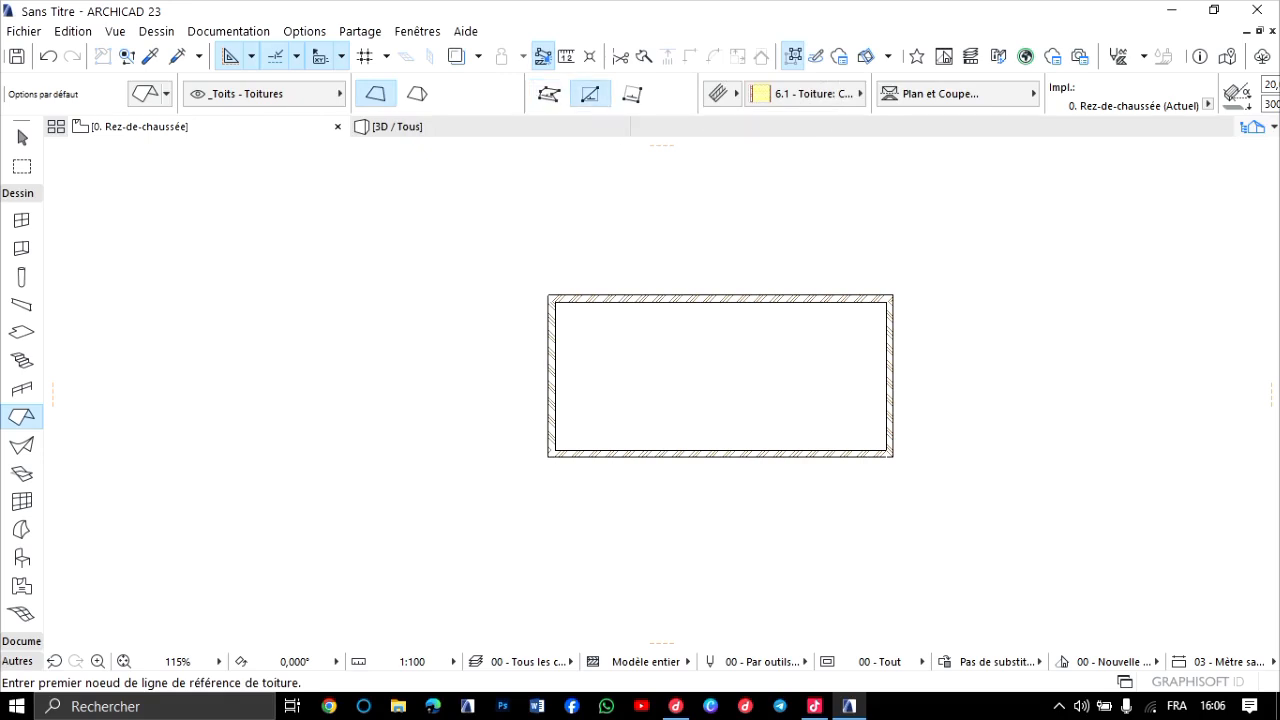
Create a single-plane roof over the new building from a horizontal reference line across its interior, spanning the outer wall corners.
left_click(555, 360)
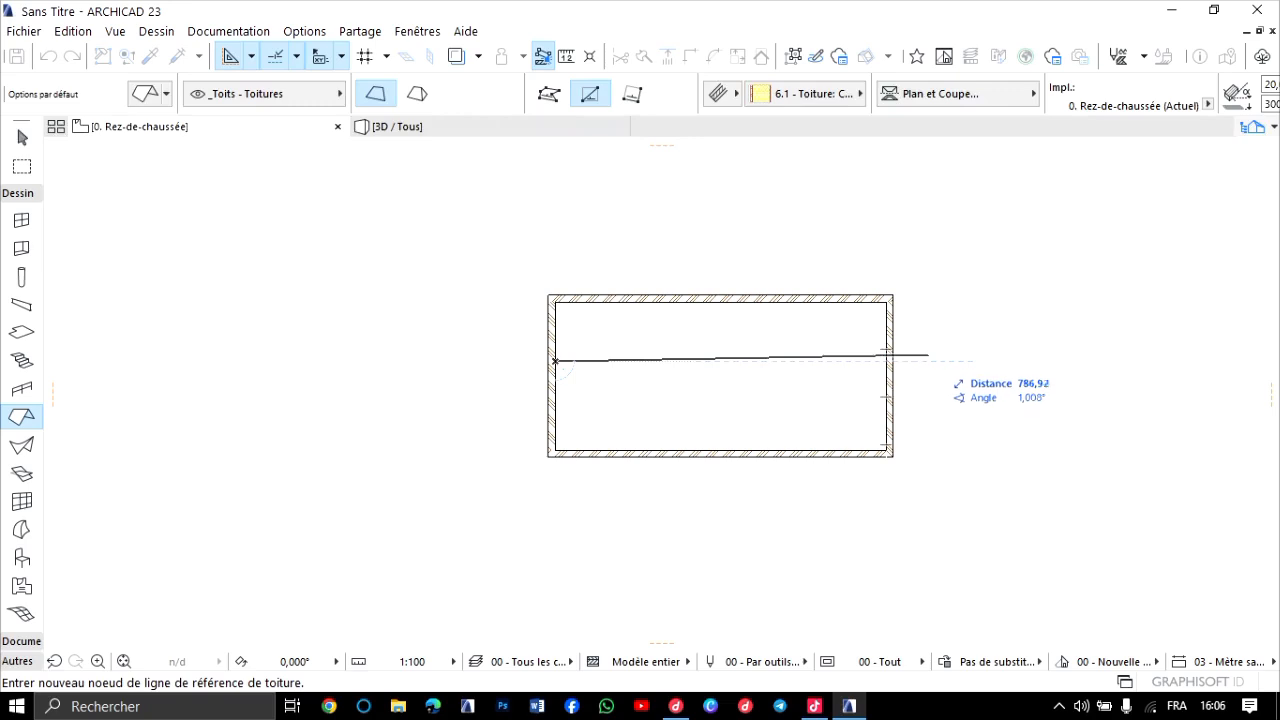
left_click(932, 361)
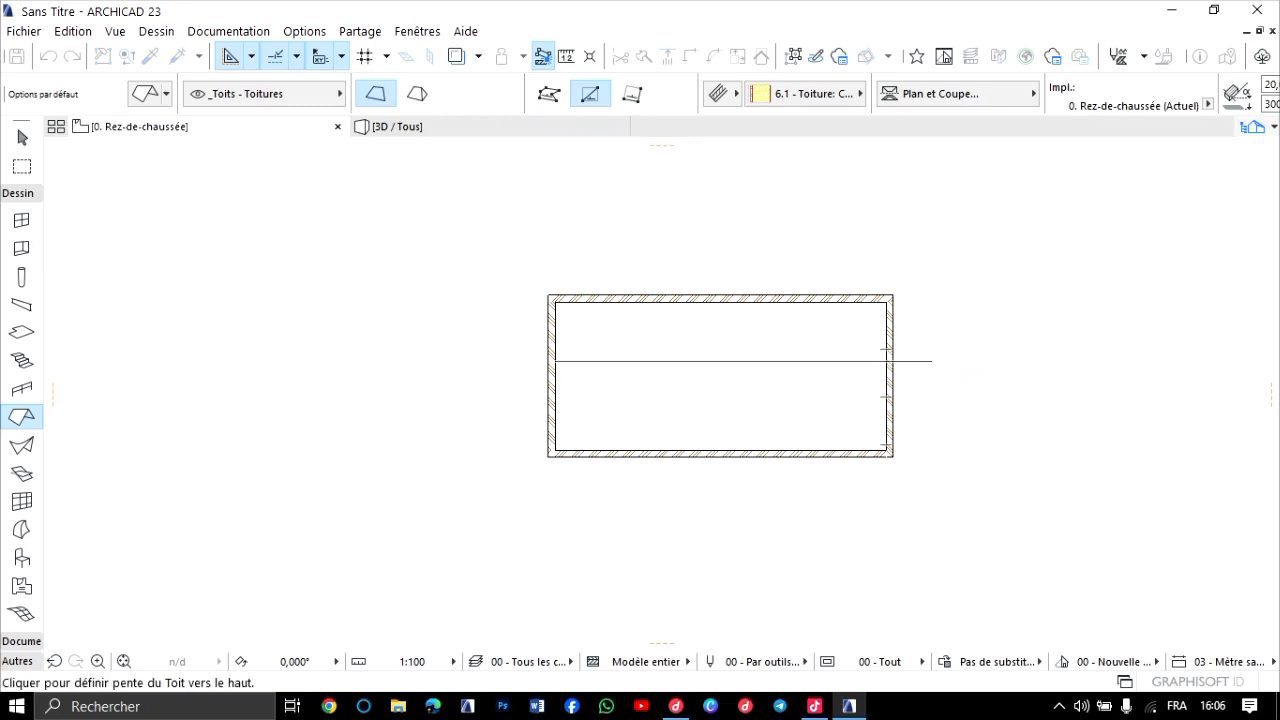
left_click(886, 390)
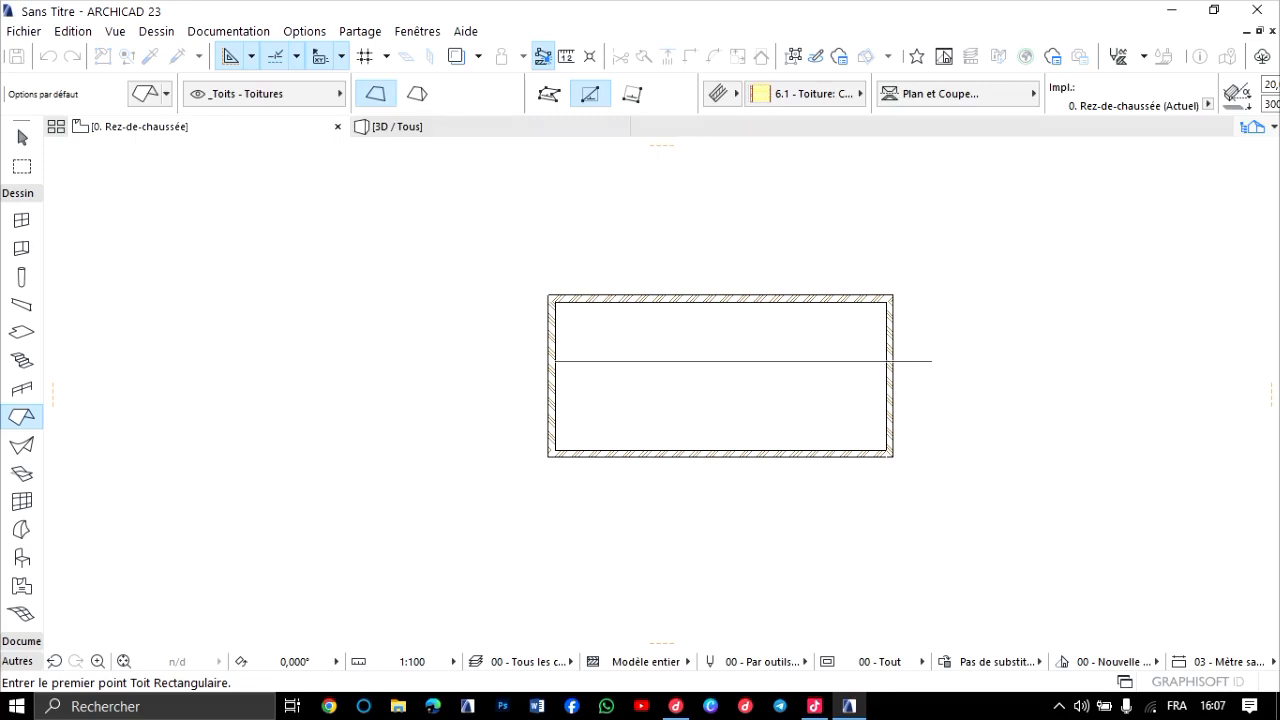
scroll(548, 353, "up", 2)
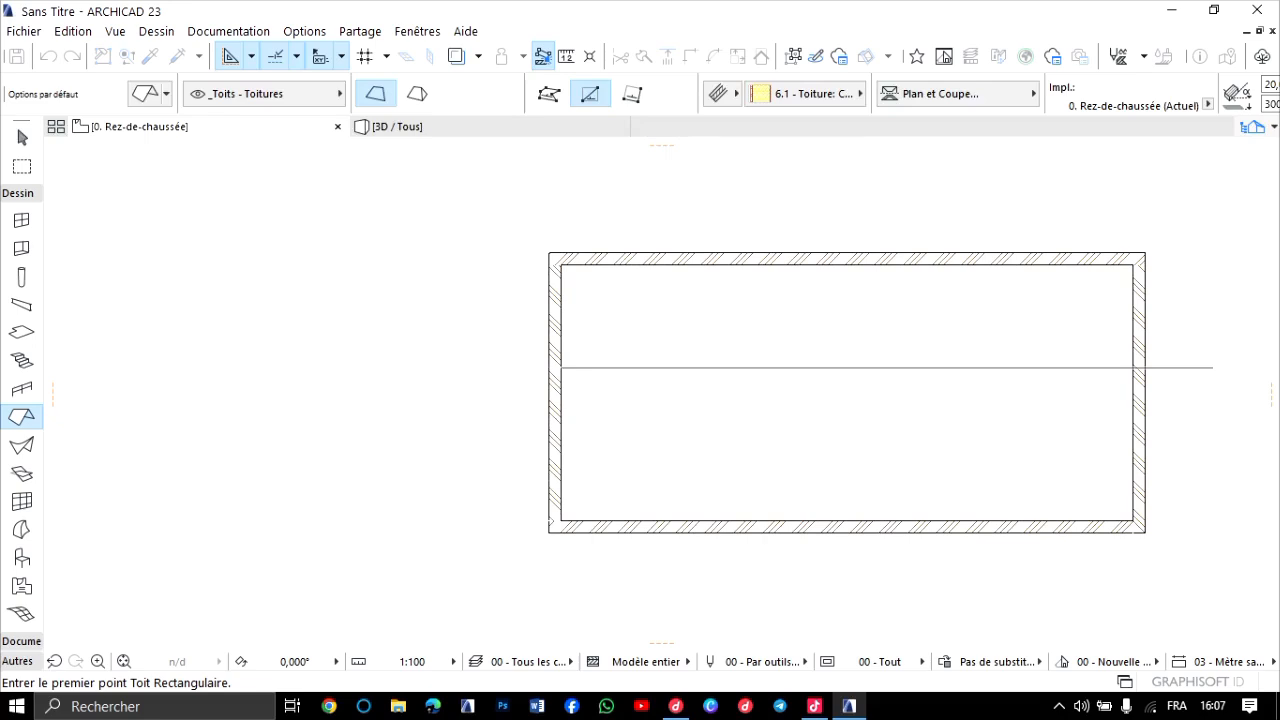
left_click(549, 253)
scroll(776, 559, "down", 1)
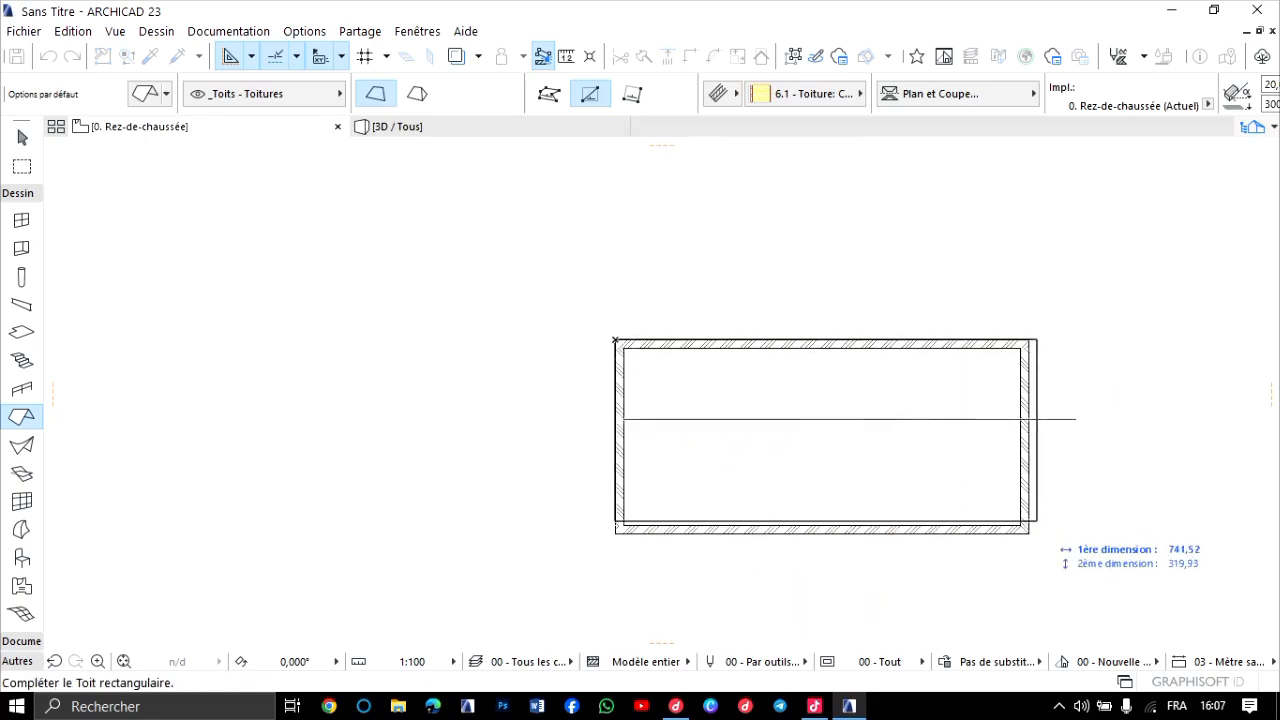
left_click(1028, 533)
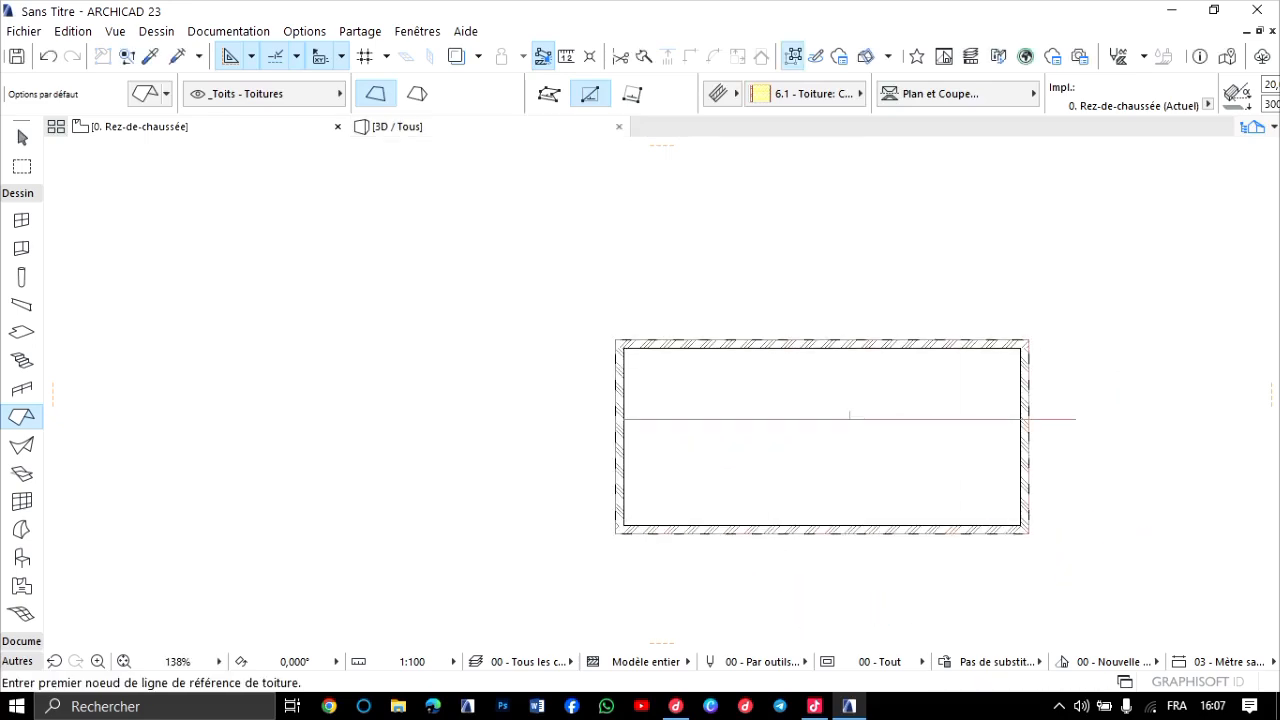
Examine the single-plane roof and how it sits on the new walls in 3D from several angles.
key("F3")
scroll(838, 340, "down", 2)
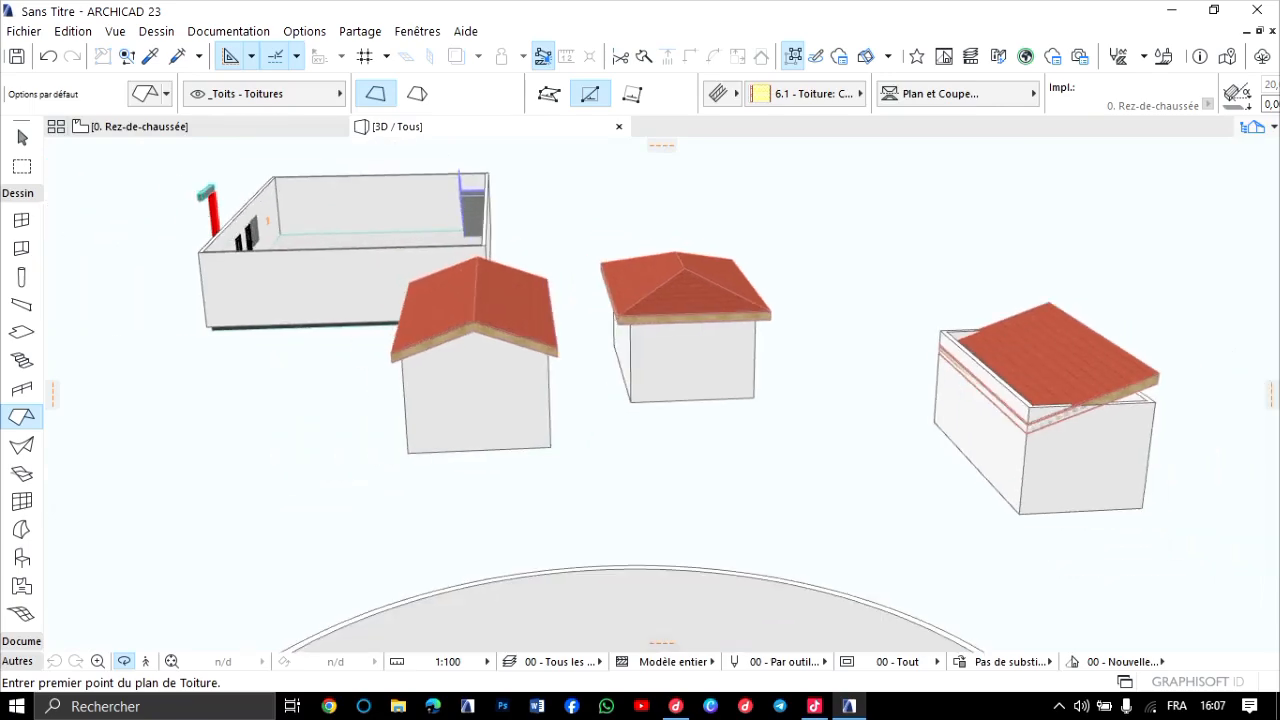
middle_click_drag(660, 394, 465, 390, "shift")
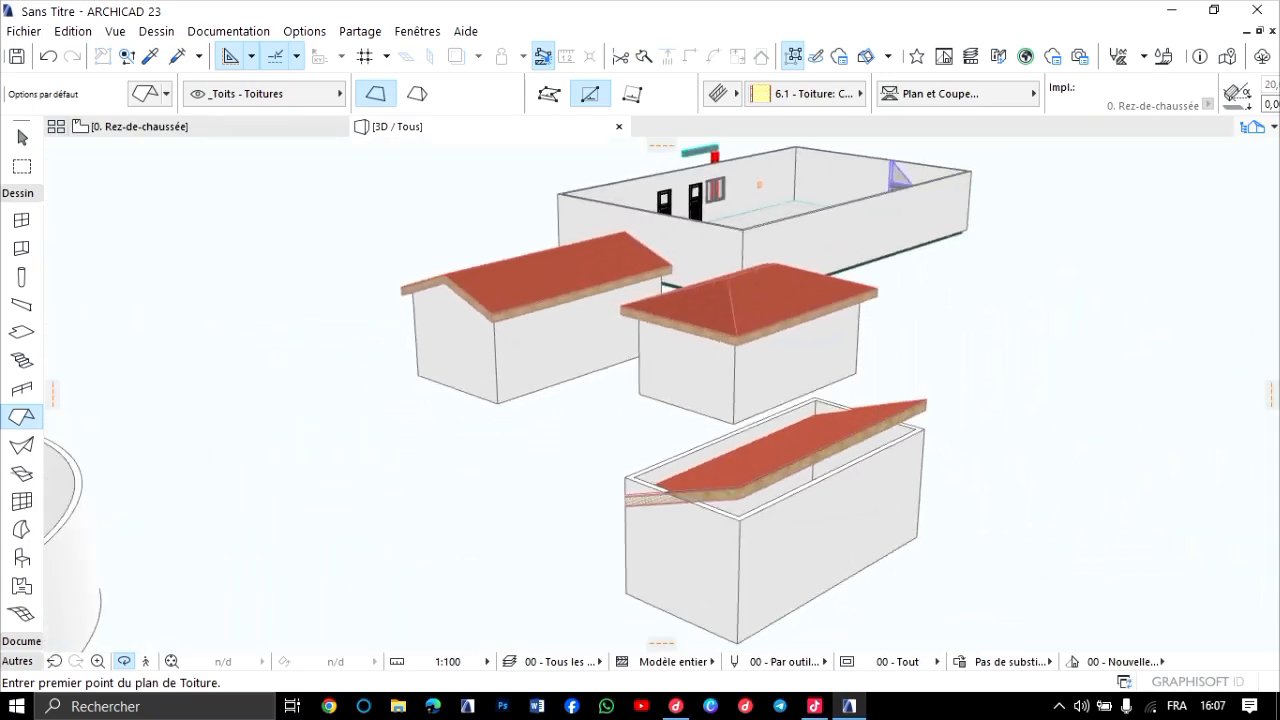
scroll(795, 430, "up", 3)
middle_click_drag(795, 420, 872, 400, "shift")
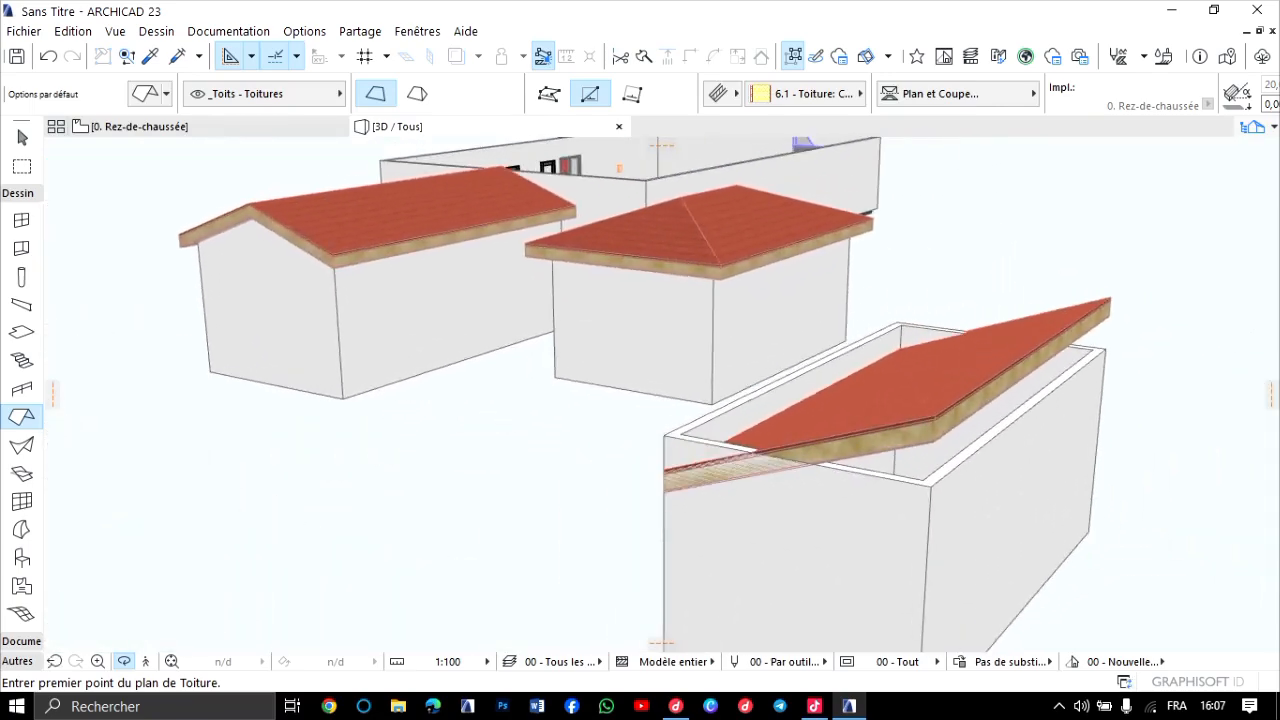
Delete the new building's single-plane roof on the Toiture storey and return to the ground-floor plan.
key("F2")
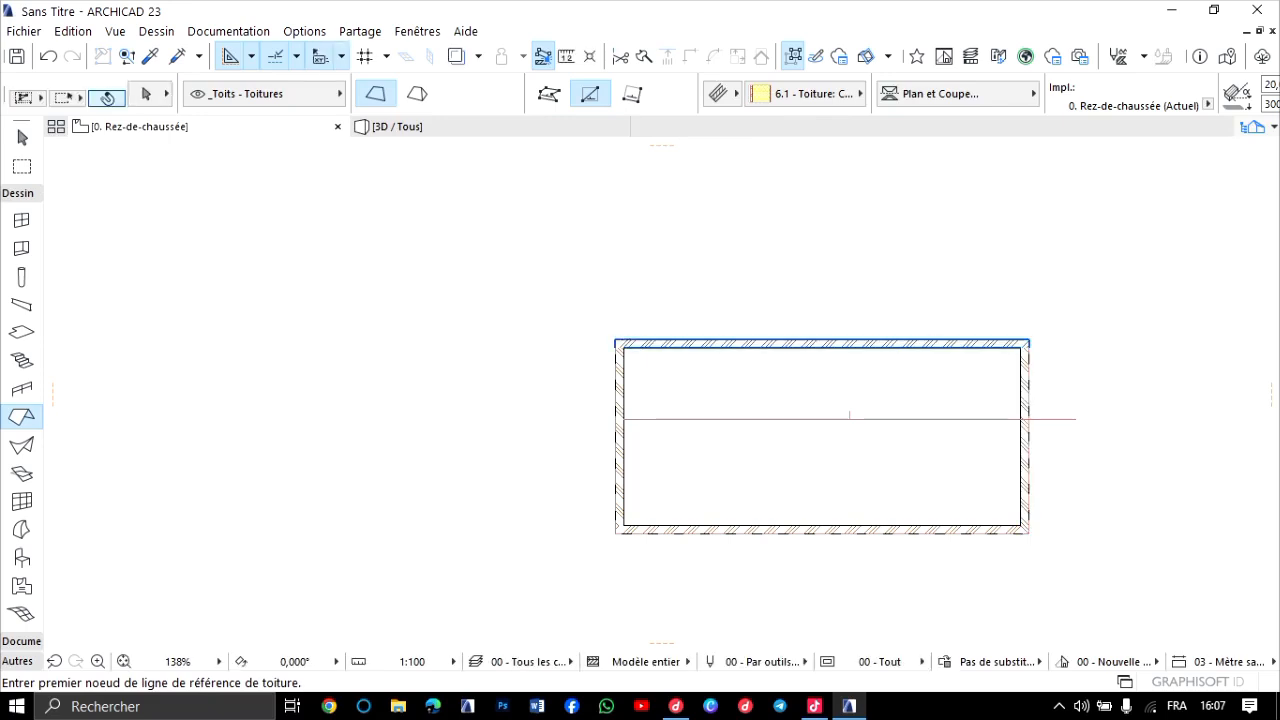
key("ctrl+Up")
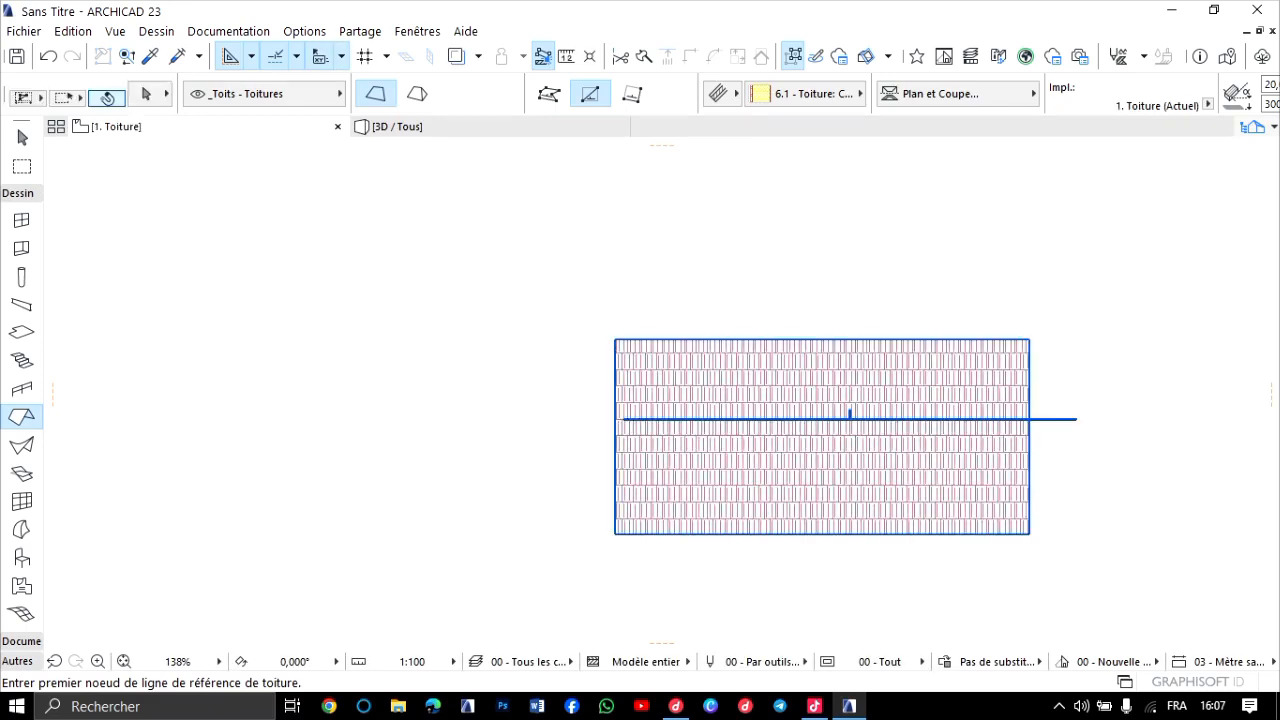
left_click(906, 419, "shift")
key("Delete")
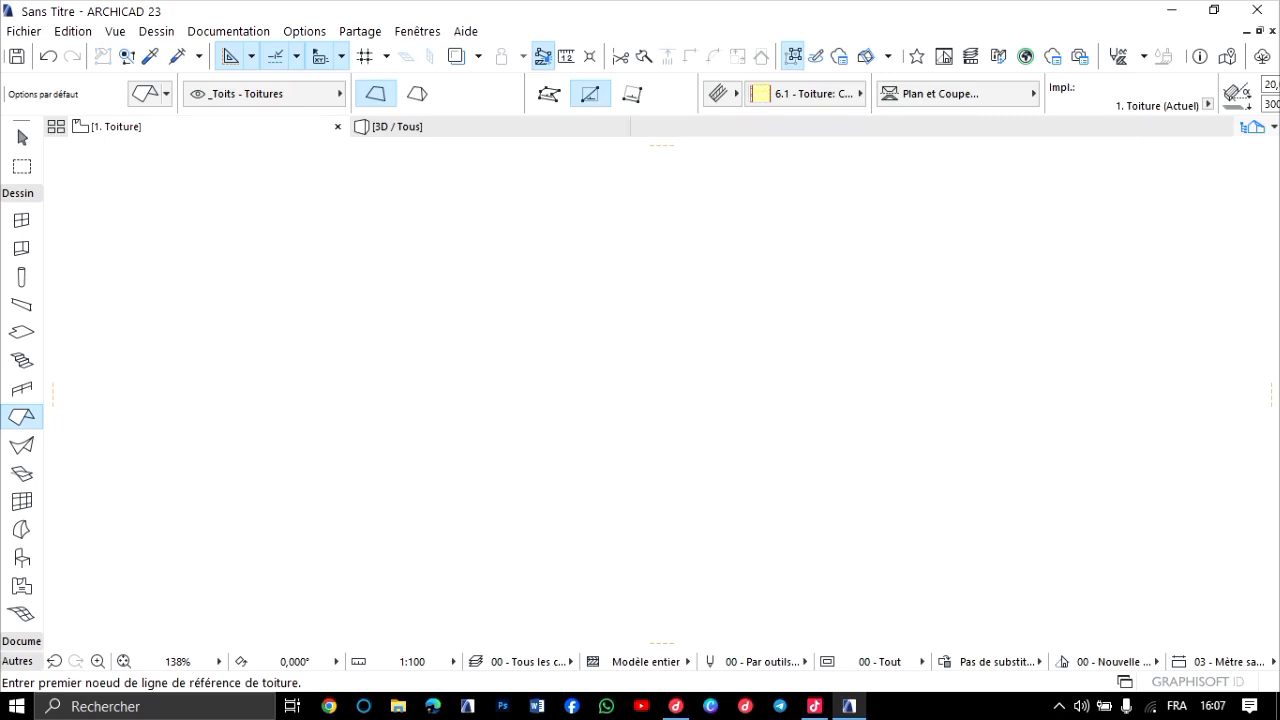
key("ctrl+Down")
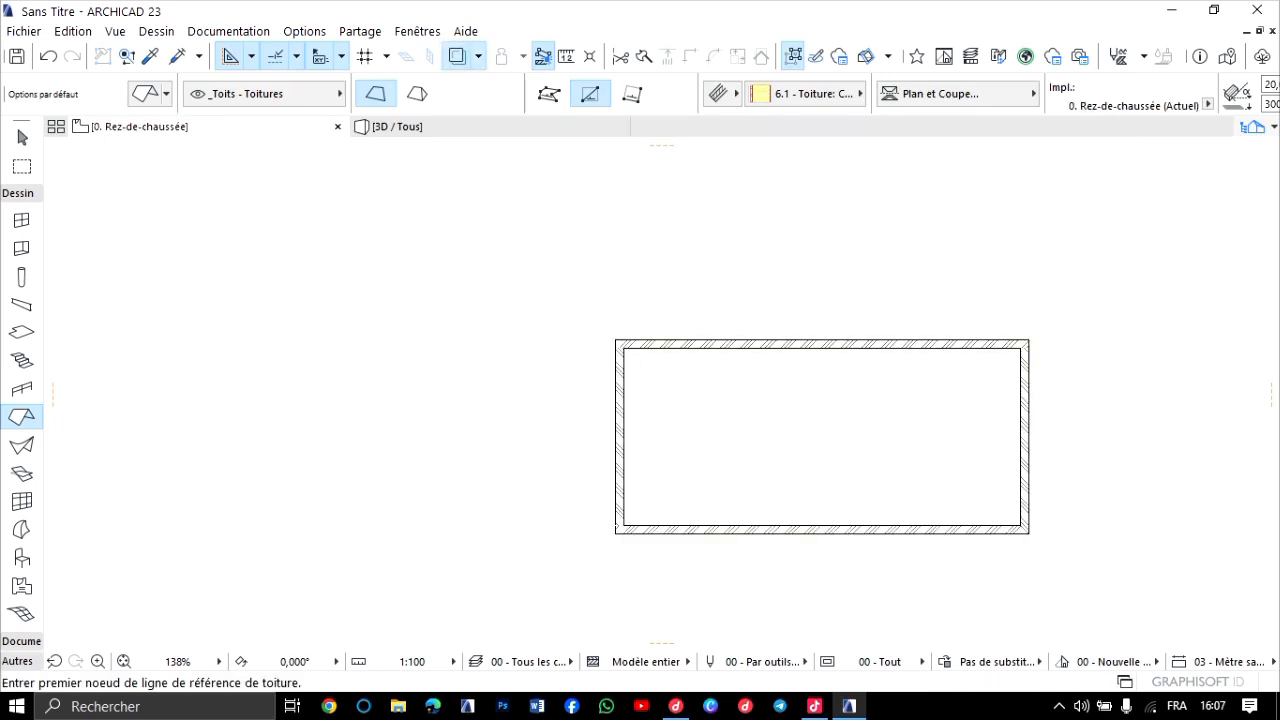
Examine the Toiture storey plan, looking over the traced buildings and the whole drawing sheet.
key("ctrl+Up")
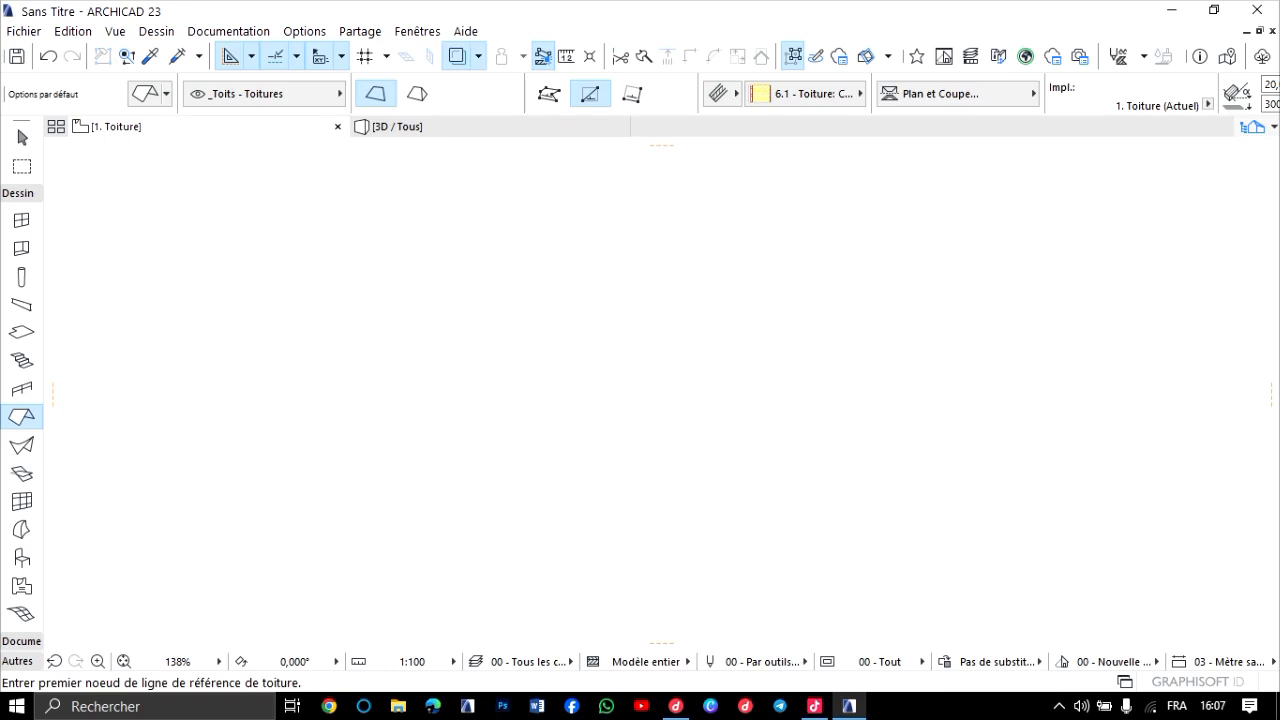
scroll(661, 394, "down", 3)
middle_click_drag(600, 560, 600, 370)
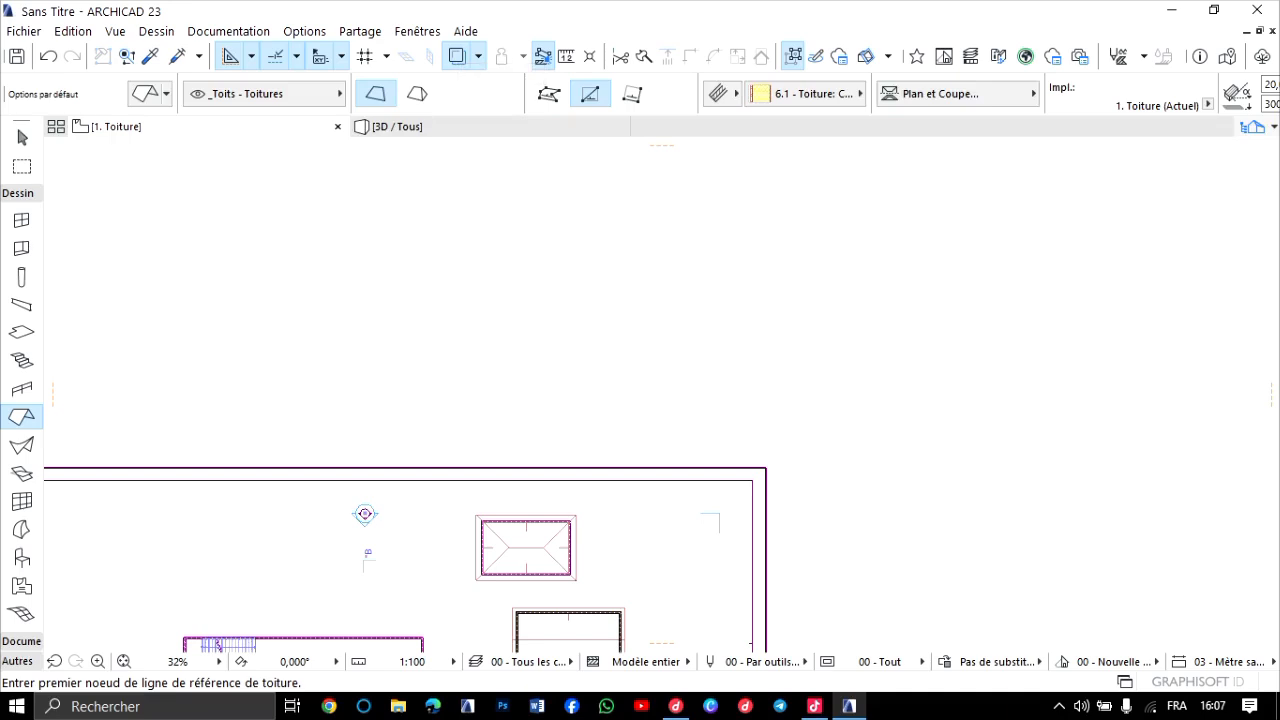
middle_click_drag(560, 500, 643, 364)
middle_click_drag(600, 500, 623, 385)
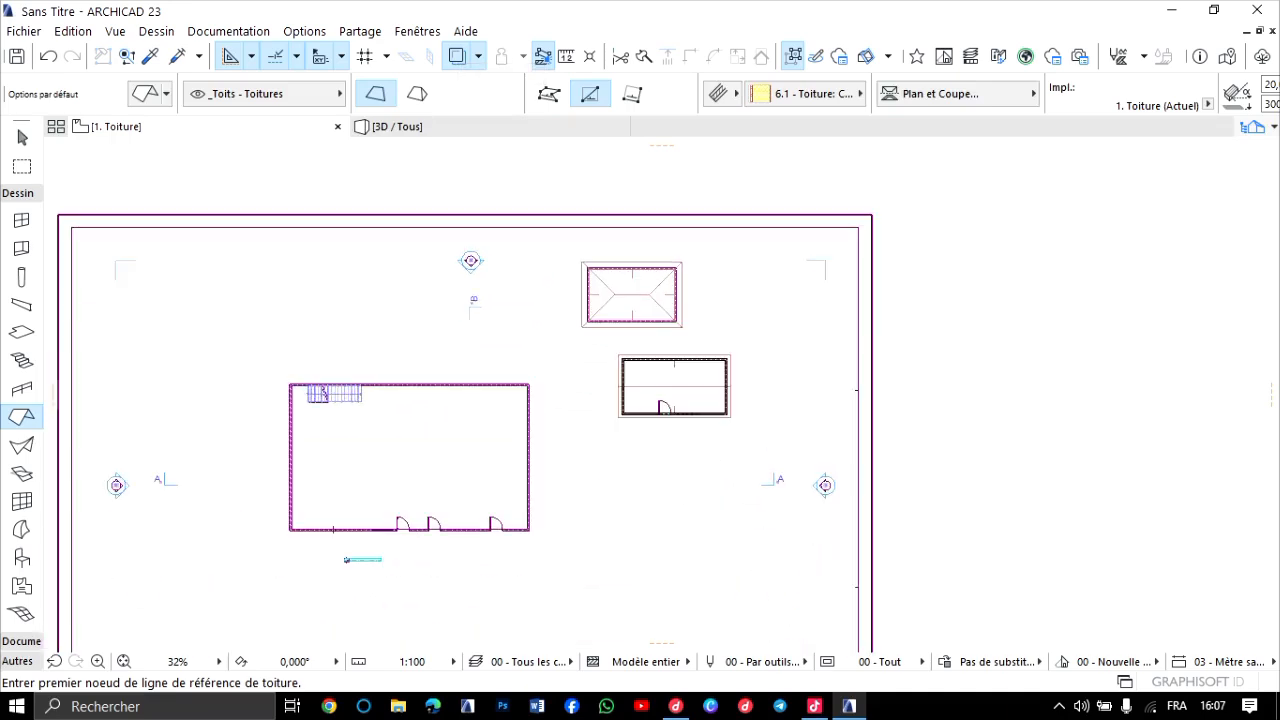
scroll(665, 405, "down", 9)
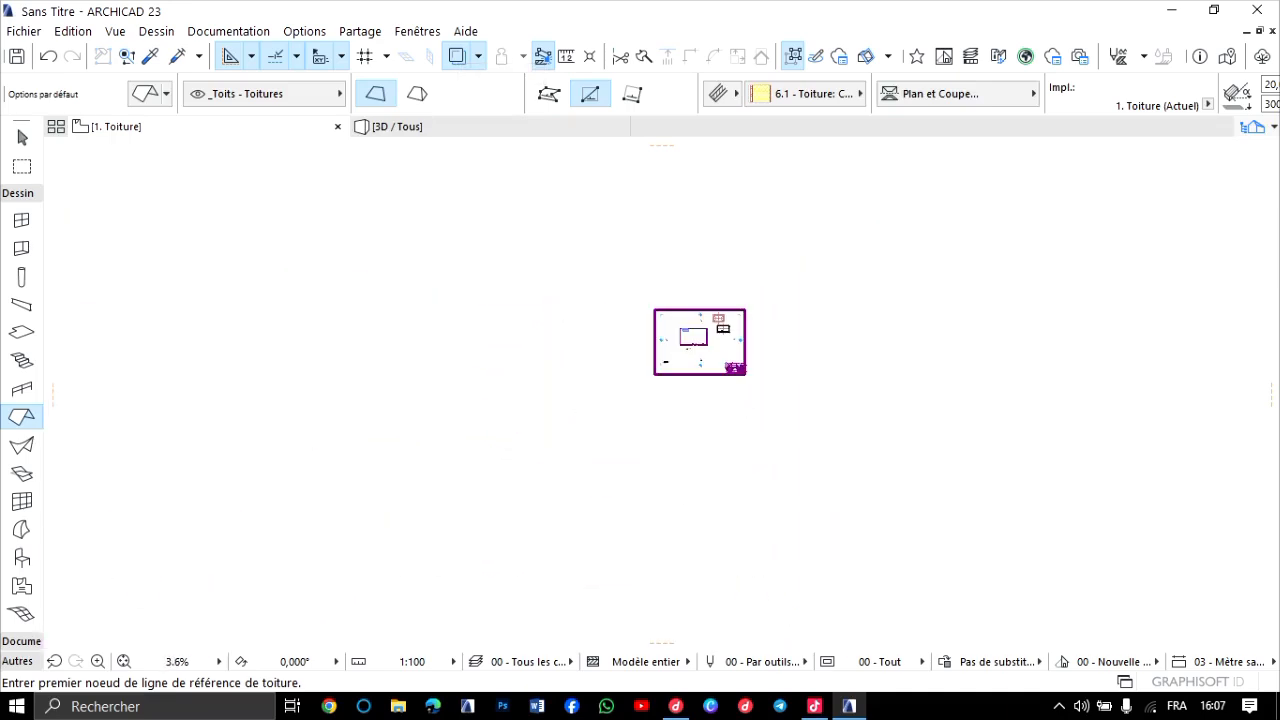
scroll(716, 350, "up", 7)
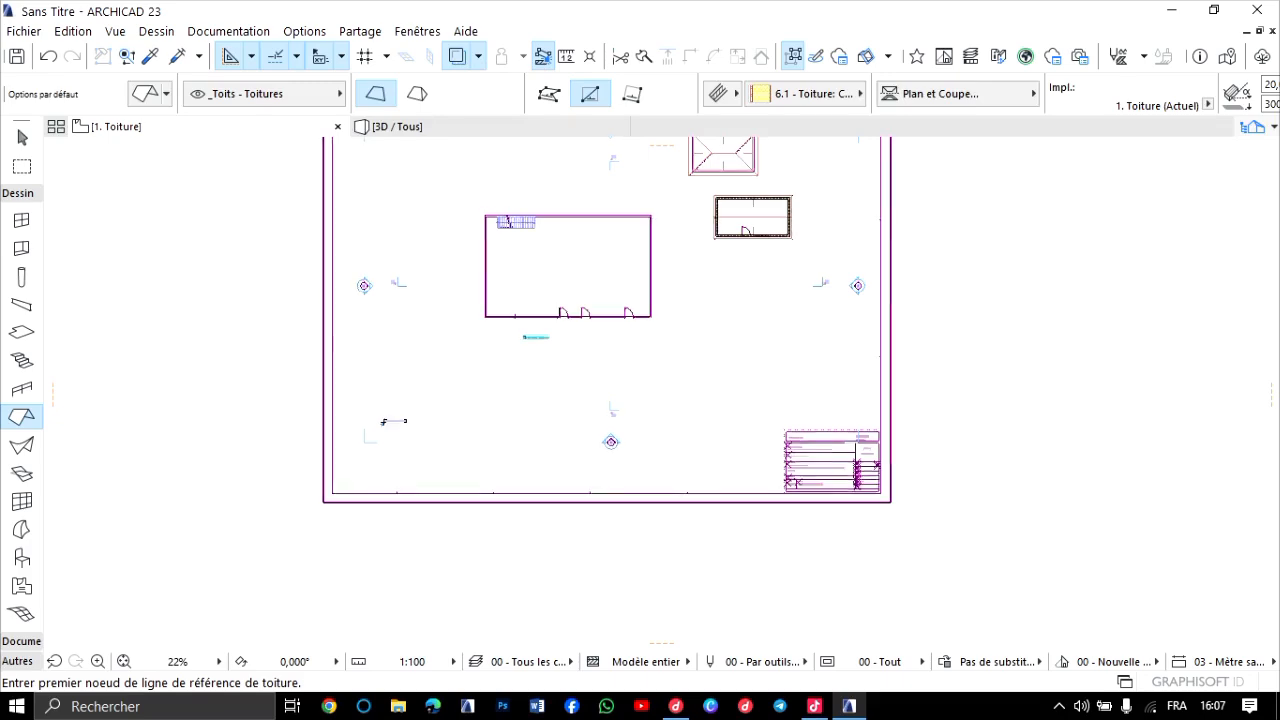
scroll(767, 227, "up", 4)
middle_click_drag(767, 227, 710, 367)
scroll(684, 291, "down", 3)
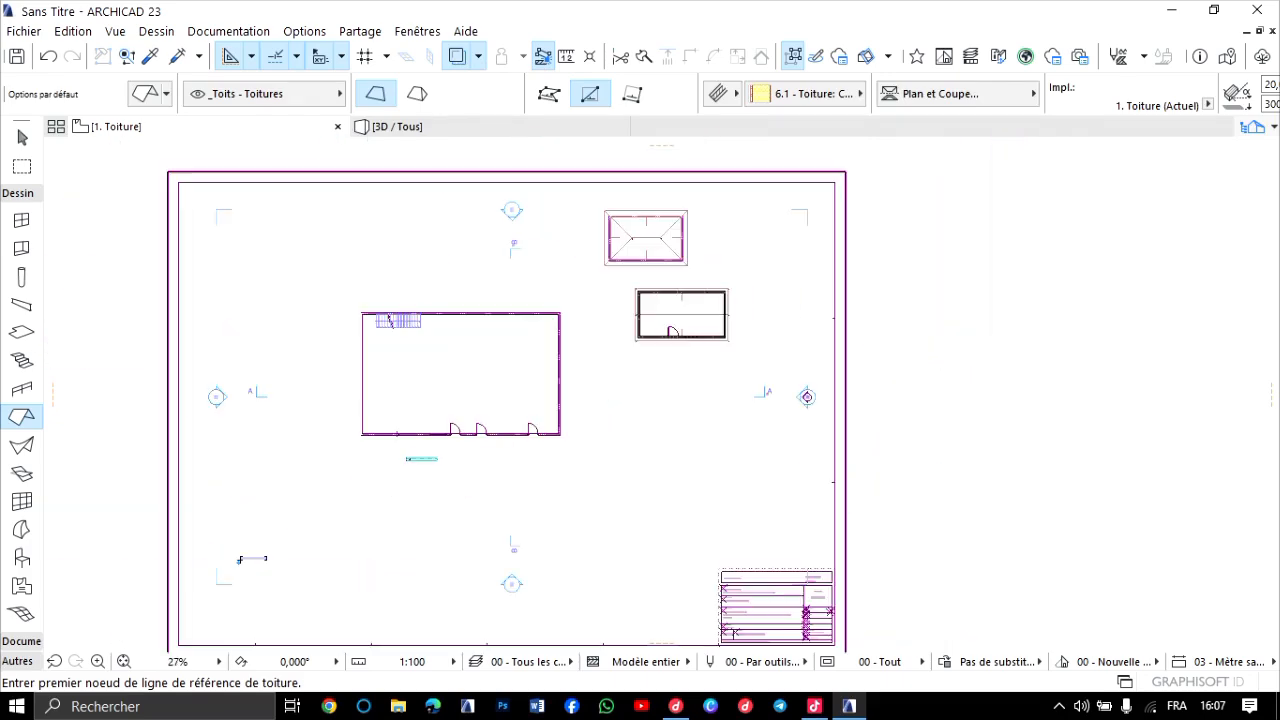
middle_click_drag(684, 291, 662, 289)
middle_click_drag(707, 225, 678, 245)
scroll(683, 242, "up", 6)
scroll(686, 244, "down", 7)
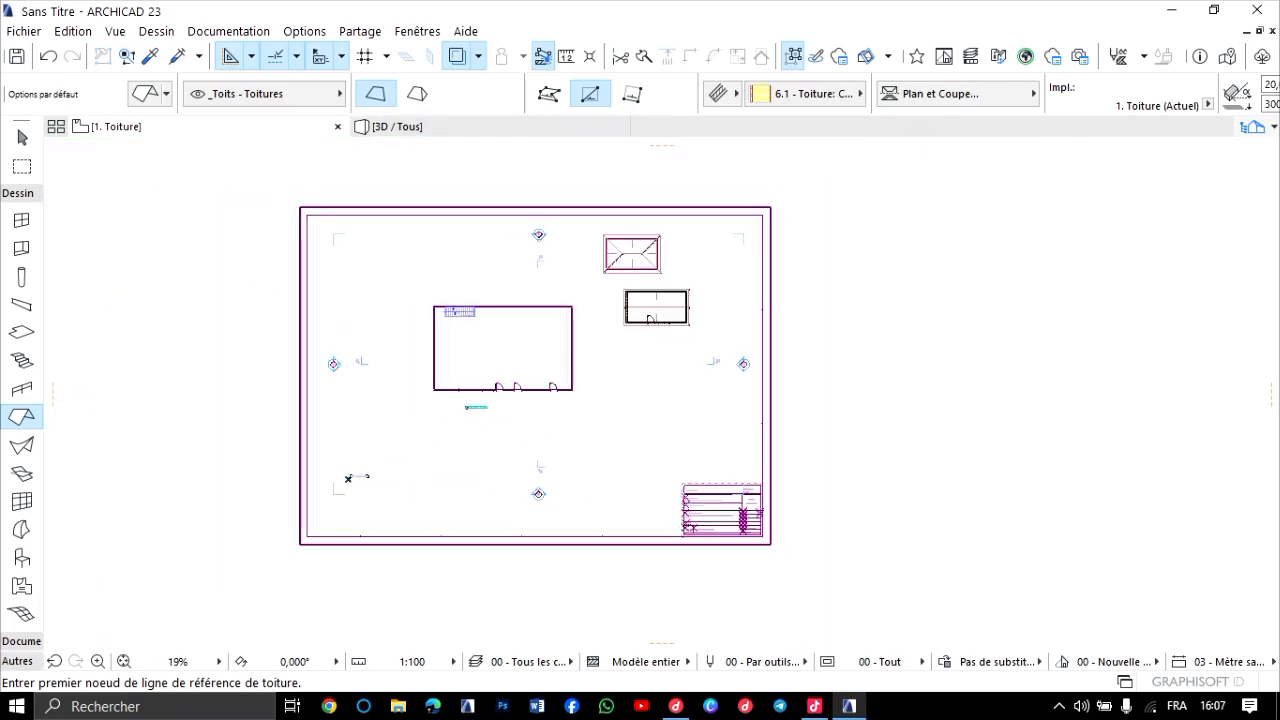
Return to the ground-floor plan and hide the trace reference, focusing on the roofless rectangular building north of the hip-roofed one.
key("ctrl+Down")
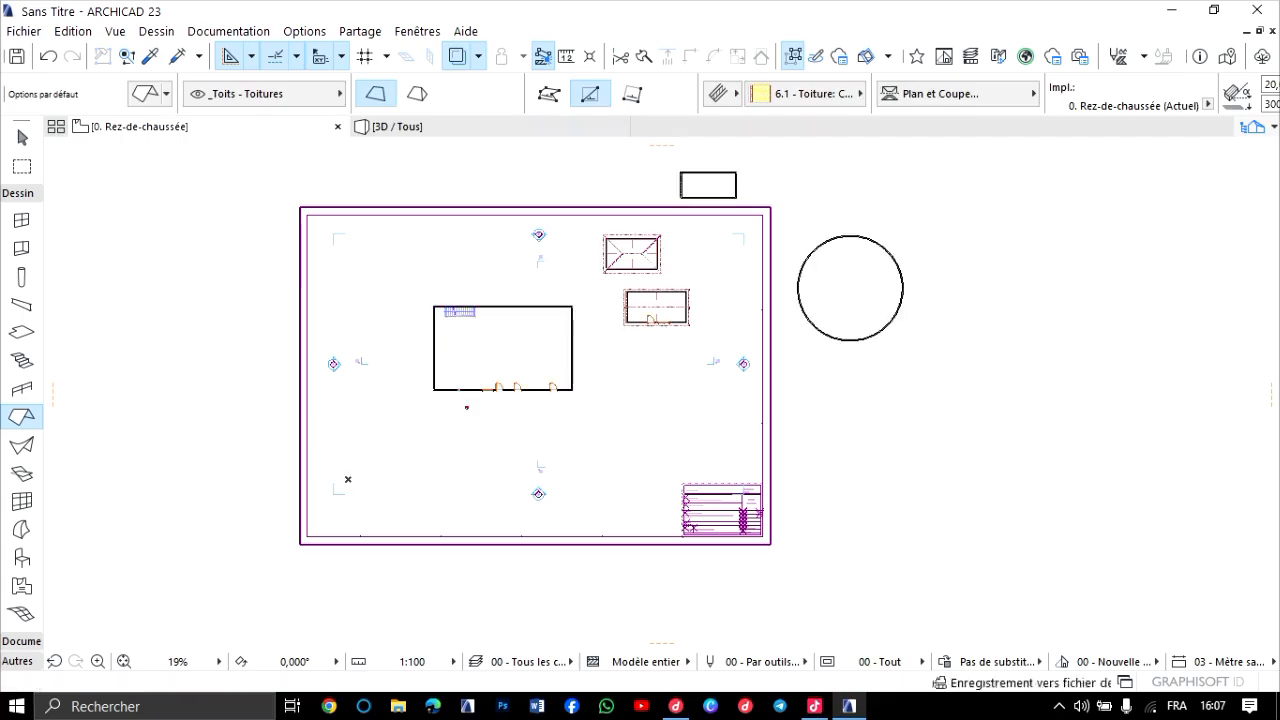
scroll(692, 189, "up", 1)
scroll(732, 150, "up", 6)
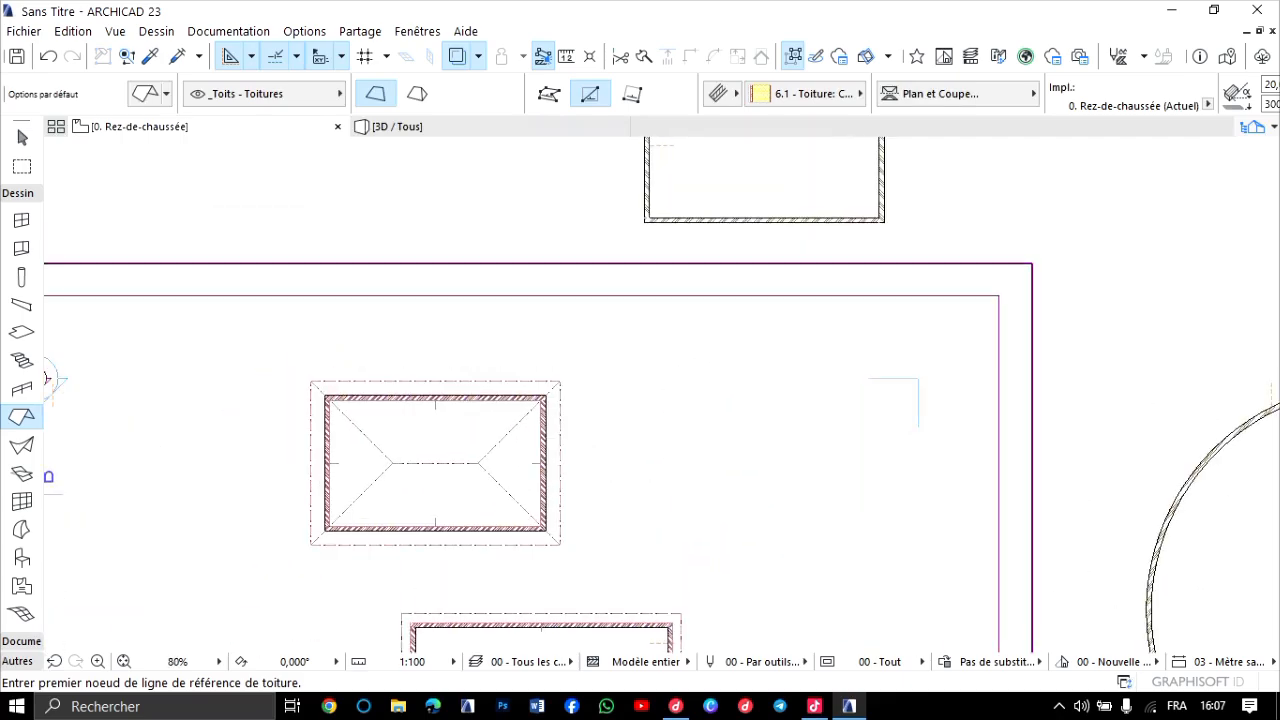
middle_click_drag(732, 150, 715, 196)
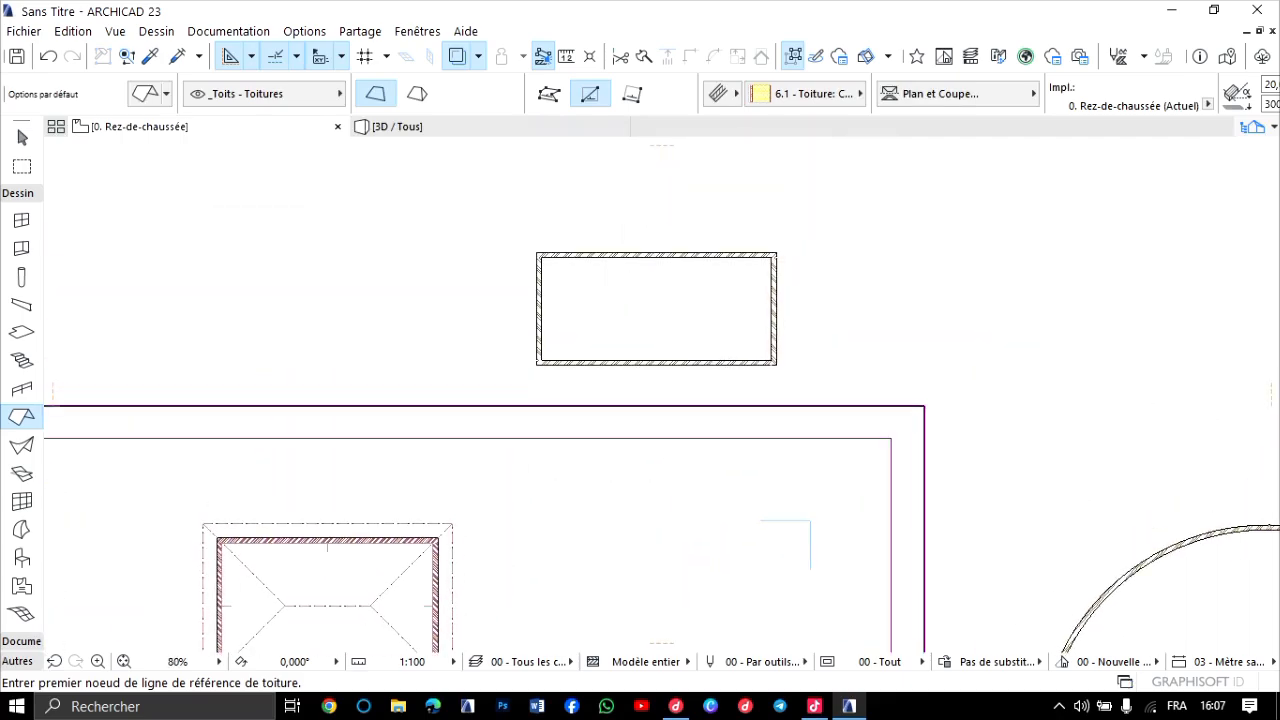
scroll(561, 320, "down", 7)
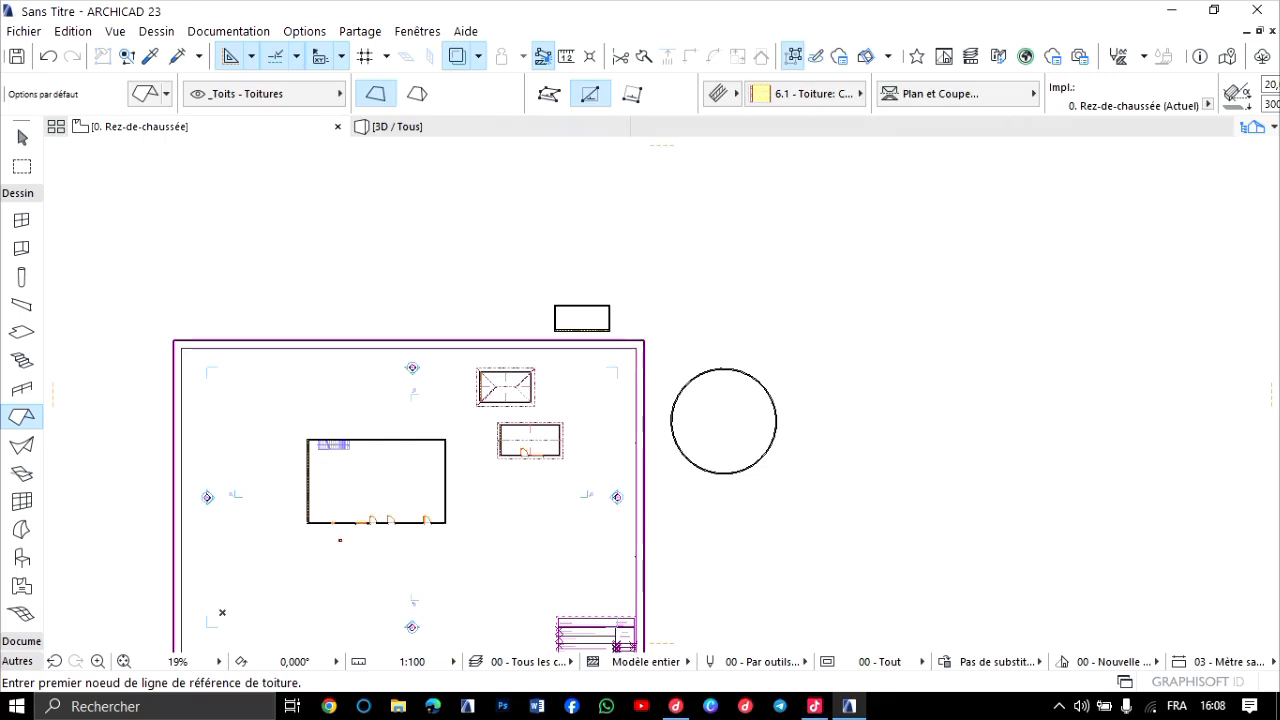
scroll(590, 308, "up", 7)
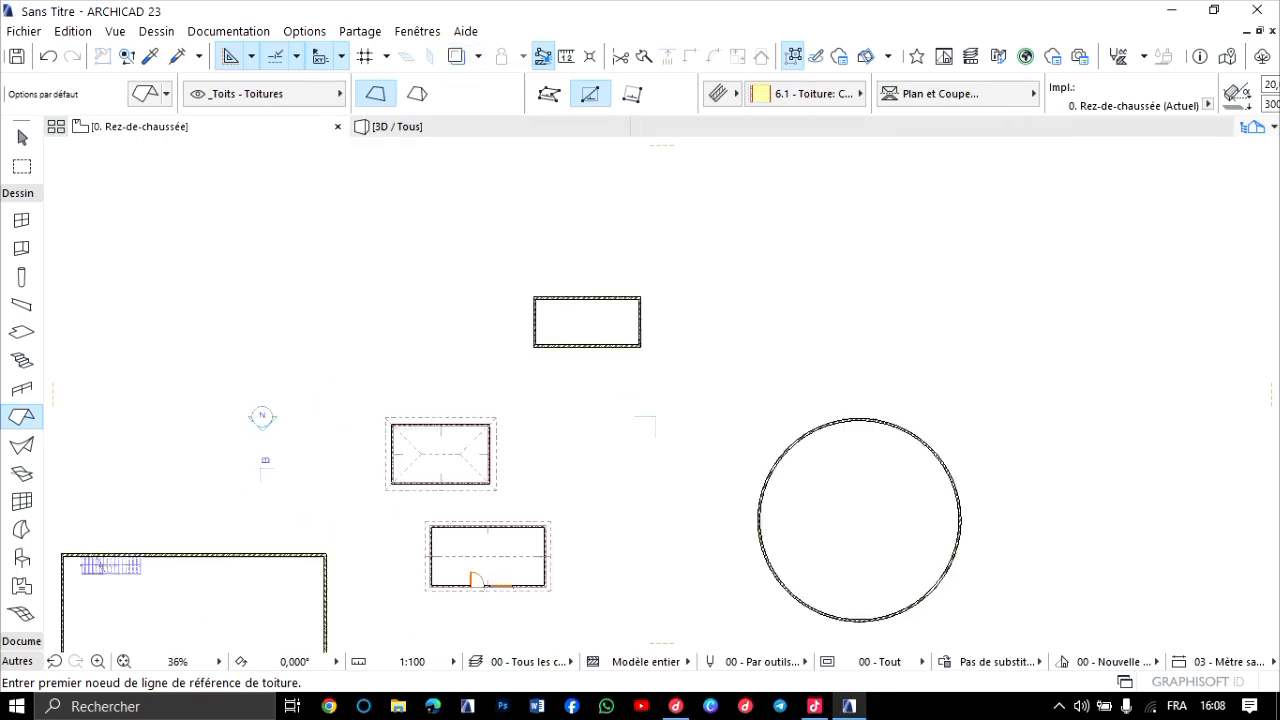
scroll(484, 327, "up", 4)
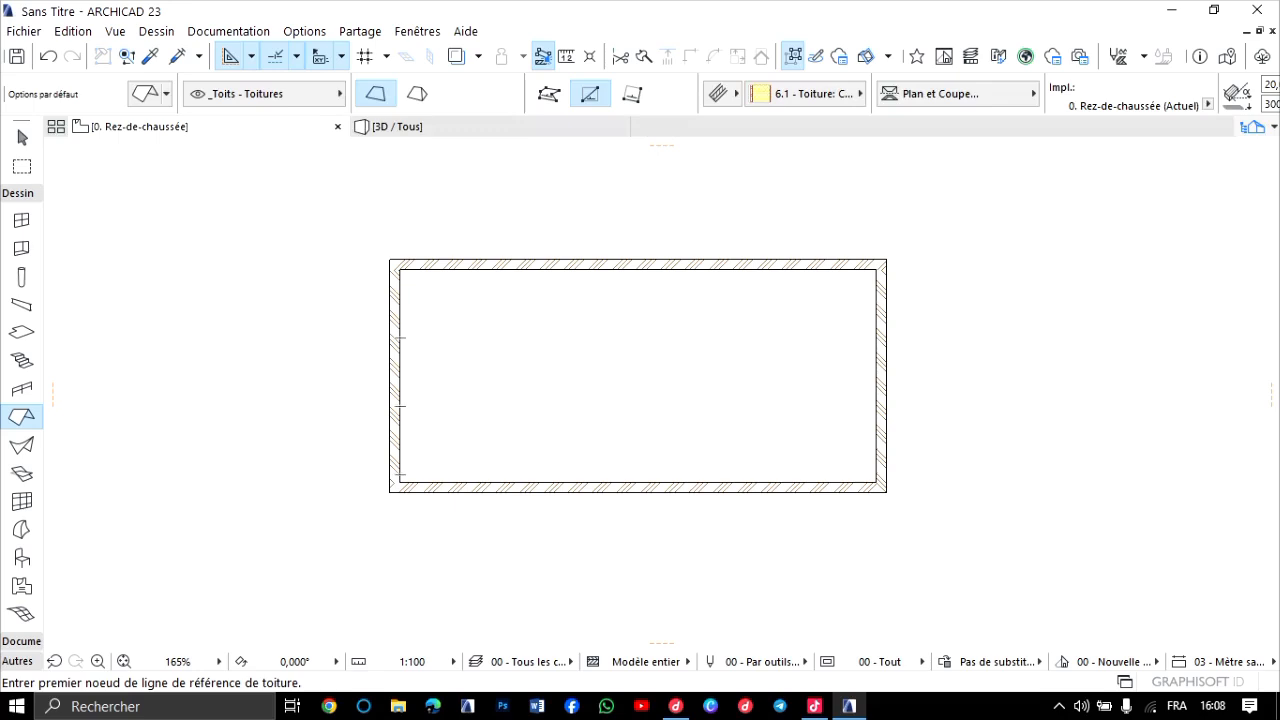
Try a single-plane roof over the rectangular building's outer corners, with a lengthwise reference line and the slope rising northward, and view it in 3D.
left_click(397, 360)
left_click(898, 360)
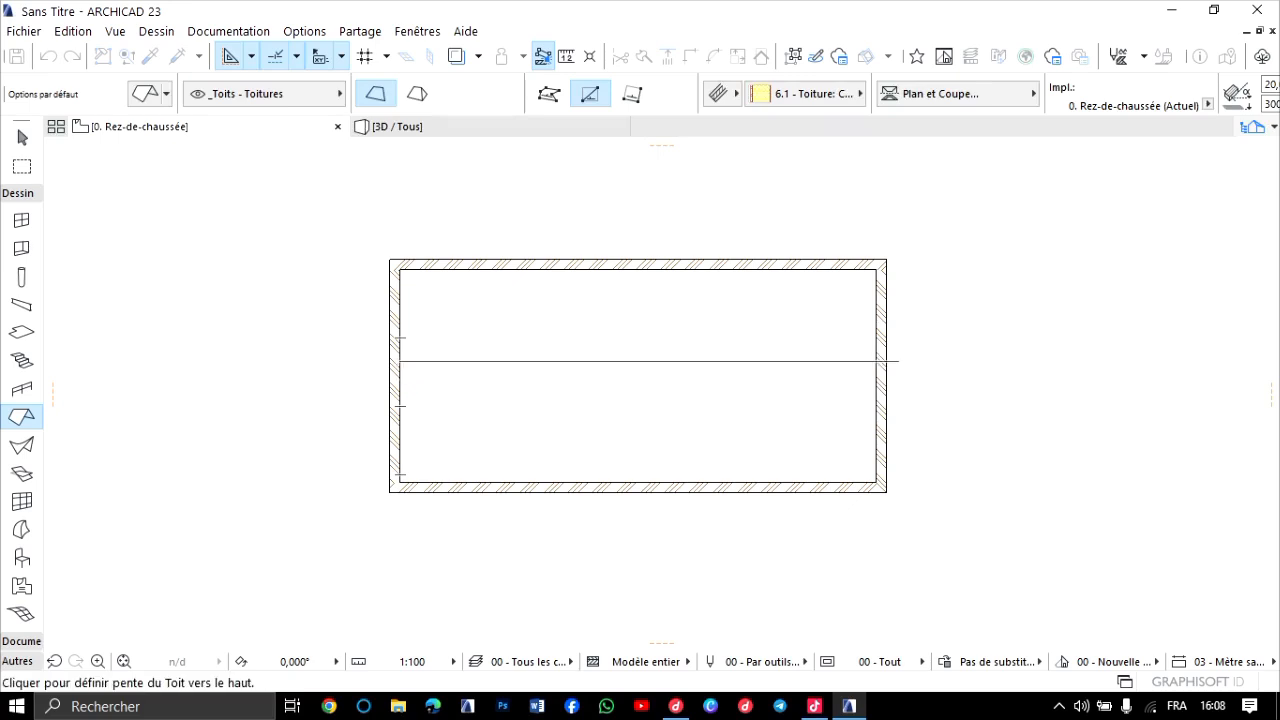
left_click(760, 312)
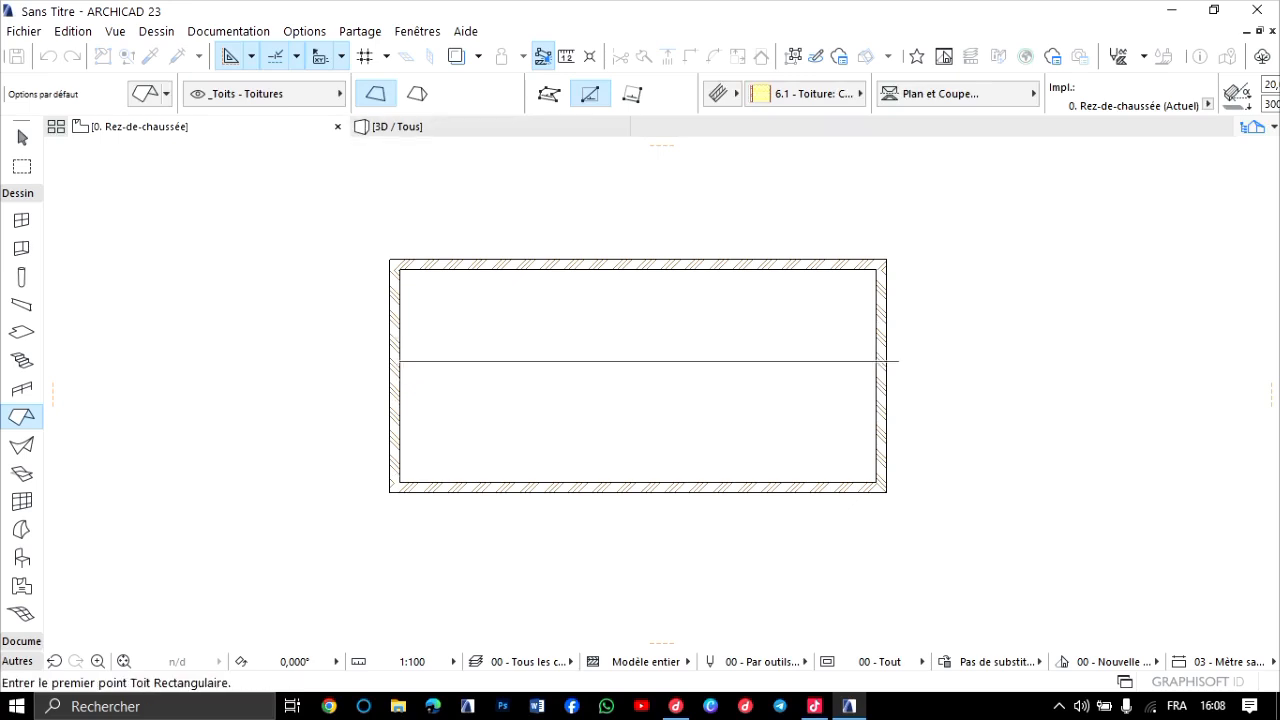
left_click(390, 260)
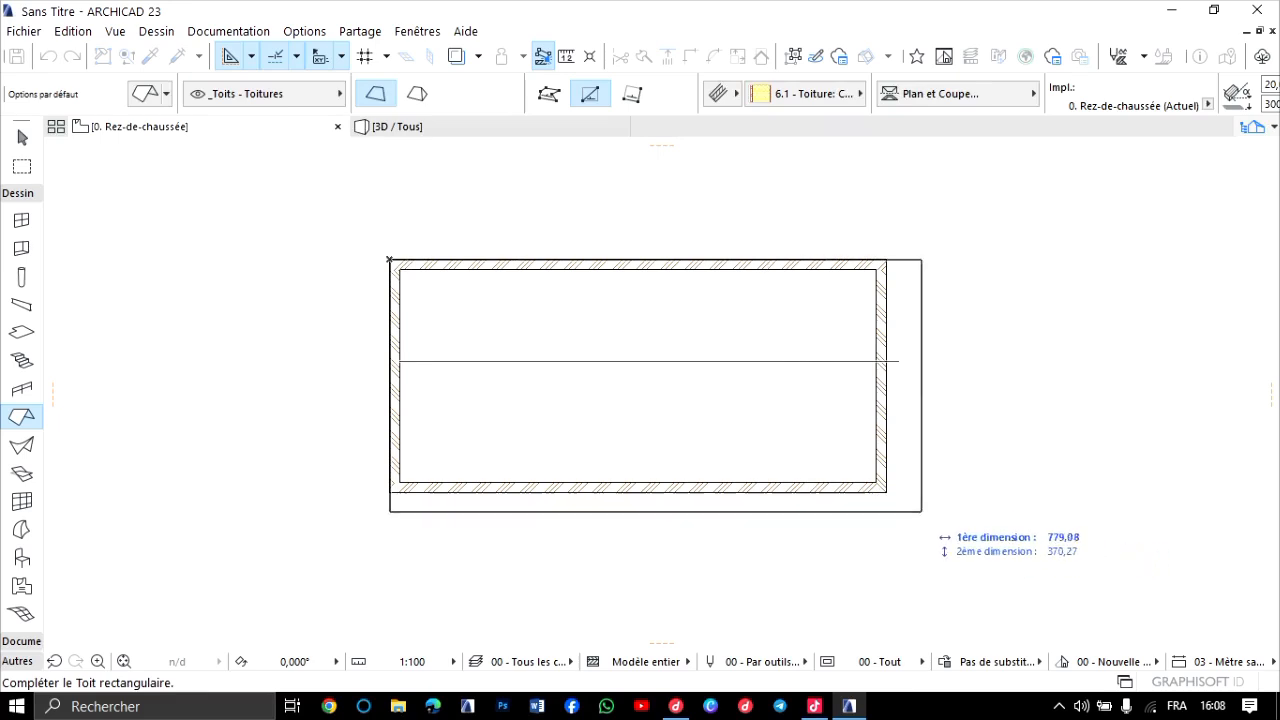
left_click(886, 491)
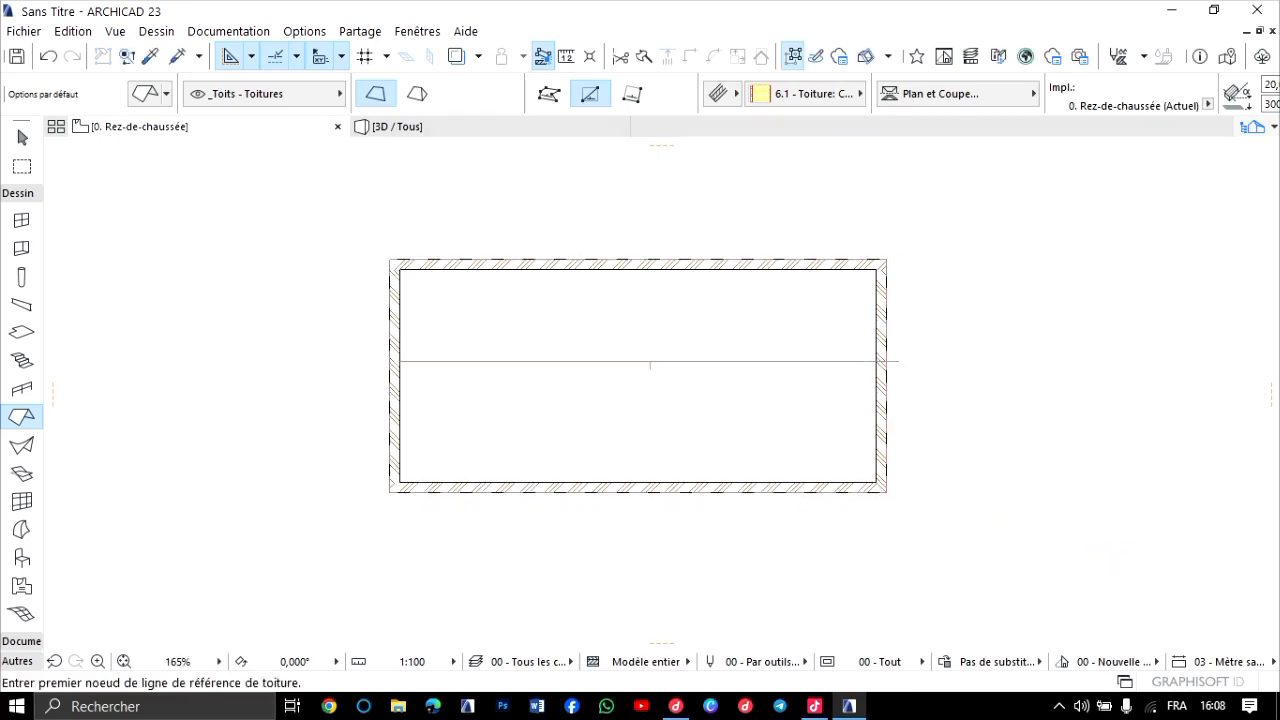
key("F3")
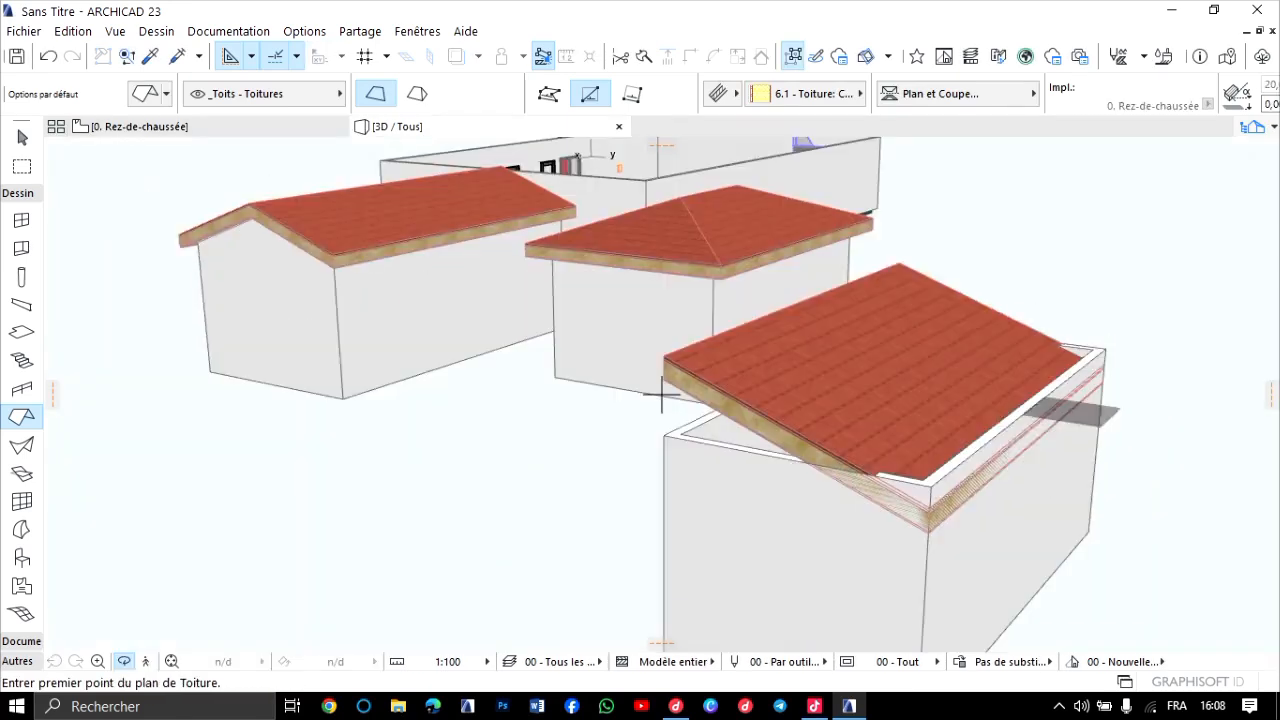
middle_click_drag(661, 394, 750, 394, "shift")
Delete the rectangular building's single-plane roof on the Toiture storey plan.
key("F2")
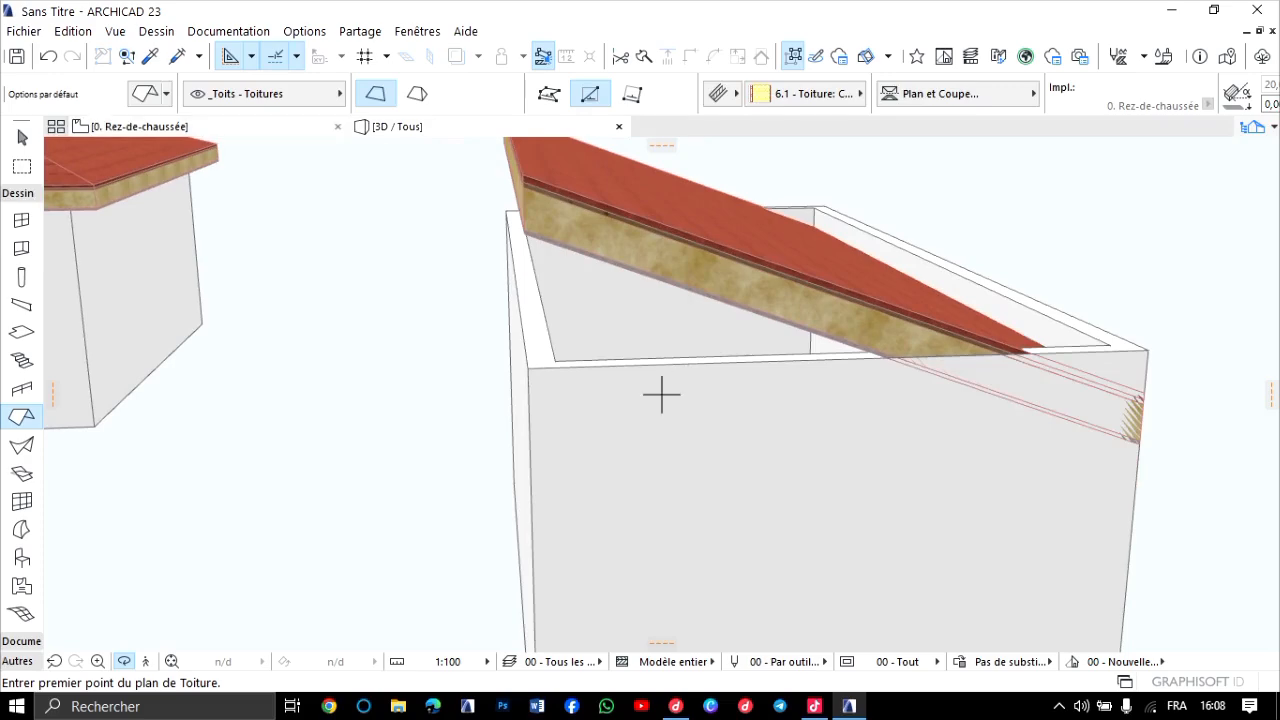
scroll(650, 365, "down", 3)
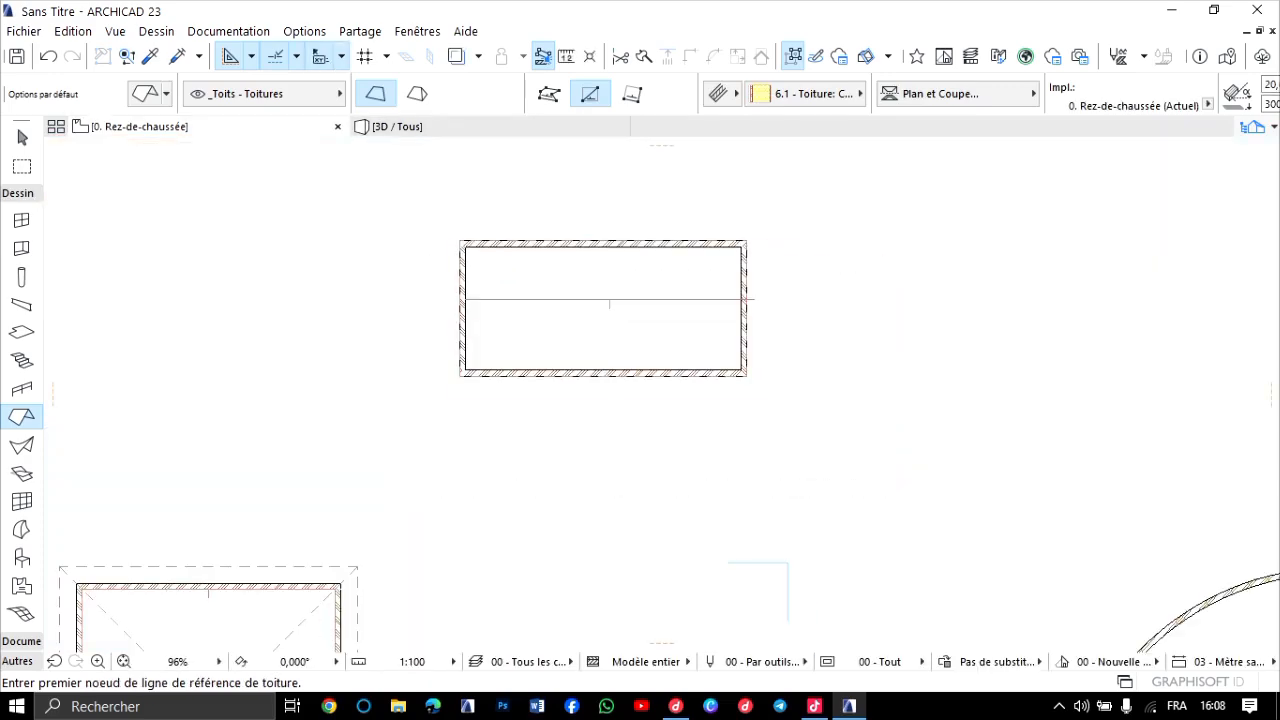
key("ctrl+Up")
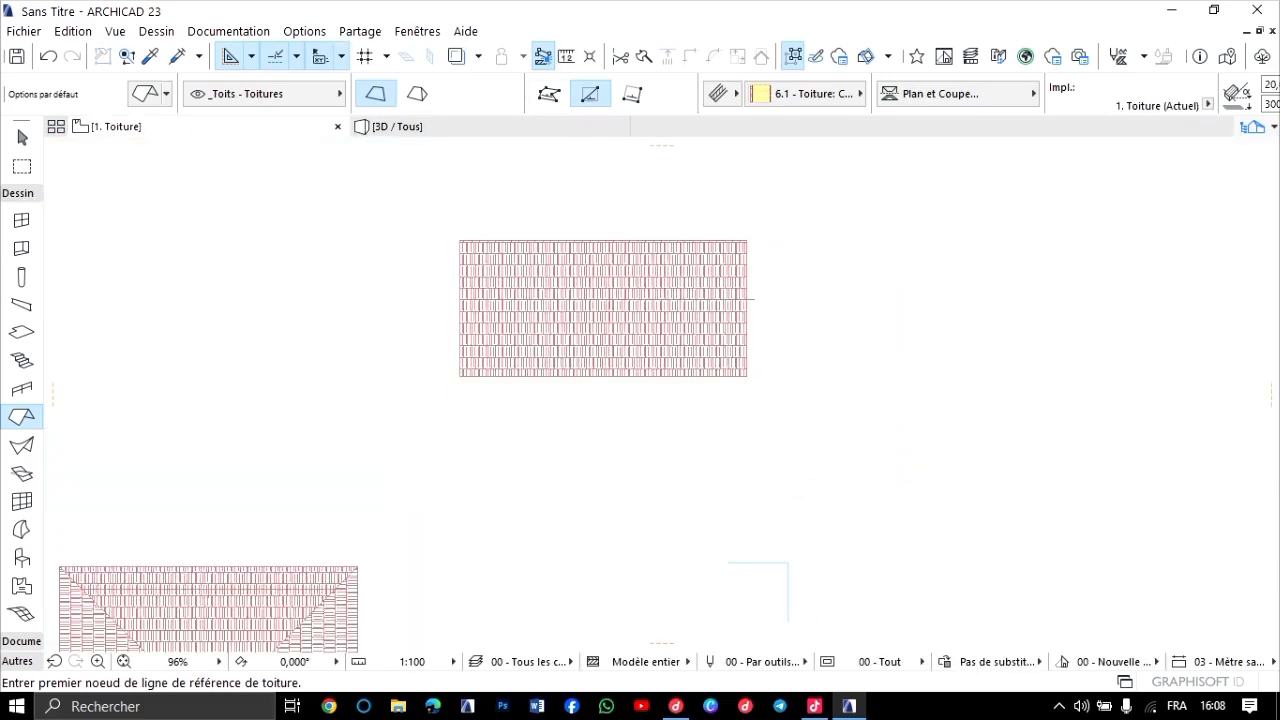
scroll(518, 255, "down", 6)
middle_click_drag(518, 338, 537, 440)
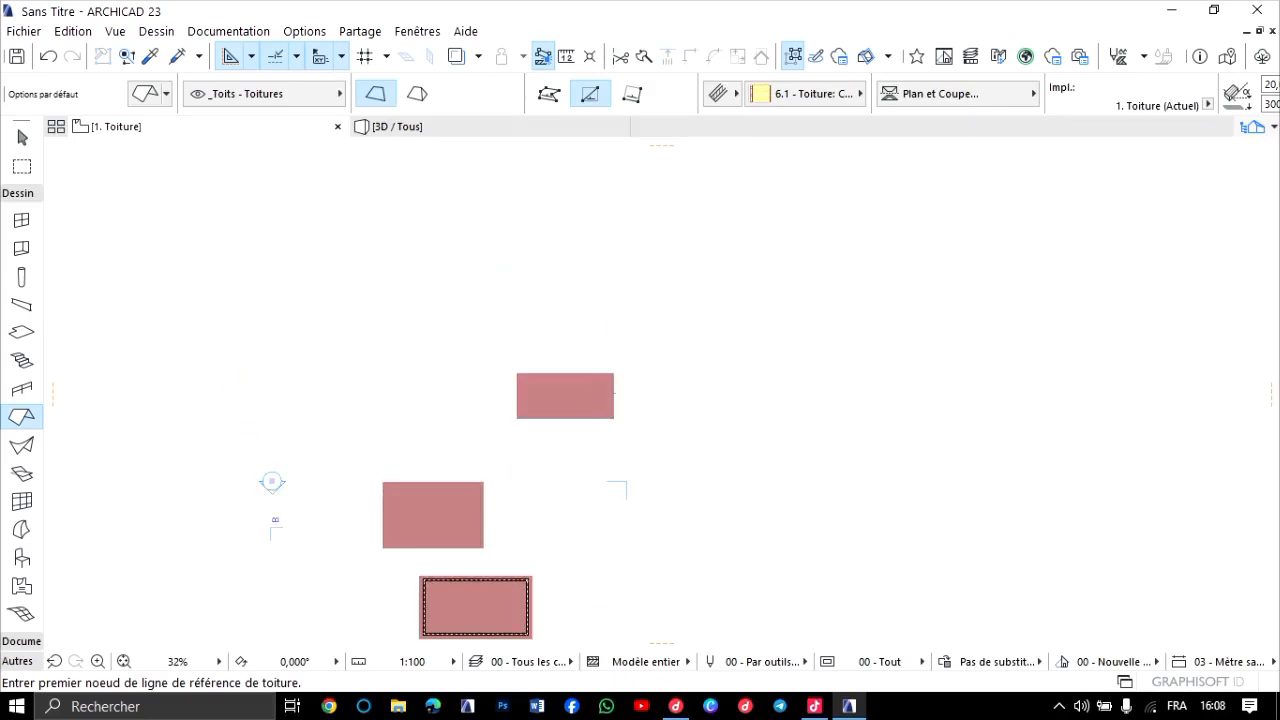
scroll(568, 290, "up", 4)
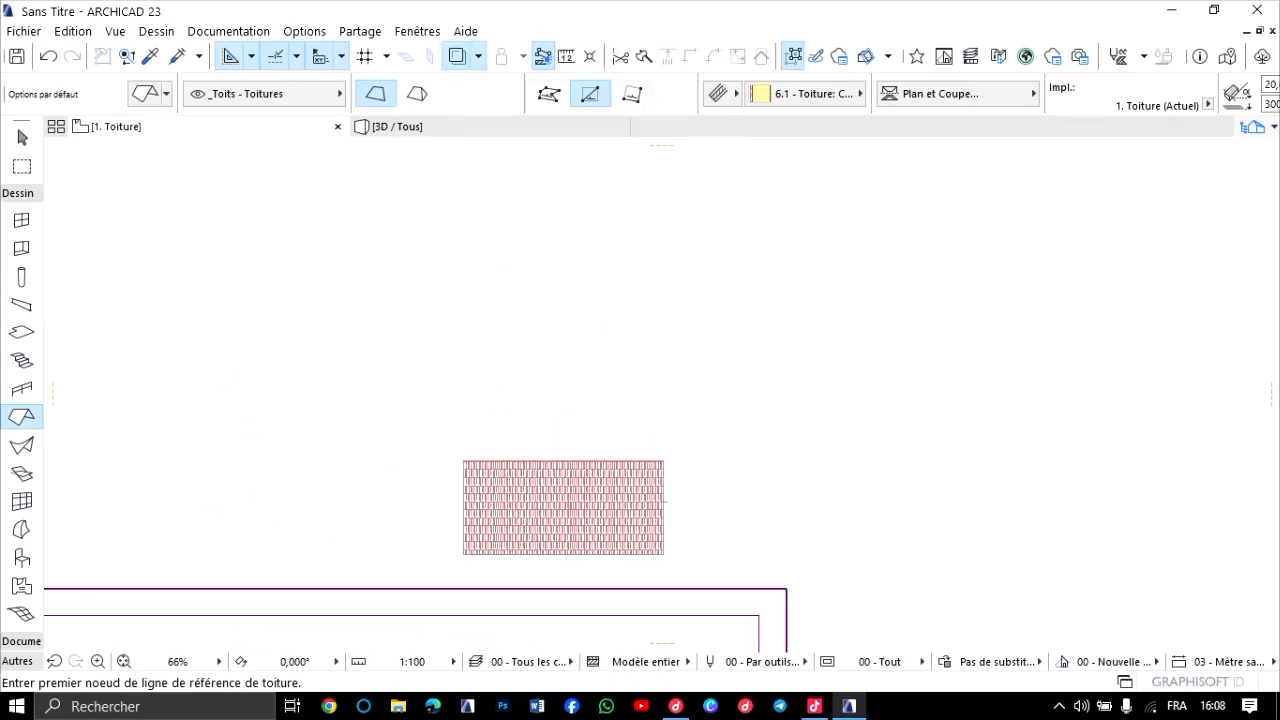
scroll(493, 390, "down", 8)
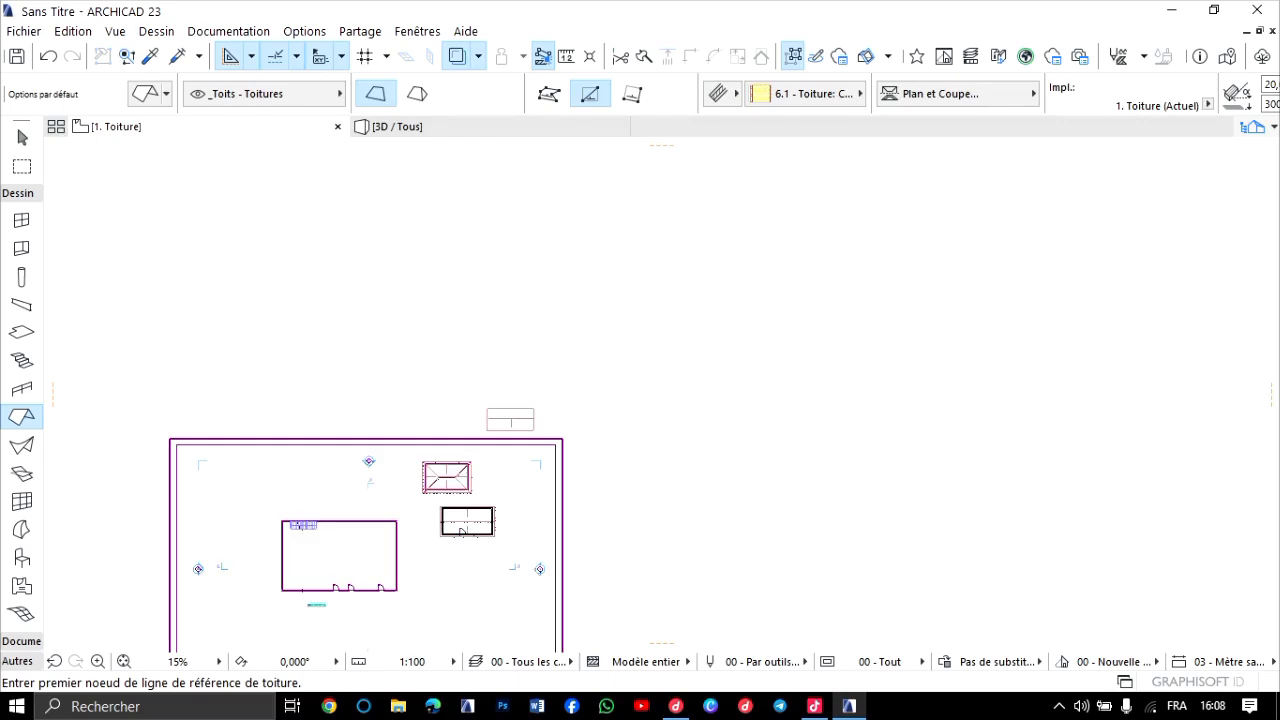
scroll(500, 420, "up", 4)
scroll(510, 407, "up", 5)
scroll(452, 410, "up", 4)
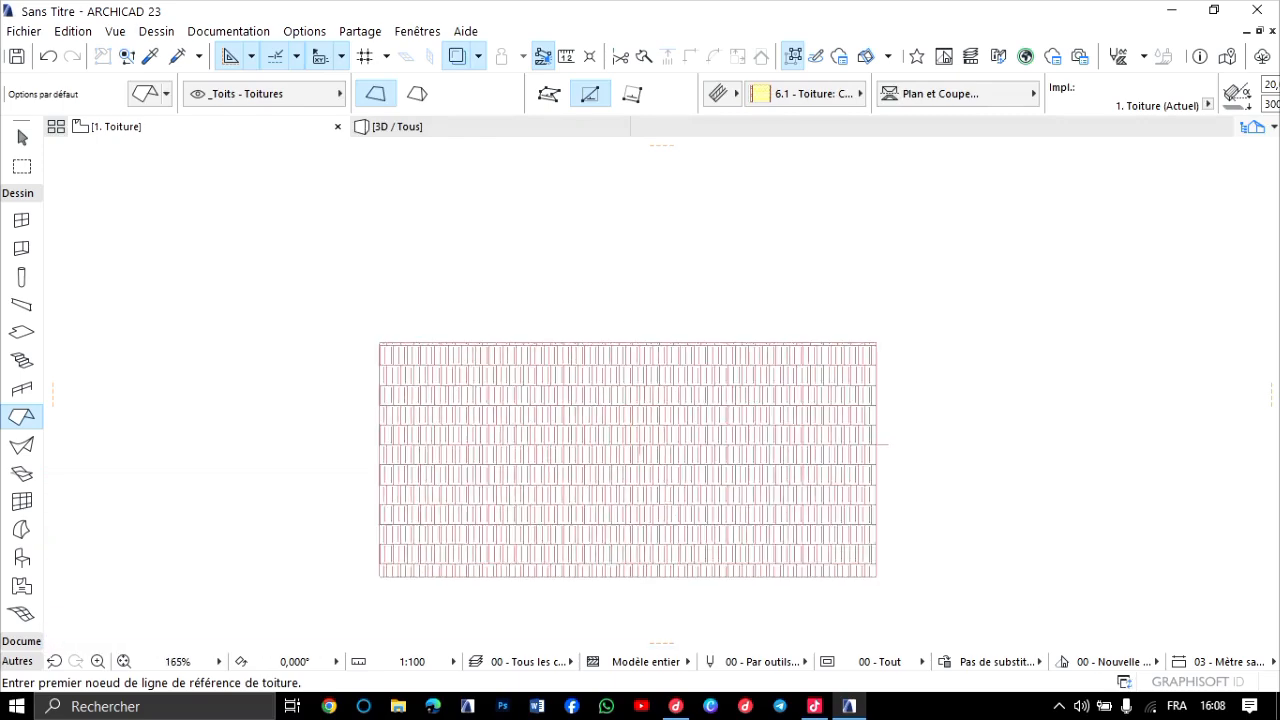
left_click(452, 410, "shift")
key("Delete")
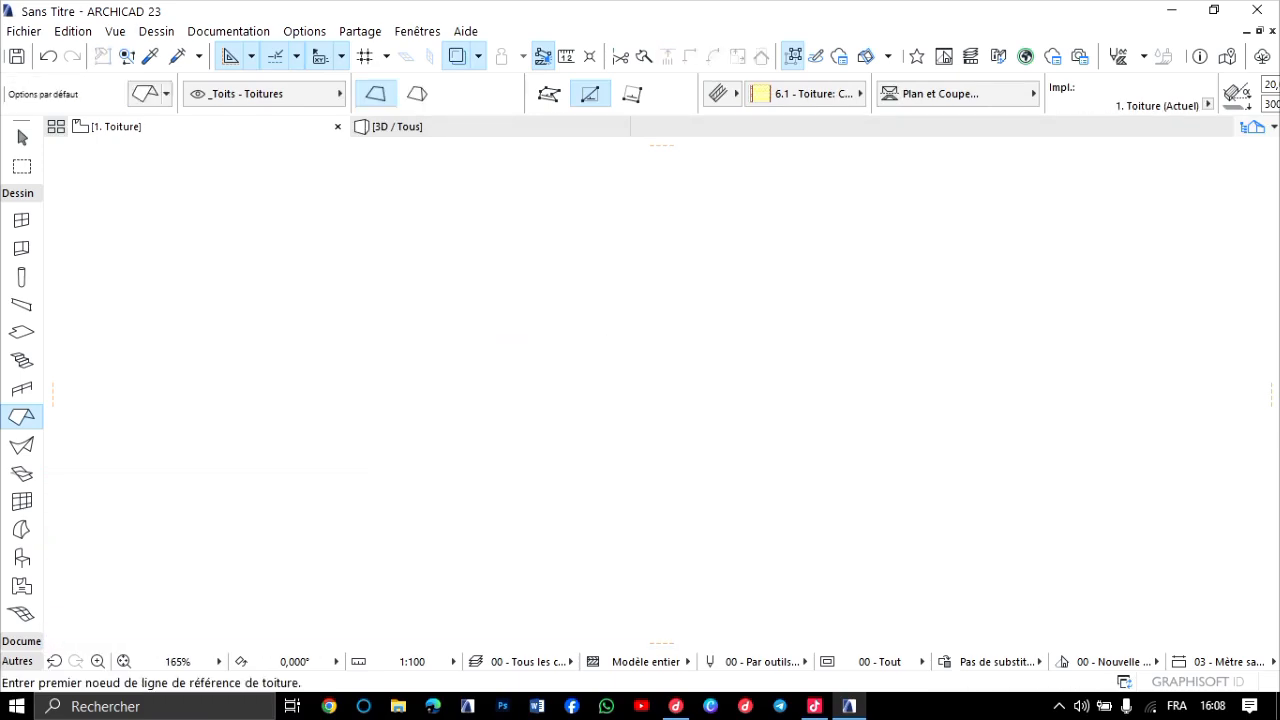
Return to the ground-floor plan and focus on the roofless rectangular building outside the sheet frame.
scroll(510, 342, "down", 6)
middle_click_drag(510, 342, 611, 332)
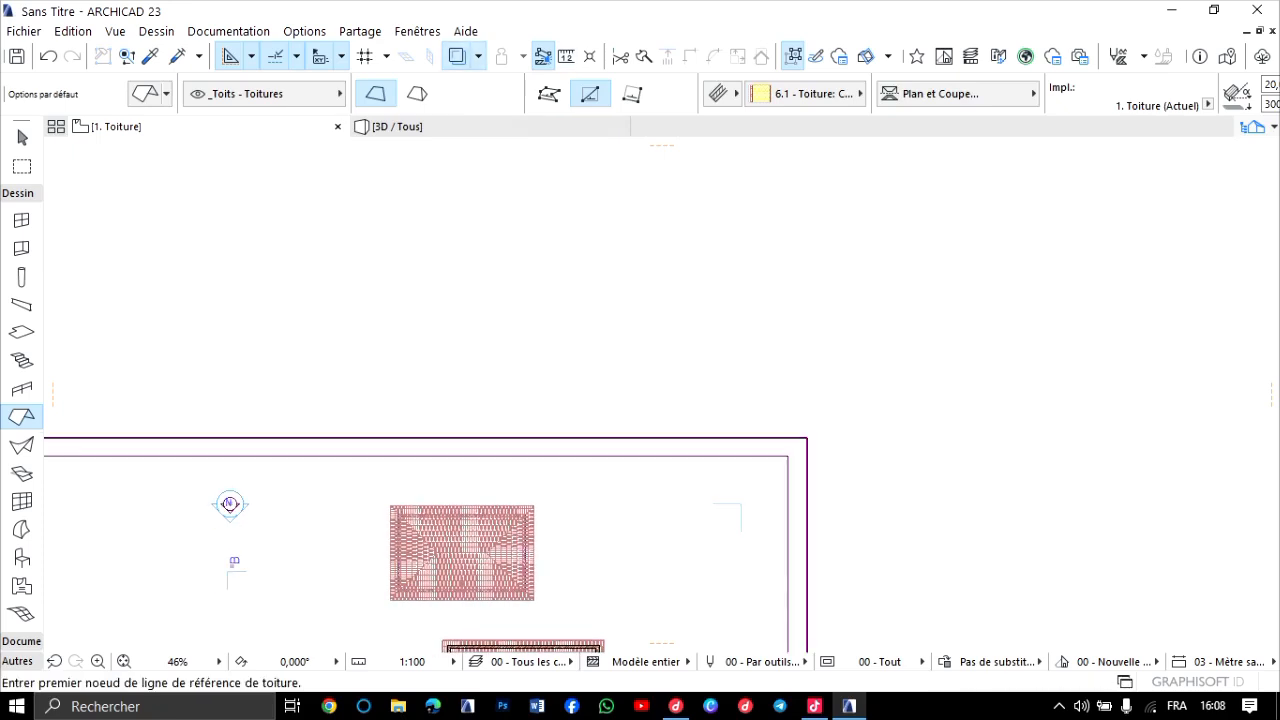
scroll(737, 95, "down", 5)
scroll(737, 272, "down", 3)
middle_click_drag(737, 272, 748, 266)
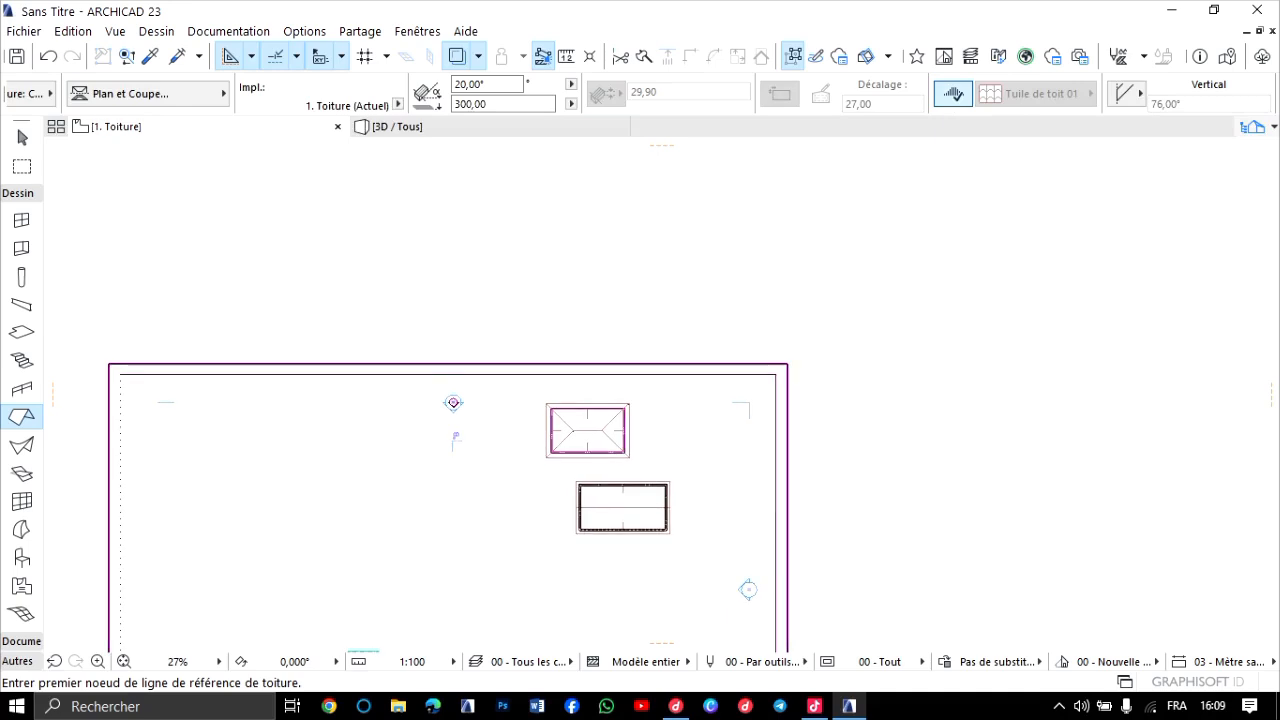
scroll(590, 299, "up", 4)
key("ctrl+Down")
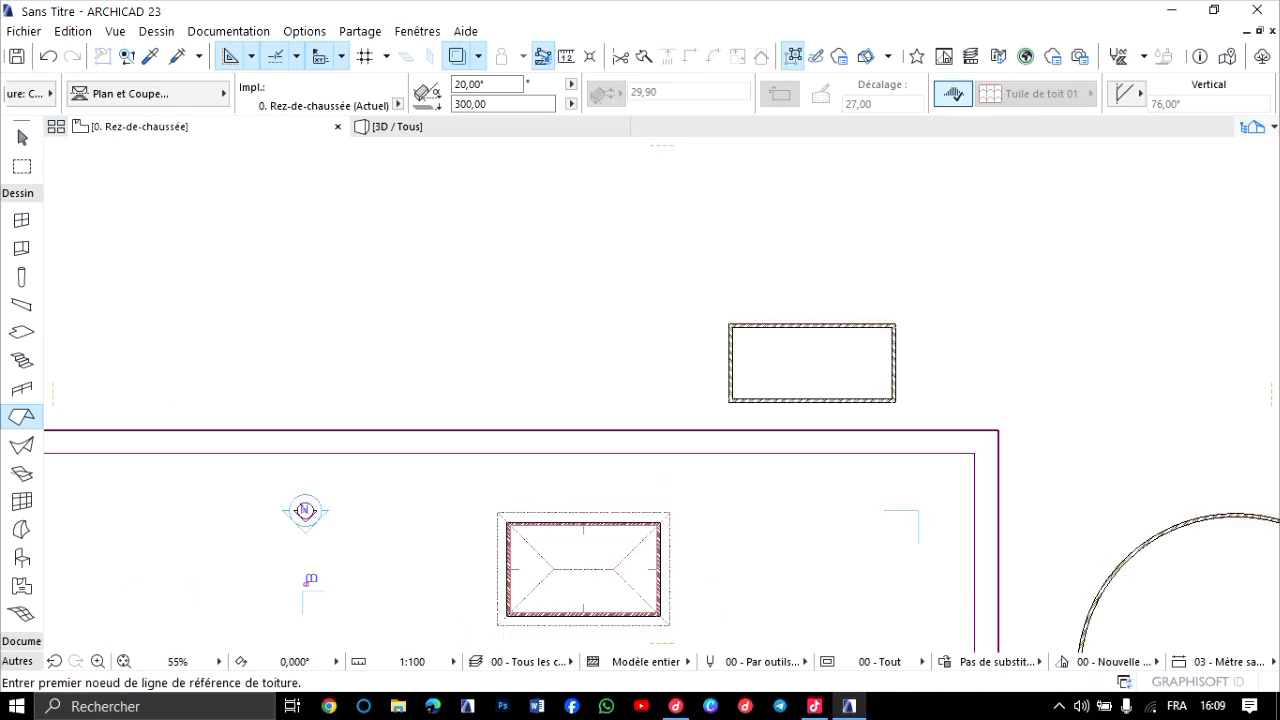
scroll(832, 333, "up", 8)
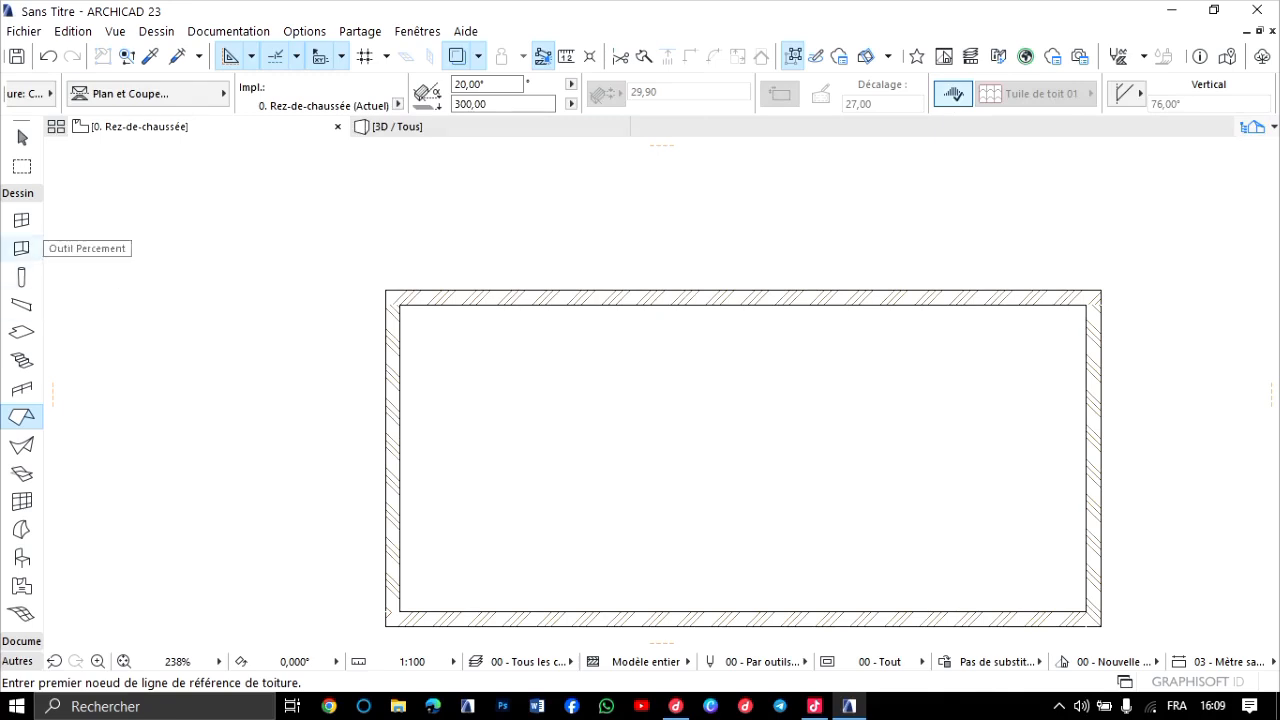
scroll(22, 280, "up", 2)
left_click(22, 216)
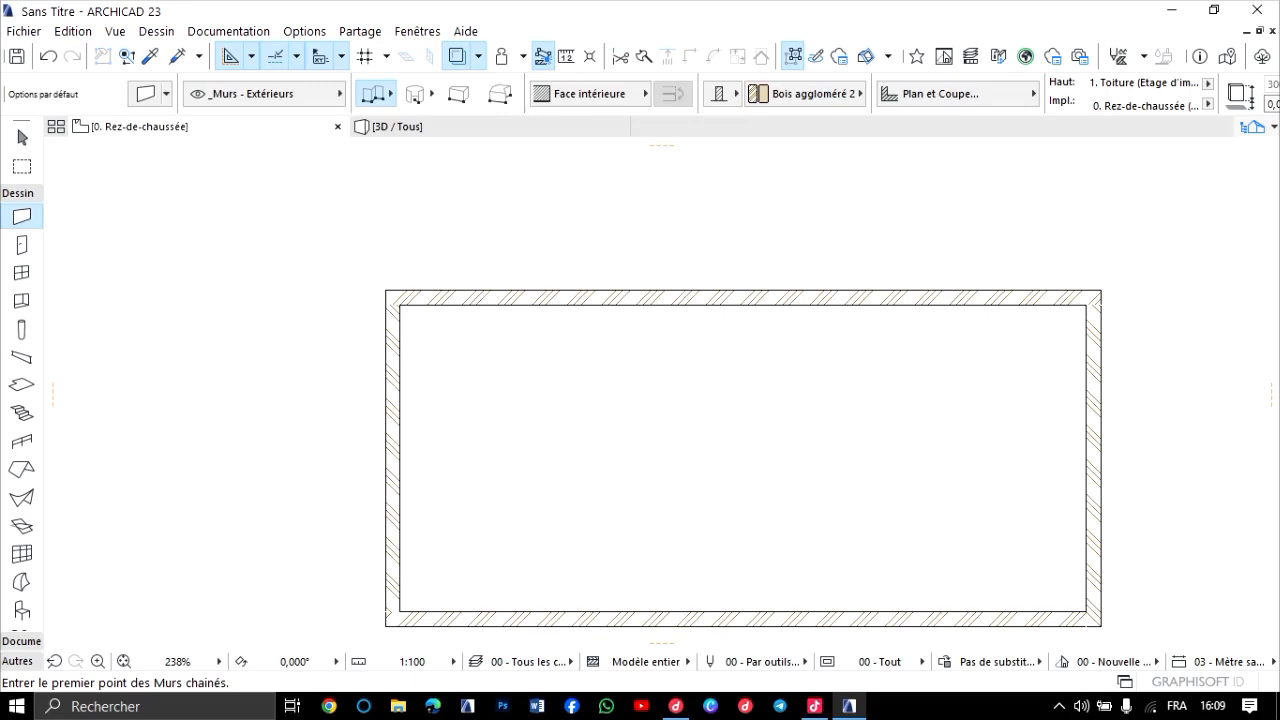
scroll(657, 335, "down", 5)
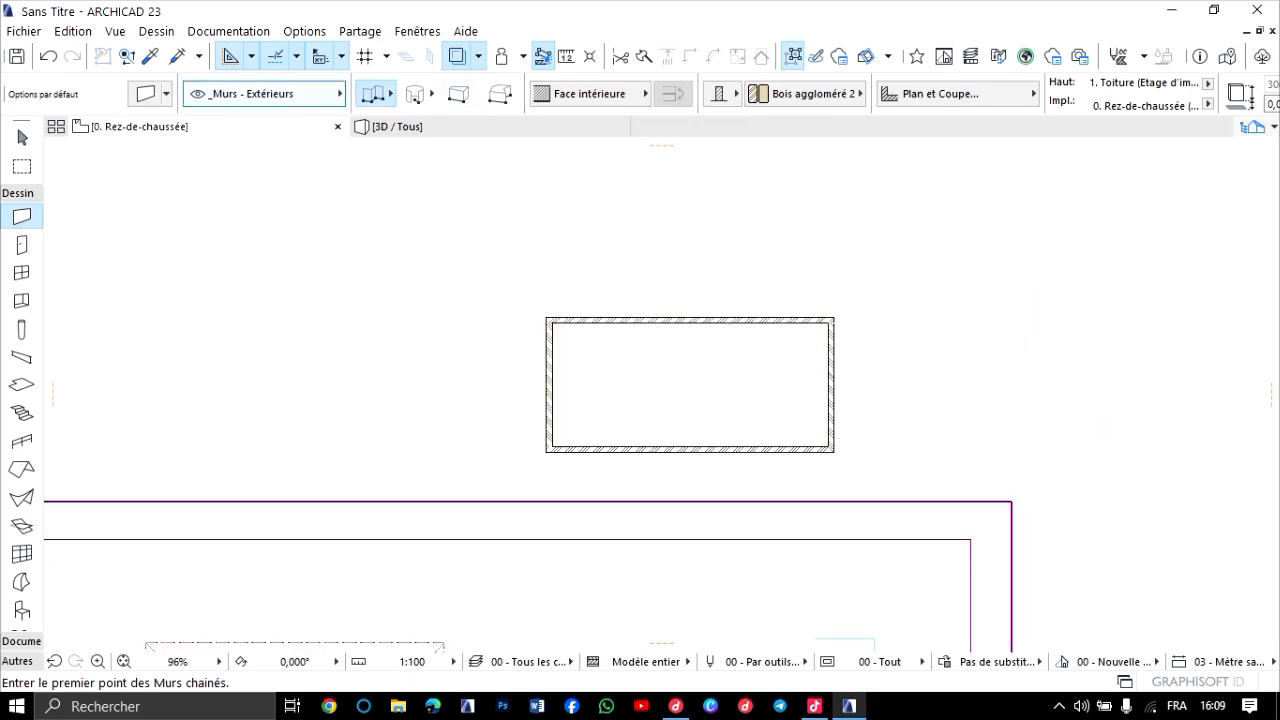
Draw a 20° single-plane roof to the rectangular building's outer corners from a lengthwise reference line, rising northward, and inspect it in 3D.
left_click(22, 469)
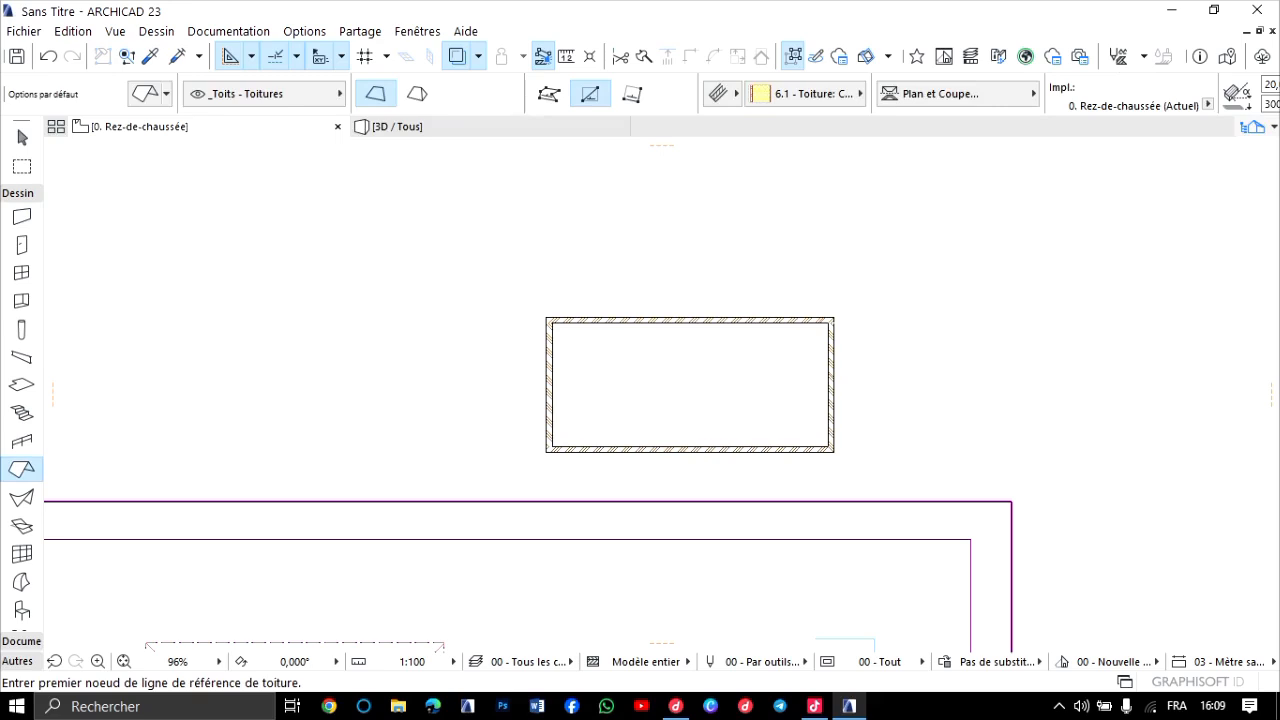
left_click(552, 374)
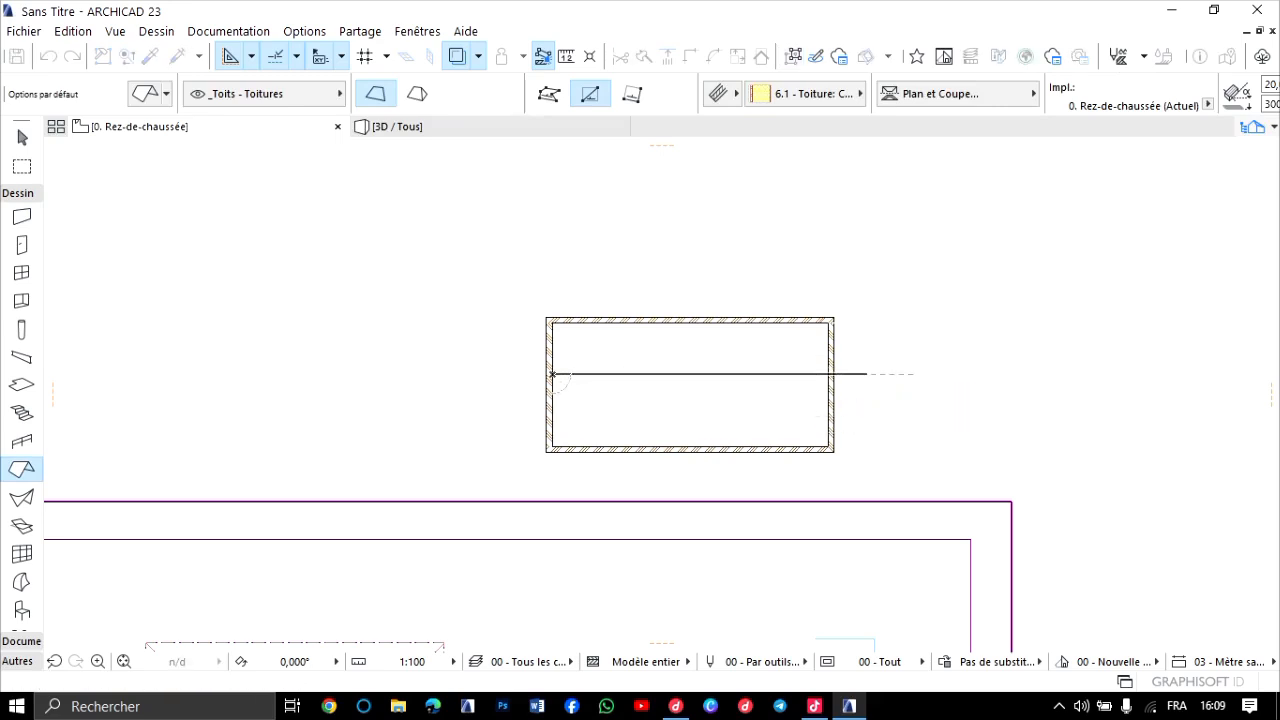
left_click(866, 374)
left_click(822, 337)
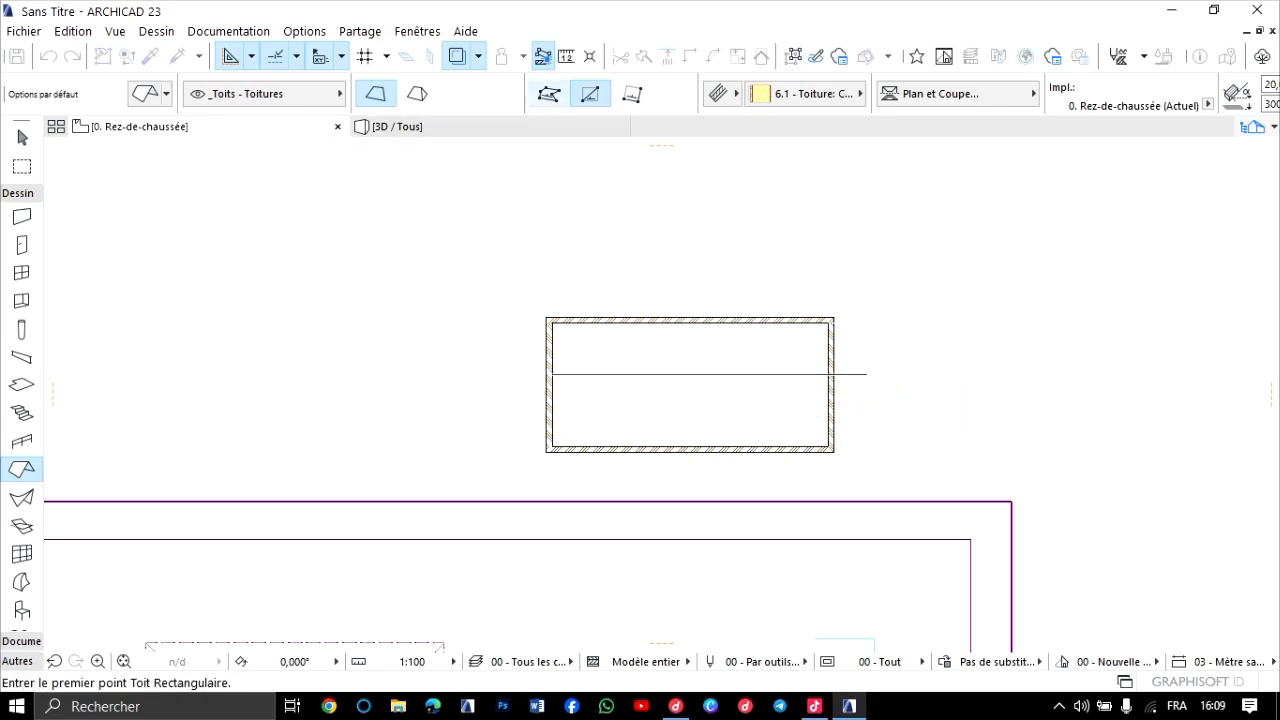
left_click(546, 318)
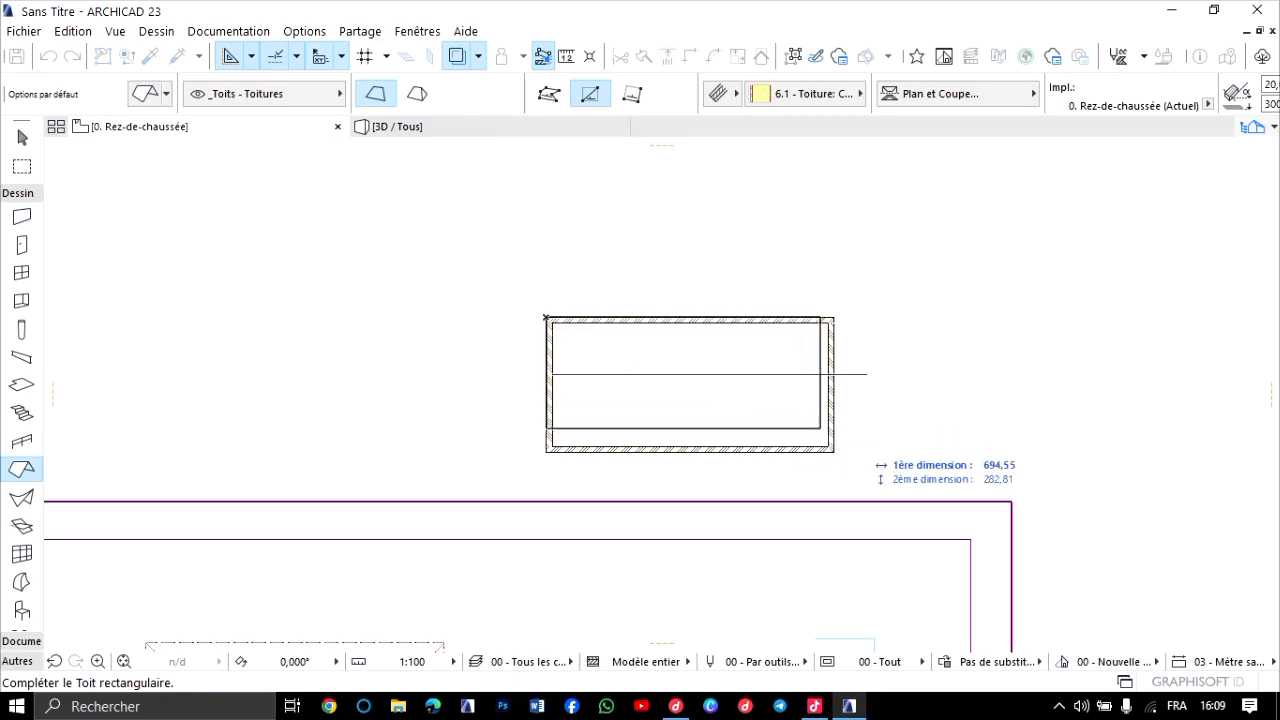
left_click(833, 450)
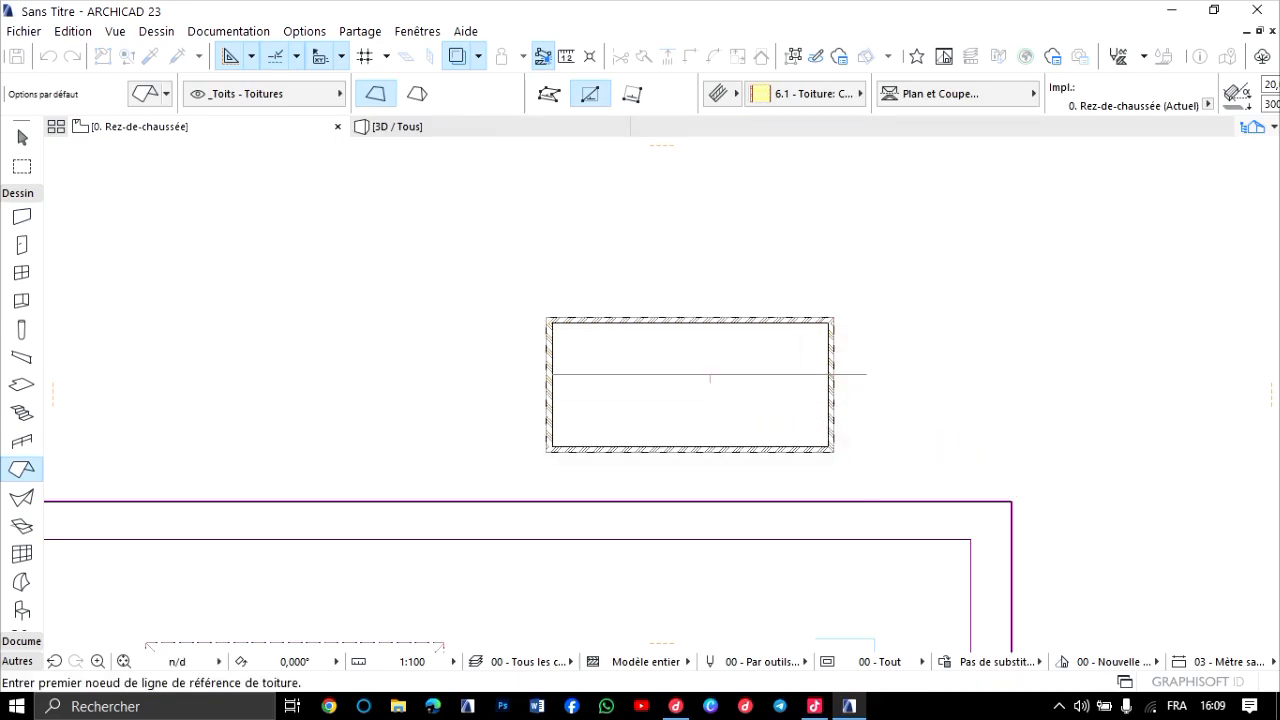
key("F3")
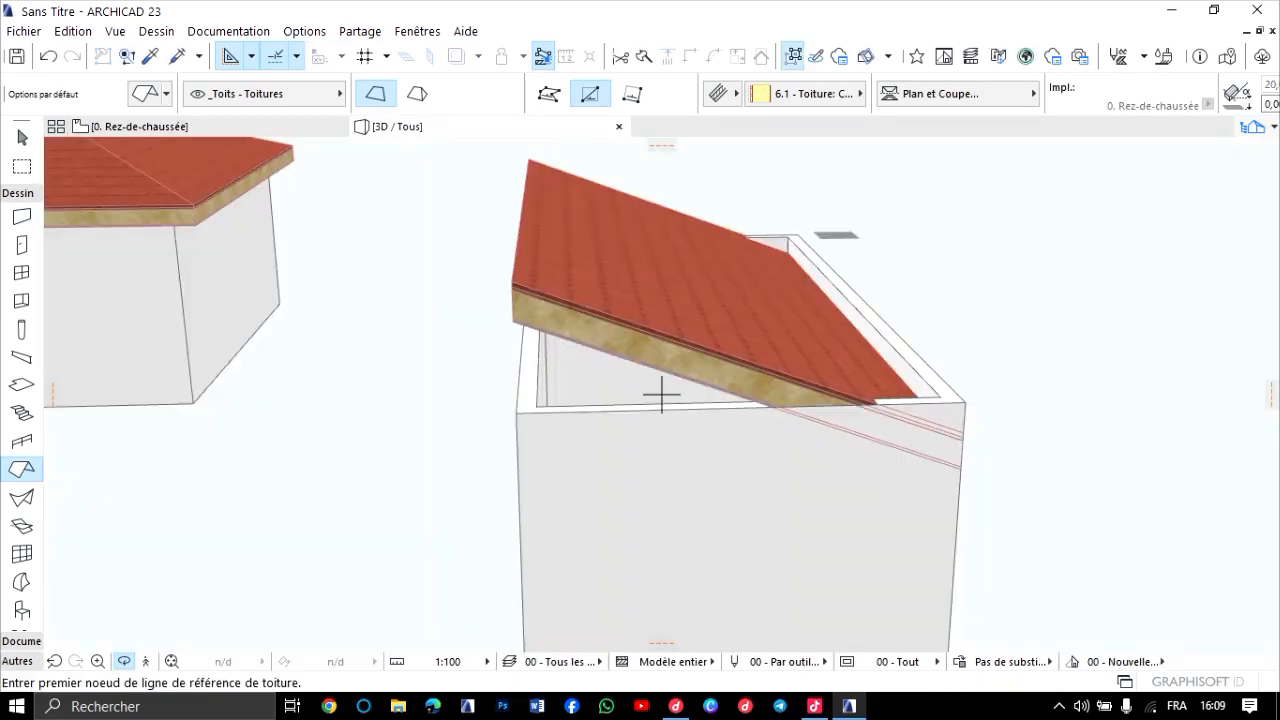
left_click_drag(661, 394, 742, 388)
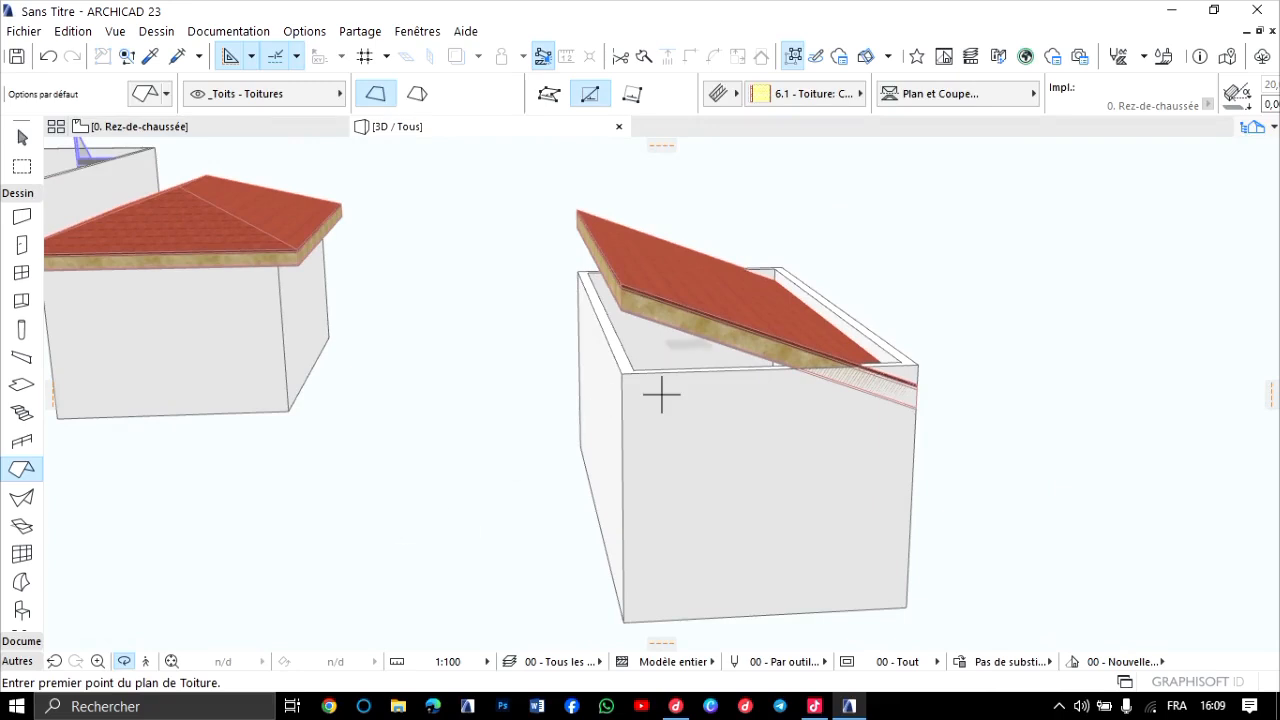
middle_click_drag(661, 394, 602, 408, "shift")
scroll(690, 350, "up", 2)
middle_click_drag(810, 379, 728, 374)
Set the single-plane roof's pitch to 10° in 3D and return to the ground-floor plan.
left_click(22, 138)
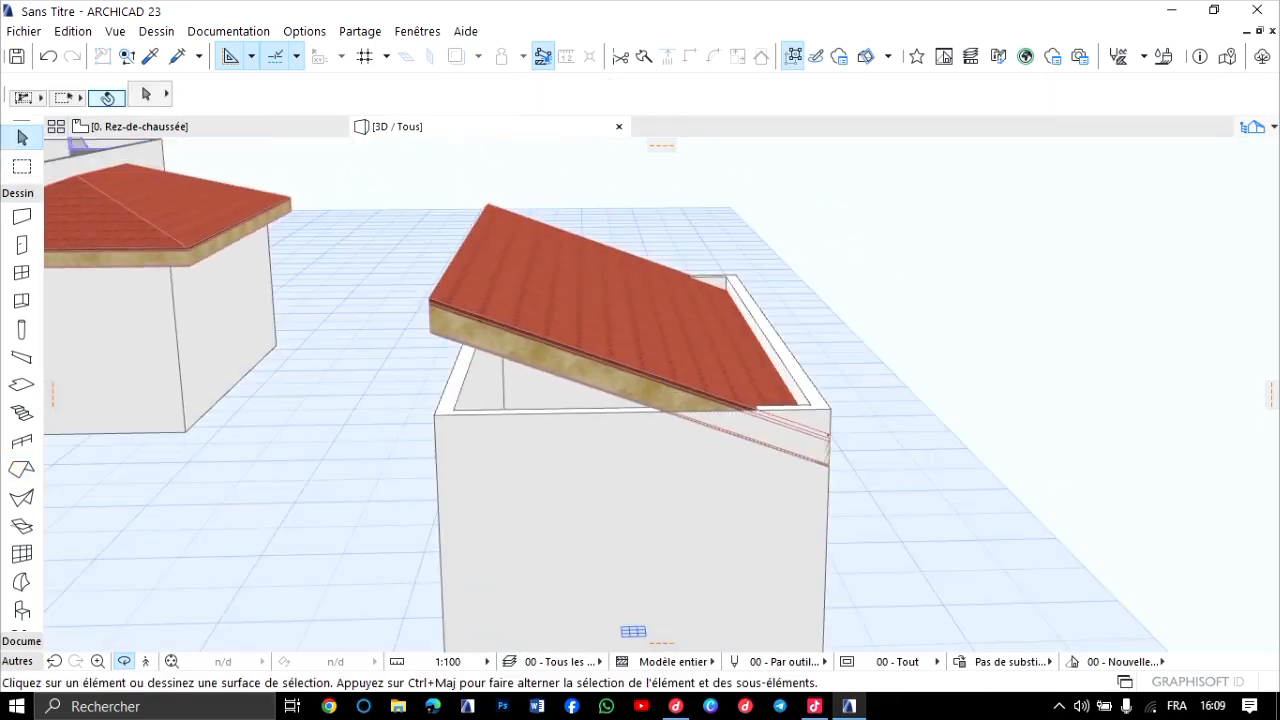
left_click(600, 300)
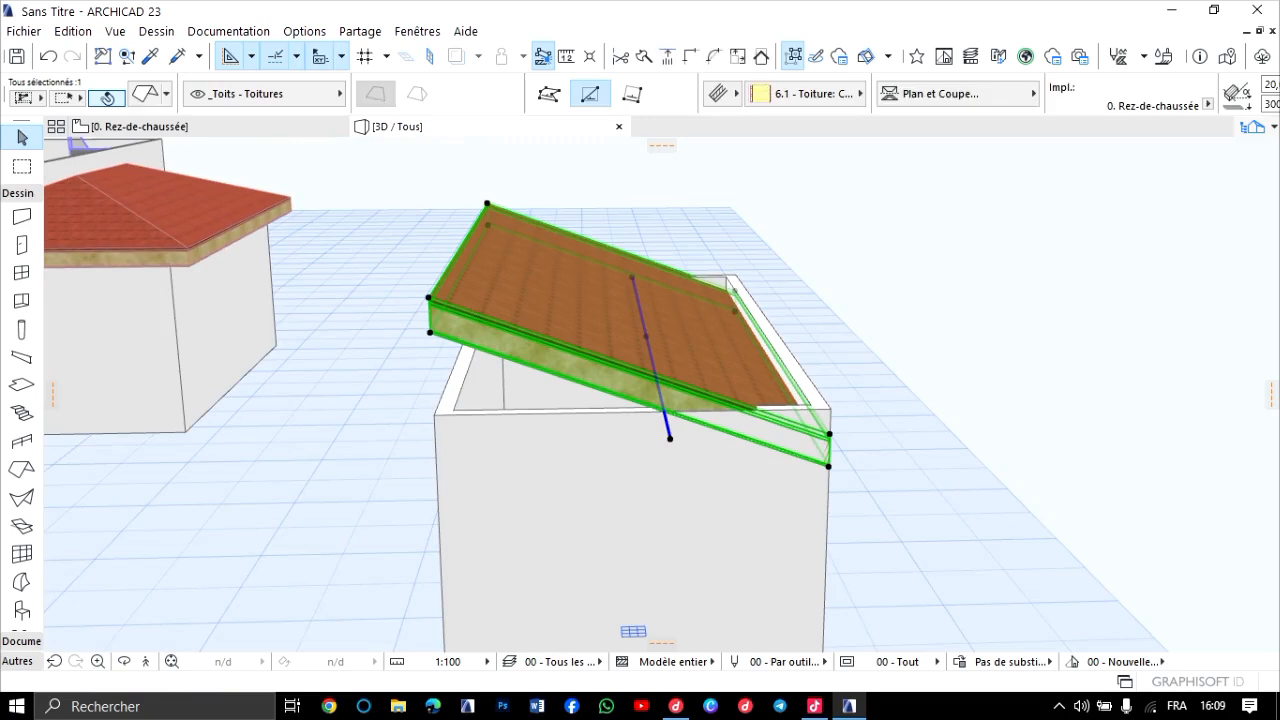
scroll(690, 94, "down", 8)
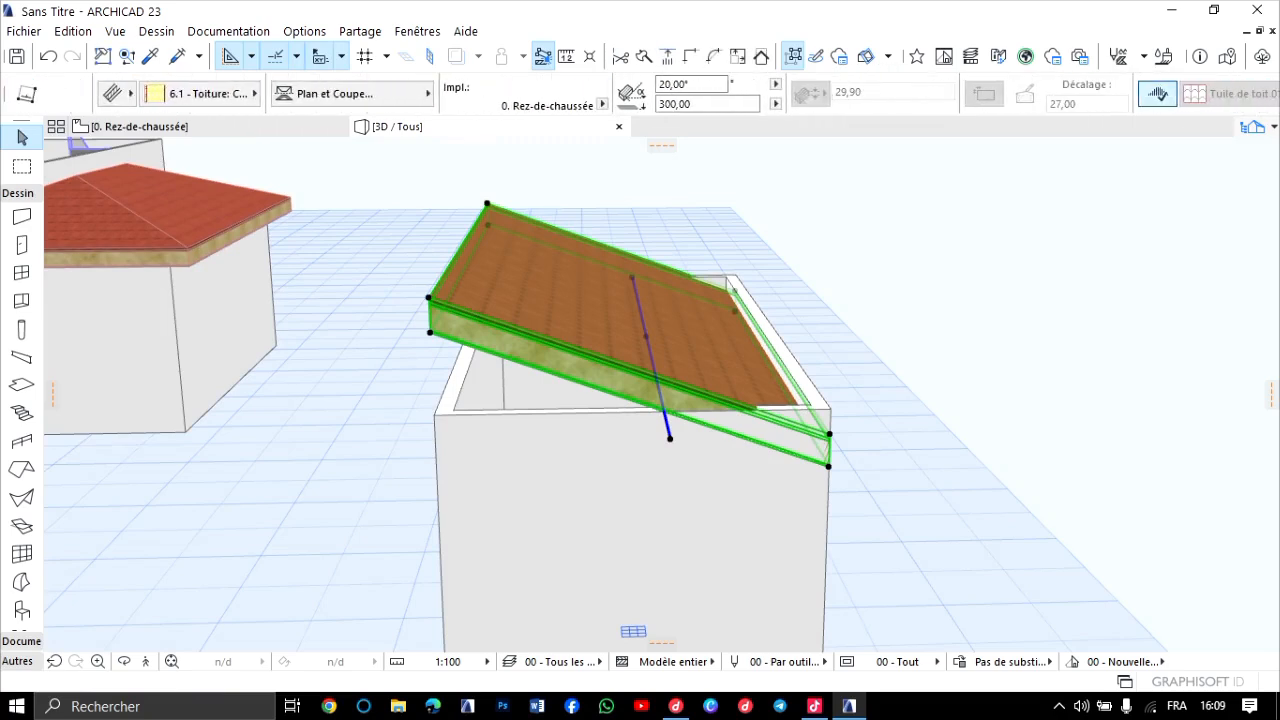
left_click(690, 84)
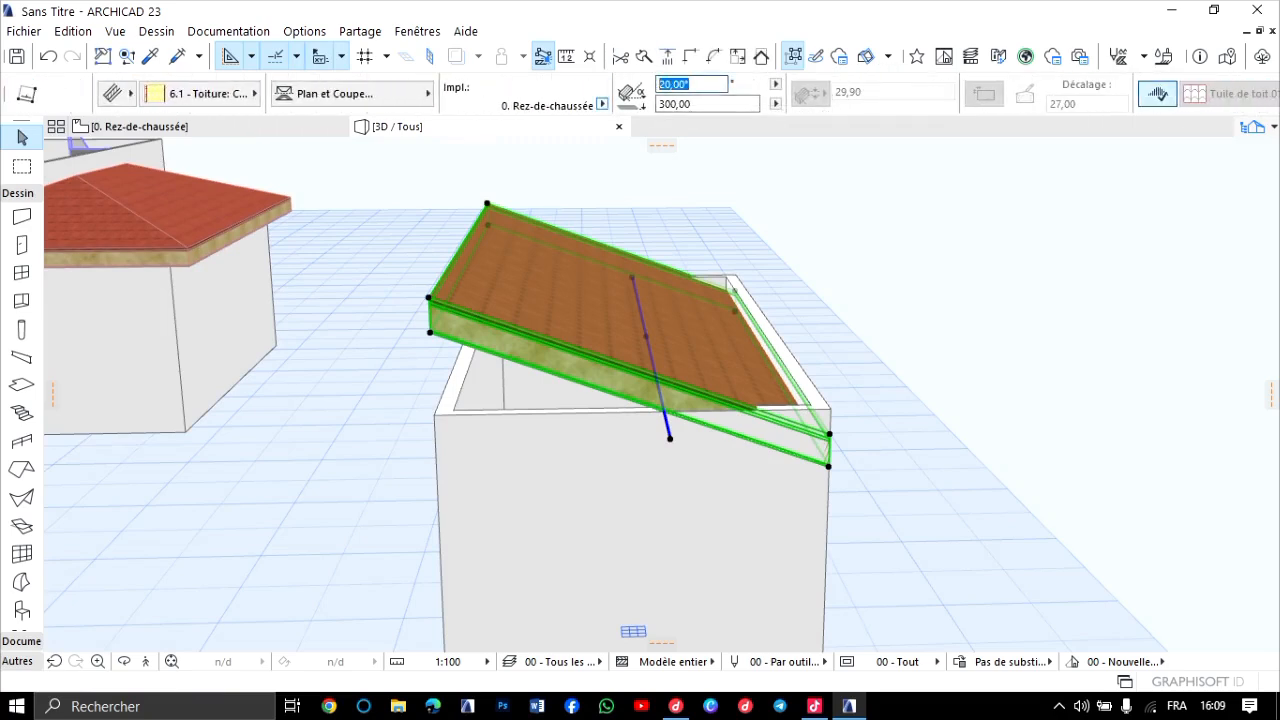
type("10")
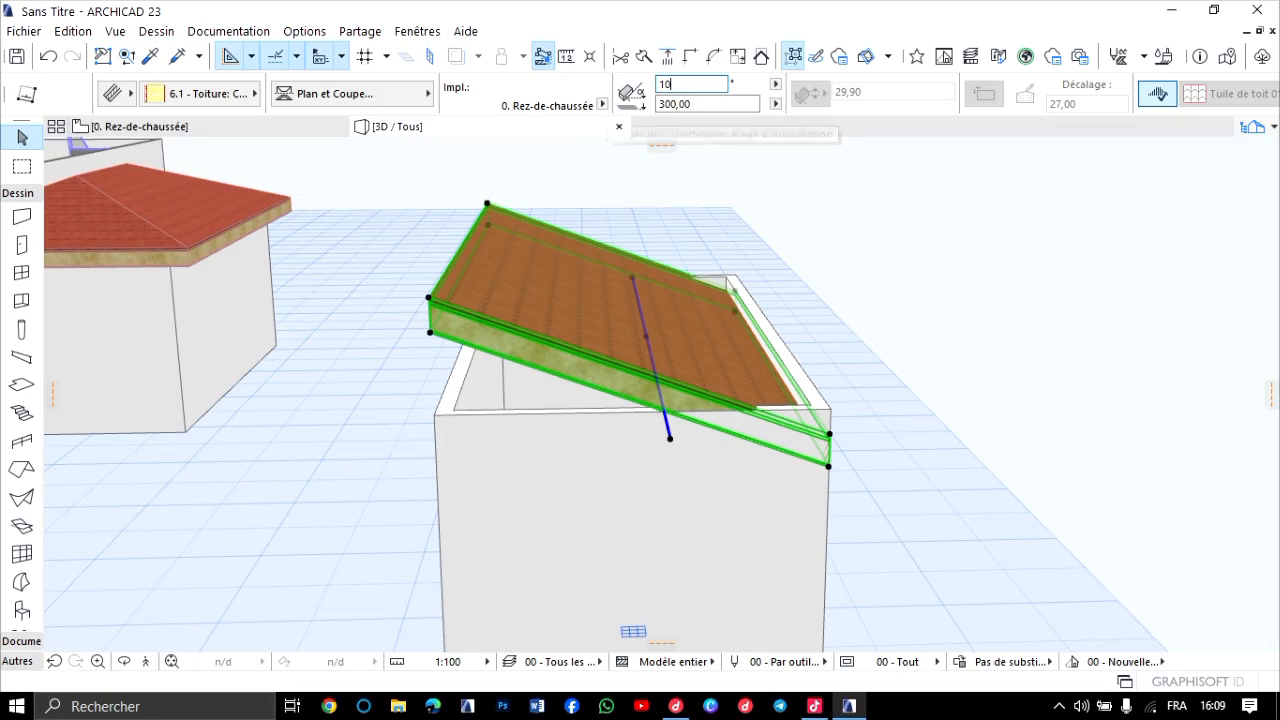
key("Return")
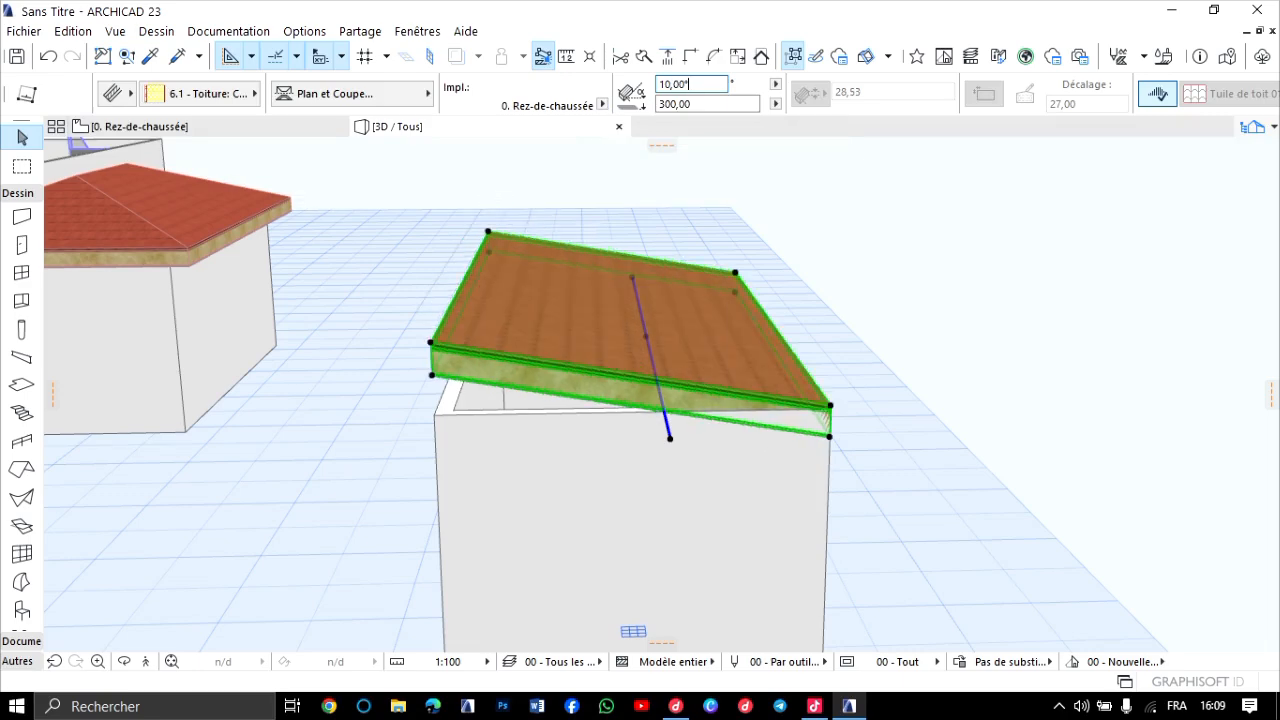
scroll(562, 420, "up", 3)
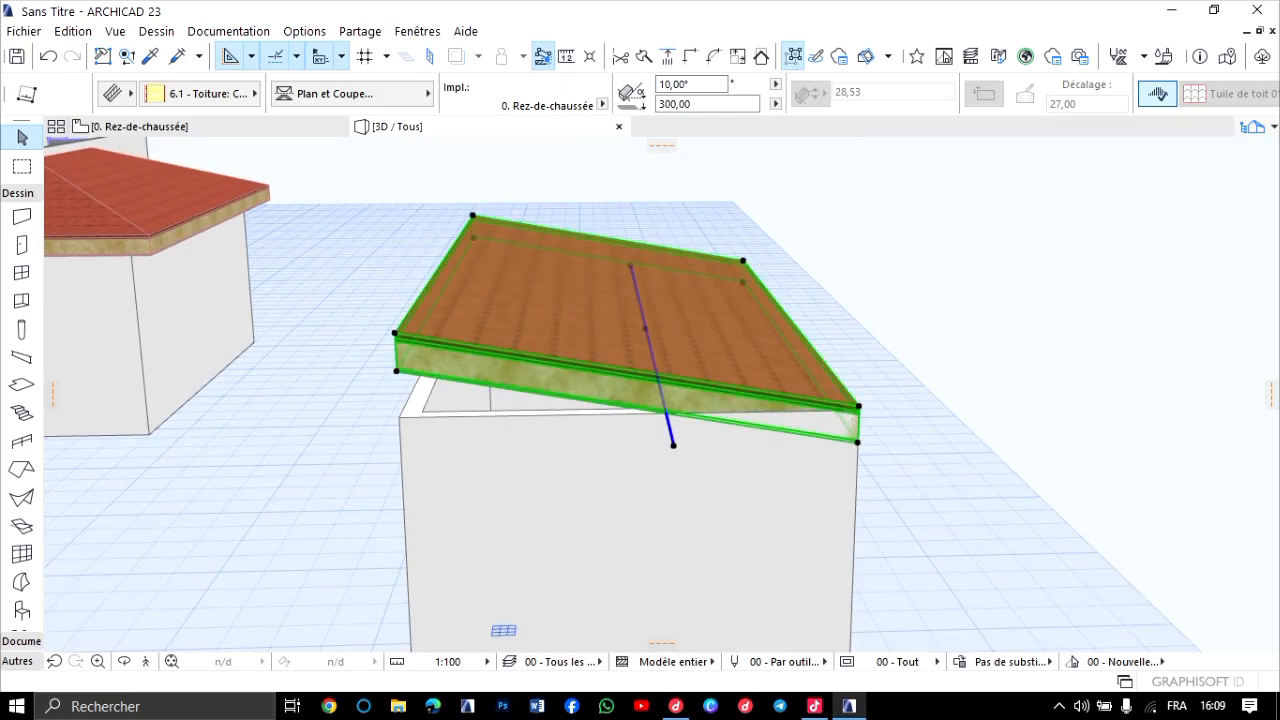
key("Escape")
scroll(502, 429, "down", 2)
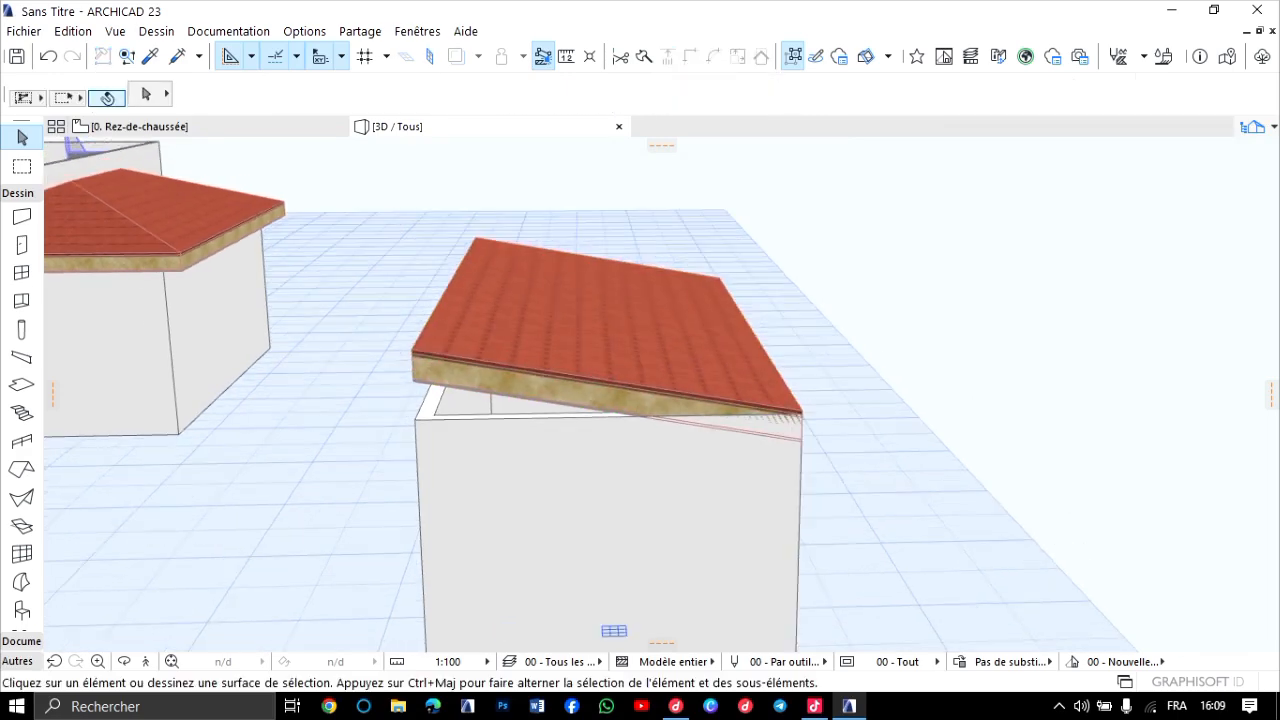
left_click(140, 127)
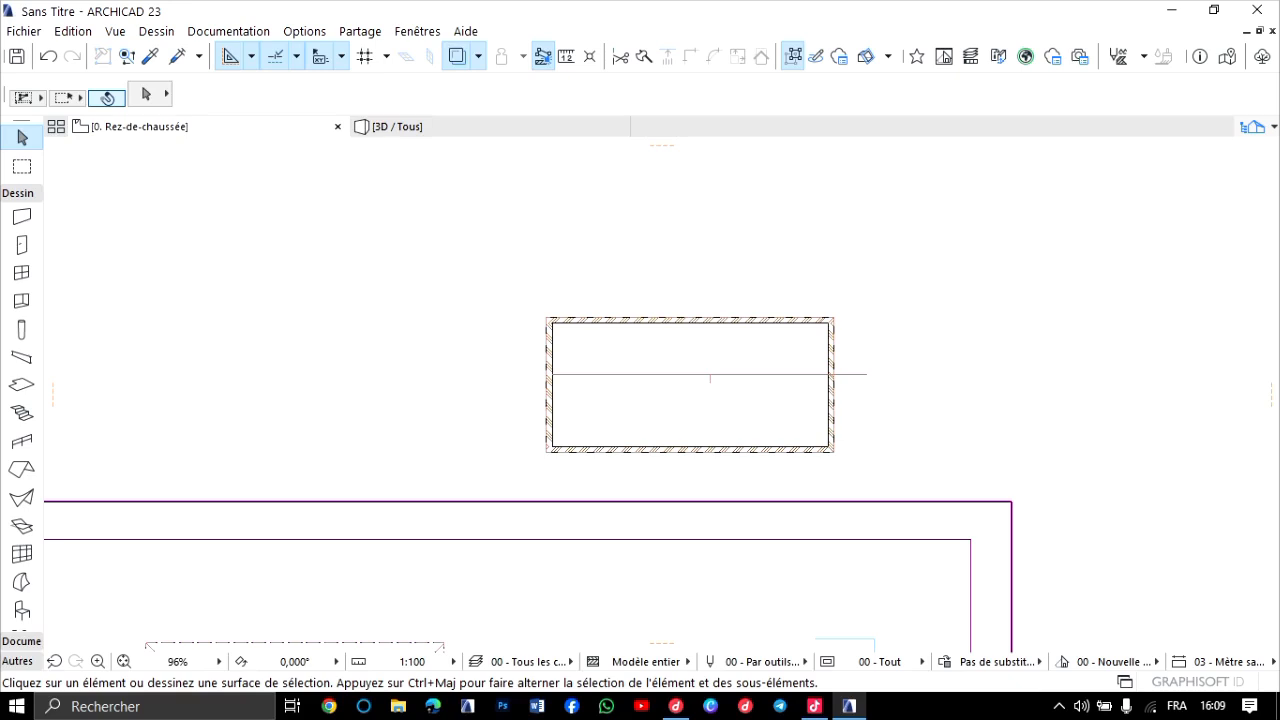
Examine the roofs on the Toiture storey plan, with the trace reference switched off and back on.
scroll(763, 488, "up", 3)
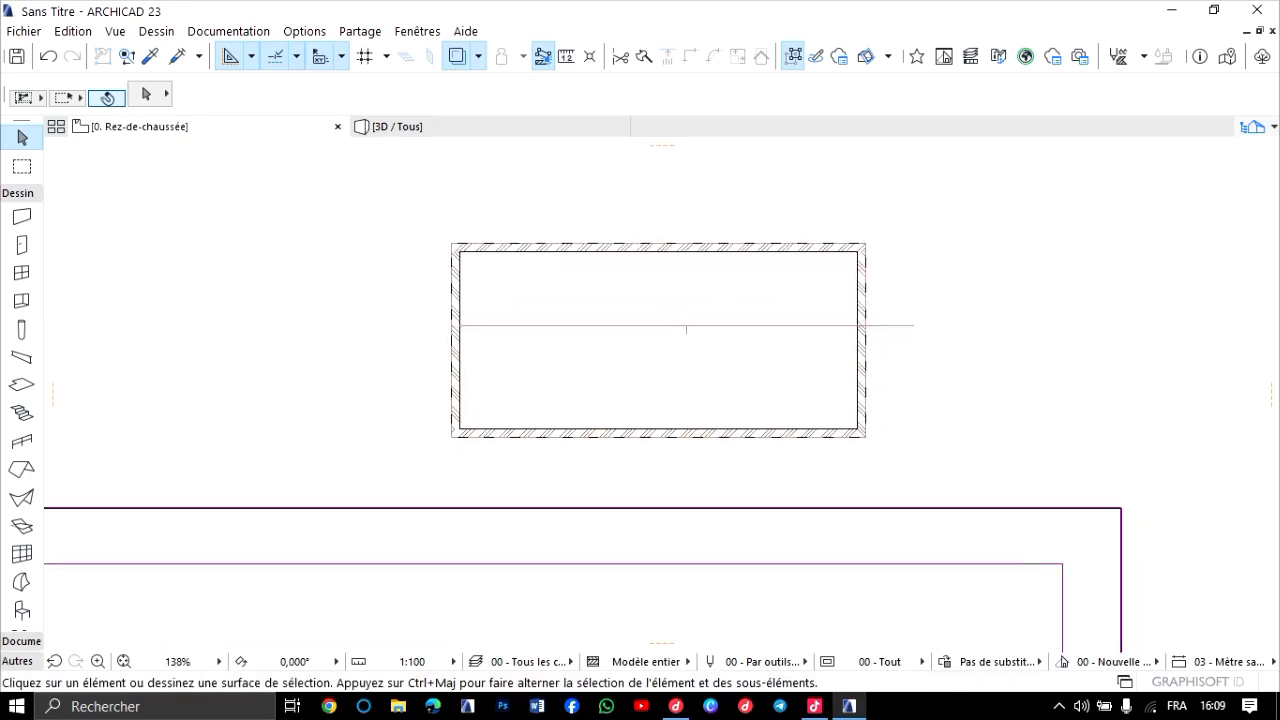
key("ctrl+Up")
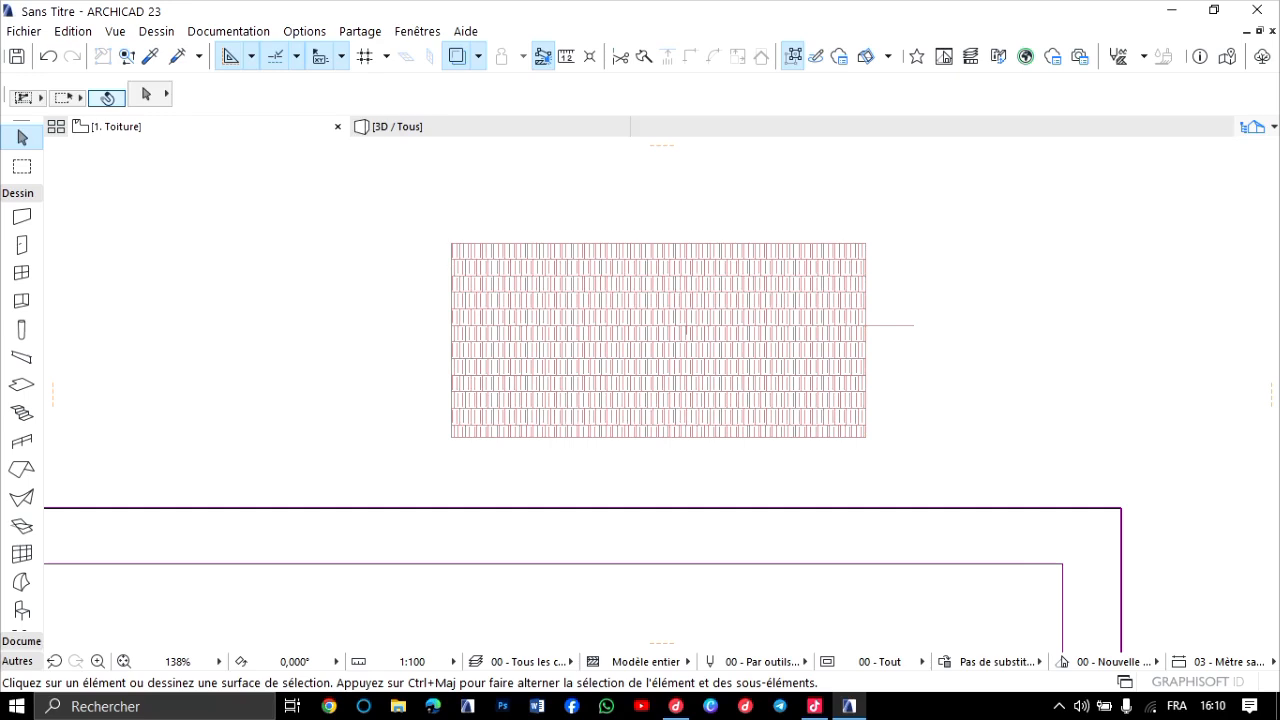
left_click(456, 57)
left_click(456, 57)
scroll(438, 252, "down", 3)
scroll(436, 242, "down", 5)
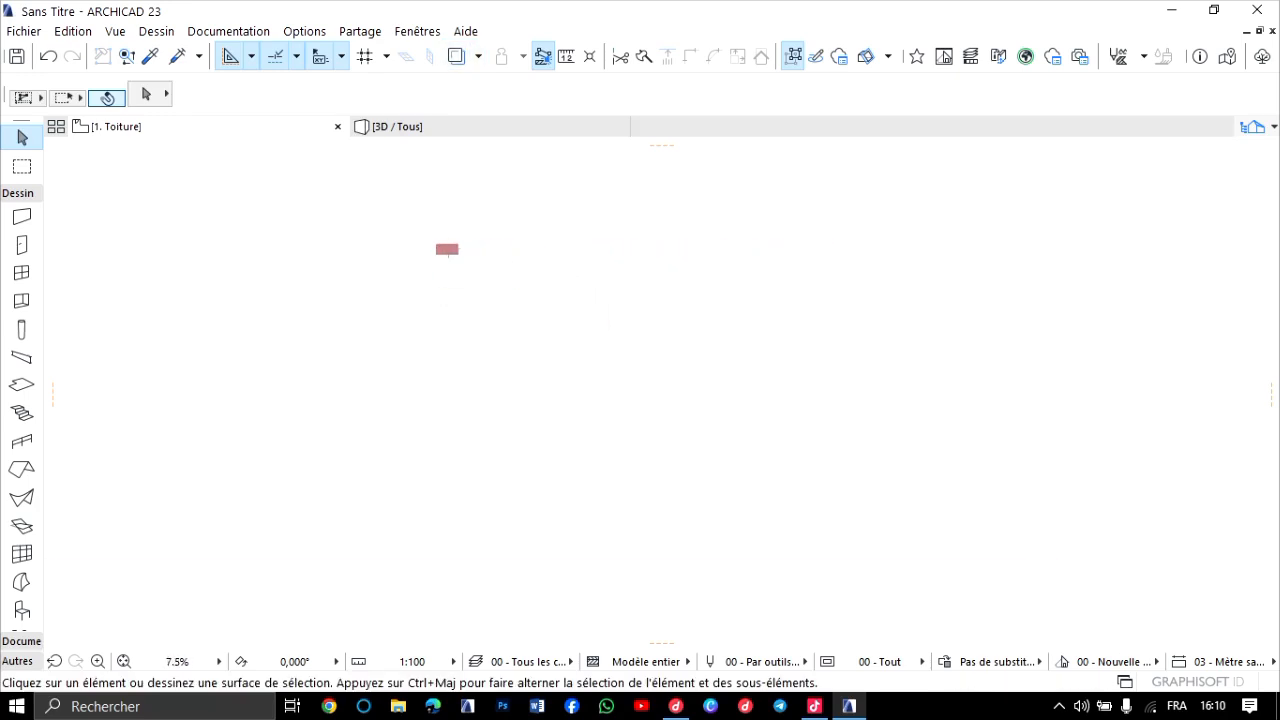
scroll(455, 246, "up", 3)
middle_click_drag(455, 246, 602, 265)
scroll(532, 272, "up", 5)
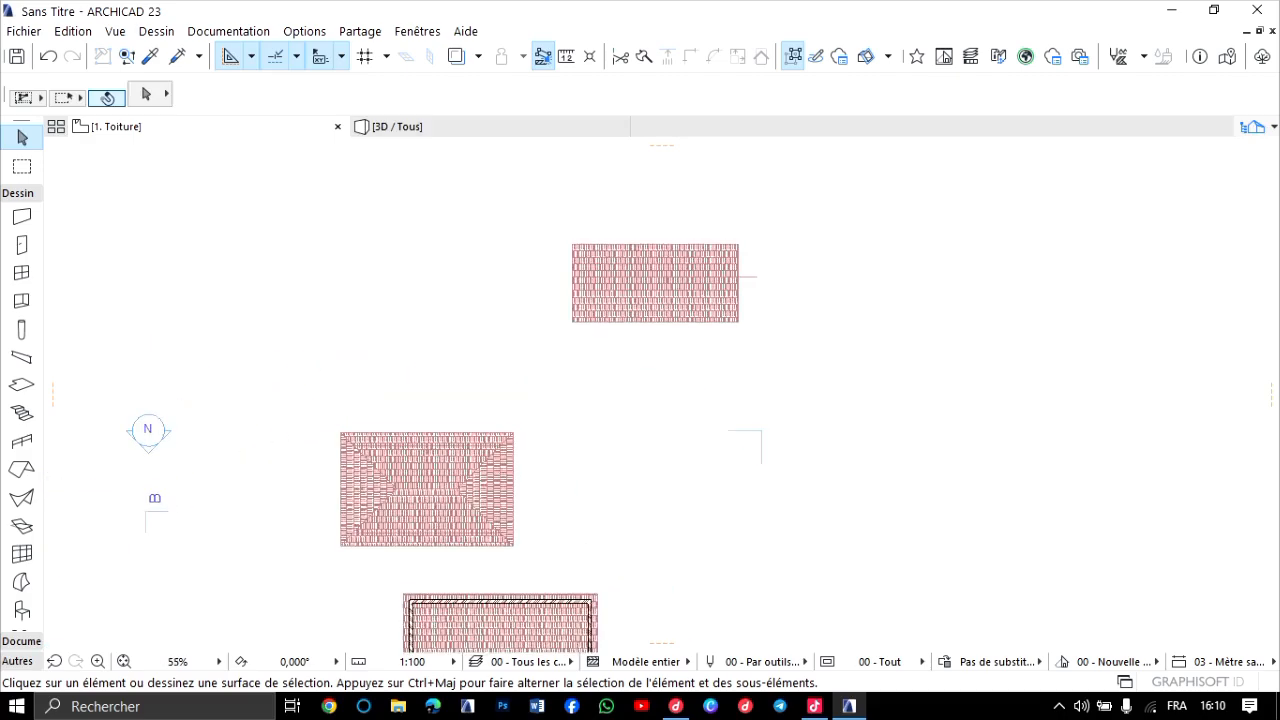
left_click(457, 56)
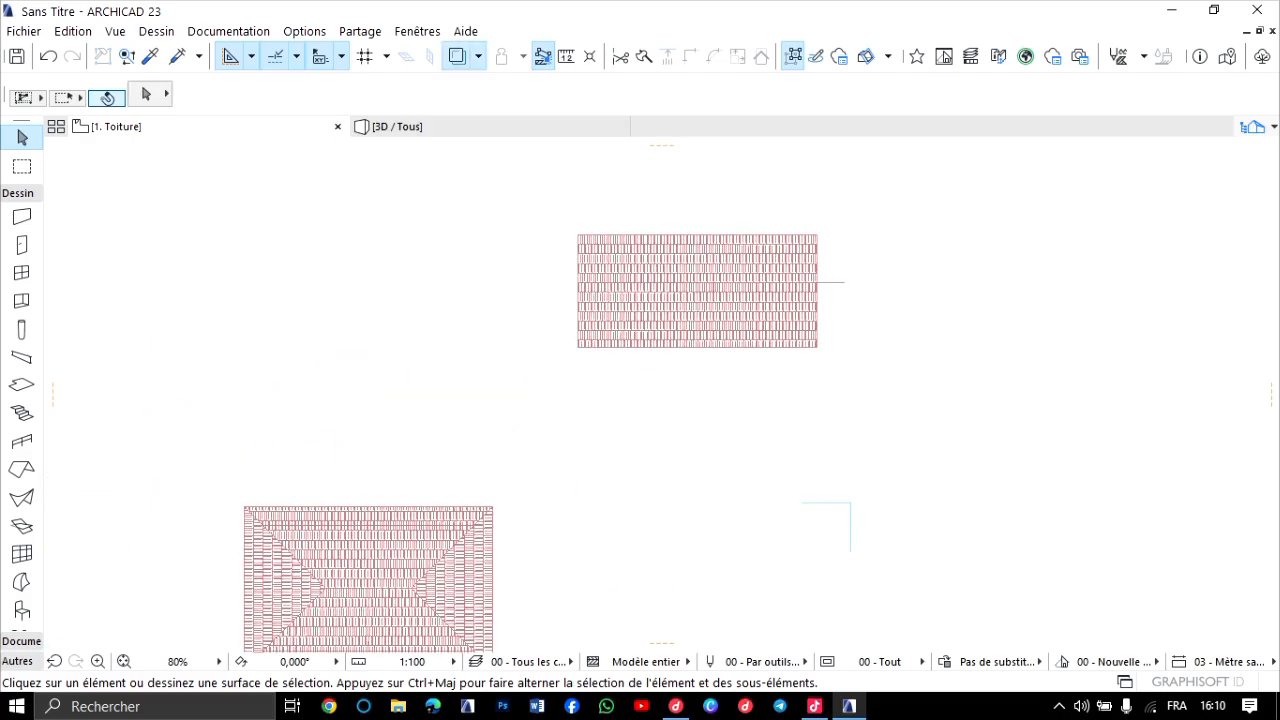
scroll(534, 268, "down", 8)
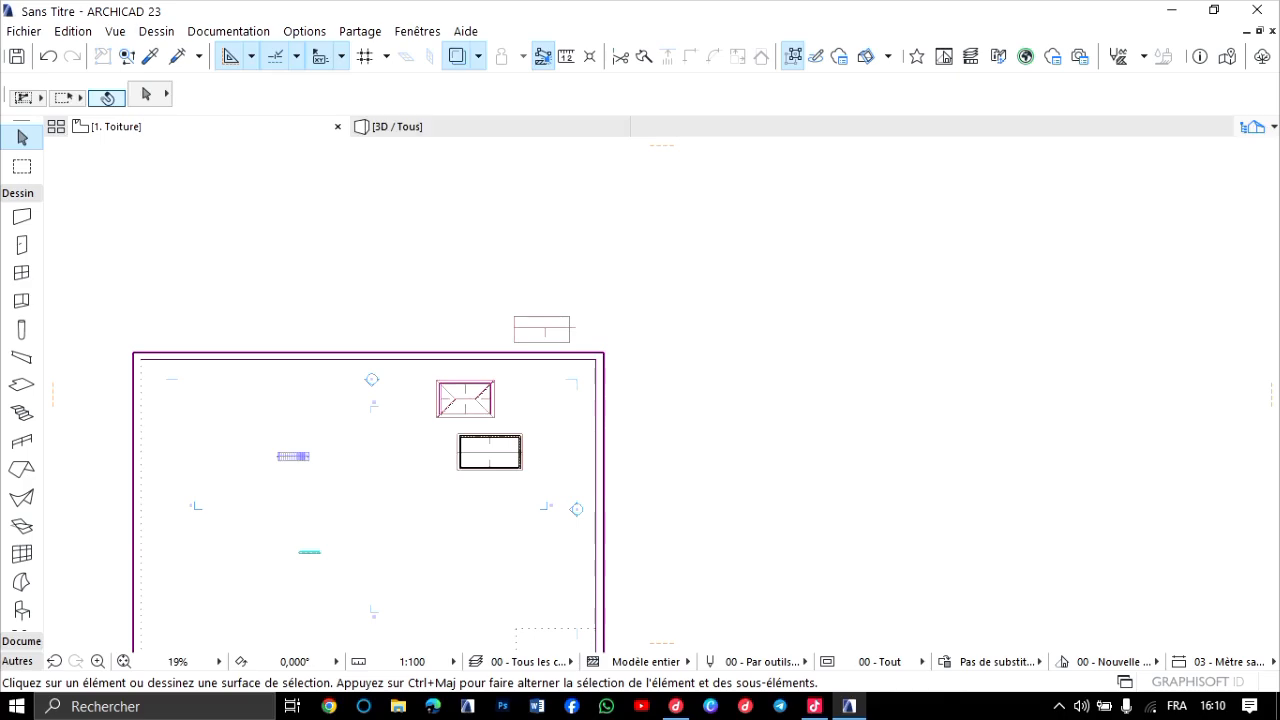
scroll(534, 268, "up", 4)
scroll(494, 414, "down", 6)
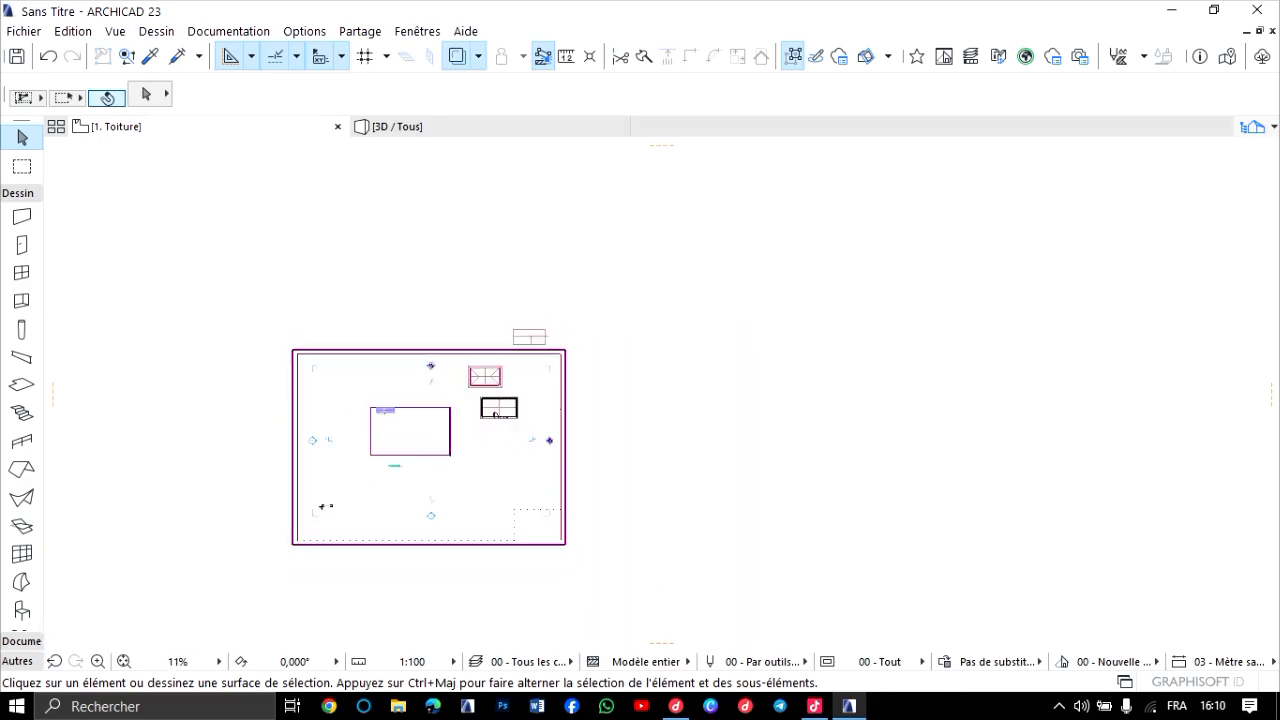
scroll(494, 414, "up", 4)
scroll(518, 341, "up", 7)
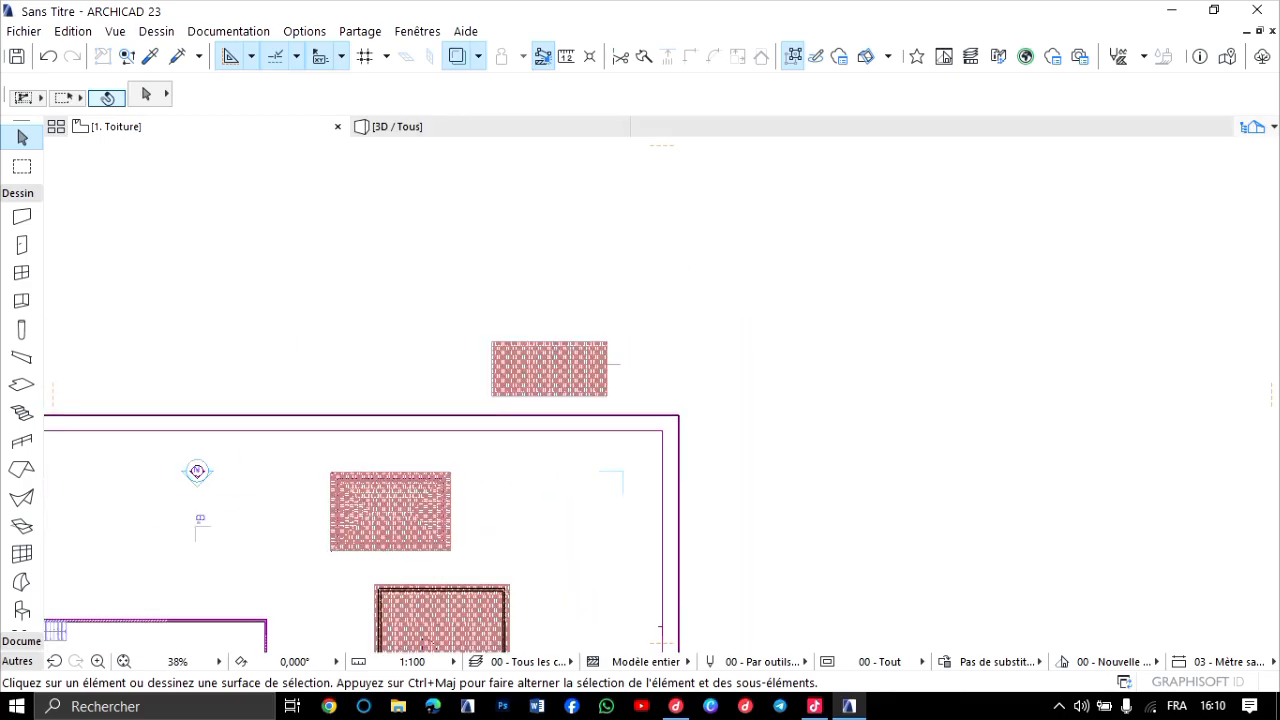
scroll(514, 346, "up", 8)
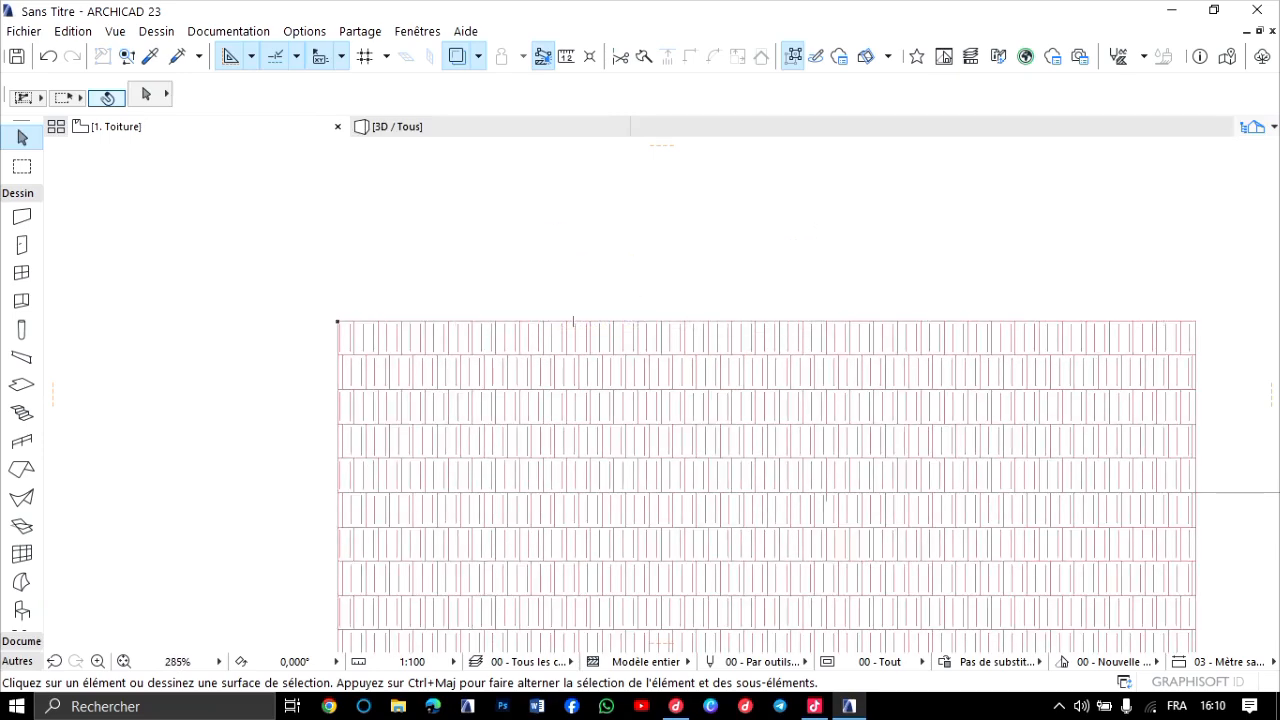
scroll(421, 293, "down", 4)
Inspect the single-plane roof and the gap above its walls in 3D from several sides.
left_click(410, 127)
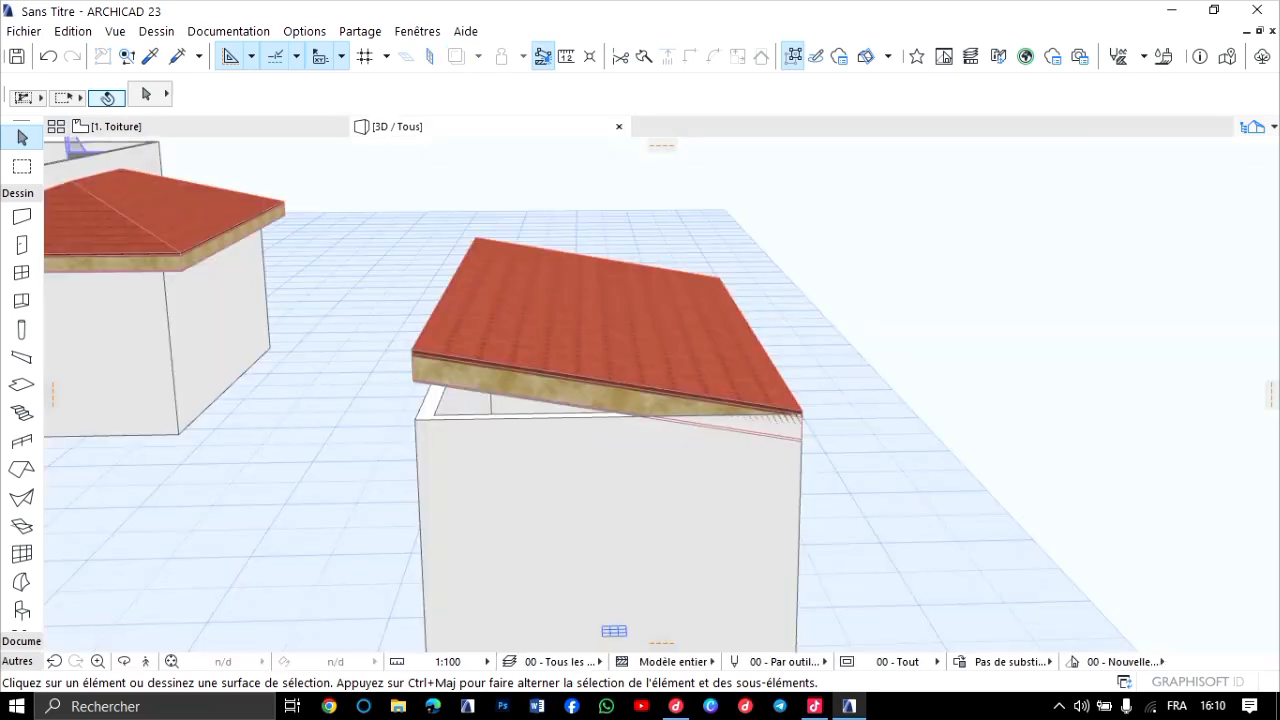
scroll(490, 412, "up", 2)
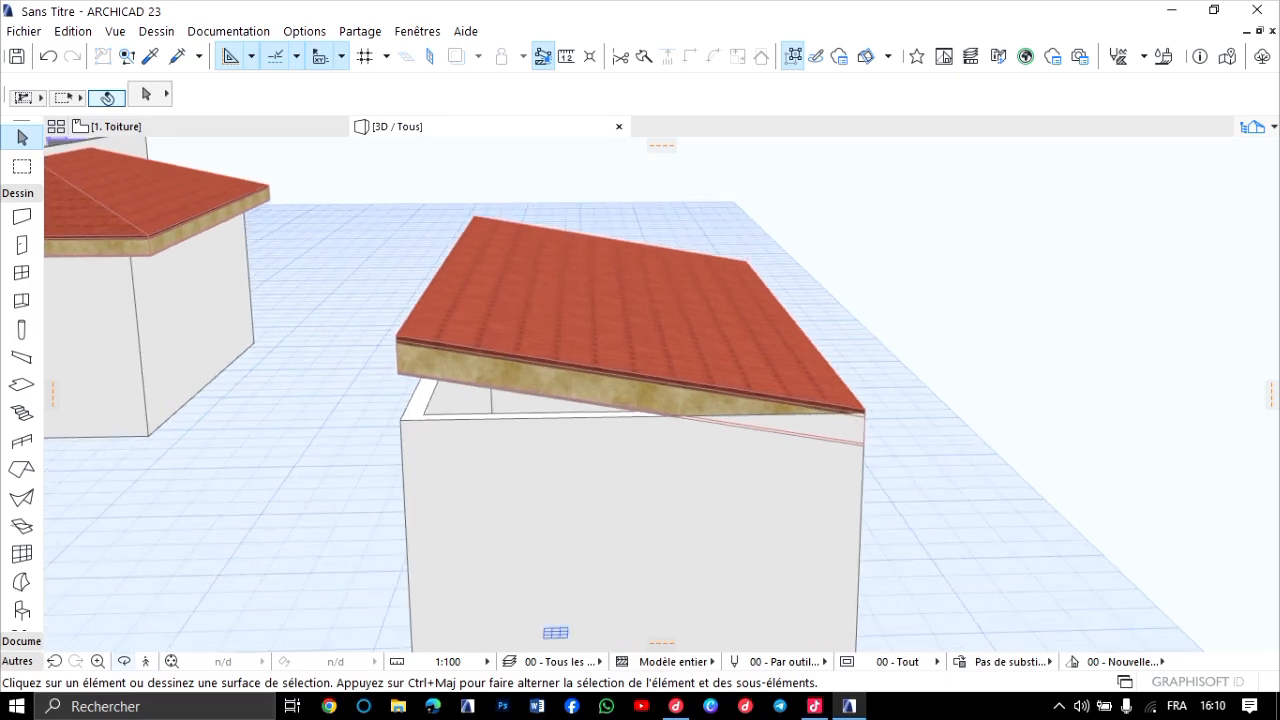
left_click(124, 661)
left_click_drag(600, 420, 885, 430)
middle_click_drag(600, 460, 900, 310)
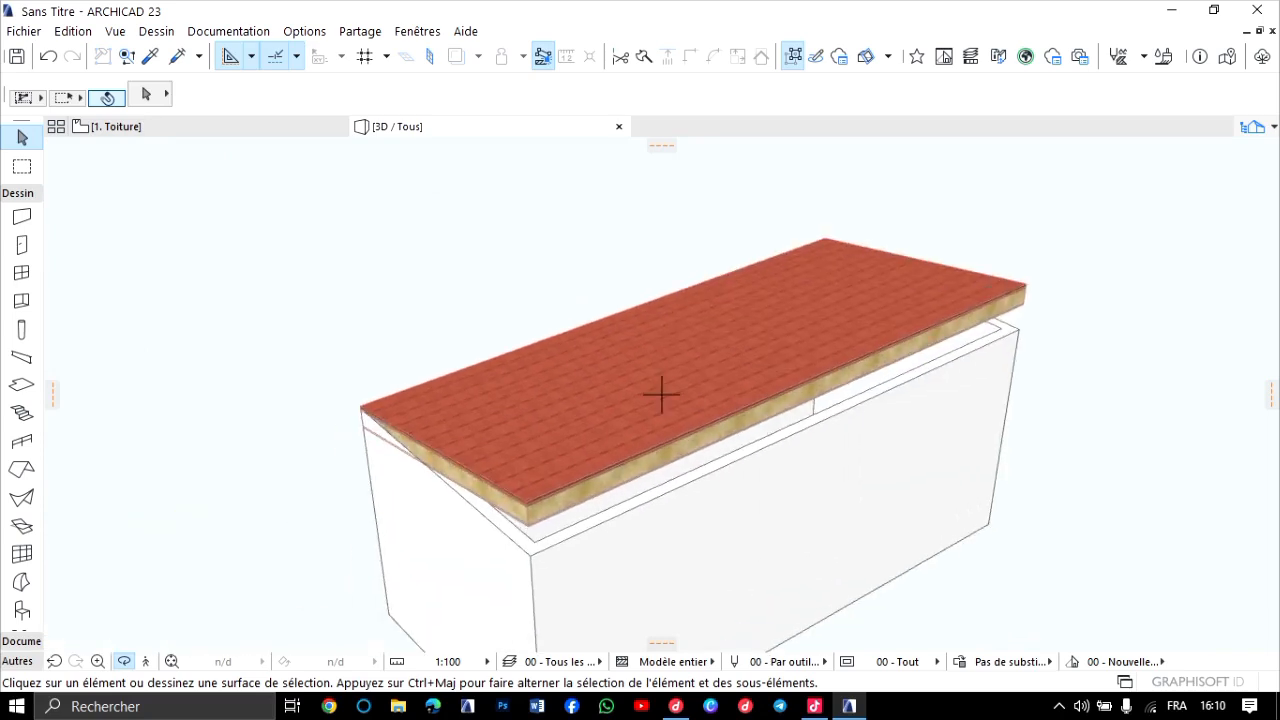
left_click_drag(660, 394, 560, 420)
scroll(788, 465, "down", 1)
middle_click_drag(990, 505, 790, 530)
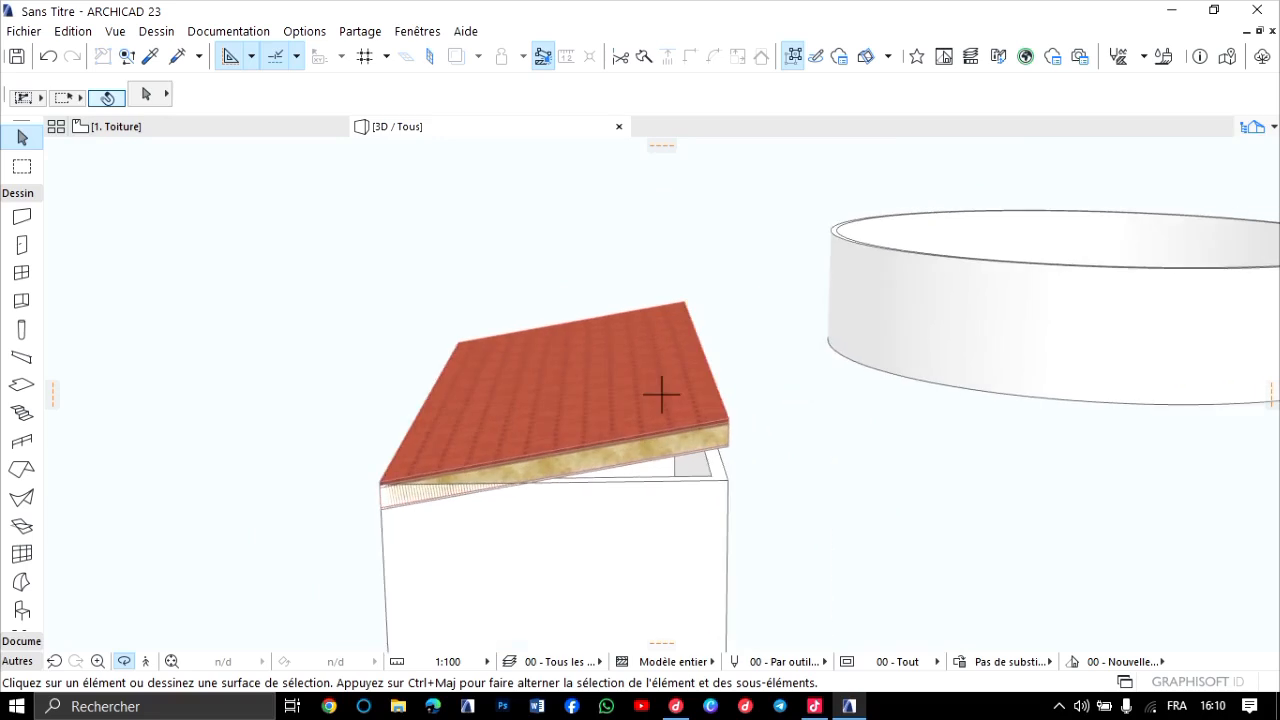
scroll(795, 530, "up", 1)
scroll(745, 500, "up", 1)
left_click_drag(745, 495, 560, 462)
Examine the single-plane, hip and gabled roofs together with their buildings in 3D.
scroll(700, 440, "down", 1)
middle_click_drag(700, 440, 450, 500)
scroll(746, 455, "up", 1)
left_click_drag(746, 455, 985, 415)
scroll(760, 450, "down", 6)
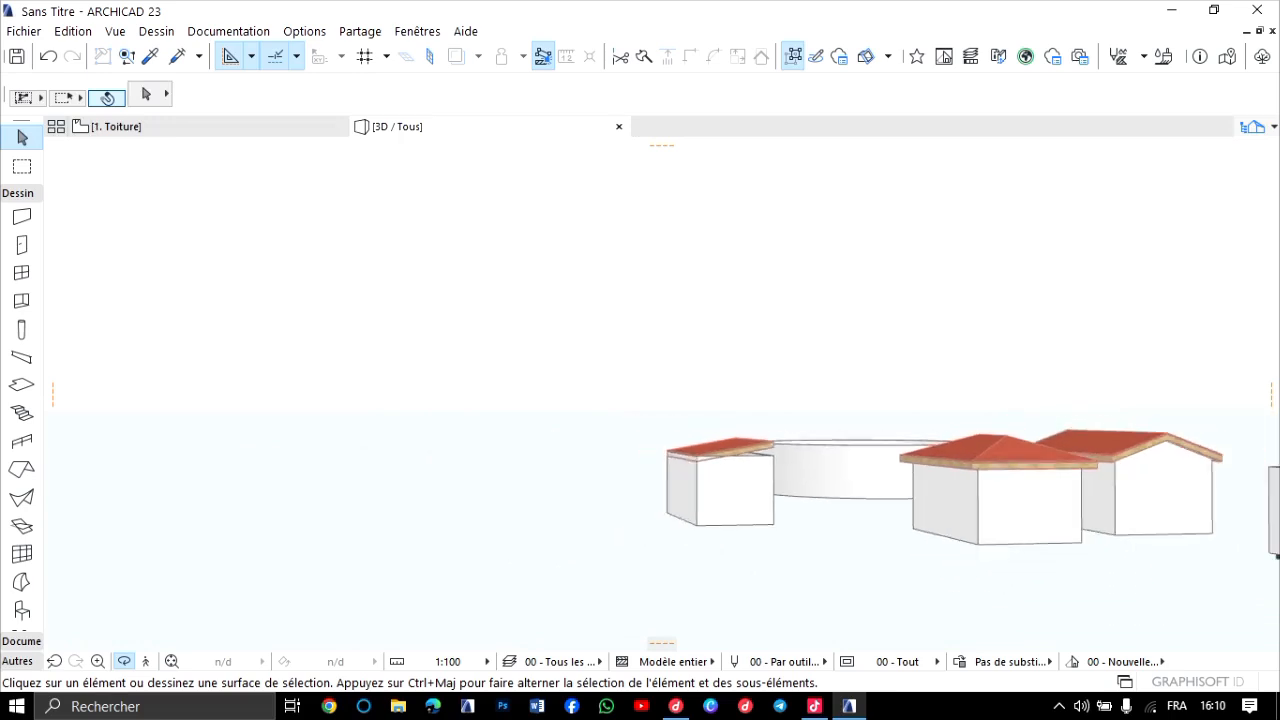
left_click_drag(880, 450, 480, 498)
scroll(661, 395, "up", 5)
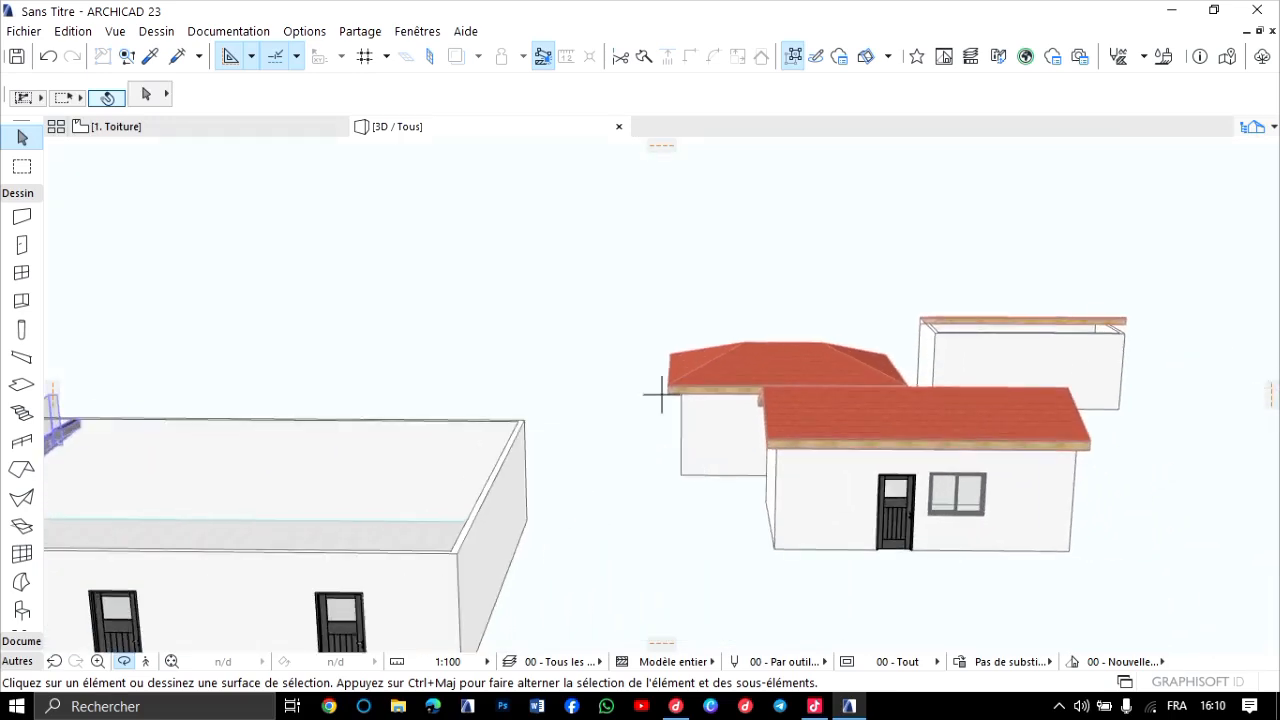
scroll(661, 395, "up", 2)
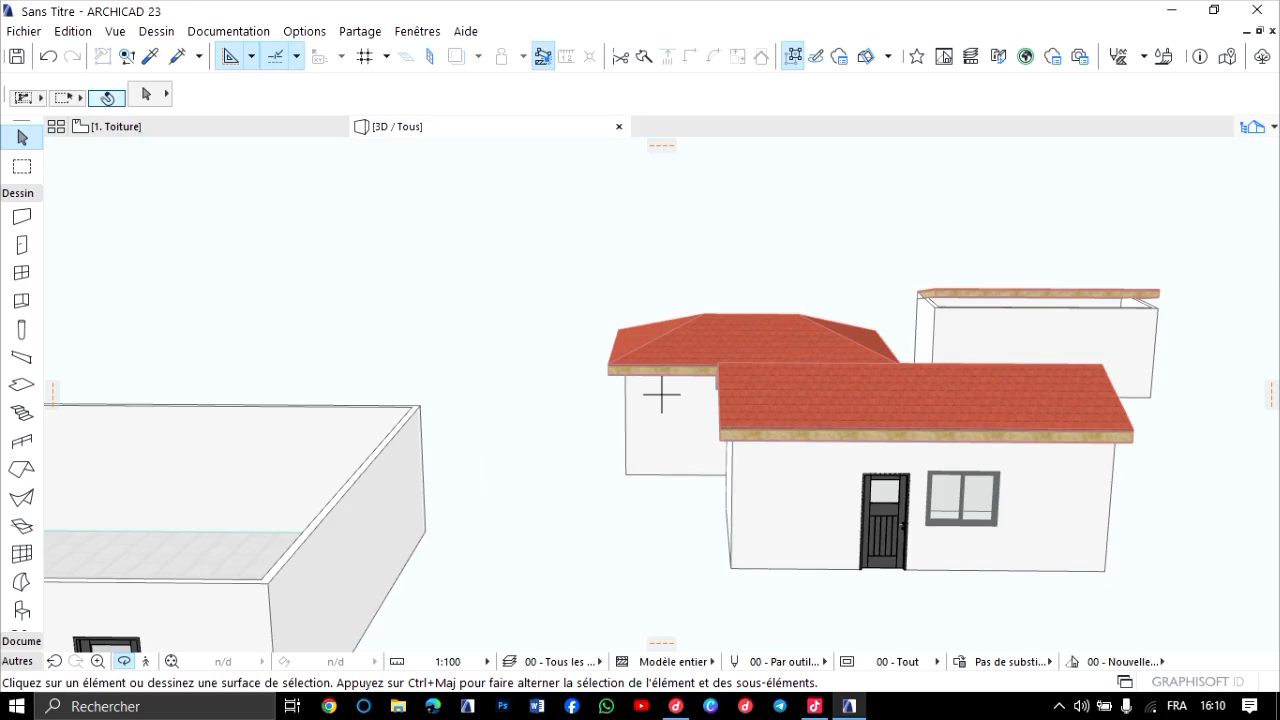
scroll(661, 395, "up", 1)
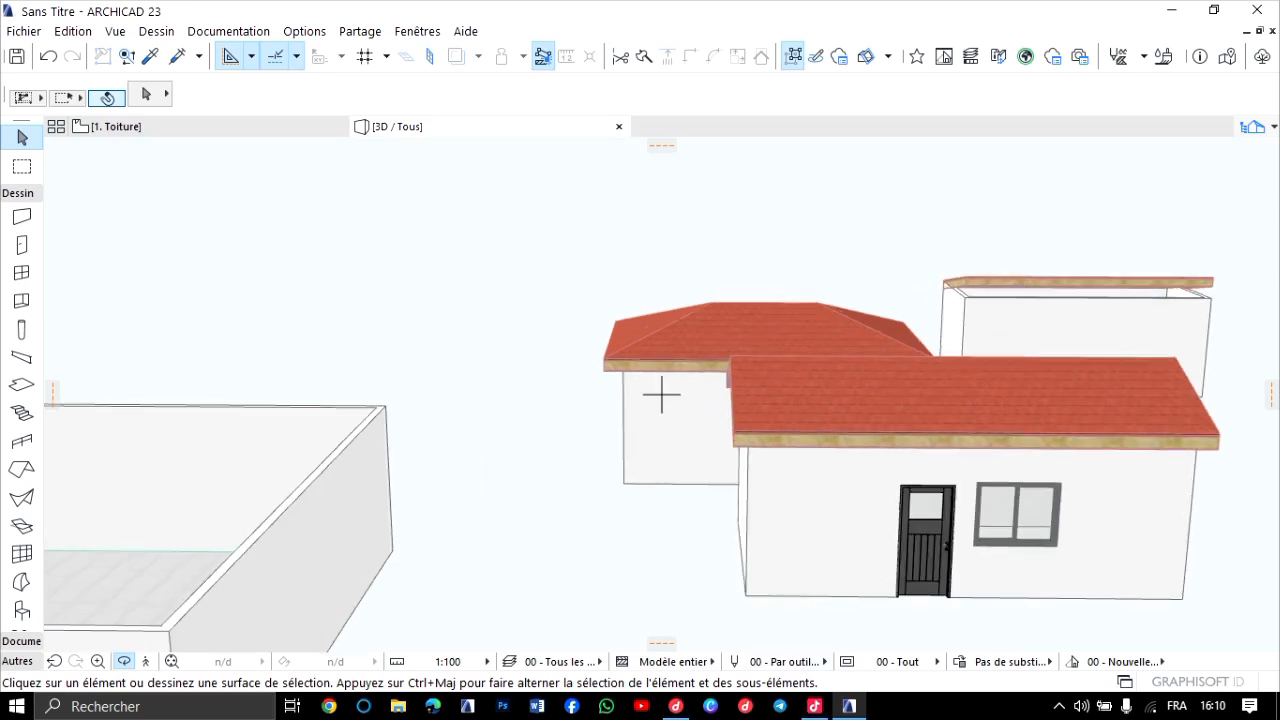
Examine the large building's stair, railing, slab, beam and openings in 3D.
key("Down")
key("Left")
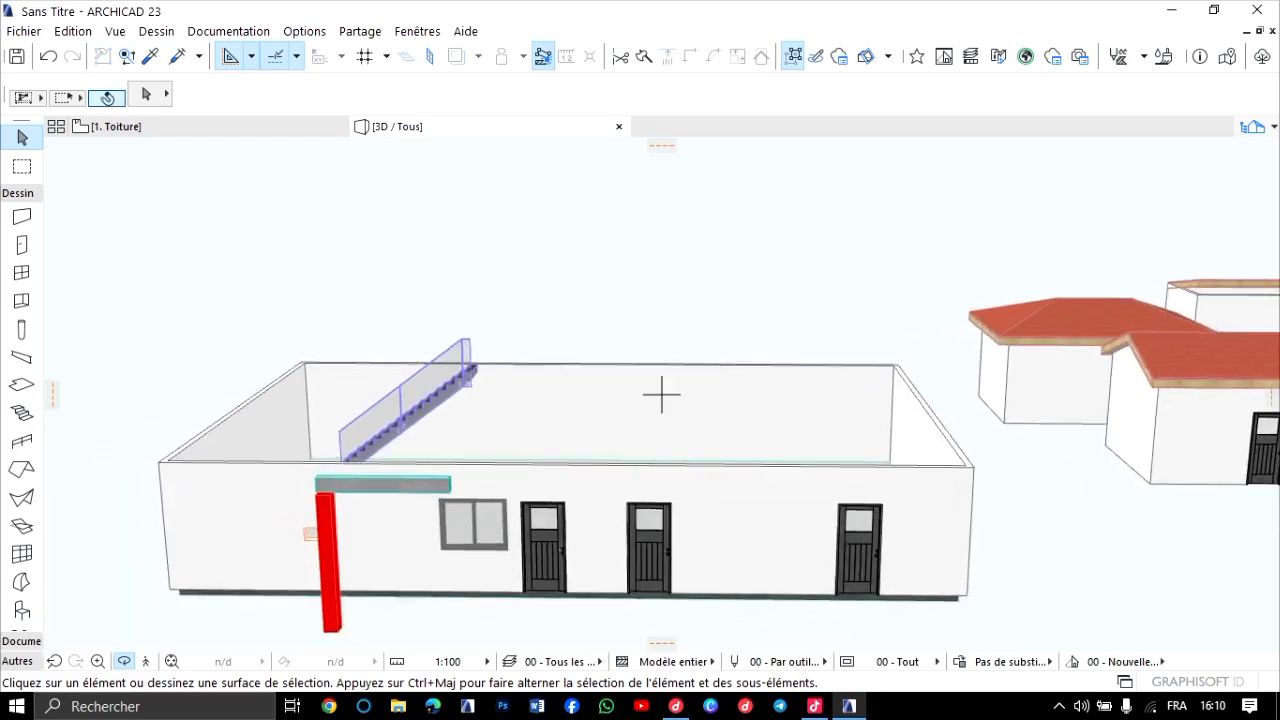
scroll(331, 475, "up", 5)
middle_click_drag(661, 395, 800, 450, "shift")
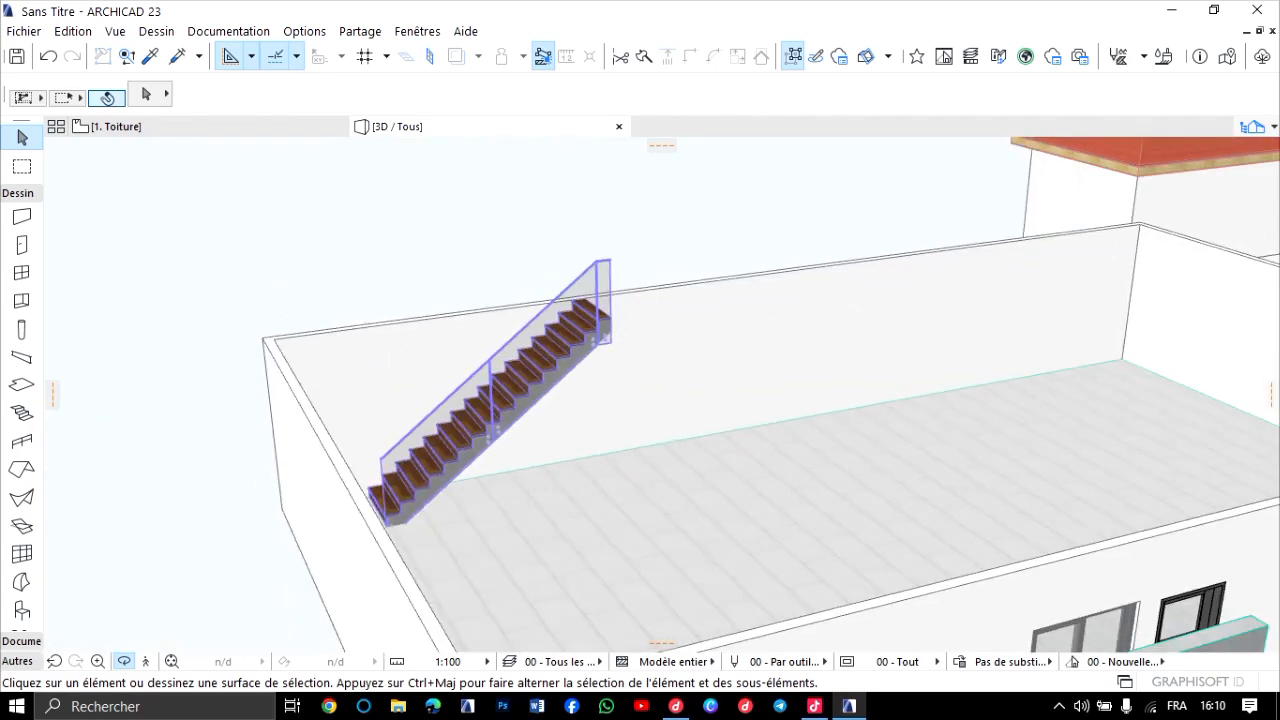
scroll(661, 395, "down", 1)
middle_click_drag(661, 395, 434, 383)
scroll(661, 395, "up", 1)
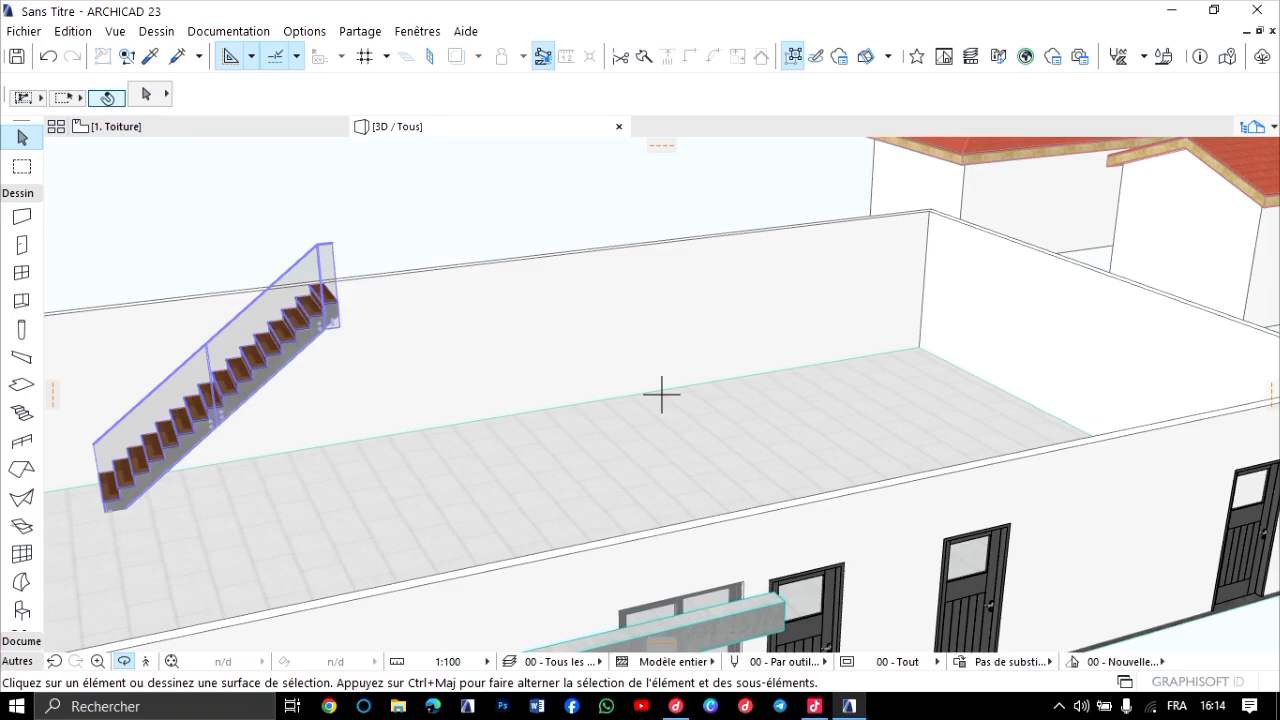
scroll(661, 395, "down", 5)
scroll(661, 395, "up", 4)
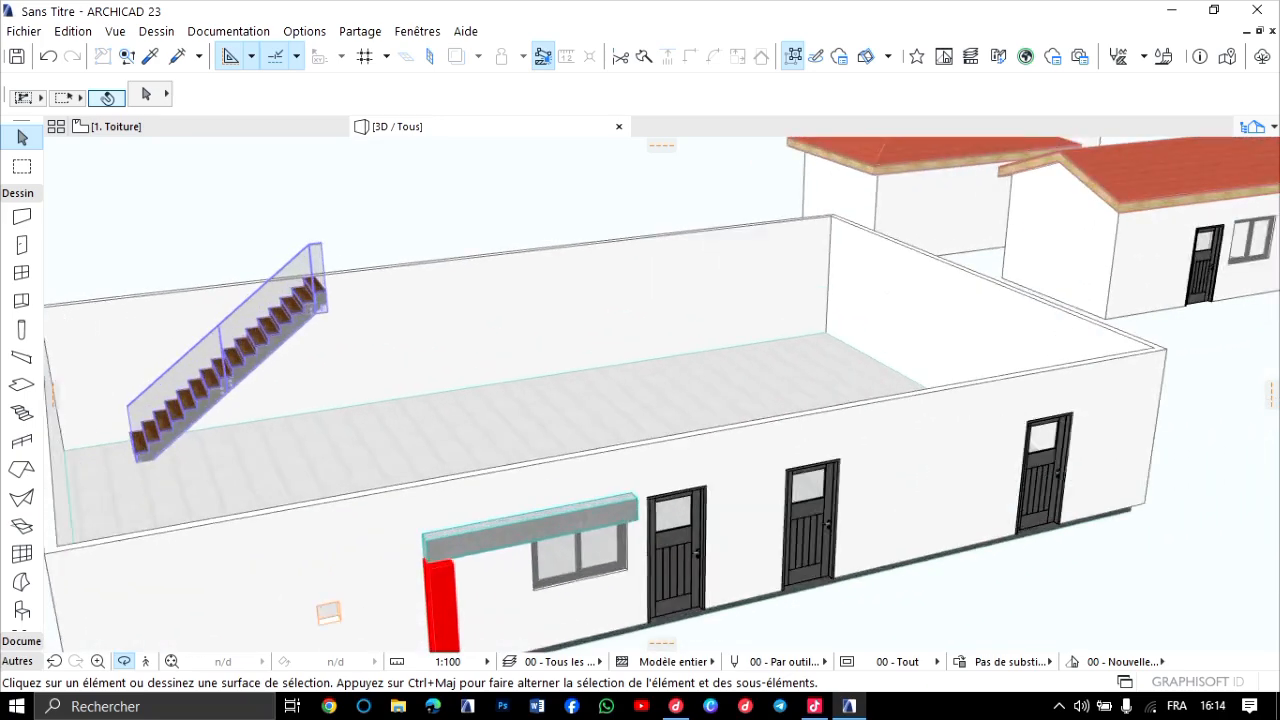
scroll(661, 395, "up", 5)
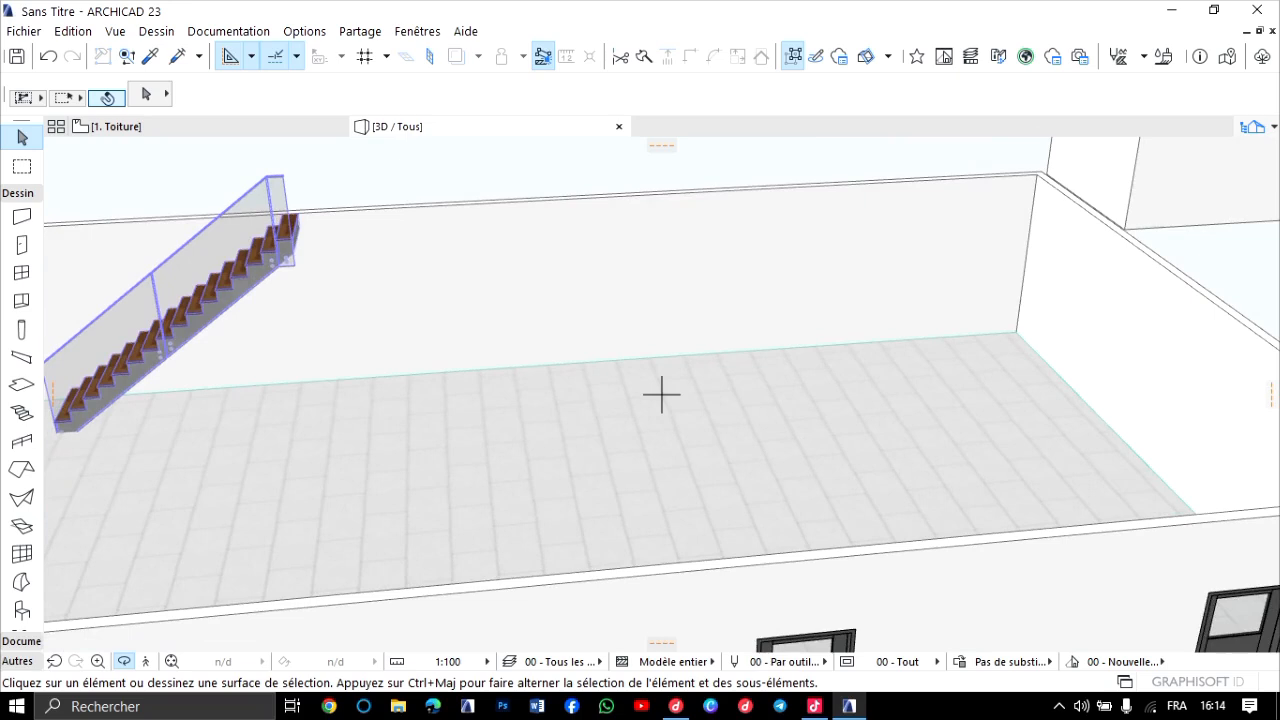
scroll(661, 395, "up", 2)
scroll(661, 395, "down", 4)
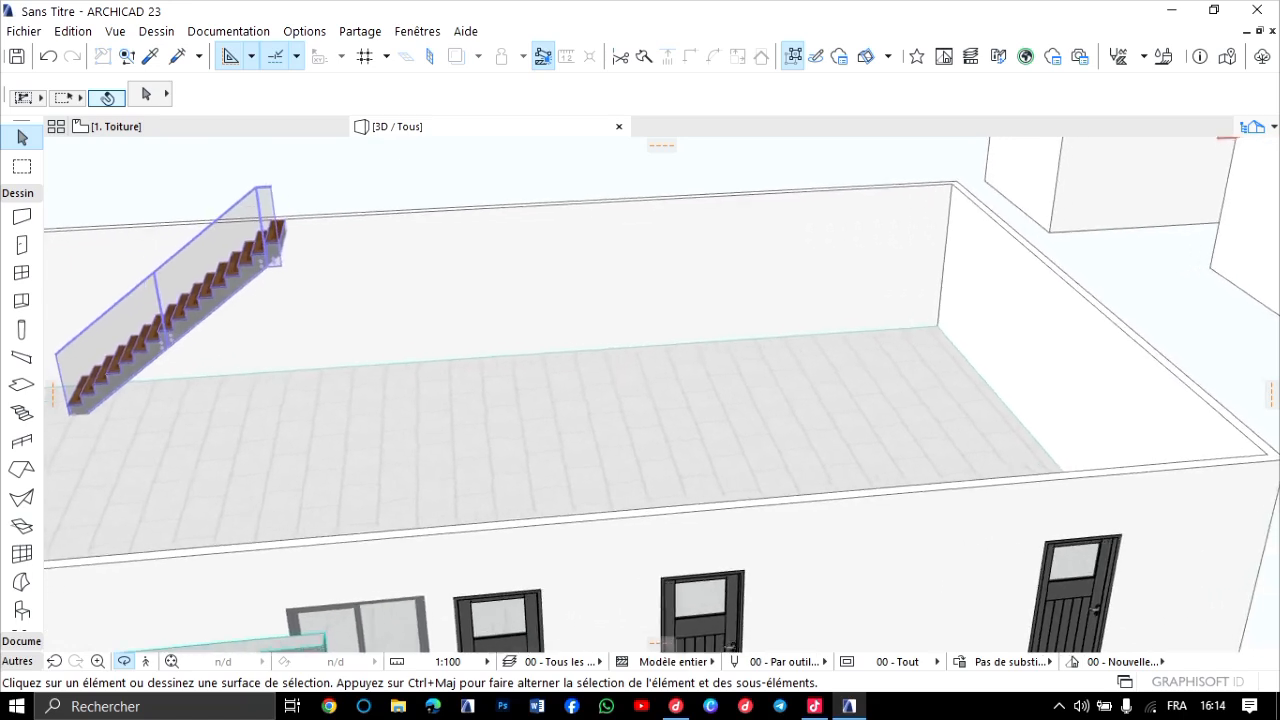
middle_click_drag(663, 399, 661, 395)
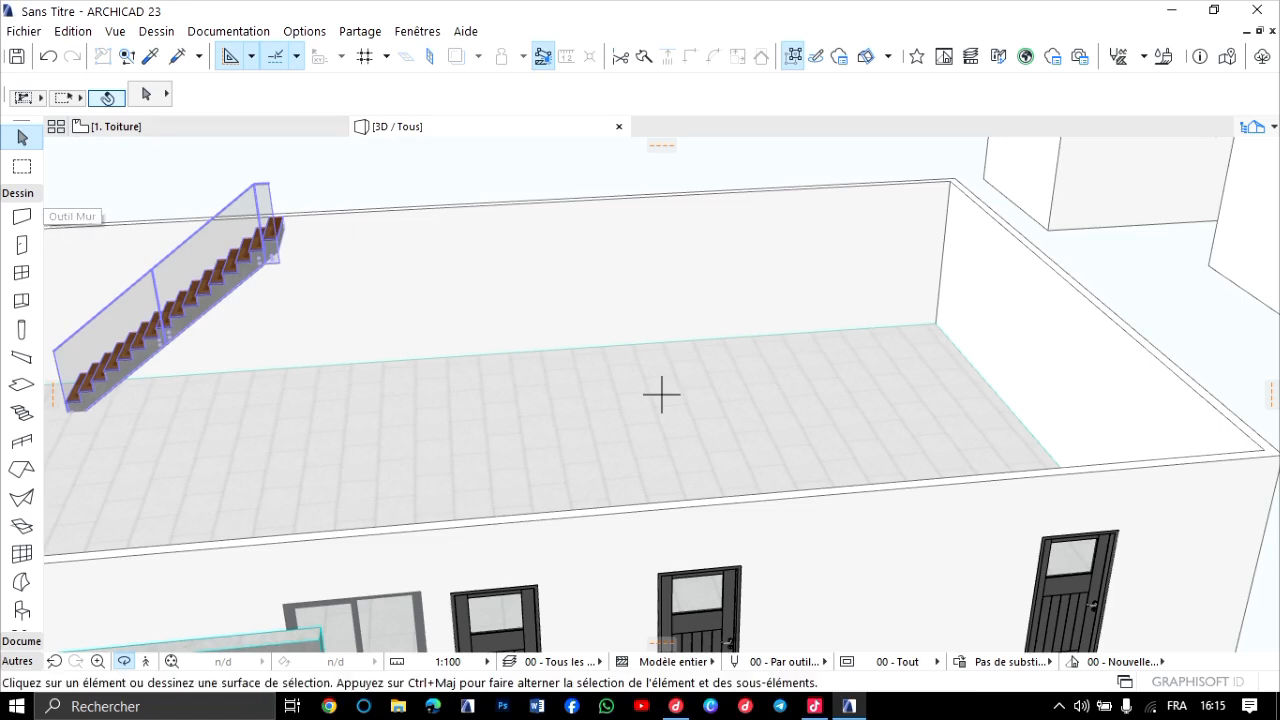
Return to the ground-floor plan and frame the empty area southeast of the large building.
left_click(115, 126)
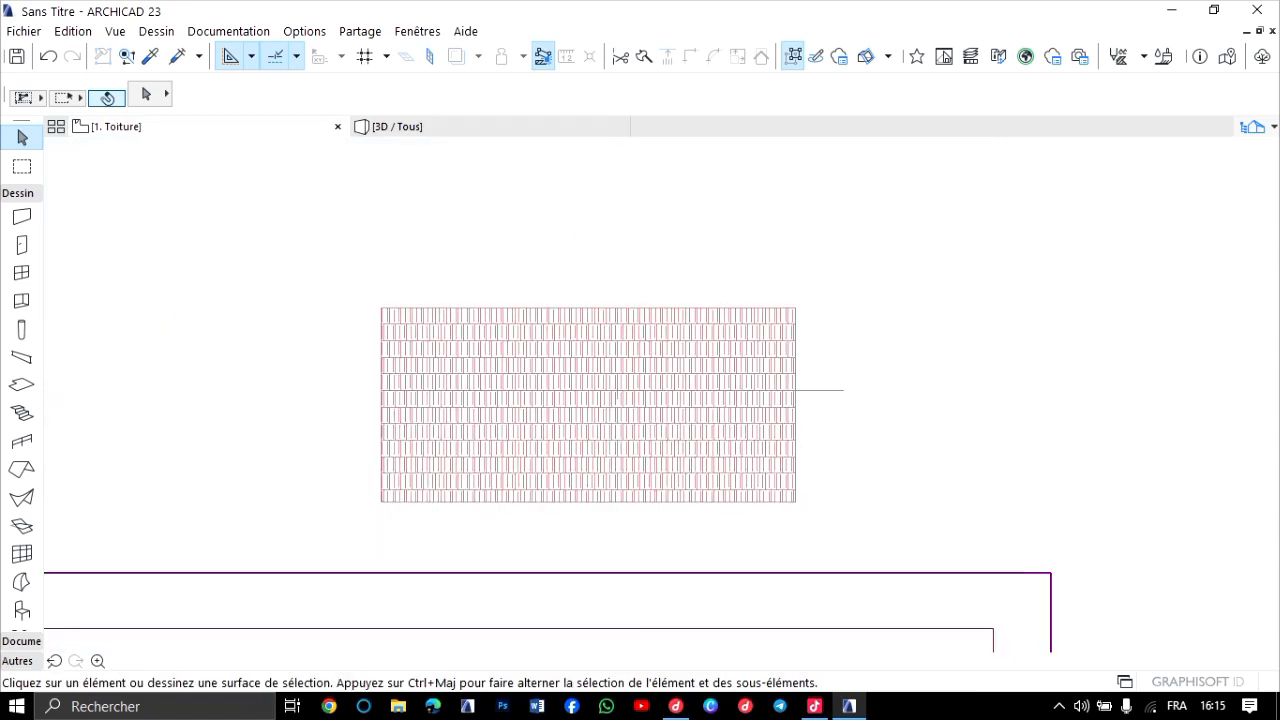
key("ctrl+Down")
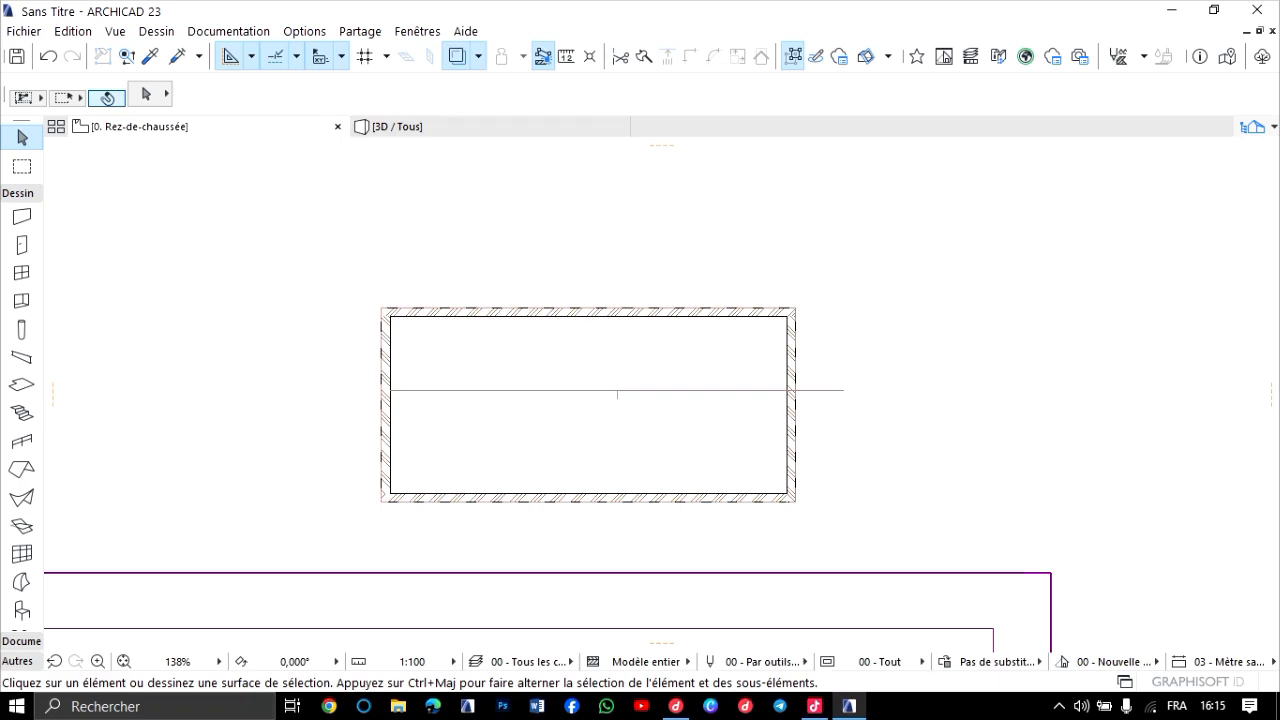
scroll(554, 315, "down", 5)
scroll(554, 315, "up", 1)
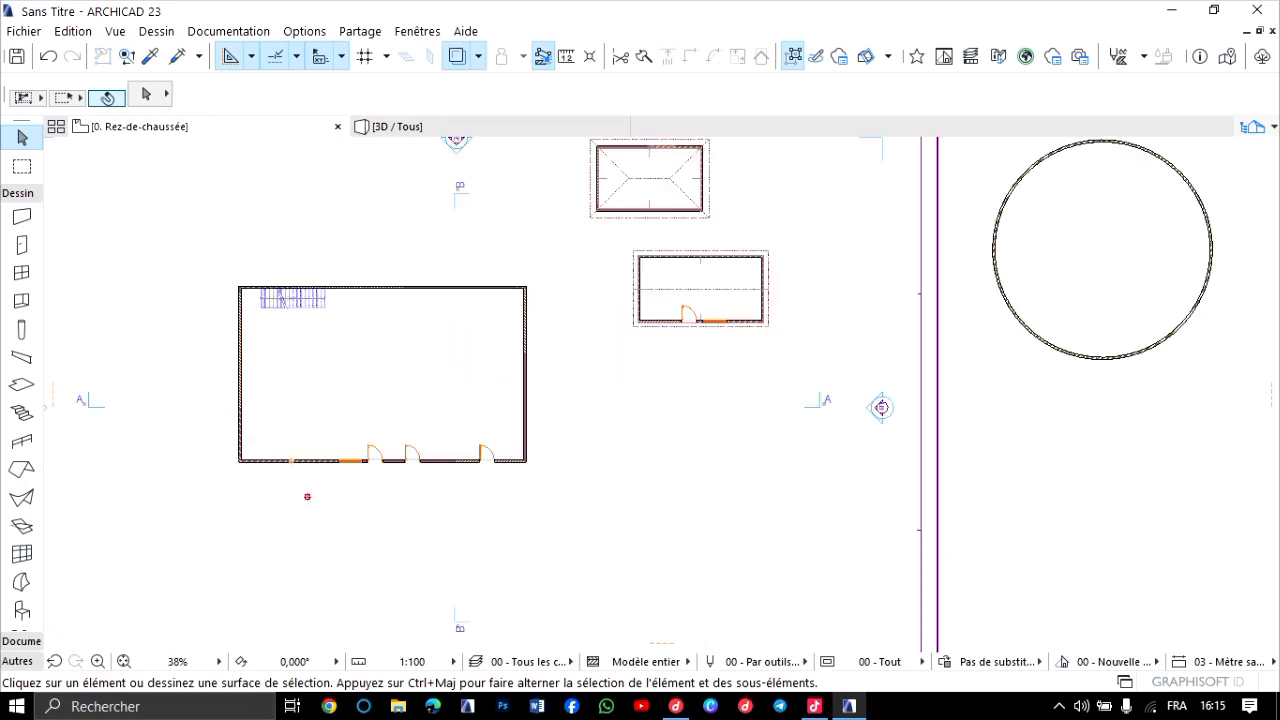
scroll(396, 275, "up", 1)
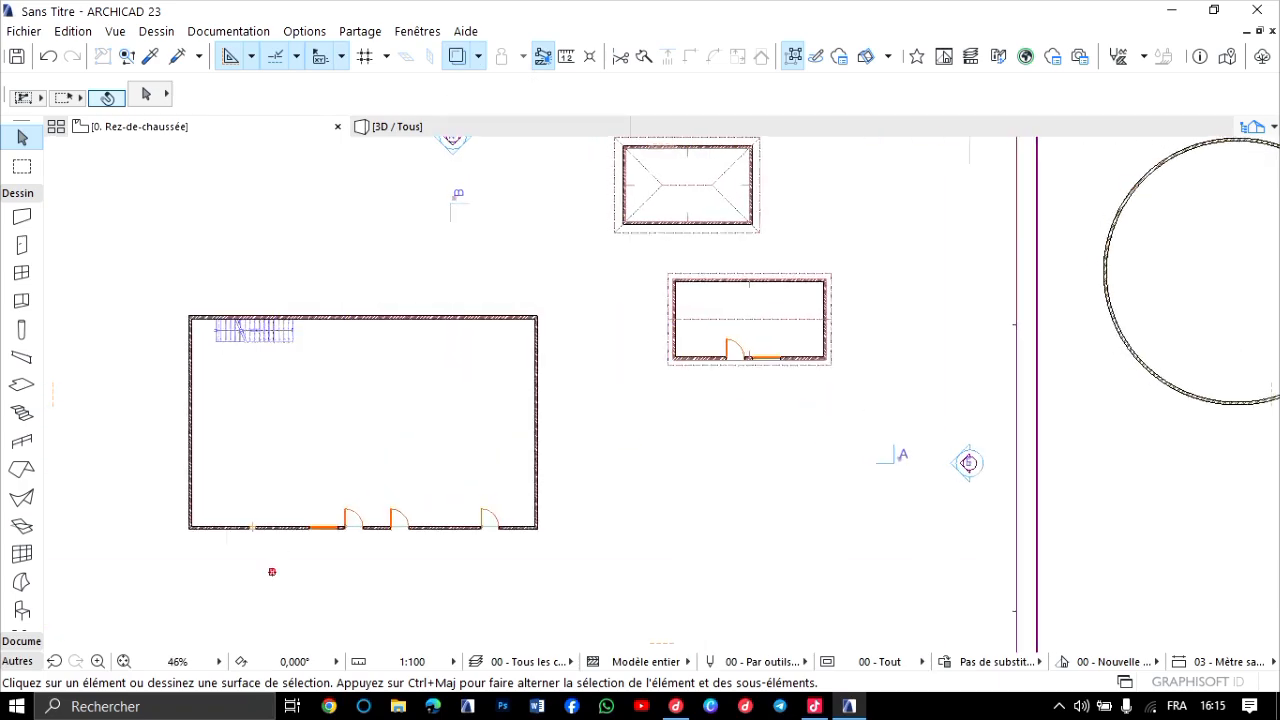
scroll(396, 275, "up", 3)
scroll(551, 360, "down", 3)
middle_click_drag(551, 360, 451, 177)
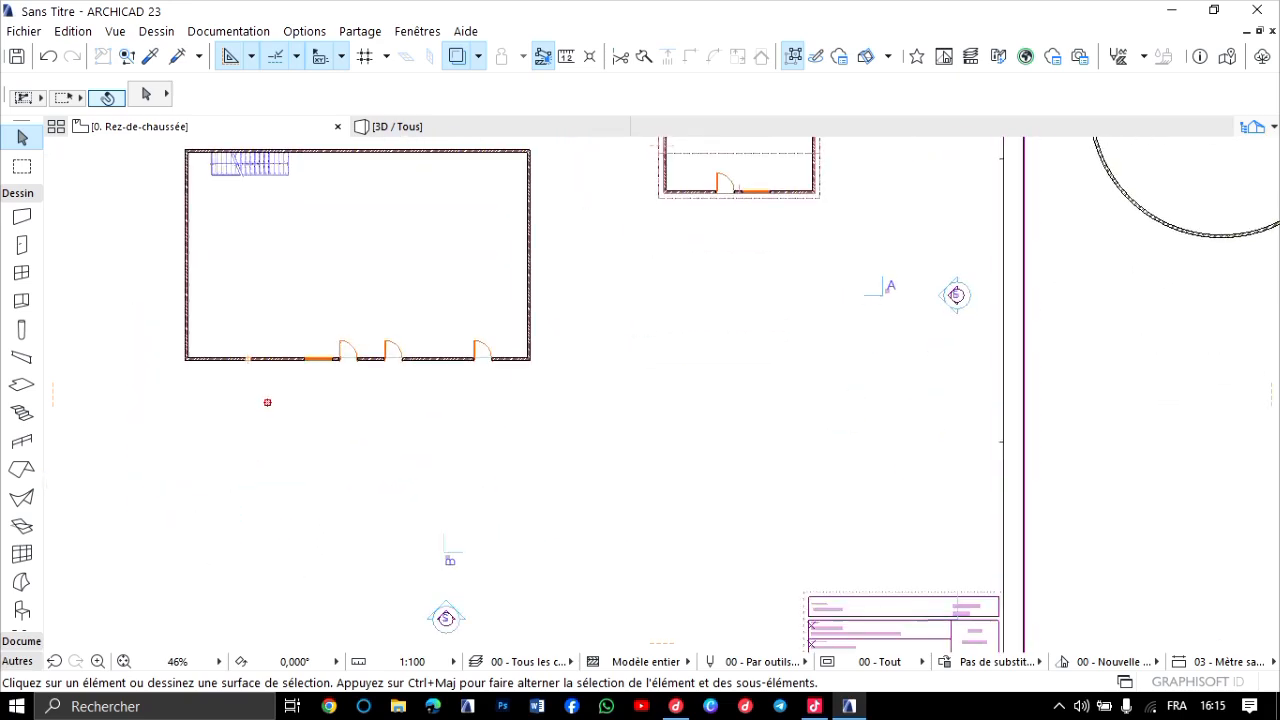
Draw a straight horizontal 16-riser stair with 27.50 goings in the empty area southeast of the large building.
left_click(22, 412)
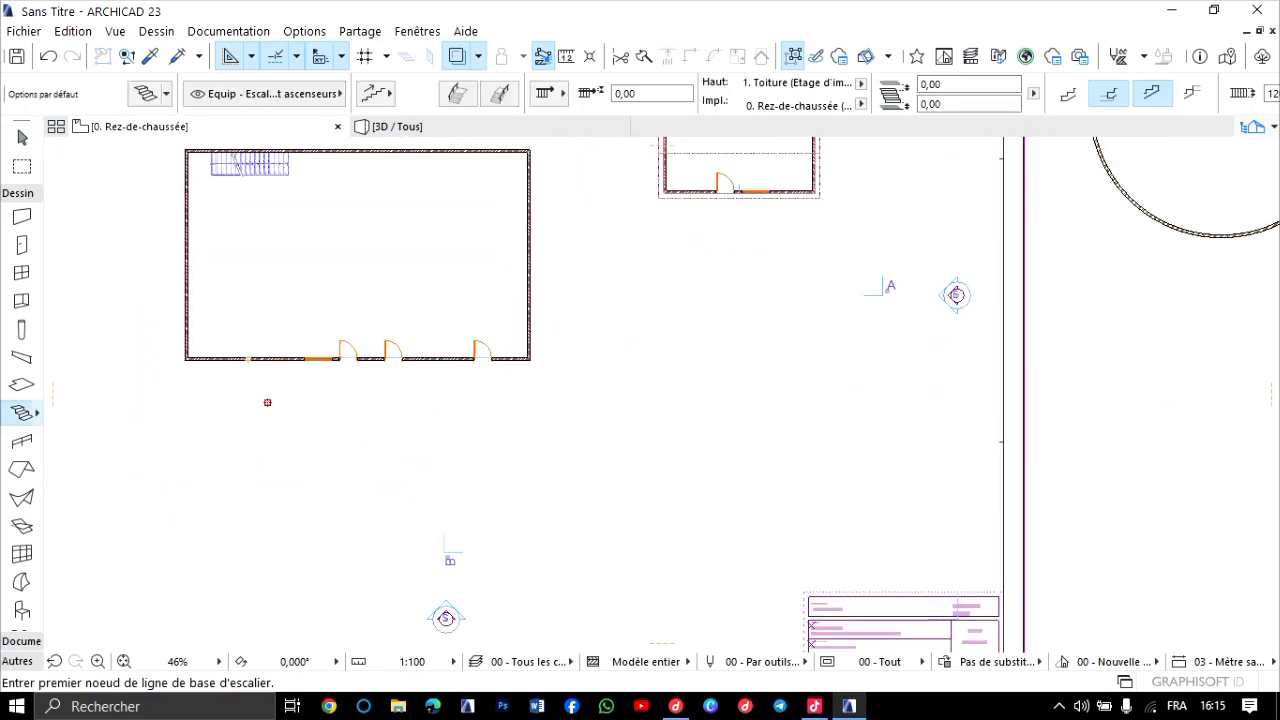
left_click(582, 441)
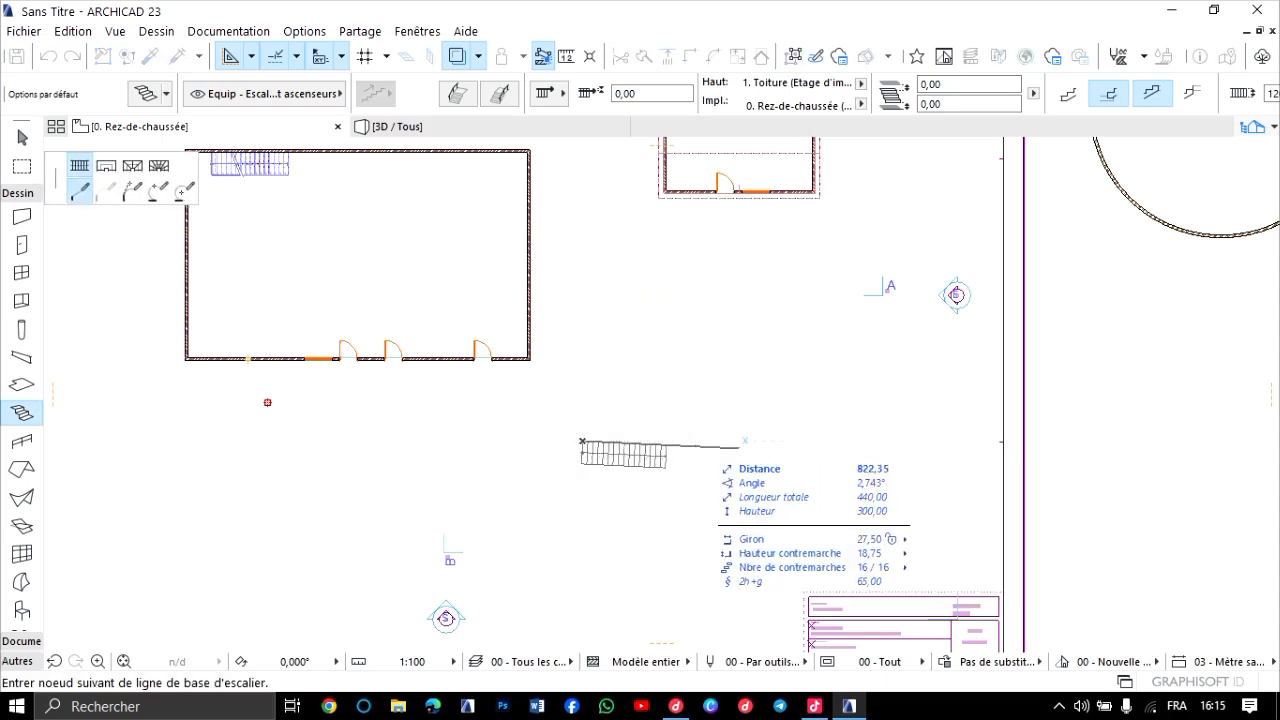
scroll(663, 441, "up", 5)
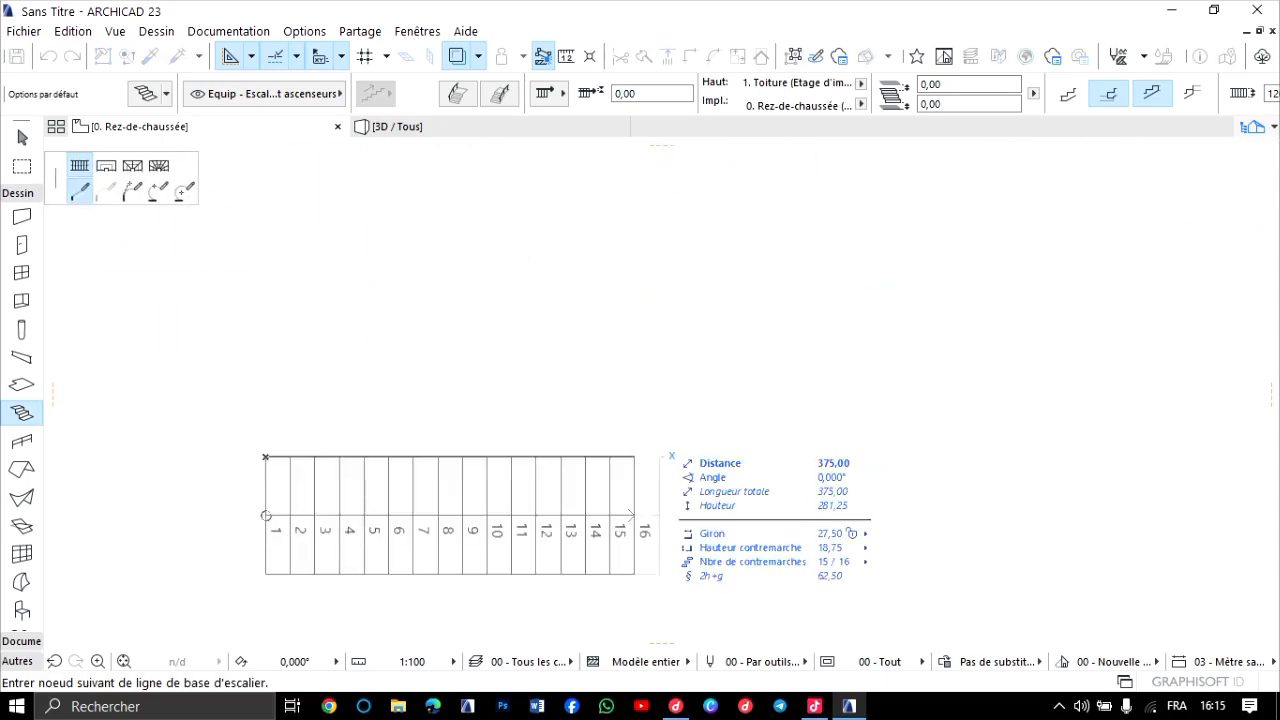
key("Escape")
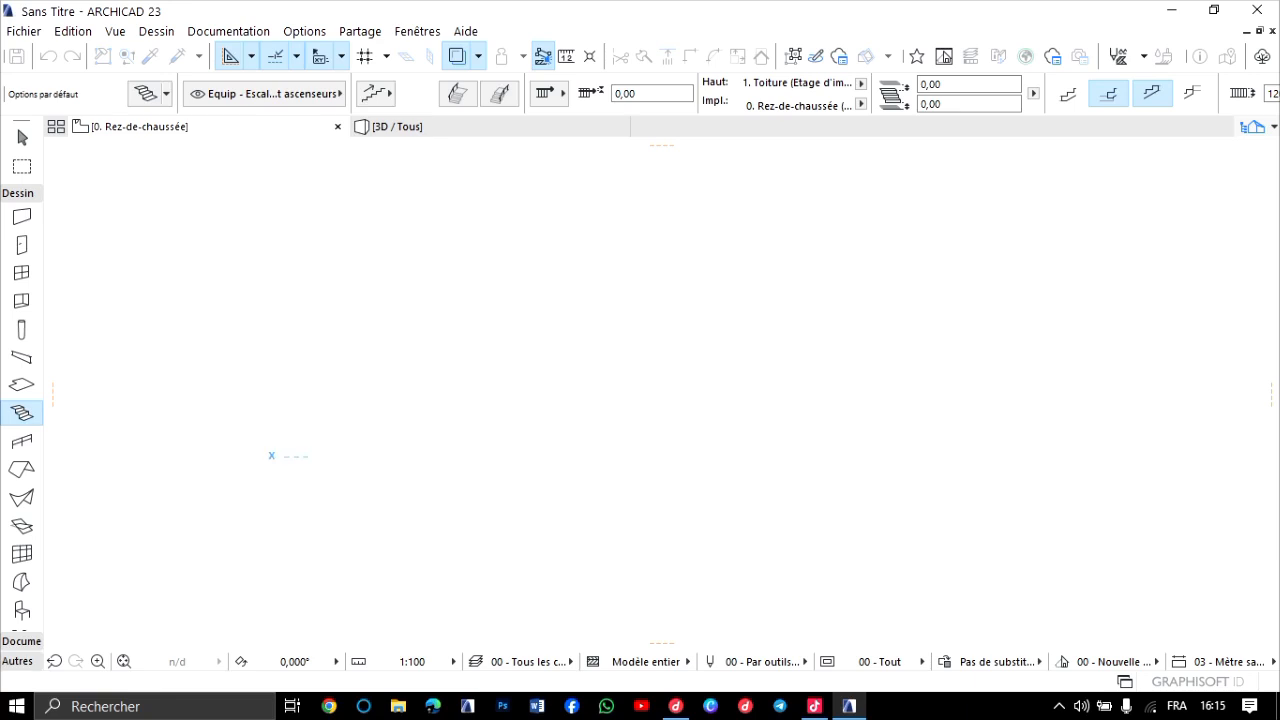
left_click(671, 457)
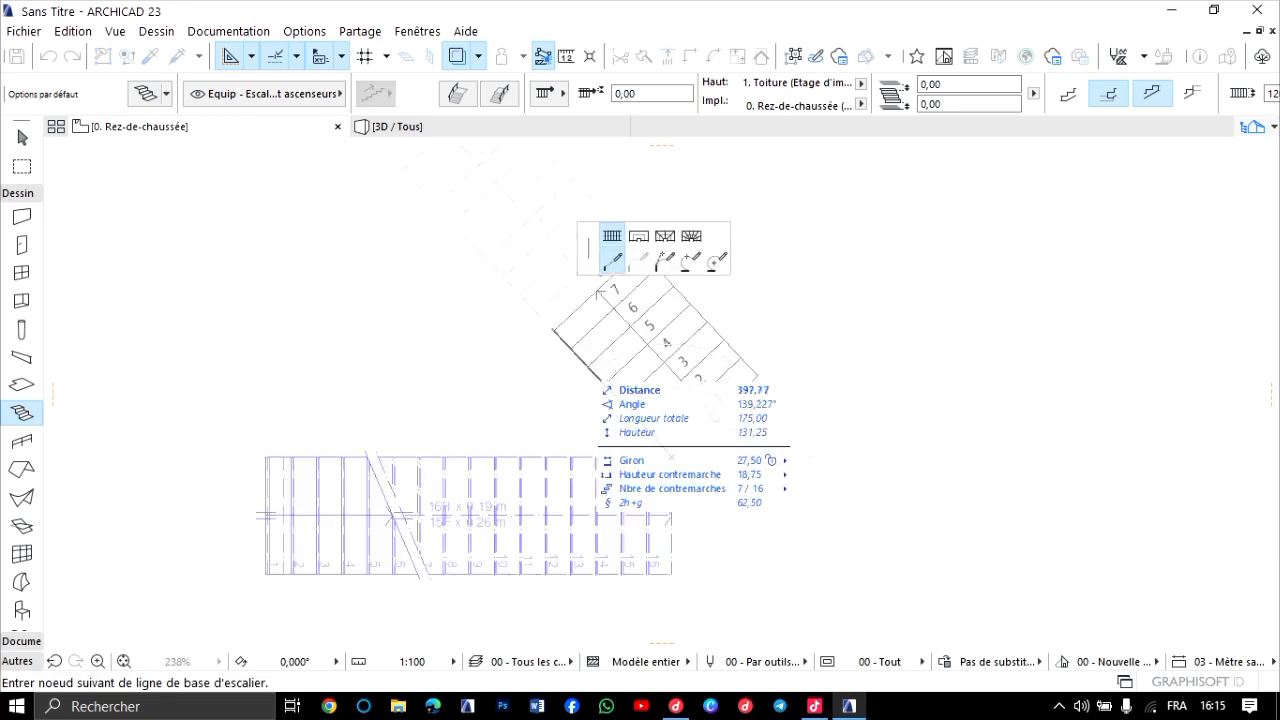
scroll(411, 259, "down", 3)
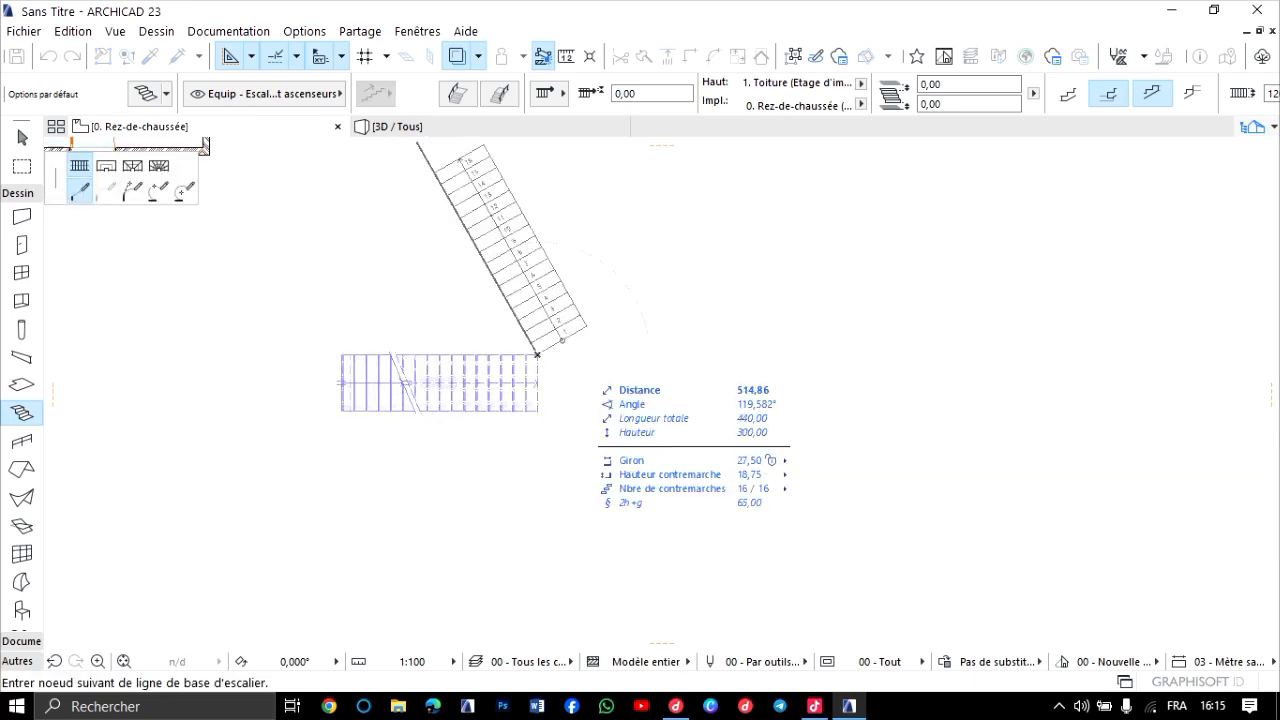
Inspect the new straight stair in 3D, both up close and beside the surrounding buildings.
left_click(410, 127)
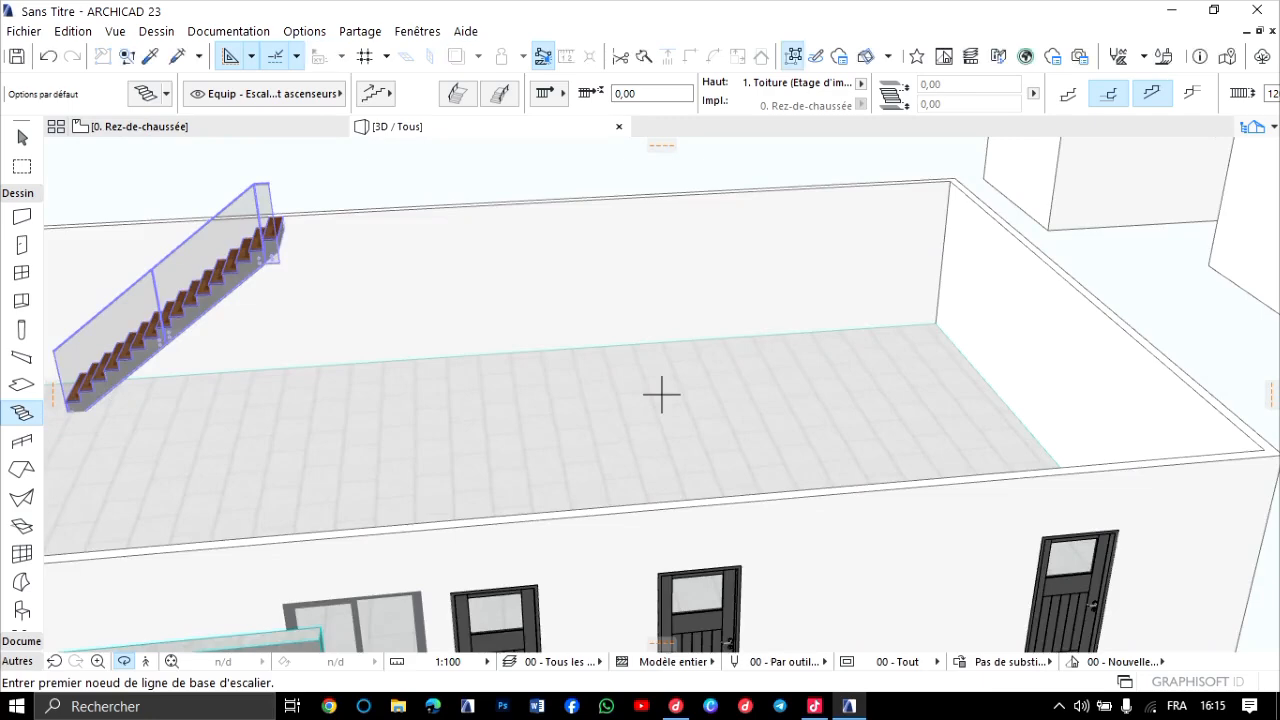
scroll(661, 395, "down", 6)
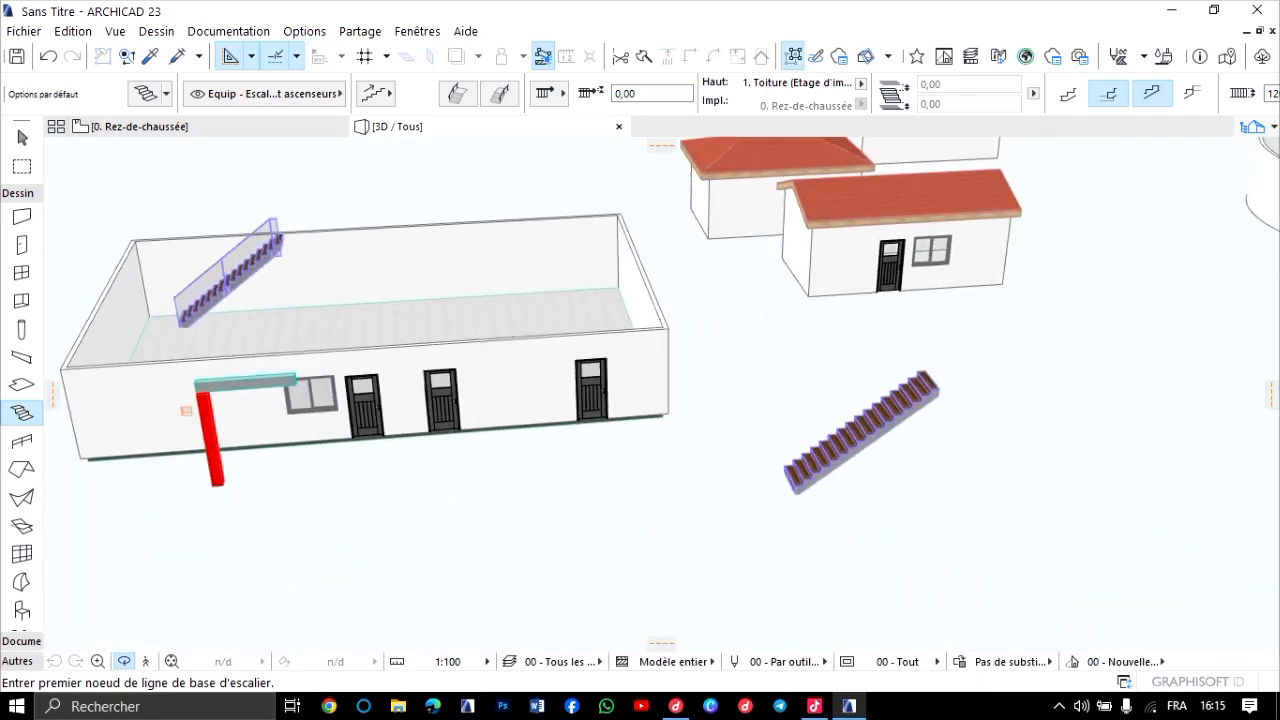
scroll(661, 395, "up", 1)
scroll(663, 391, "up", 5)
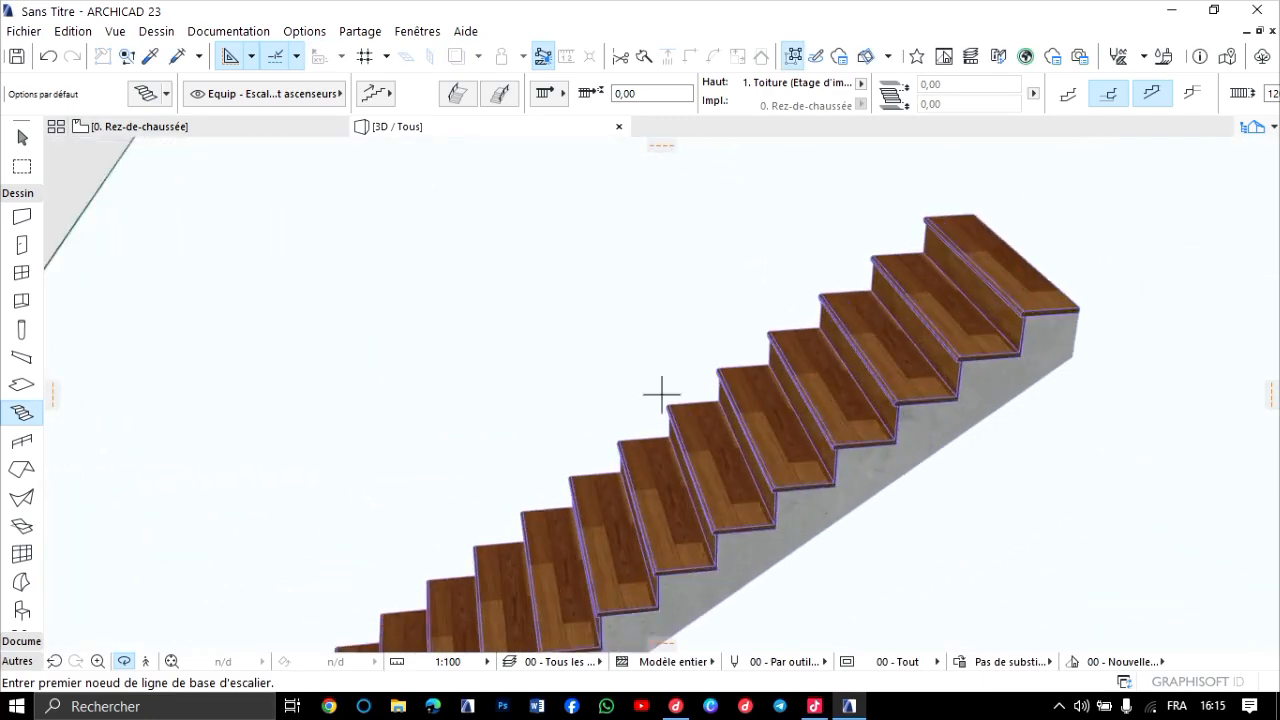
scroll(663, 391, "down", 1)
scroll(663, 393, "down", 2)
scroll(663, 394, "down", 2)
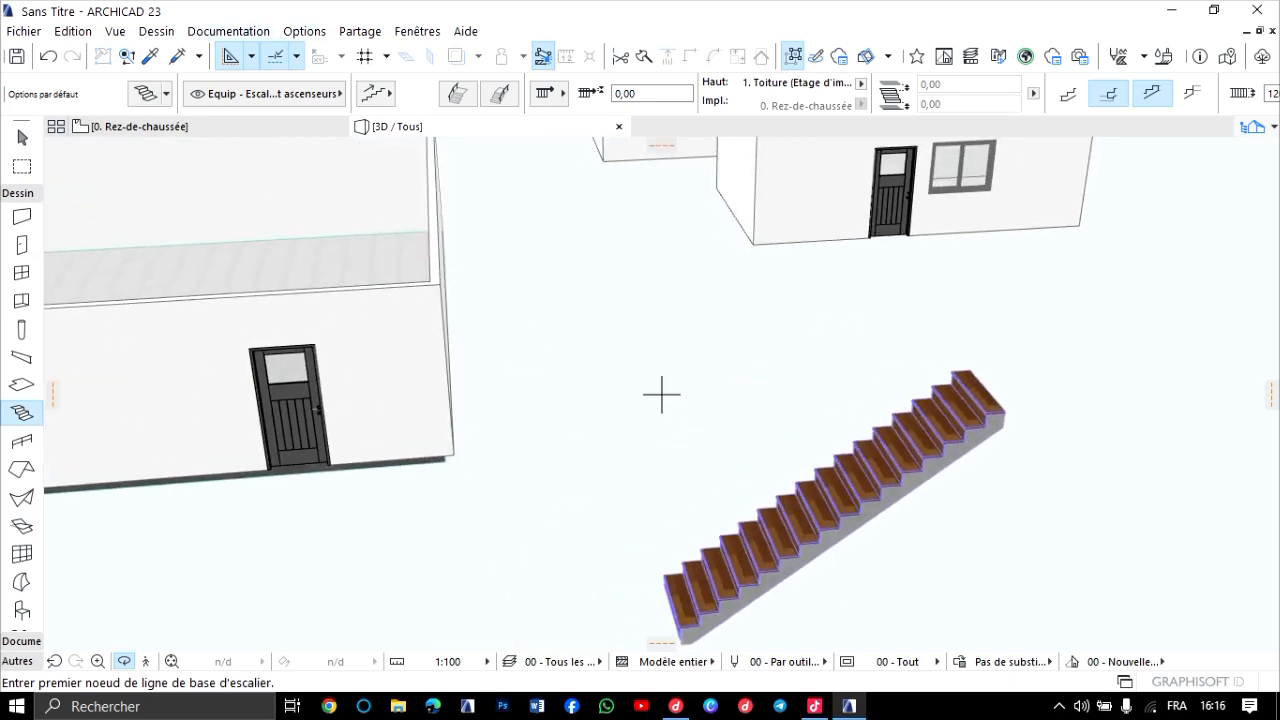
Enable the stair headroom display (Echappée) in the model view options for the 00 - Tout combination.
key("alt+d")
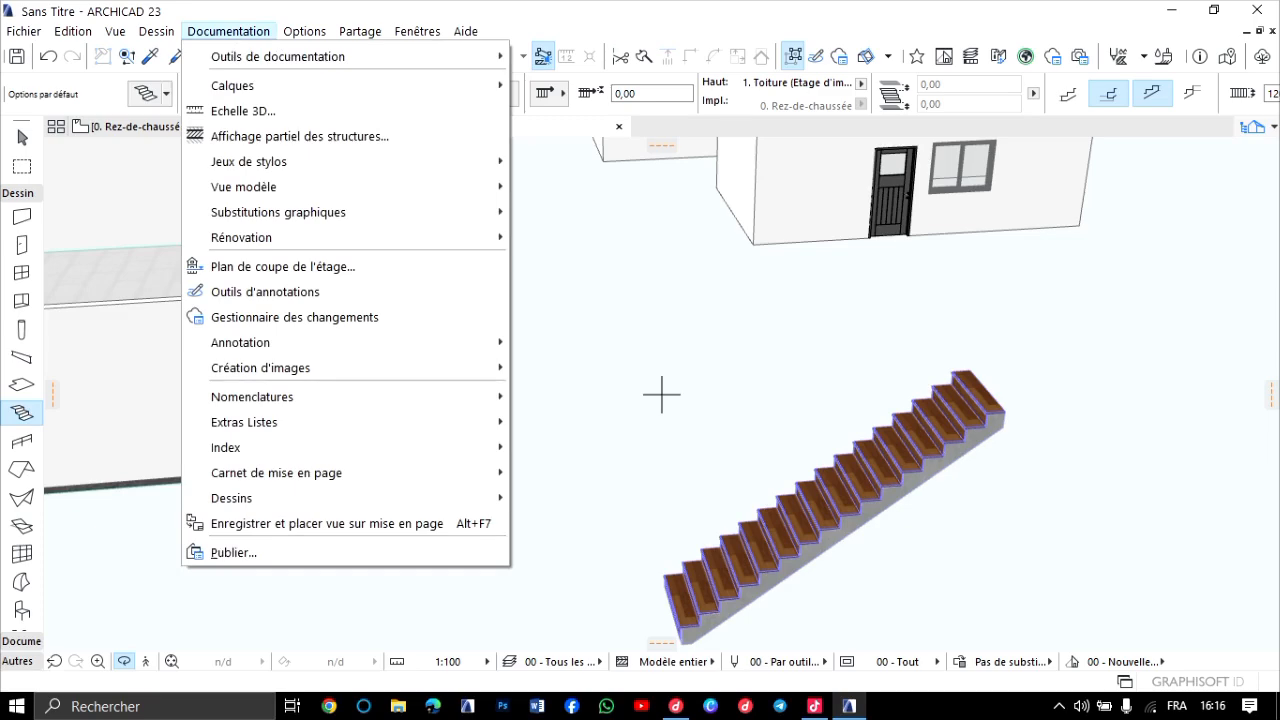
key("Down")
key("Down")
key("Down")
key("Down")
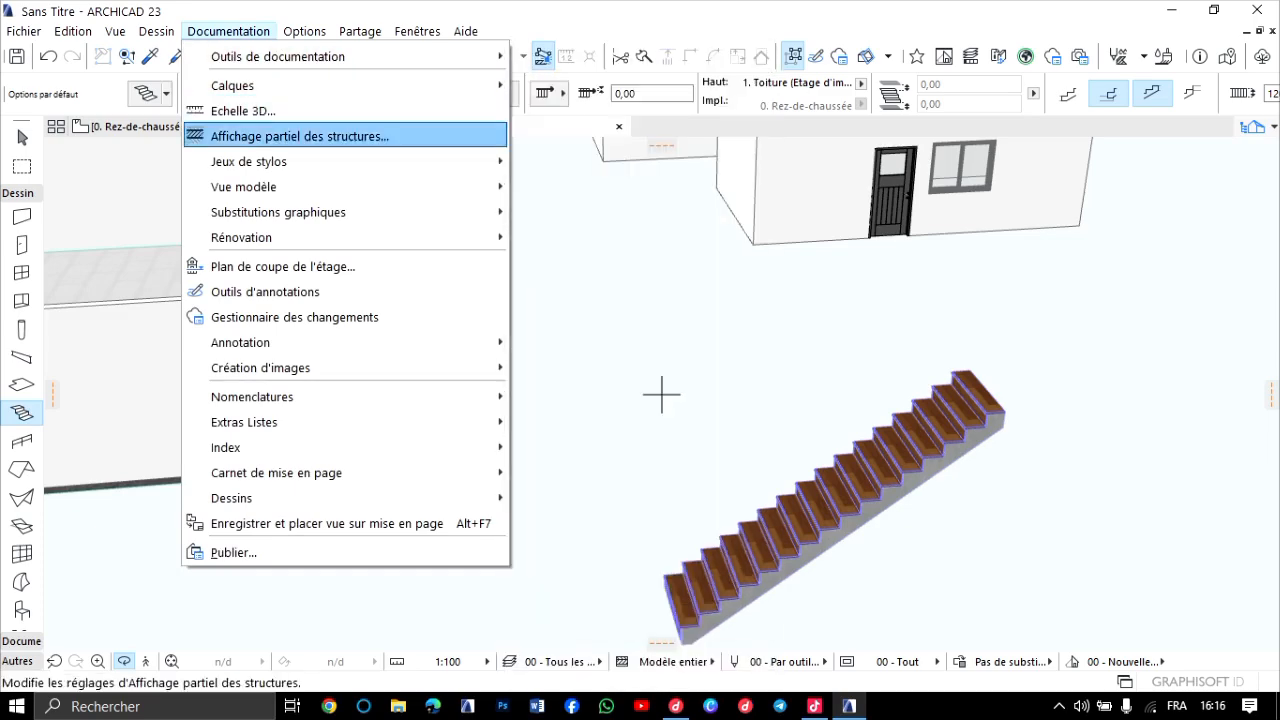
key("Down")
key("Down")
key("Up")
key("Down")
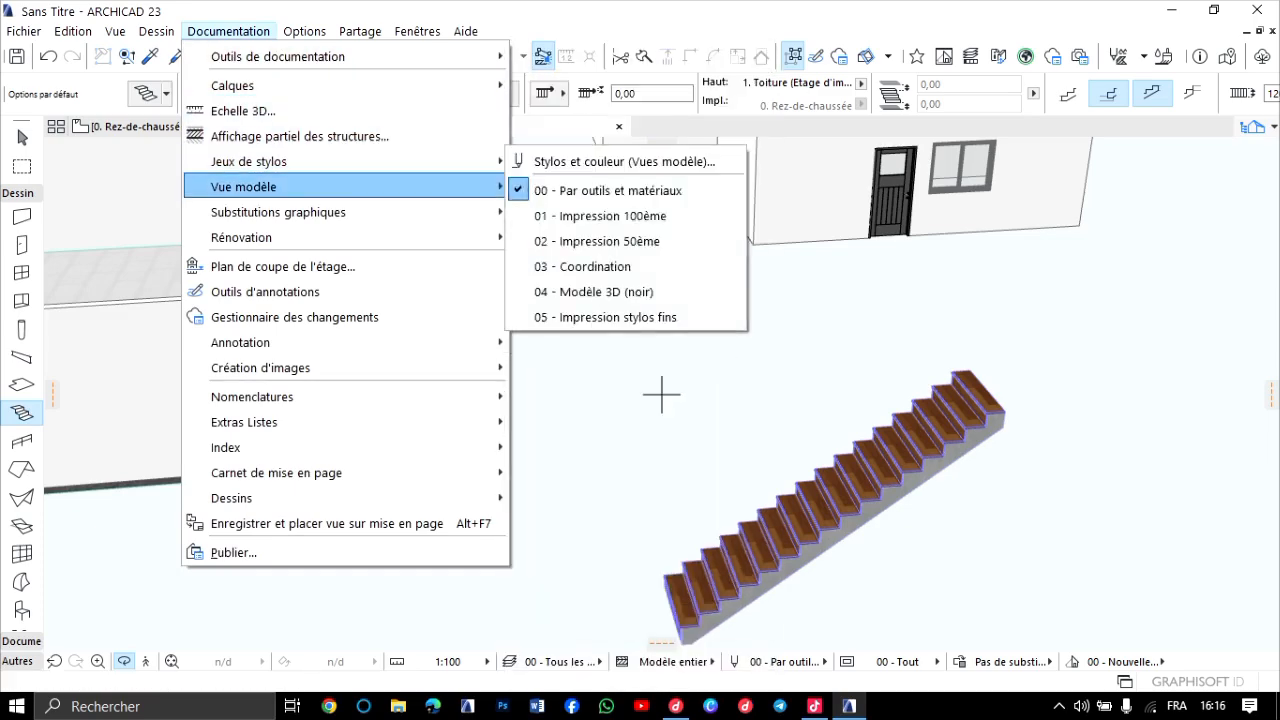
key("Right")
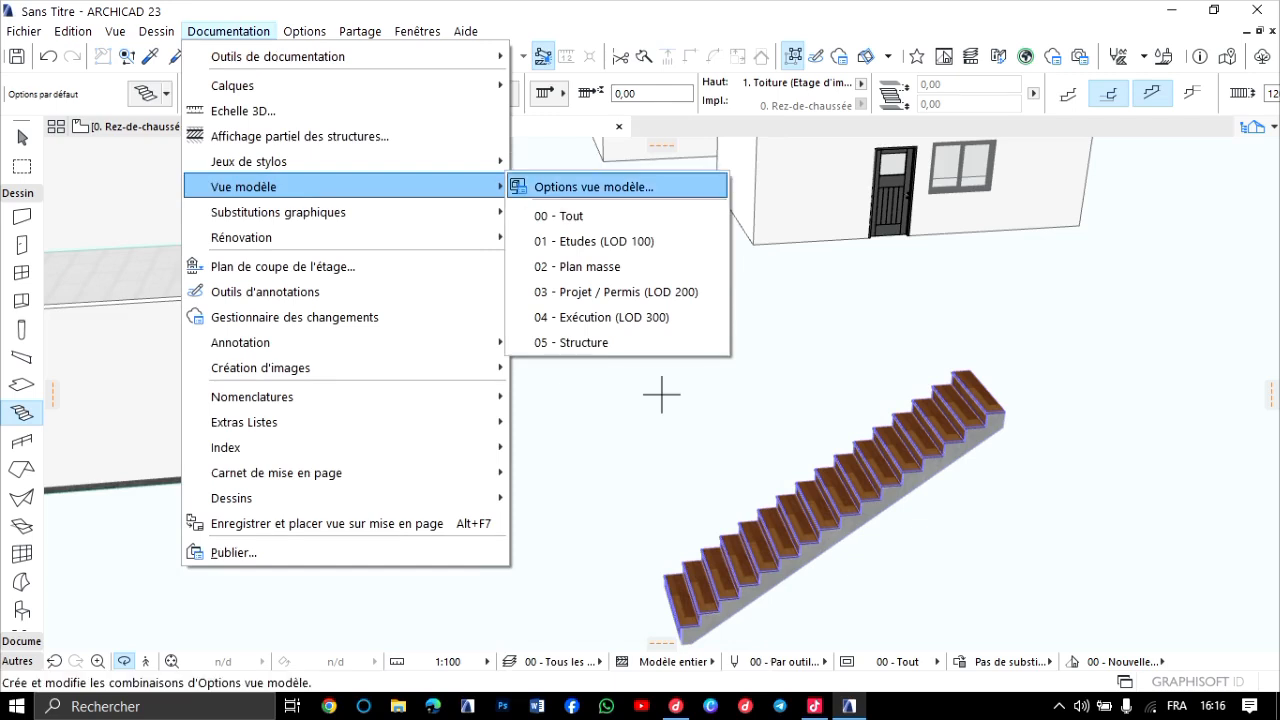
left_click(594, 187)
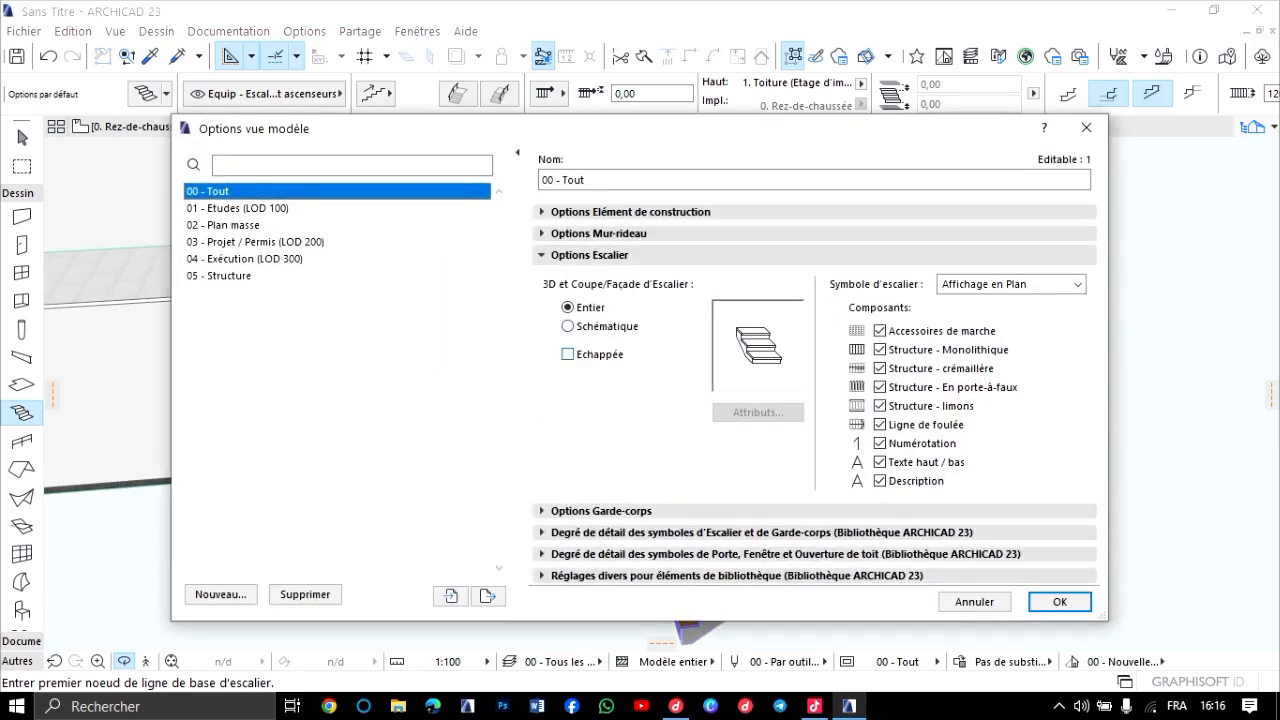
left_click(567, 354)
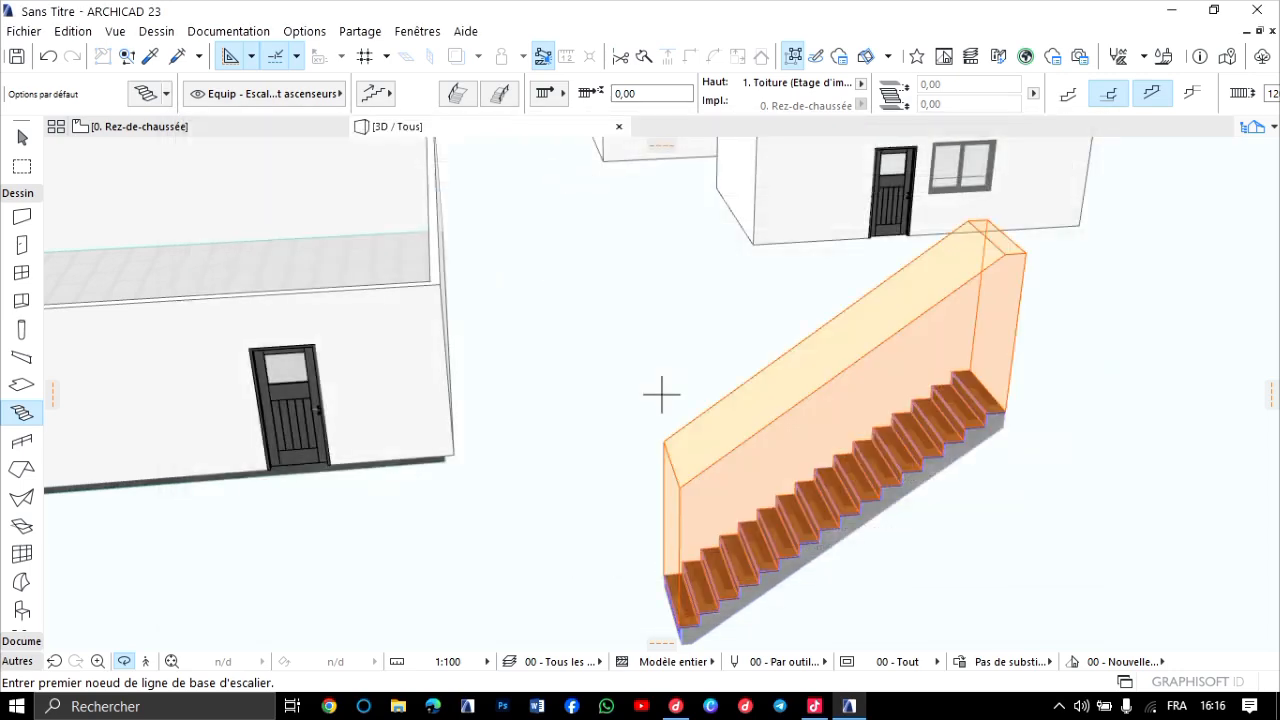
scroll(965, 420, "down", 3)
scroll(661, 395, "up", 2)
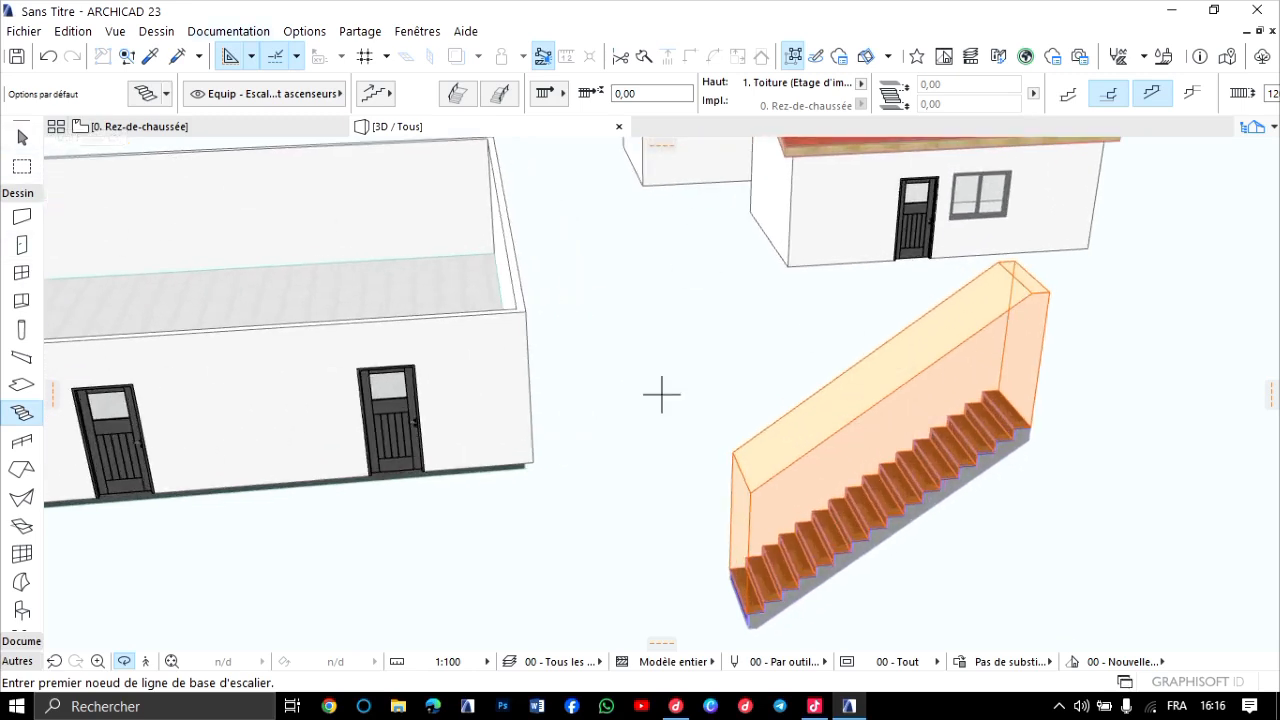
Disable the stair headroom display (Echappée) in the 00 - Tout model view options and check the stair in 3D.
left_click(228, 31)
mouse_move(244, 187)
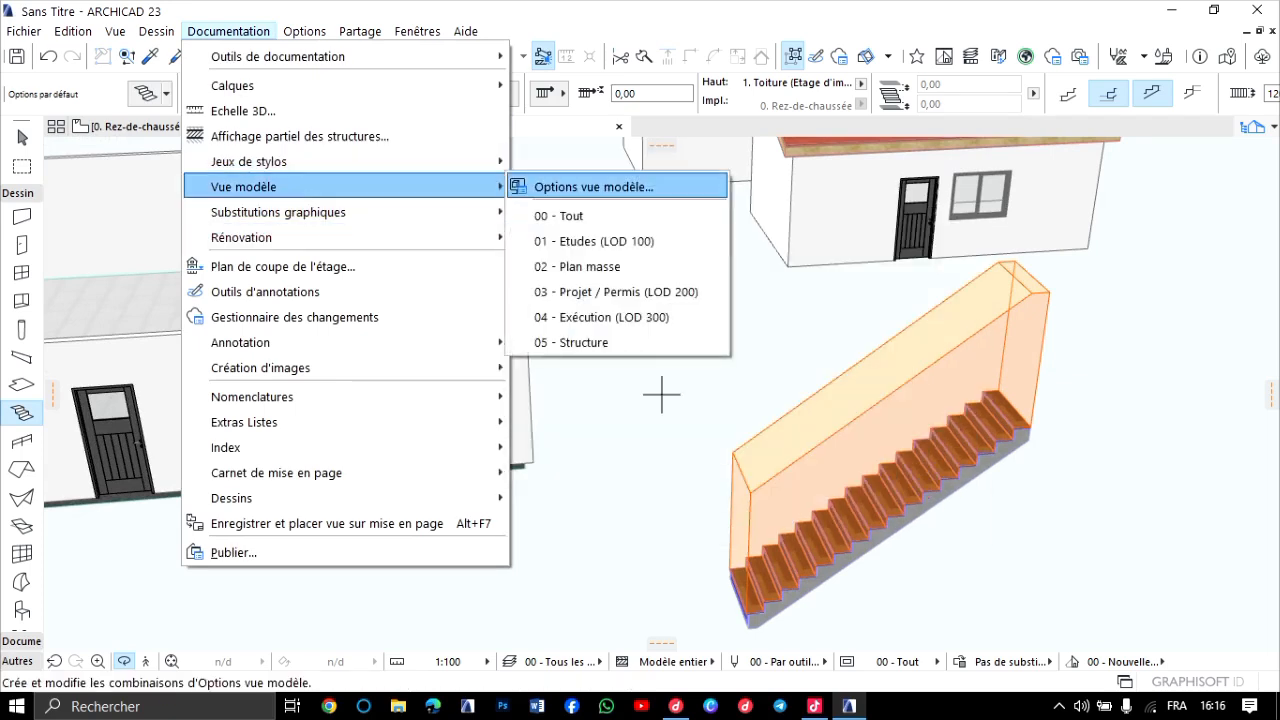
left_click(594, 187)
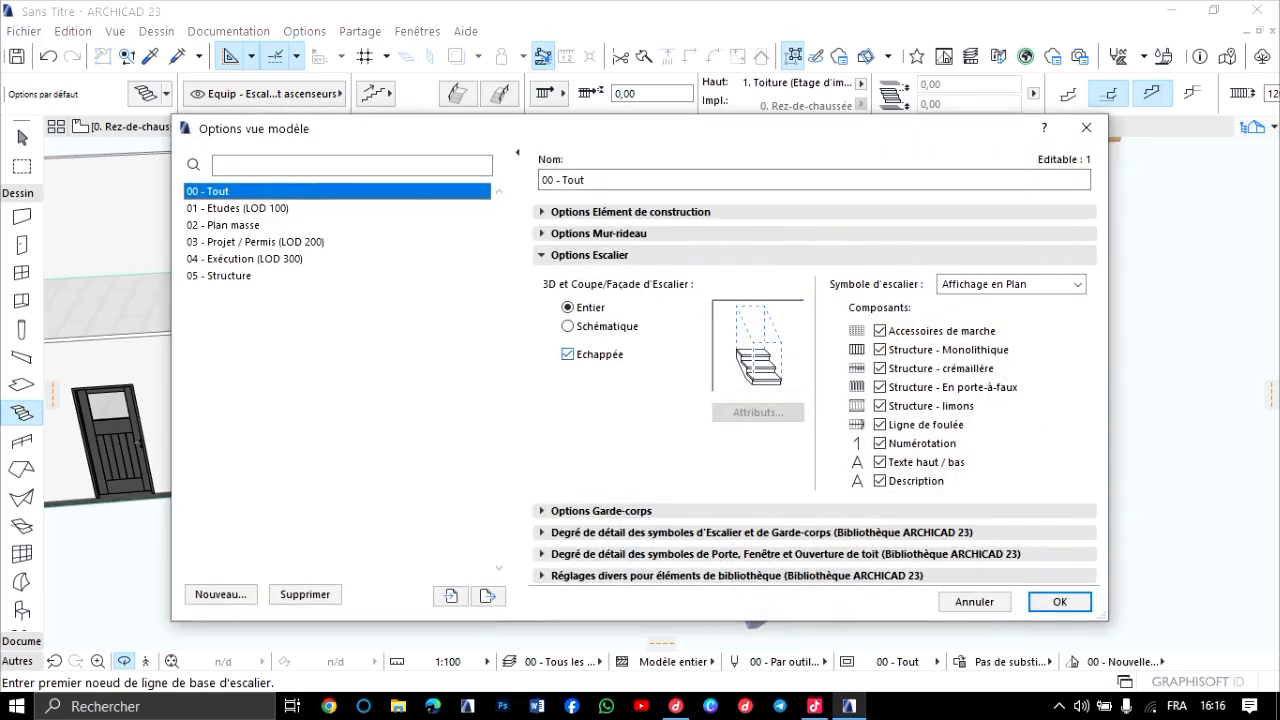
left_click(568, 354)
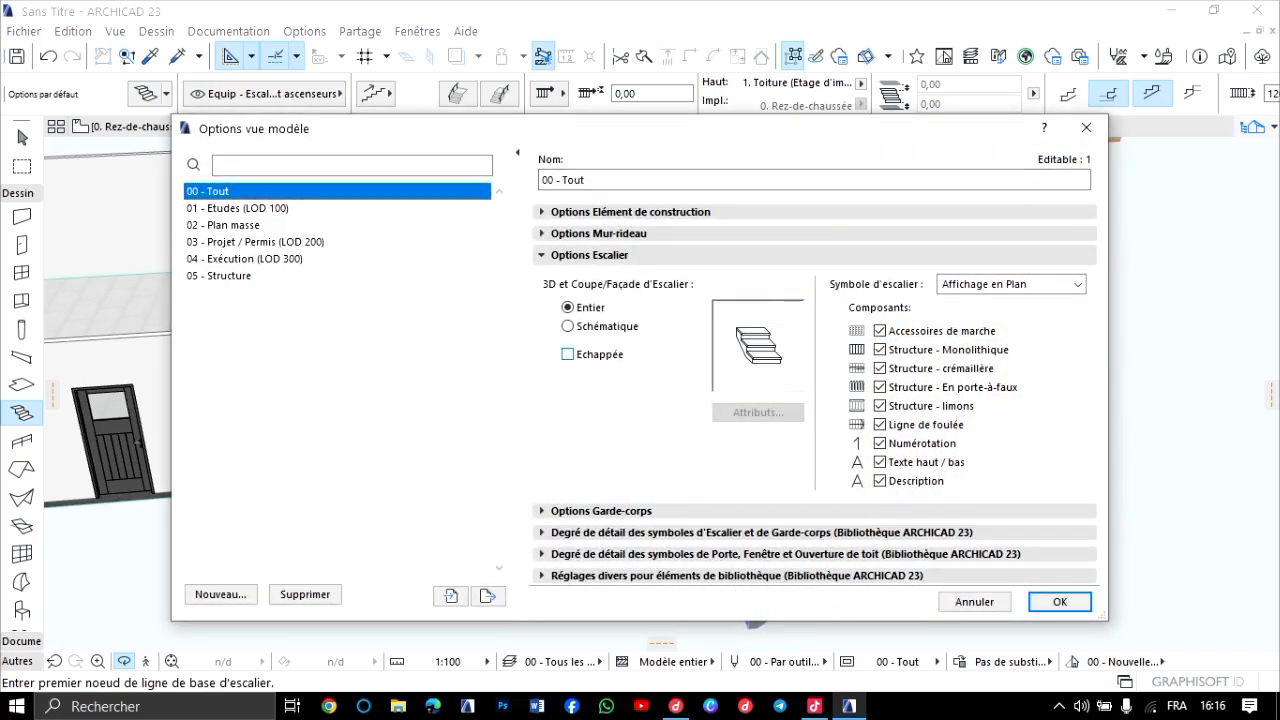
left_click(1059, 601)
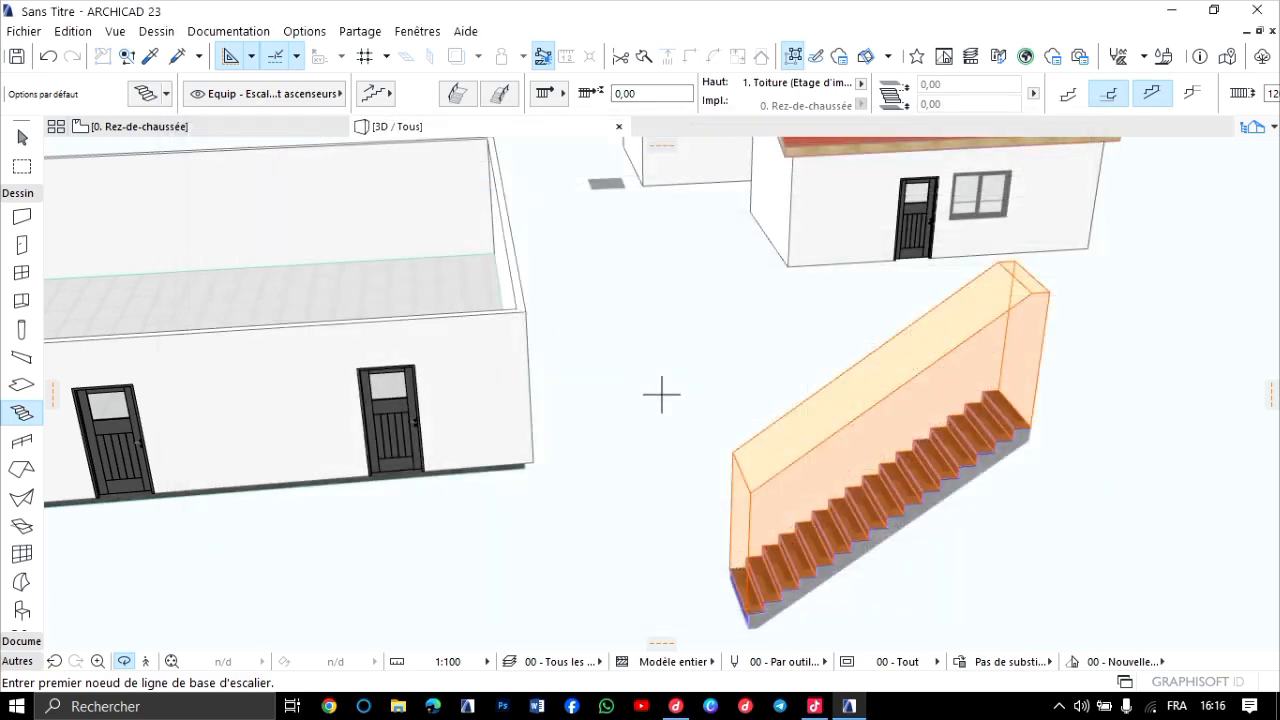
scroll(663, 391, "up", 5)
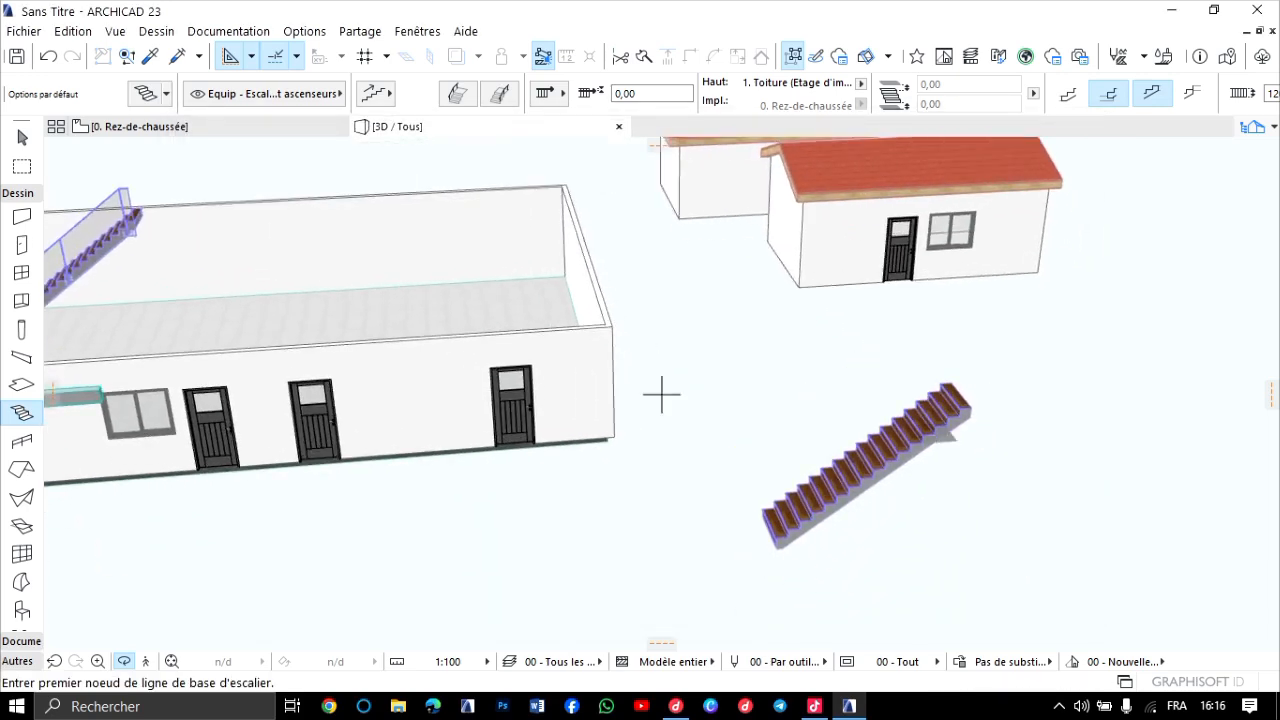
scroll(663, 391, "up", 3)
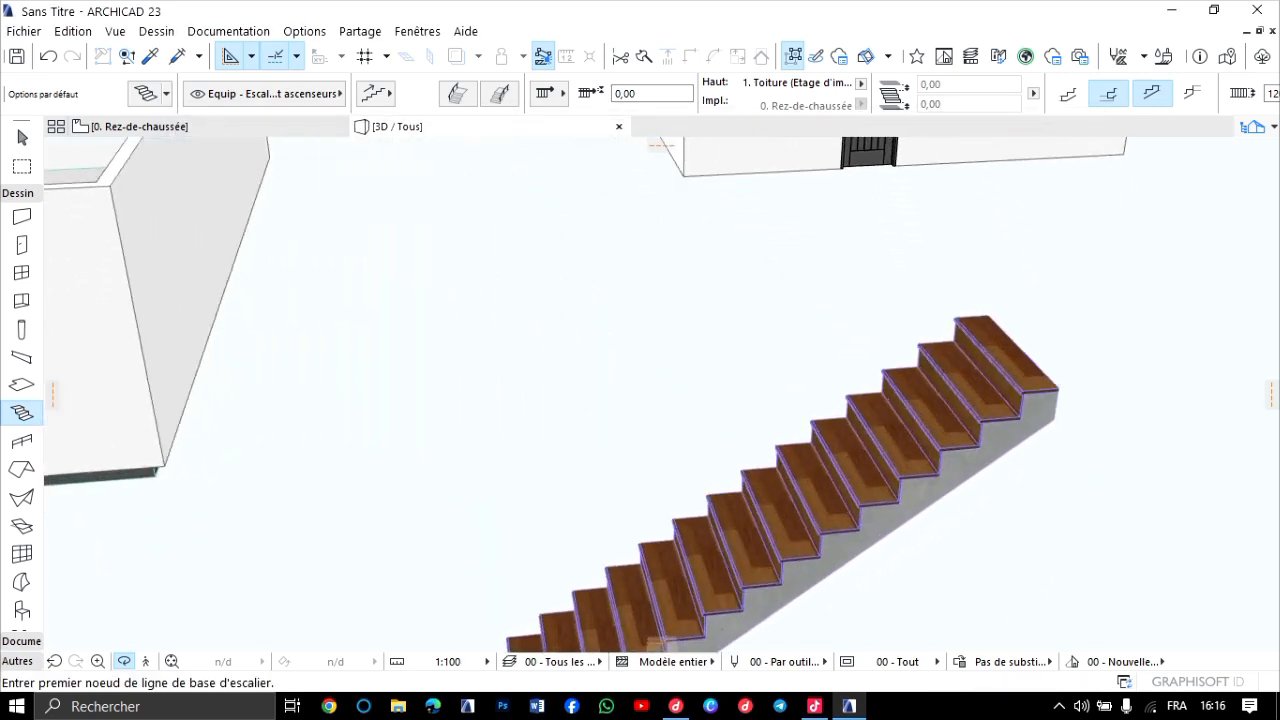
scroll(663, 391, "down", 5)
scroll(661, 395, "down", 3)
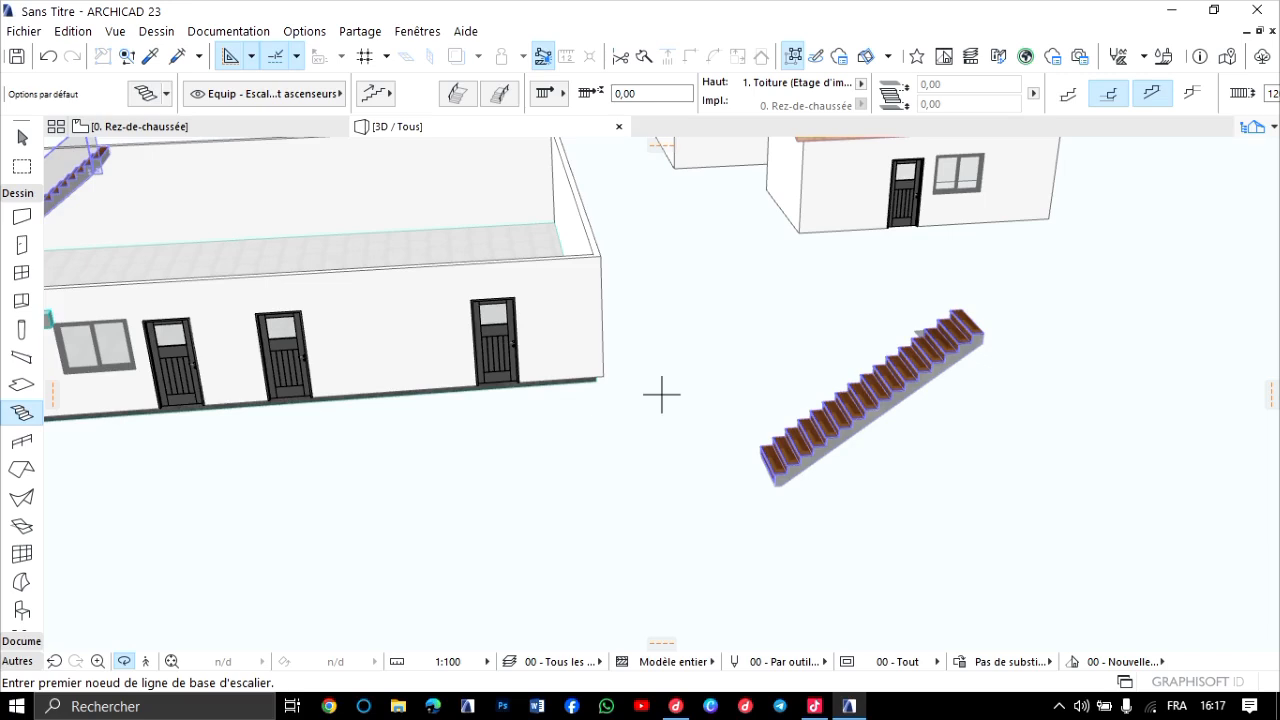
scroll(661, 395, "down", 4)
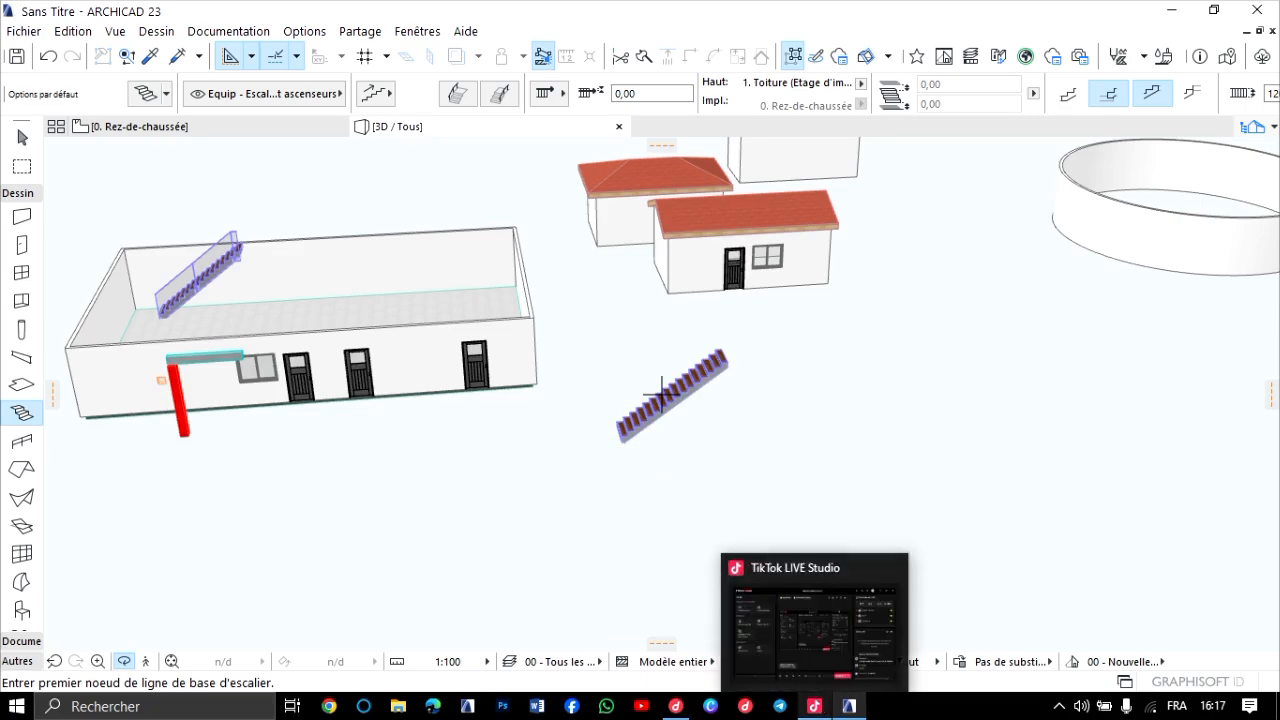
Switch to TikTok LIVE Studio and request to end the live broadcast.
left_click(815, 706)
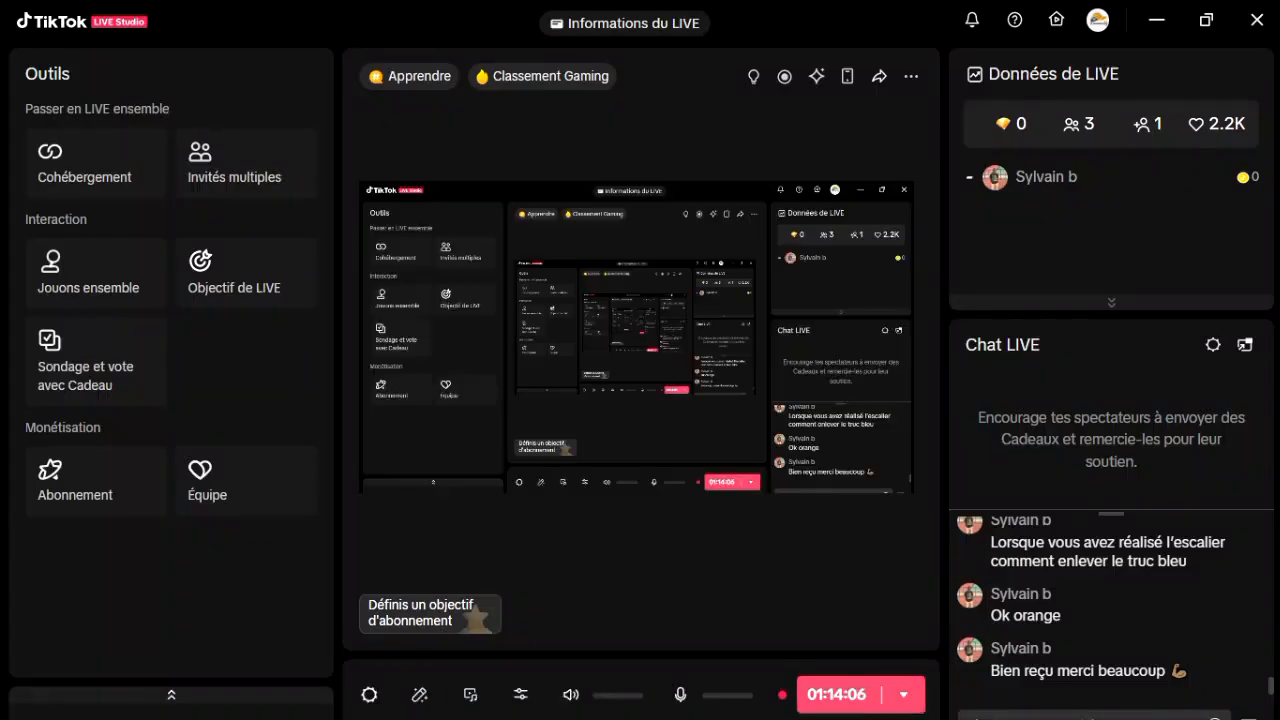
left_click(903, 695)
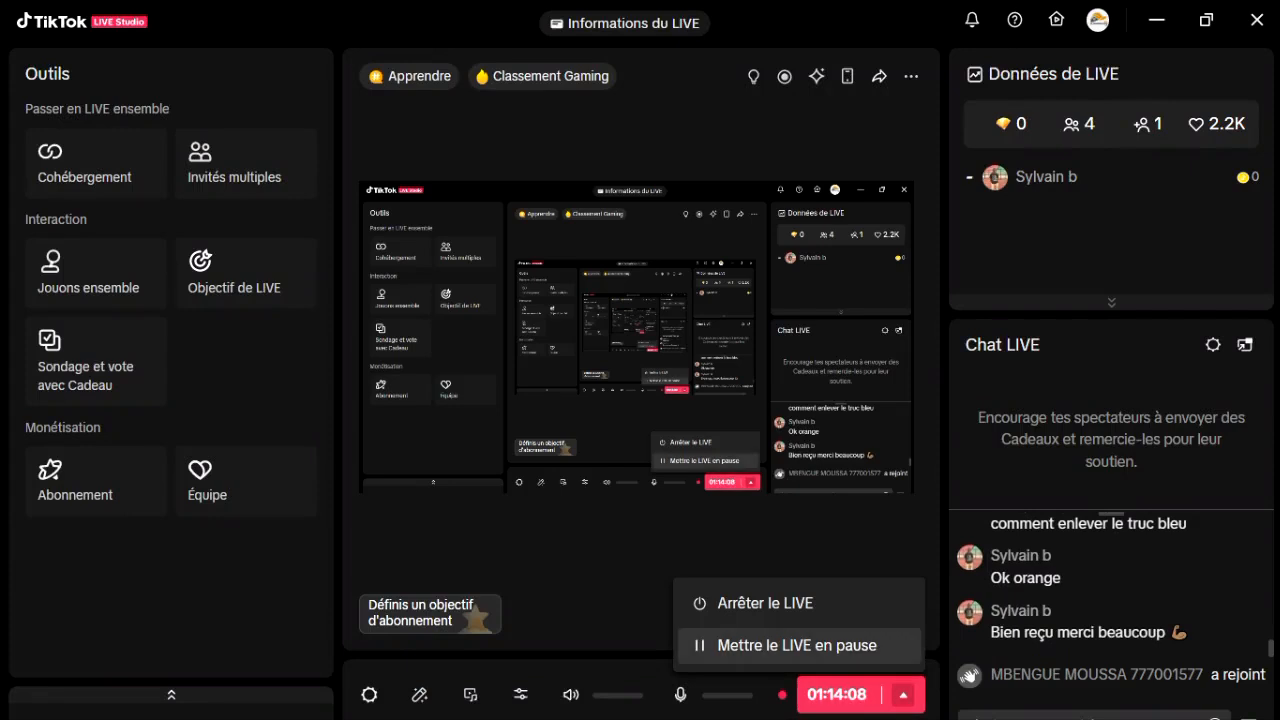
left_click(763, 603)
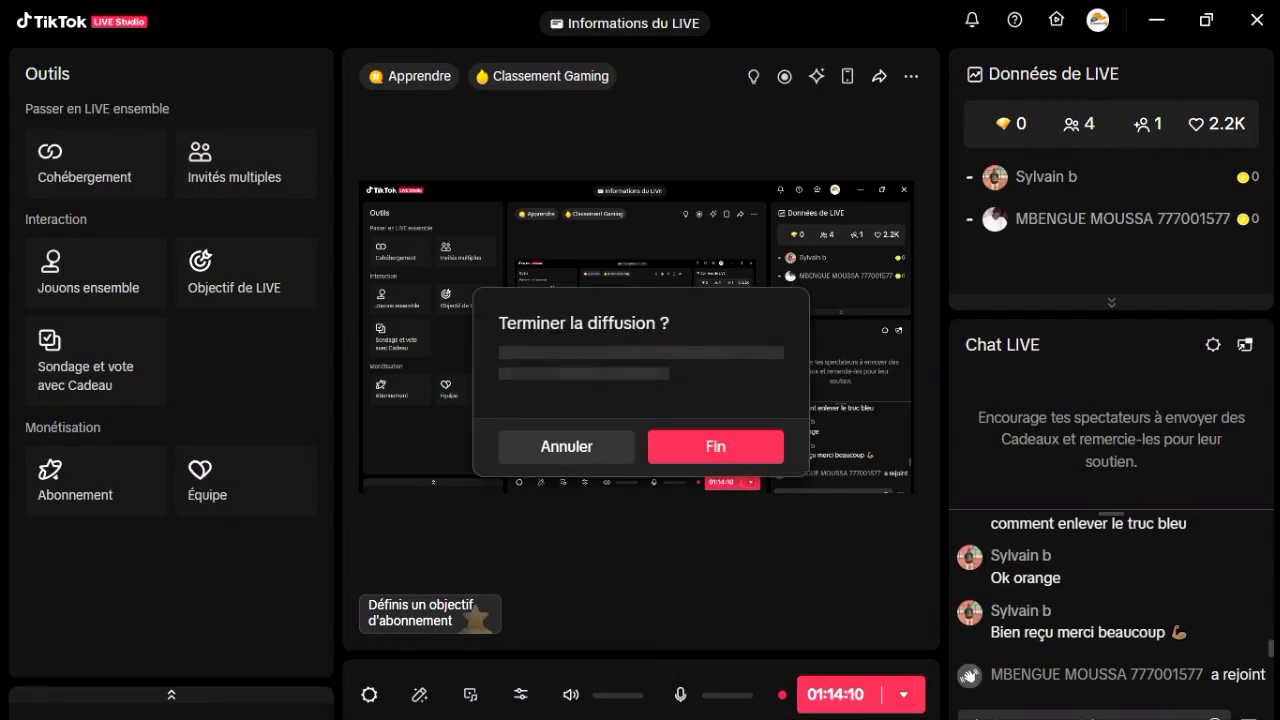